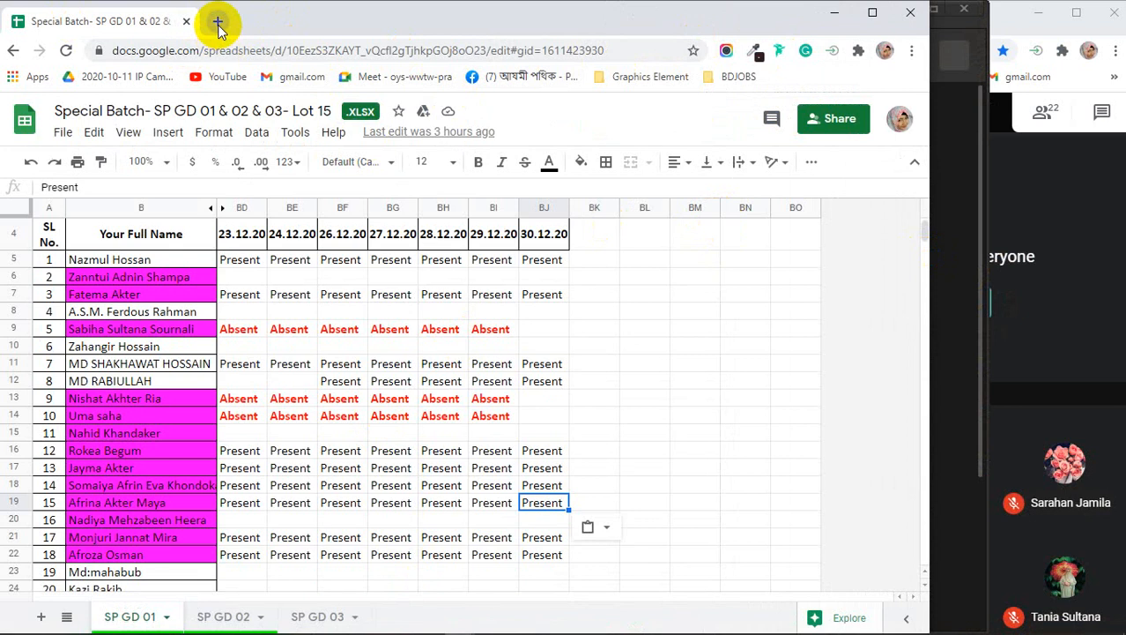
Open a new browser tab alongside the attendance spreadsheet
click(218, 21)
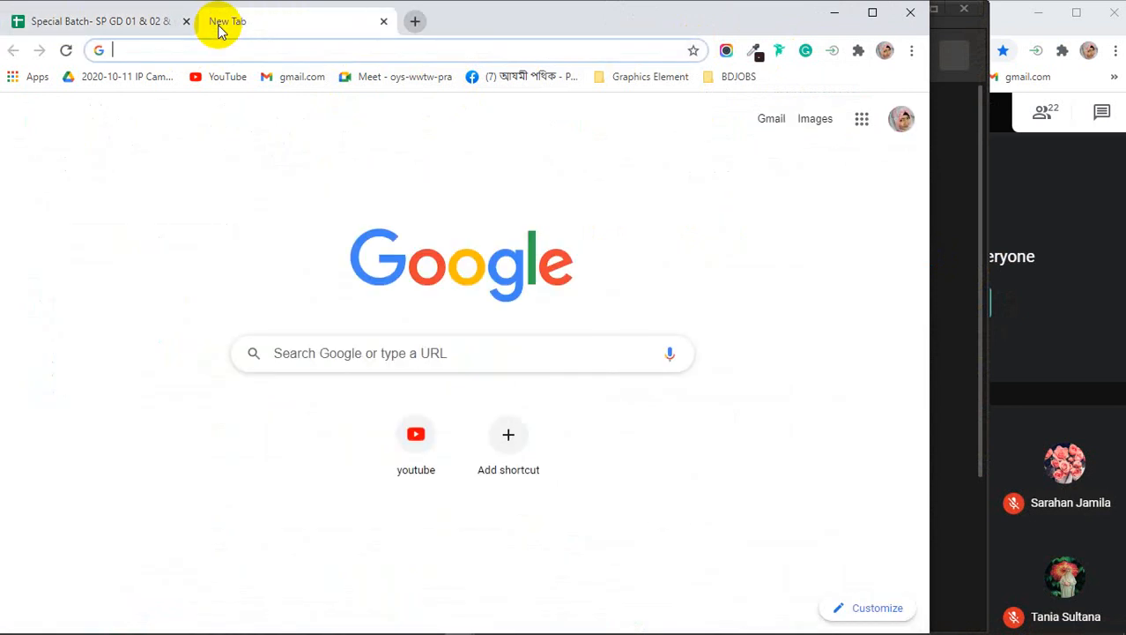
text(wor)
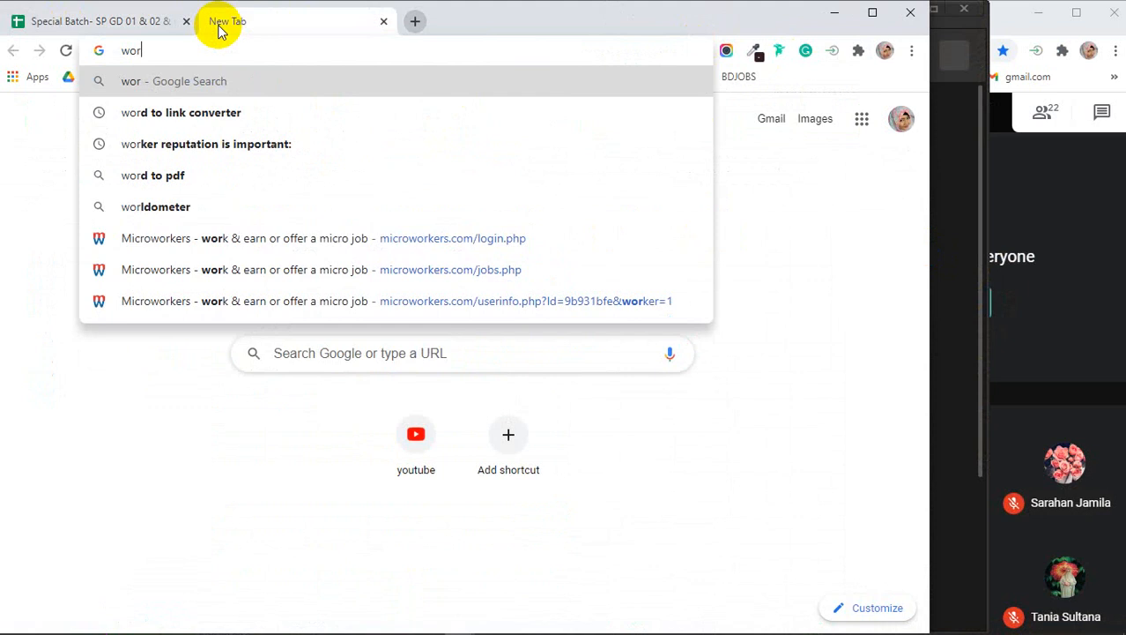
key(BackSpace)
key(BackSpace)
key(BackSpace)
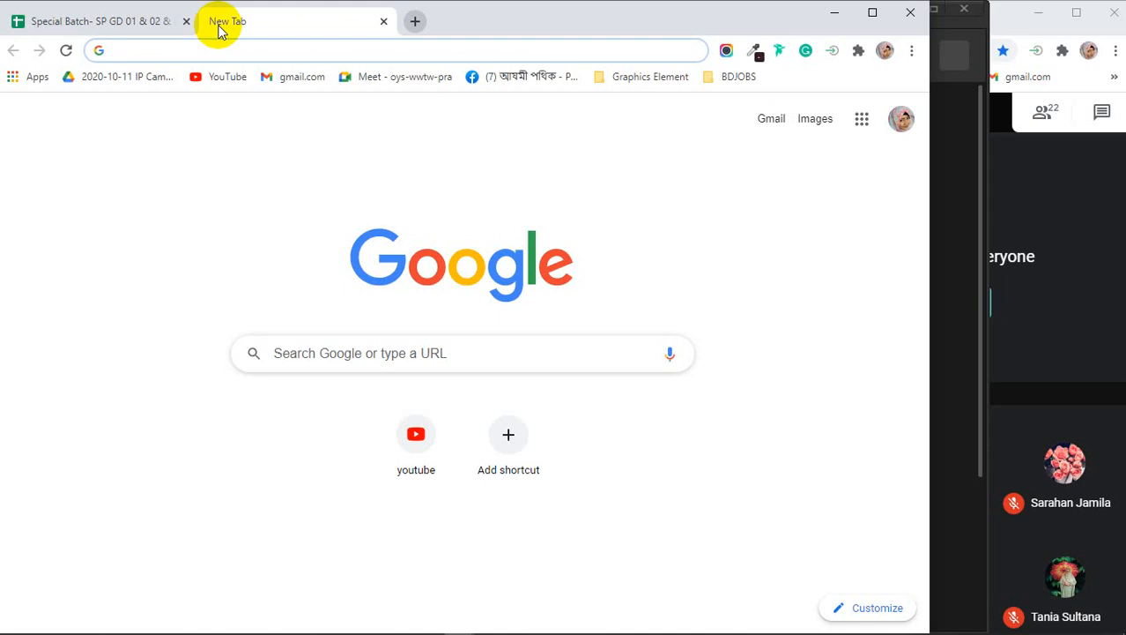
Search Google for "best color guide in the world"
text(bes)
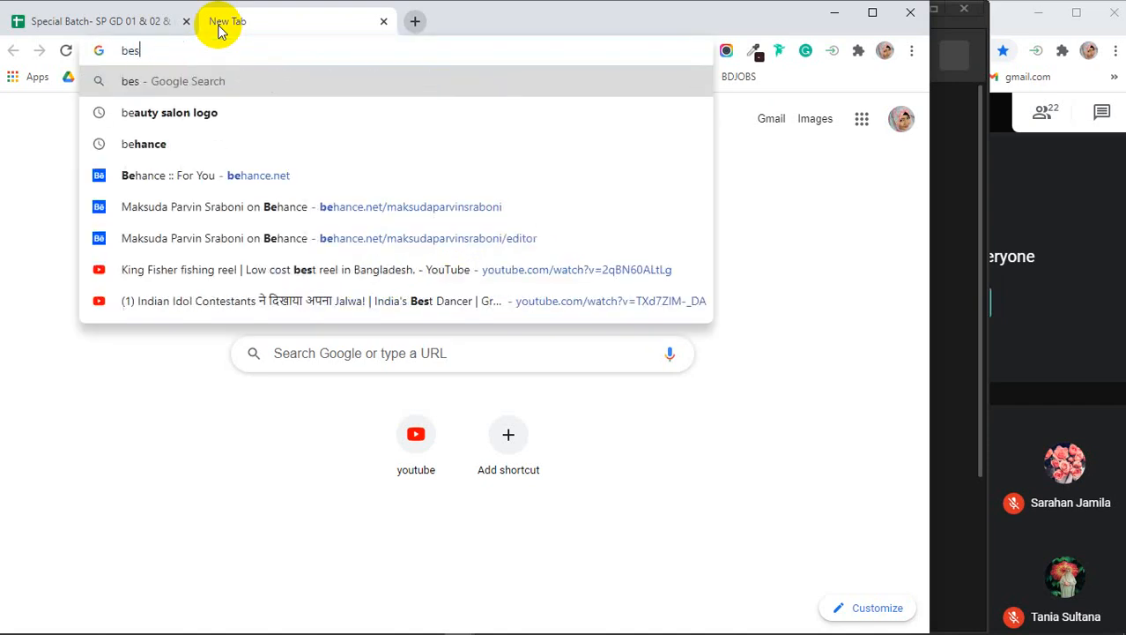
text(t colo)
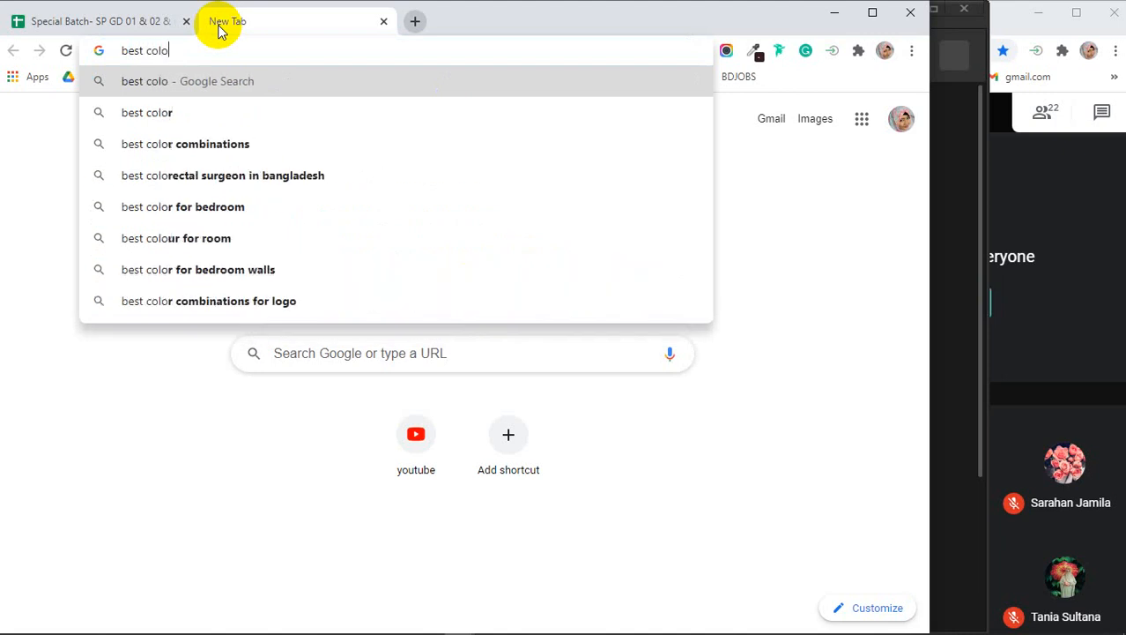
text(r gu)
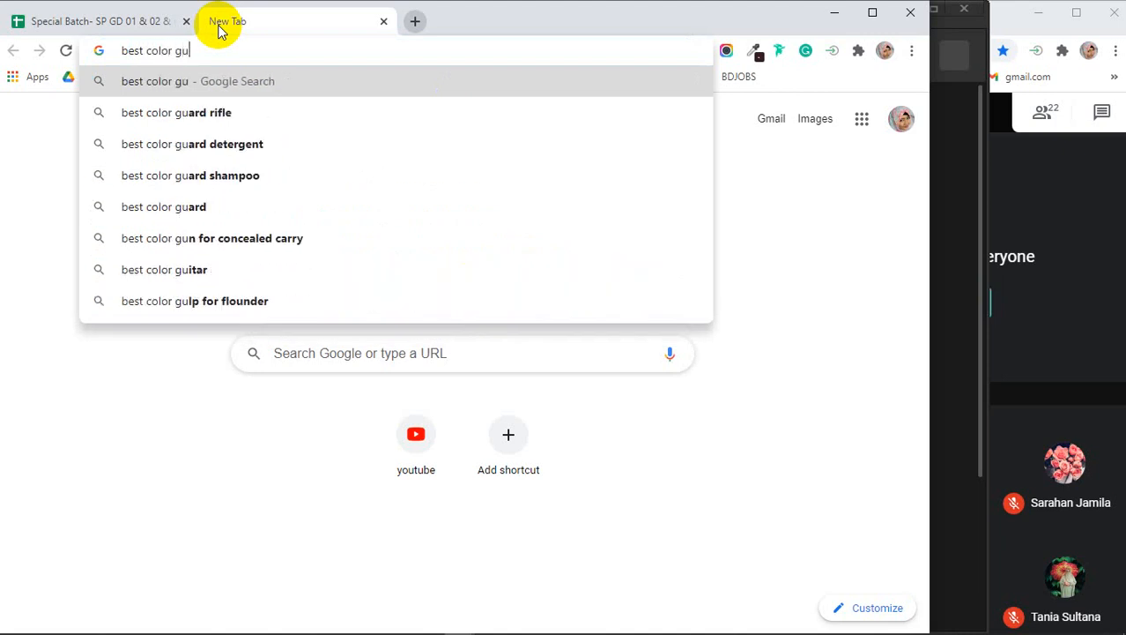
text(ide in)
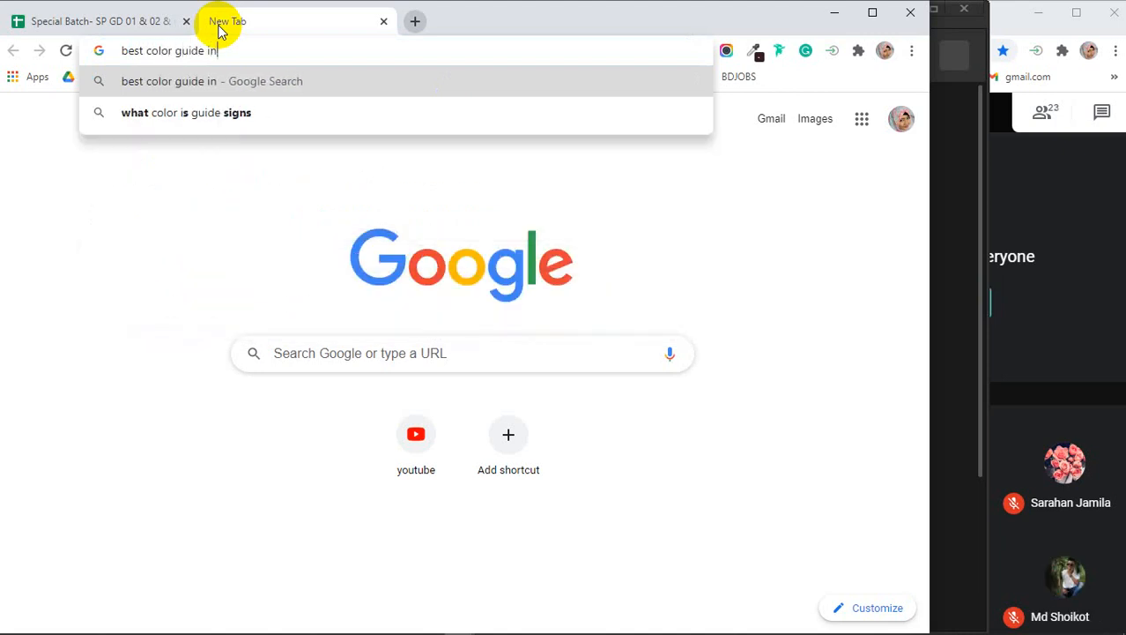
text( the w)
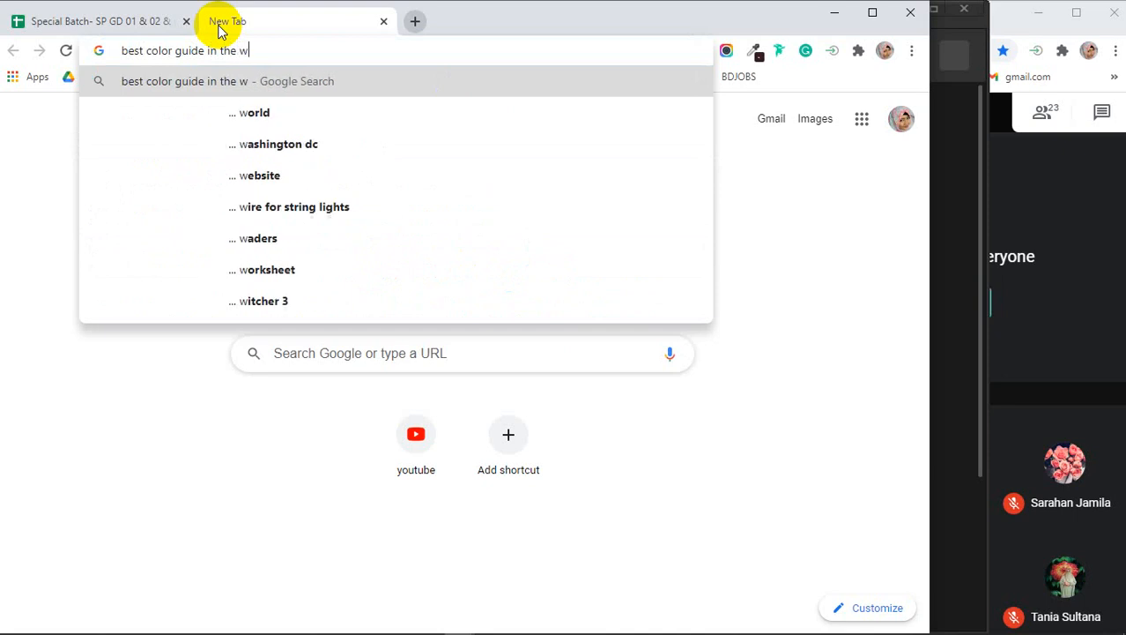
text(orld)
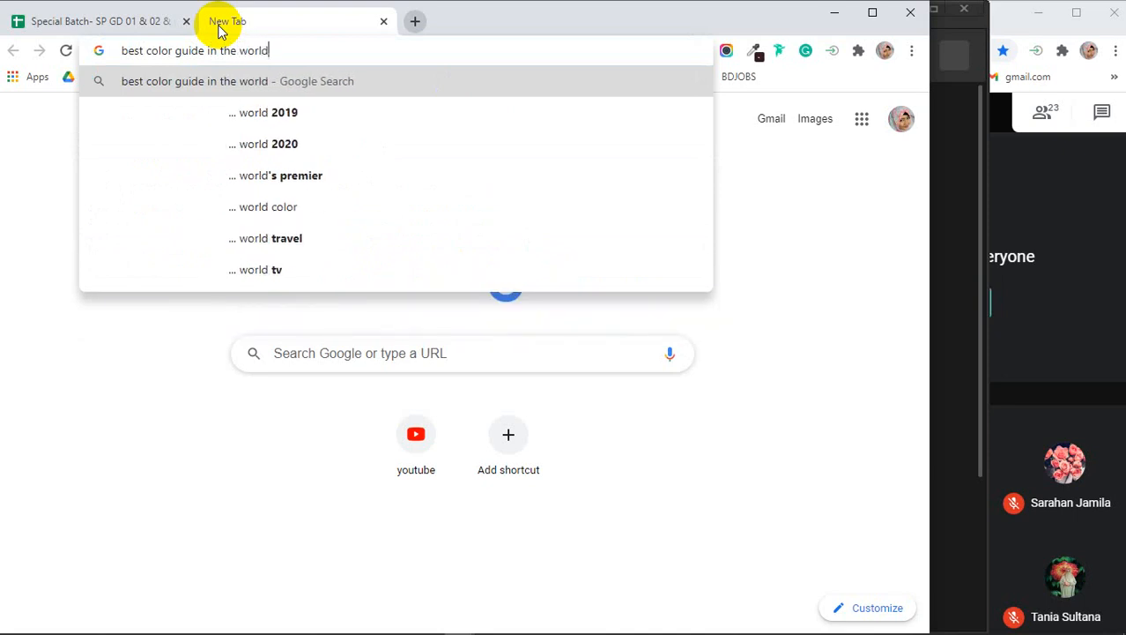
key(Return)
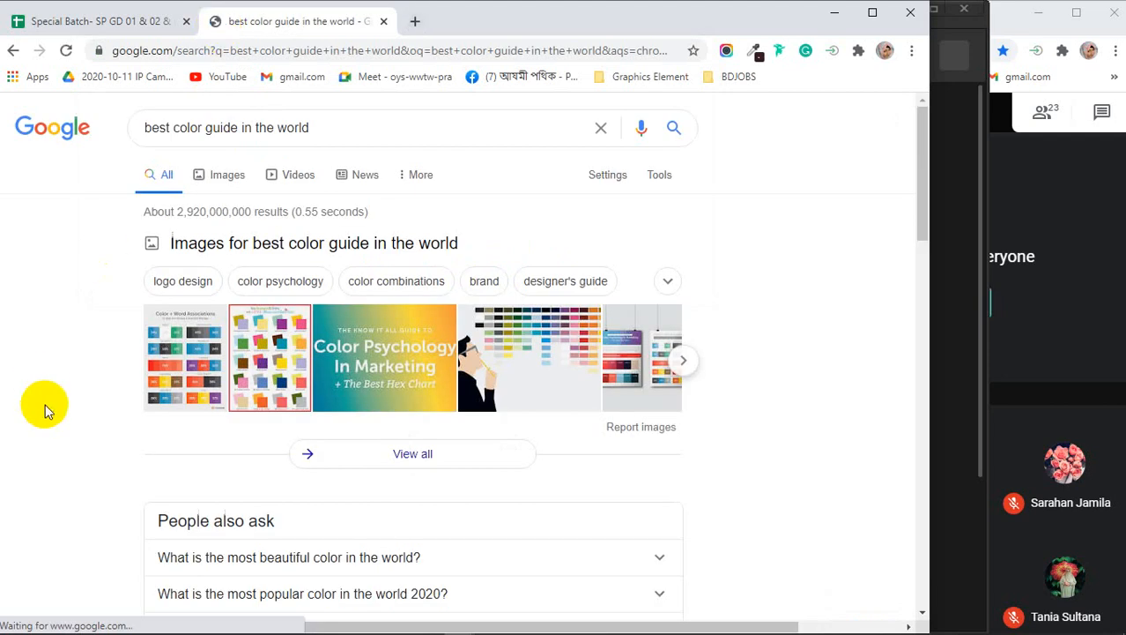
Open the designwizard.com "75 Eye Catching And Cool Color Combinations For 2020" and visme.co "50 Beautiful Color Combinations" results in separate new tabs
scroll(105, 422, down, 3)
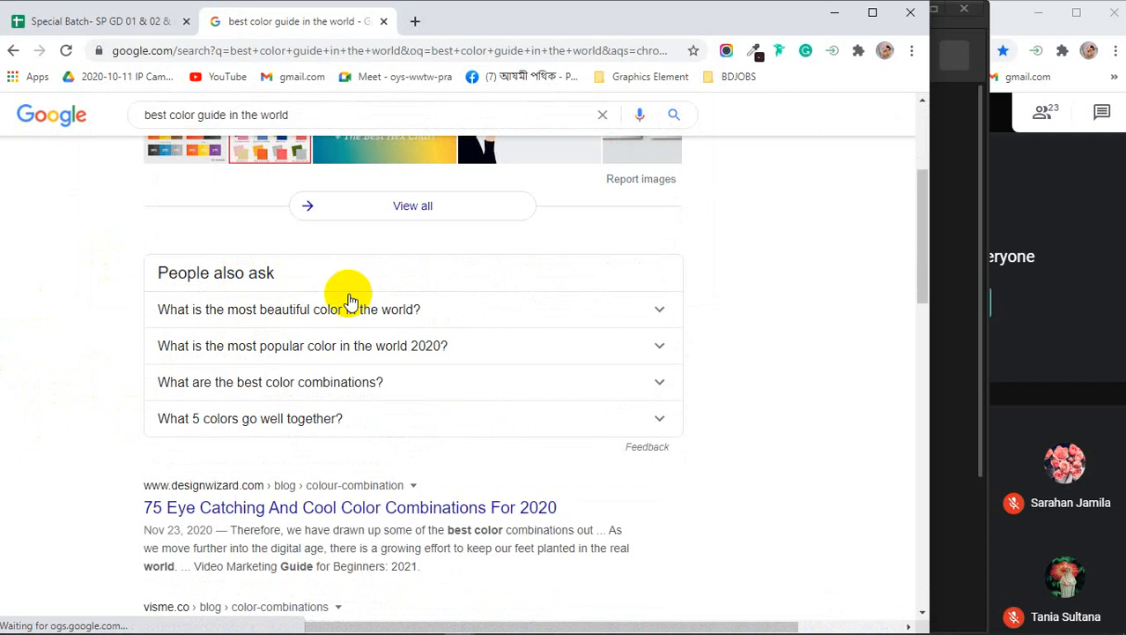
scroll(57, 377, down, 3)
scroll(45, 362, up, 1)
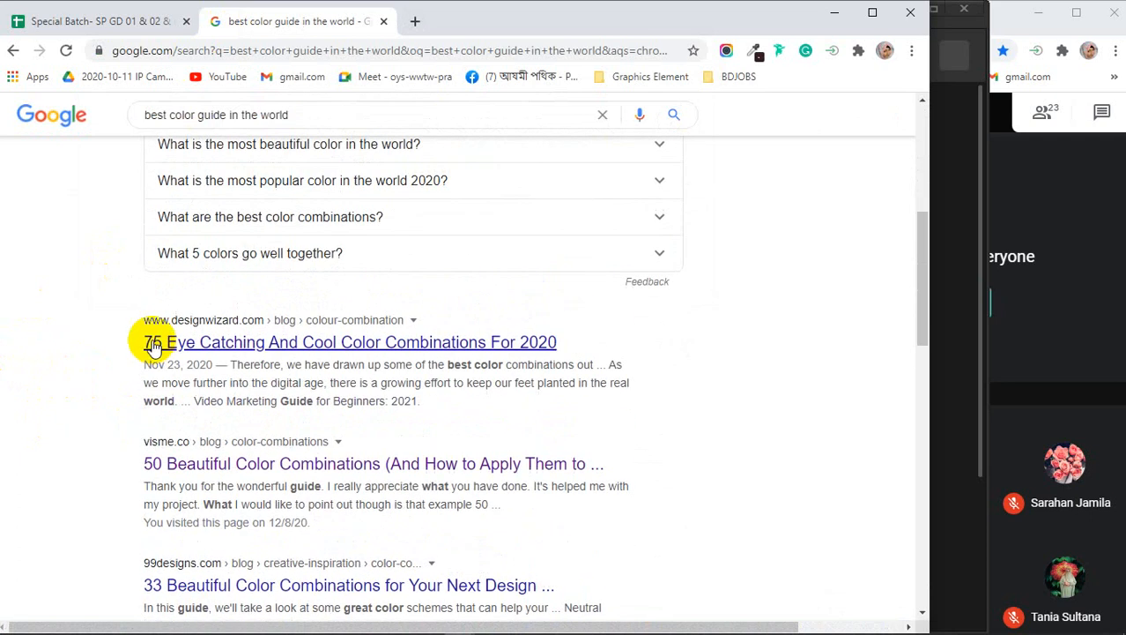
right_click(271, 349)
click(327, 357)
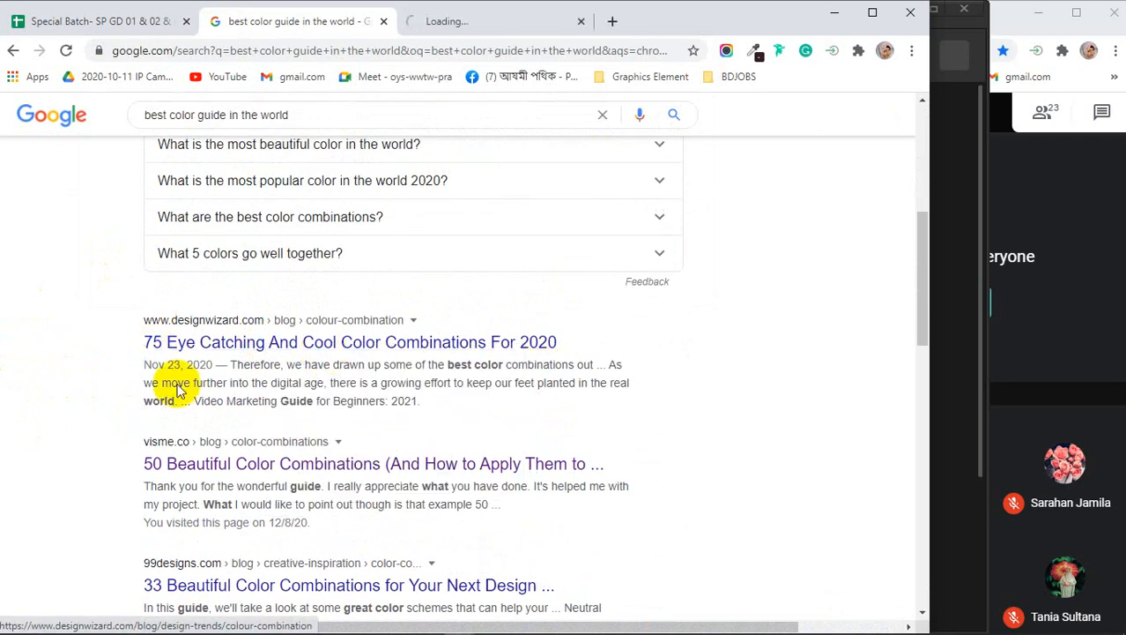
scroll(65, 363, down, 2)
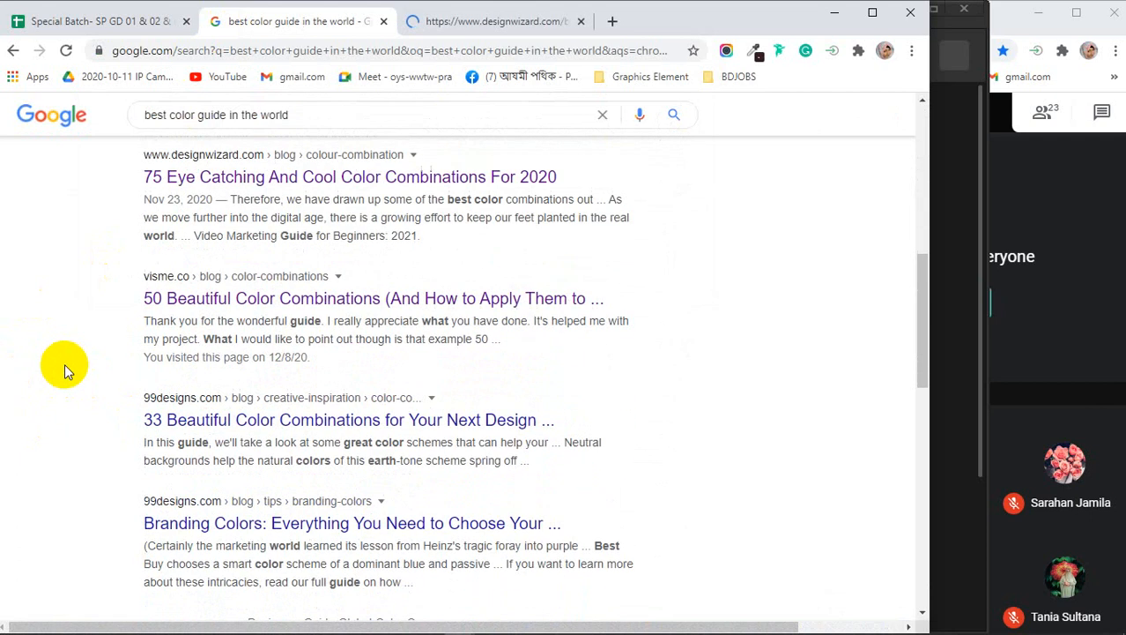
right_click(275, 301)
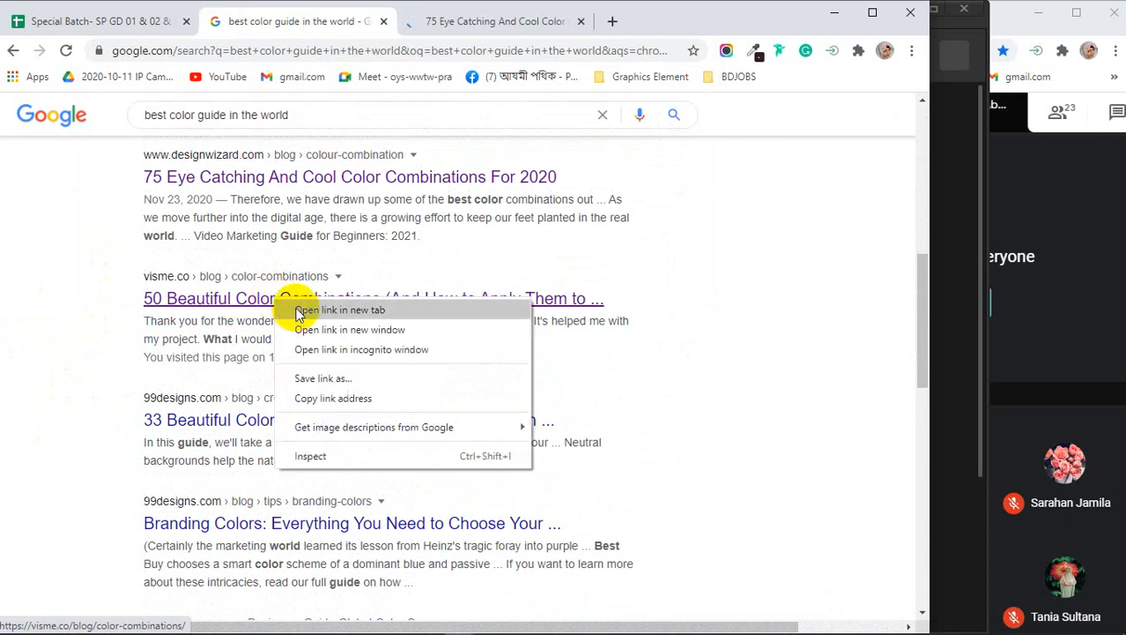
click(298, 309)
Open the two 99designs.com results, "33 Beautiful Color Combinations for Your Next Design" and "Branding Colors", in separate new tabs
scroll(74, 368, down, 1)
scroll(75, 370, down, 1)
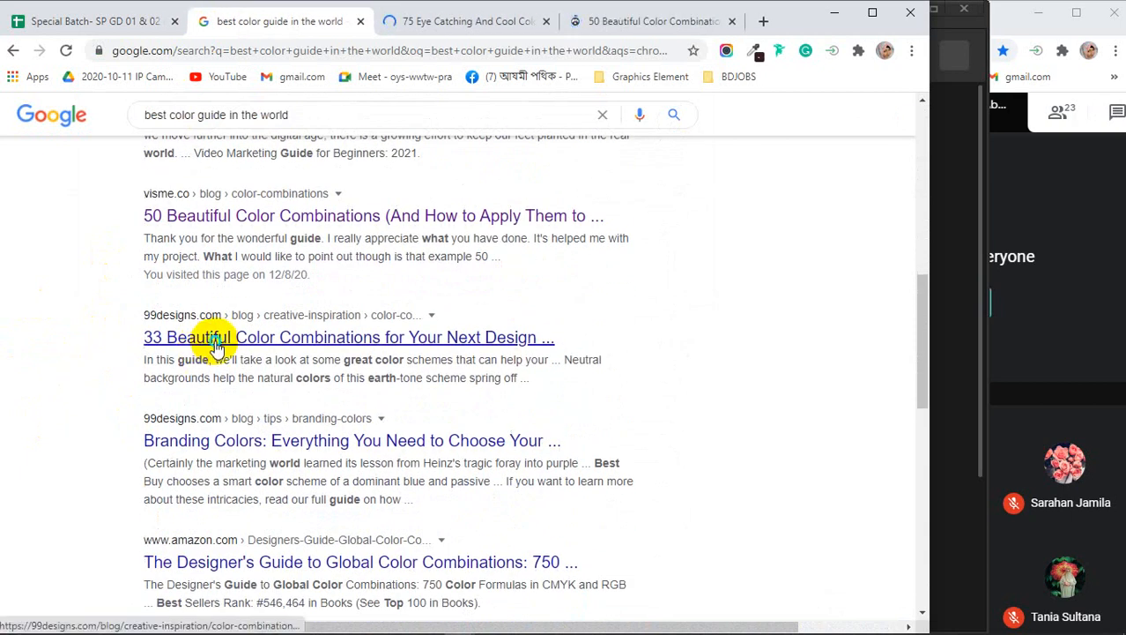
right_click(216, 343)
click(276, 354)
scroll(45, 372, down, 2)
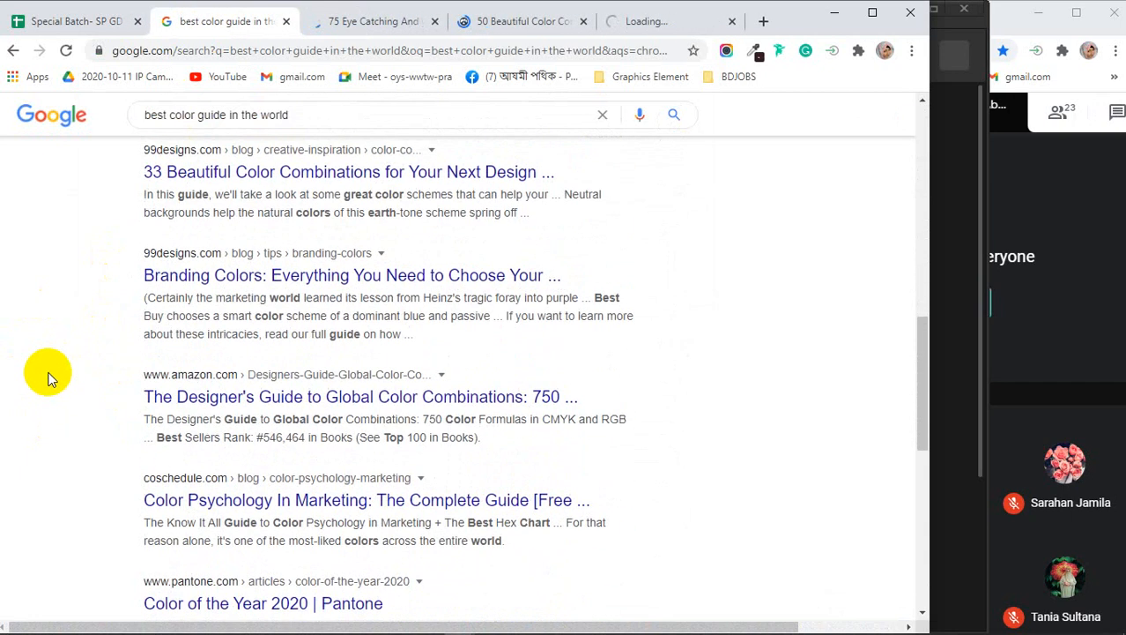
right_click(269, 282)
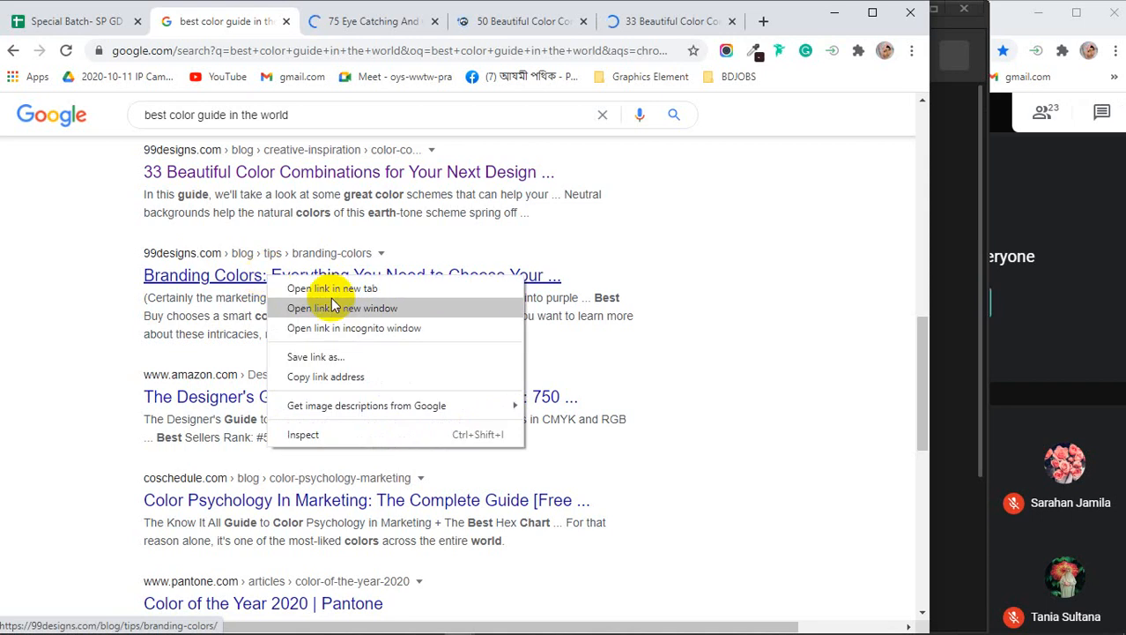
click(298, 290)
Open Amazon's "The Designer's Guide to Global Color Combinations" and CoSchedule's "Color Psychology In Marketing" results in separate new tabs
scroll(70, 364, down, 1)
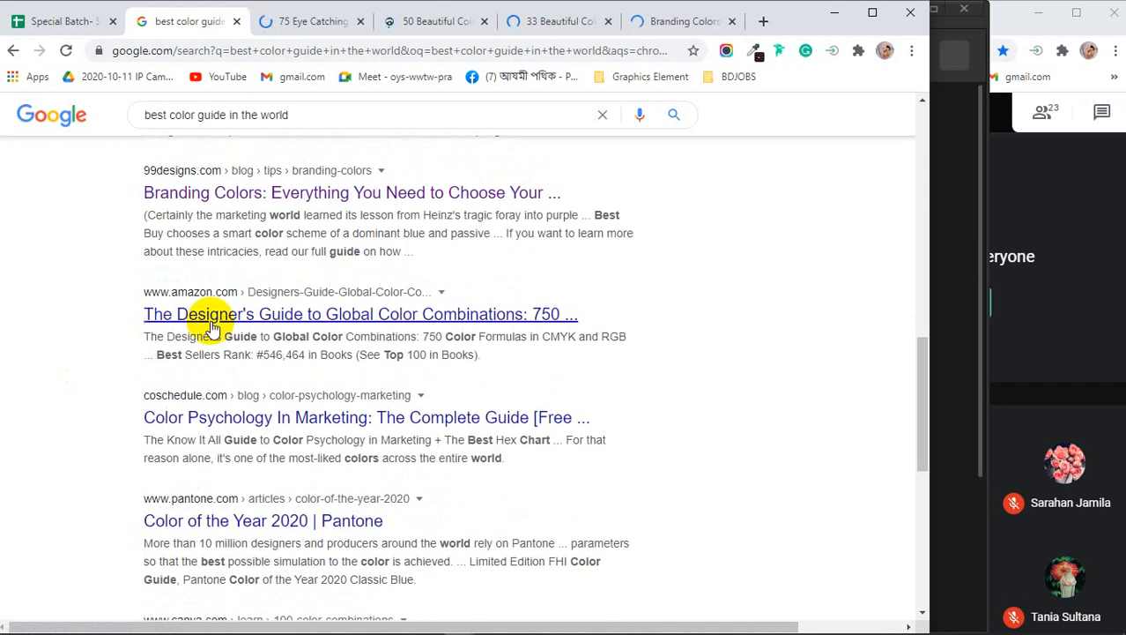
right_click(298, 321)
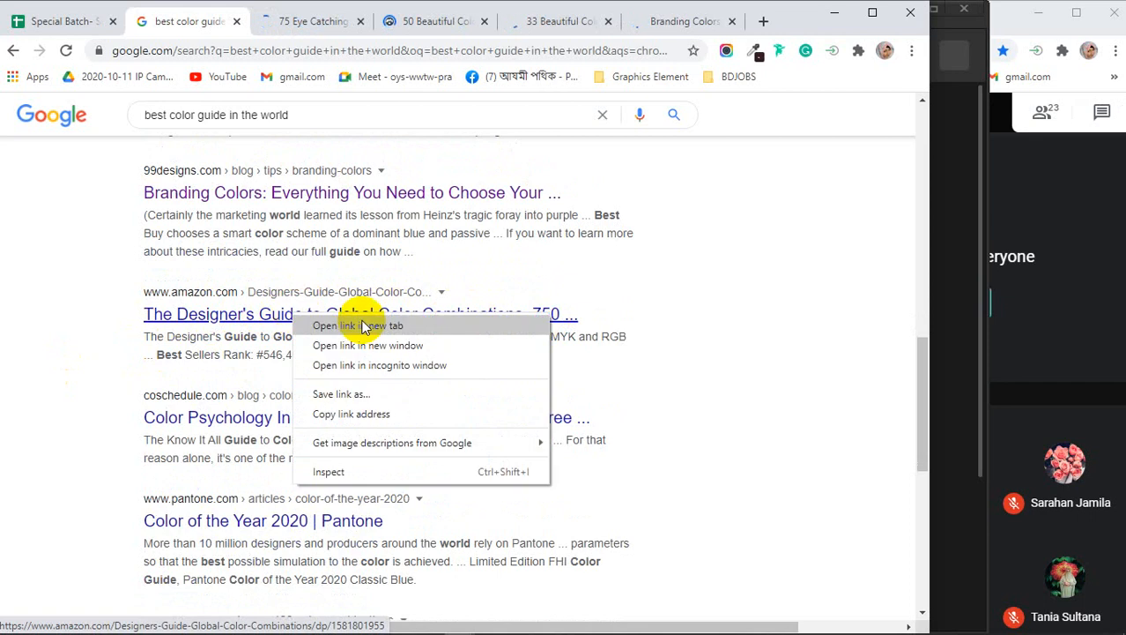
click(306, 328)
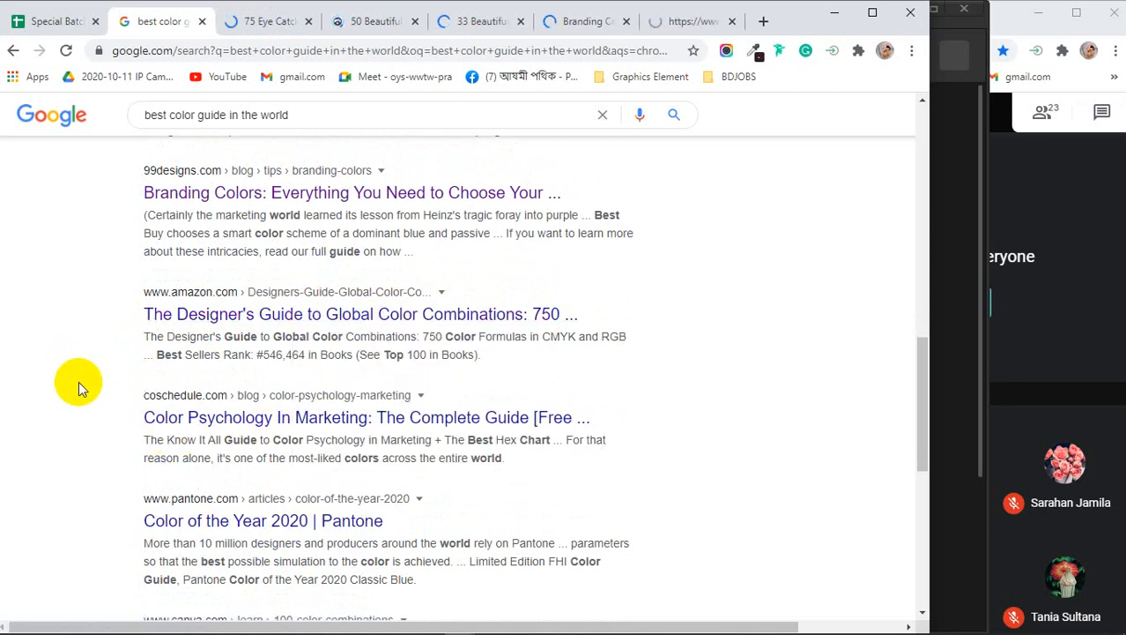
scroll(78, 381, down, 1)
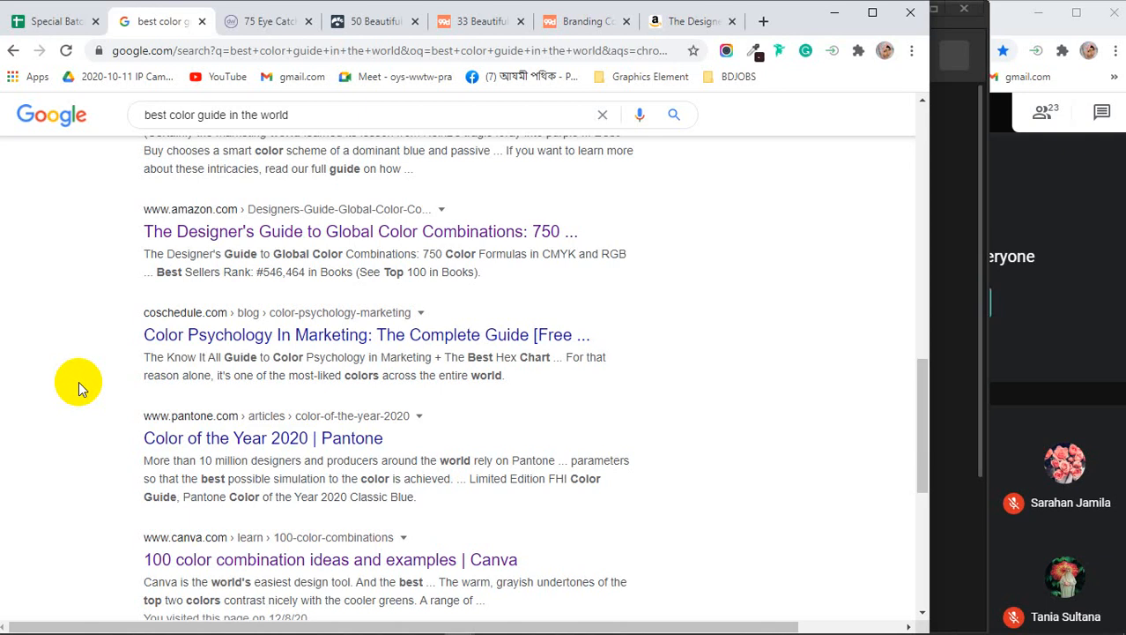
right_click(234, 340)
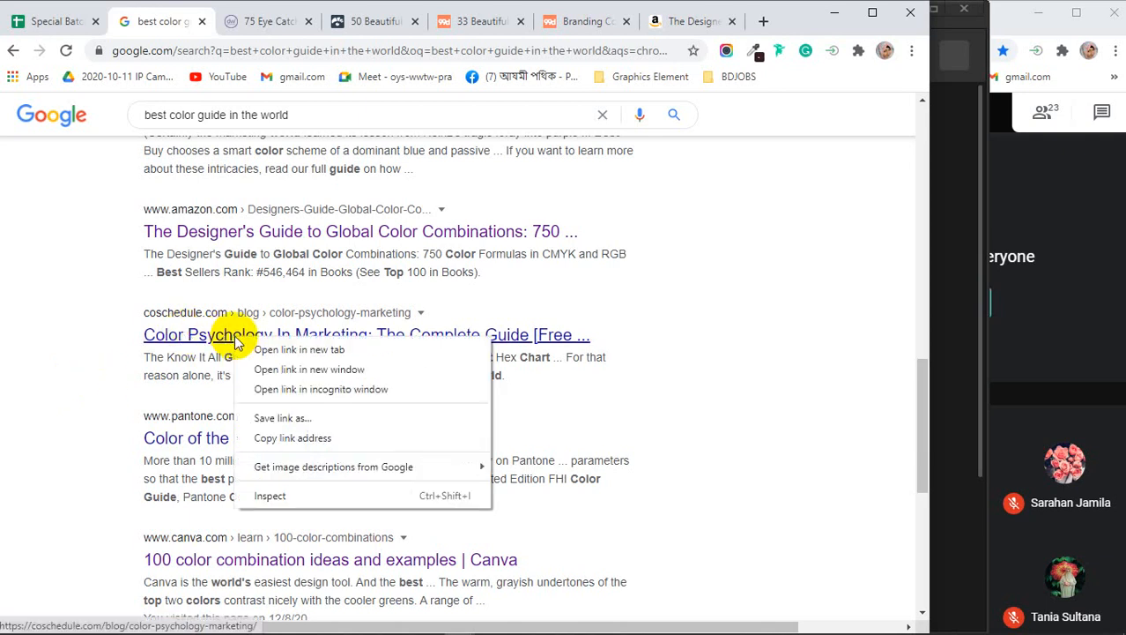
click(318, 353)
Open the pantone.com "Color of the Year 2020" result in a new tab
scroll(251, 331, down, 2)
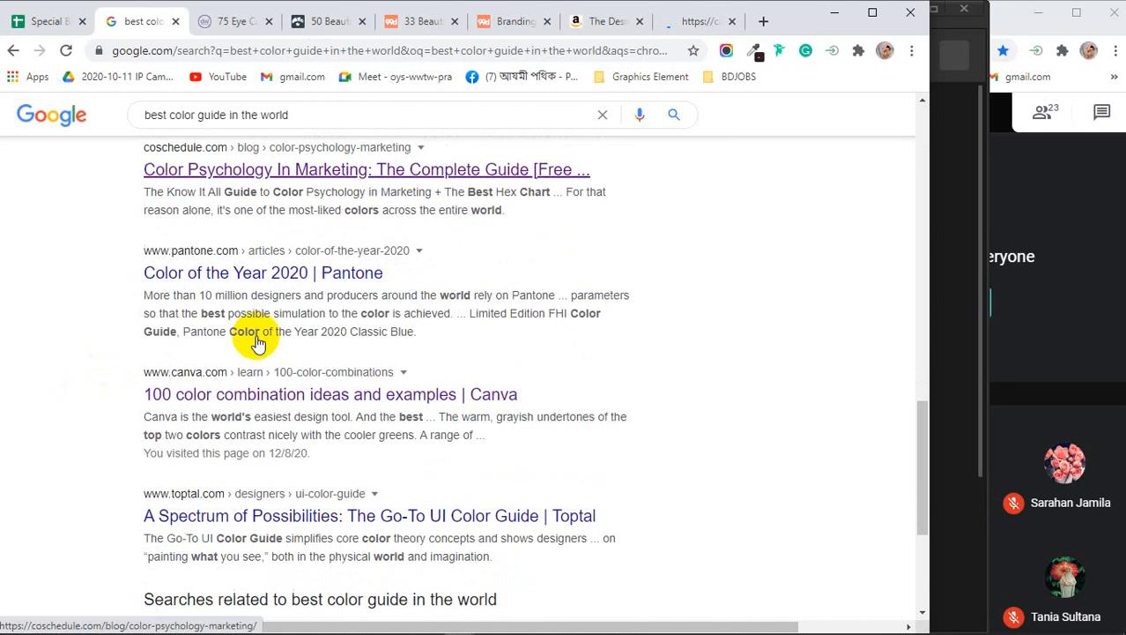
right_click(262, 274)
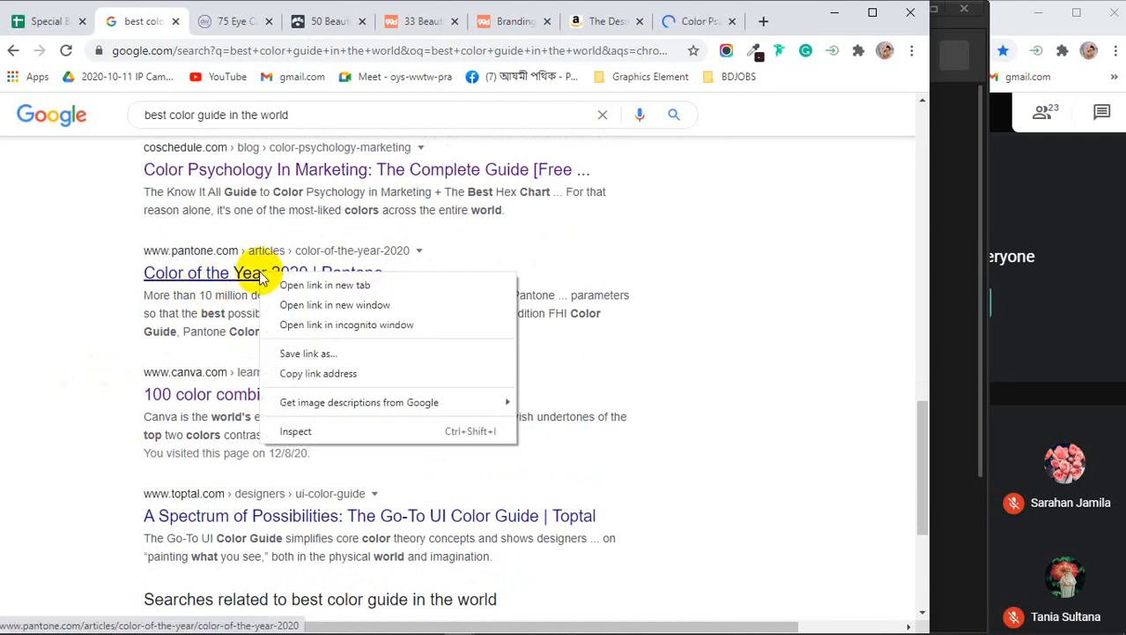
click(293, 286)
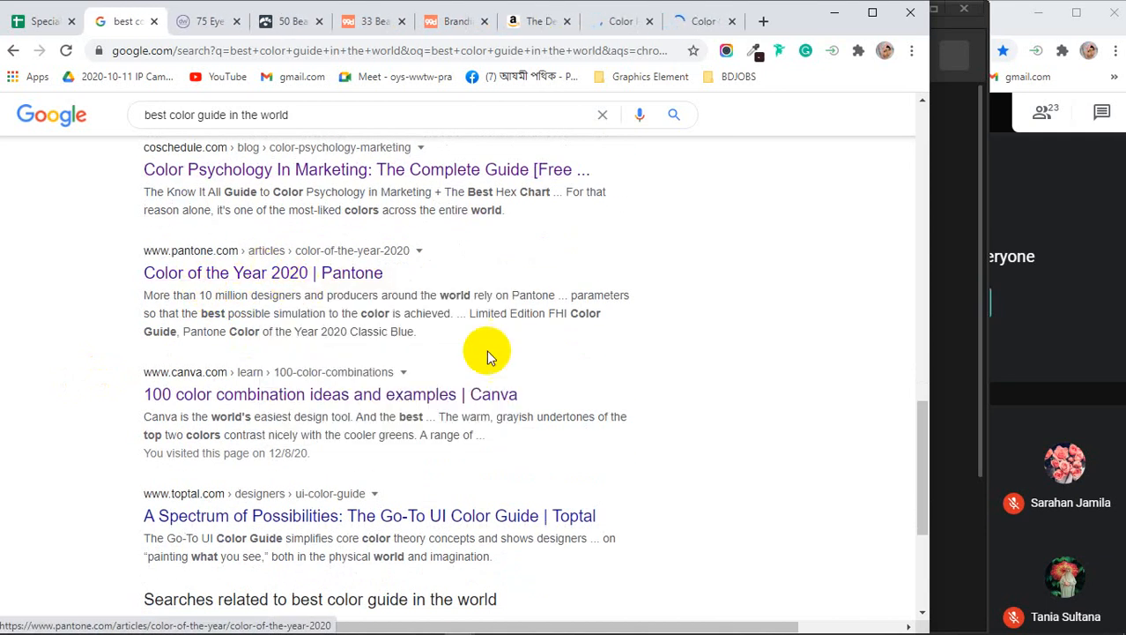
Switch to the Design Wizard color combinations article and dismiss its notification request
scroll(503, 359, up, 3)
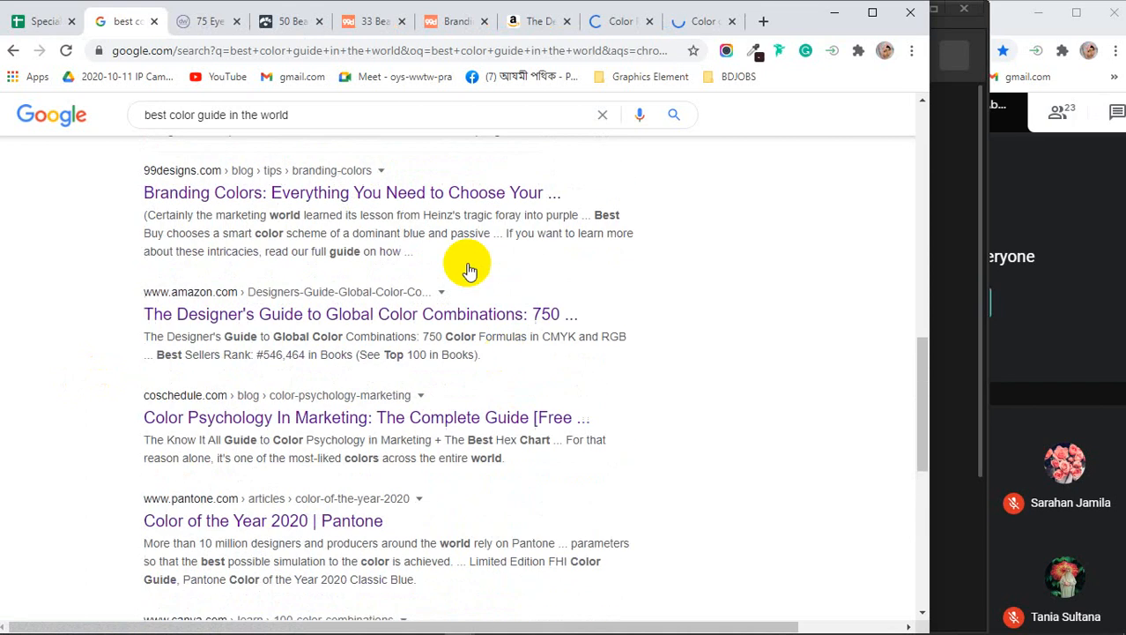
click(213, 22)
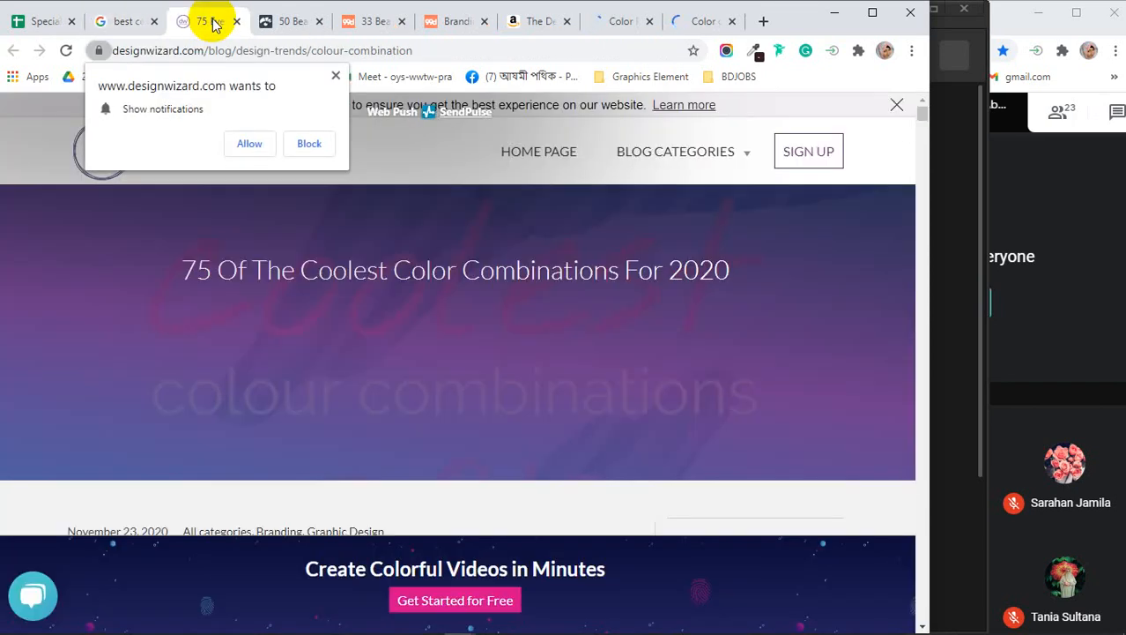
click(336, 77)
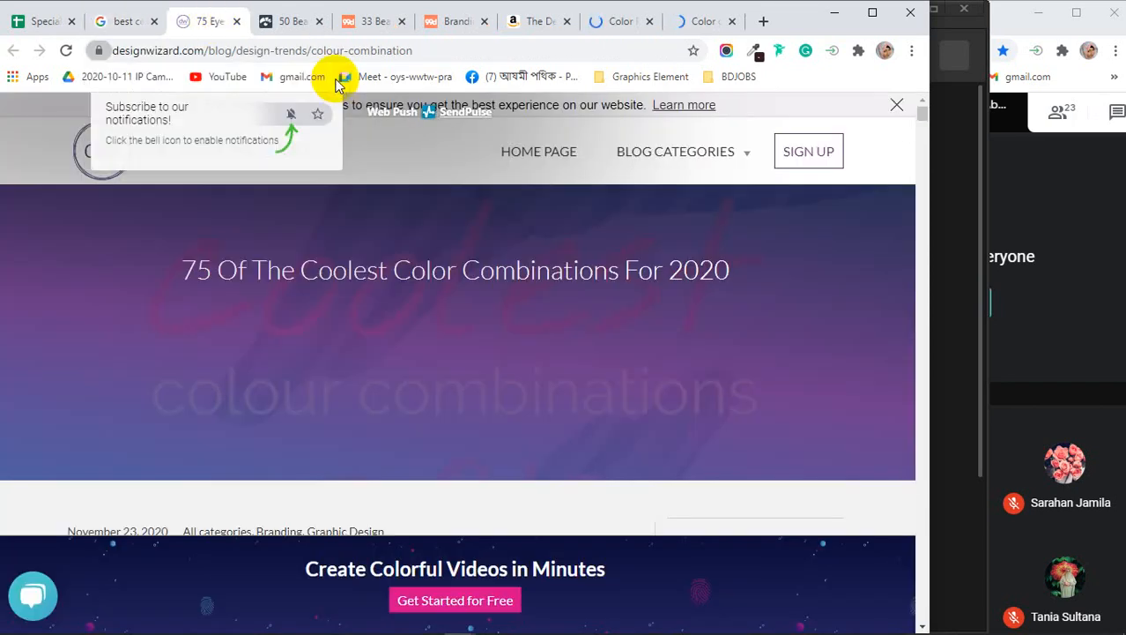
Read through the Design Wizard article's introduction and examine its two-color combinations with their hex codes
scroll(305, 349, down, 4)
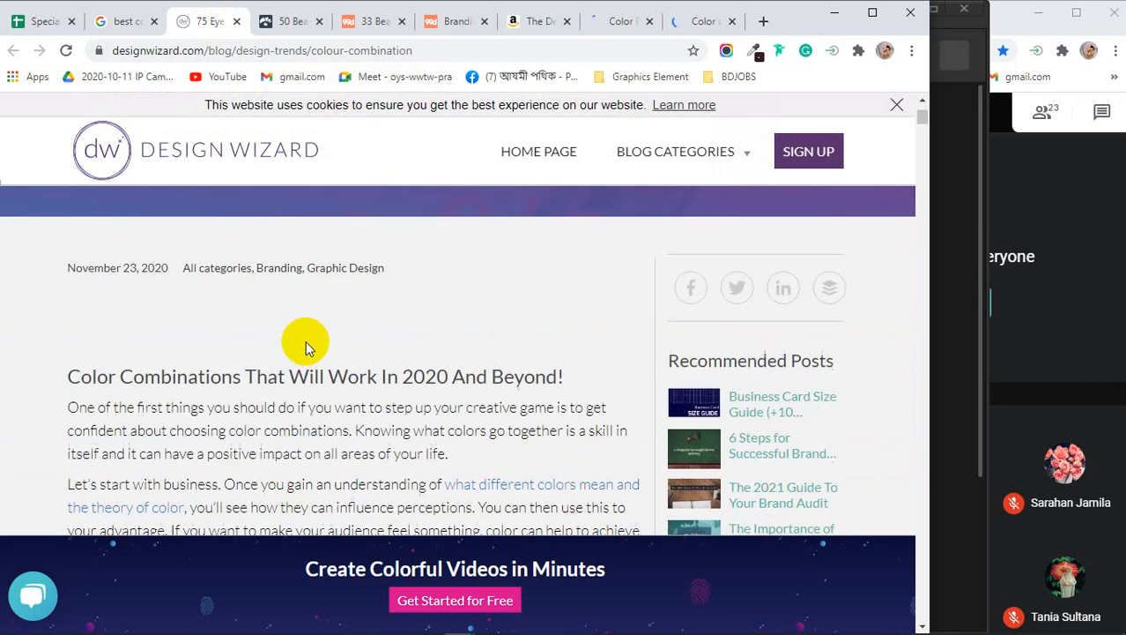
scroll(305, 342, down, 5)
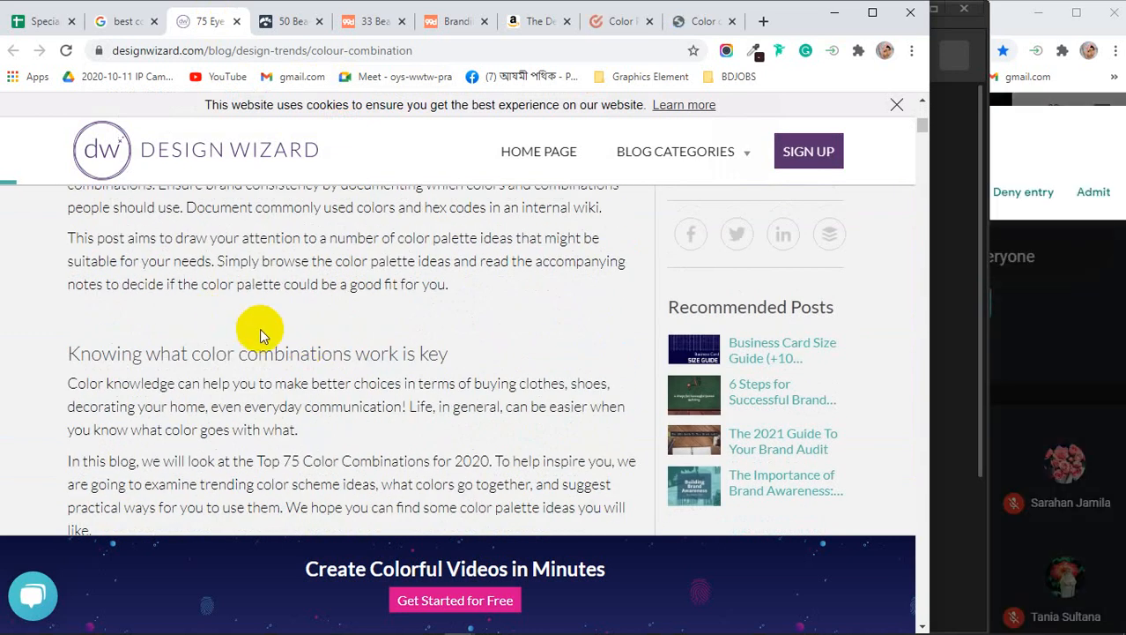
scroll(259, 326, down, 2)
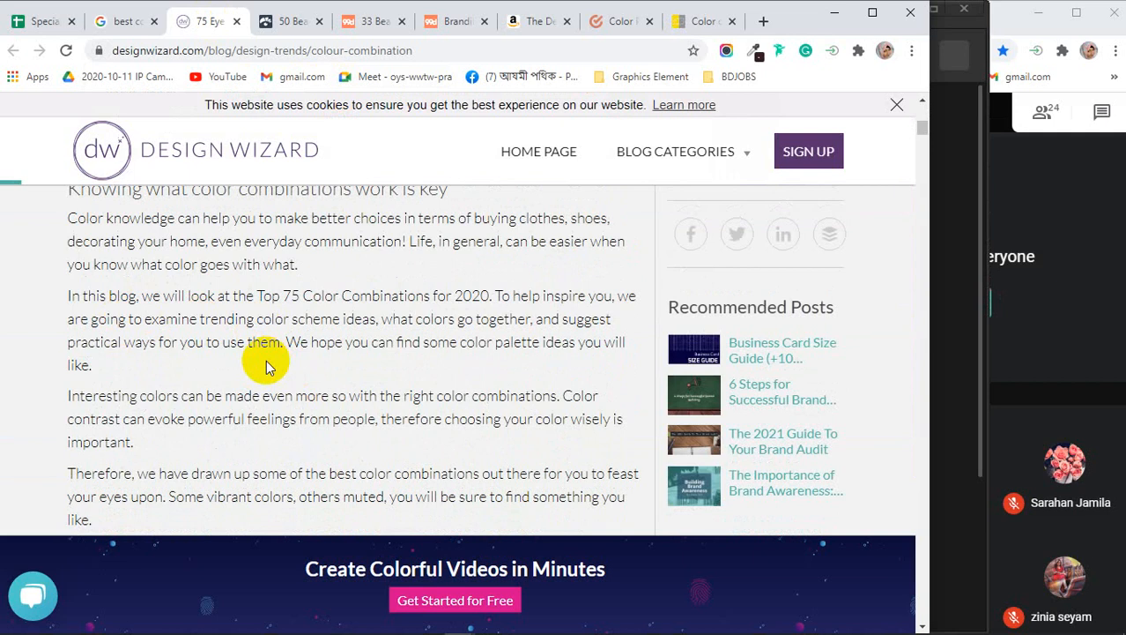
scroll(267, 361, down, 3)
scroll(130, 330, down, 1)
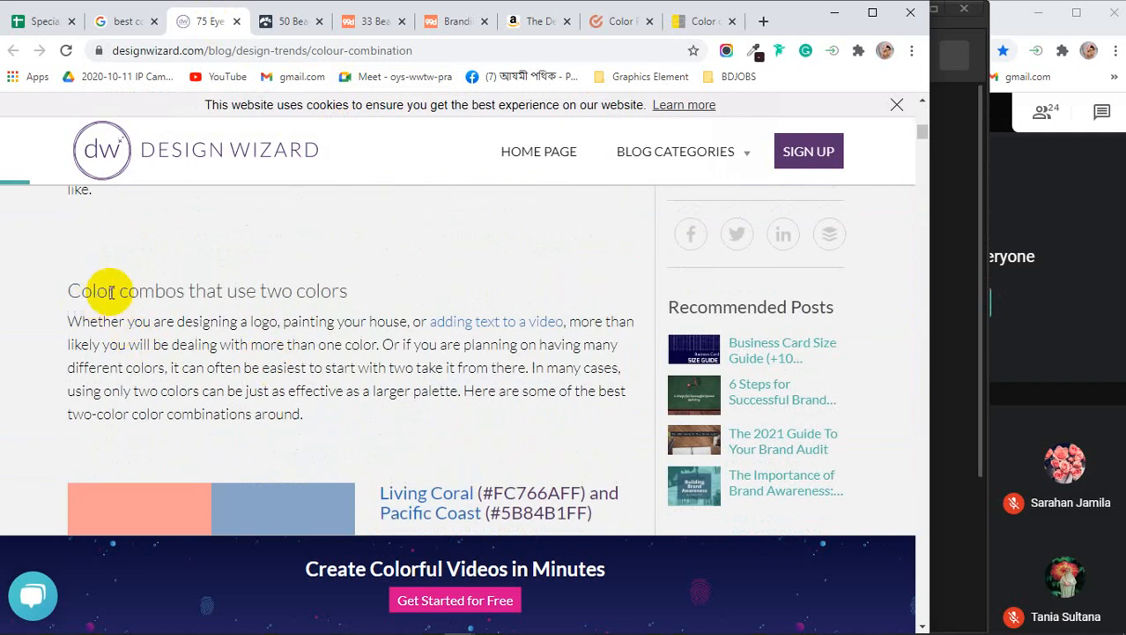
scroll(286, 335, down, 2)
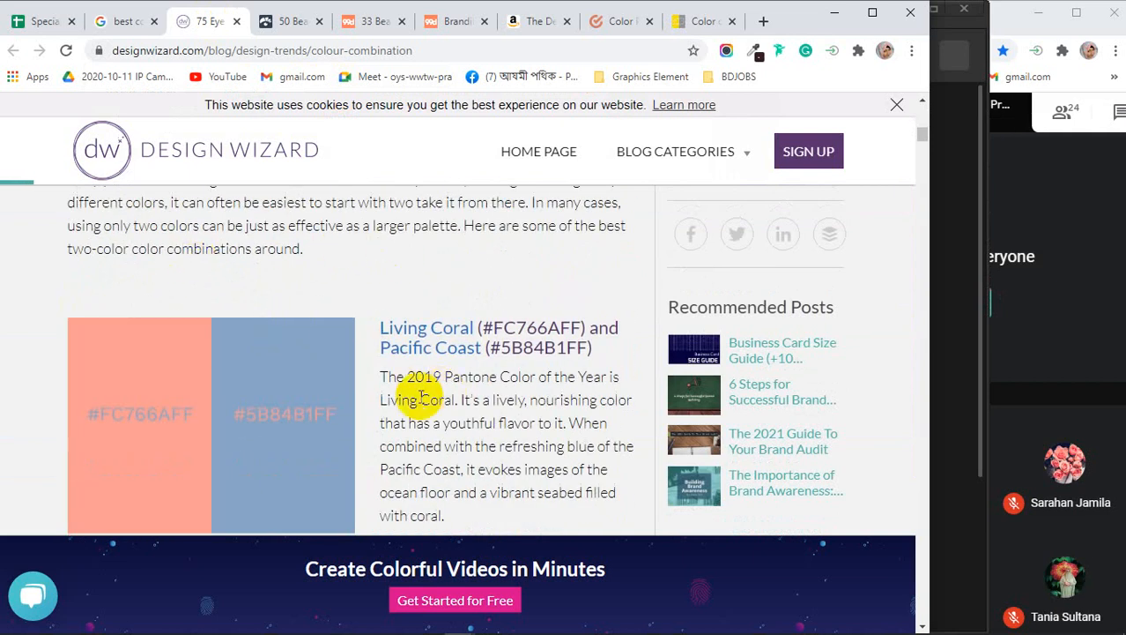
scroll(341, 338, down, 4)
scroll(340, 338, down, 3)
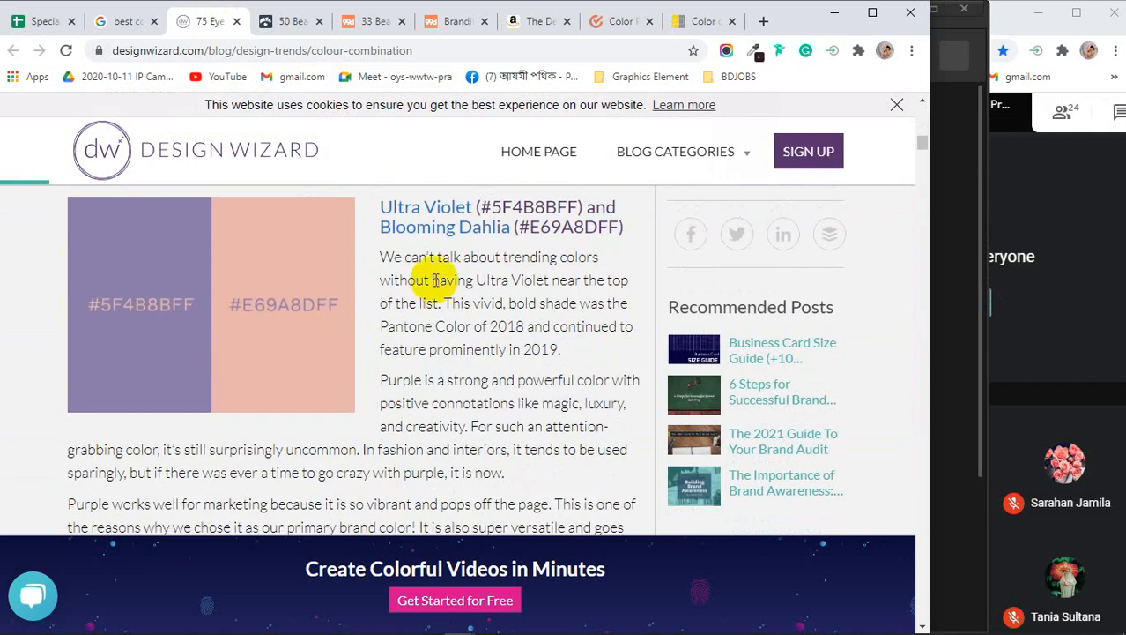
Read through more of the Design Wizard color pairings, from Ultra Violet and Blooming Dahlia down to the Orchid and Cream Gold section
scroll(391, 384, down, 2)
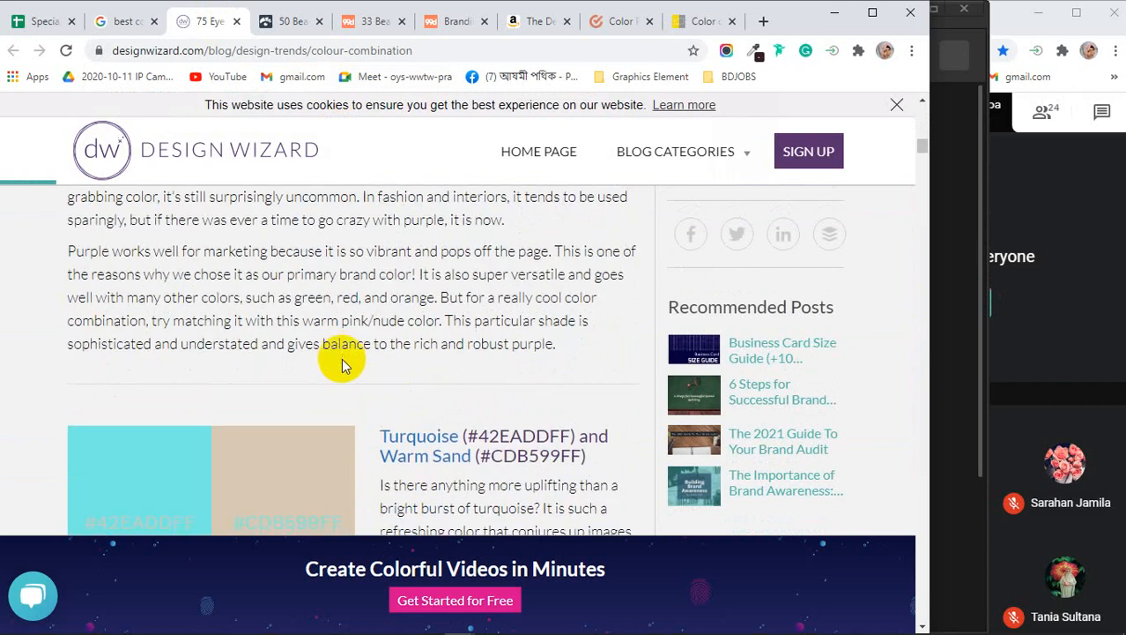
scroll(341, 358, down, 2)
drag(383, 327, 539, 401)
scroll(539, 401, down, 2)
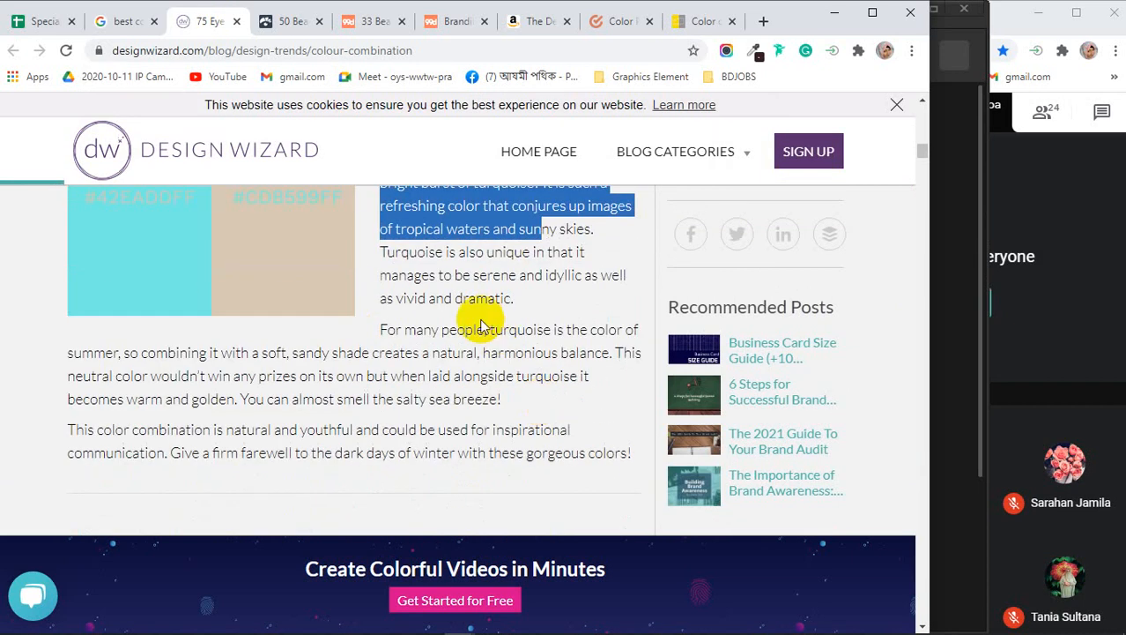
drag(143, 352, 569, 353)
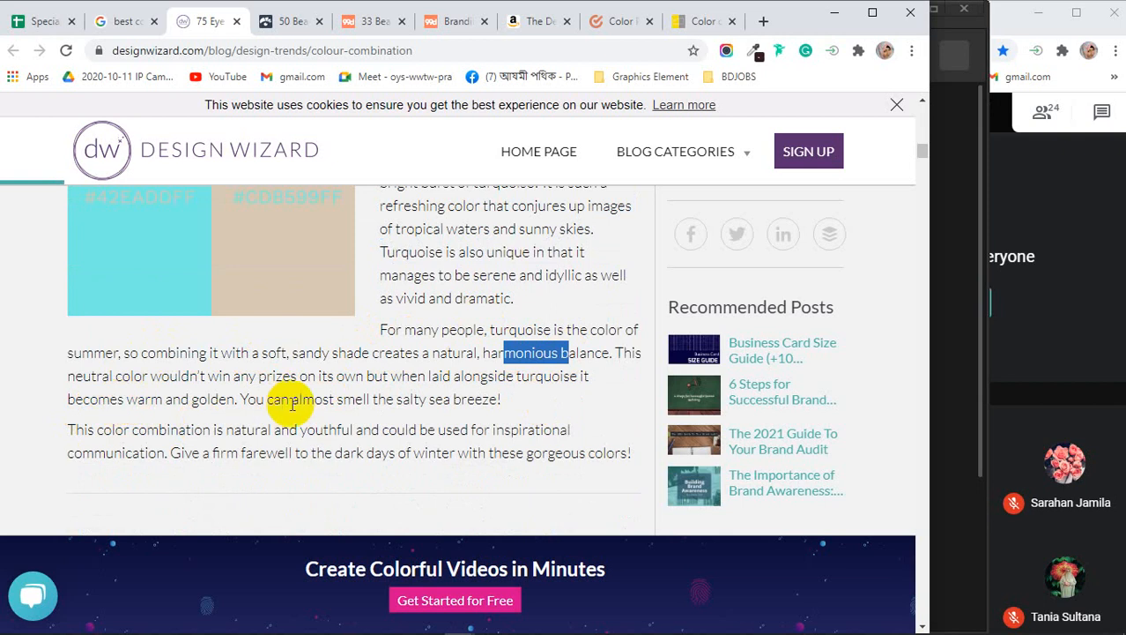
scroll(392, 421, down, 1)
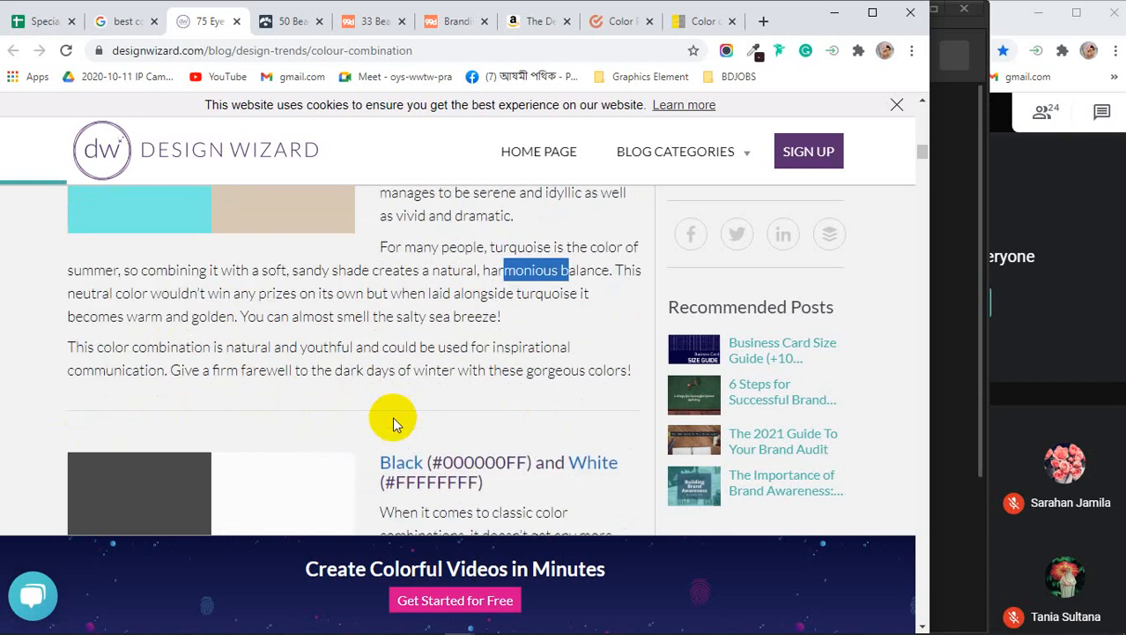
scroll(375, 389, down, 4)
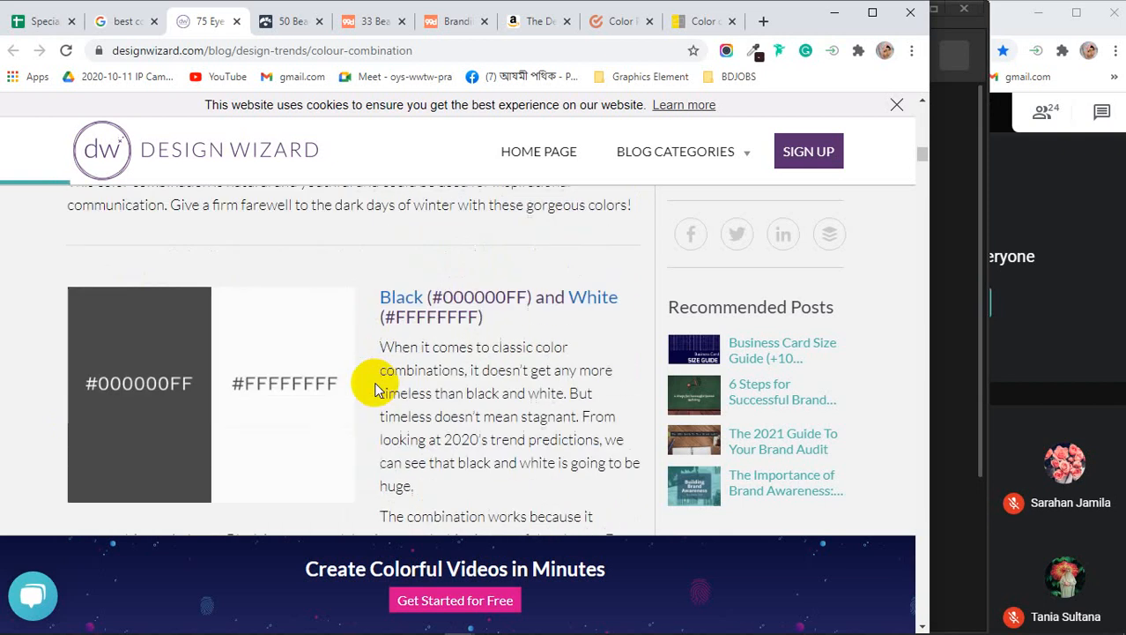
scroll(375, 388, down, 12)
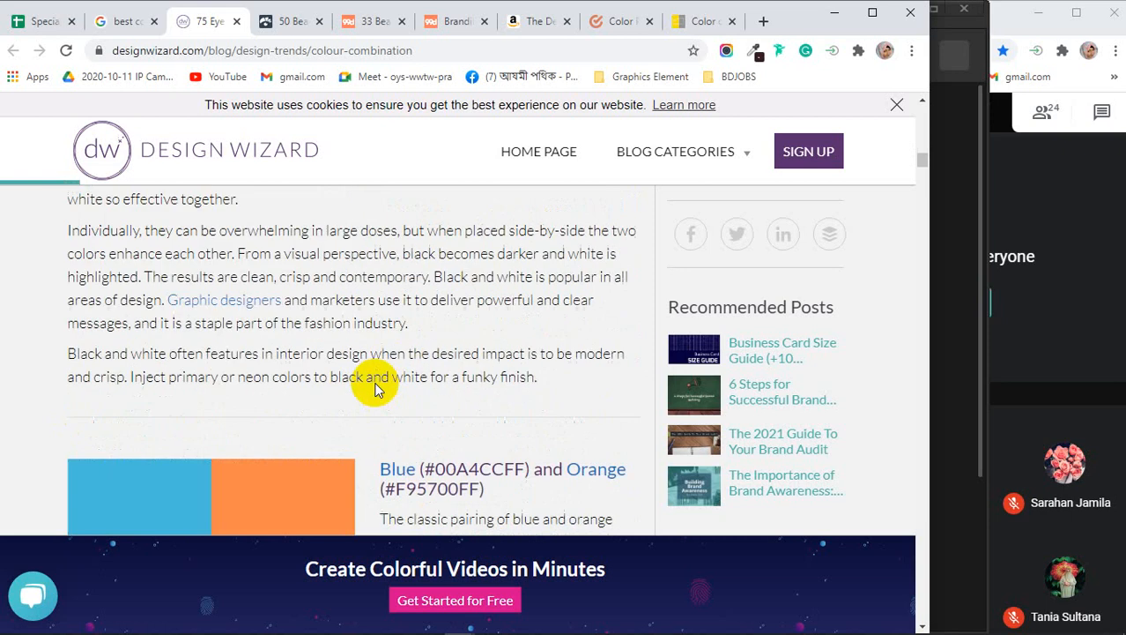
scroll(375, 388, down, 18)
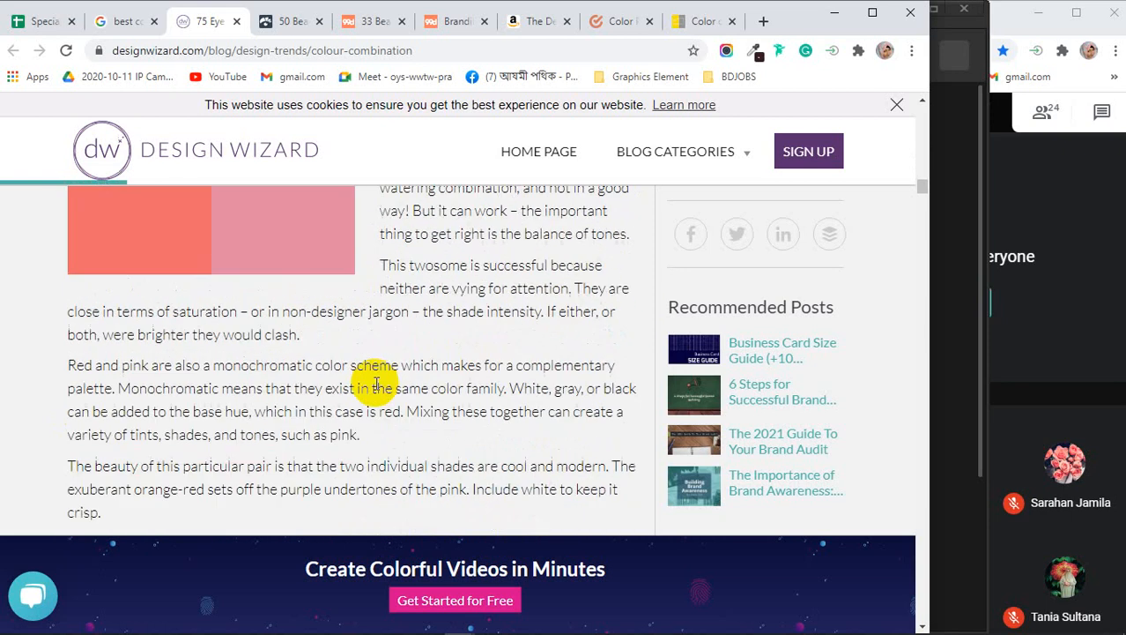
scroll(375, 388, down, 4)
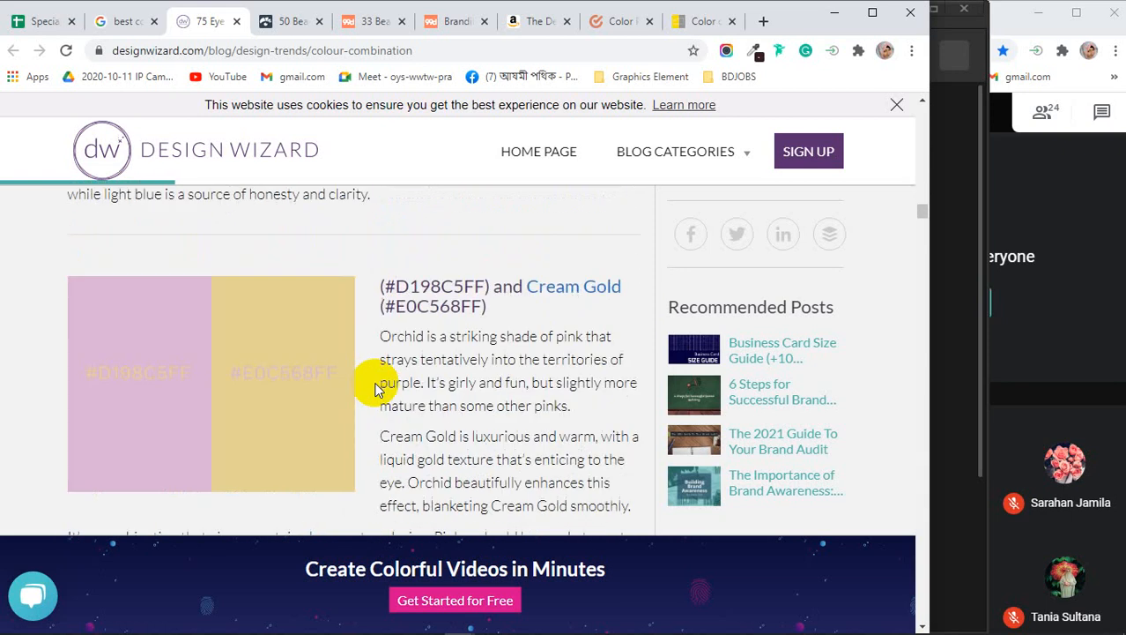
Switch to the Visme "50 Beautiful Color Combinations" article and dismiss its notification request and webinar pop-up
click(294, 22)
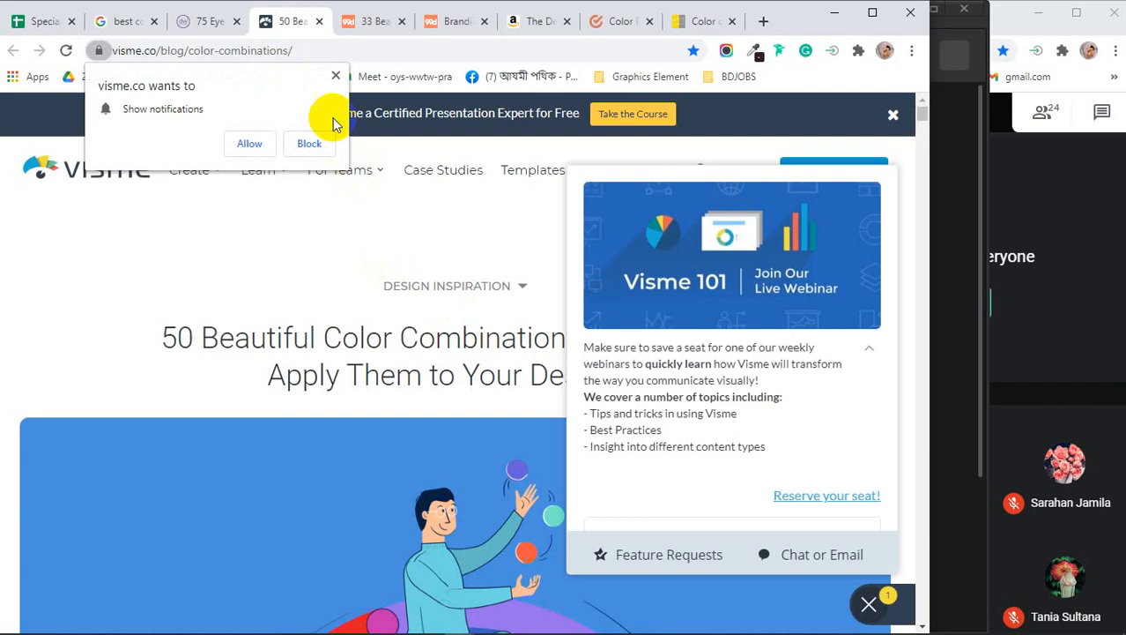
click(335, 75)
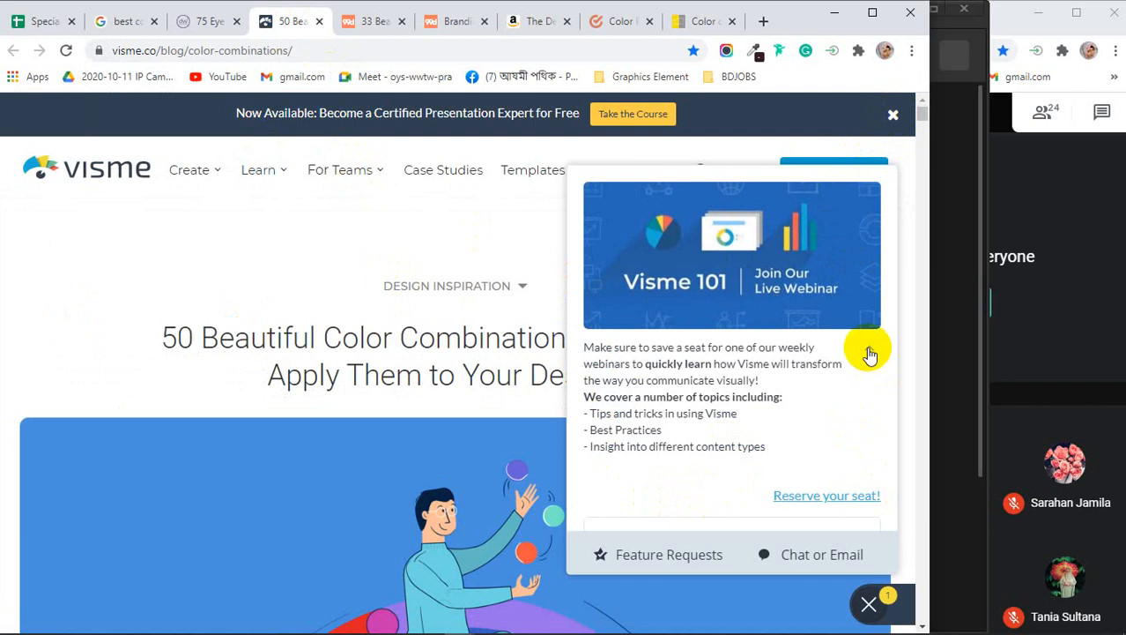
click(869, 604)
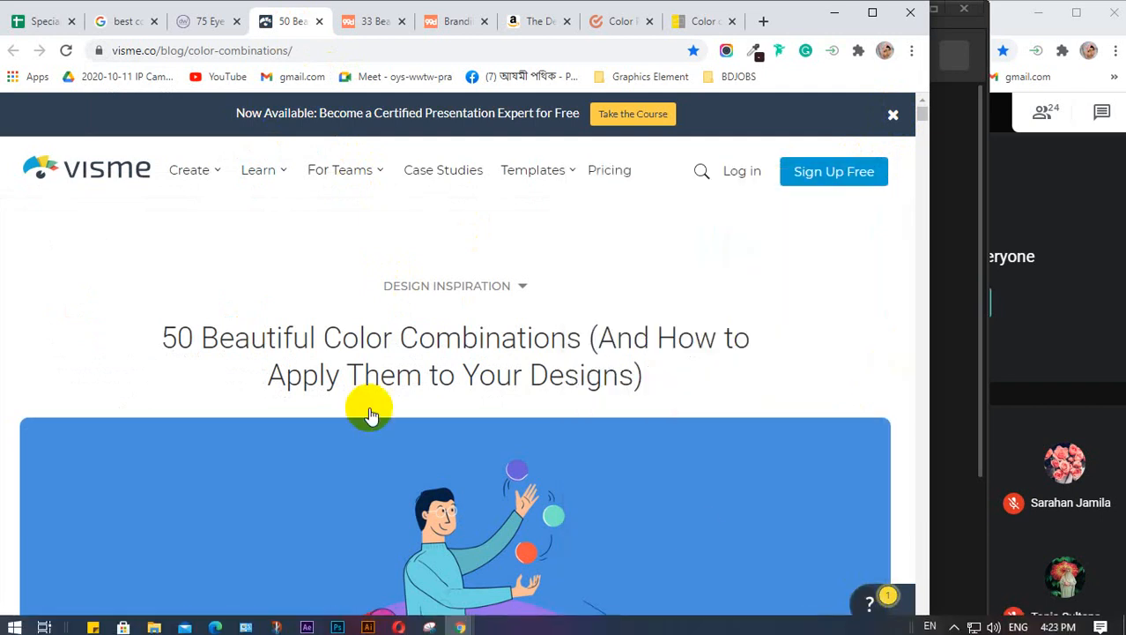
Examine the Visme article's photo-based palettes and hex codes, from Blue Sunset through Sophisticated and Calm to the magenta flower palette
scroll(370, 414, down, 8)
scroll(352, 340, down, 6)
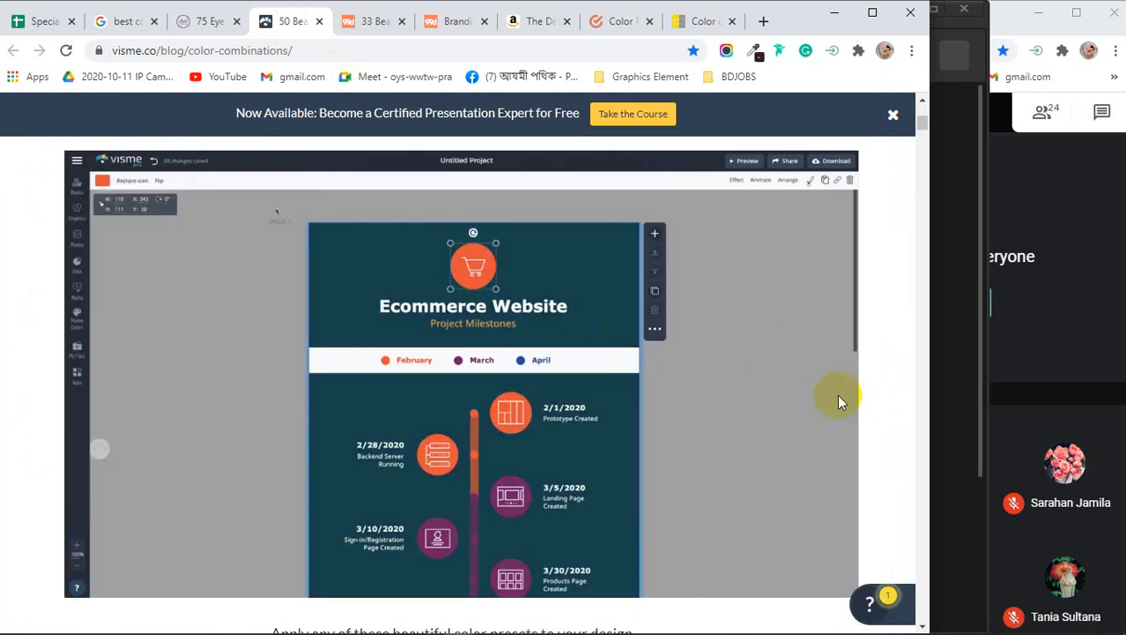
scroll(837, 394, down, 6)
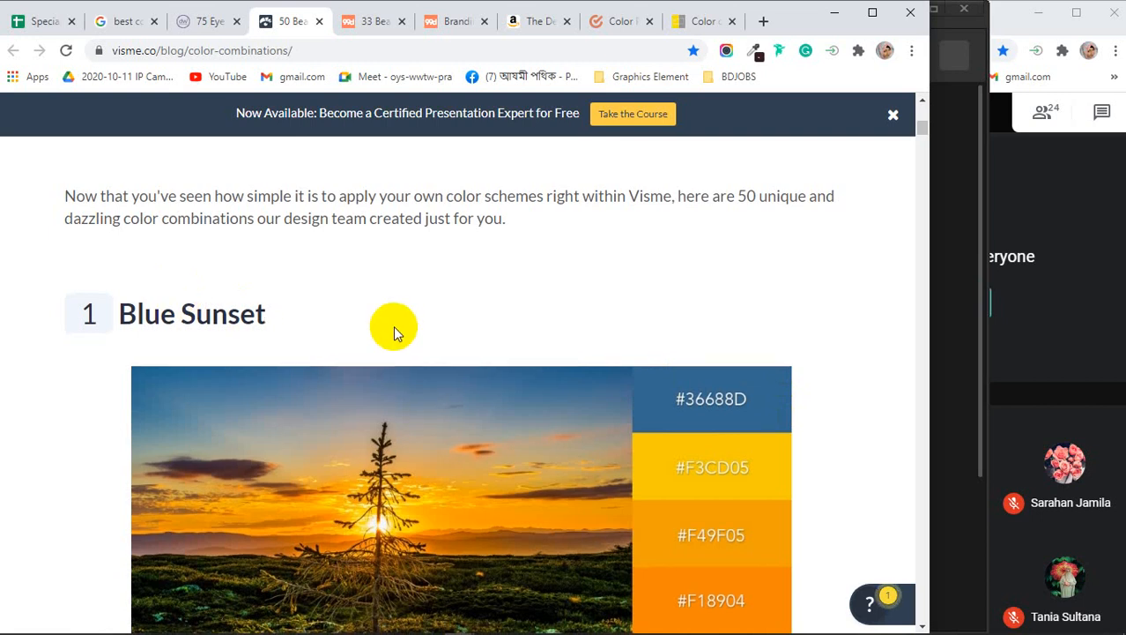
scroll(388, 325, down, 2)
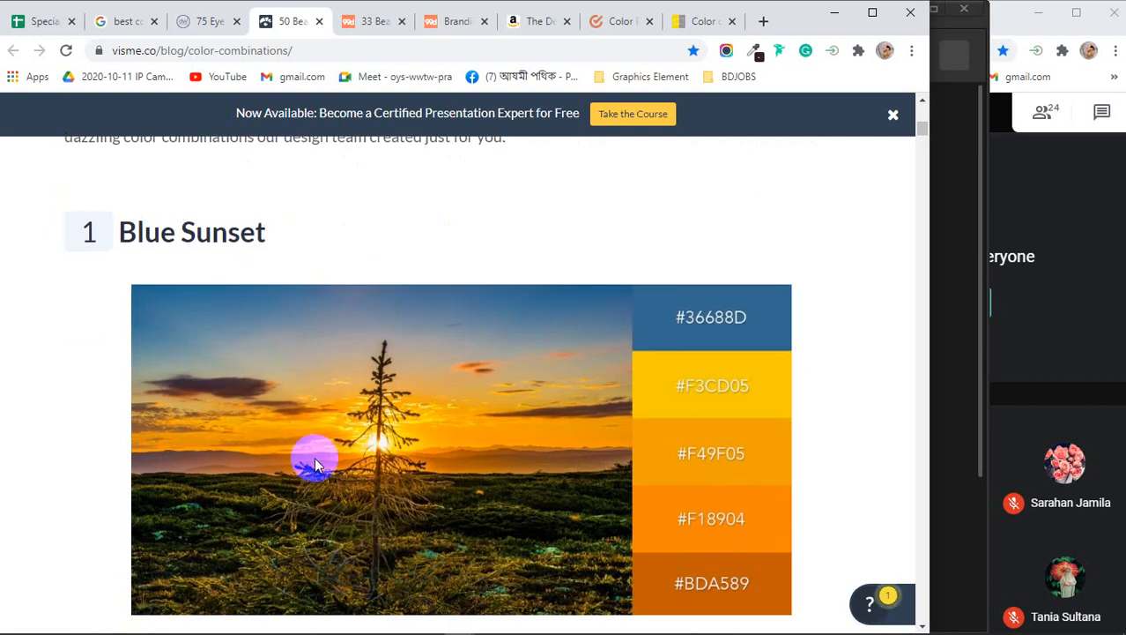
scroll(696, 353, down, 2)
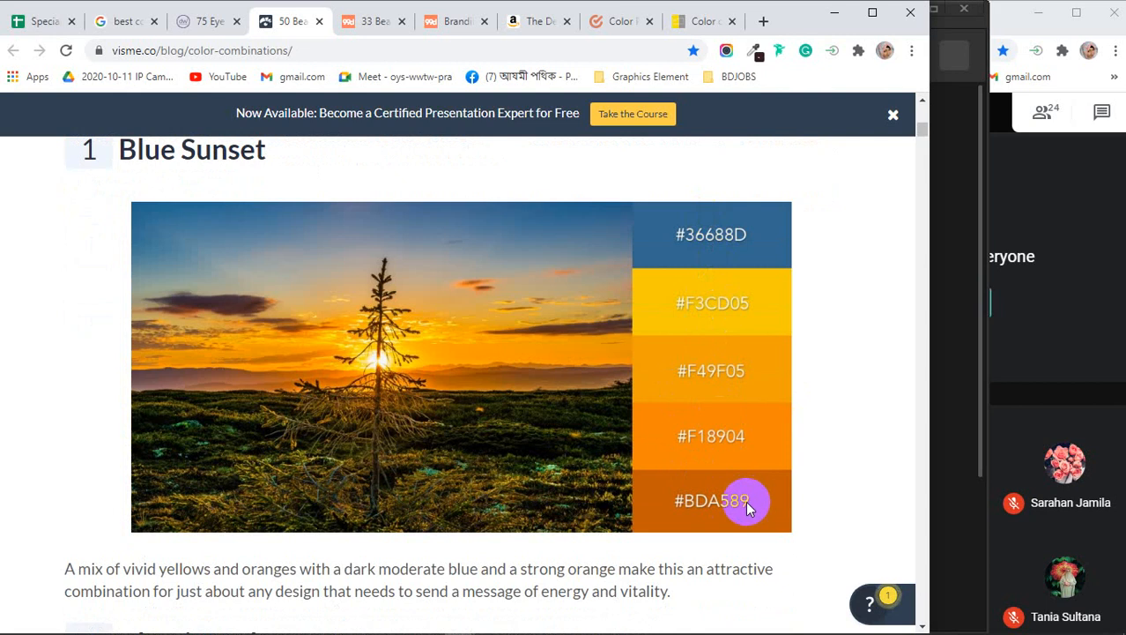
scroll(430, 386, down, 5)
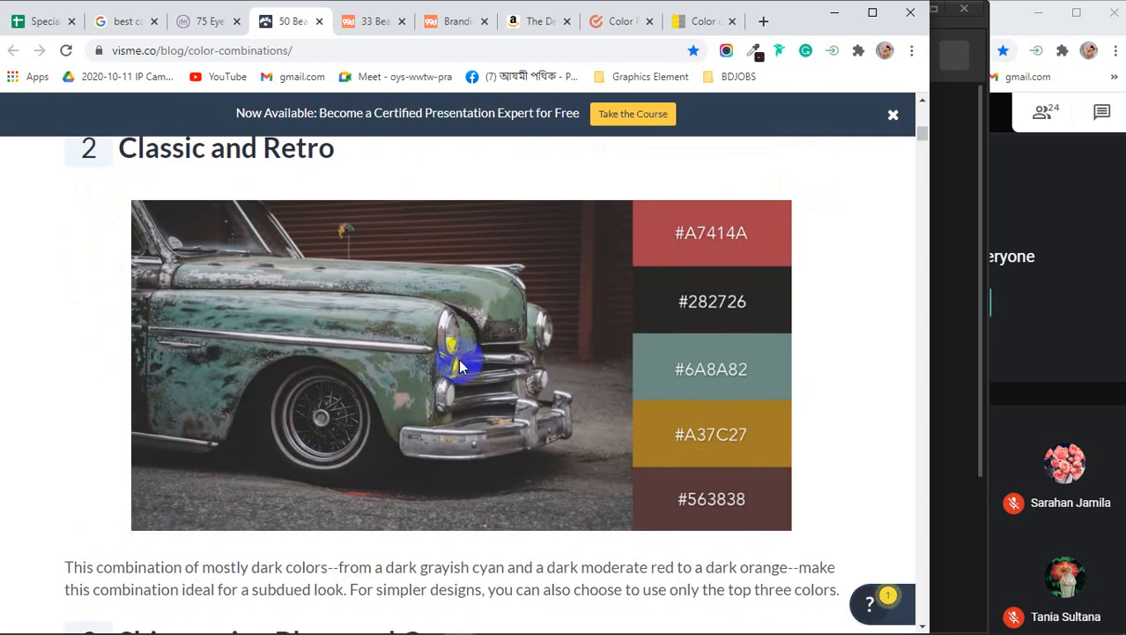
scroll(723, 387, down, 3)
scroll(517, 408, down, 2)
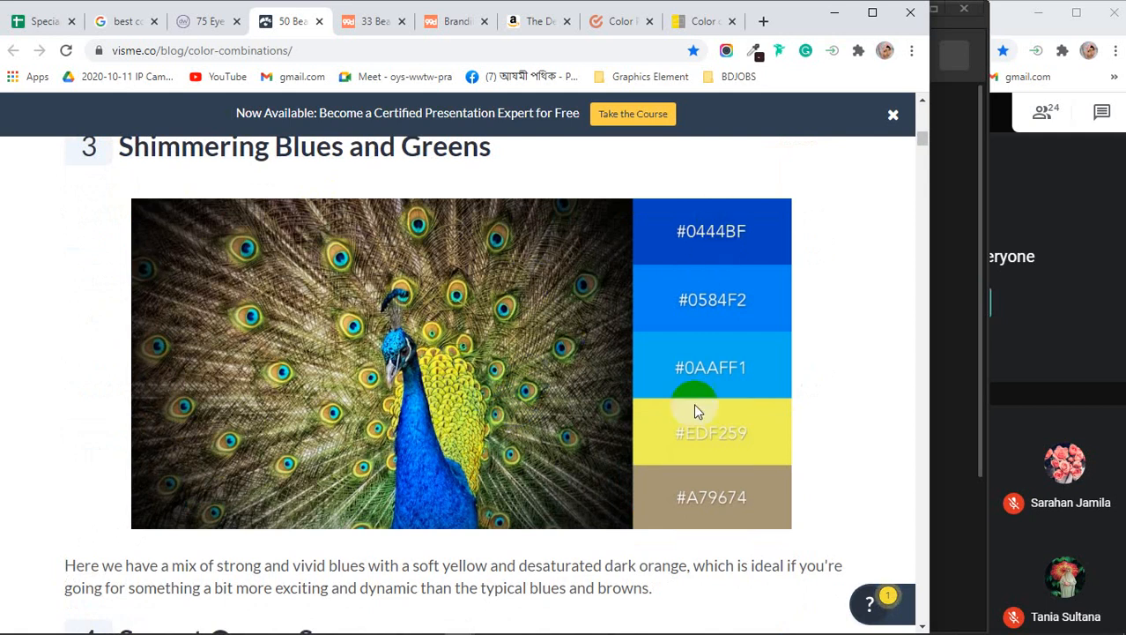
scroll(704, 434, down, 7)
scroll(703, 438, down, 8)
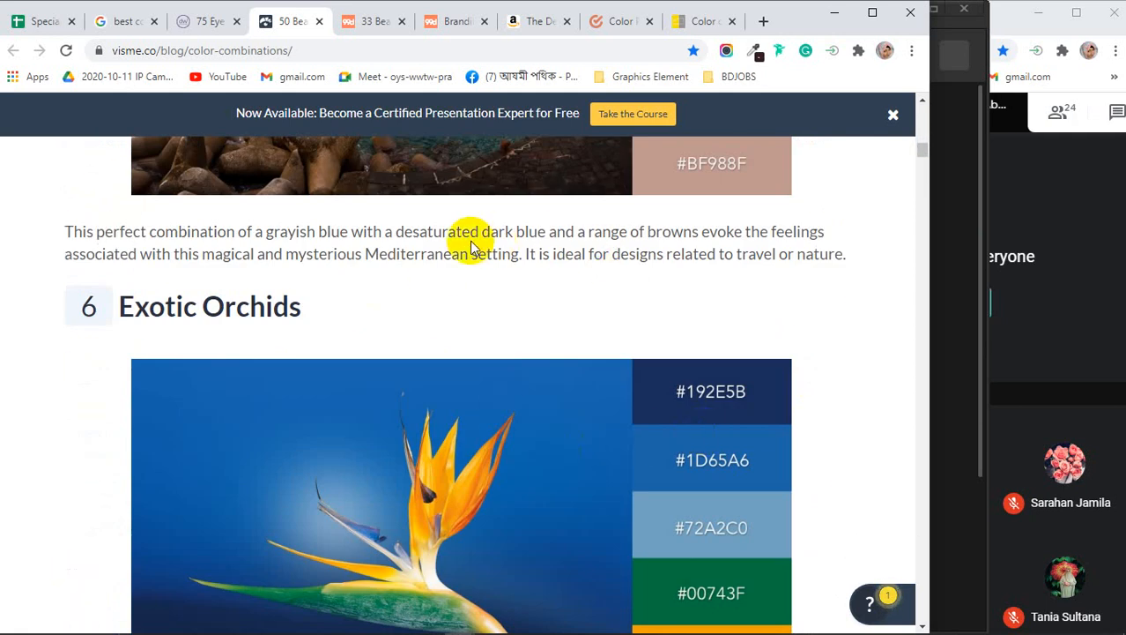
drag(426, 229, 610, 300)
scroll(530, 309, down, 3)
scroll(530, 308, down, 9)
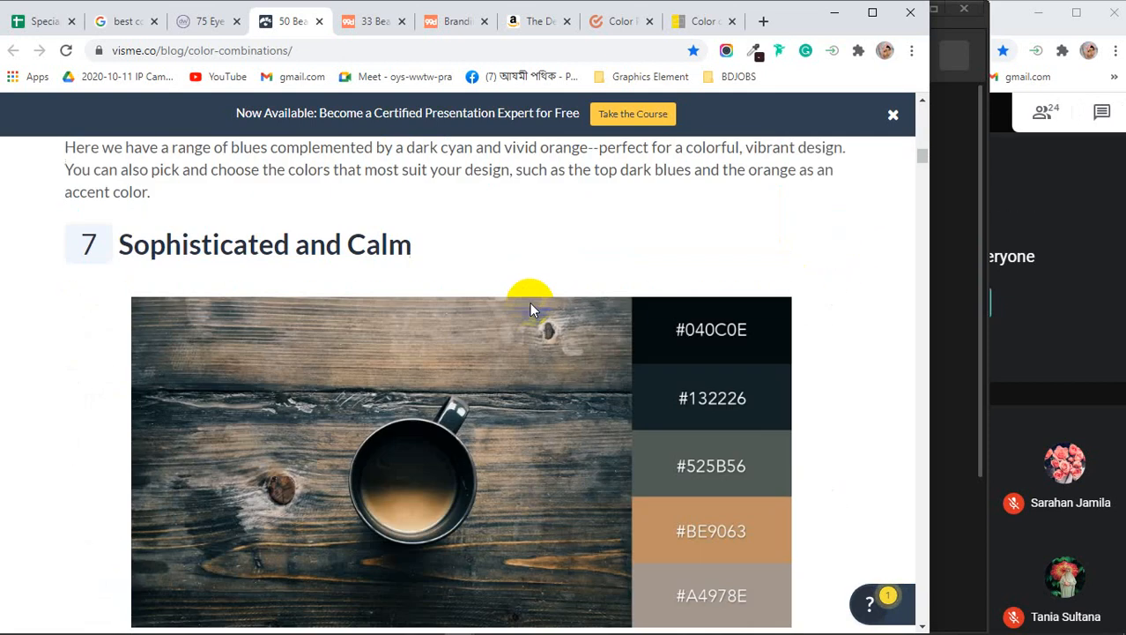
scroll(529, 308, down, 3)
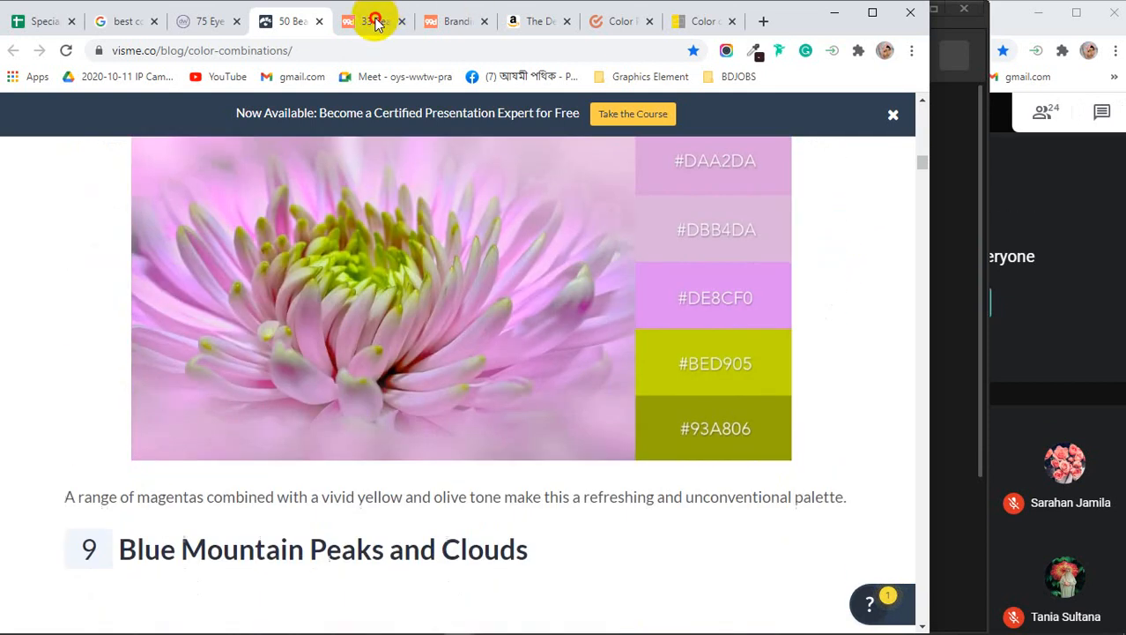
Switch to the 99designs color combinations article and study its color wheel overview of primary, secondary, tertiary, warm and cool colors
click(372, 21)
scroll(365, 332, down, 10)
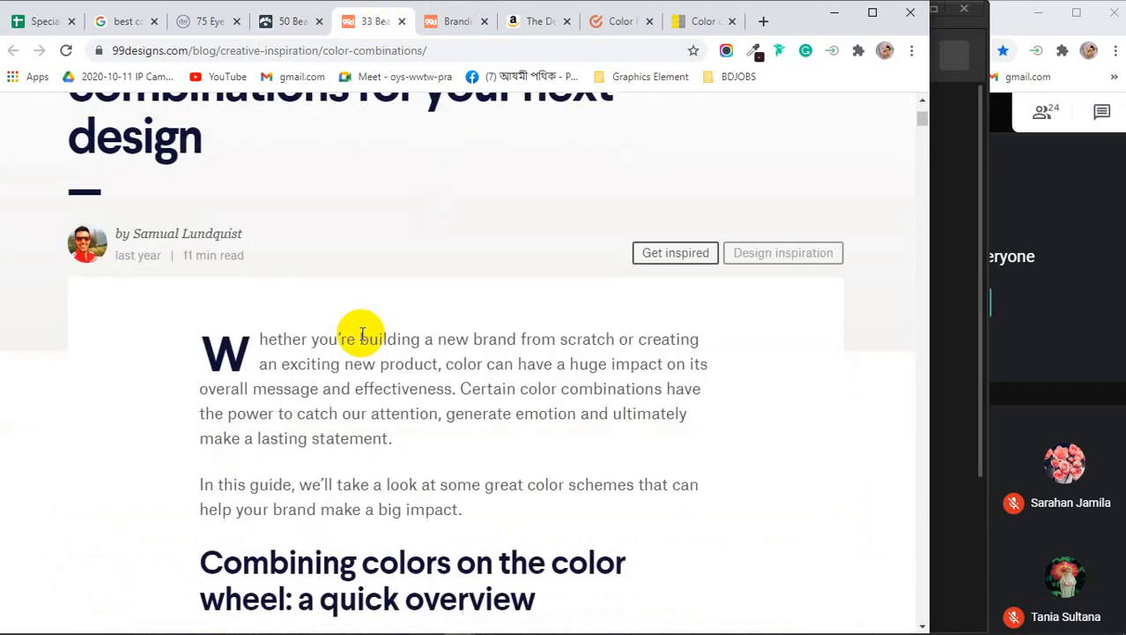
scroll(362, 337, down, 1)
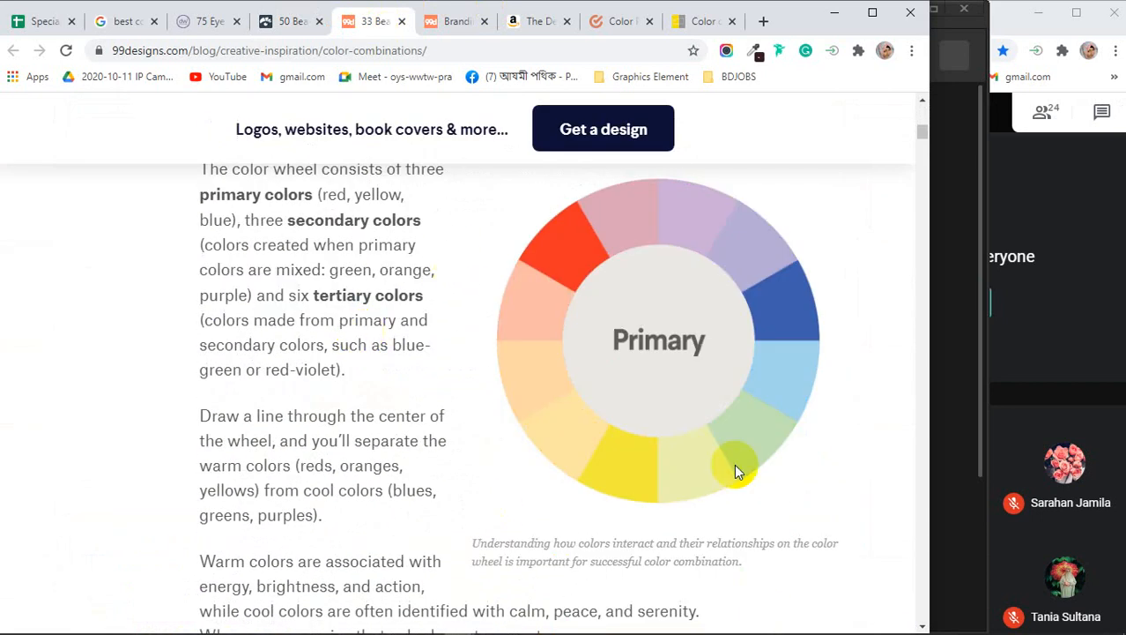
scroll(353, 418, down, 3)
scroll(353, 423, up, 4)
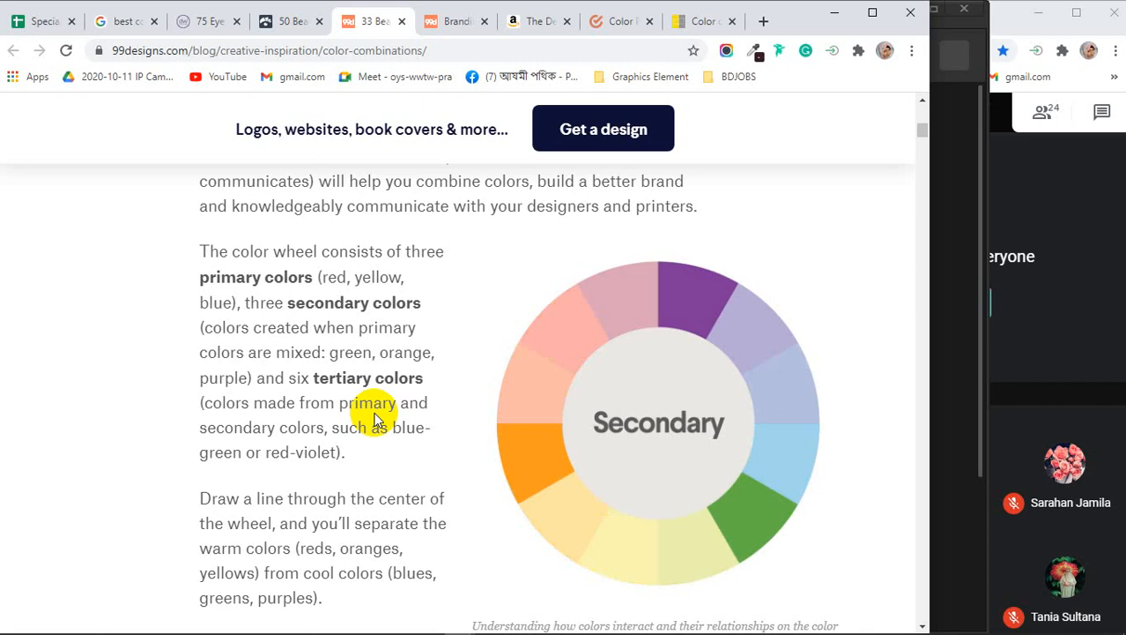
scroll(373, 421, down, 3)
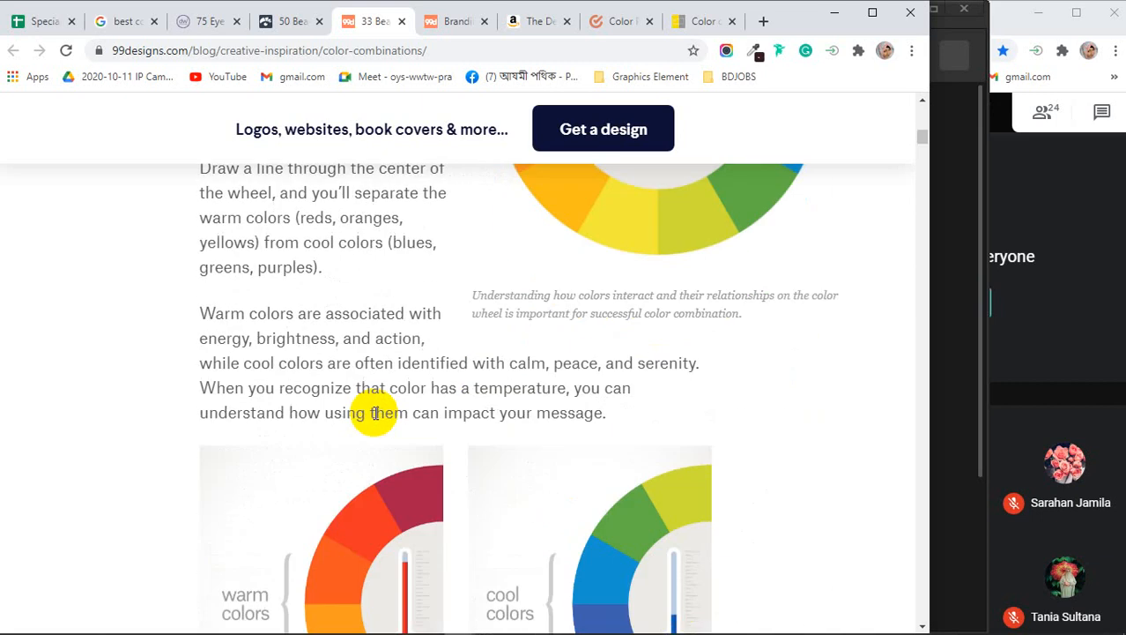
scroll(476, 355, up, 1)
scroll(477, 355, up, 1)
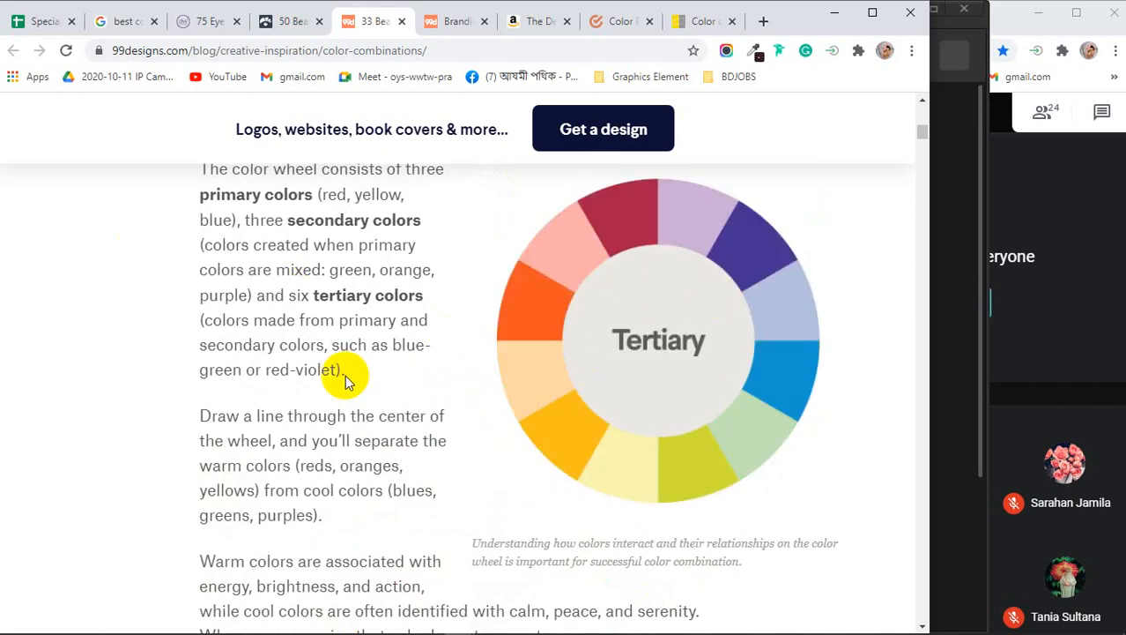
scroll(344, 375, down, 4)
scroll(299, 385, down, 1)
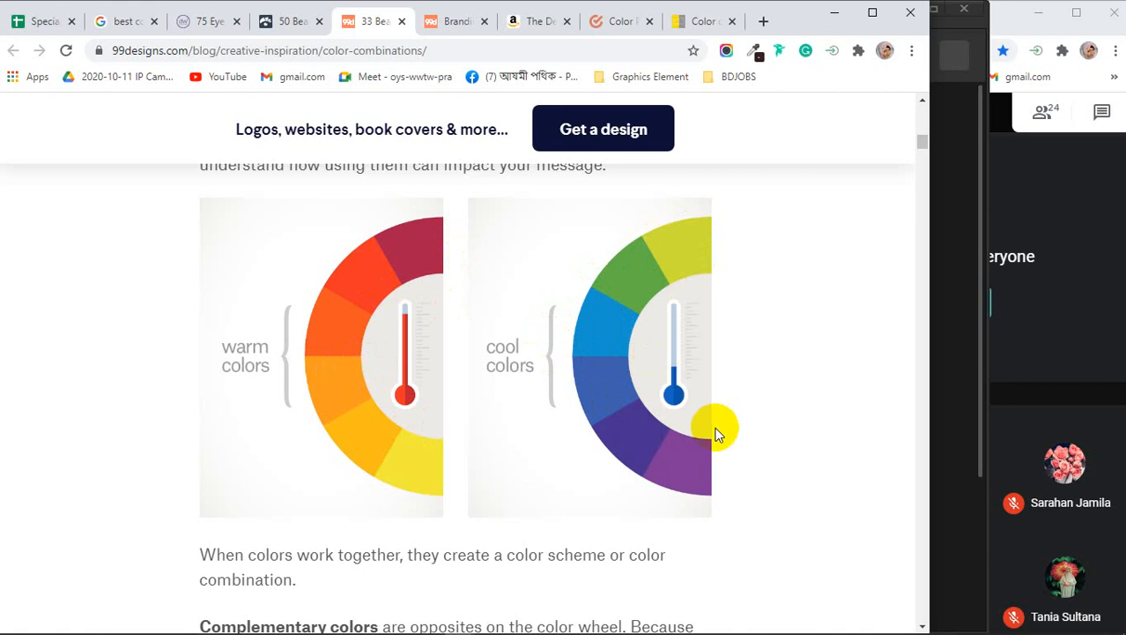
Review the 99designs article's complementary, analogous and triadic definitions and its numbered palettes from Pink and raisin to Mustard and black
scroll(785, 418, down, 7)
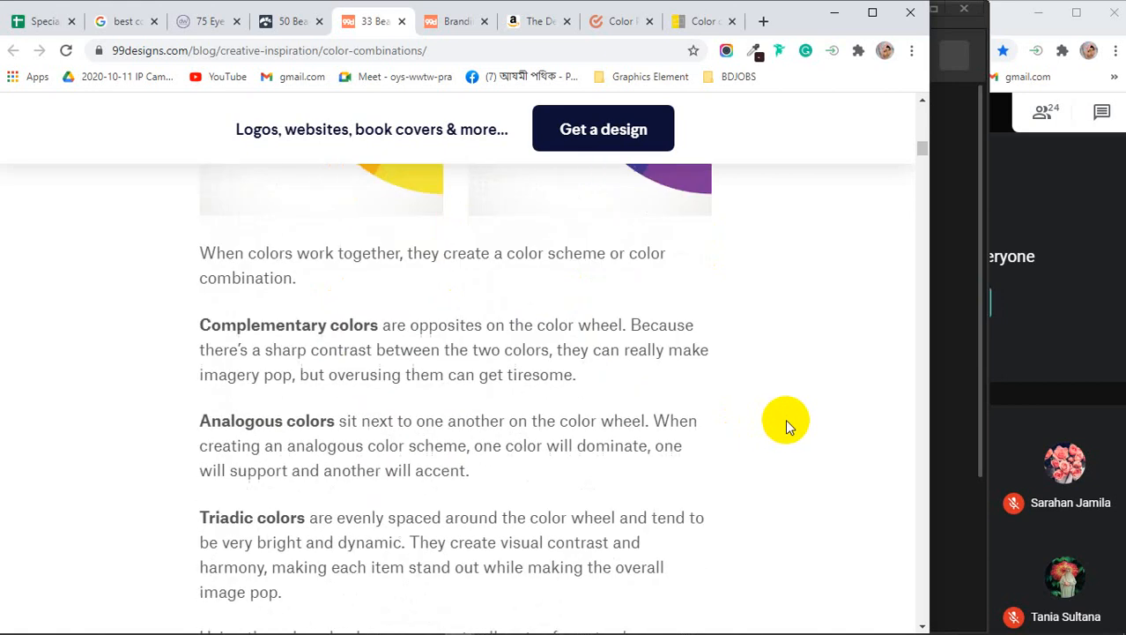
scroll(785, 418, down, 5)
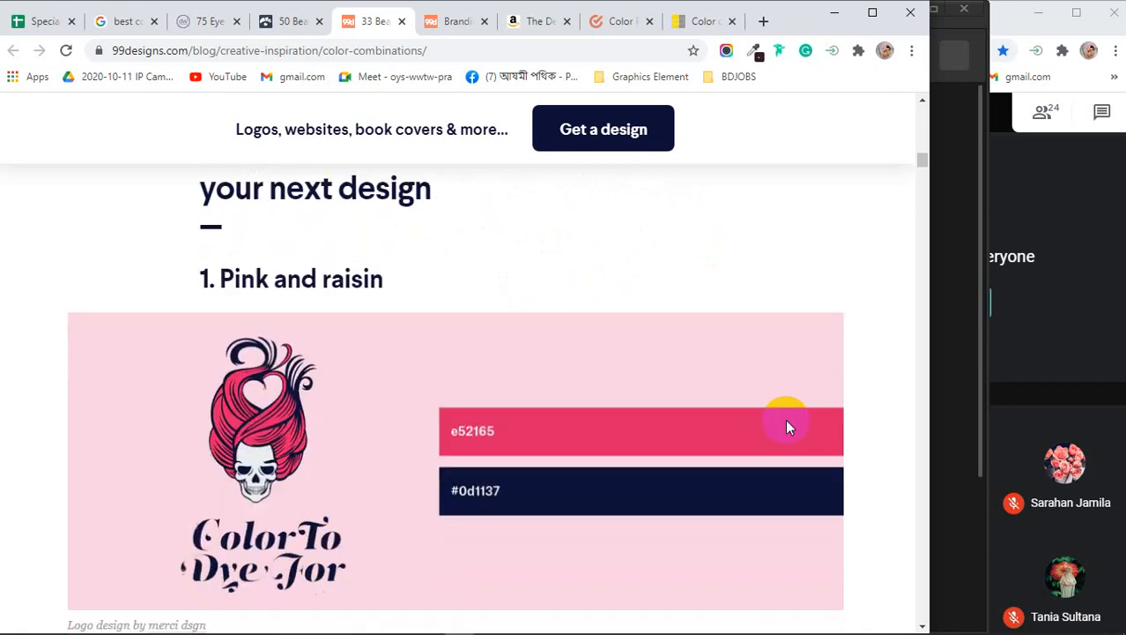
scroll(268, 399, down, 6)
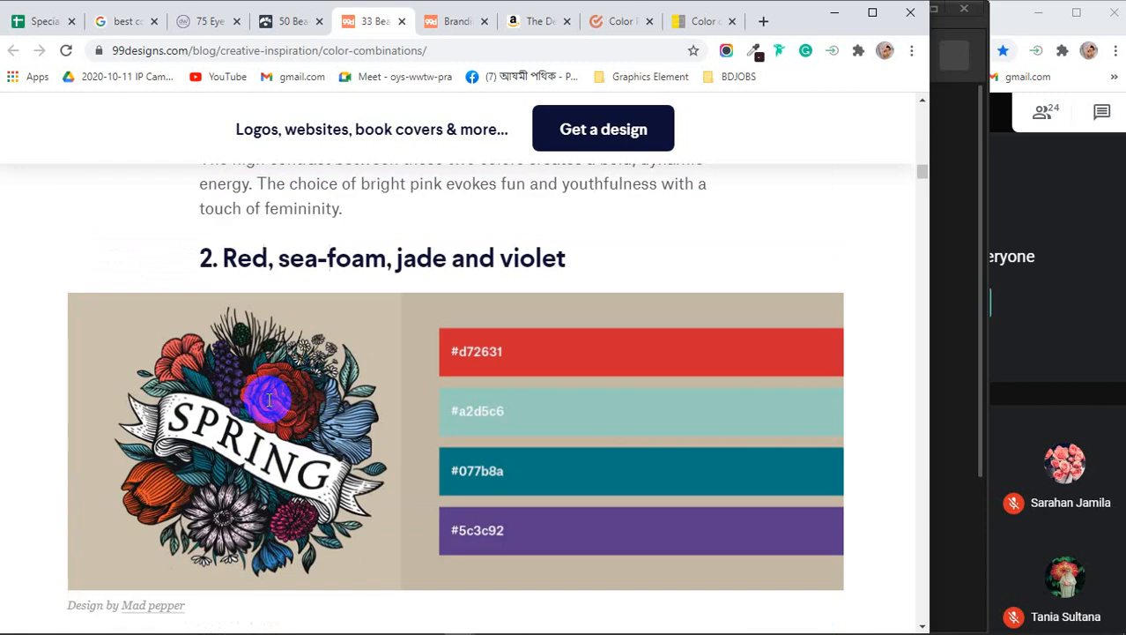
scroll(55, 405, down, 6)
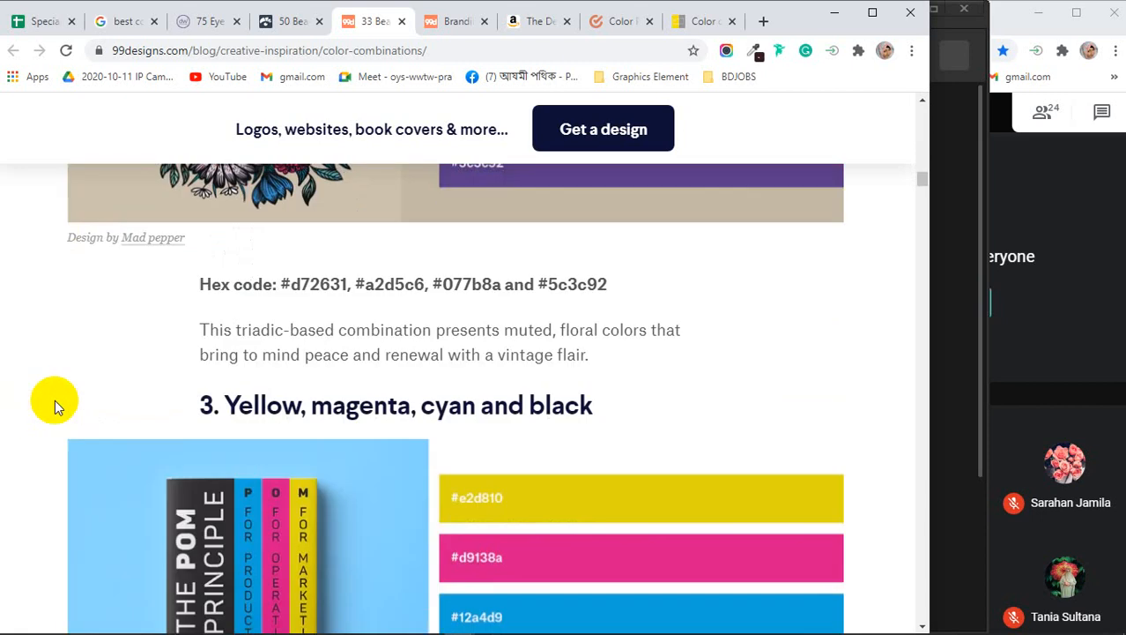
scroll(54, 406, down, 4)
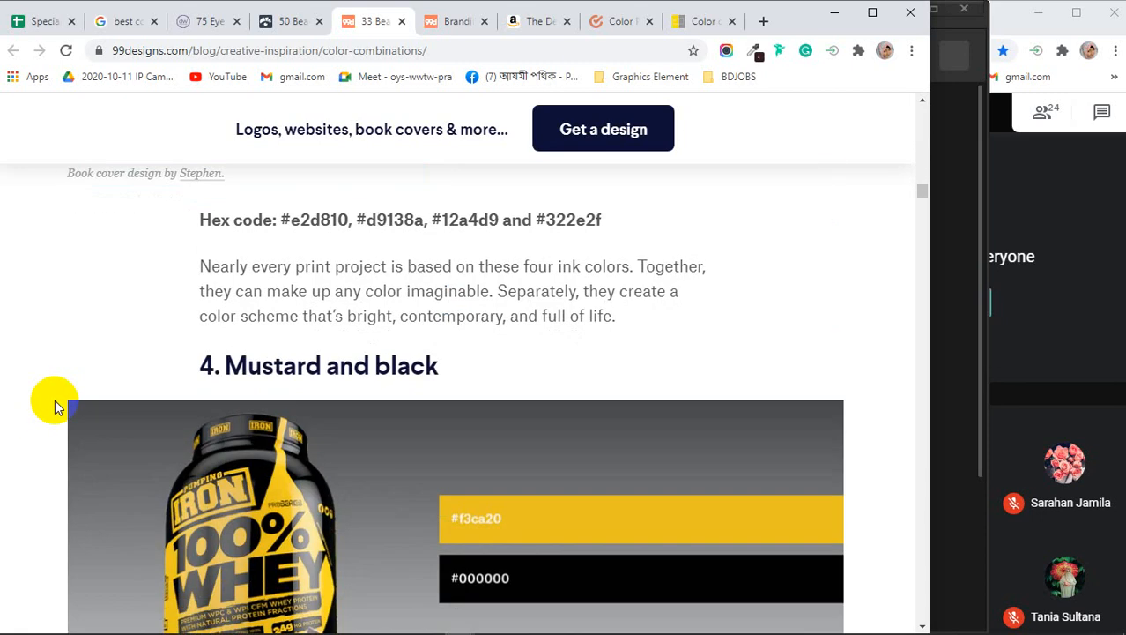
Bookmark the 99designs color combinations article in the Graphics Element folder
click(912, 51)
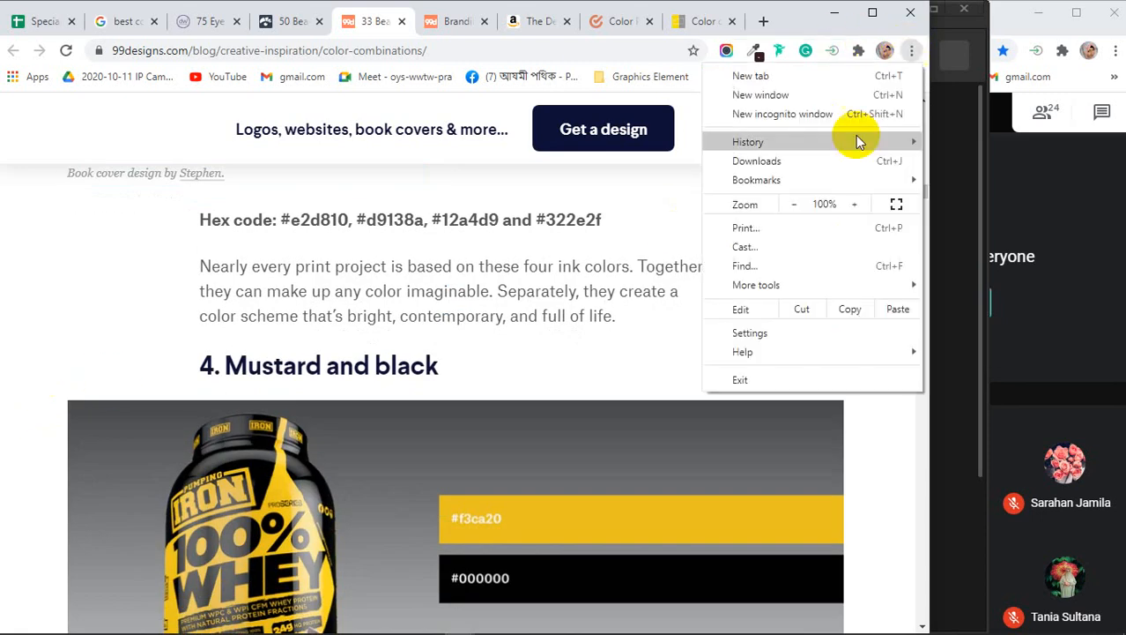
mouse_move(759, 187)
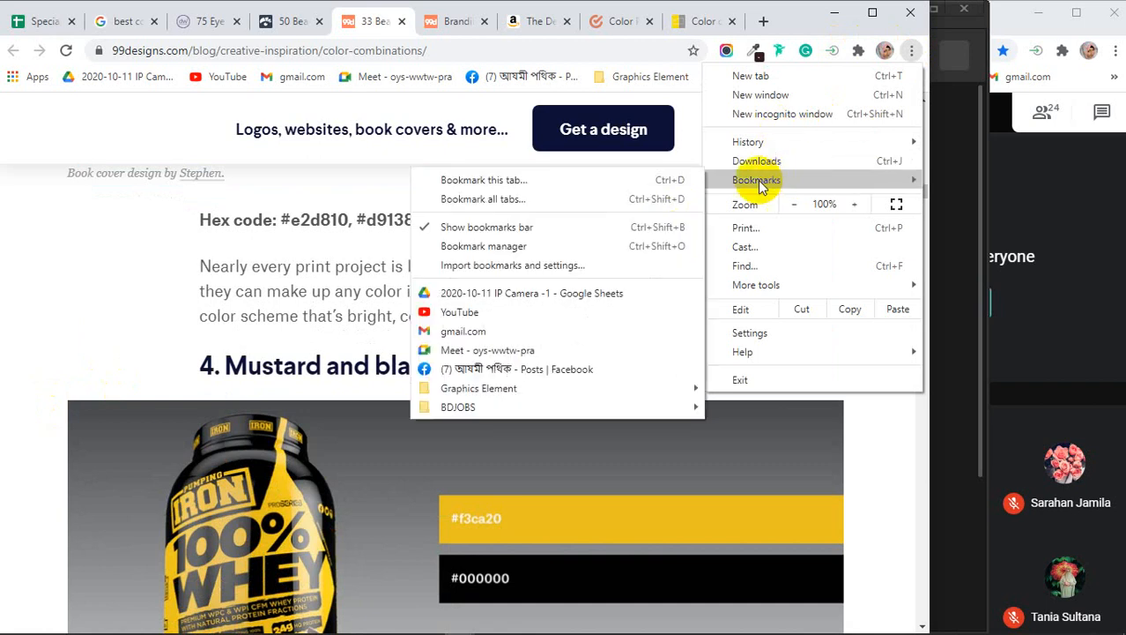
click(526, 179)
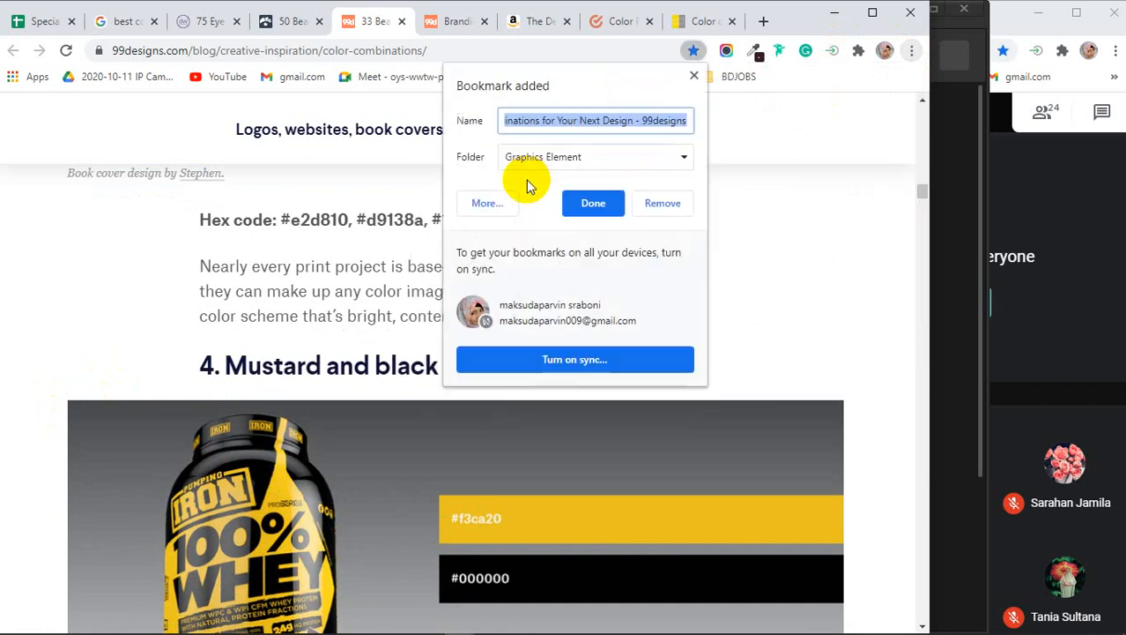
click(617, 202)
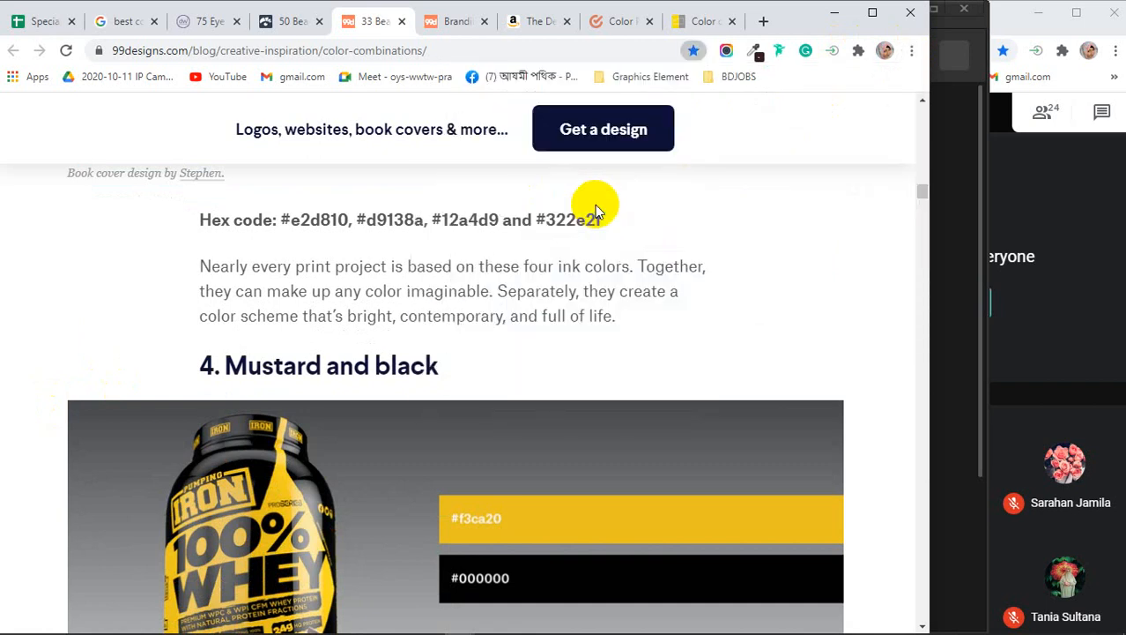
Switch to the 99designs branding colors article and review its sections on color emotions, color theory and applying branding colors
click(464, 28)
scroll(359, 325, down, 8)
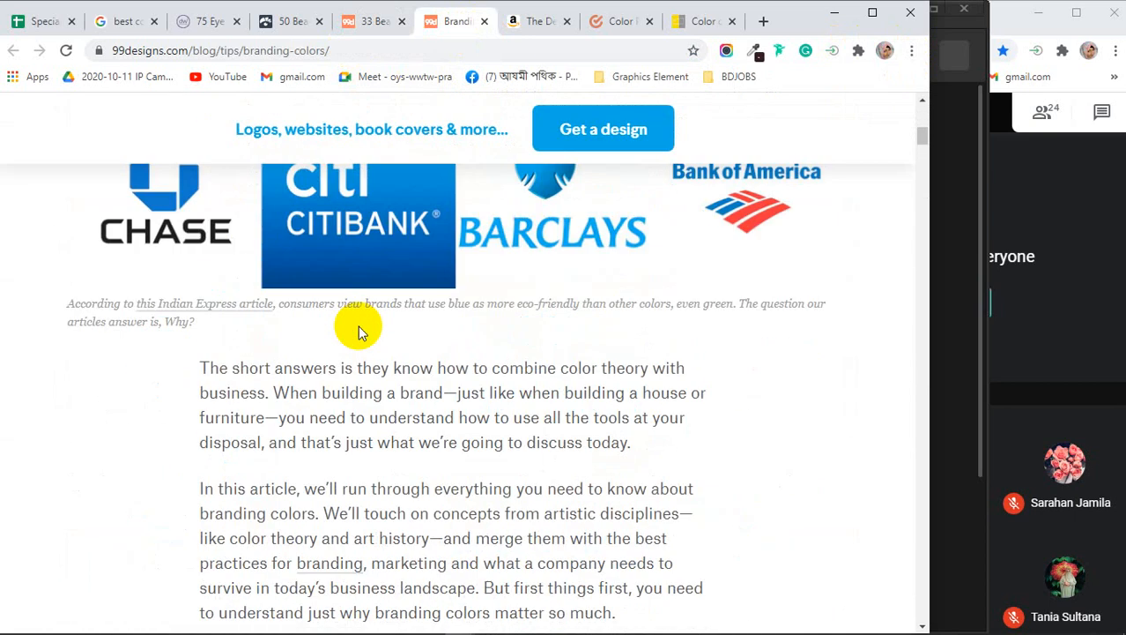
scroll(359, 332, down, 9)
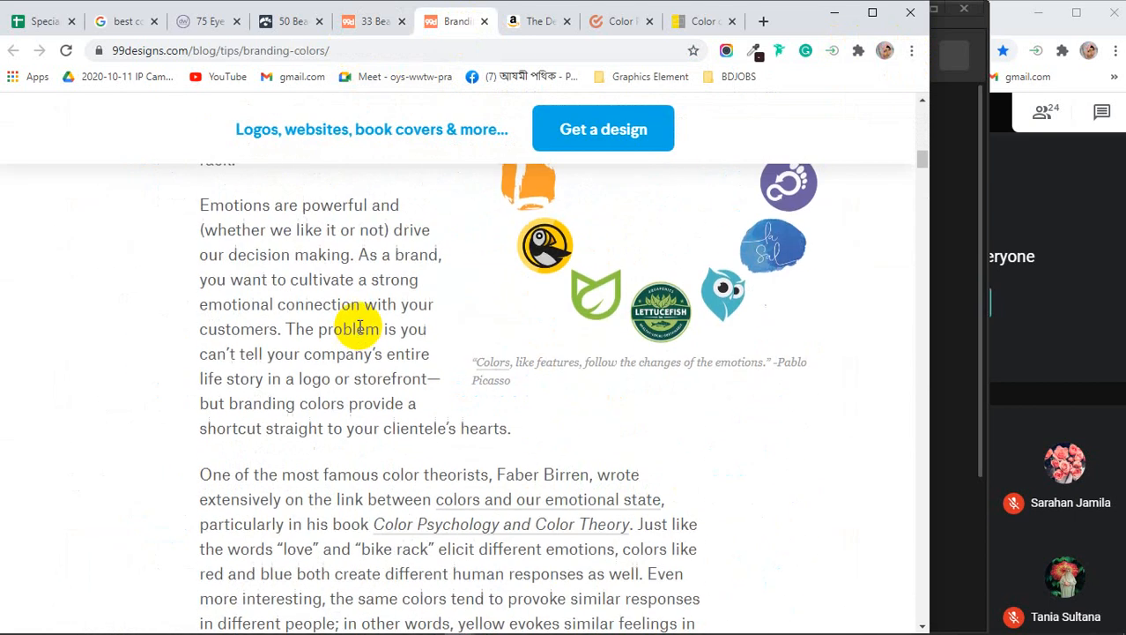
scroll(359, 326, down, 9)
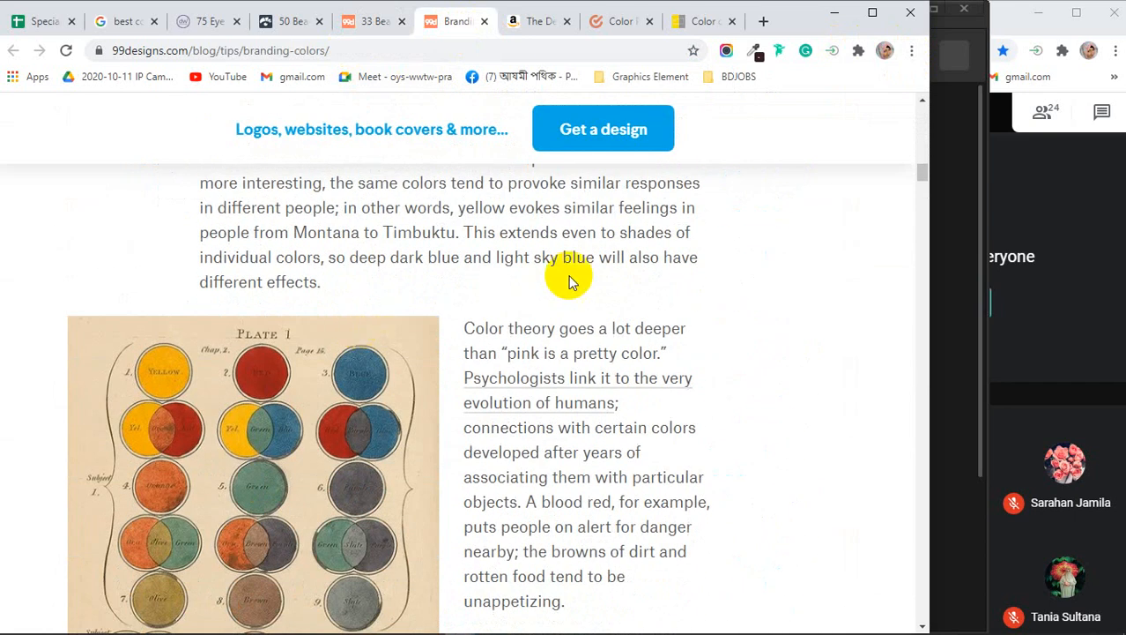
scroll(548, 327, down, 2)
scroll(618, 356, down, 2)
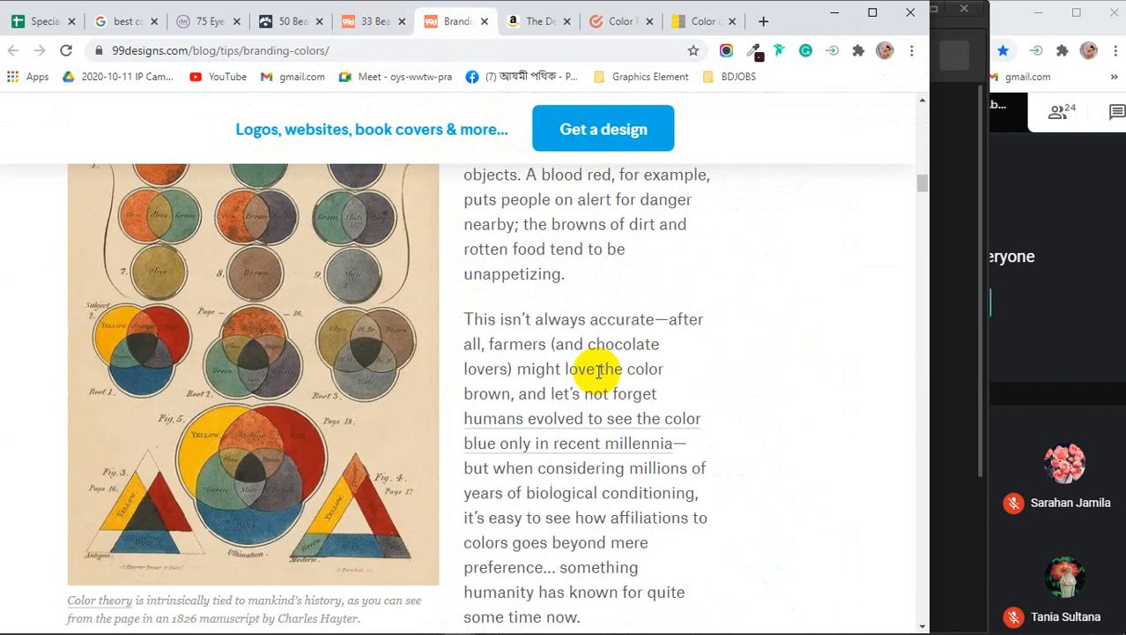
scroll(598, 371, down, 10)
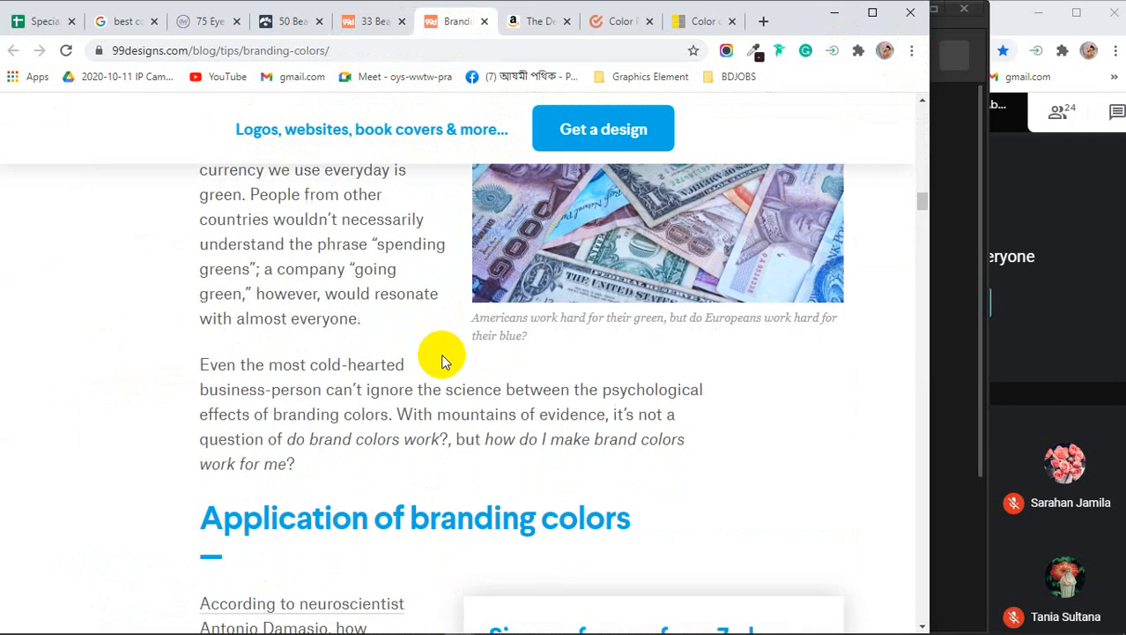
scroll(442, 360, down, 12)
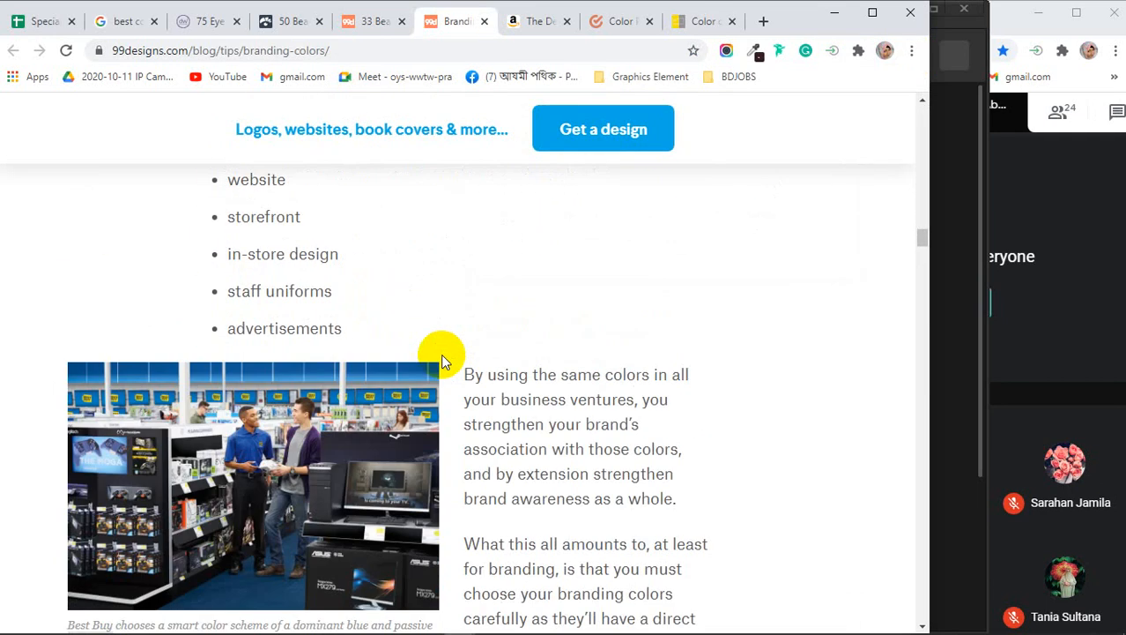
scroll(441, 354, down, 8)
Look over the Amazon listing for The Designer's Guide to Global Color Combinations and its related books, and close that page
click(536, 21)
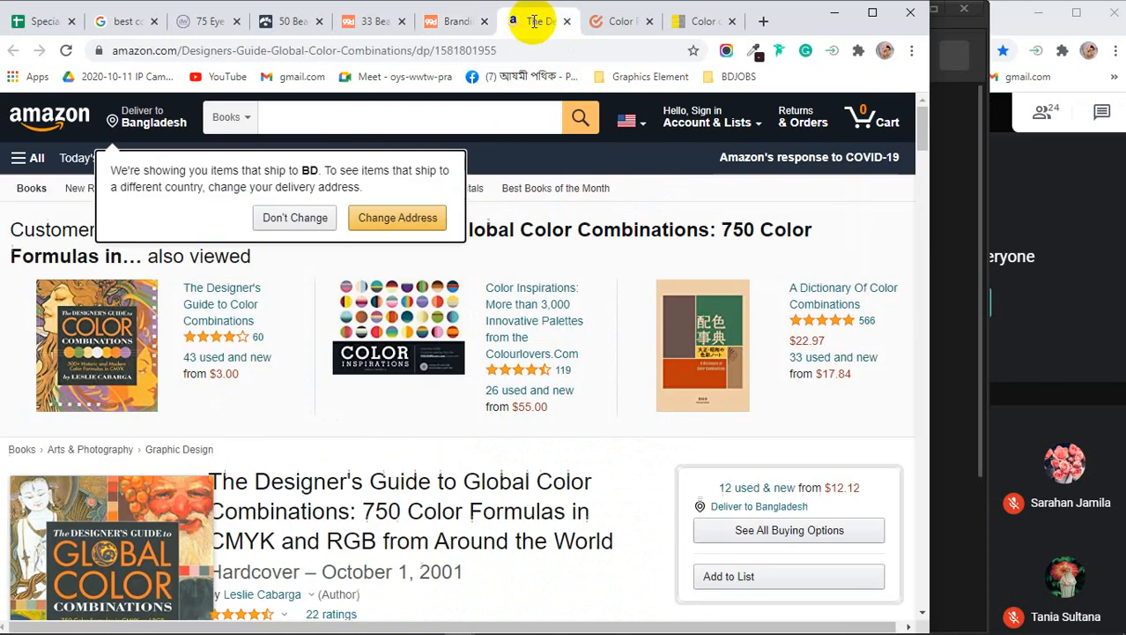
scroll(528, 294, down, 13)
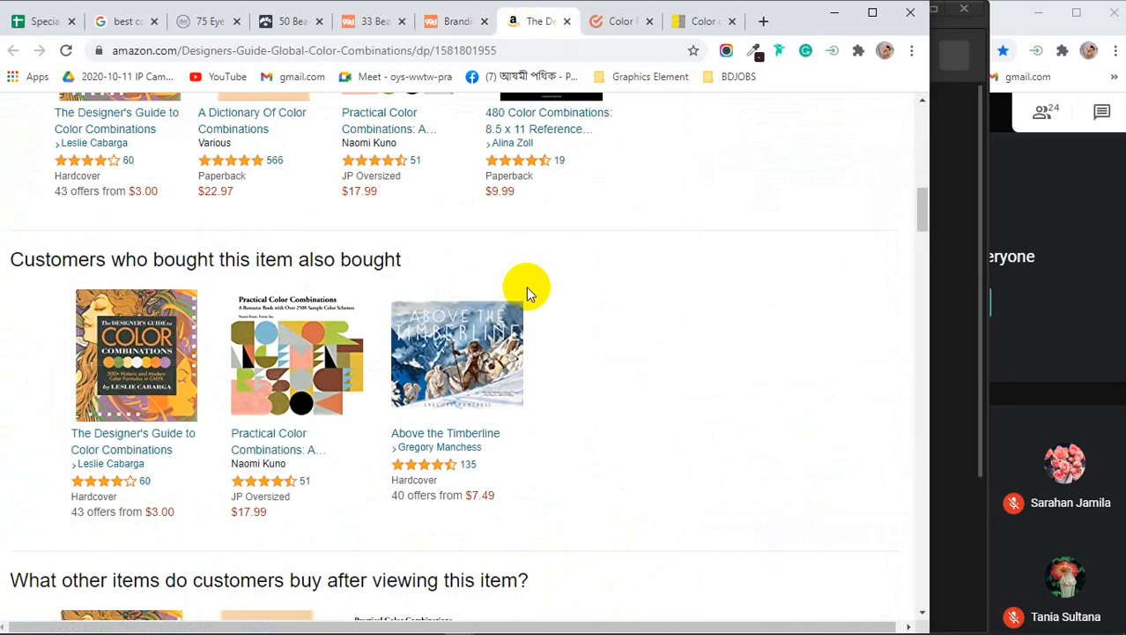
scroll(526, 286, down, 4)
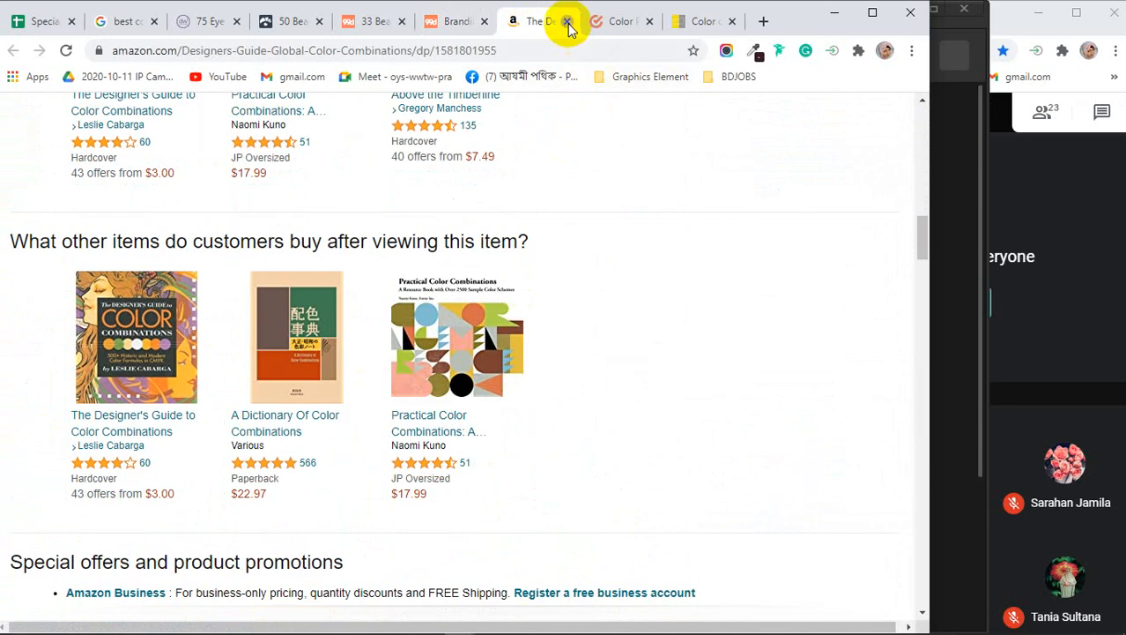
click(568, 21)
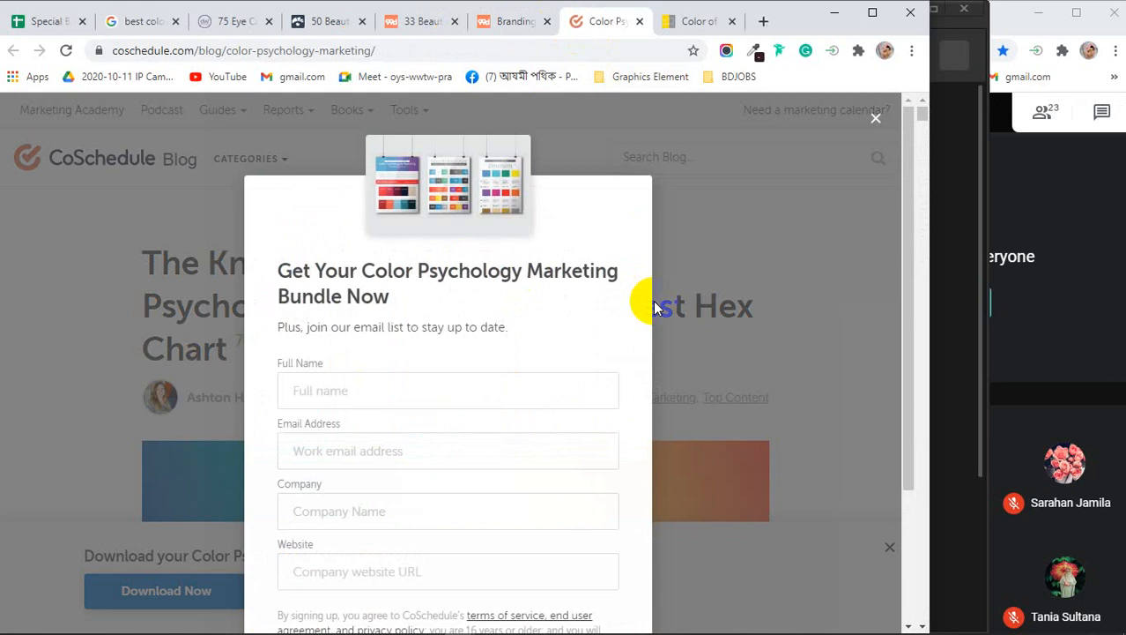
Dismiss the sign-up pop-up on the CoSchedule color psychology article and read its introduction
click(875, 123)
scroll(775, 317, down, 3)
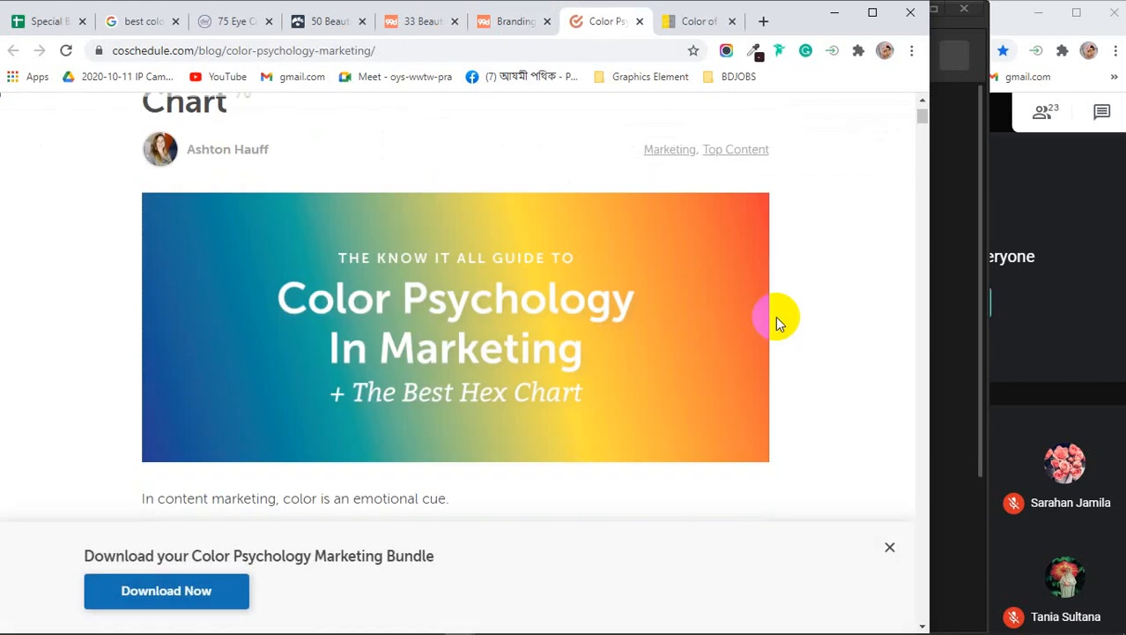
scroll(775, 317, down, 4)
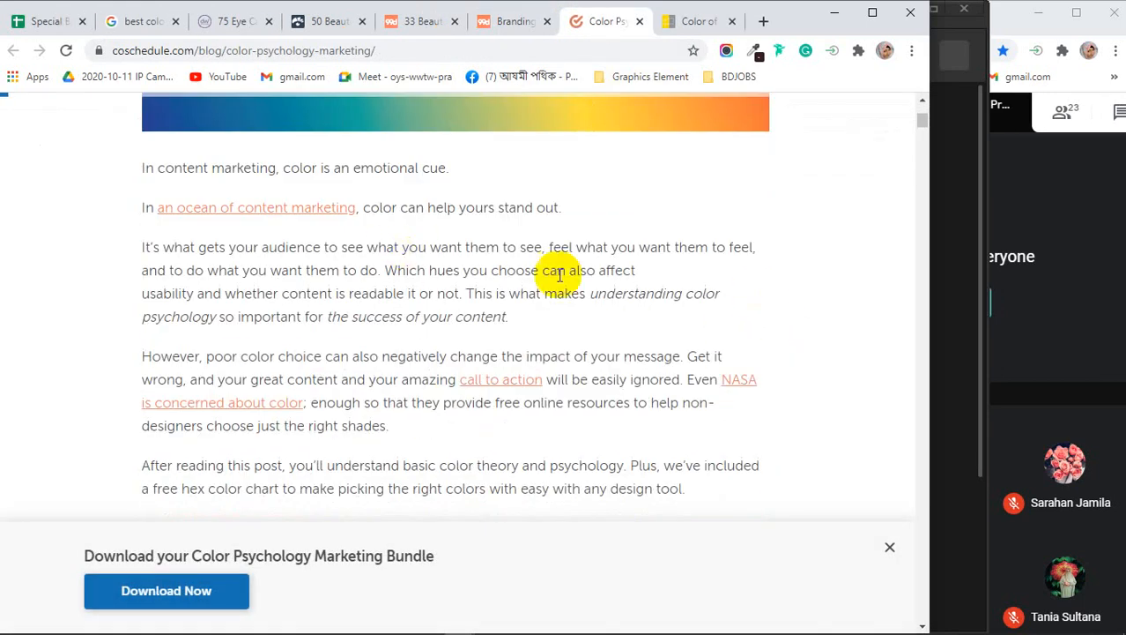
scroll(559, 274, up, 3)
scroll(487, 319, down, 8)
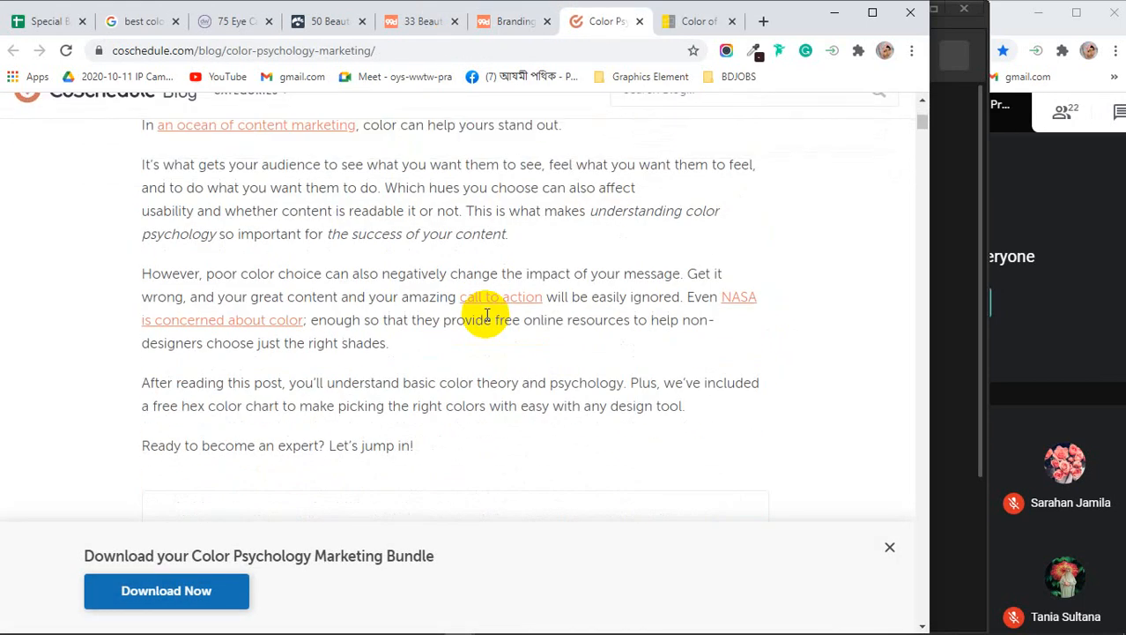
Examine the CoSchedule article's table of contents, from Basics of Color Theory through Testing
scroll(485, 313, down, 1)
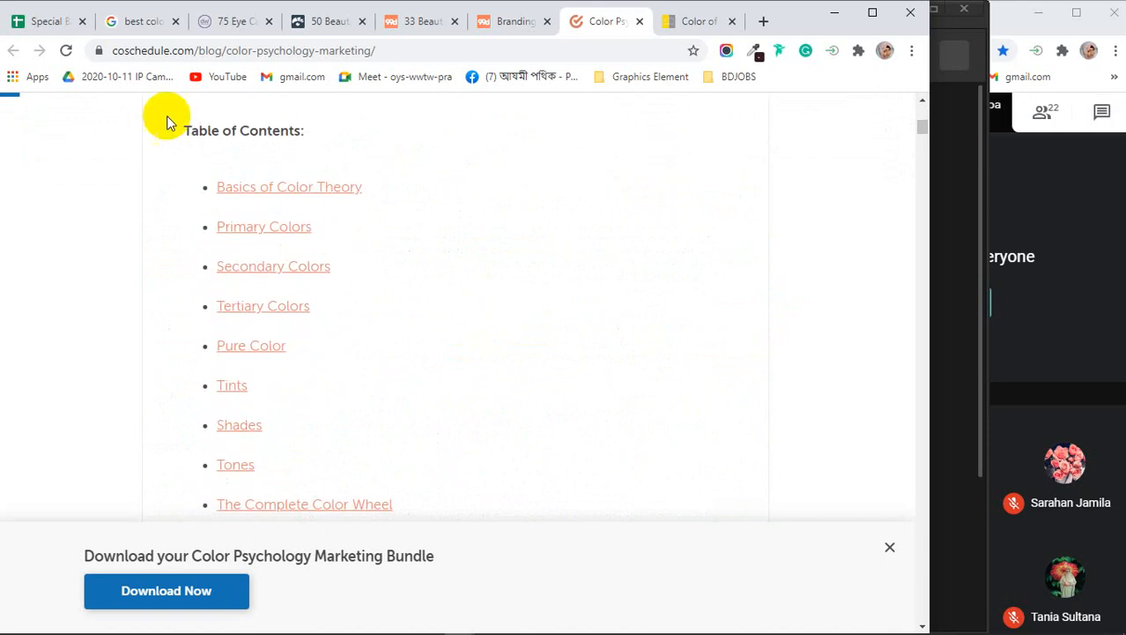
drag(187, 132, 317, 148)
click(404, 267)
scroll(404, 267, down, 2)
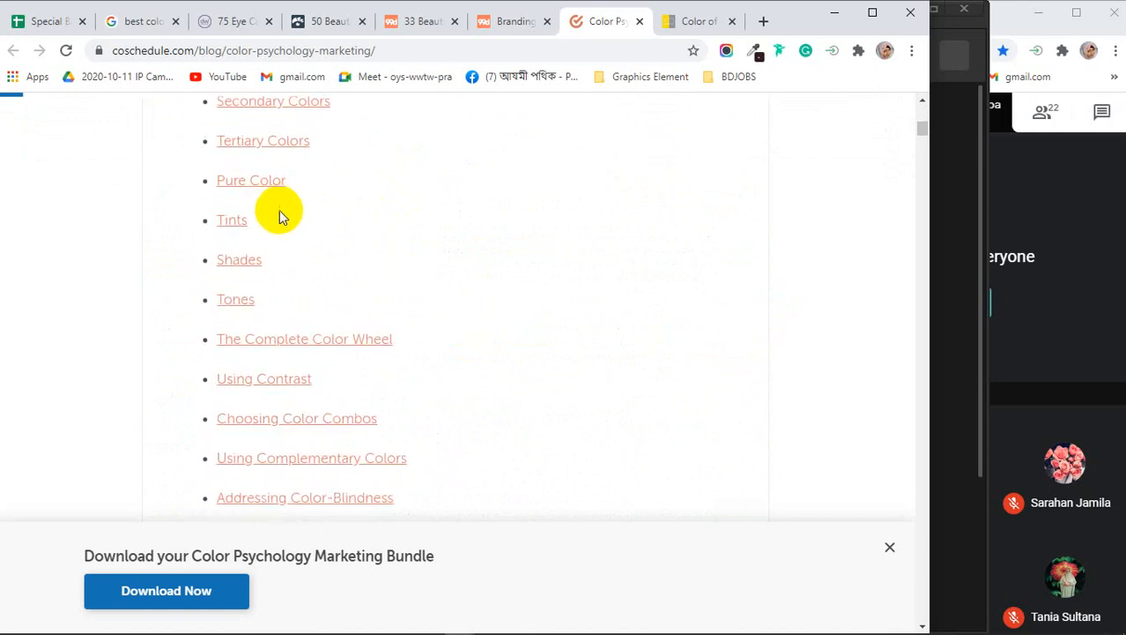
scroll(292, 267, down, 3)
scroll(326, 335, down, 18)
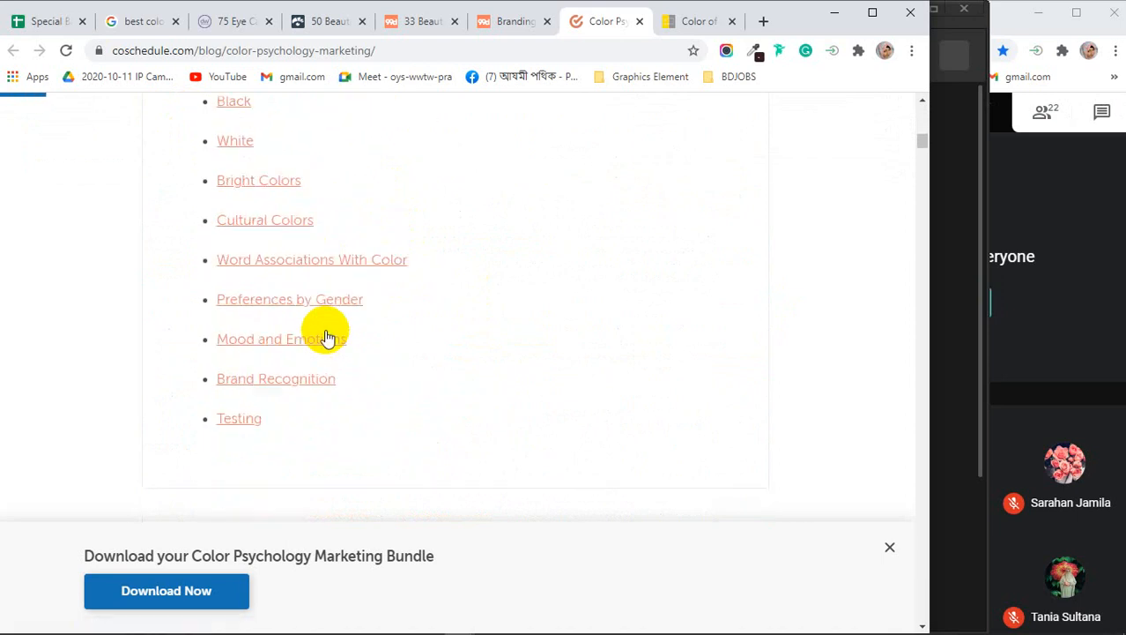
scroll(325, 333, down, 5)
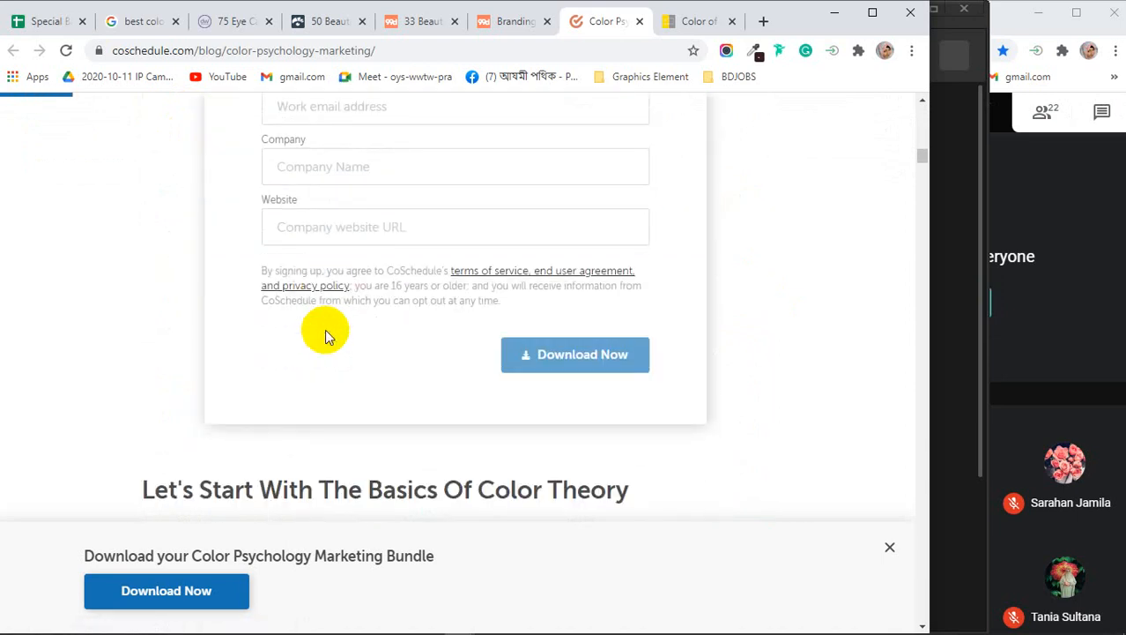
Dismiss the repeated sign-up pop-up and study the CoSchedule article's primary and secondary color sections
scroll(325, 333, up, 15)
scroll(324, 333, down, 15)
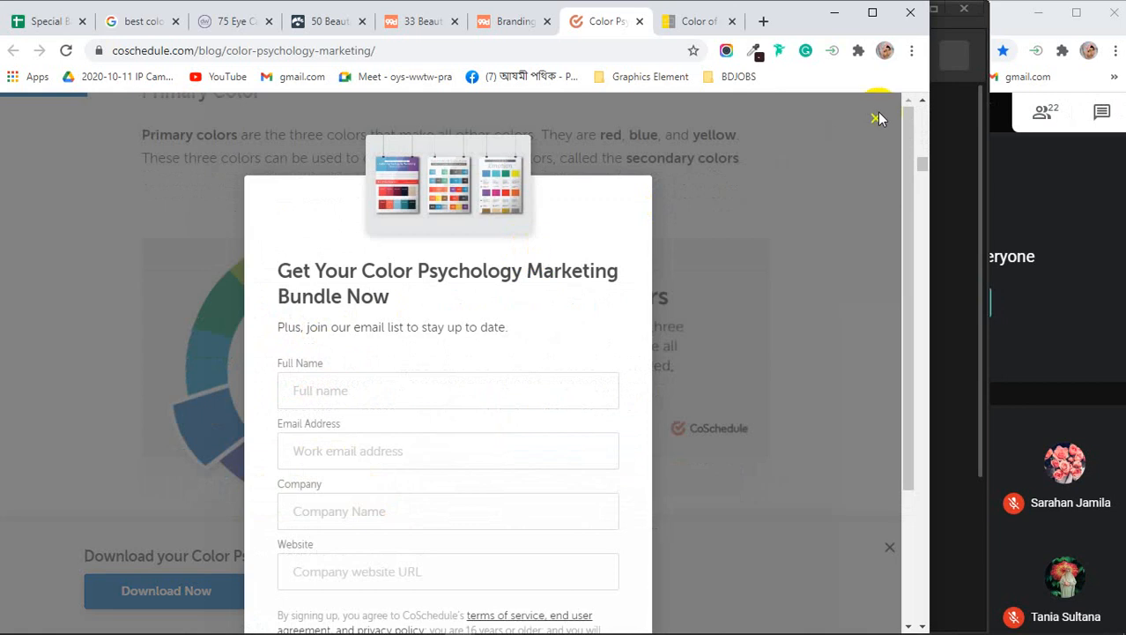
click(876, 120)
scroll(711, 213, down, 5)
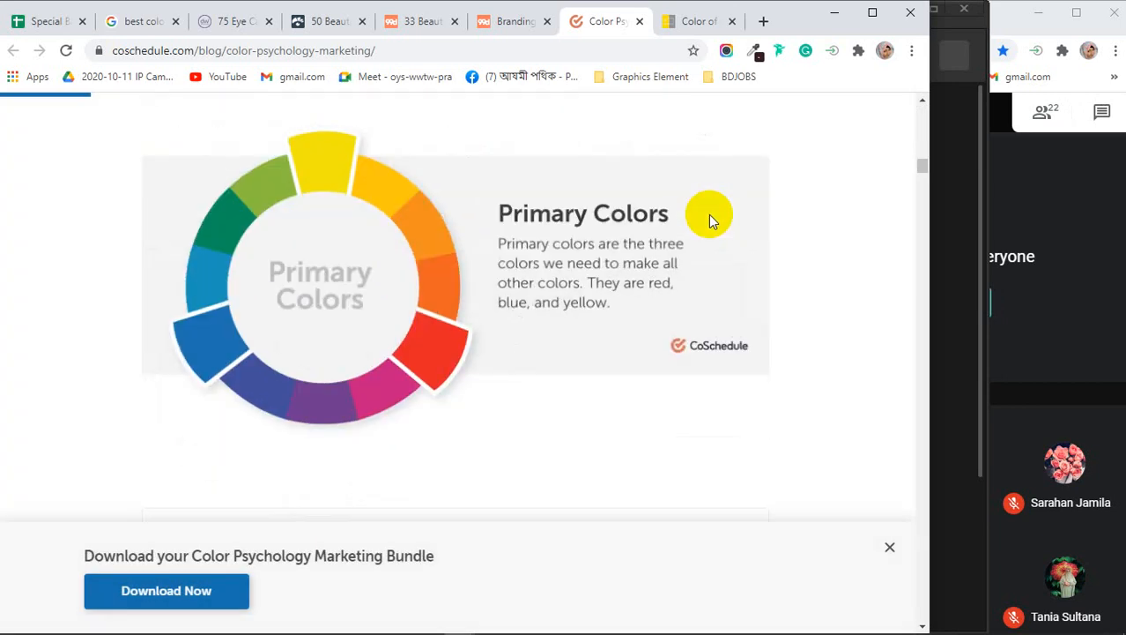
scroll(558, 340, down, 4)
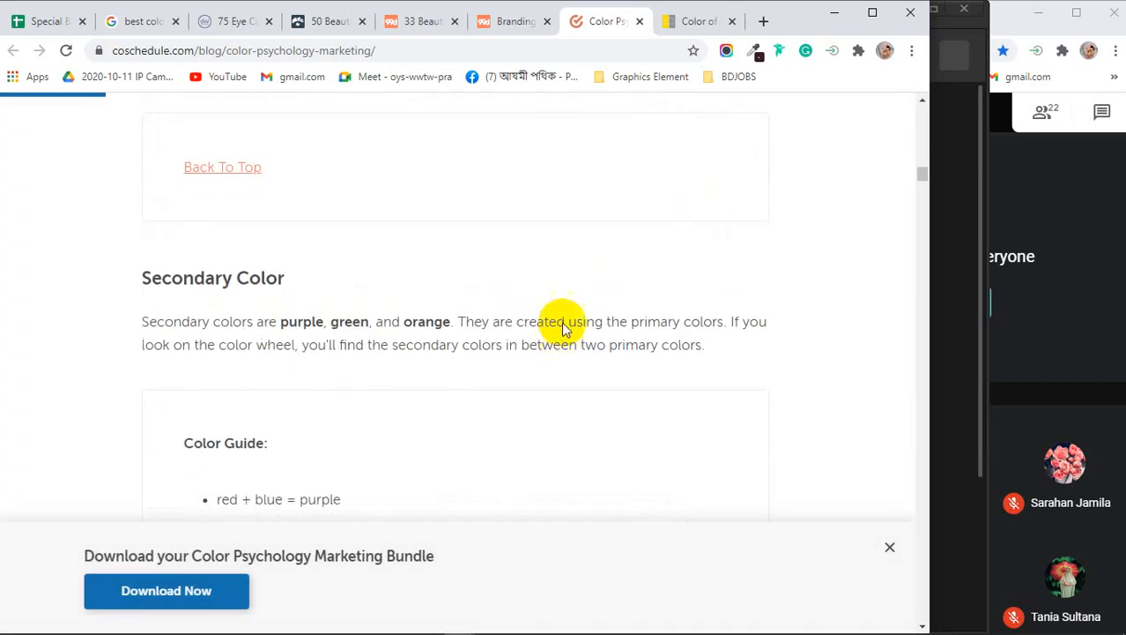
Switch to Pantone's Color of the Year 2020 article and review how Classic Blue is applied across beauty, home décor and graphic design
click(701, 23)
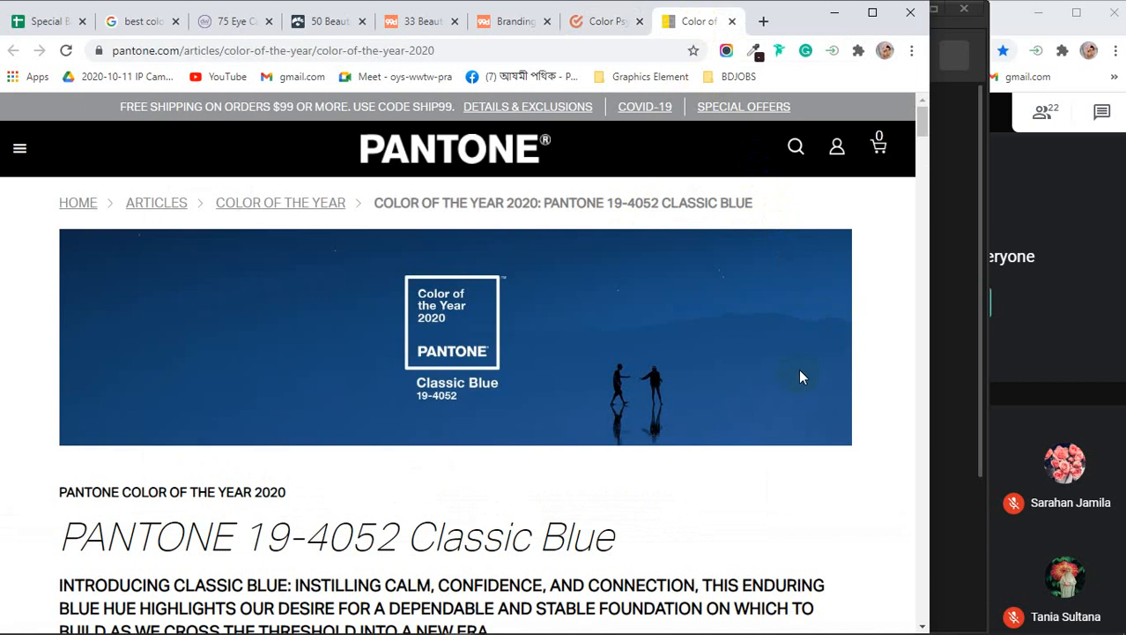
scroll(798, 377, down, 10)
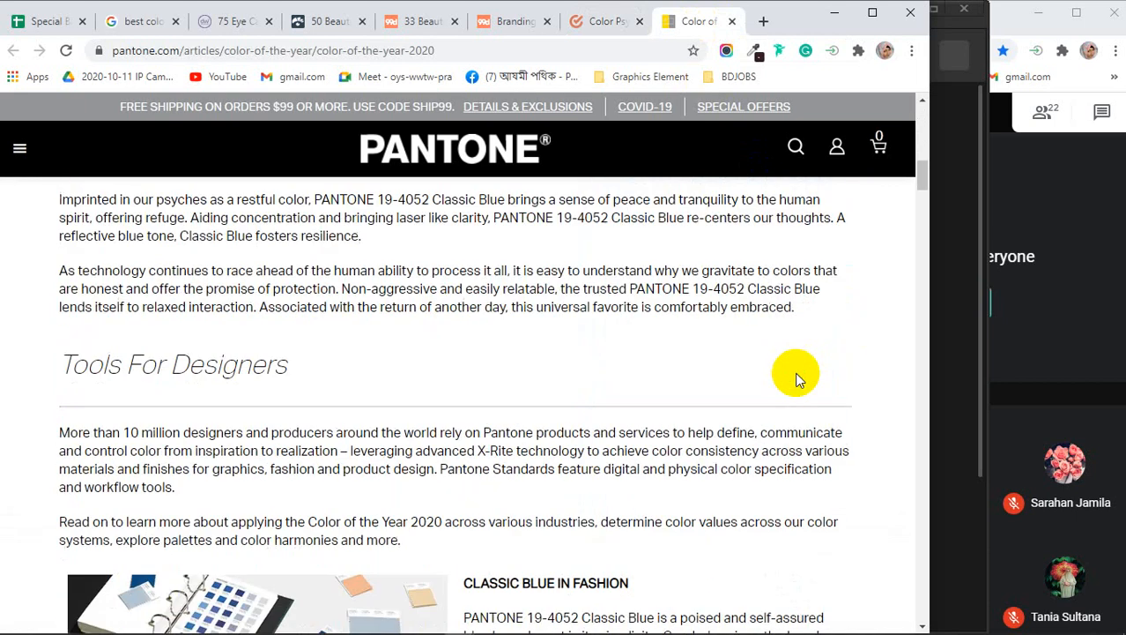
scroll(799, 377, down, 4)
scroll(797, 374, down, 5)
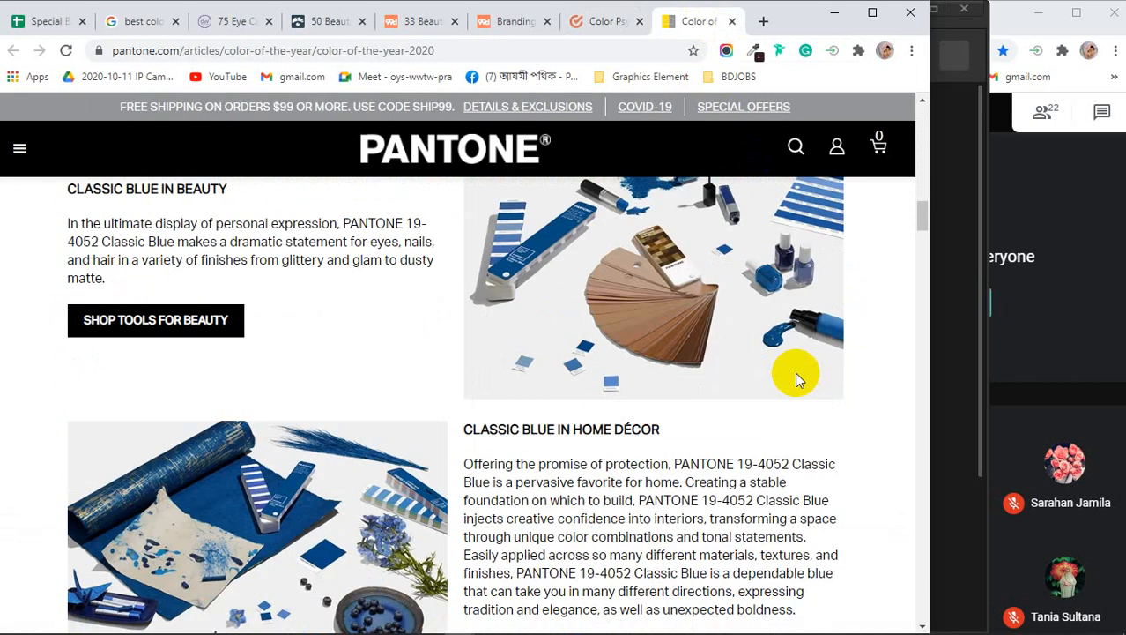
scroll(671, 477, down, 11)
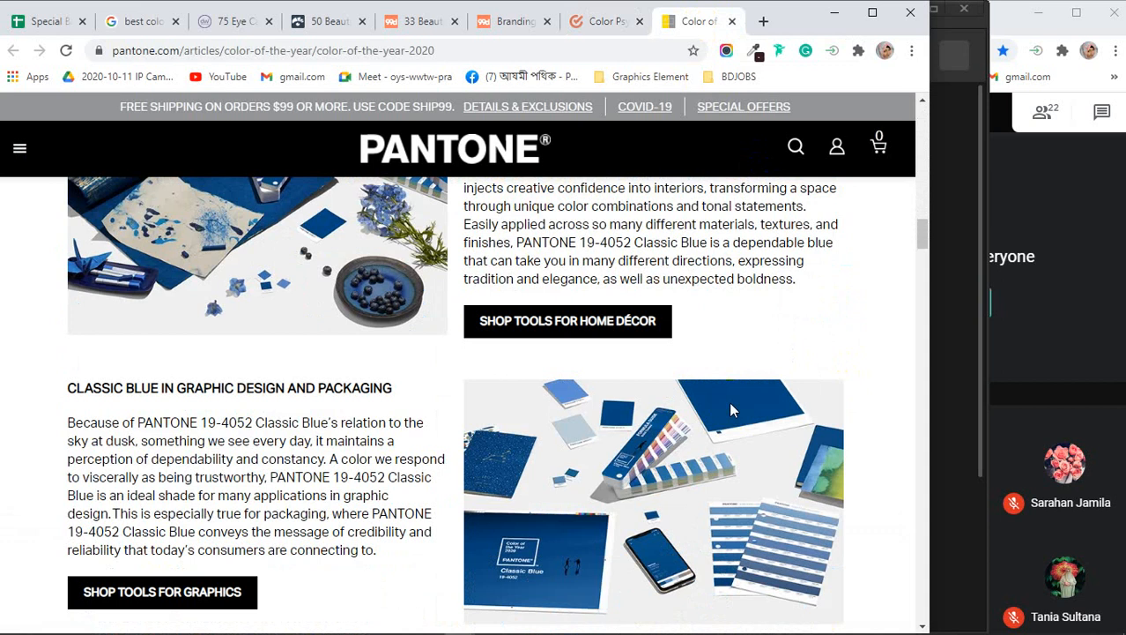
Examine the Pantone article's Ponder, Snorkel, Desert Twilight and Exotic Tastes palettes with their color harmonies
scroll(729, 404, down, 5)
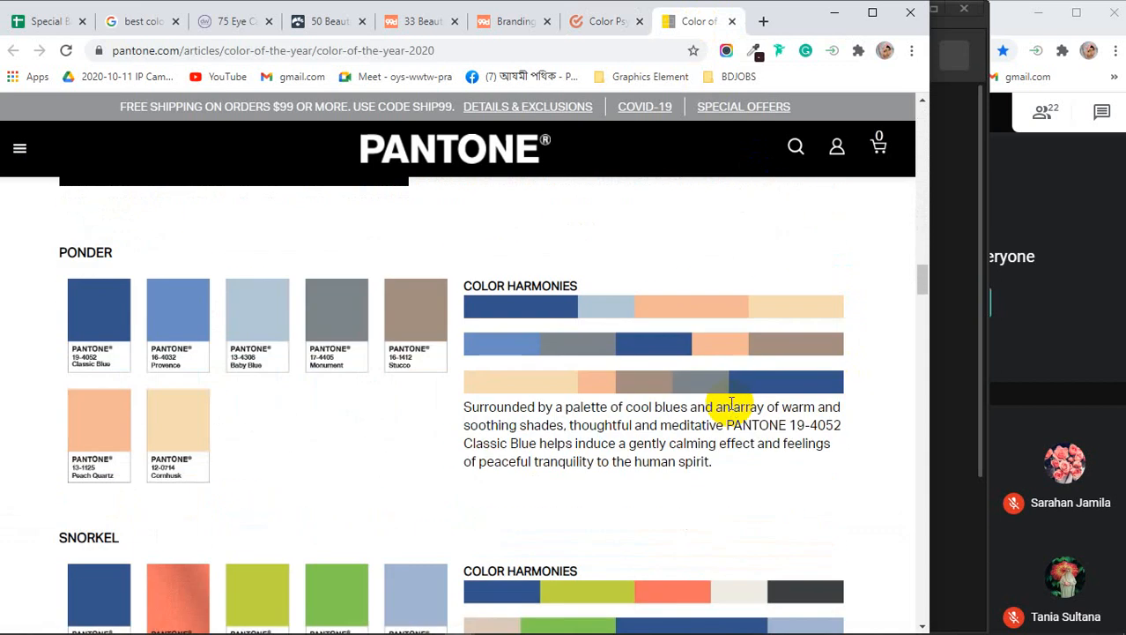
scroll(730, 407, up, 2)
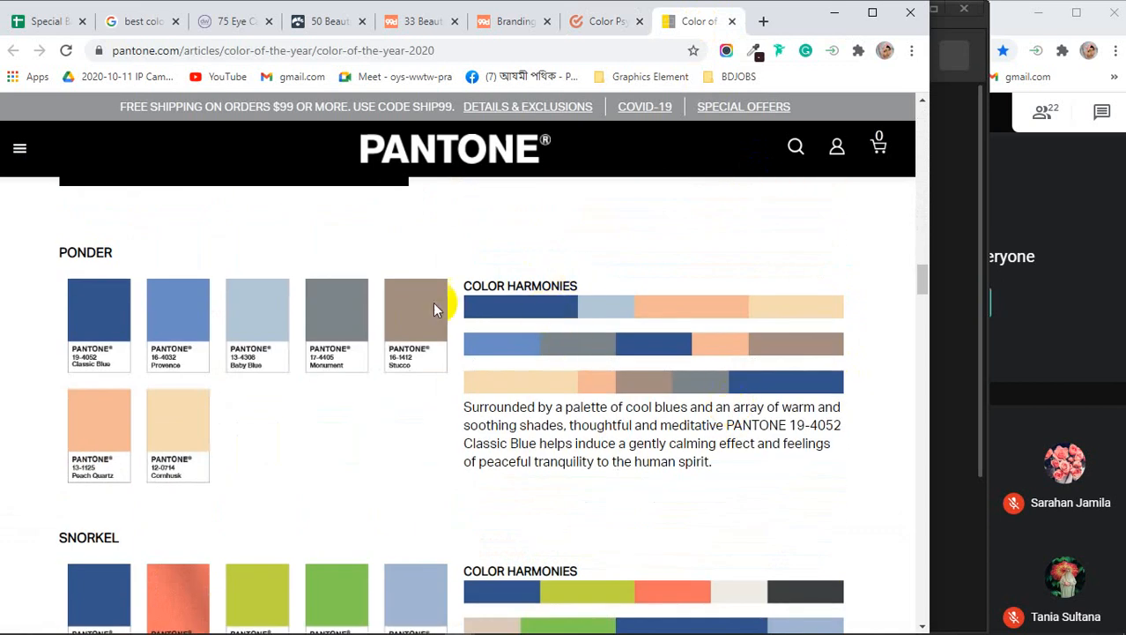
scroll(386, 477, down, 2)
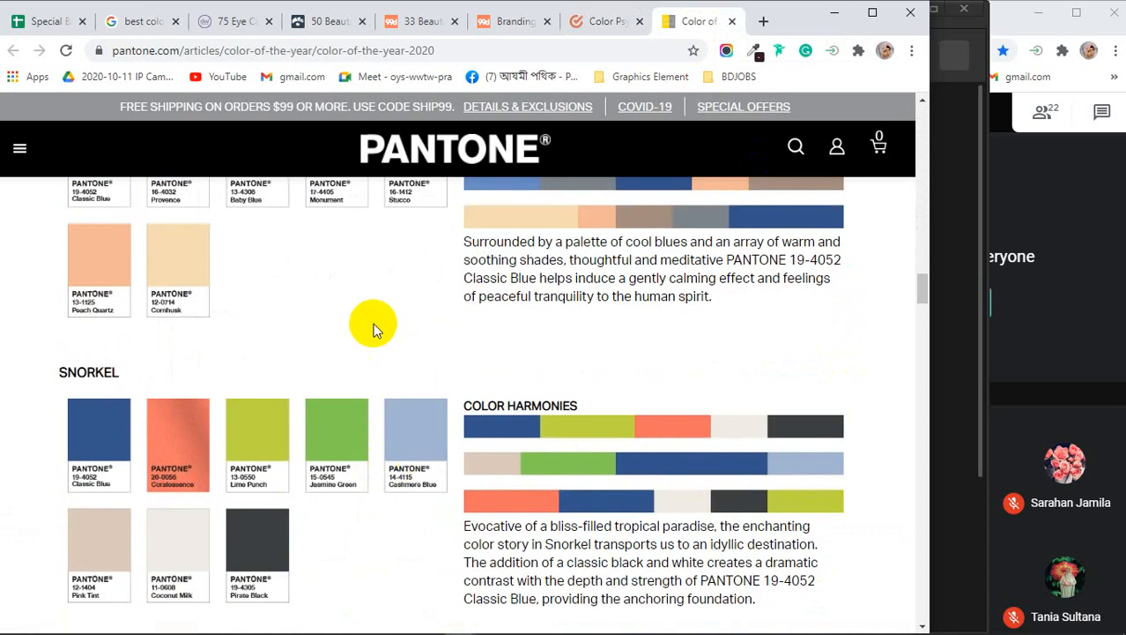
scroll(373, 323, down, 2)
scroll(339, 395, down, 3)
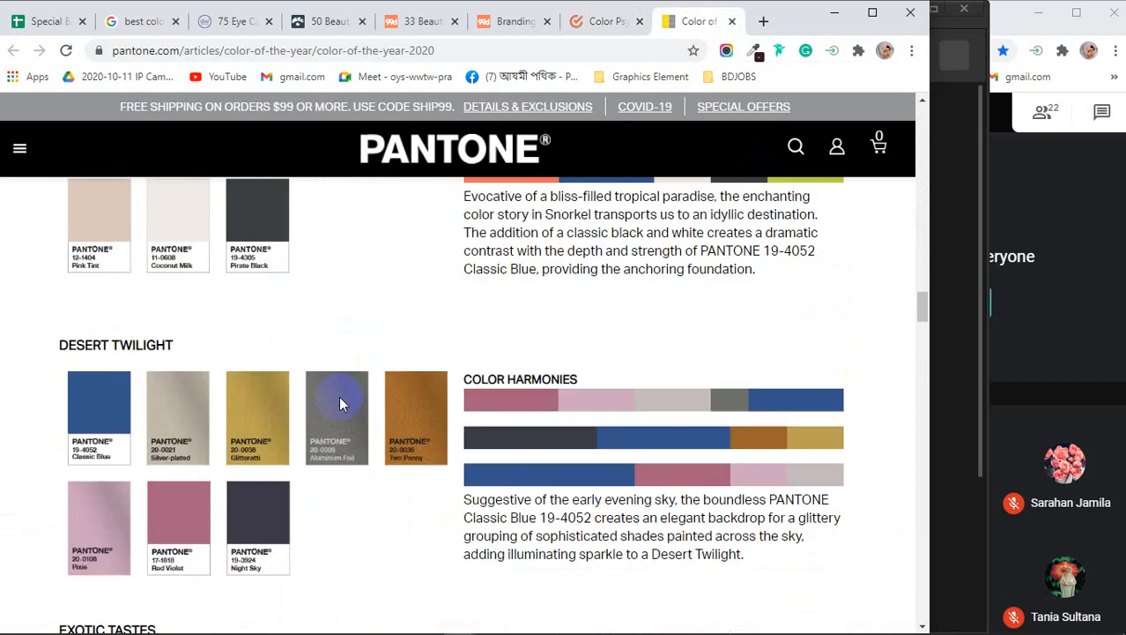
scroll(402, 460, down, 6)
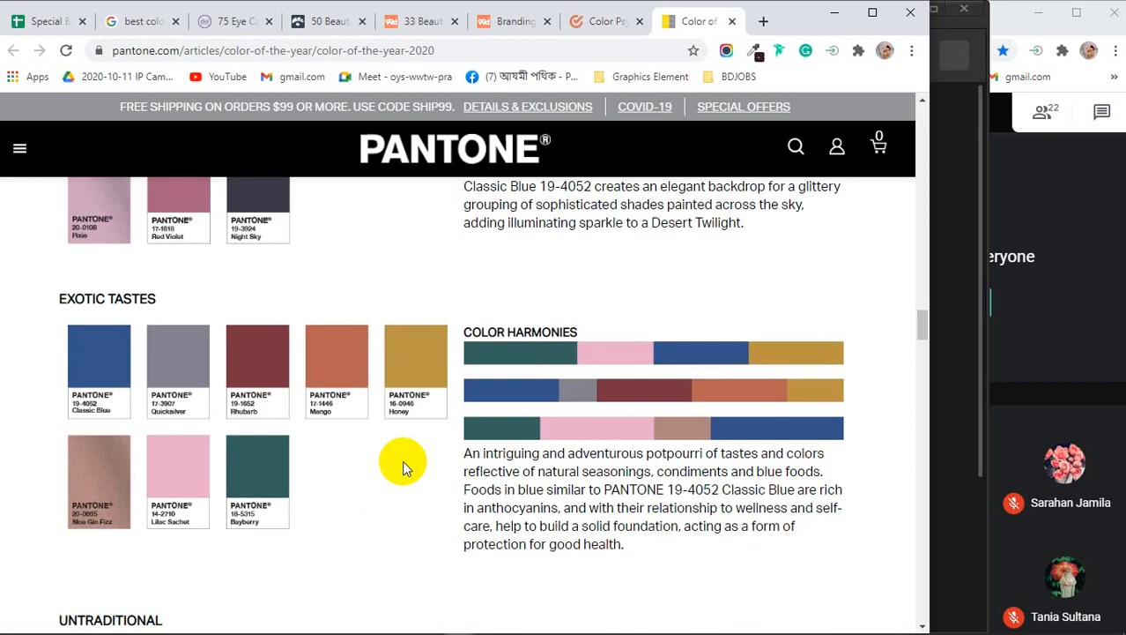
scroll(402, 460, down, 8)
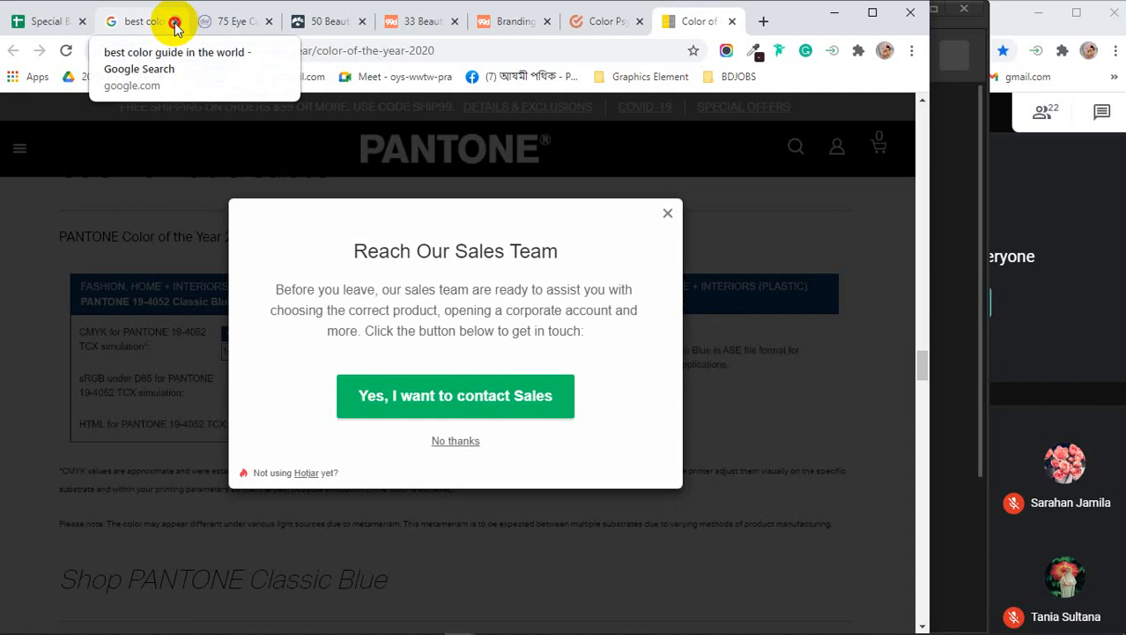
Close the Google search and all remaining color article pages, keeping only the Special Batch attendance spreadsheet open
click(176, 21)
click(176, 21)
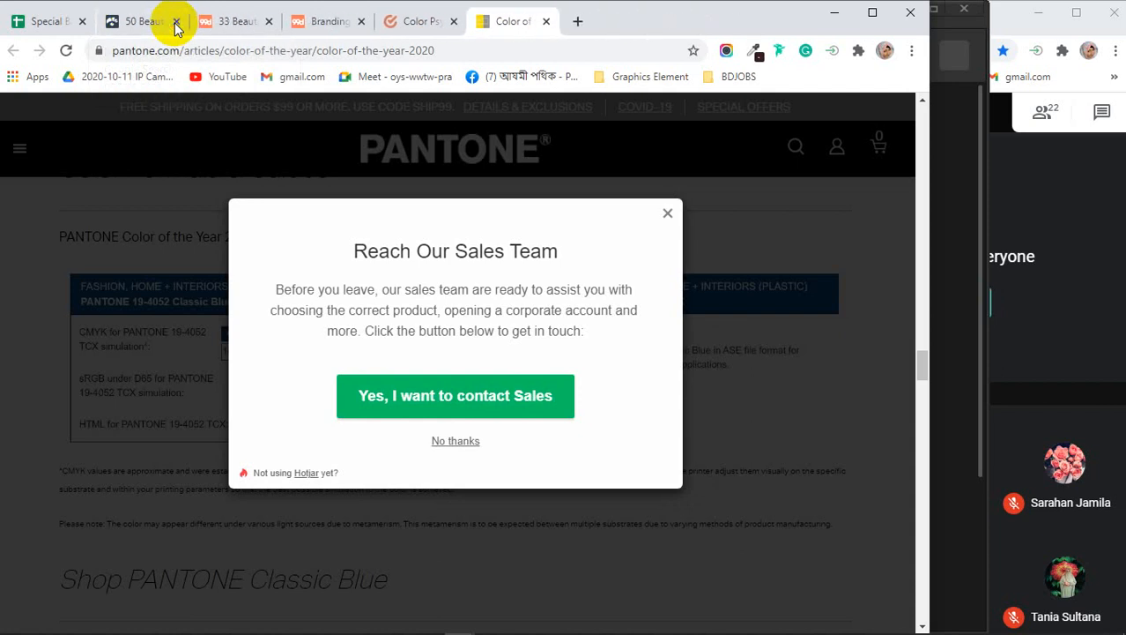
click(175, 21)
click(175, 21)
click(176, 21)
click(175, 21)
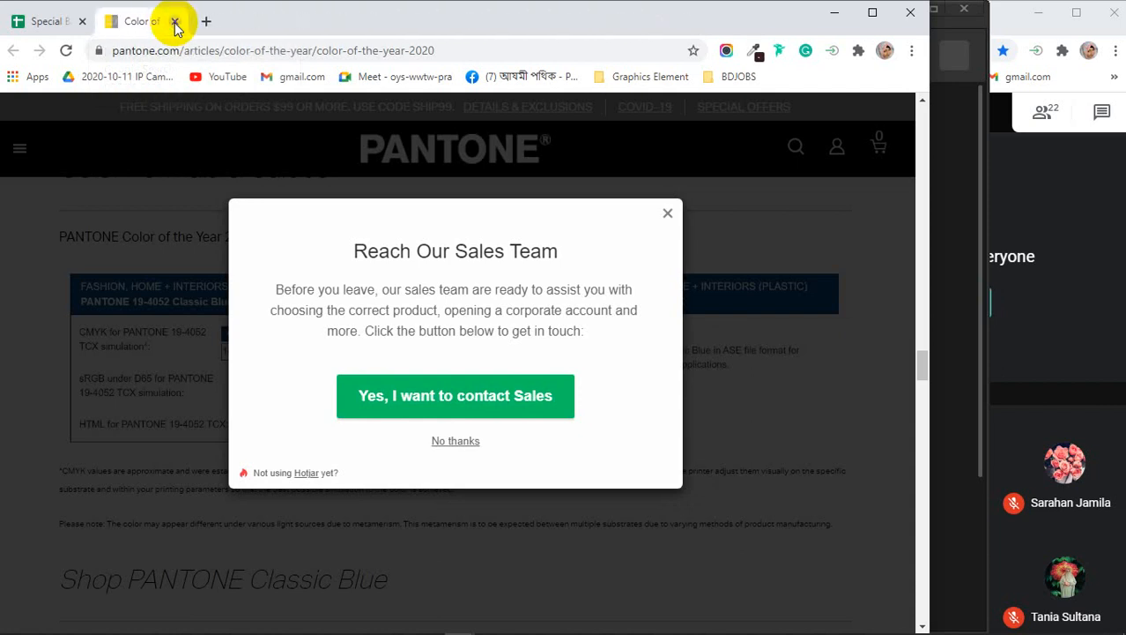
click(176, 21)
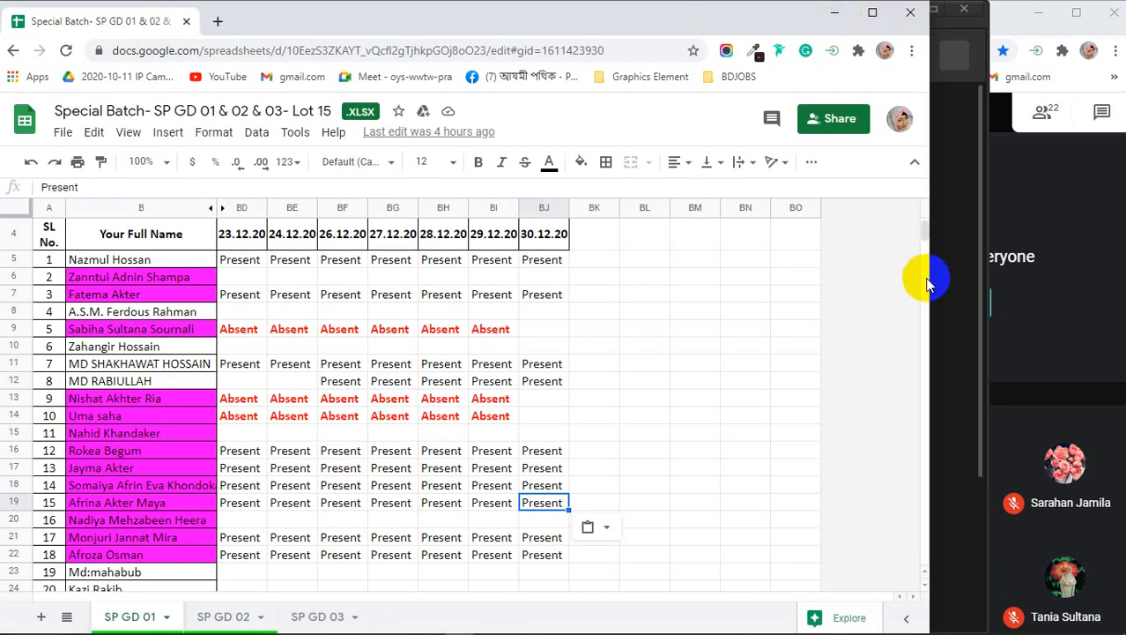
Put the attendance spreadsheet out of view and create a new 7 x 5 in landscape CMYK document in Illustrator
drag(930, 281, 757, 299)
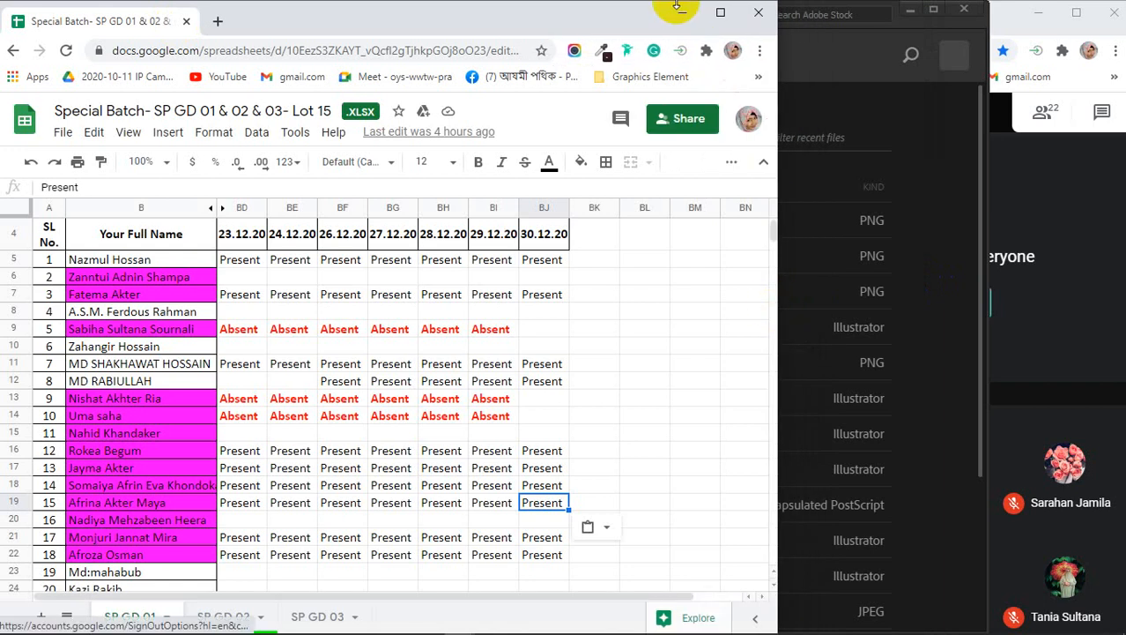
click(670, 14)
click(79, 265)
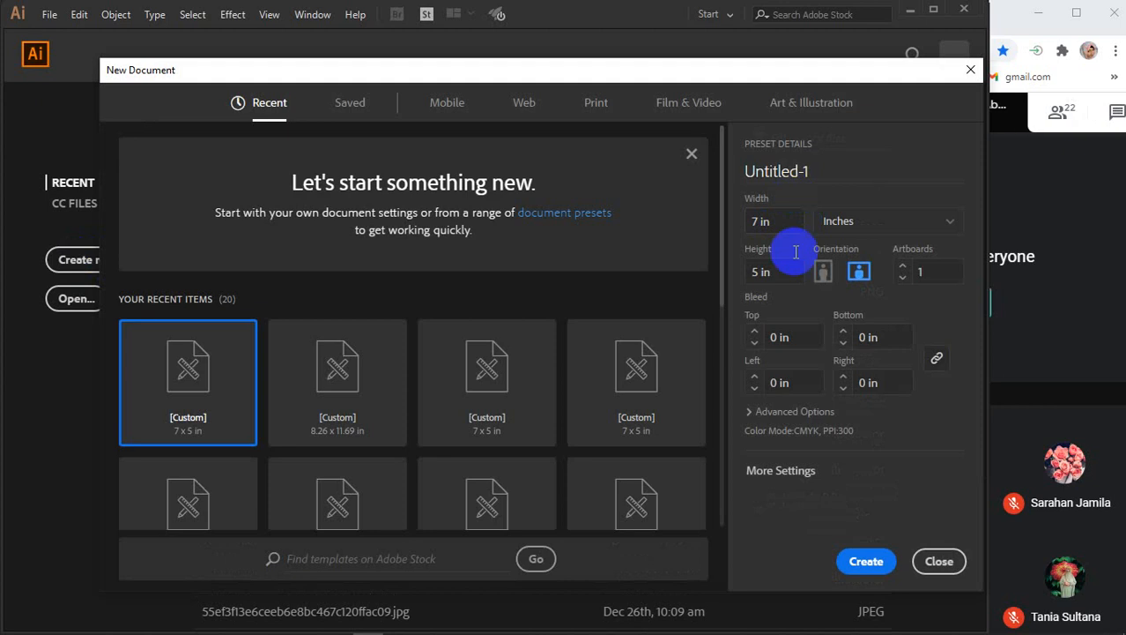
click(864, 561)
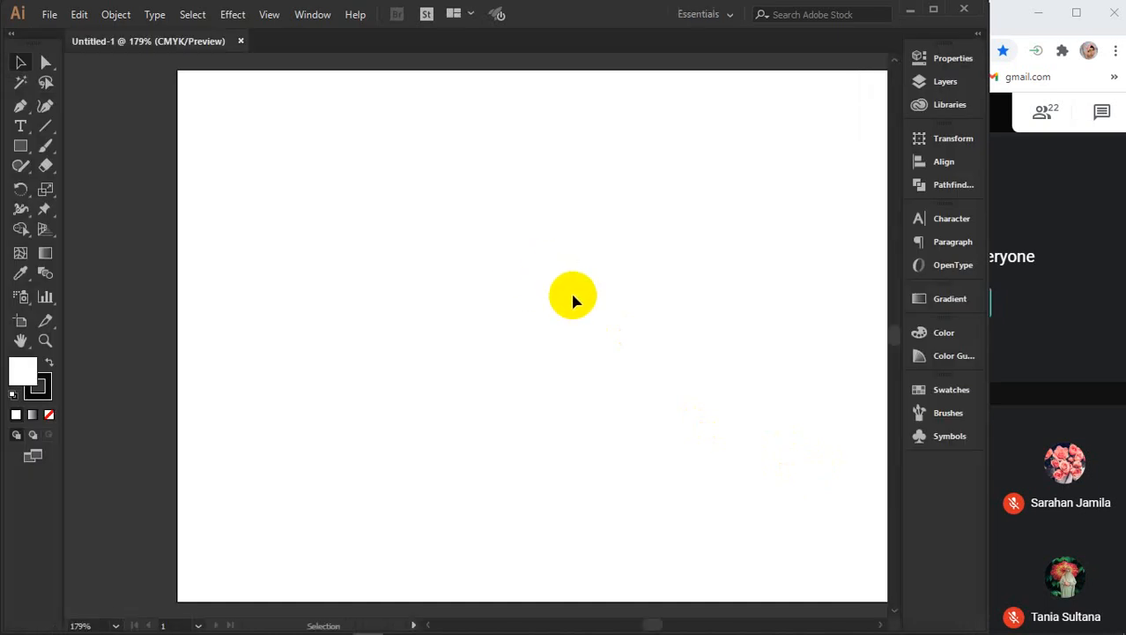
Draw a small rectangle near the artboard's upper-left corner with the Rectangle tool and display the swatches
drag(589, 300, 528, 300)
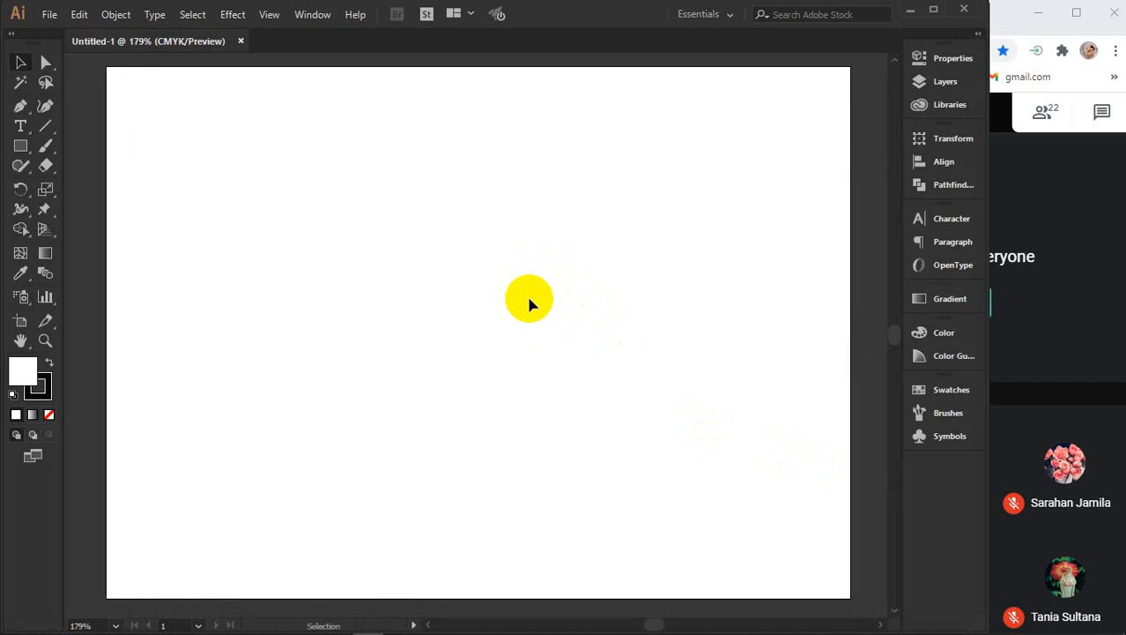
click(23, 155)
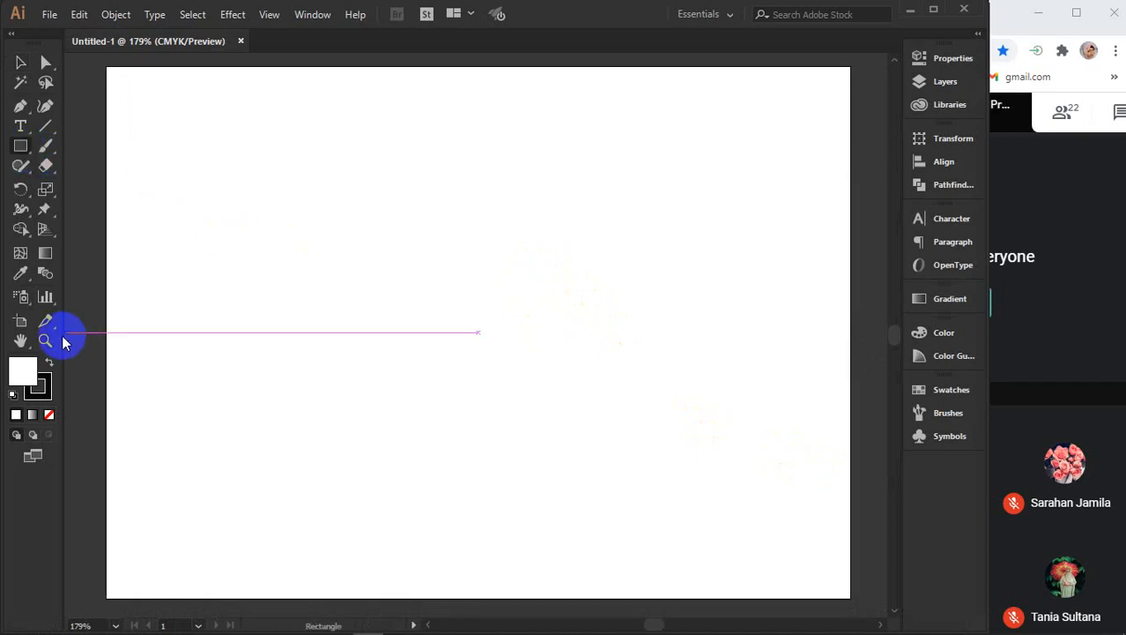
drag(171, 102, 327, 199)
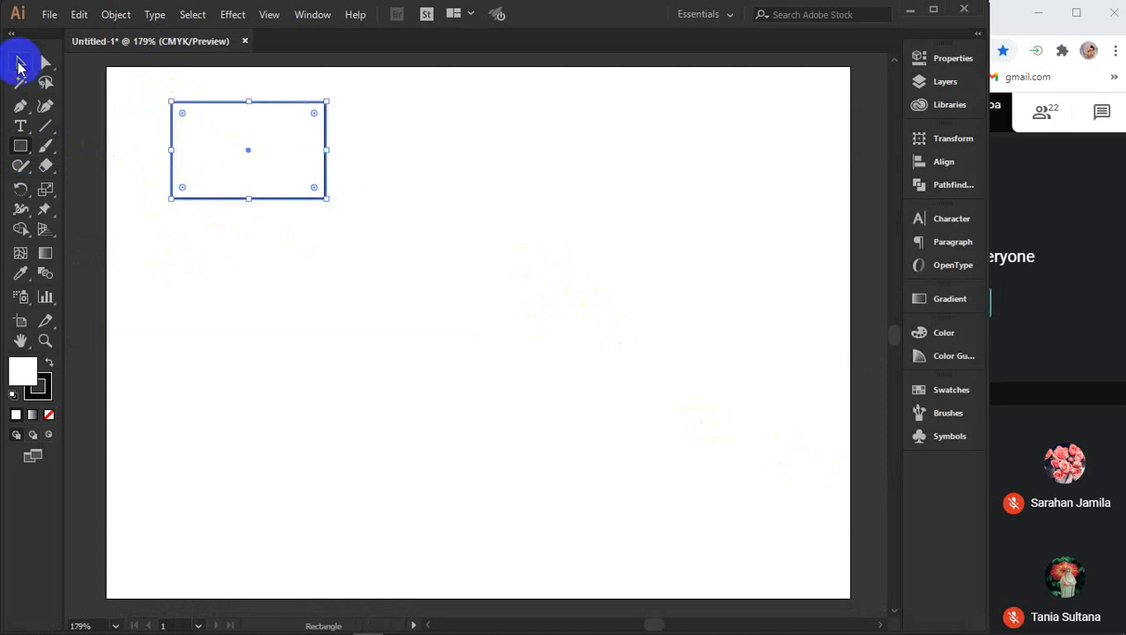
click(19, 62)
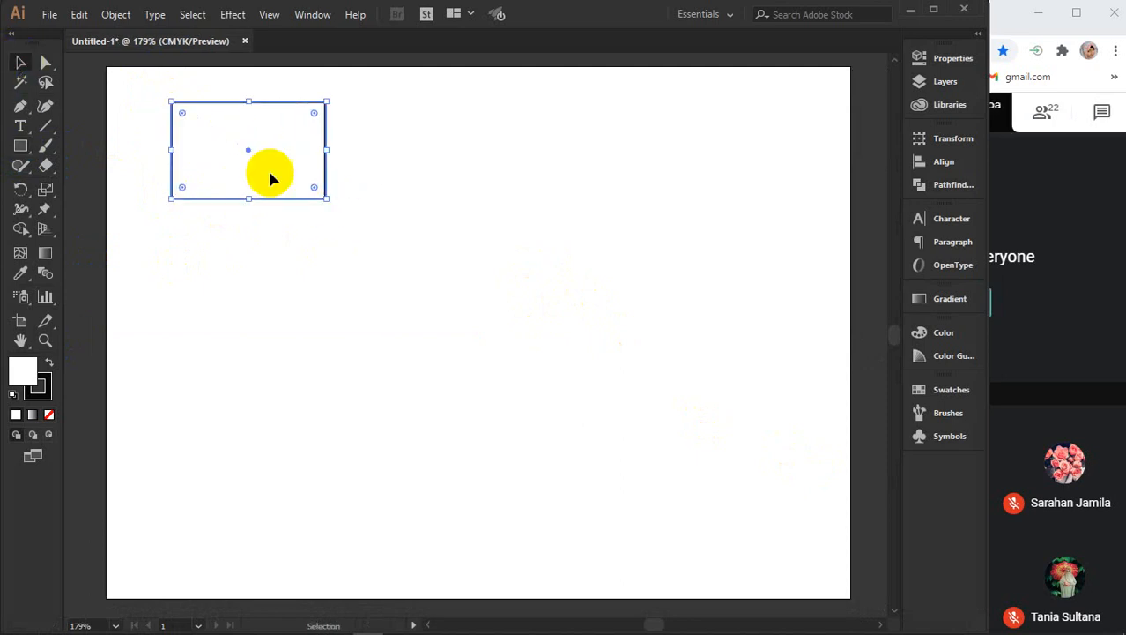
click(939, 393)
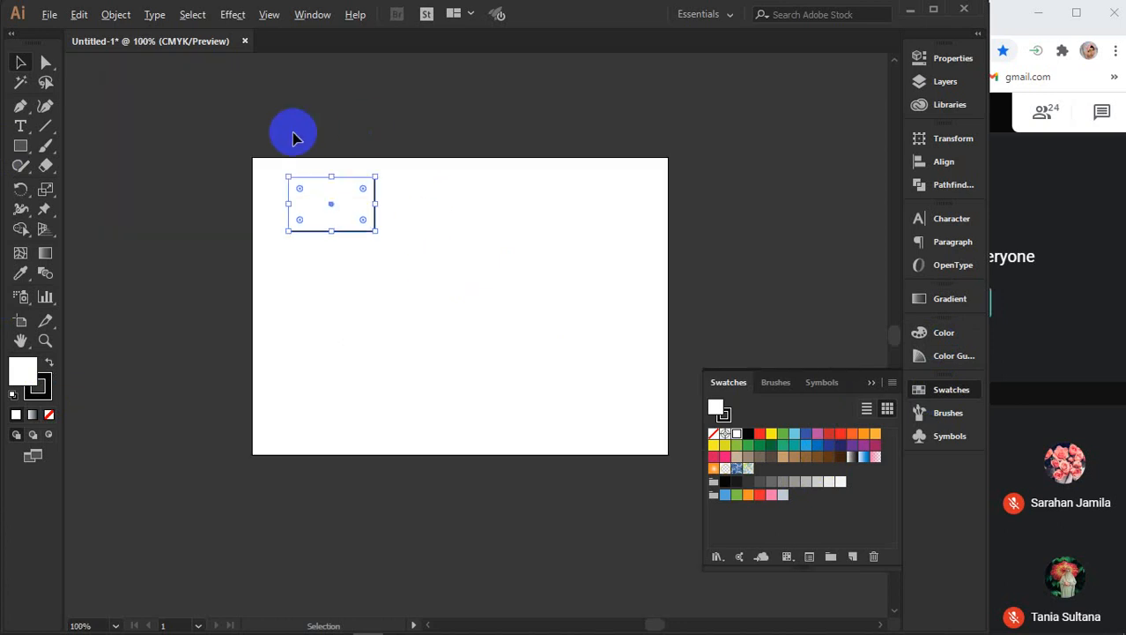
Move the rectangle off the artboard's left edge onto the surrounding canvas, and return it to the artboard's upper-left area
scroll(439, 224, down, 2)
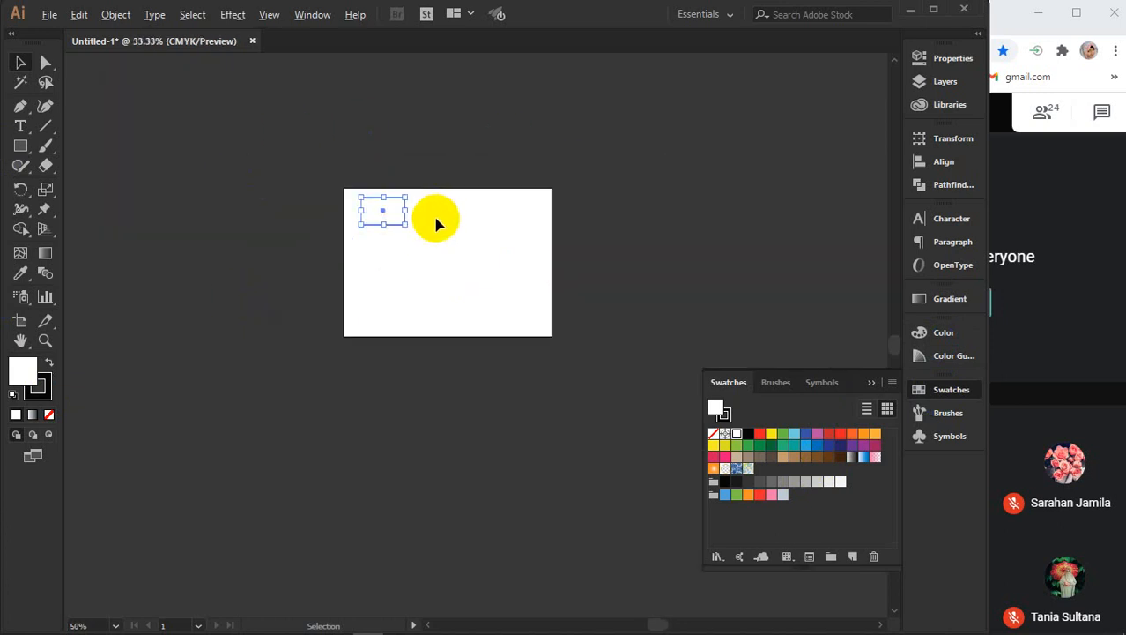
scroll(436, 224, down, 8)
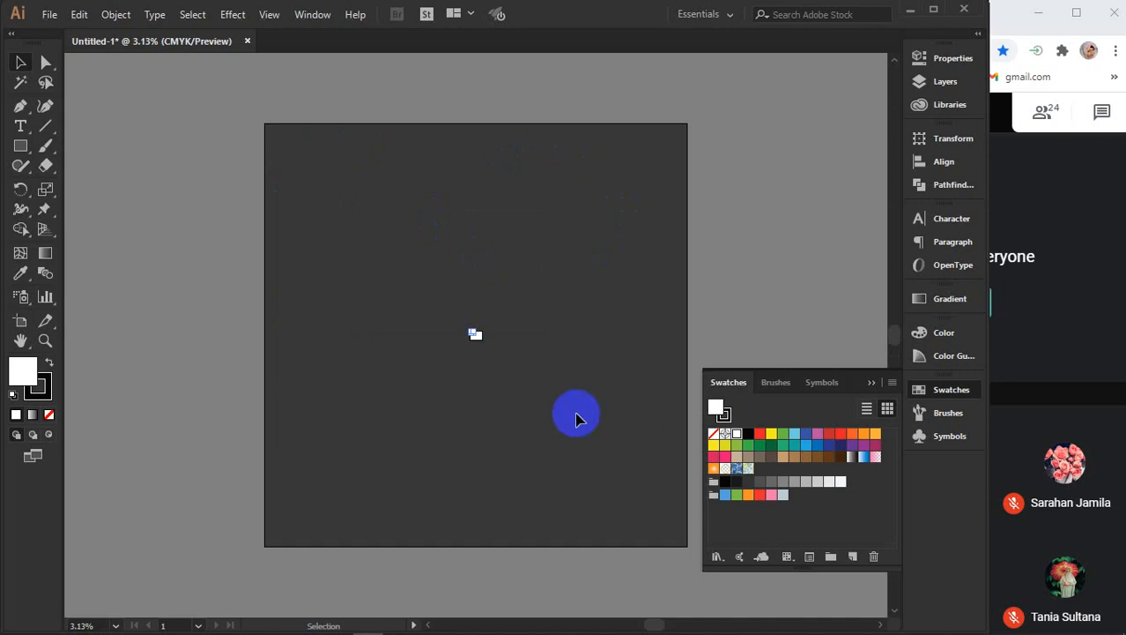
scroll(483, 292, up, 5)
scroll(478, 481, up, 4)
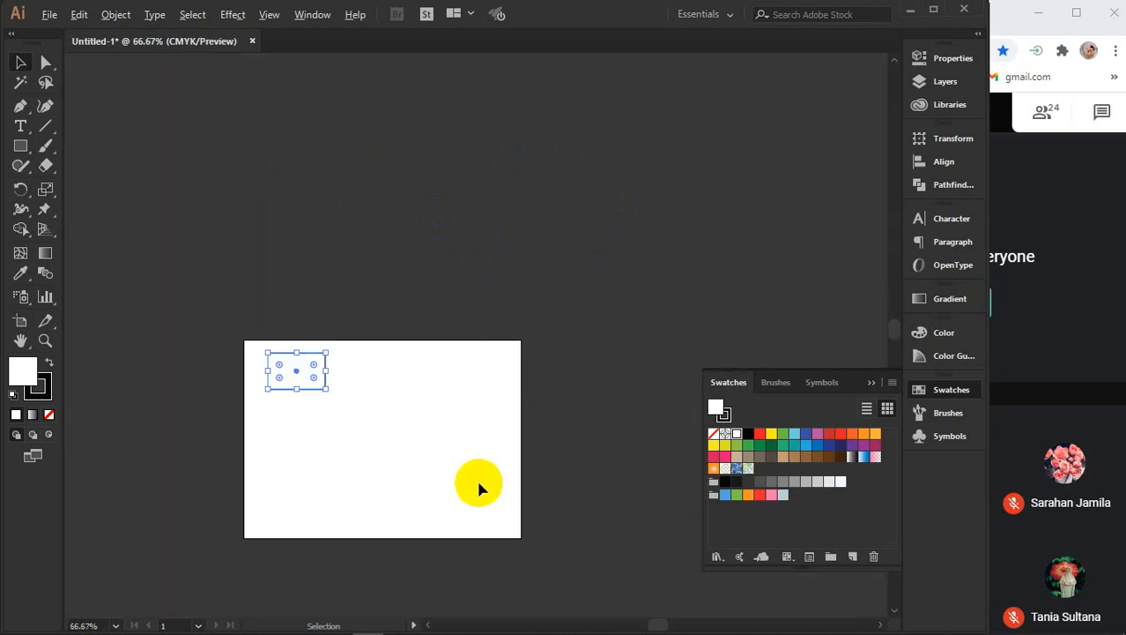
scroll(355, 425, up, 2)
drag(354, 427, 422, 316)
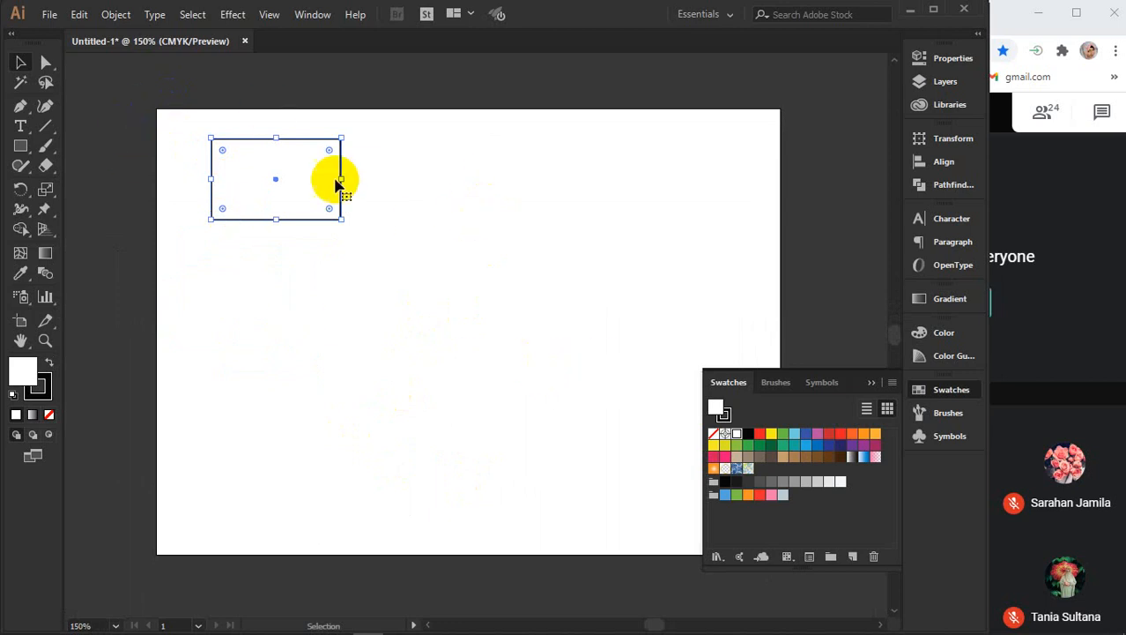
click(303, 171)
drag(303, 170, 111, 255)
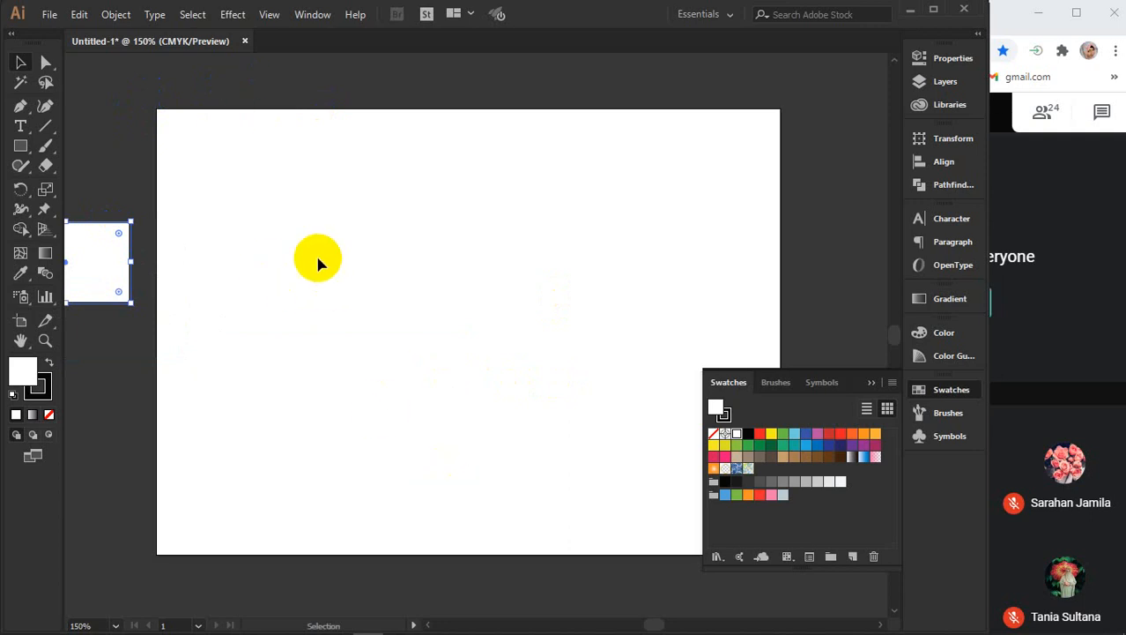
drag(88, 259, 269, 190)
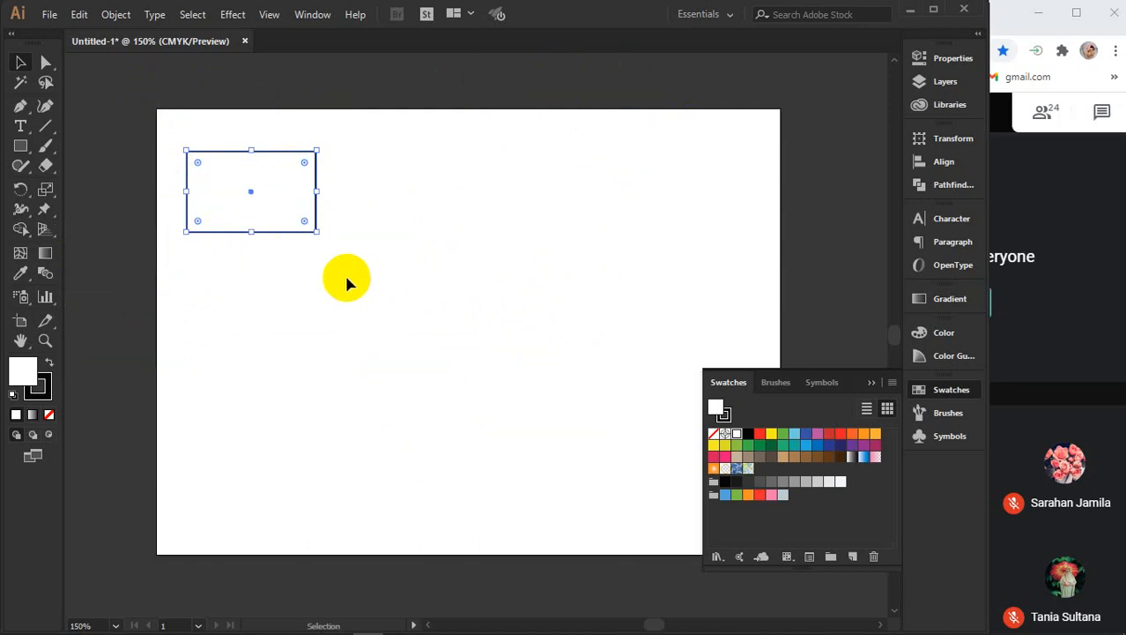
Fill the rectangle with the orange swatch
scroll(403, 302, up, 1)
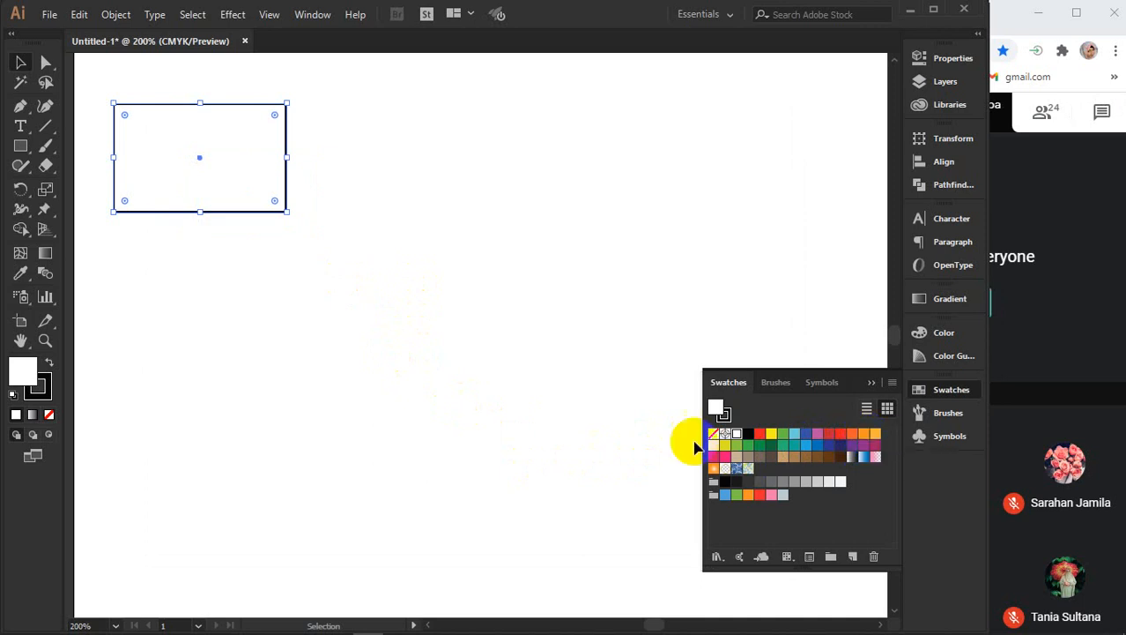
click(867, 436)
click(864, 435)
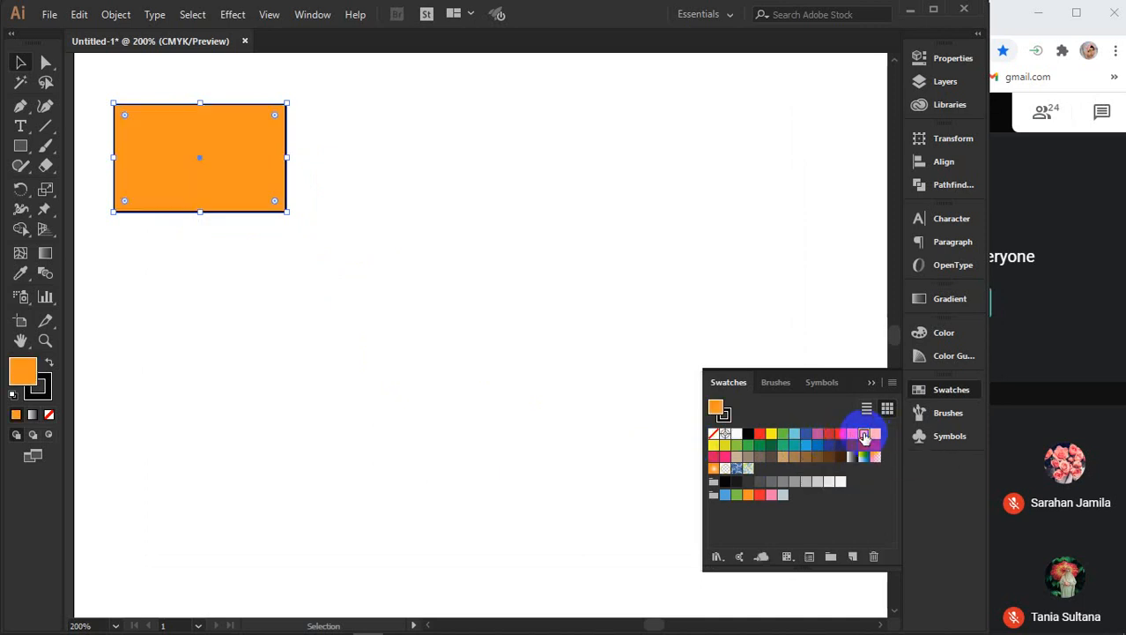
Color the rectangle's stroke, trying light orange and settling on the yellow-green swatch
click(724, 414)
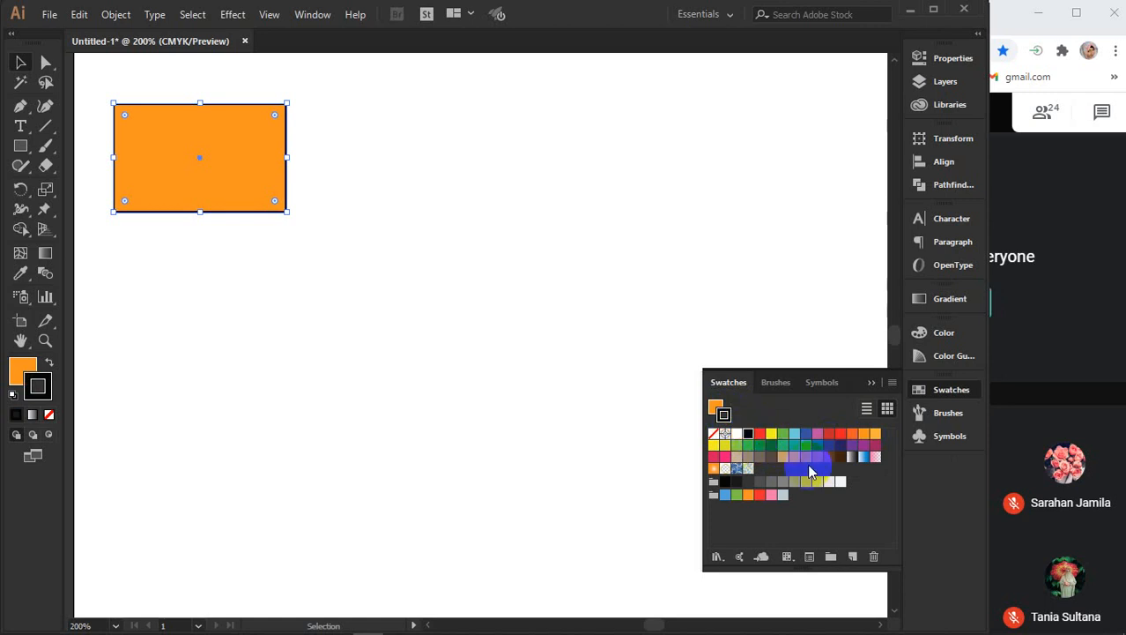
click(876, 432)
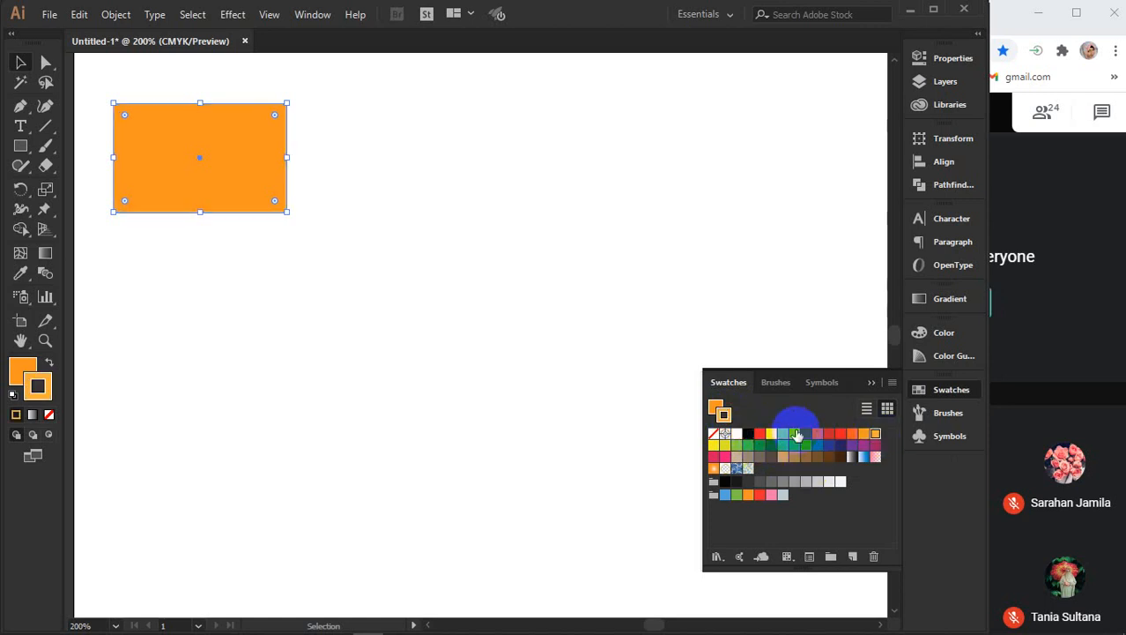
click(736, 444)
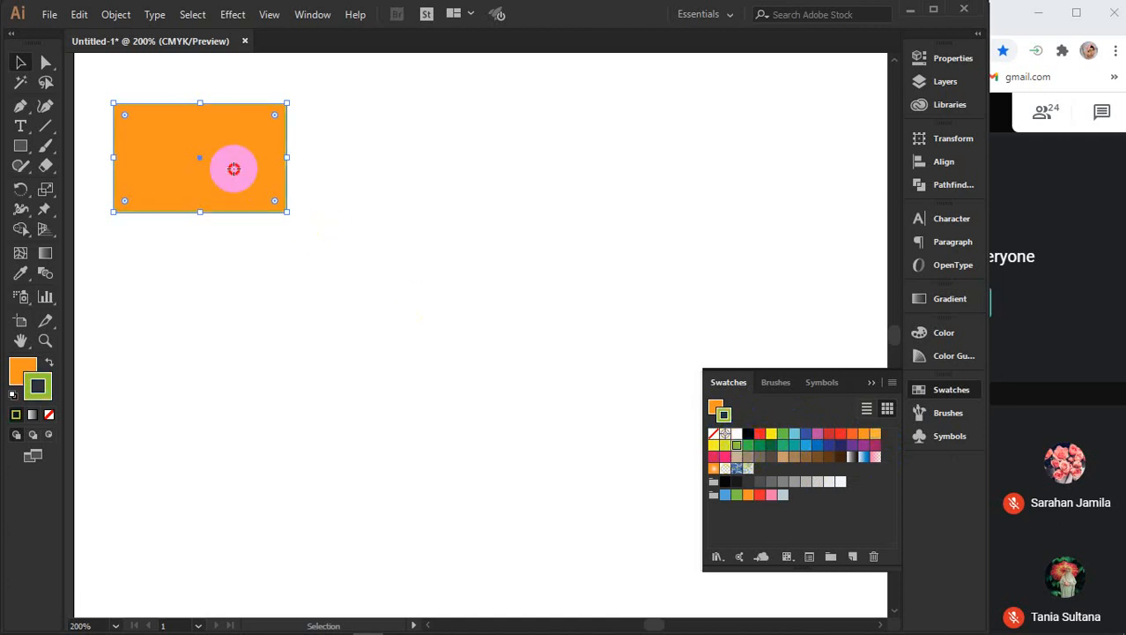
Change the rectangle's fill to the pinkish-red swatch, collapse the swatches and deselect the shape
click(714, 406)
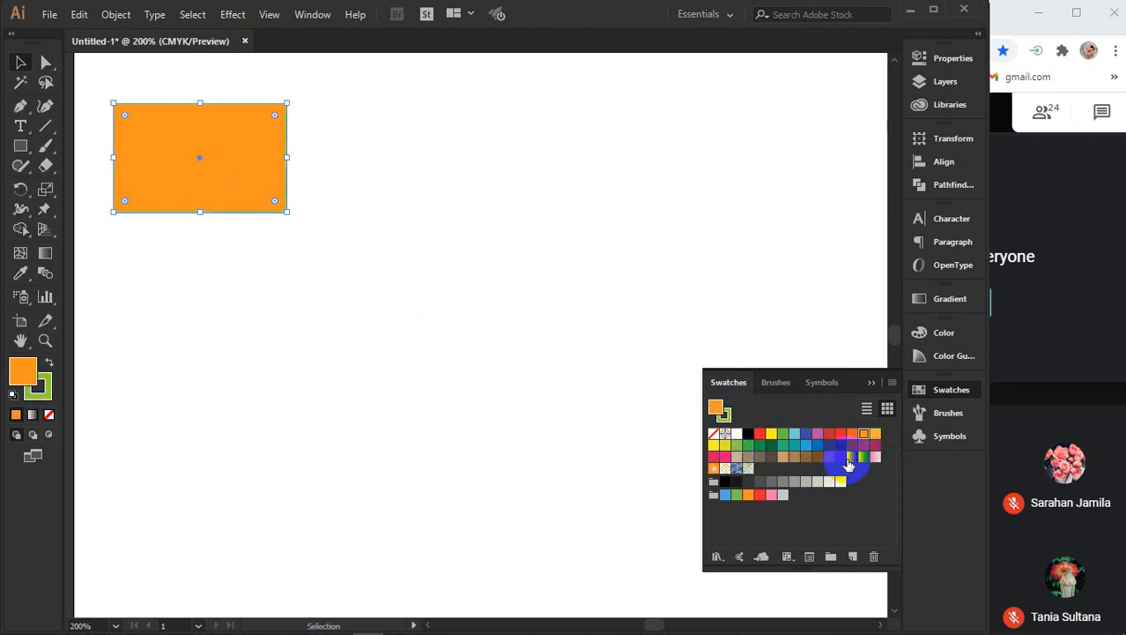
click(716, 456)
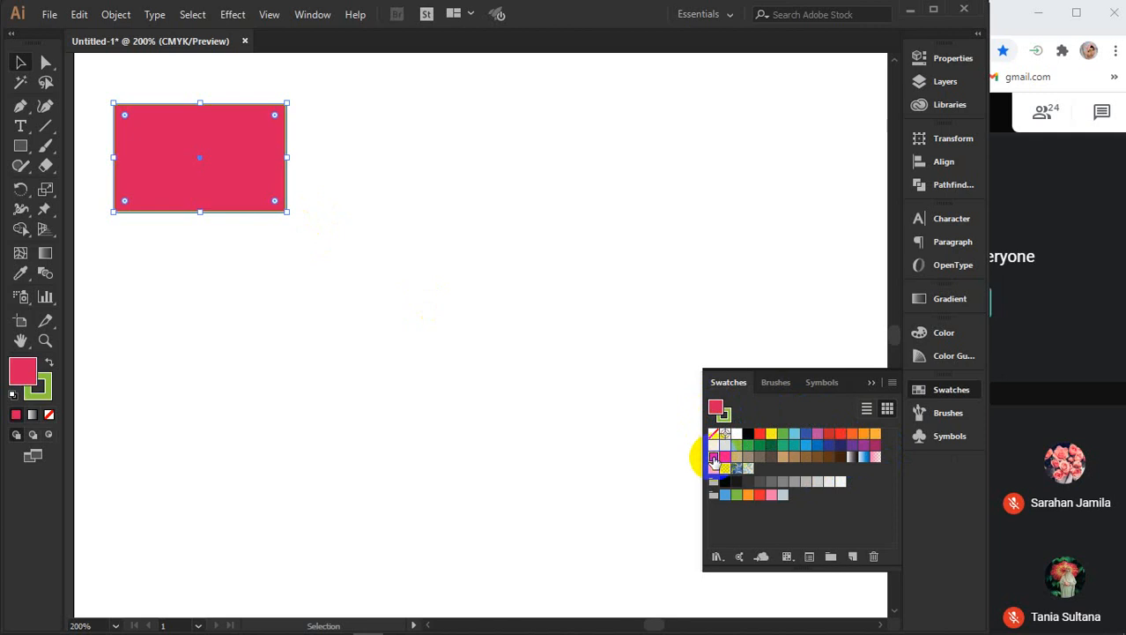
click(872, 382)
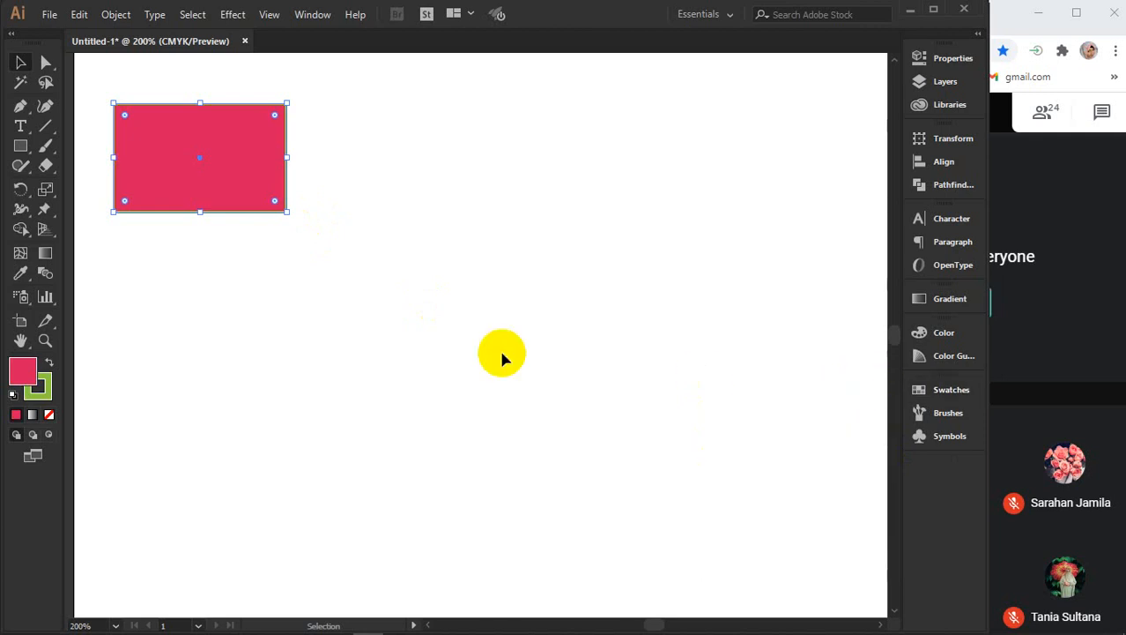
click(349, 310)
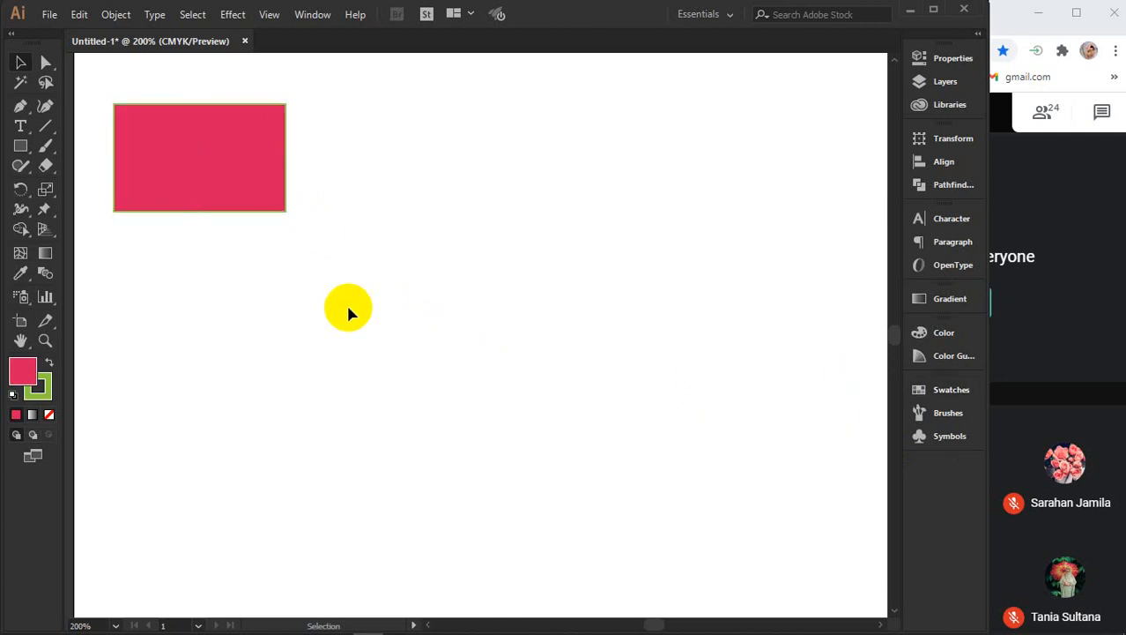
Duplicate the pinkish-red rectangle directly below the original and deselect the copy
click(156, 153)
scroll(156, 153, up, 1)
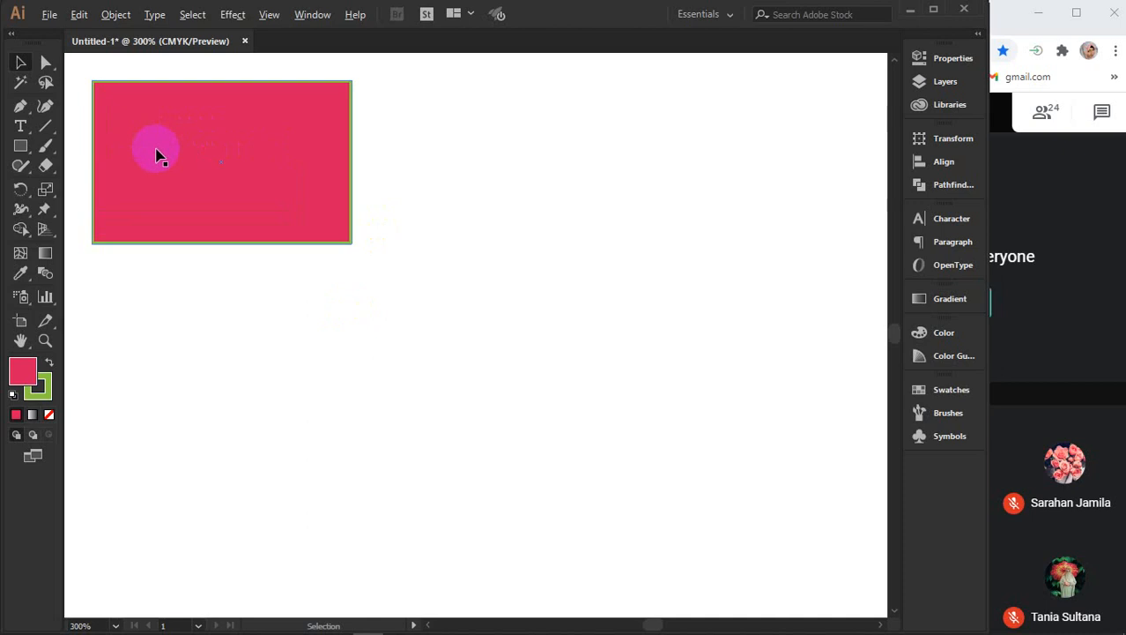
drag(191, 147, 222, 370)
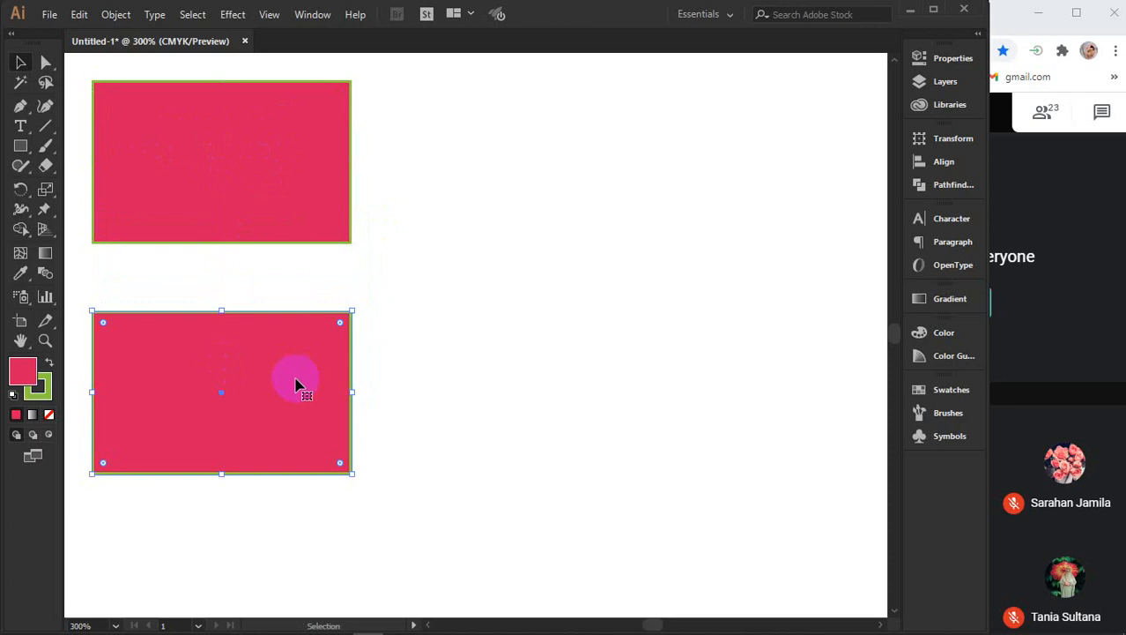
click(551, 398)
Start the 3D Extrude & Bevel effect on the lower rectangle and place its options dialog clear of both rectangles
click(253, 117)
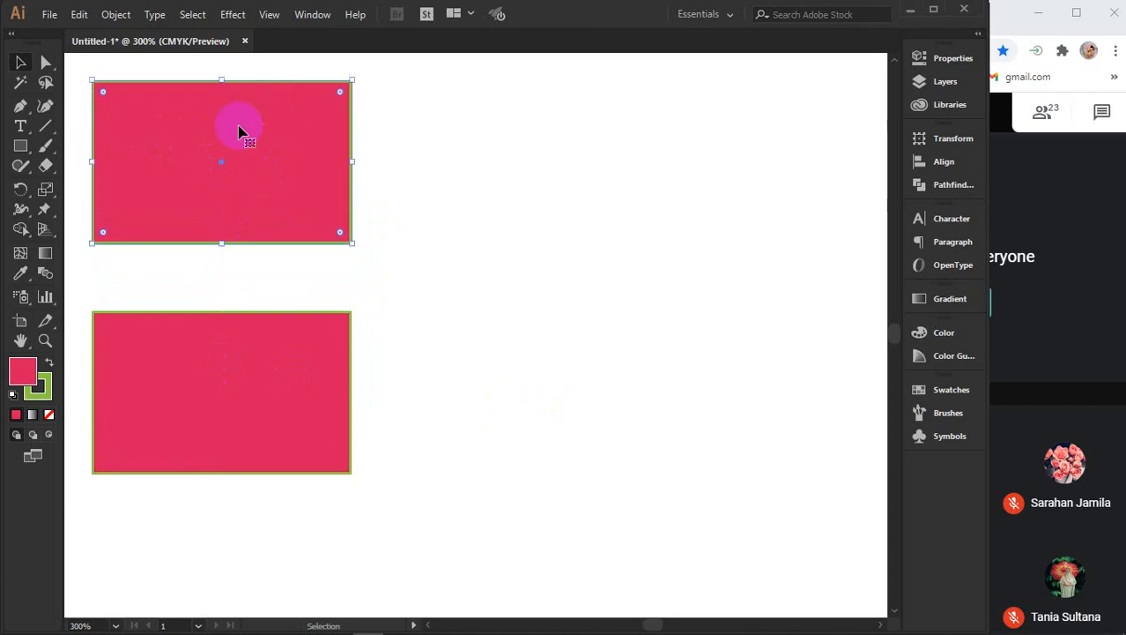
scroll(307, 189, up, 2)
scroll(306, 189, down, 1)
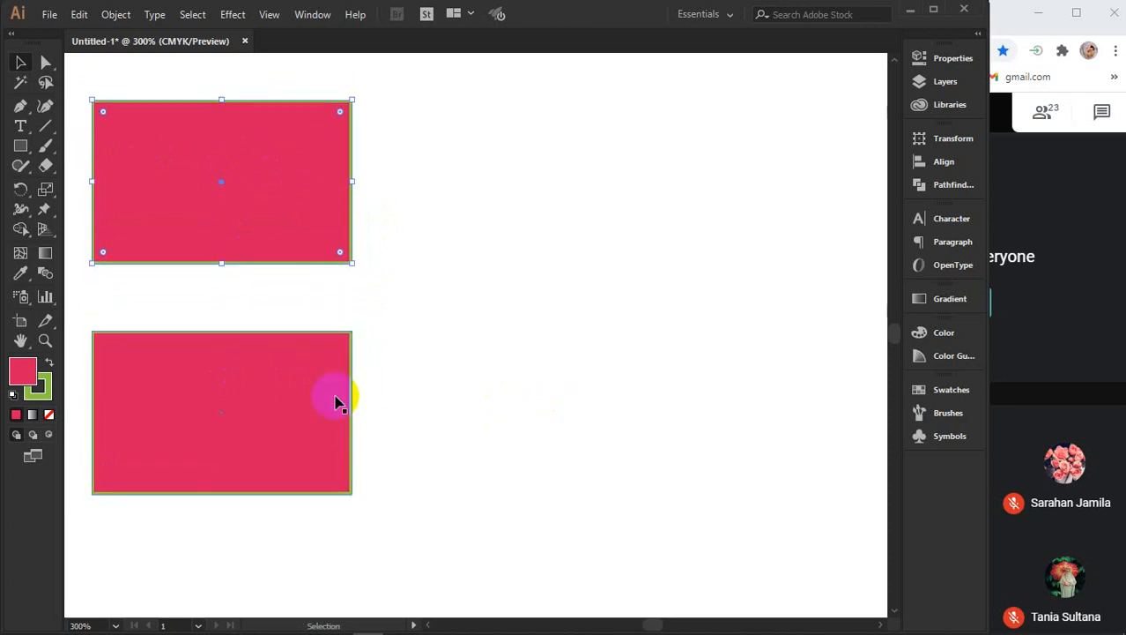
click(260, 403)
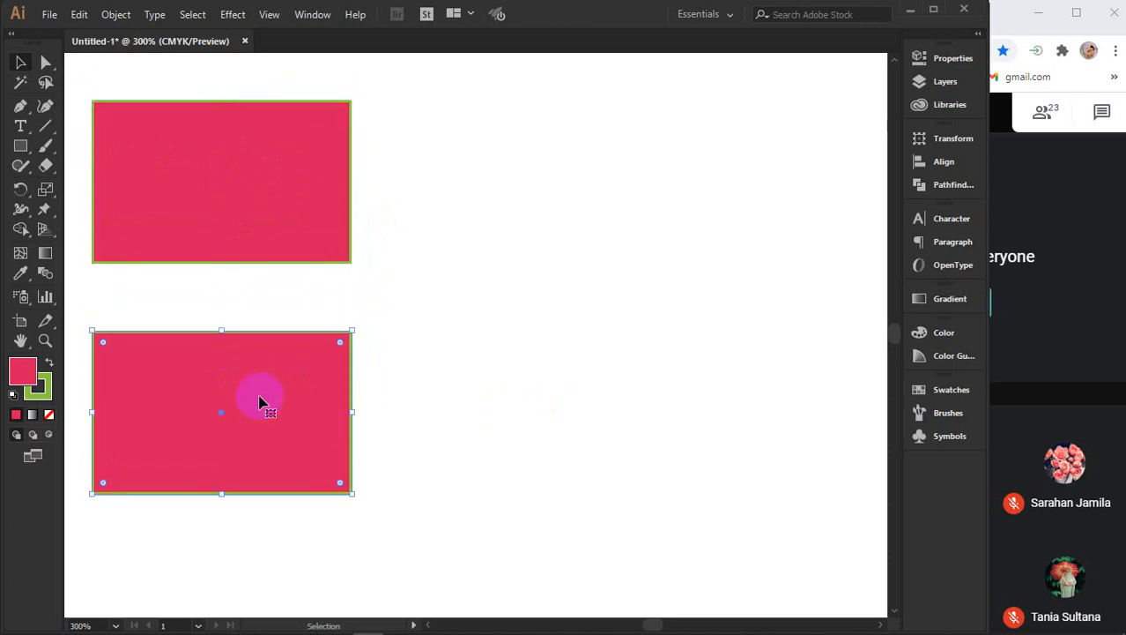
click(231, 14)
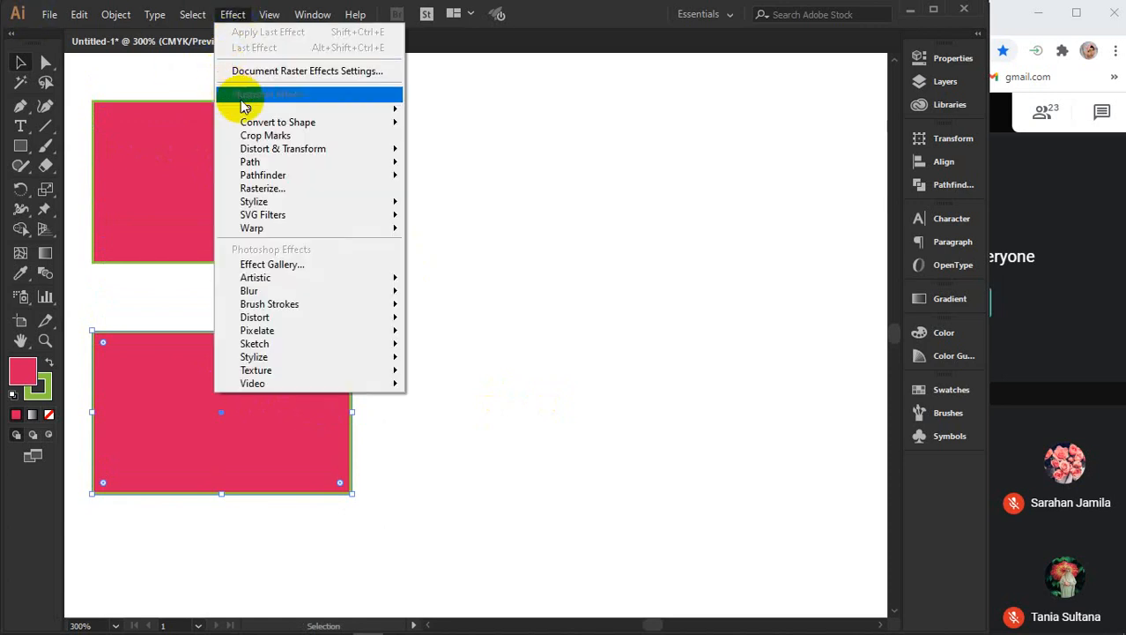
mouse_move(246, 108)
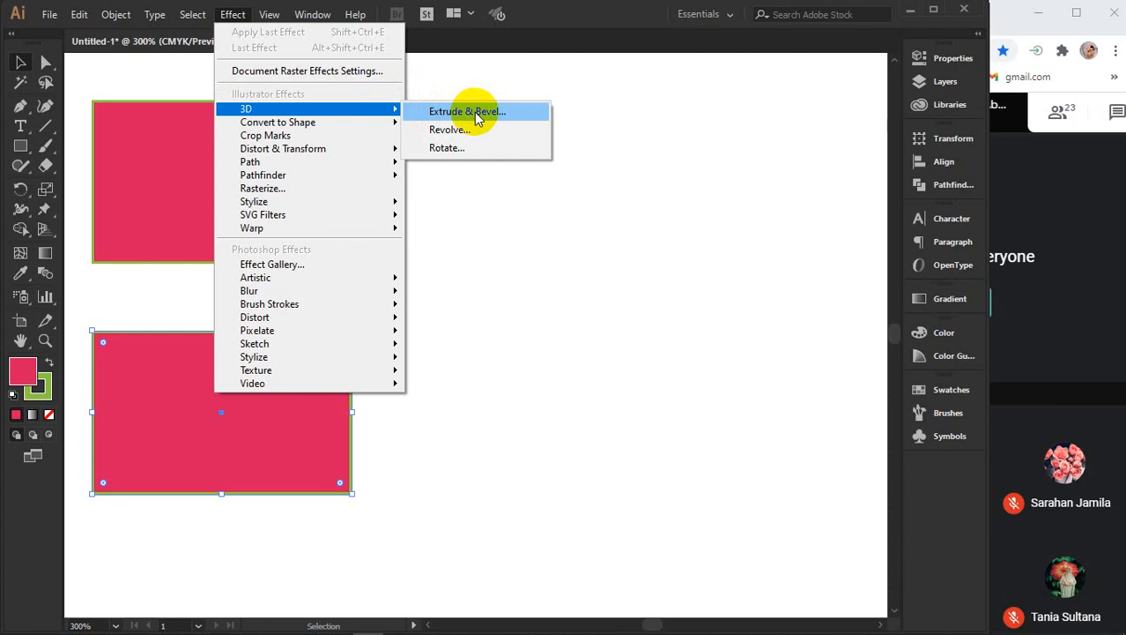
click(474, 112)
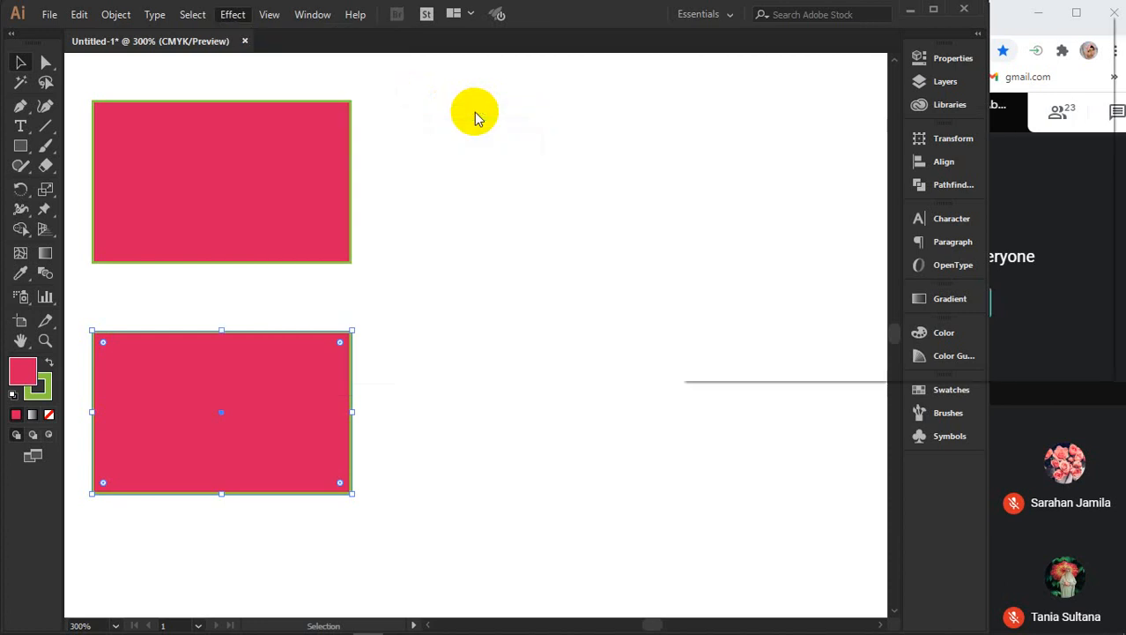
drag(950, 26, 719, 75)
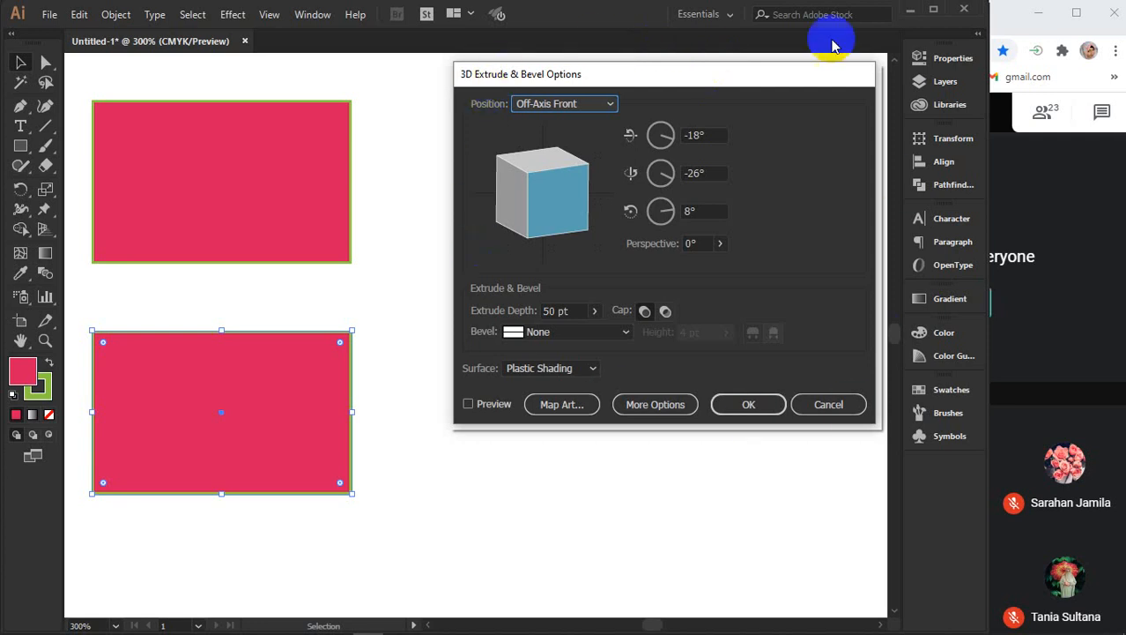
Turn on the live preview of the 3D extrusion for the lower rectangle
click(606, 105)
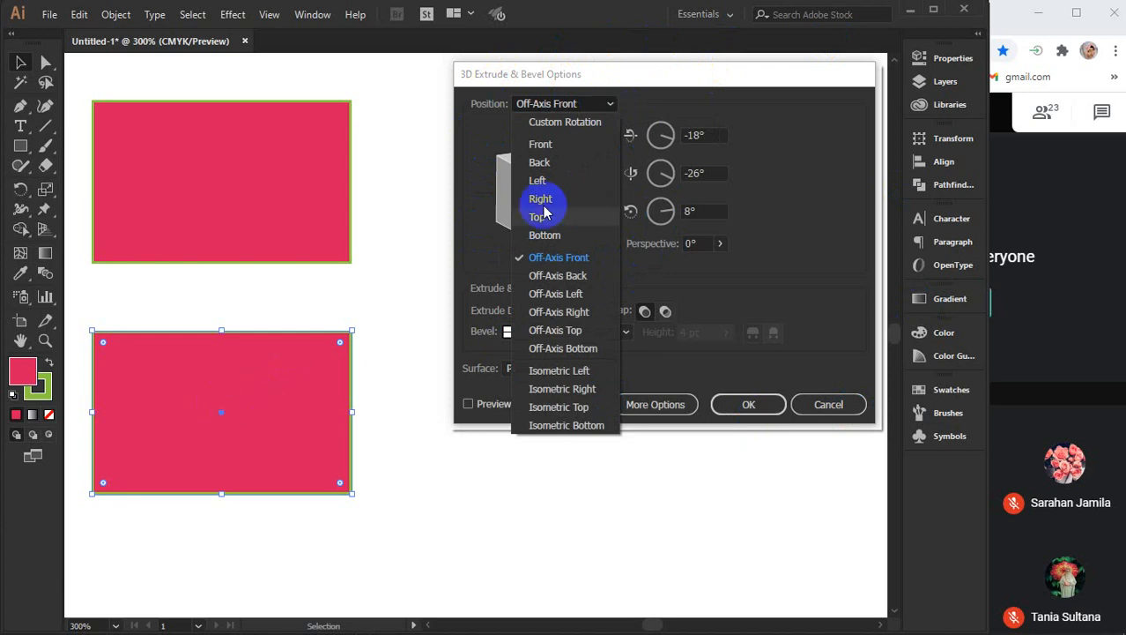
click(616, 74)
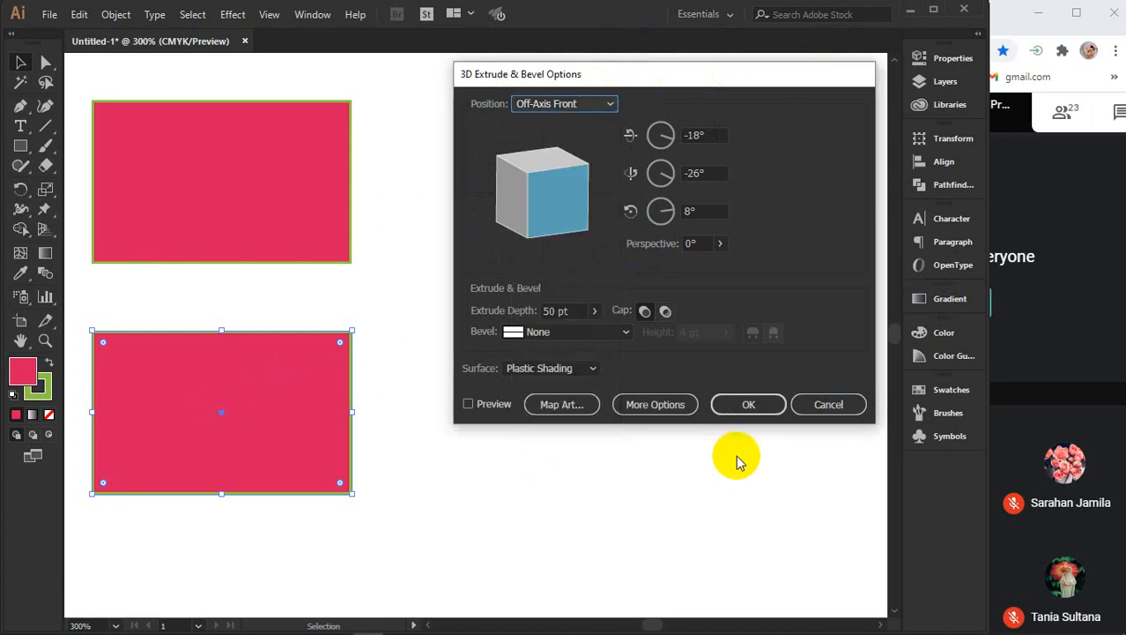
click(468, 404)
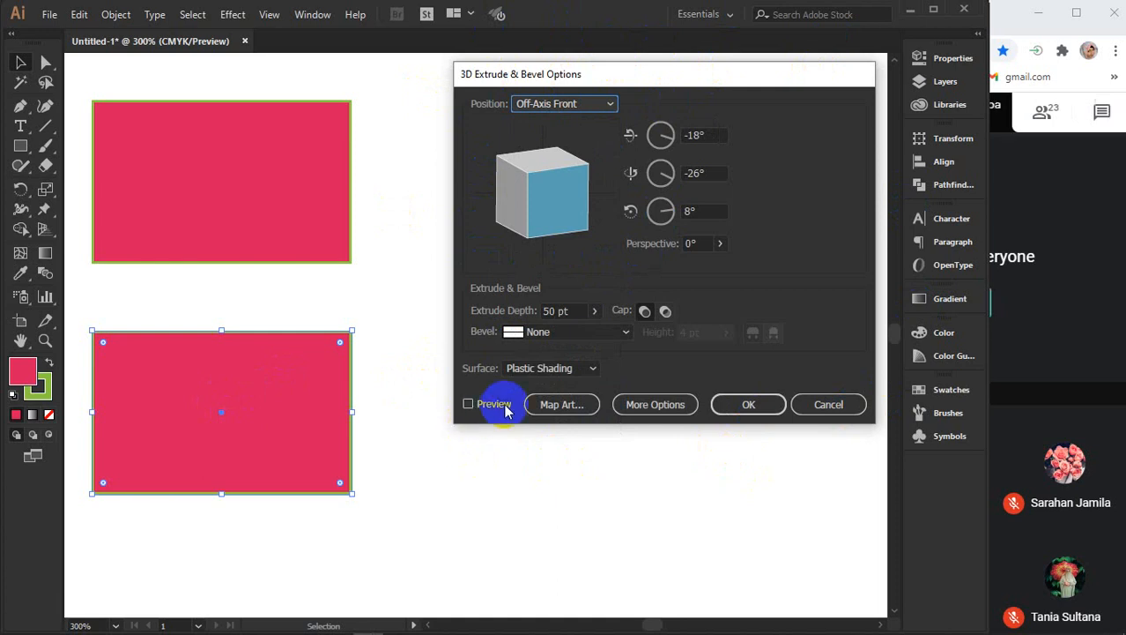
click(468, 405)
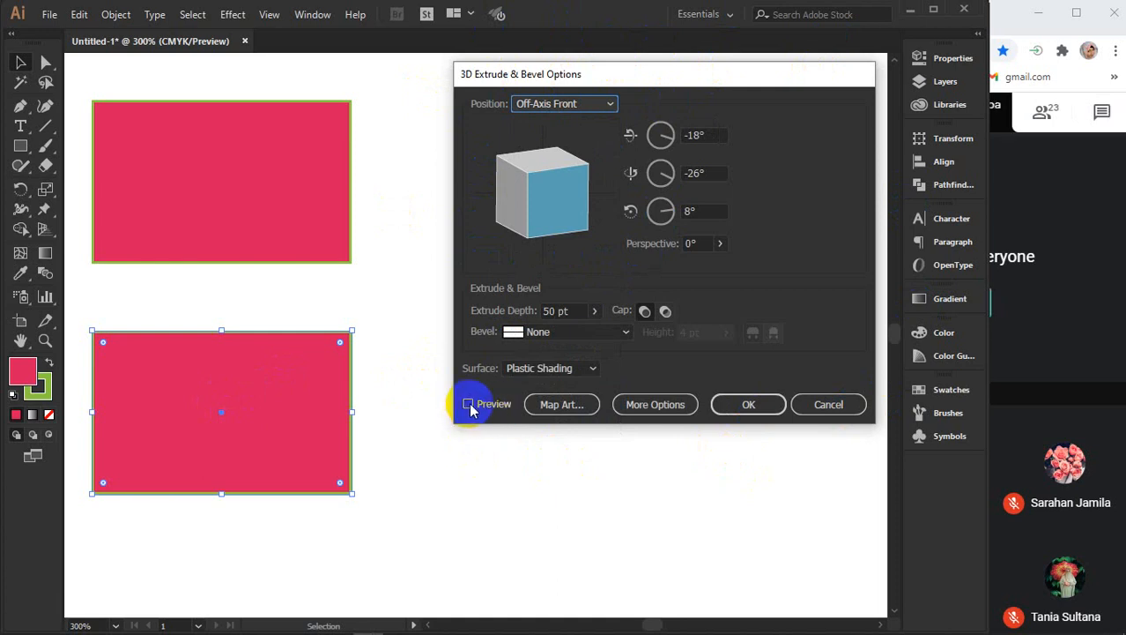
click(468, 405)
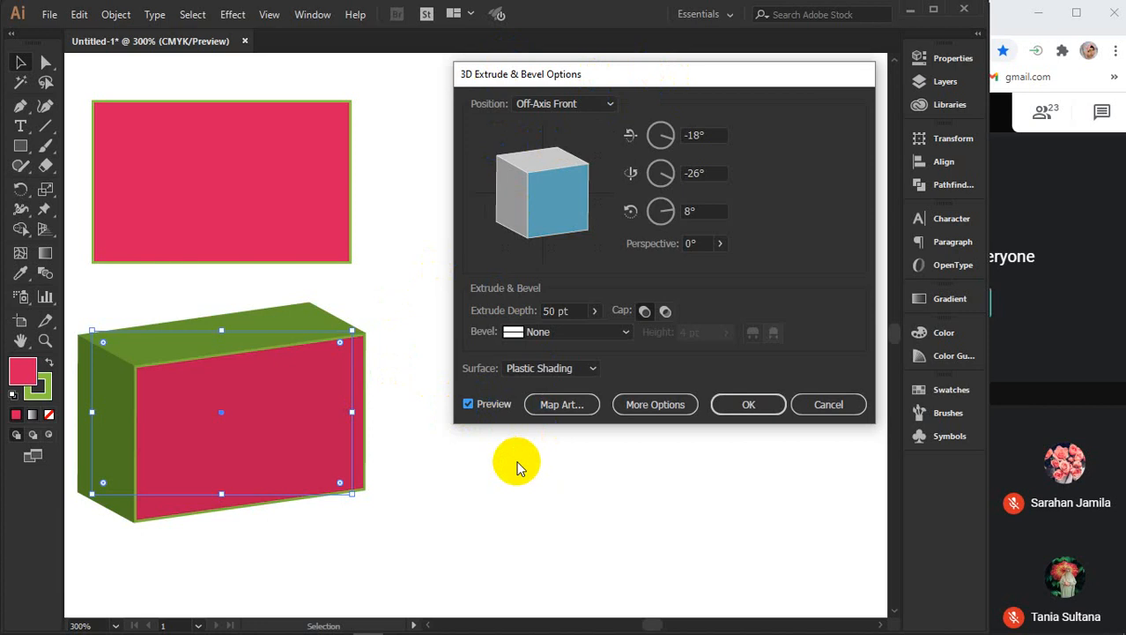
Try the Front and Back position presets on the extruded rectangle and return it to Off-Axis Front
click(582, 103)
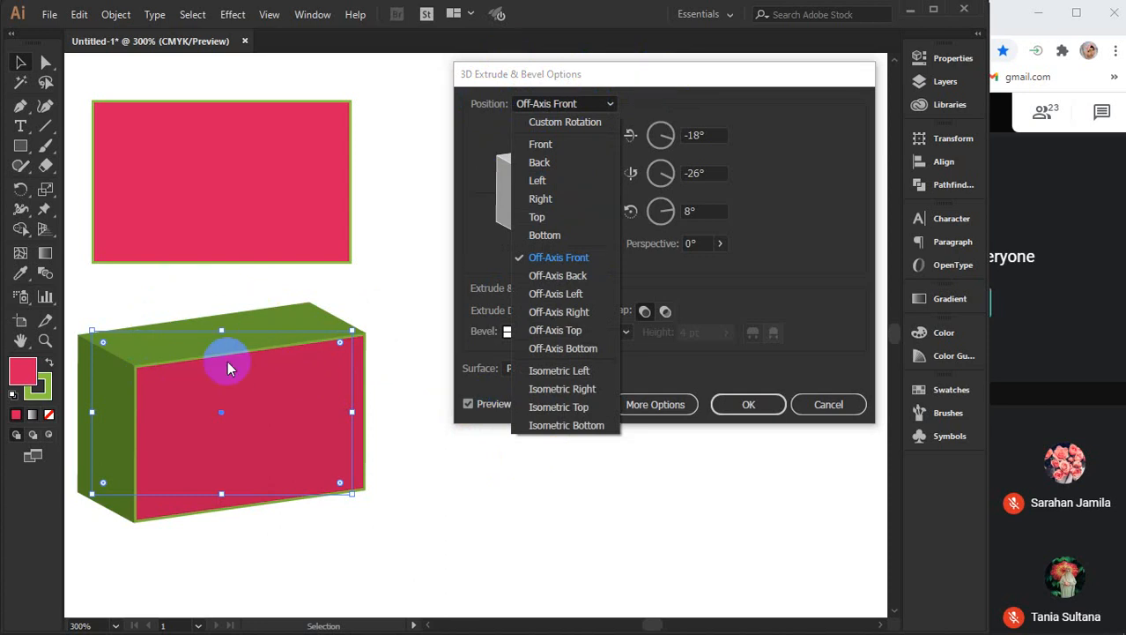
click(550, 145)
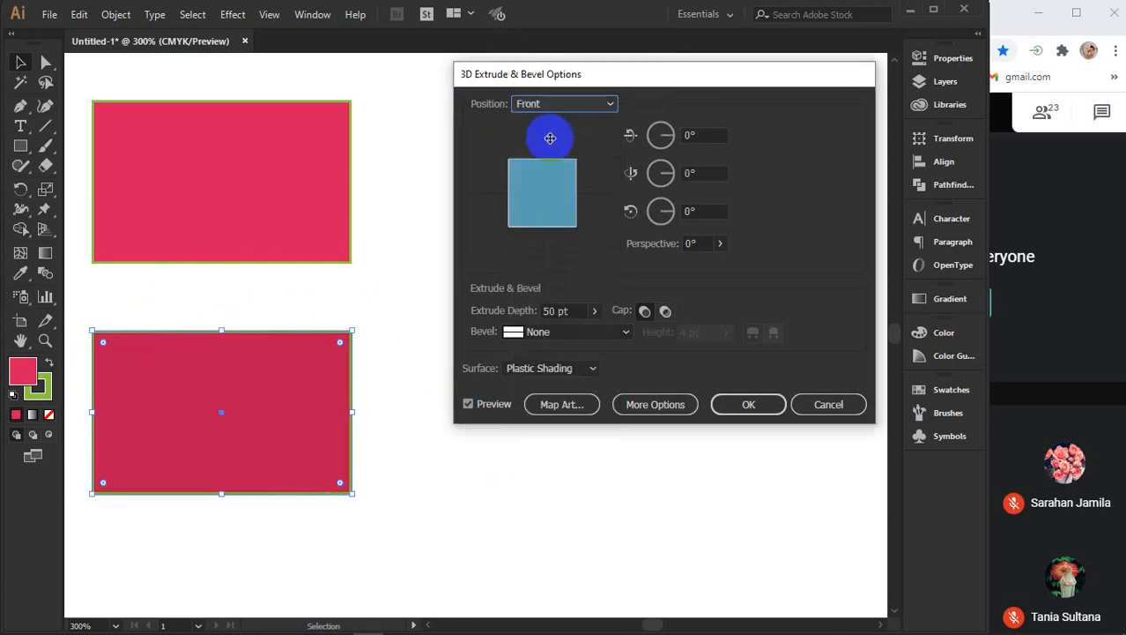
click(562, 103)
click(557, 163)
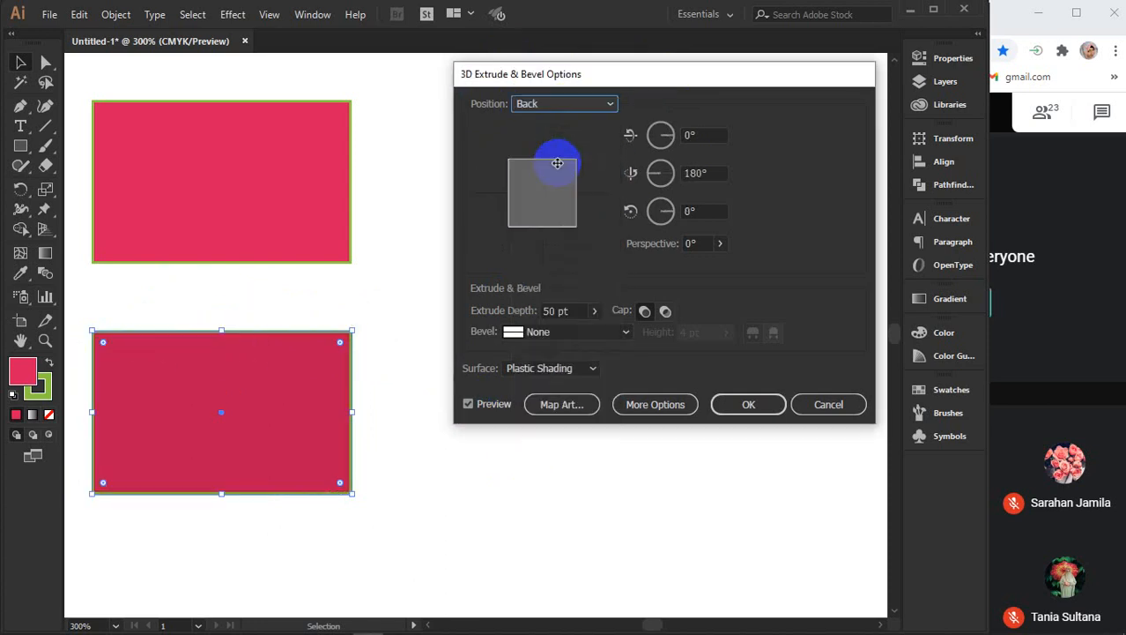
click(573, 102)
click(557, 258)
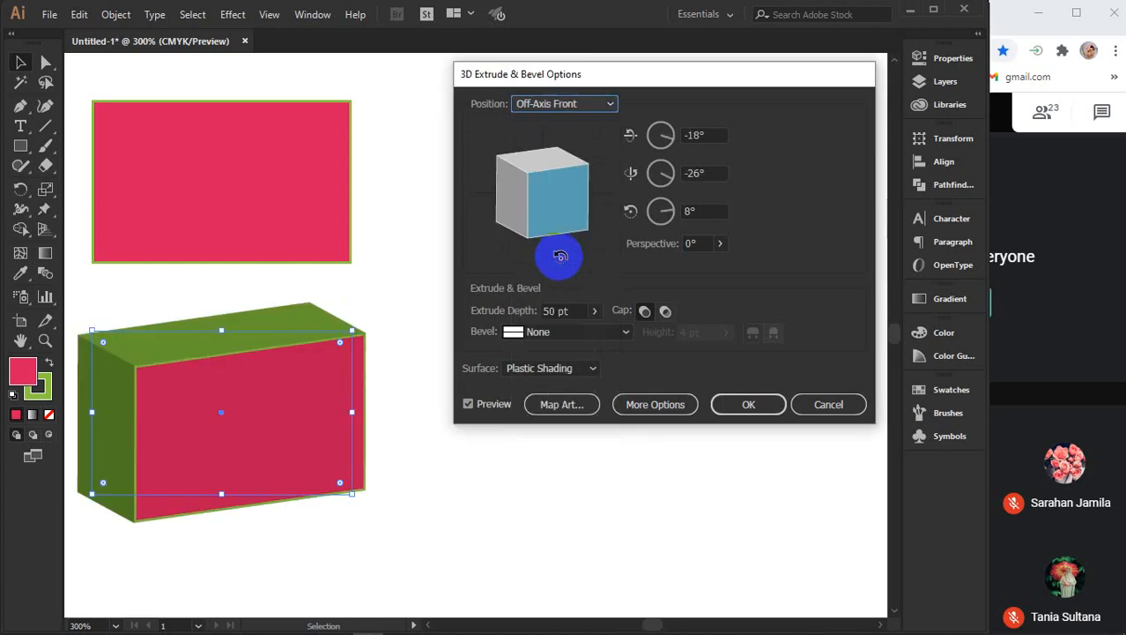
Try the Off-Axis Back and Isometric Left position presets and restore the Off-Axis Front position
click(593, 105)
click(573, 277)
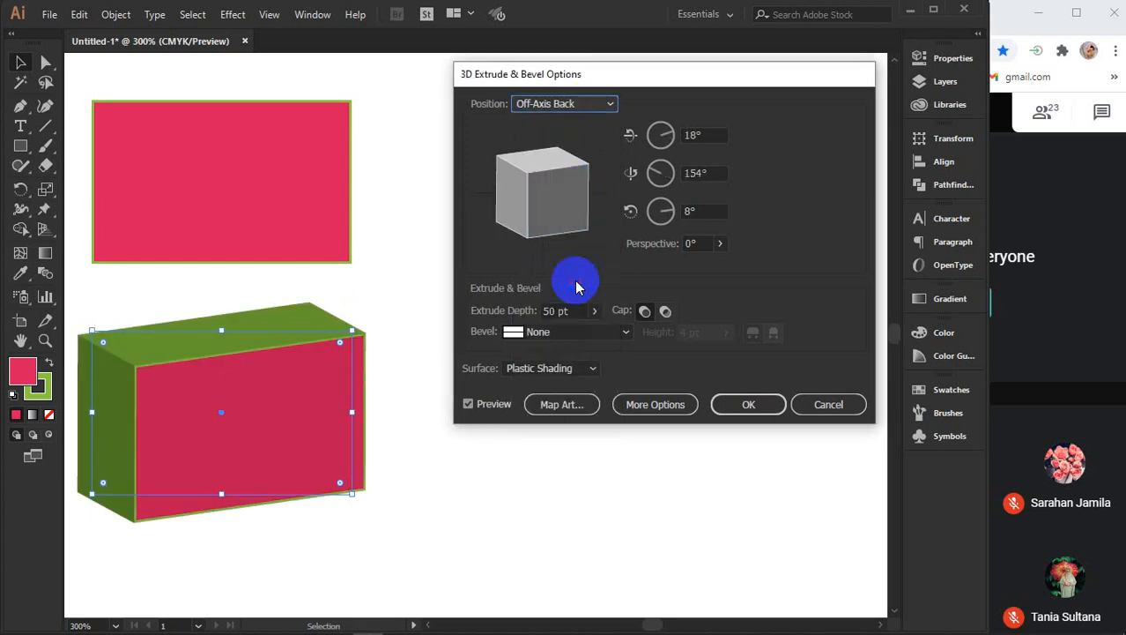
click(570, 113)
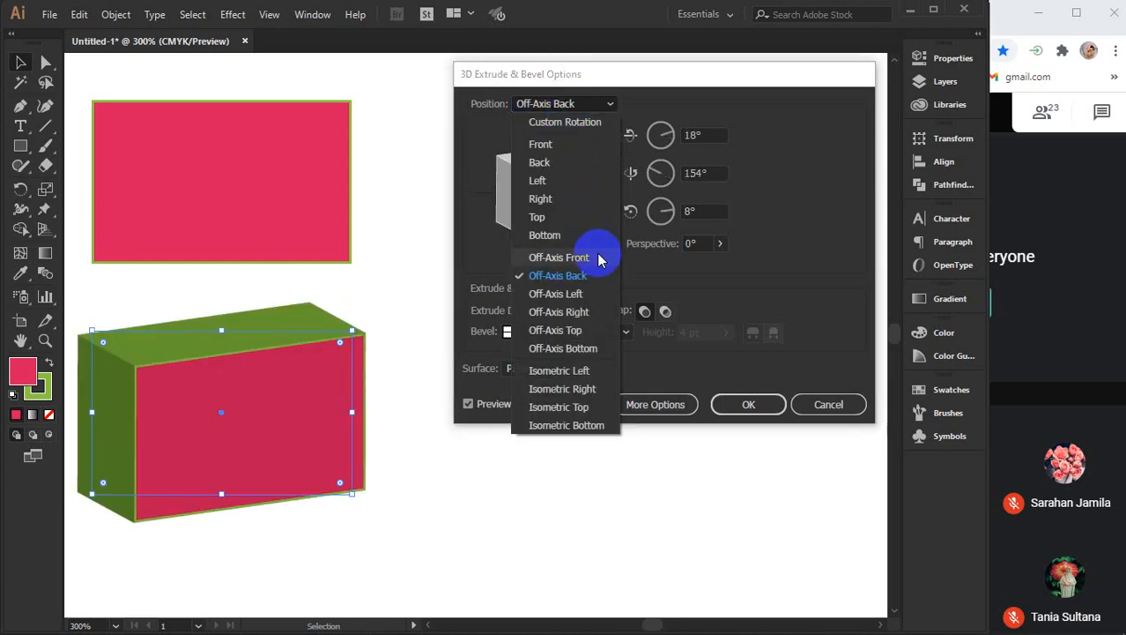
click(562, 374)
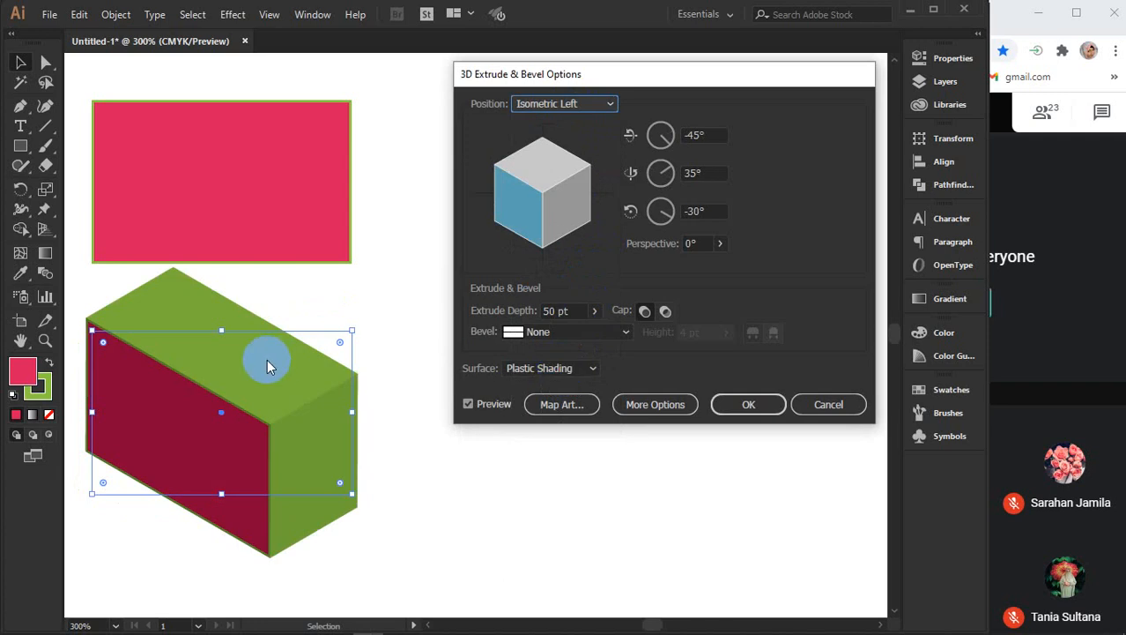
click(573, 106)
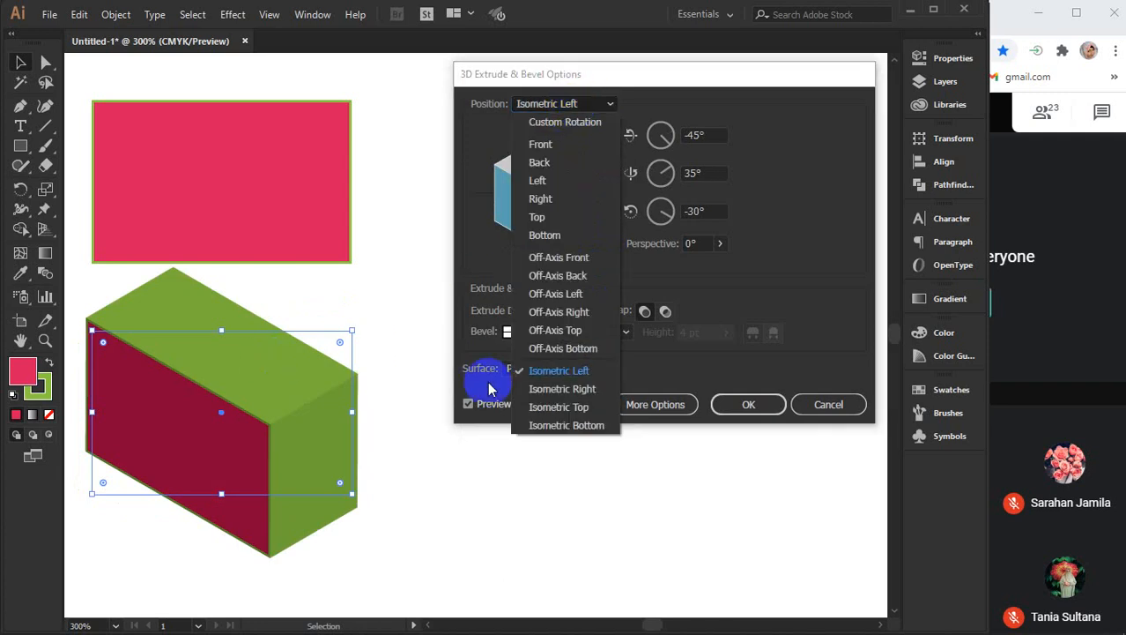
click(559, 257)
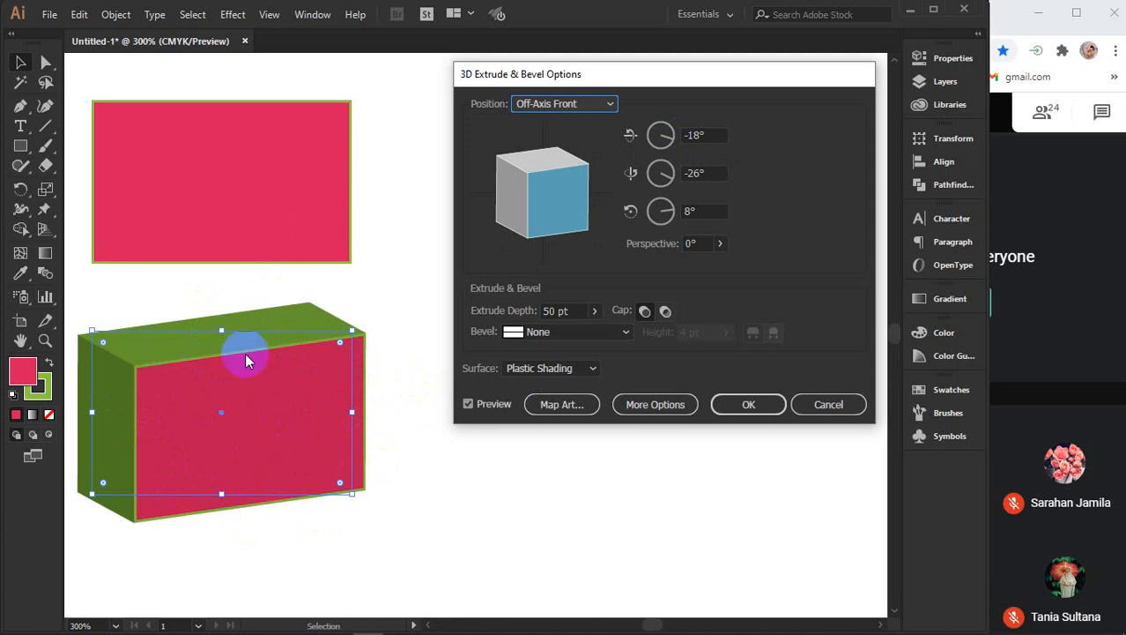
Vary the extrusion's rotation around the X axis, trying angles up to 34° and settling on -30°
double_click(708, 134)
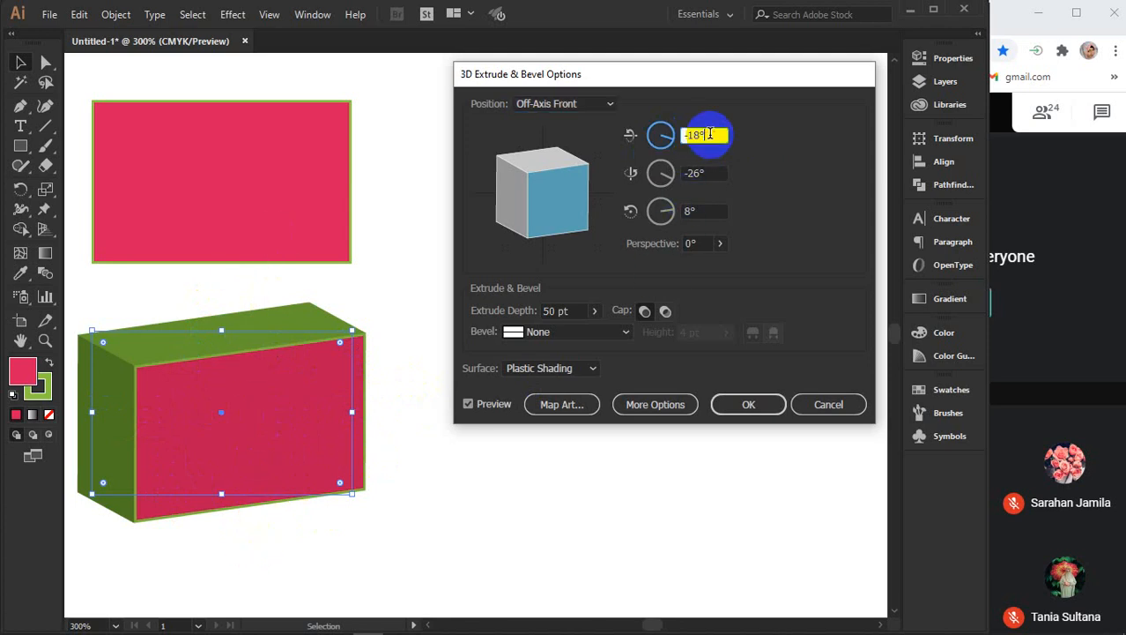
key(Up)
key(Up)
key(Up)
key(Up)
key(Up)
key(Up)
key(Up)
key(Up)
key(Up)
key(Up)
key(Up)
key(Up)
key(Up)
key(Up)
key(Up)
key(Up)
key(Up)
key(Up)
key(Up)
key(Up)
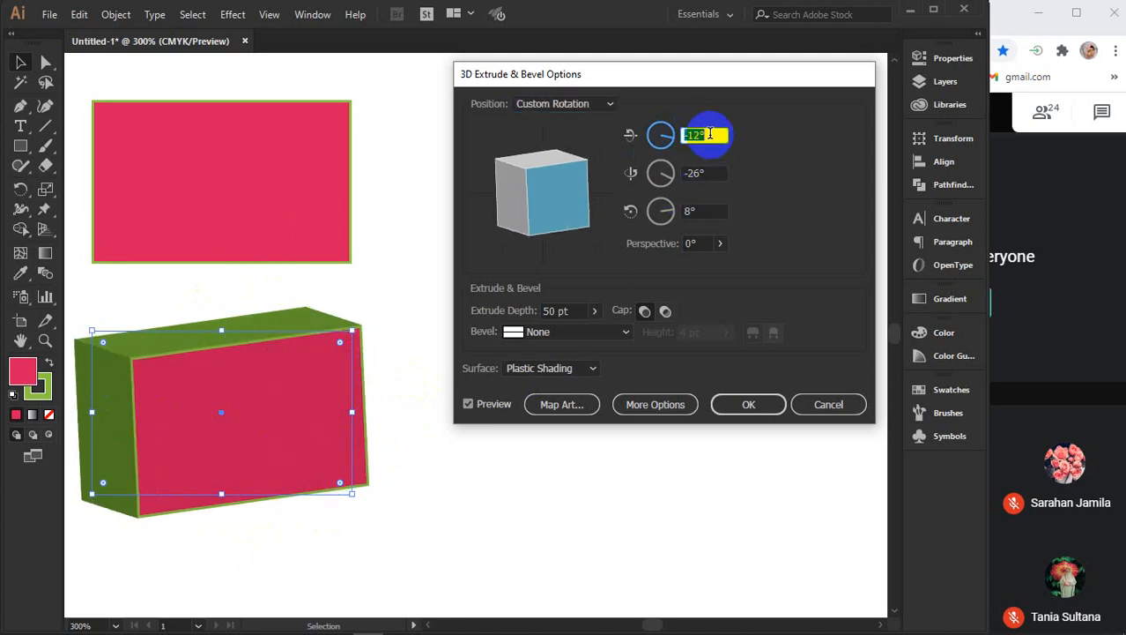
key(Up)
key(Up)
key(Up)
key(Up)
key(Up)
key(Up)
key(Up)
key(Up)
key(Up)
key(Up)
key(Up)
key(Up)
key(Up)
key(Up)
key(Up)
key(Up)
key(Up)
key(Up)
key(Up)
key(Up)
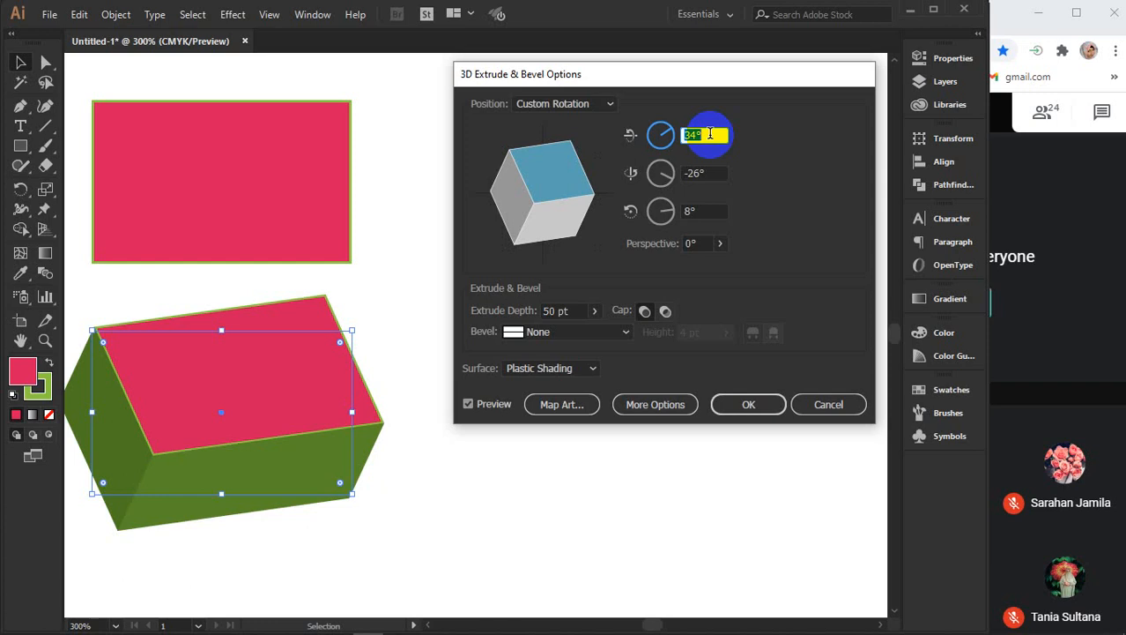
key(Down)
key(Down)
key(Down)
key(Down)
key(Down)
key(Down)
key(Down)
key(Down)
key(Down)
key(Down)
key(Down)
key(Down)
key(Down)
key(Down)
key(Down)
key(Down)
key(Down)
key(Down)
key(Down)
key(Down)
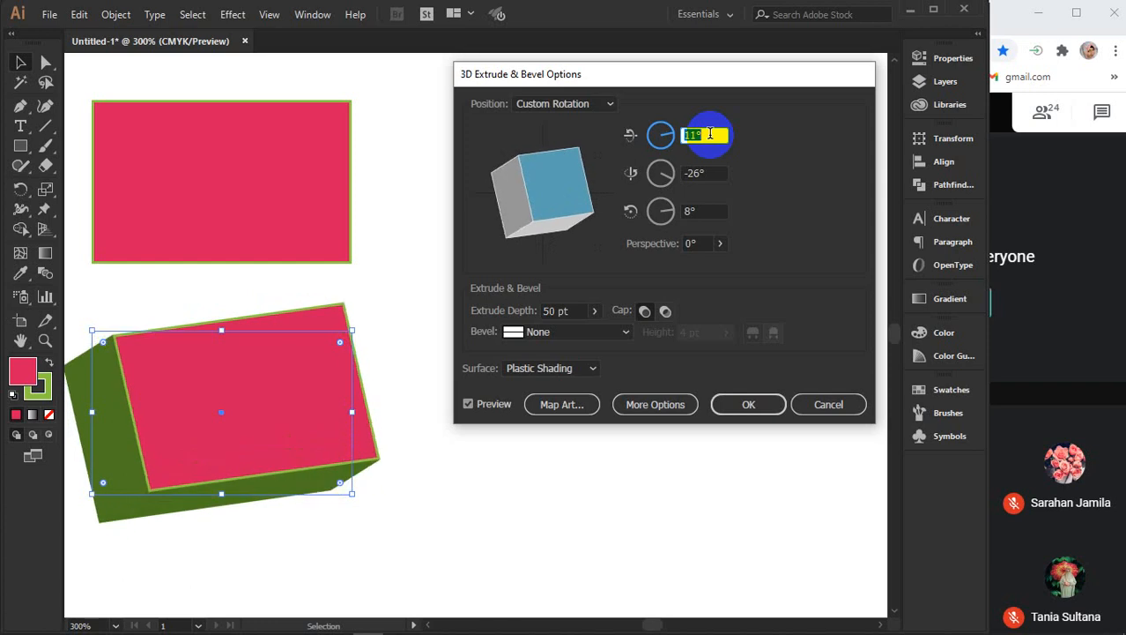
key(Down)
key(Down)
key(Down)
key(Down)
key(Down)
key(Down)
key(Down)
key(Down)
key(Down)
key(Down)
key(Down)
key(Down)
key(Down)
key(Down)
key(Down)
key(Down)
key(Down)
key(Down)
key(Down)
key(Down)
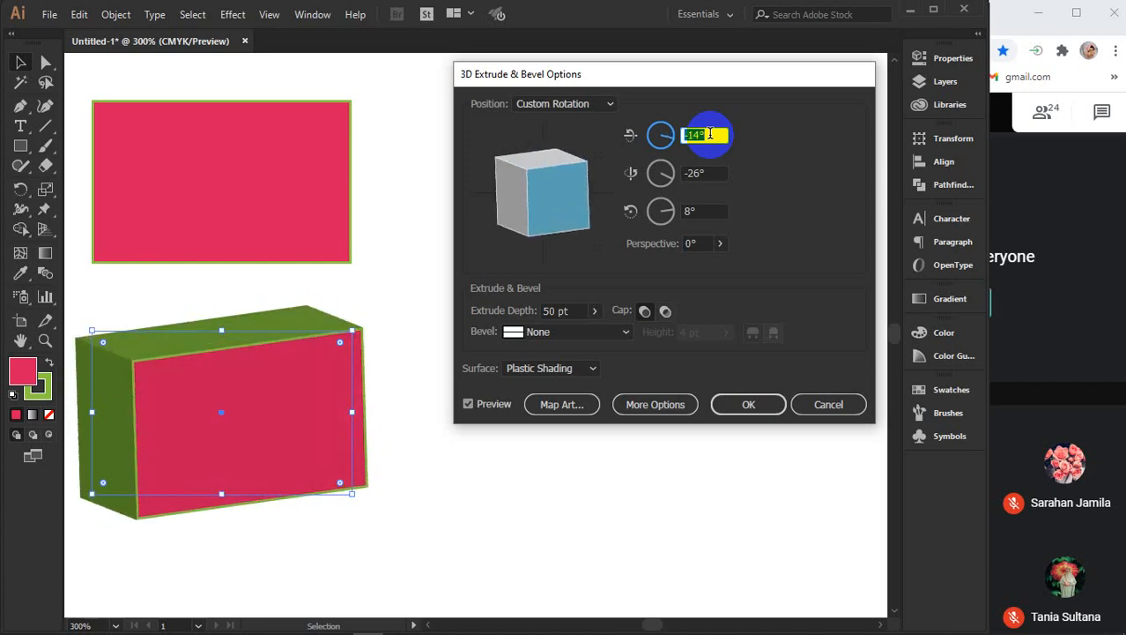
key(Down)
key(Down)
key(Down)
key(Down)
key(Down)
key(Down)
key(Down)
key(Down)
key(Down)
key(Down)
key(Down)
key(Down)
key(Down)
key(Down)
key(Down)
key(Down)
key(Down)
key(Down)
key(Down)
key(Down)
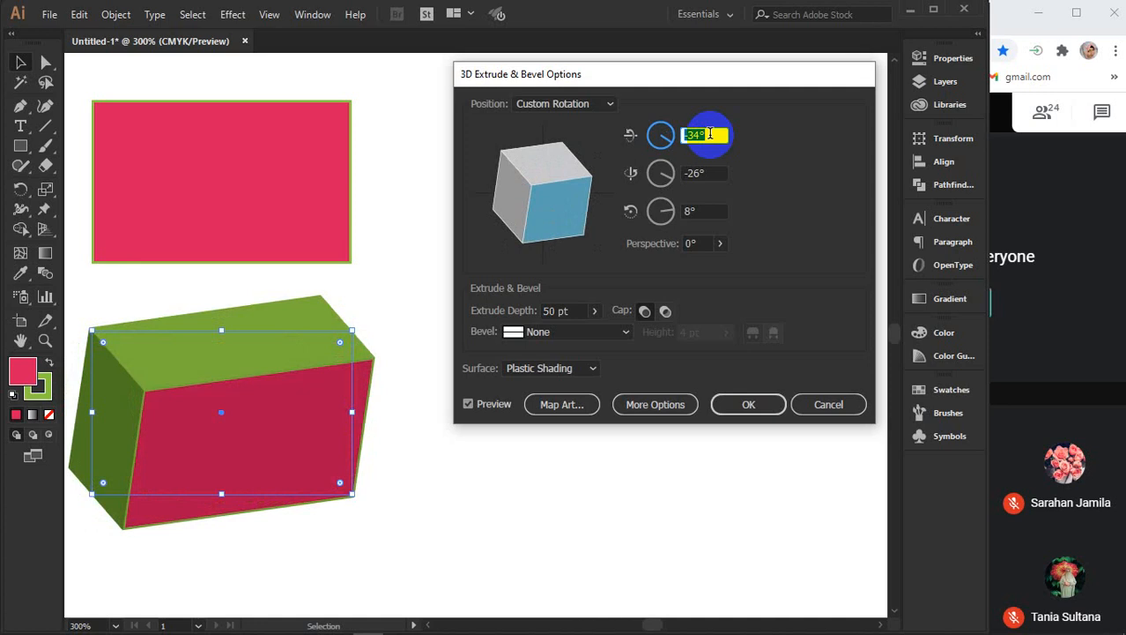
key(Up)
key(Up)
key(Up)
key(Up)
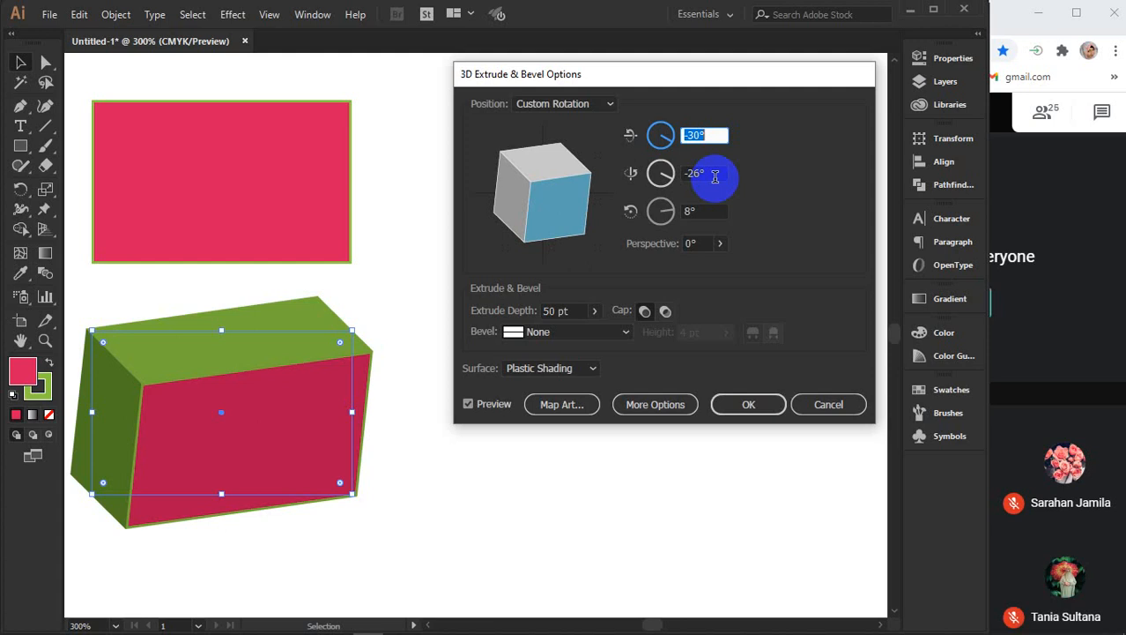
Switch to the Google Meet window, turn off the microphone, and return to the Illustrator document
click(1089, 361)
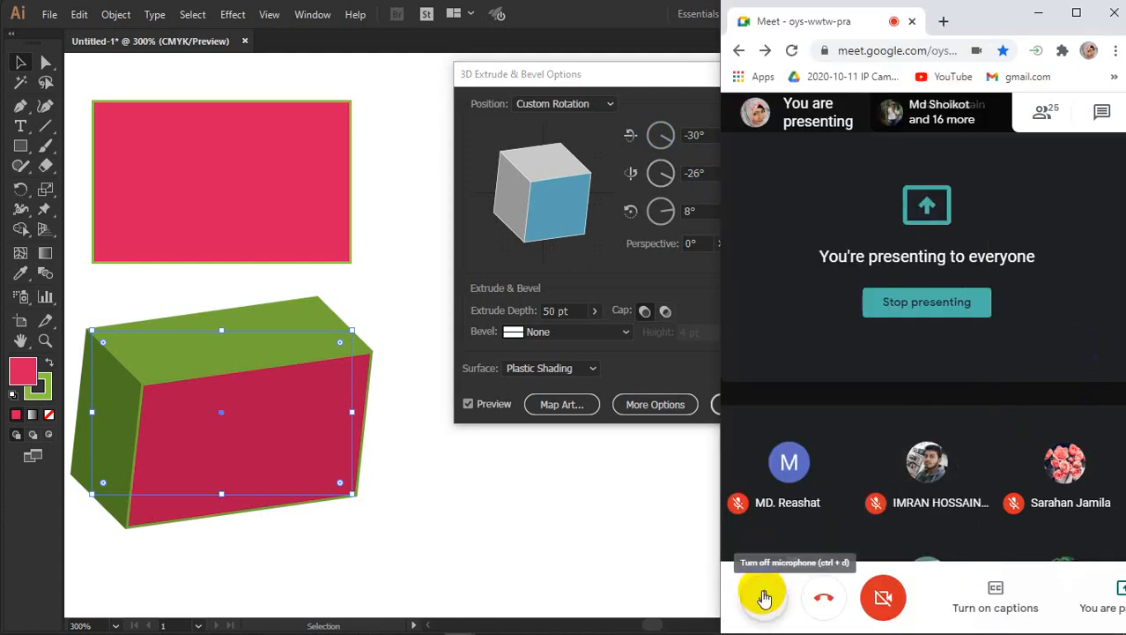
click(764, 599)
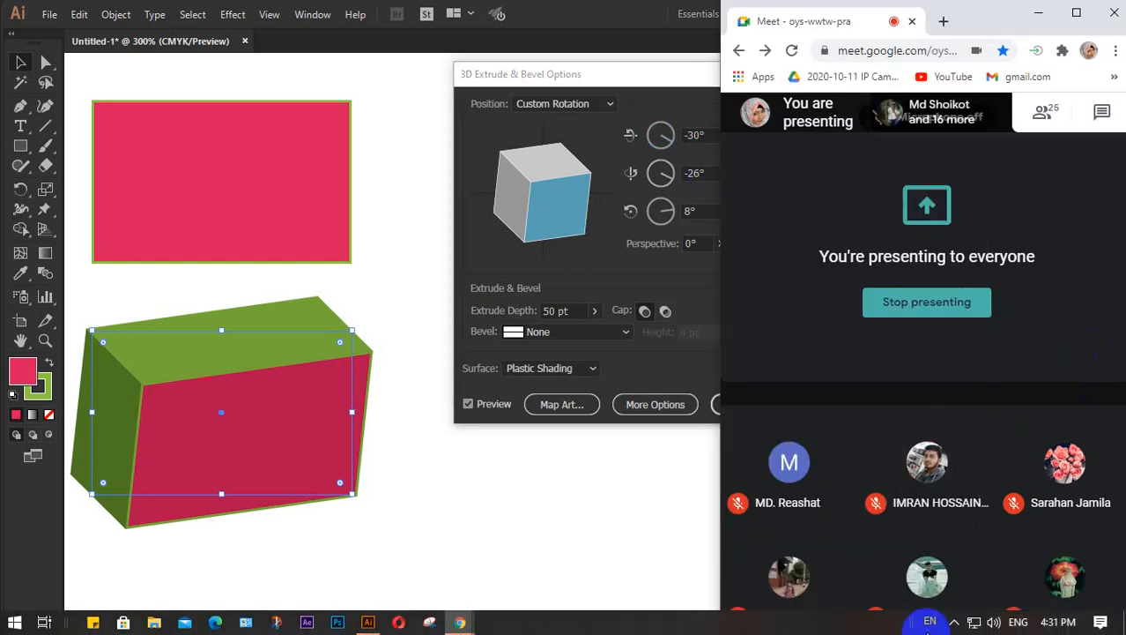
click(954, 621)
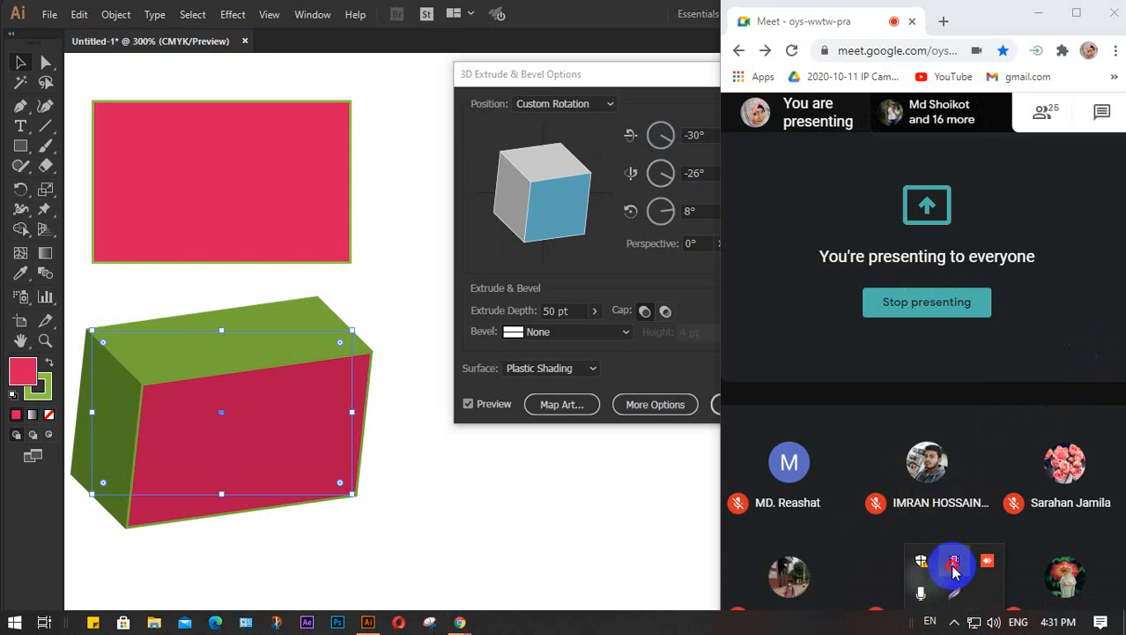
click(552, 513)
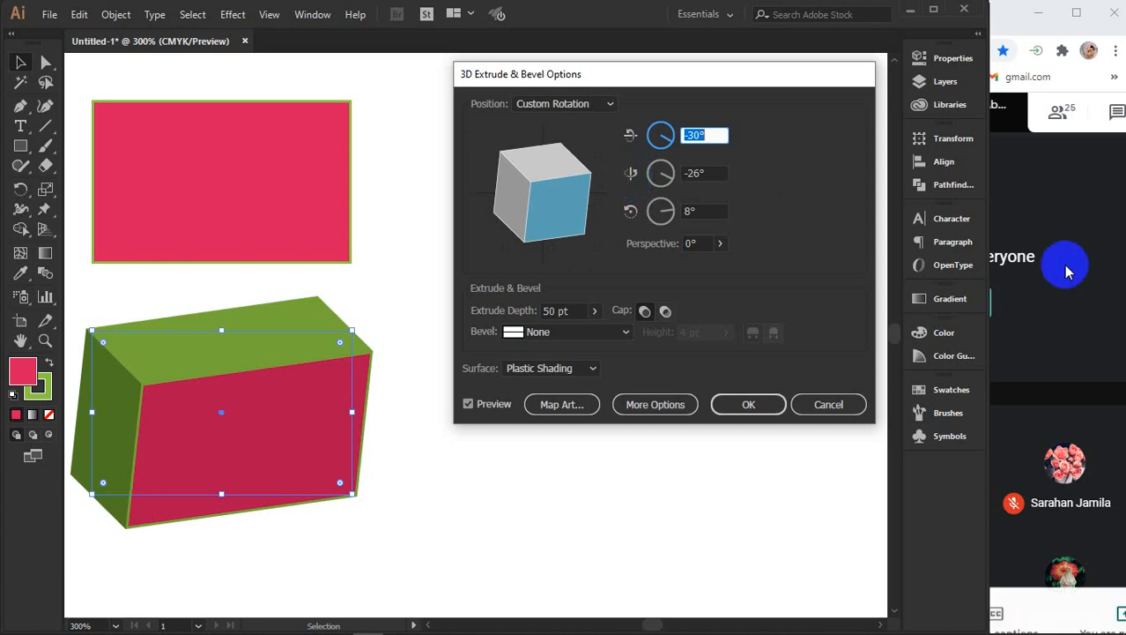
click(1065, 316)
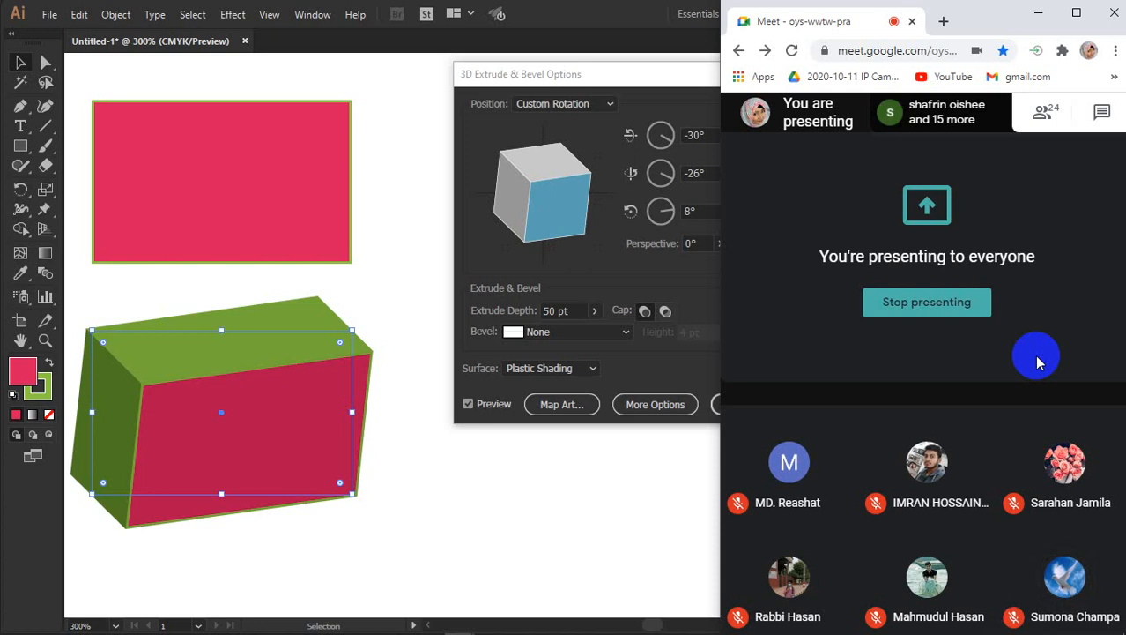
click(529, 521)
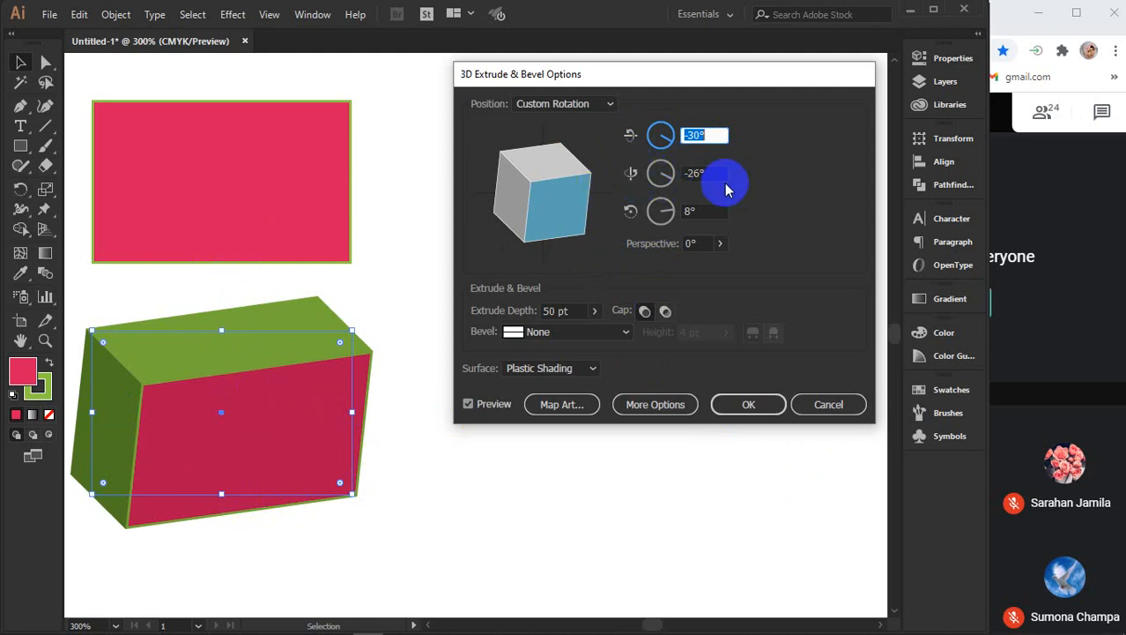
Vary the extrusion's rotation around the Y axis, trying angles such as -20° and 3° and settling on -31°
click(703, 173)
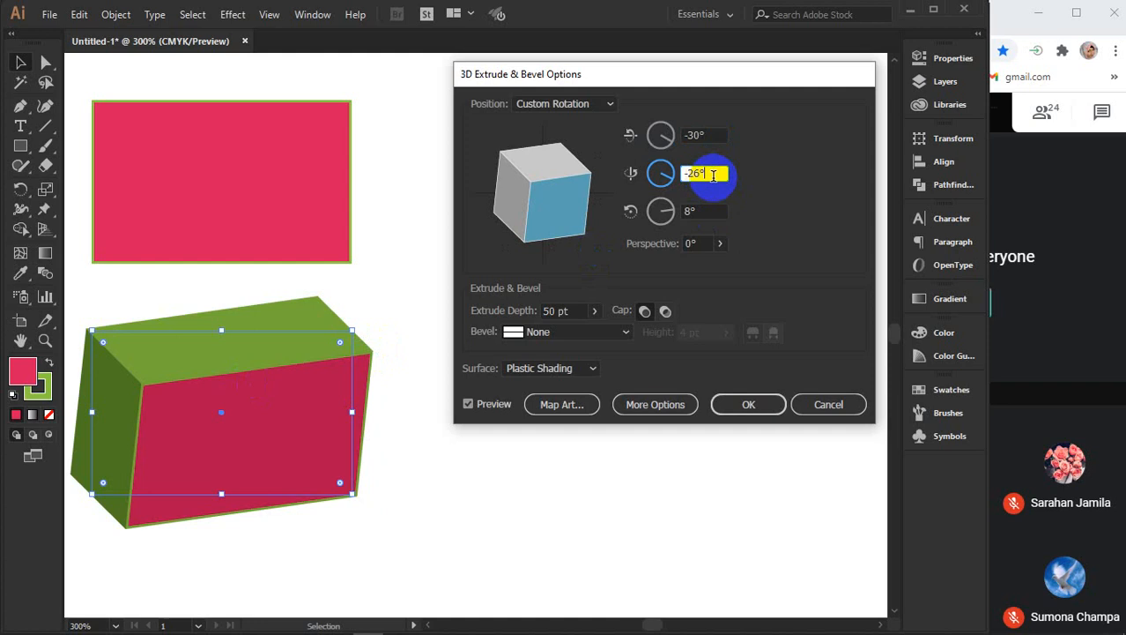
key(Up)
key(Up)
key(Up)
key(Up)
key(Up)
key(Up)
key(Up)
key(Up)
key(Up)
key(Up)
key(Up)
key(Up)
key(Up)
key(Up)
key(Up)
key(Up)
key(Up)
key(Up)
key(Up)
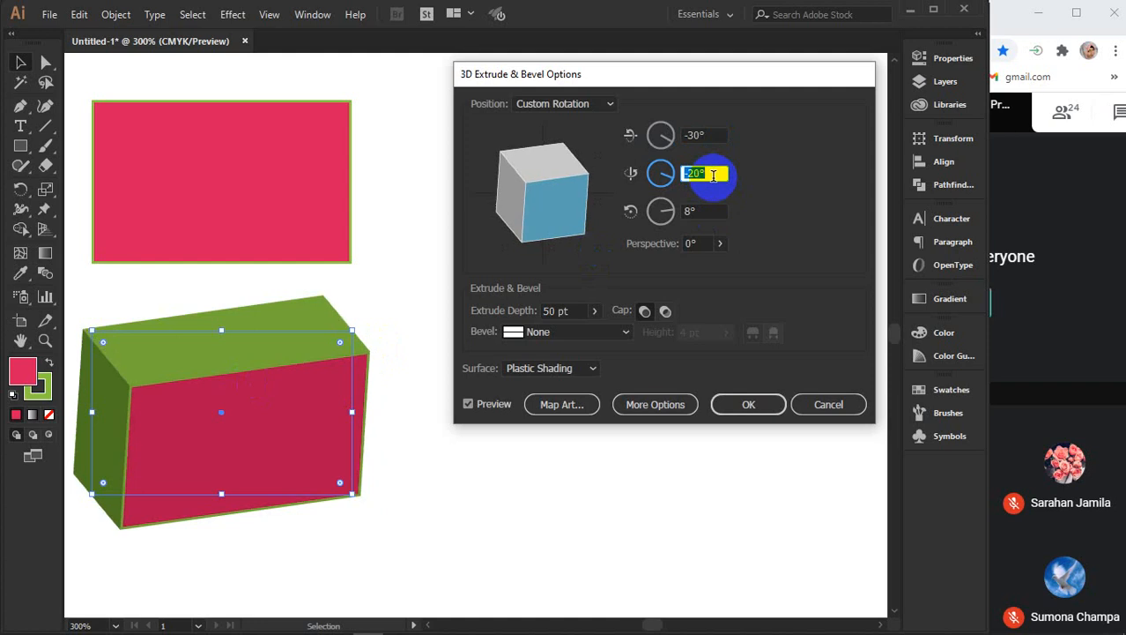
key(Up)
key(Up)
key(Up)
key(Up)
key(Up)
key(Up)
key(Up)
key(Up)
key(Up)
key(Up)
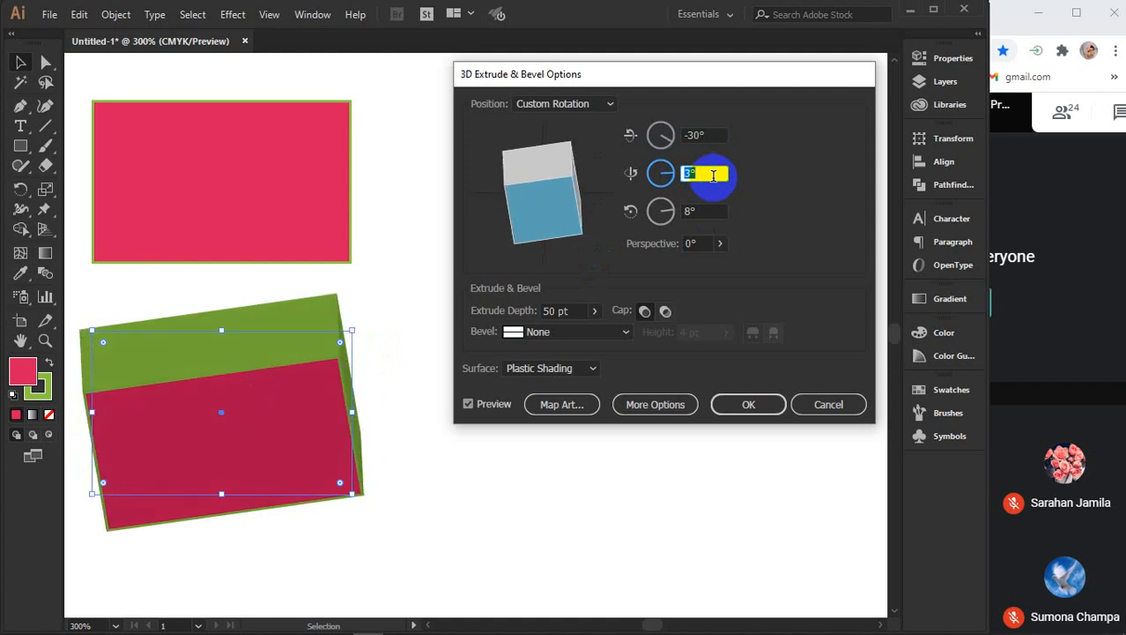
key(Up)
key(Up)
key(Up)
key(Up)
key(Up)
key(Up)
key(Up)
key(Up)
key(Up)
key(Up)
key(Up)
key(Up)
key(Up)
key(Up)
key(Up)
key(Up)
key(Up)
key(Up)
key(Up)
key(Up)
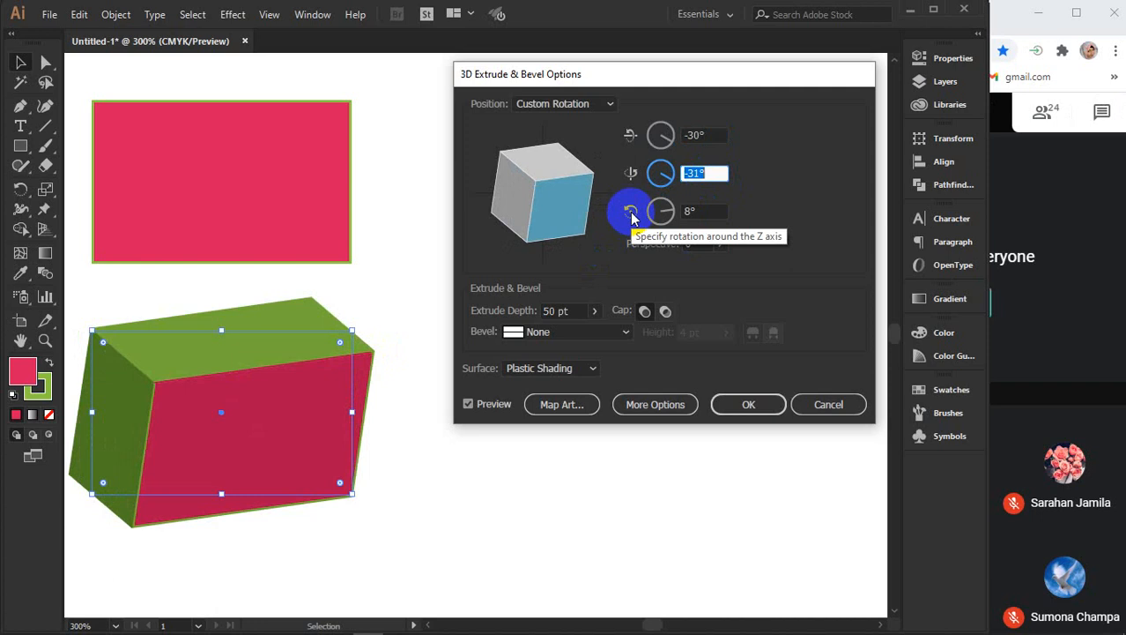
Vary the extrusion's rotation around the Z axis, trying angles up to 49° and settling on -6°
click(699, 212)
scroll(700, 211, up, 11)
scroll(694, 212, up, 20)
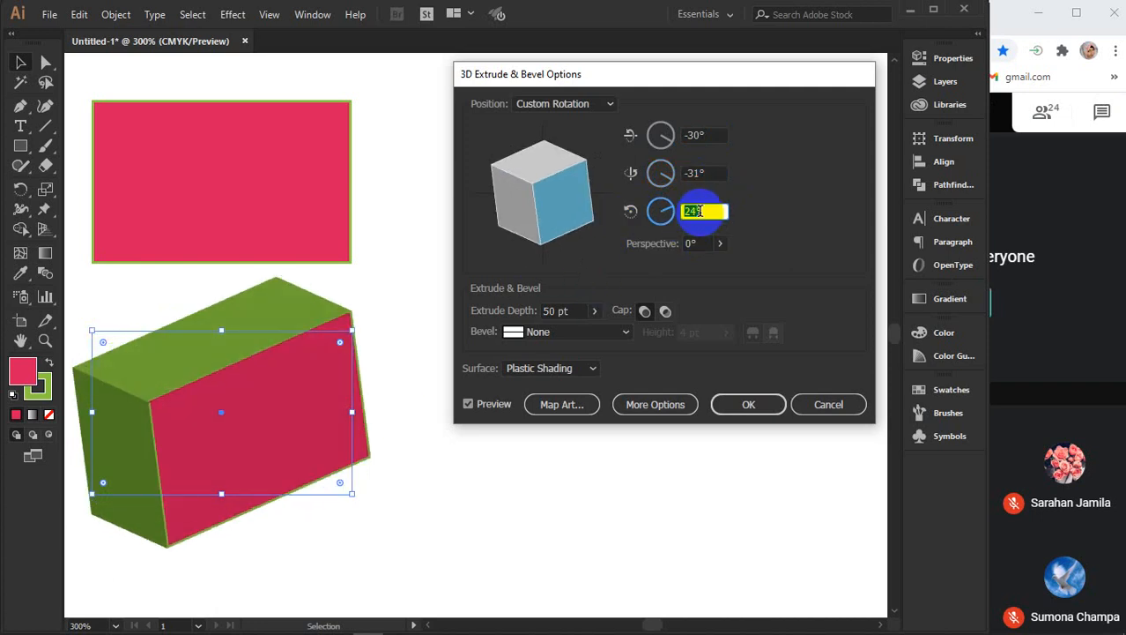
scroll(692, 212, down, 2)
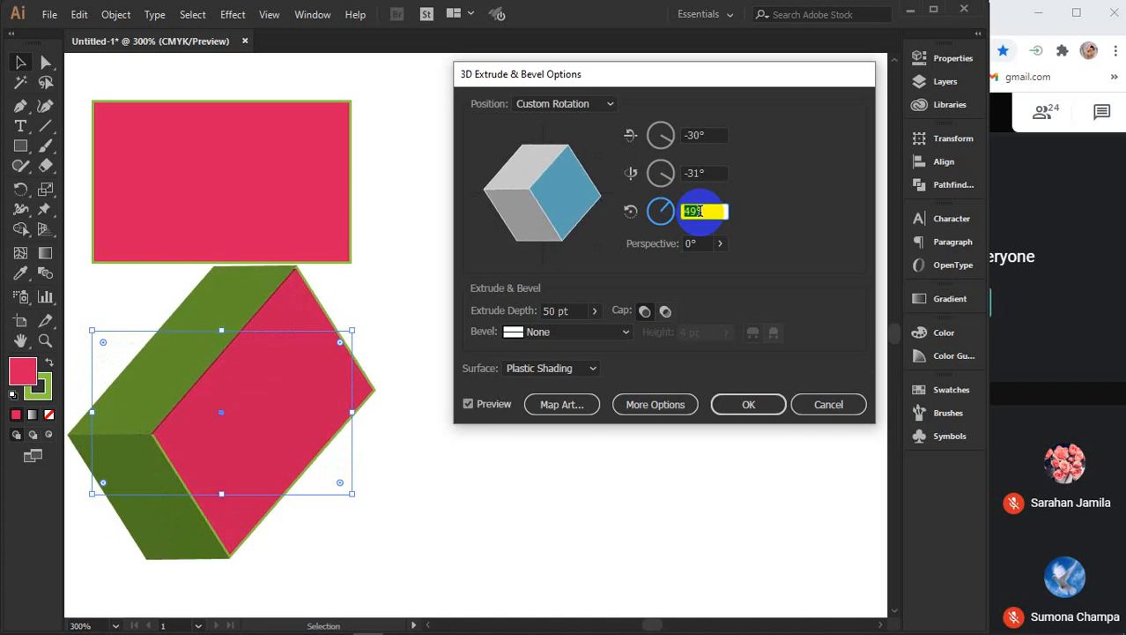
scroll(693, 210, down, 20)
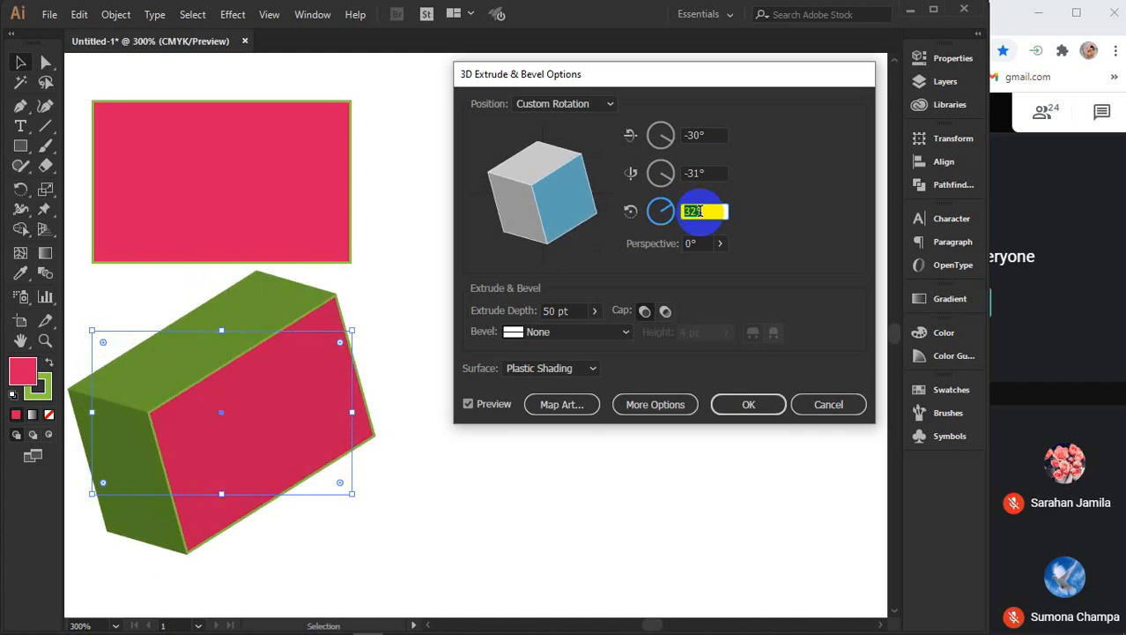
scroll(693, 211, down, 15)
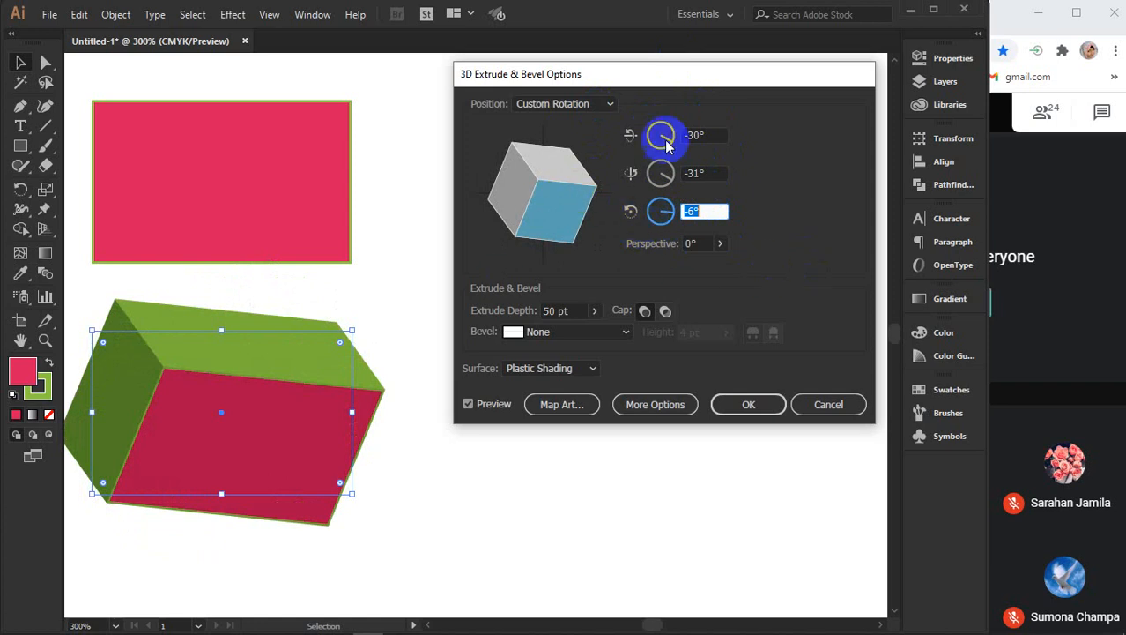
Rotate the preview cube freely to a nearly frontal view, then refine its X rotation to -10° and Y rotation to -15°
drag(565, 193, 518, 161)
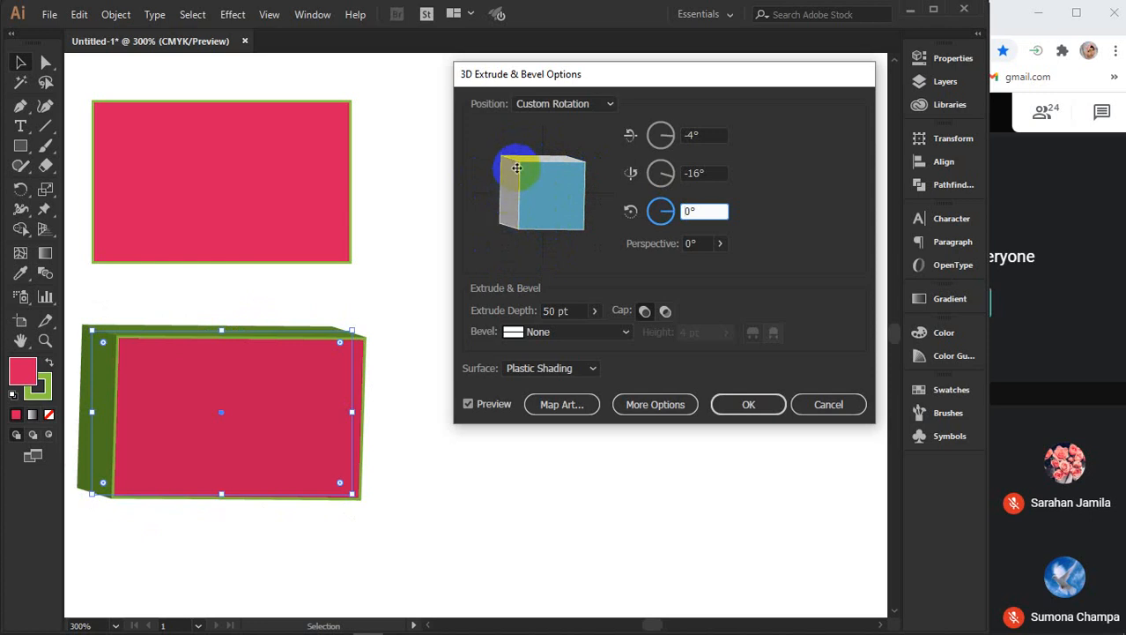
click(707, 174)
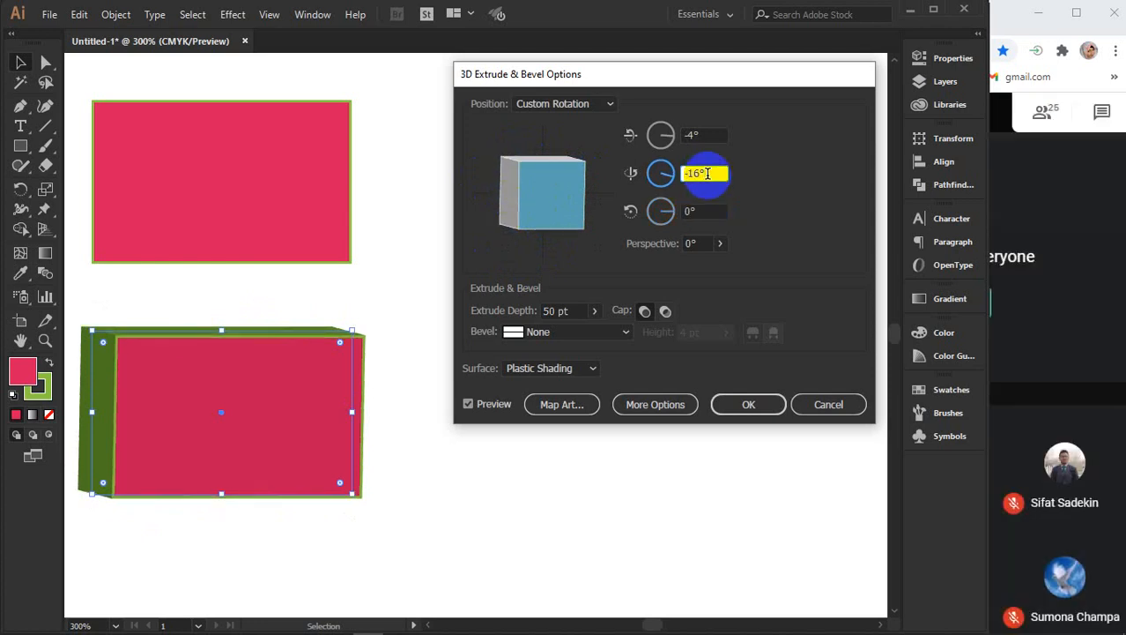
click(701, 135)
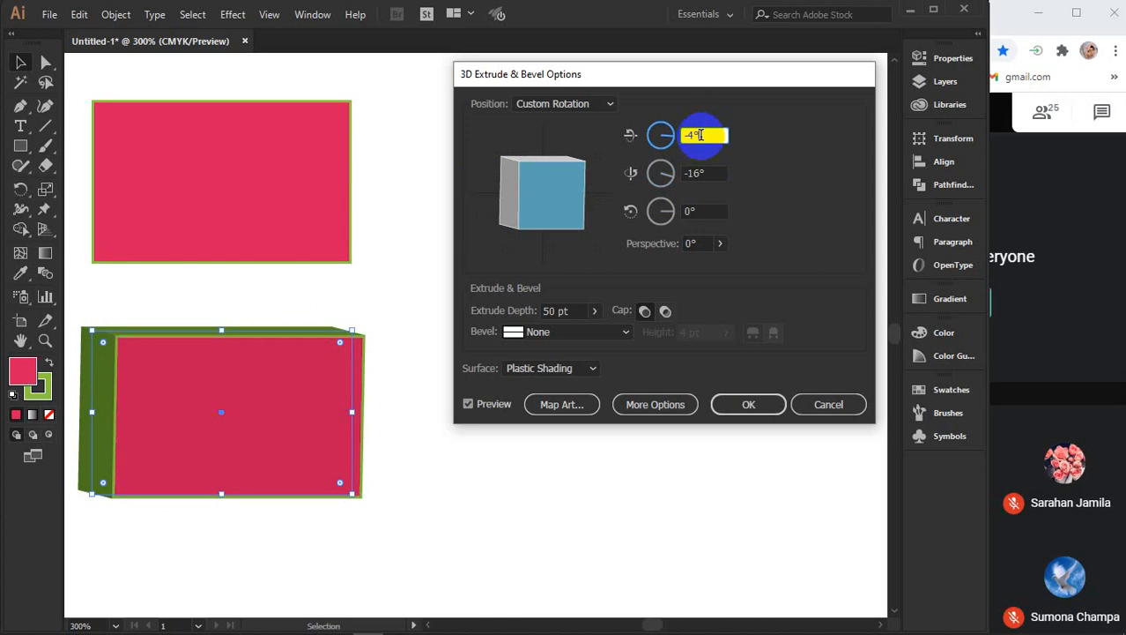
key(Down)
key(Down)
key(Down)
key(Down)
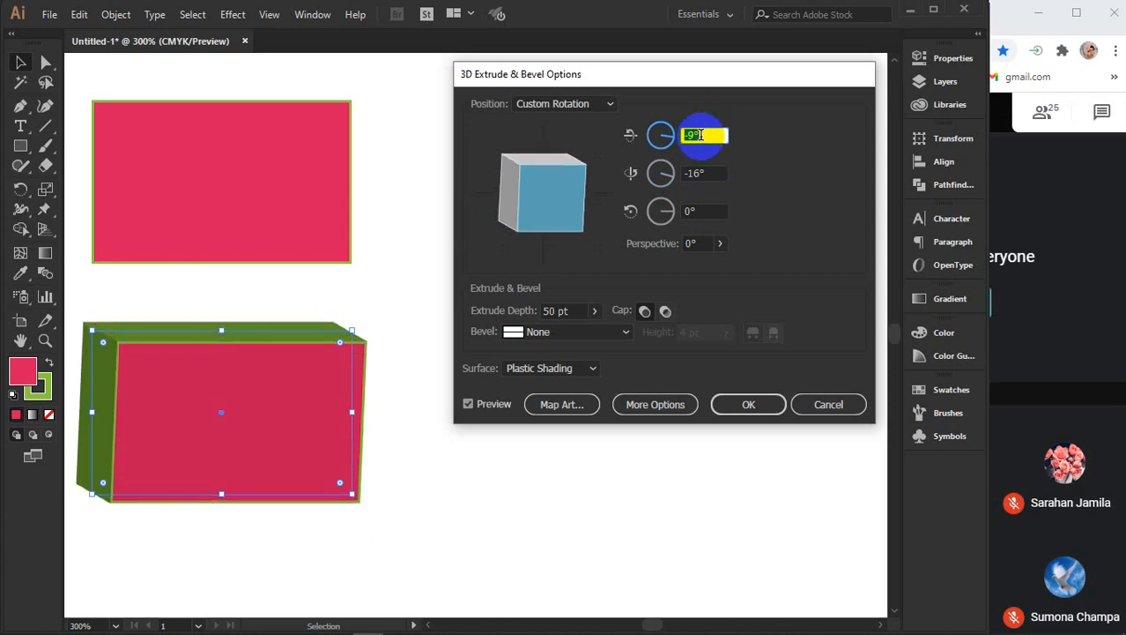
key(Down)
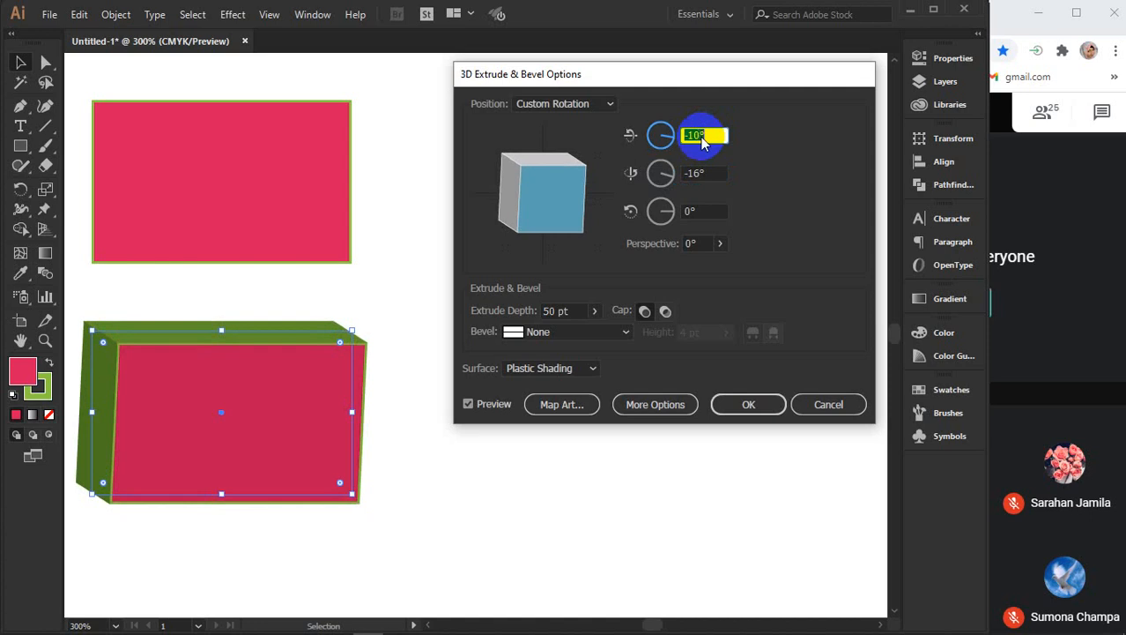
click(708, 173)
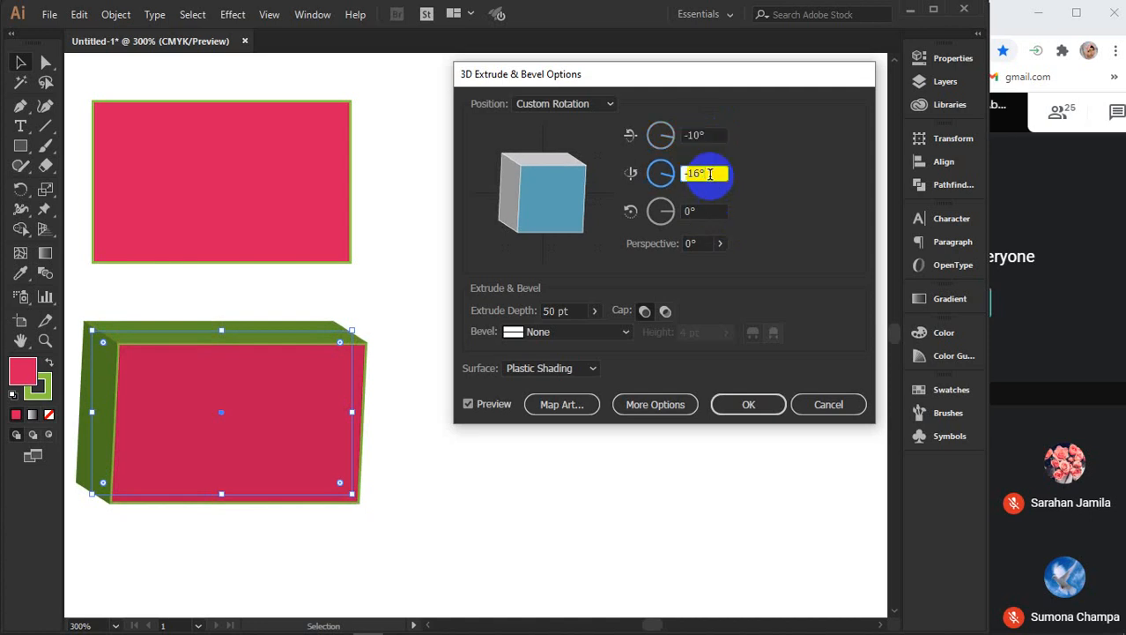
key(Up)
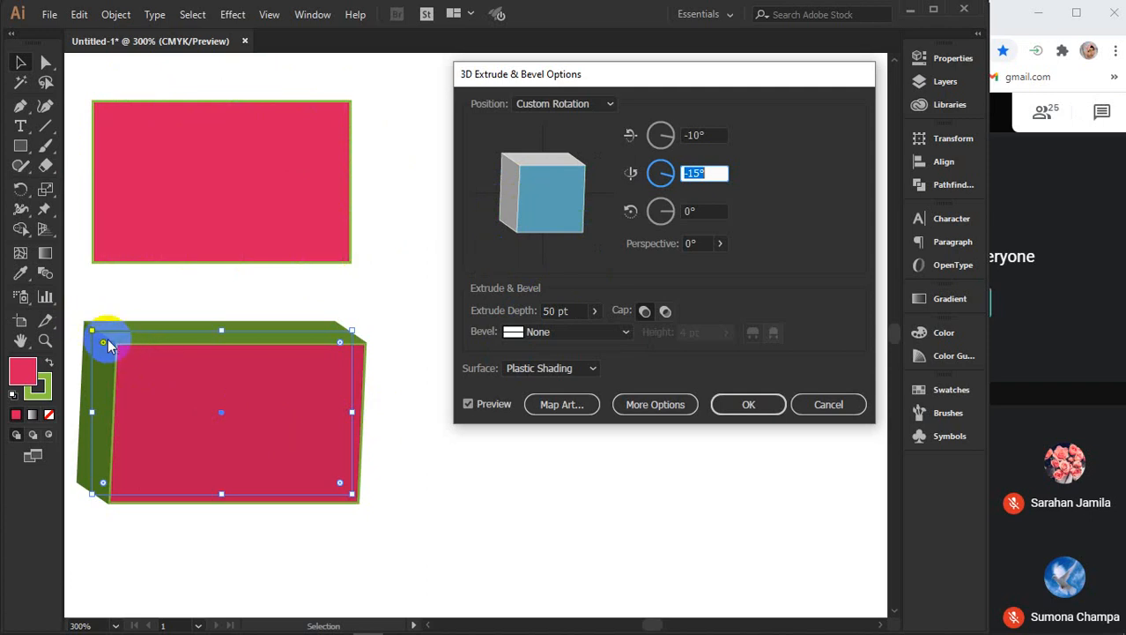
Reduce the extrude depth to 0 pt, then raise it gradually to 60 pt
click(594, 310)
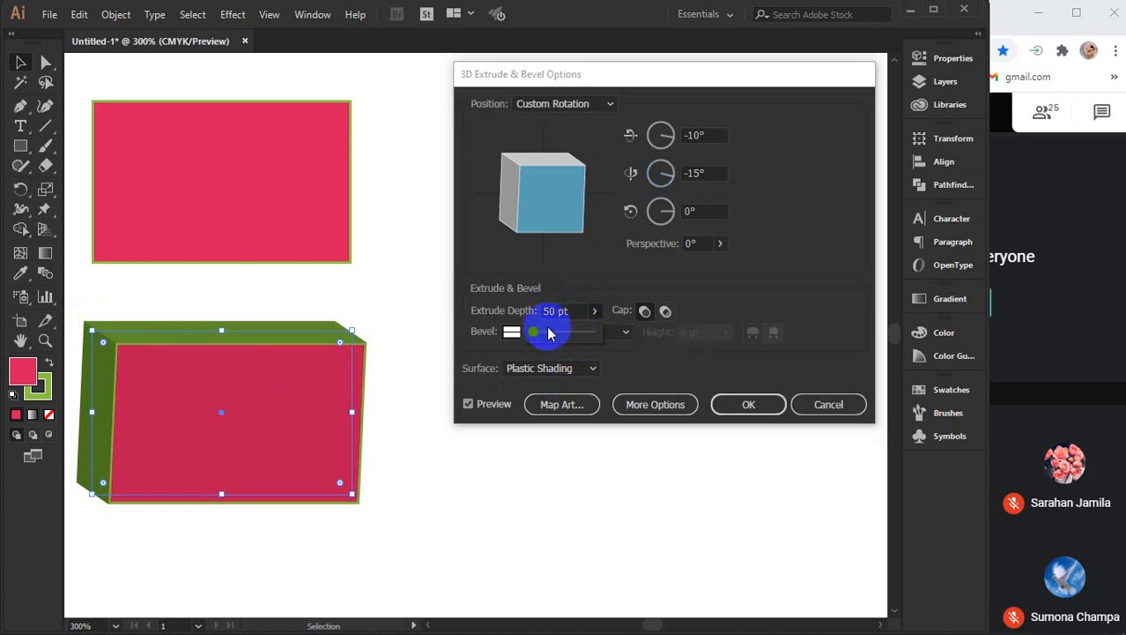
mouse_move(537, 340)
mouse_down()
mouse_move(553, 334)
mouse_move(525, 340)
mouse_up()
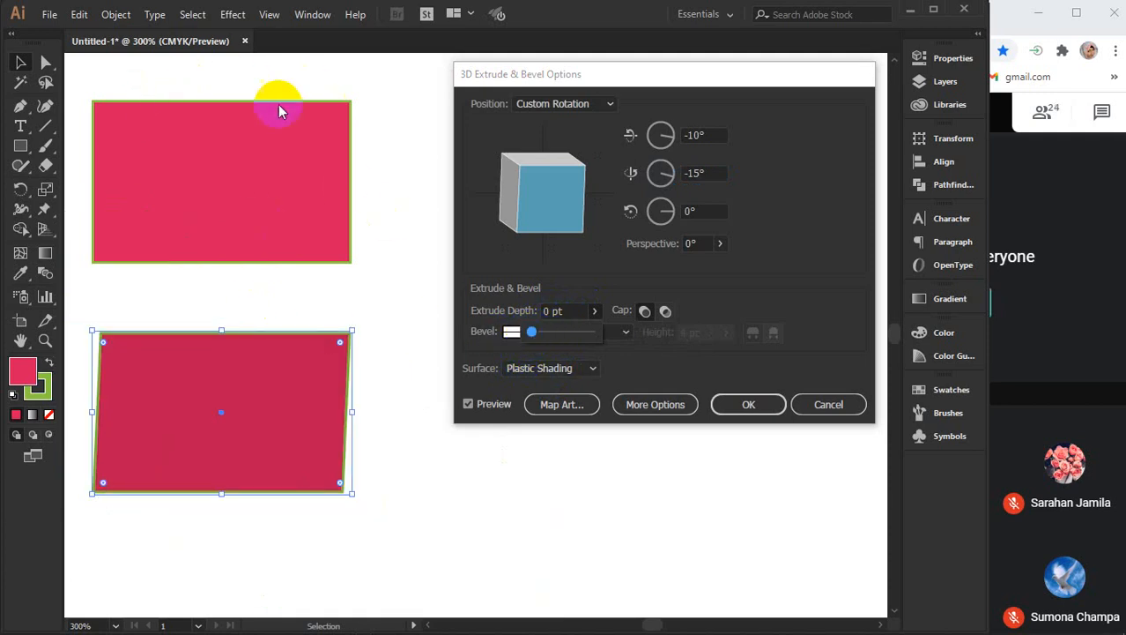
click(569, 310)
key(Up)
key(Up)
key(Up)
key(Up)
key(Up)
key(Up)
key(Up)
key(Up)
key(Up)
key(Up)
key(Up)
key(Up)
key(Up)
key(Up)
key(Up)
key(Up)
key(Up)
key(Up)
key(Up)
key(Up)
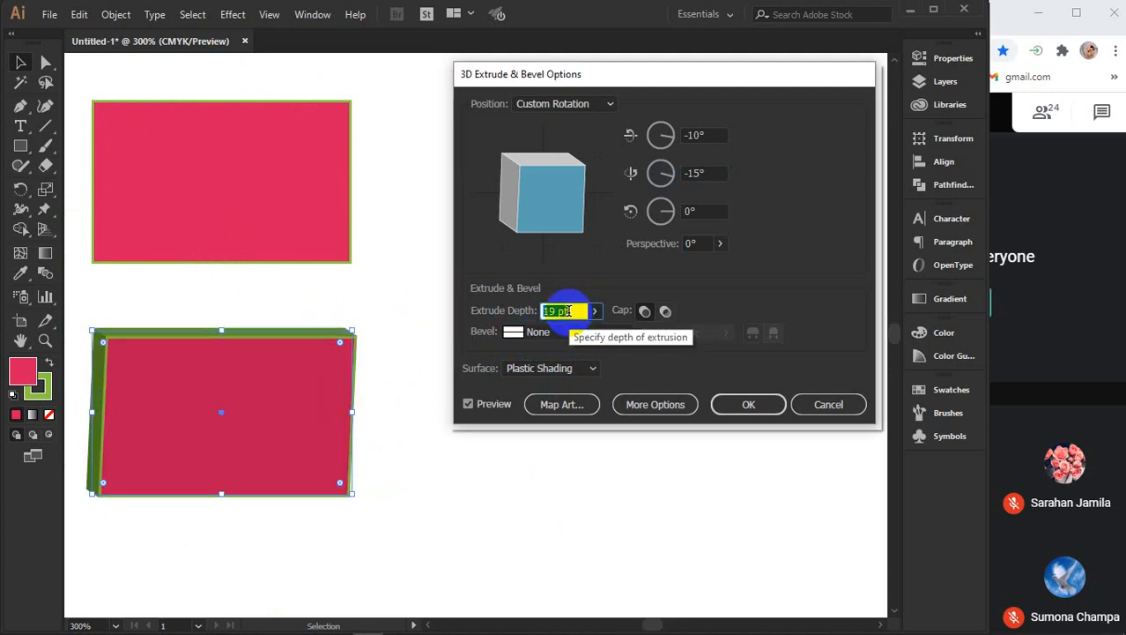
key(Up)
key(Up)
key(Up)
key(Up)
key(Up)
key(Up)
key(Up)
key(Up)
key(Up)
key(Up)
key(Up)
key(Up)
key(Up)
key(Up)
key(Up)
key(Up)
key(Up)
key(Up)
key(Up)
key(Up)
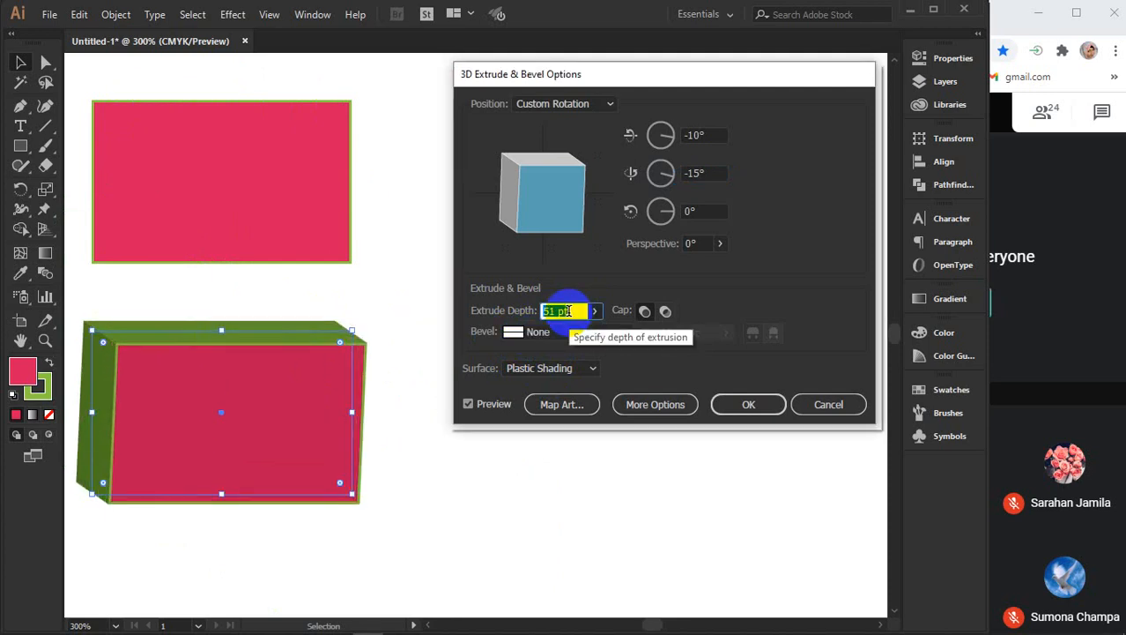
key(Down)
key(Down)
key(Down)
key(Down)
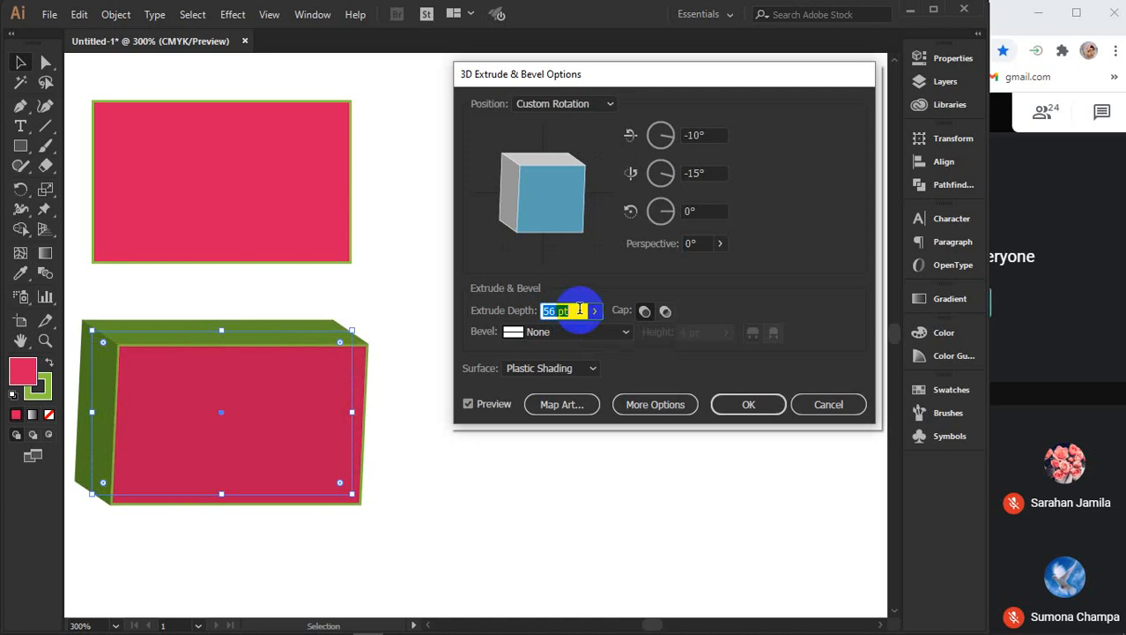
key(Up)
key(Up)
key(Up)
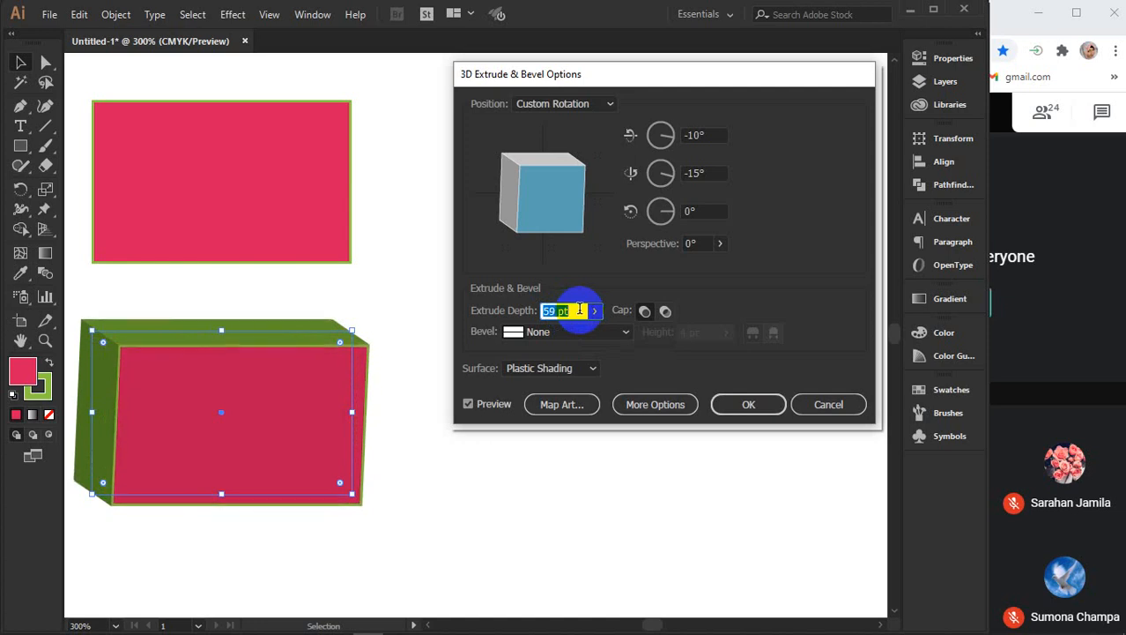
key(Up)
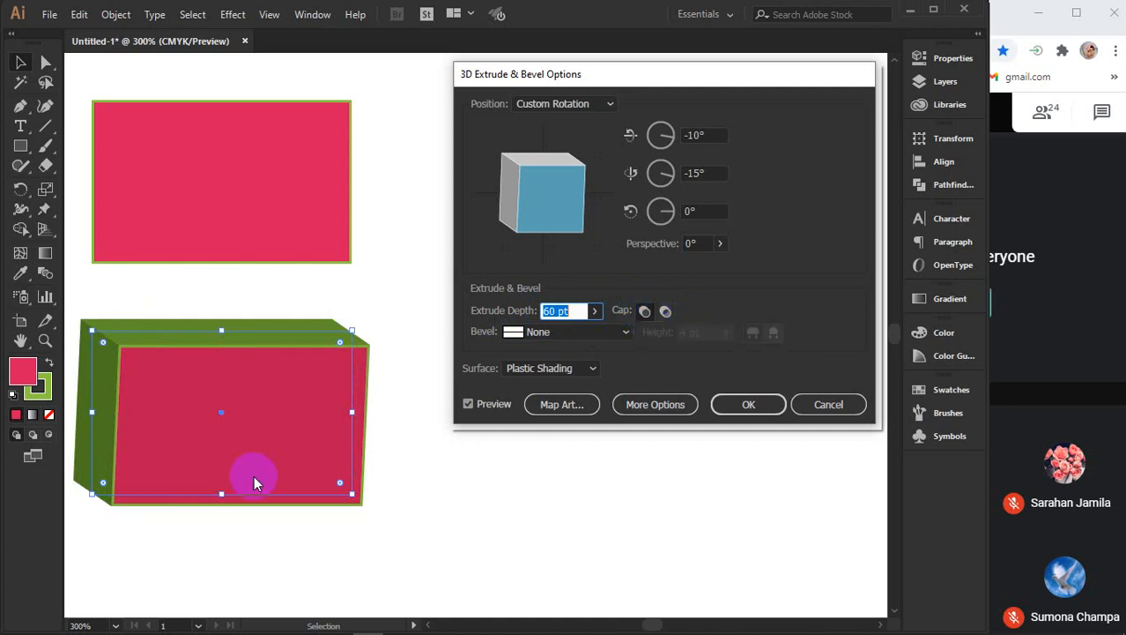
Try the hollow cap on the extruded rectangle and restore the solid cap
click(666, 312)
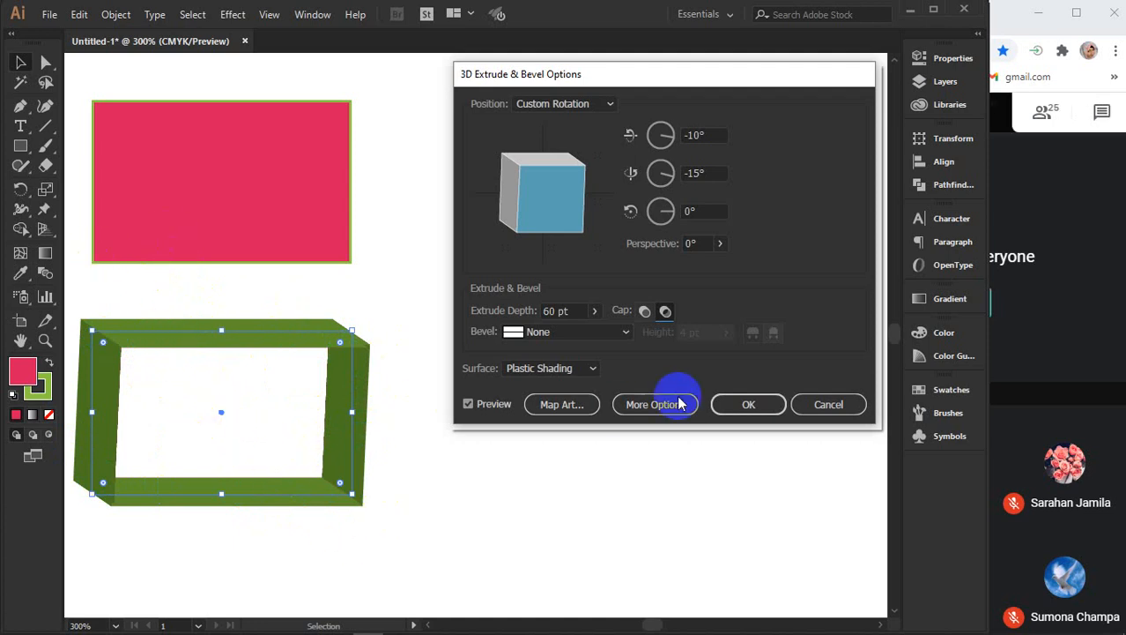
click(644, 311)
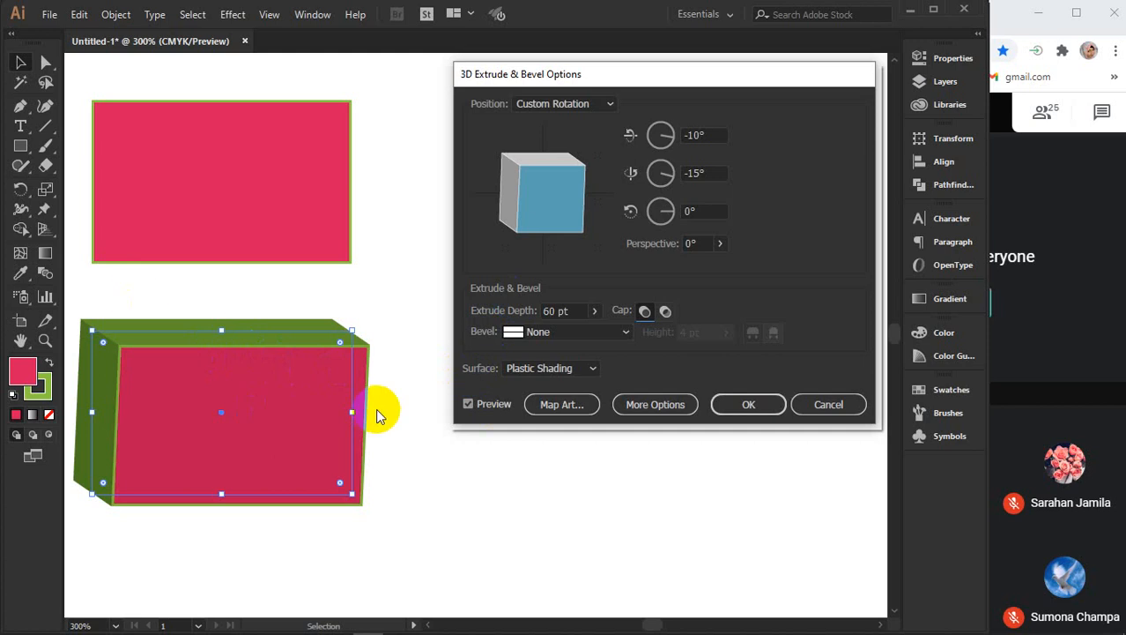
Rotate the preview cube freely to show its opposite side, then set the Z rotation to 0°
drag(513, 193, 571, 206)
click(700, 210)
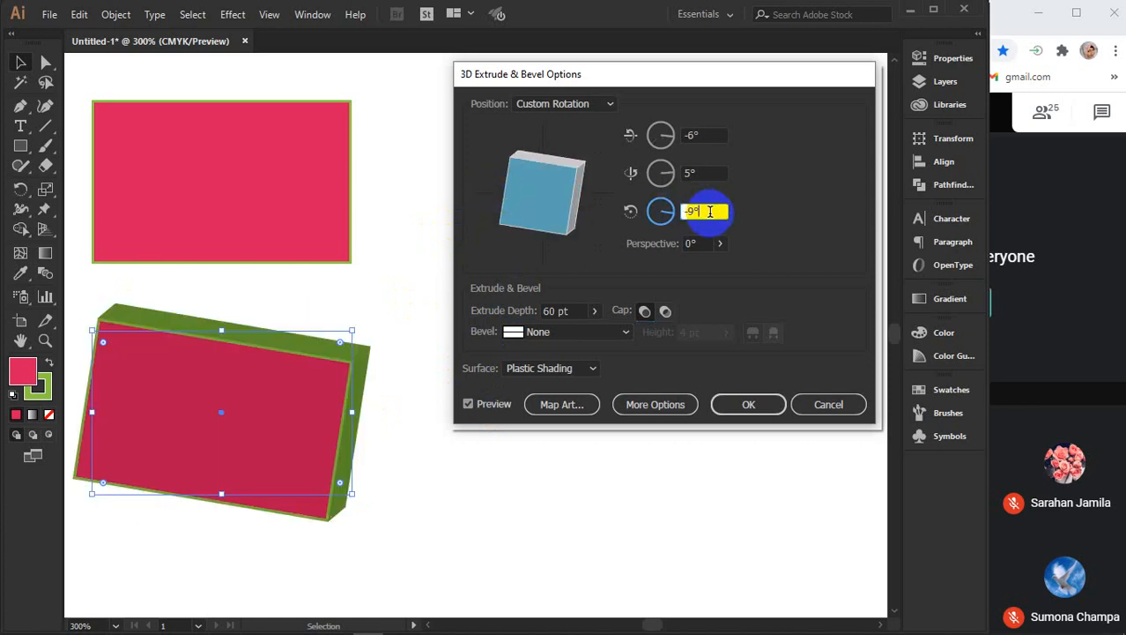
key(Up)
key(Up)
key(Up)
key(Up)
key(Up)
key(Up)
key(Up)
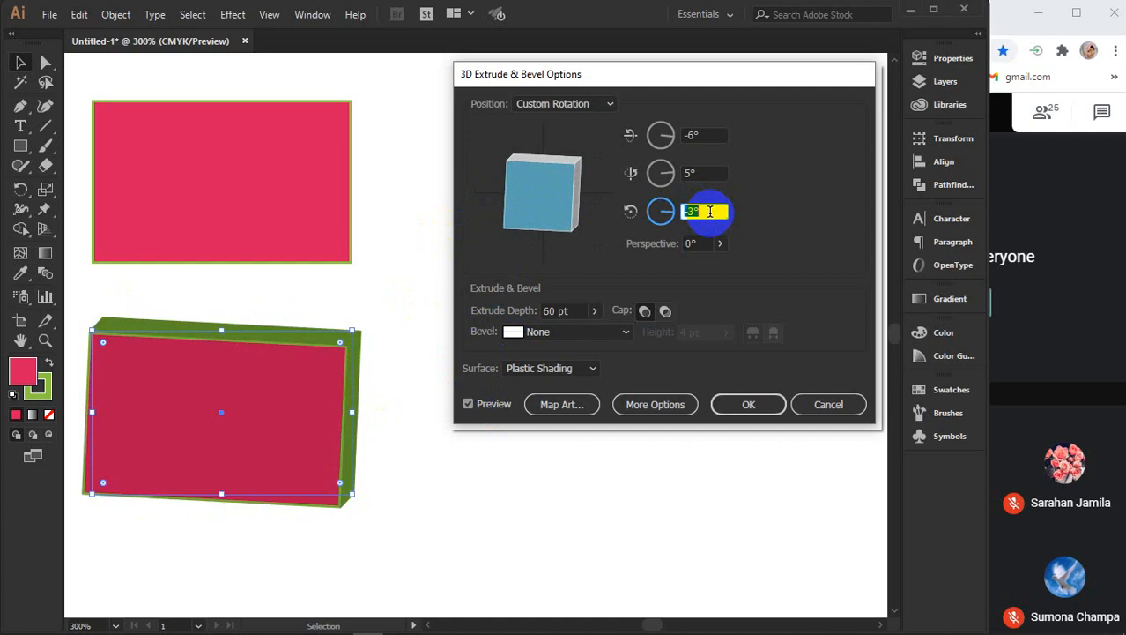
key(Up)
key(Up)
key(Up)
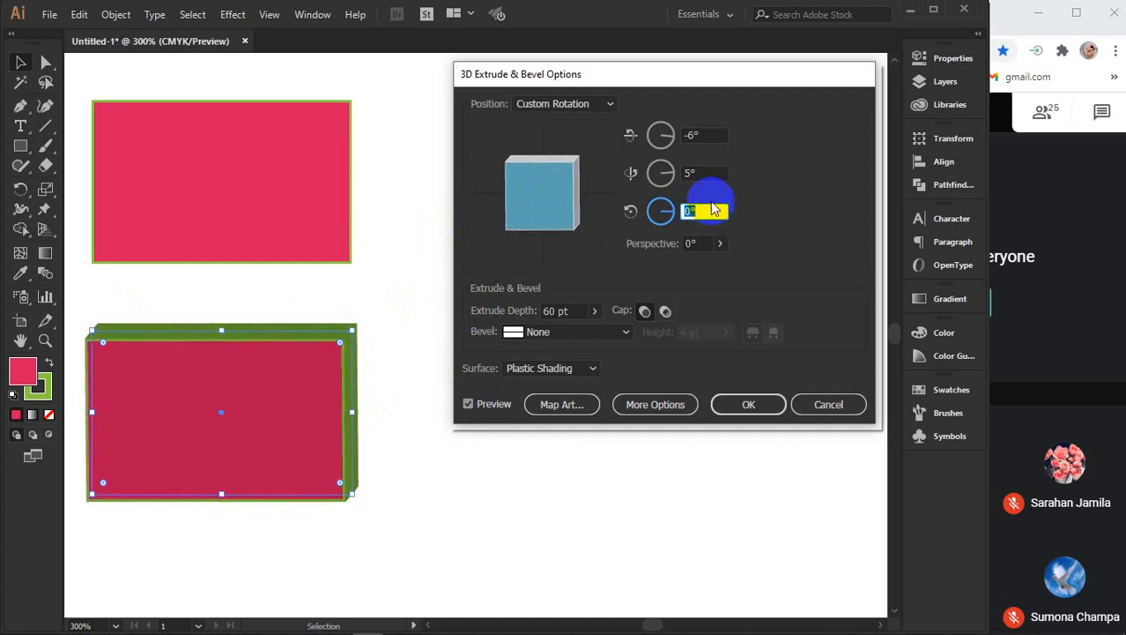
Set the extrusion's Y rotation to -15° and its X rotation to -10°
click(699, 172)
key(Down)
key(Down)
key(Down)
key(Down)
key(Down)
key(Down)
key(Down)
key(Down)
key(Down)
key(Down)
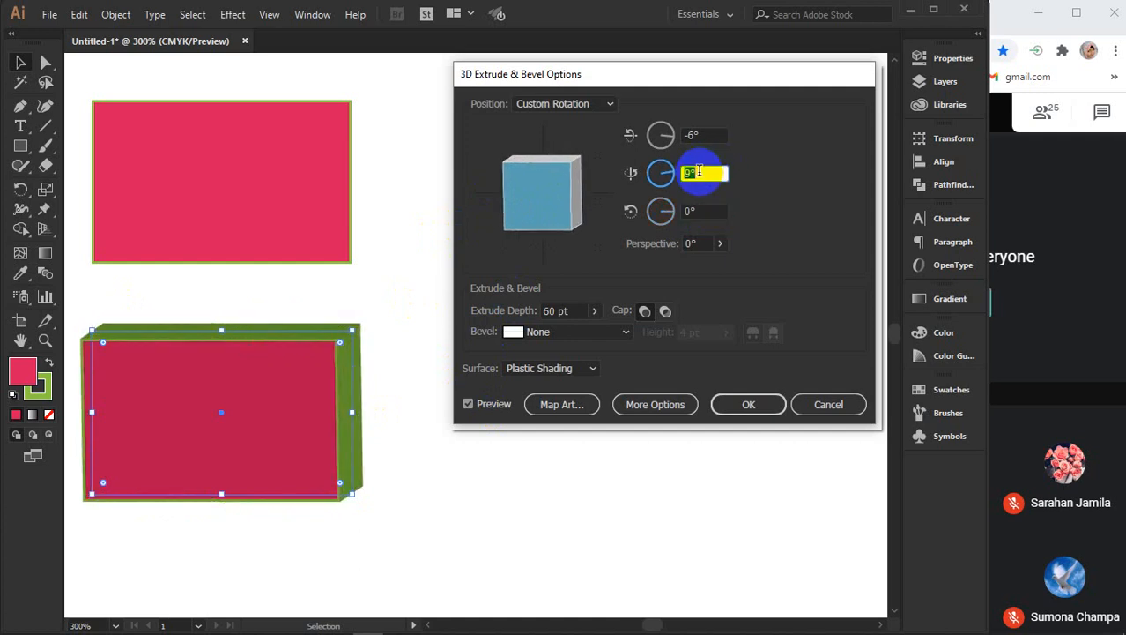
key(Down)
key(Down)
key(Down)
key(Down)
key(Down)
key(Down)
key(Down)
key(Down)
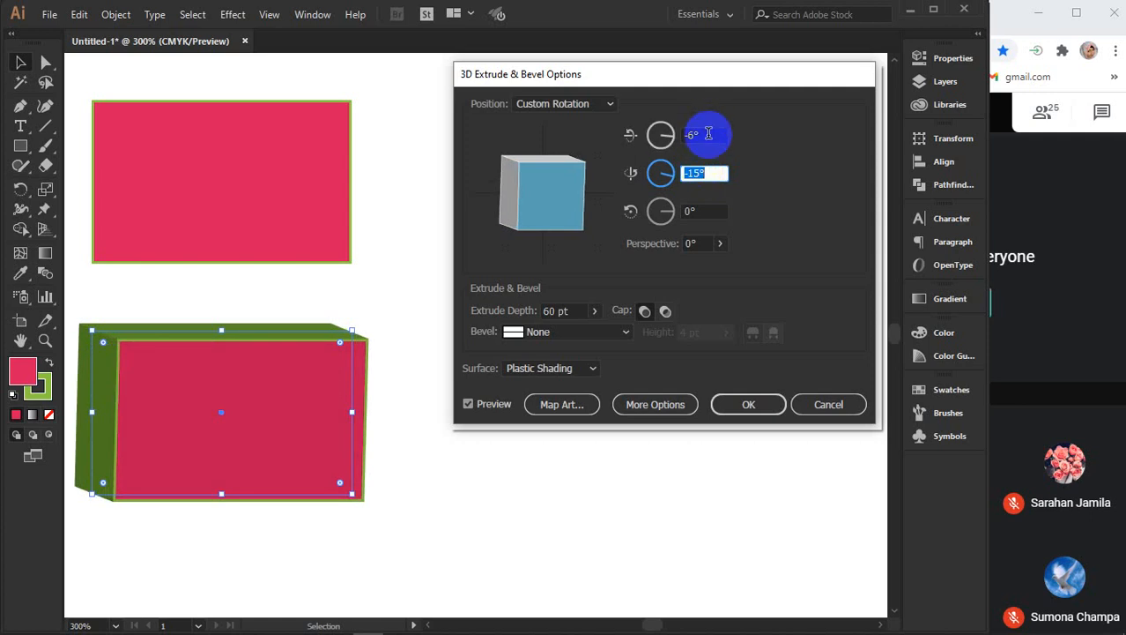
click(706, 136)
key(Down)
key(Down)
key(Down)
key(Down)
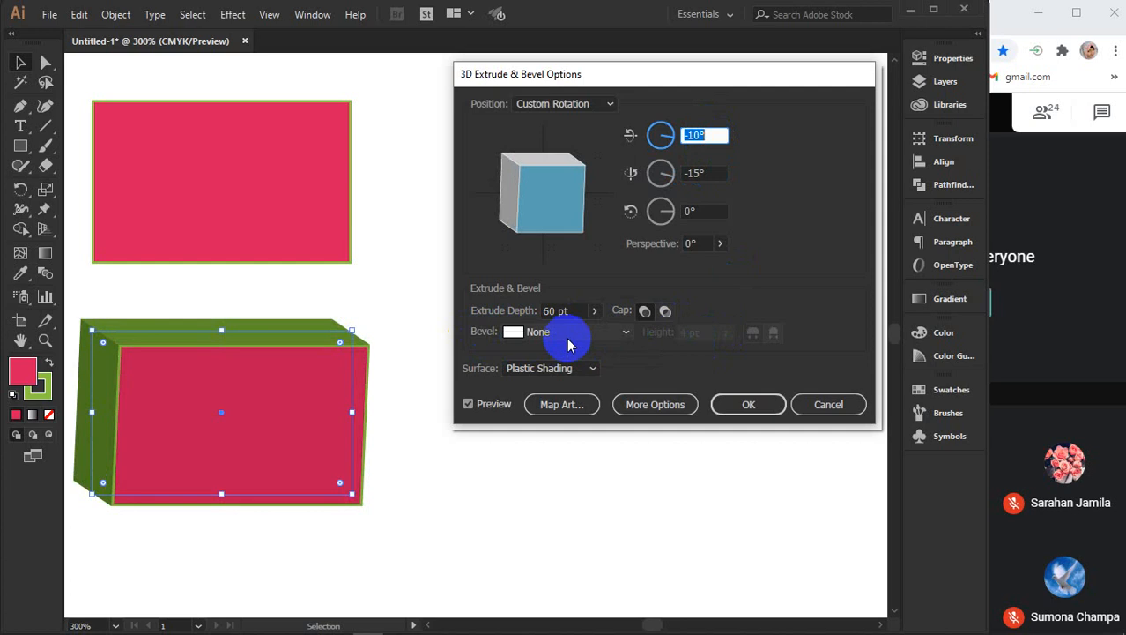
Discard the 3D Extrude & Bevel settings and zoom in on the lower rectangle to 600%
click(828, 403)
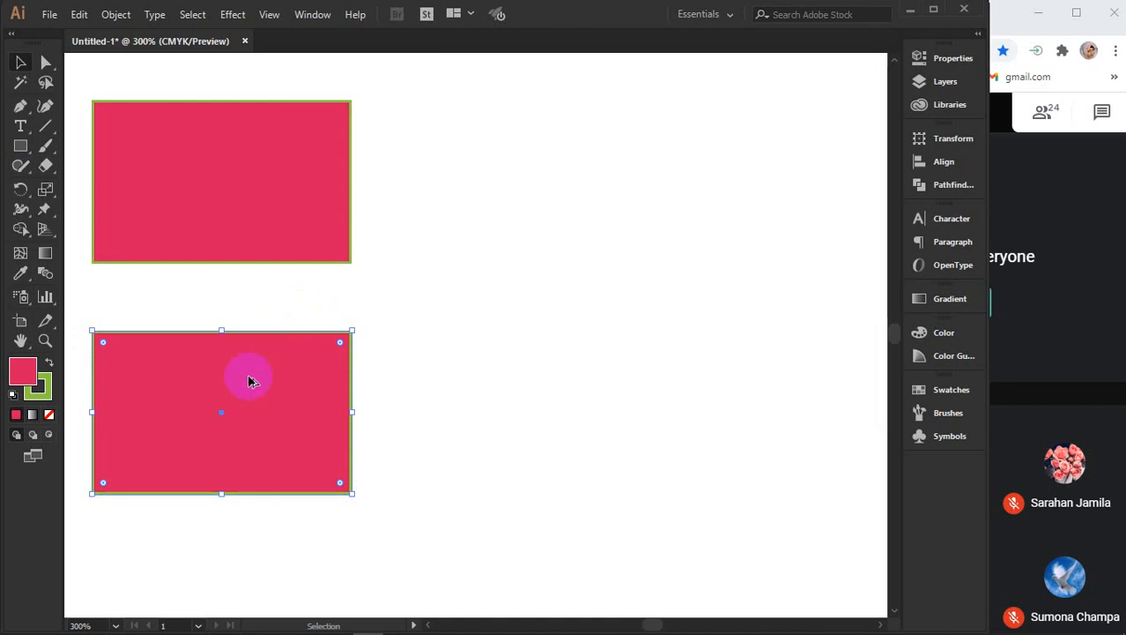
scroll(249, 377, up, 1)
drag(265, 367, 368, 375)
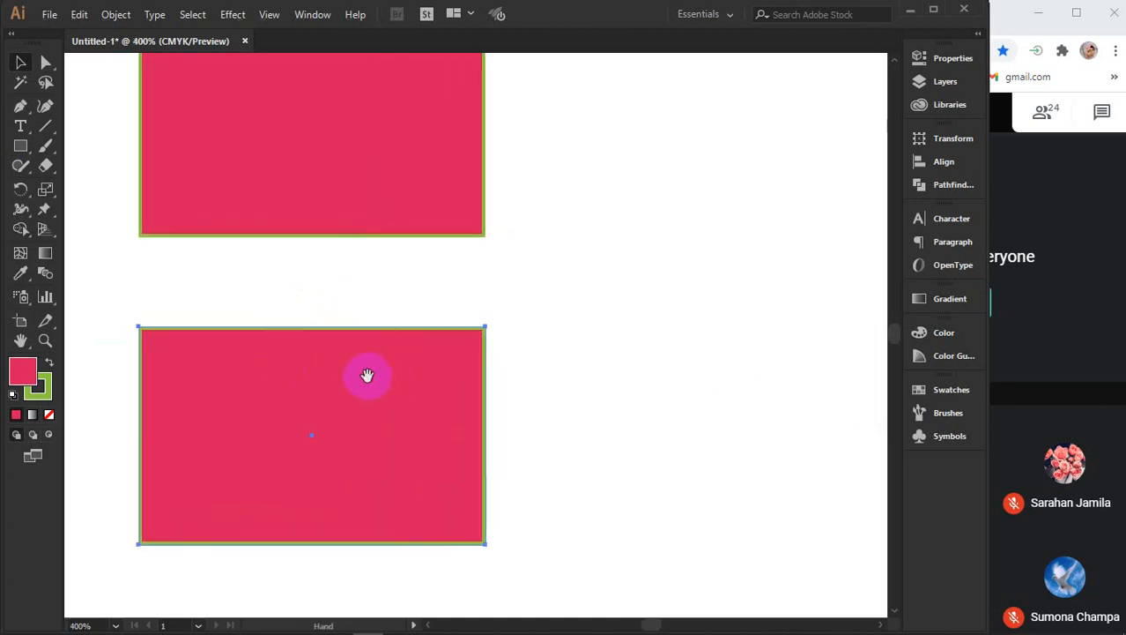
scroll(393, 465, up, 1)
scroll(387, 450, left, 1)
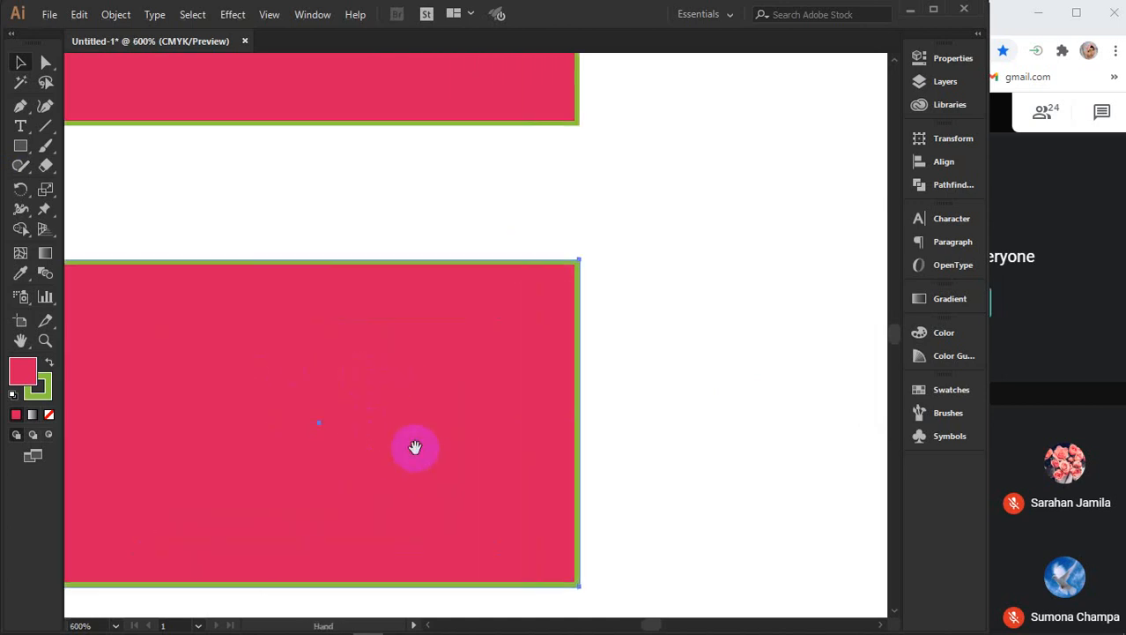
Start the 3D Extrude & Bevel effect on the lower rectangle with the live preview enabled, keeping the artwork in view
scroll(418, 453, down, 1)
drag(418, 453, 385, 451)
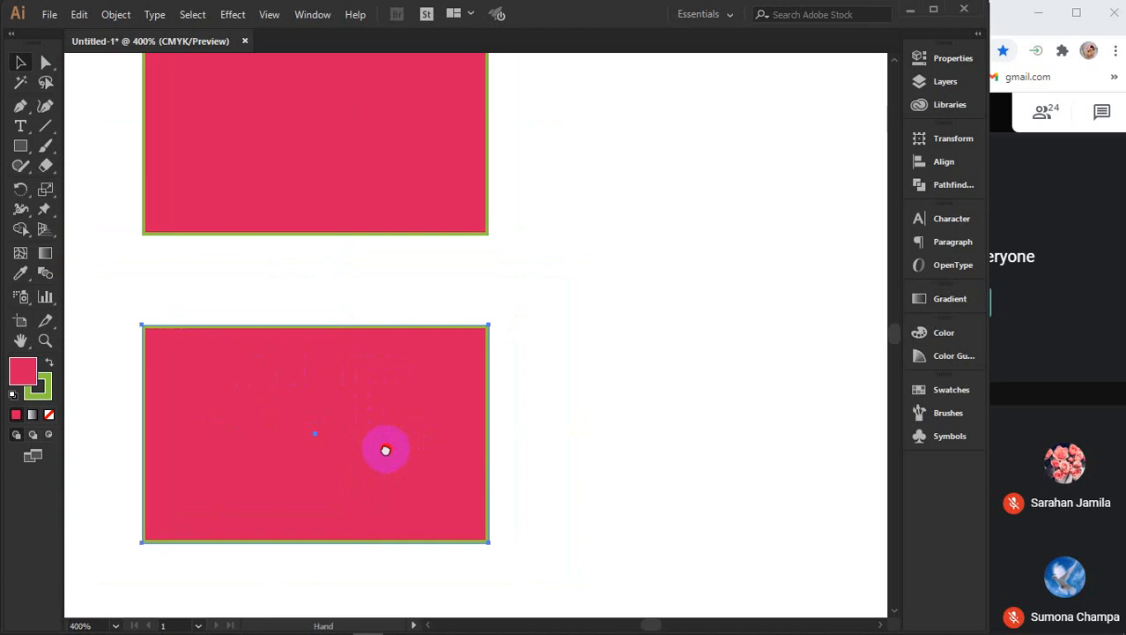
click(233, 14)
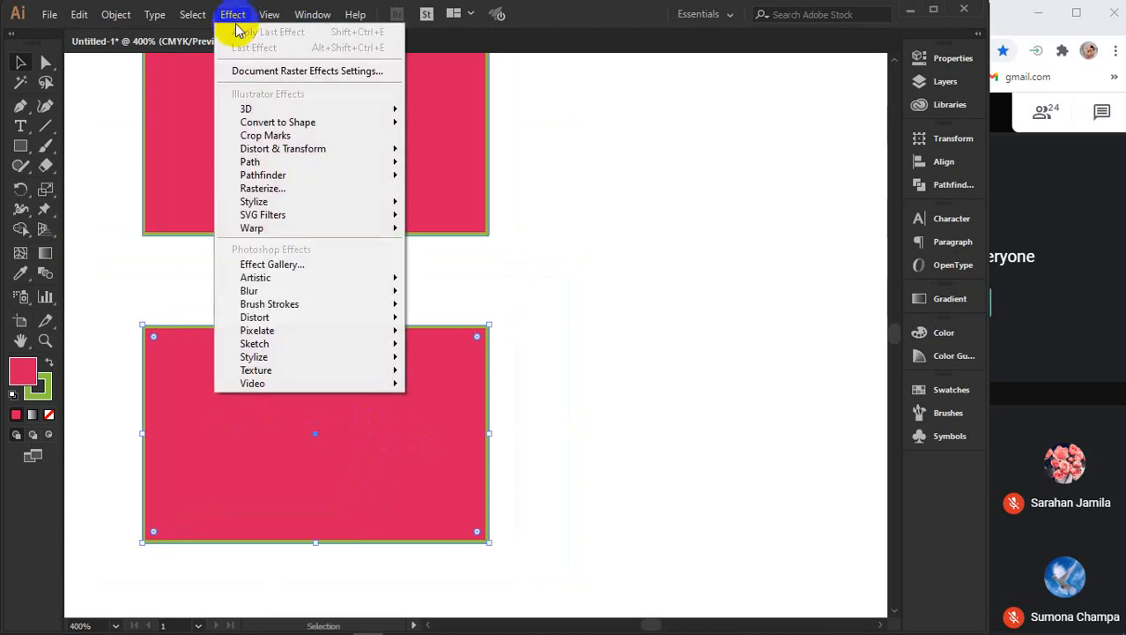
mouse_move(264, 109)
click(462, 112)
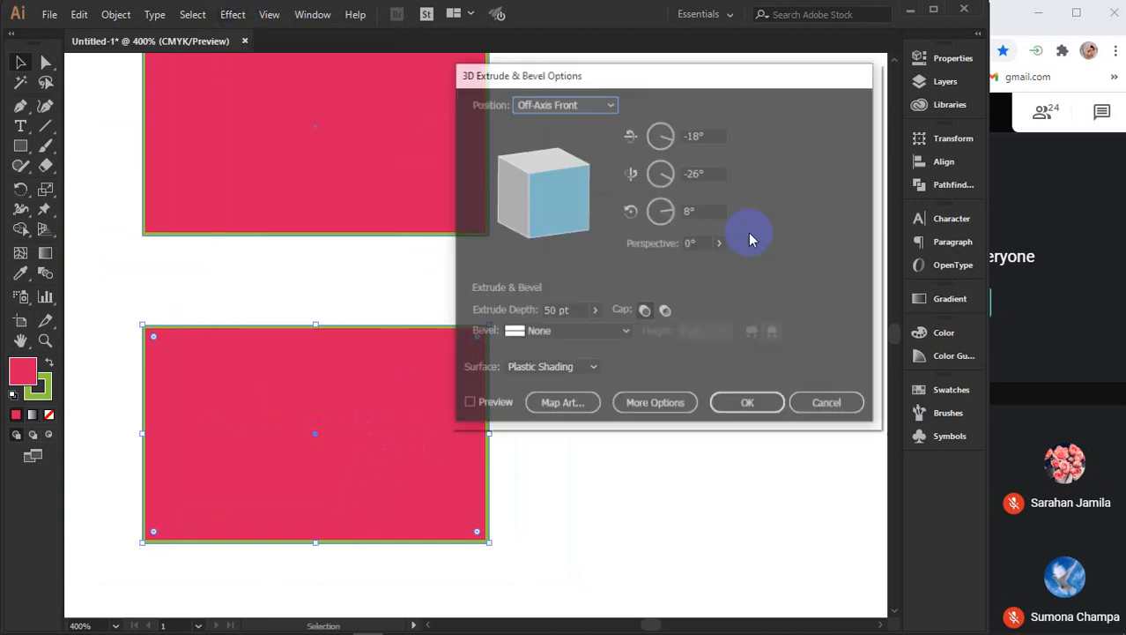
click(468, 403)
drag(615, 74, 702, 61)
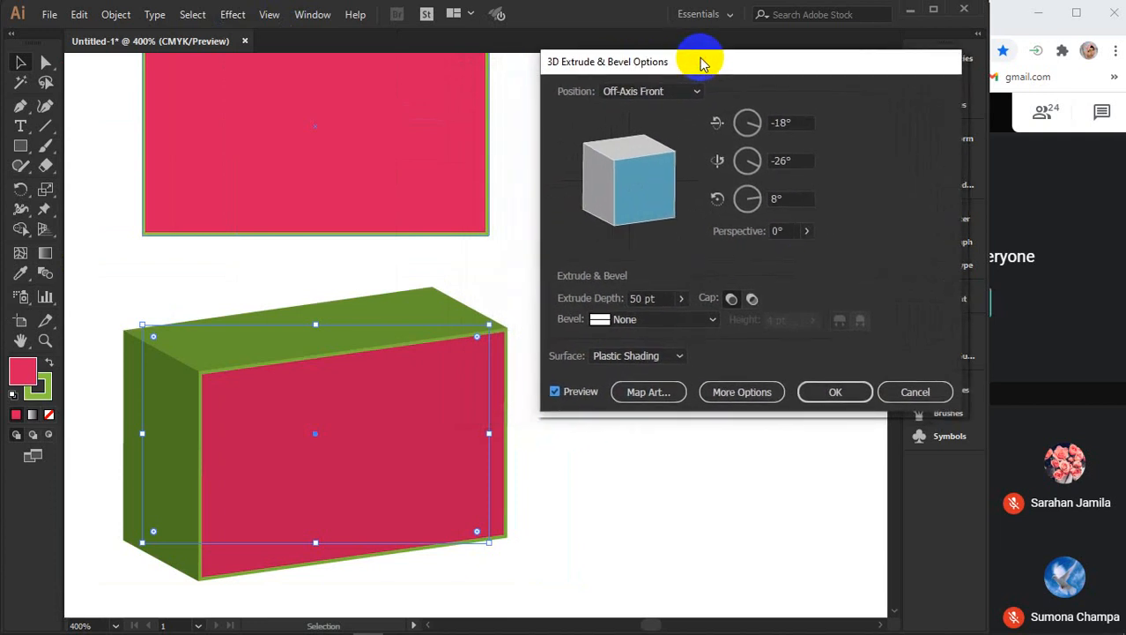
Apply the Classic bevel shape to the extruded rectangle
click(713, 322)
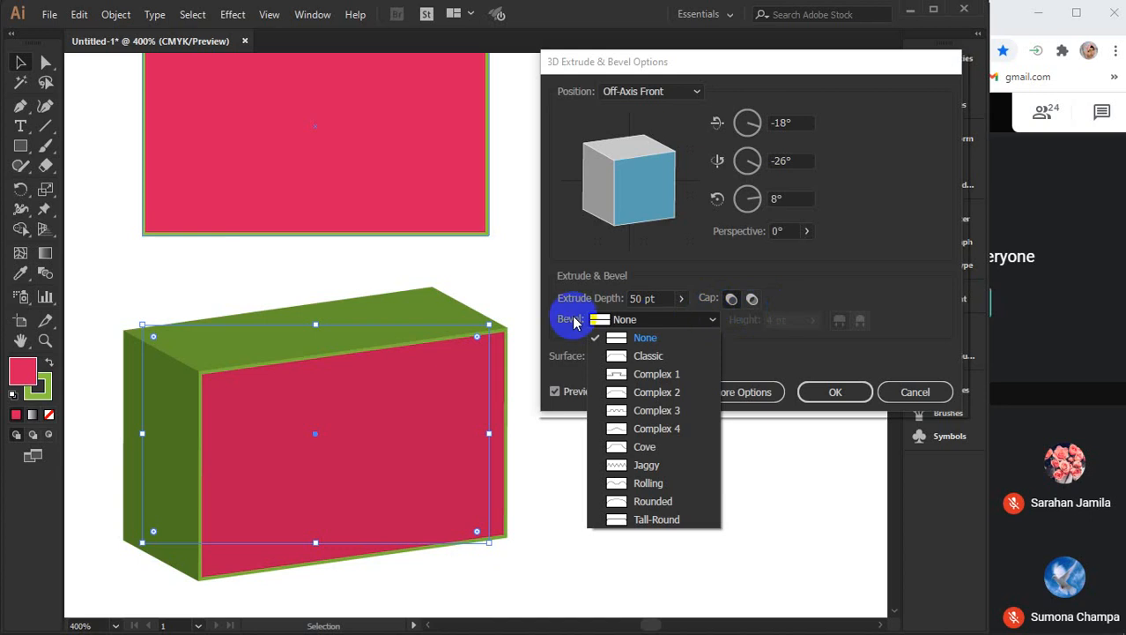
click(648, 321)
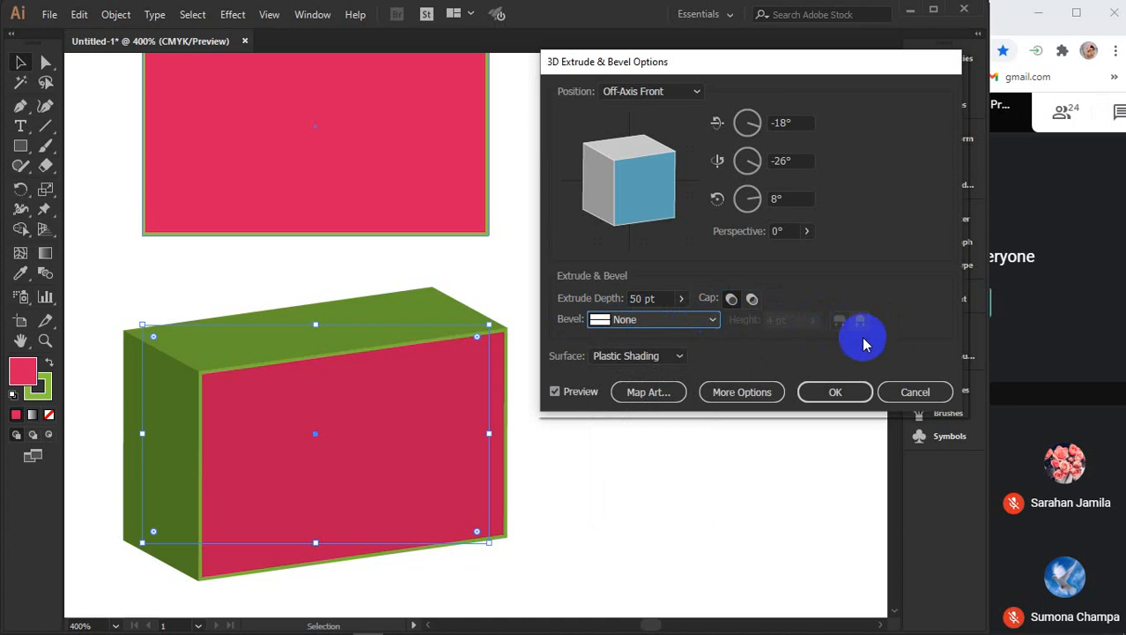
click(707, 319)
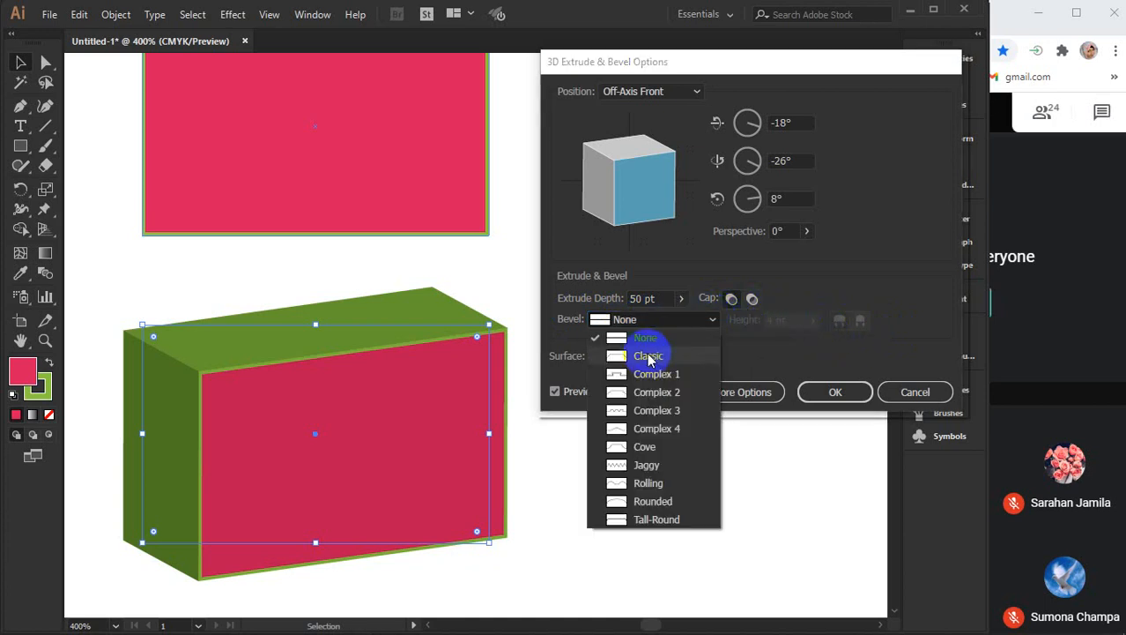
click(649, 357)
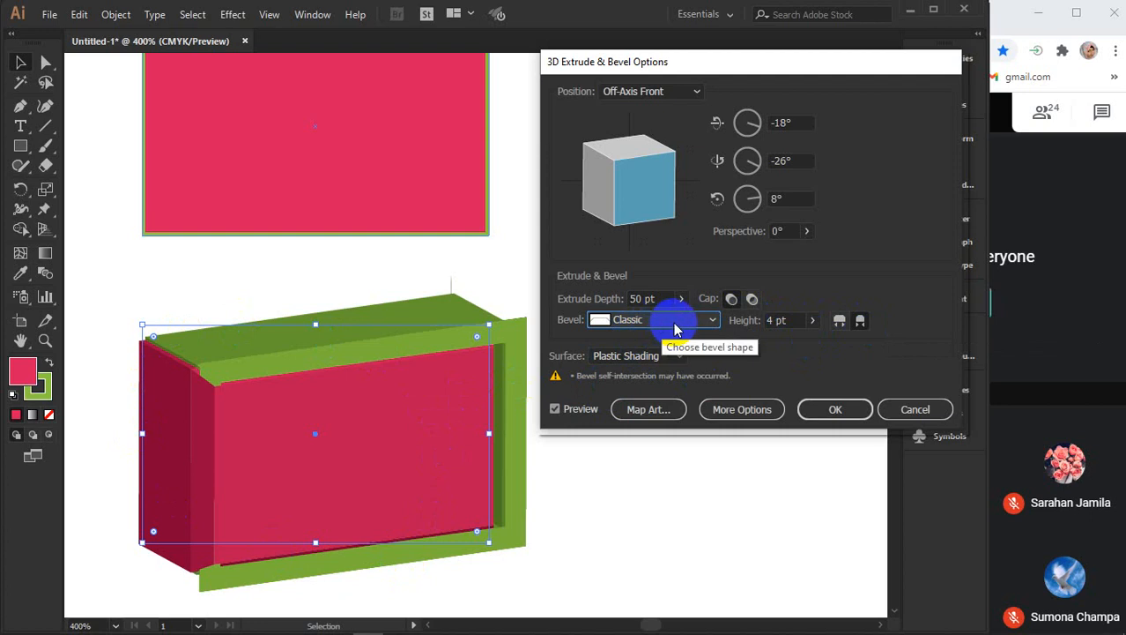
Vary the Classic bevel's height up to 13 pt and down to 1 pt, and settle on 5 pt
click(791, 322)
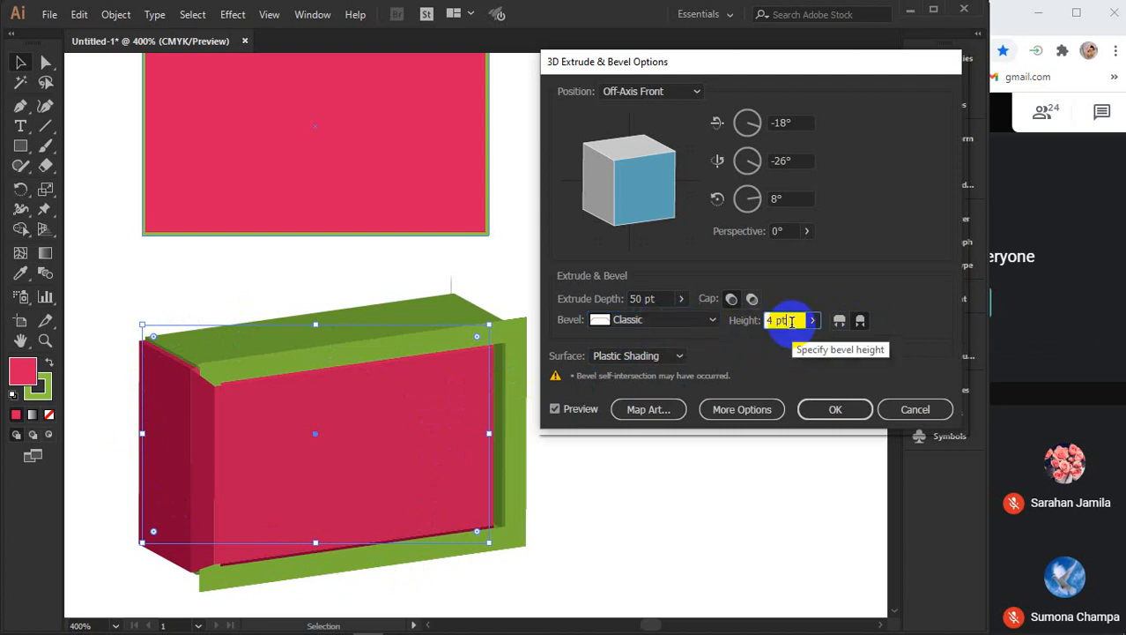
key(Up)
key(Up)
key(Up)
key(Up)
key(Up)
key(Up)
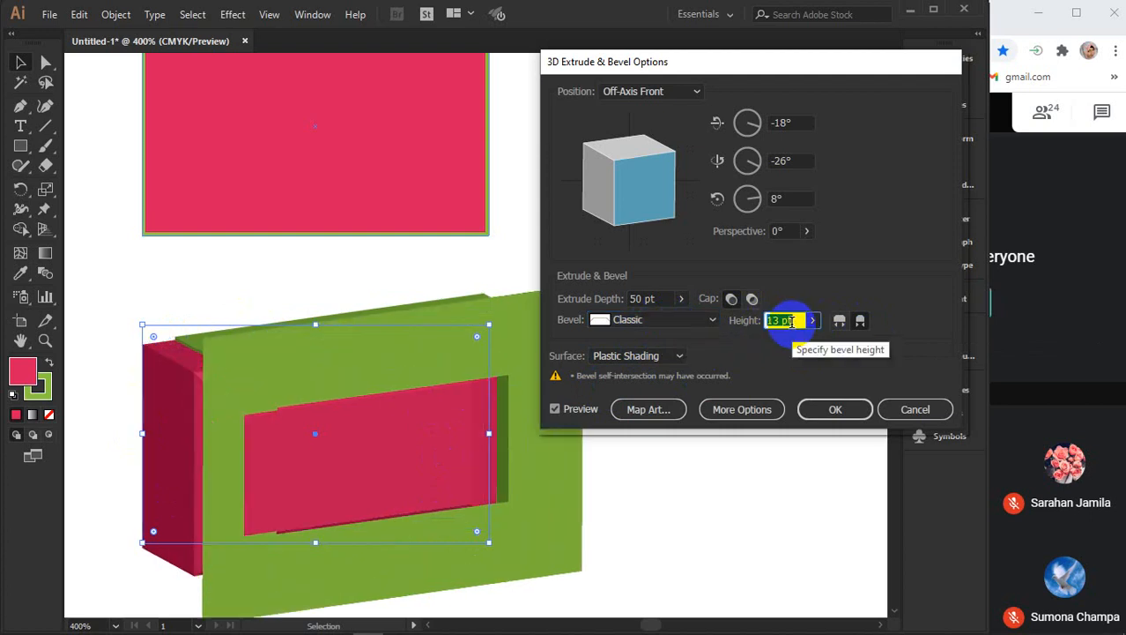
key(Down)
key(Down)
key(Down)
key(Down)
key(Down)
key(Down)
key(Down)
key(Down)
key(Down)
key(Down)
key(Down)
key(Down)
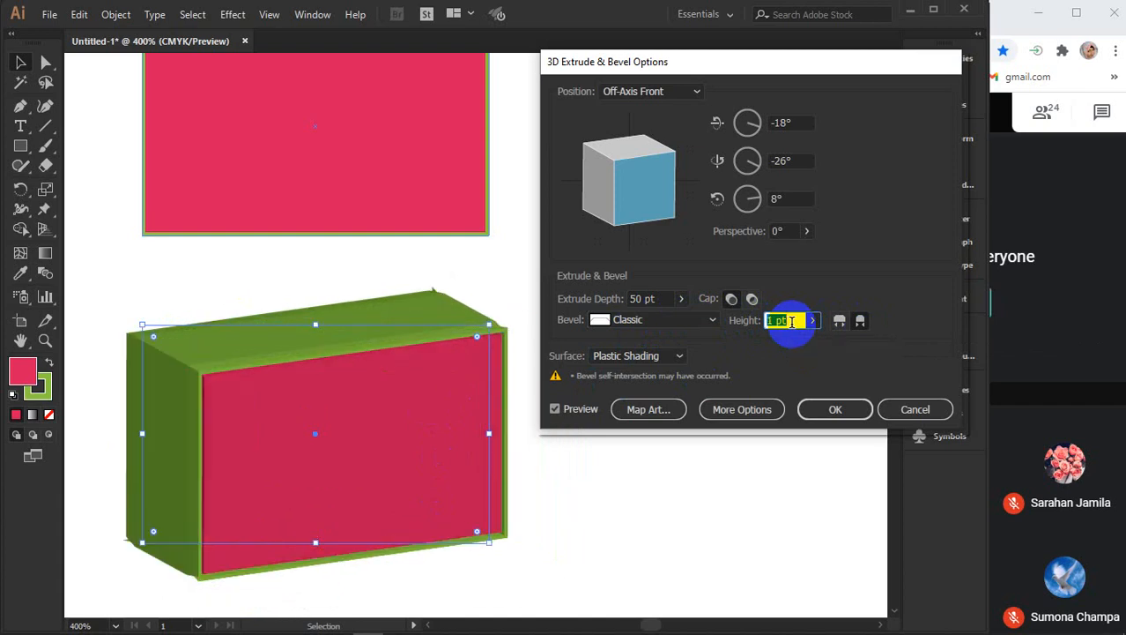
key(Up)
key(Up)
key(Up)
key(Up)
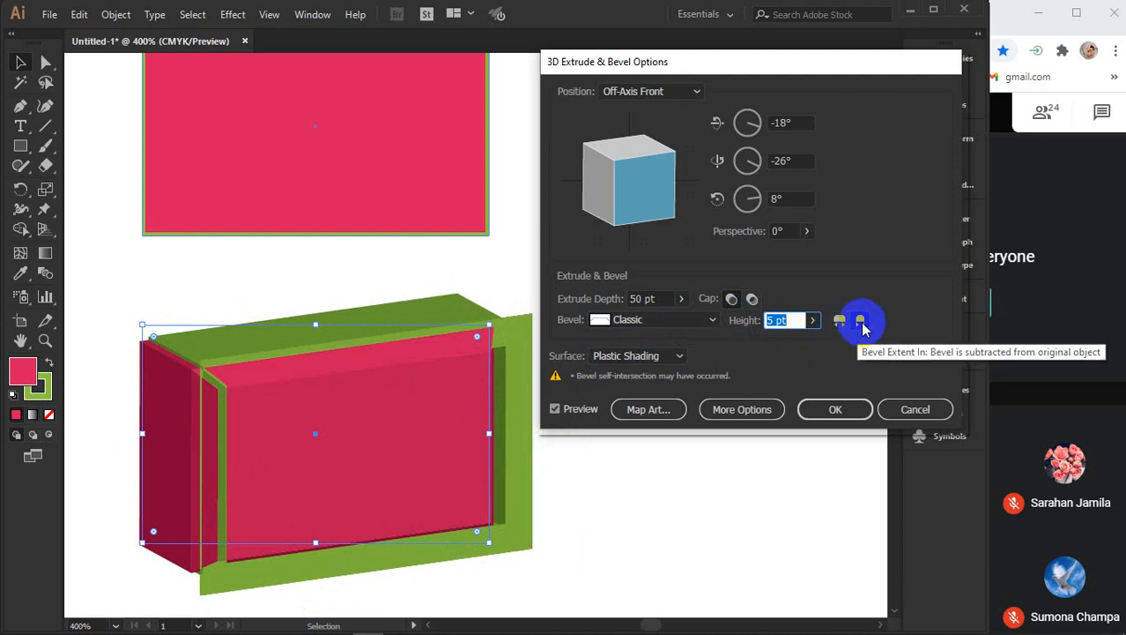
Compare Bevel Extent In with Bevel Extent Out on the extruded rectangle, keeping Bevel Extent Out
click(861, 322)
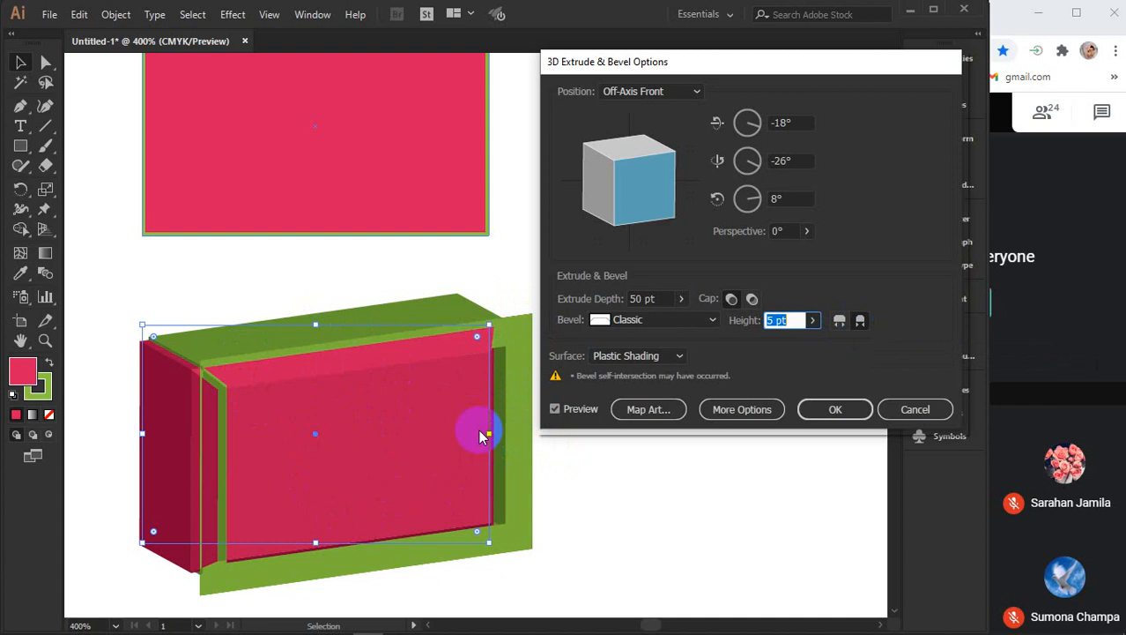
click(838, 323)
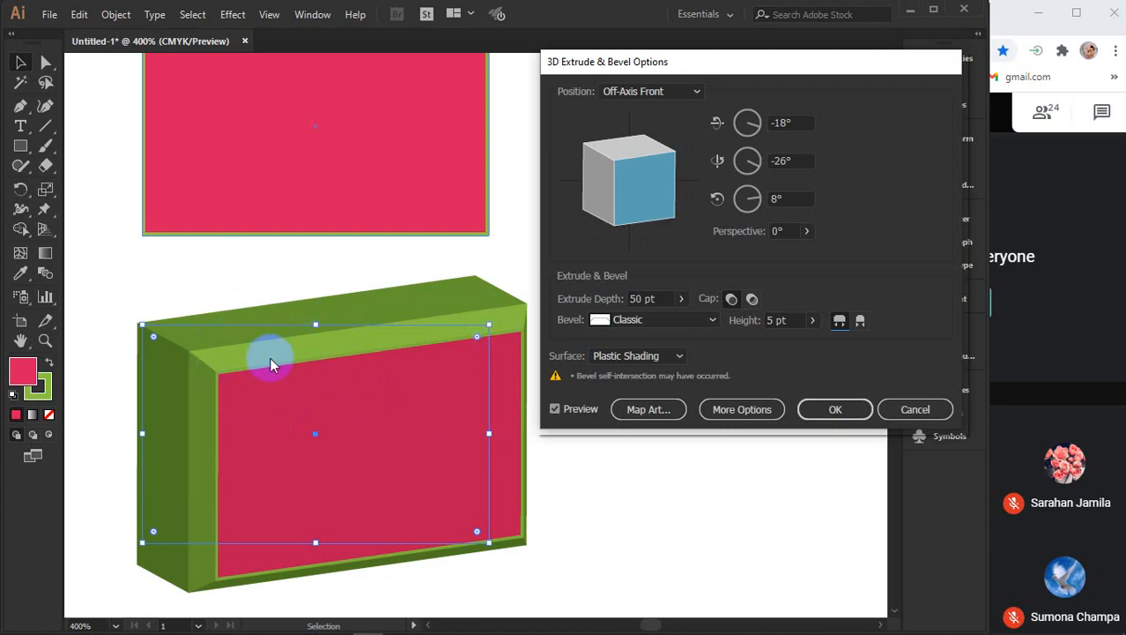
click(861, 323)
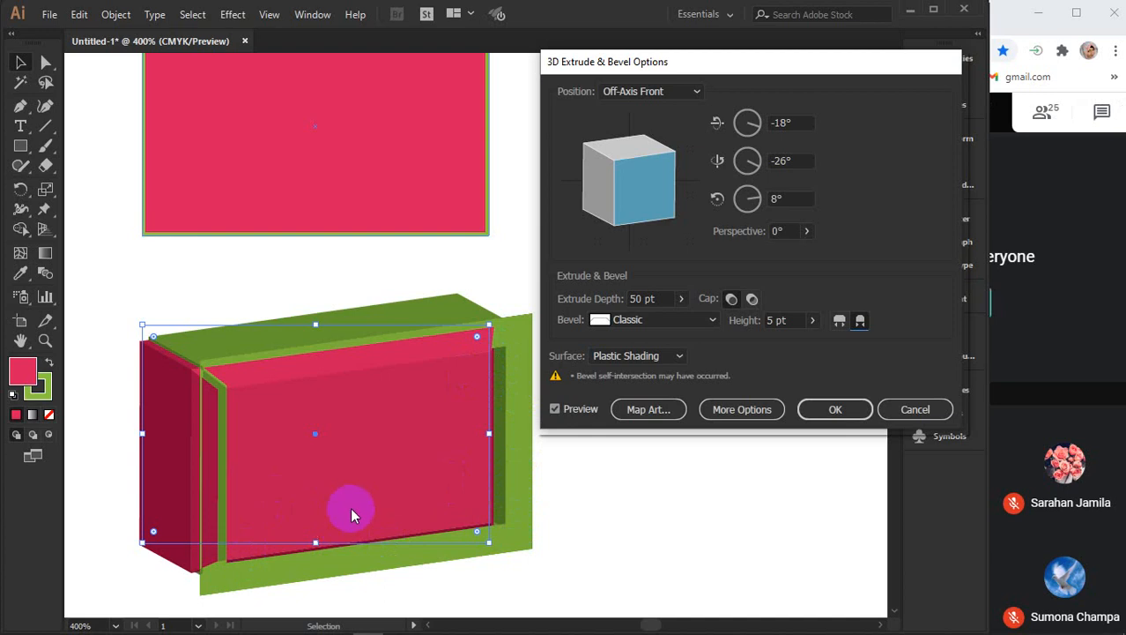
click(839, 321)
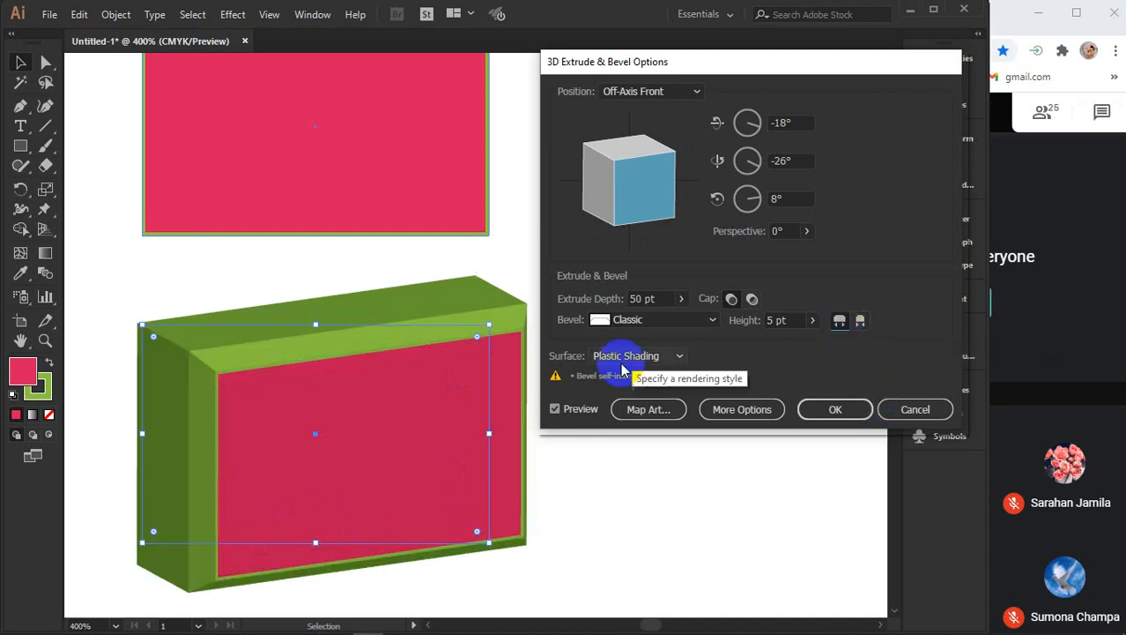
Rotate the preview cube to about -10° on X and 0° on Z, and set the Y rotation to -15°
click(603, 182)
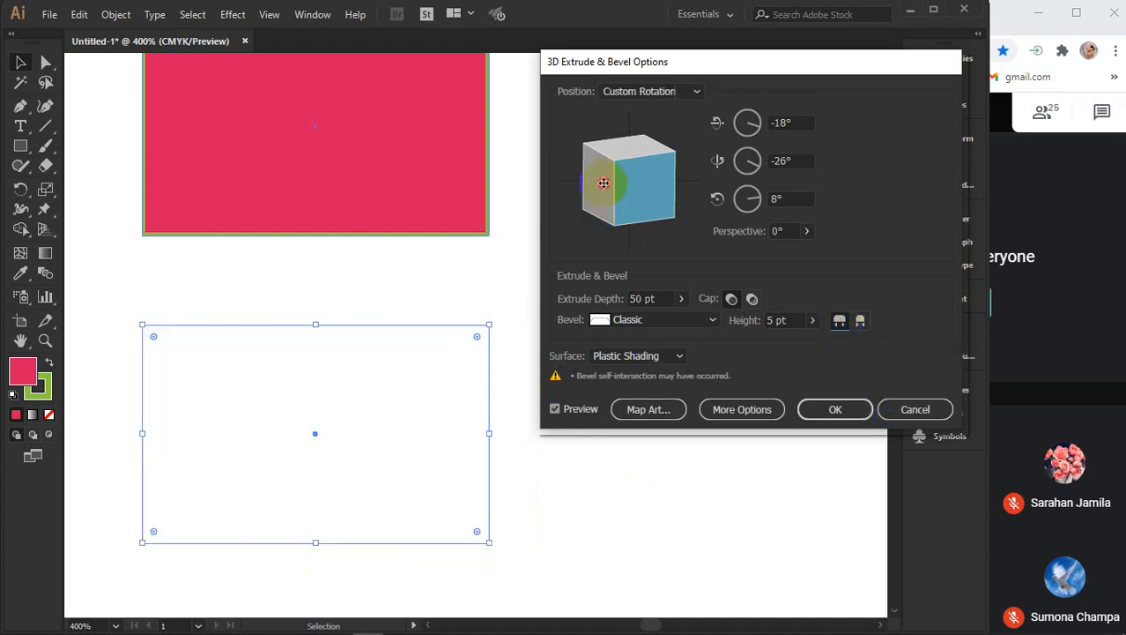
mouse_move(604, 183)
mouse_down()
mouse_move(622, 184)
mouse_move(640, 203)
mouse_move(630, 203)
mouse_move(646, 192)
mouse_move(611, 195)
mouse_move(587, 172)
mouse_move(579, 182)
mouse_move(589, 182)
mouse_up()
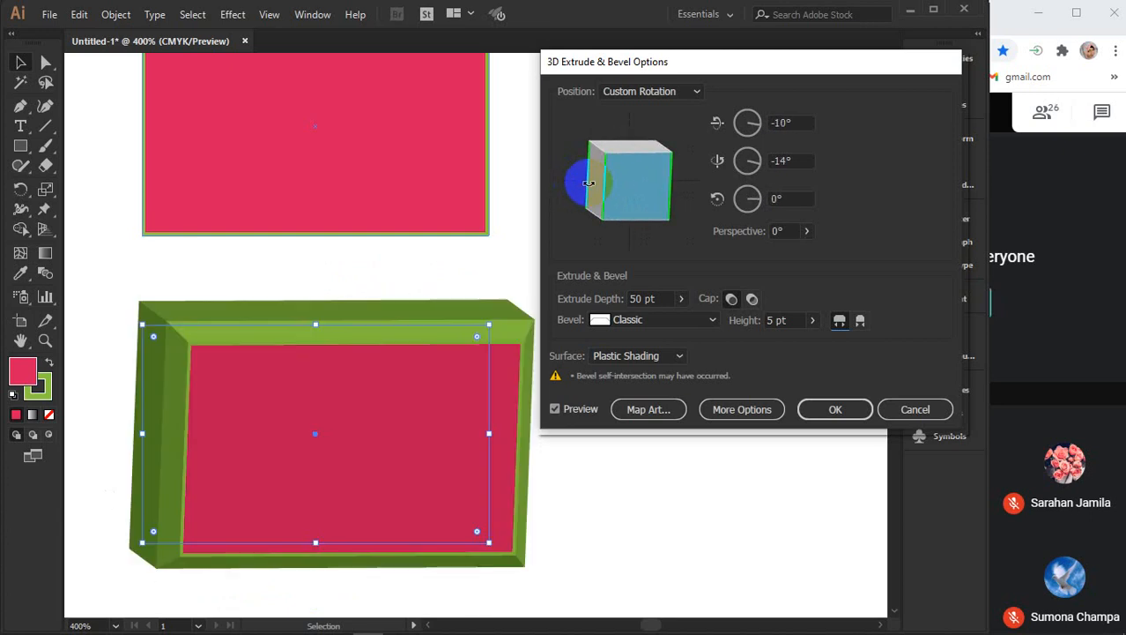
double_click(804, 159)
key(Down)
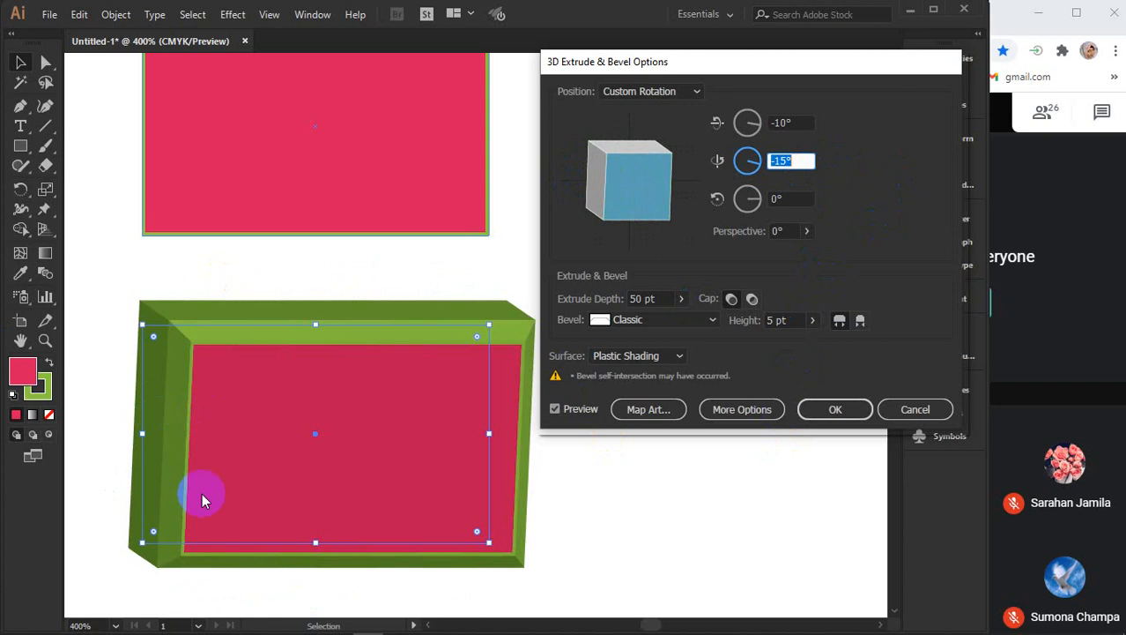
Try the Complex 1 bevel and rotate the preview cube freely to about -11° X, -36° Y and 2° Z
click(662, 319)
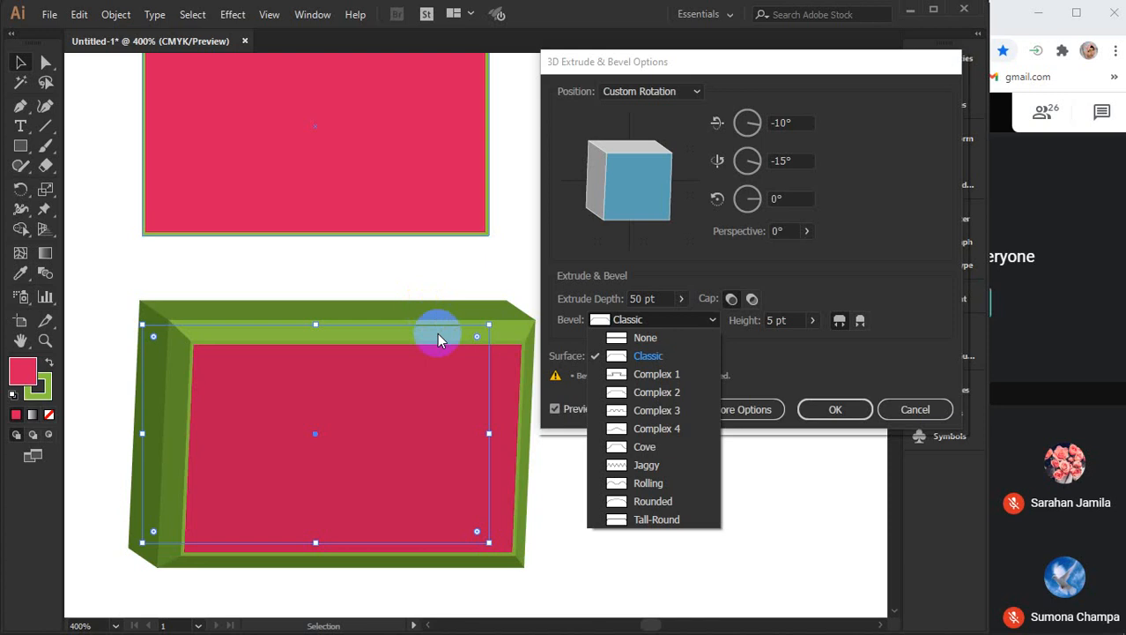
click(642, 374)
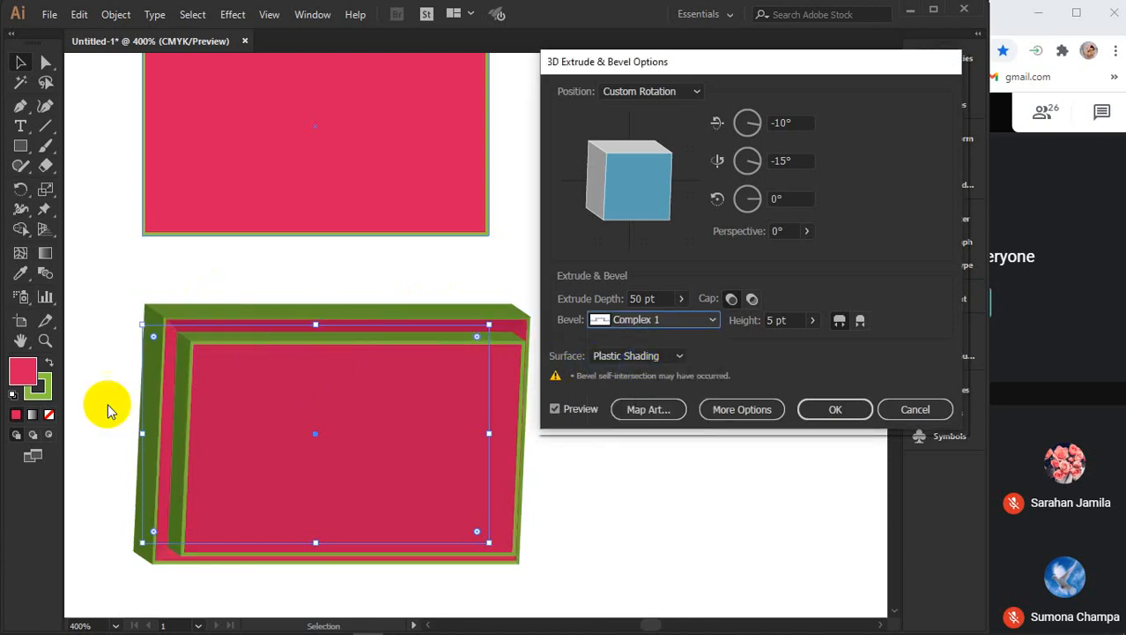
drag(593, 216, 622, 212)
drag(610, 153, 624, 156)
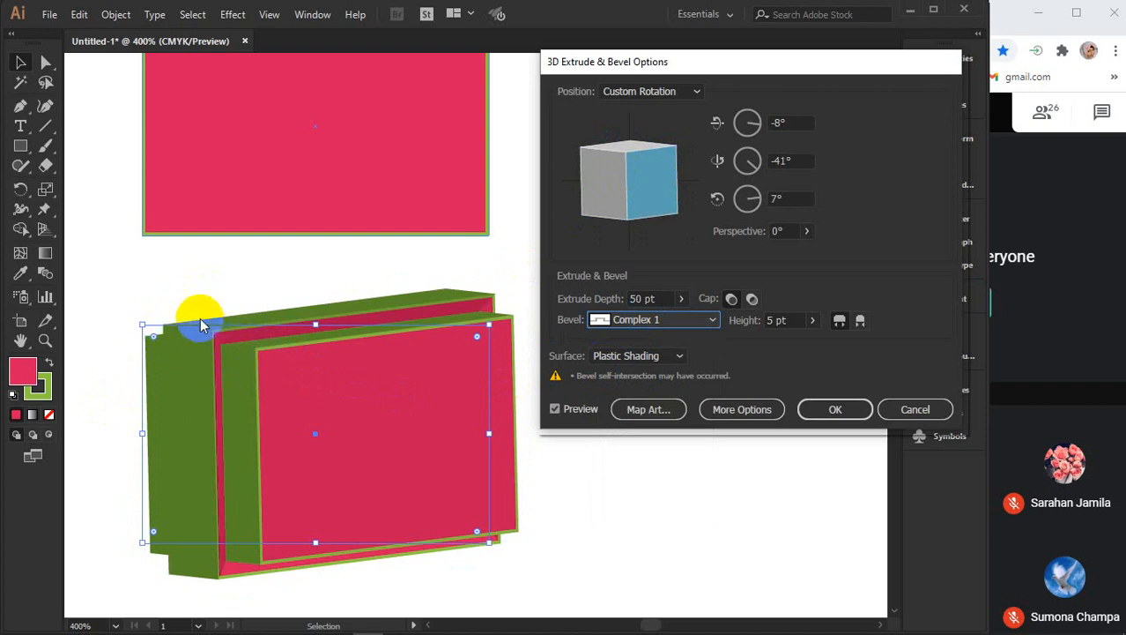
drag(587, 206, 609, 187)
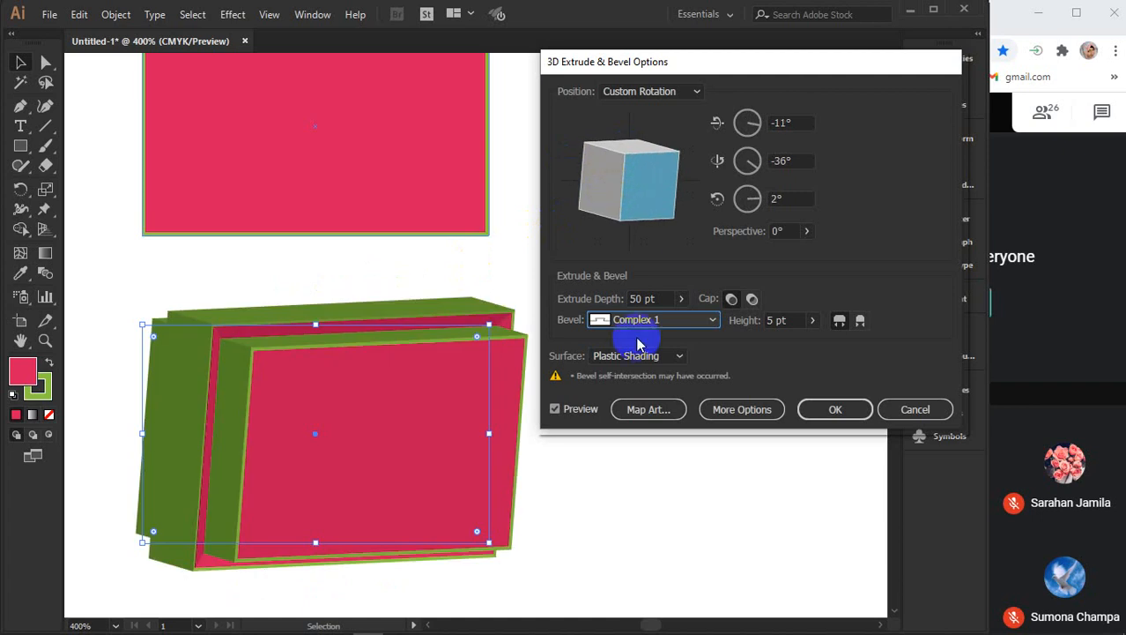
Try the Complex 3 bevel on the extruded rectangle and replace it with the Jaggy bevel
click(684, 320)
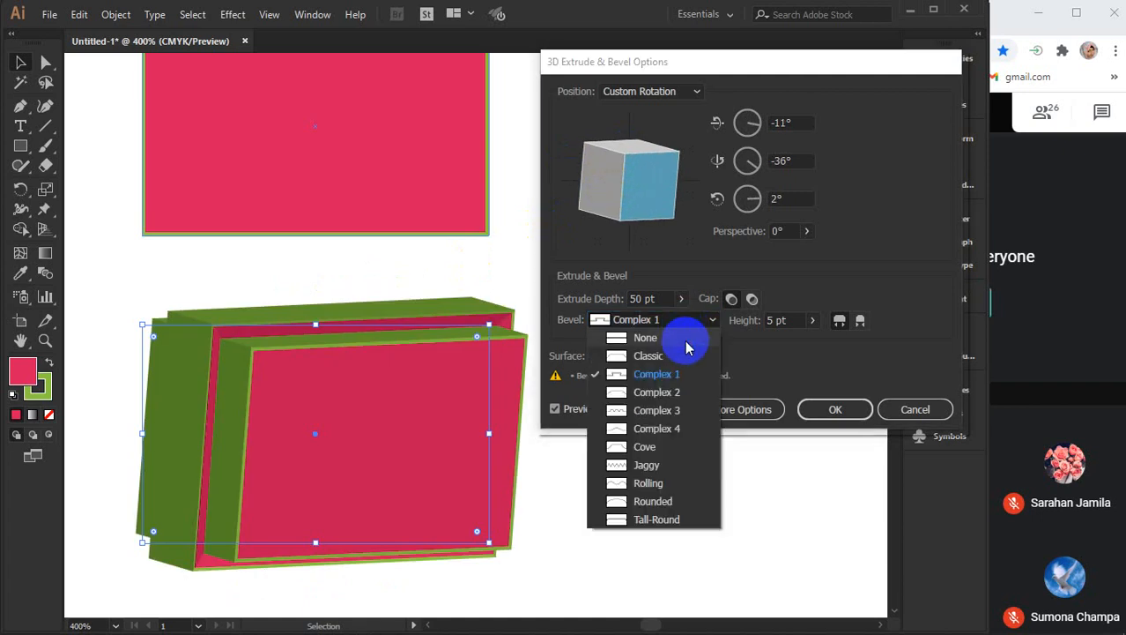
click(674, 411)
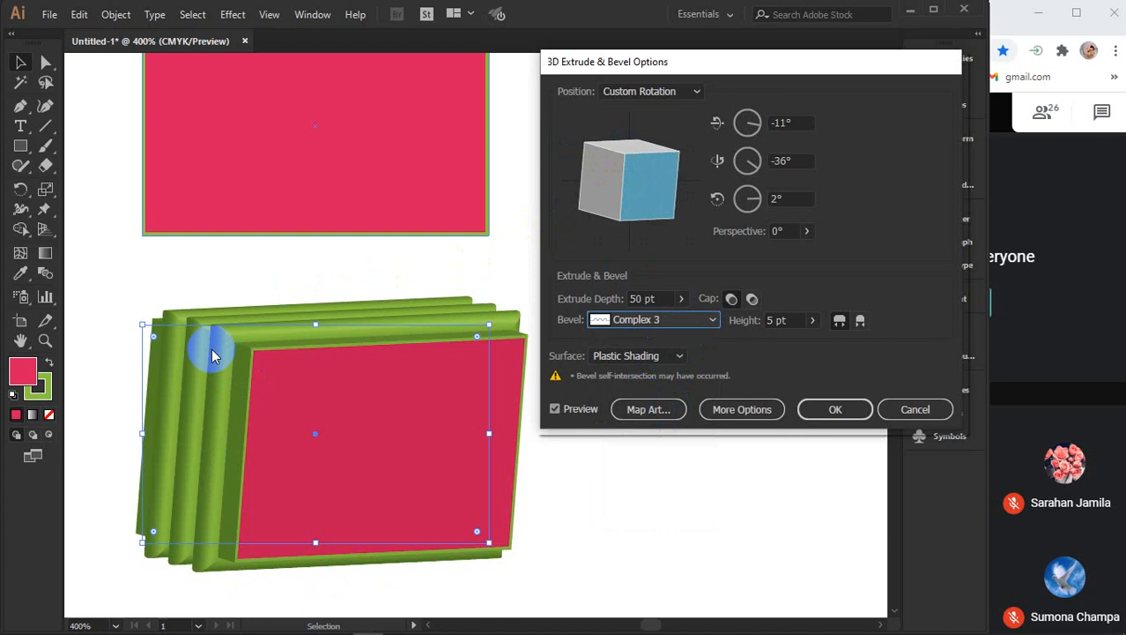
click(679, 325)
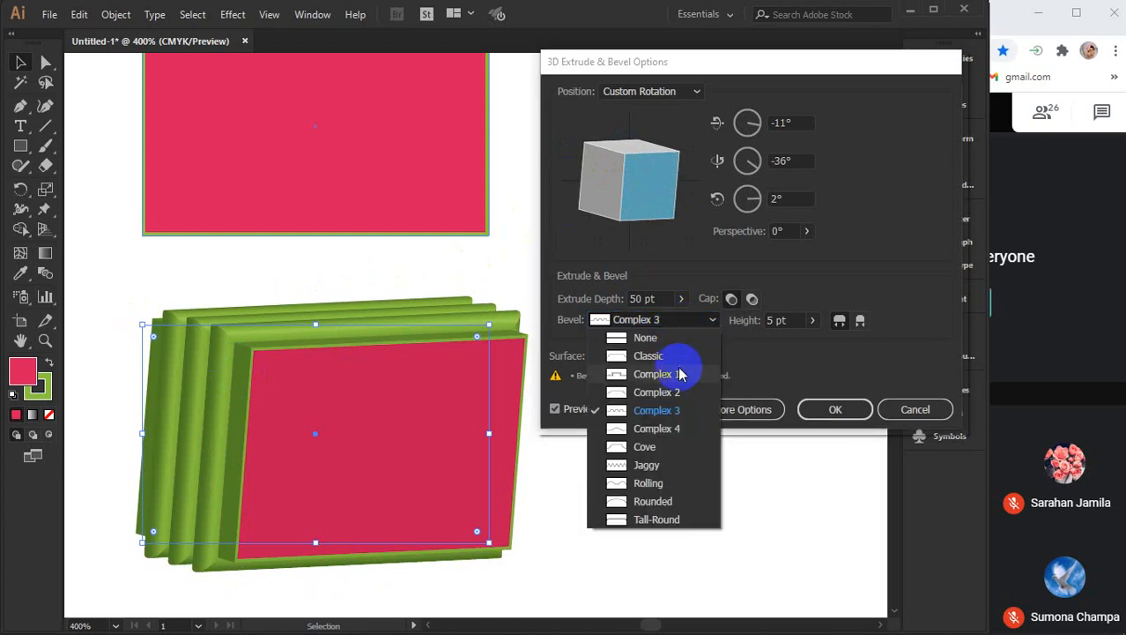
click(647, 465)
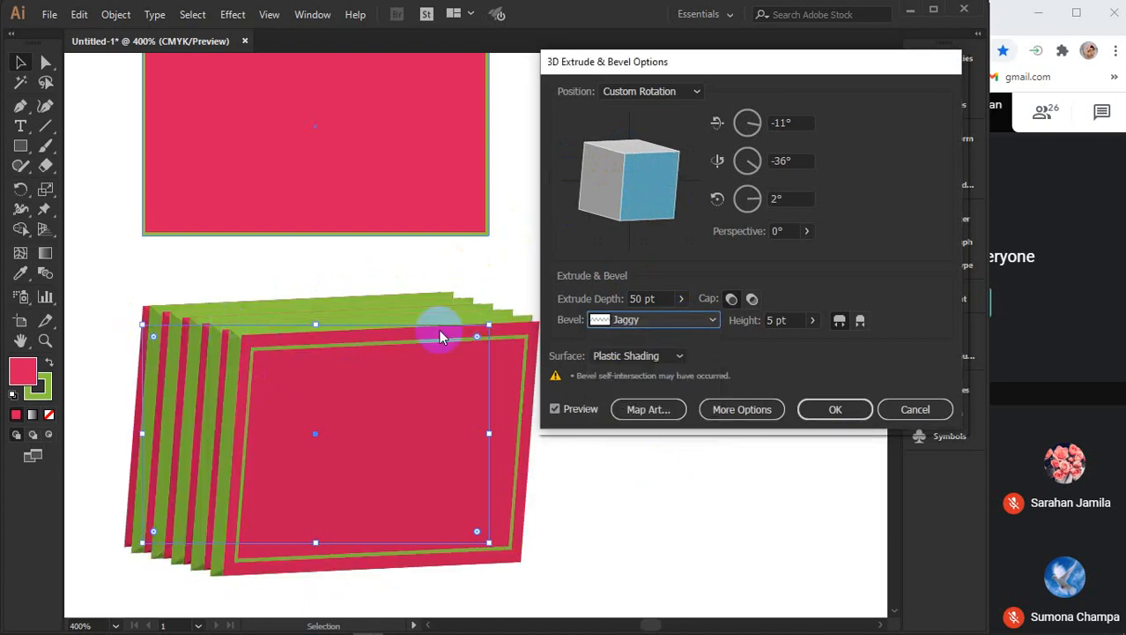
Rotate the Jaggy-beveled solid to show its side, and turn it back to about -5° X, -14° Y and 2° Z
drag(615, 189, 643, 198)
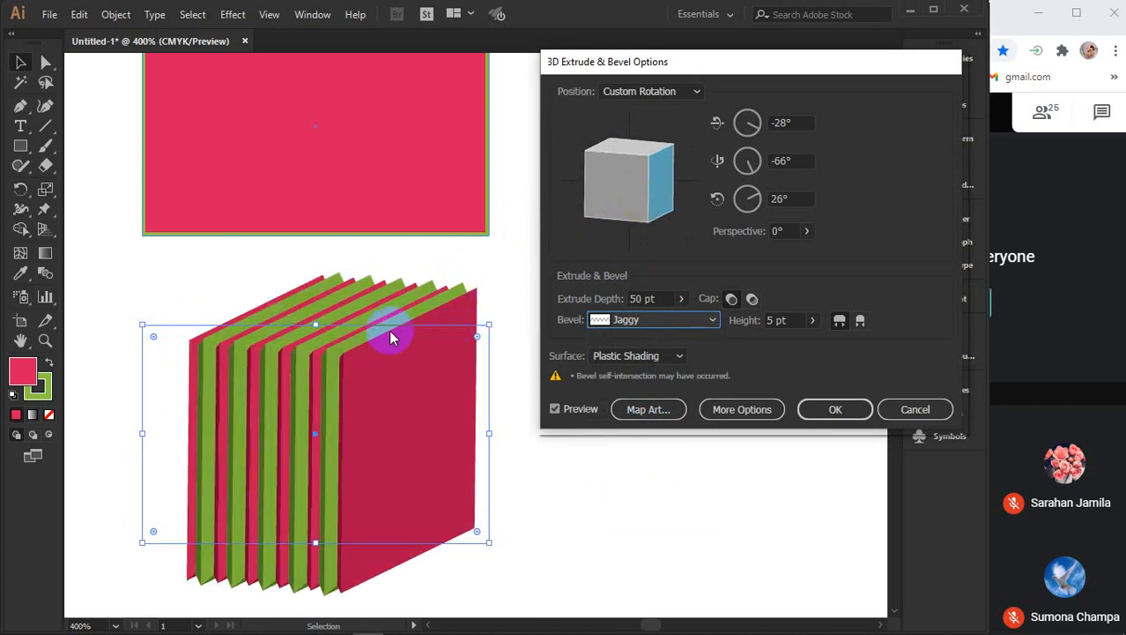
drag(592, 186, 626, 188)
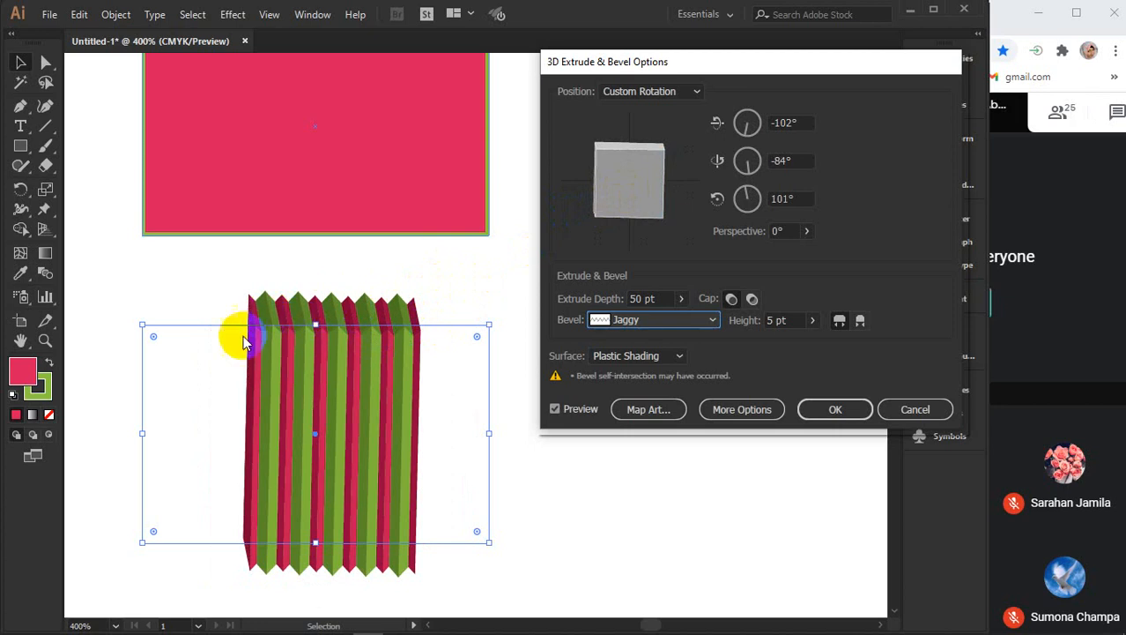
drag(640, 183, 610, 187)
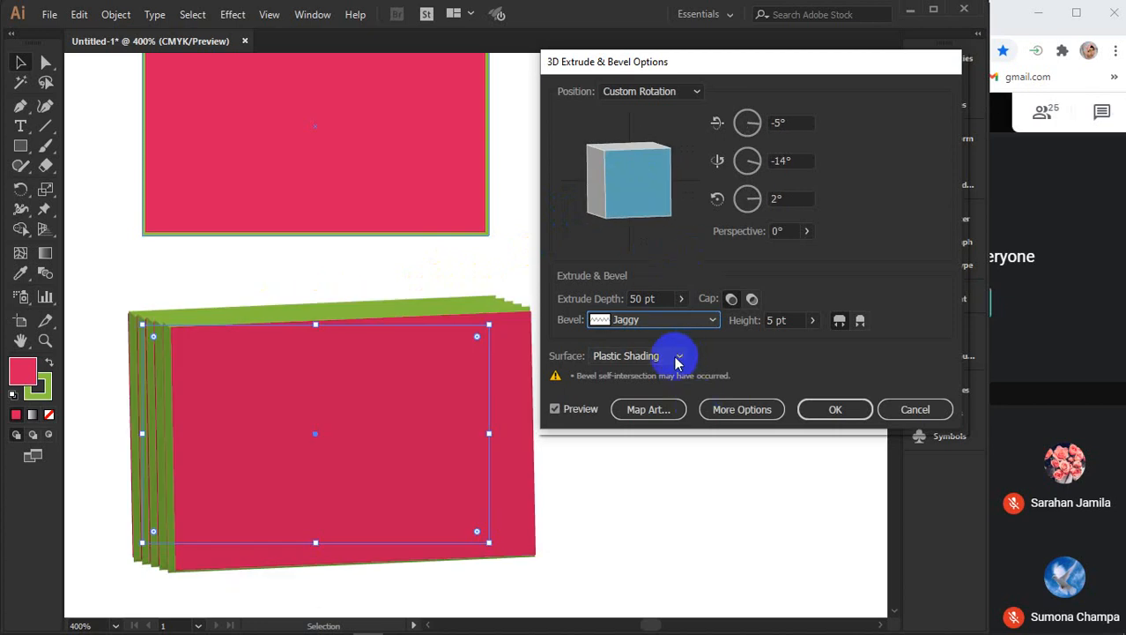
Change the bevel to Rolling and rotate the preview cube to about -10° X, -32° Y and 4° Z
click(660, 319)
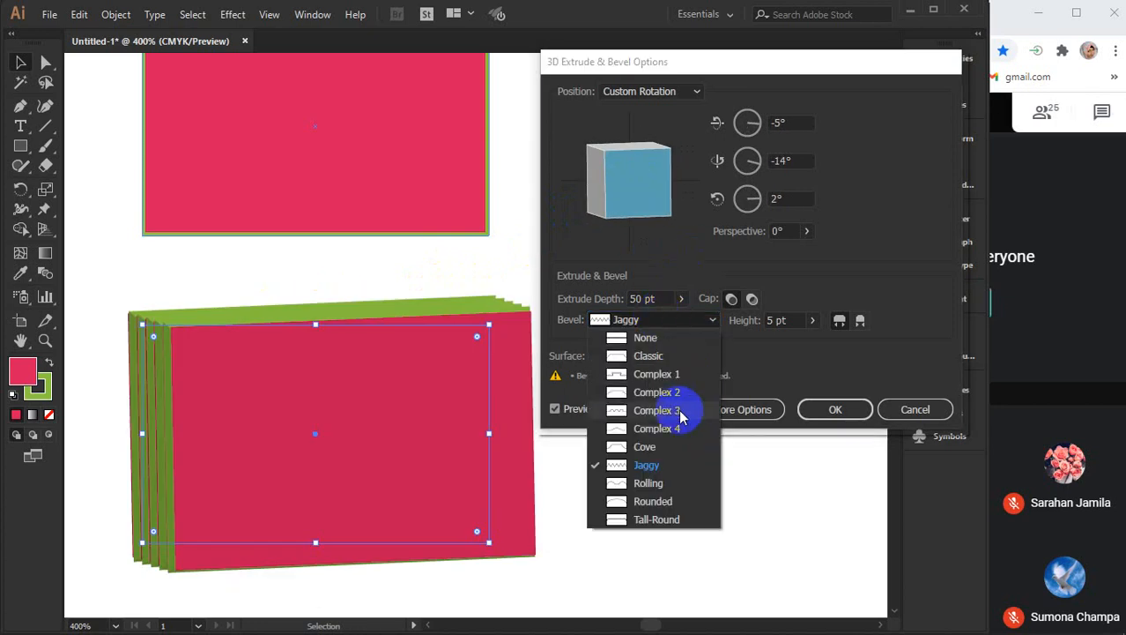
click(648, 483)
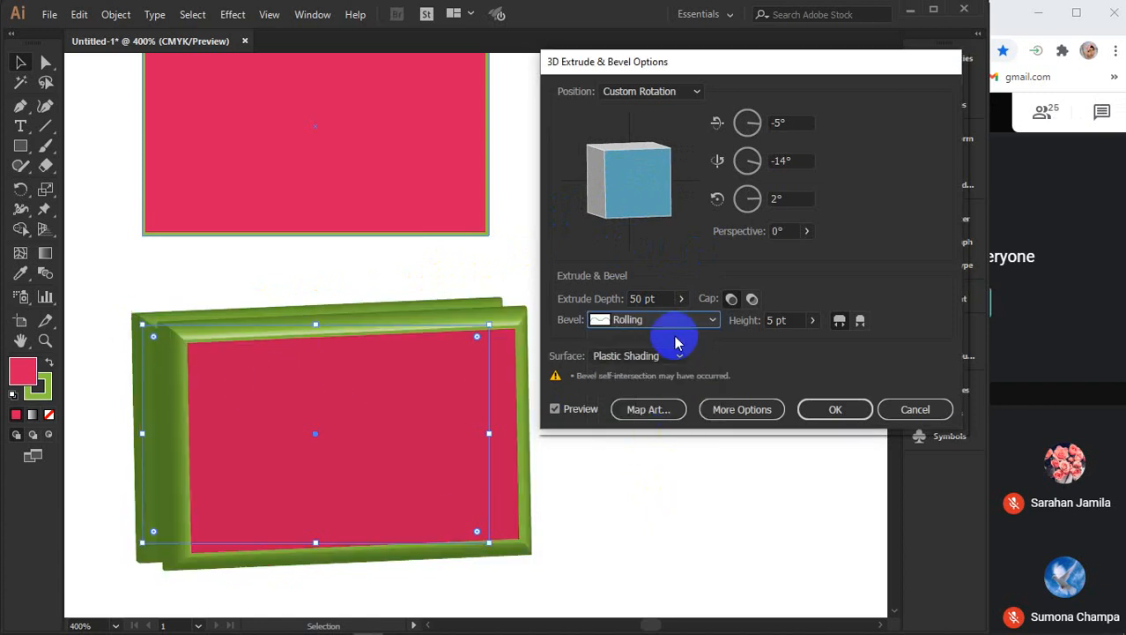
drag(636, 179, 648, 184)
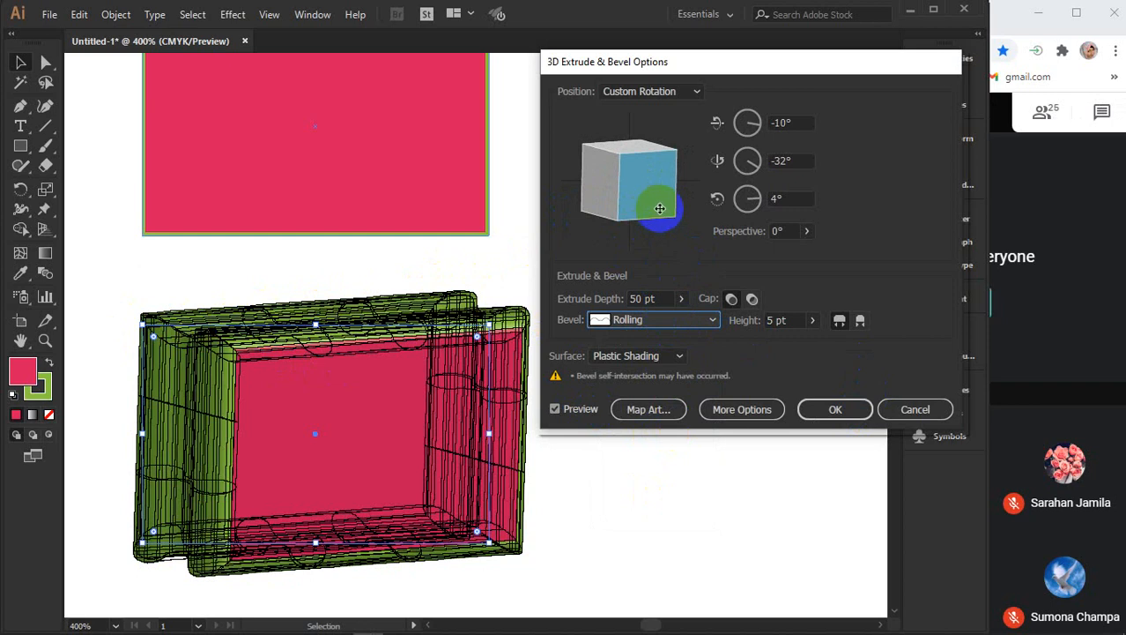
Switch the extruded rectangle's bevel shape to Rounded
click(705, 318)
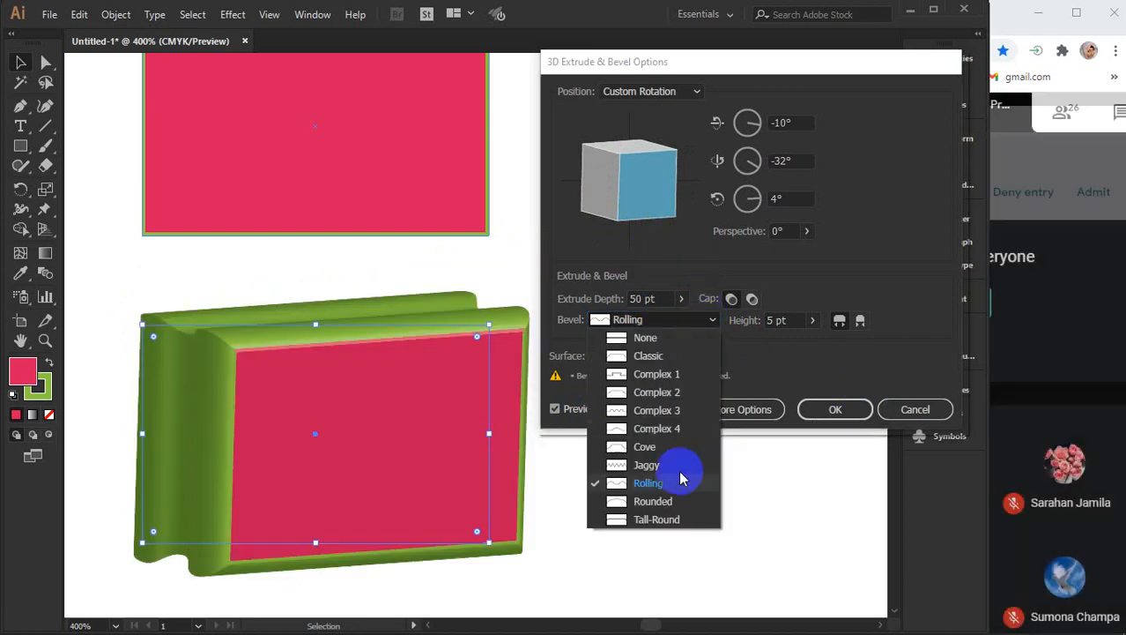
click(653, 501)
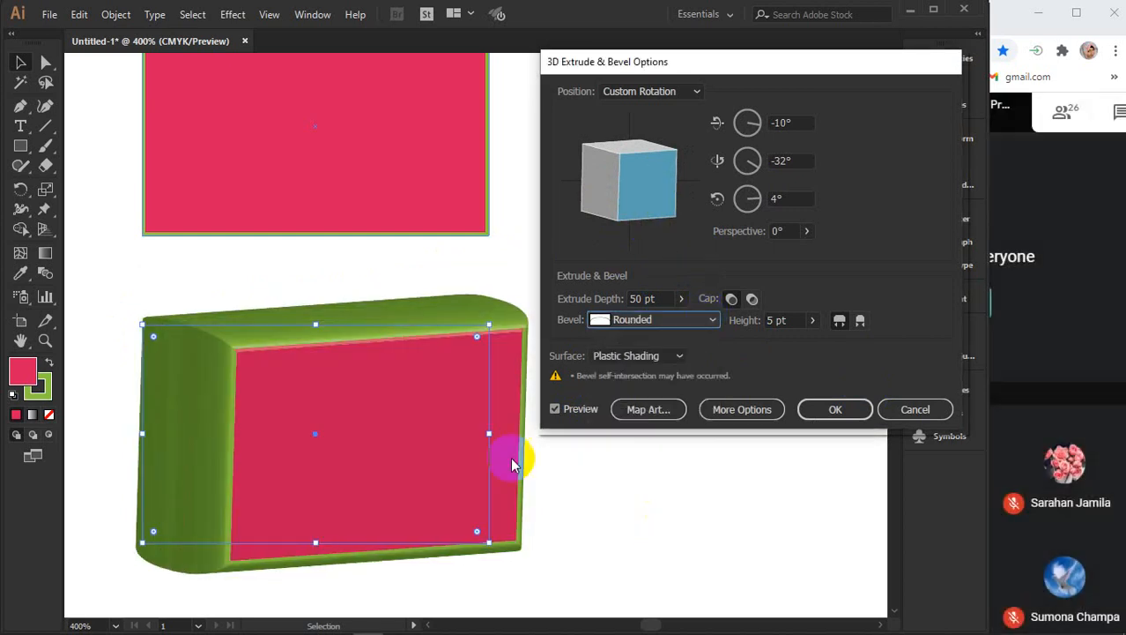
Change the extruded rectangle's bevel shape to Classic
click(698, 319)
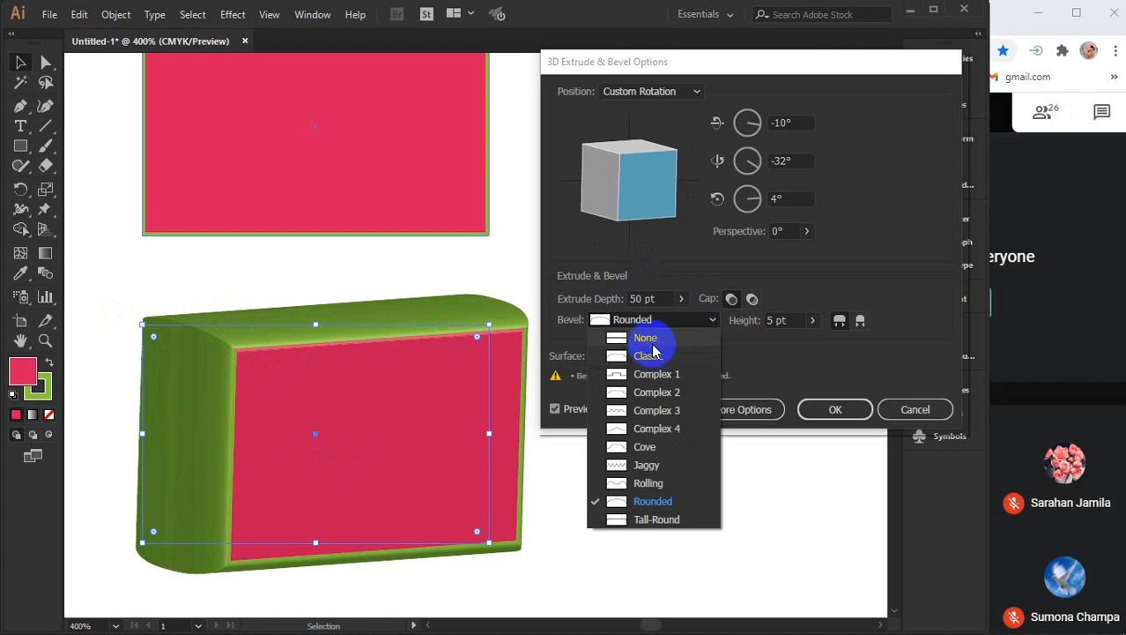
click(650, 354)
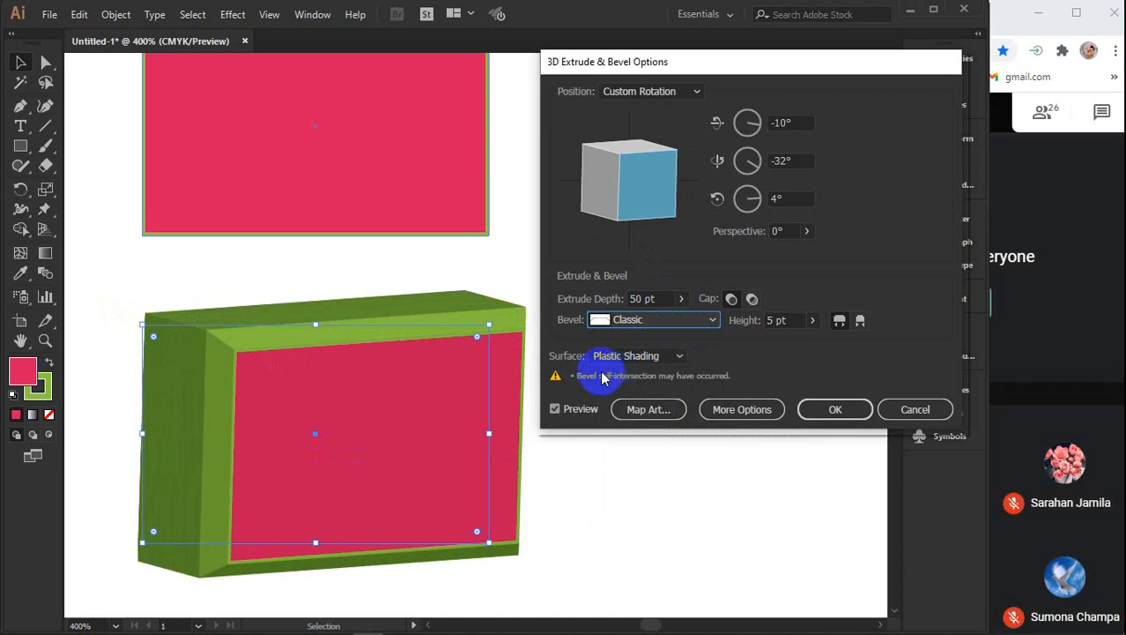
Try the Wireframe and No Shading surfaces on the extruded rectangle, and return the surface to Plastic Shading
click(661, 360)
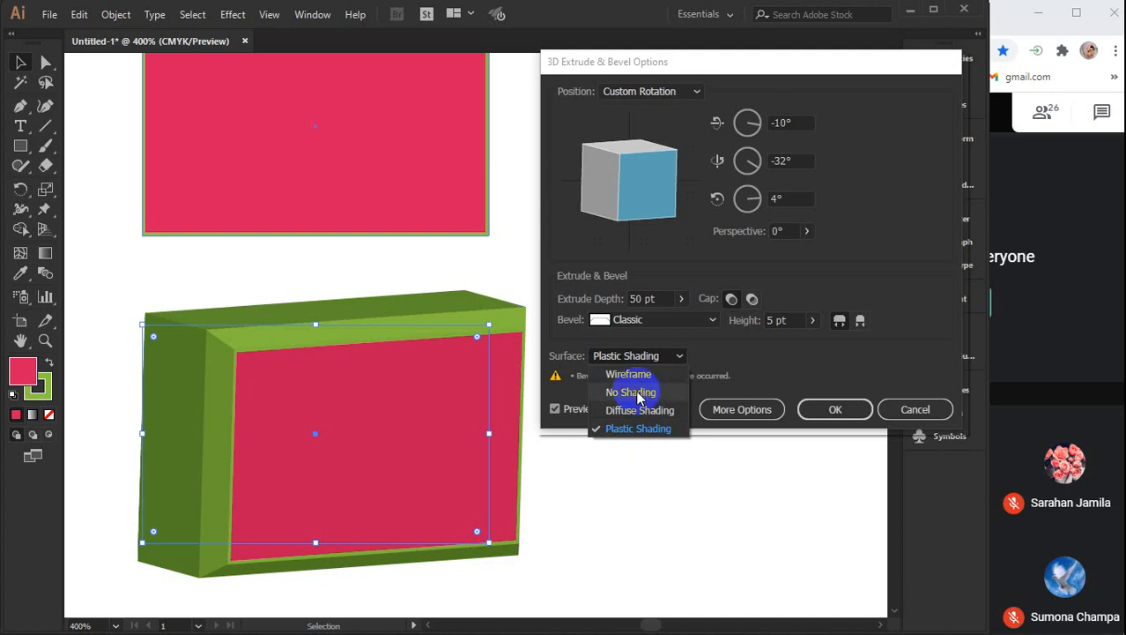
click(634, 375)
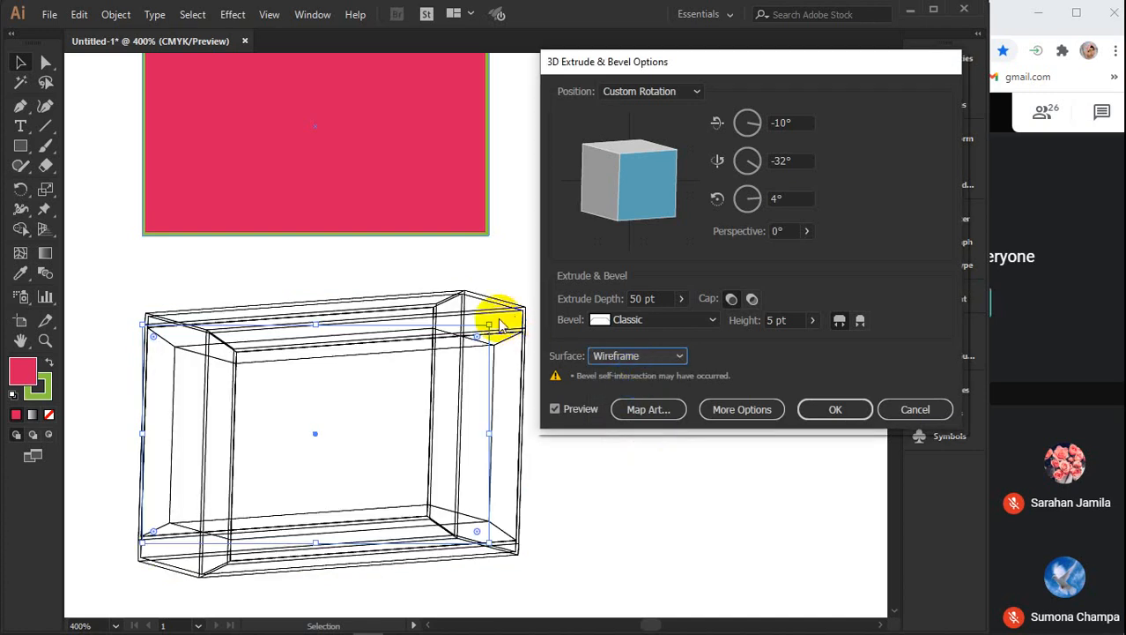
click(679, 355)
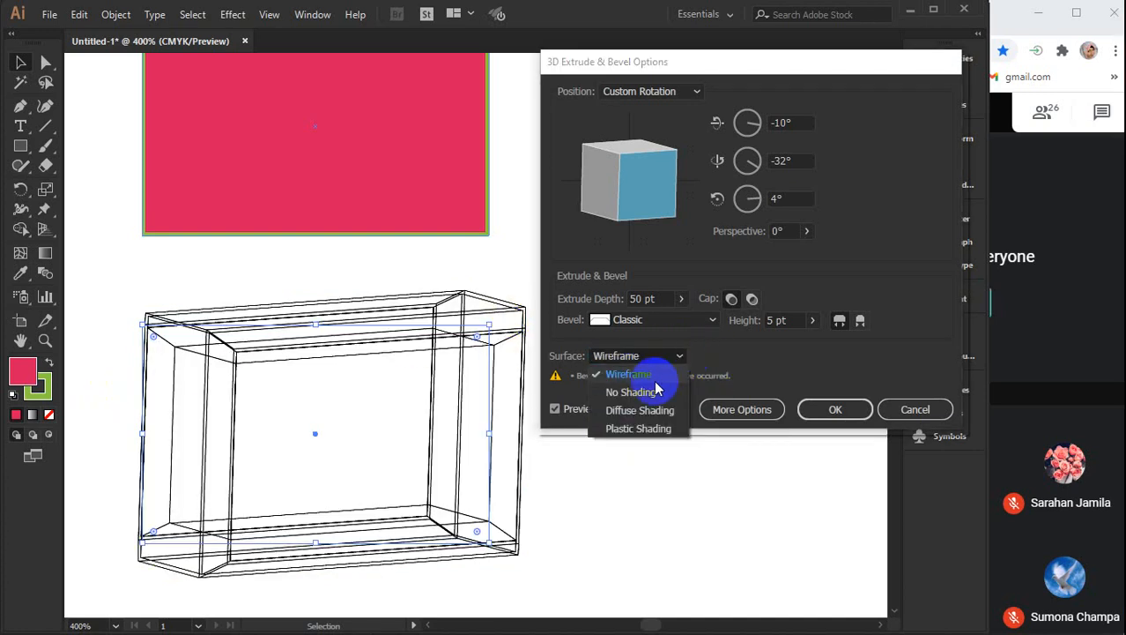
click(631, 392)
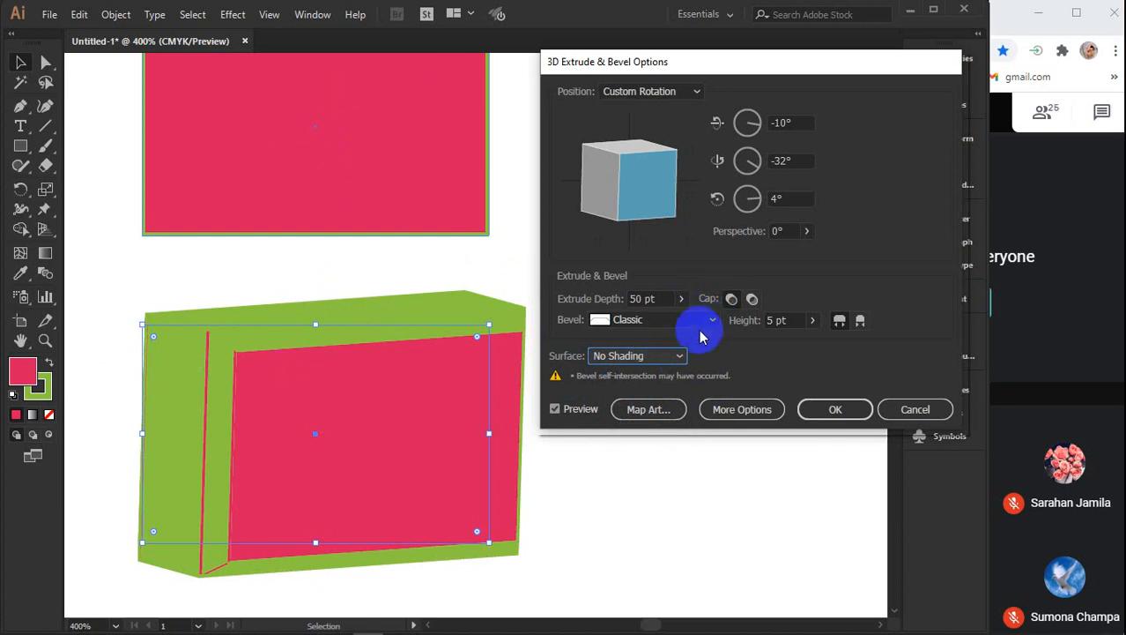
click(659, 355)
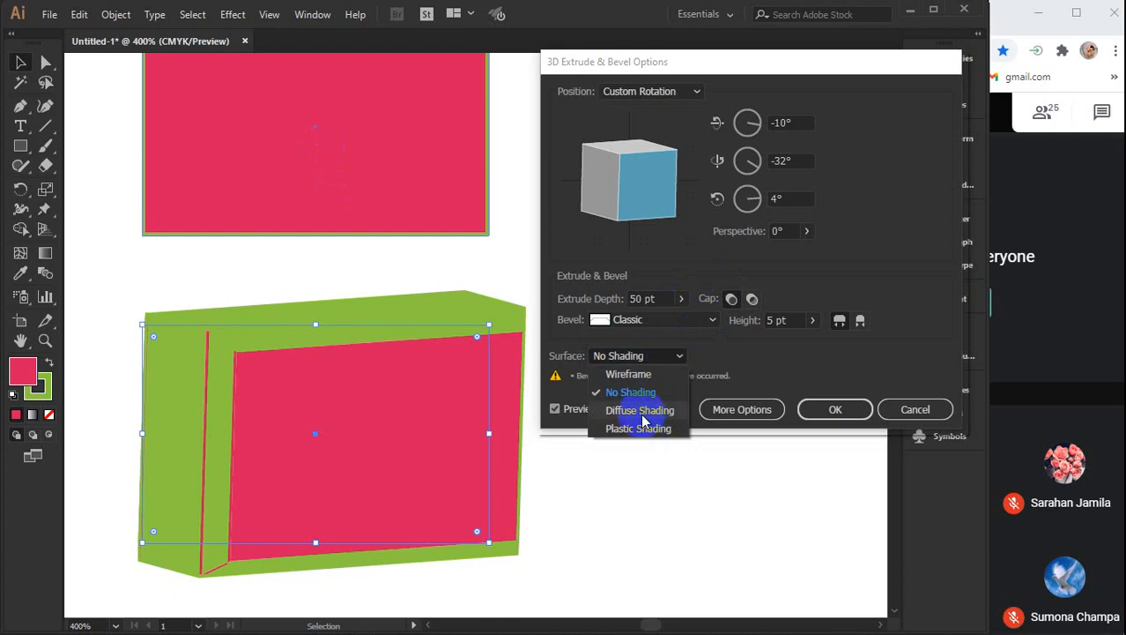
click(640, 432)
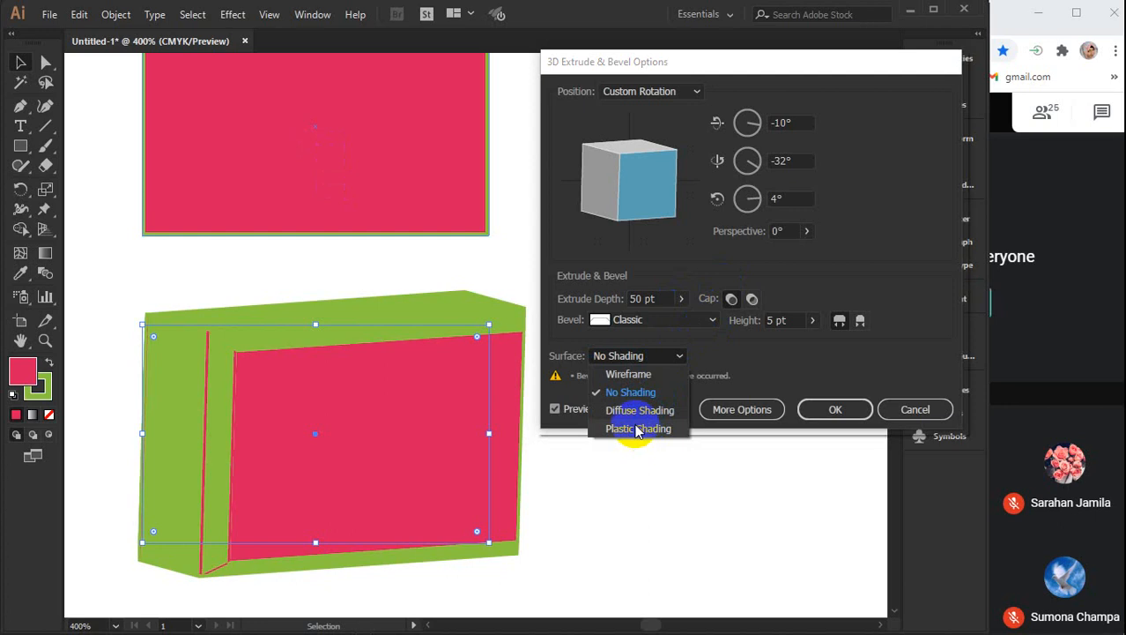
click(638, 429)
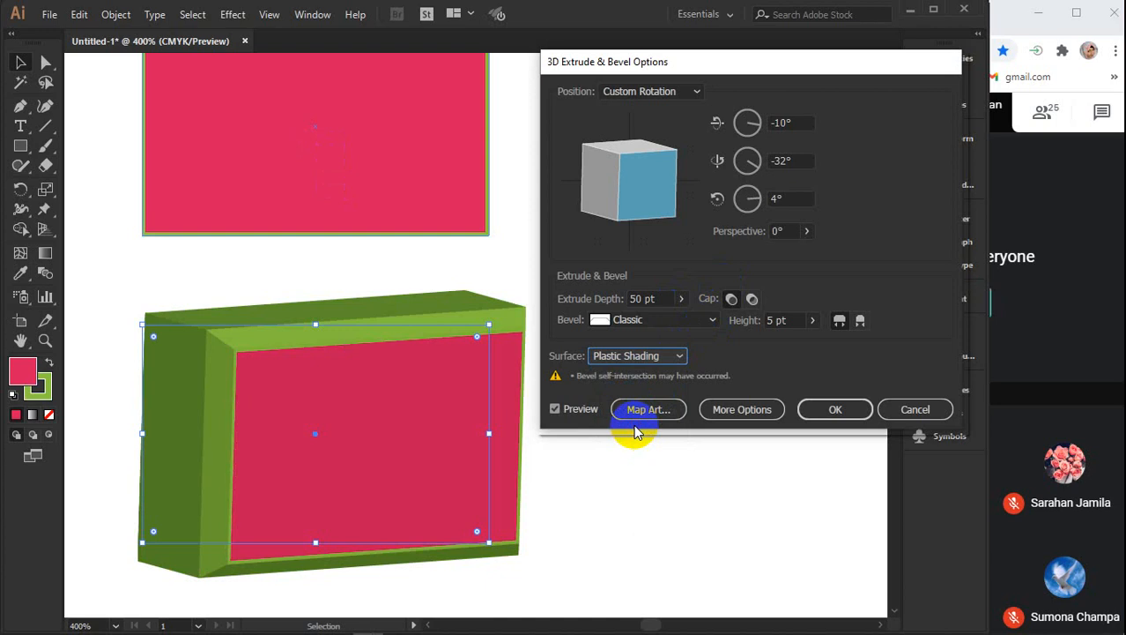
click(648, 357)
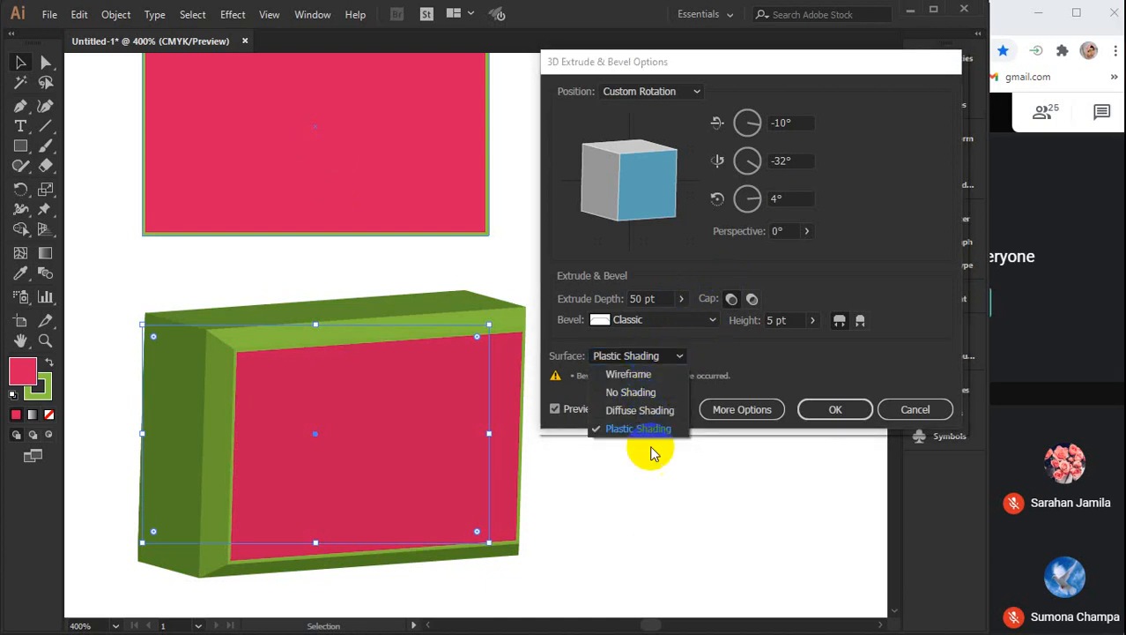
click(655, 360)
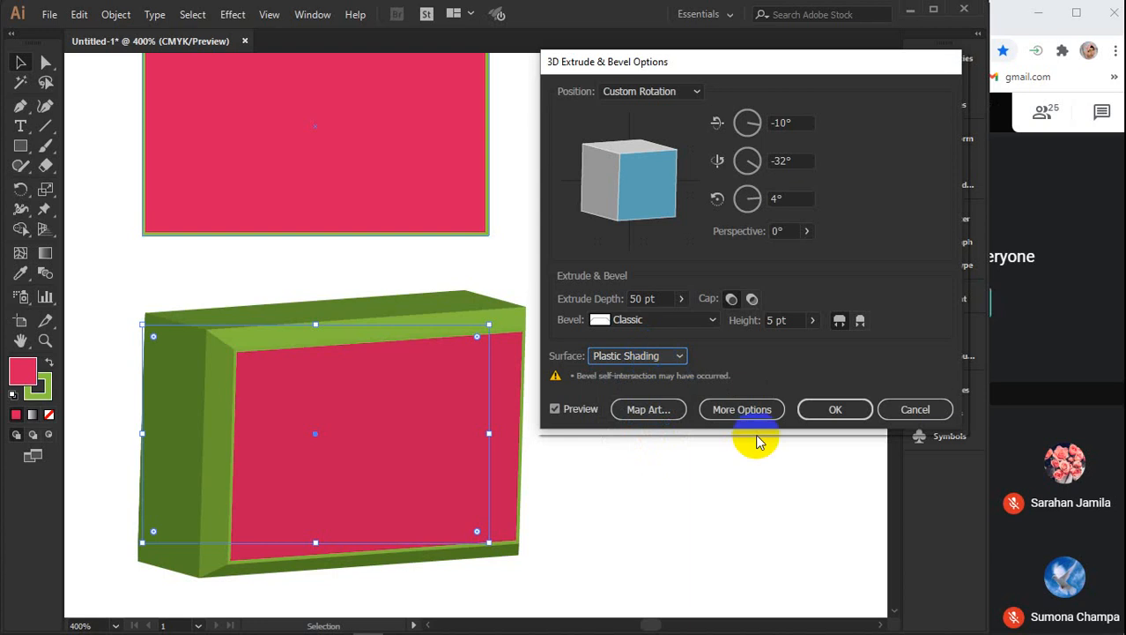
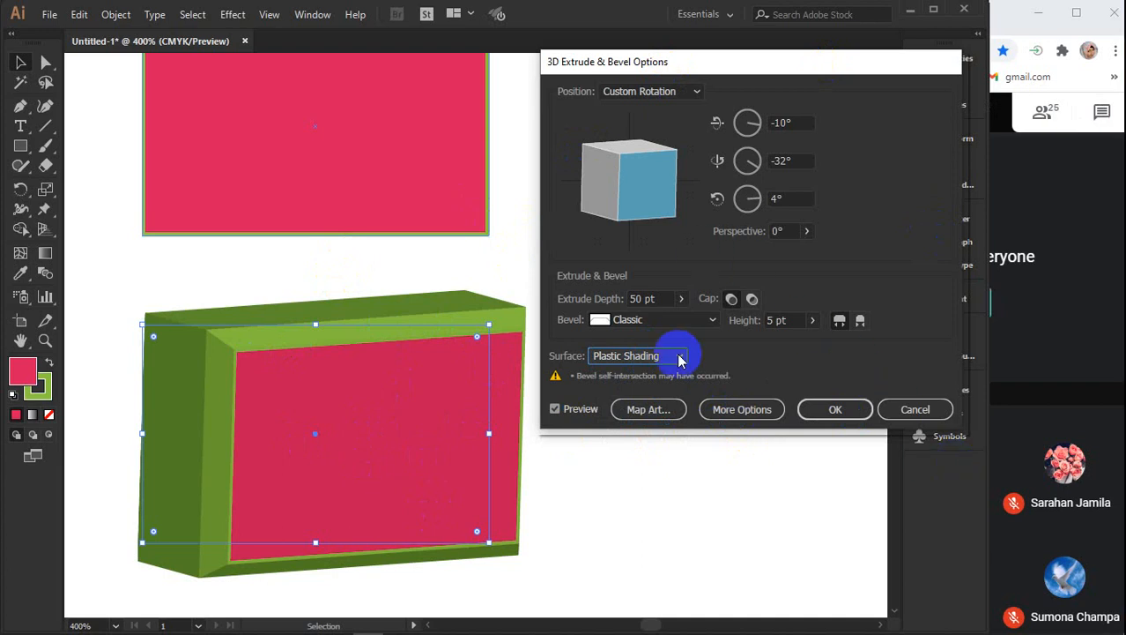
Apply the Extrude & Bevel settings to the rectangle and deselect it
click(743, 414)
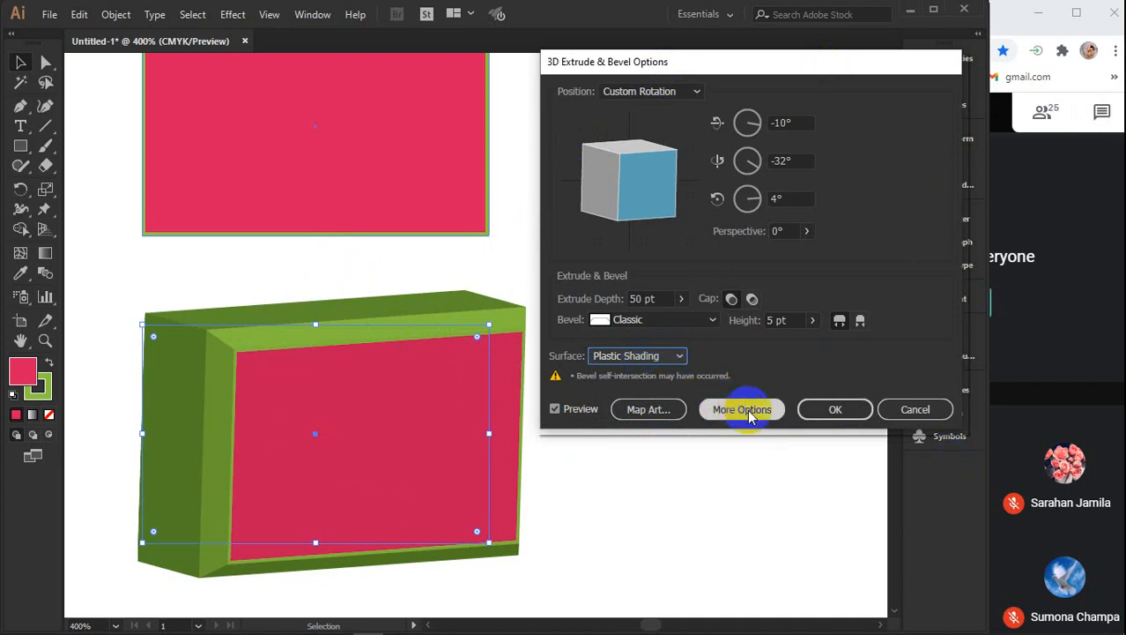
click(827, 410)
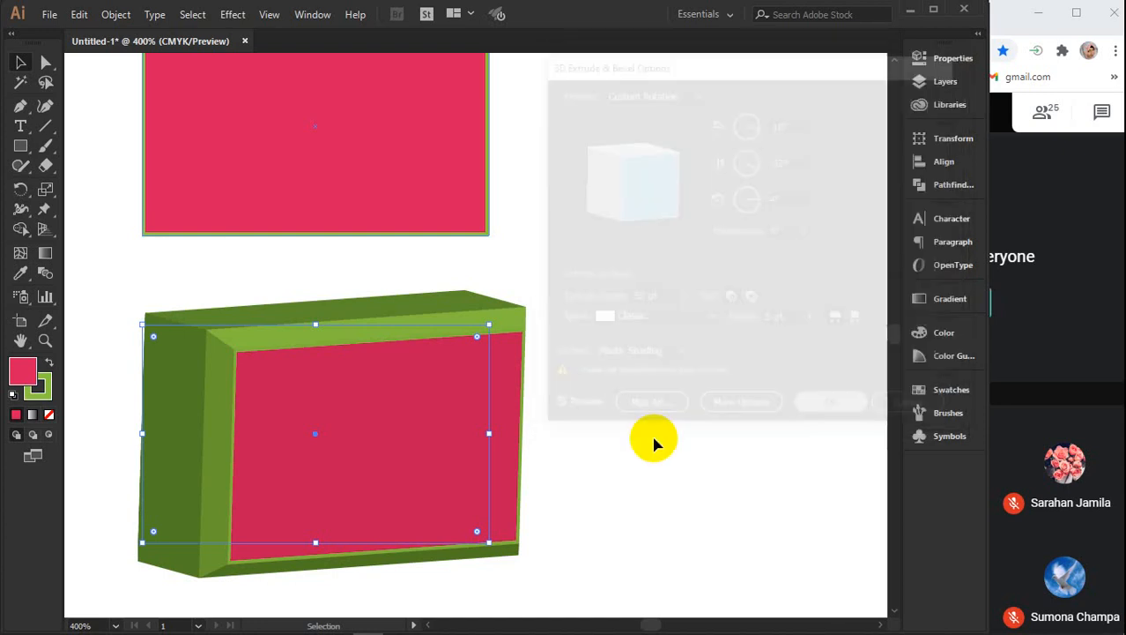
click(595, 364)
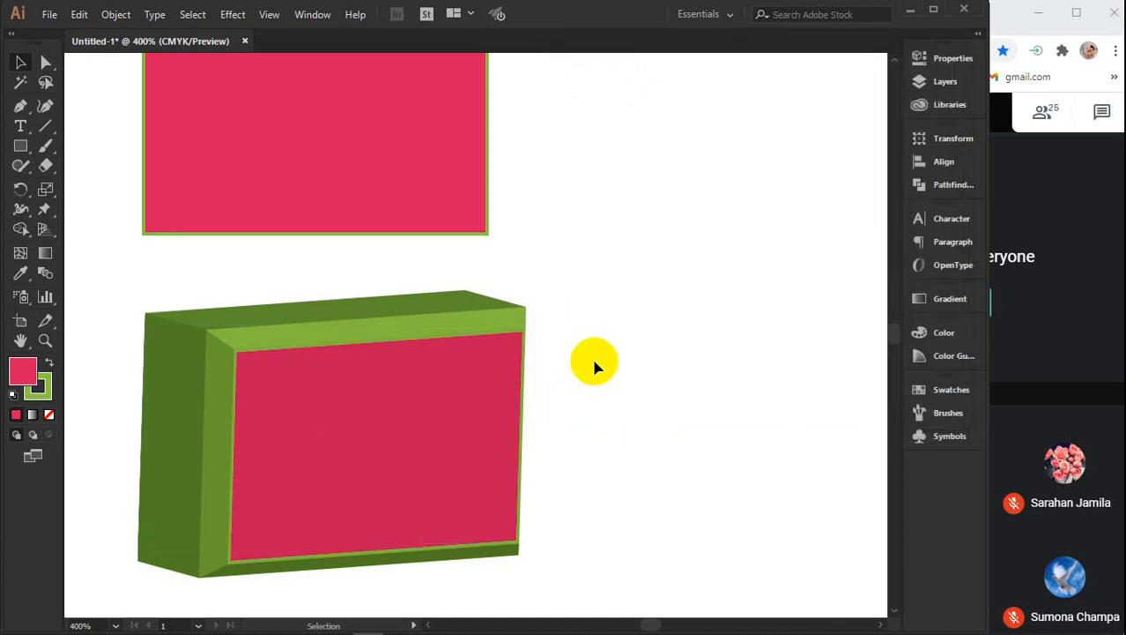
scroll(584, 300, down, 1)
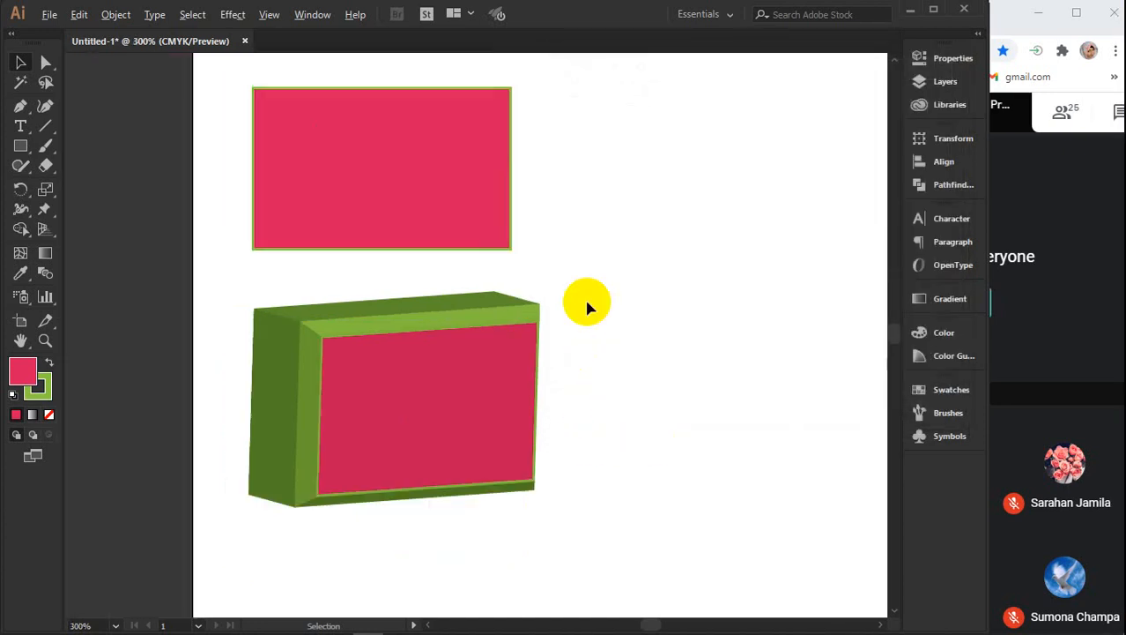
Select the flat and extruded rectangles in turn for comparison, and reposition the extruded one slightly beneath the flat one
click(433, 202)
click(383, 370)
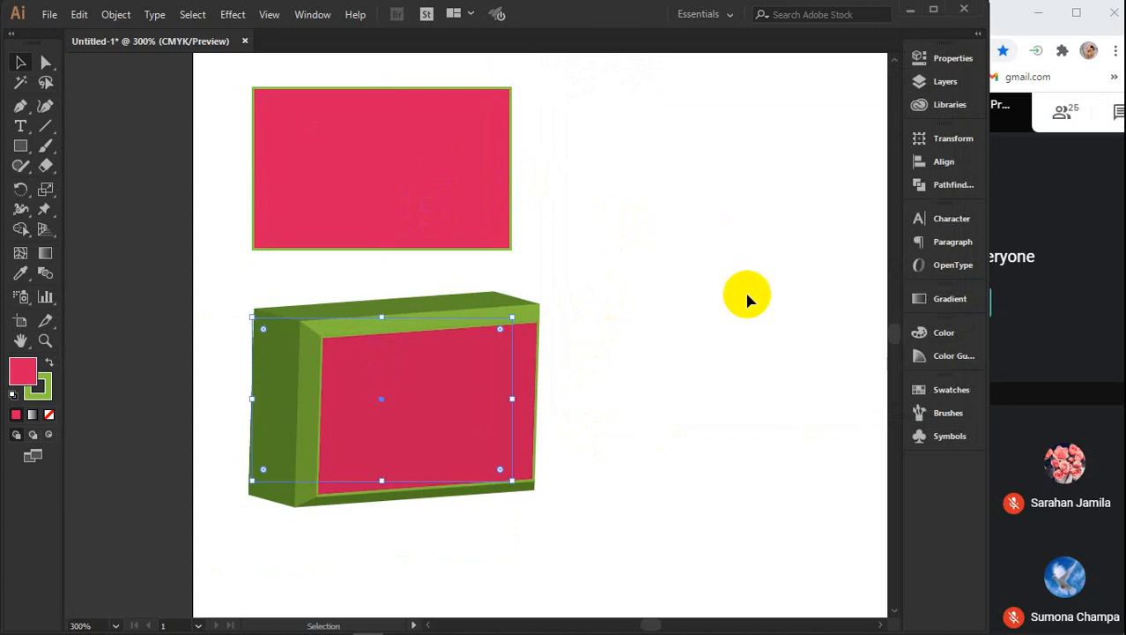
click(704, 324)
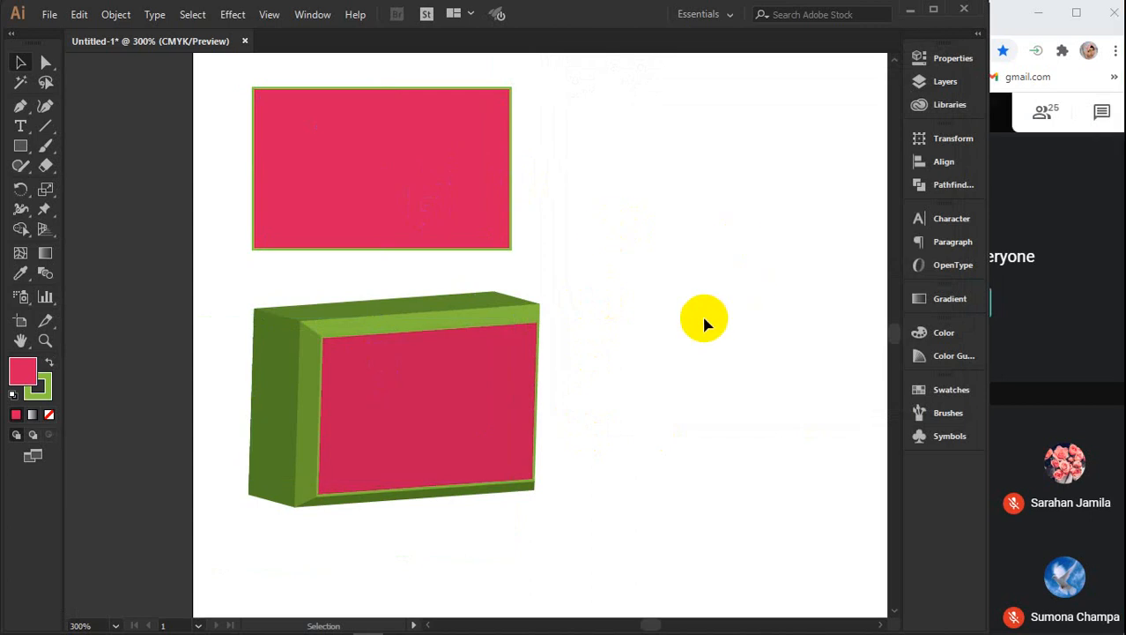
drag(332, 398, 384, 405)
drag(439, 437, 366, 421)
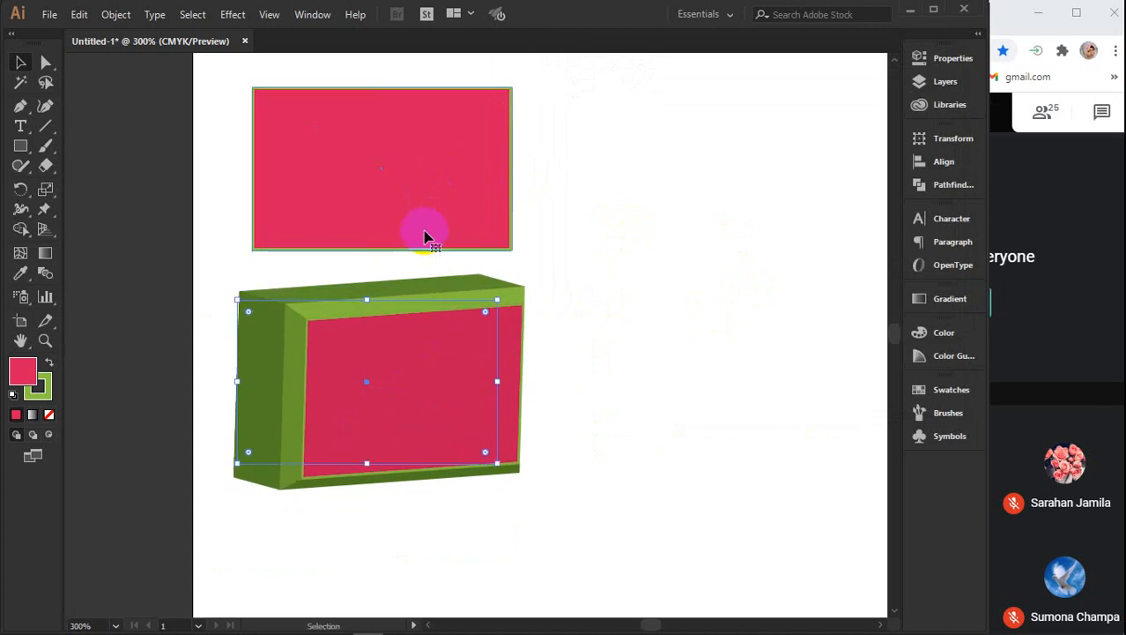
click(424, 237)
drag(443, 362, 452, 382)
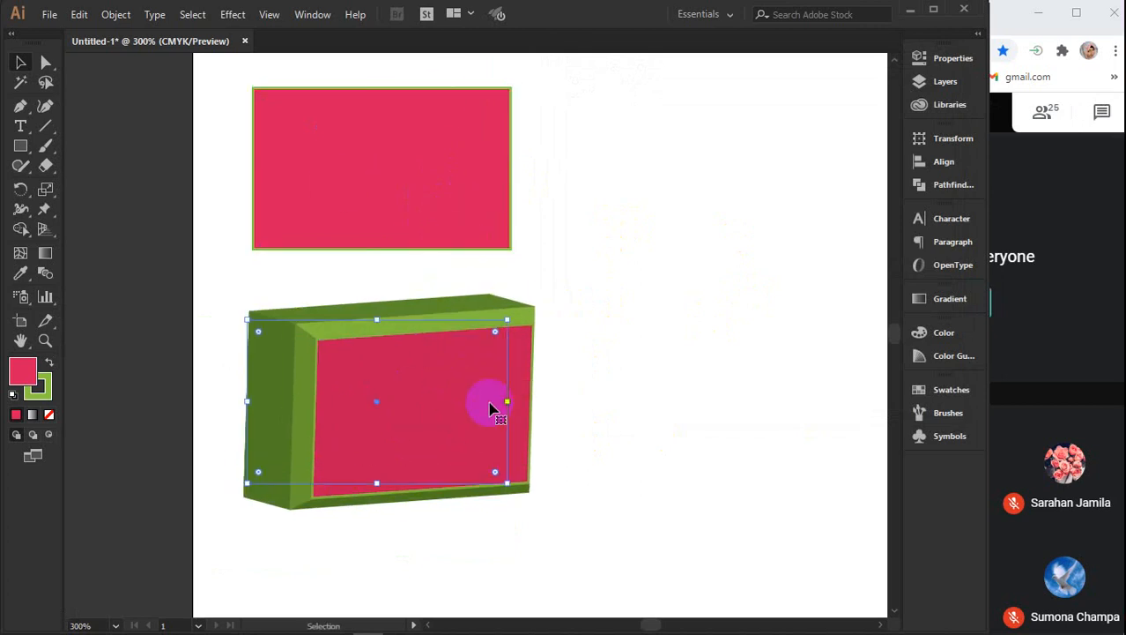
Round all corners of the extruded rectangle to the maximum radius to make a pill-shaped solid, and deselect it
click(46, 61)
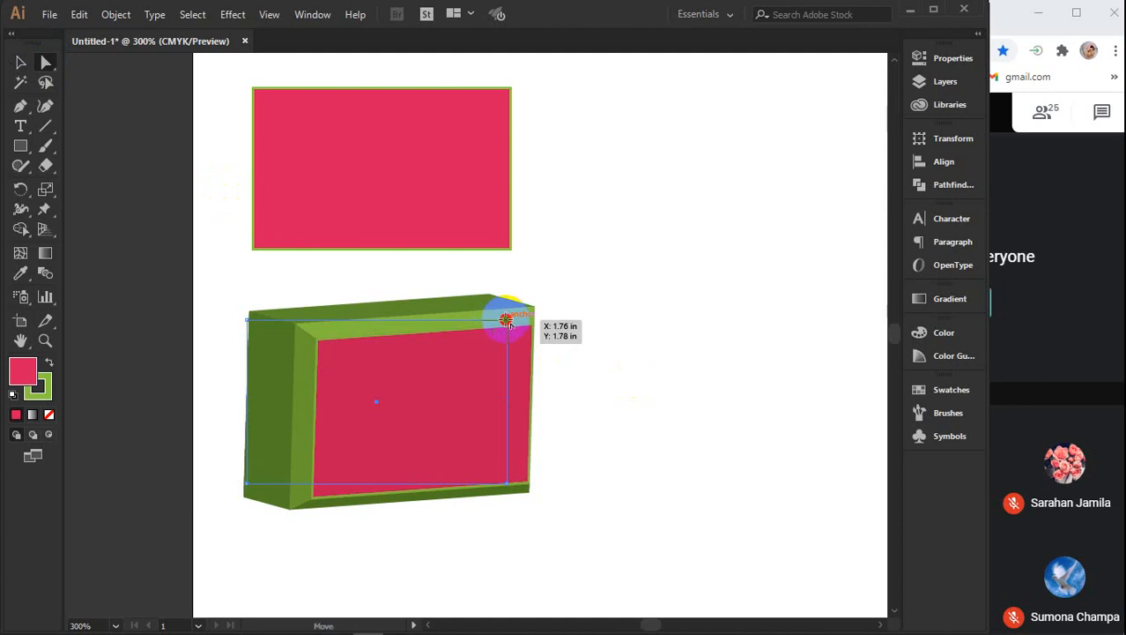
mouse_move(507, 320)
mouse_down()
mouse_move(548, 272)
mouse_move(544, 297)
mouse_move(516, 329)
mouse_up()
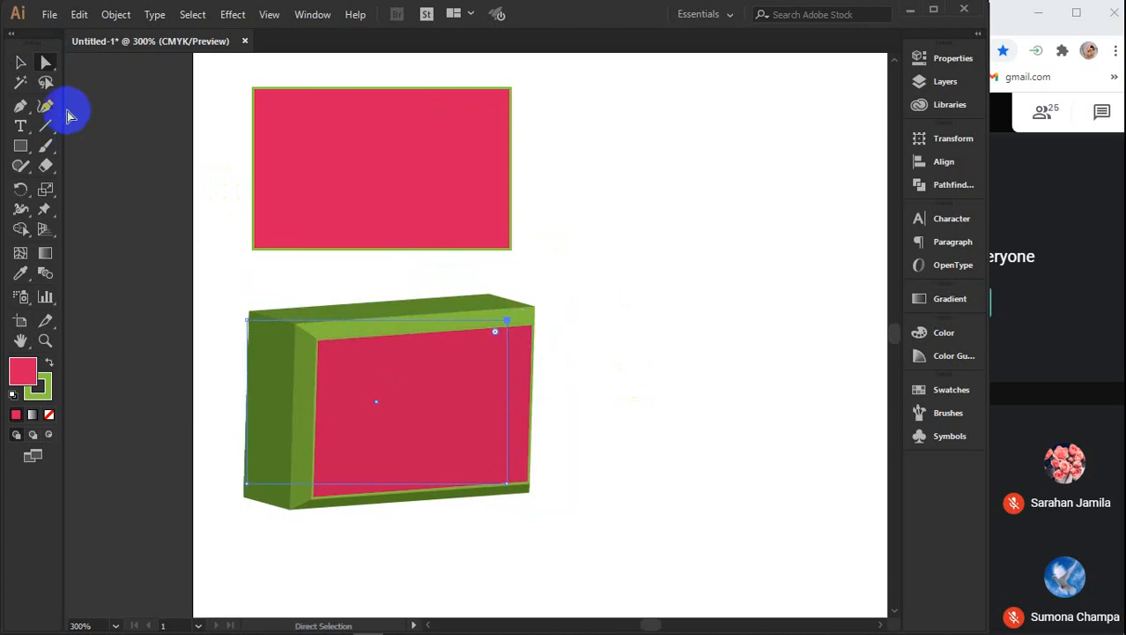
click(20, 62)
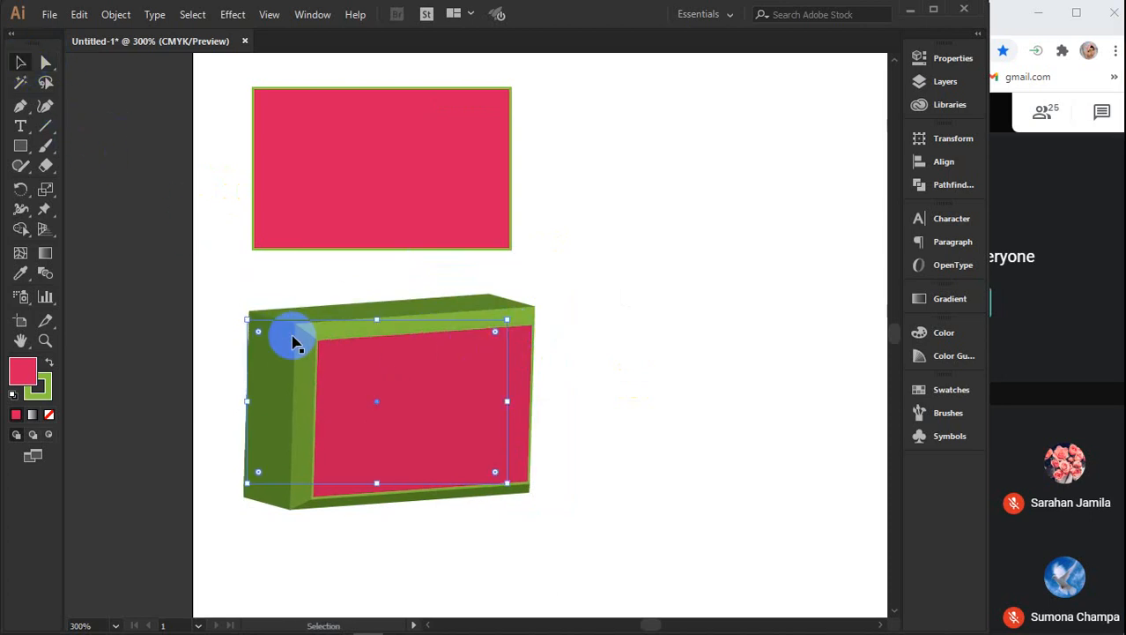
drag(258, 332, 361, 453)
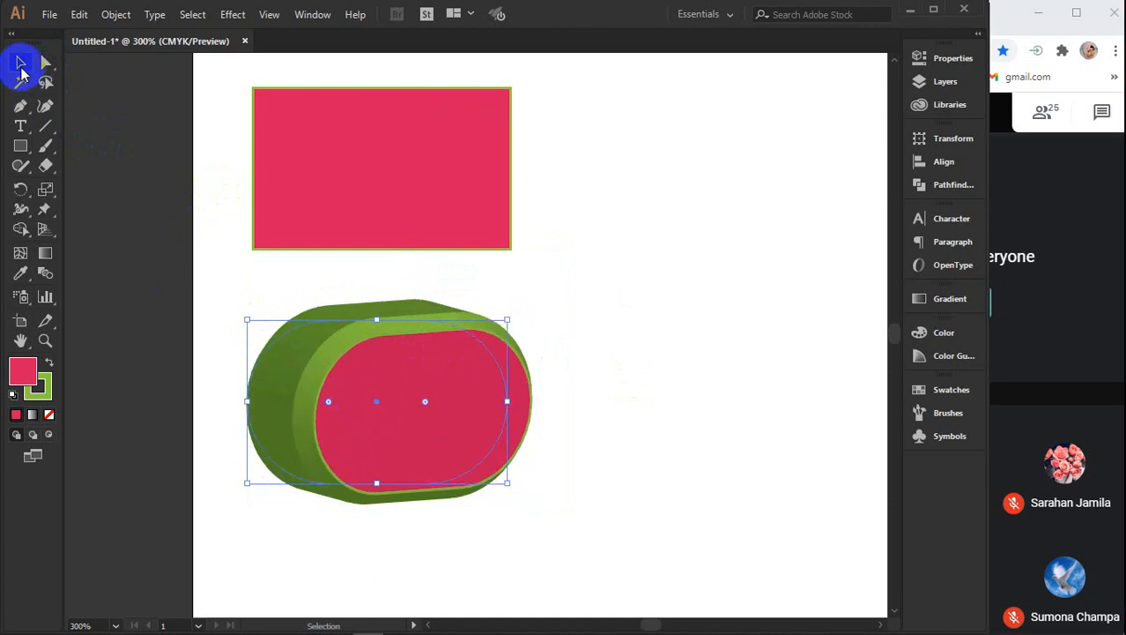
click(803, 379)
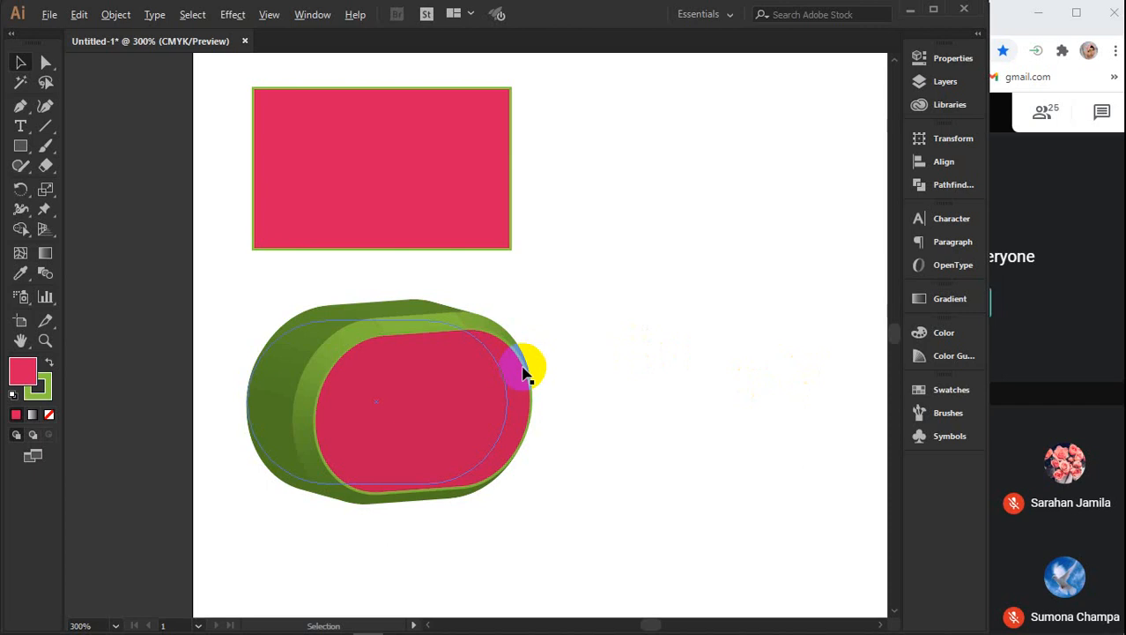
Draw a circle with the Ellipse tool in the empty area beside the pill-shaped solid
scroll(523, 371, down, 1)
drag(712, 474, 509, 393)
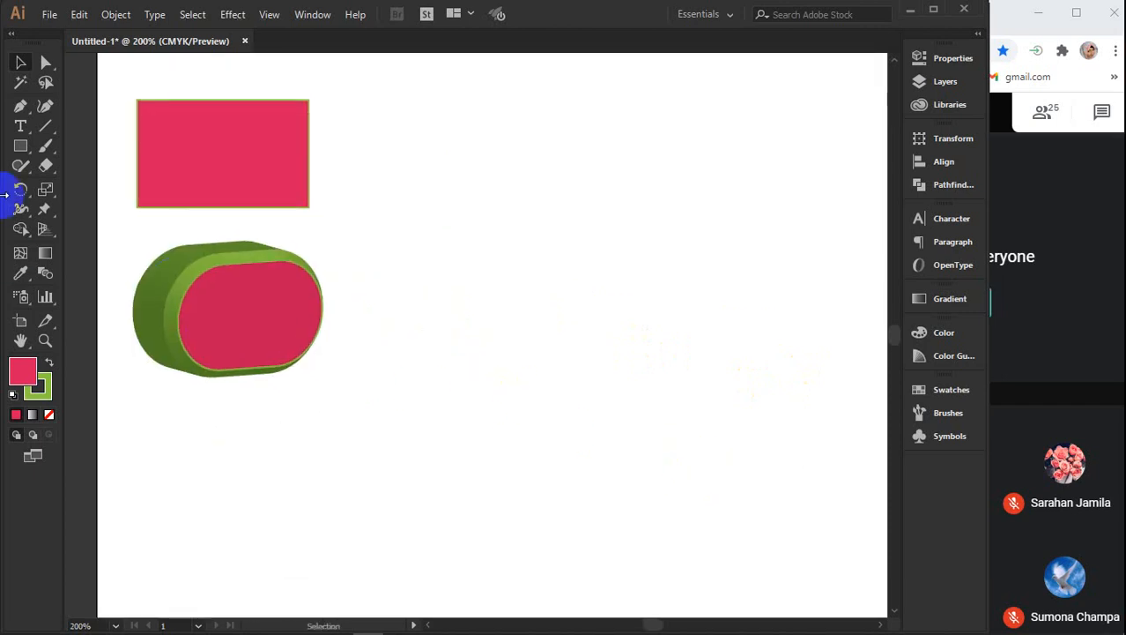
click(16, 146)
drag(16, 146, 84, 184)
drag(473, 271, 639, 442)
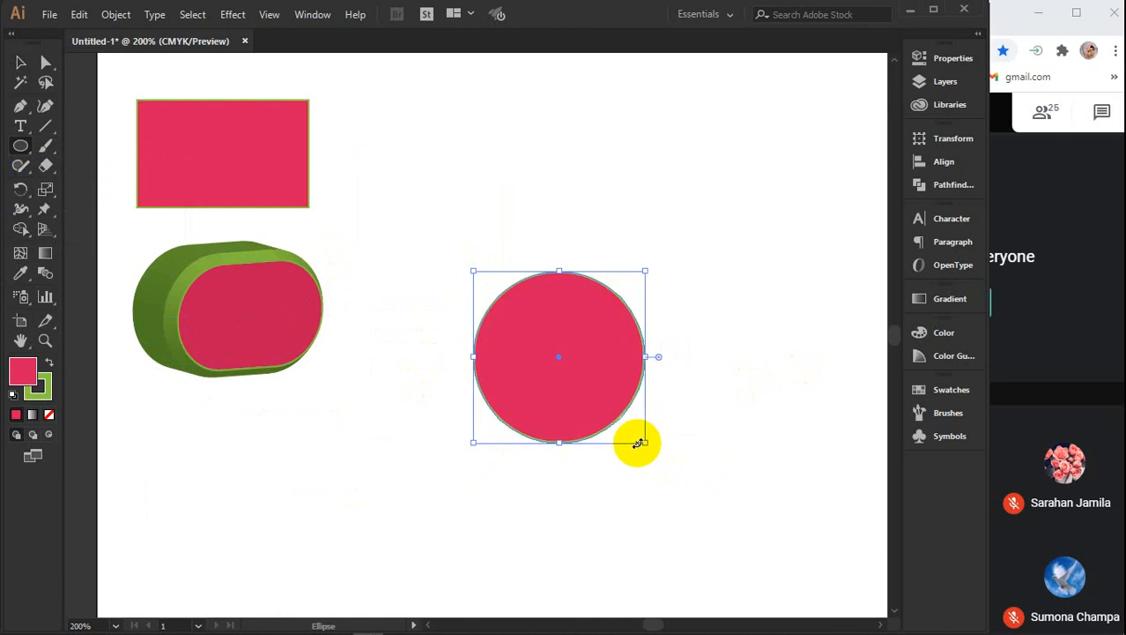
key(v)
Apply 3D Extrude & Bevel to the circle with Off-Axis Front position, 50 pt depth and no bevel, and move the solid higher on the artboard
click(231, 15)
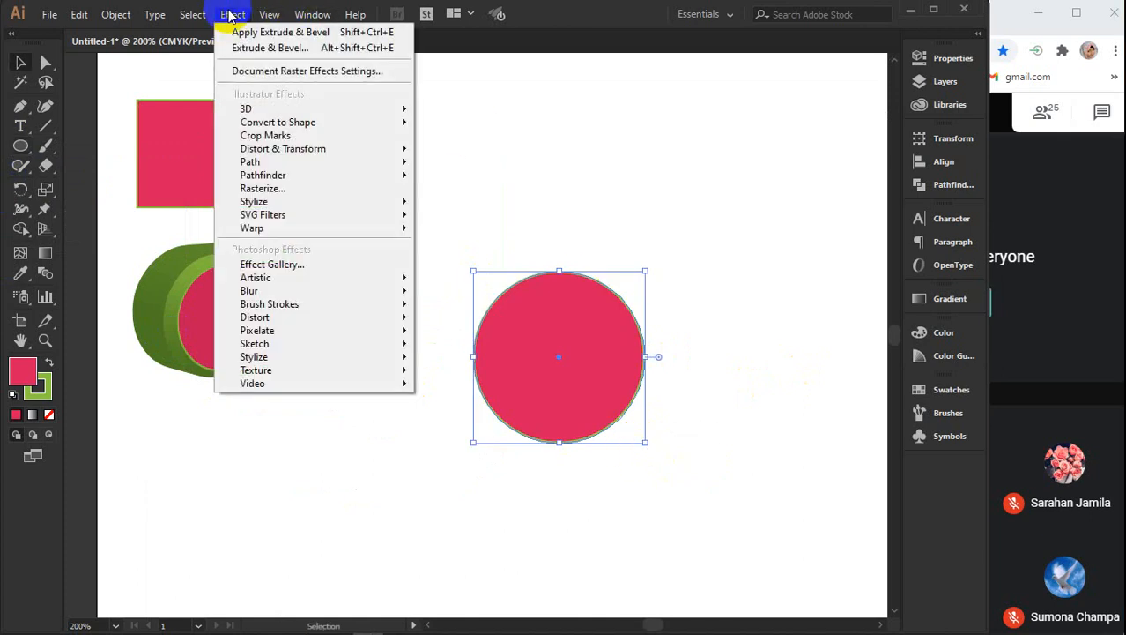
mouse_move(291, 109)
click(467, 108)
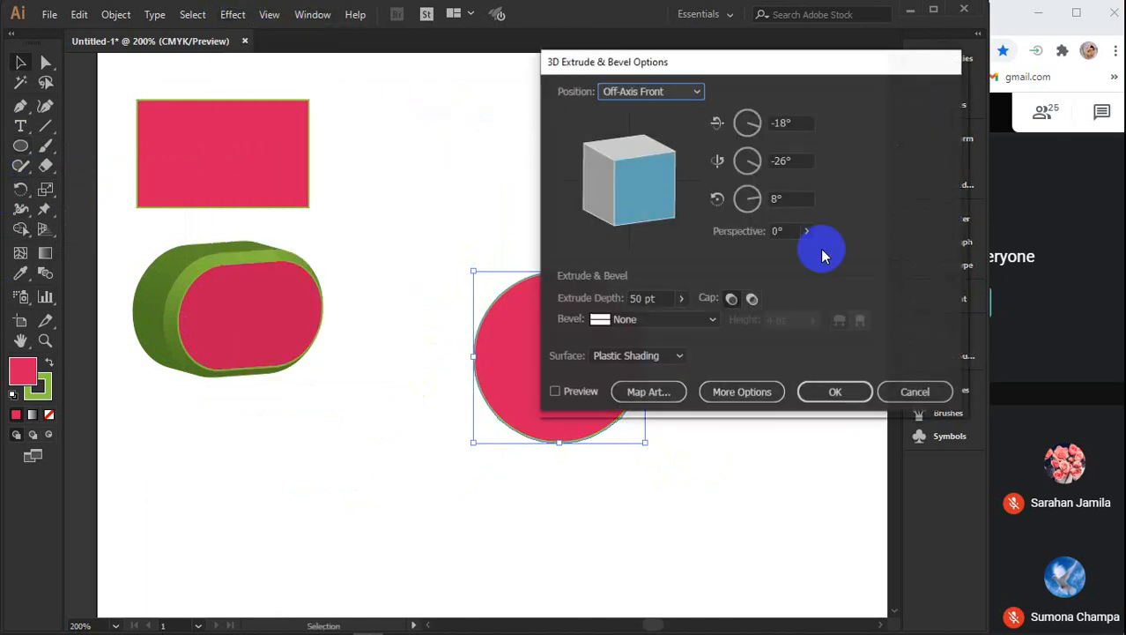
click(564, 390)
drag(739, 69, 886, 58)
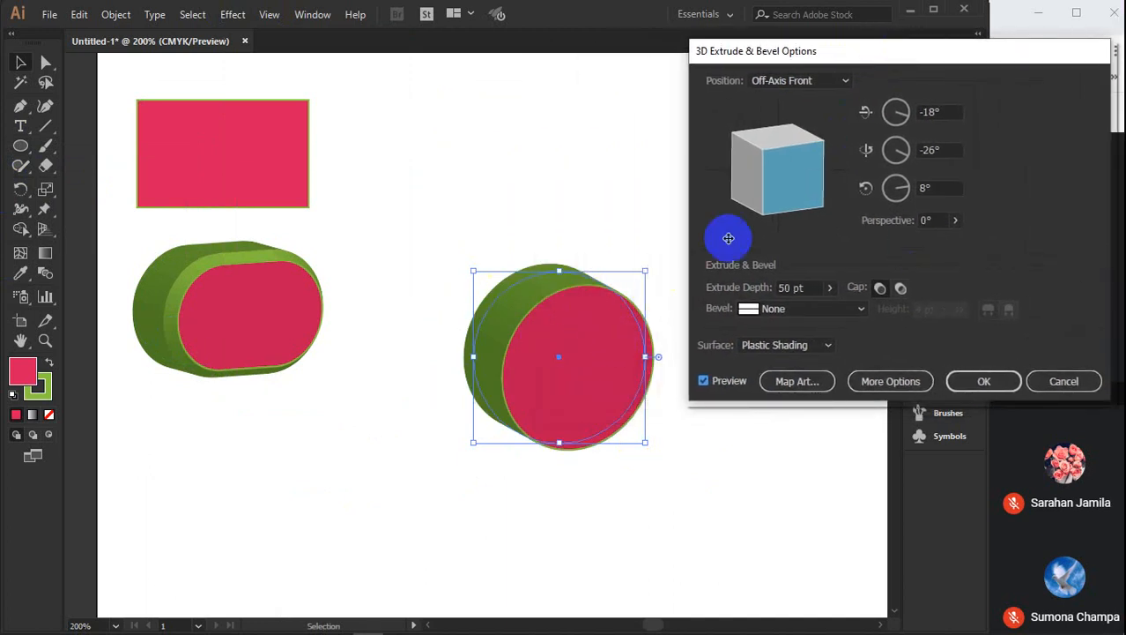
click(981, 378)
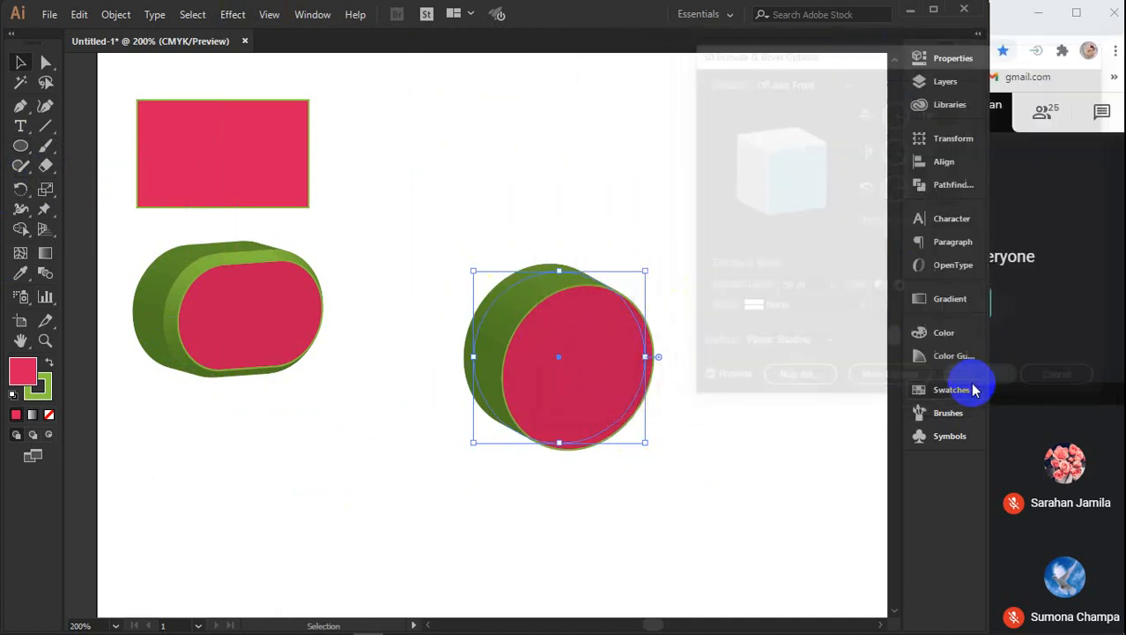
click(670, 344)
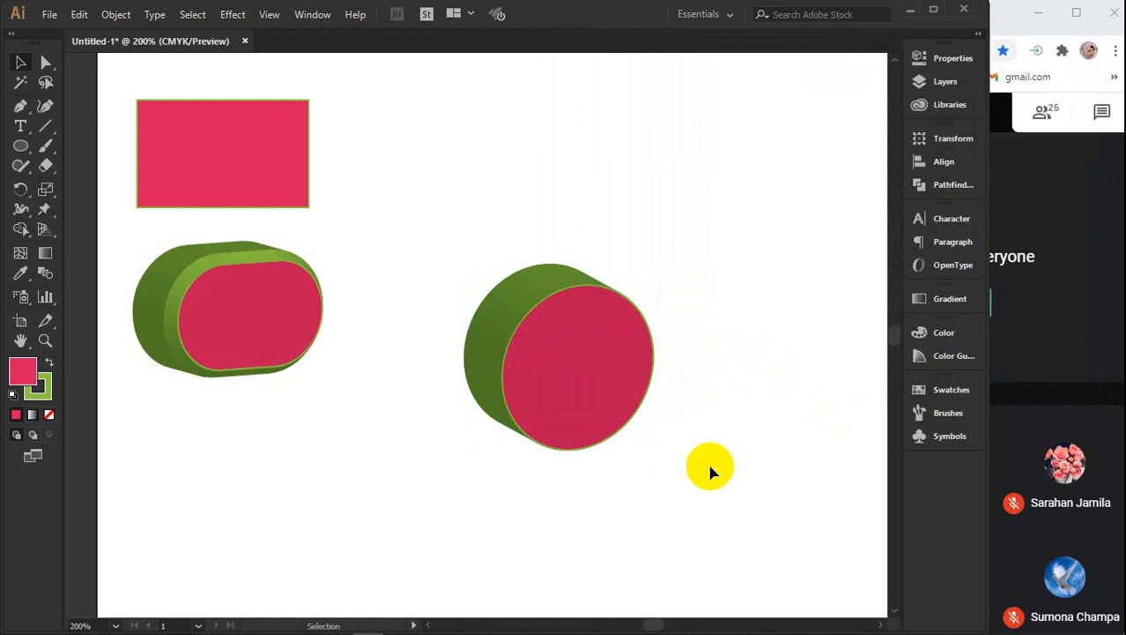
drag(622, 420, 529, 324)
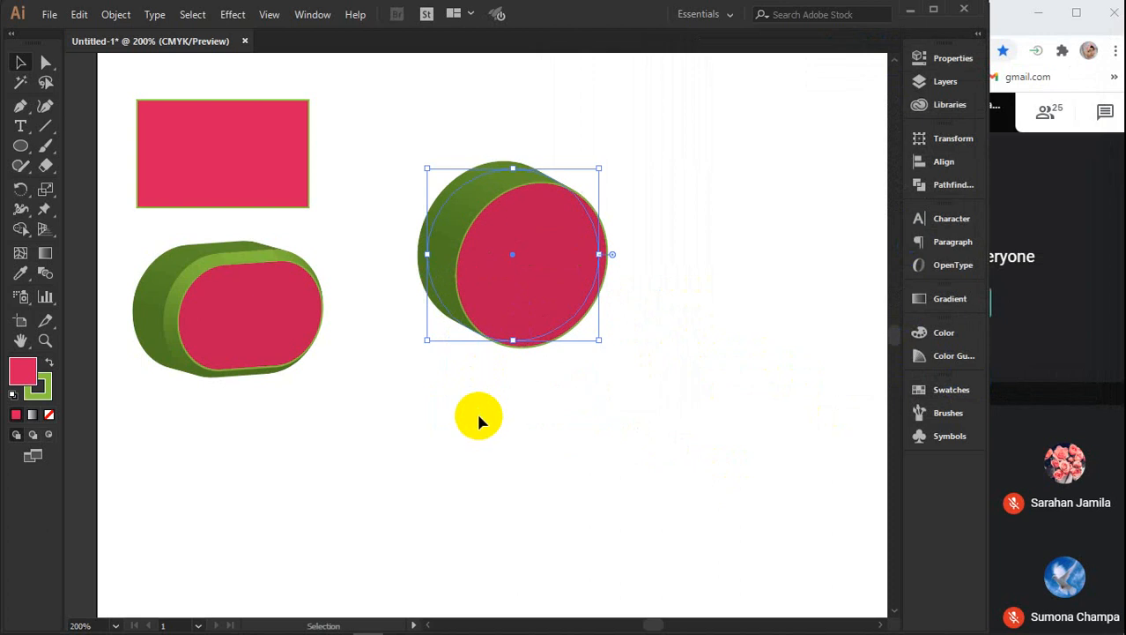
click(20, 106)
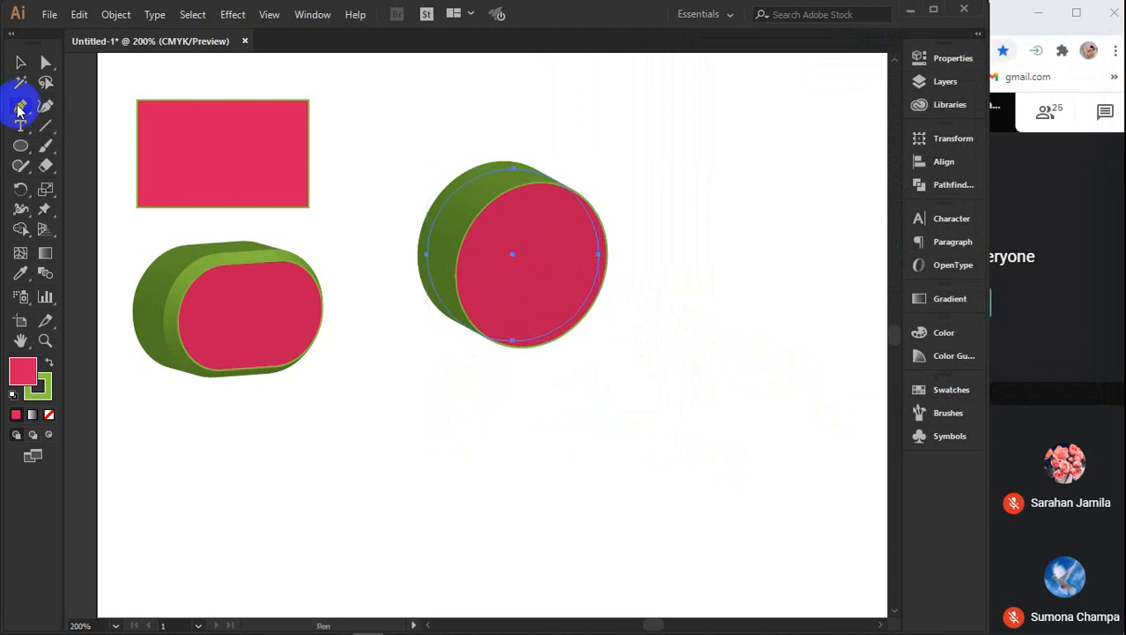
click(364, 384)
drag(426, 509, 490, 545)
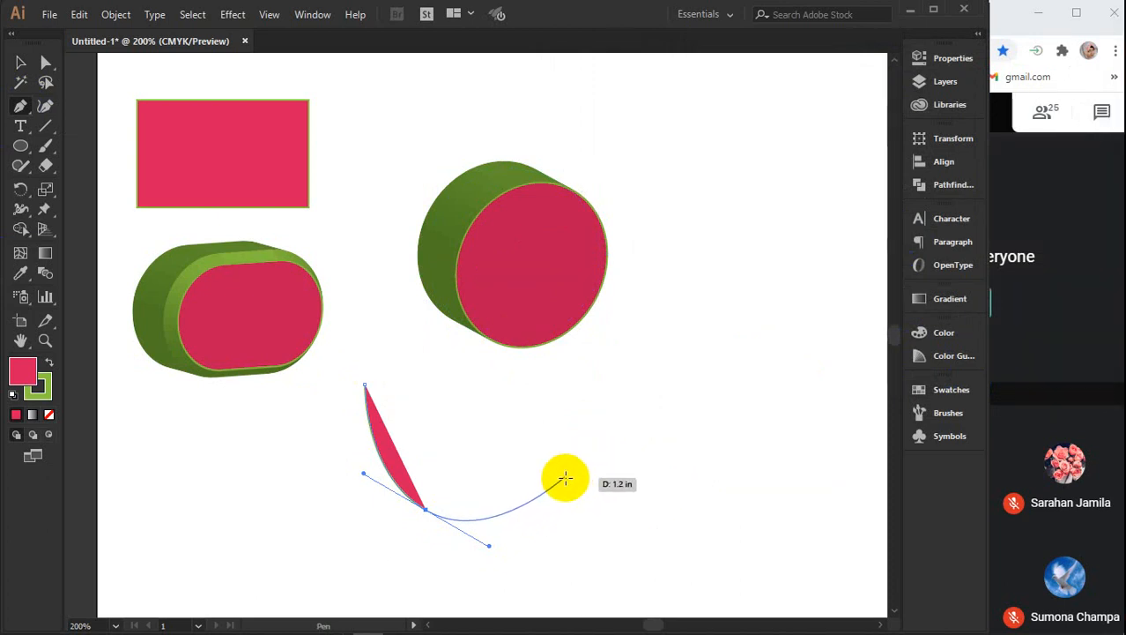
key(ctrl+z)
key(ctrl+z)
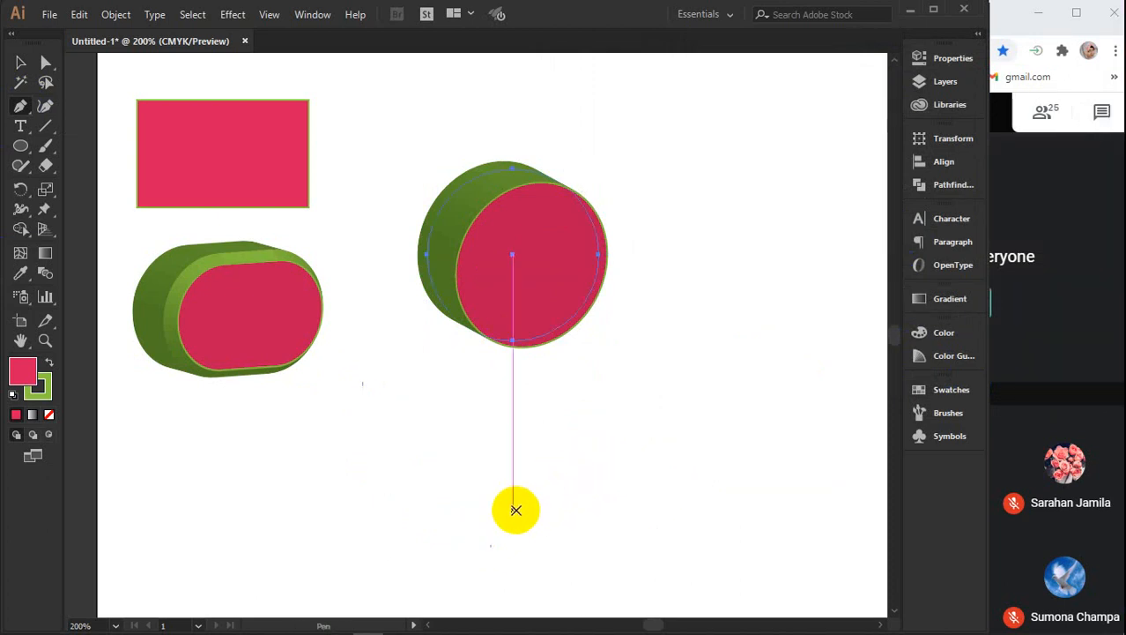
Try to draw a curved, upward-opening crescent with the Pen tool beneath the extruded circle, and delete it
click(463, 501)
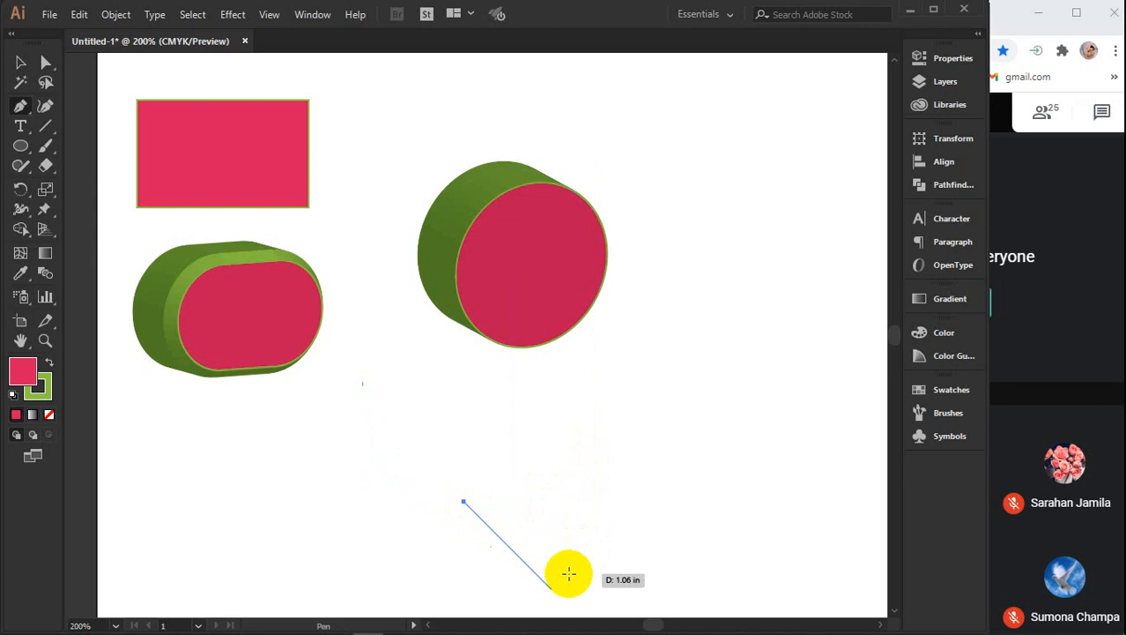
drag(550, 587, 625, 580)
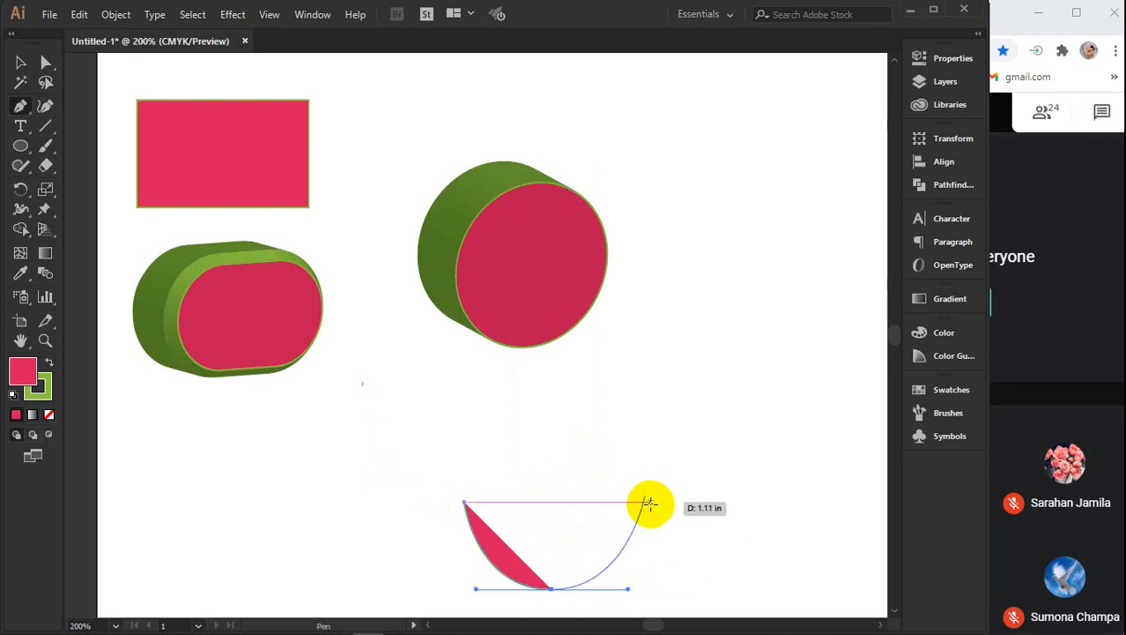
click(649, 503)
key(ctrl+z)
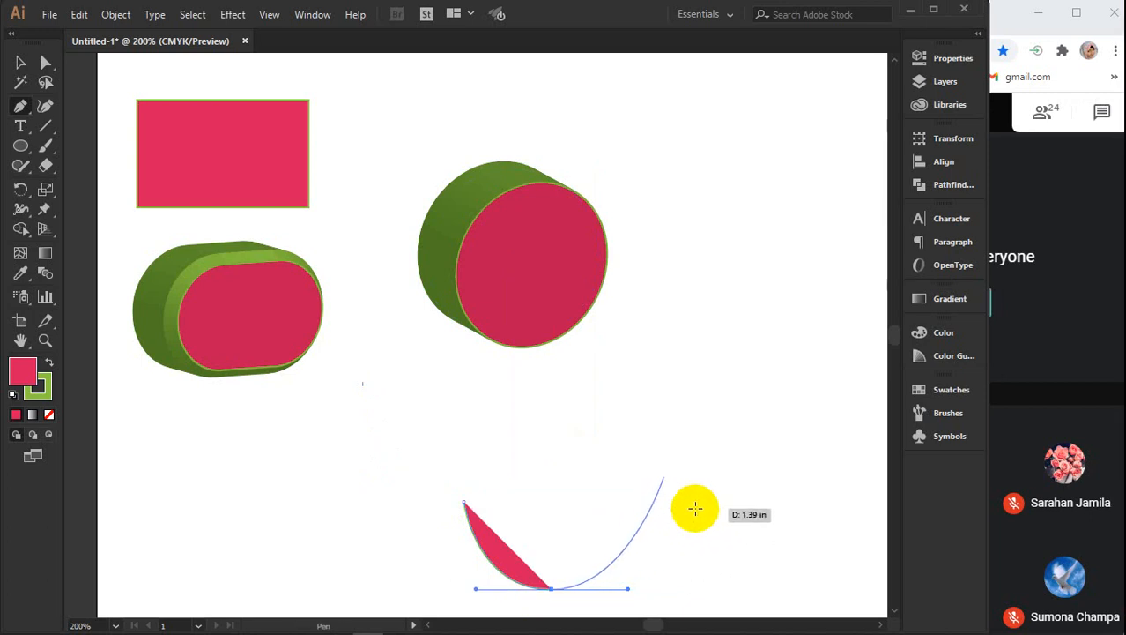
drag(695, 507, 538, 571)
click(467, 501)
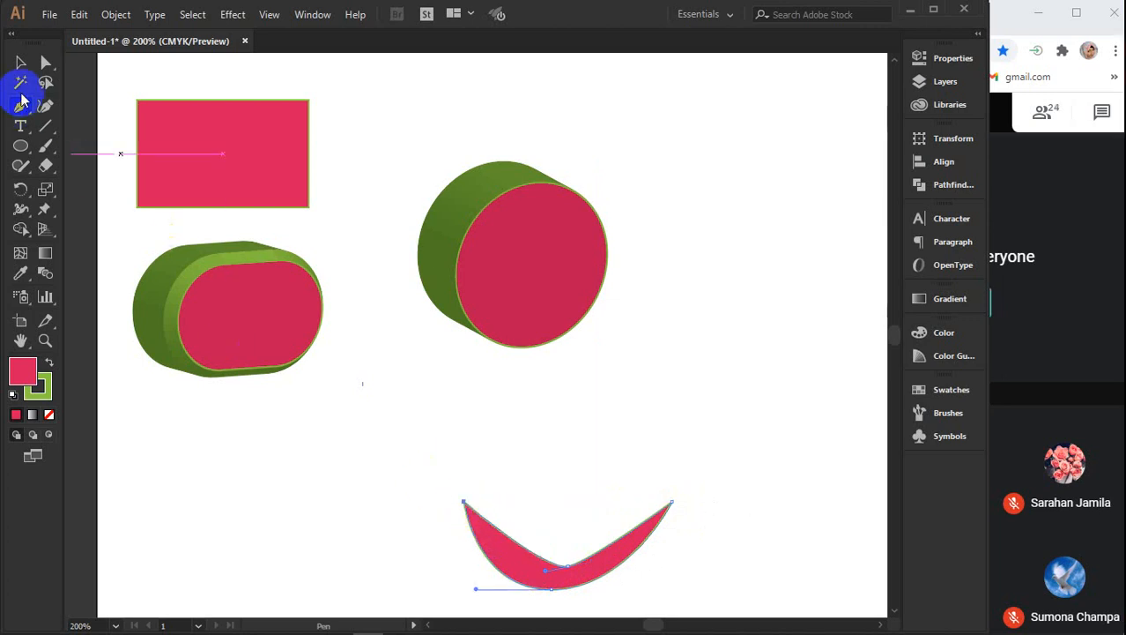
click(20, 62)
click(45, 105)
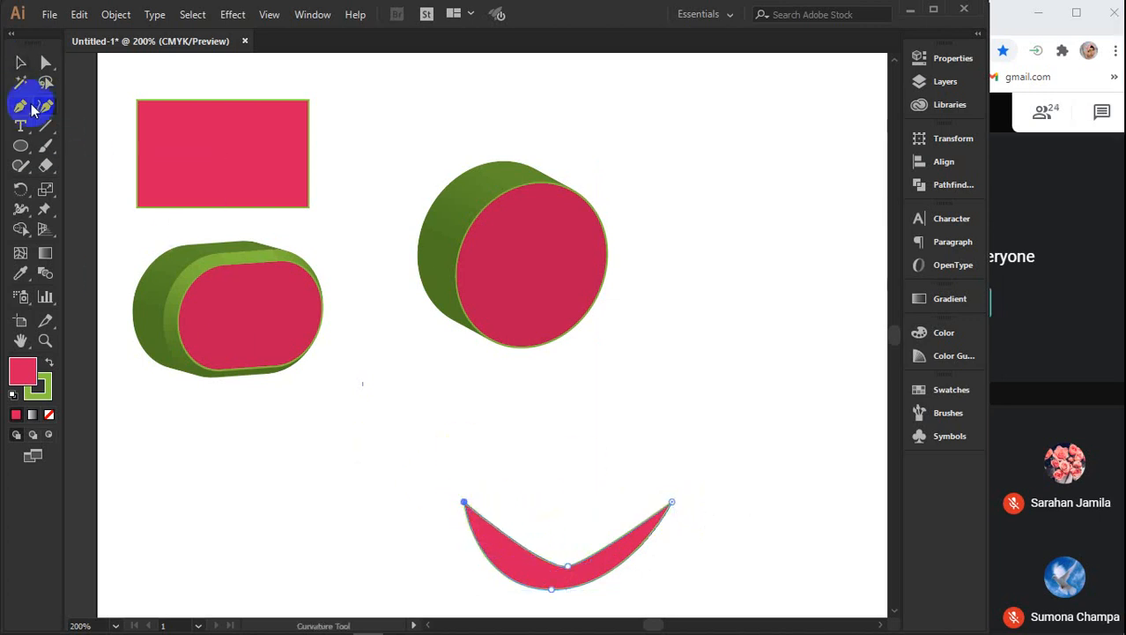
click(20, 62)
key(Delete)
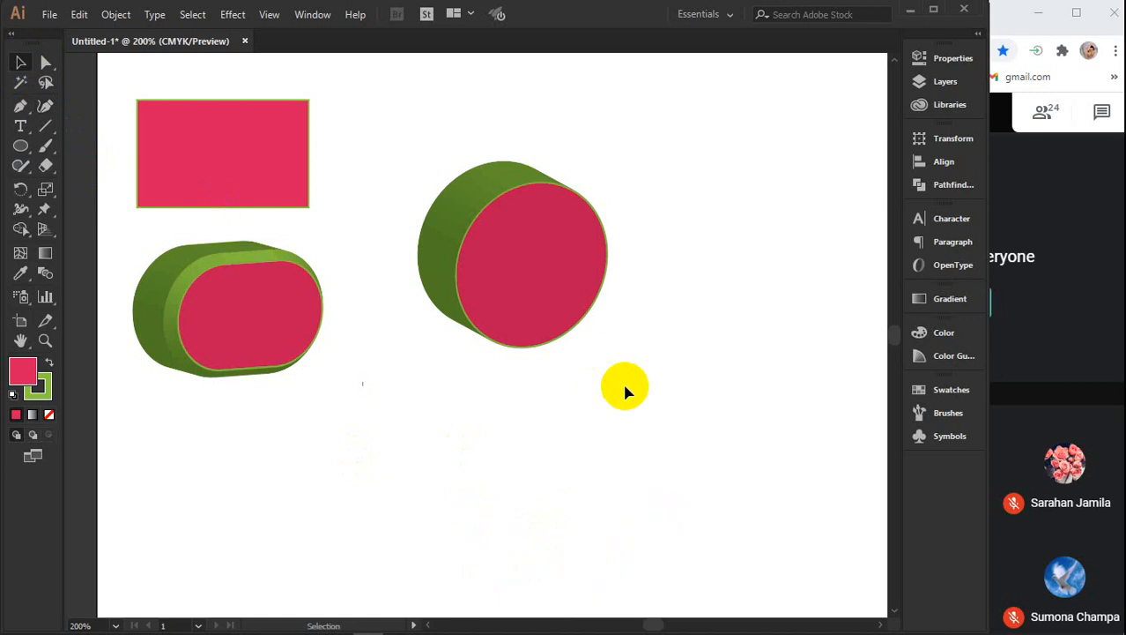
Draw a closed, straight-sided four-point chevron with the Pen tool beneath the extruded circle, its opening facing right
click(20, 108)
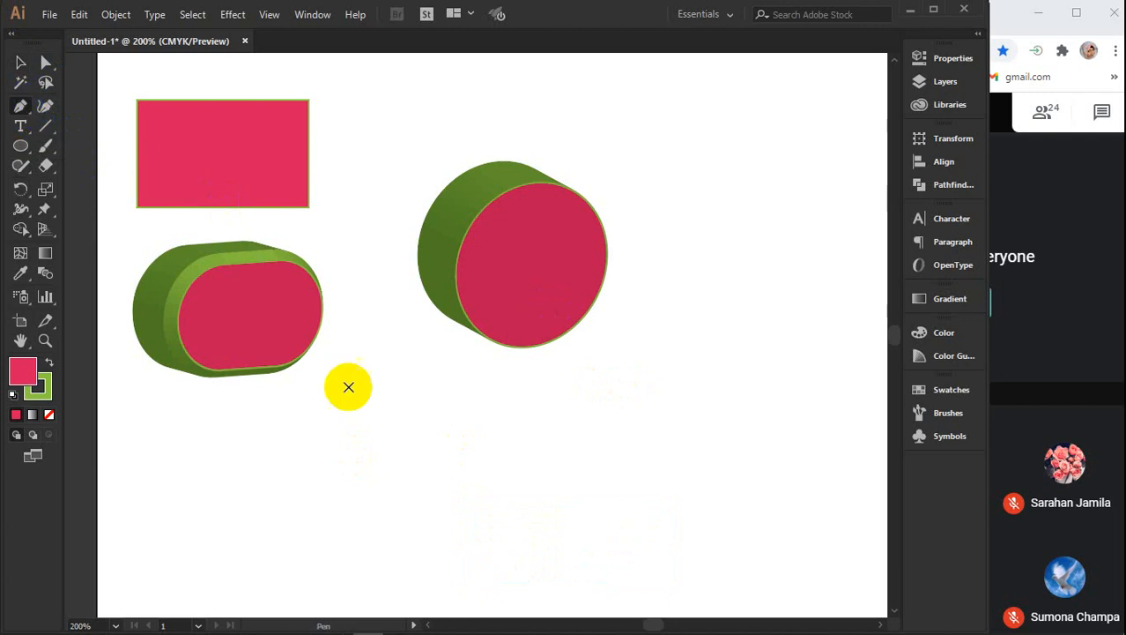
click(628, 363)
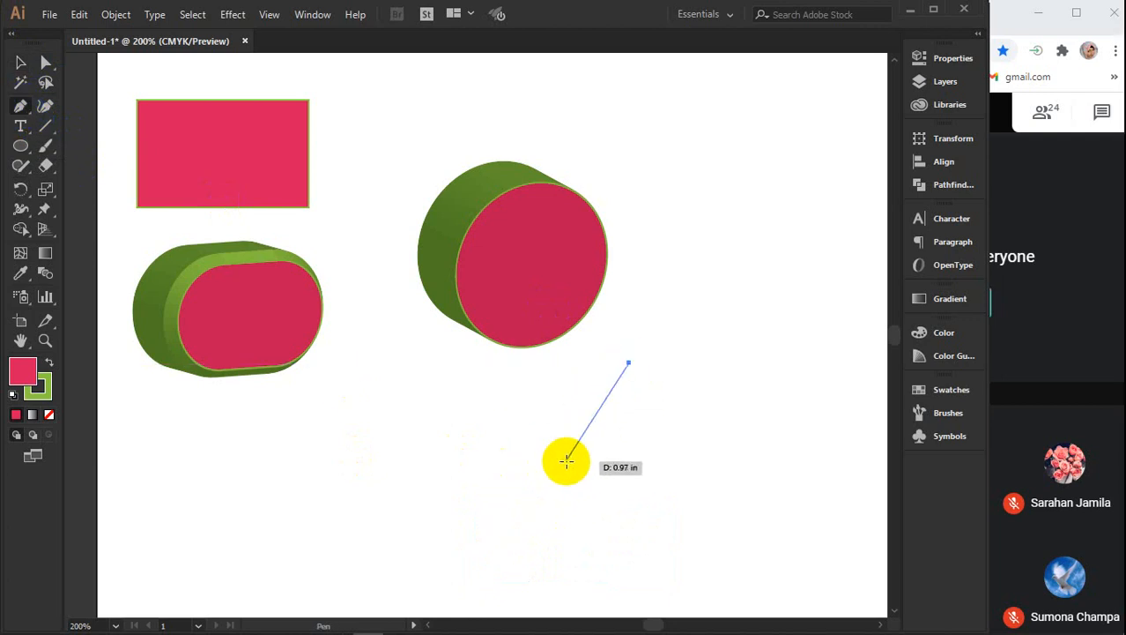
click(530, 458)
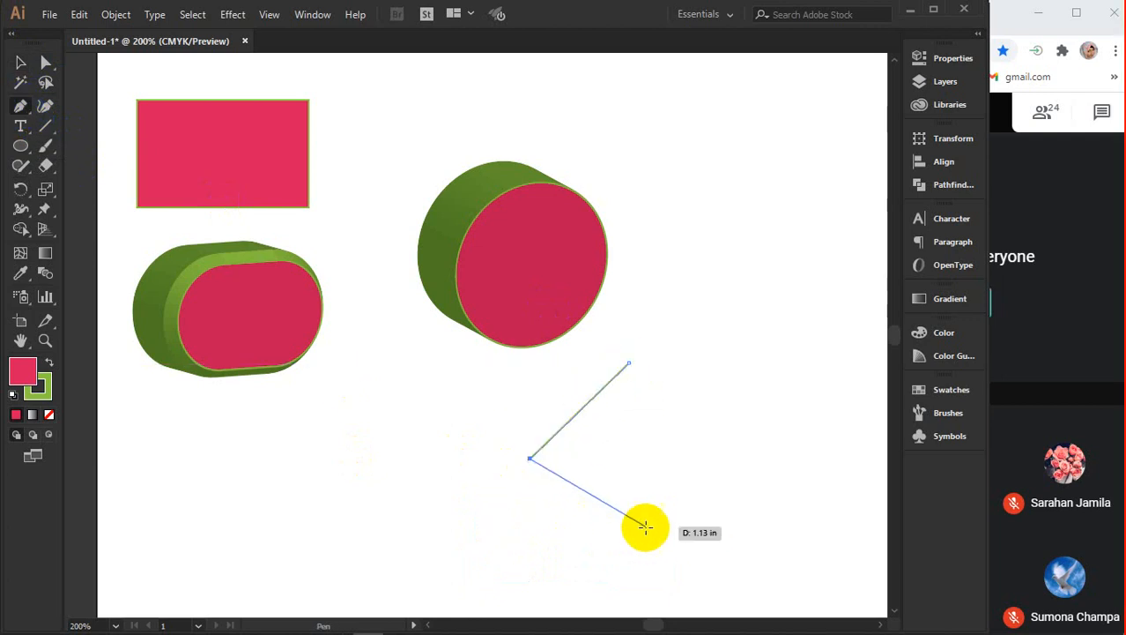
click(609, 562)
click(580, 465)
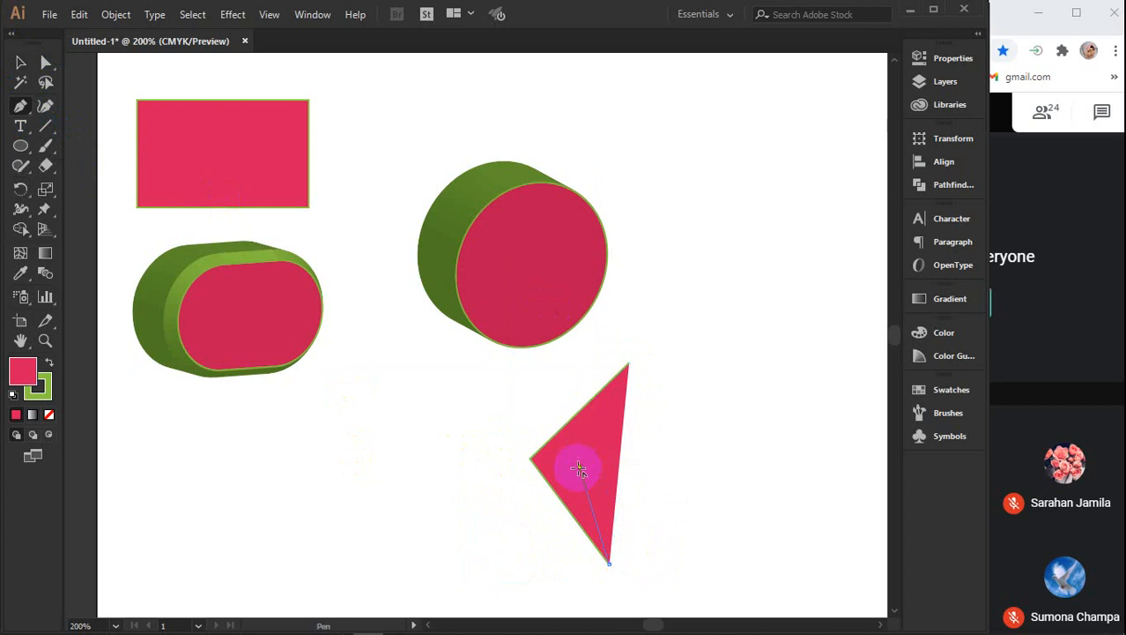
click(628, 368)
Add a curvature point on each inner edge of the chevron and remove the inner corner point to form a smooth concave curve
click(46, 106)
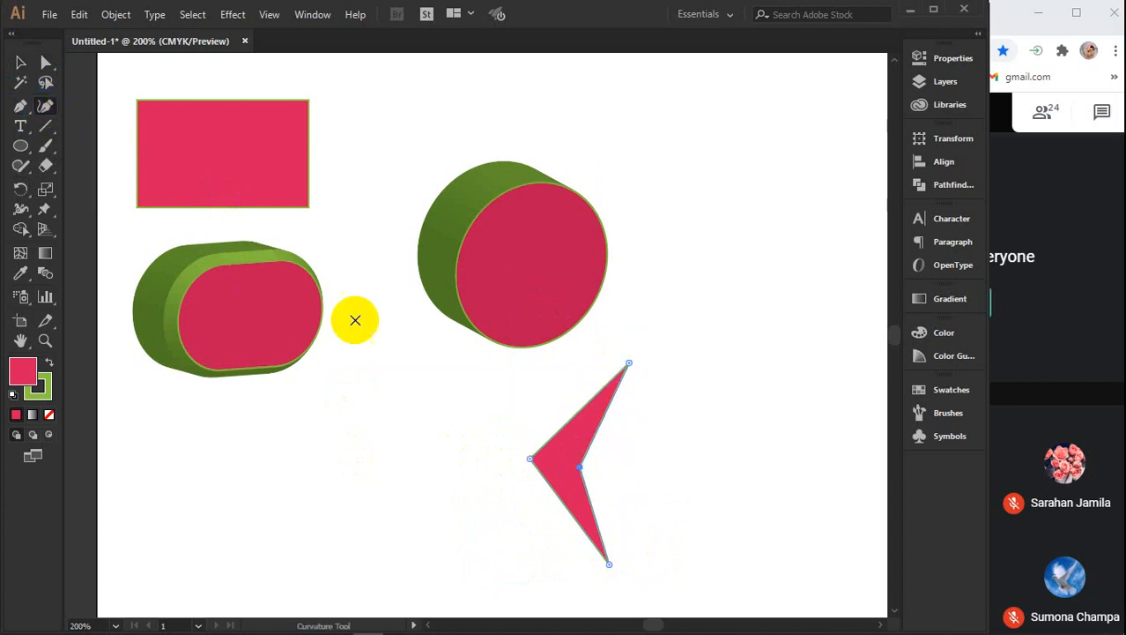
click(599, 426)
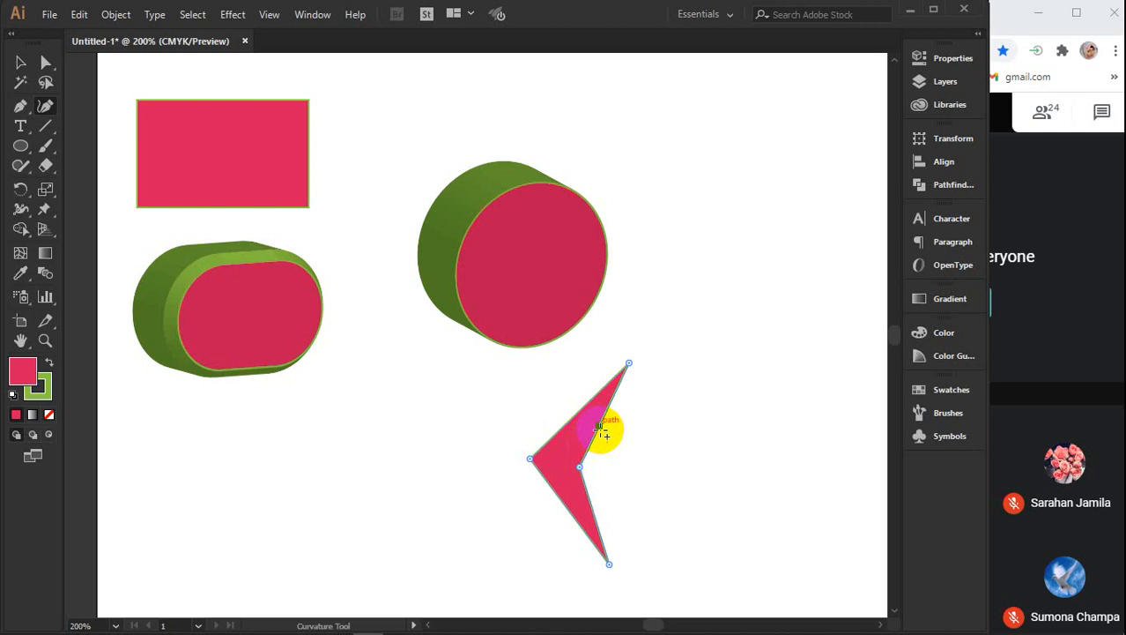
click(593, 514)
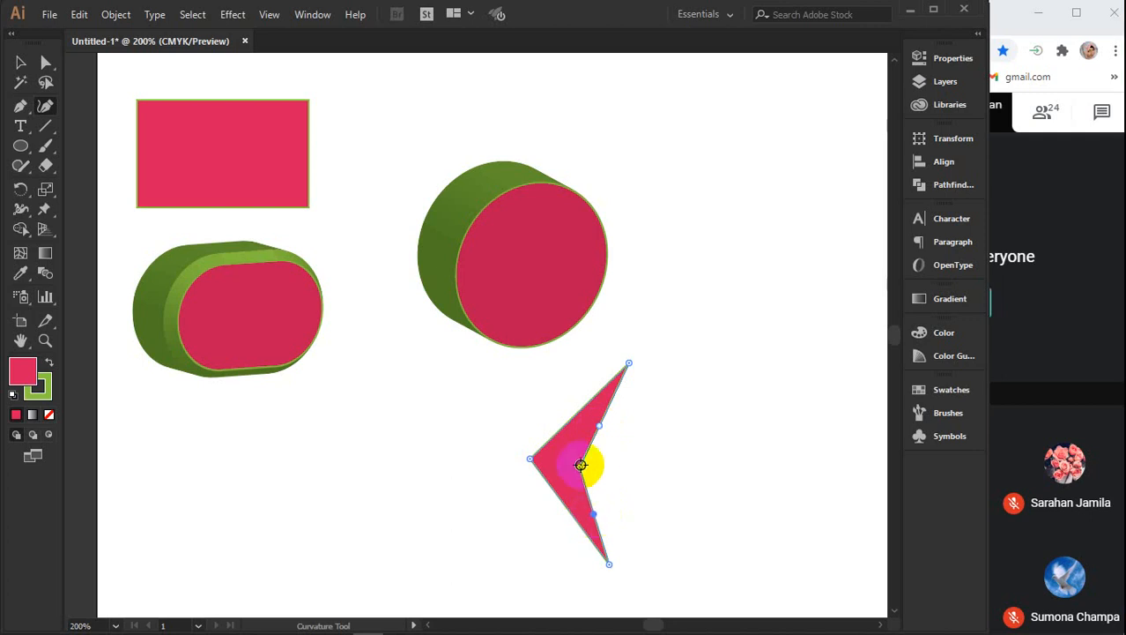
drag(582, 465, 593, 468)
key(Delete)
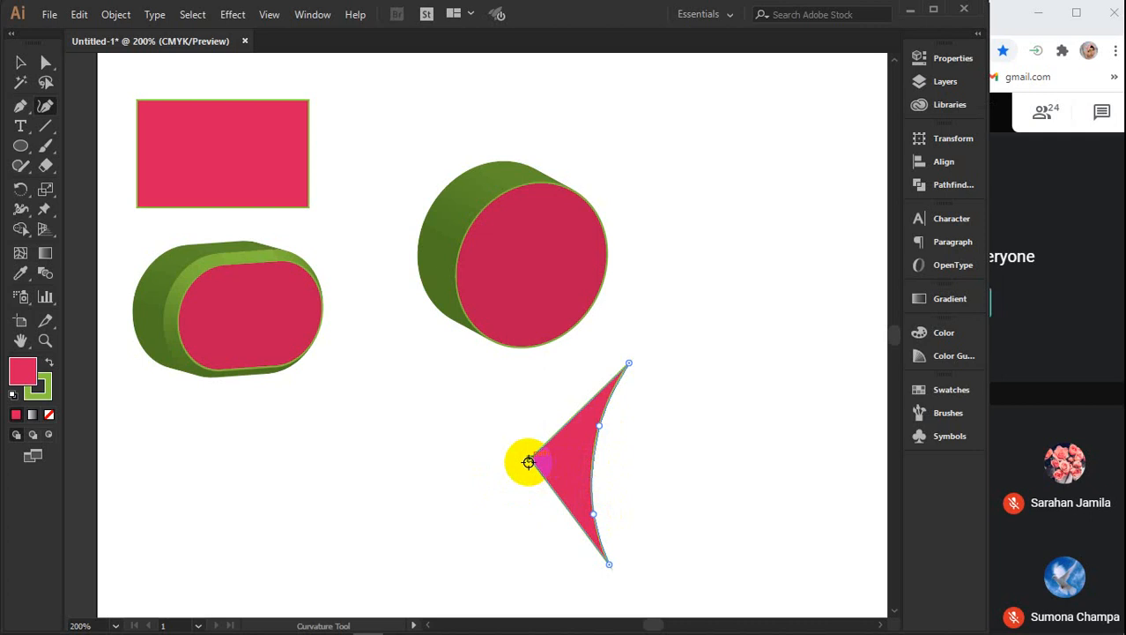
Add a curvature point on each outer edge of the chevron and remove the outer corner point to round that side
click(528, 462)
click(569, 423)
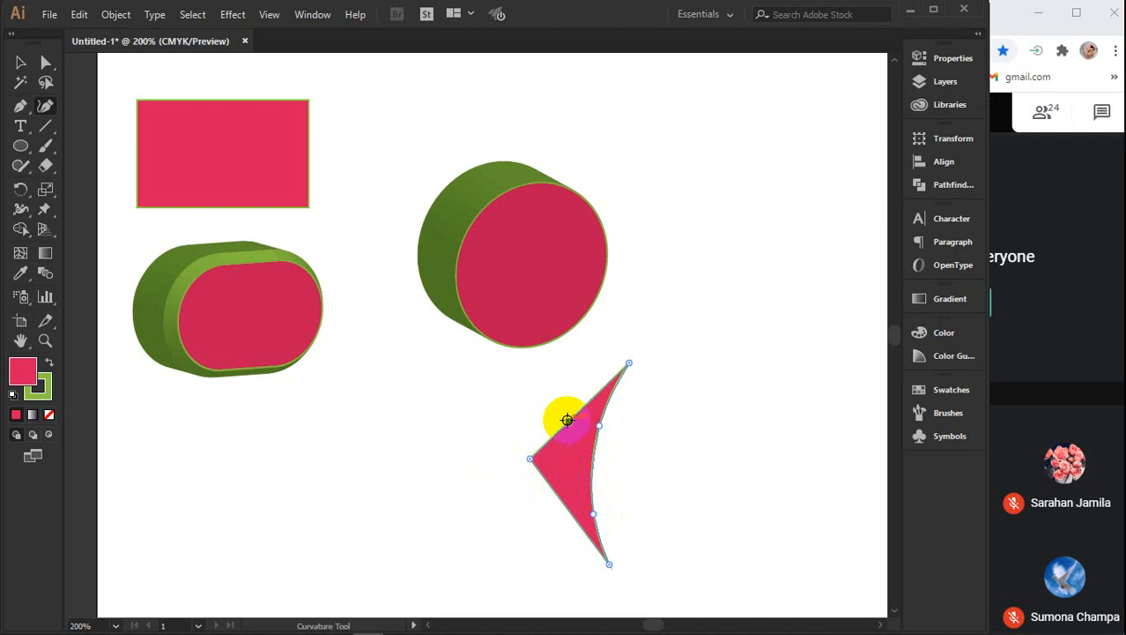
click(563, 504)
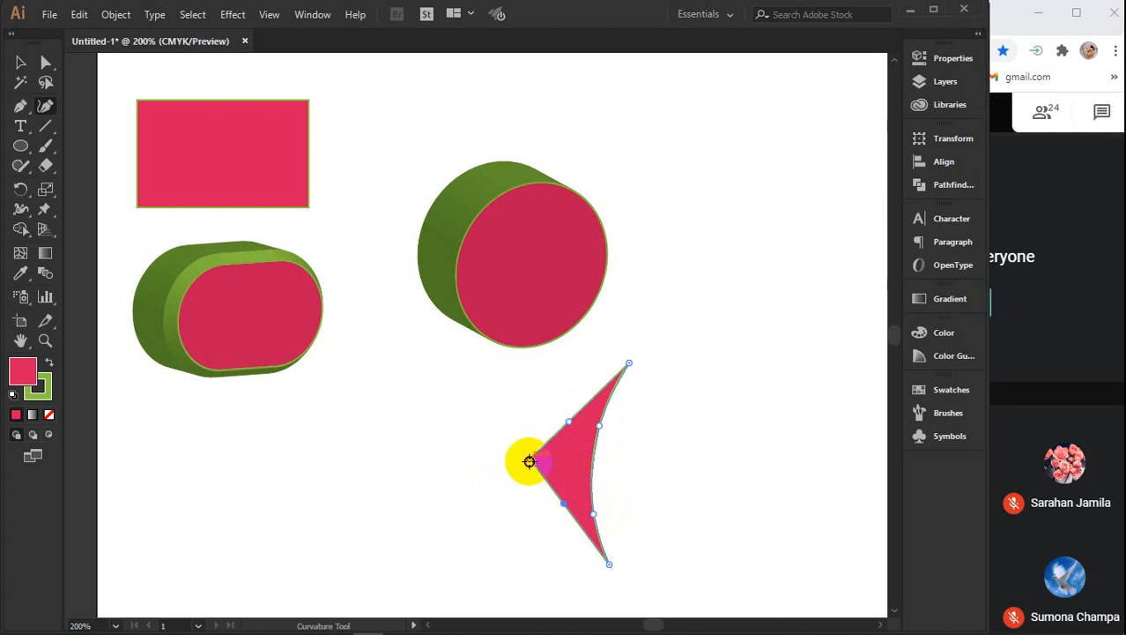
key(Delete)
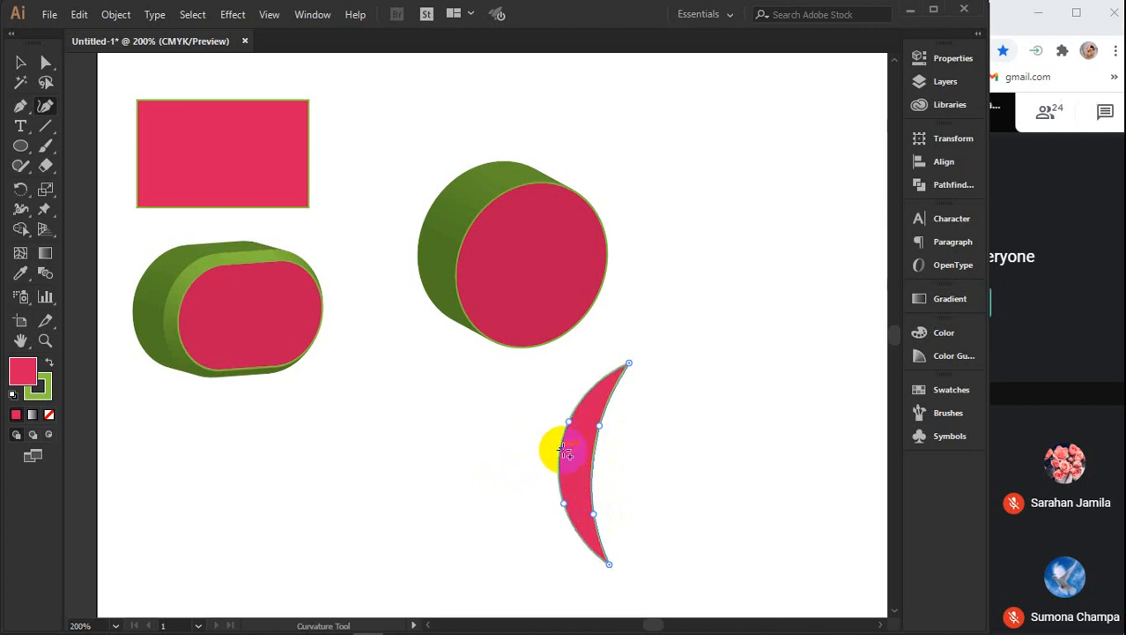
Add middle points to the crescent's outer and inner curves, and adjust the surrounding points so both edges bow smoothly to the left
drag(559, 460, 543, 460)
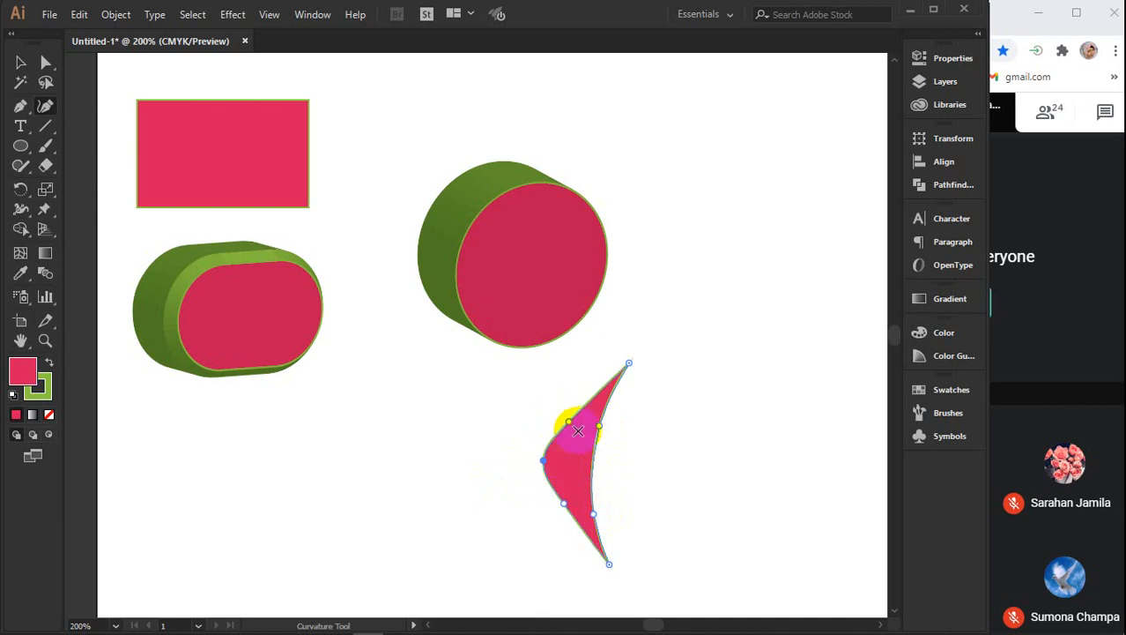
drag(568, 421, 563, 409)
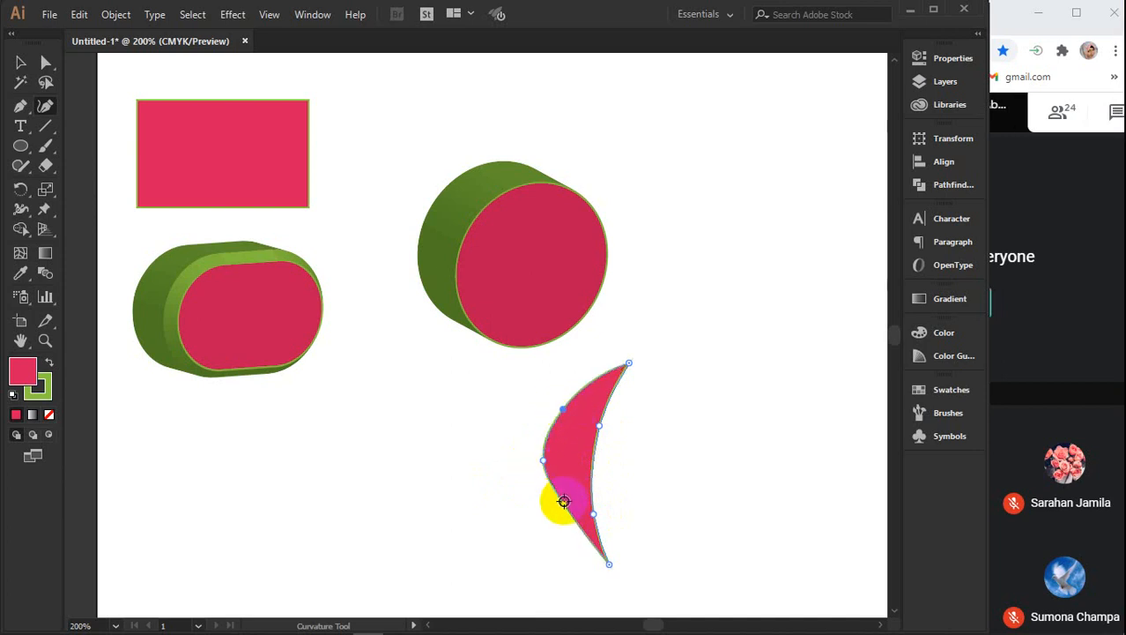
click(549, 511)
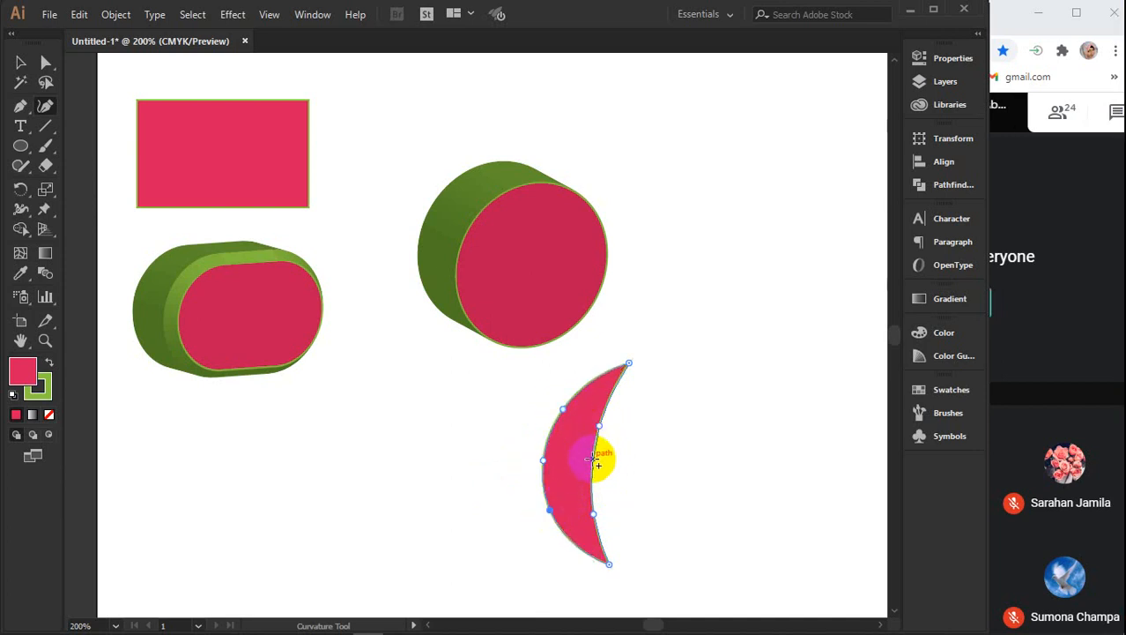
drag(572, 465, 573, 463)
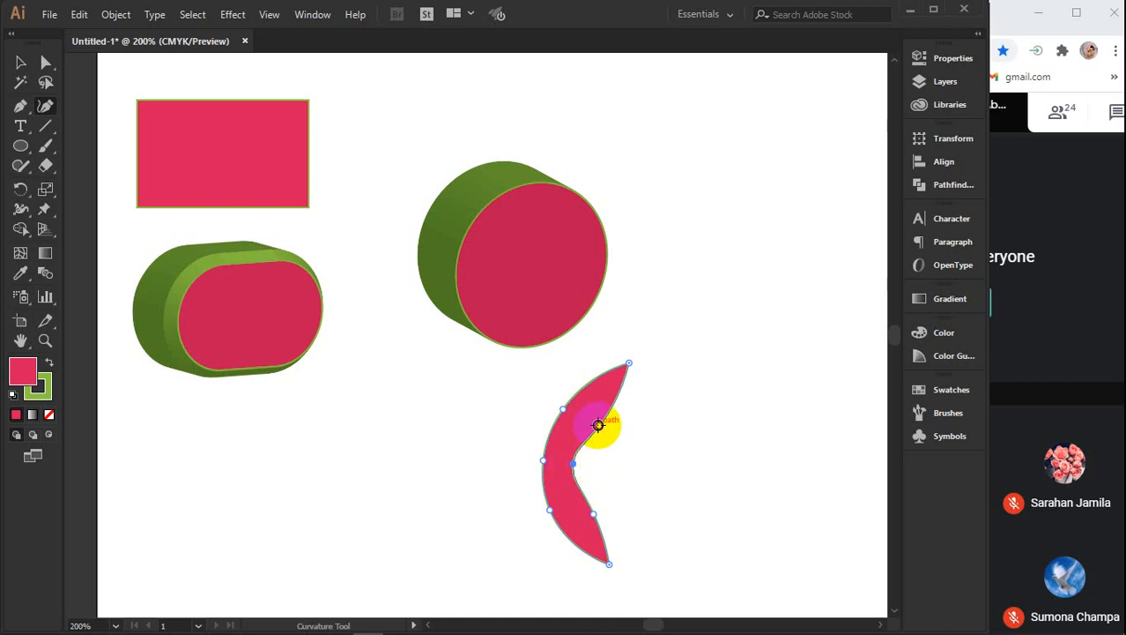
drag(596, 419, 591, 414)
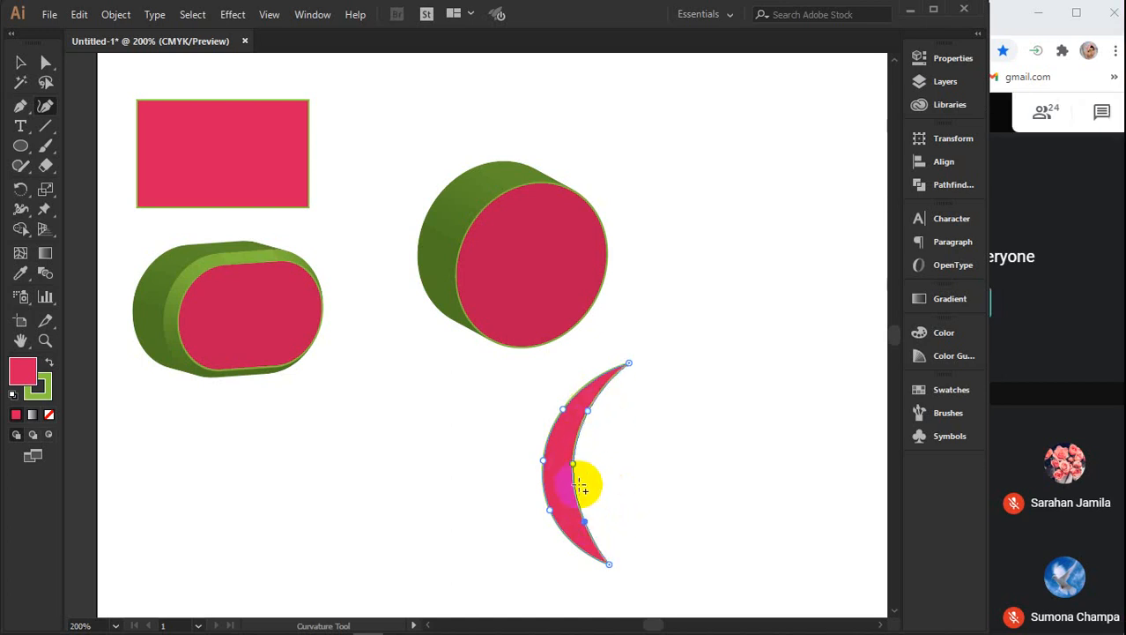
Move the crescent's outer and inner curve points farther left to deepen its arc into a slim moon shape
drag(542, 460, 512, 460)
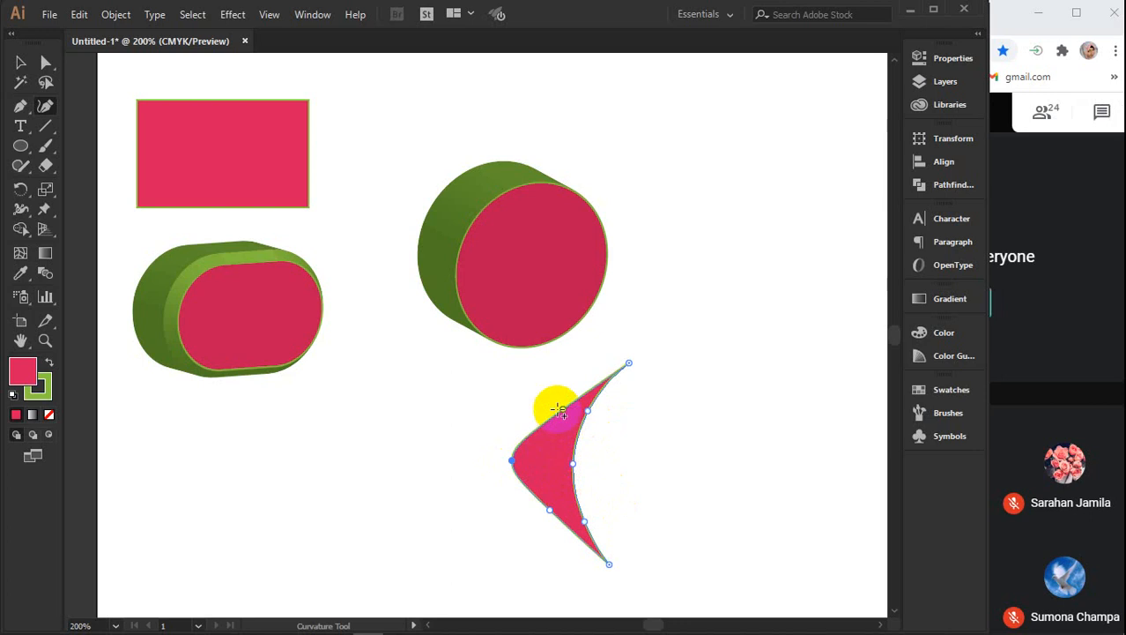
drag(558, 410, 544, 386)
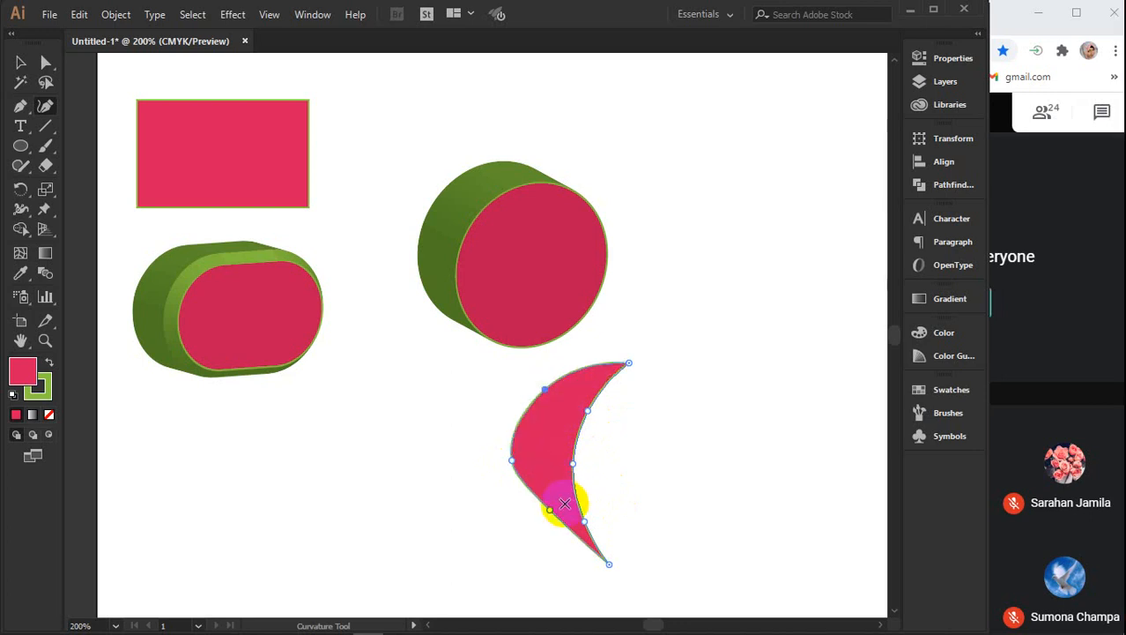
drag(547, 509, 537, 523)
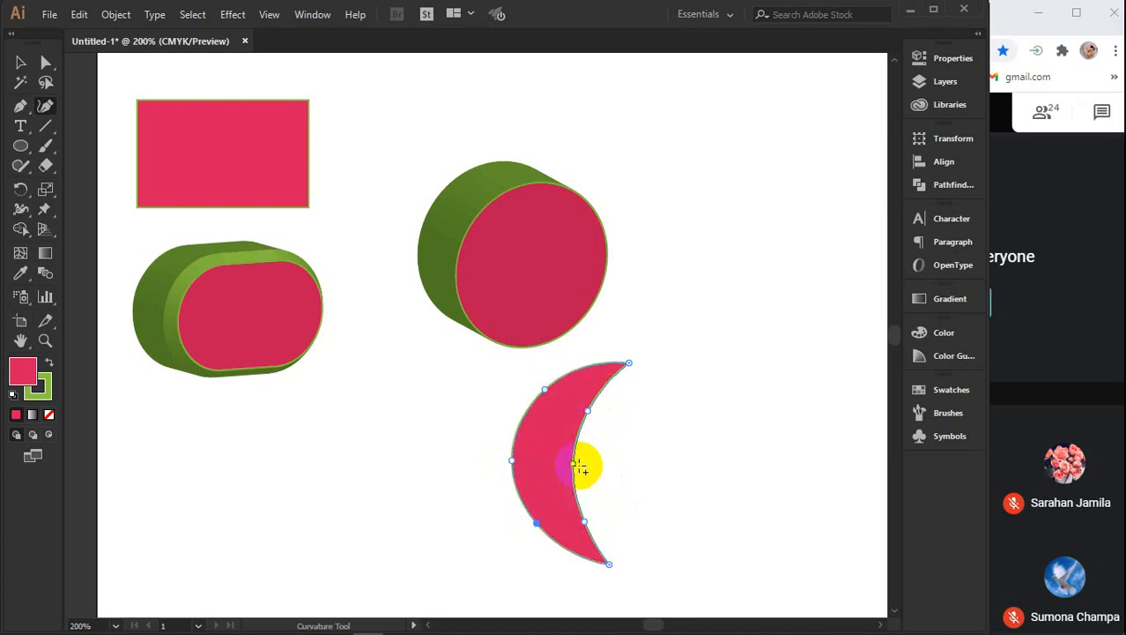
drag(577, 463, 544, 459)
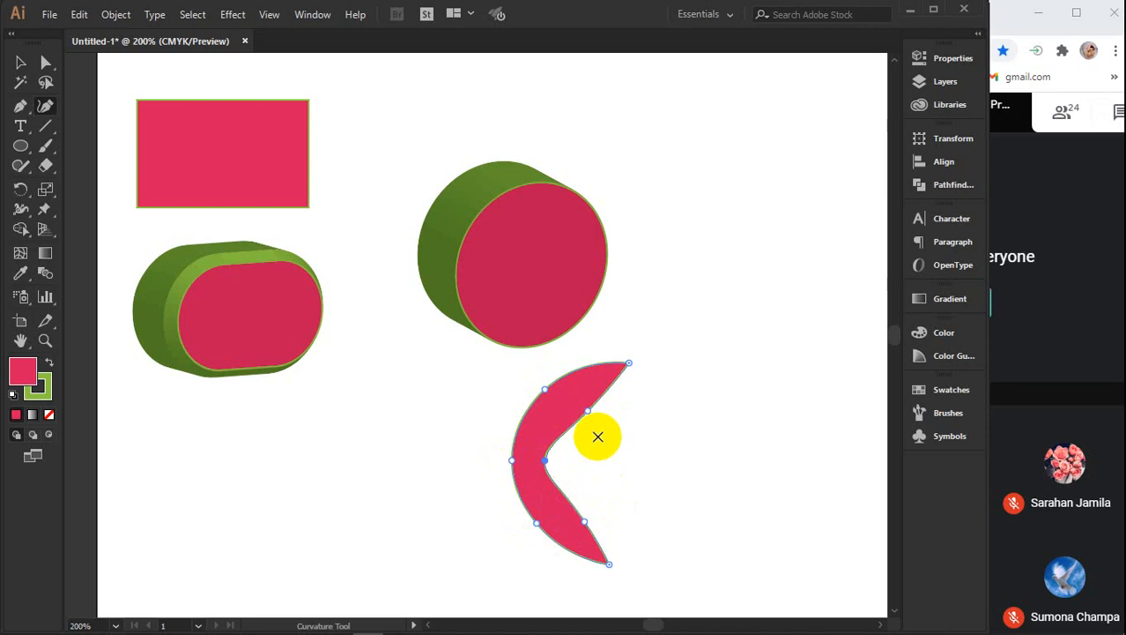
drag(588, 409, 569, 400)
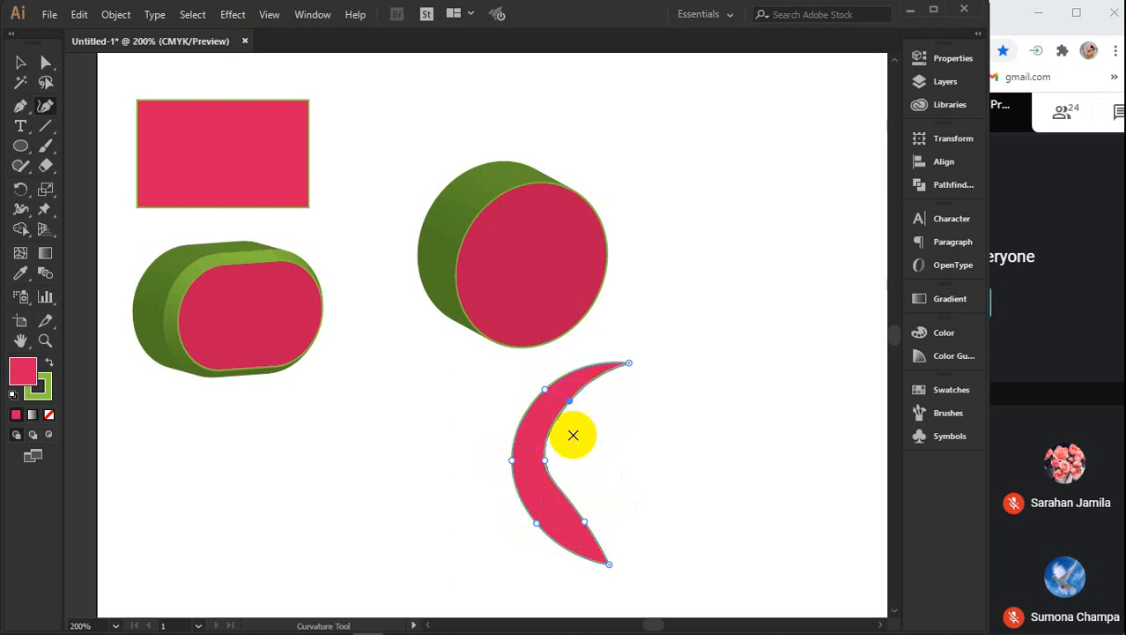
drag(582, 523, 572, 531)
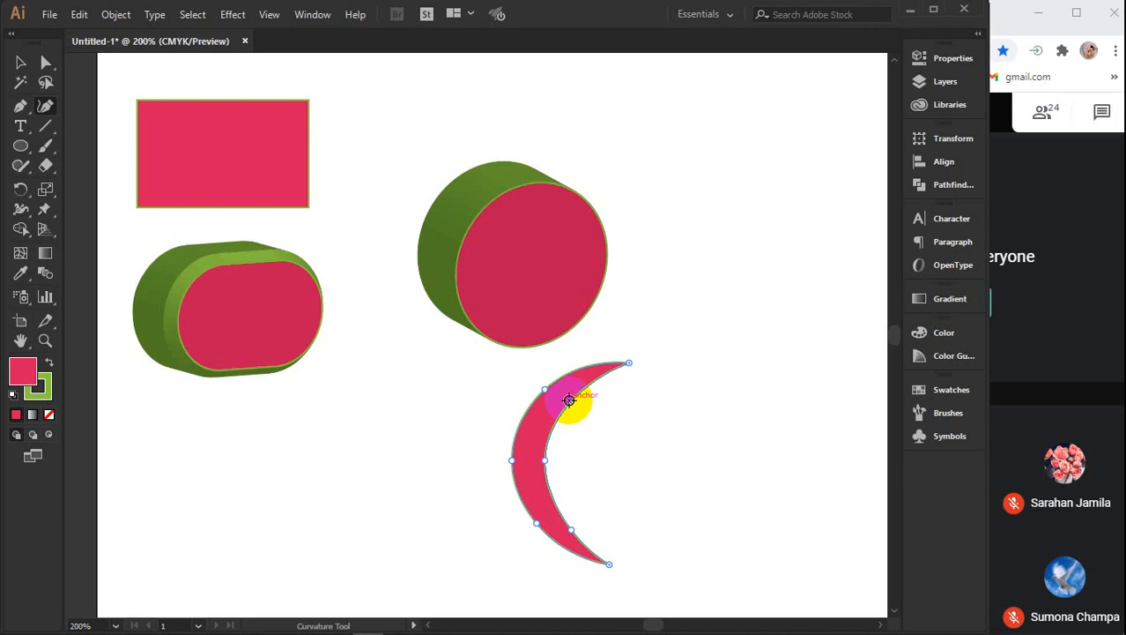
Remove the extra intermediate points from the crescent, keeping only its two tips and the middle points, and switch to the Selection tool
key(Delete)
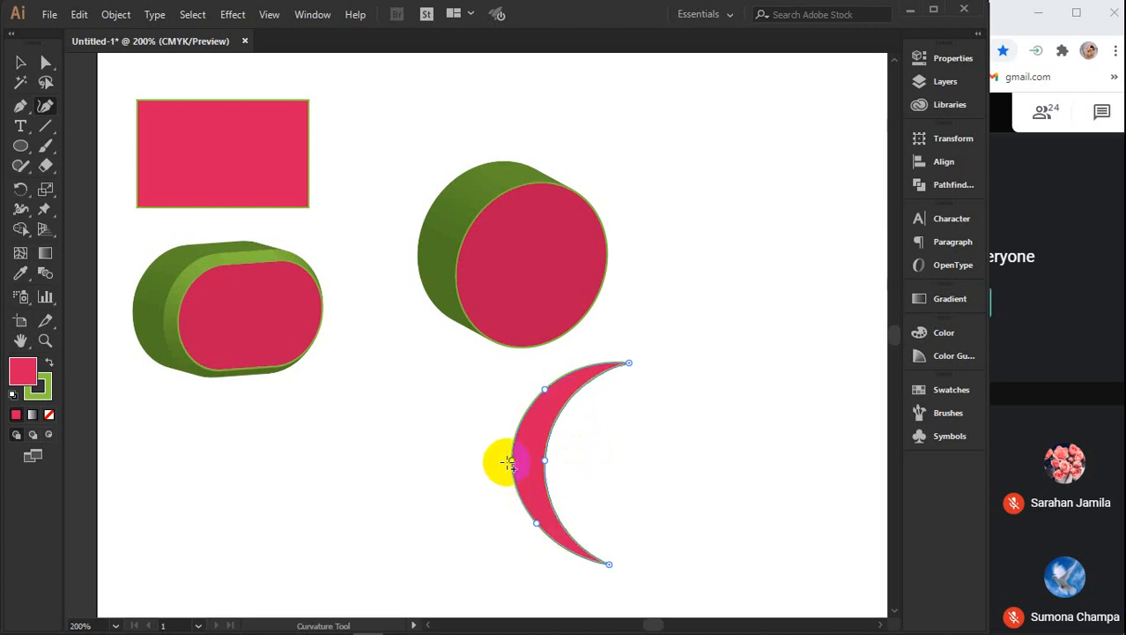
click(511, 460)
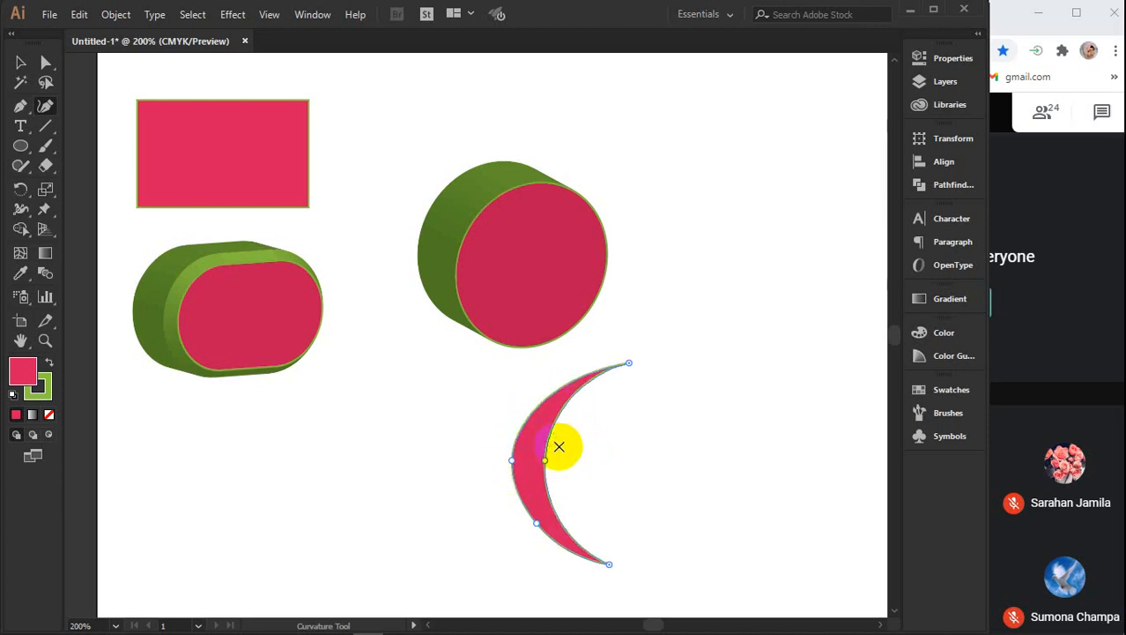
click(536, 522)
key(Delete)
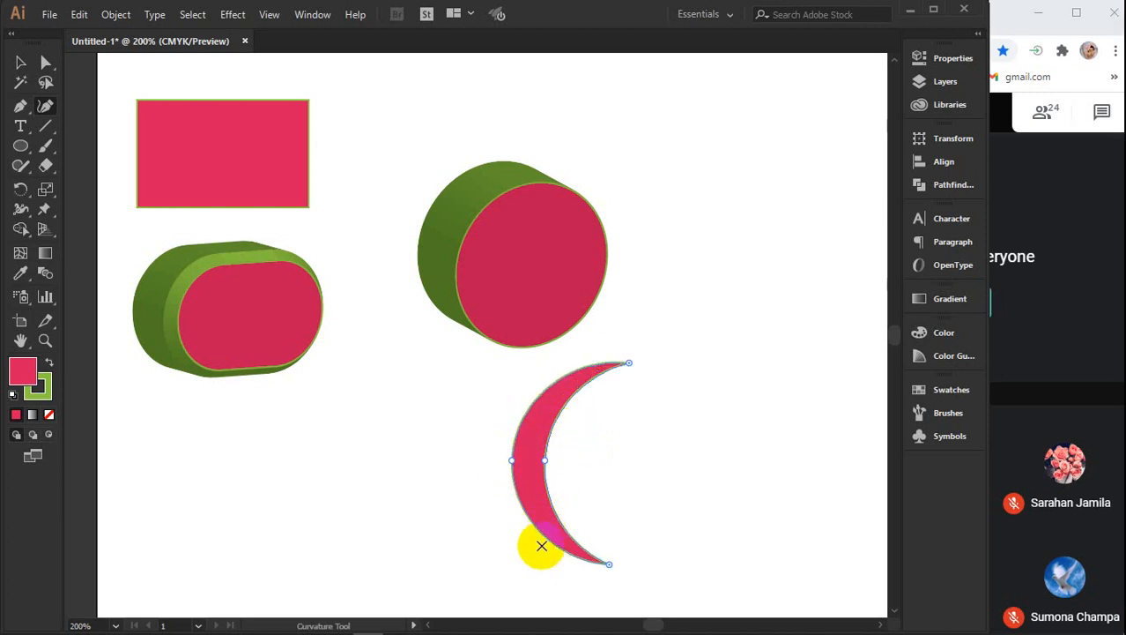
click(20, 62)
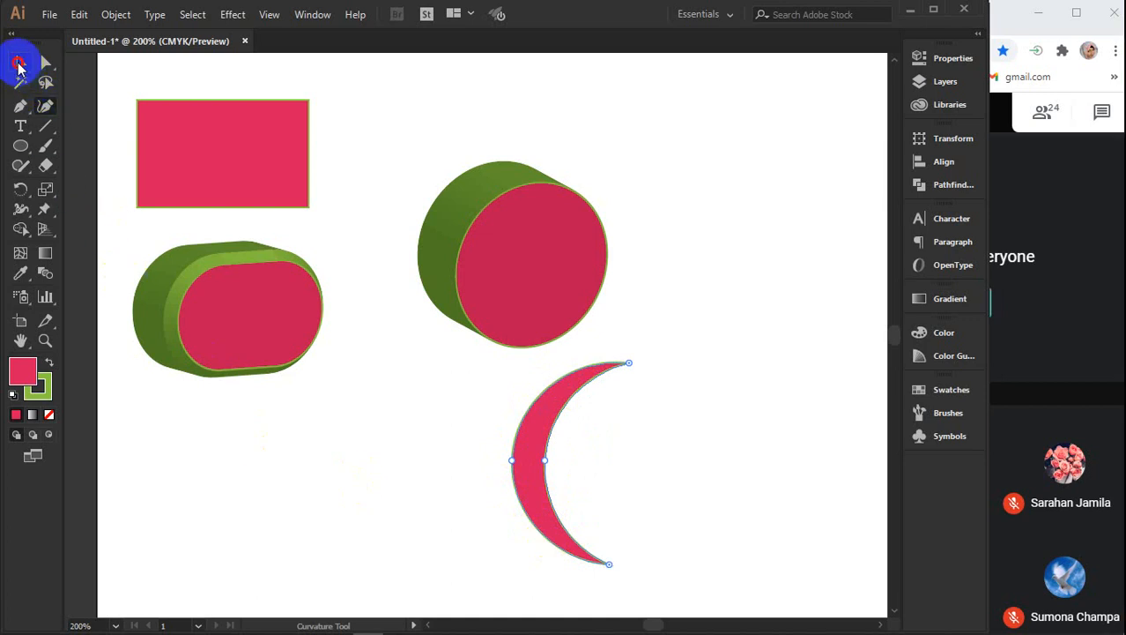
Rotate the crescent about 45° counterclockwise so that it opens toward the upper right
click(705, 411)
click(537, 433)
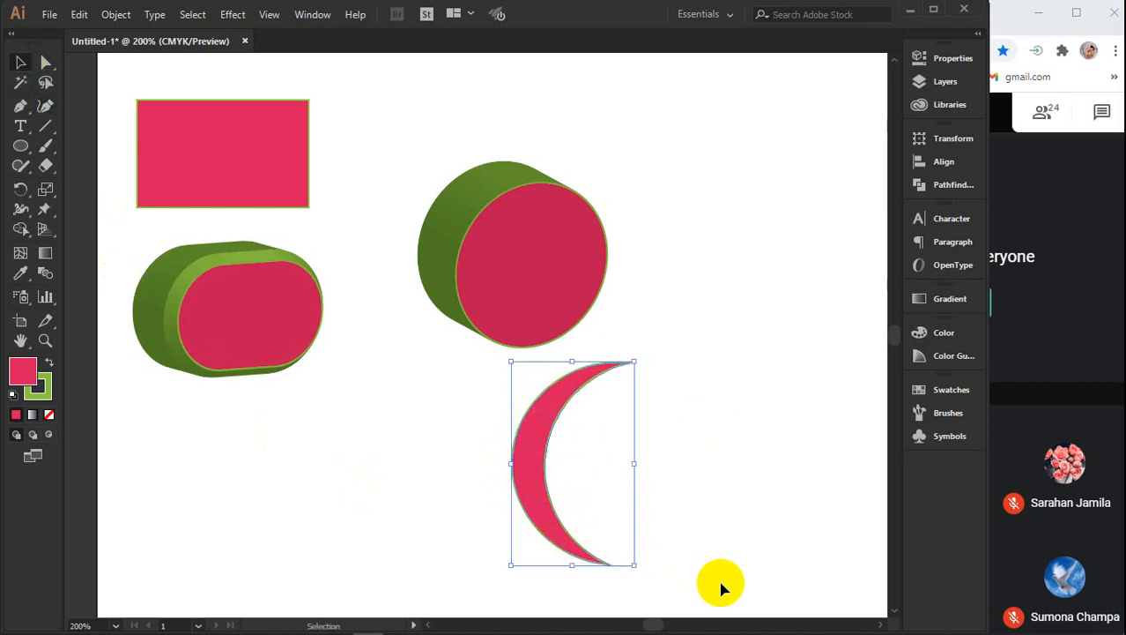
drag(643, 572, 710, 481)
drag(541, 495, 445, 512)
scroll(572, 520, up, 3)
scroll(580, 537, up, 1)
scroll(445, 513, down, 1)
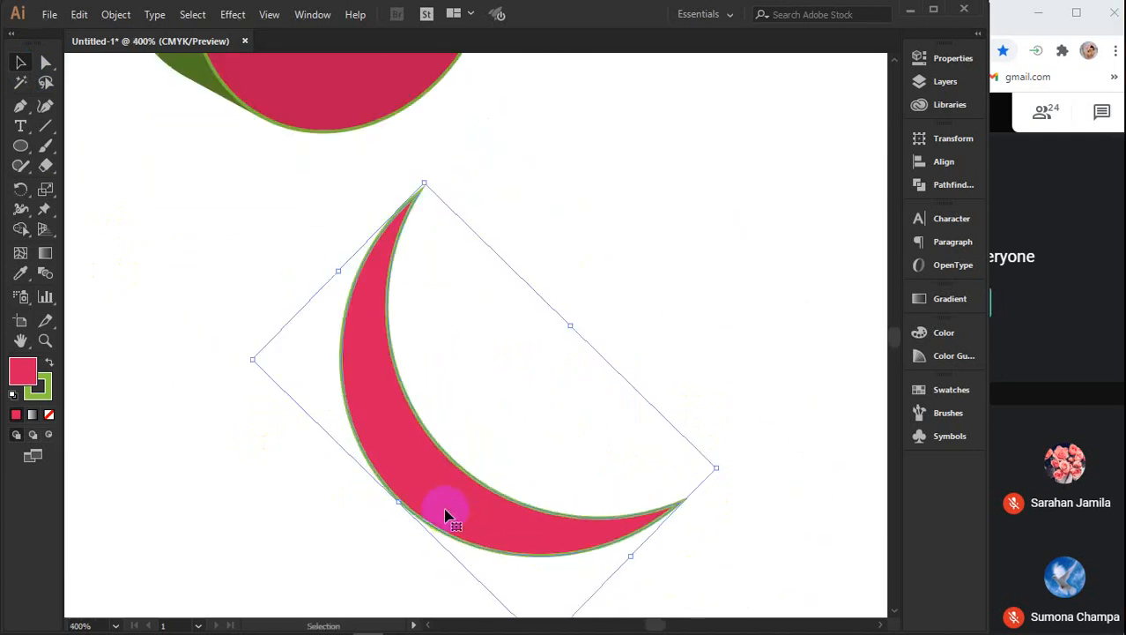
Try orange and several gray fills on the crescent, settling on a medium gray fill with a yellow stroke
click(938, 394)
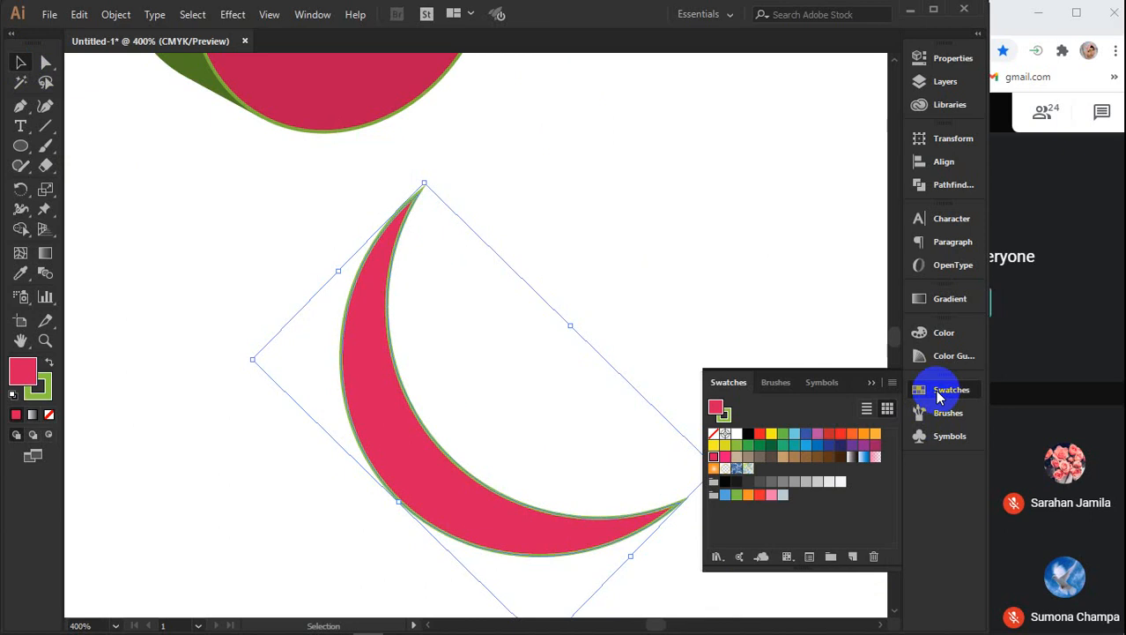
click(877, 435)
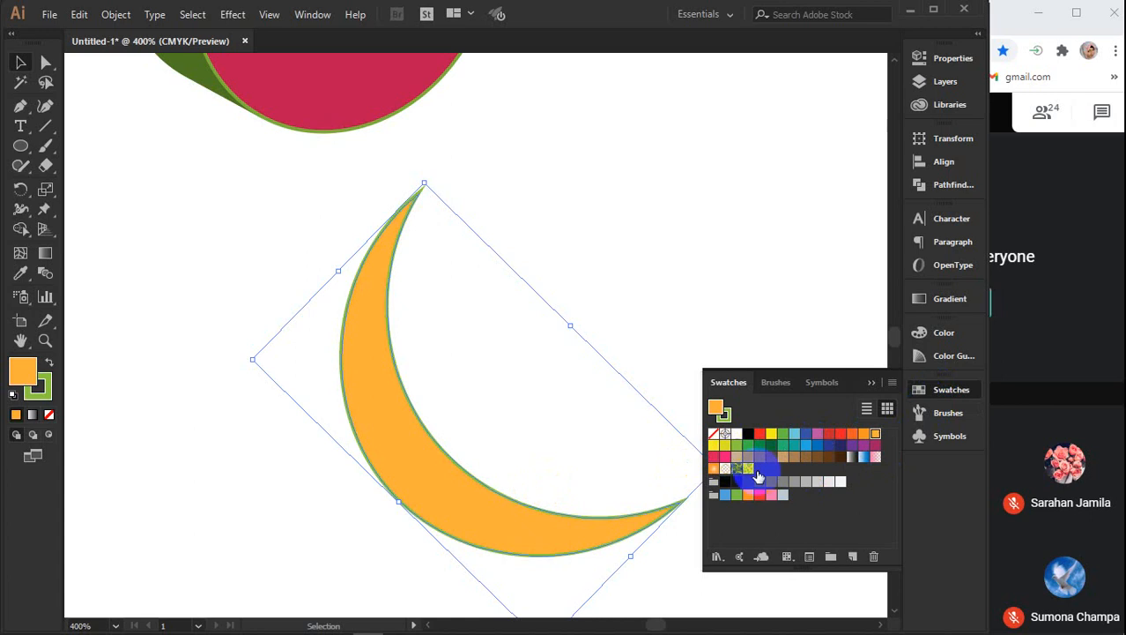
click(830, 481)
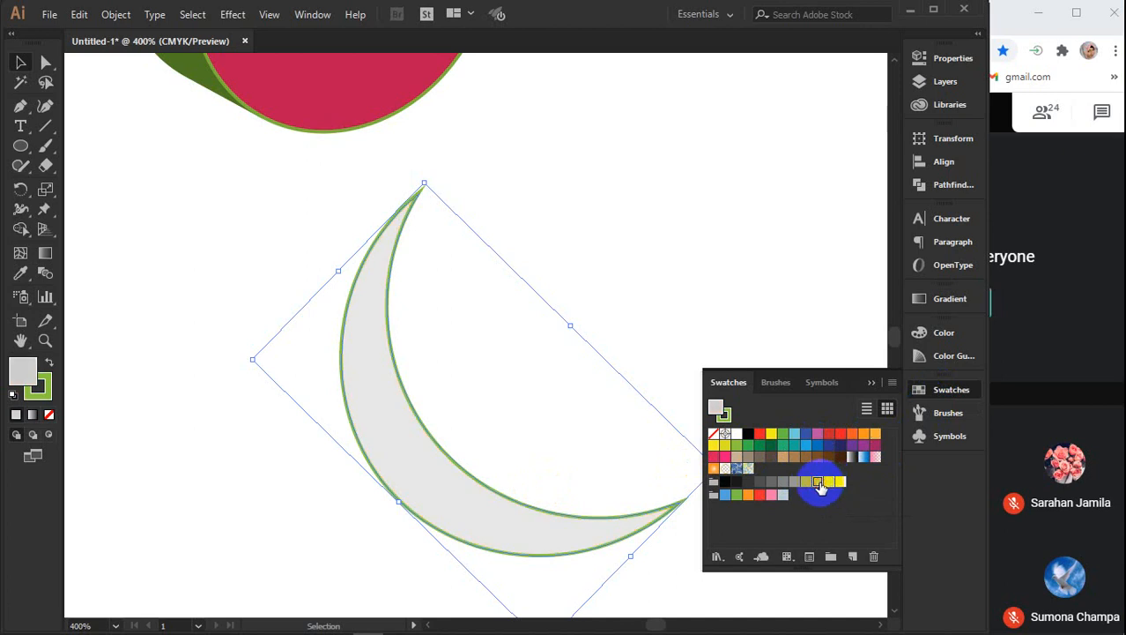
click(817, 482)
click(805, 482)
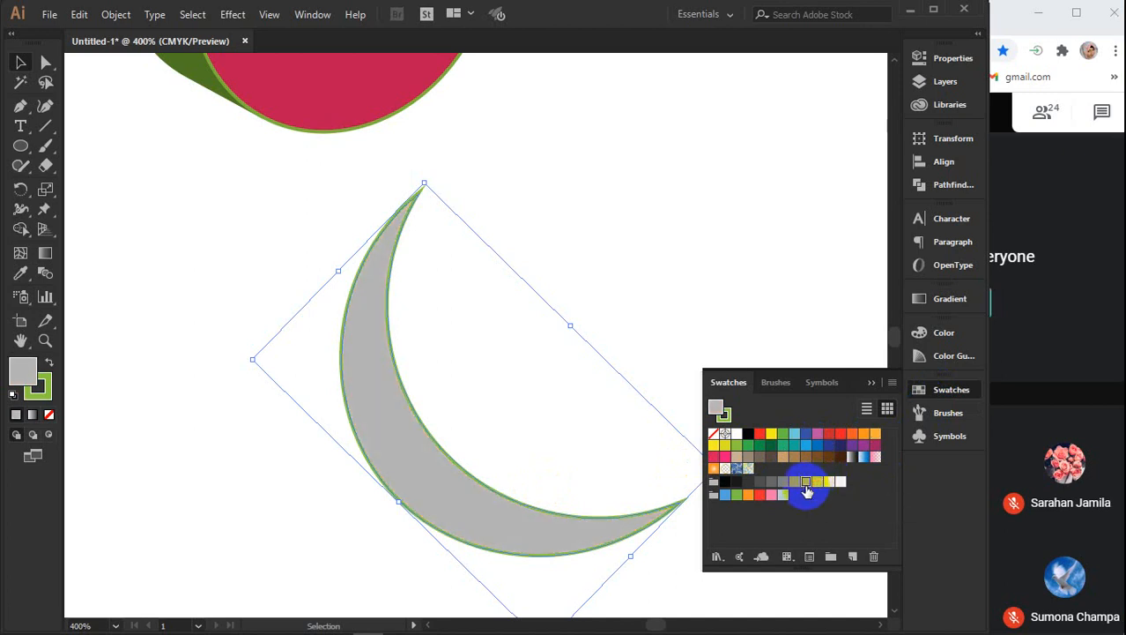
click(795, 483)
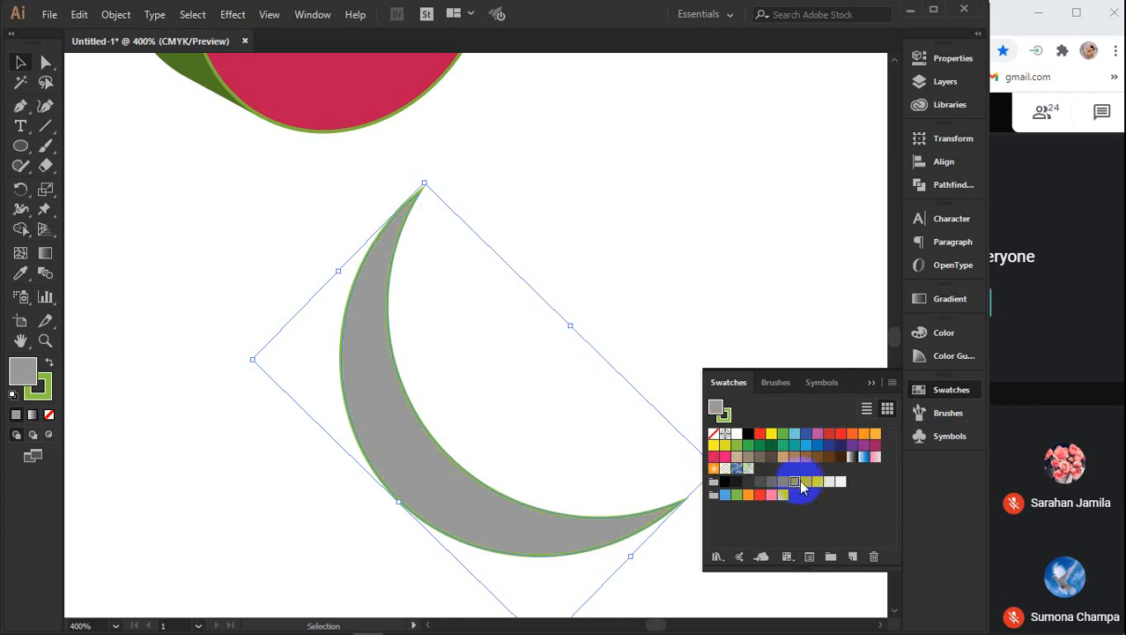
click(806, 483)
click(723, 413)
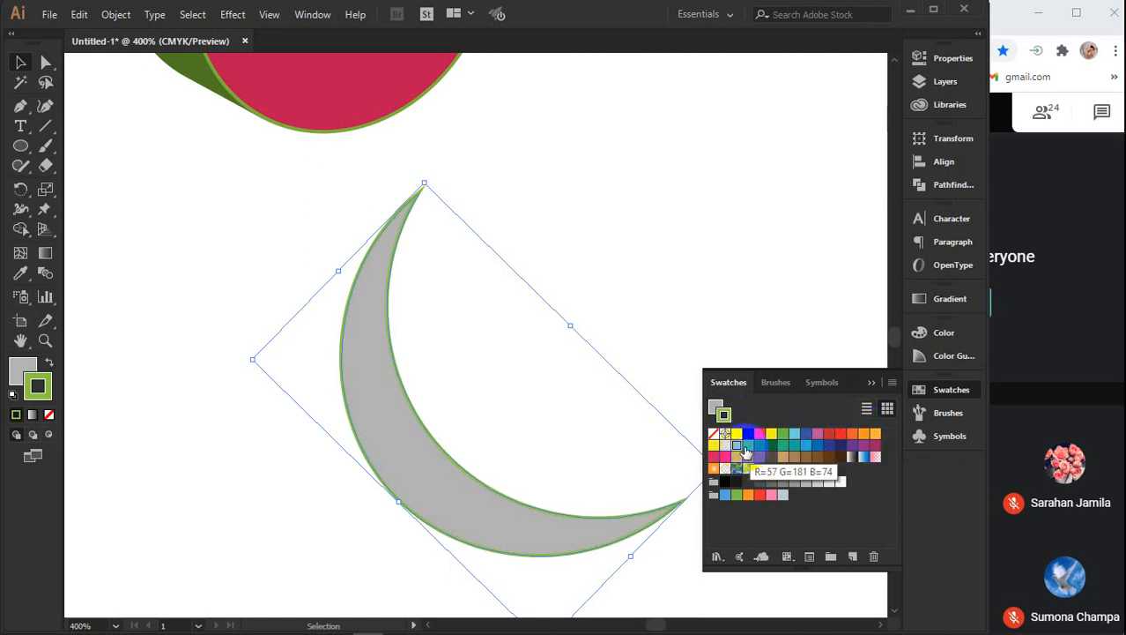
click(725, 438)
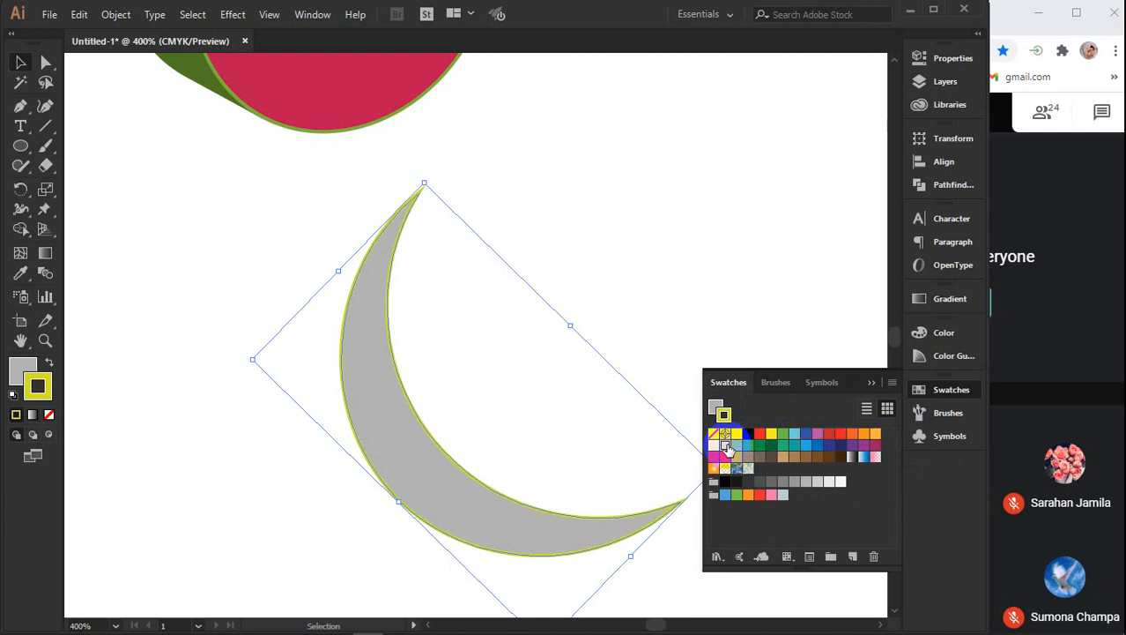
click(872, 381)
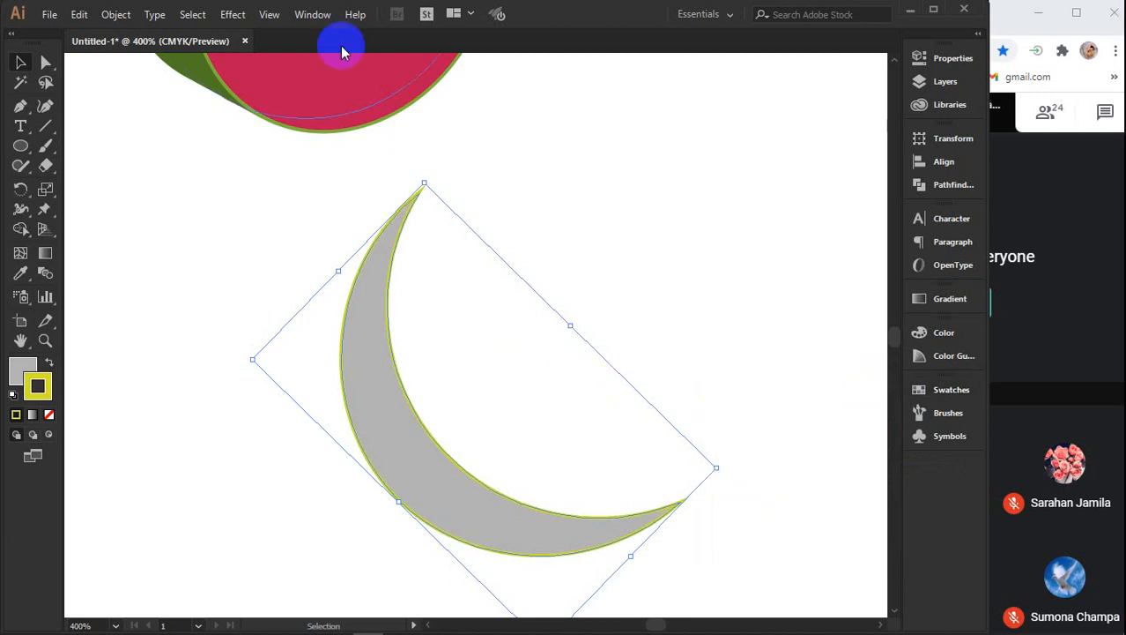
Apply the 3D Extrude & Bevel effect to the crescent with preview on and a custom rotation of -3°, -12° and 0°
click(313, 14)
click(233, 14)
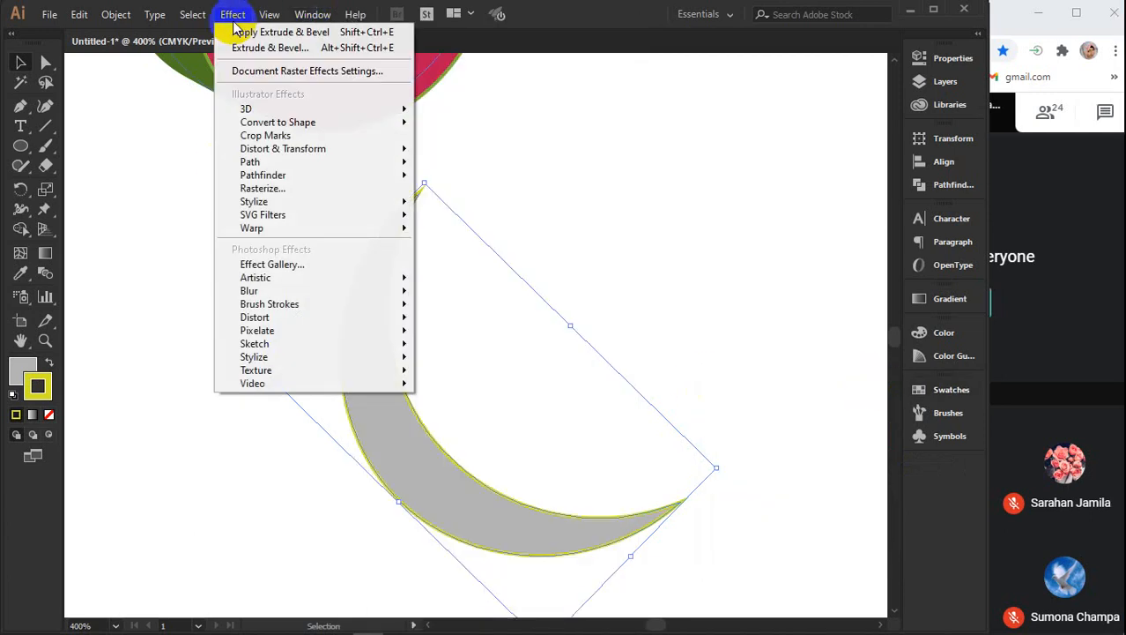
click(233, 14)
click(232, 16)
click(255, 48)
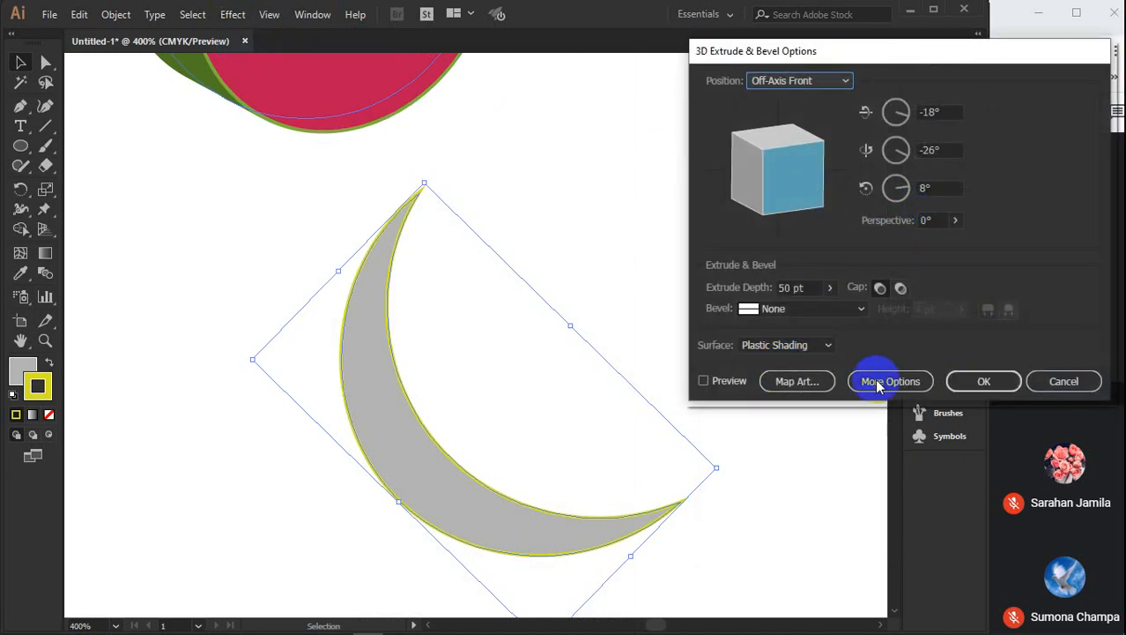
click(717, 382)
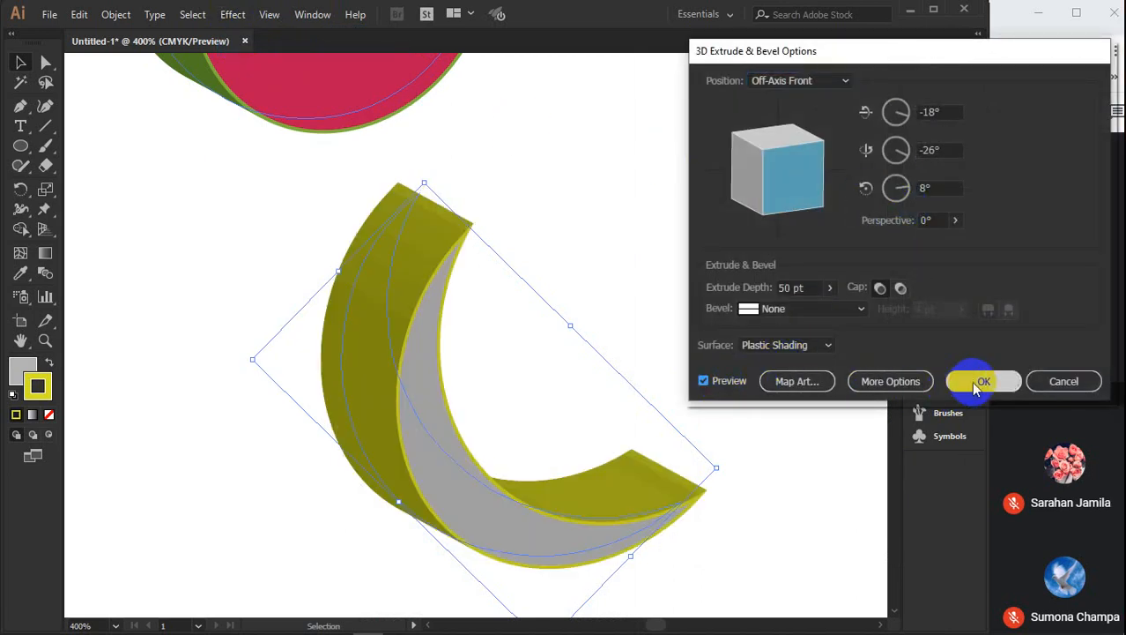
mouse_move(765, 168)
mouse_down()
mouse_move(778, 170)
mouse_move(745, 157)
mouse_move(819, 170)
mouse_move(792, 154)
mouse_up()
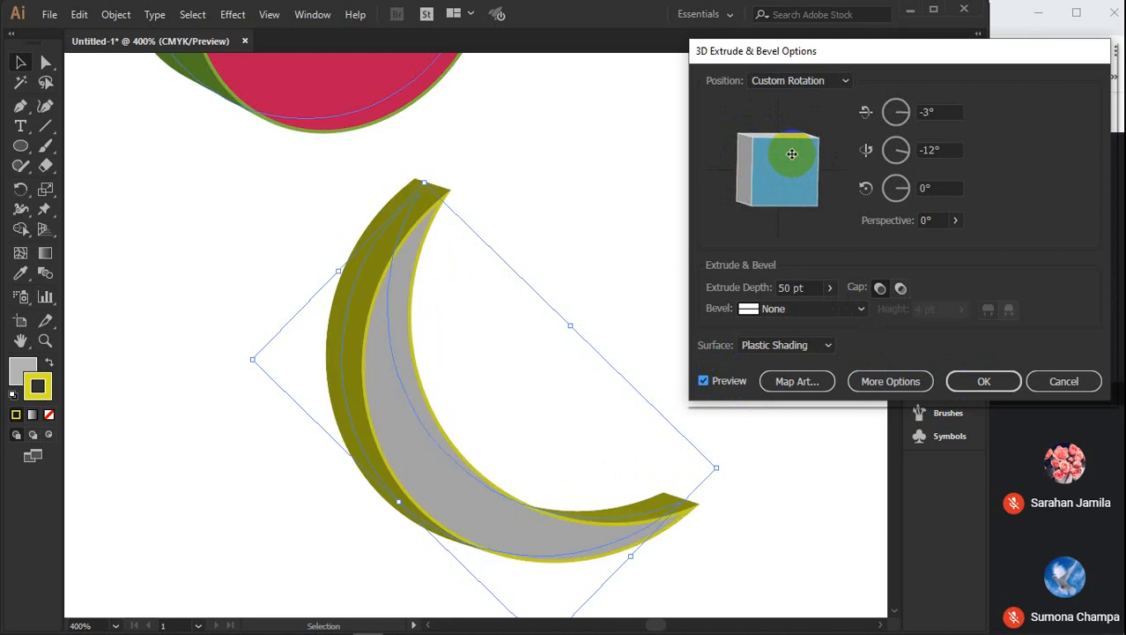
click(984, 379)
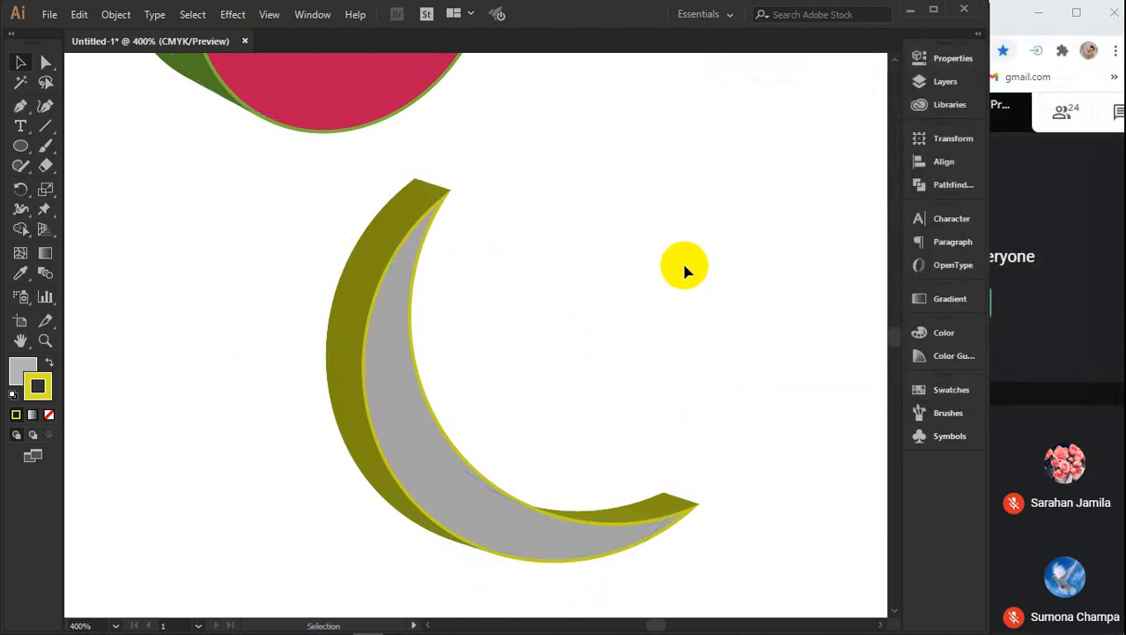
Try no stroke and RGB Green on the extruded crescent, and set its stroke to dark green
scroll(684, 269, down, 2)
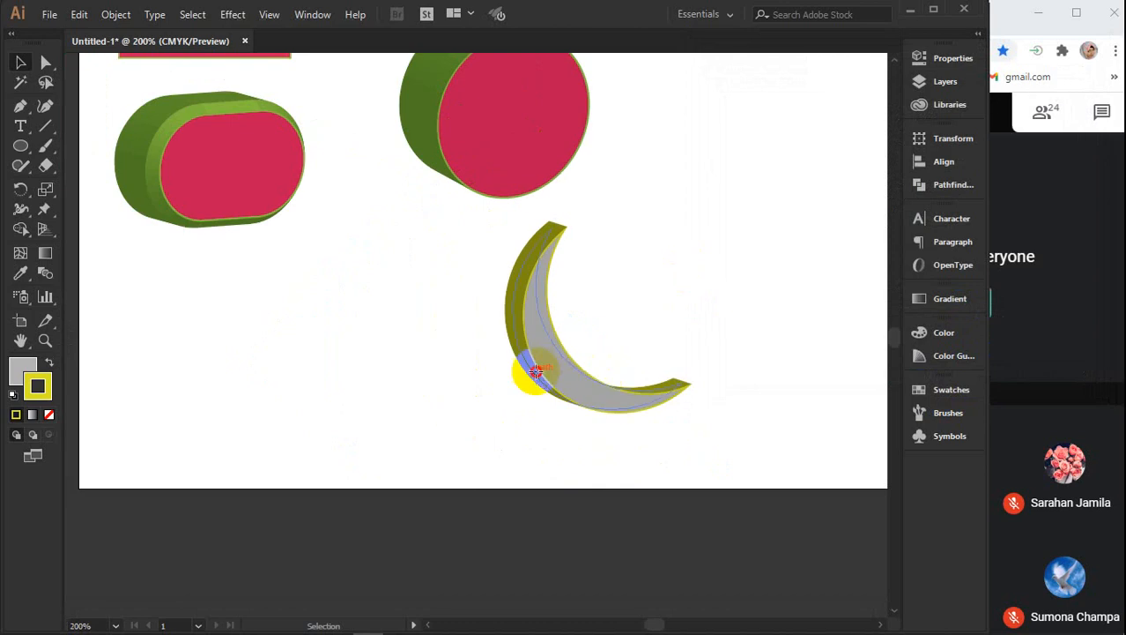
click(536, 373)
click(950, 390)
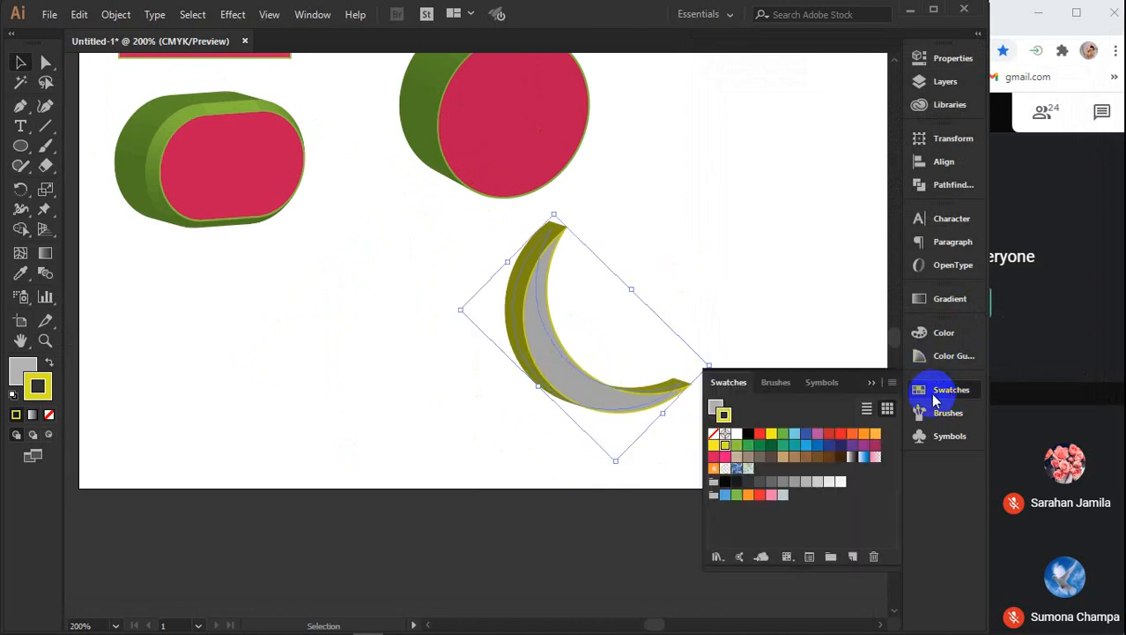
click(713, 433)
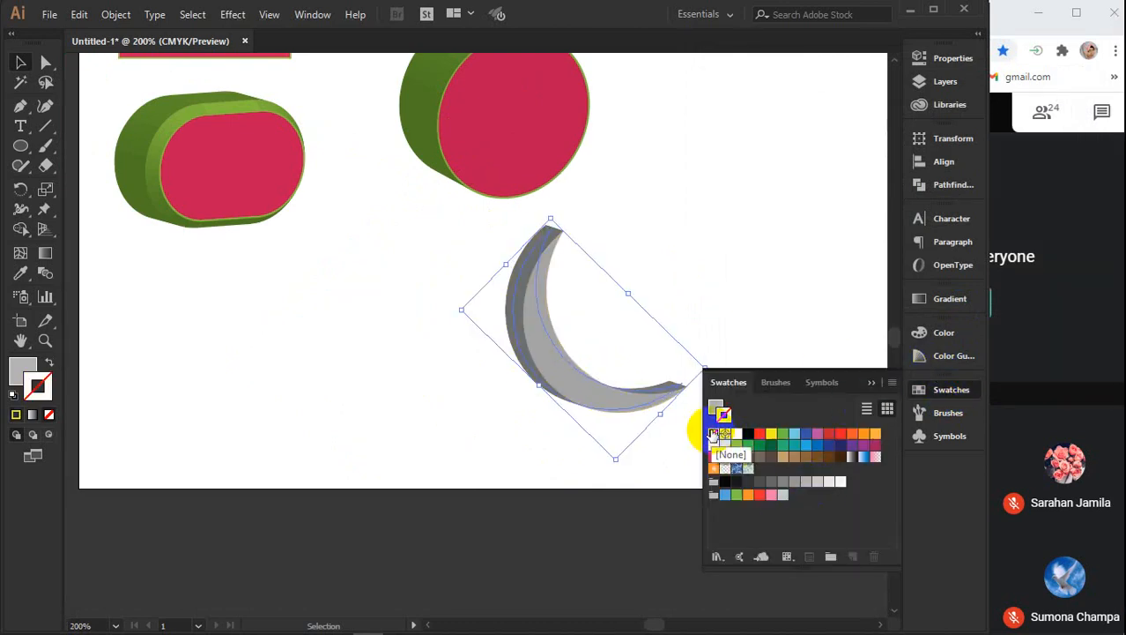
click(784, 435)
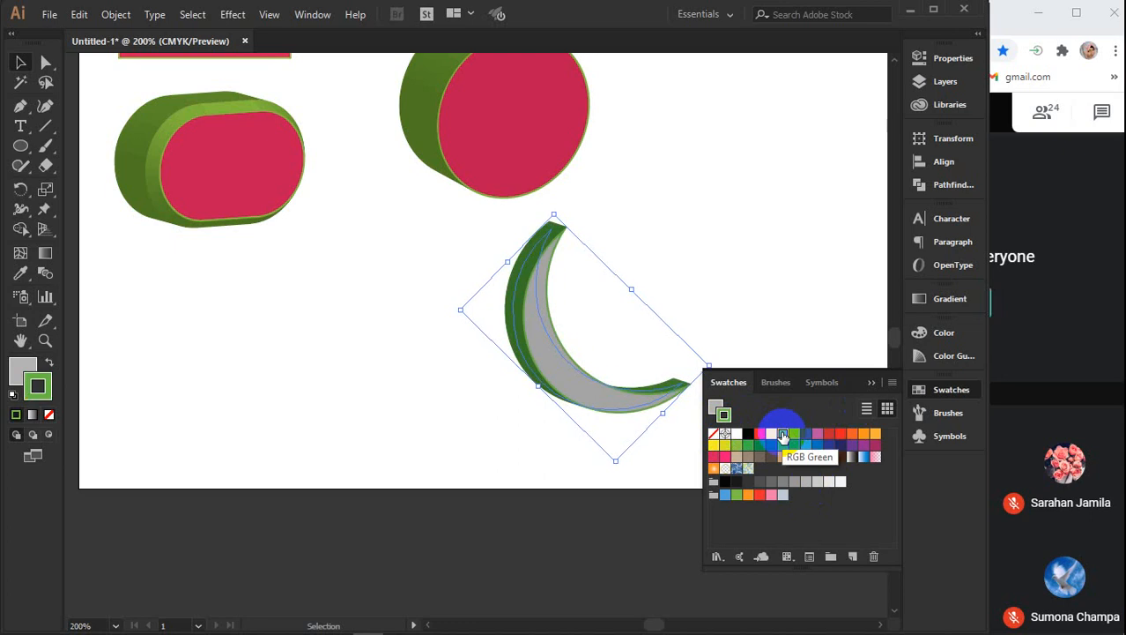
click(827, 434)
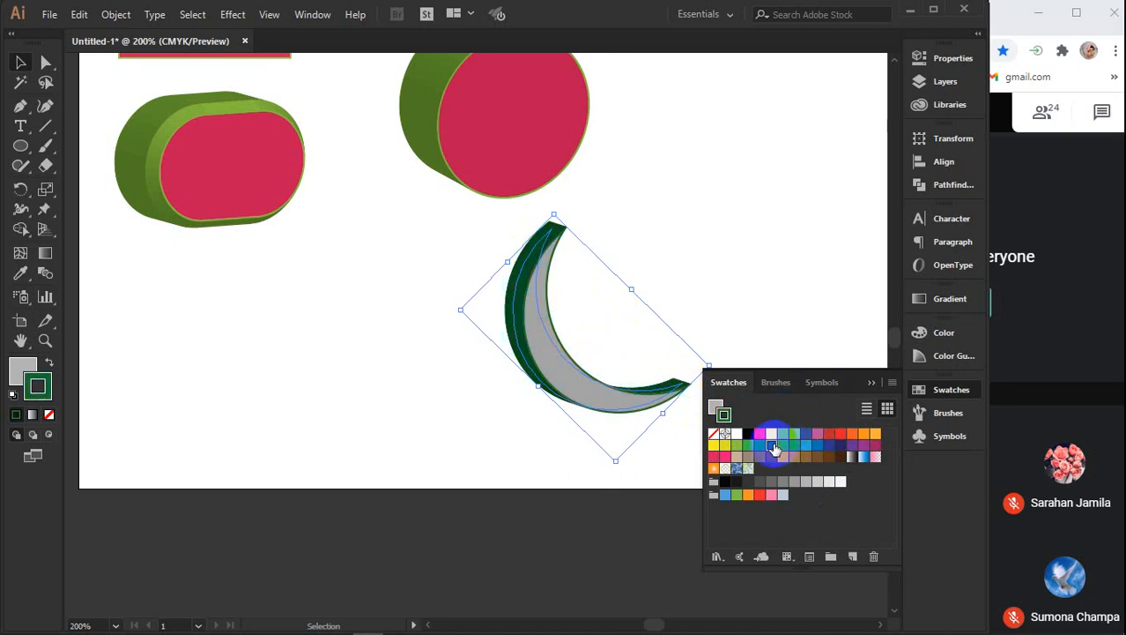
Try a dark brown fill on the extruded crescent, set its fill to orange, and deselect it
click(714, 406)
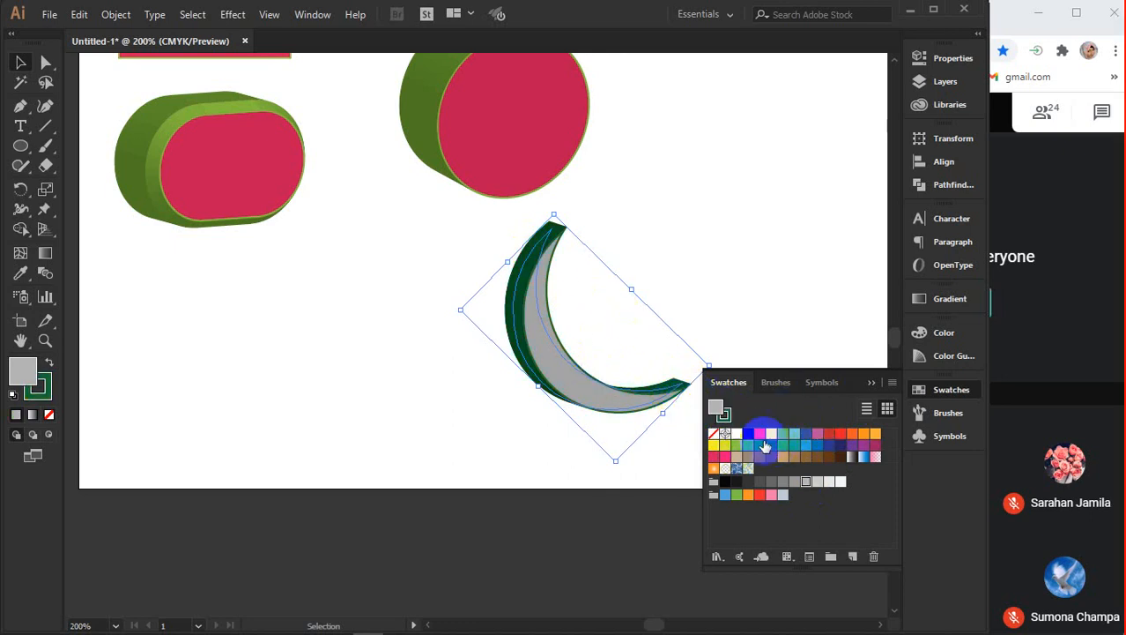
click(840, 457)
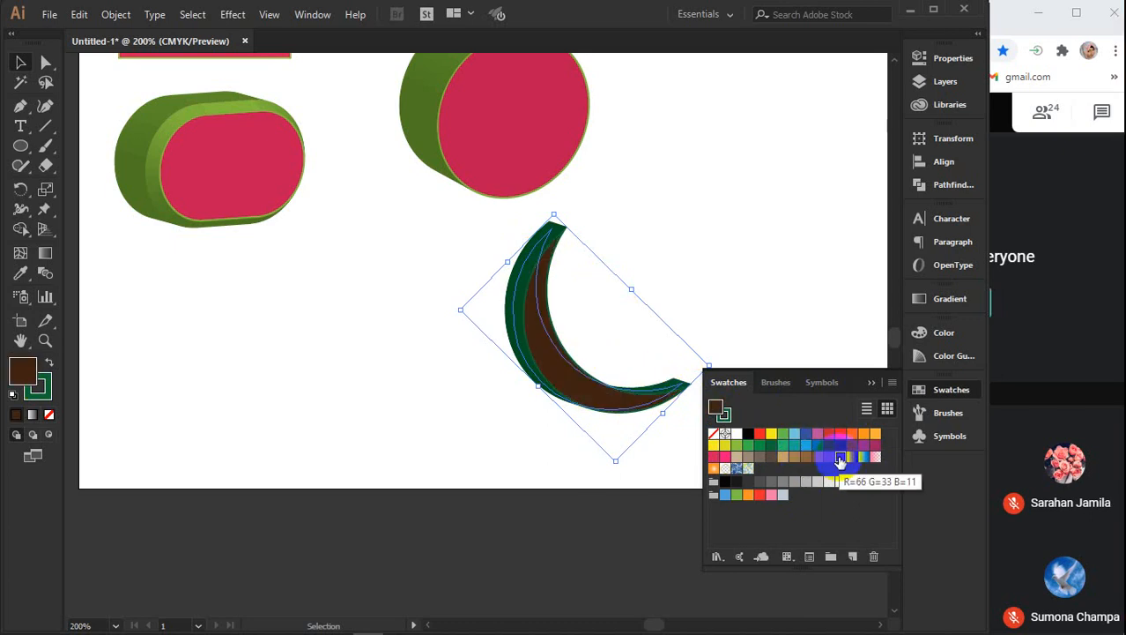
click(851, 446)
click(866, 434)
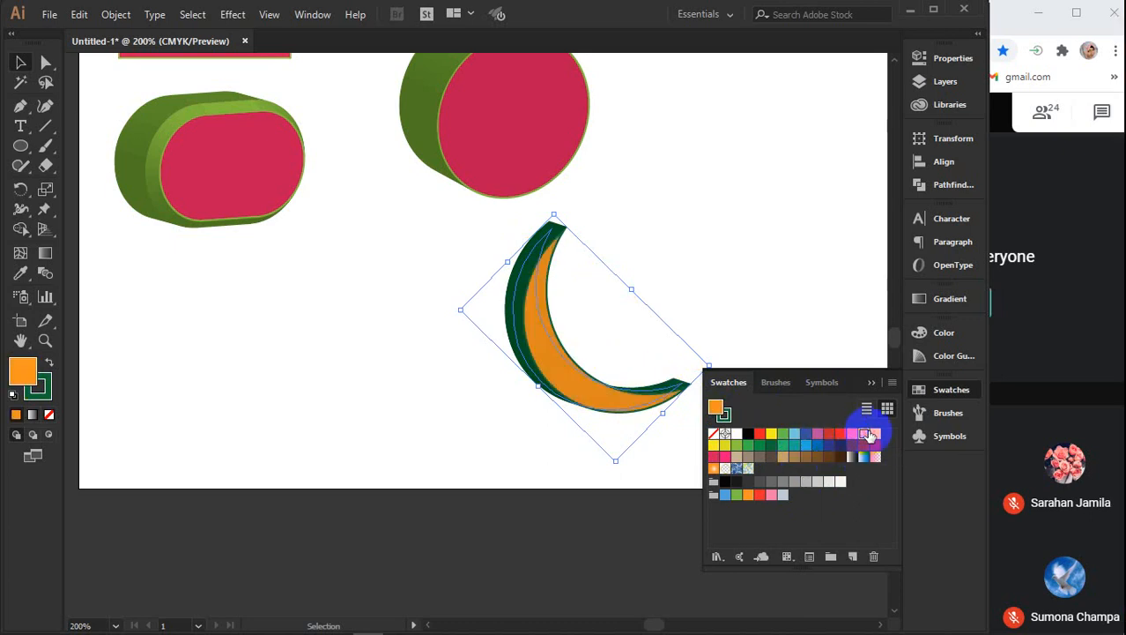
click(873, 382)
click(723, 279)
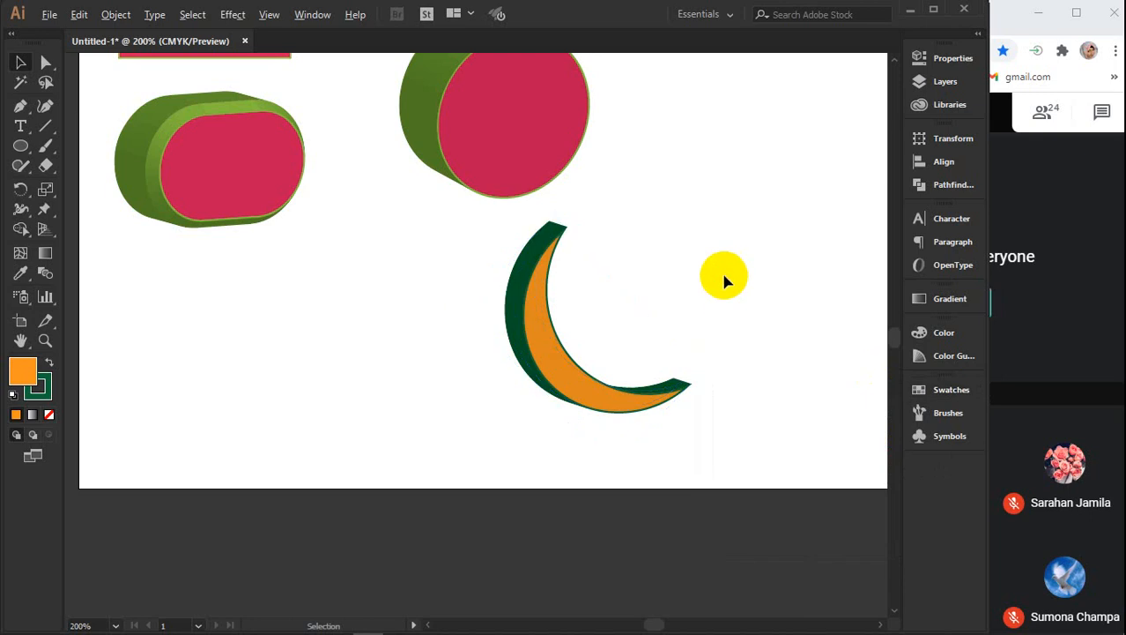
Give the extruded rounded rectangle a linear white-to-black gradient fill and add a third color stop midway along it
scroll(725, 275, down, 2)
key(space)
drag(704, 272, 608, 324)
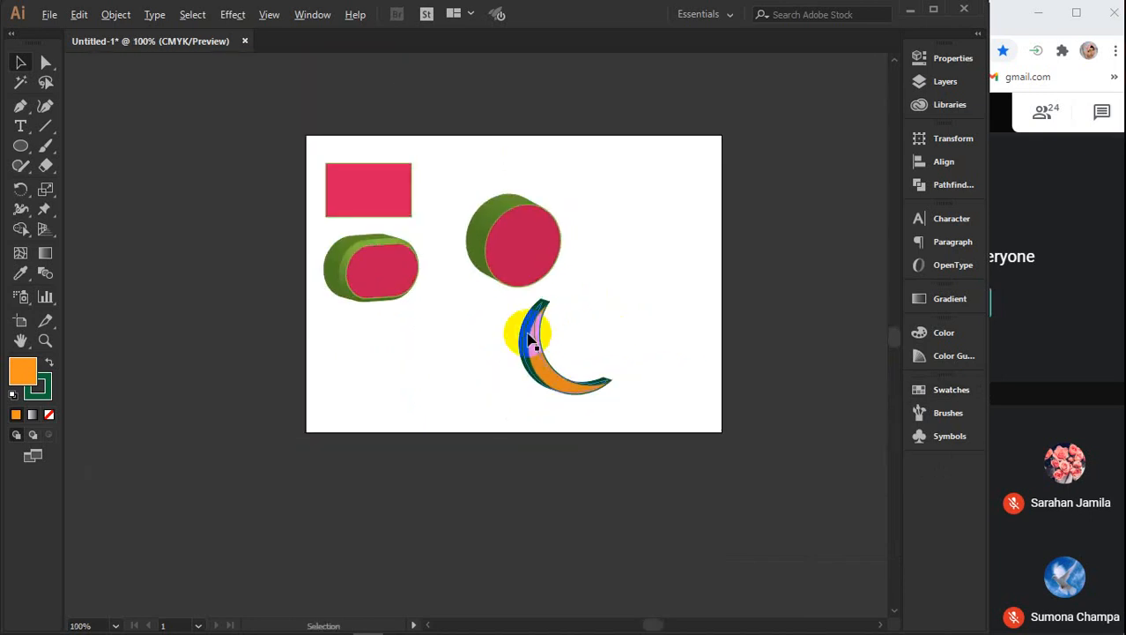
scroll(529, 340, up, 1)
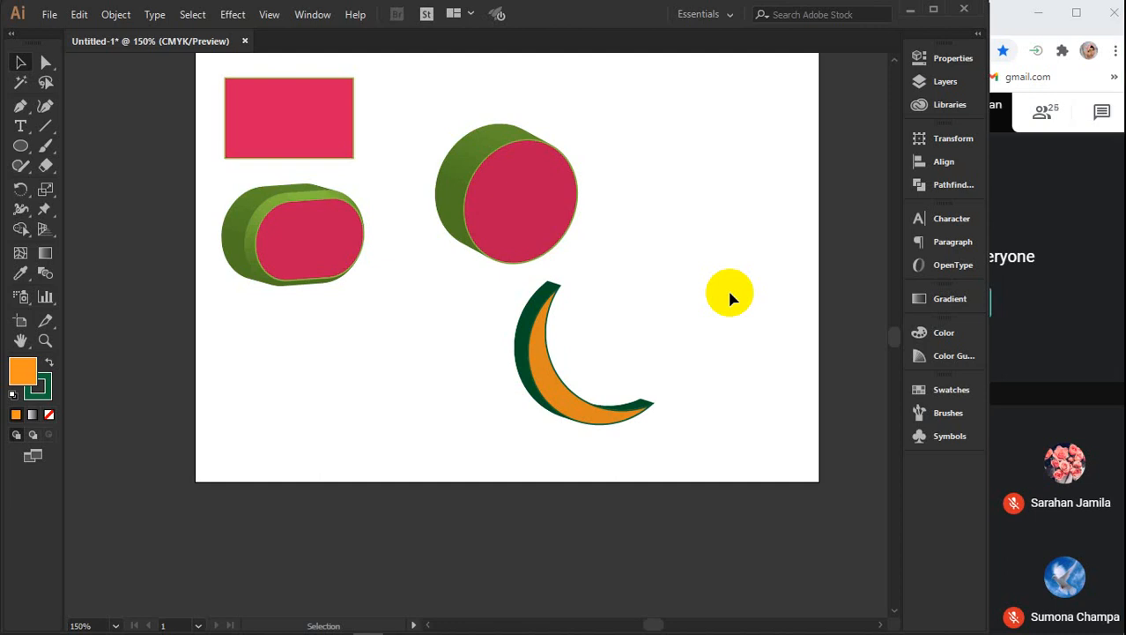
click(324, 255)
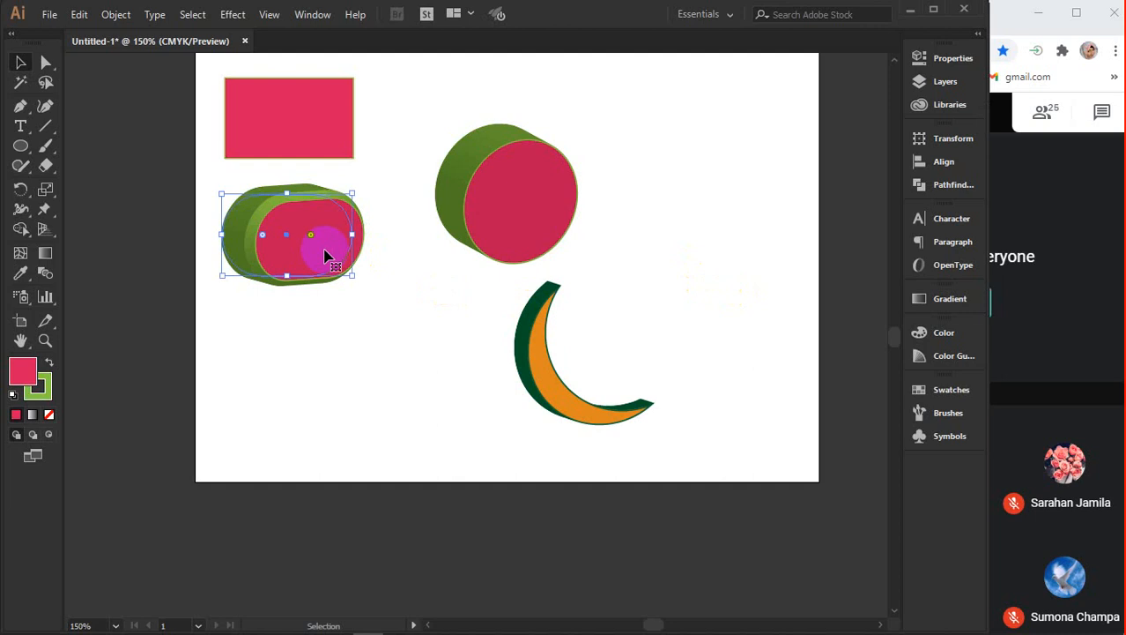
double_click(45, 253)
click(819, 411)
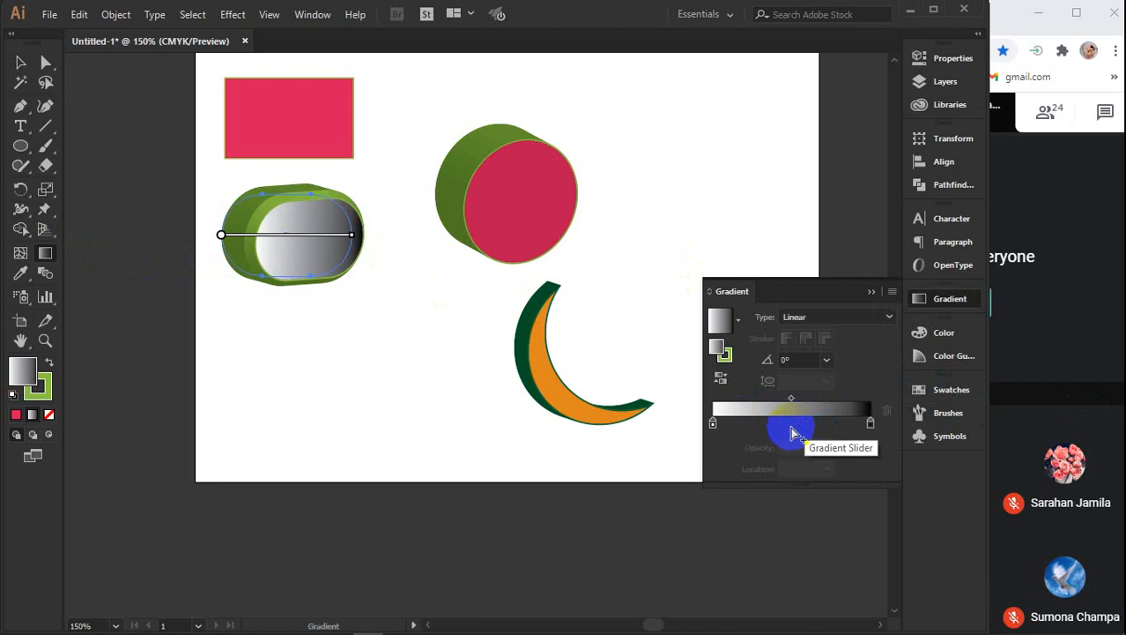
click(790, 427)
Color the gradient's start stop yellow, its middle stop light orange and its end stop red-orange (R=241 G=90 B=36)
click(713, 424)
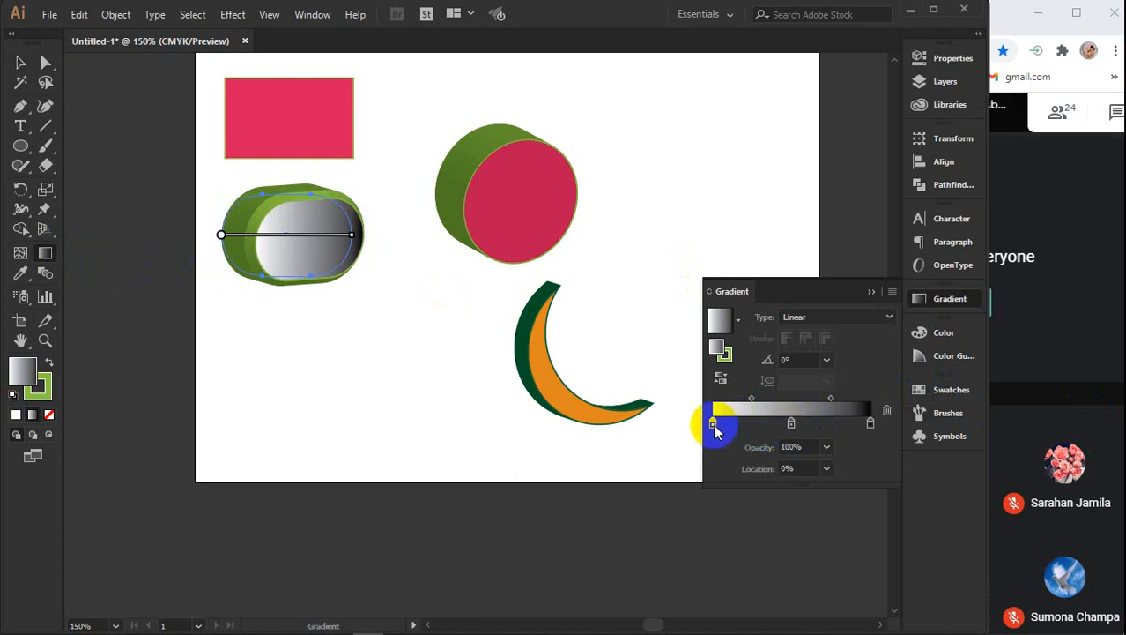
double_click(713, 423)
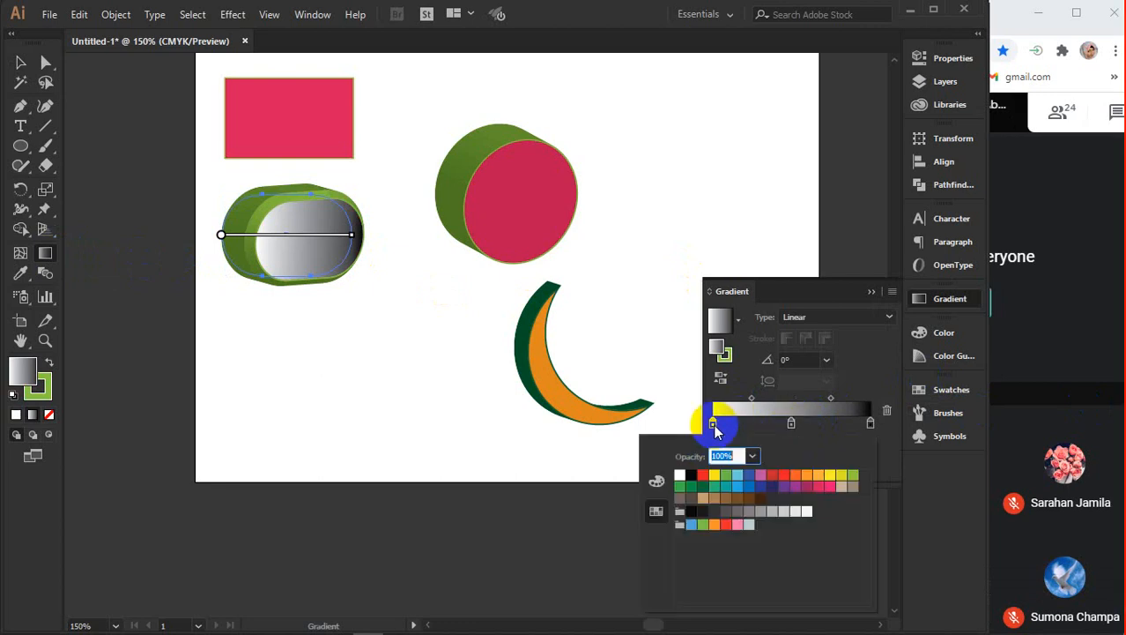
click(718, 480)
click(790, 426)
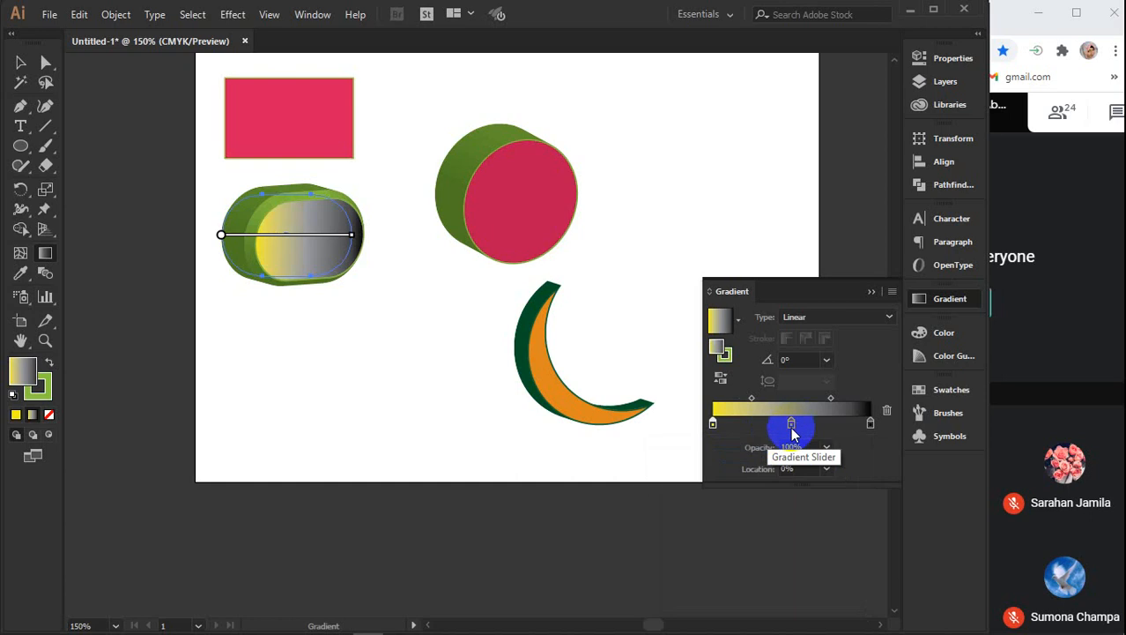
double_click(790, 425)
click(819, 478)
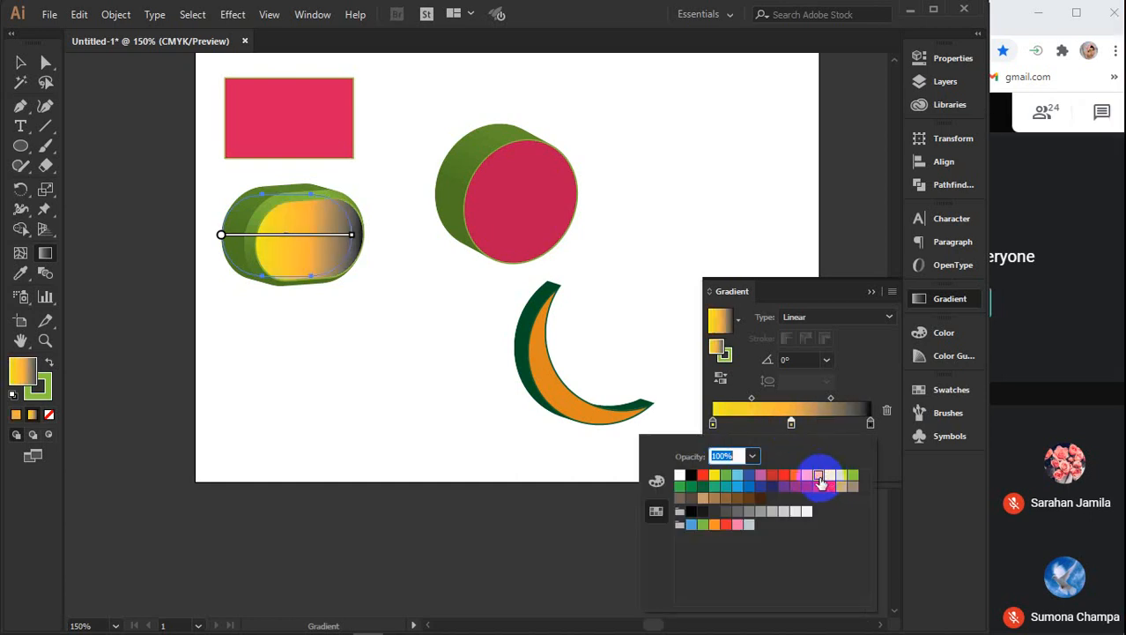
click(871, 423)
double_click(871, 423)
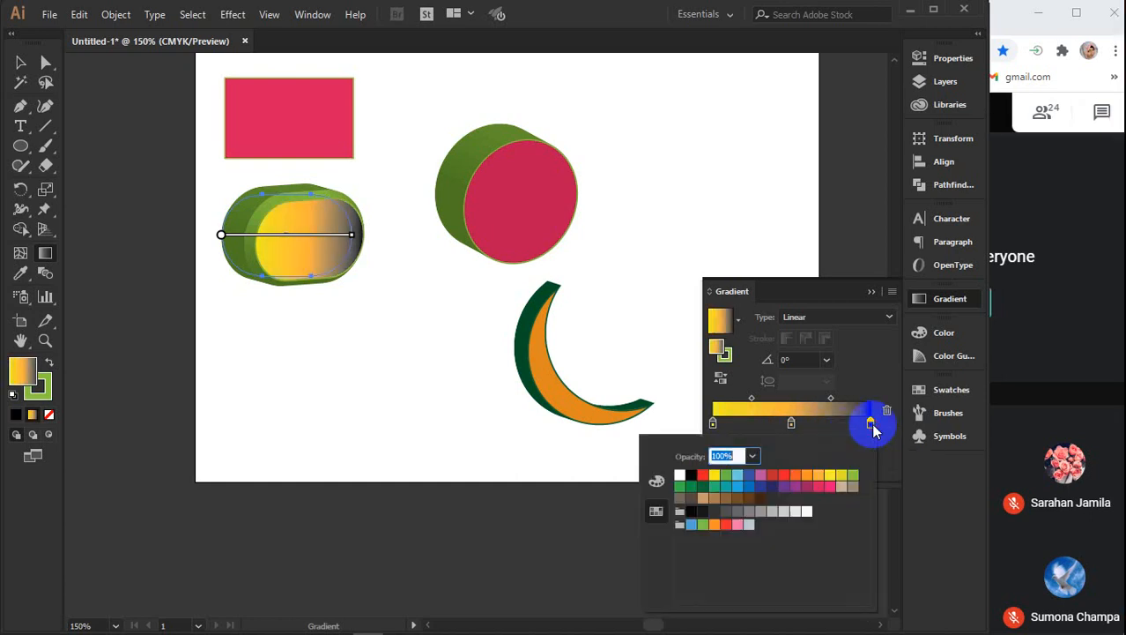
click(795, 476)
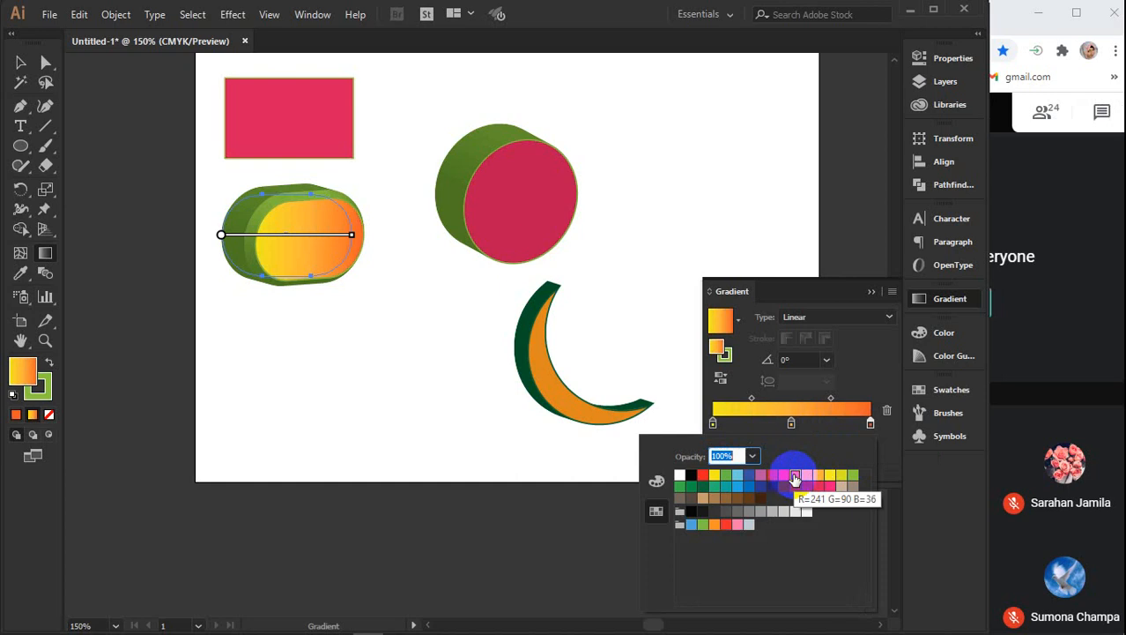
click(867, 294)
click(872, 292)
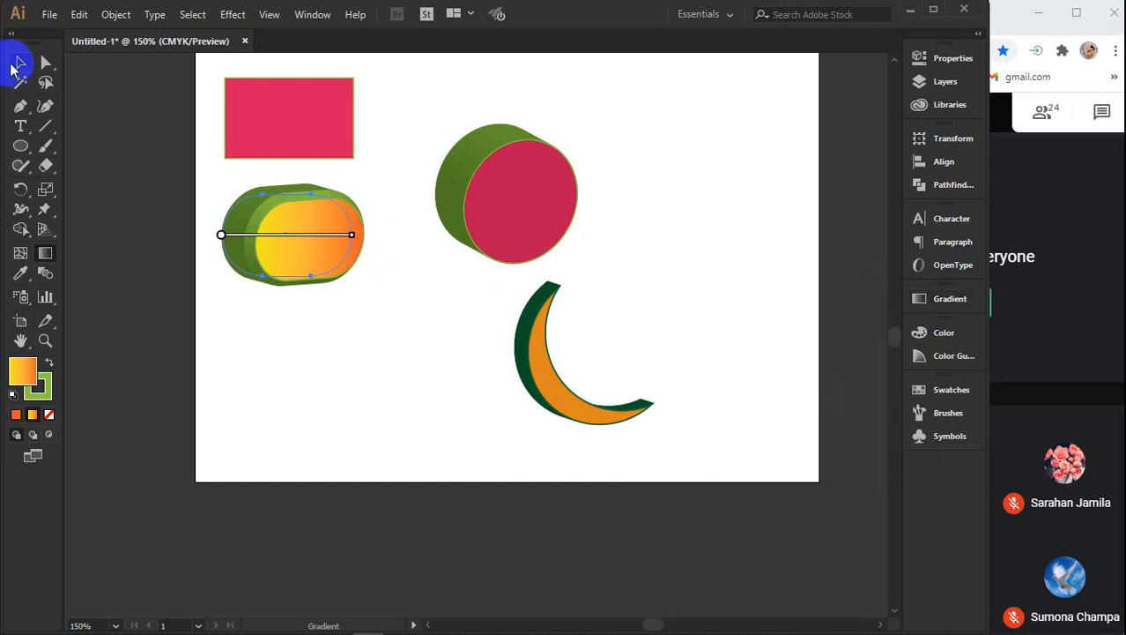
Deselect the gradient-filled shape and move the rectangle and all extruded shapes off the artboard to its left
click(21, 62)
click(339, 401)
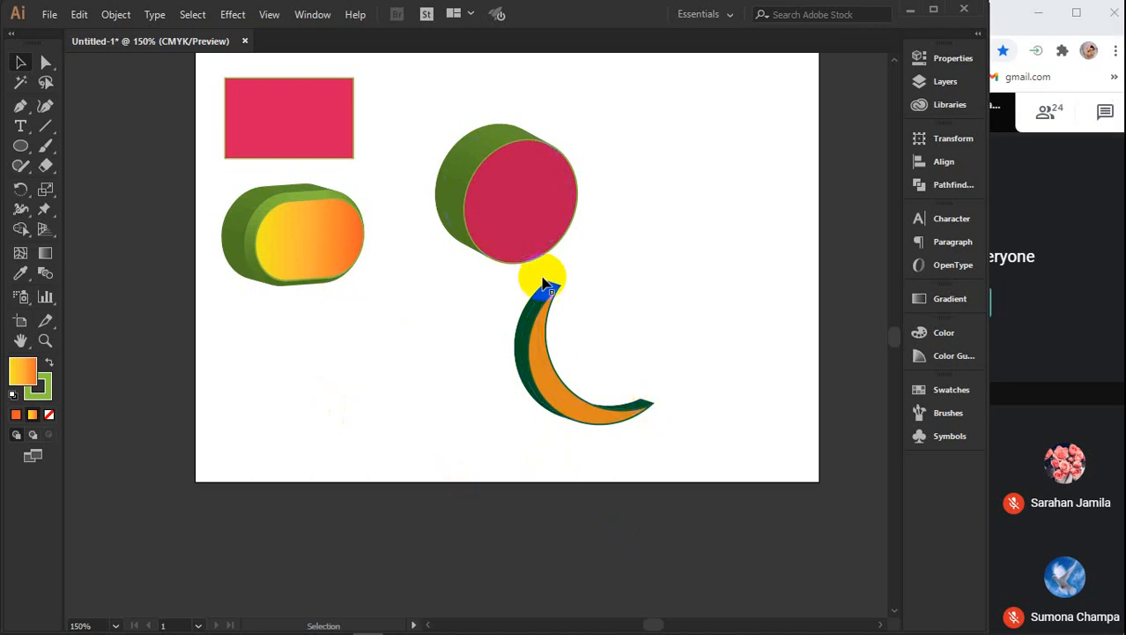
drag(522, 219, 179, 384)
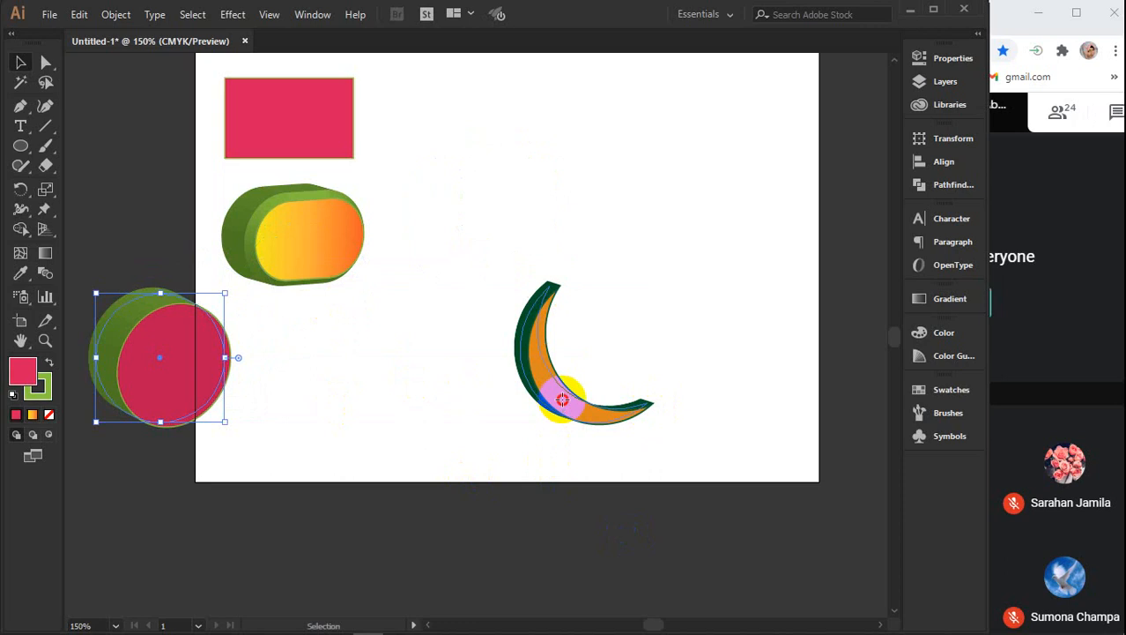
drag(563, 399, 287, 496)
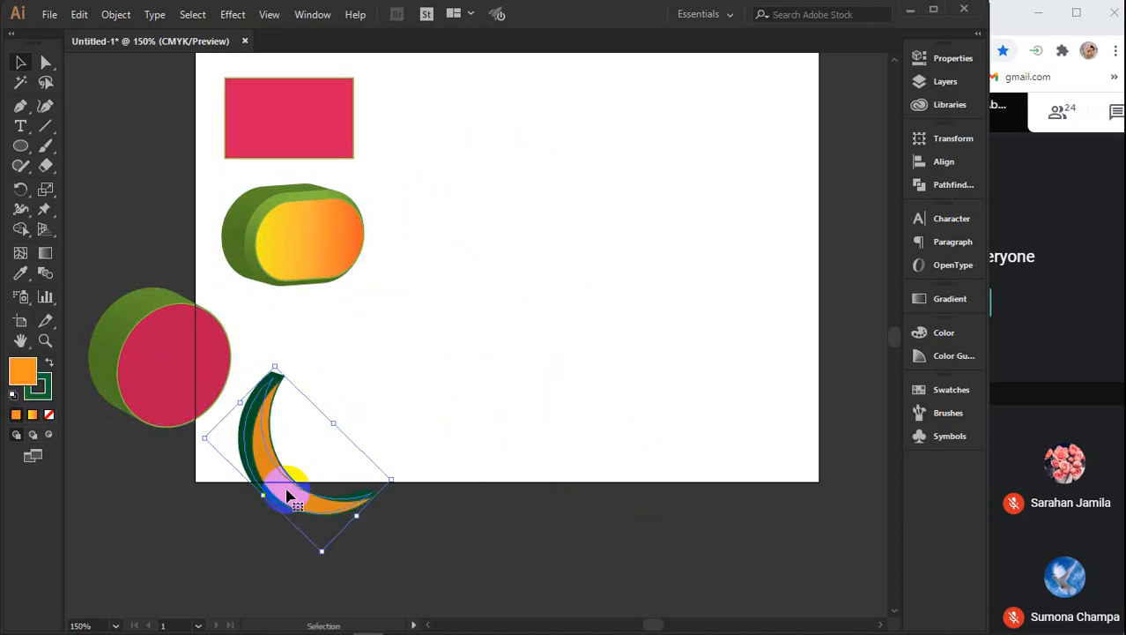
click(21, 129)
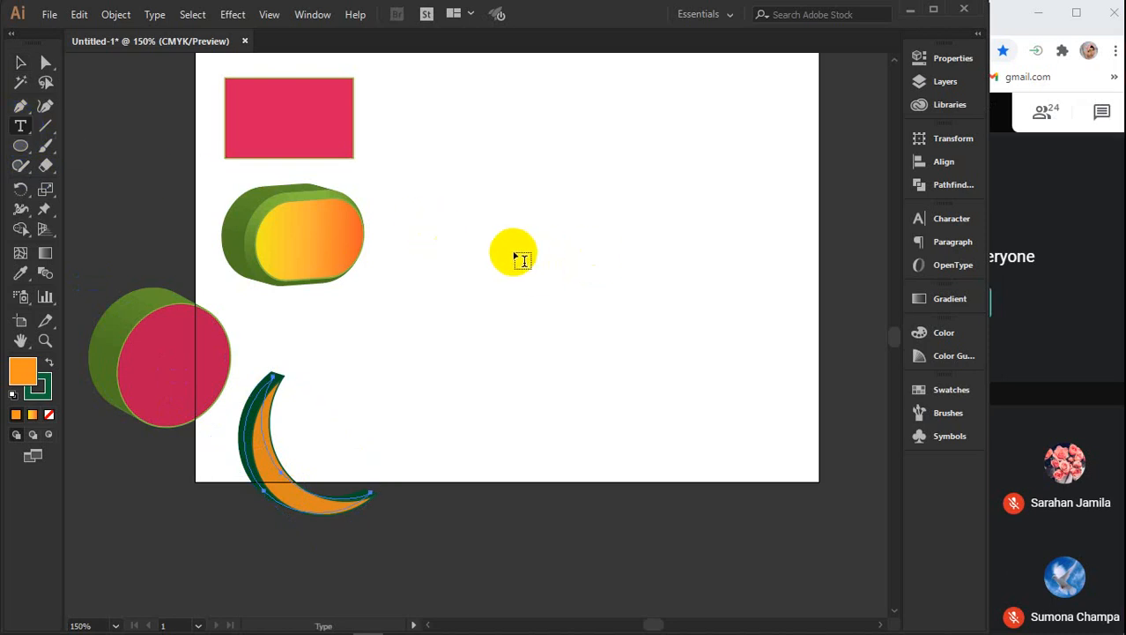
click(21, 61)
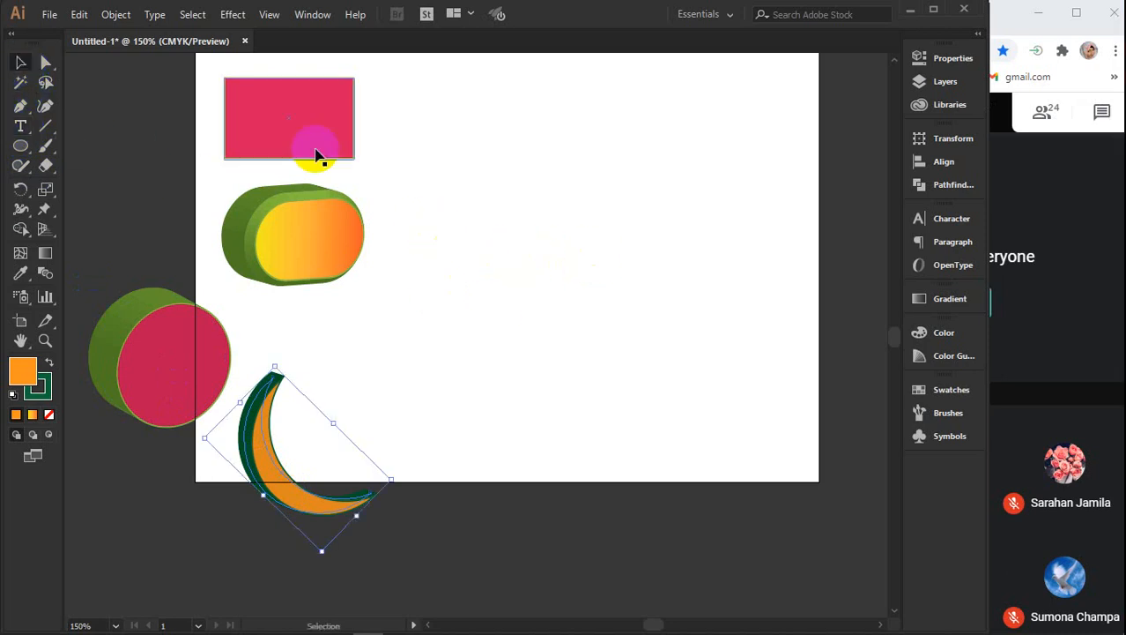
drag(408, 104, 176, 573)
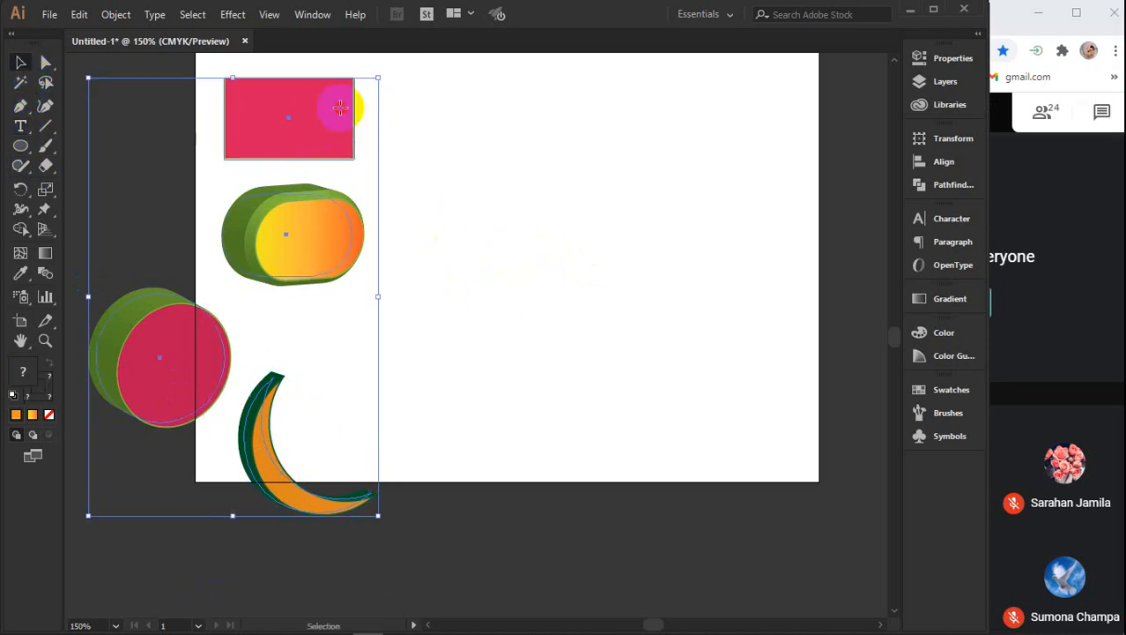
drag(341, 108, 72, 189)
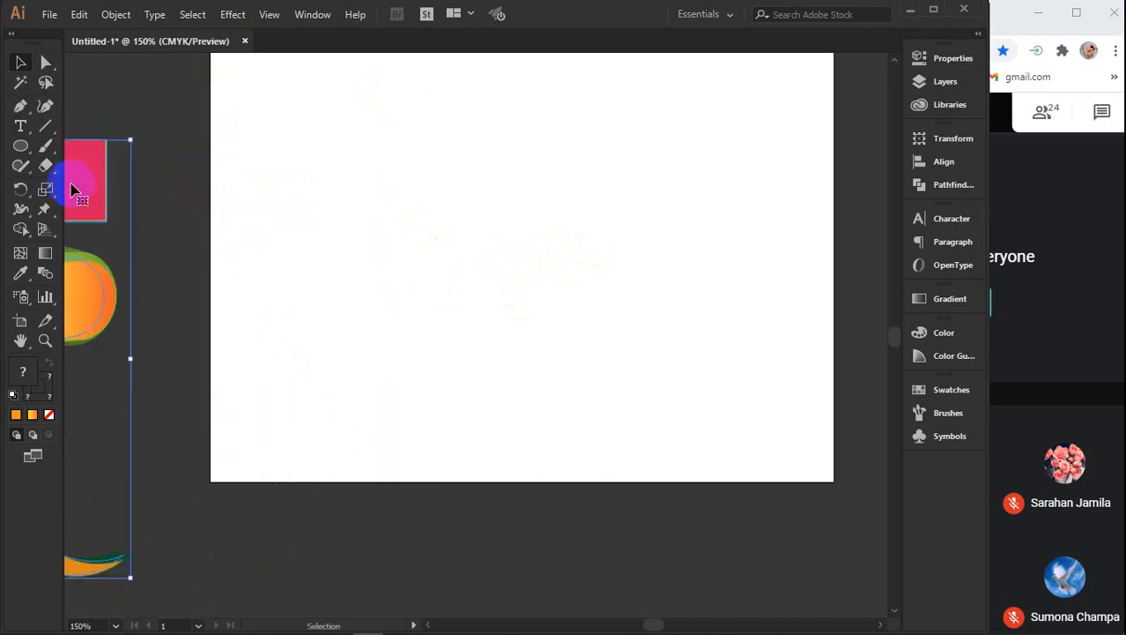
Add a point text object reading DESIGN on the empty artboard
click(20, 125)
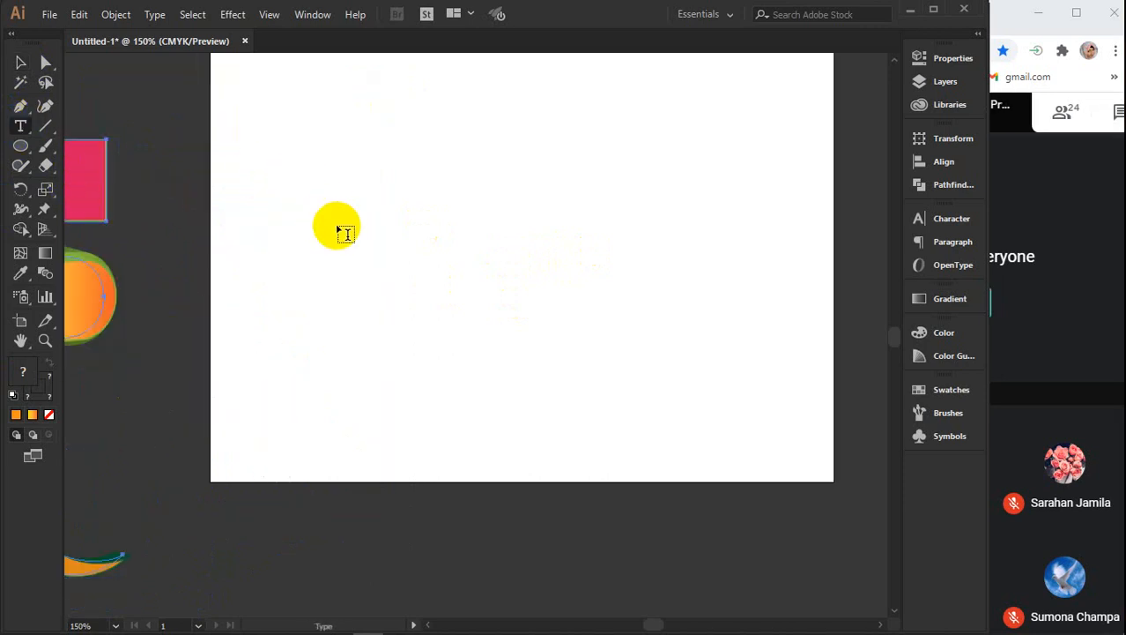
scroll(345, 233, up, 2)
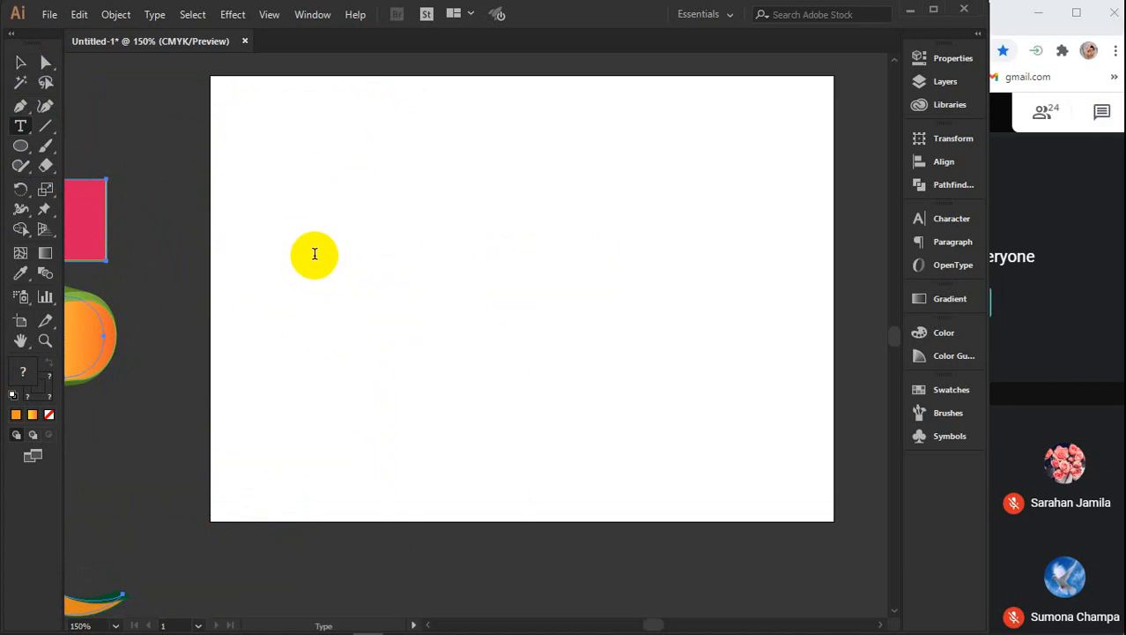
click(314, 253)
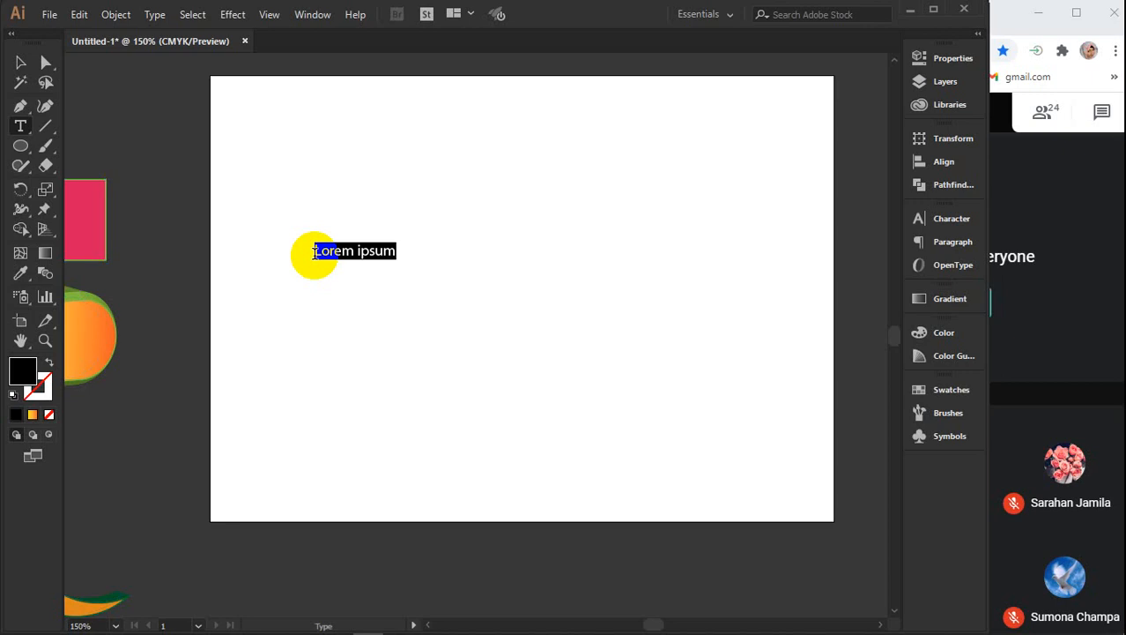
text(G)
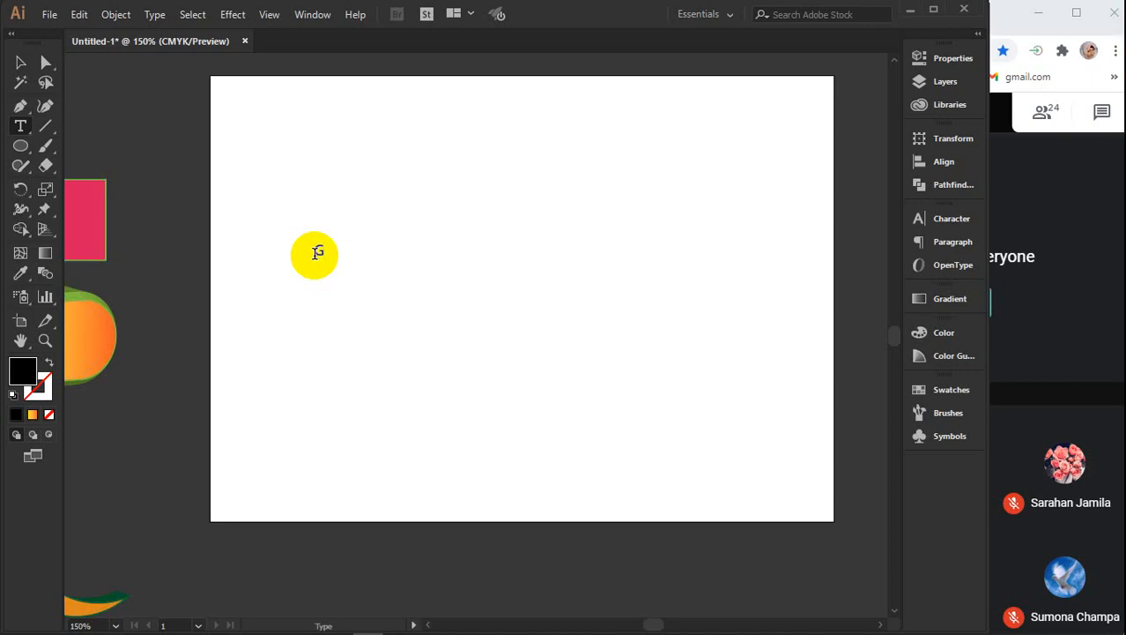
text(DESIGN)
Scale the DESIGN text up to about 104 pt and shift it slightly upward on the artboard
click(17, 63)
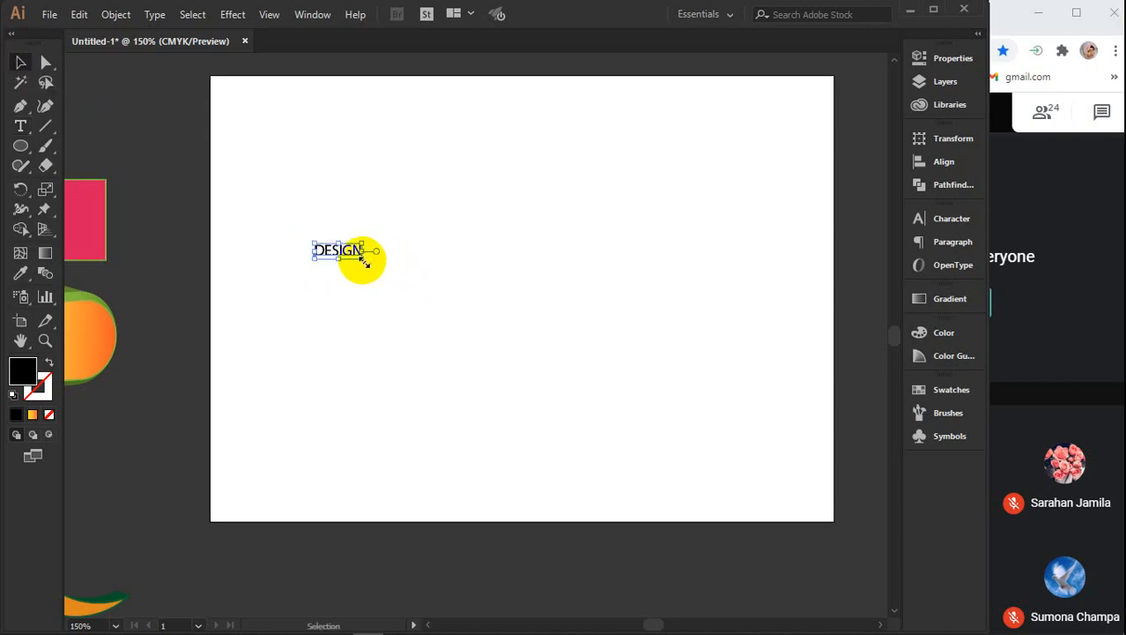
drag(362, 259, 676, 377)
drag(596, 351, 587, 321)
Set the DESIGN text's font to Montserrat Bold and center it horizontally on the artboard by eye
click(936, 219)
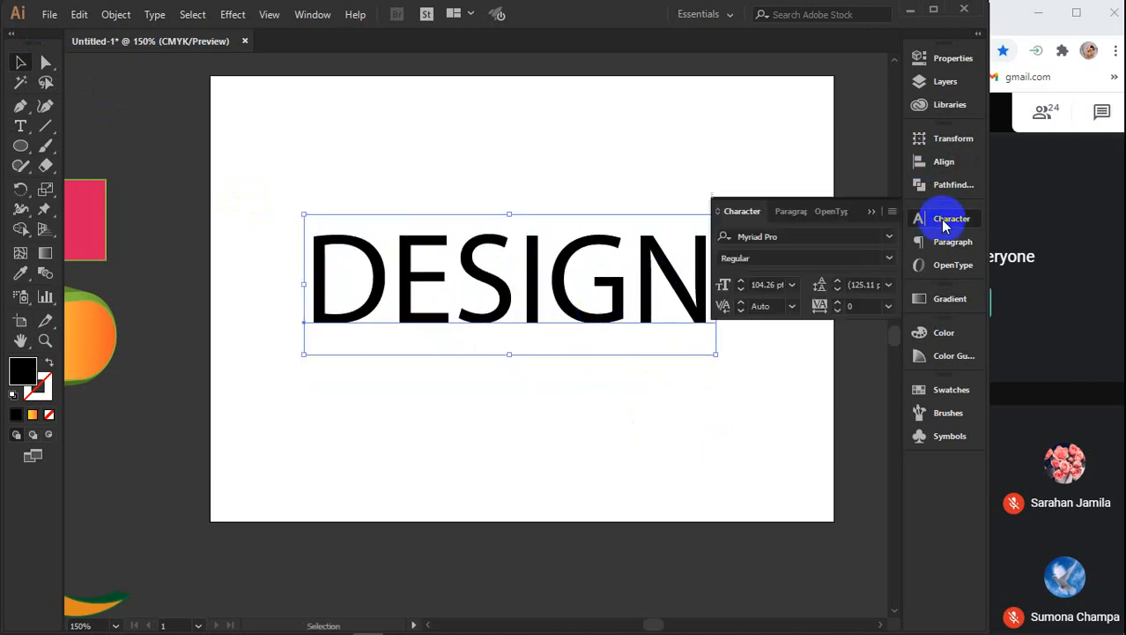
click(887, 243)
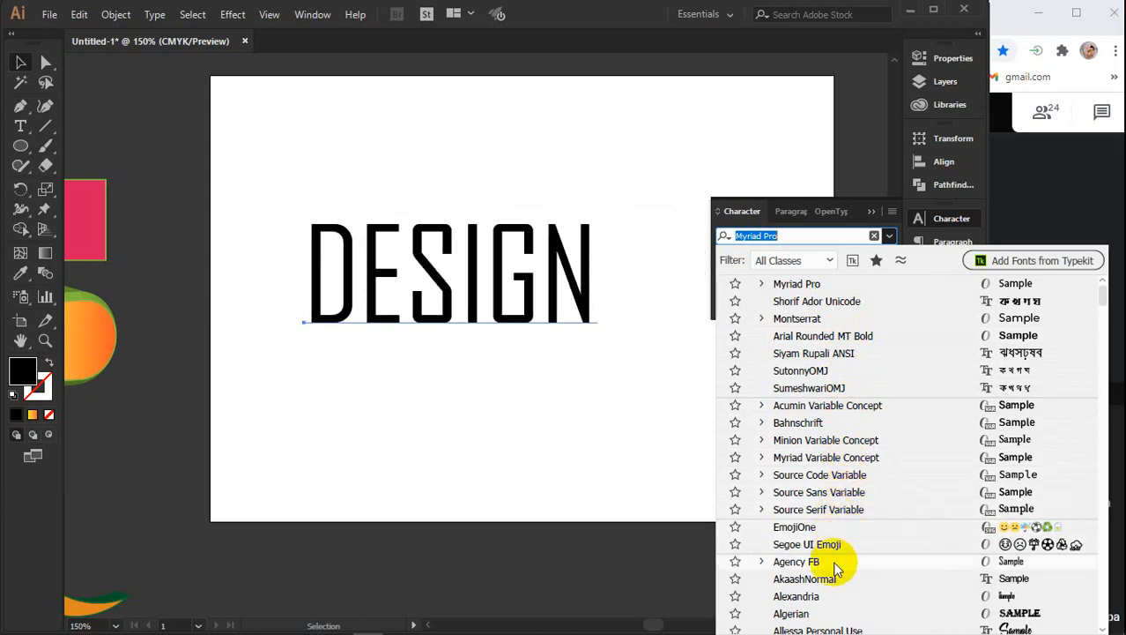
click(797, 318)
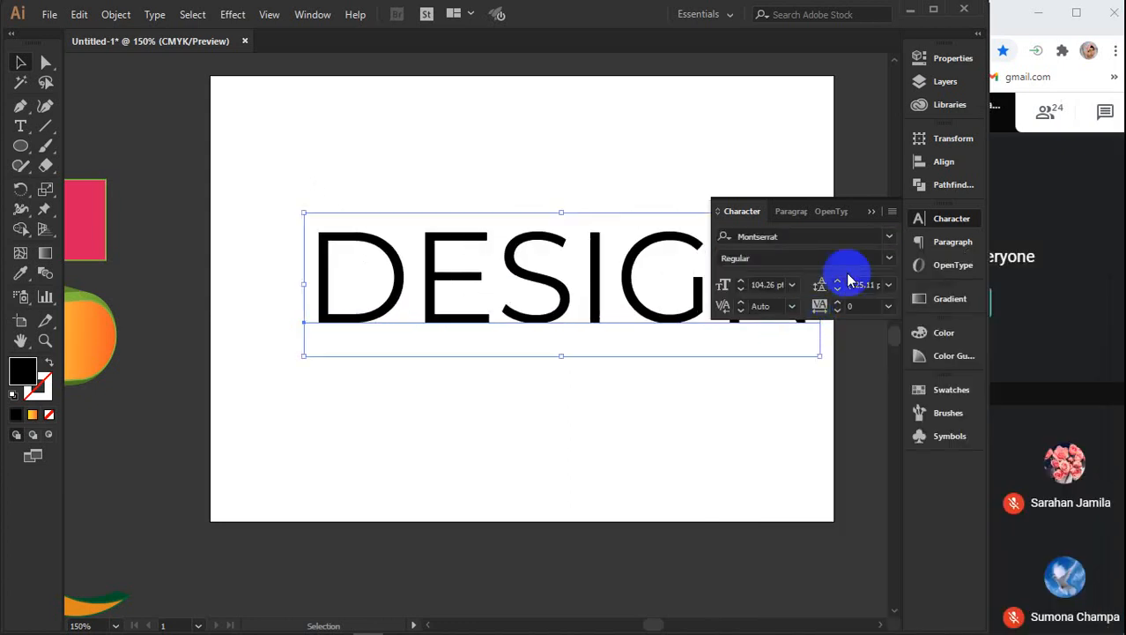
click(886, 258)
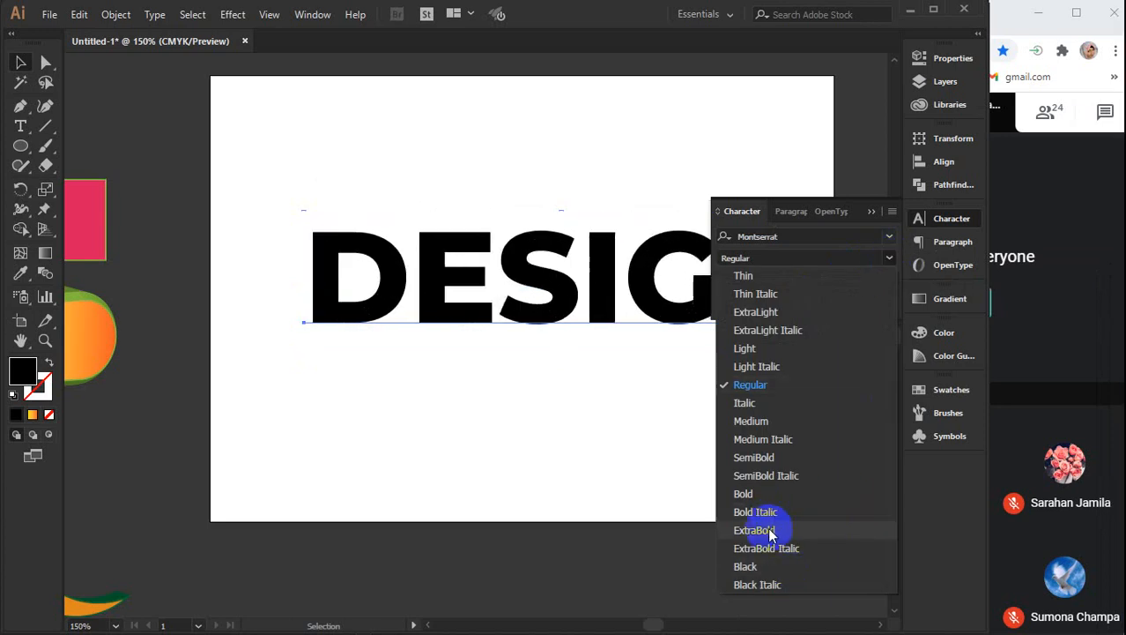
click(765, 493)
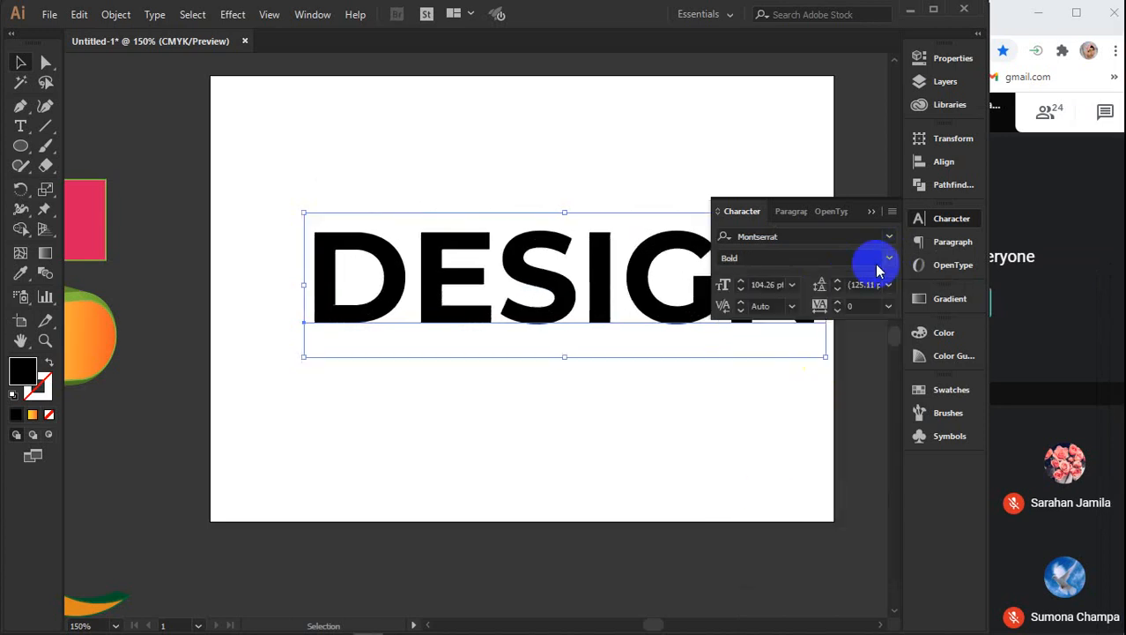
click(874, 211)
click(599, 423)
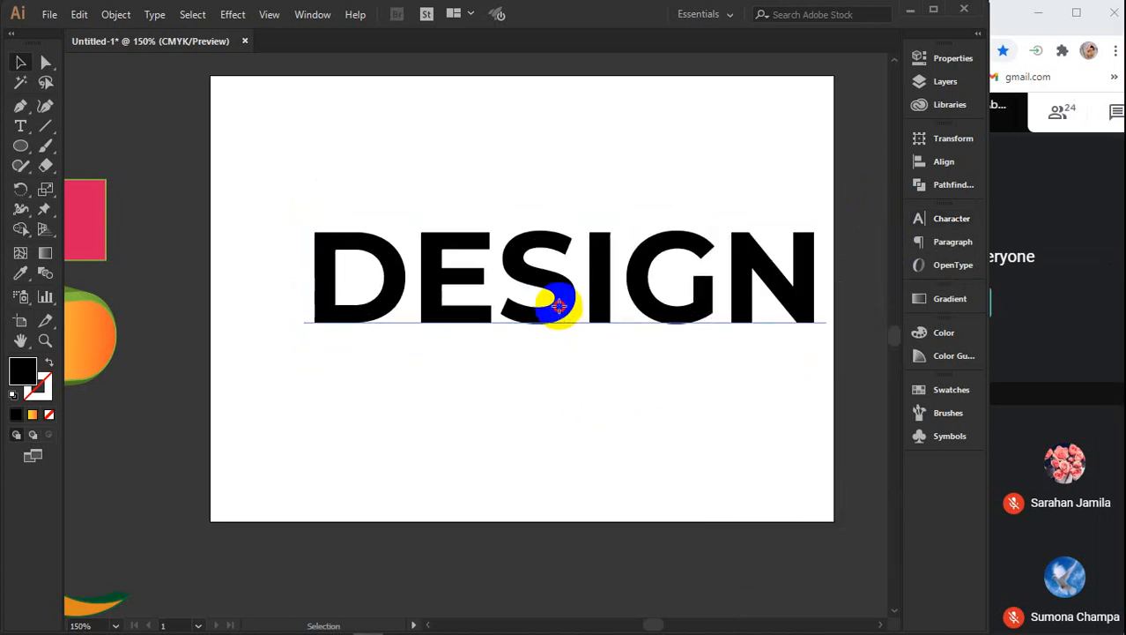
drag(559, 305, 522, 305)
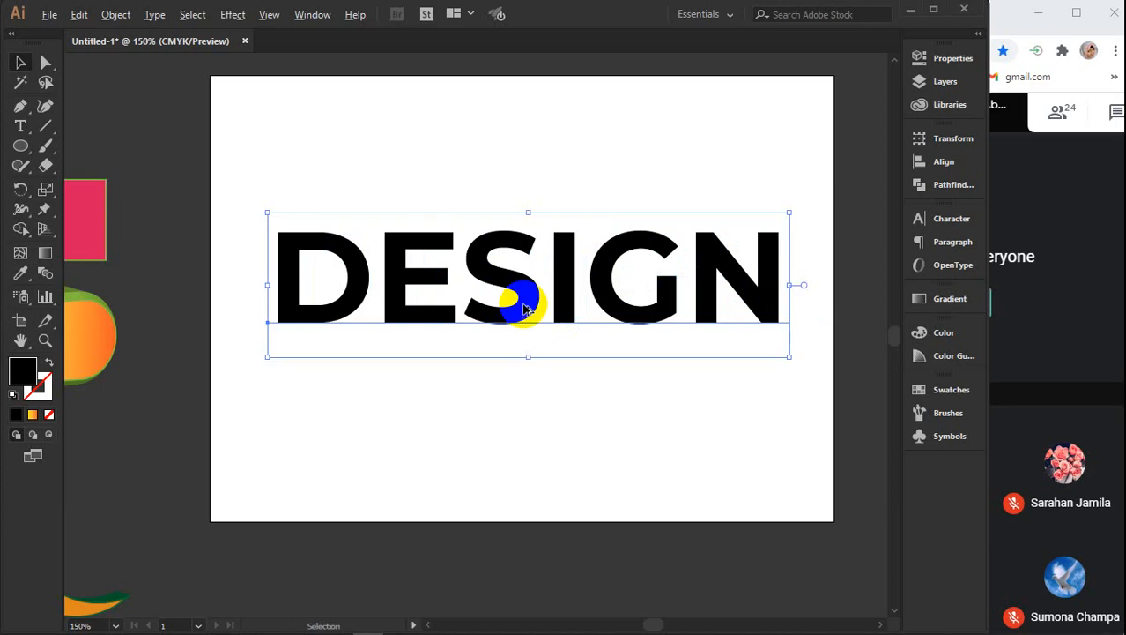
Start a previewed 3D Extrude & Bevel on the DESIGN text and rotate it freehand to about -5°, -8° and 1°
scroll(523, 305, up, 1)
click(231, 15)
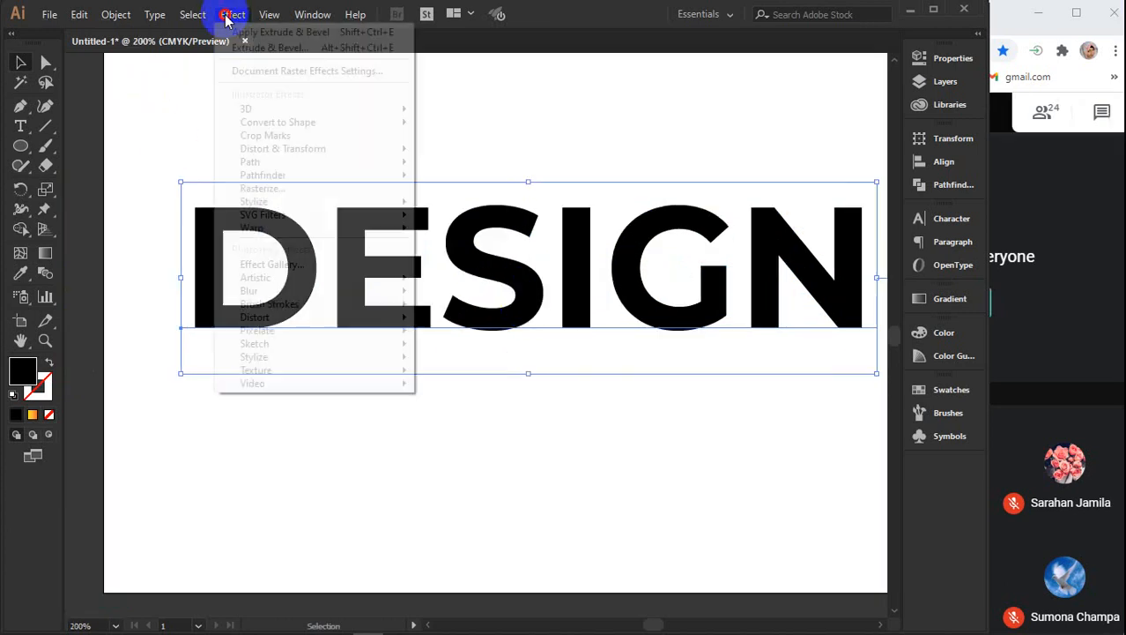
mouse_move(276, 113)
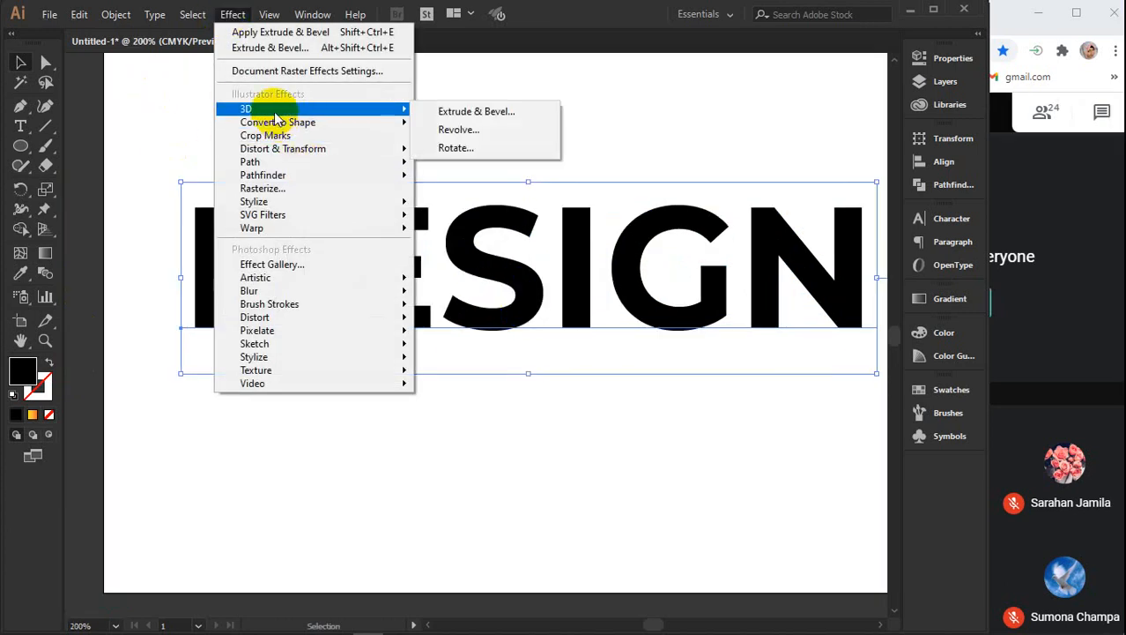
click(446, 111)
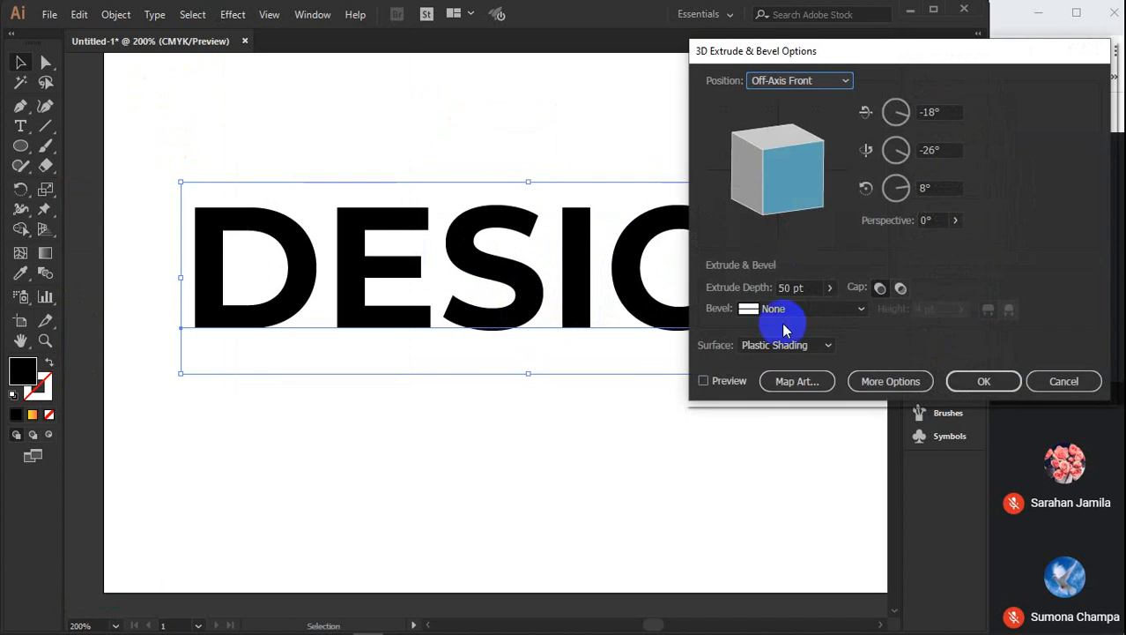
click(703, 380)
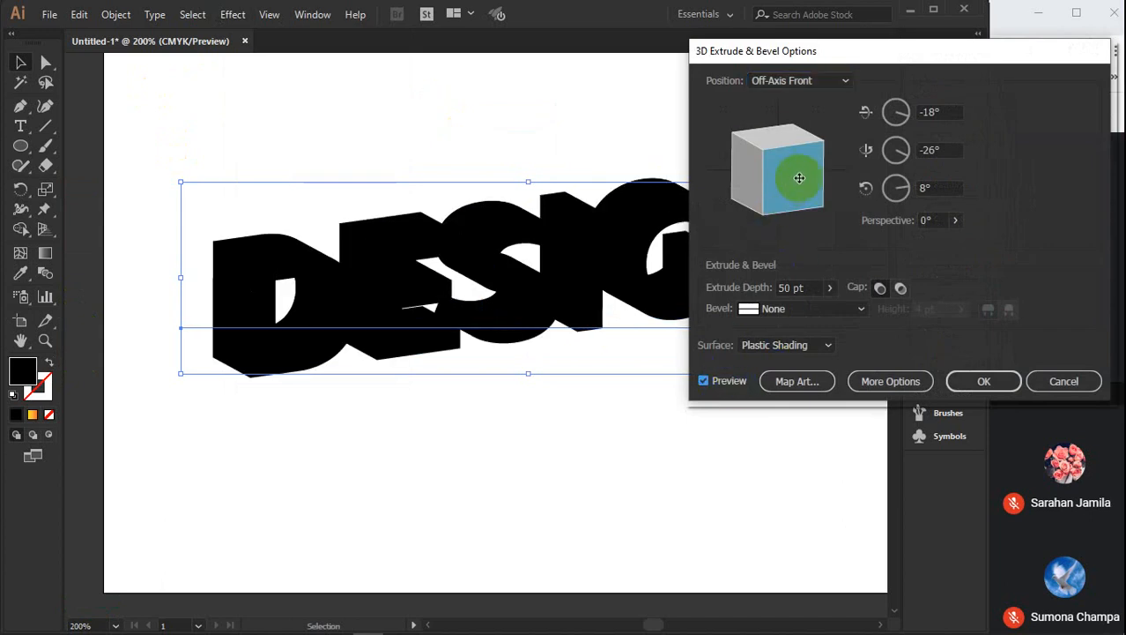
drag(798, 179, 812, 145)
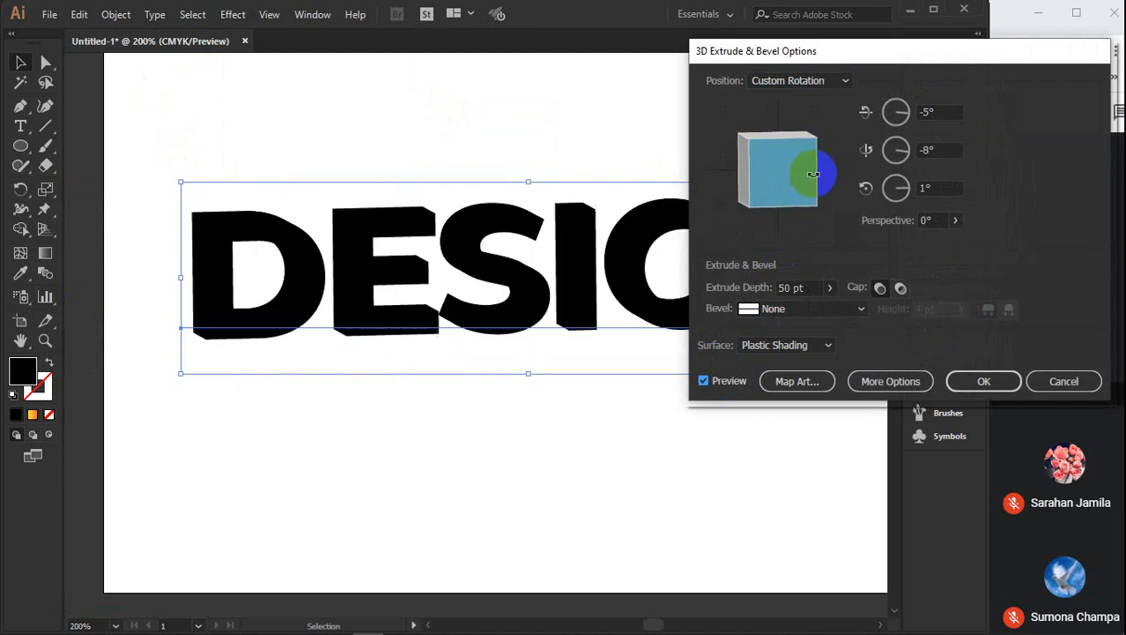
Set the extrusion's Z rotation to 0° and Y rotation to -5°, apply the effect, and deselect the text
click(937, 188)
key(Down)
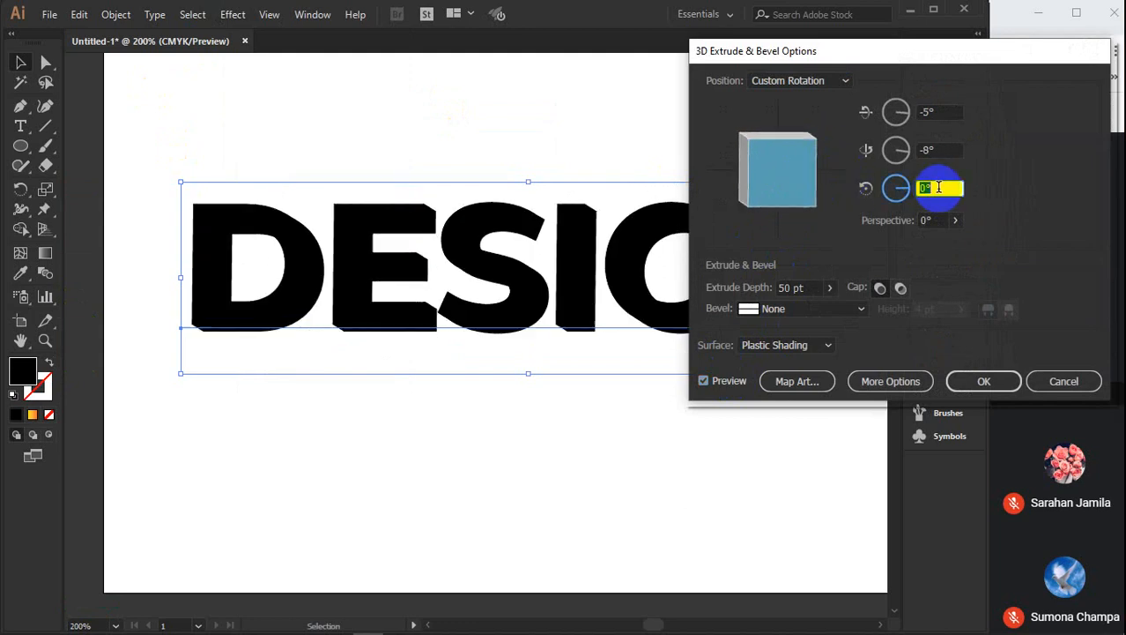
click(940, 149)
key(Down)
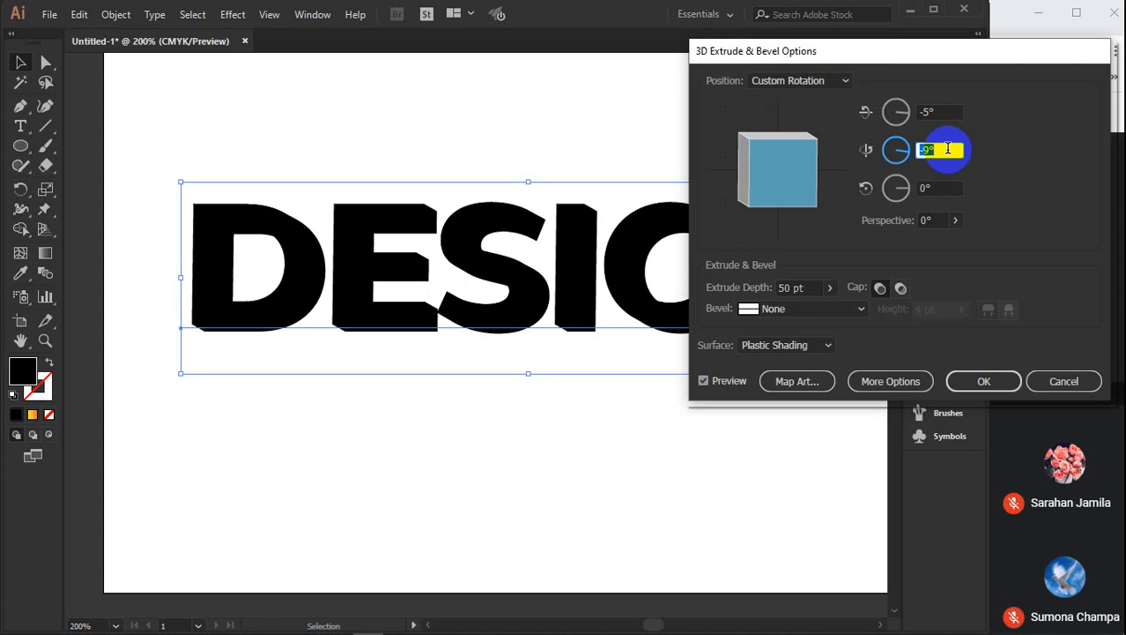
key(Down)
key(Up)
key(Up)
key(Up)
key(Up)
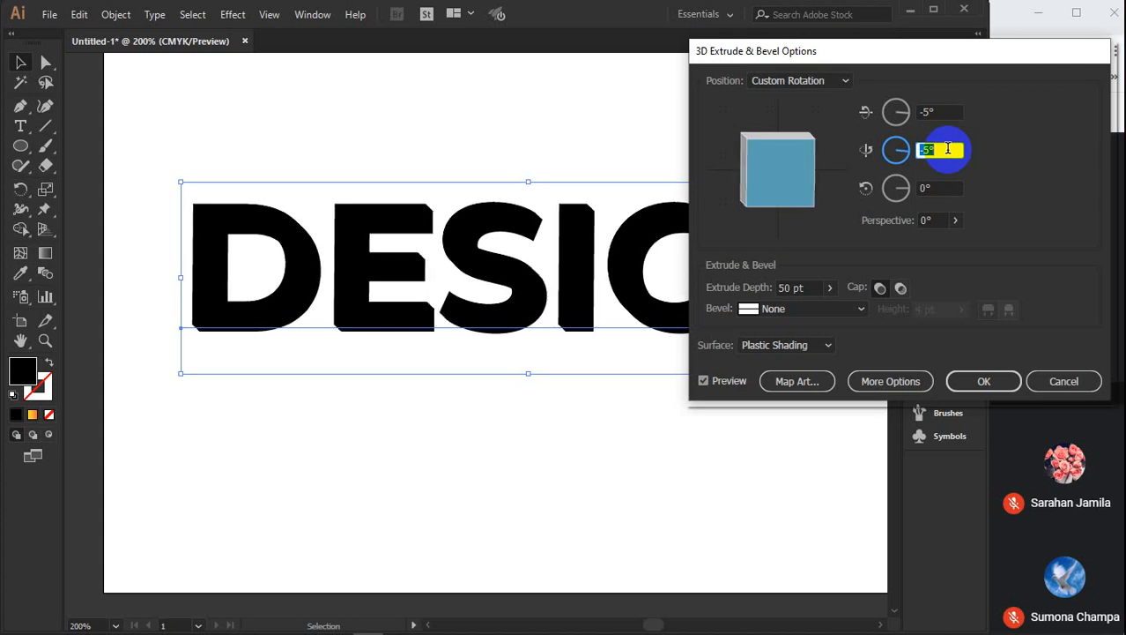
click(944, 111)
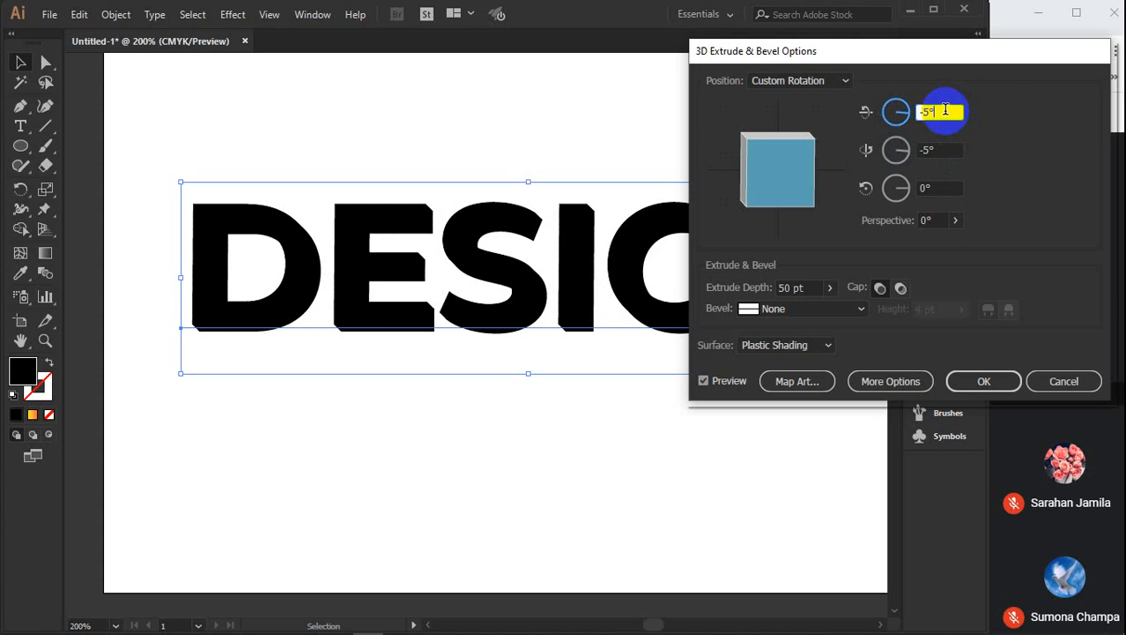
click(987, 384)
click(643, 449)
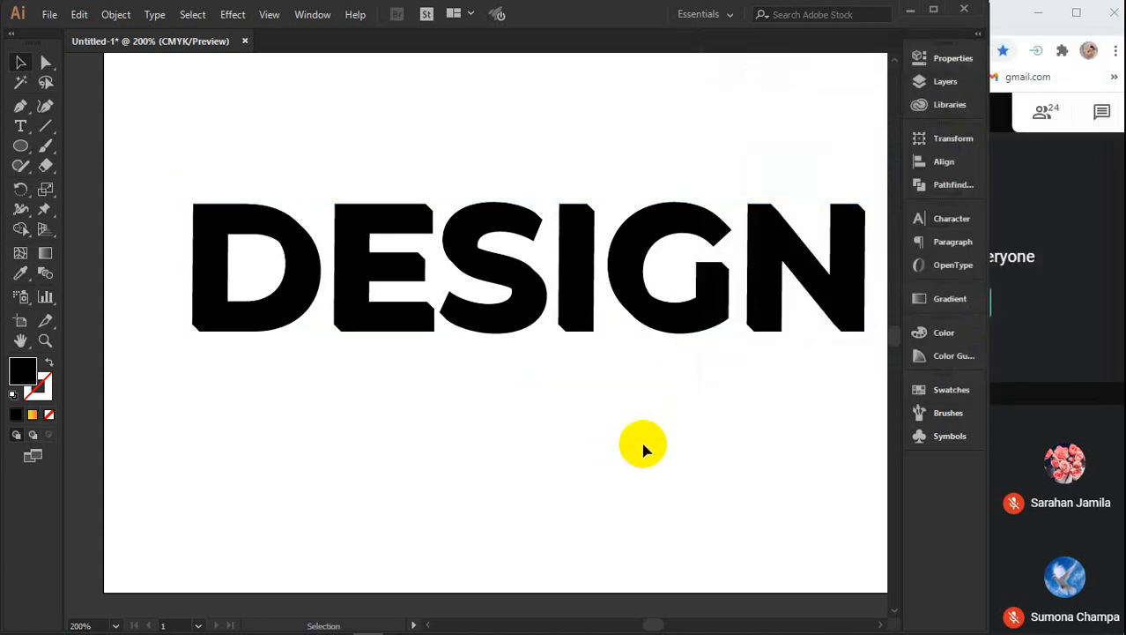
Give the extruded DESIGN text an orange fill and a pink stroke (R=237 G=30 B=121)
click(490, 328)
click(933, 394)
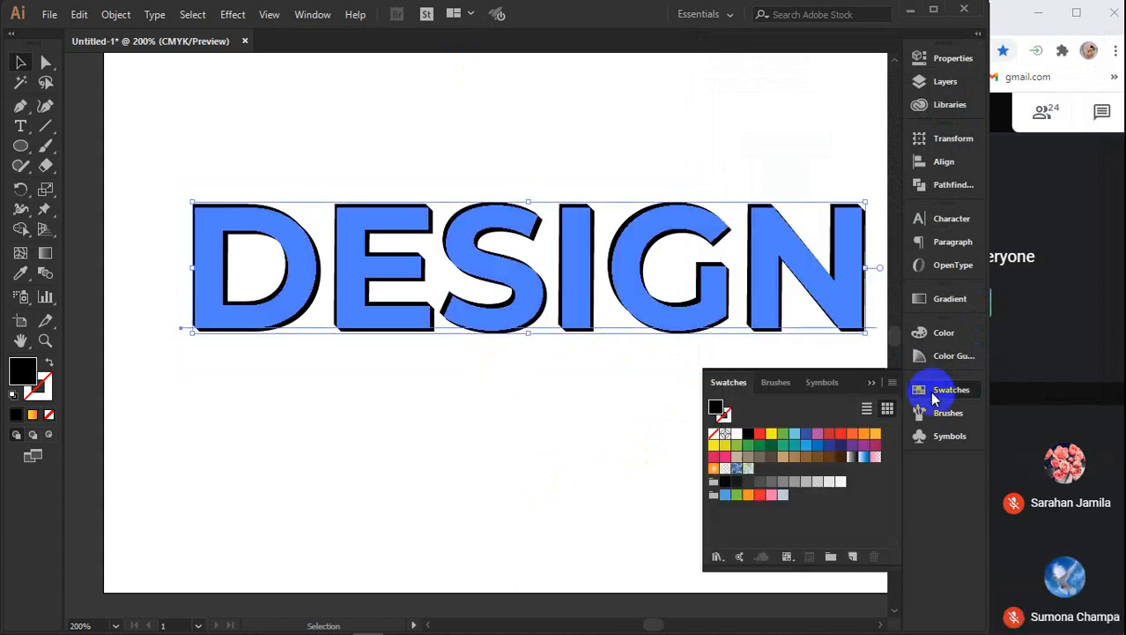
click(865, 436)
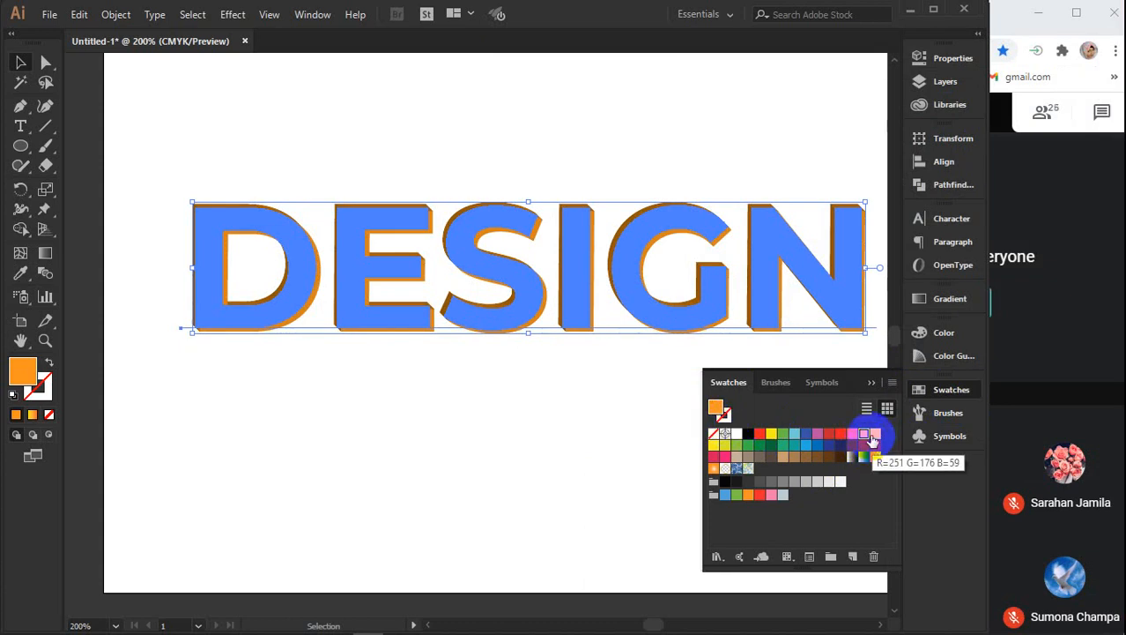
click(725, 416)
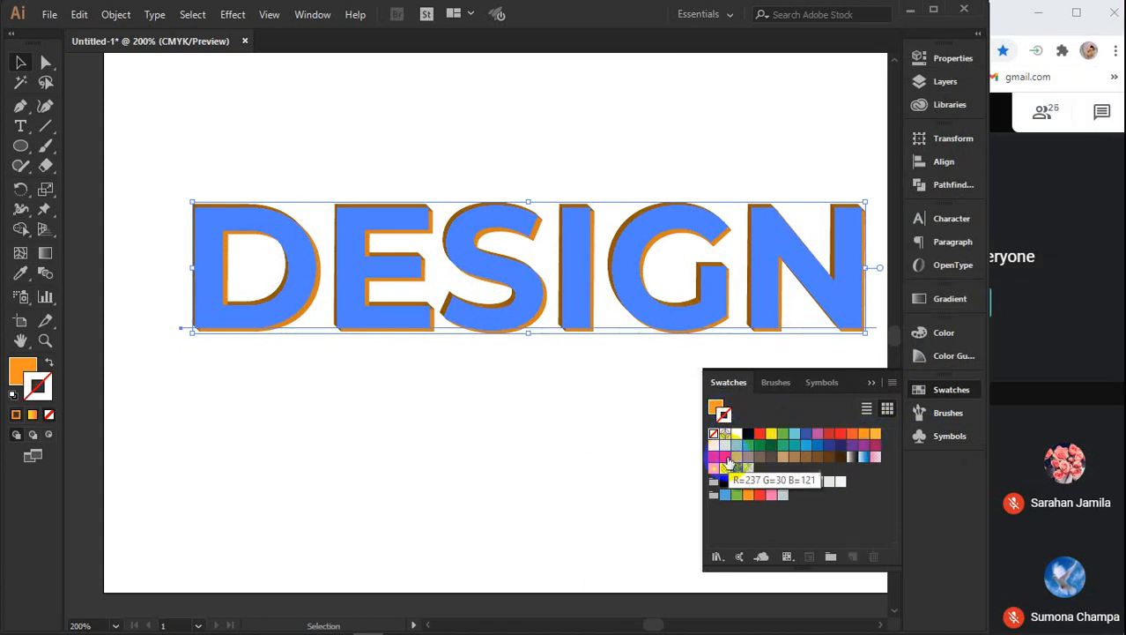
click(726, 458)
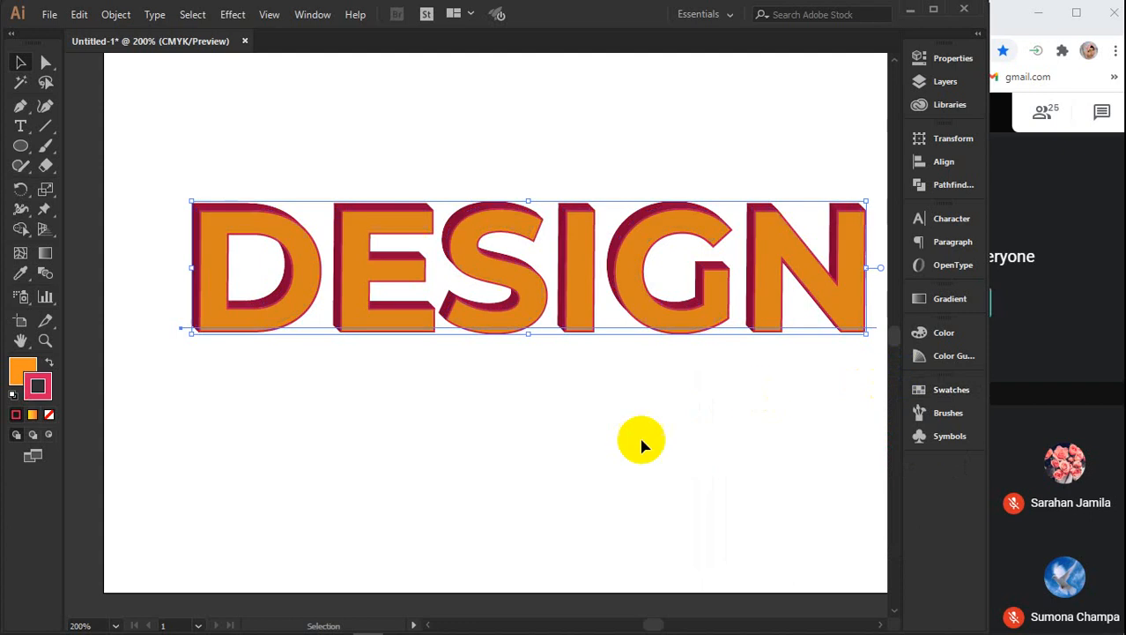
click(625, 449)
Try green and dark blue strokes on the DESIGN text, settling on light blue (C=56.86 M=6.67 Y=0 K=0), and deselect it
click(649, 315)
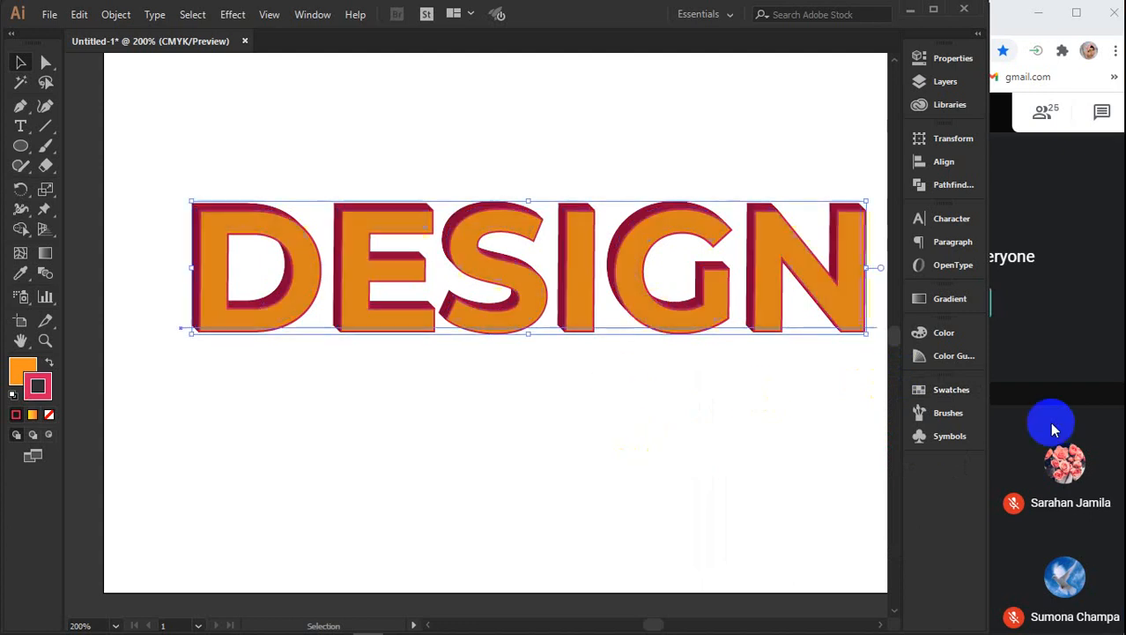
click(944, 333)
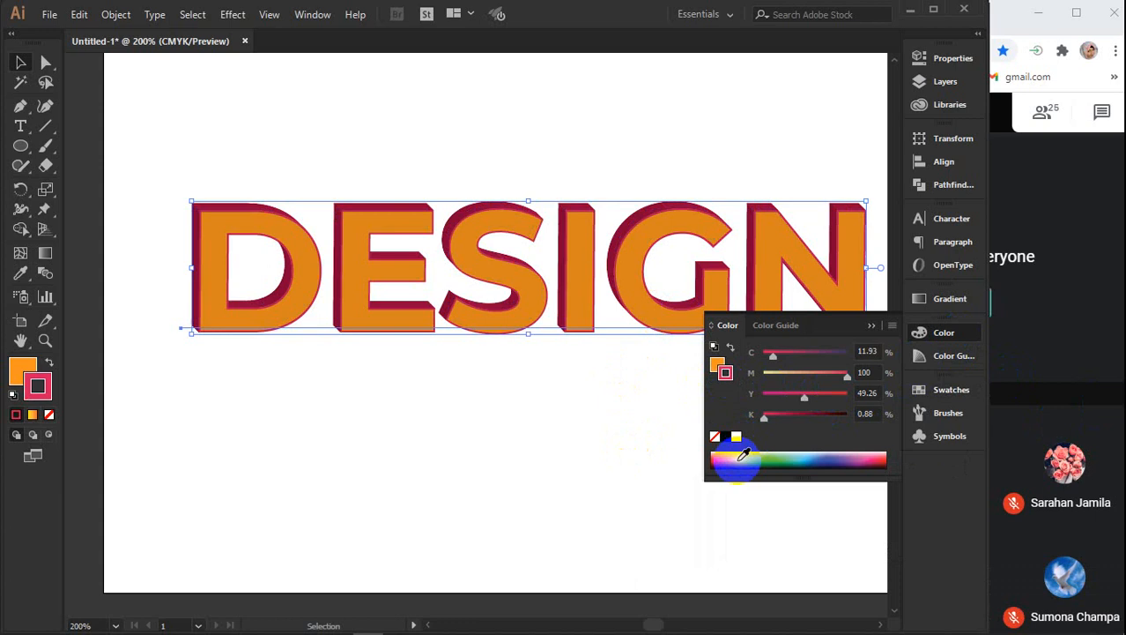
click(776, 456)
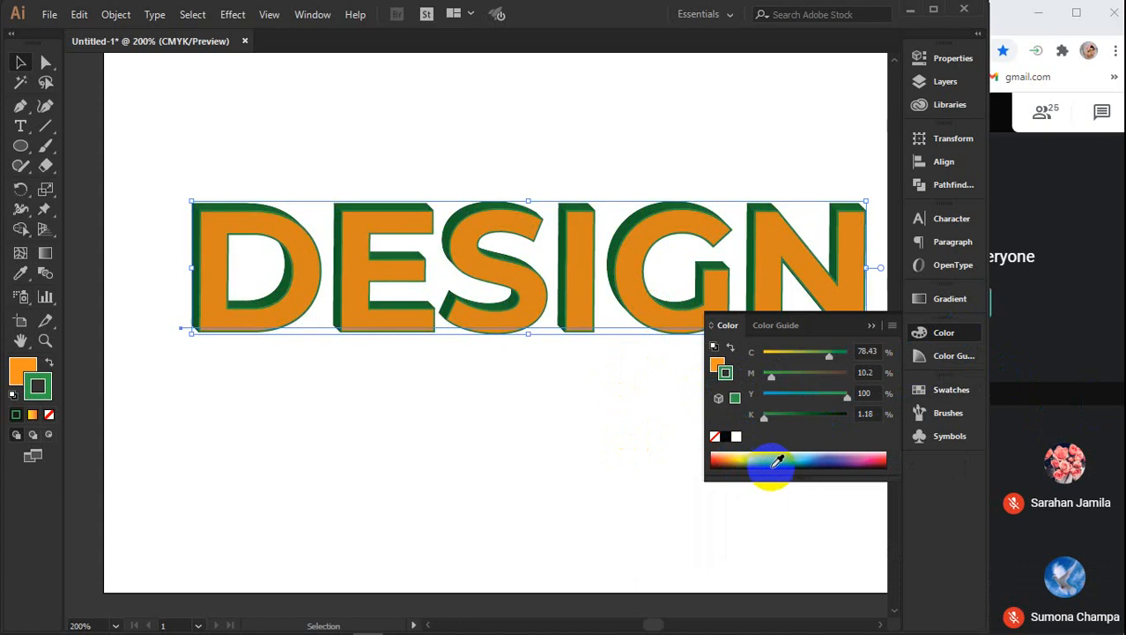
click(786, 456)
click(834, 458)
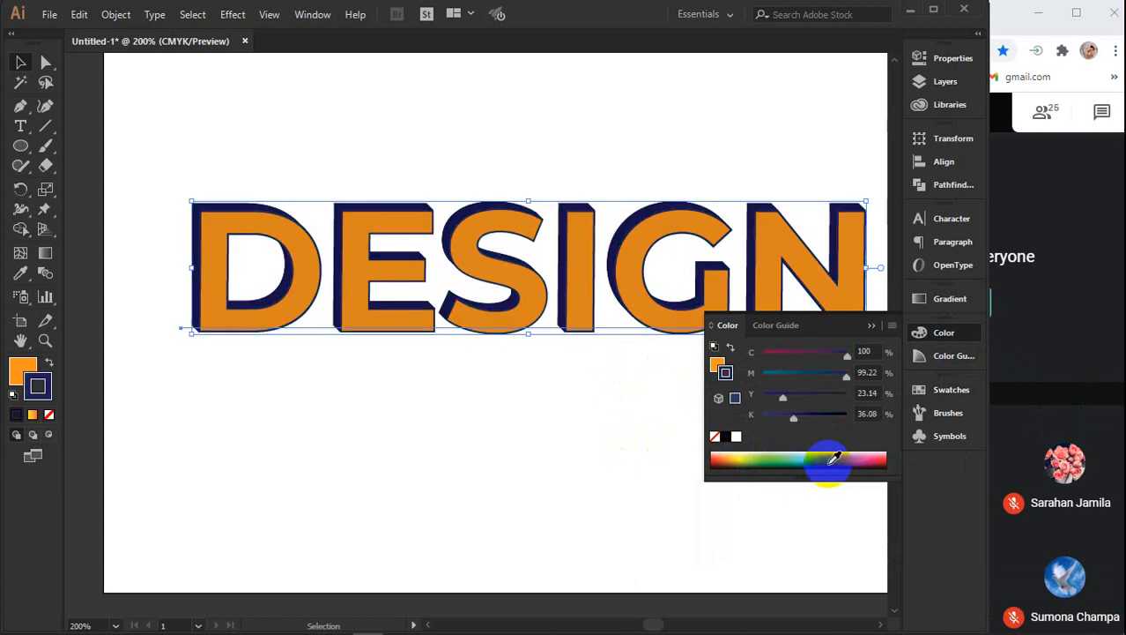
click(822, 455)
click(818, 453)
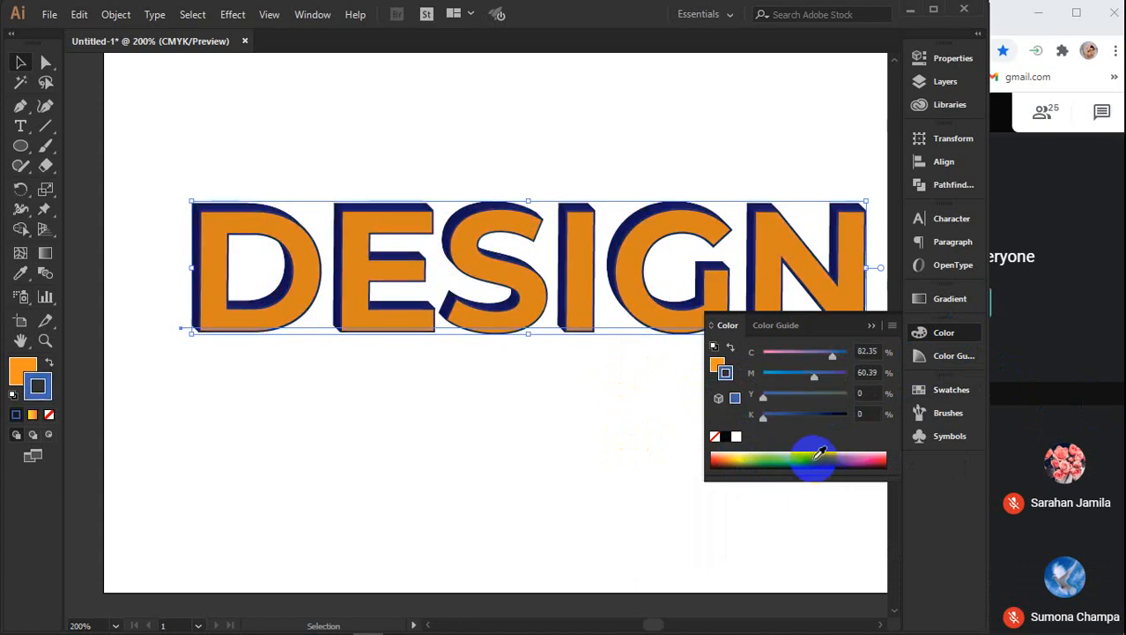
click(816, 453)
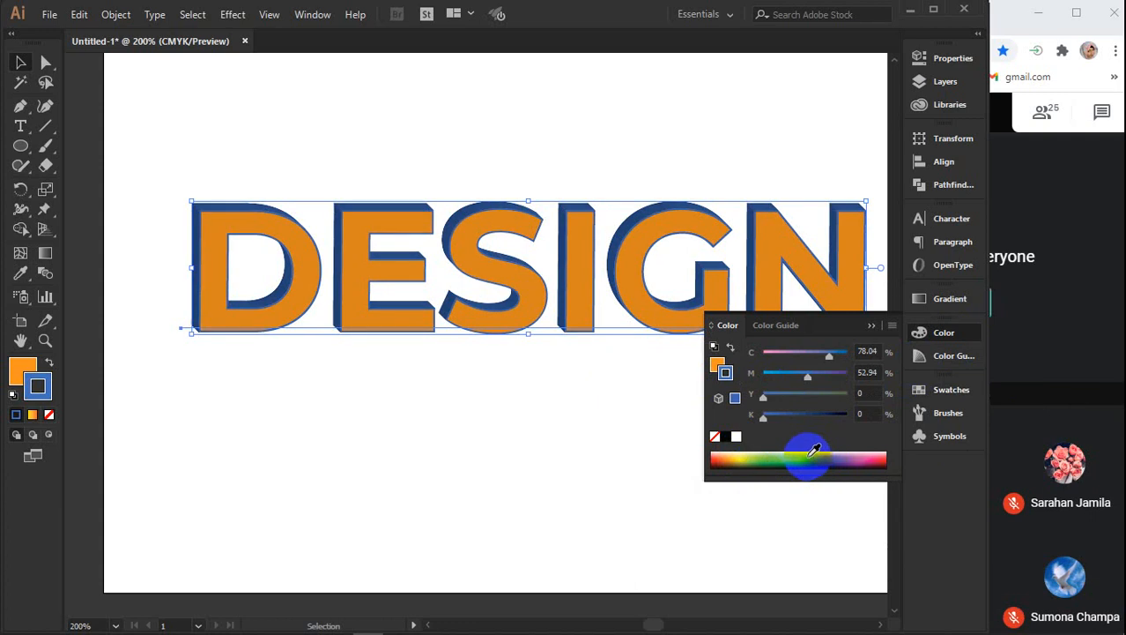
click(812, 450)
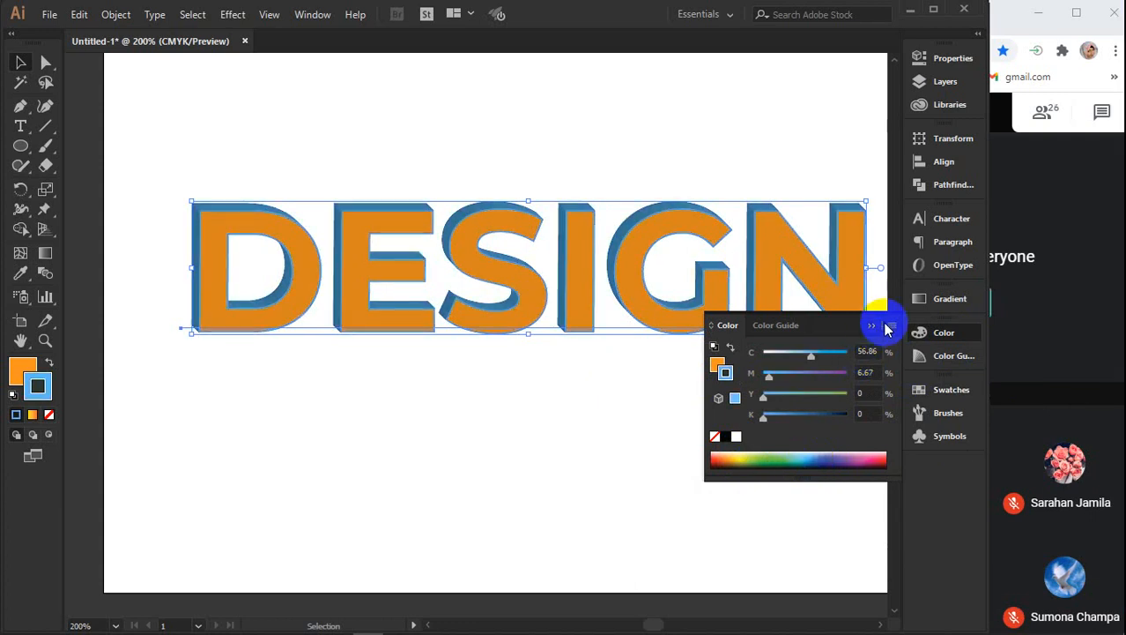
click(870, 326)
click(611, 477)
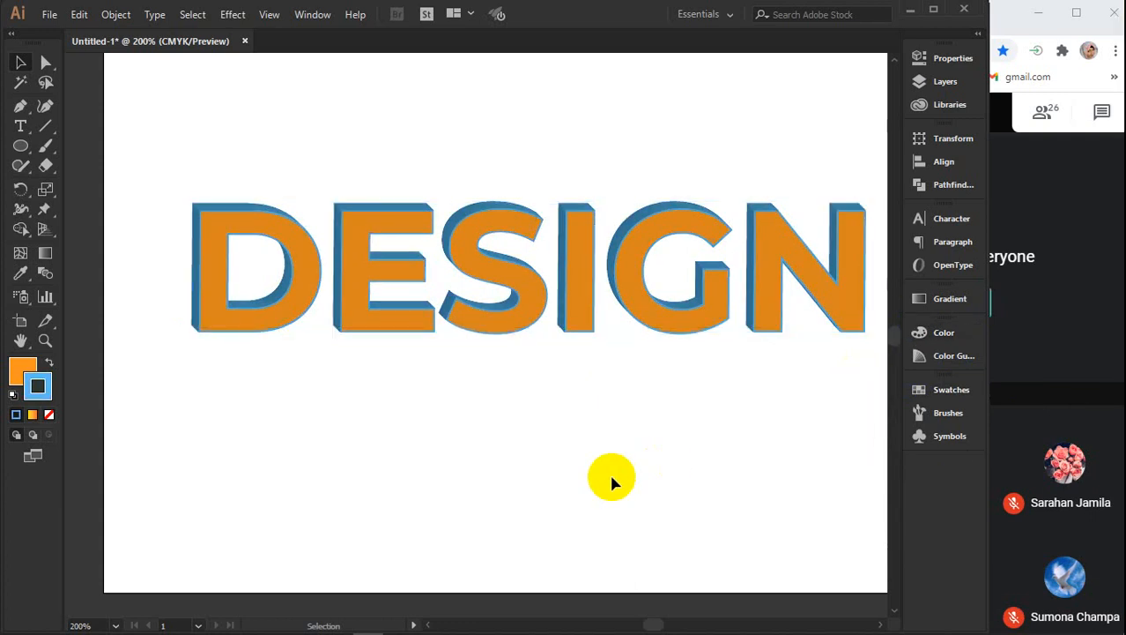
Shift the extruded text slightly down and to the left, replace its wording with GRAPHIC, and deselect it
drag(393, 332, 361, 350)
click(627, 511)
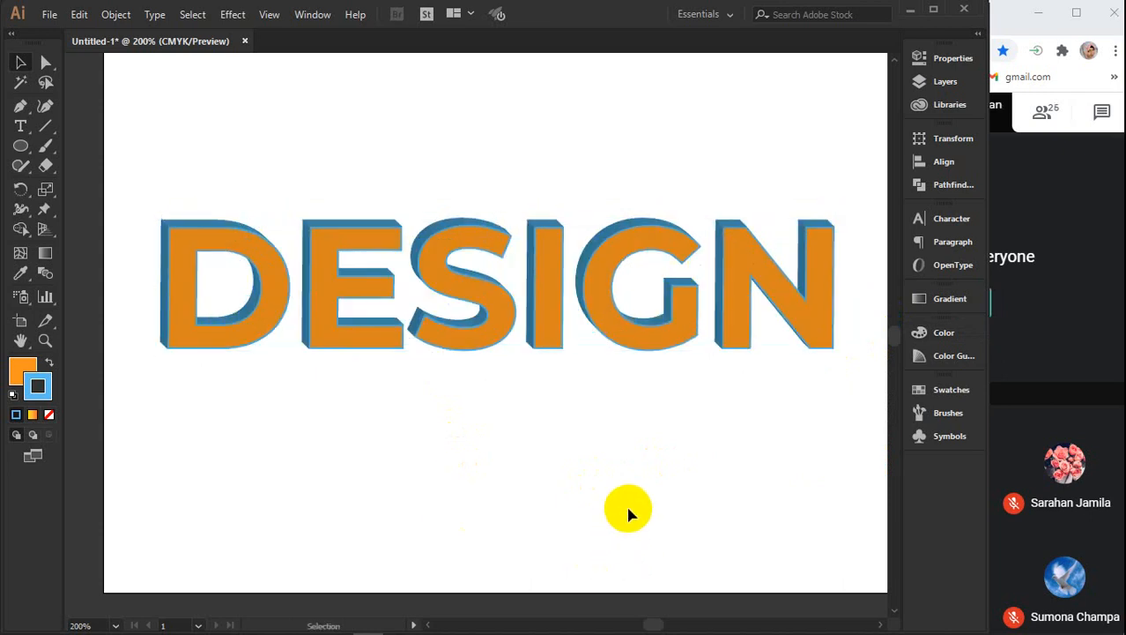
click(21, 126)
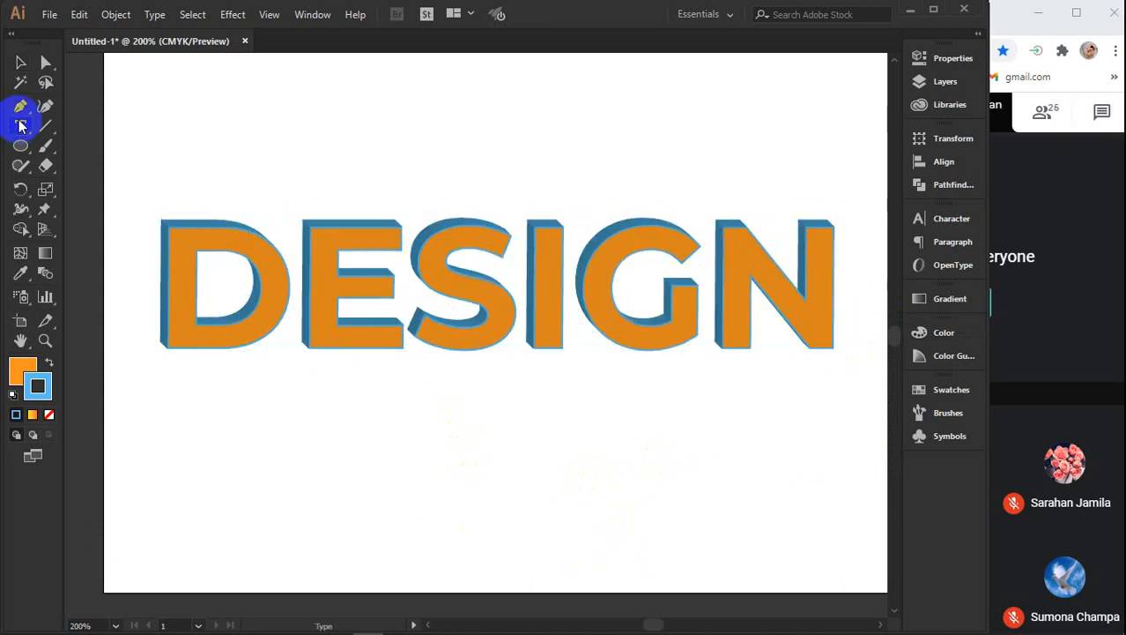
drag(166, 291, 837, 302)
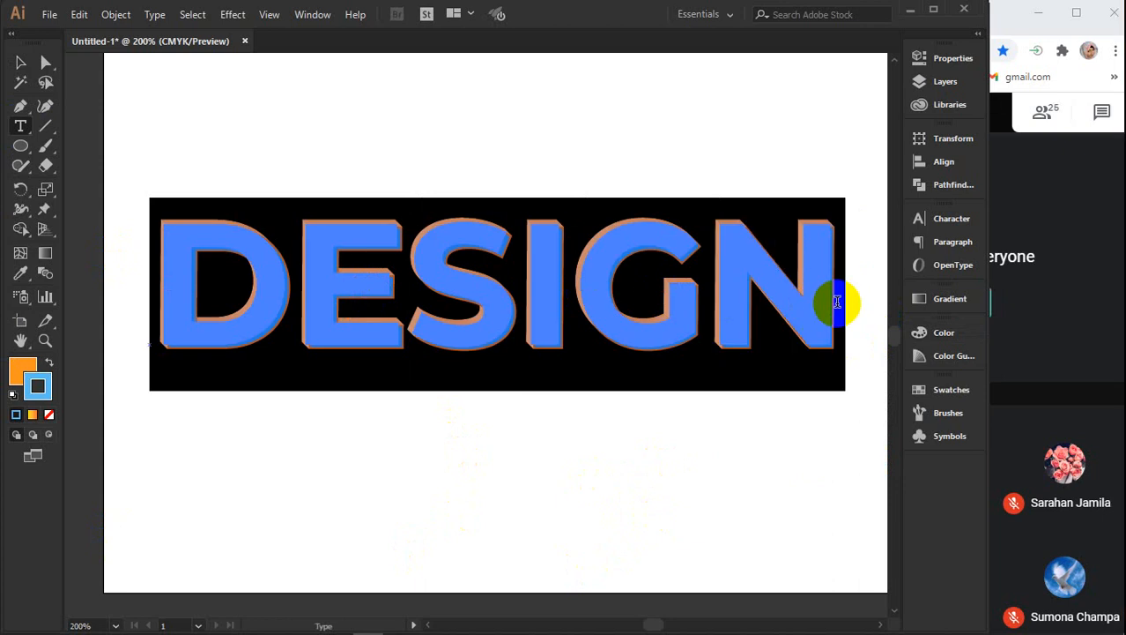
text(GRA)
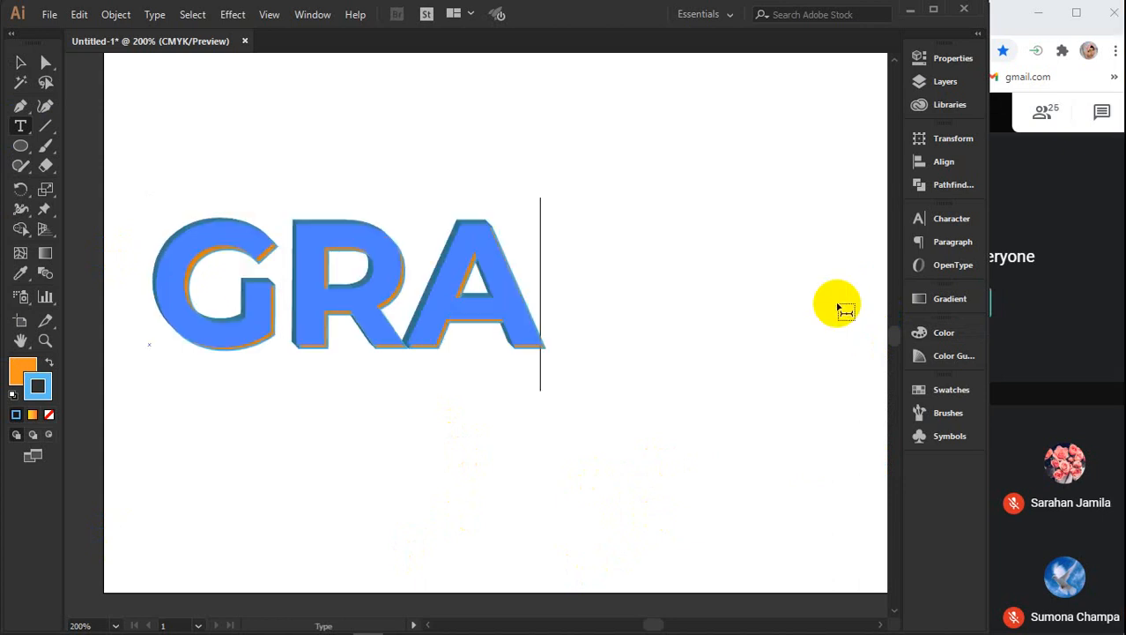
text(PHIC)
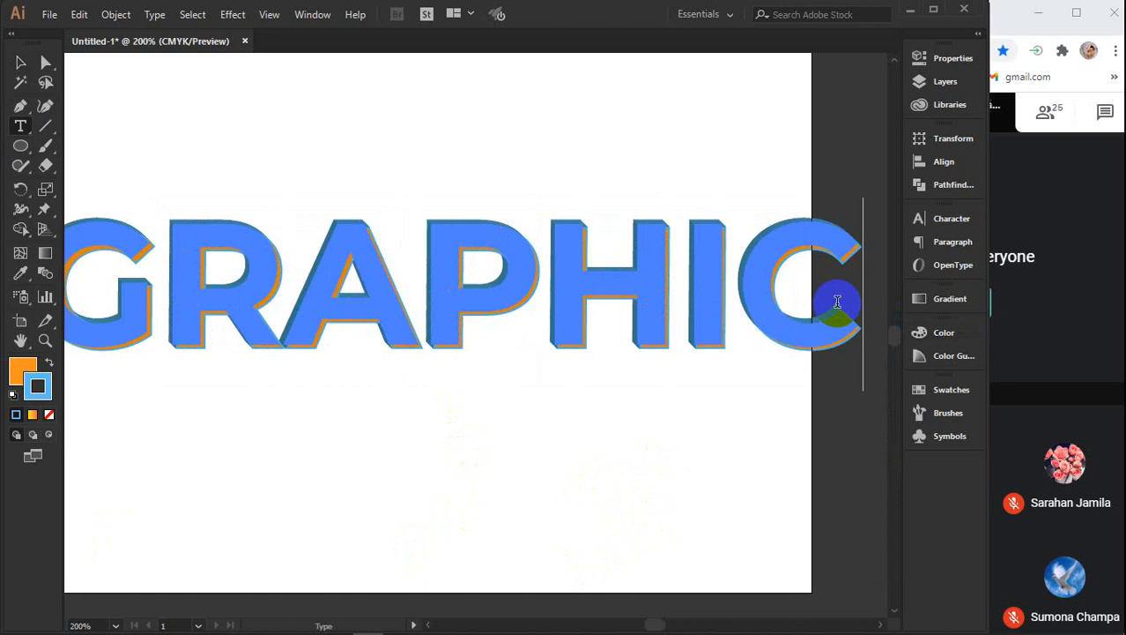
click(19, 62)
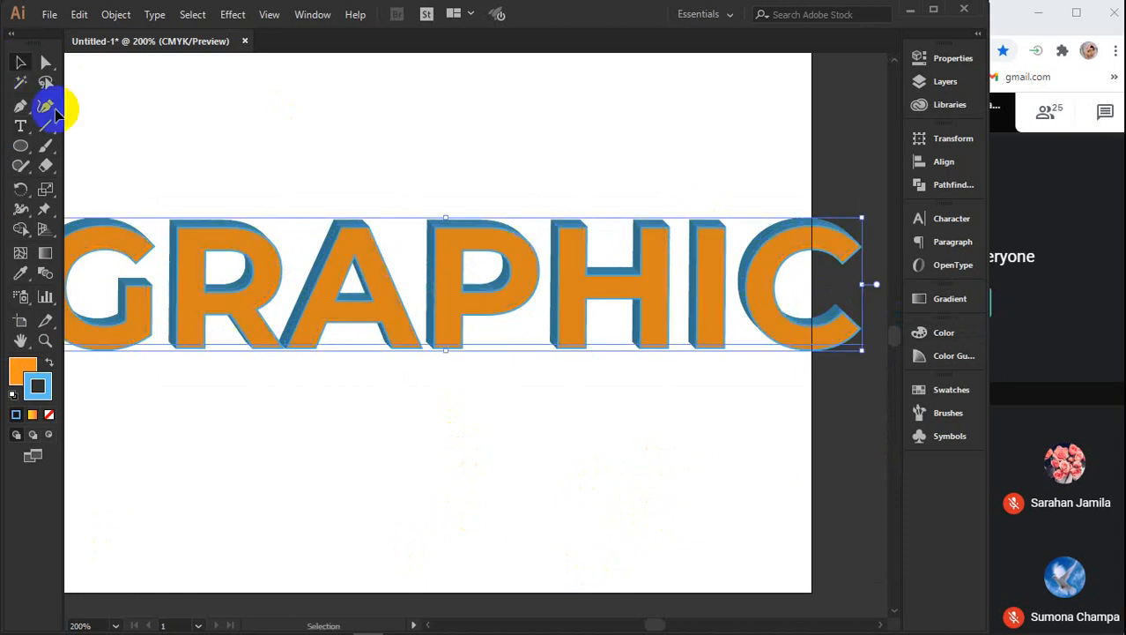
click(483, 538)
Scale the GRAPHIC text down proportionally to slightly under half its size and deselect it
click(800, 326)
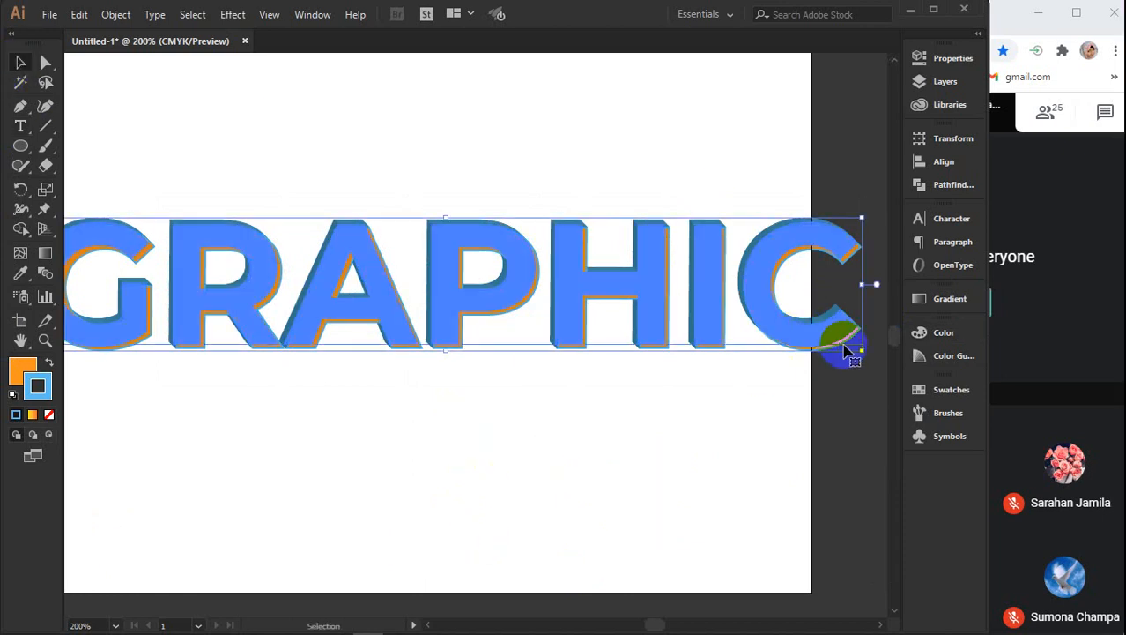
drag(861, 350, 541, 302)
scroll(323, 246, up, 2)
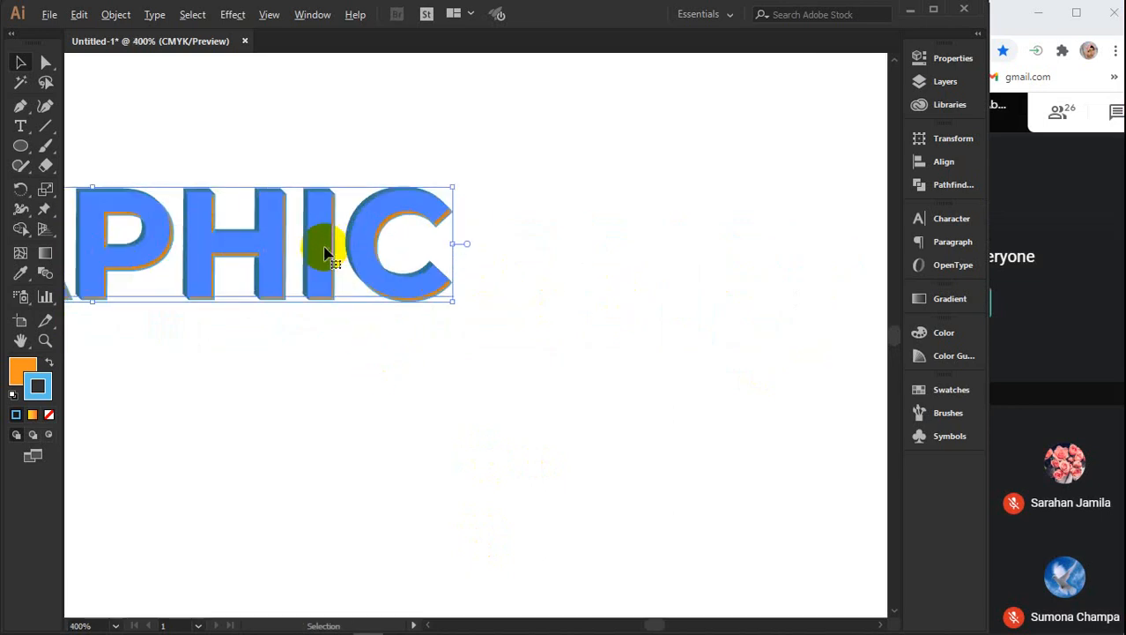
drag(332, 395, 696, 423)
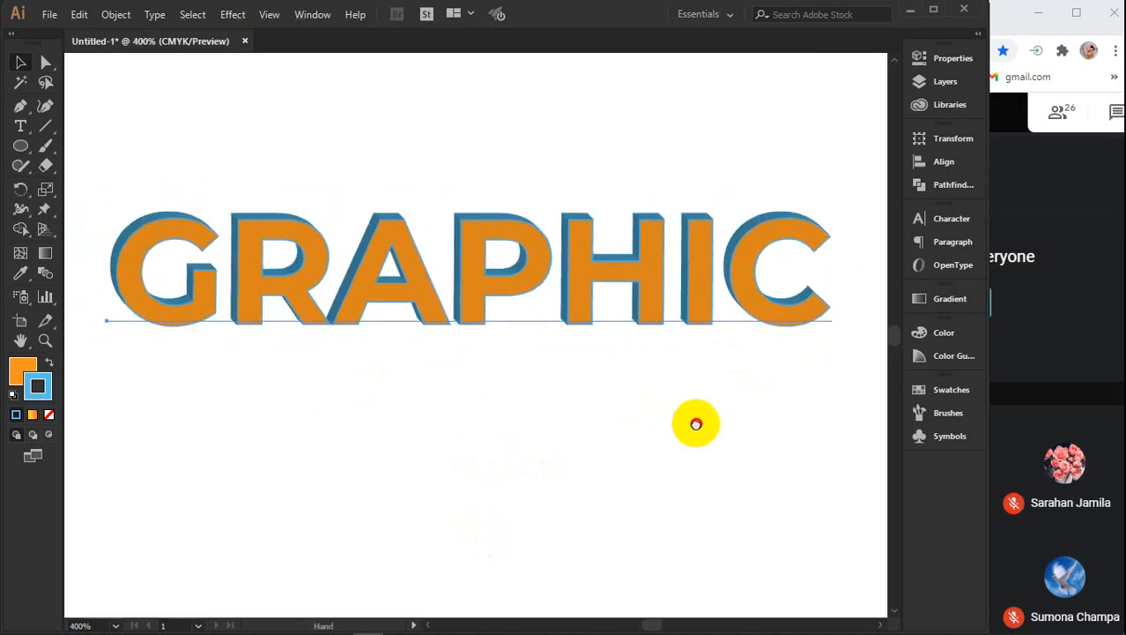
click(696, 514)
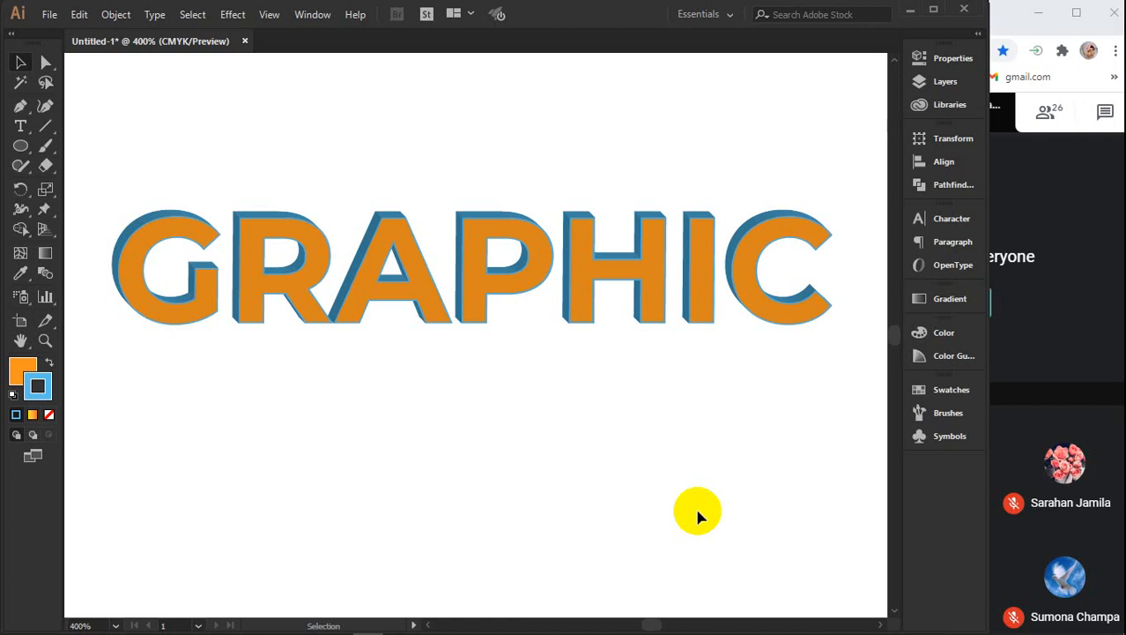
Move the GRAPHIC text off the artboard among the 3D shapes and select it together with the rounded shape, disc and crescent
scroll(695, 511, down, 4)
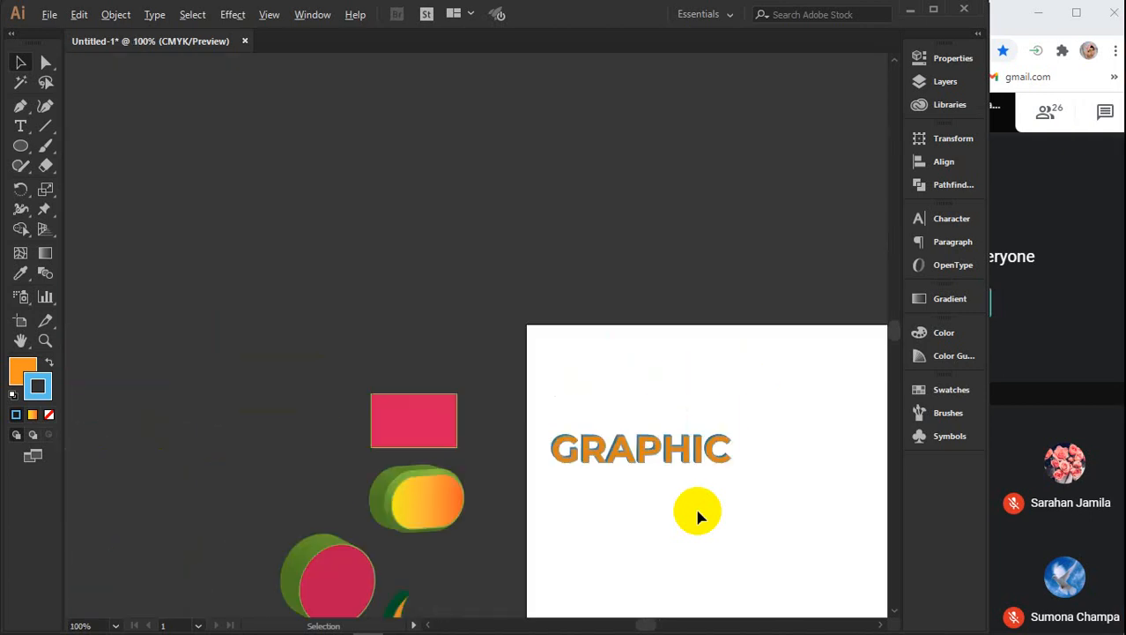
drag(694, 512, 671, 360)
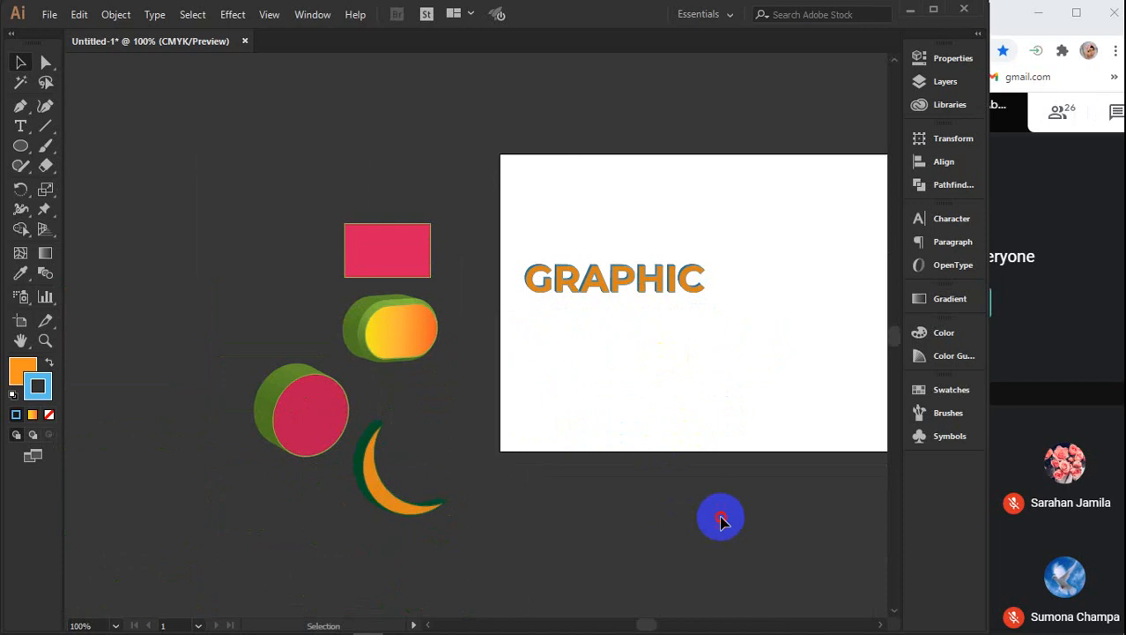
drag(722, 518, 188, 157)
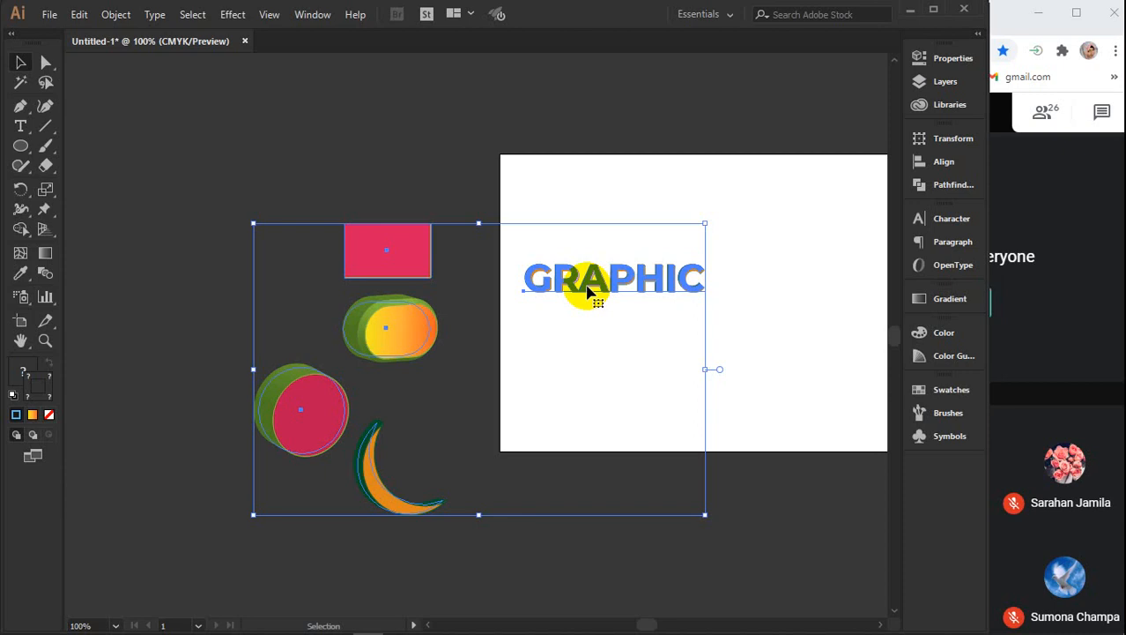
click(467, 155)
drag(610, 264, 404, 398)
drag(542, 561, 227, 320)
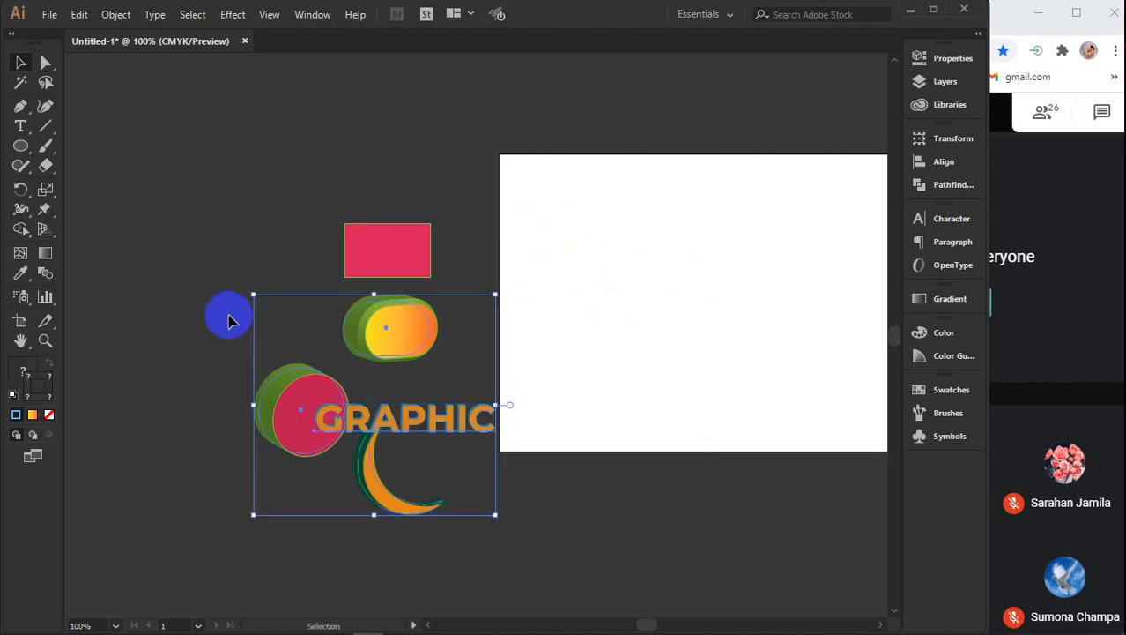
Delete the extruded yellow shape, red ellipse, GRAPHIC text and orange crescent beside the artboard
key(Delete)
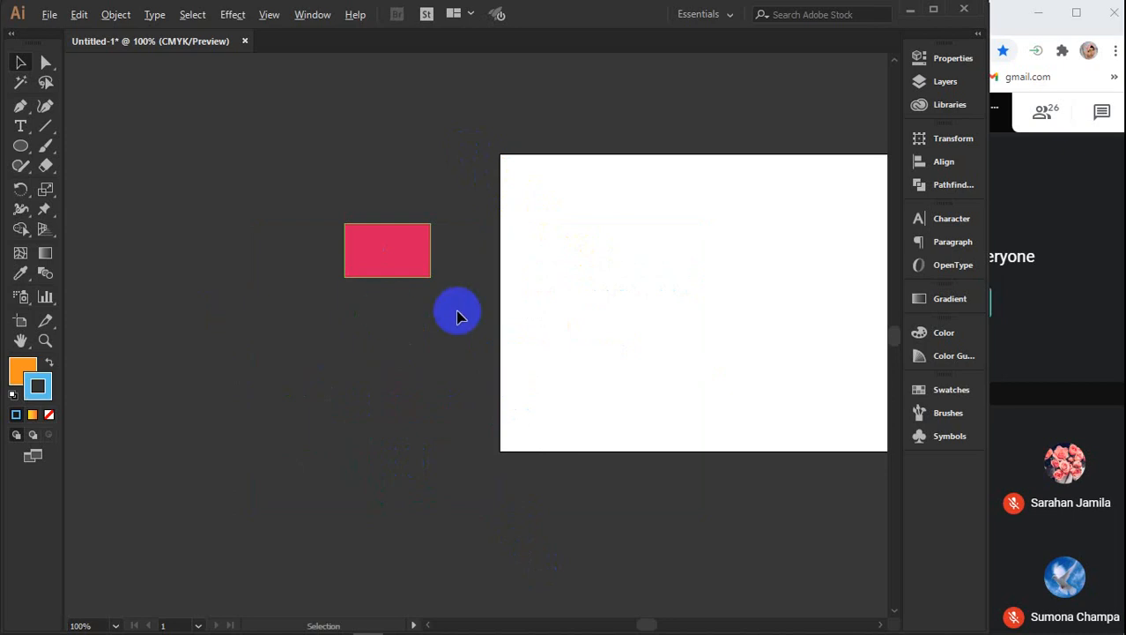
Set up the Pen tool with no fill while keeping the blue stroke
scroll(639, 278, up, 2)
drag(742, 282, 452, 304)
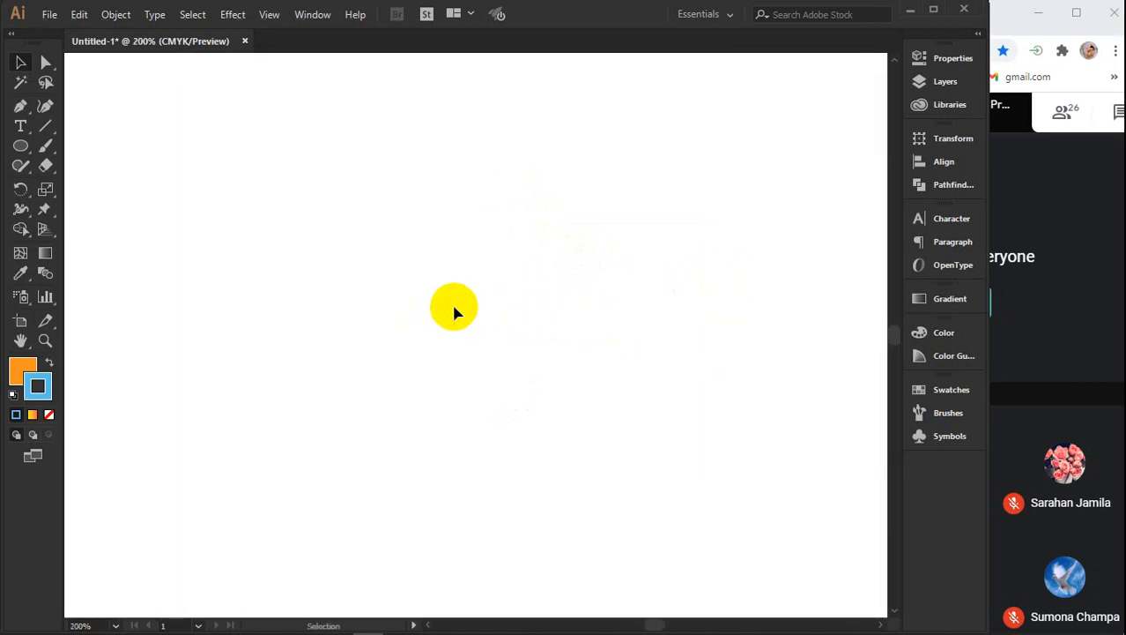
click(20, 106)
click(17, 368)
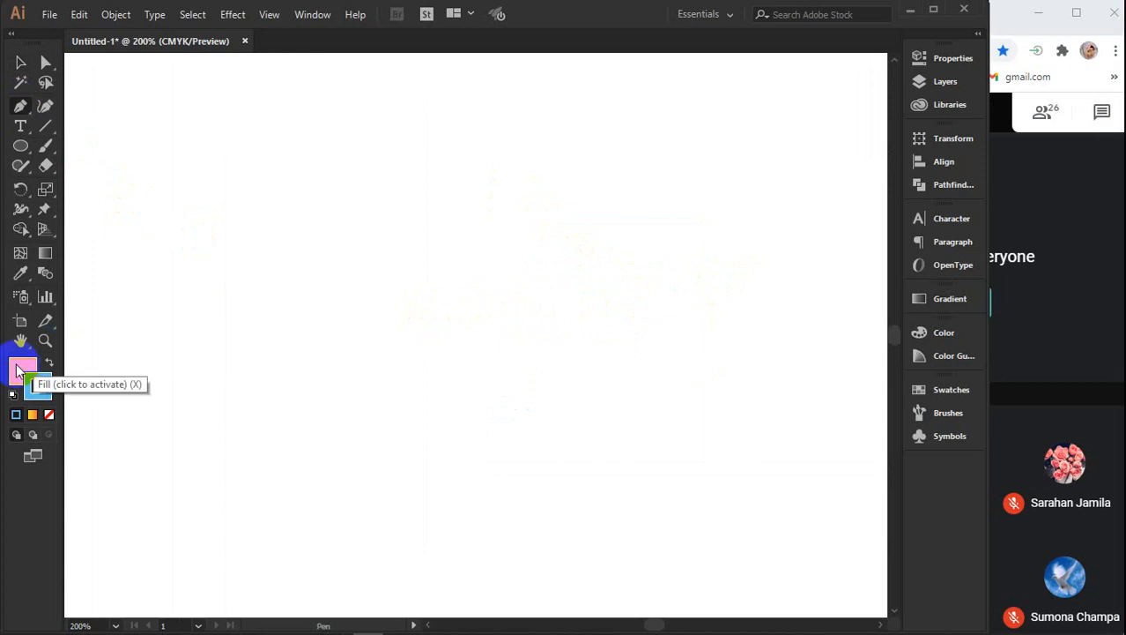
click(17, 369)
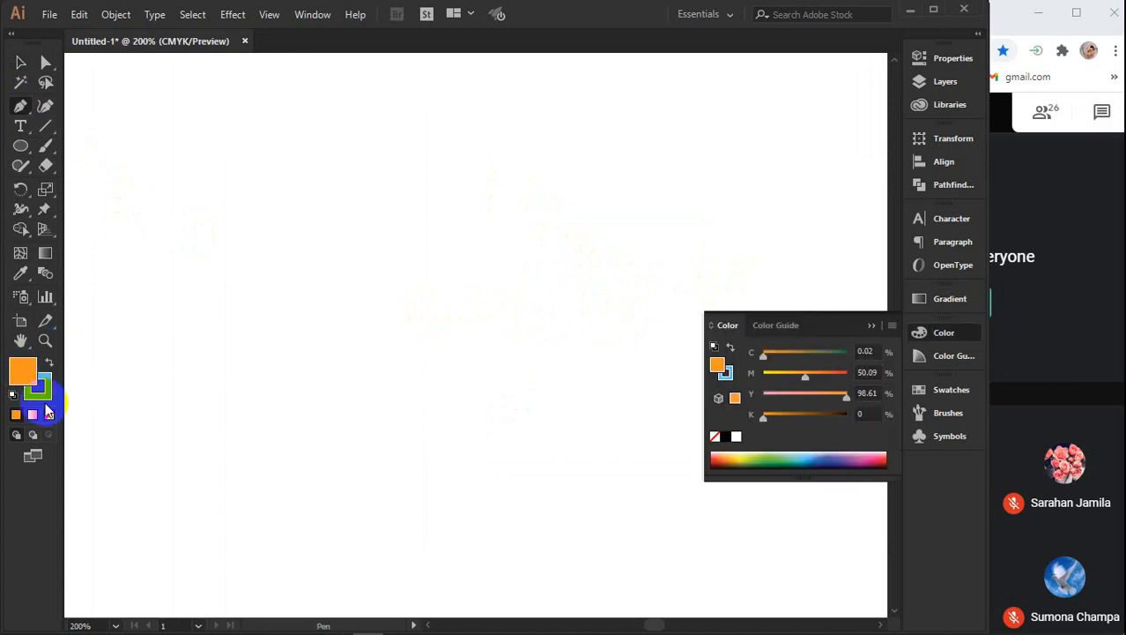
click(48, 414)
click(867, 327)
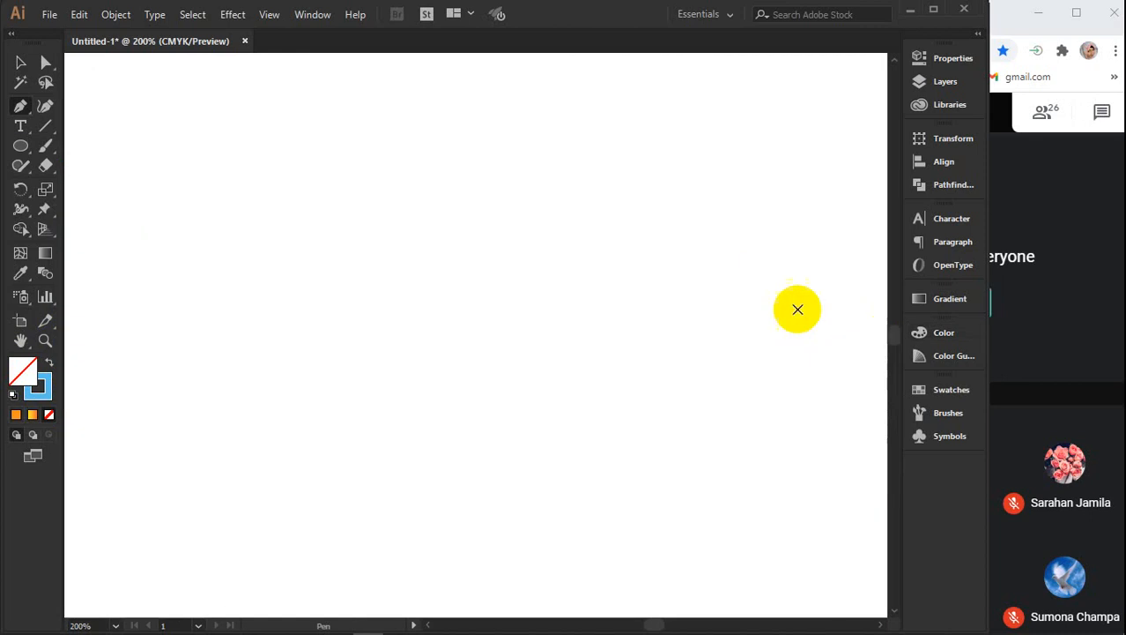
Draw an open half-profile of a wine glass with a curved bowl side, a straight vertical stem and a short curved base
click(555, 147)
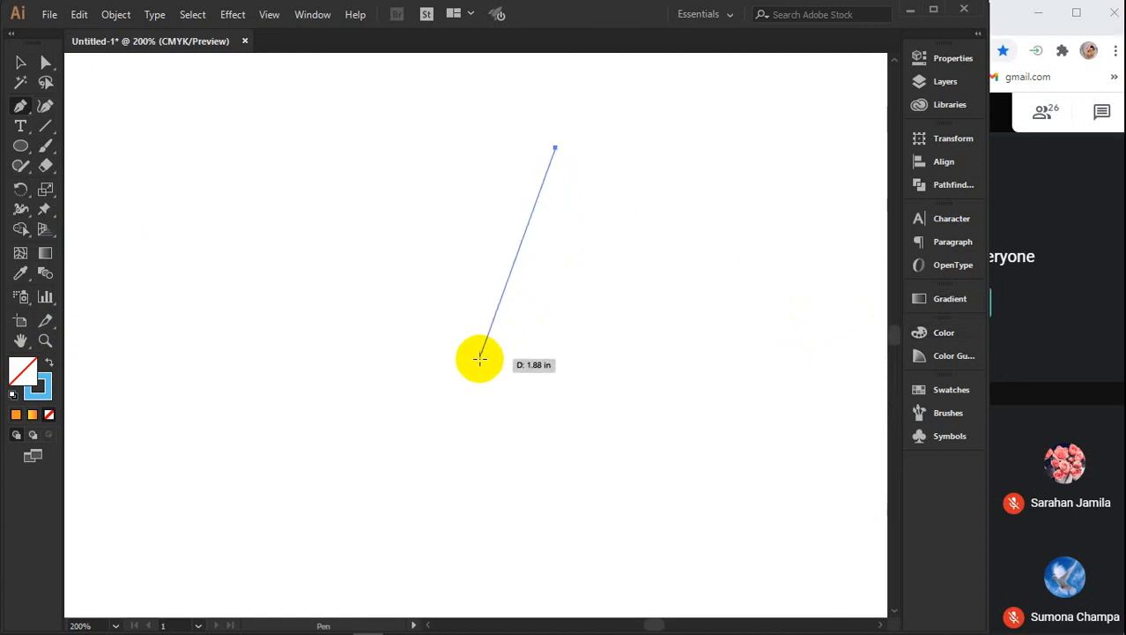
drag(481, 353, 382, 391)
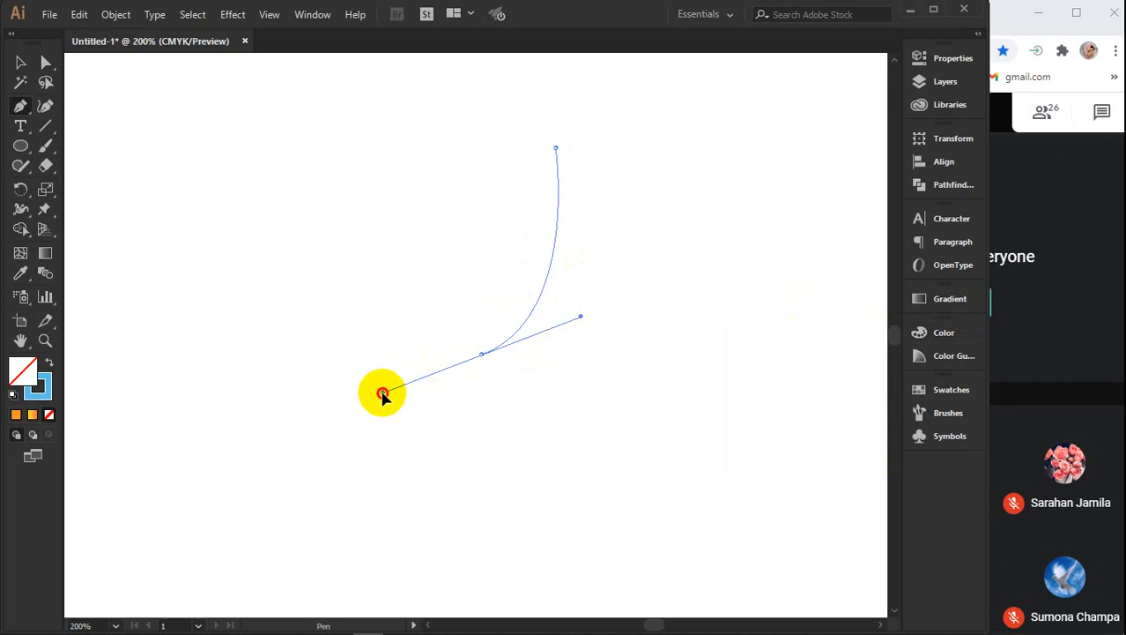
click(481, 354)
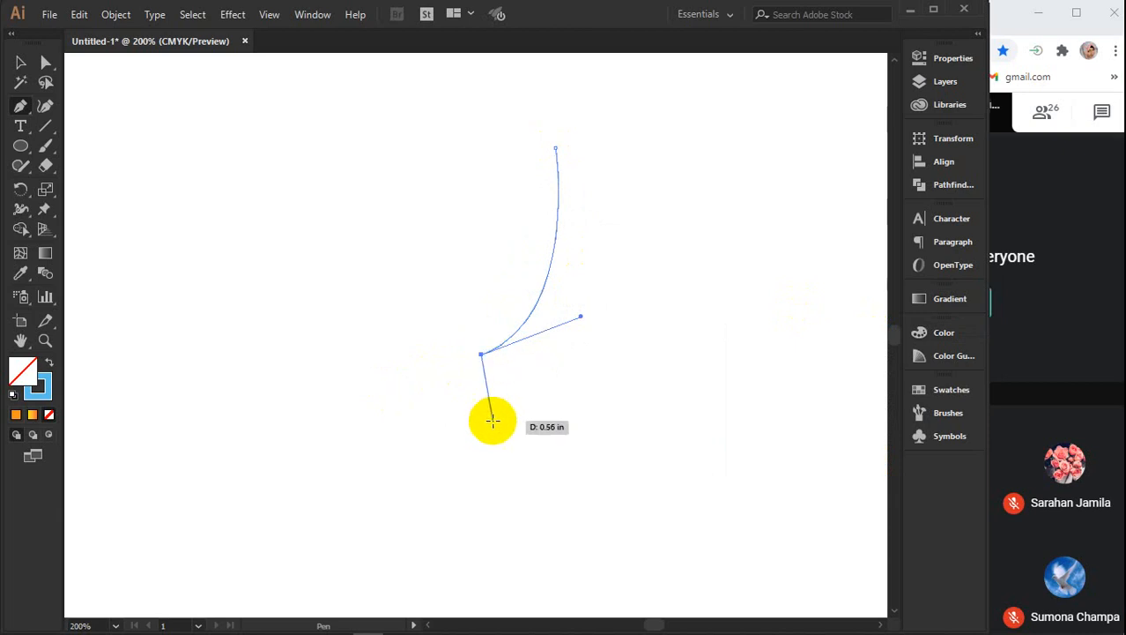
scroll(486, 422, down, 1)
scroll(466, 413, up, 1)
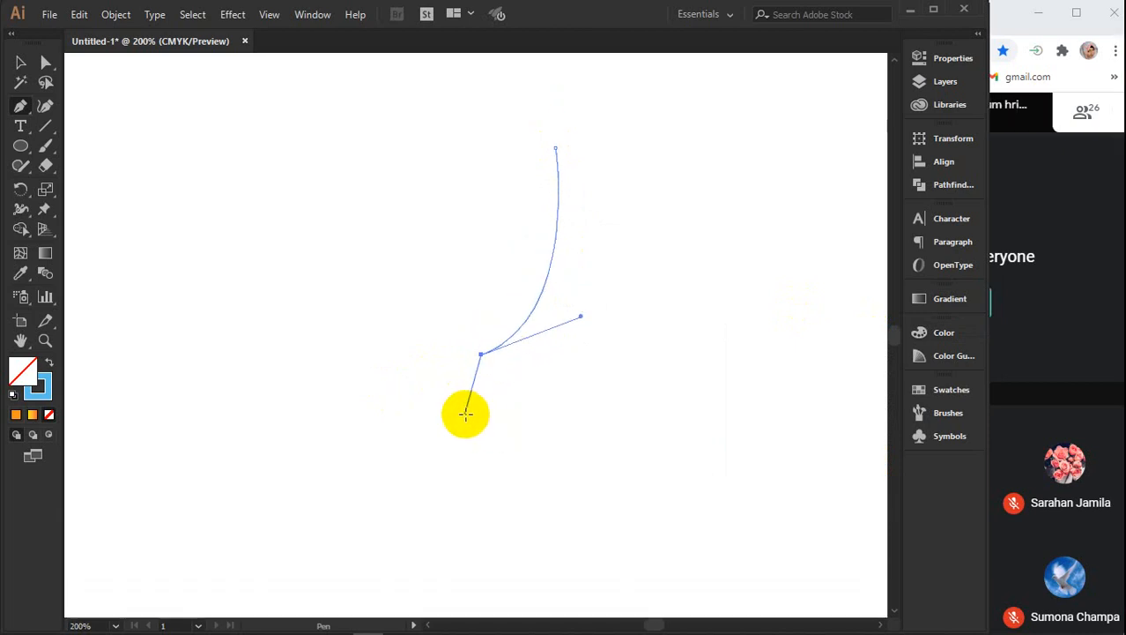
scroll(465, 414, down, 1)
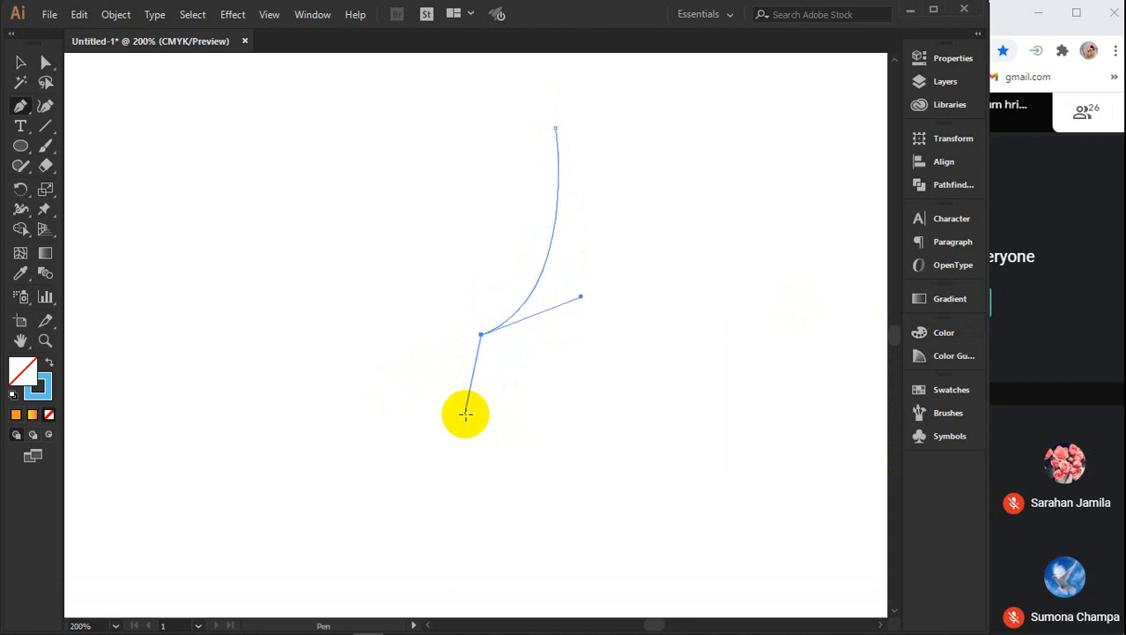
click(480, 489)
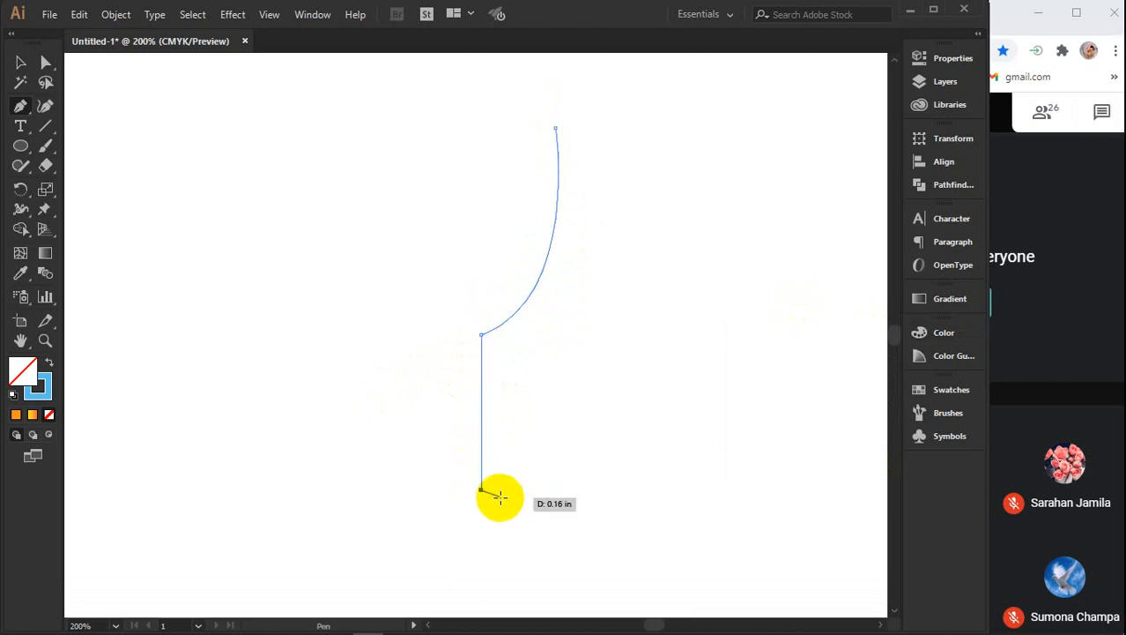
drag(512, 497, 528, 505)
click(20, 63)
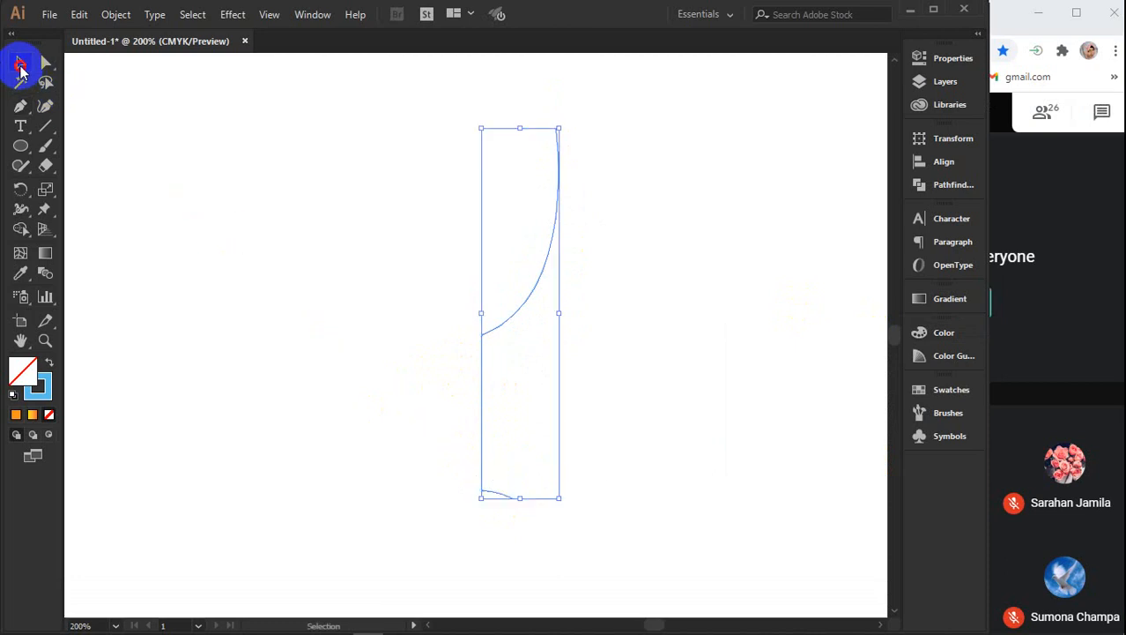
click(755, 304)
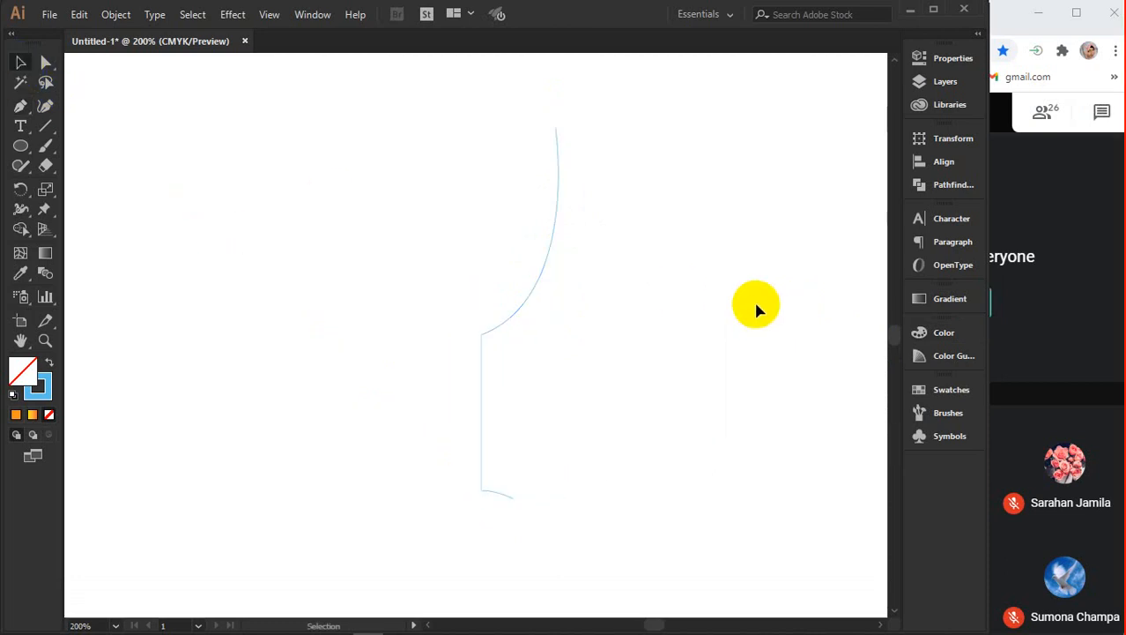
Move the wine glass half-profile a little to the left on the artboard
click(544, 264)
click(639, 173)
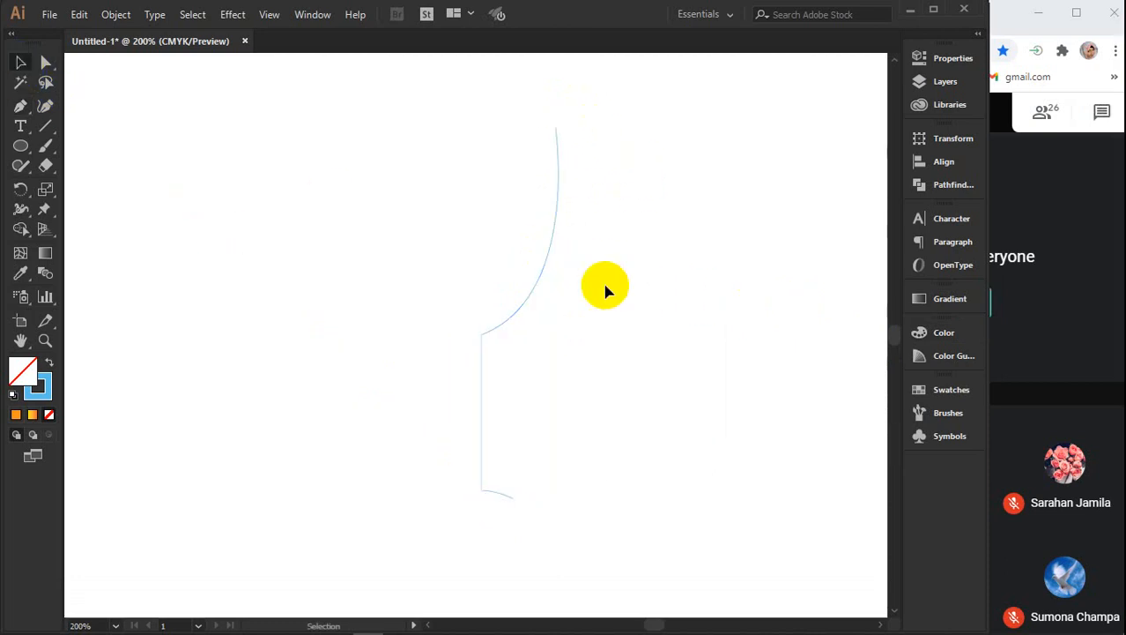
drag(544, 277, 461, 265)
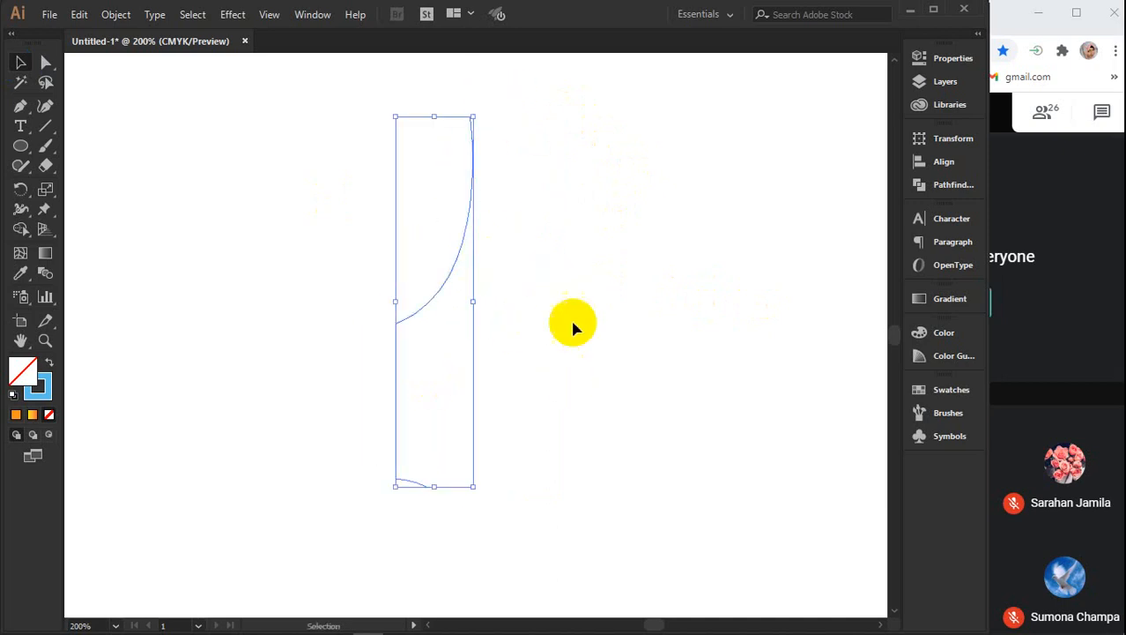
click(570, 265)
Apply a 3D Revolve effect to the profile with preview on, using a 360° angle from the left edge and plastic shading
click(467, 224)
click(232, 19)
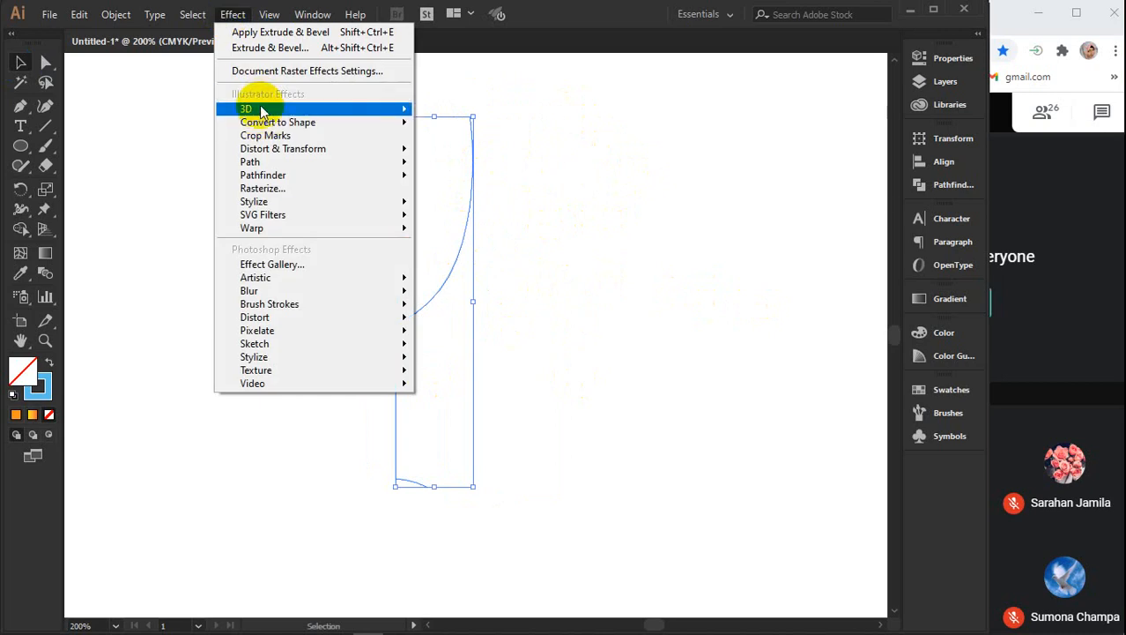
mouse_move(261, 111)
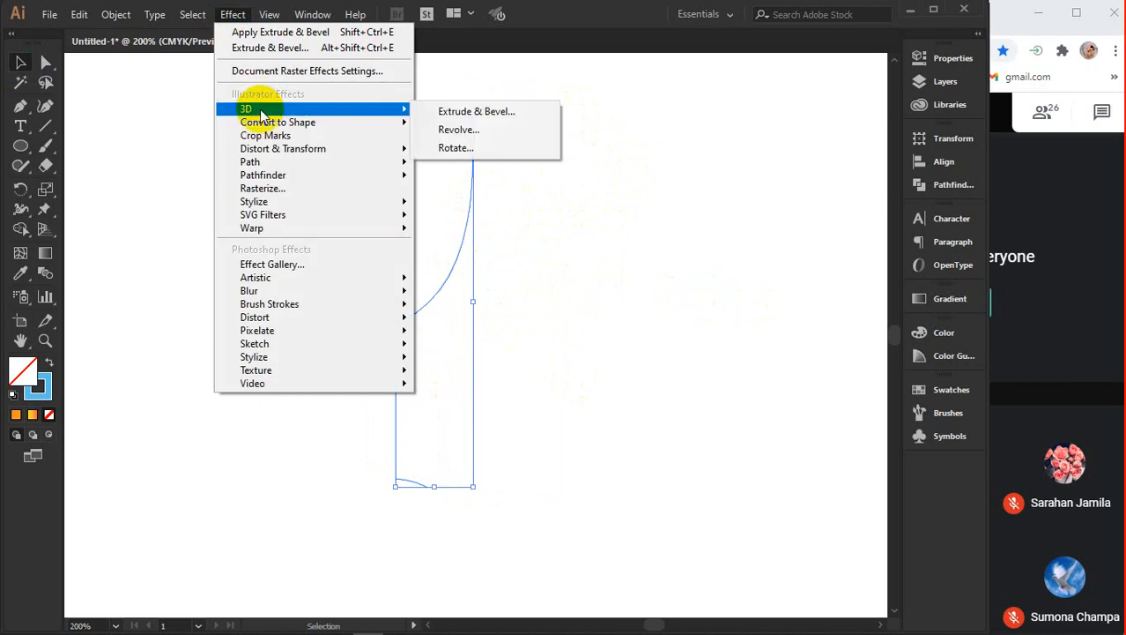
click(489, 132)
drag(829, 38, 737, 55)
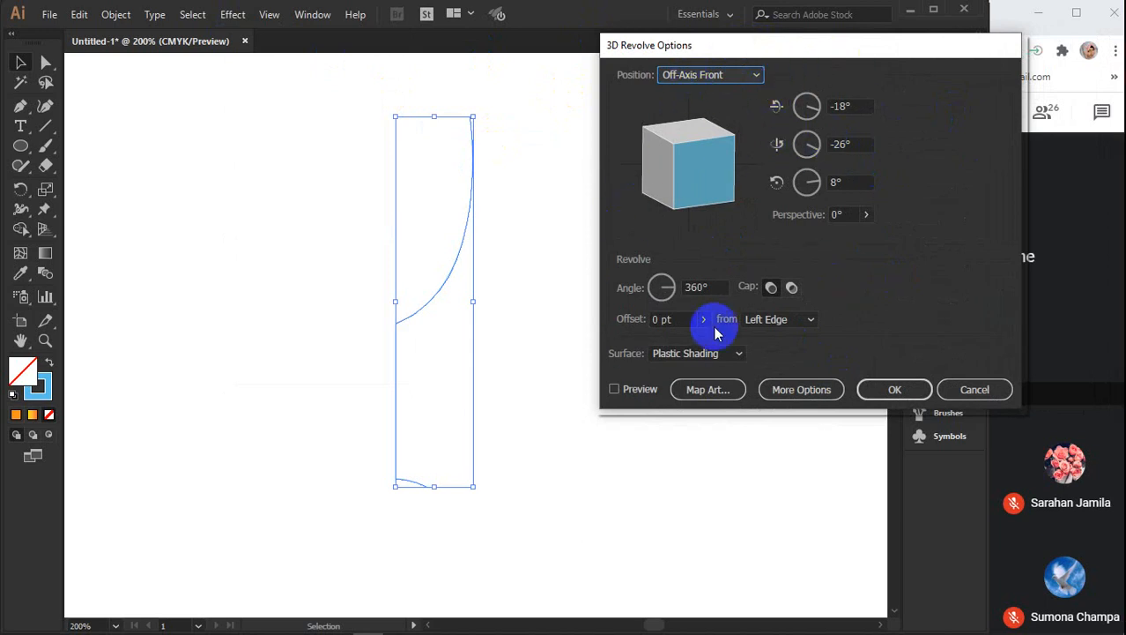
click(627, 391)
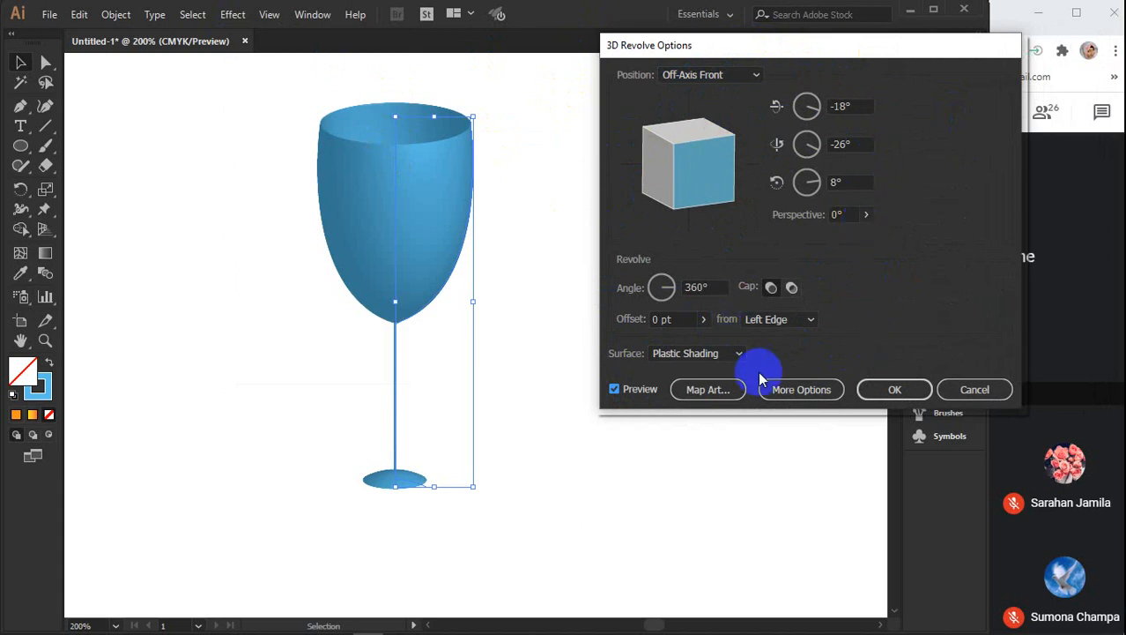
click(898, 395)
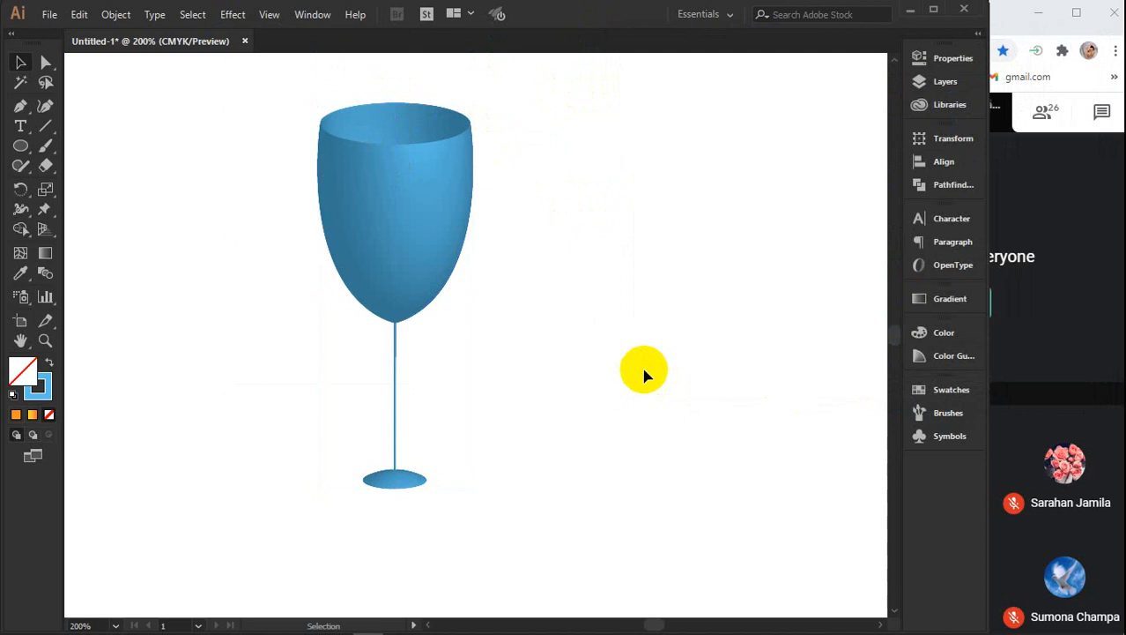
Undo the revolve to show the flat profile, and redo it
key(ctrl+z)
click(684, 361)
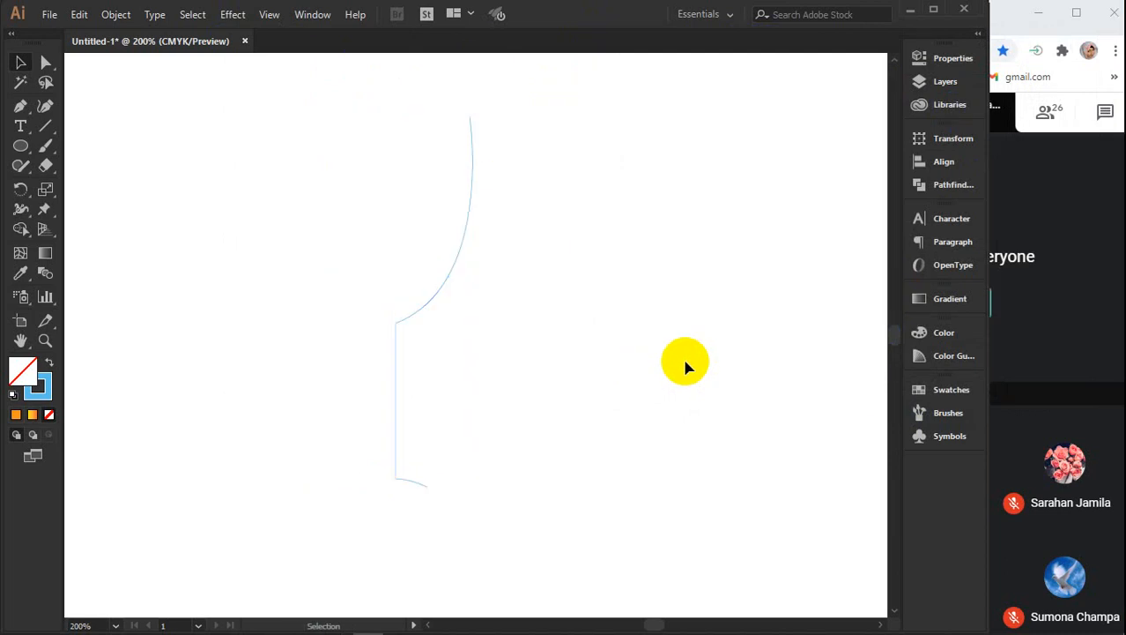
key(ctrl+shift+z)
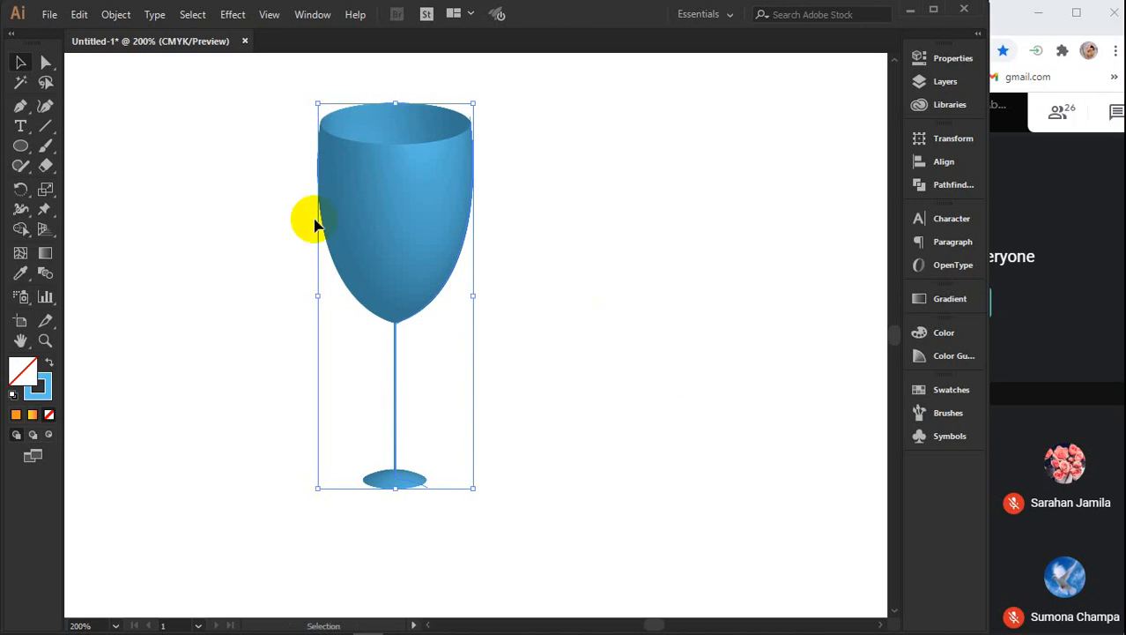
Move the blue 3D wine glass to the left side of the artboard
drag(399, 220, 440, 216)
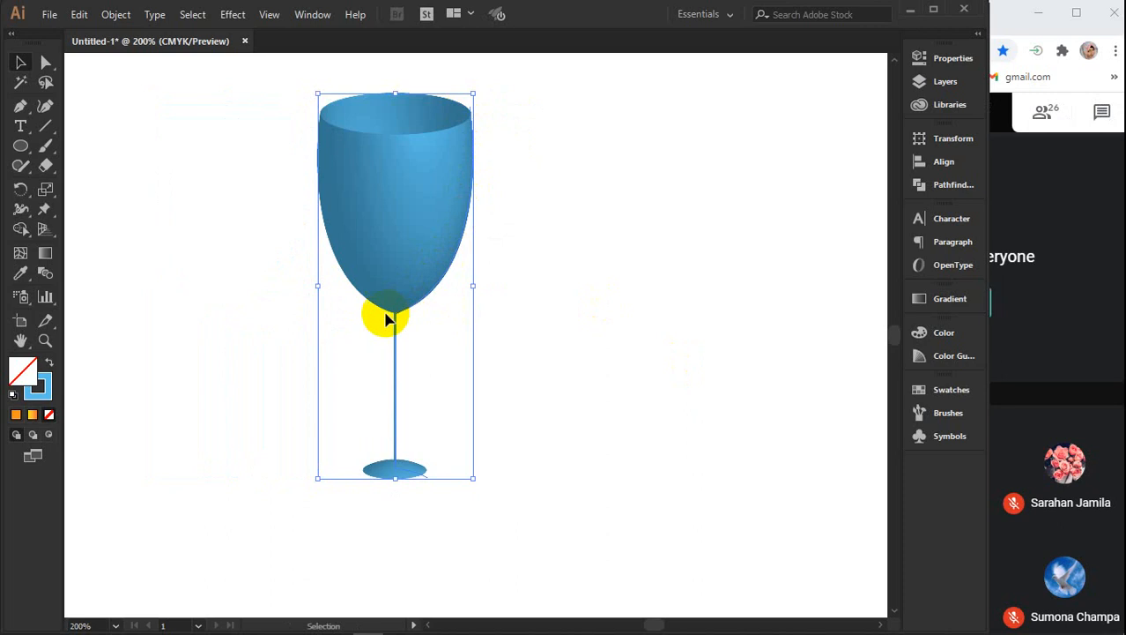
drag(412, 287, 192, 301)
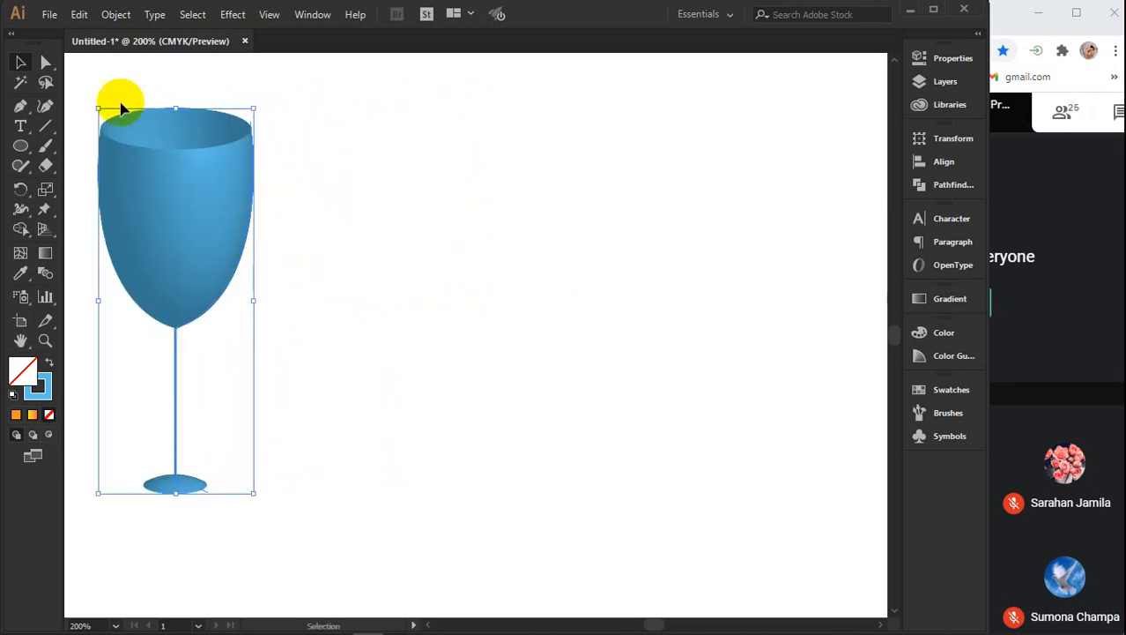
click(428, 187)
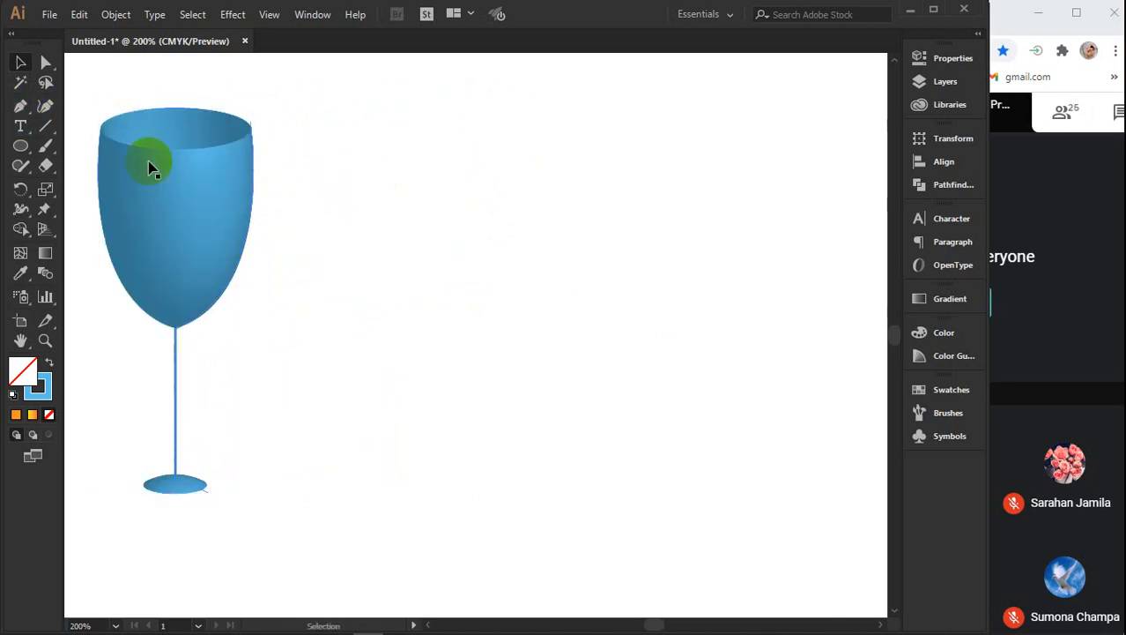
Draw a second glass half-profile to the right of the blue glass, with a rounder bowl curve, vertical stem and short curved base
click(20, 106)
click(633, 126)
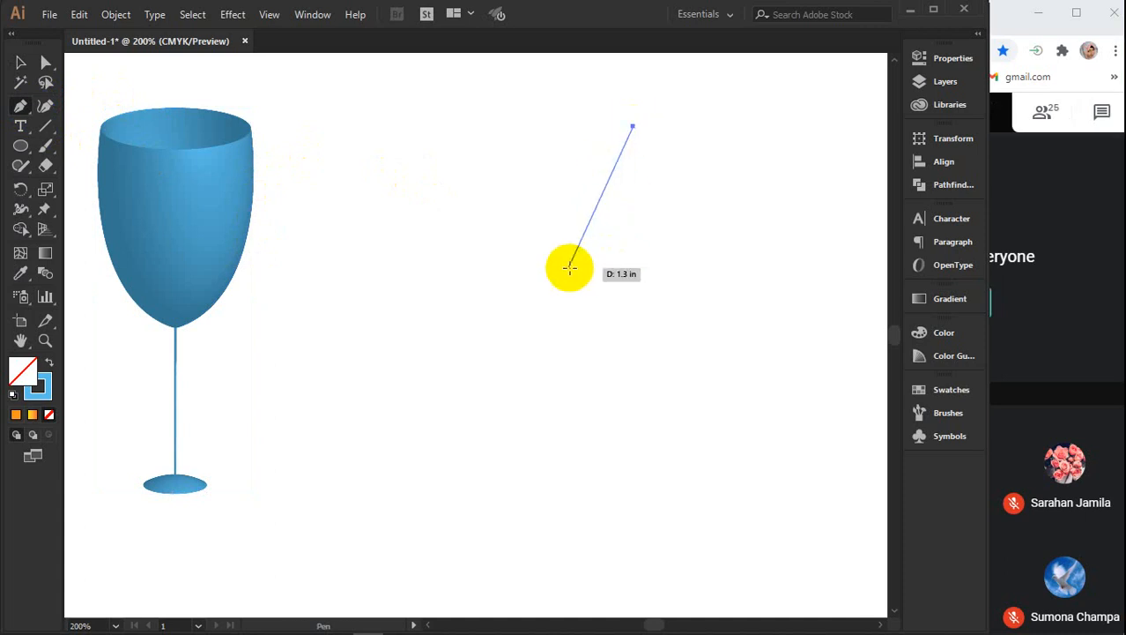
drag(578, 275, 458, 291)
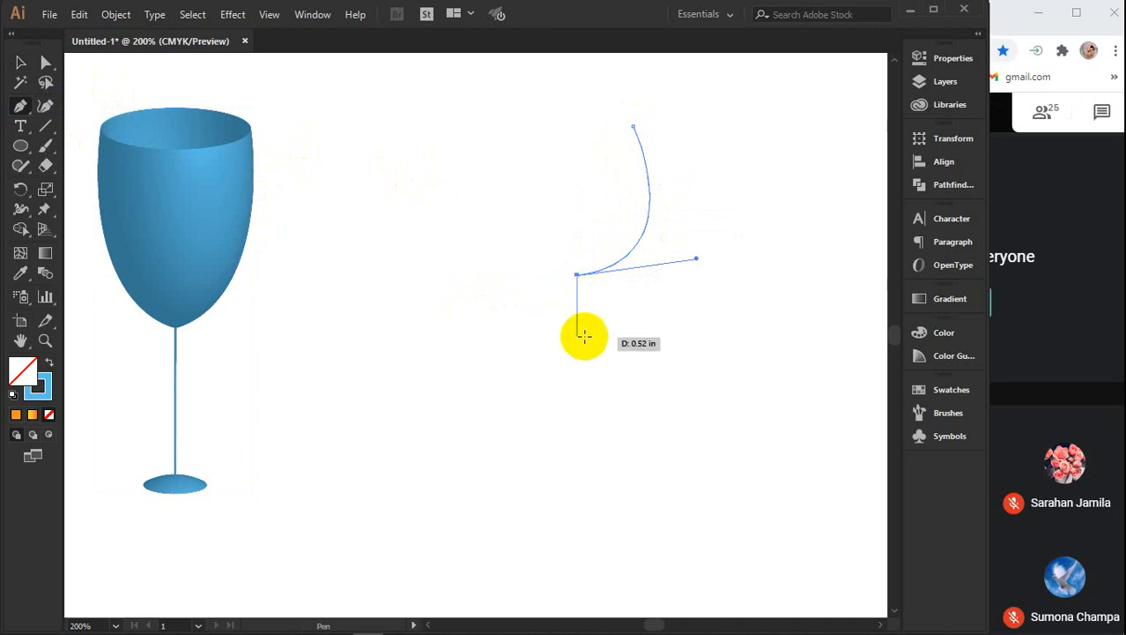
click(585, 424)
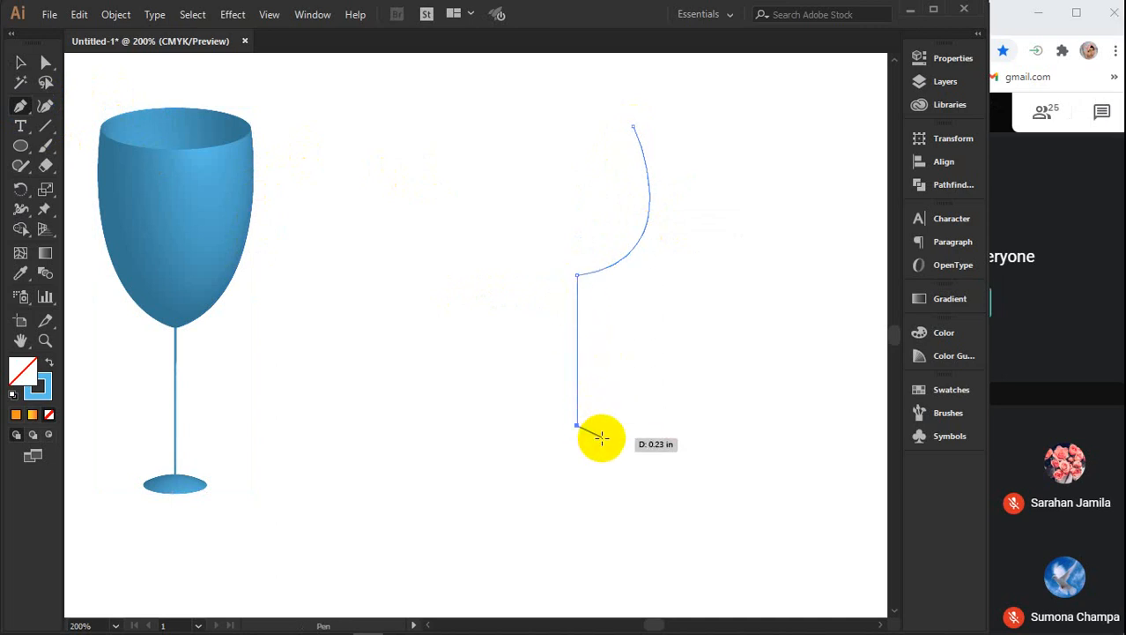
drag(605, 438, 609, 441)
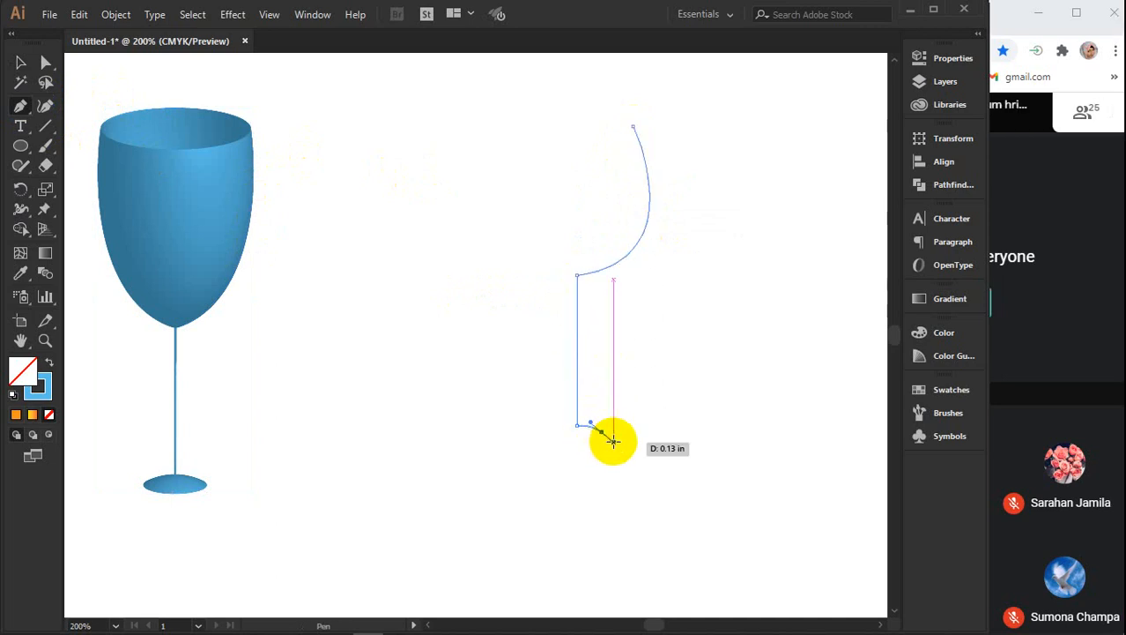
click(21, 67)
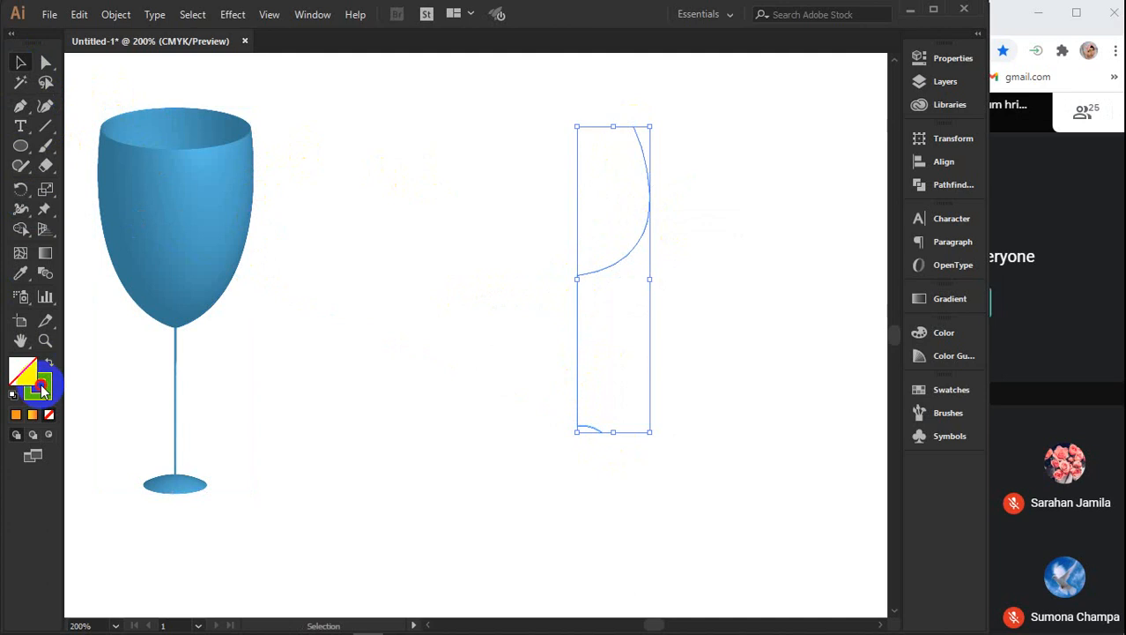
Set the second profile's stroke to crimson with C 0, M 100, Y 25 and K 23.92
click(41, 387)
click(864, 454)
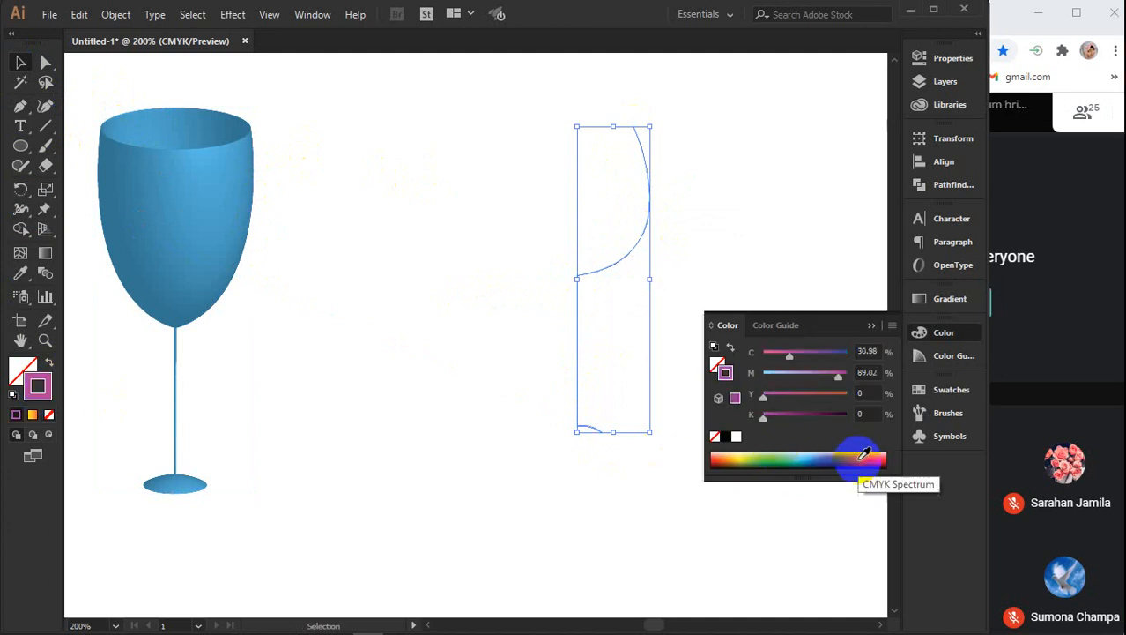
click(869, 456)
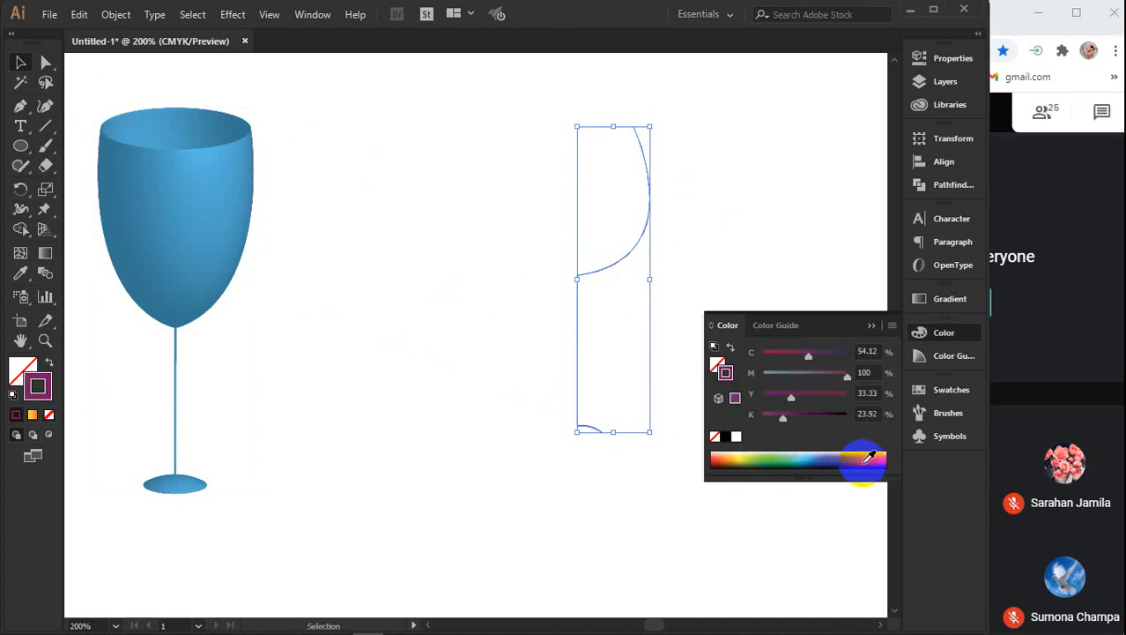
drag(802, 357, 737, 351)
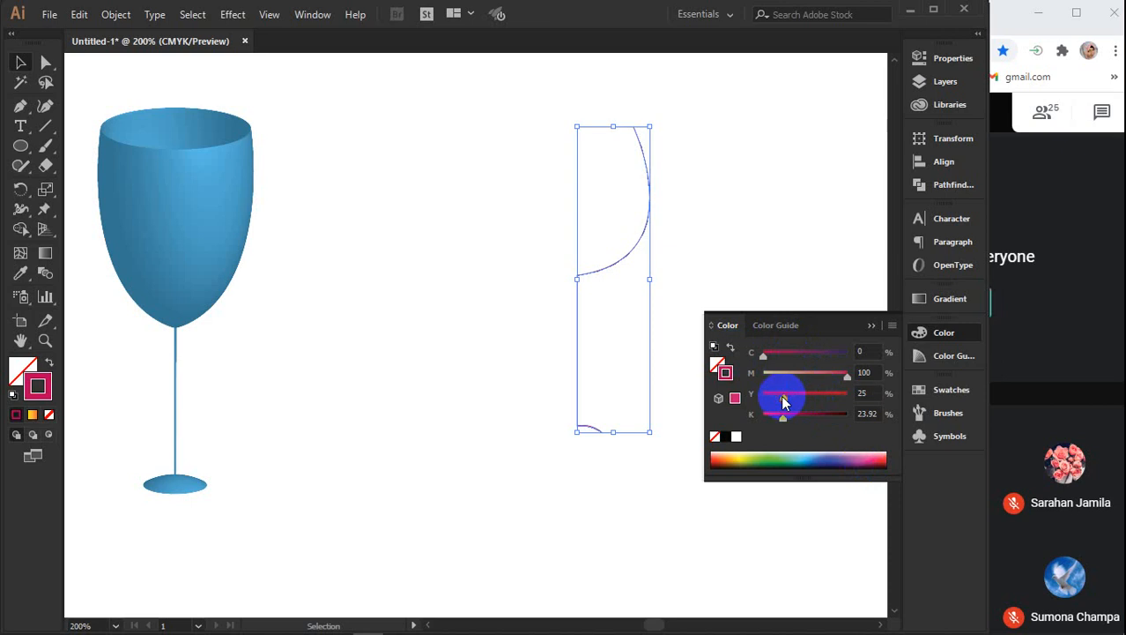
click(869, 327)
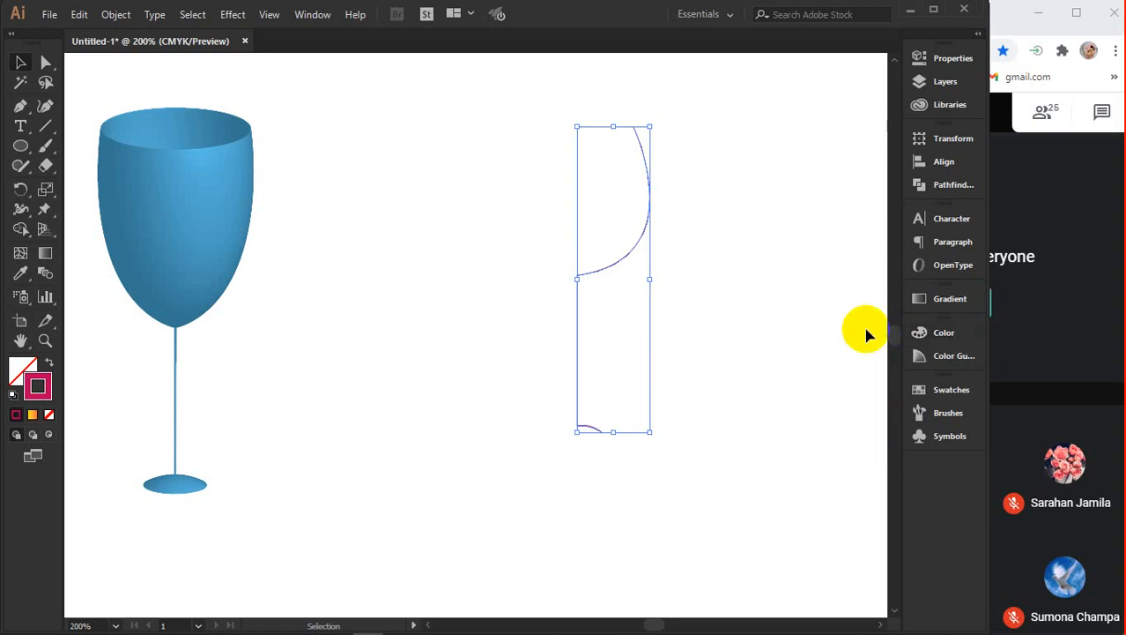
click(231, 14)
mouse_move(264, 107)
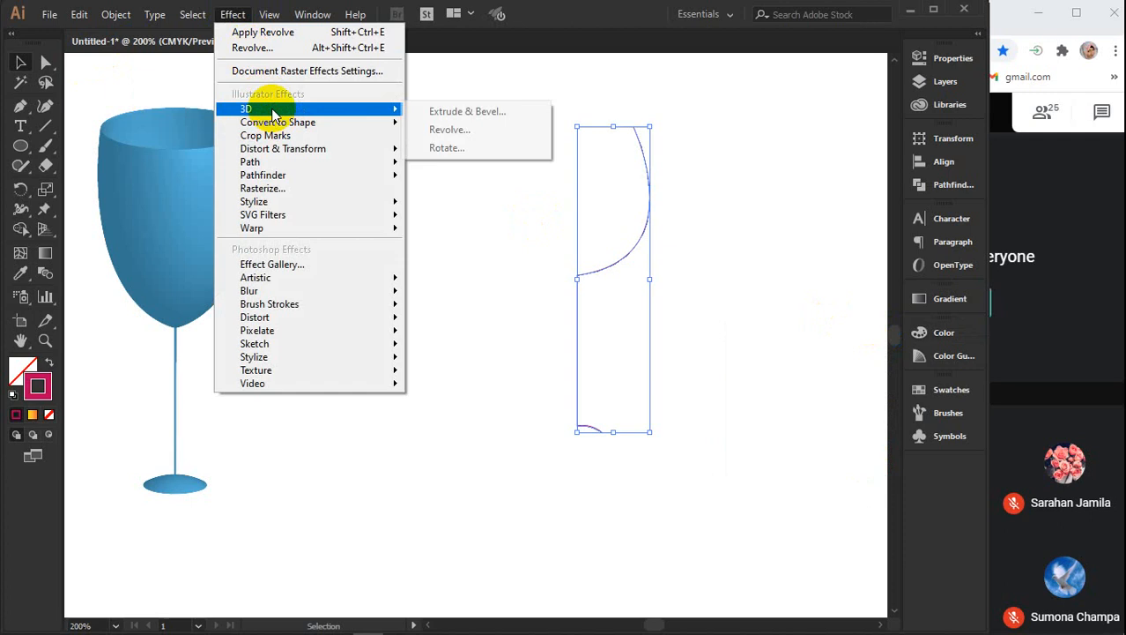
click(475, 130)
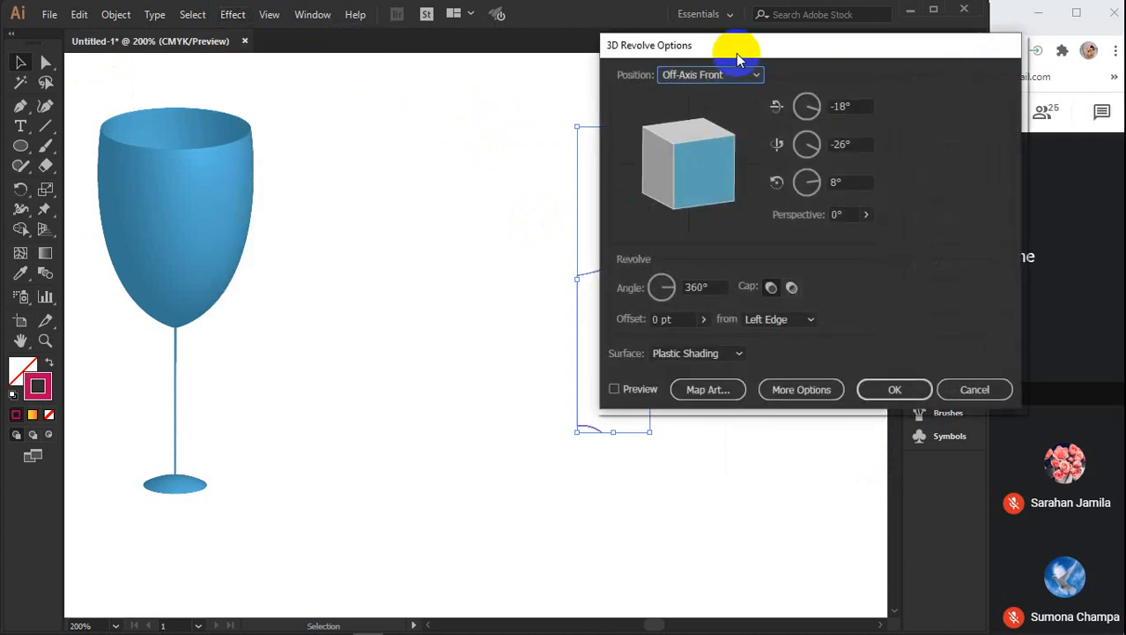
drag(737, 43, 837, 48)
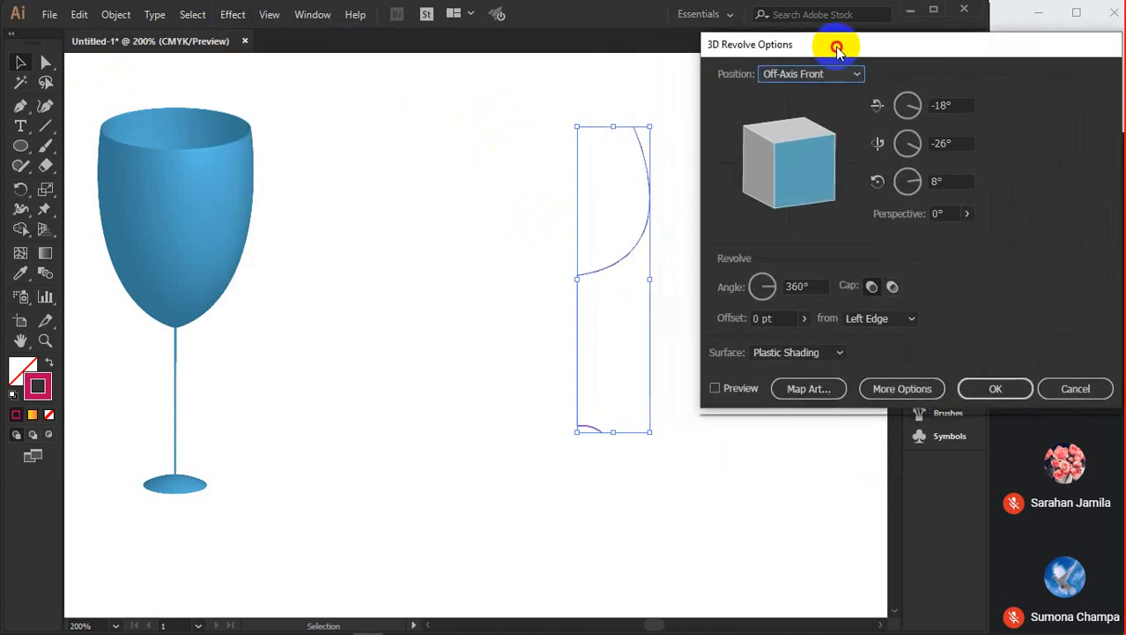
click(741, 388)
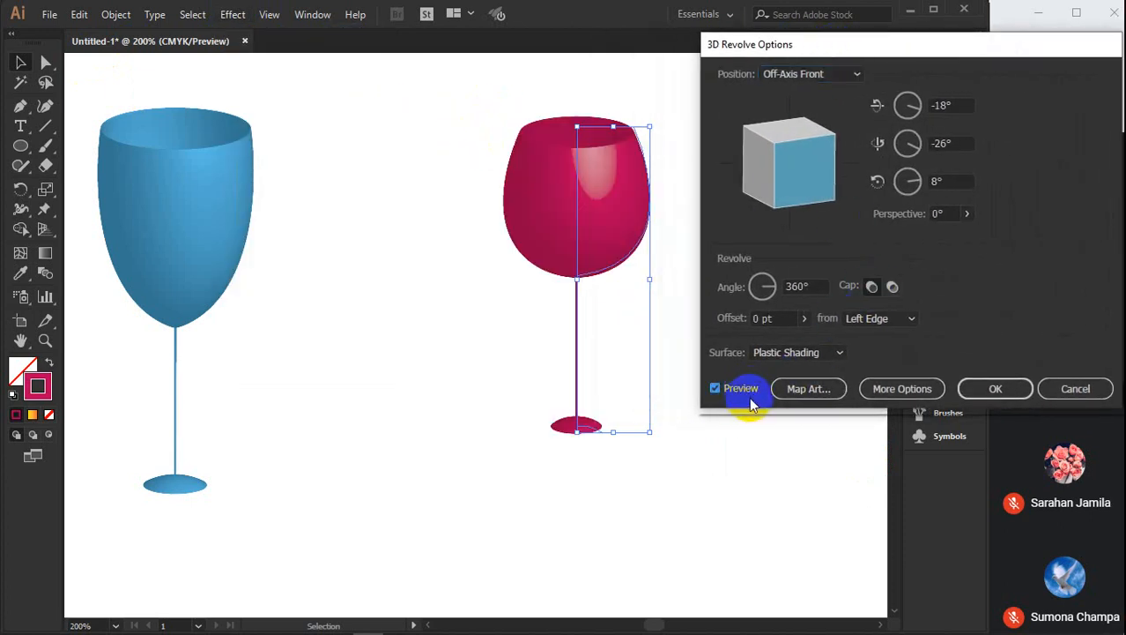
click(1049, 401)
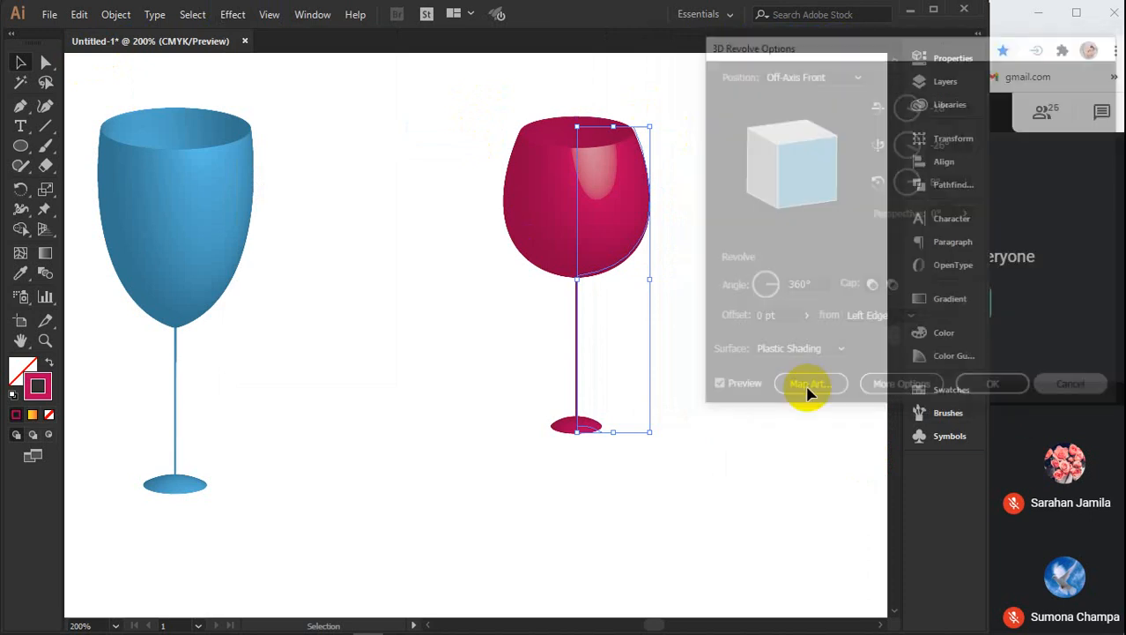
Change the second profile's stroke colour to bright pink #ff48a8 and move the profile closer to the blue glass
double_click(37, 386)
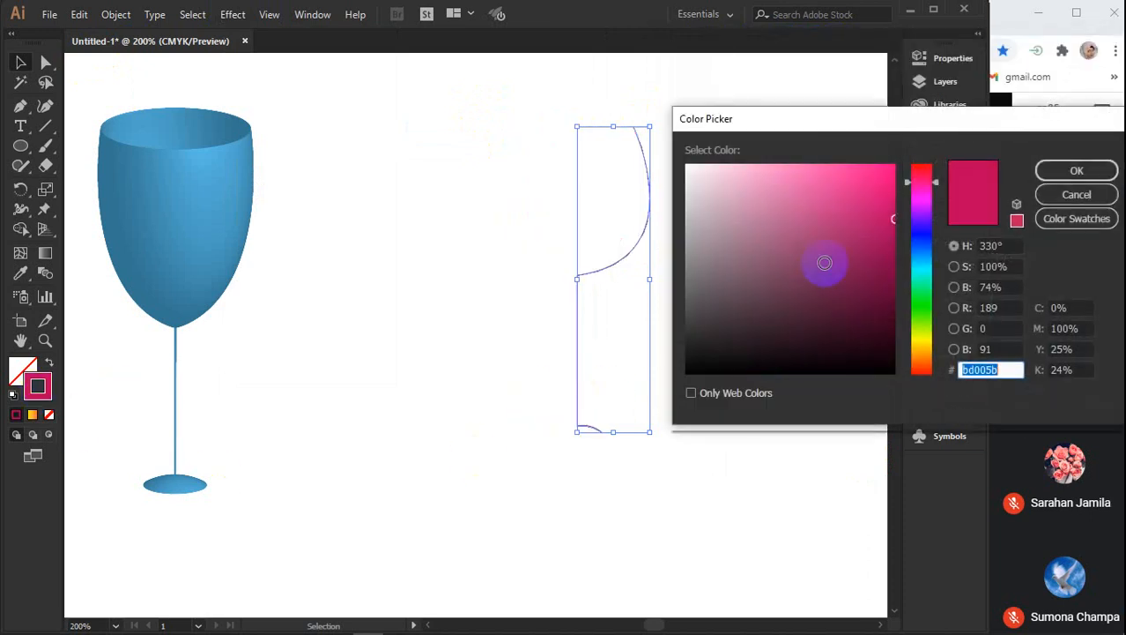
mouse_move(823, 262)
mouse_down()
mouse_move(805, 184)
mouse_move(838, 163)
mouse_up()
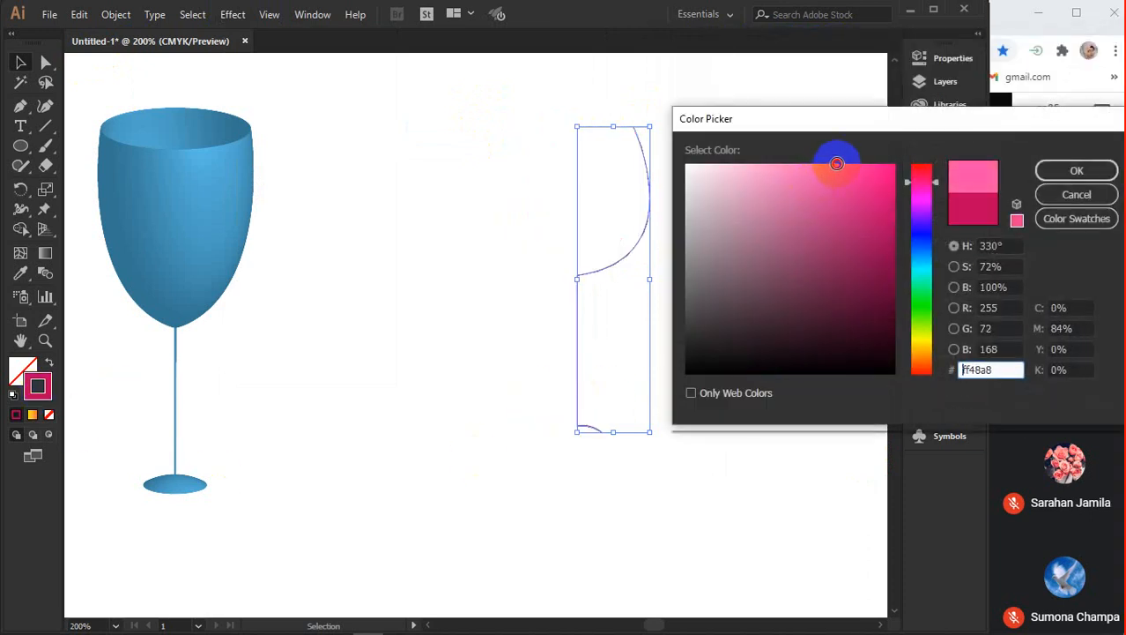
click(1073, 171)
mouse_move(641, 239)
mouse_down()
mouse_move(492, 291)
mouse_move(452, 272)
mouse_move(452, 257)
mouse_up()
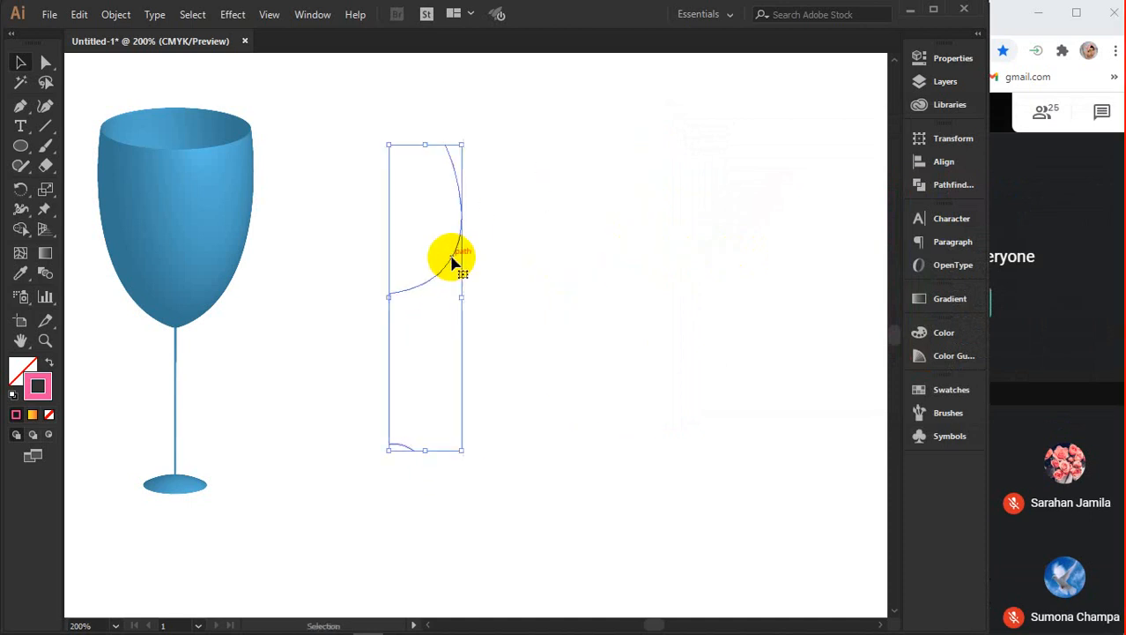
Start a 3D Revolve on the pink profile with the live preview turned on
click(232, 14)
click(242, 45)
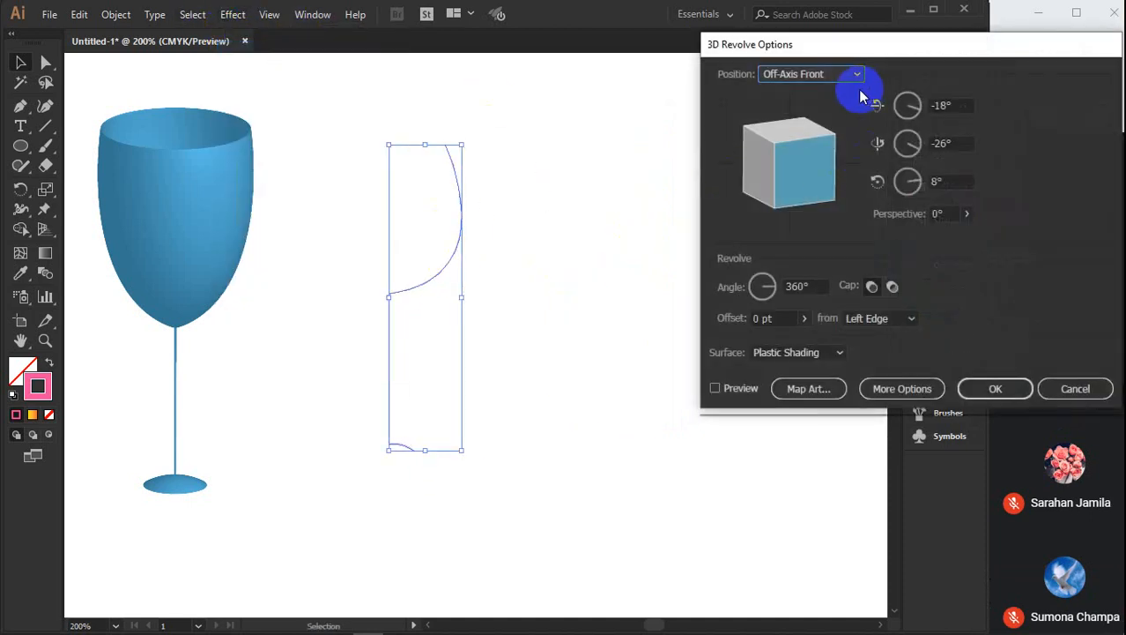
click(727, 389)
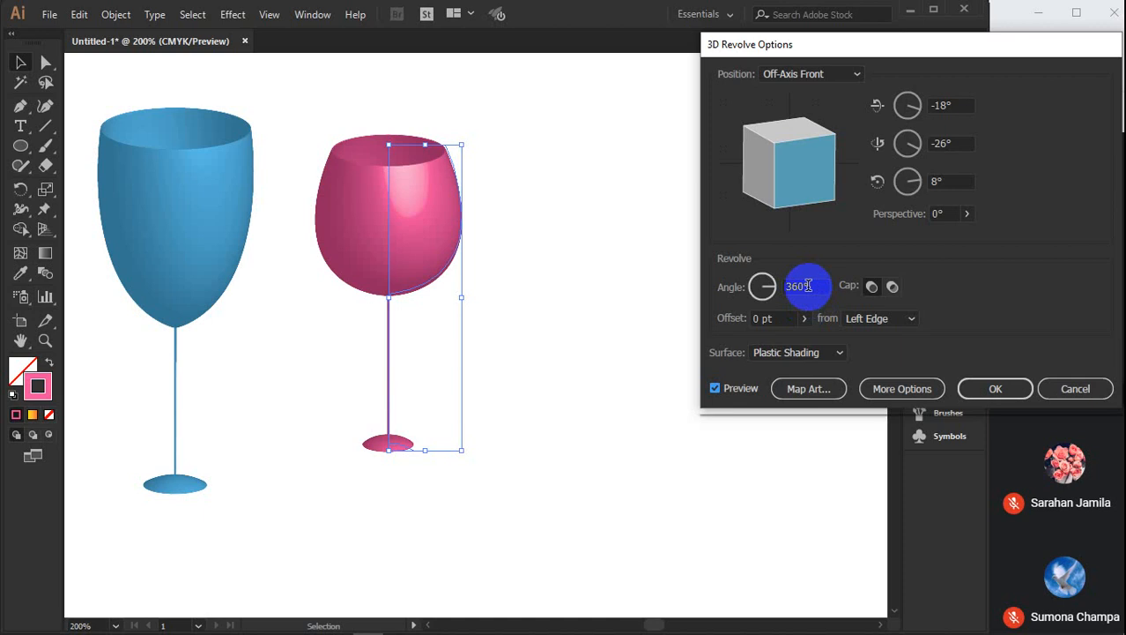
Set the revolve angle to 0° and toggle the preview off and on again
click(818, 286)
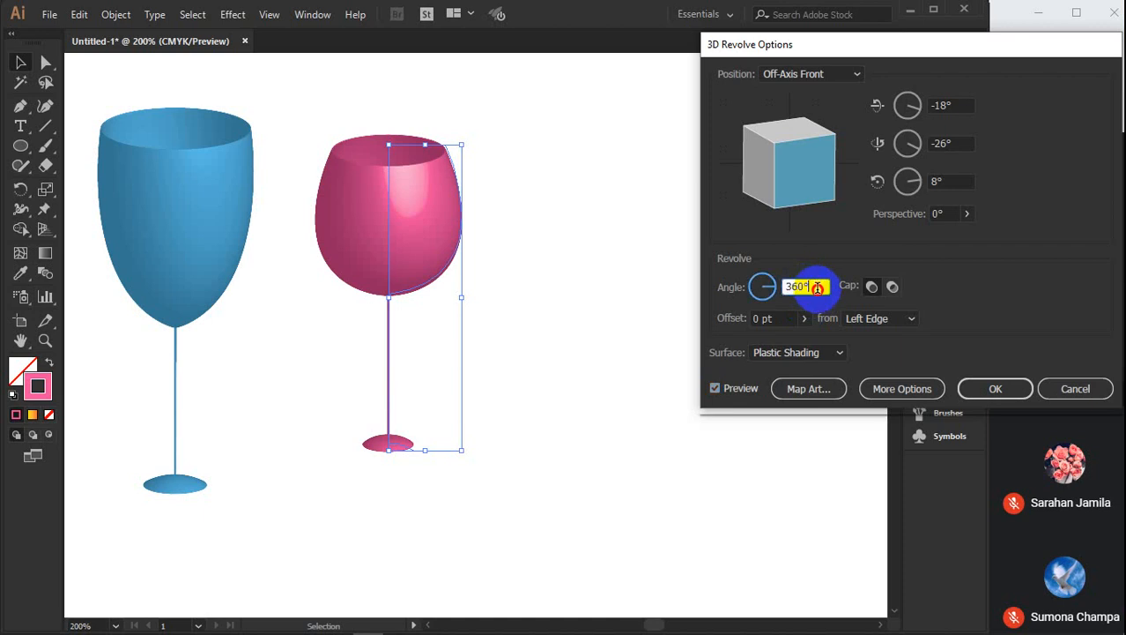
double_click(797, 287)
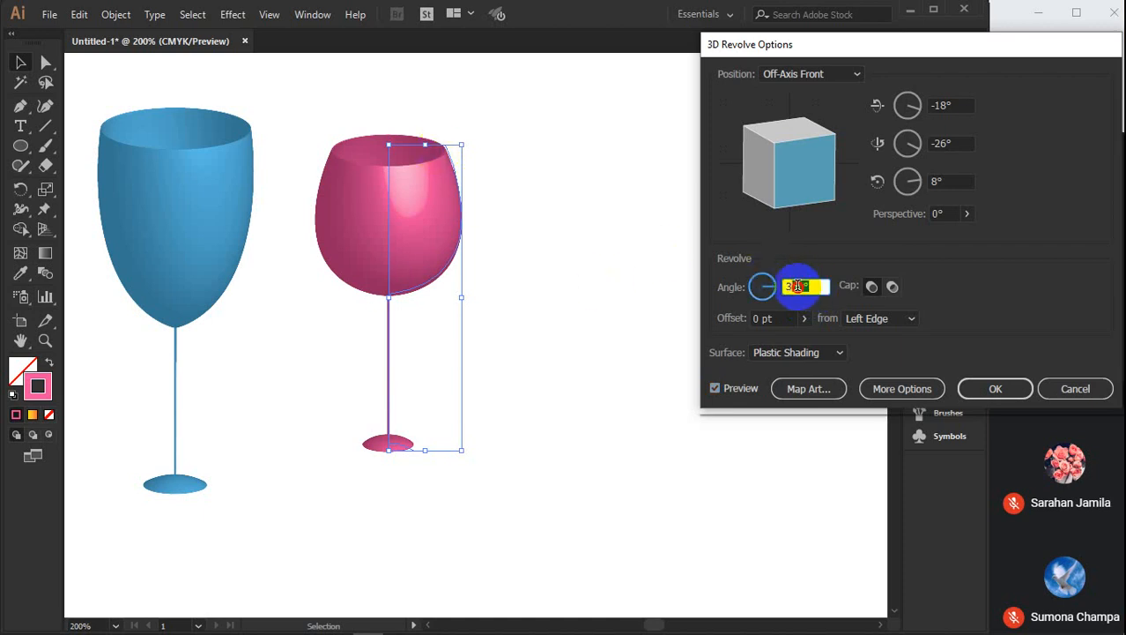
text(0)
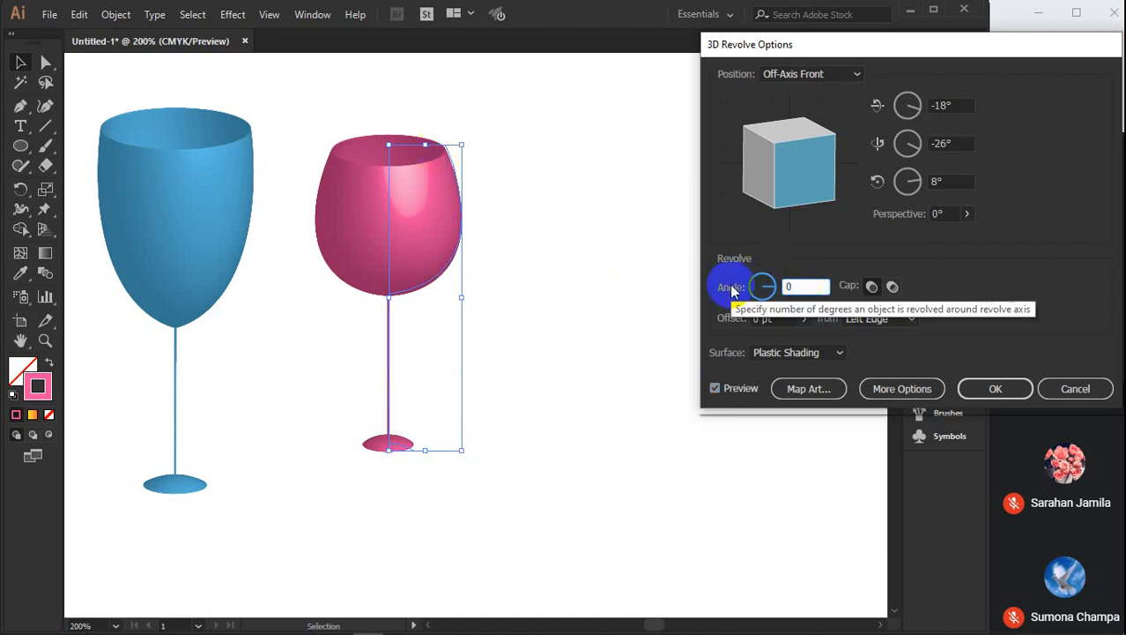
click(715, 389)
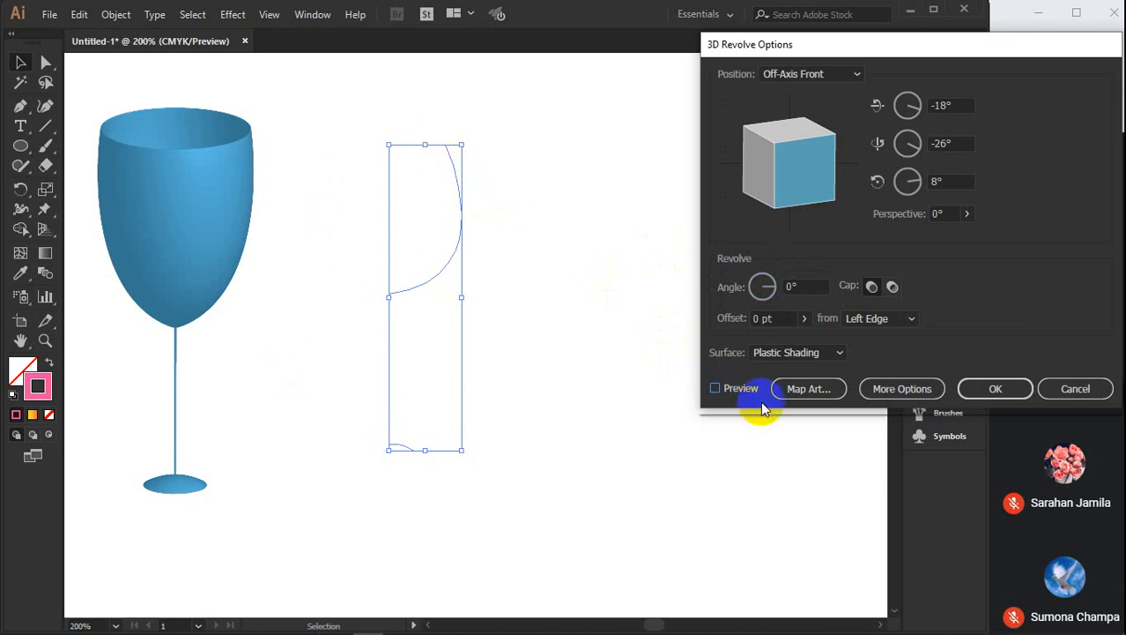
click(714, 388)
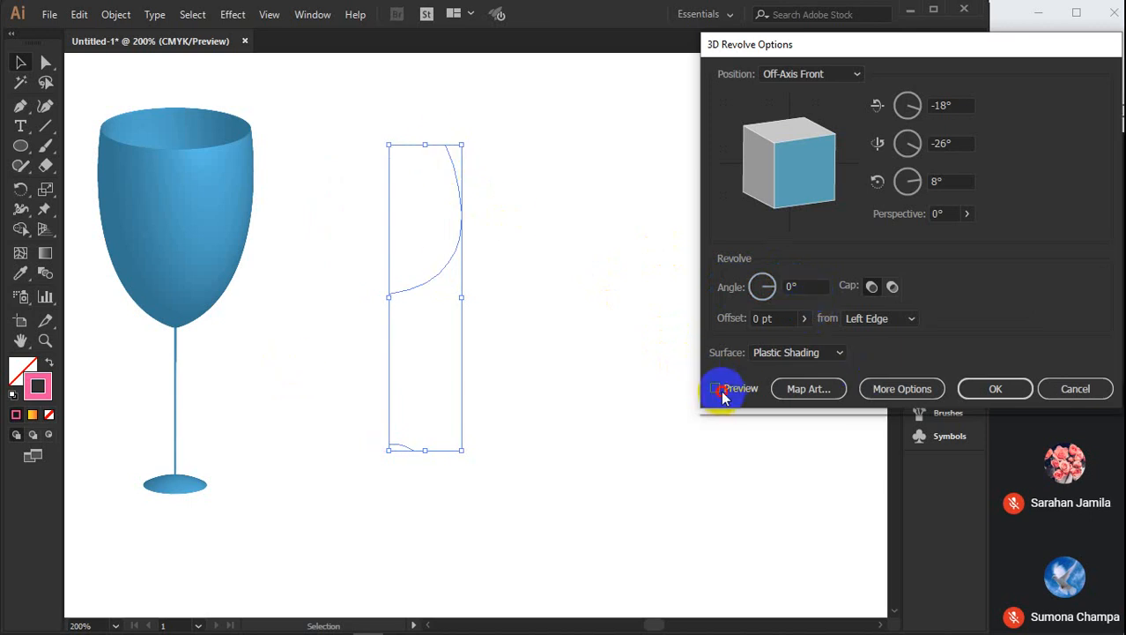
Raise the pink profile's revolve angle gradually in one-degree increments up to 187°, keeping the live preview on
click(812, 284)
key(Up)
key(Up)
key(Up)
key(Up)
key(Up)
key(Up)
key(Up)
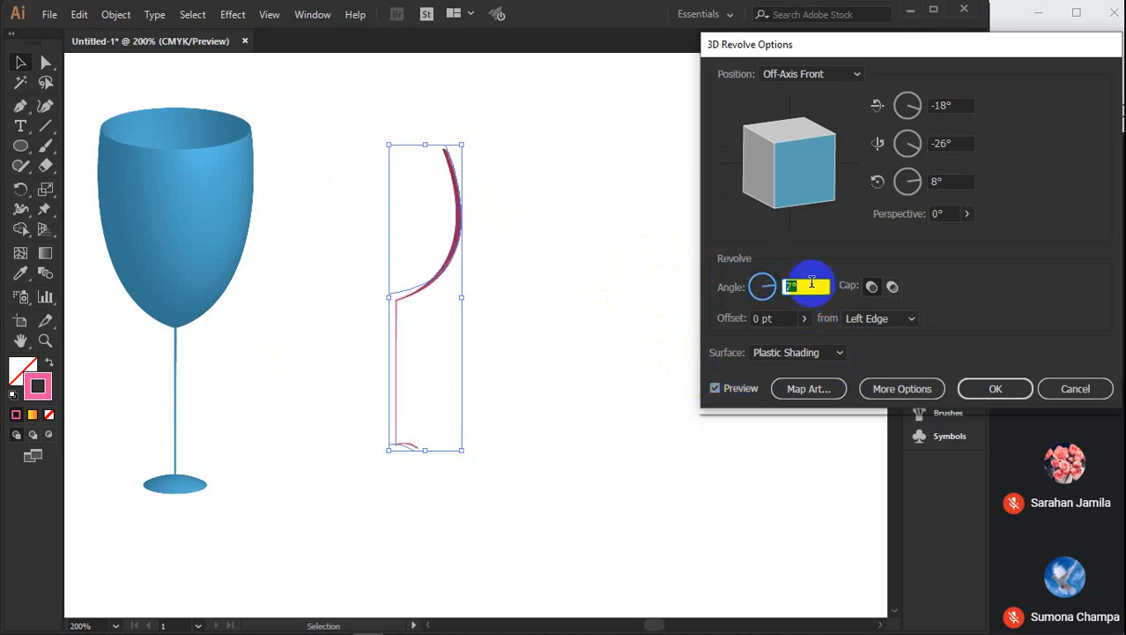
key(Up)
key(Up)
key(Up)
key(Up)
key(Up)
key(Up)
key(Up)
key(Up)
key(Up)
key(Up)
key(Up)
key(Up)
key(Up)
key(Up)
key(Up)
key(Up)
key(Up)
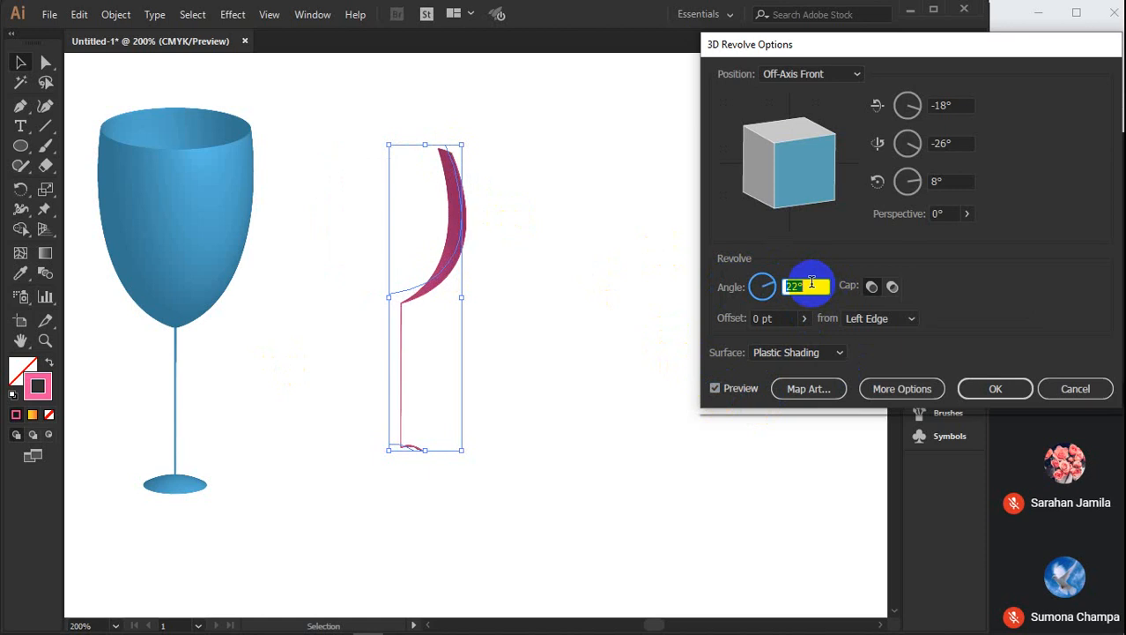
key(Up)
key(Up)
key(Up)
key(Up)
key(Up)
key(Up)
key(Up)
key(Up)
key(Up)
key(Up)
key(Up)
key(Up)
key(Up)
key(Up)
key(Up)
key(Up)
key(Up)
key(Up)
key(Up)
key(Up)
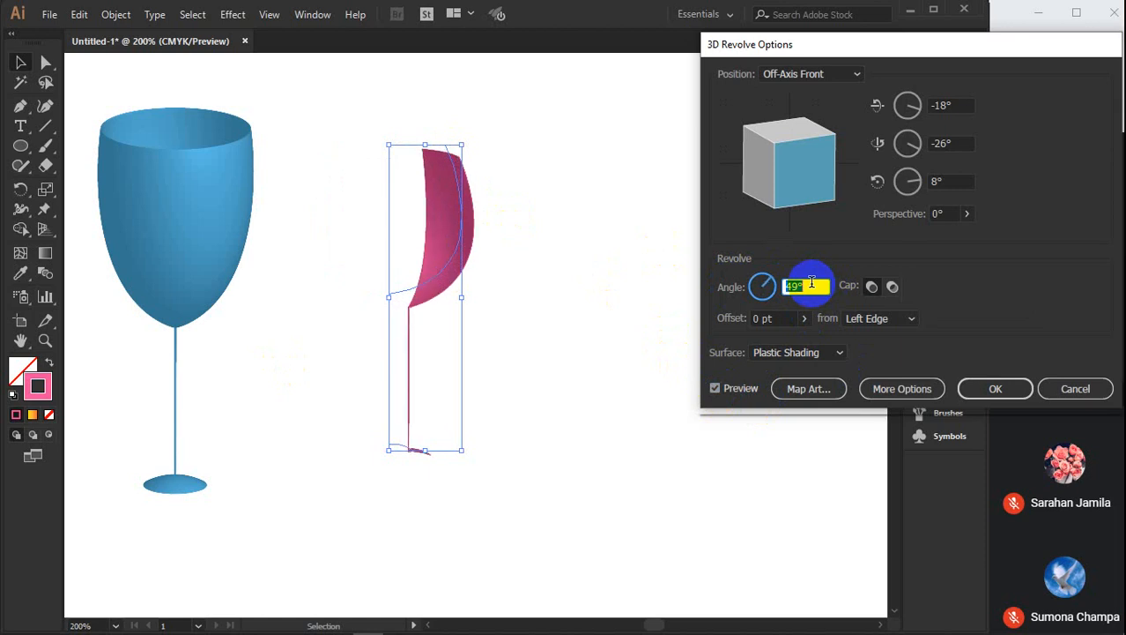
key(Up)
key(Up)
key(Up)
key(Up)
key(Up)
key(Up)
key(Up)
key(Up)
key(Up)
key(Up)
key(Up)
key(Up)
key(Up)
key(Up)
key(Up)
key(Up)
key(Up)
key(Up)
key(Up)
key(Up)
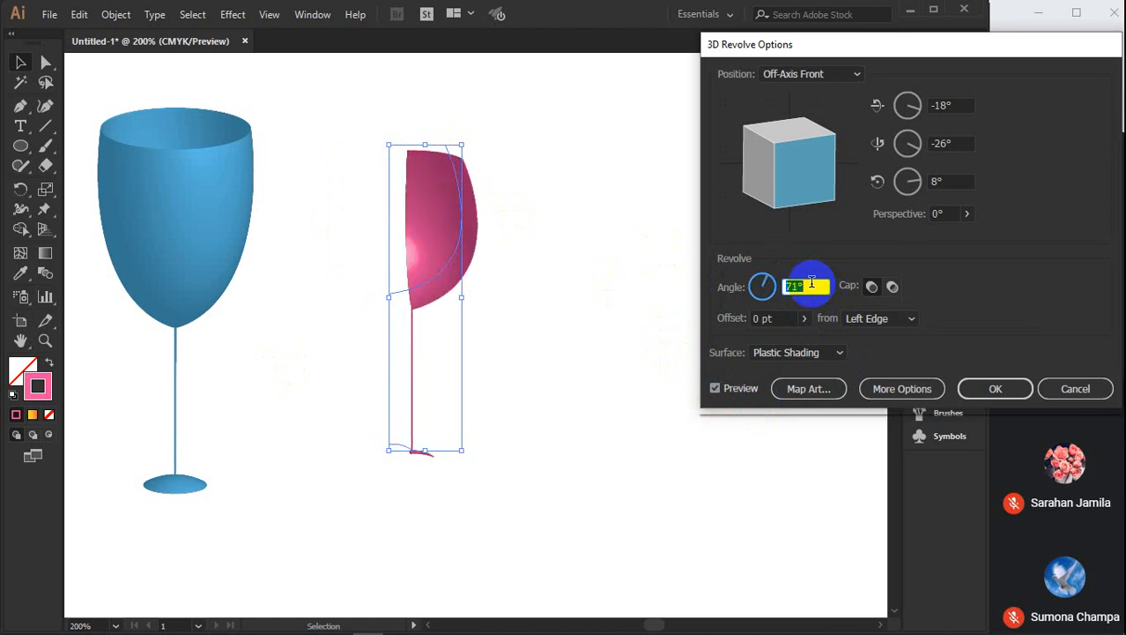
key(Up)
key(Up)
key(Up)
key(Up)
key(Up)
key(Up)
key(Up)
key(Up)
key(Up)
key(Up)
key(Up)
key(Up)
key(Up)
key(Up)
key(Up)
key(Up)
key(Up)
key(Up)
key(Up)
key(Up)
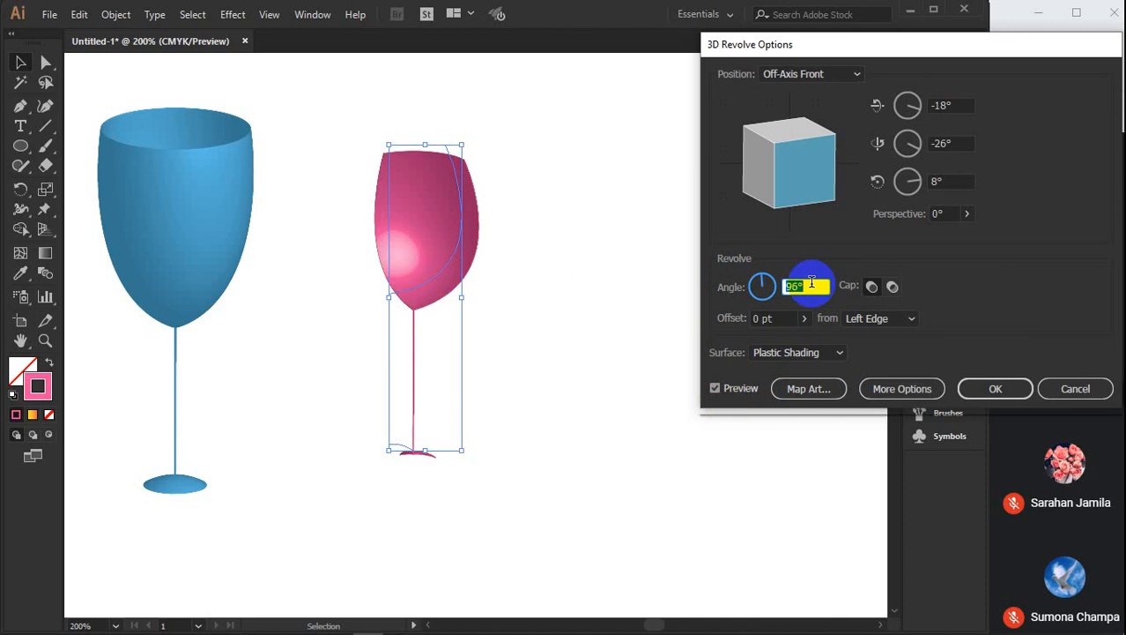
key(Up)
key(Up)
key(Up)
key(Up)
key(Up)
key(Up)
key(Up)
key(Up)
key(Up)
key(Up)
key(Up)
key(Up)
key(Up)
key(Up)
key(Up)
key(Up)
key(Up)
key(Up)
key(Up)
key(Up)
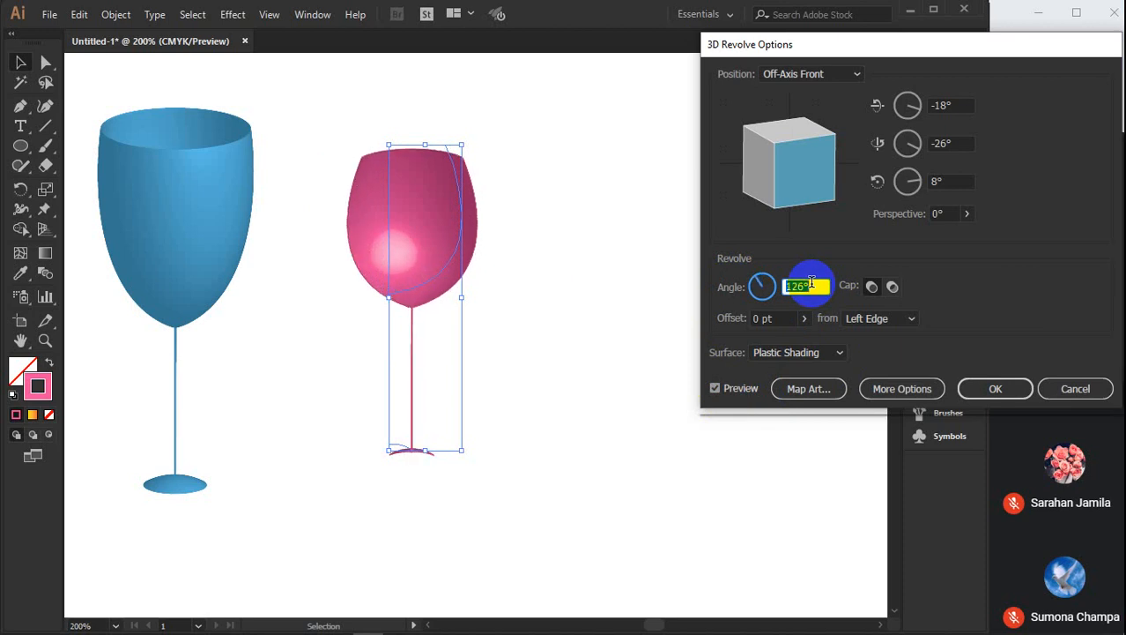
key(Up)
key(Up)
key(Up)
key(Up)
key(Up)
key(Up)
key(Up)
key(Up)
key(Up)
key(Up)
key(Up)
key(Up)
key(Up)
key(Up)
key(Up)
key(Up)
key(Up)
key(Up)
key(Up)
key(Up)
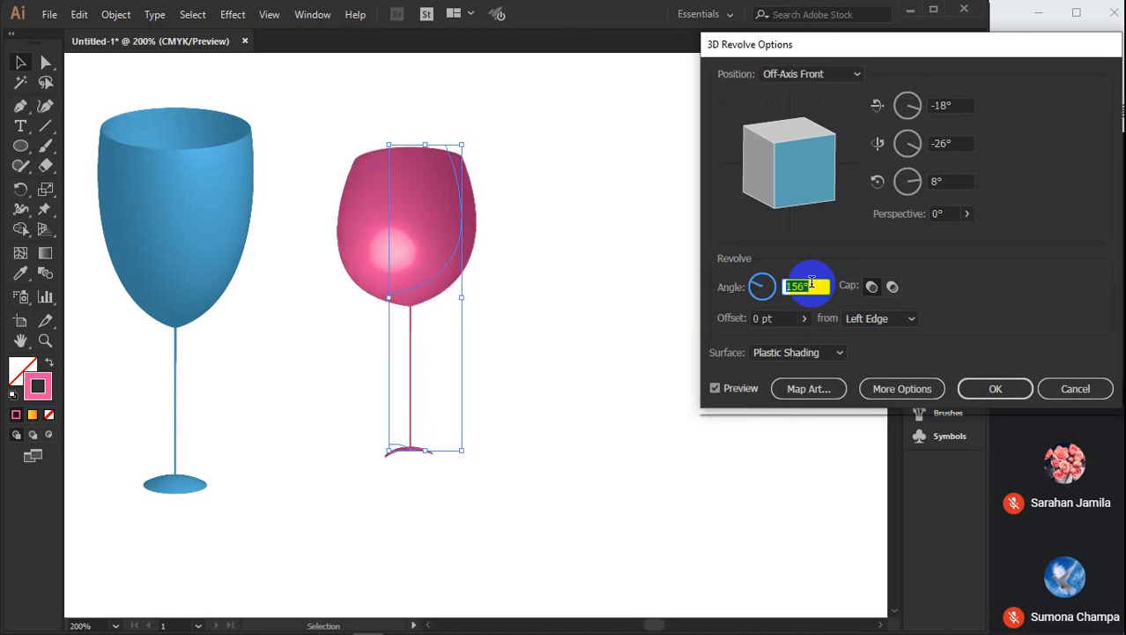
key(Up)
key(Up)
key(Up)
key(Up)
key(Up)
key(Up)
key(Up)
key(Up)
key(Up)
key(Up)
key(Up)
key(Up)
key(Up)
key(Up)
key(Up)
key(Up)
key(Up)
key(Up)
key(Up)
key(Up)
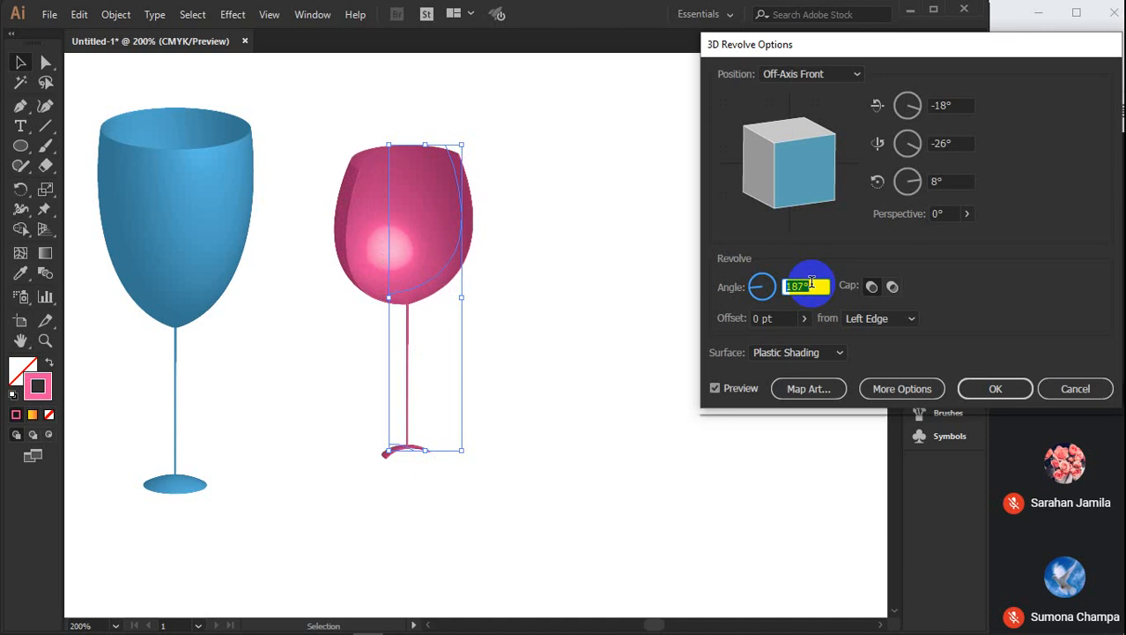
Raise the pink profile's revolve angle gradually in one-degree increments up to the full 360° with the live preview on
key(Up)
key(Up)
key(Up)
key(Up)
key(Up)
key(Up)
key(Up)
key(Up)
key(Up)
key(Up)
key(Up)
key(Up)
key(Up)
key(Up)
key(Up)
key(Up)
key(Up)
key(Up)
key(Up)
key(Up)
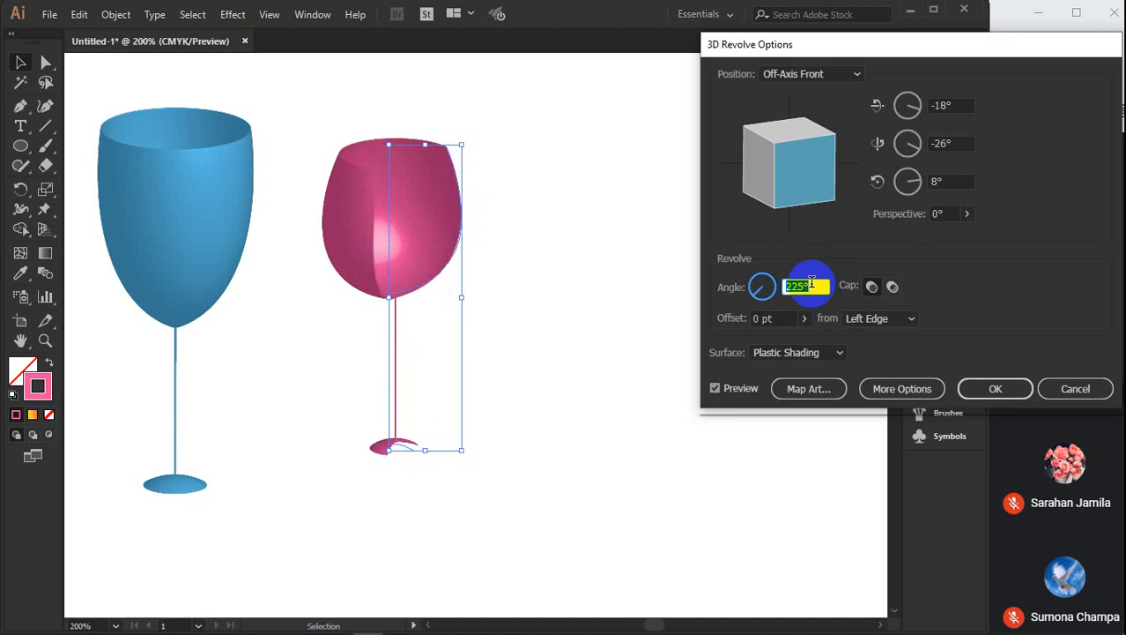
key(Up)
key(Up)
key(Up)
key(Up)
key(Up)
key(Up)
key(Up)
key(Up)
key(Up)
key(Up)
key(Up)
key(Up)
key(Up)
key(Up)
key(Up)
key(Up)
key(Up)
key(Up)
key(Up)
key(Up)
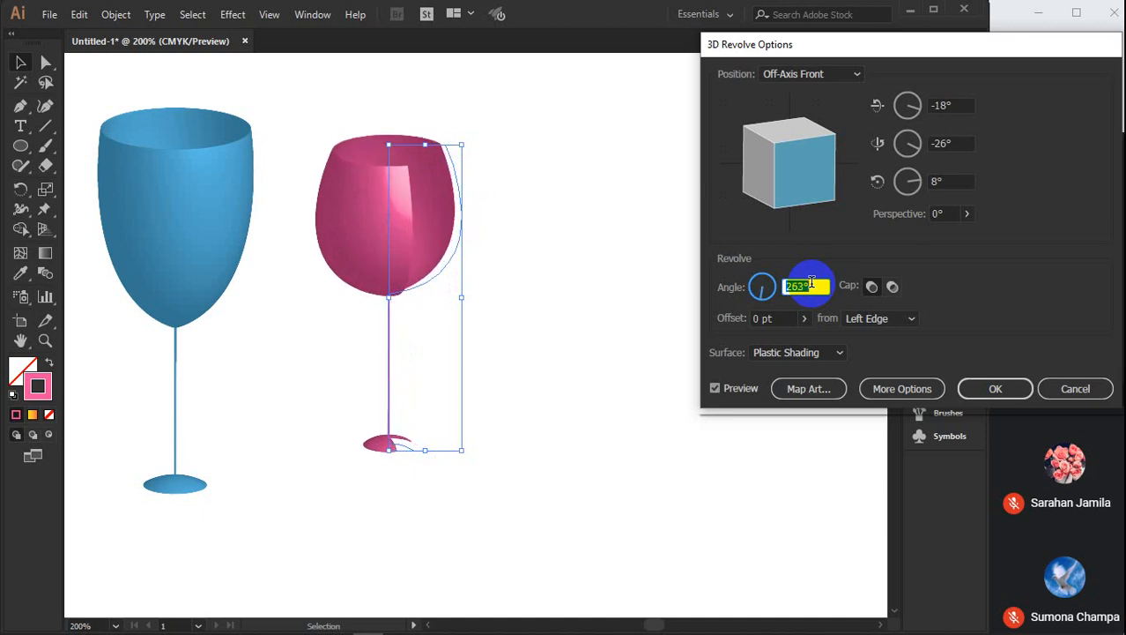
key(Up)
key(Up)
key(Up)
key(Up)
key(Up)
key(Up)
key(Up)
key(Up)
key(Up)
key(Up)
key(Up)
key(Up)
key(Up)
key(Up)
key(Up)
key(Up)
key(Up)
key(Up)
key(Up)
key(Up)
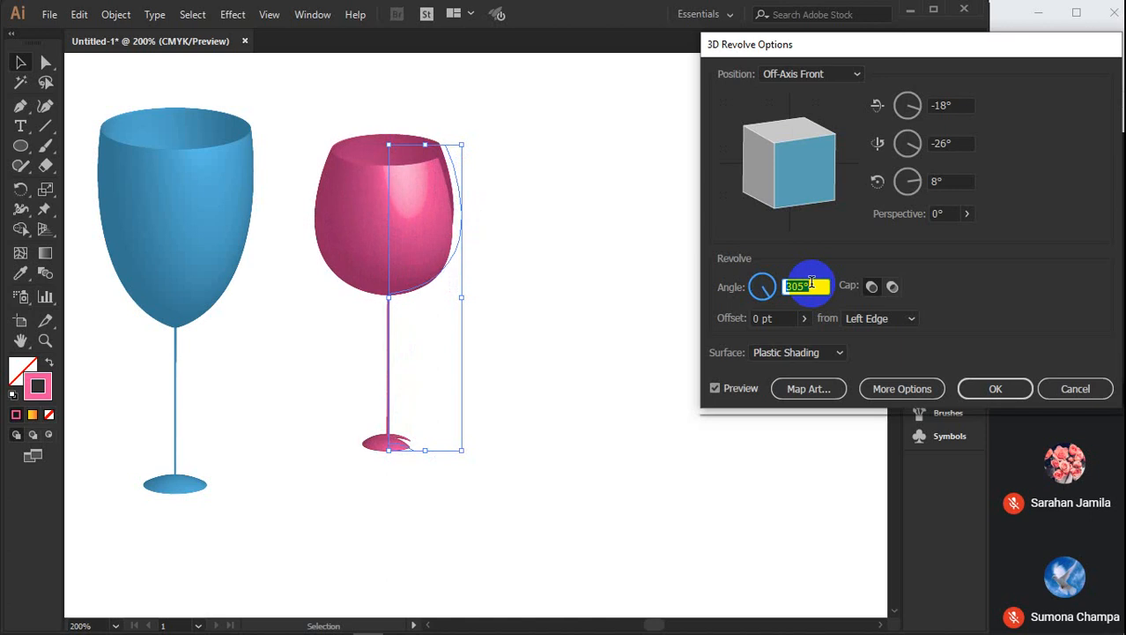
key(Up)
key(Up)
key(Up)
key(Up)
key(Up)
key(Up)
key(Up)
key(Up)
key(Up)
key(Up)
key(Up)
key(Up)
key(Up)
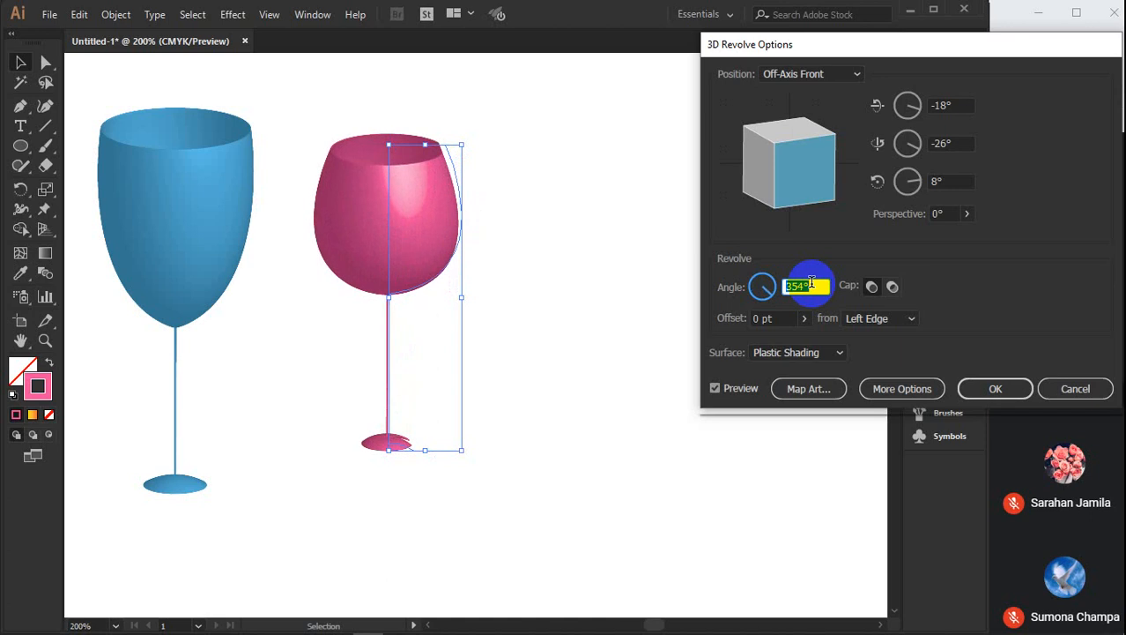
key(Up)
key(Up)
key(Up)
key(Up)
key(Up)
key(Up)
mouse_move(1099, 626)
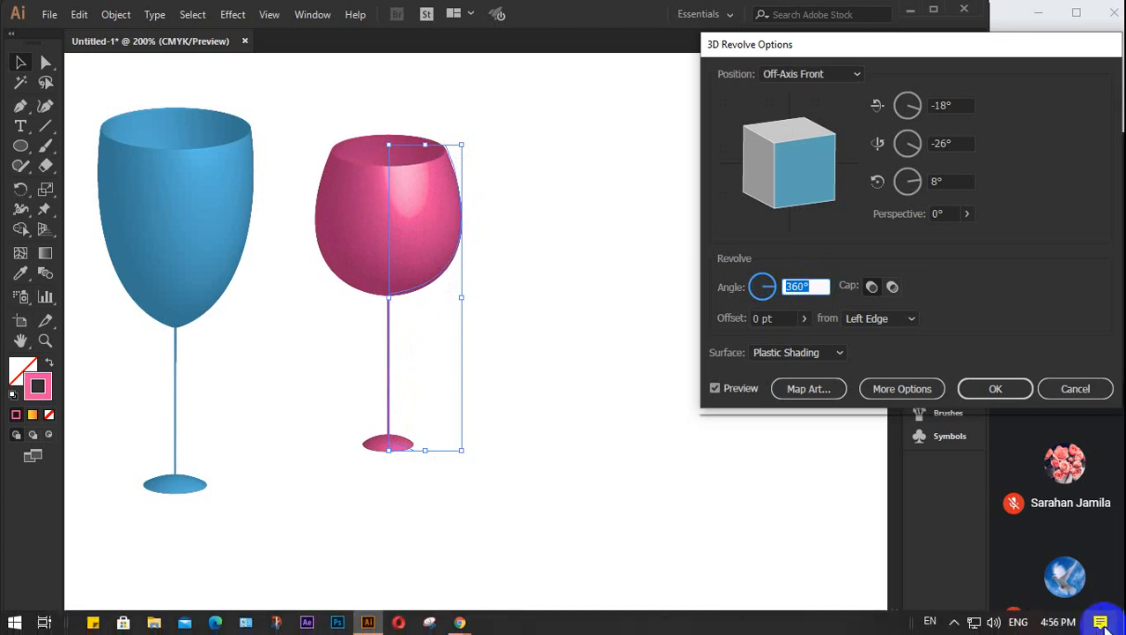
click(959, 628)
click(958, 585)
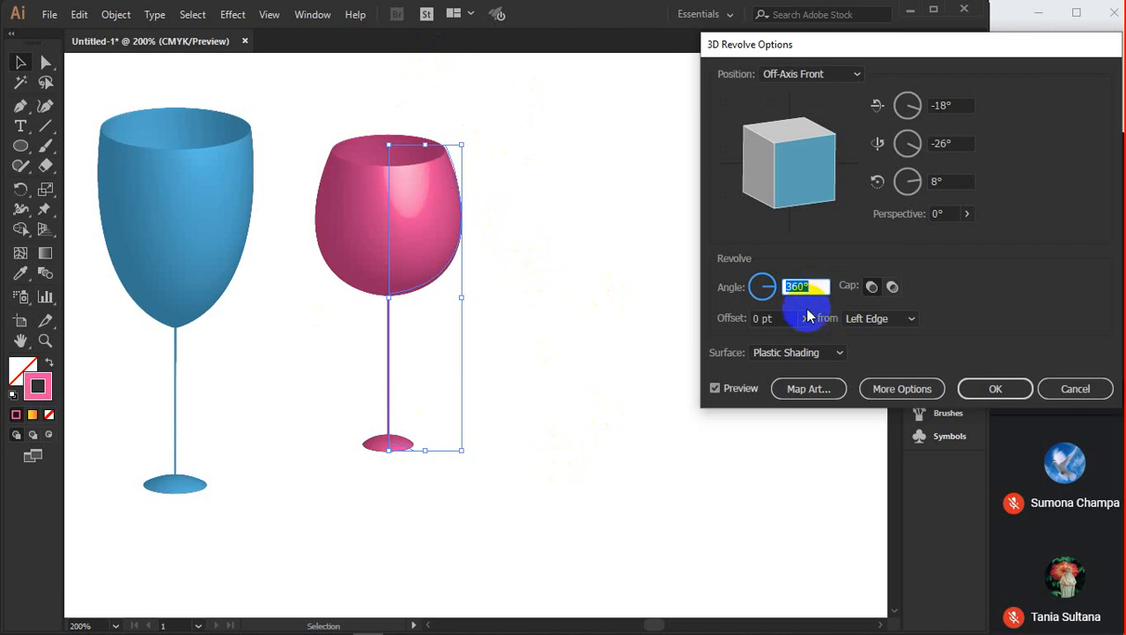
Try large revolve offsets from the left edge on the pink glass, such as 264 pt and 83 pt
drag(804, 318, 762, 346)
click(776, 338)
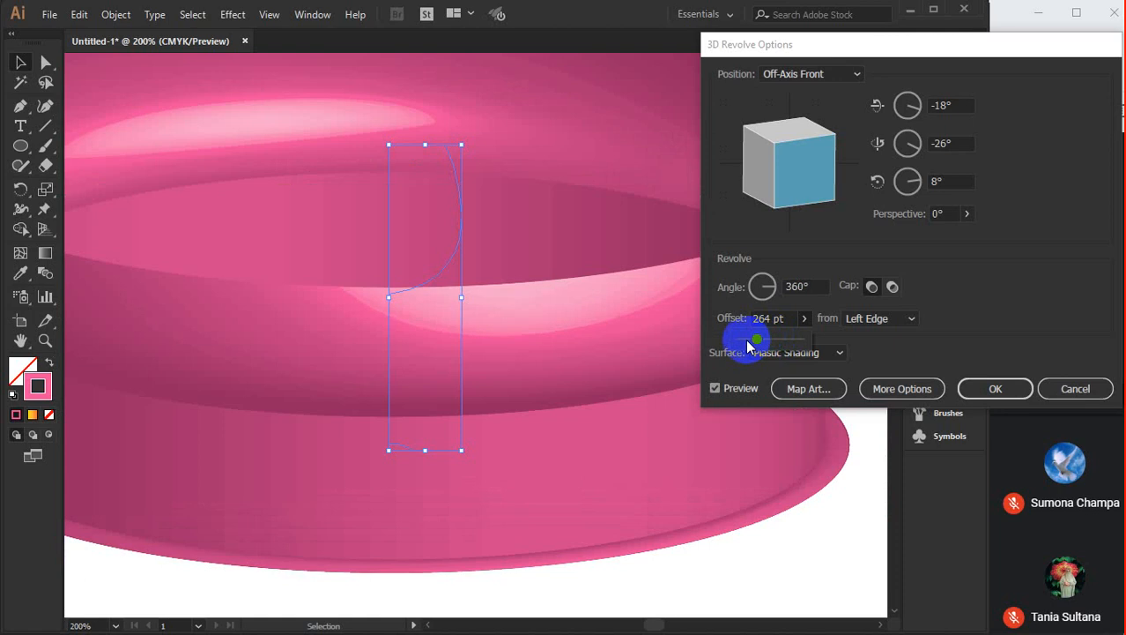
click(746, 342)
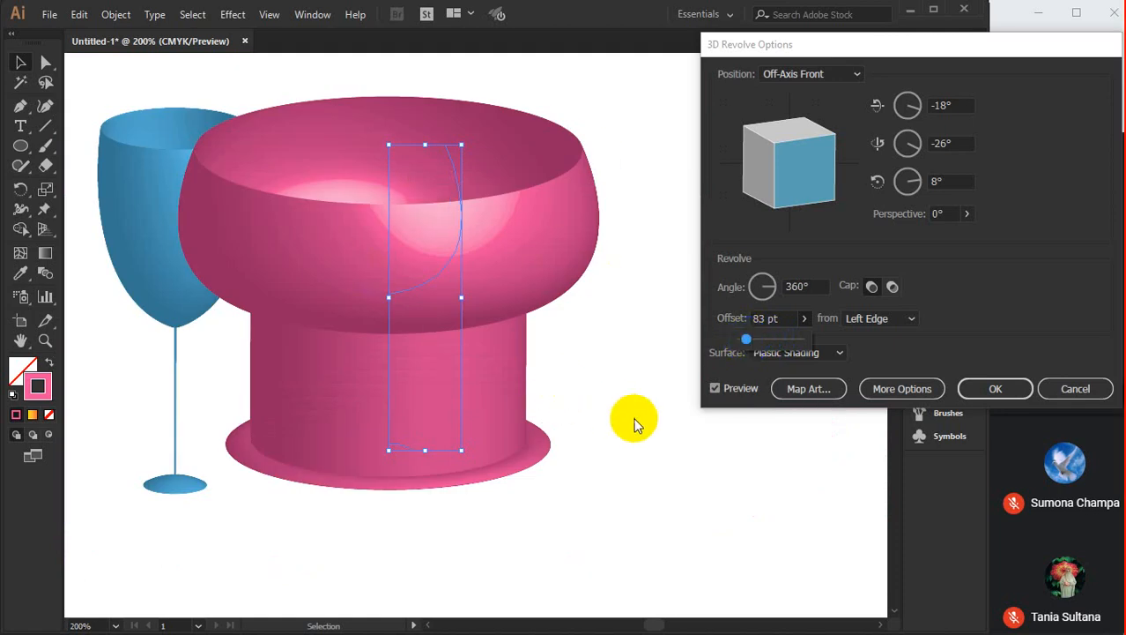
click(721, 345)
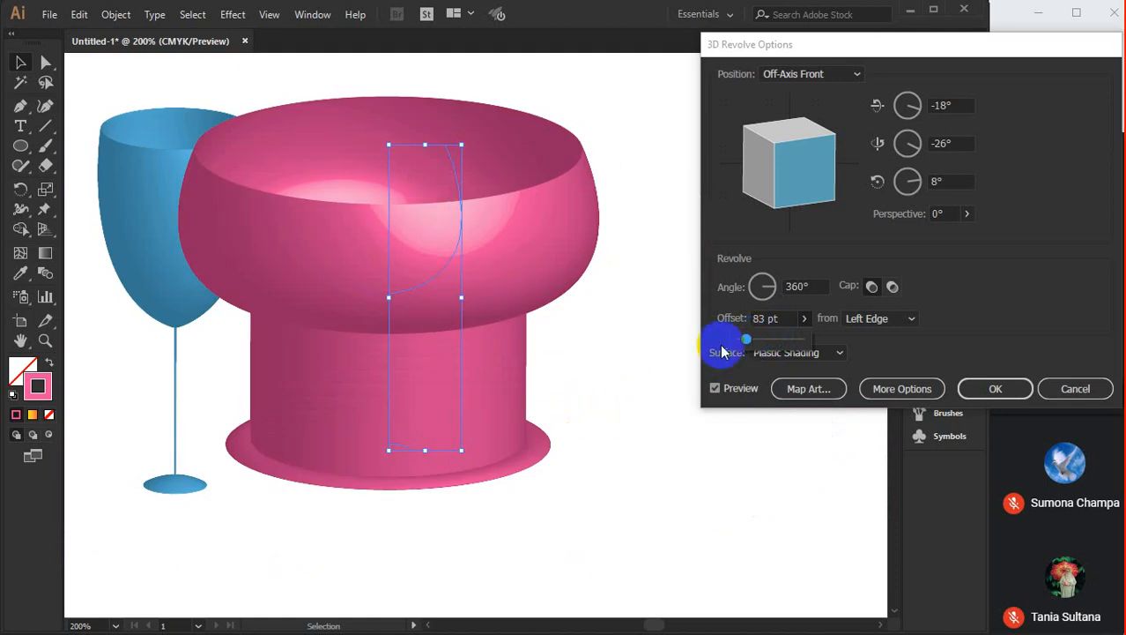
Lower the pink glass's revolve offset in one-point decrements to 7 pt and refresh the preview
double_click(787, 319)
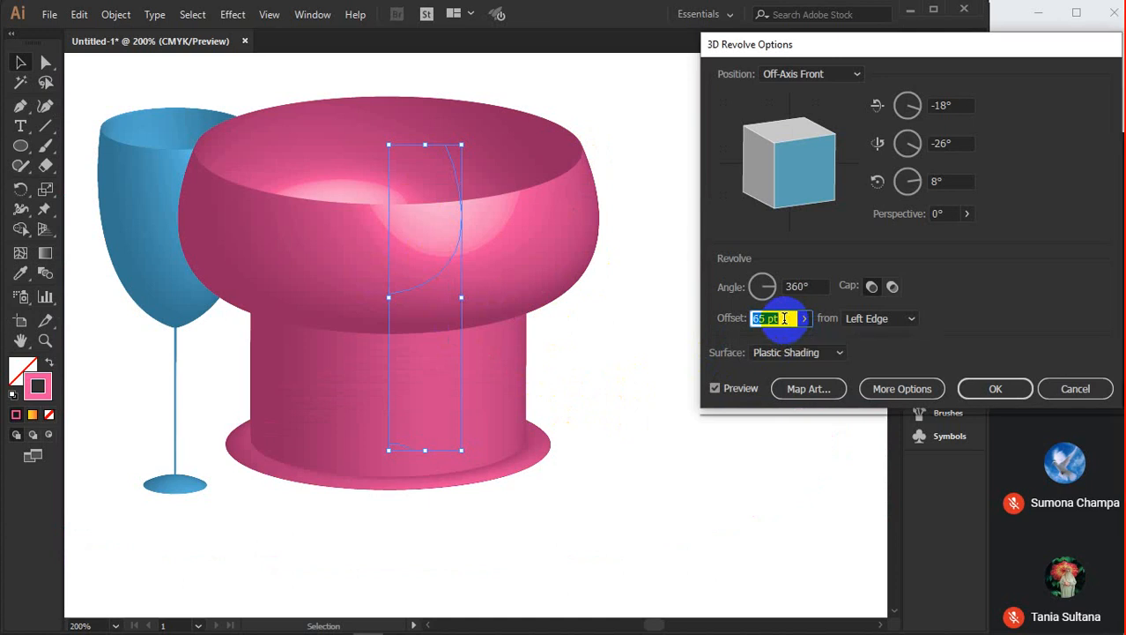
key(Down)
key(Down)
key(Down)
key(Down)
key(Down)
key(Down)
key(Down)
key(Down)
key(Down)
key(Down)
key(Down)
key(Down)
click(722, 386)
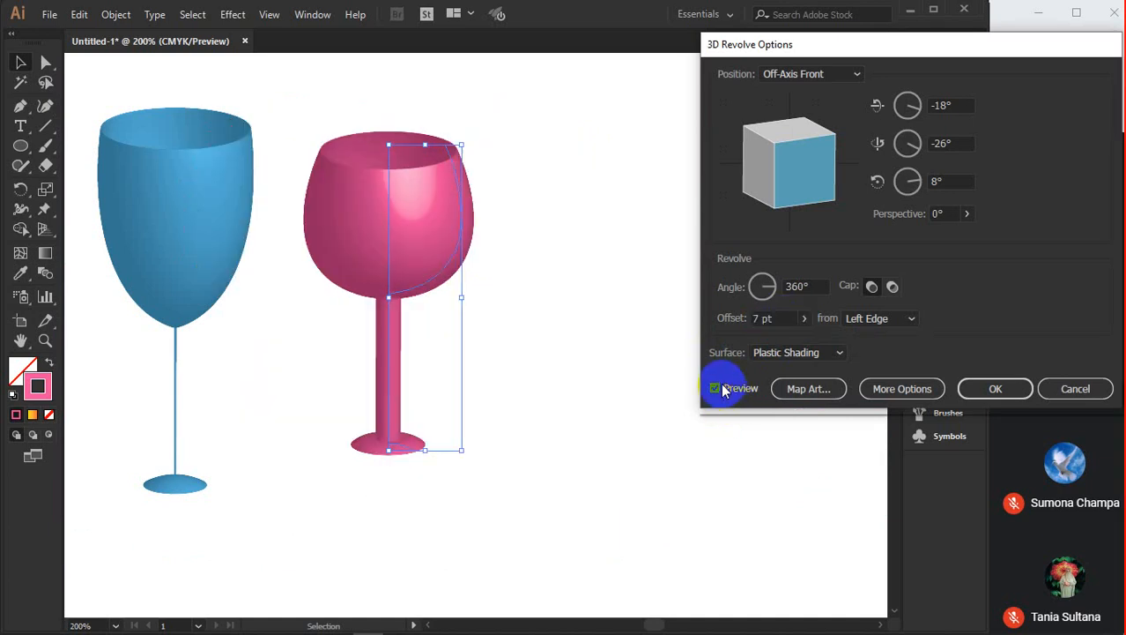
Set the pink glass's revolve offset to 1 pt, apply the 3D Revolve effect and deselect the glass
click(778, 319)
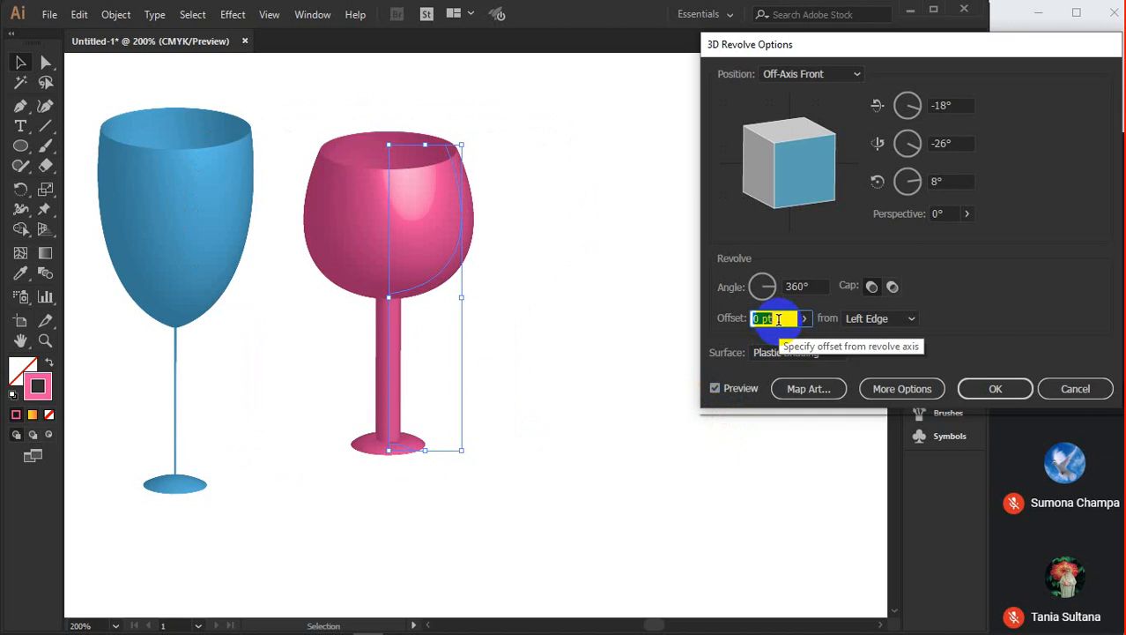
click(728, 390)
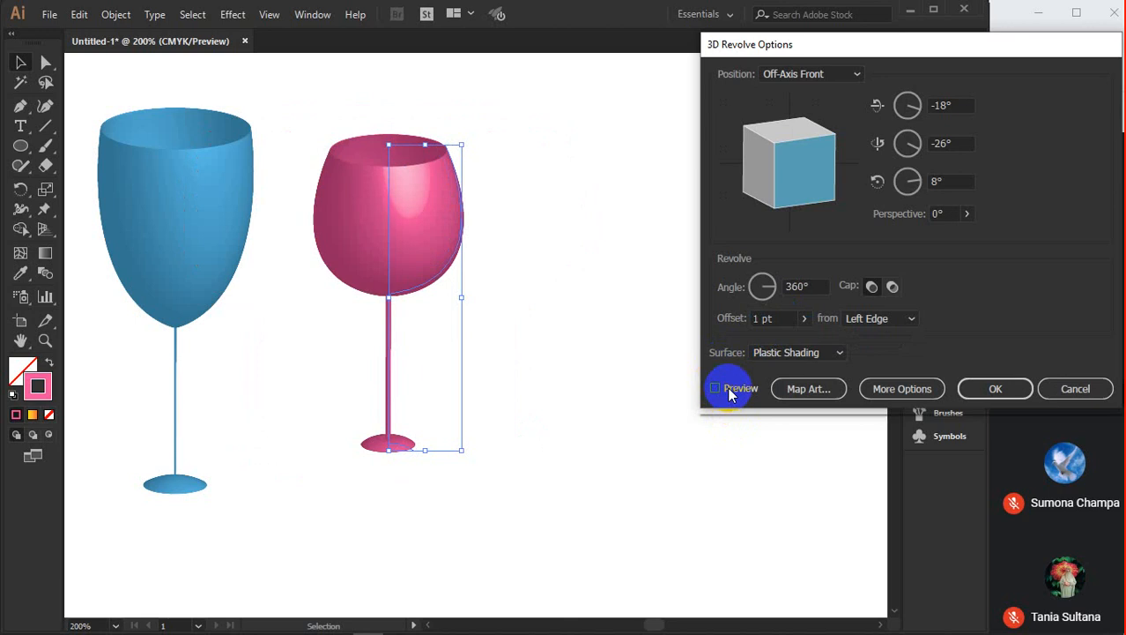
click(994, 388)
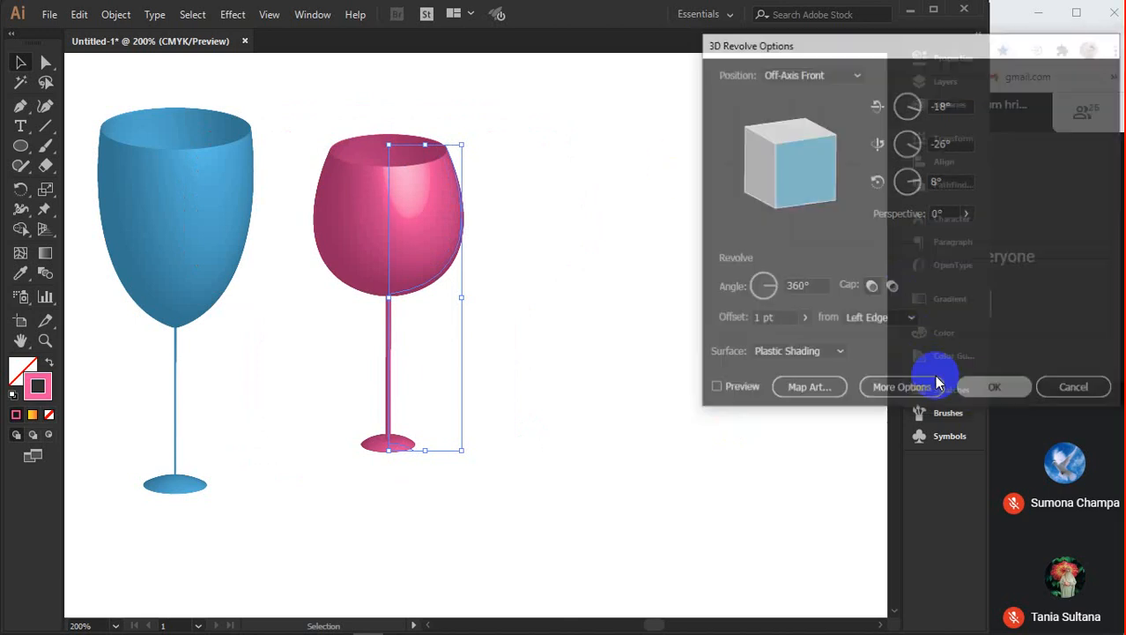
click(661, 263)
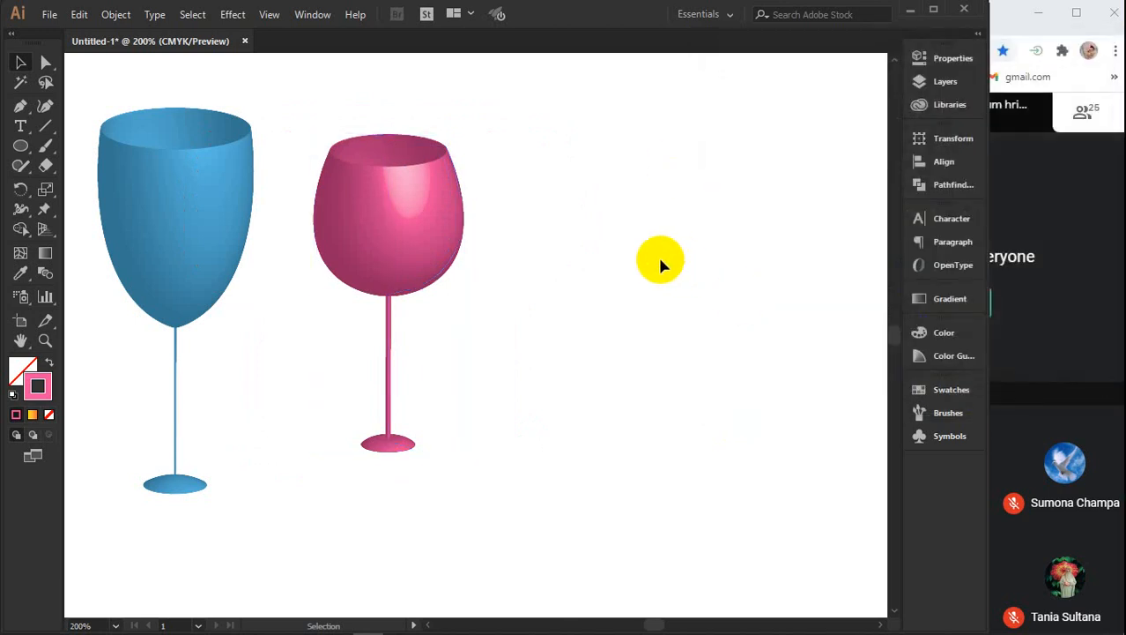
Move the rim anchor point of the pink glass's profile down and outward to make the bowl shorter and wider
click(454, 254)
click(598, 304)
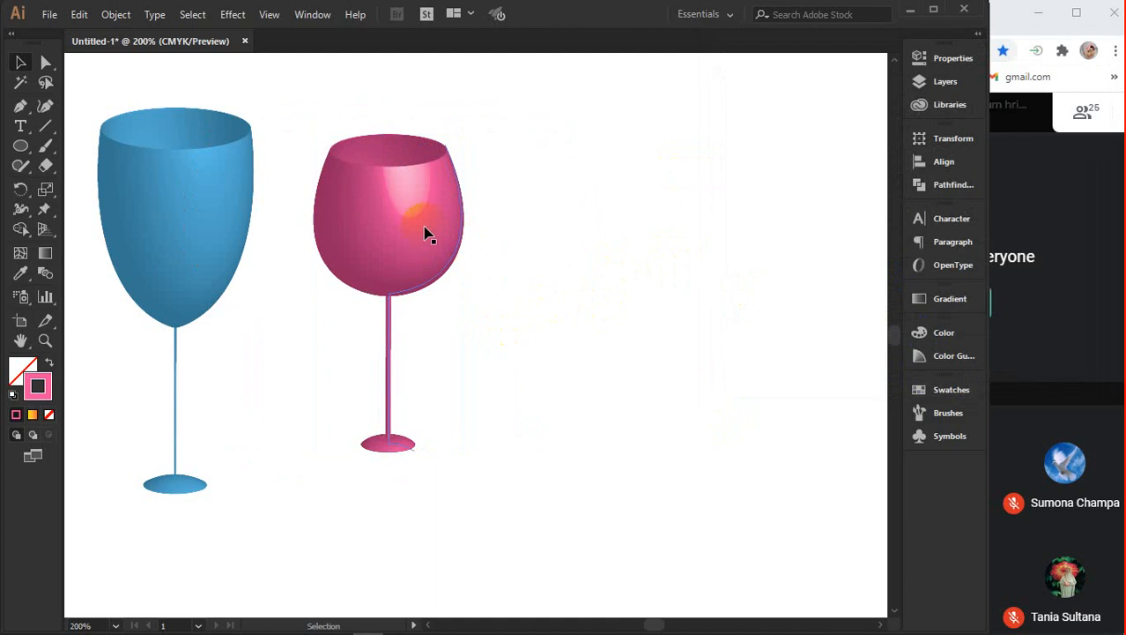
click(464, 234)
click(47, 63)
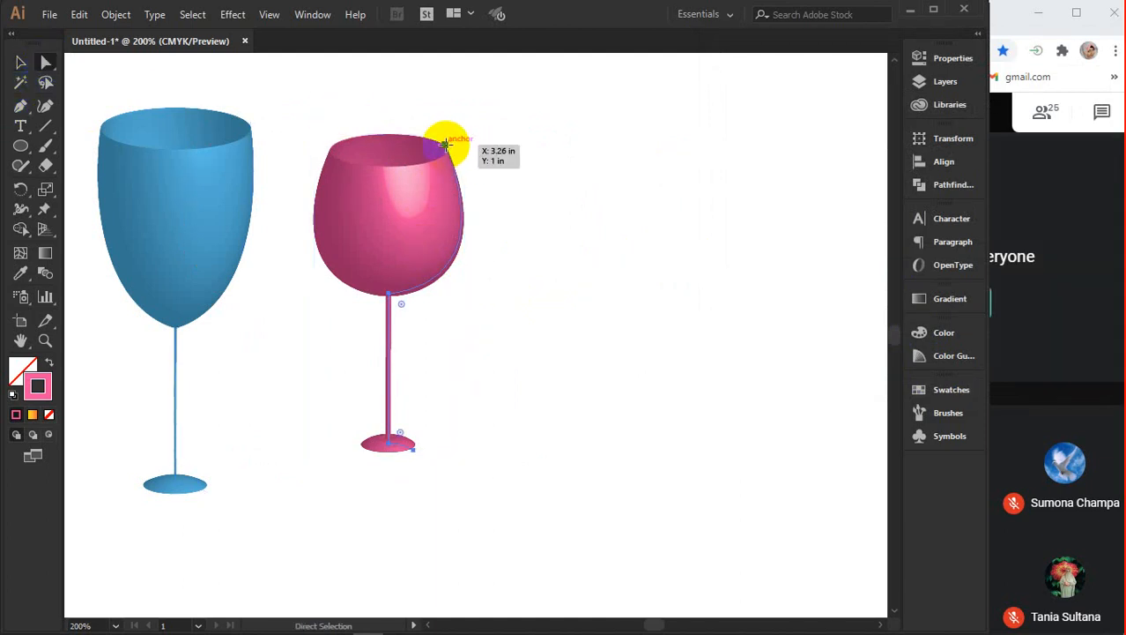
drag(445, 145, 465, 196)
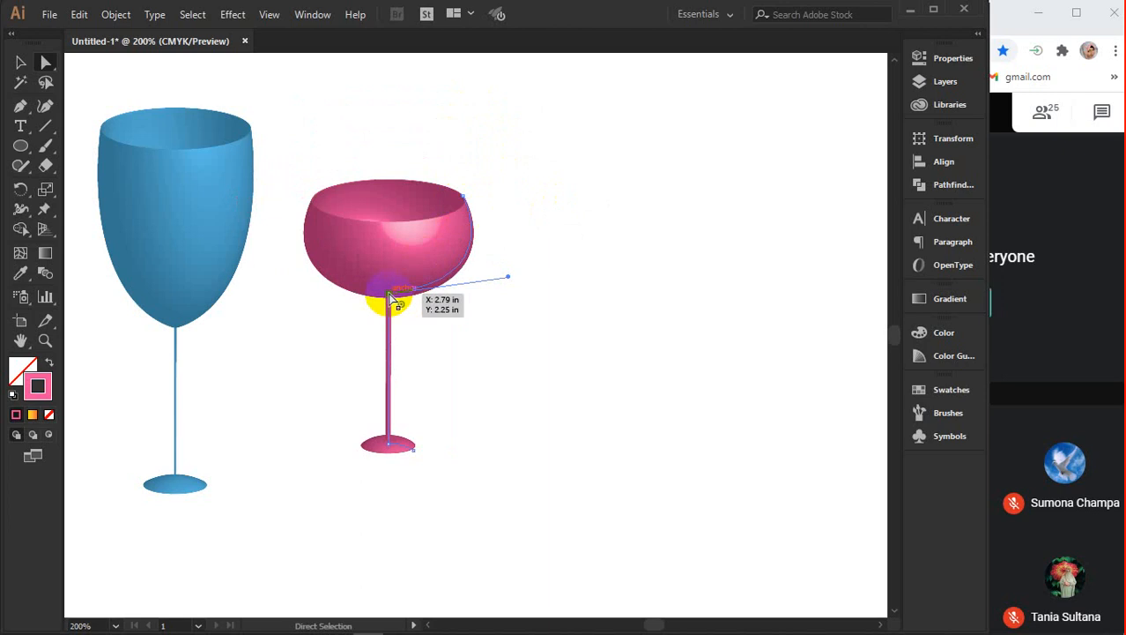
Try moving the anchor point where the pink glass's bowl meets its stem, and undo the moves
drag(390, 296, 338, 321)
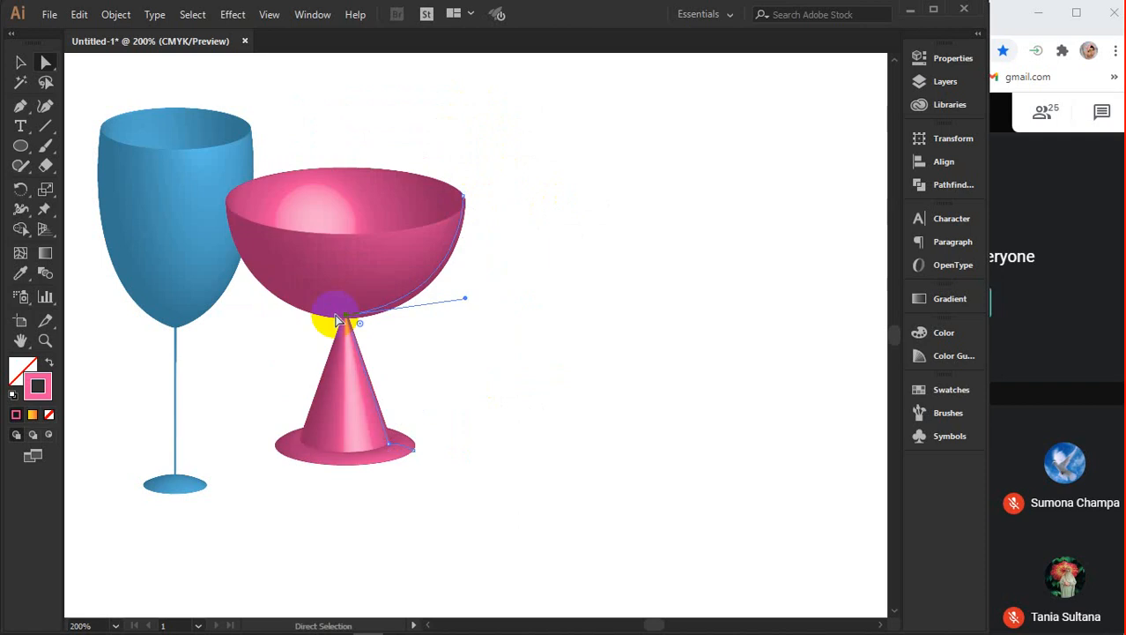
key(ctrl+z)
key(ctrl+z)
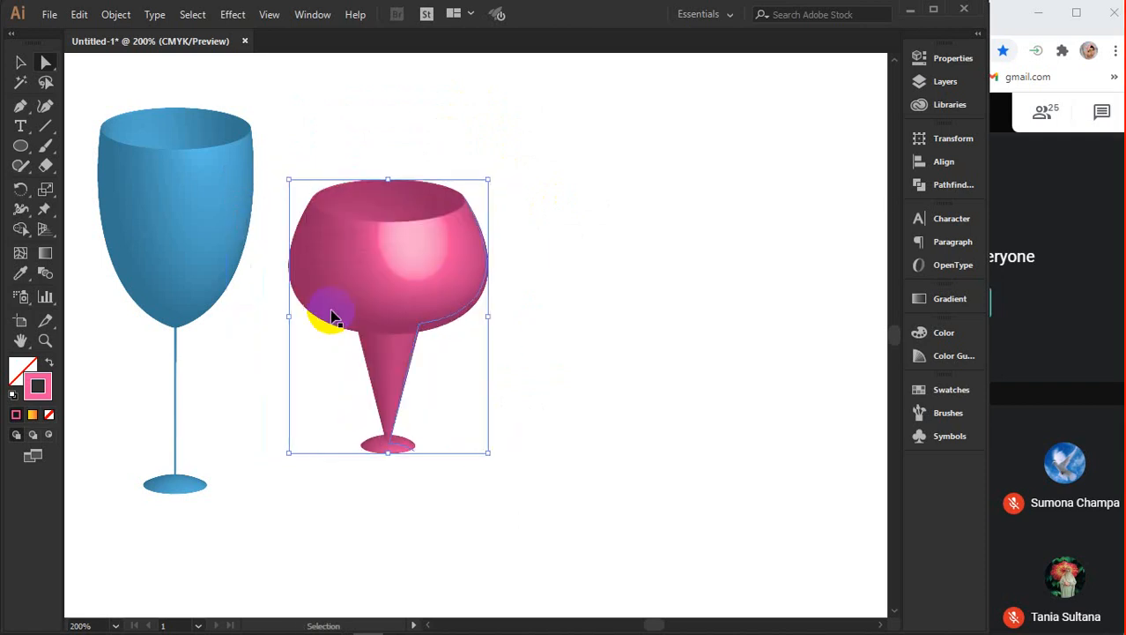
key(ctrl+z)
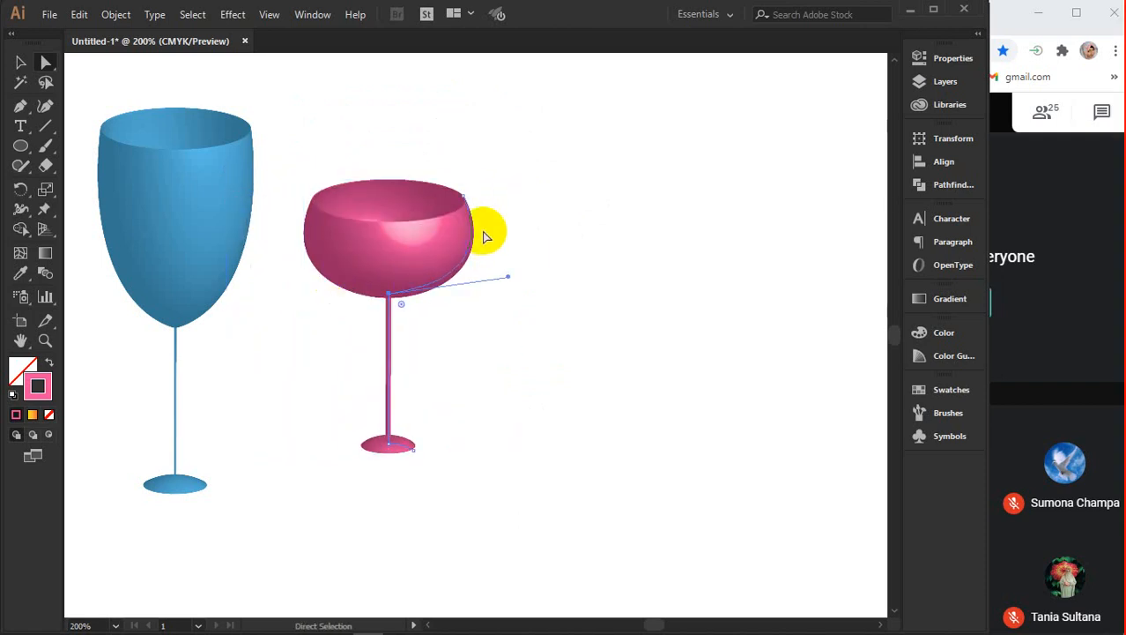
Select the whole pink glass and rotate it clockwise in stages to reshape the revolved form
click(20, 62)
click(490, 203)
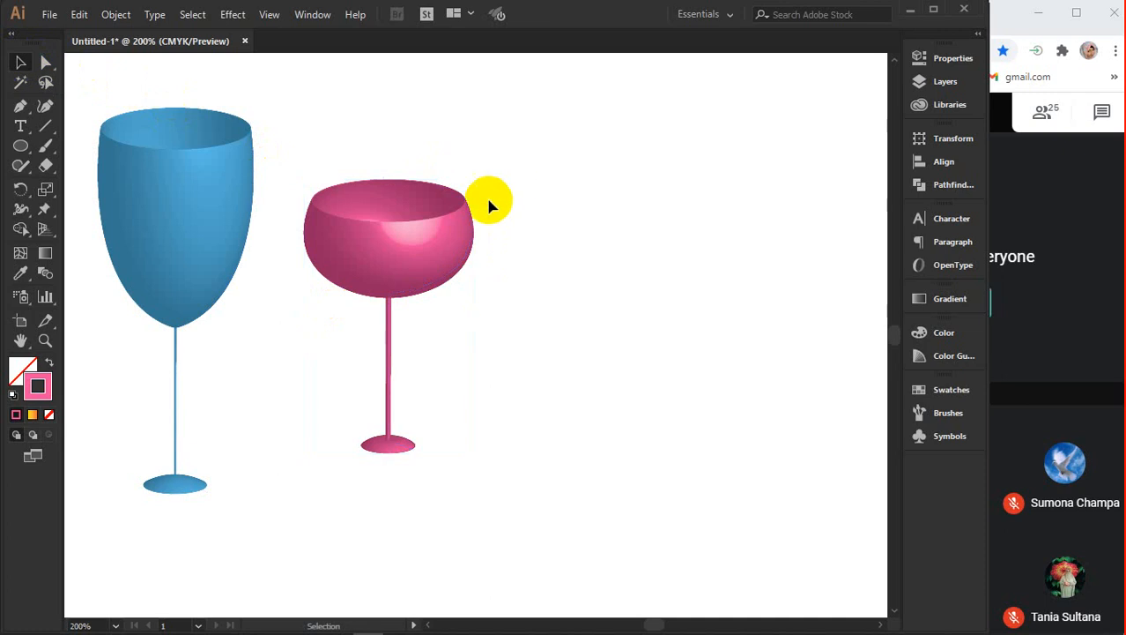
click(465, 217)
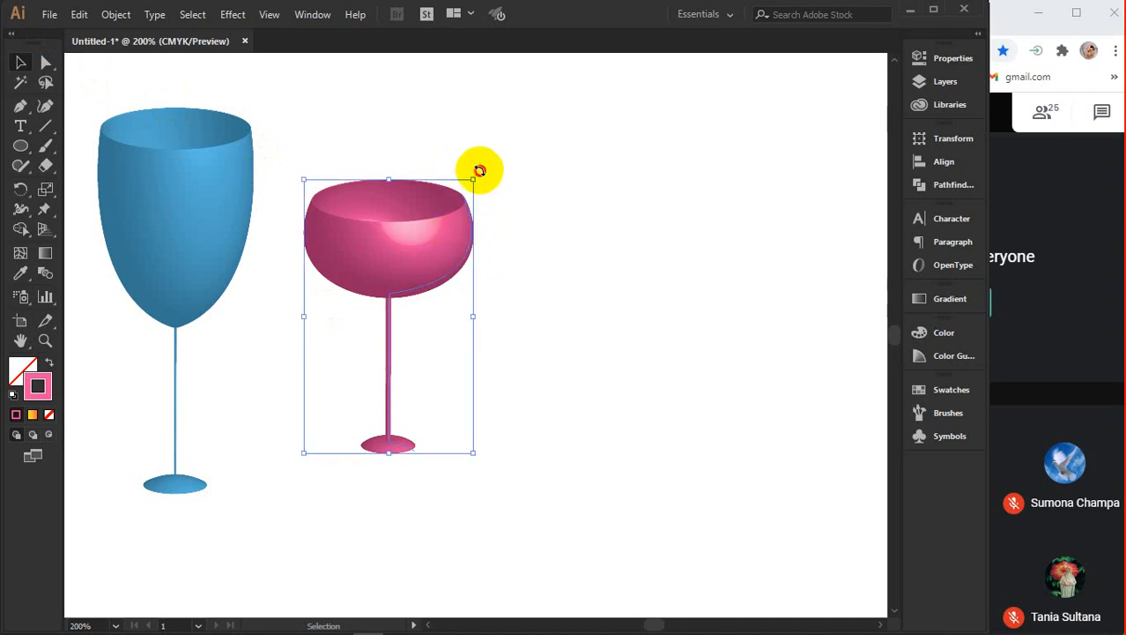
drag(479, 170, 520, 202)
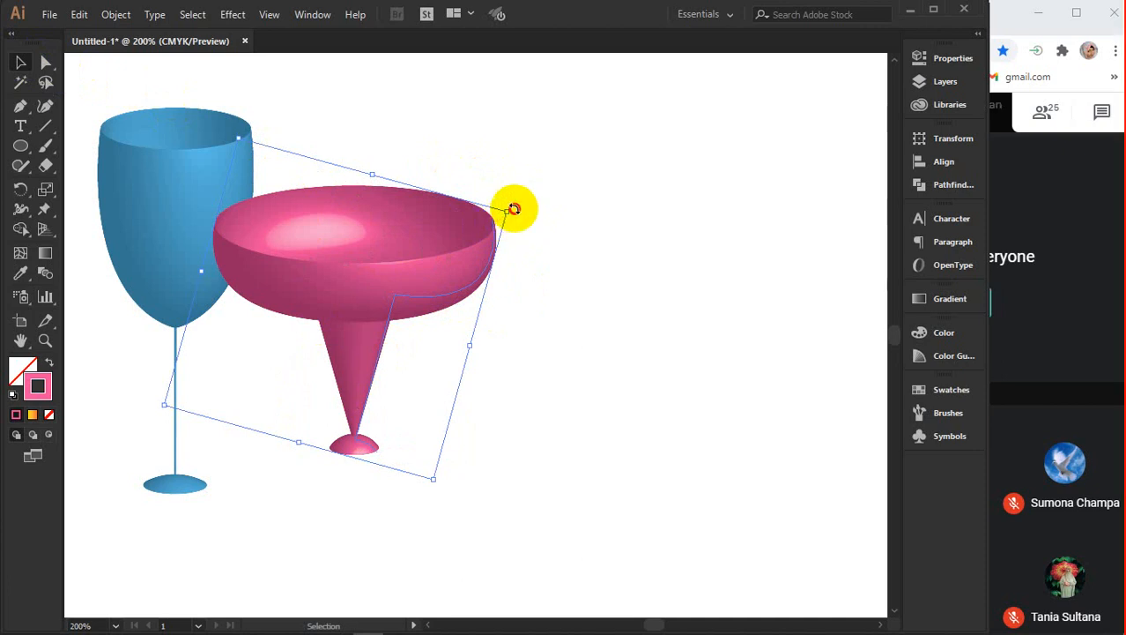
drag(515, 209, 500, 481)
Move the pink shape away from the blue glass and rotate it further until its stem line is horizontal
drag(388, 432, 631, 291)
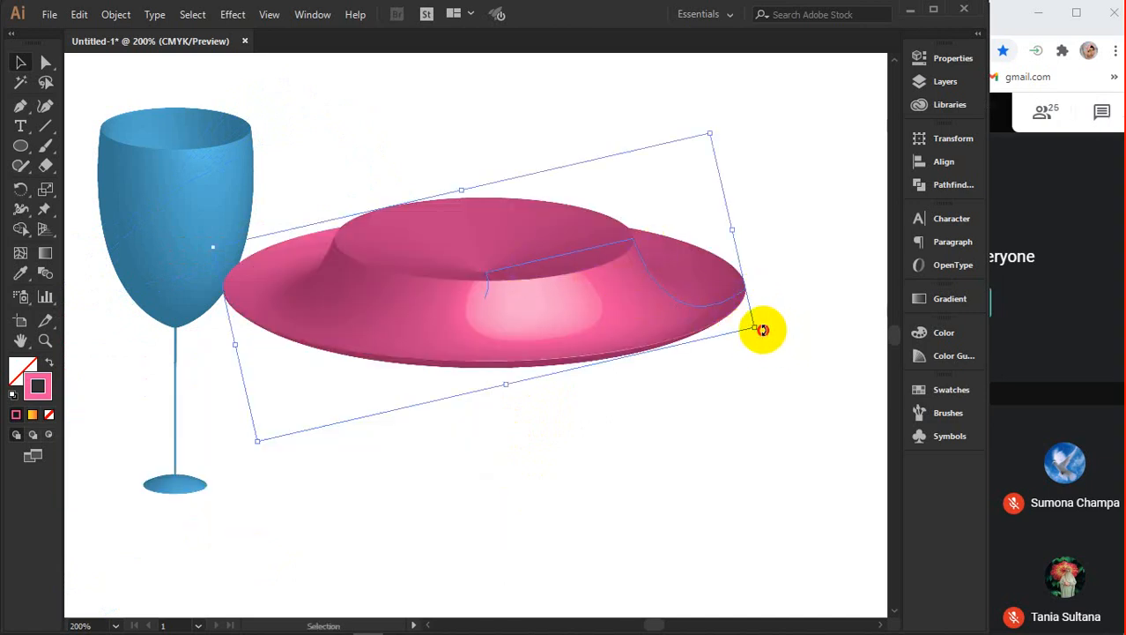
drag(762, 329, 755, 415)
click(472, 478)
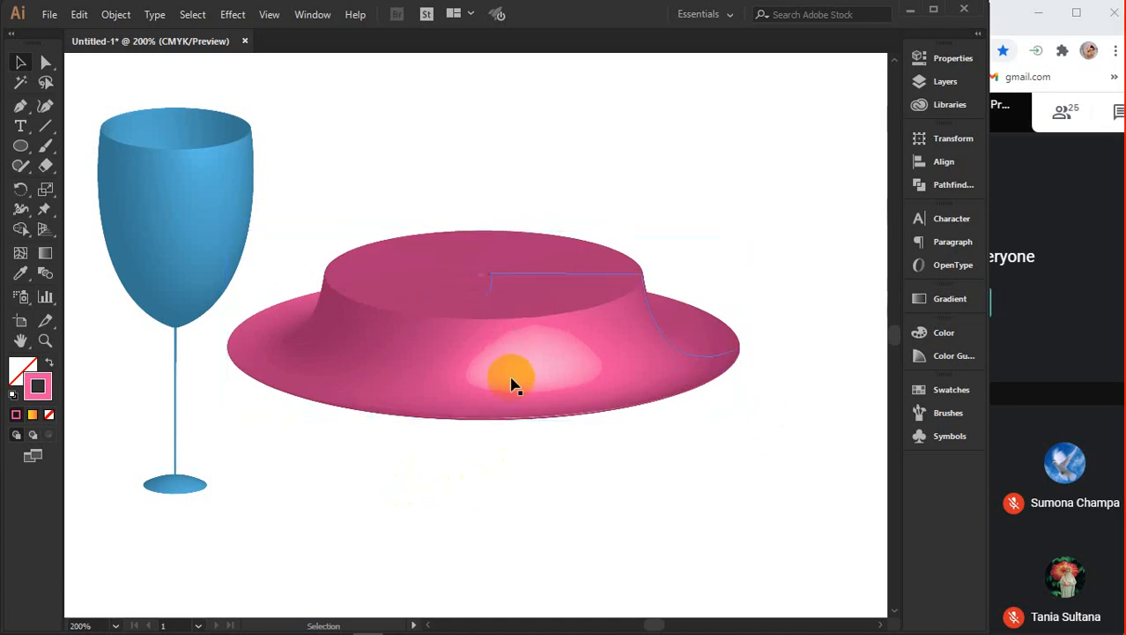
drag(490, 301, 548, 292)
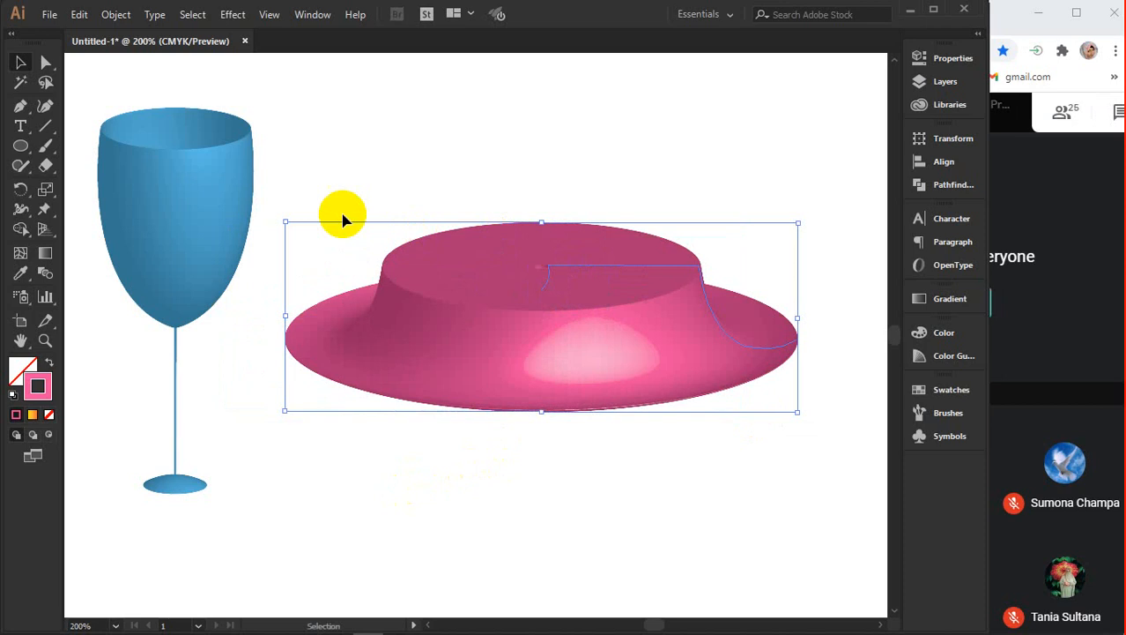
Delete the pink revolved shape and the blue glass to clear the artboard
key(Delete)
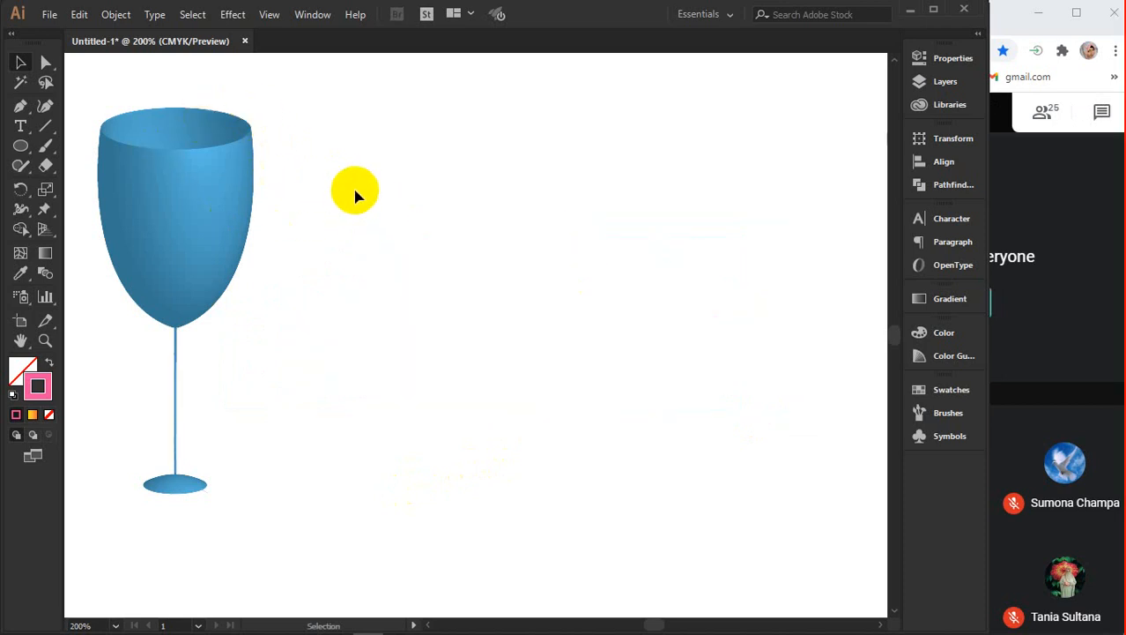
click(252, 195)
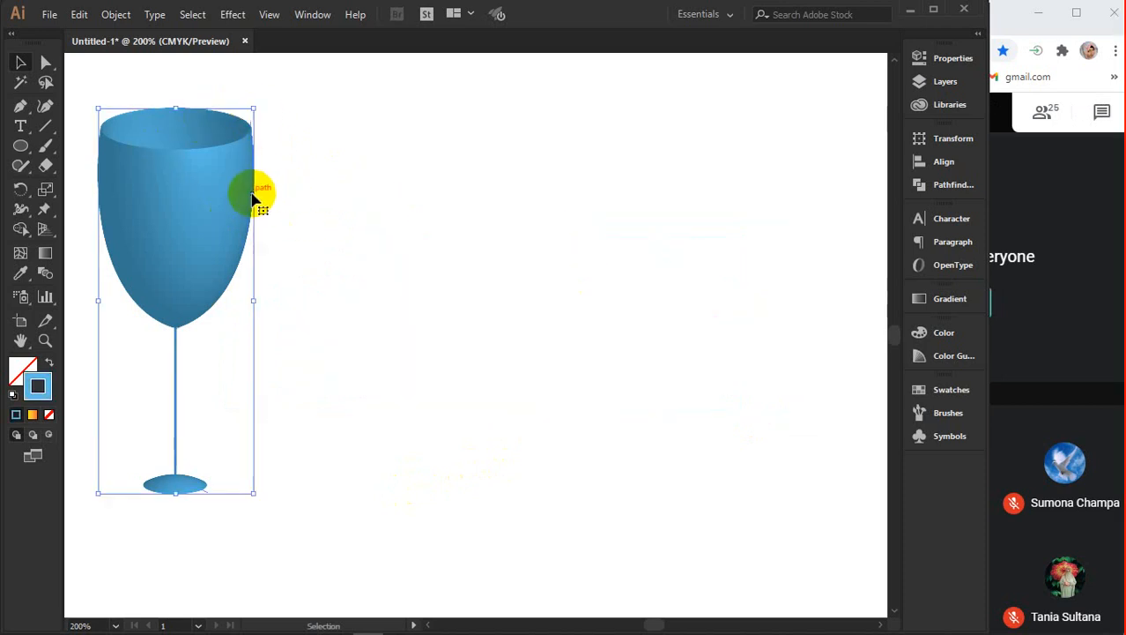
drag(253, 192, 299, 189)
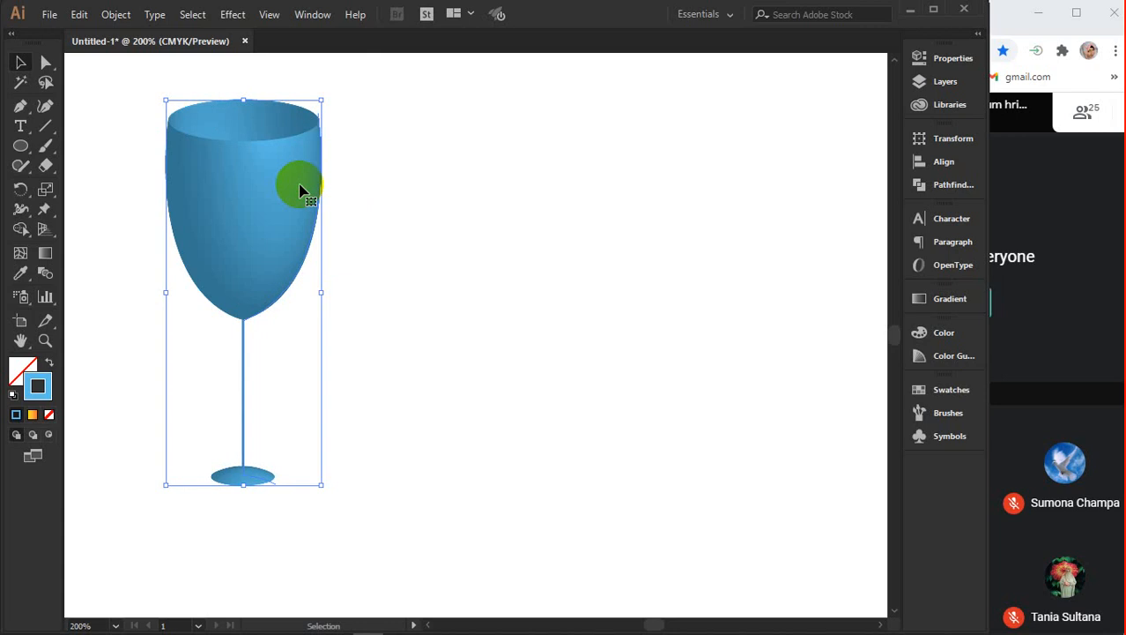
key(Delete)
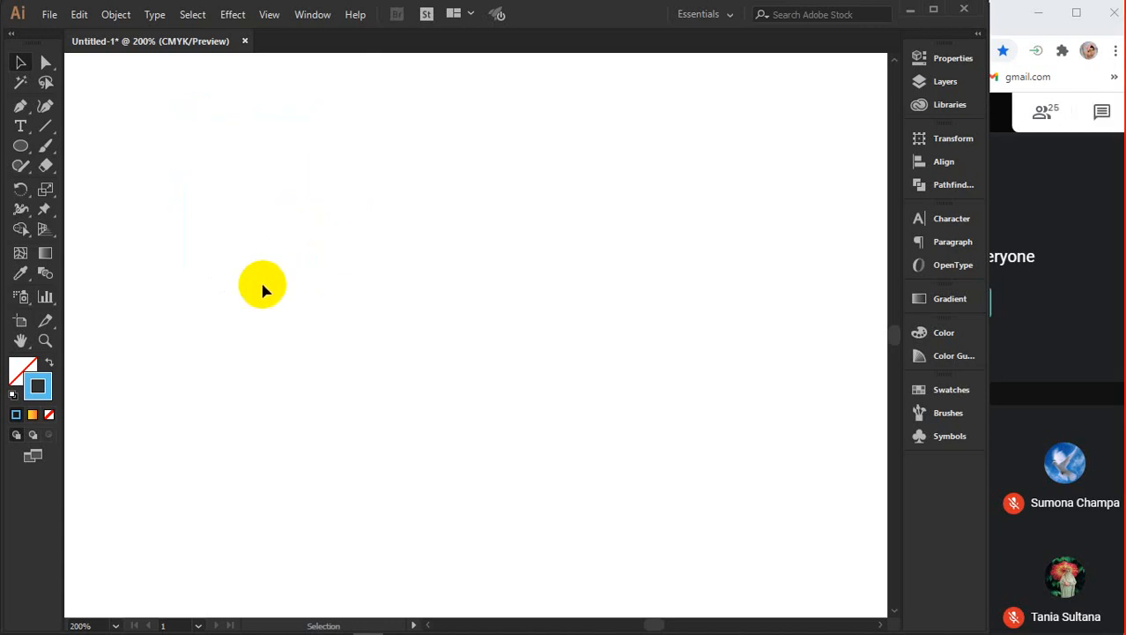
Set the fill colour to an orange-yellow from the colour spectrum
click(21, 374)
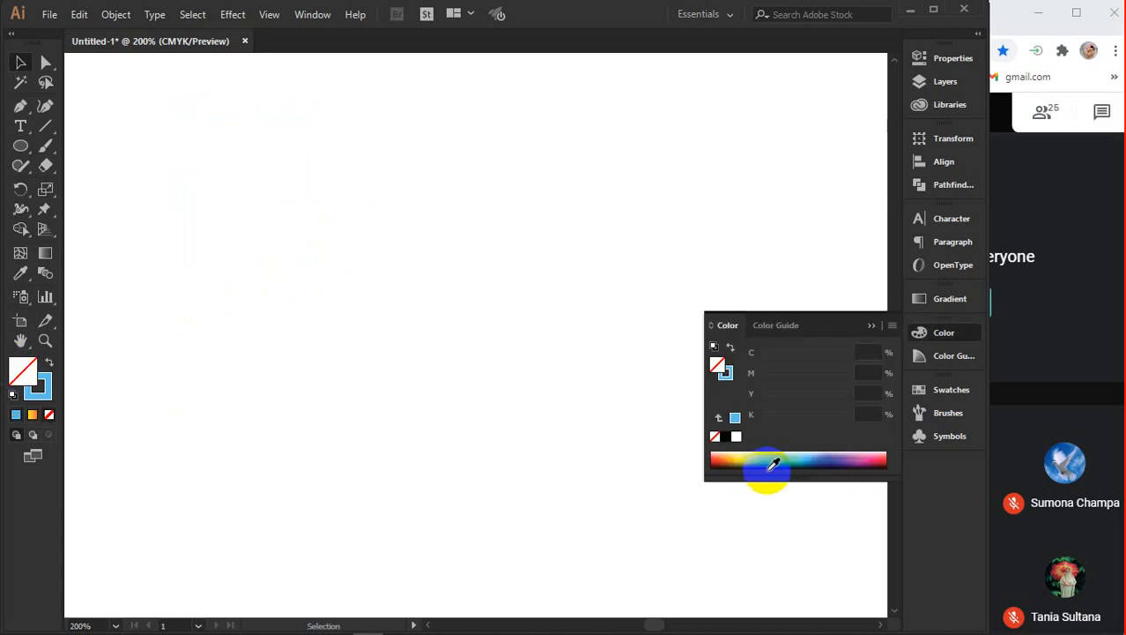
click(742, 458)
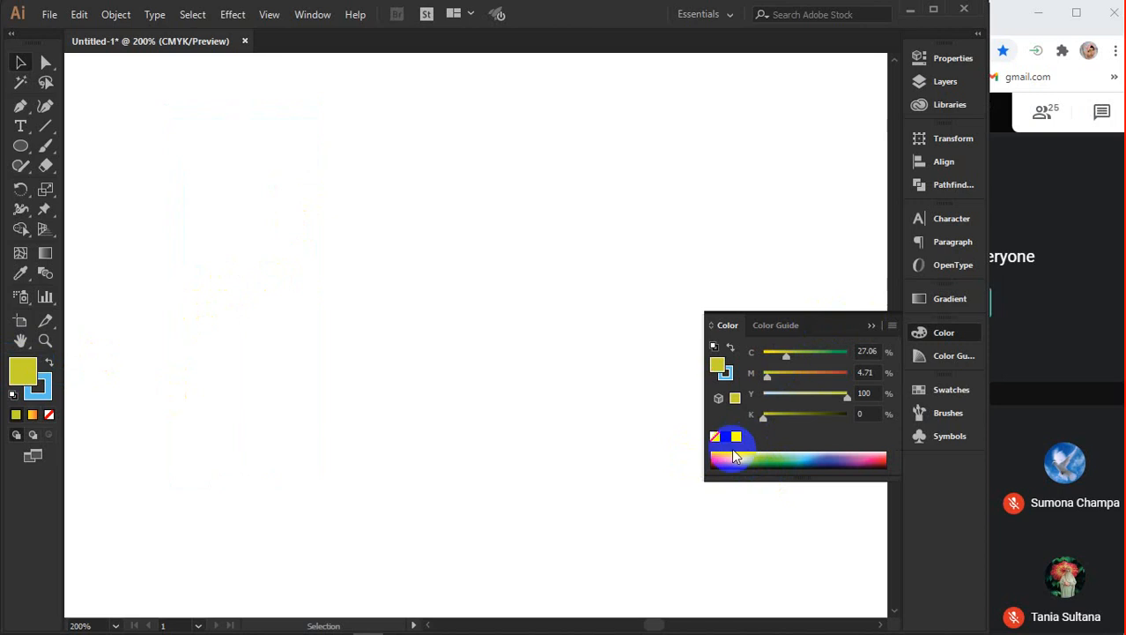
click(736, 439)
click(869, 326)
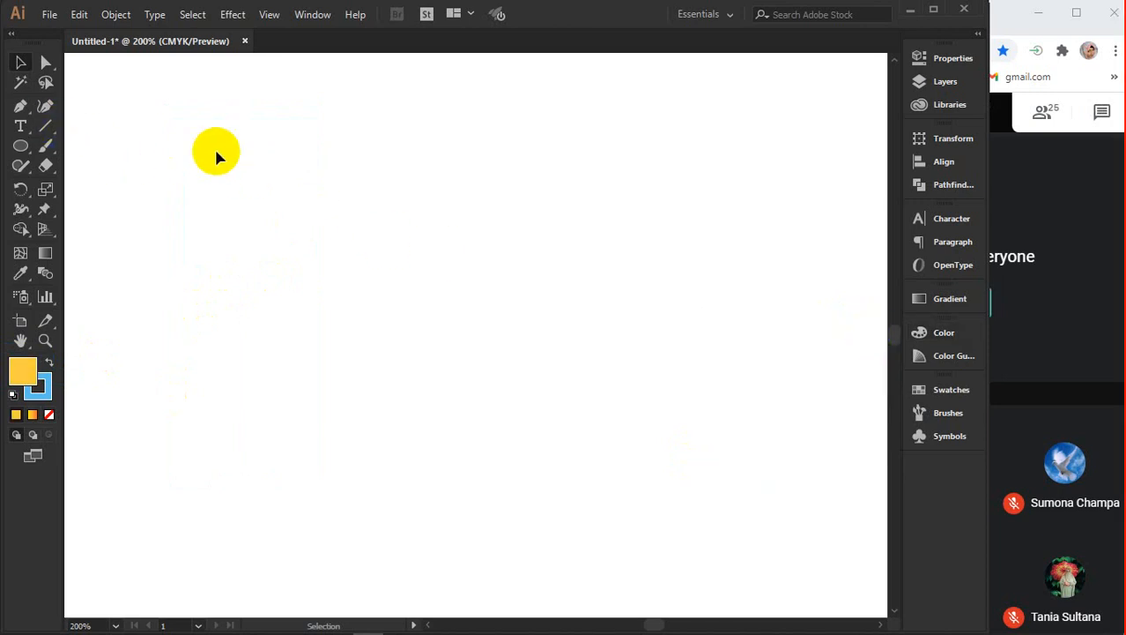
Draw an open half-profile of a wine glass with the Pen tool: curved bowl, straight vertical stem and short curved foot
click(22, 111)
click(507, 145)
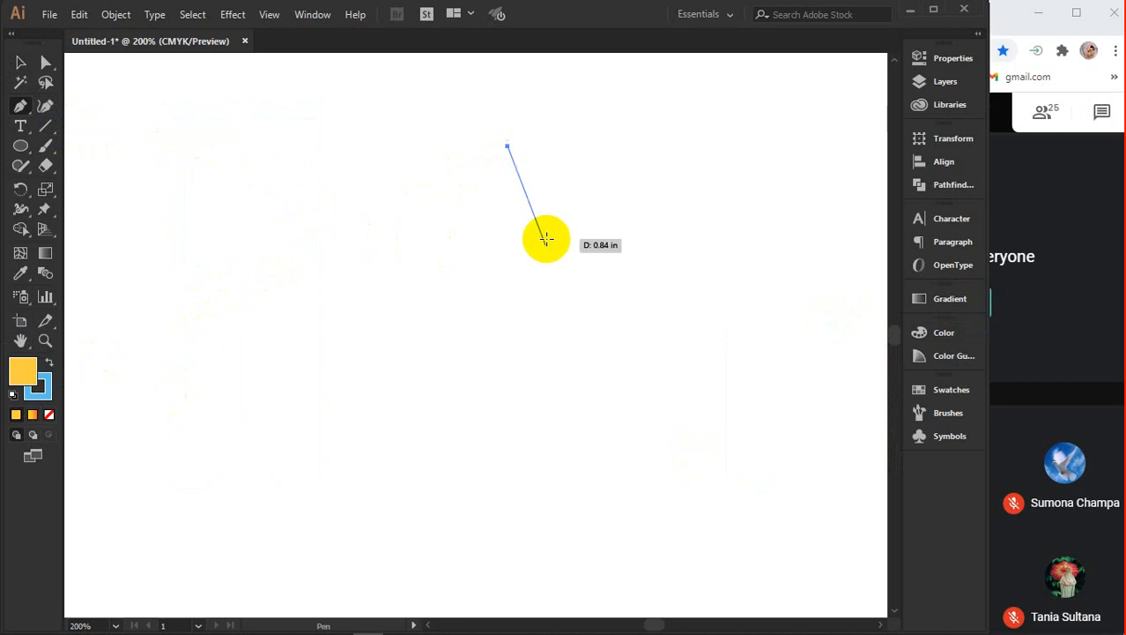
drag(490, 338, 414, 391)
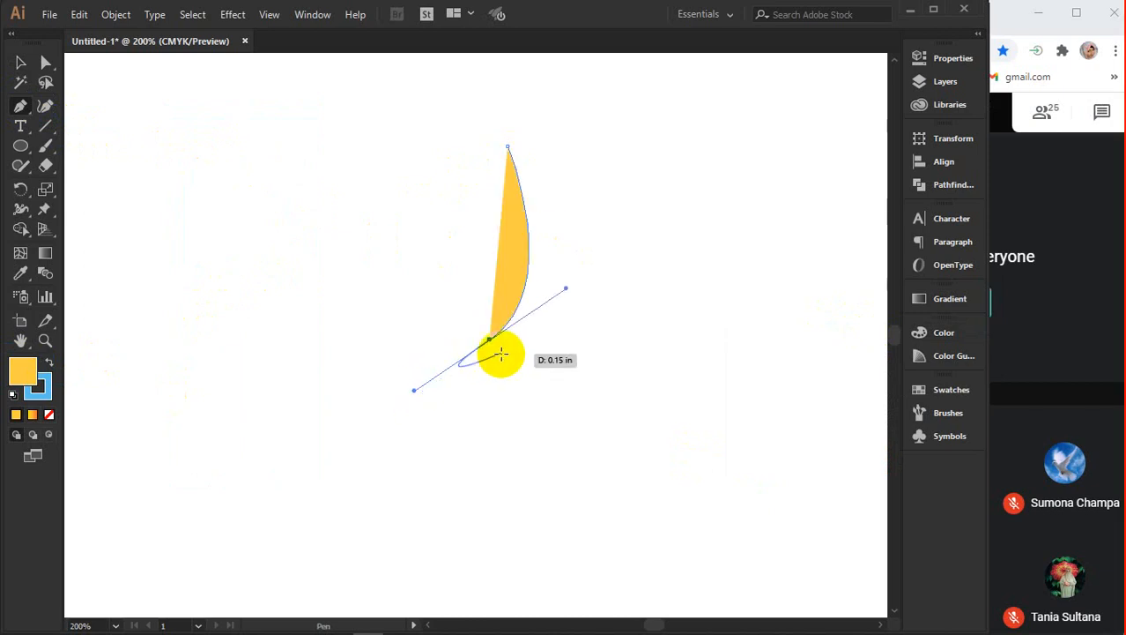
drag(501, 353, 310, 401)
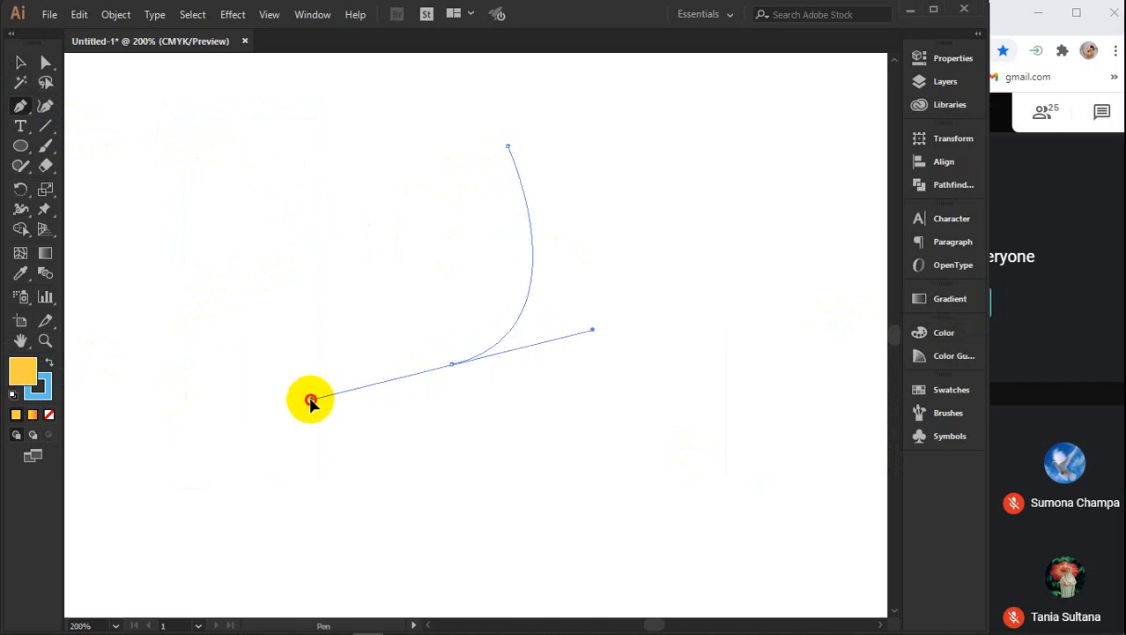
click(452, 364)
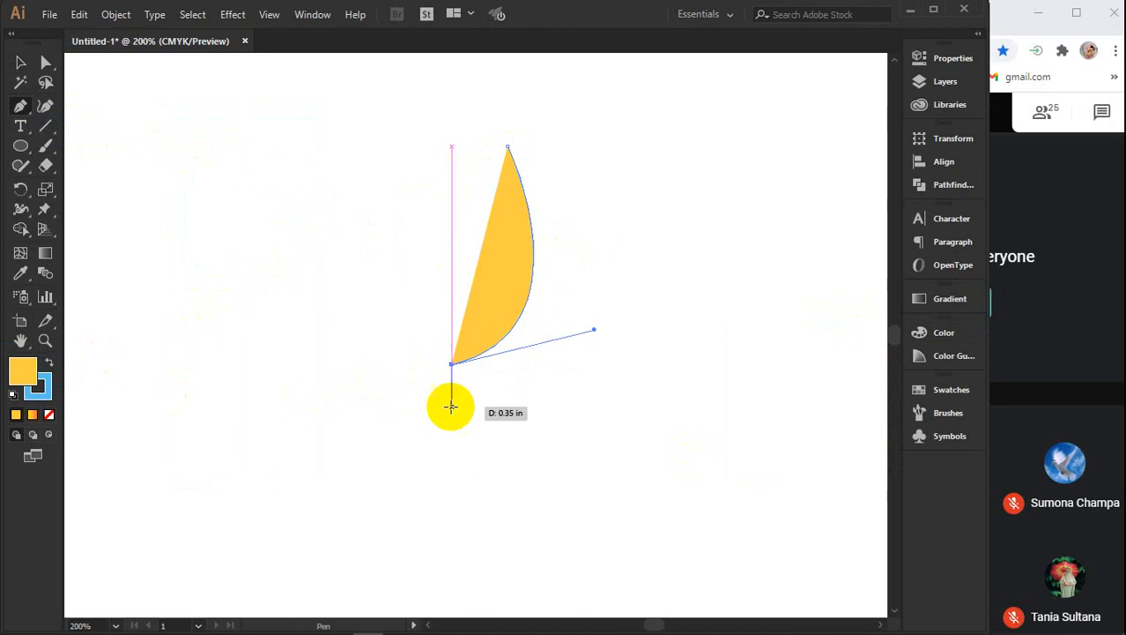
shift+click(452, 515)
drag(491, 513, 498, 536)
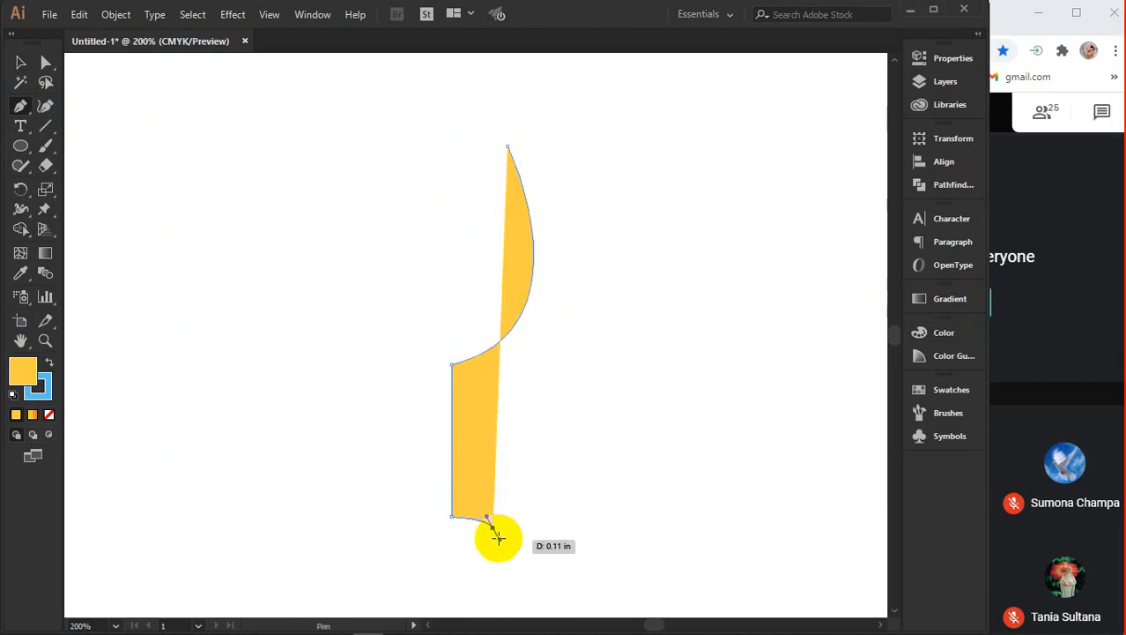
key(v)
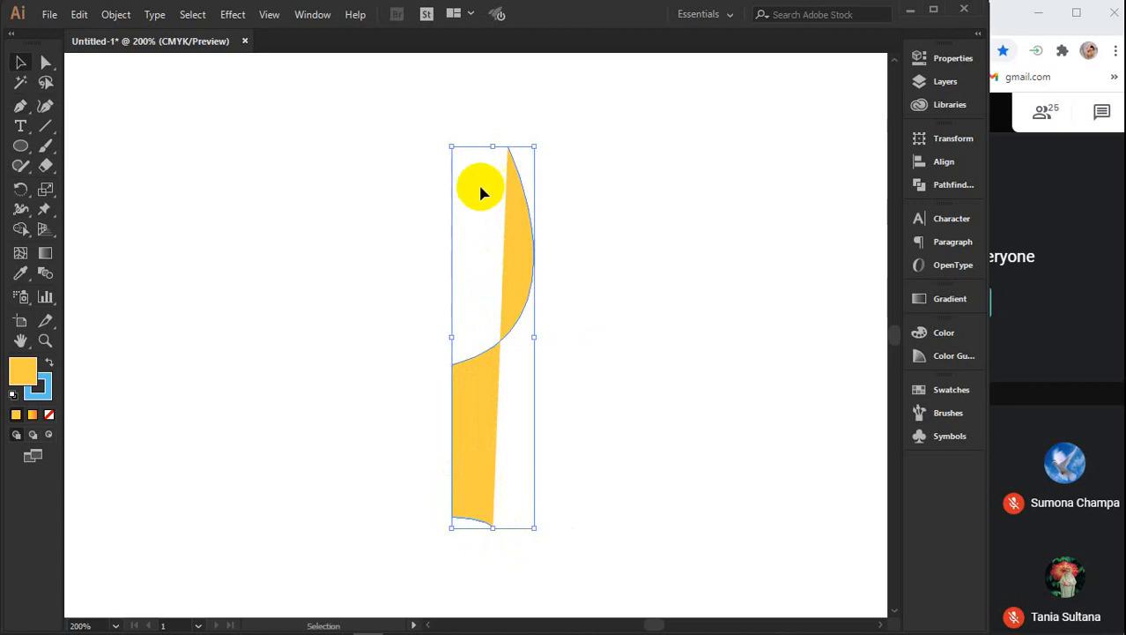
Preview a 360° 3D Revolve of the filled profile about its left edge, and cancel it
click(228, 24)
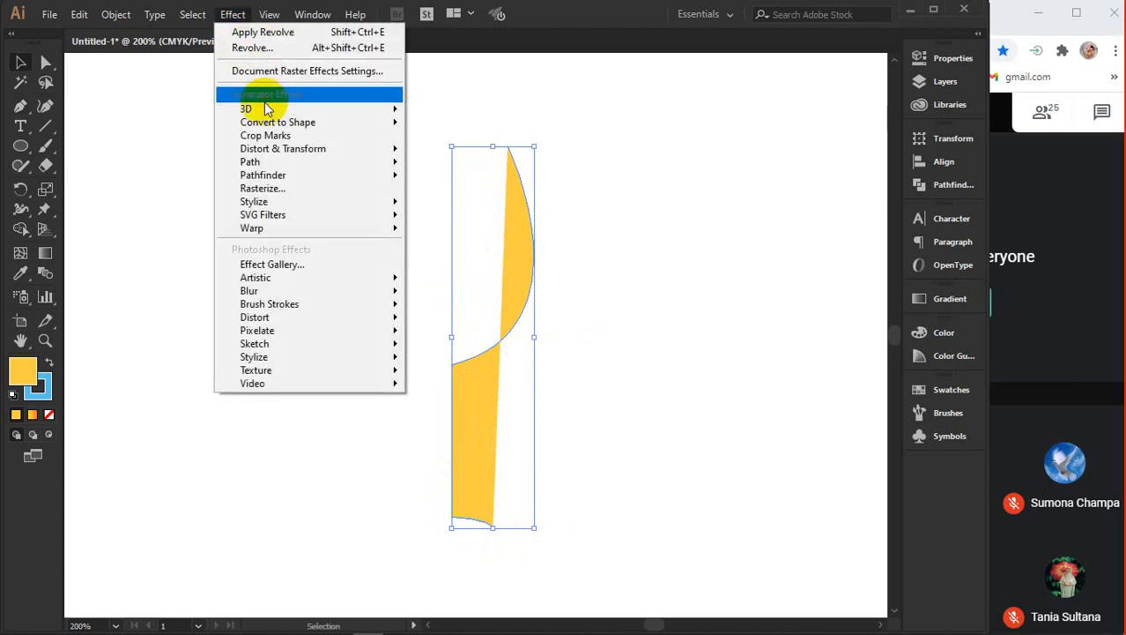
mouse_move(264, 108)
click(463, 131)
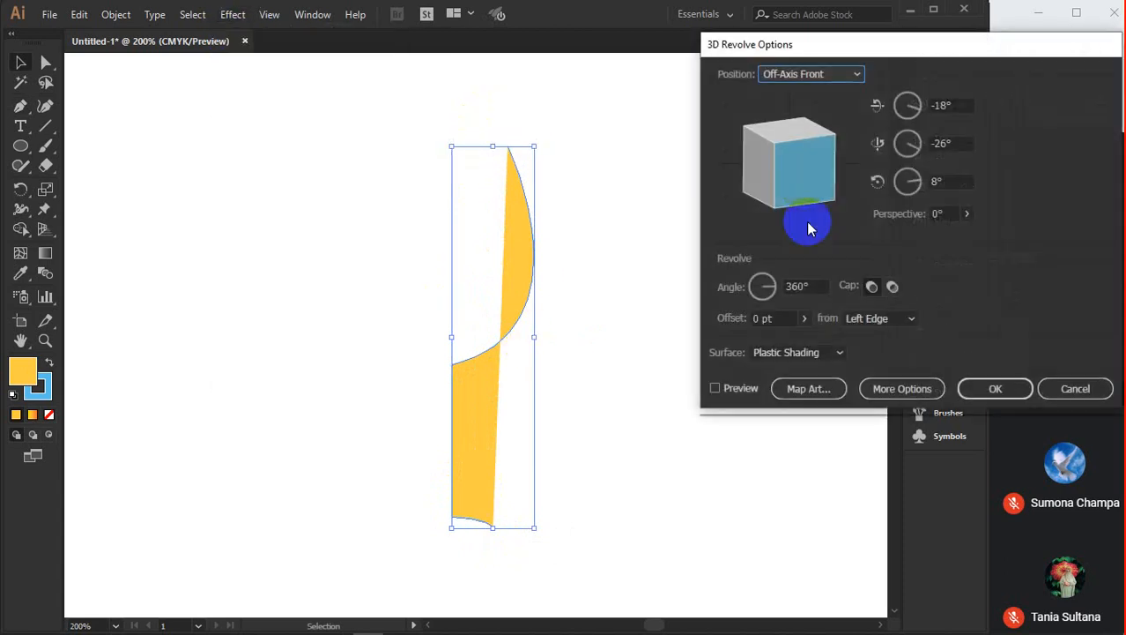
click(718, 387)
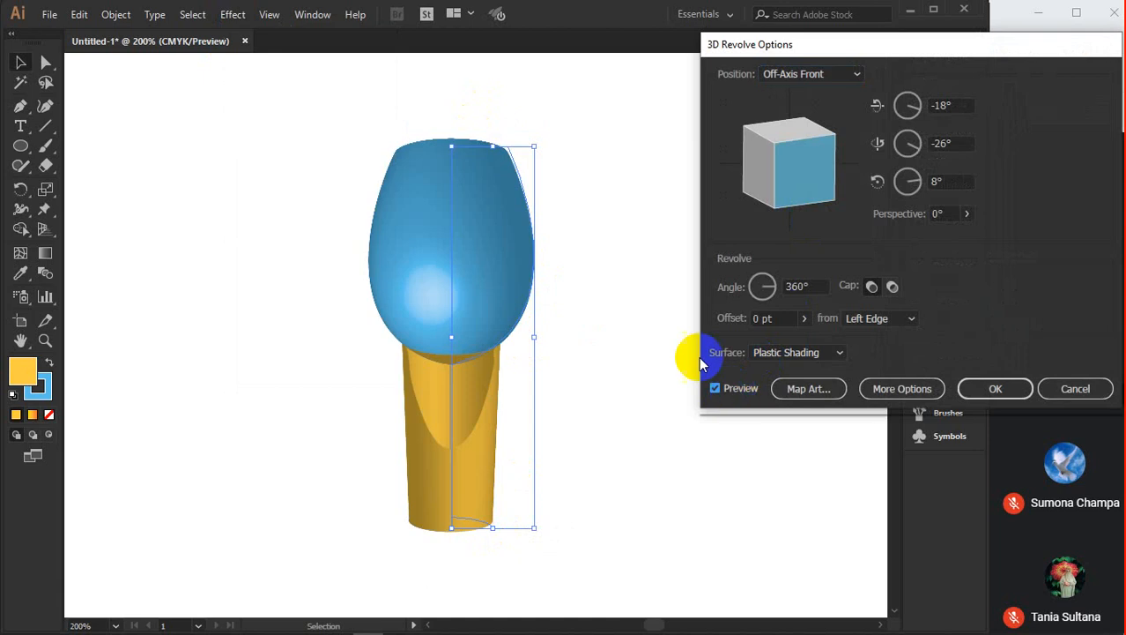
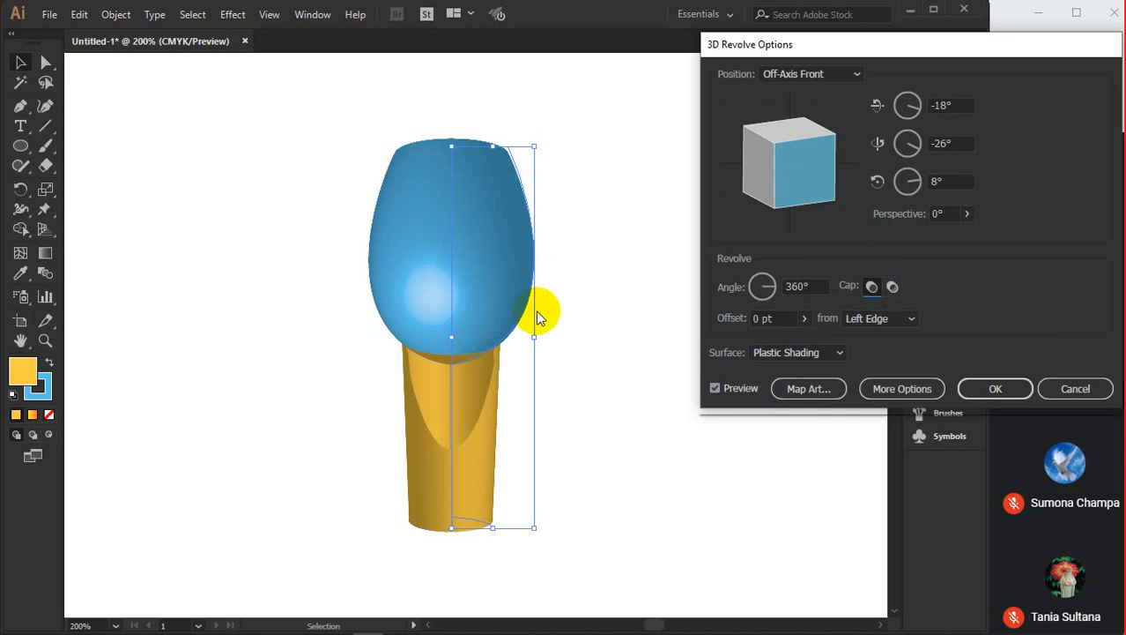
click(1075, 388)
Move the profile to the left part of the artboard and remove its fill
drag(516, 297, 292, 288)
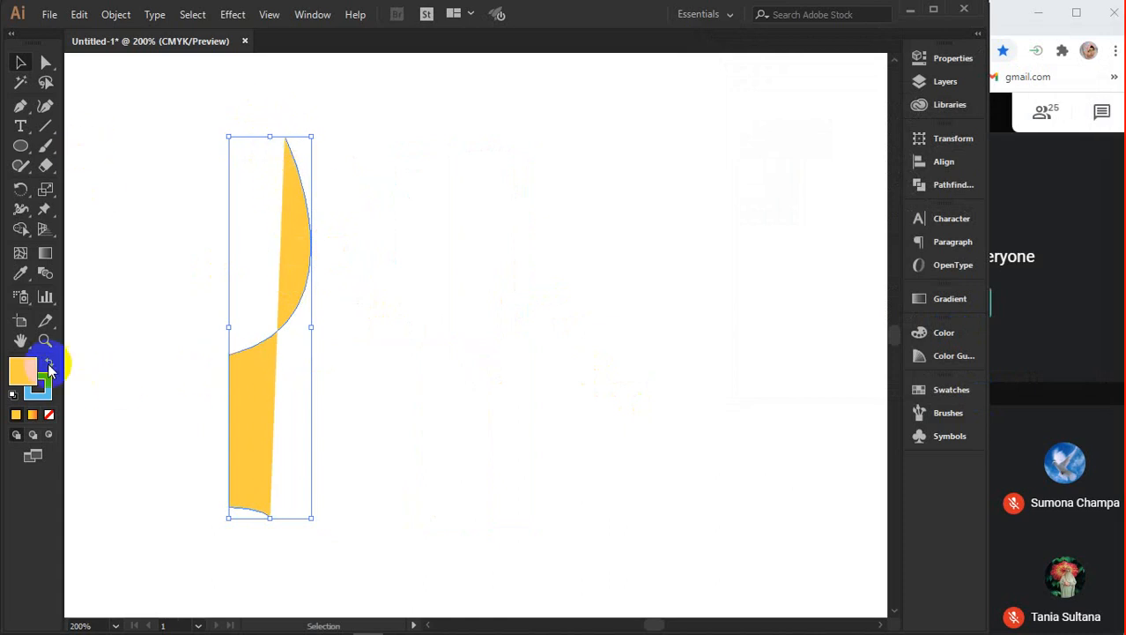
click(49, 414)
Set the profile's stroke colour to a pinkish red with C 9, M 84, Y 41.96 and K 0
click(37, 395)
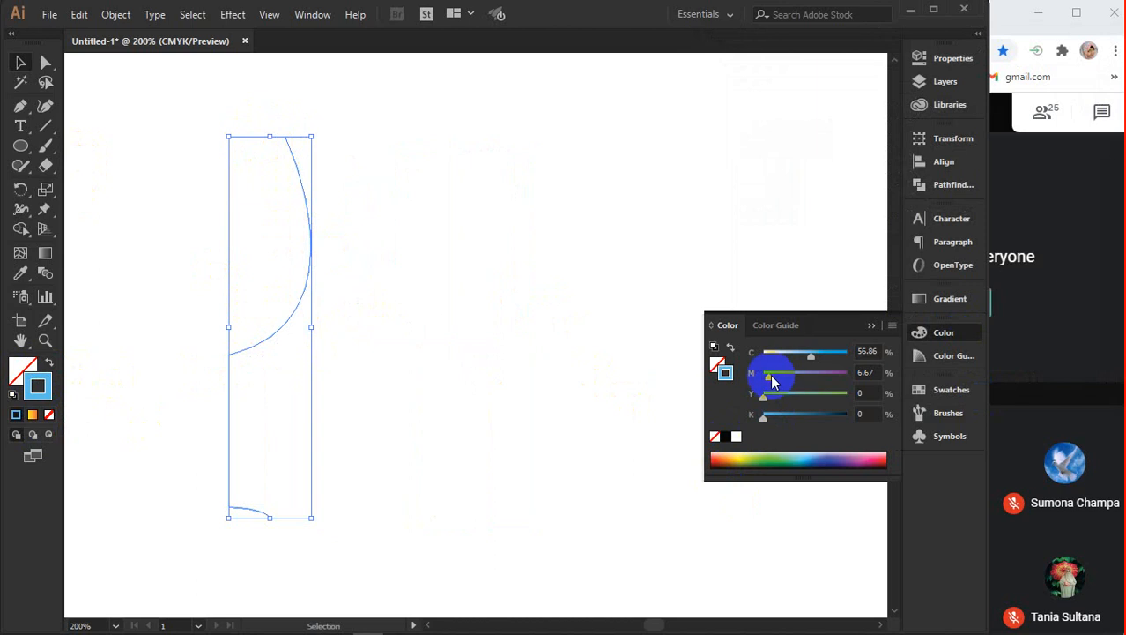
click(713, 456)
click(876, 457)
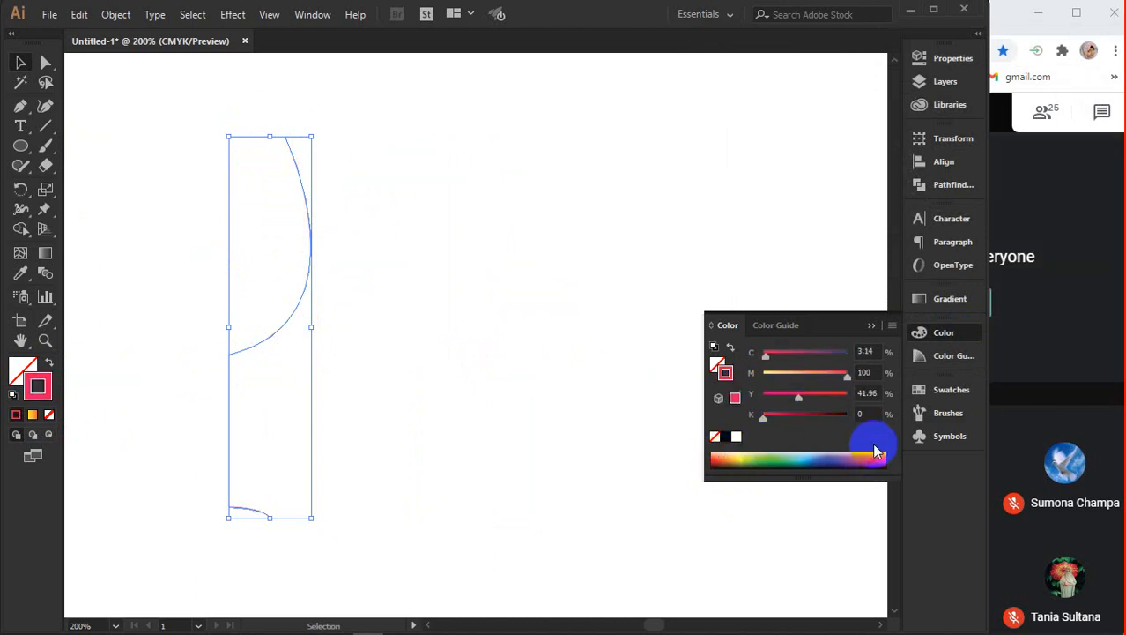
drag(844, 379, 772, 360)
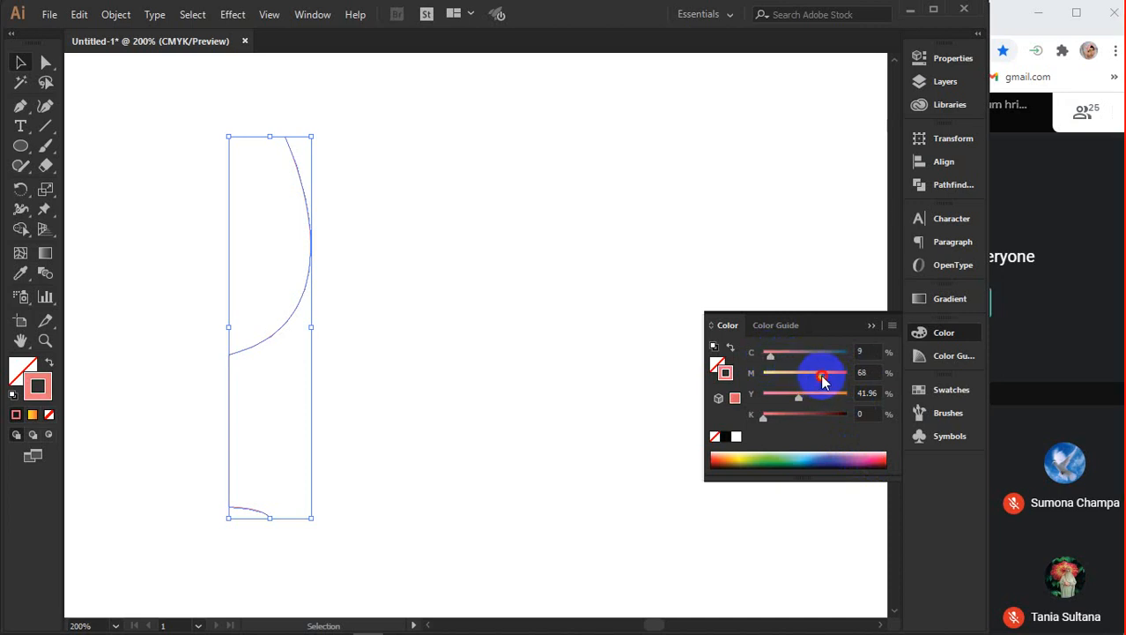
drag(822, 379, 835, 381)
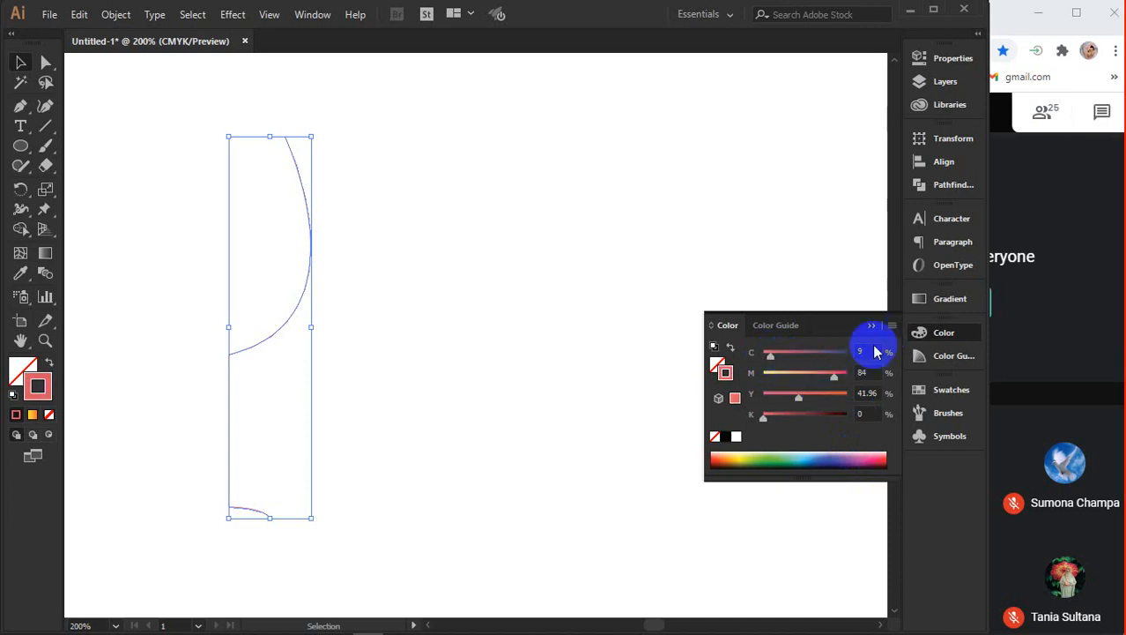
click(871, 327)
click(390, 295)
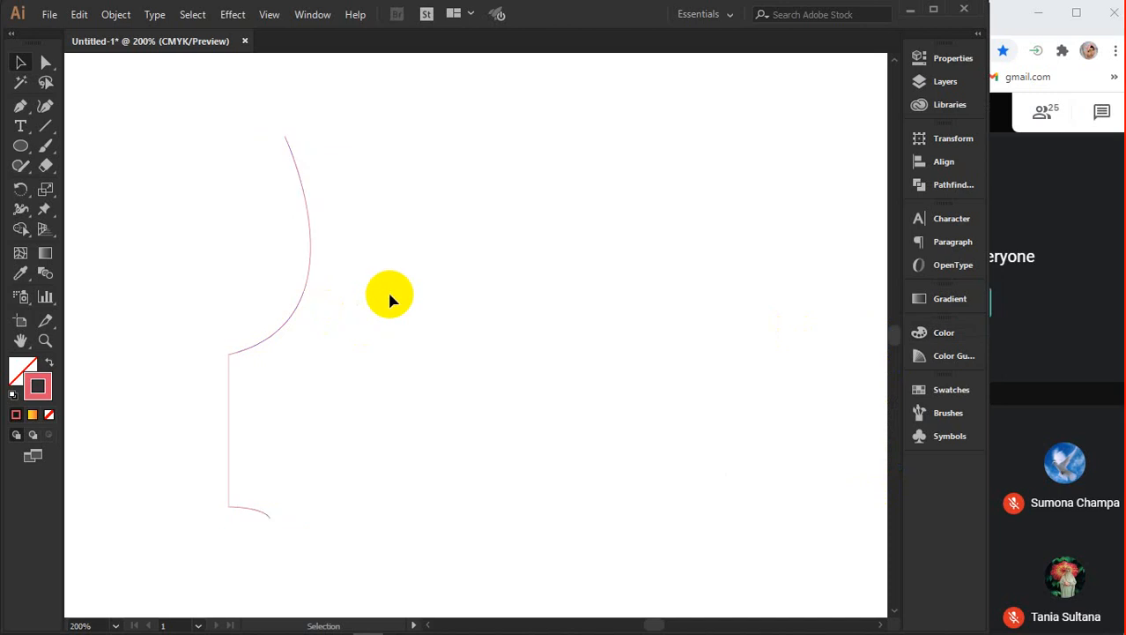
Duplicate the profile to the right and reflect the copy across the vertical axis
click(300, 300)
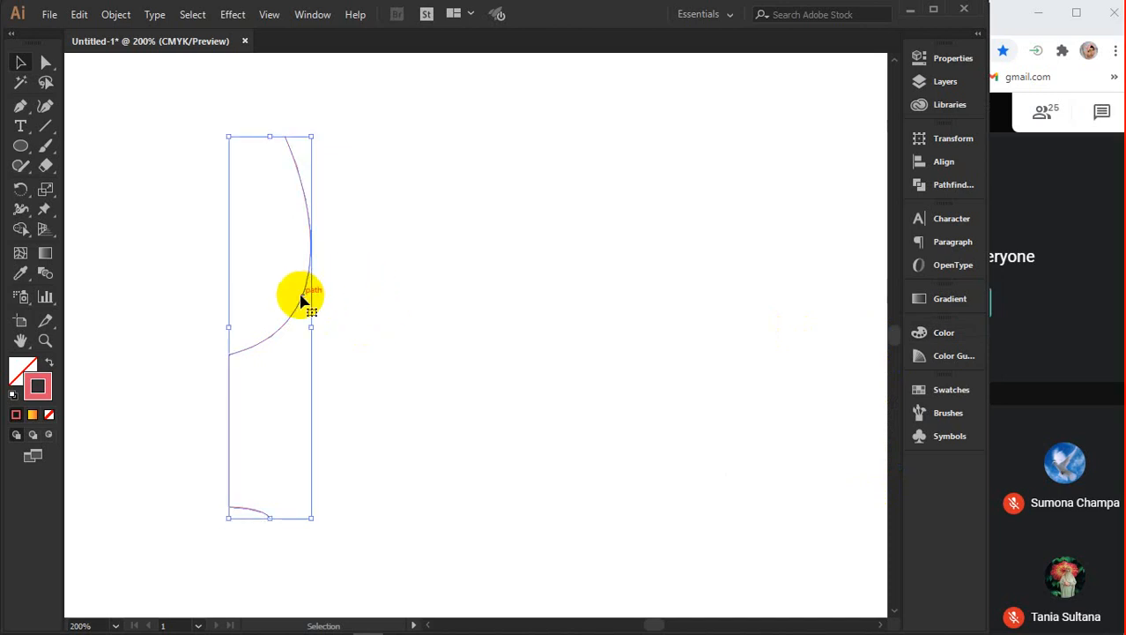
drag(300, 300, 669, 294)
right_click(670, 293)
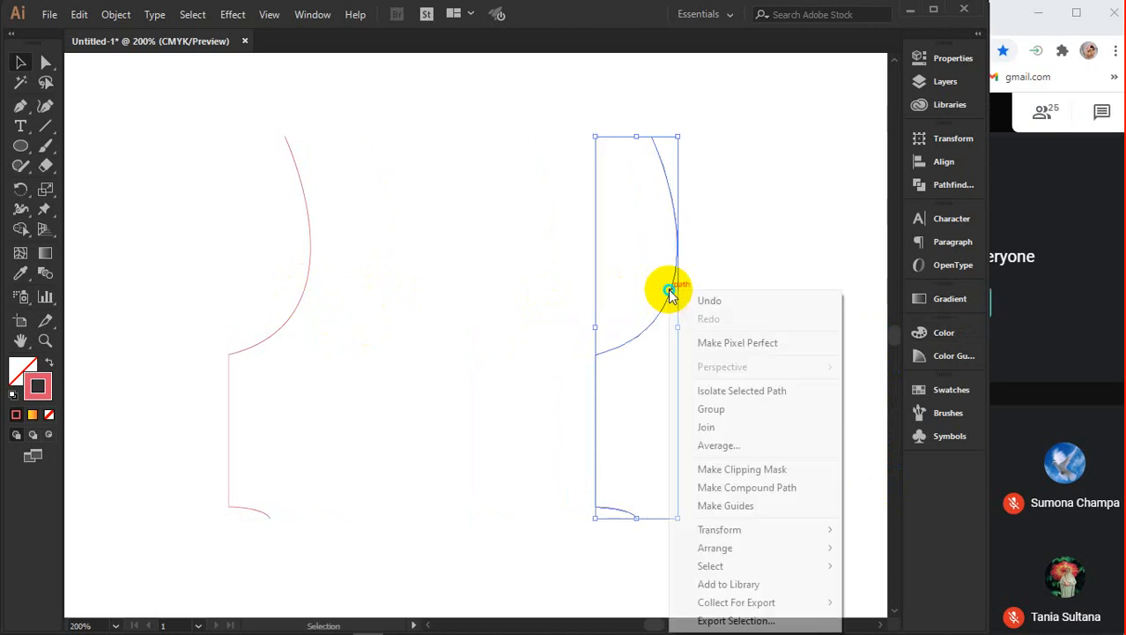
mouse_move(704, 529)
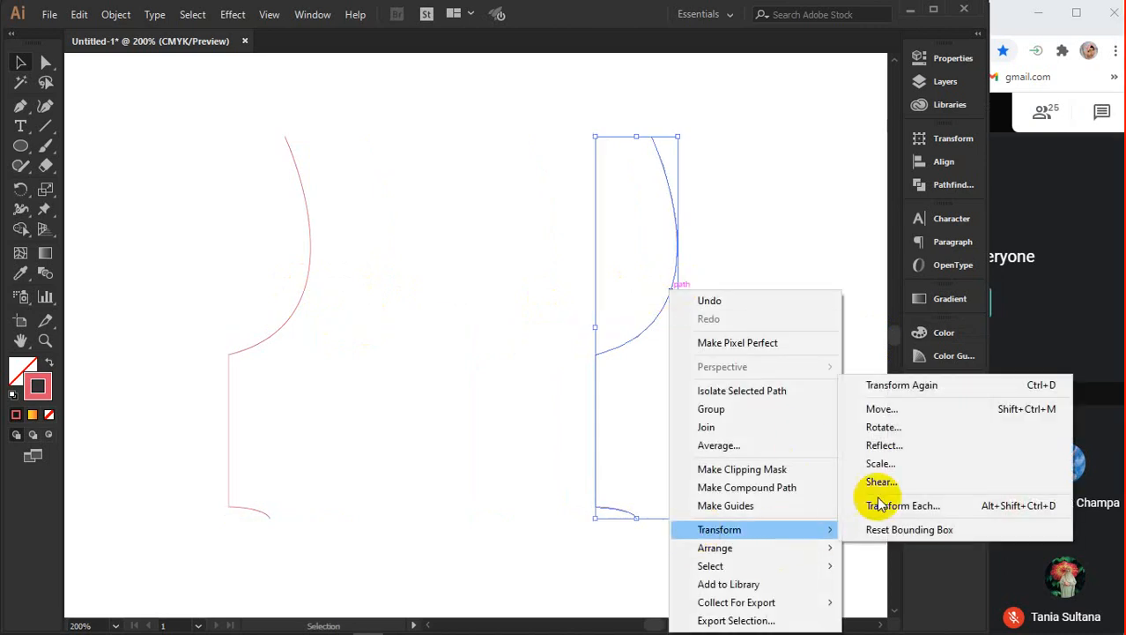
click(881, 445)
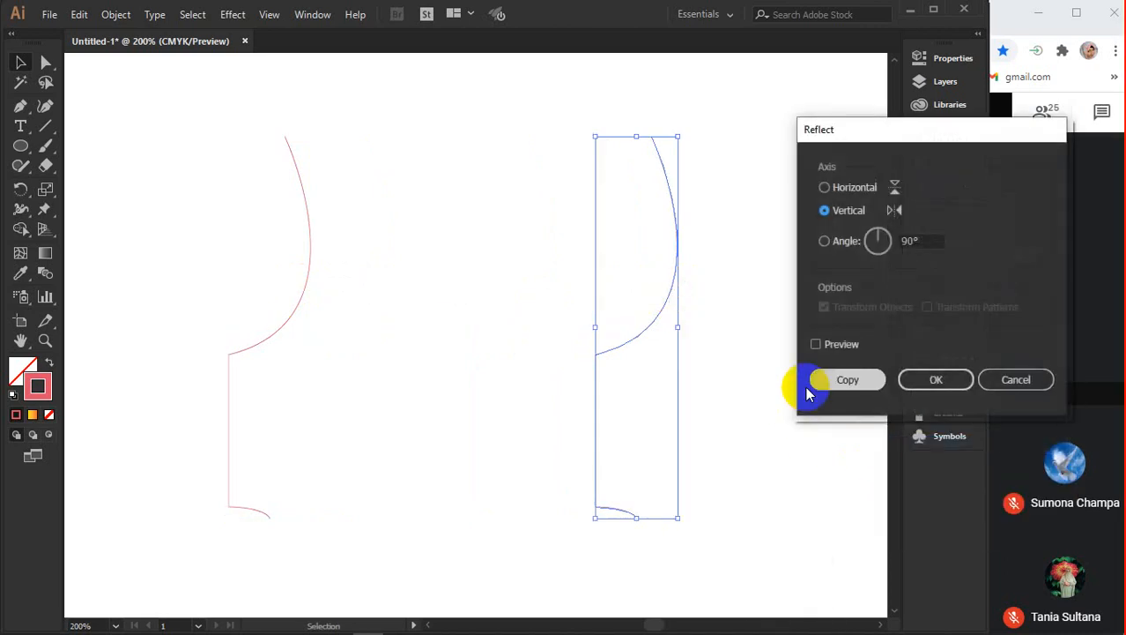
click(930, 380)
click(705, 390)
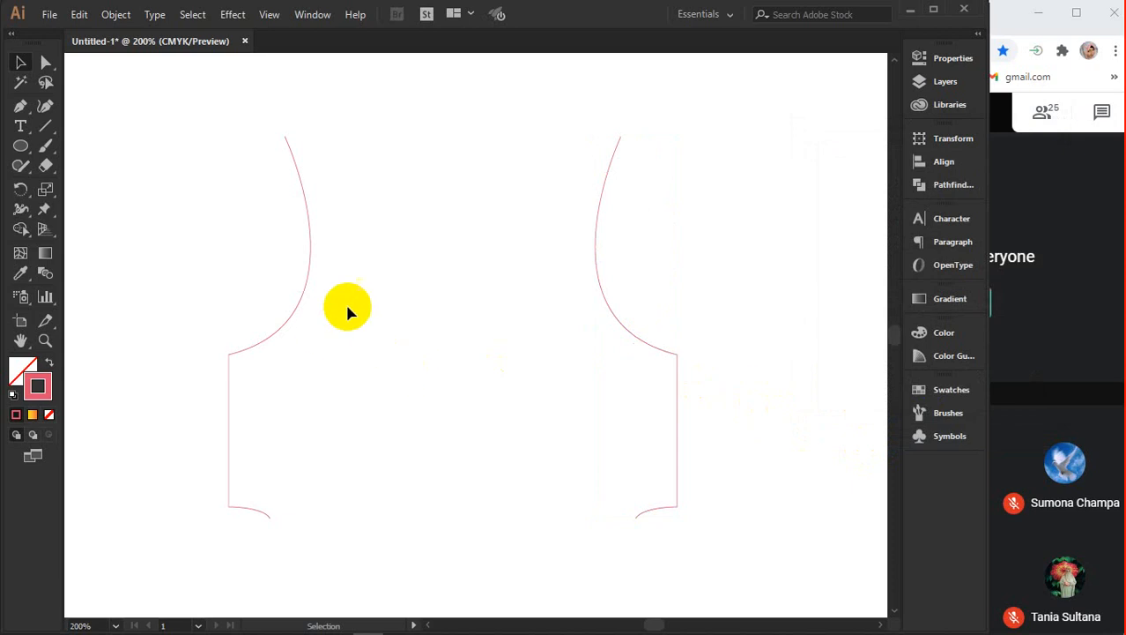
Swap the two profiles and bring them together so their stems nearly meet in a wine glass outline
drag(294, 307, 535, 307)
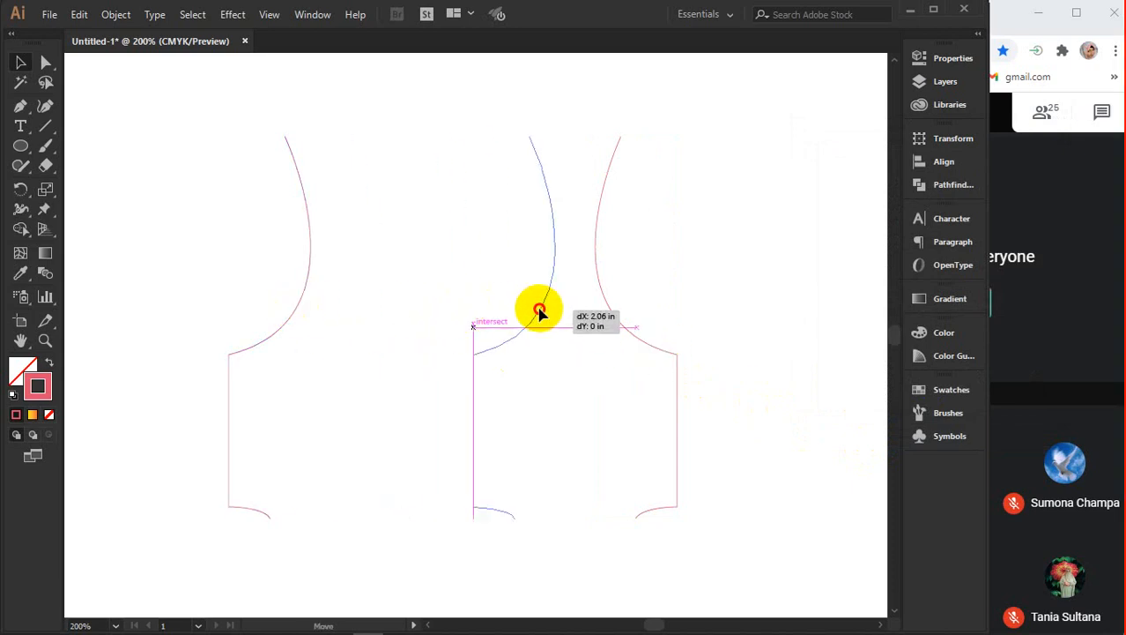
drag(651, 346, 217, 344)
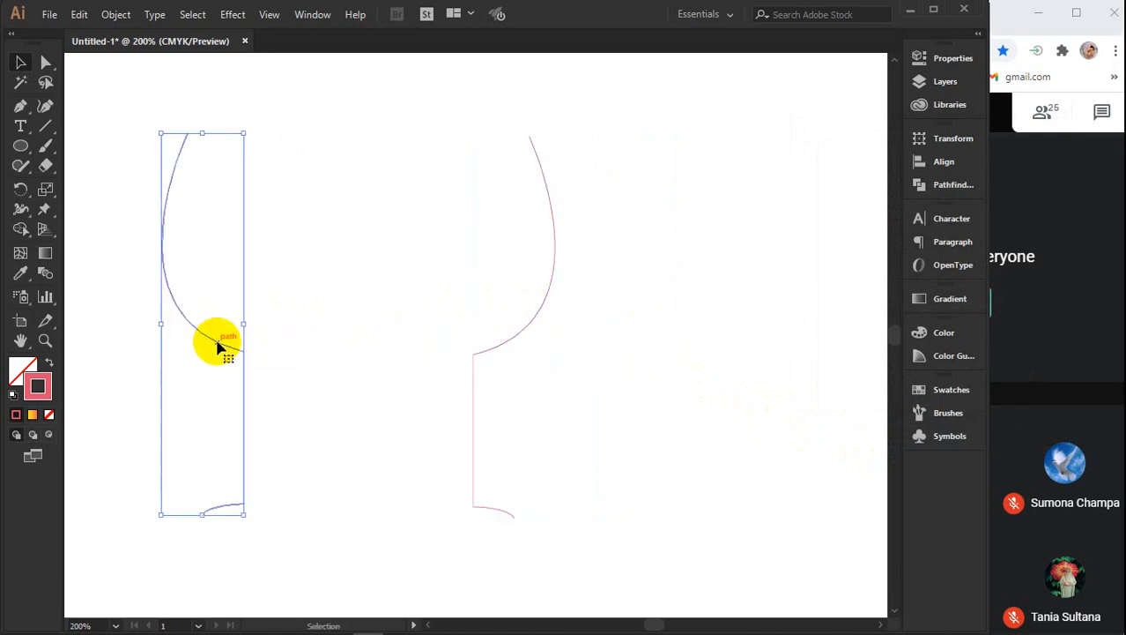
click(606, 309)
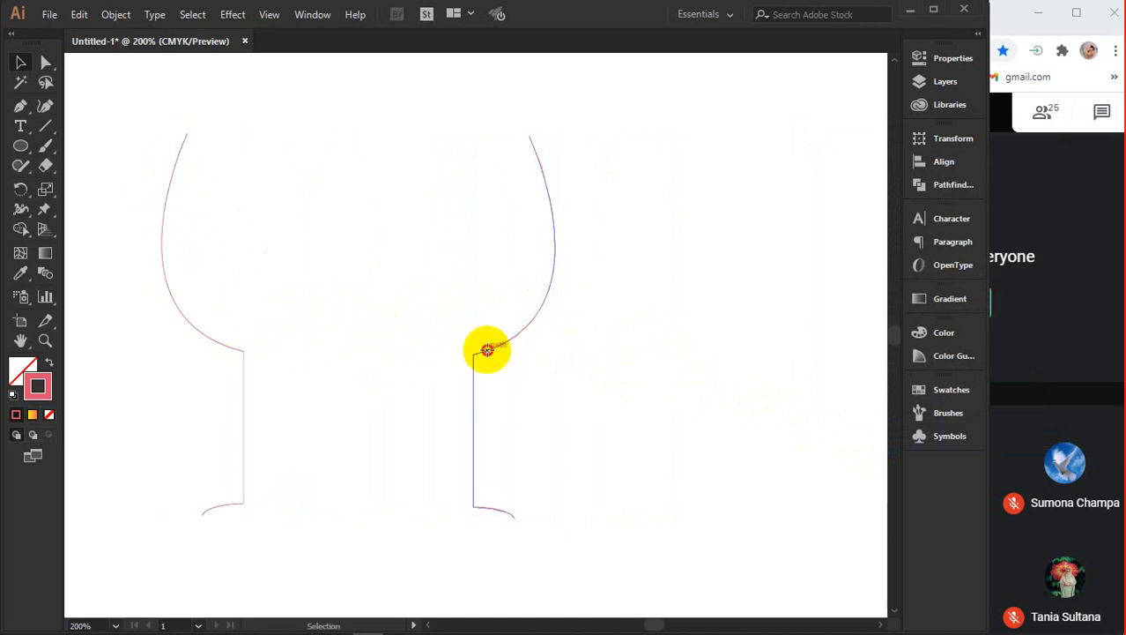
drag(485, 347, 261, 348)
click(439, 235)
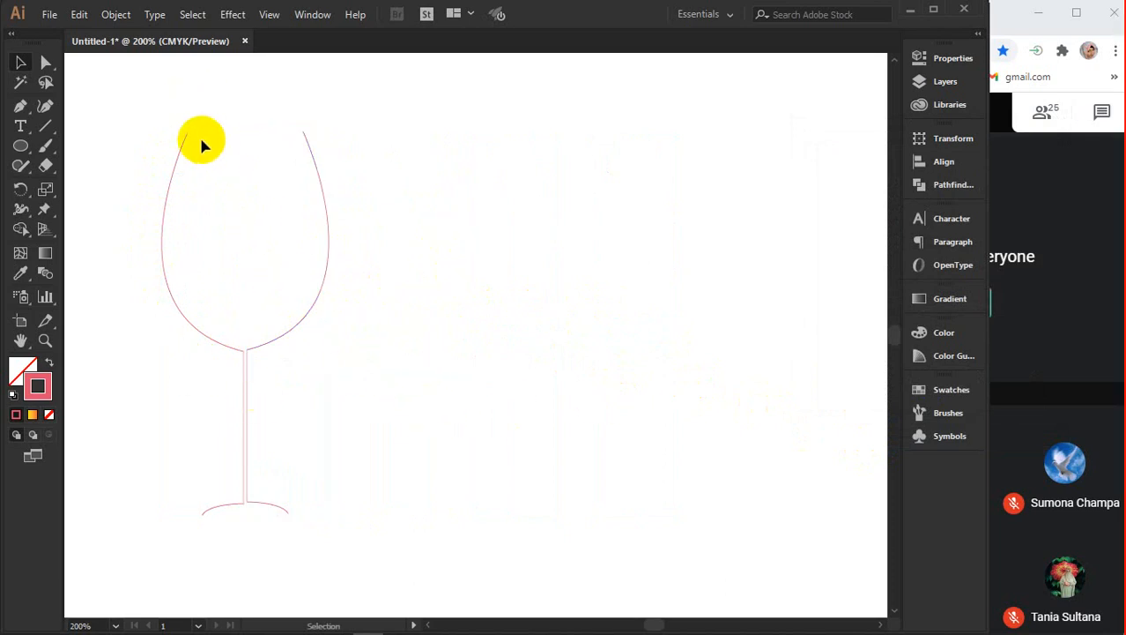
Separate the two halves widely, keeping the mirrored profile on the left, and align them at the same height
drag(187, 138, 177, 138)
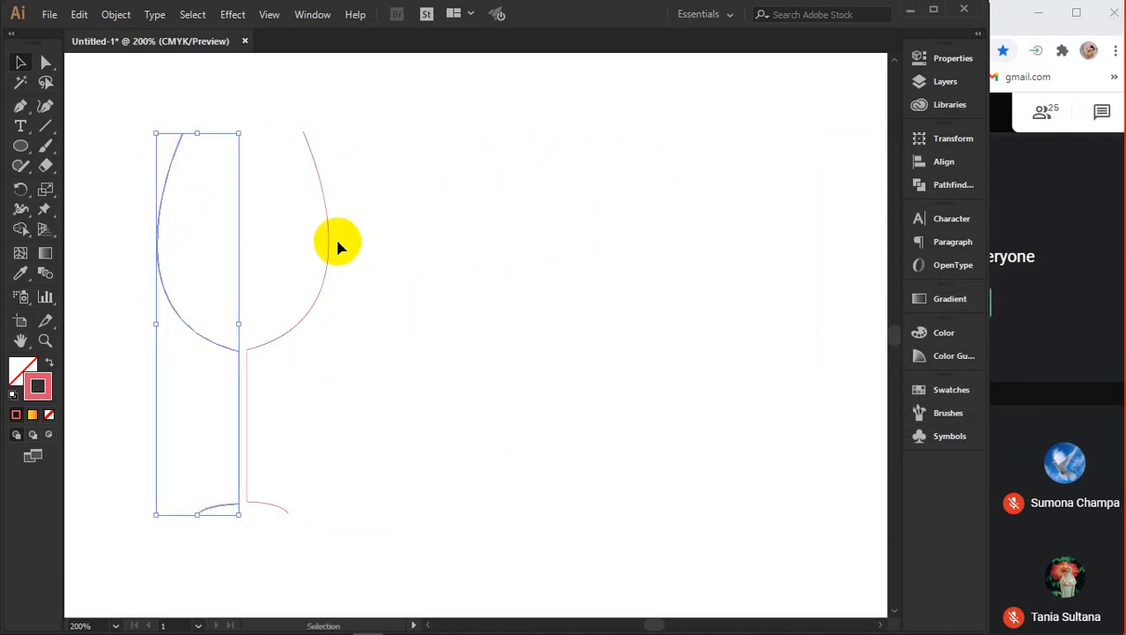
drag(326, 254, 738, 267)
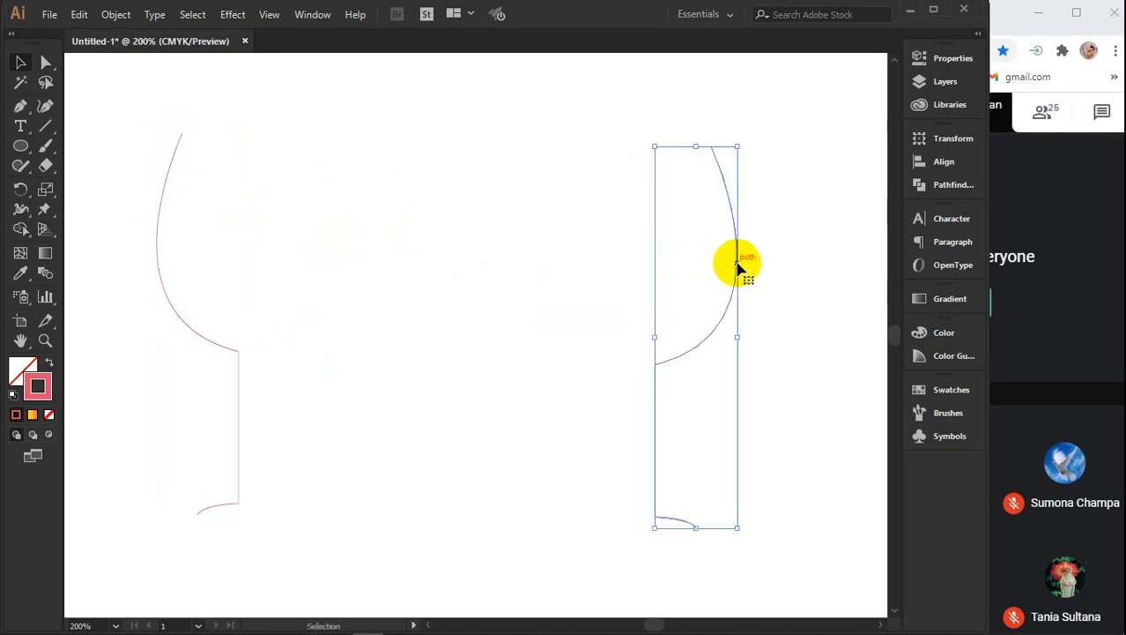
click(460, 270)
drag(220, 348, 226, 354)
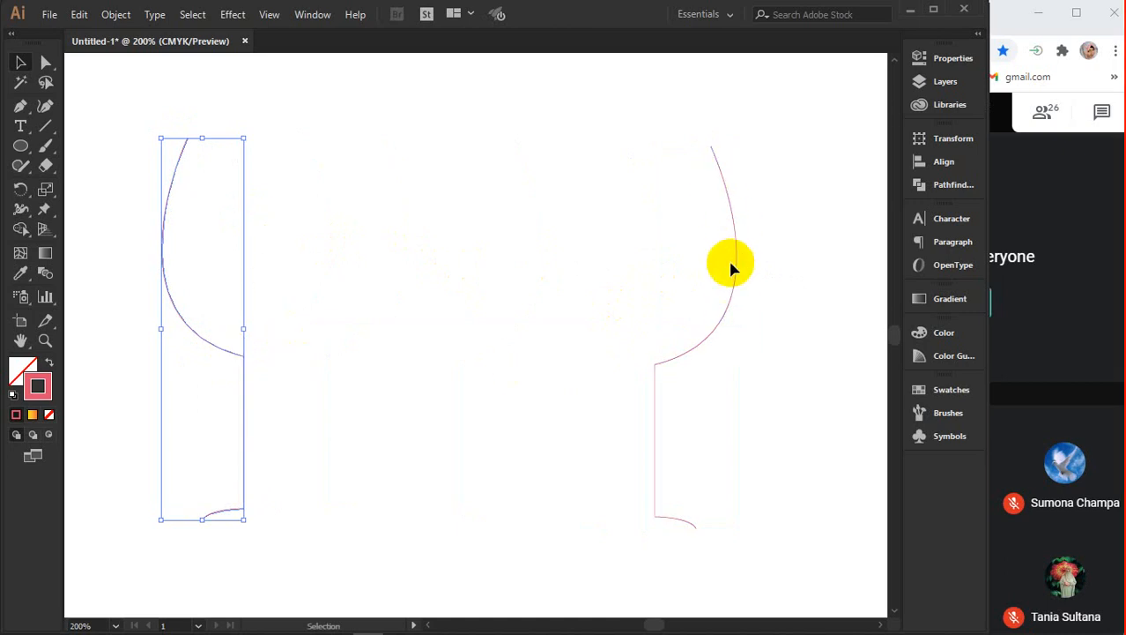
drag(731, 284, 736, 278)
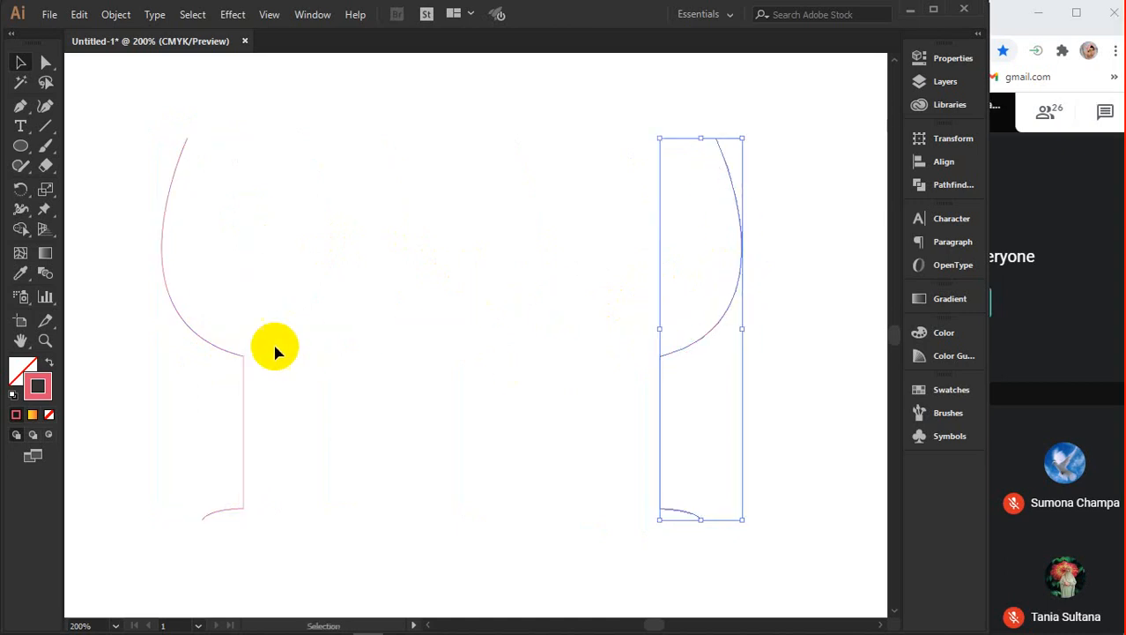
click(386, 328)
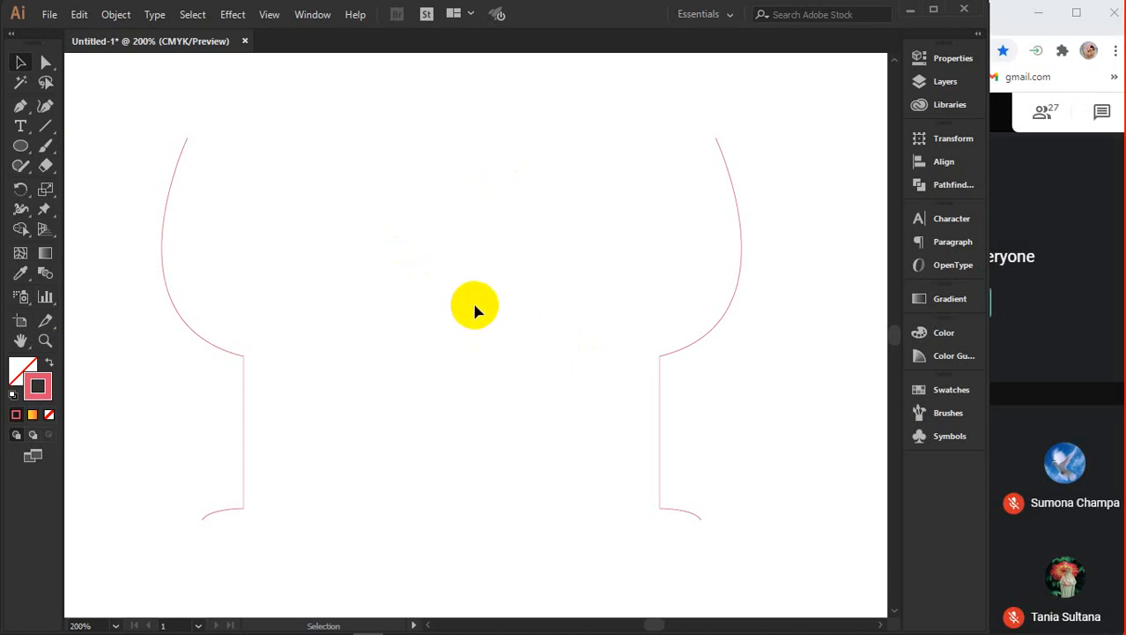
Apply the 3D Revolve effect to the half-profile whose bowl bulges left, keeping the default revolve options
click(242, 380)
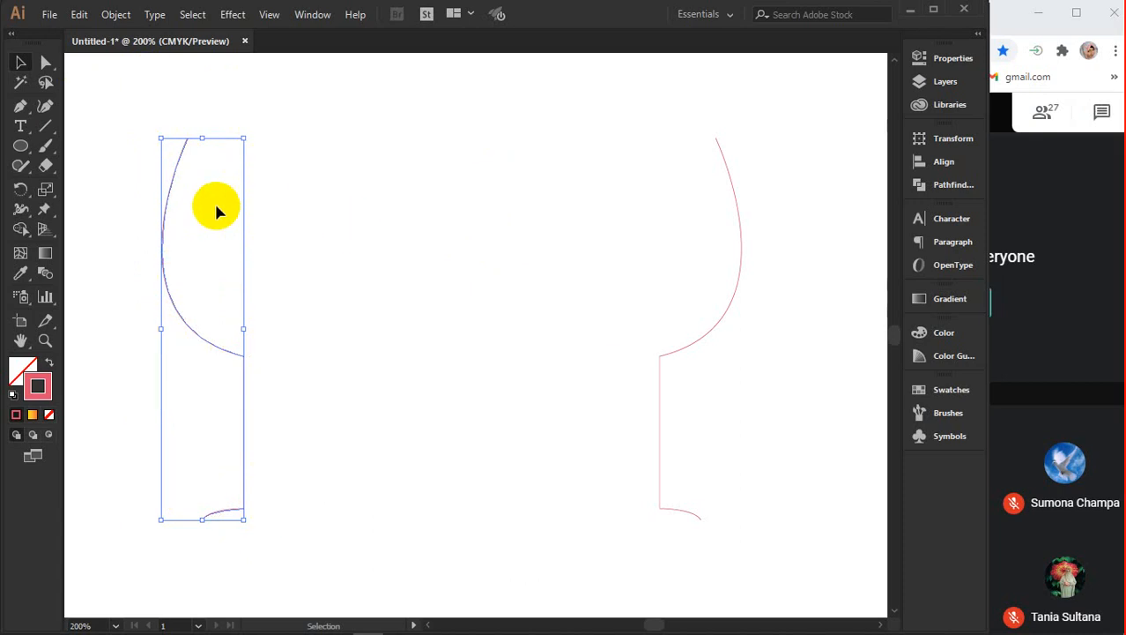
click(661, 358)
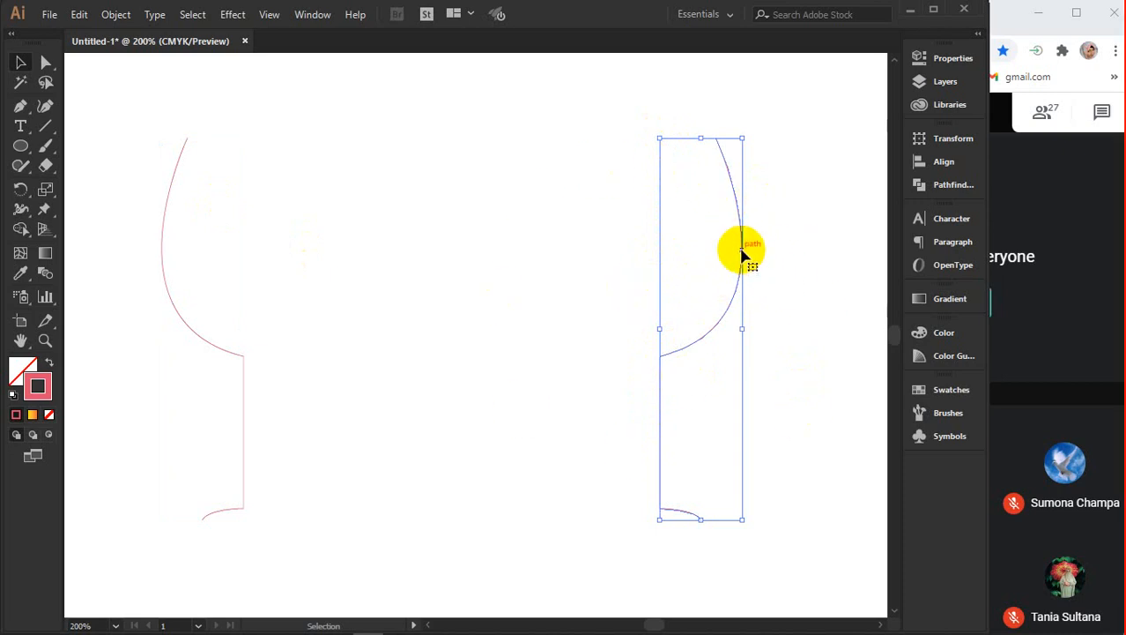
click(240, 356)
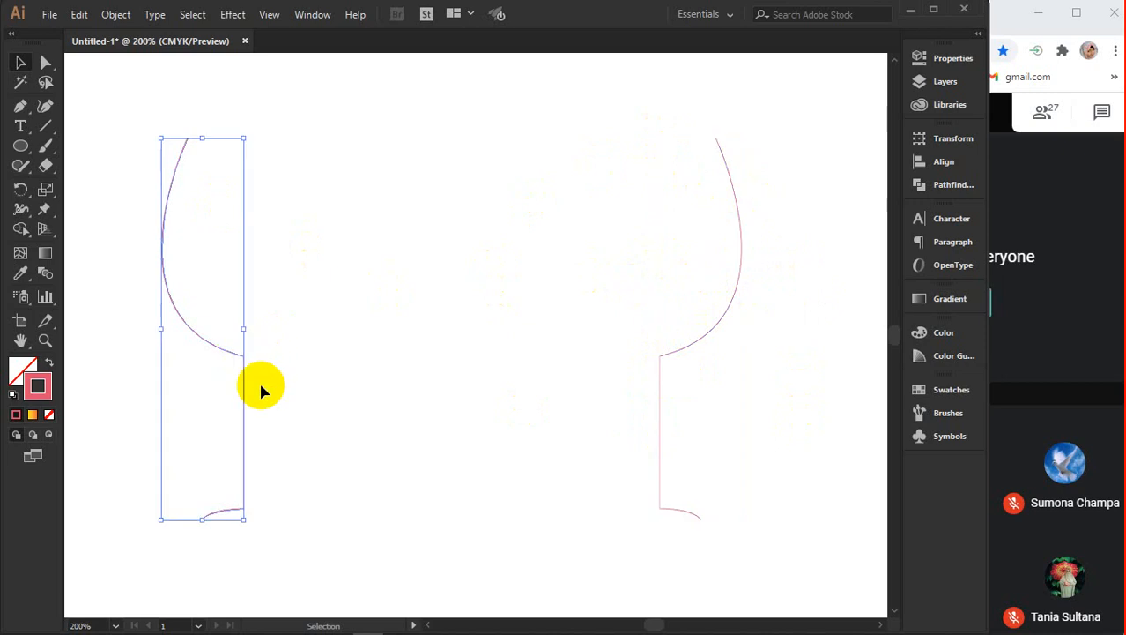
click(228, 14)
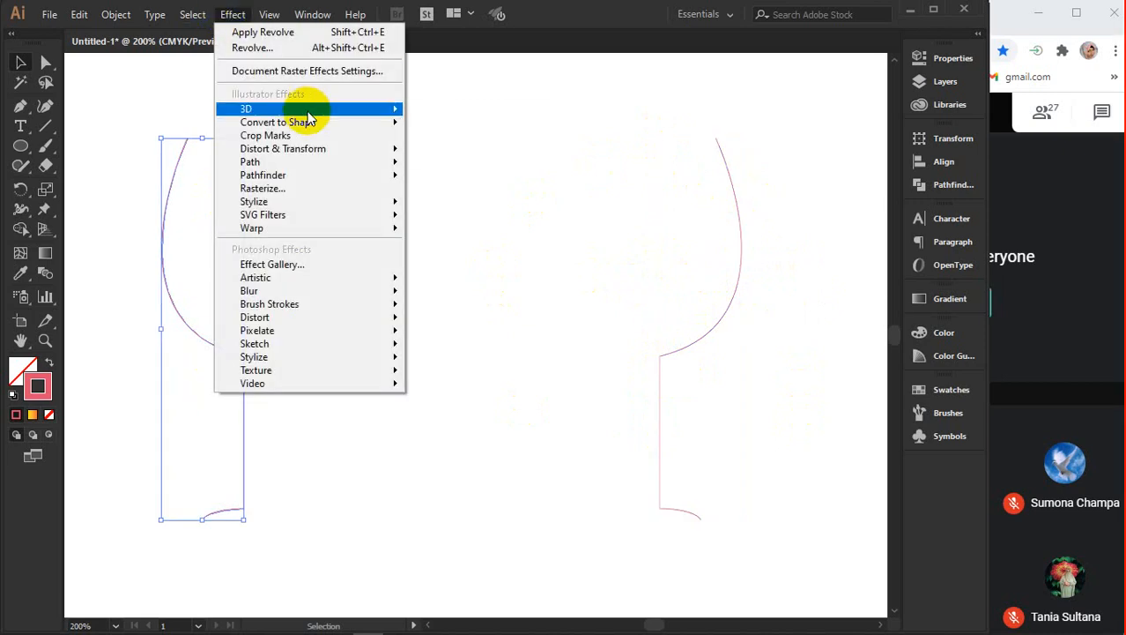
mouse_move(301, 113)
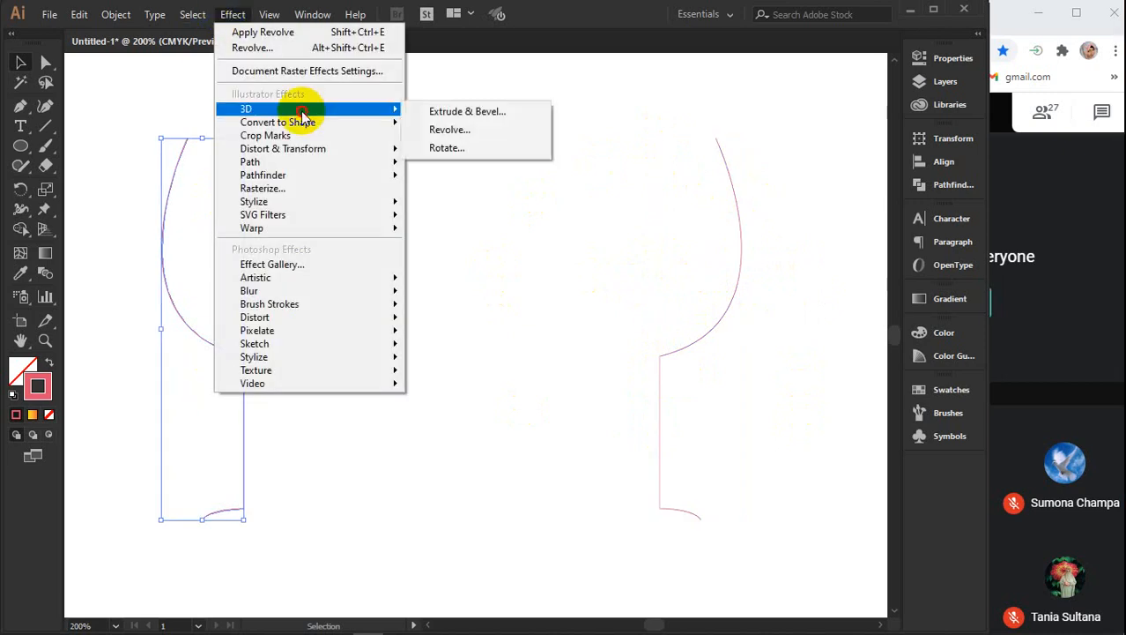
click(449, 129)
click(1005, 389)
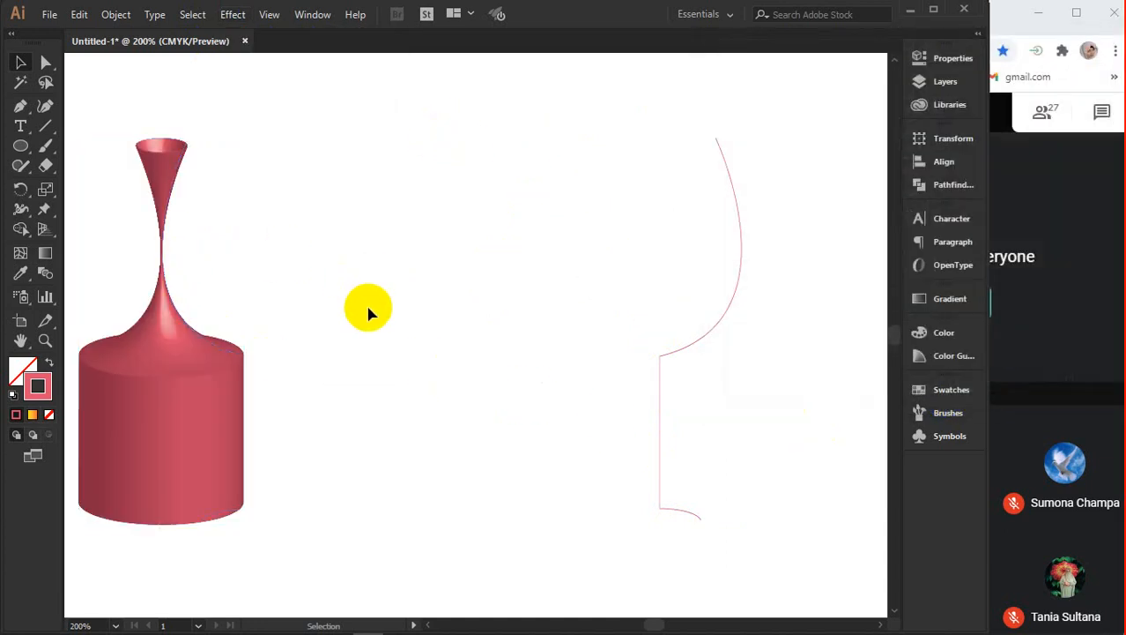
Apply the 3D Revolve effect with the same options to the half-profile whose bowl bulges right
click(710, 339)
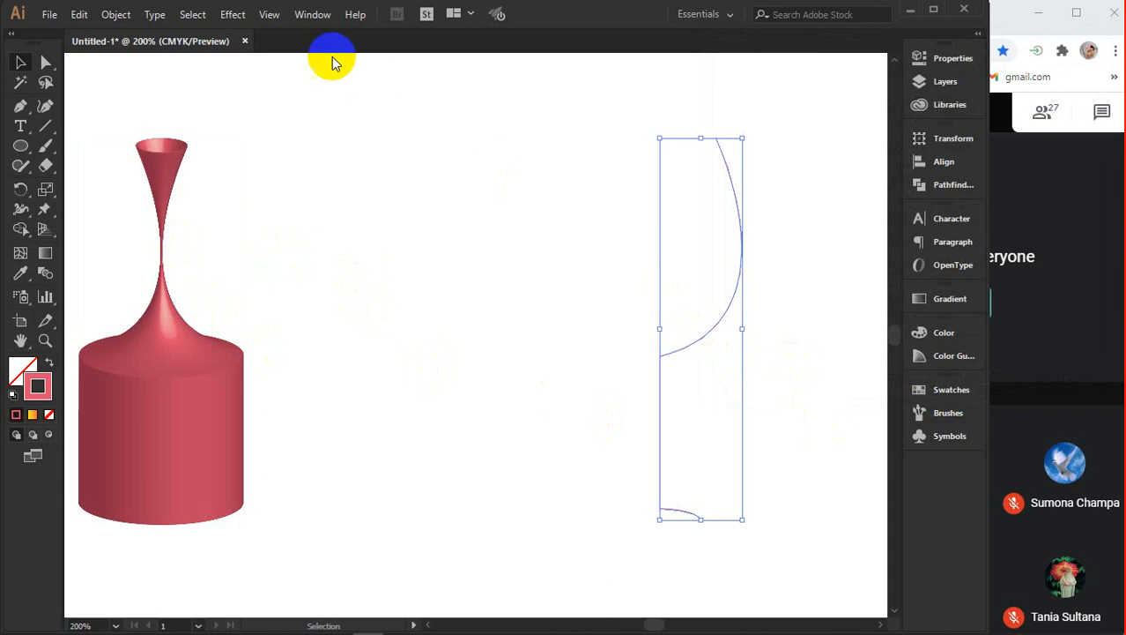
click(232, 15)
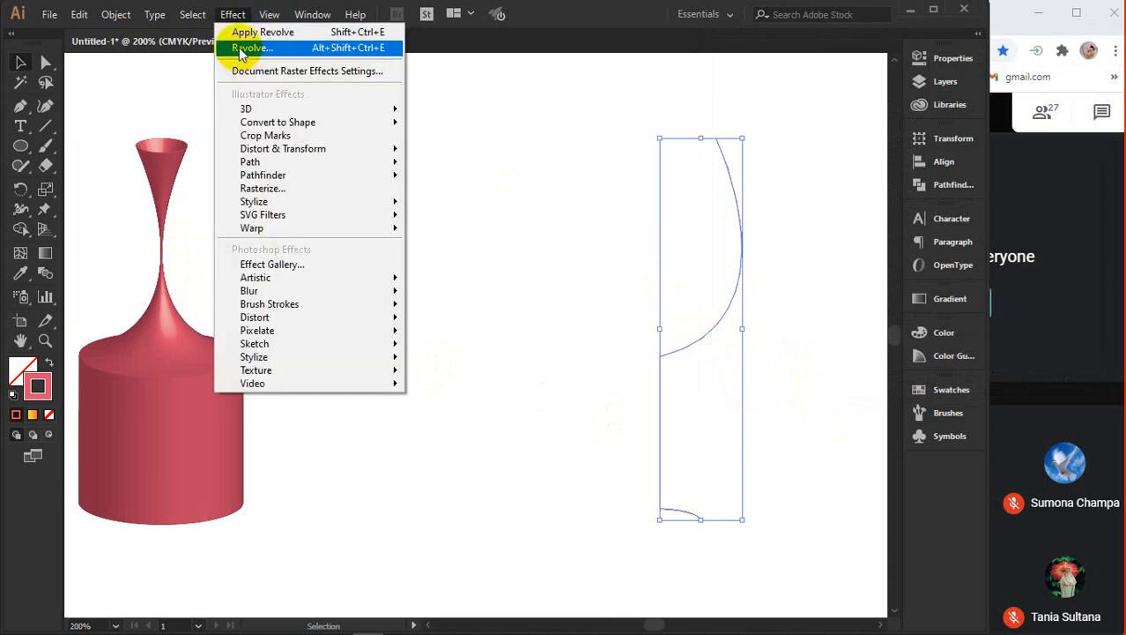
click(236, 47)
click(995, 388)
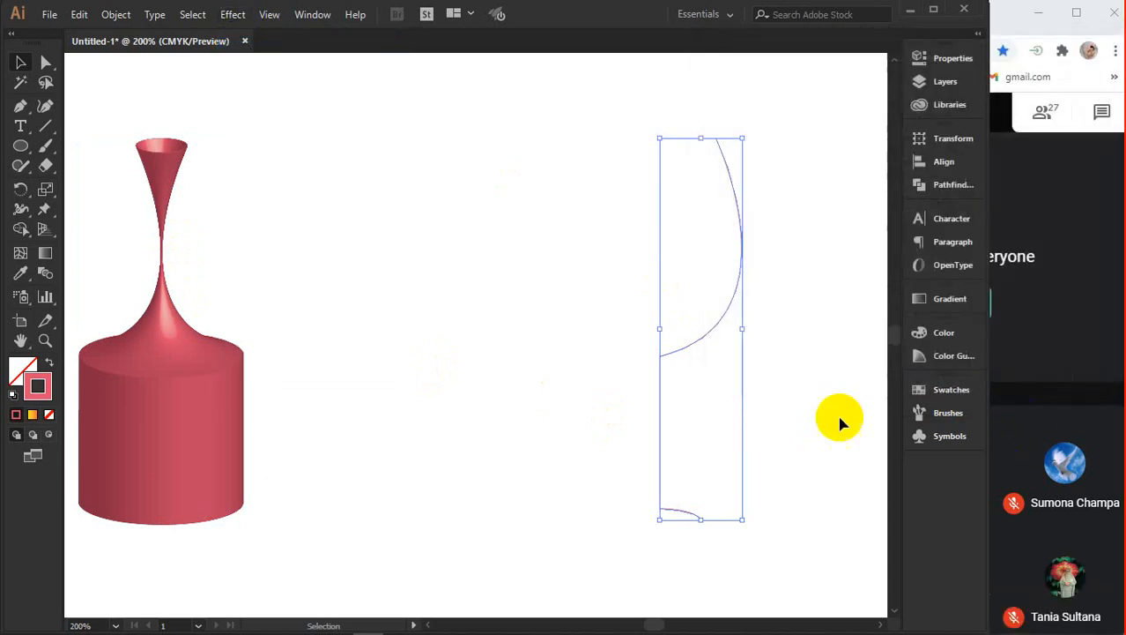
click(830, 431)
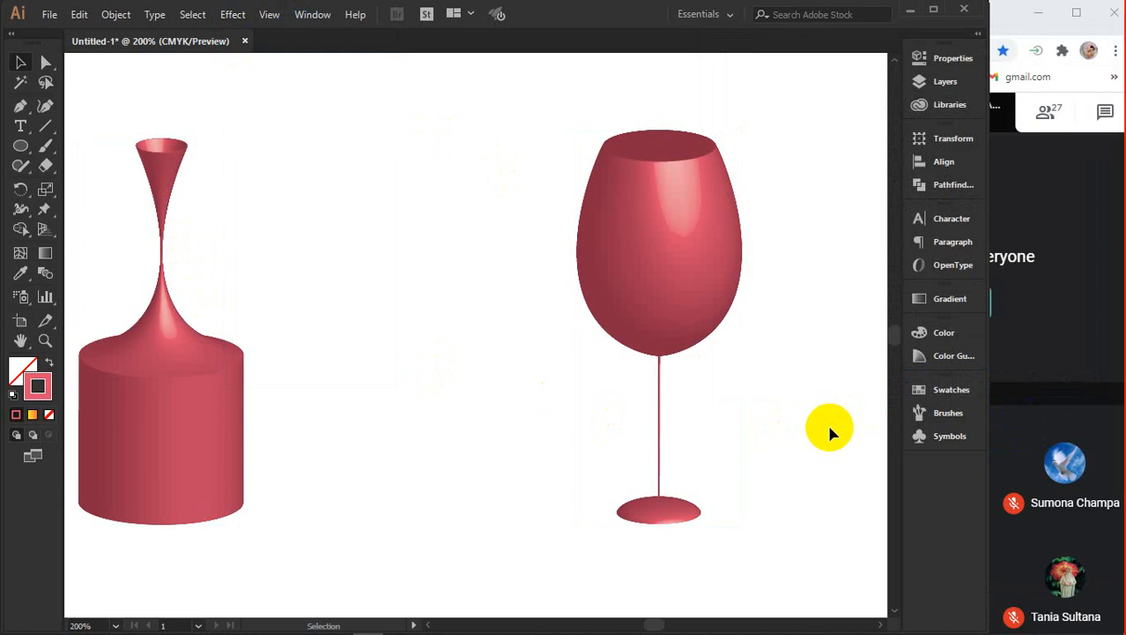
Delete both revolved glass objects from the artboard
key(ctrl+1)
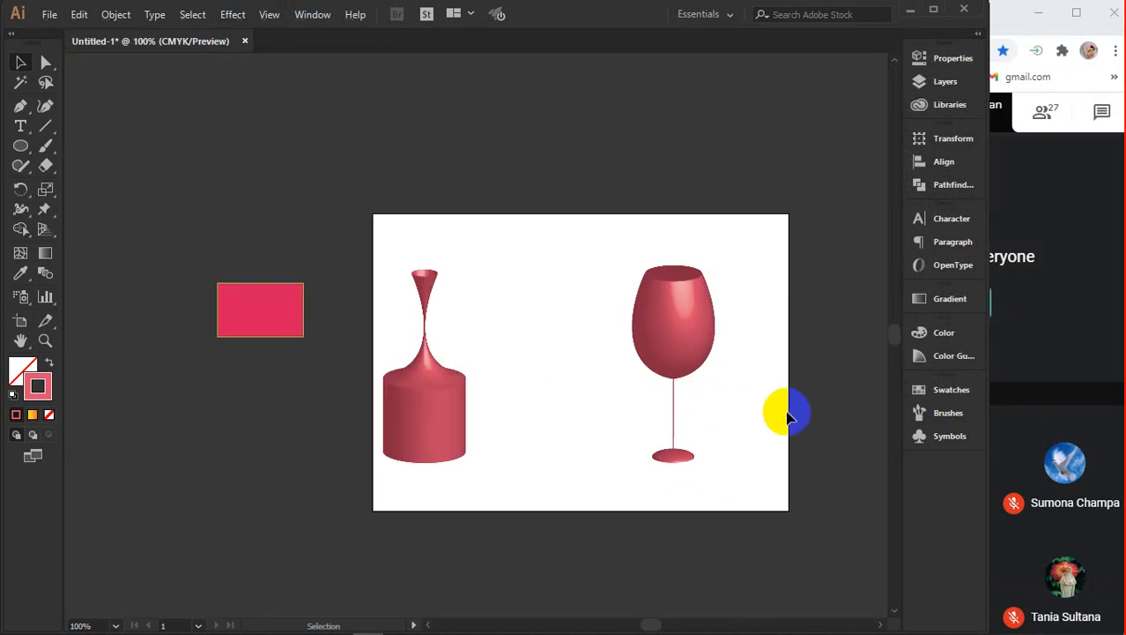
drag(787, 407, 405, 293)
key(Delete)
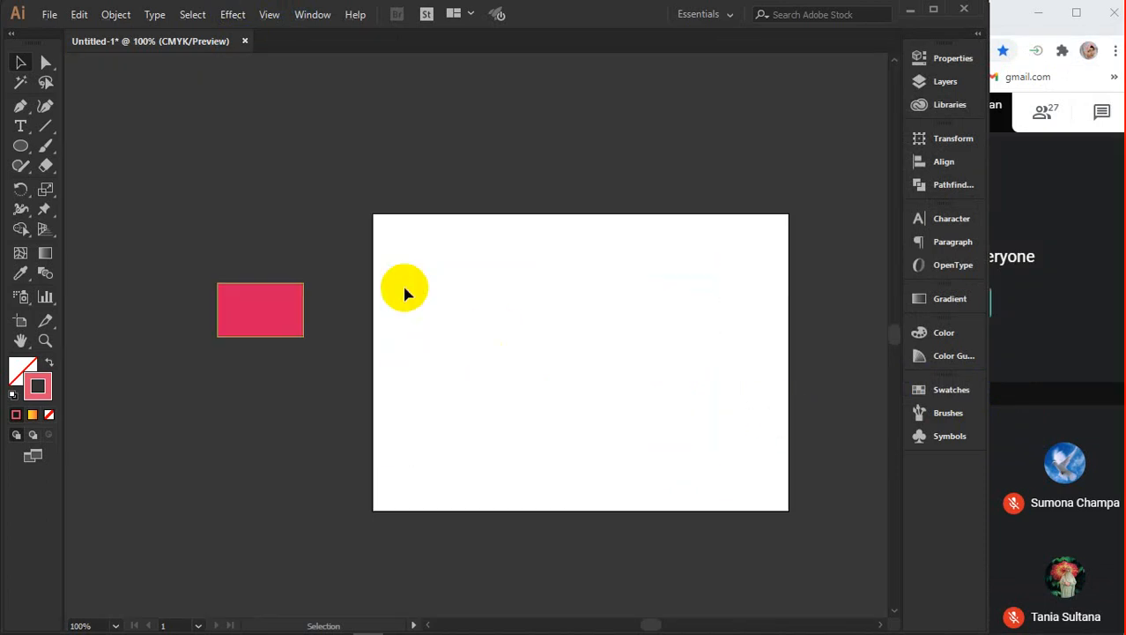
Draw an open bowl-shaped half-profile with the Pen tool, curving from an upper-right anchor down to a lower-left one
click(20, 105)
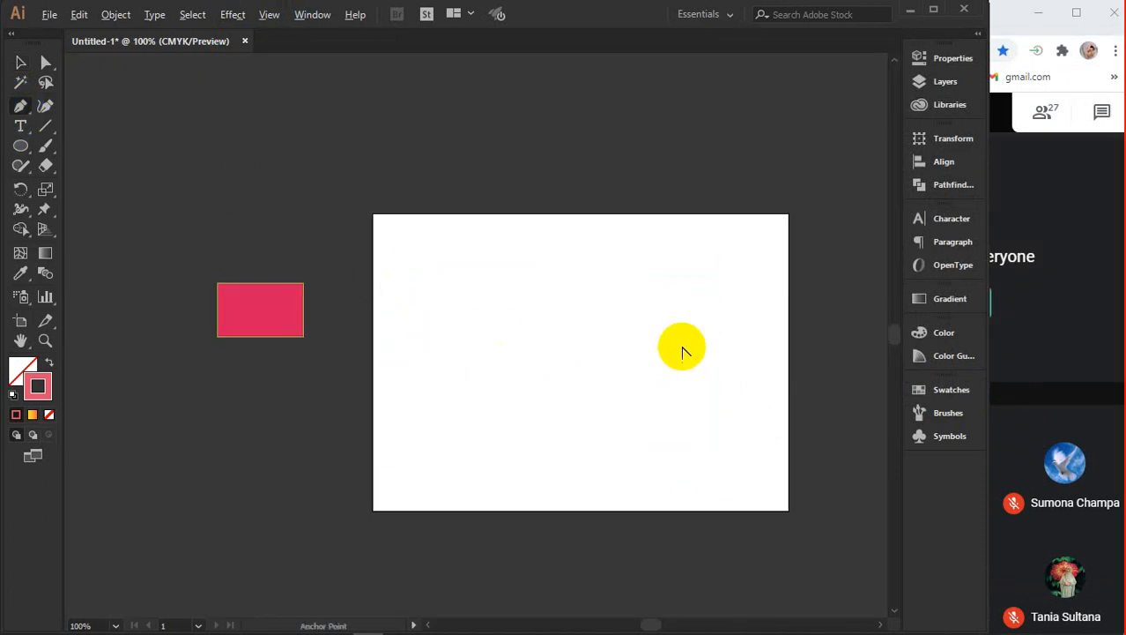
scroll(681, 349, up, 1)
drag(733, 270, 734, 298)
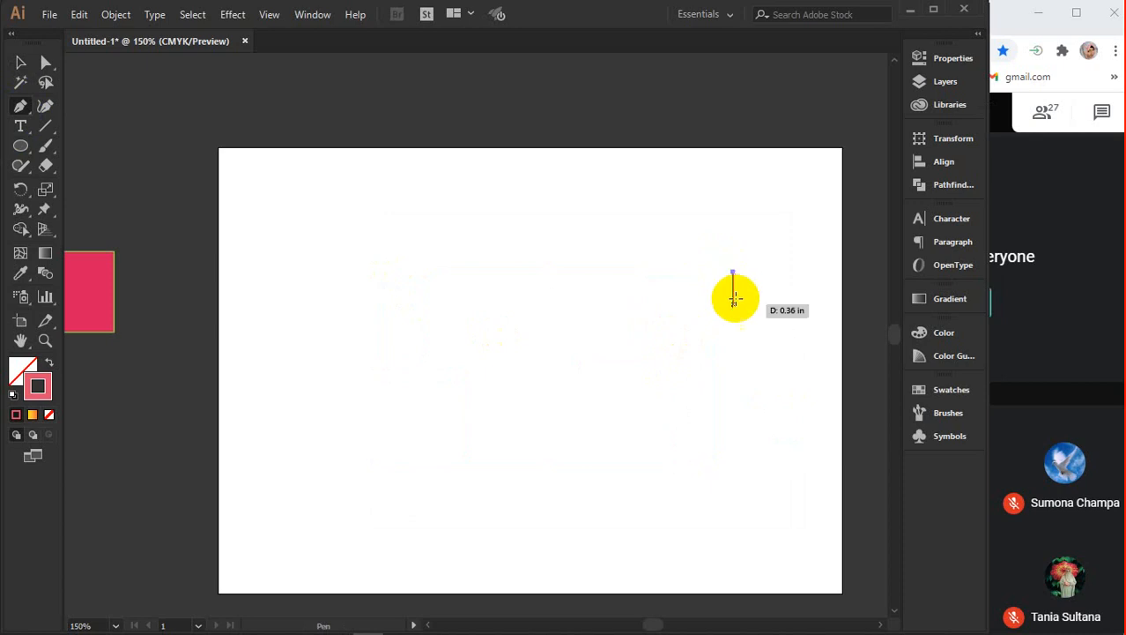
drag(603, 395, 491, 424)
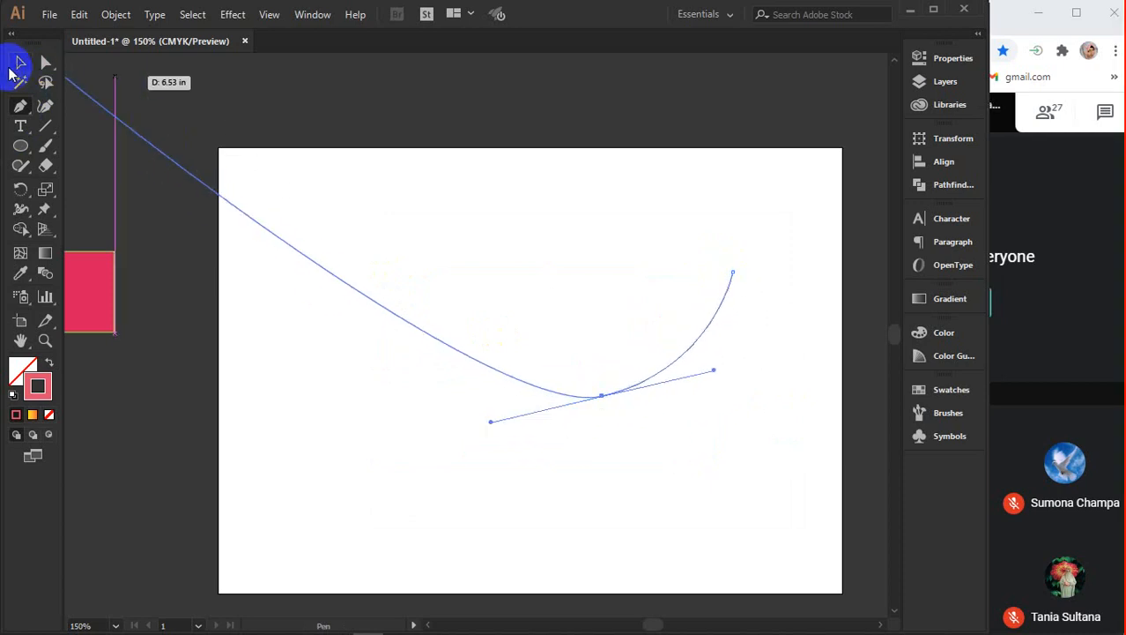
click(19, 63)
Set the curve's stroke colour to a bright teal, hex 00ffd4
click(51, 391)
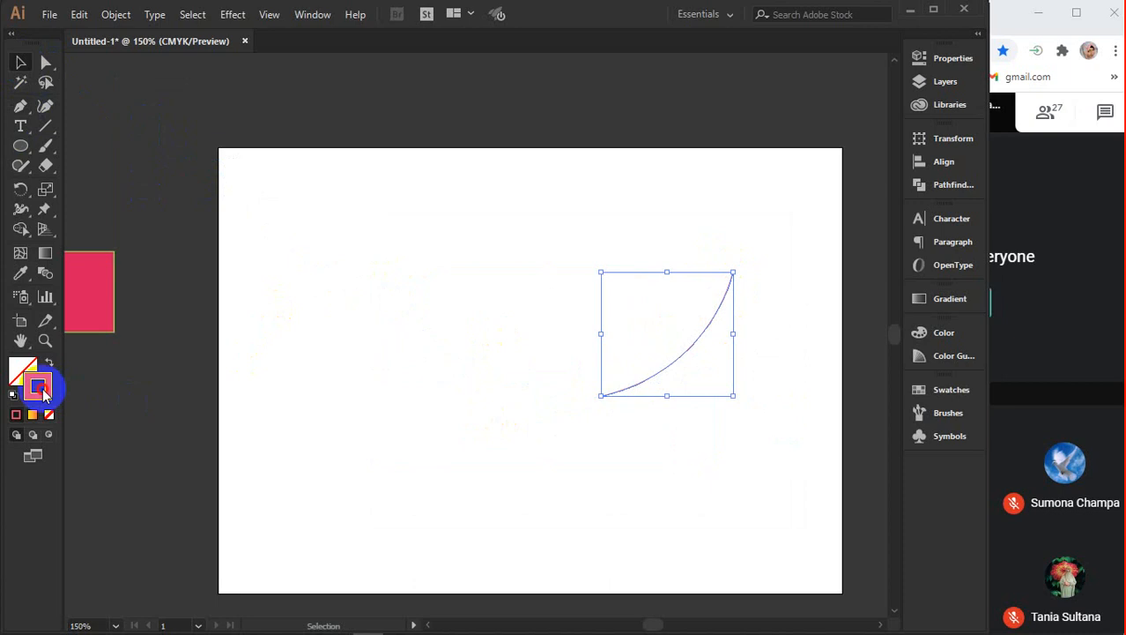
double_click(43, 389)
click(922, 300)
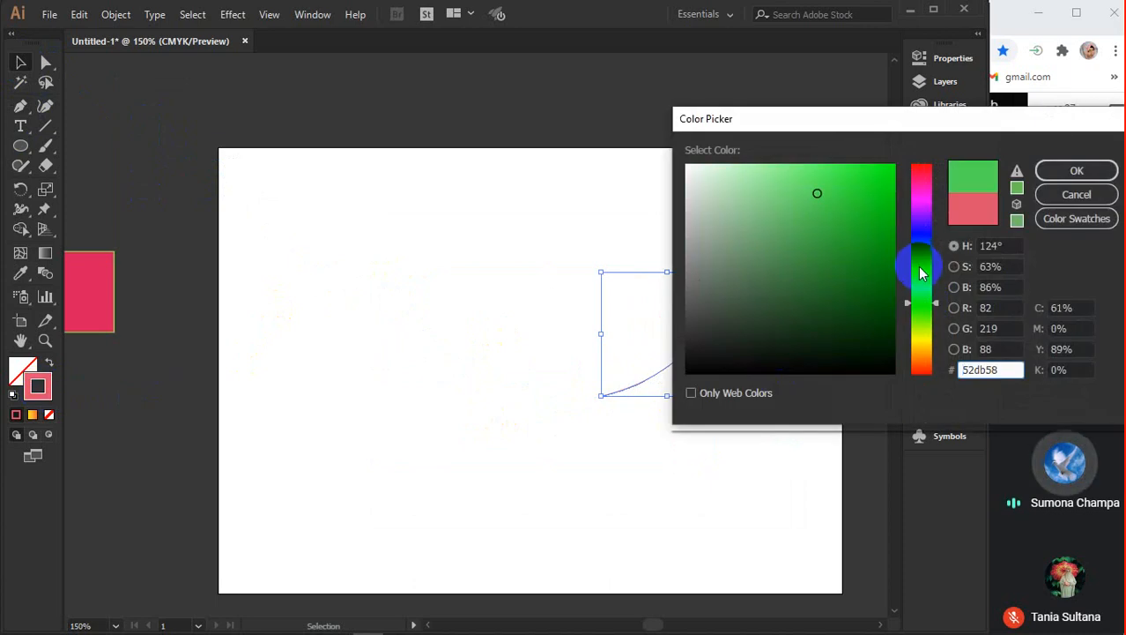
click(922, 274)
drag(847, 188, 912, 161)
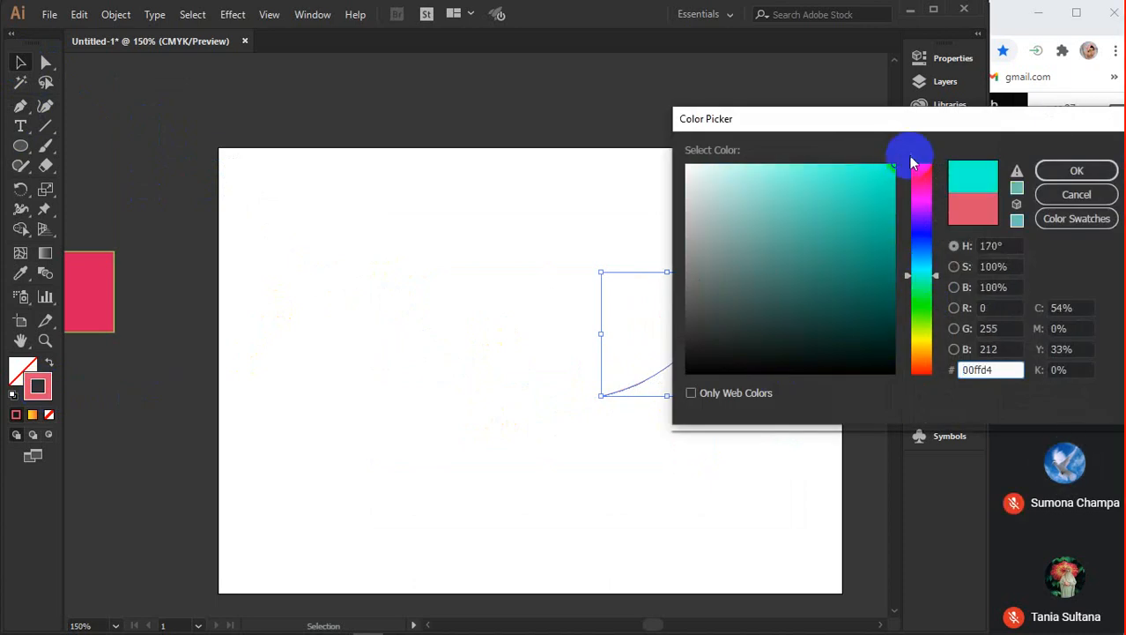
click(1077, 170)
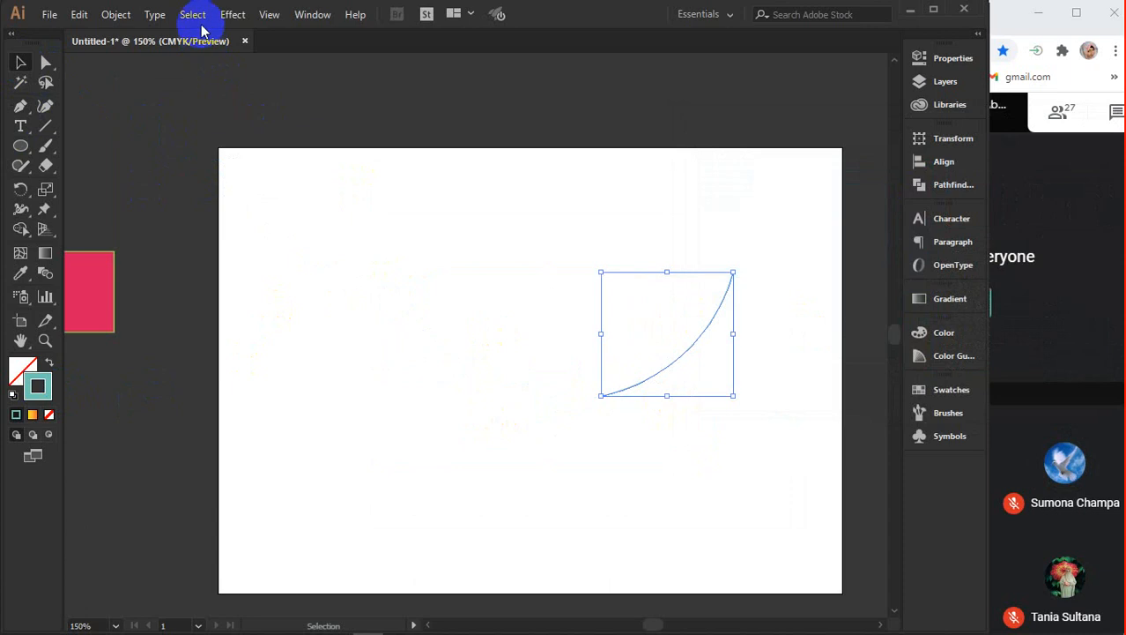
Preview the 3D Revolve effect on the teal curve and place the options dialog clear of the bowl
click(231, 14)
mouse_move(291, 108)
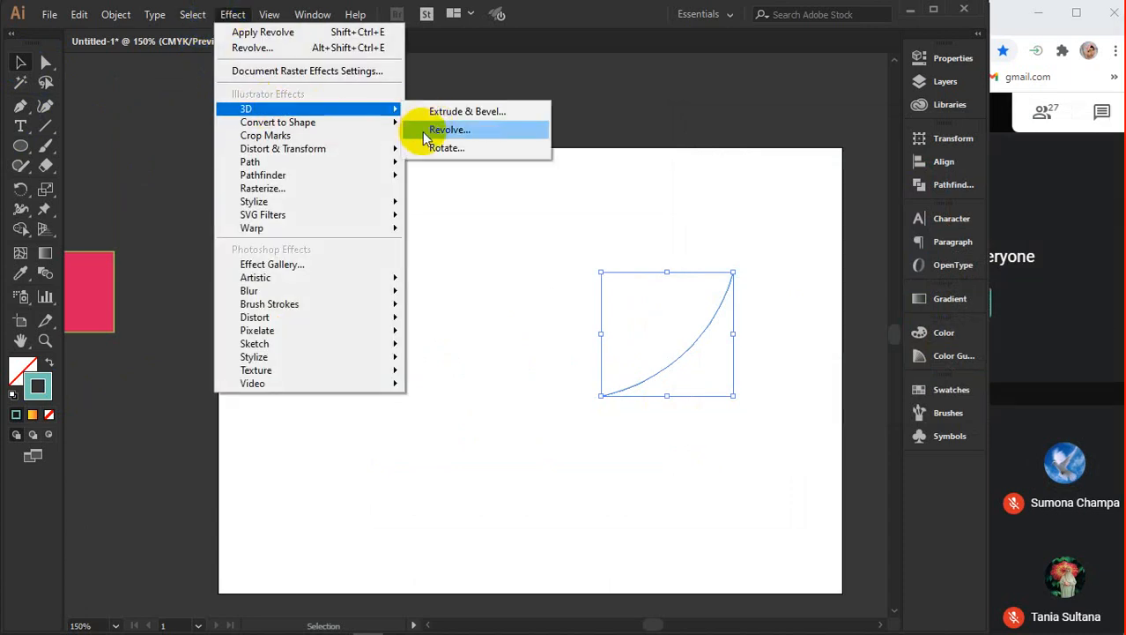
click(449, 129)
click(737, 393)
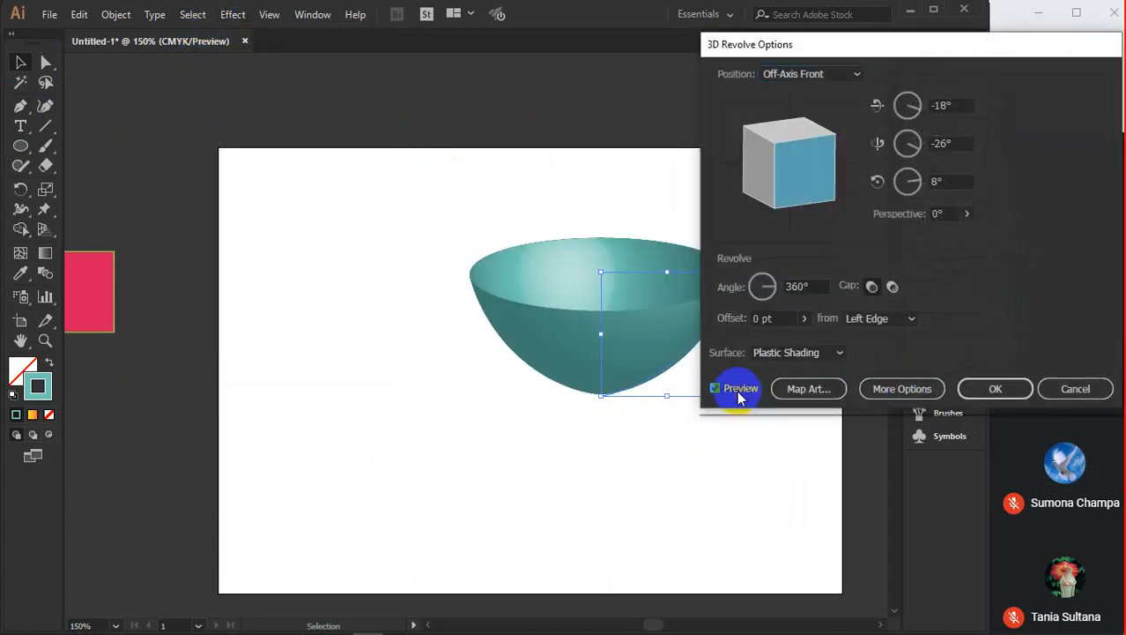
drag(877, 48, 198, 172)
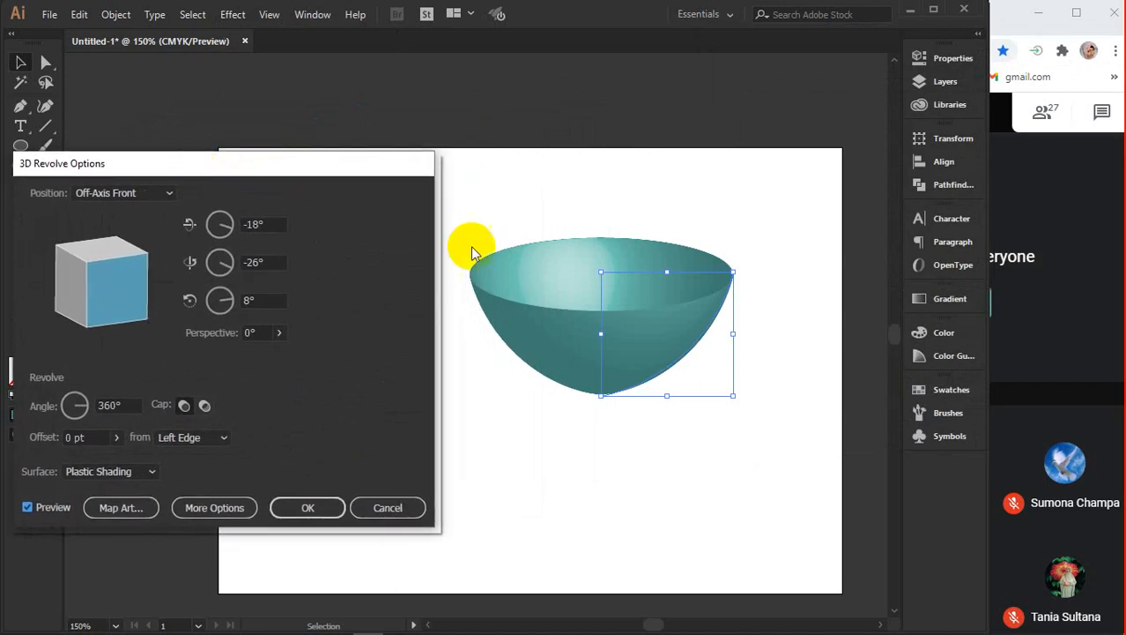
drag(324, 157, 320, 9)
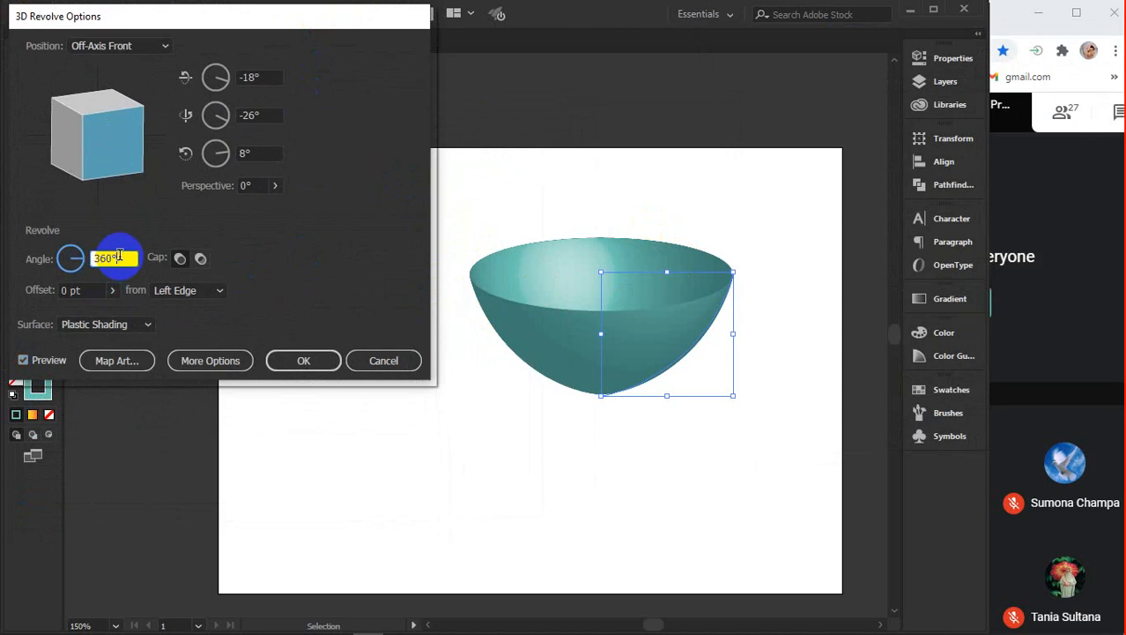
Lower the revolve angle in stages to below 204° while previewing the bowl, and set it back to 360°
scroll(119, 256, down, 14)
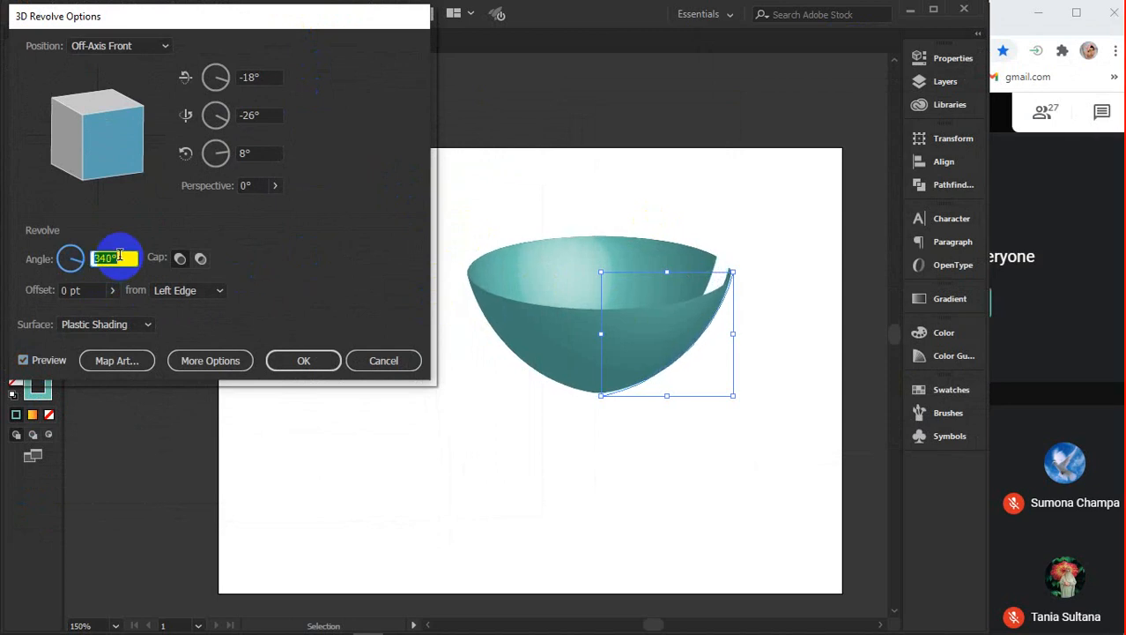
scroll(119, 255, down, 9)
scroll(119, 256, down, 10)
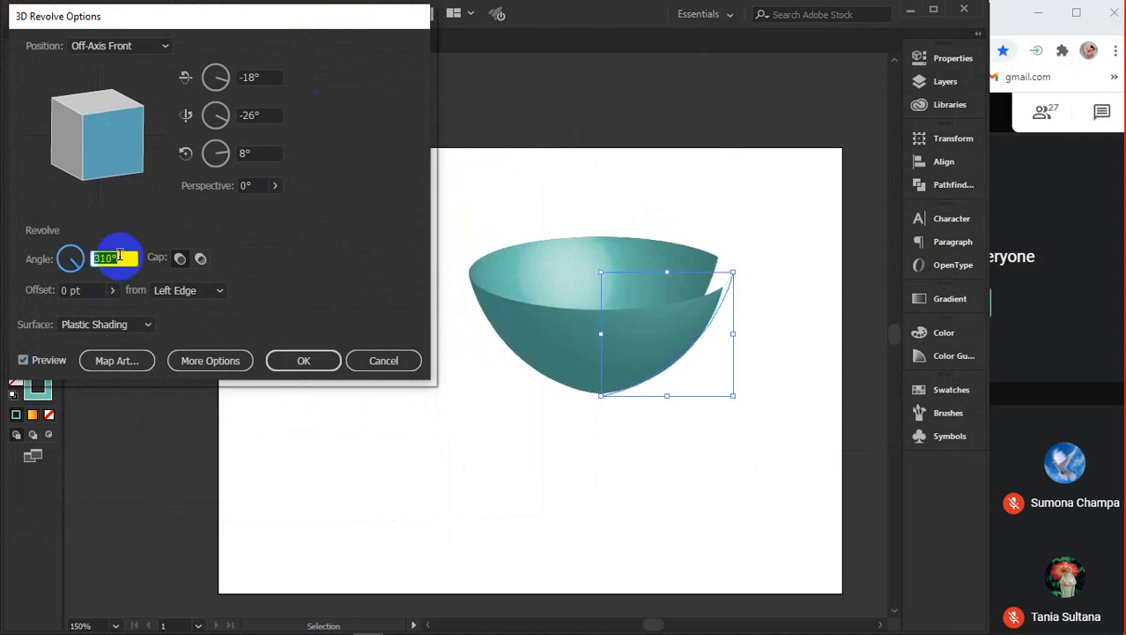
scroll(119, 256, down, 10)
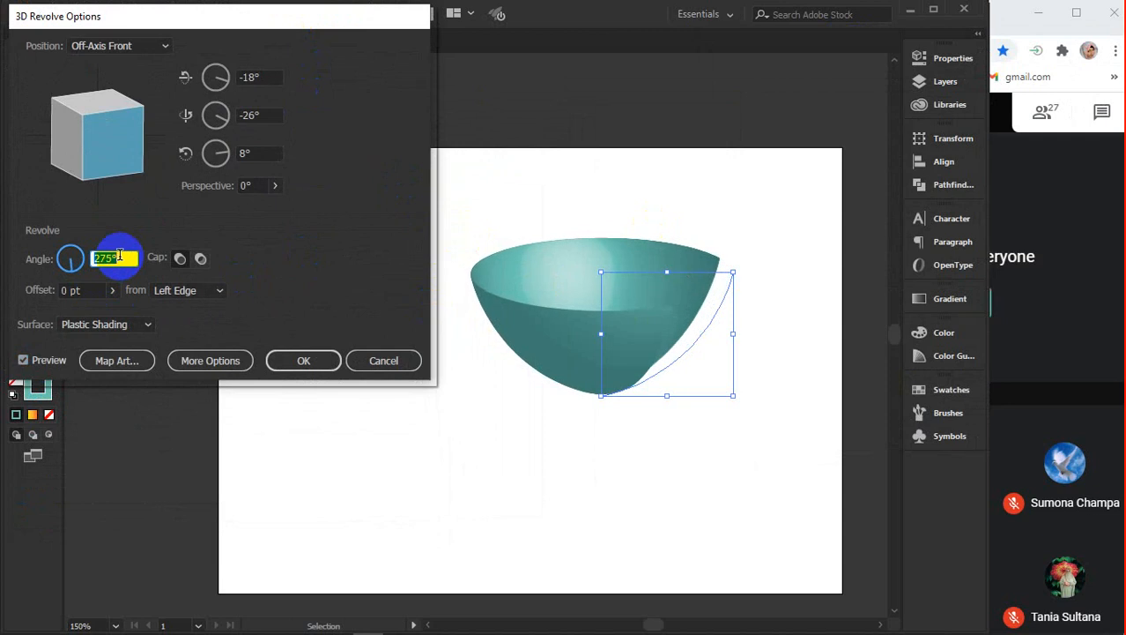
scroll(119, 256, down, 6)
scroll(119, 256, down, 20)
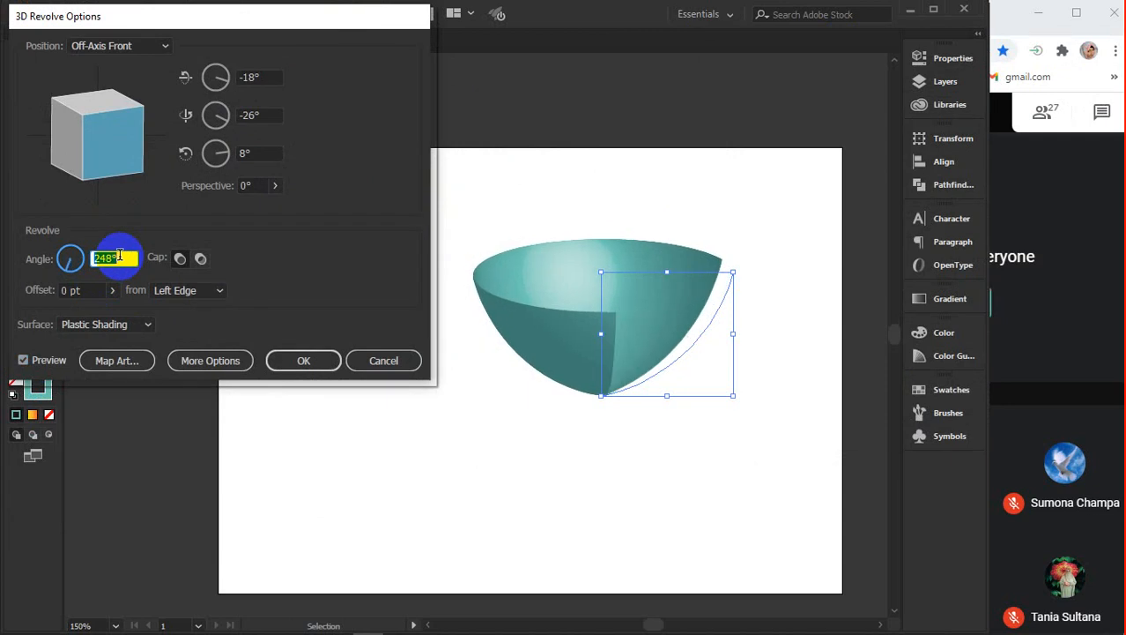
scroll(119, 256, down, 20)
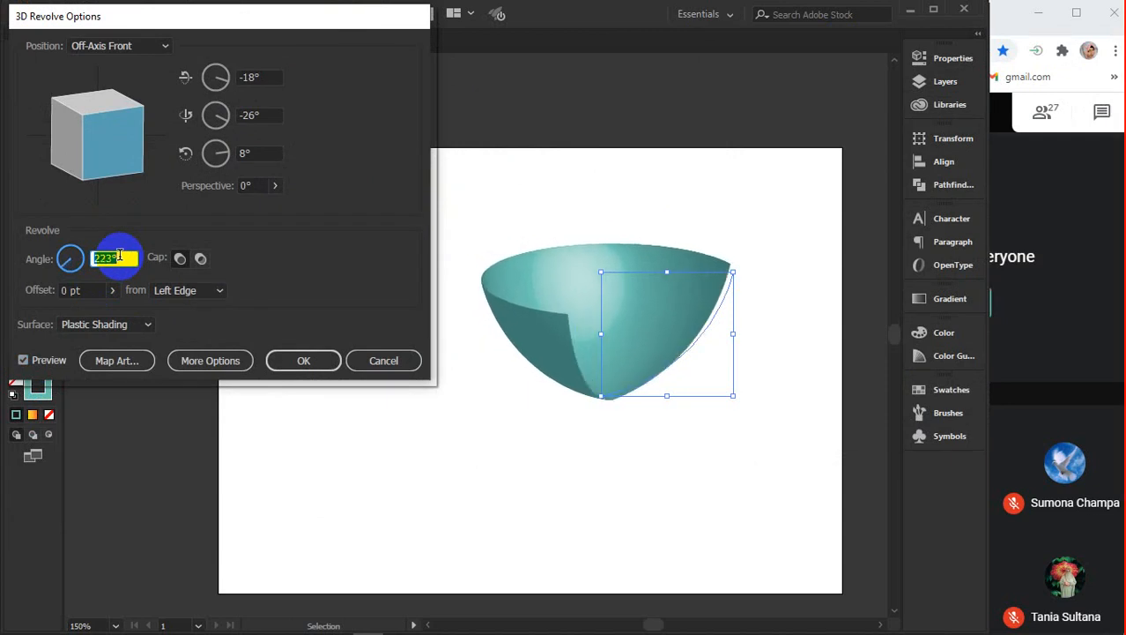
scroll(119, 255, down, 5)
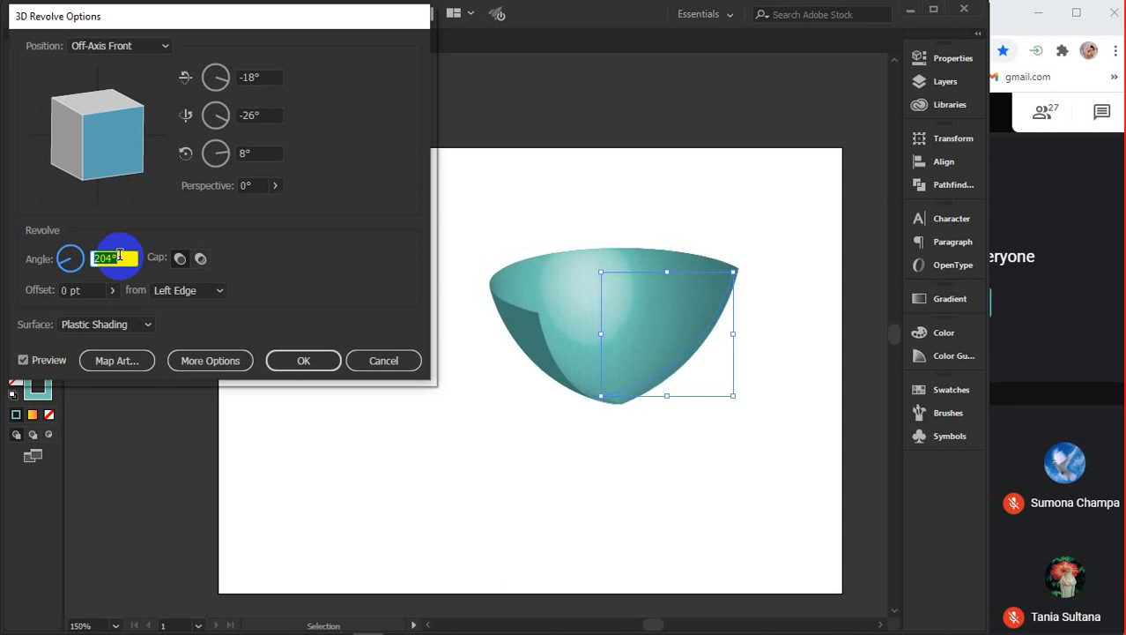
scroll(119, 255, down, 5)
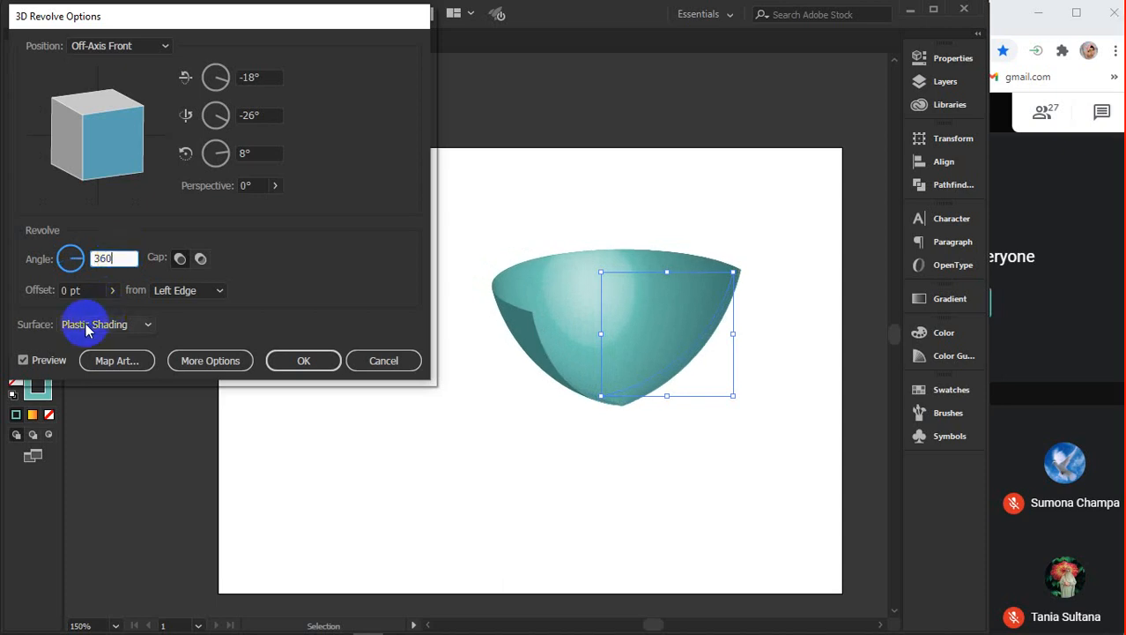
click(46, 365)
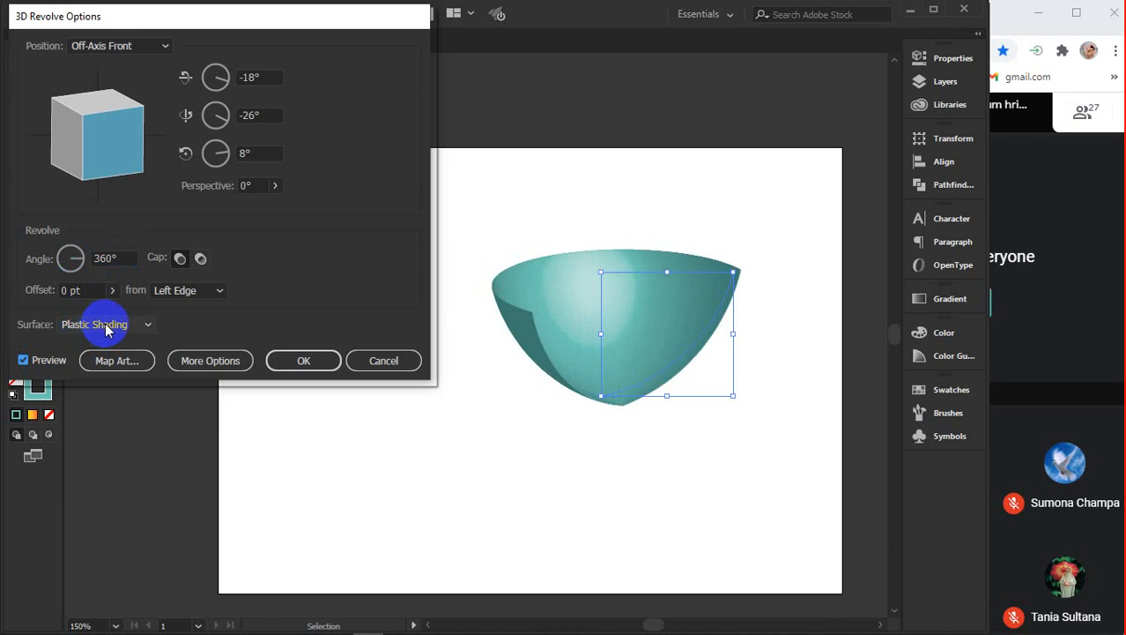
Cancel the 3D Revolve after viewing the surface styles, and undo the curve back to its first anchor point
click(106, 325)
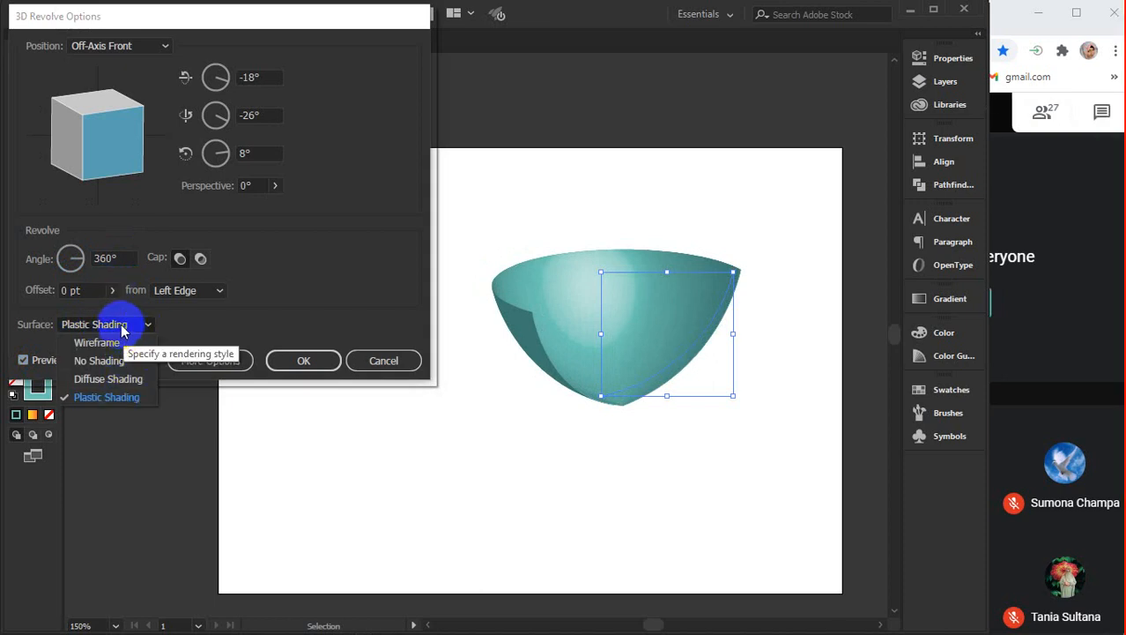
click(371, 360)
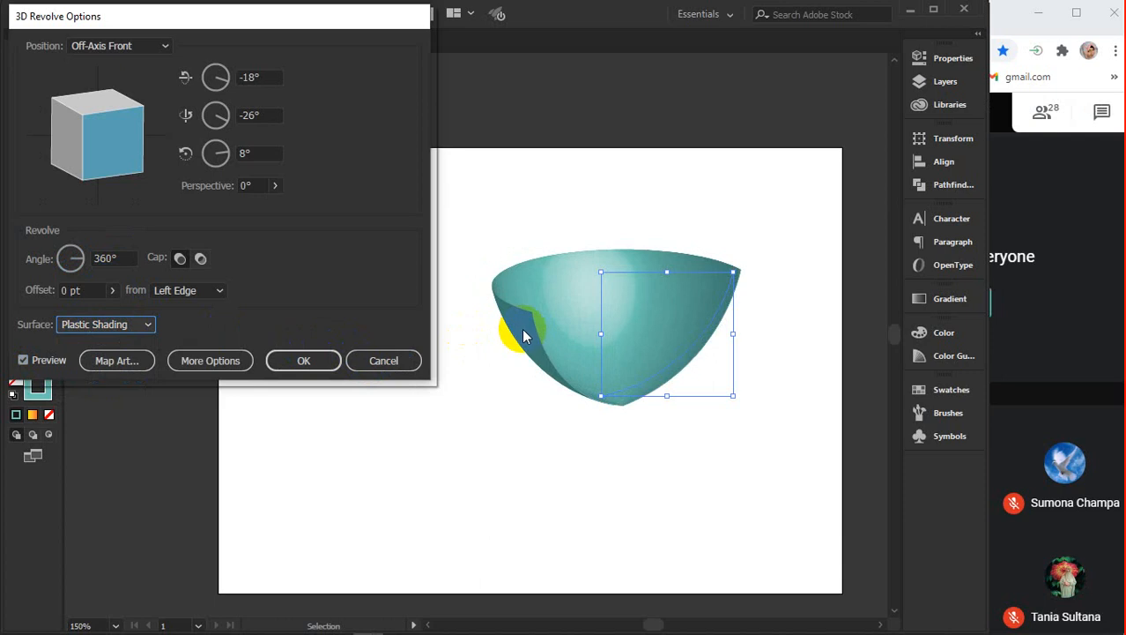
click(385, 357)
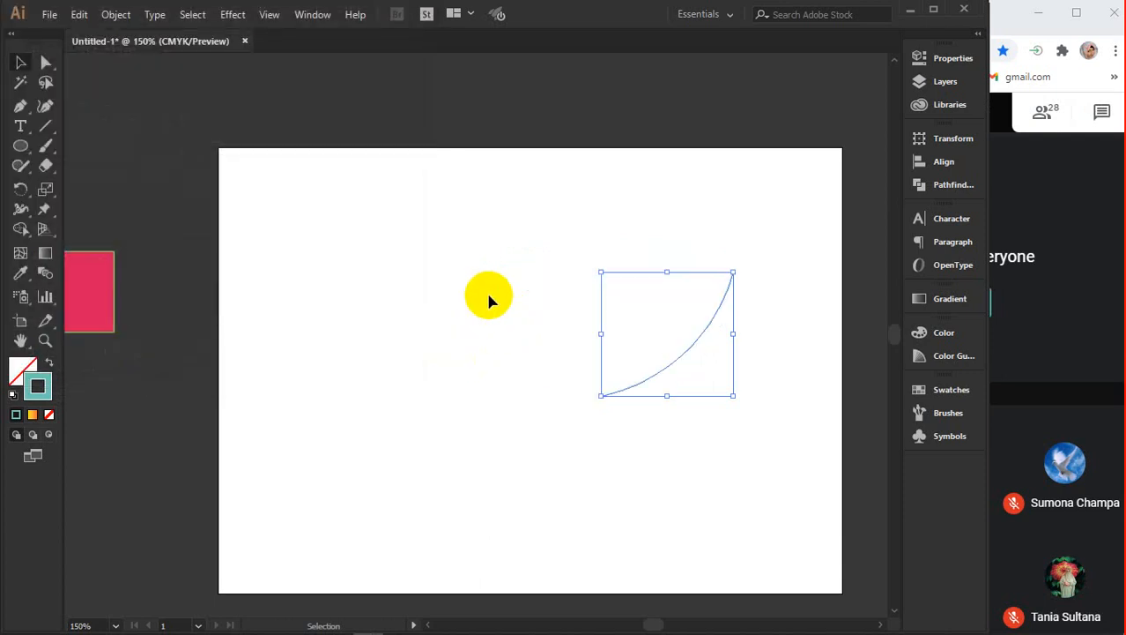
key(ctrl+z)
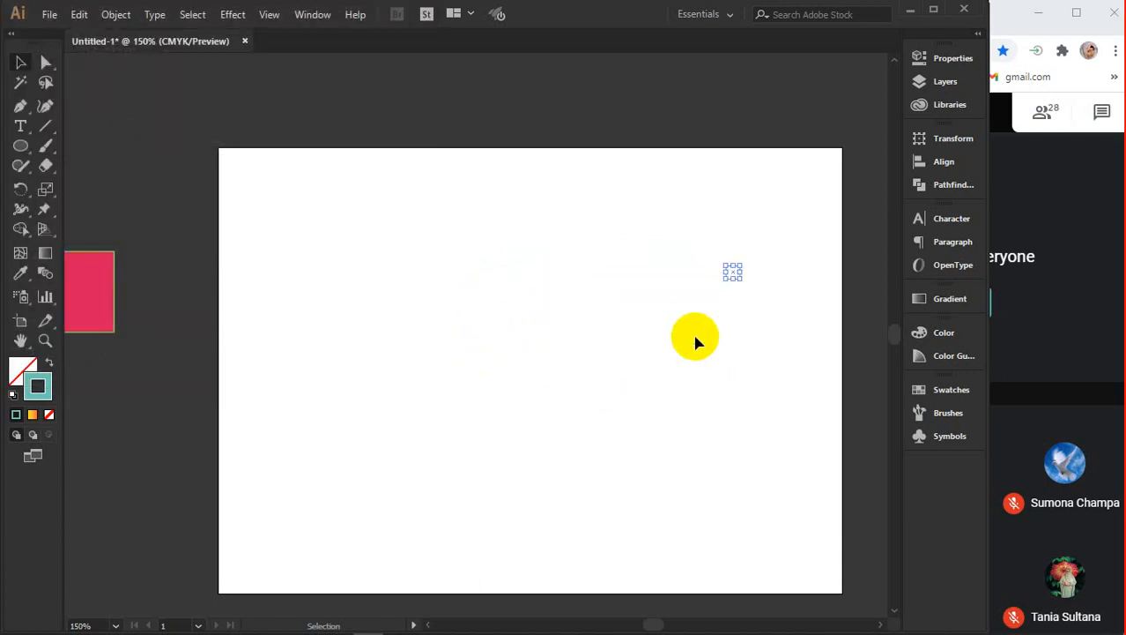
Draw a wine glass half-profile with the Pen tool: a curved bowl side, a straight vertical stem and a short curved foot
click(20, 106)
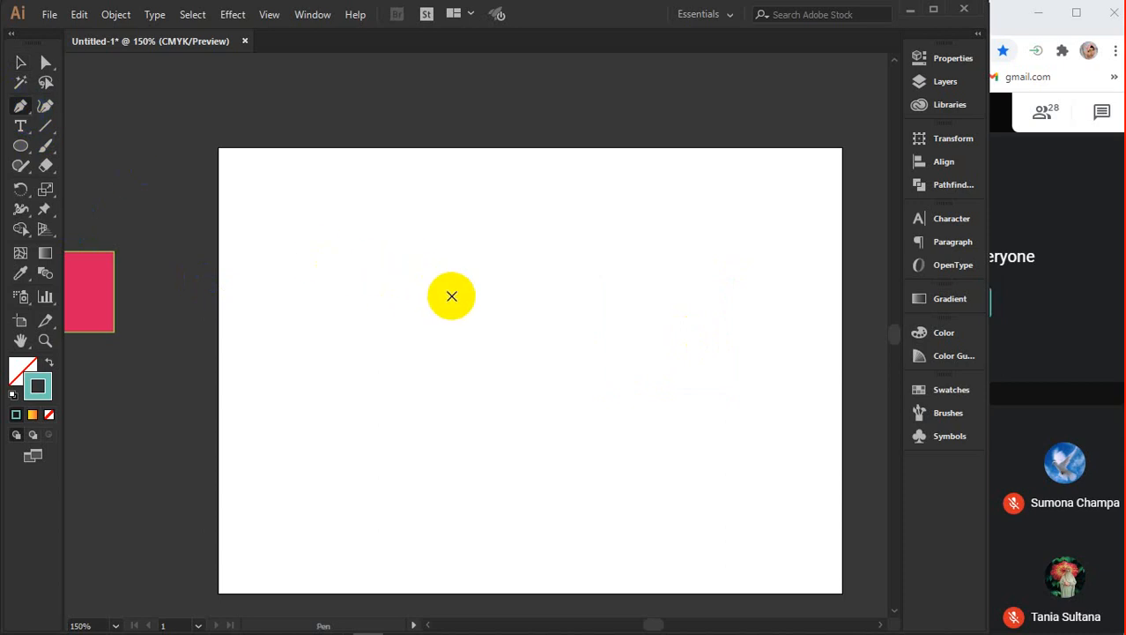
scroll(606, 299, up, 1)
drag(593, 314, 585, 256)
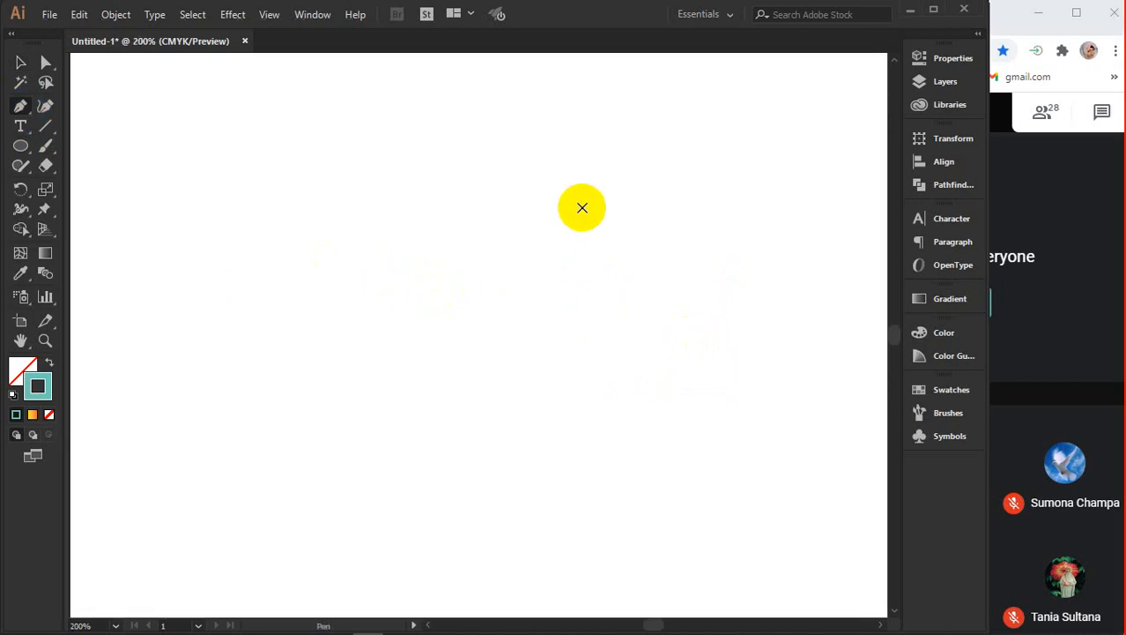
click(622, 148)
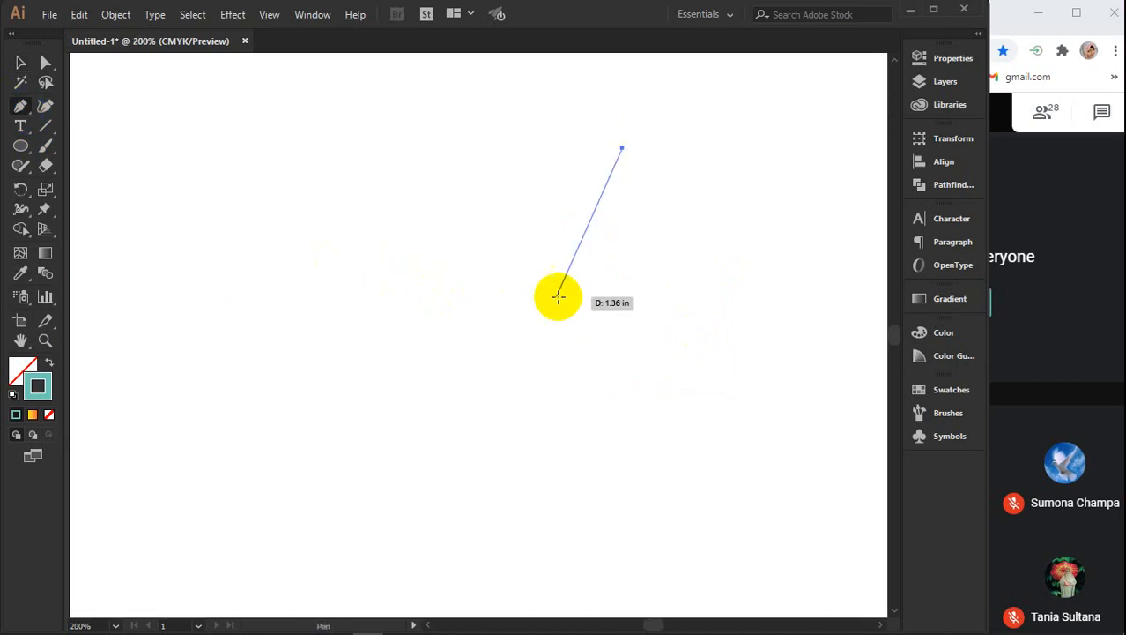
drag(521, 338, 370, 386)
click(518, 339)
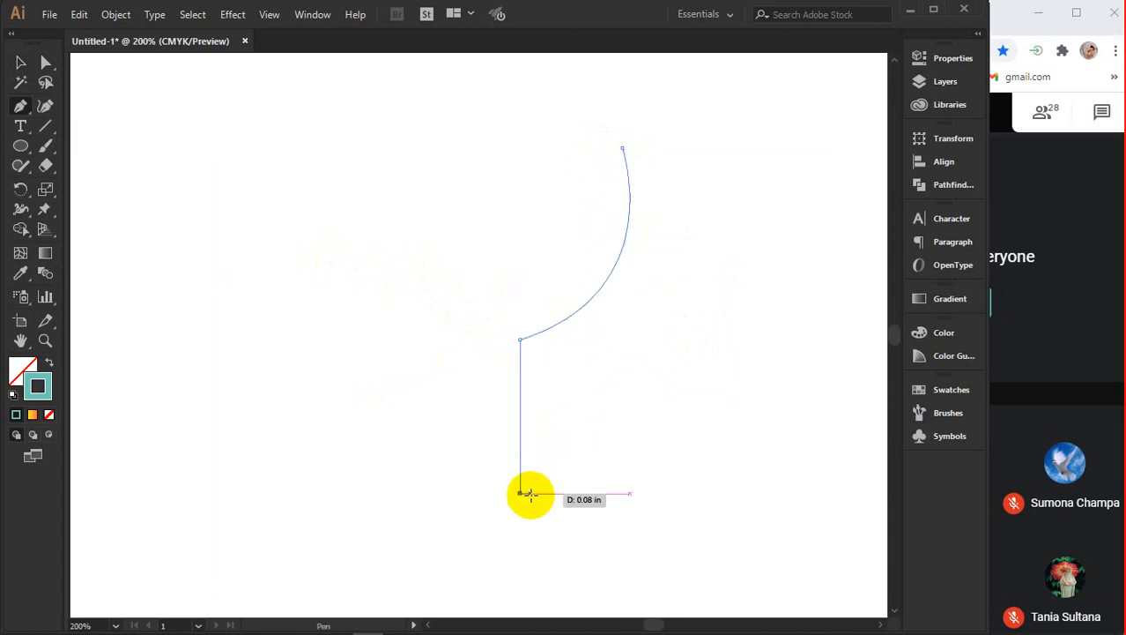
drag(528, 491, 571, 512)
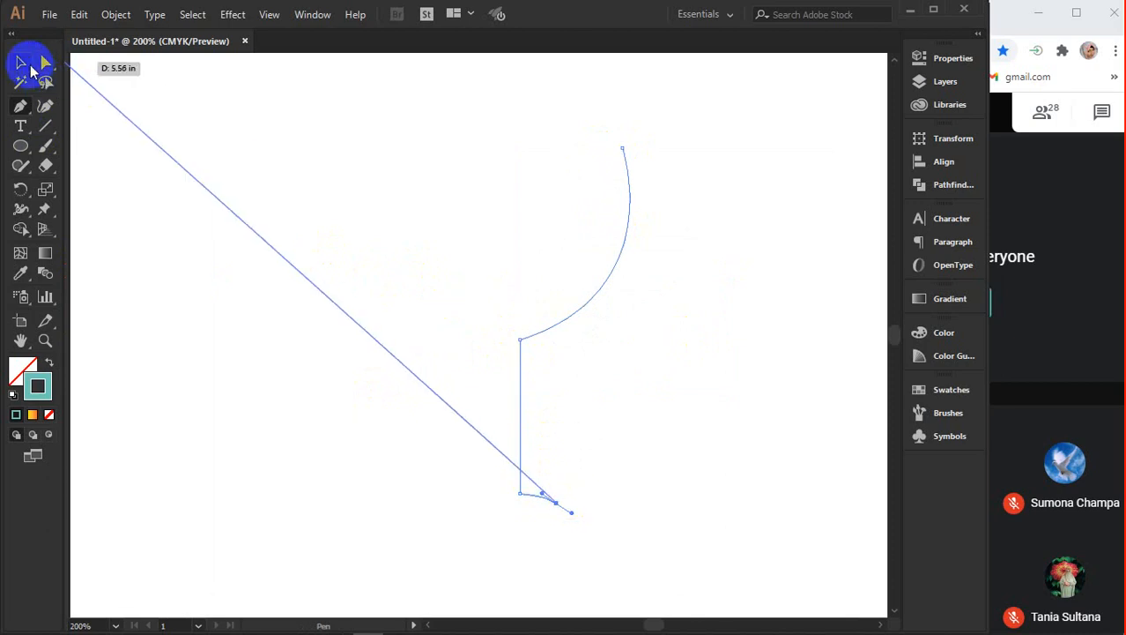
click(29, 69)
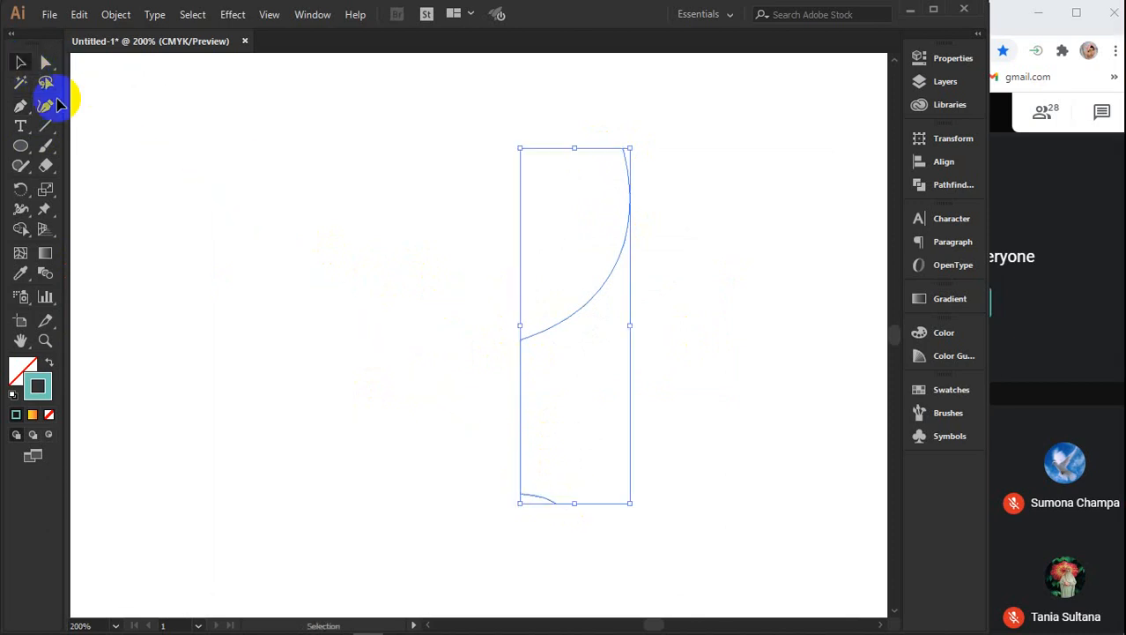
Set the glass profile's stroke to a vivid pink, starting from the light pink swatch, and keep the profile selected
click(951, 391)
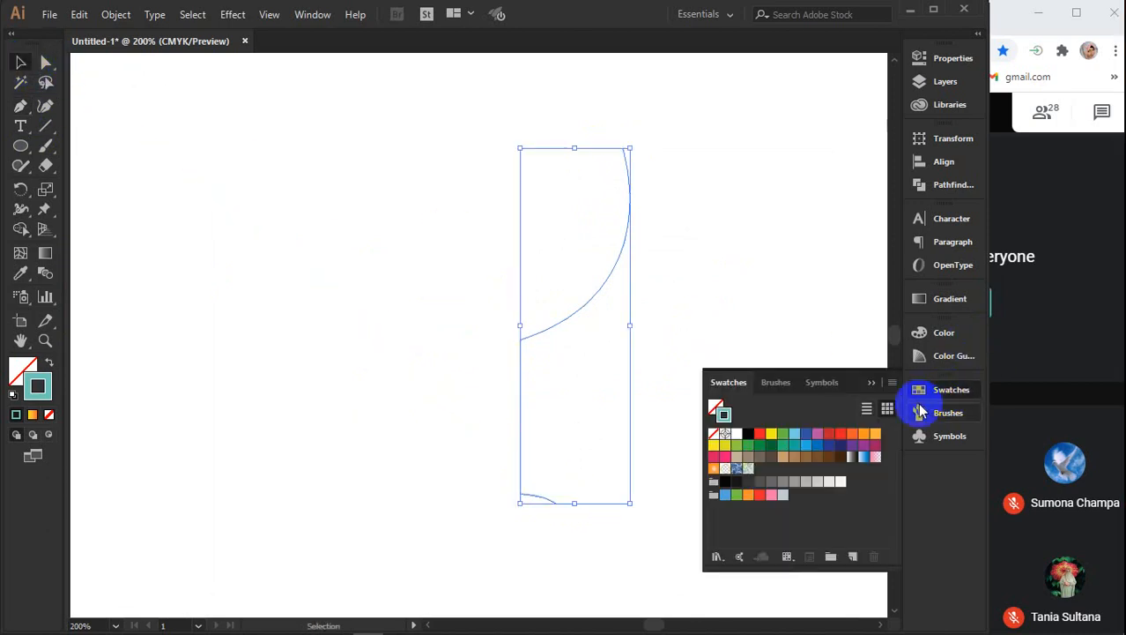
click(711, 456)
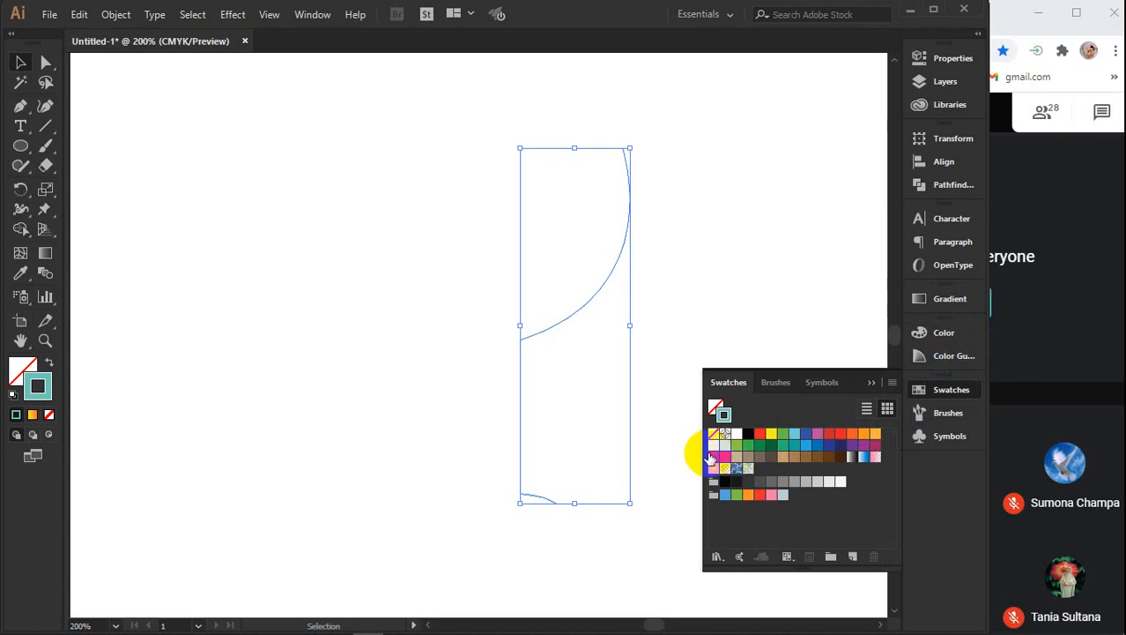
click(774, 495)
click(723, 415)
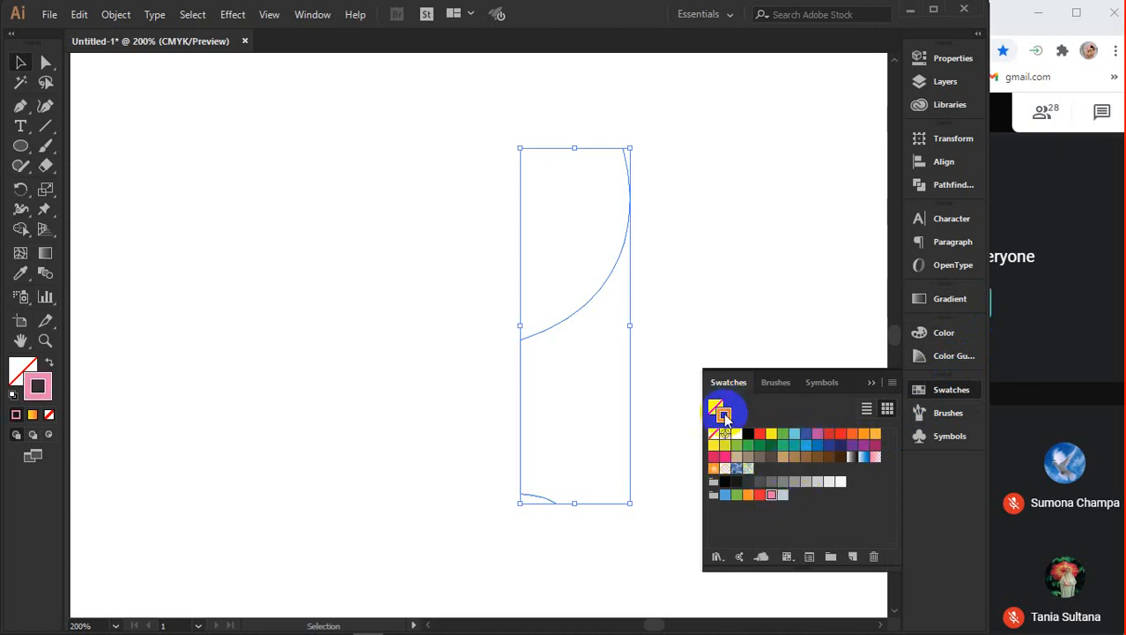
double_click(723, 415)
drag(827, 203, 872, 159)
click(1077, 171)
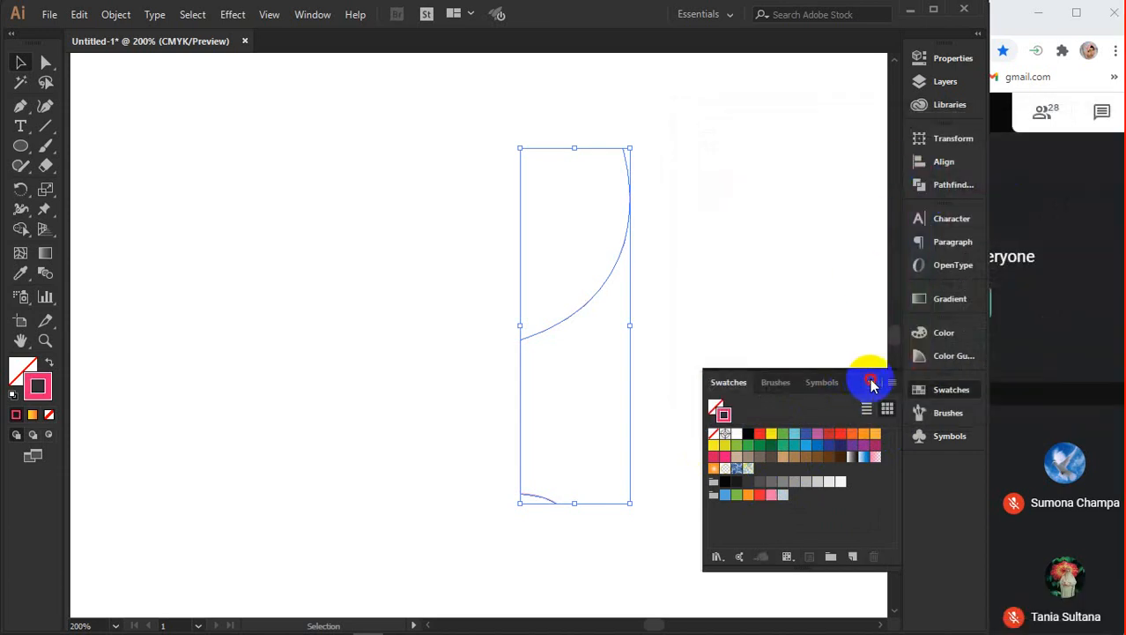
click(871, 381)
click(694, 292)
click(608, 287)
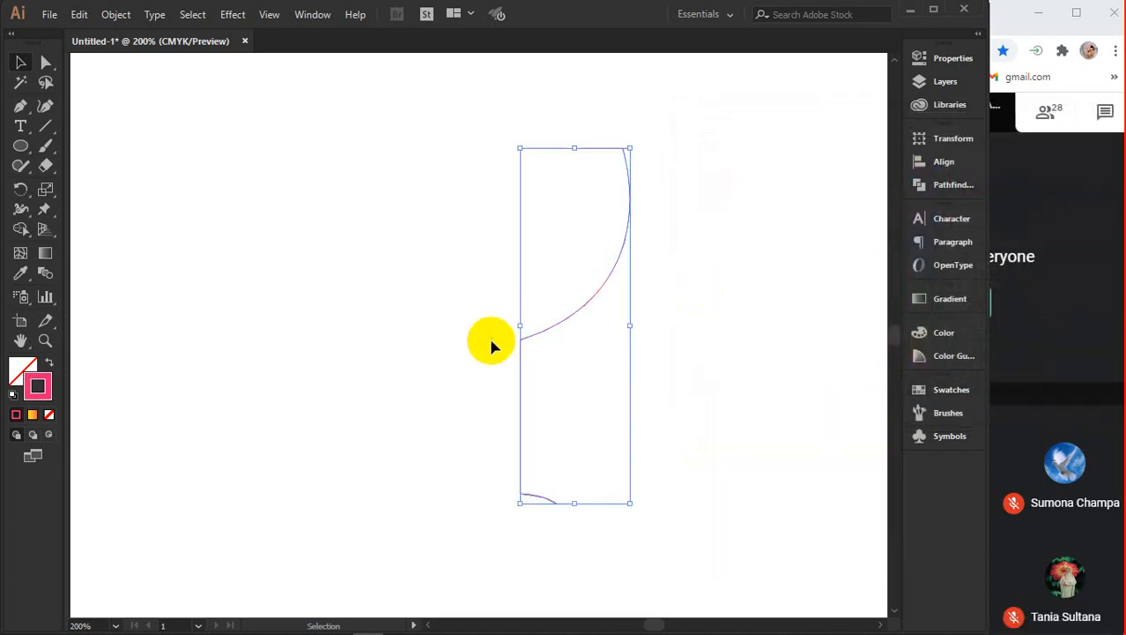
Preview a 3D Revolve of the pink profile with a 1 pt offset from the left edge, and cancel it
click(234, 15)
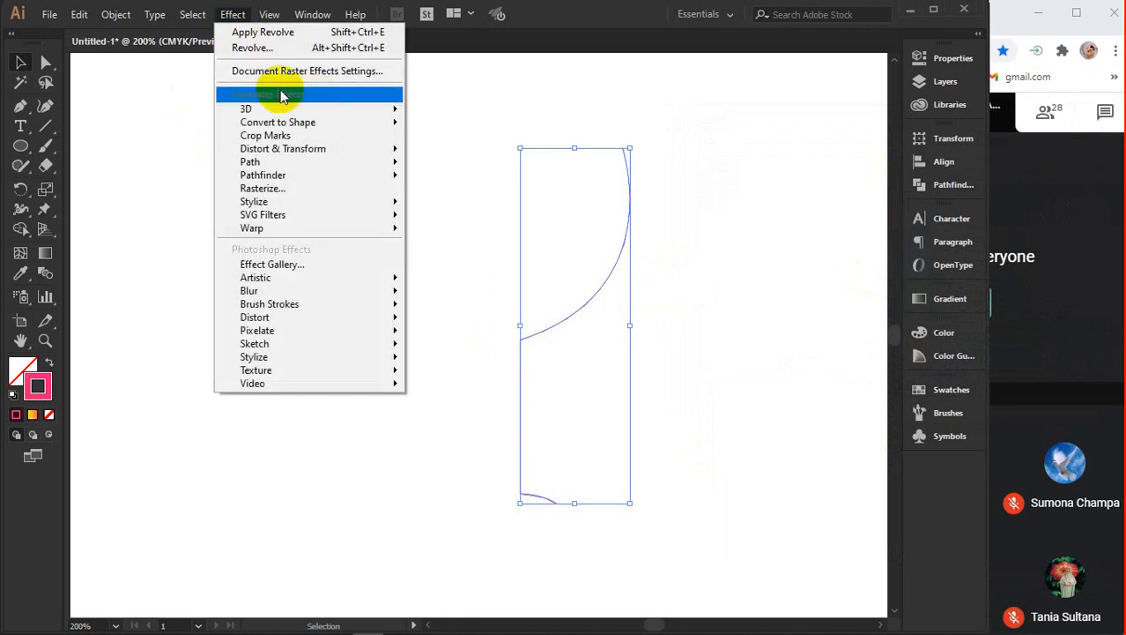
mouse_move(360, 110)
click(433, 133)
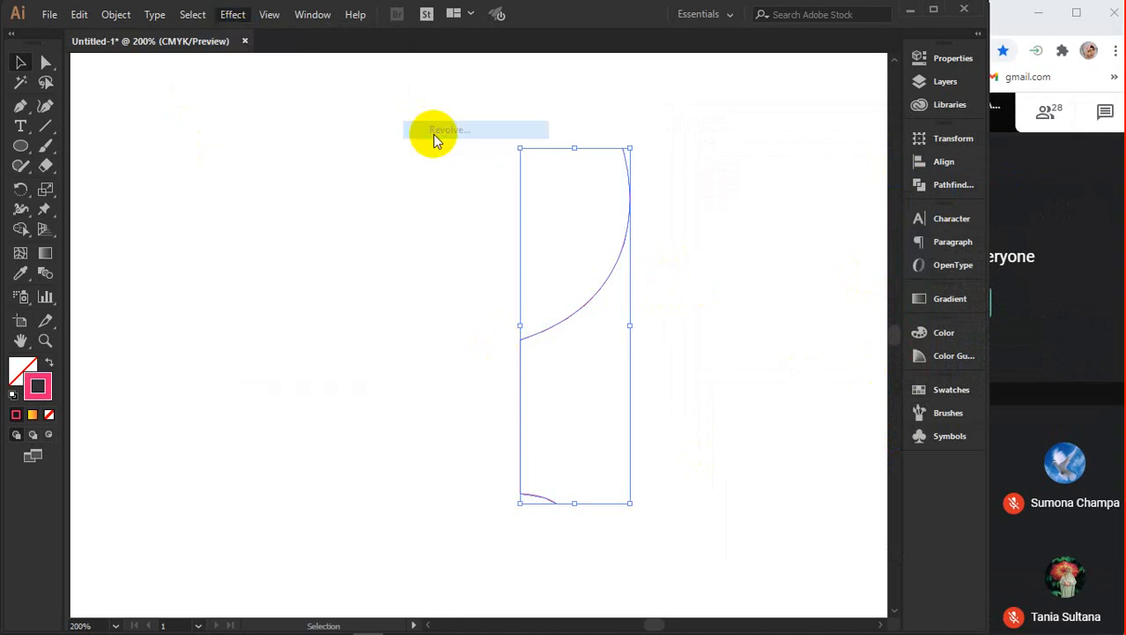
drag(230, 26, 244, 21)
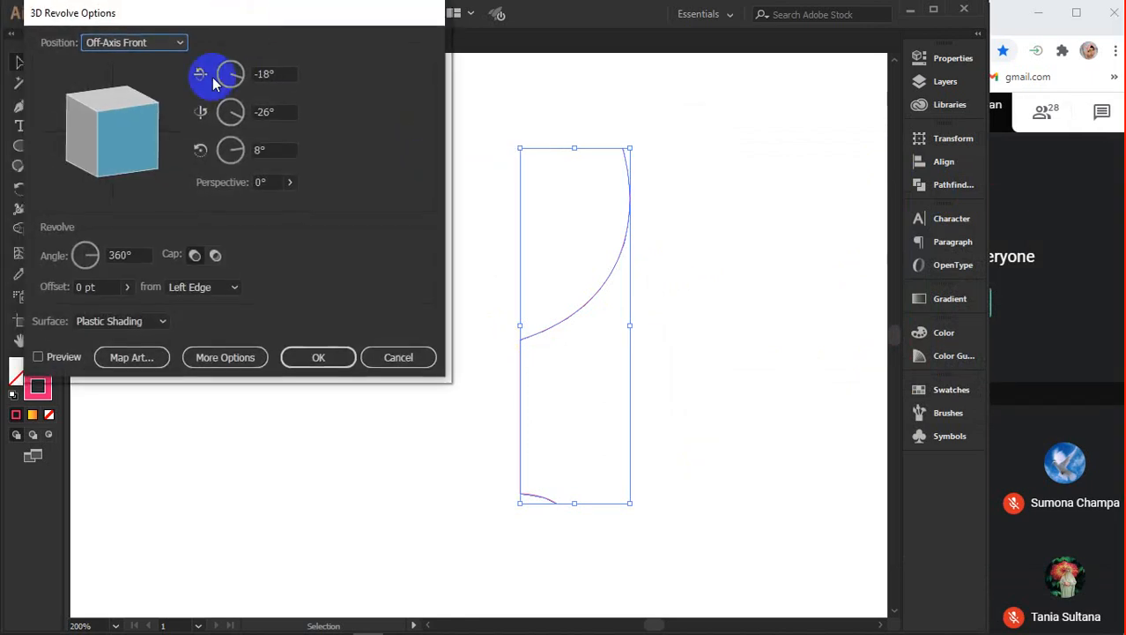
click(105, 283)
key(Up)
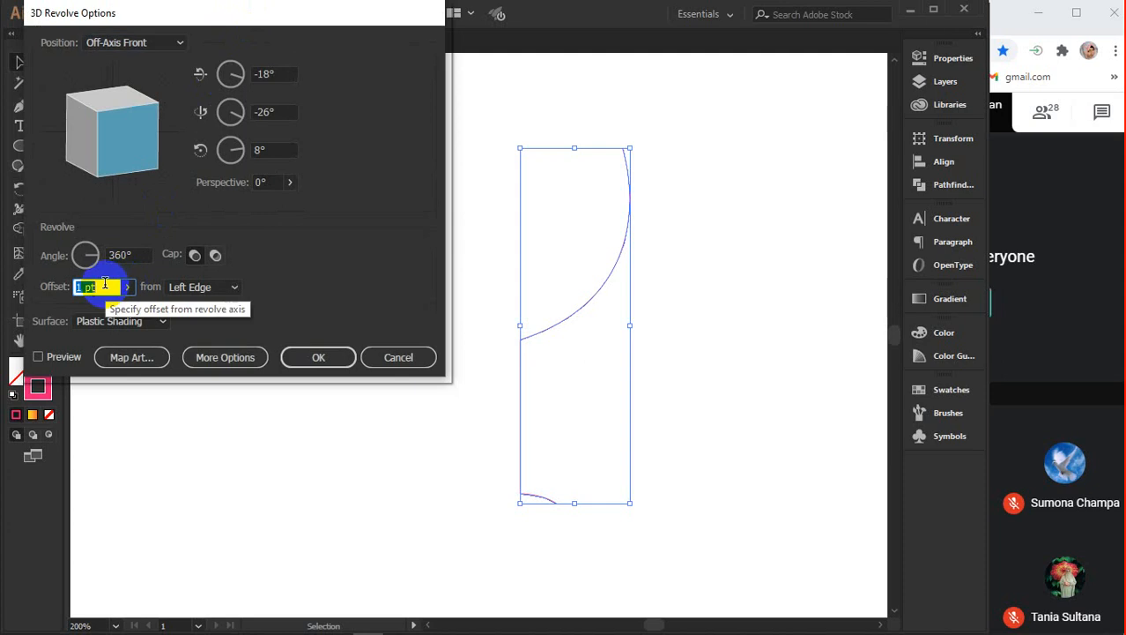
click(56, 358)
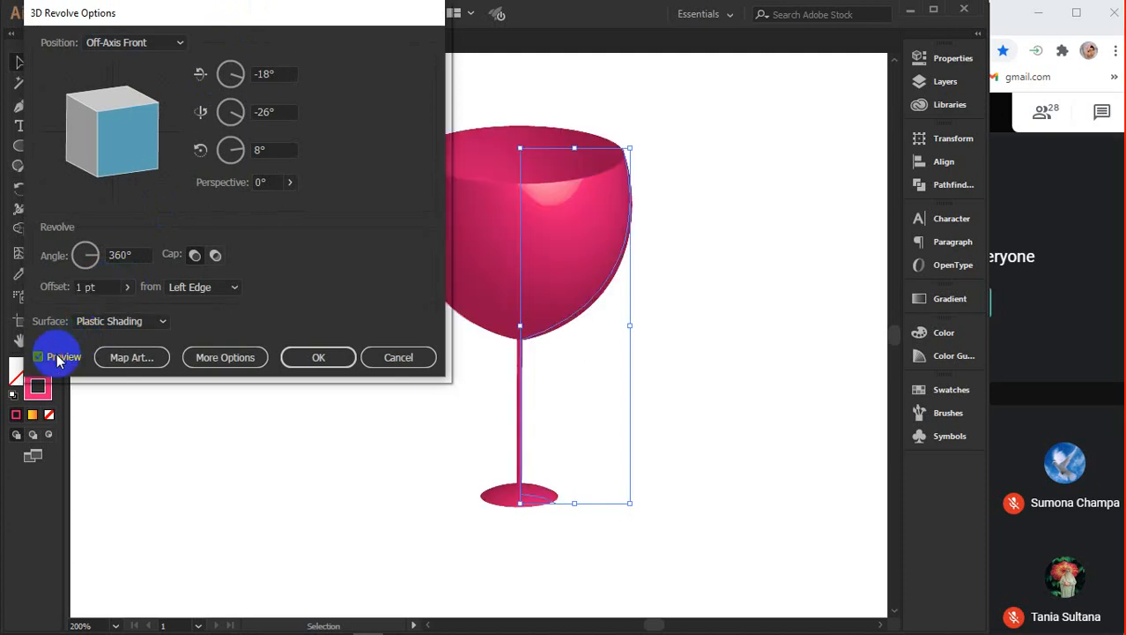
drag(257, 19, 237, 21)
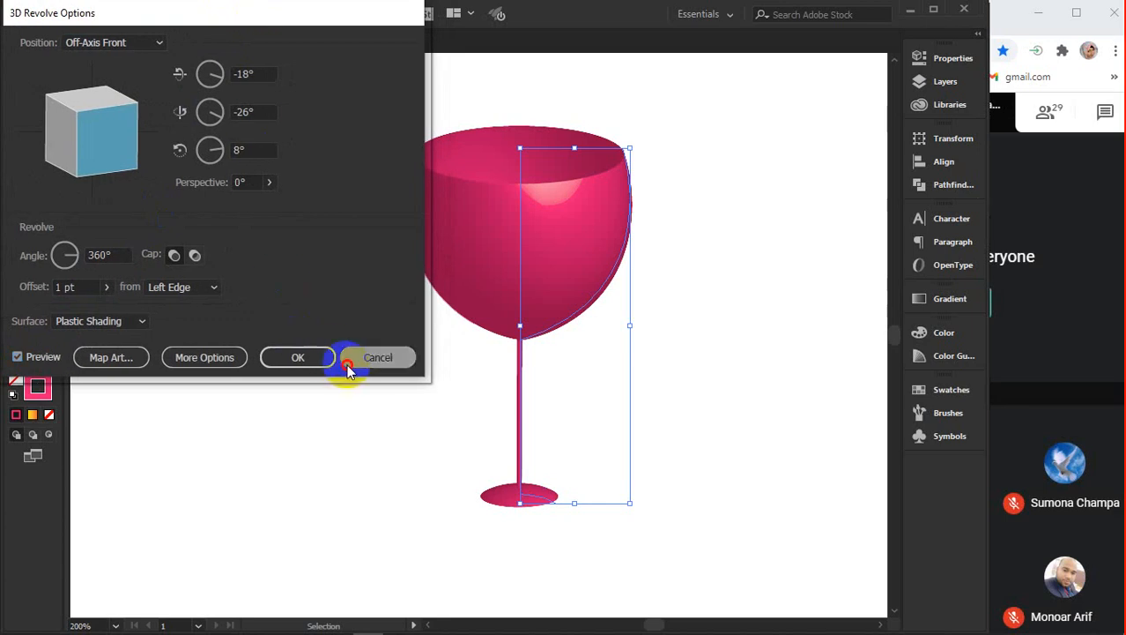
click(377, 357)
Move the glass profile sideways to clear space and preview its 3D Revolve with a 1 pt offset from the left edge
drag(622, 253, 777, 253)
click(233, 14)
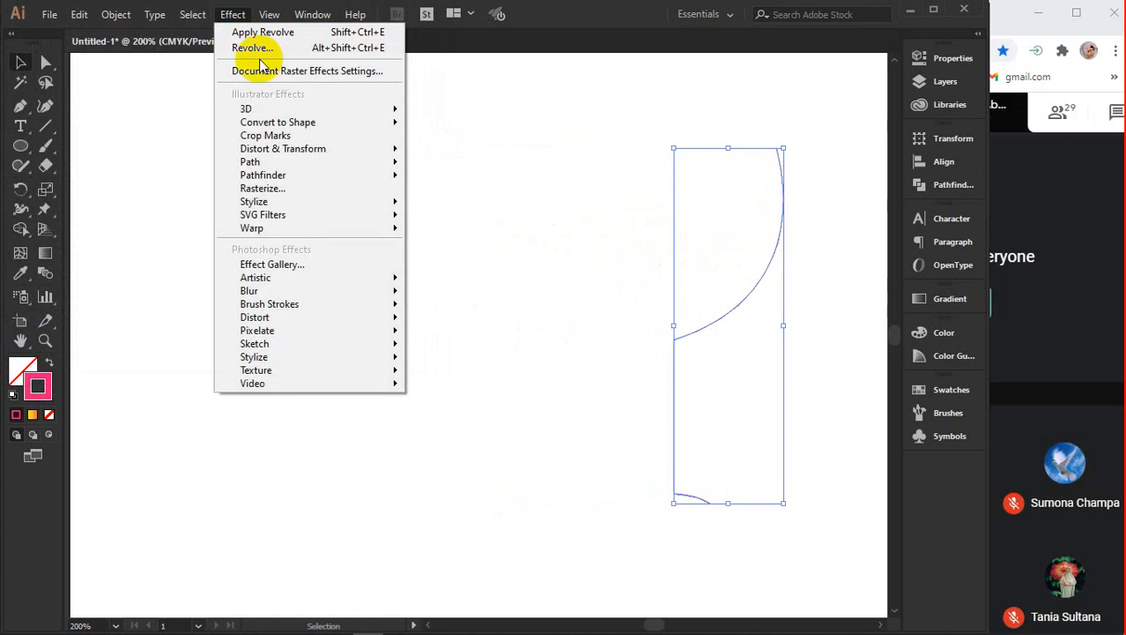
click(253, 47)
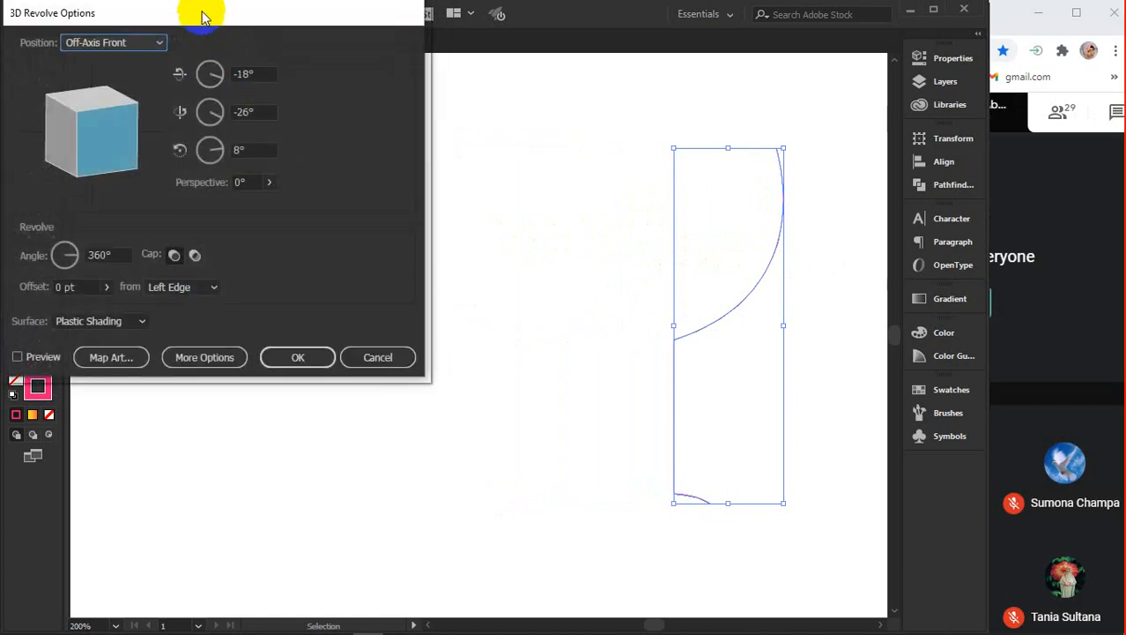
drag(202, 16, 266, 22)
click(100, 363)
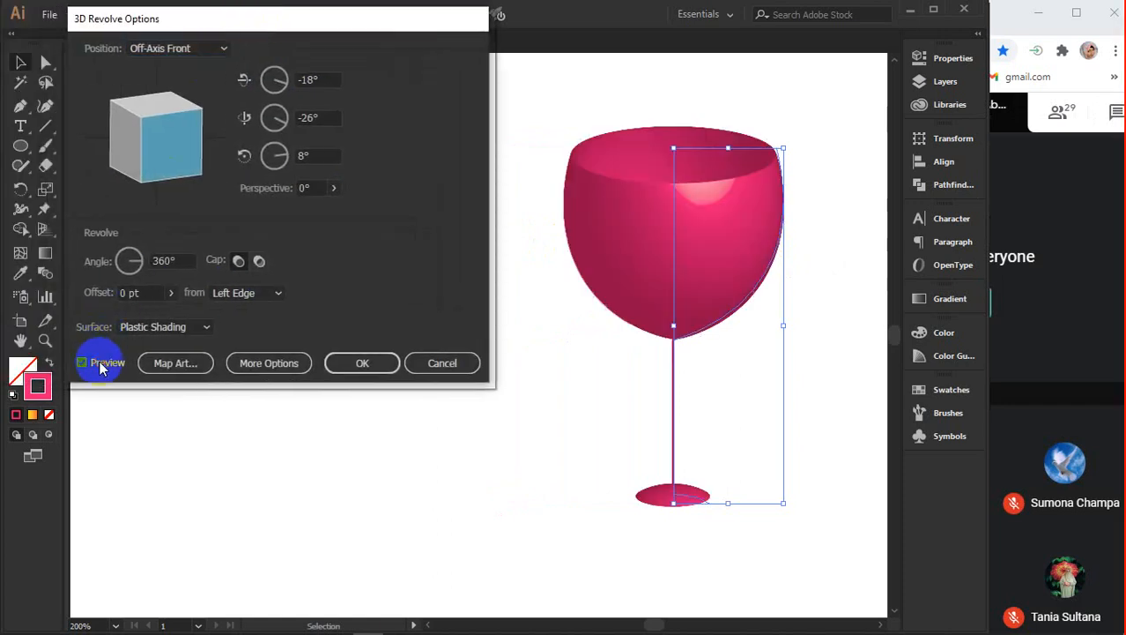
click(141, 293)
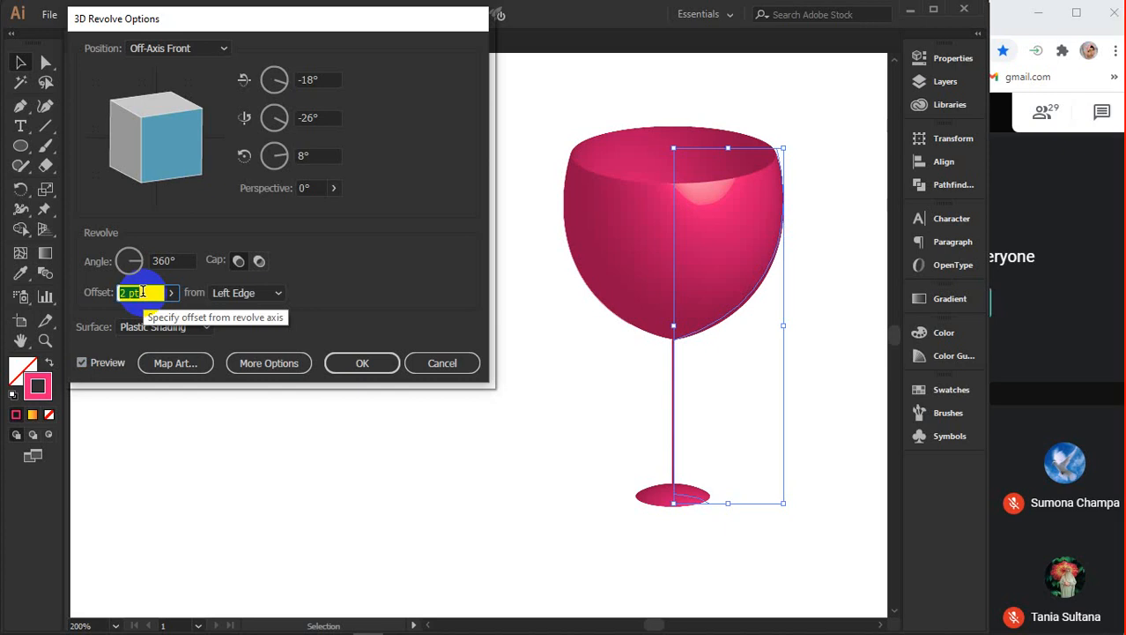
click(101, 363)
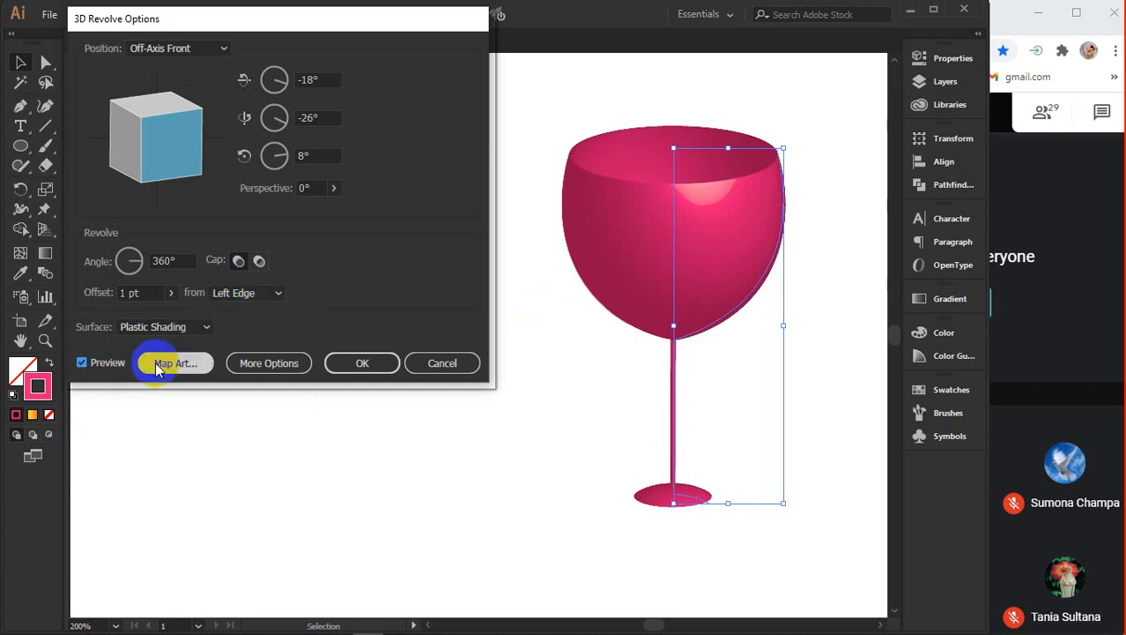
Compare the Wireframe, No Shading and Diffuse Shading surfaces on the glass, and return the surface to Plastic Shading
click(191, 323)
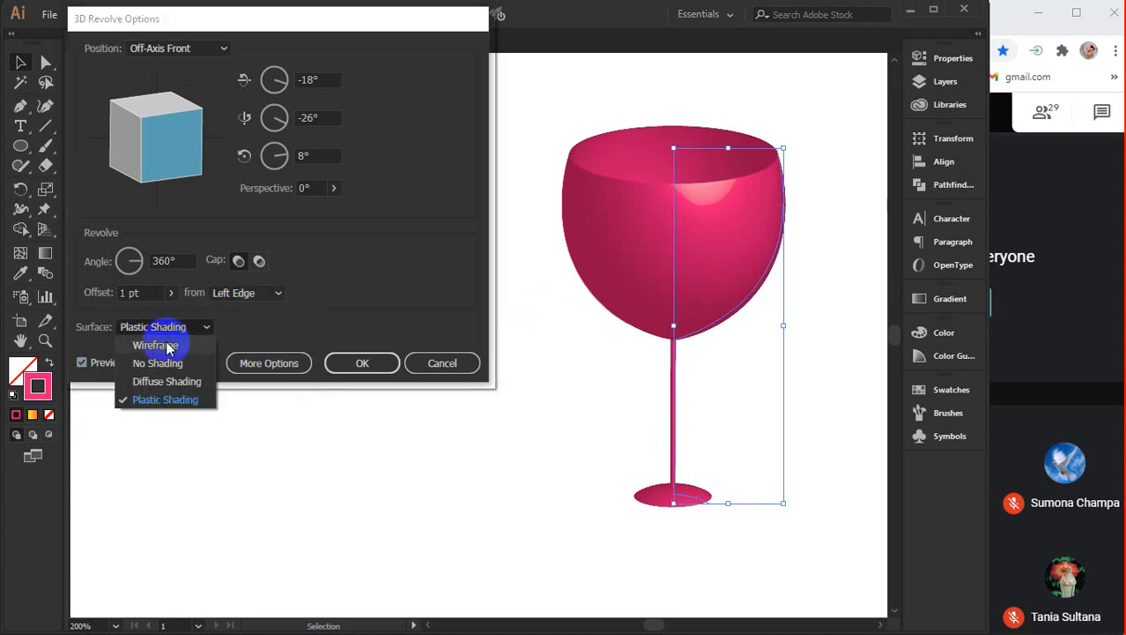
click(167, 346)
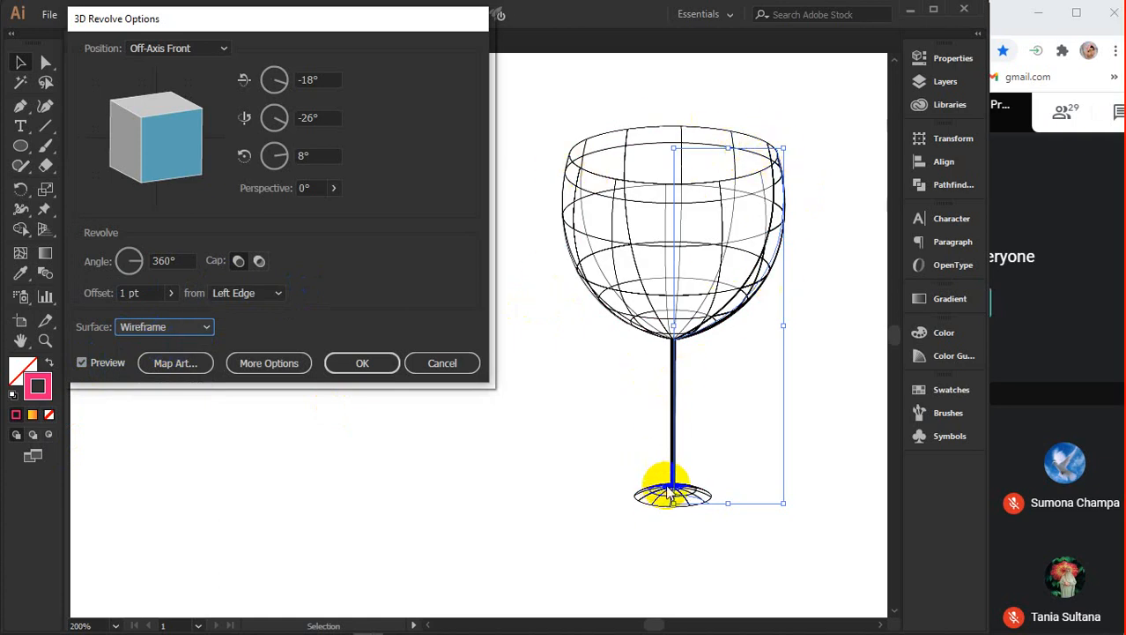
click(184, 329)
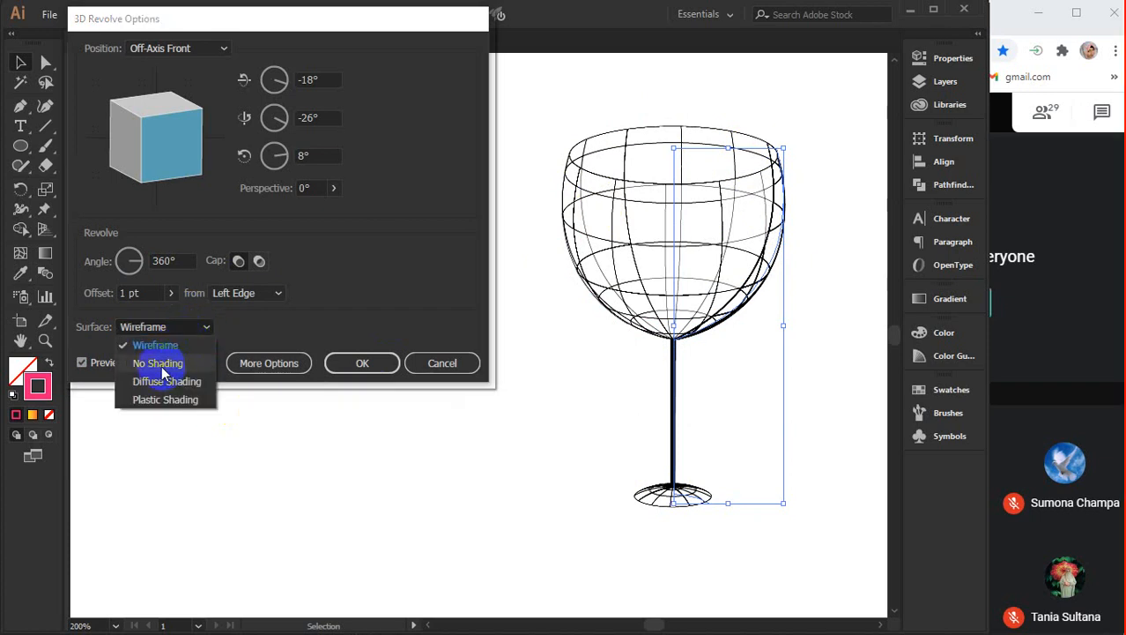
click(161, 364)
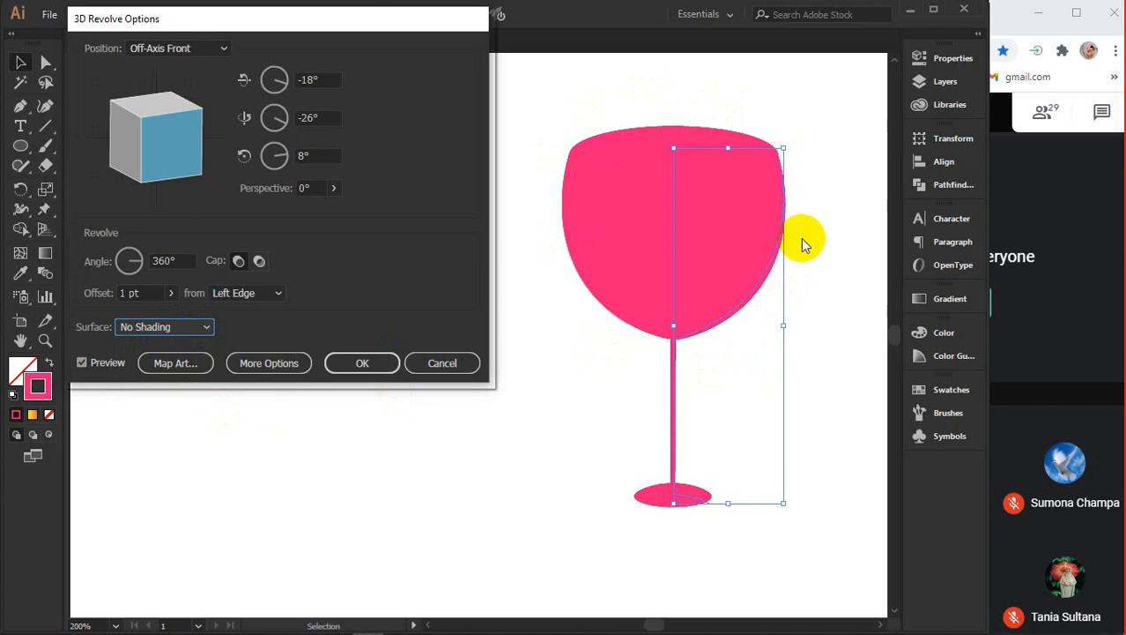
click(188, 327)
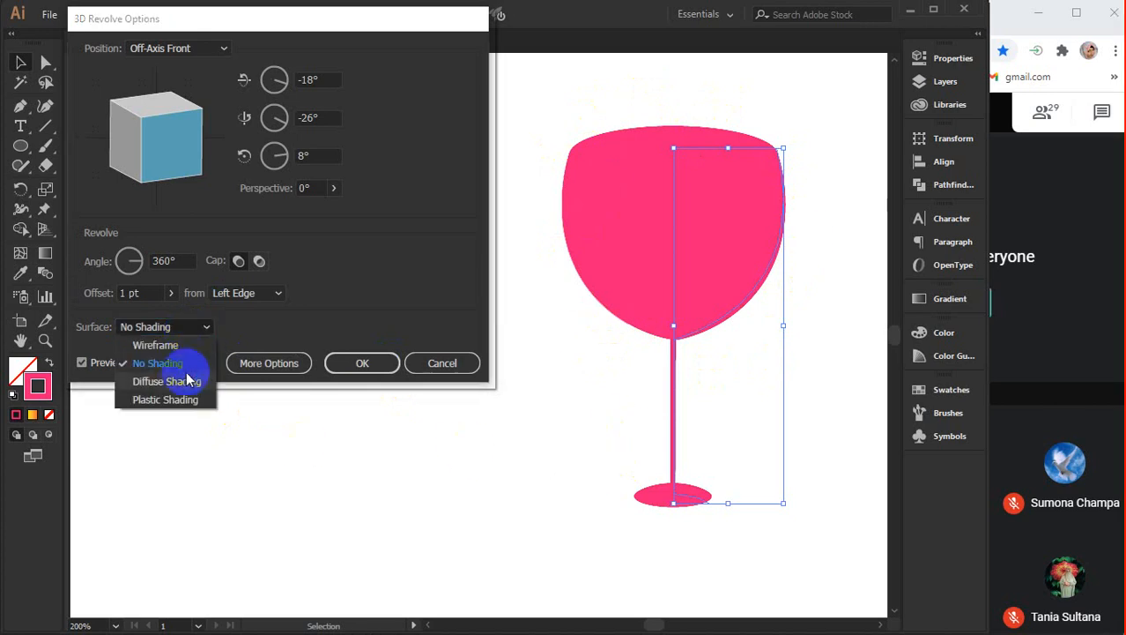
click(166, 382)
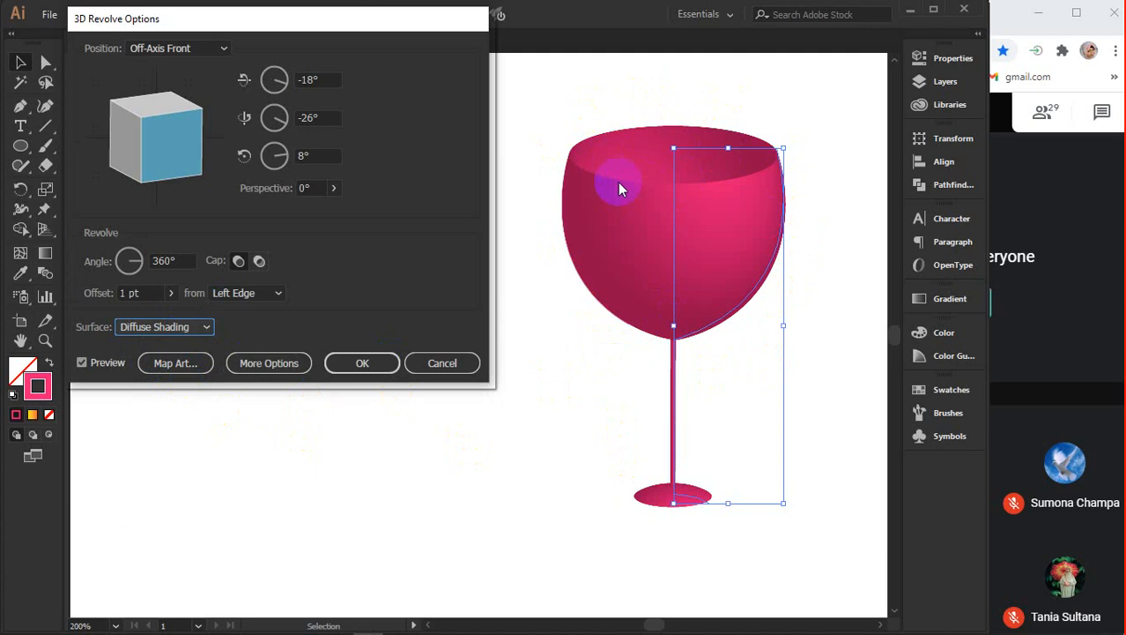
click(189, 327)
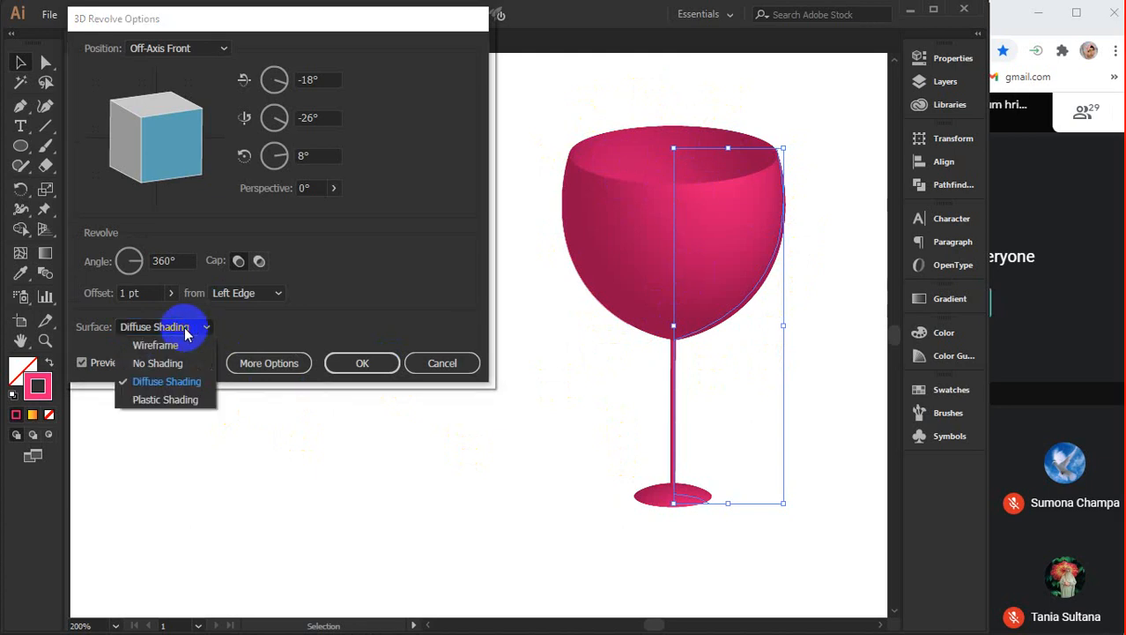
click(167, 400)
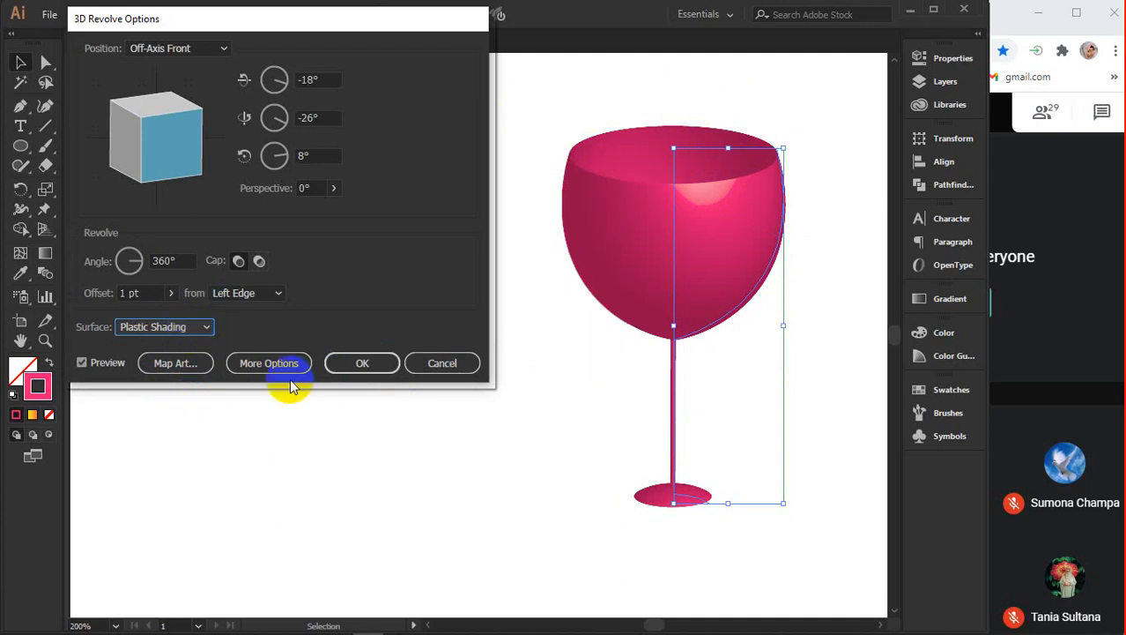
Expand the 3D Revolve lighting options and compare the Wireframe and No Shading surfaces on the glass
click(255, 367)
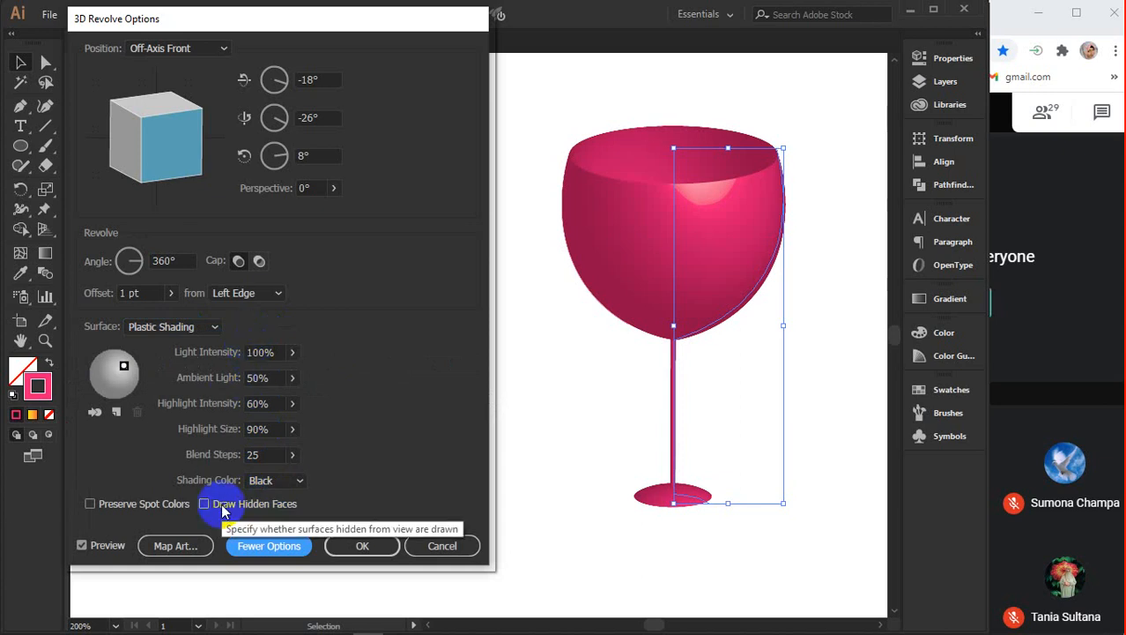
click(181, 328)
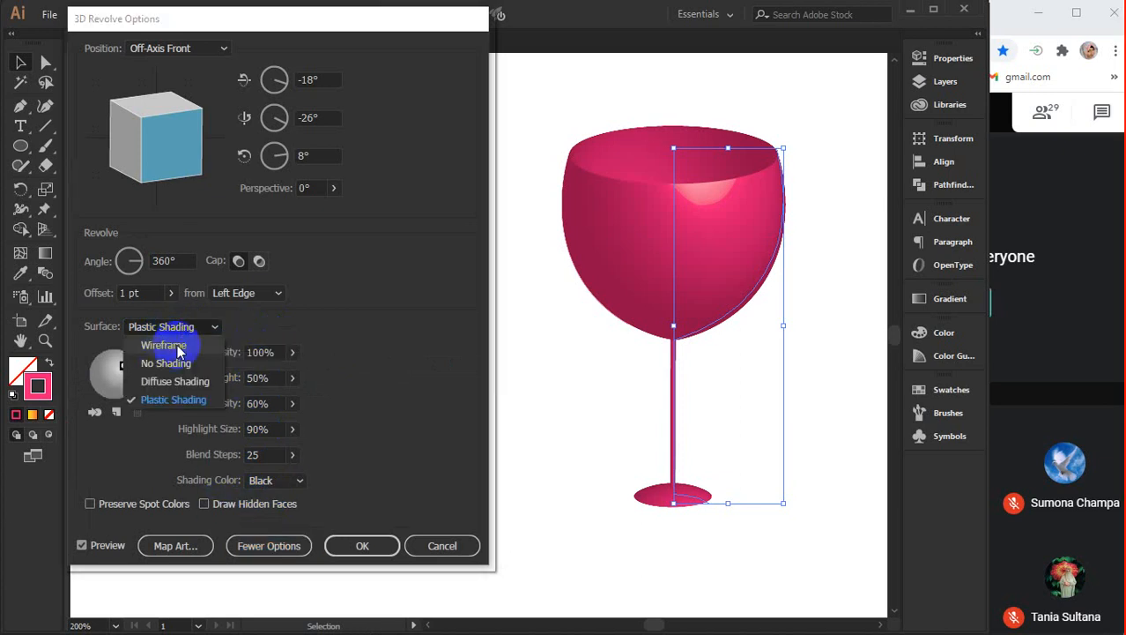
click(164, 345)
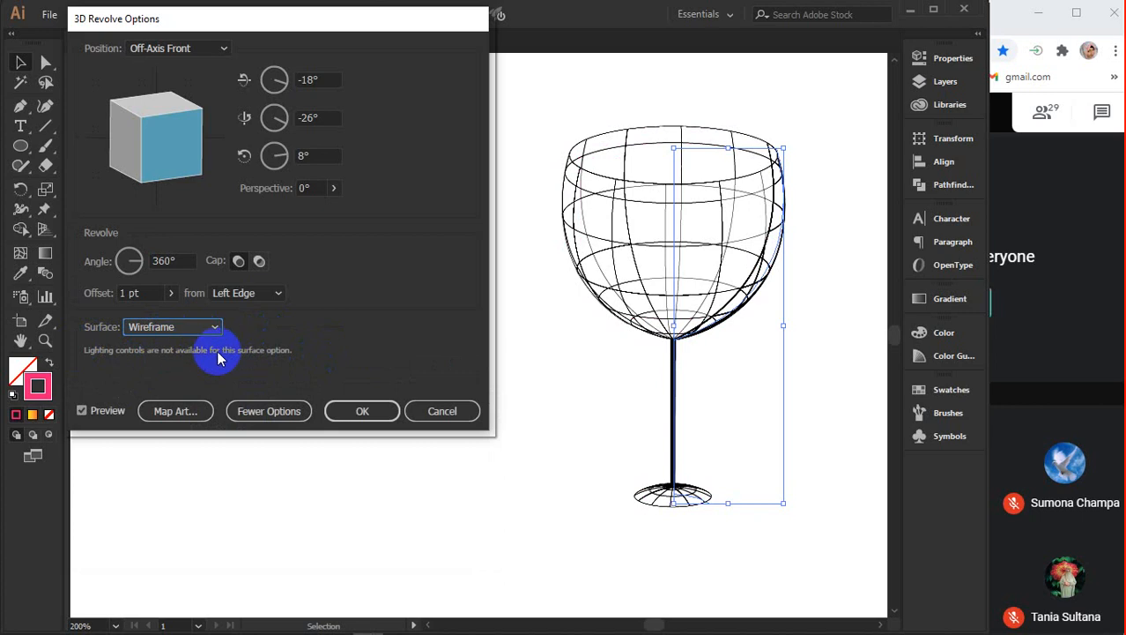
click(188, 329)
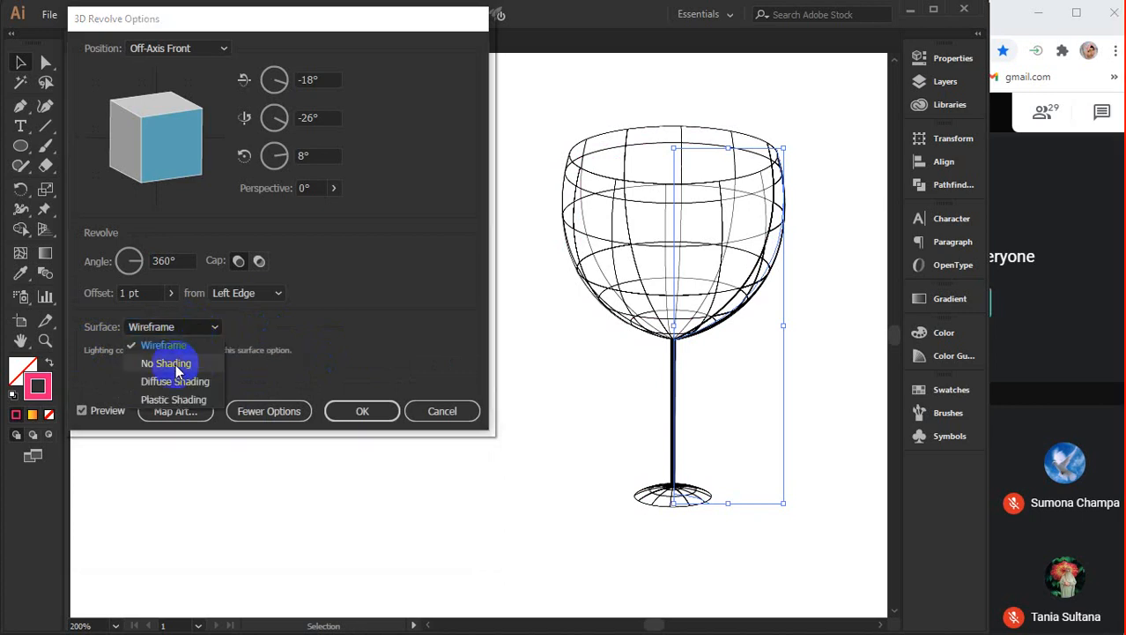
click(175, 364)
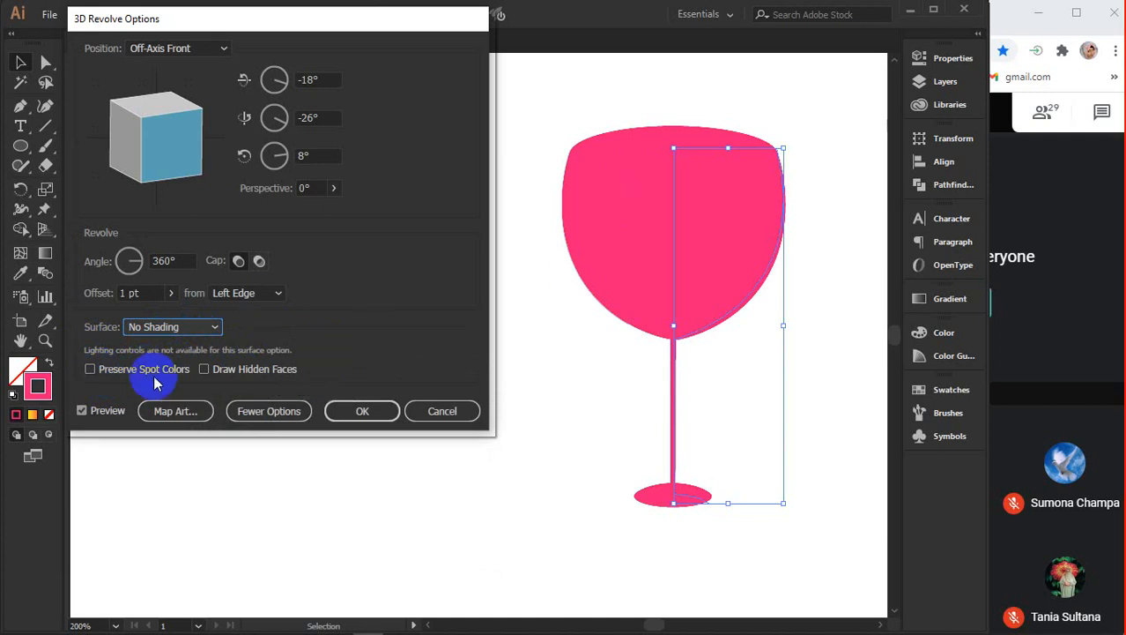
Try the Preserve Spot Colors and Draw Hidden Faces options, leave both off, and set the surface to Diffuse Shading
click(92, 370)
click(92, 370)
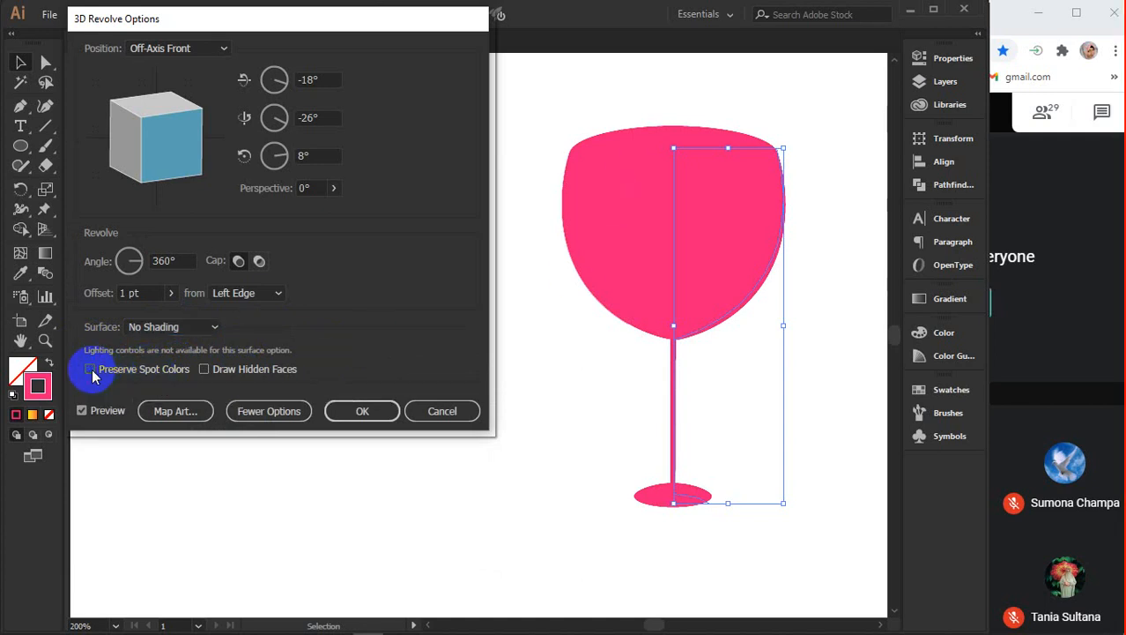
click(205, 368)
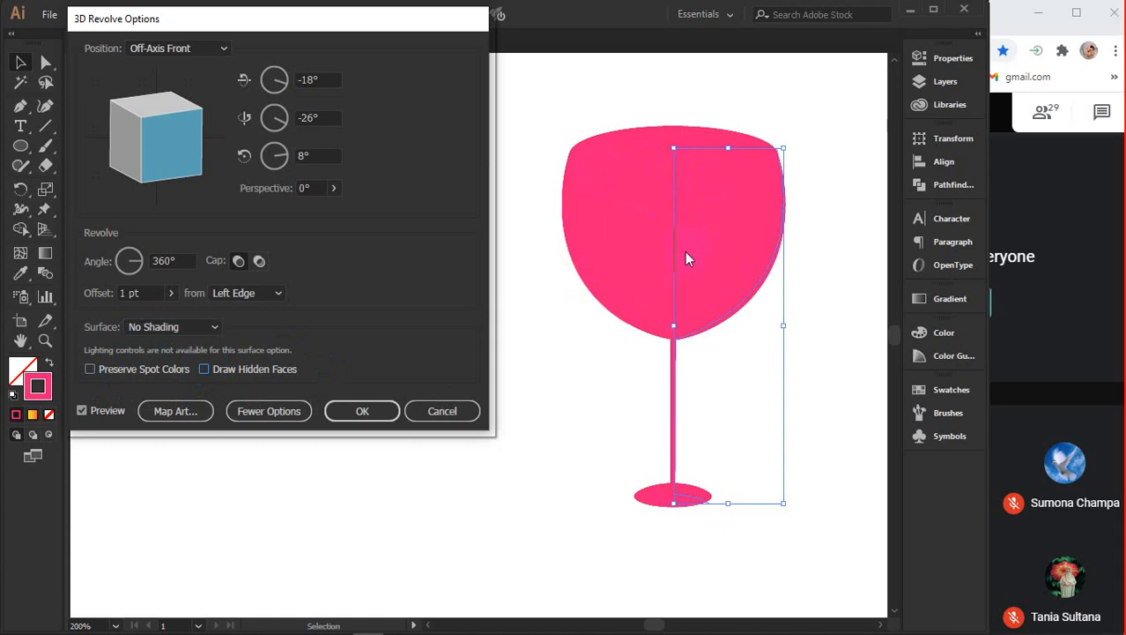
click(187, 327)
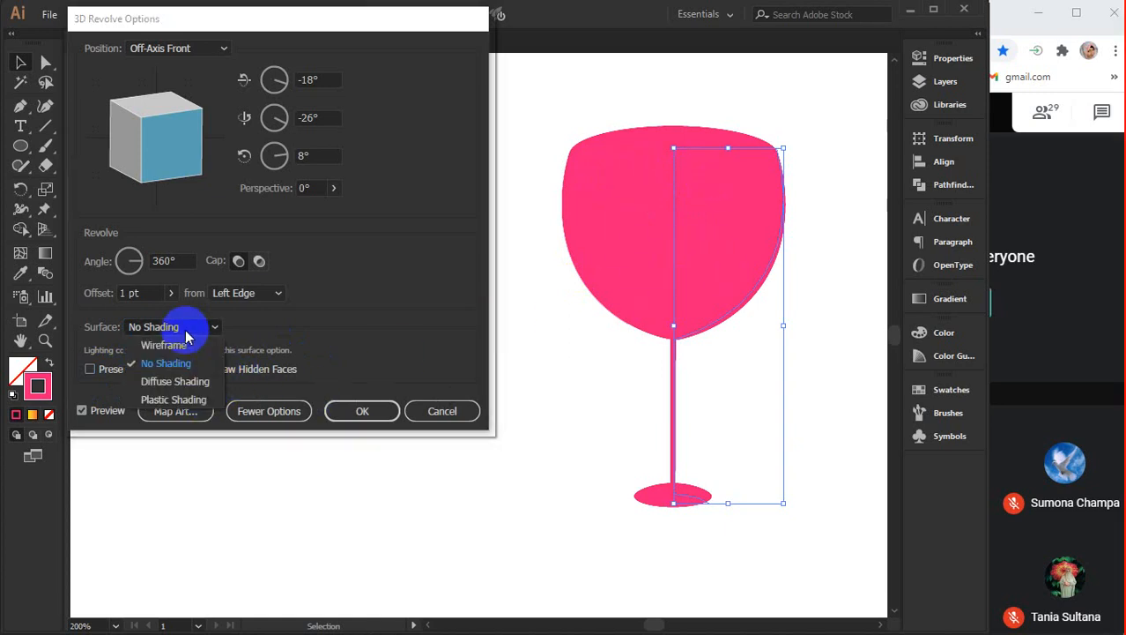
click(176, 381)
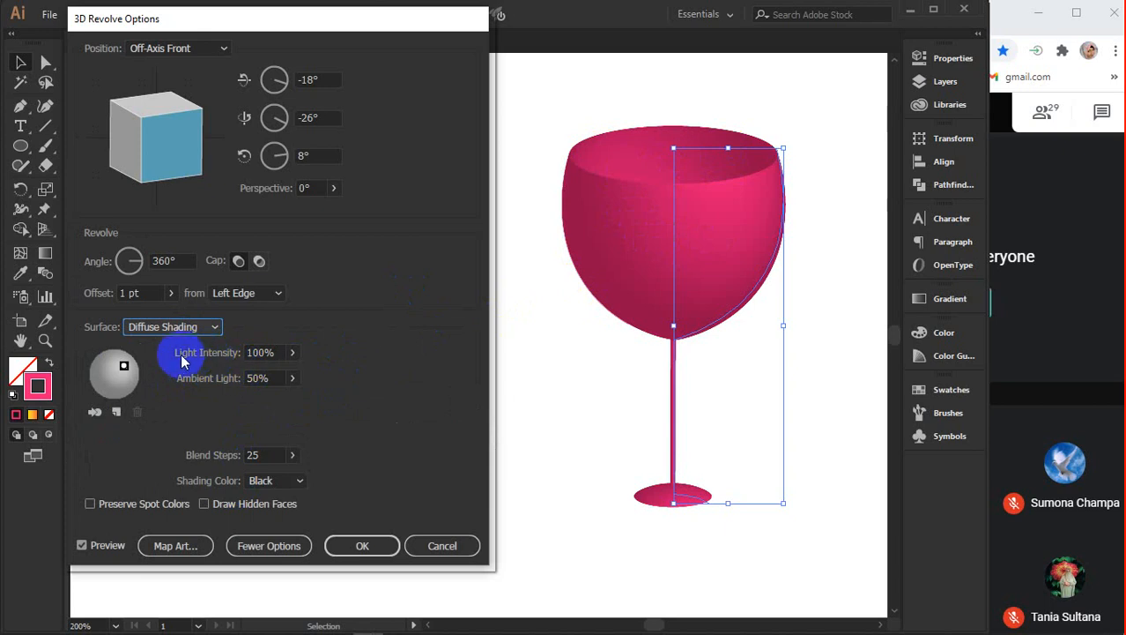
Try different light positions on the shading sphere, leaving the light nearer its upper-right edge
mouse_move(90, 367)
mouse_down()
mouse_move(158, 392)
mouse_move(95, 364)
mouse_up()
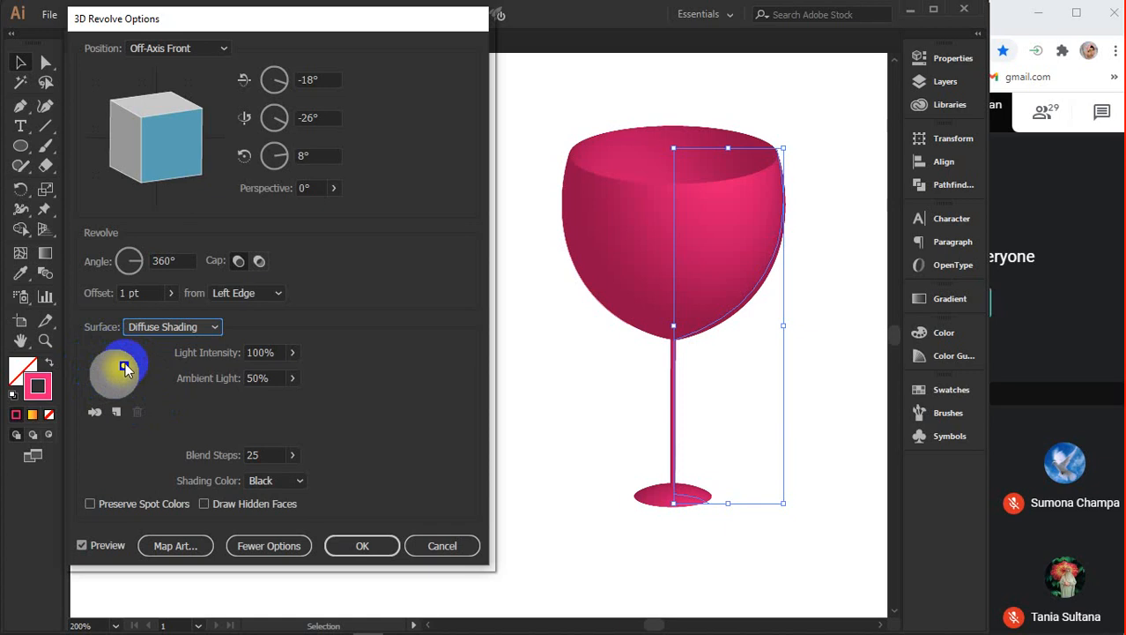
mouse_move(124, 368)
mouse_down()
mouse_move(95, 373)
mouse_move(132, 371)
mouse_up()
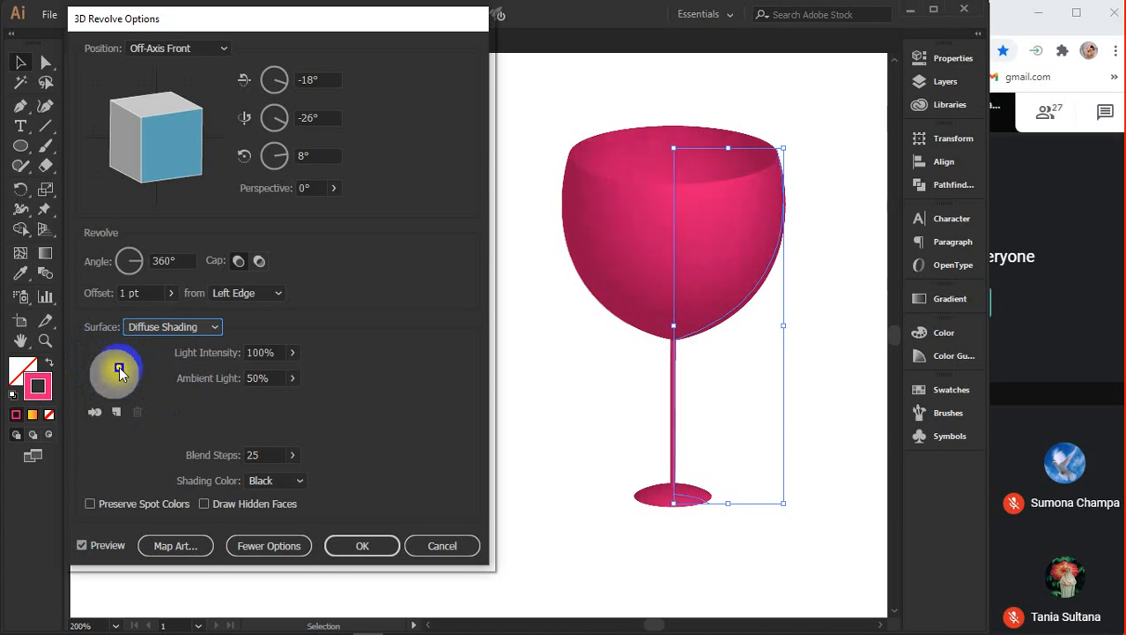
drag(120, 368, 128, 368)
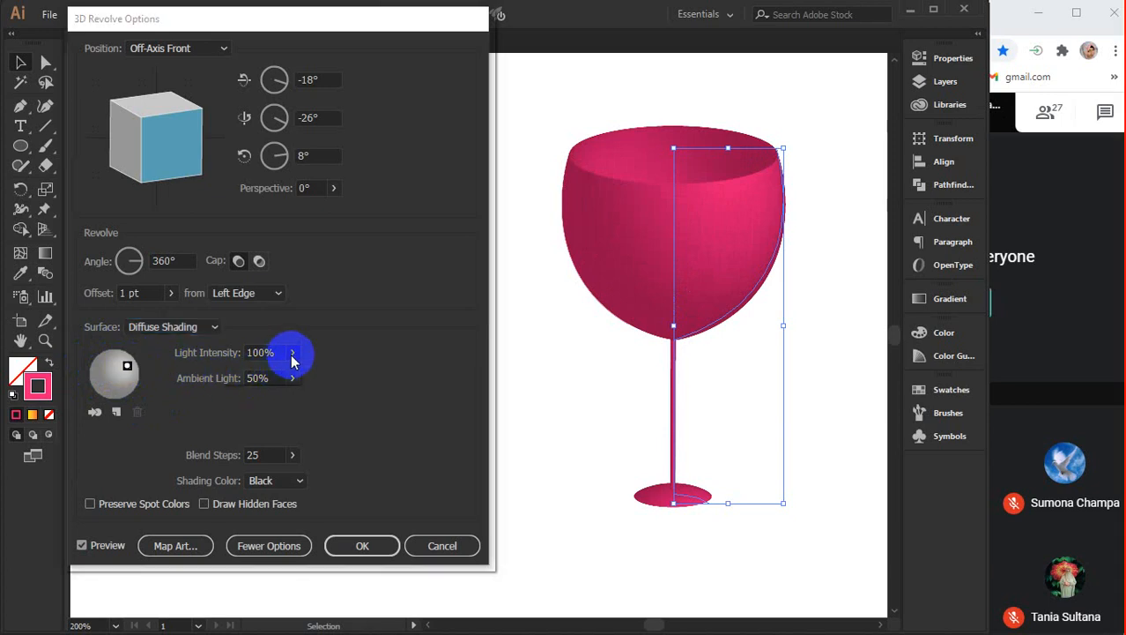
Lower the Light Intensity to 0% to preview its effect on the glass, and restore it to 100%
click(291, 377)
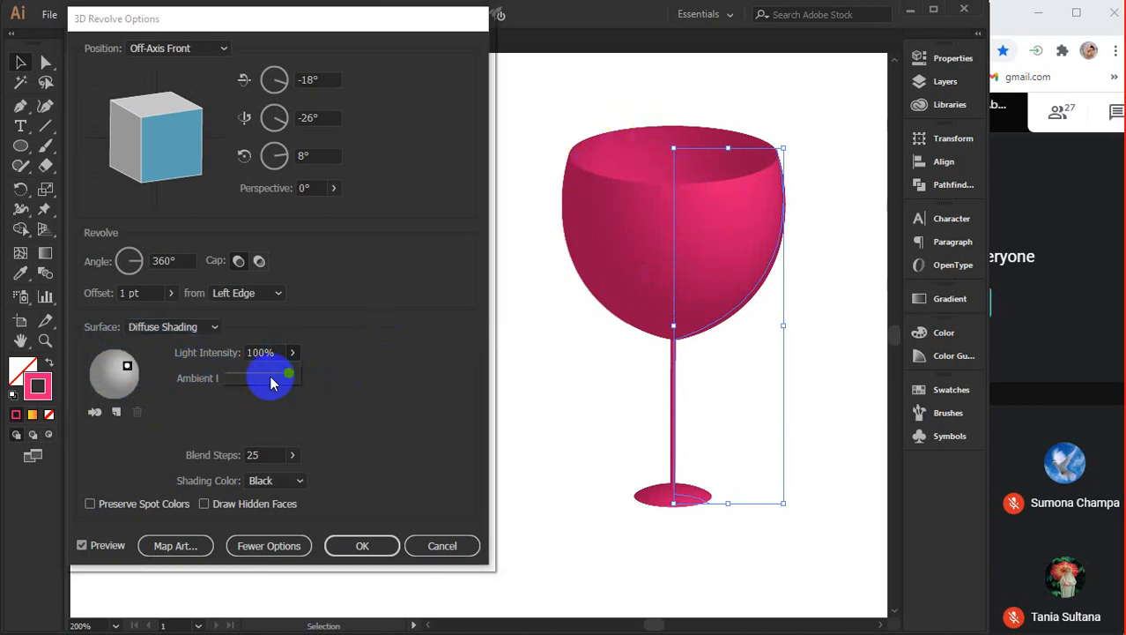
drag(269, 371, 228, 378)
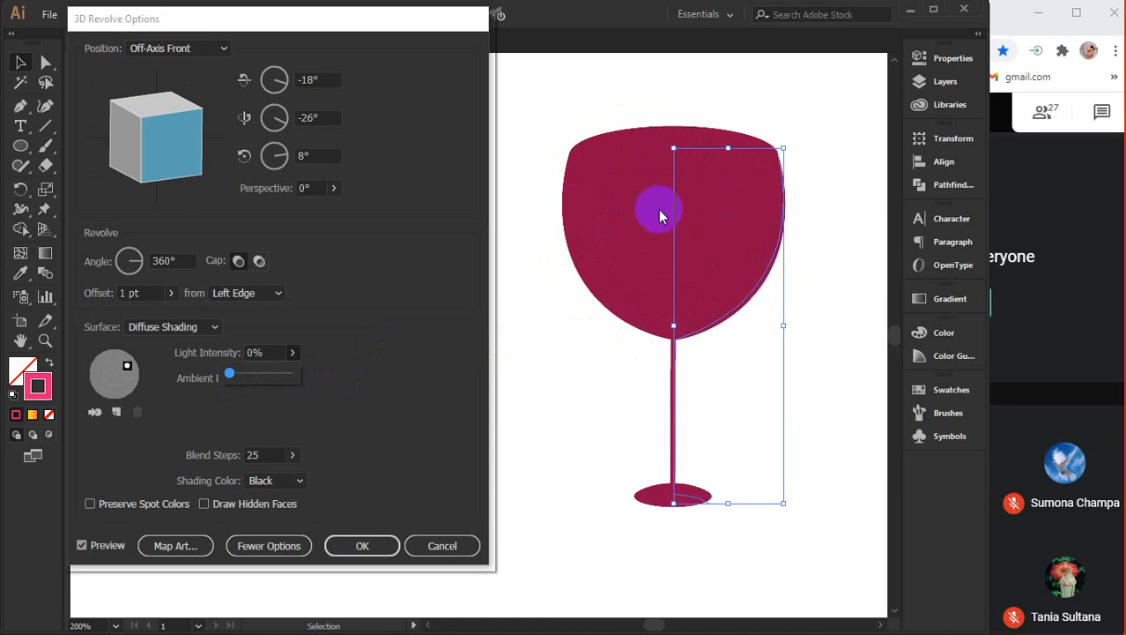
drag(245, 378, 291, 376)
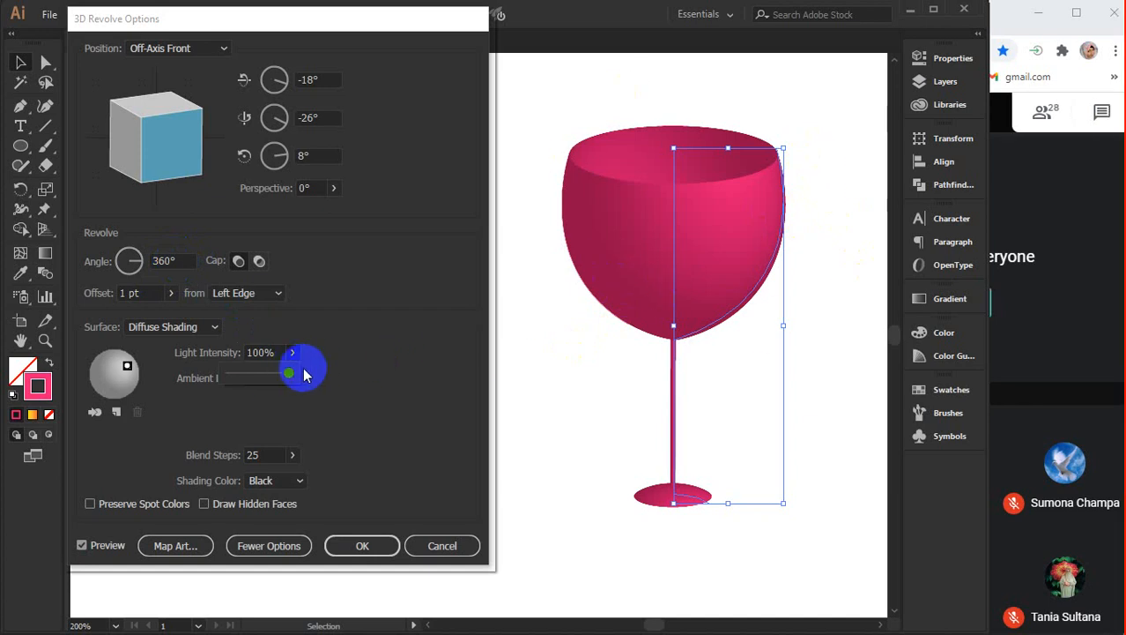
click(275, 353)
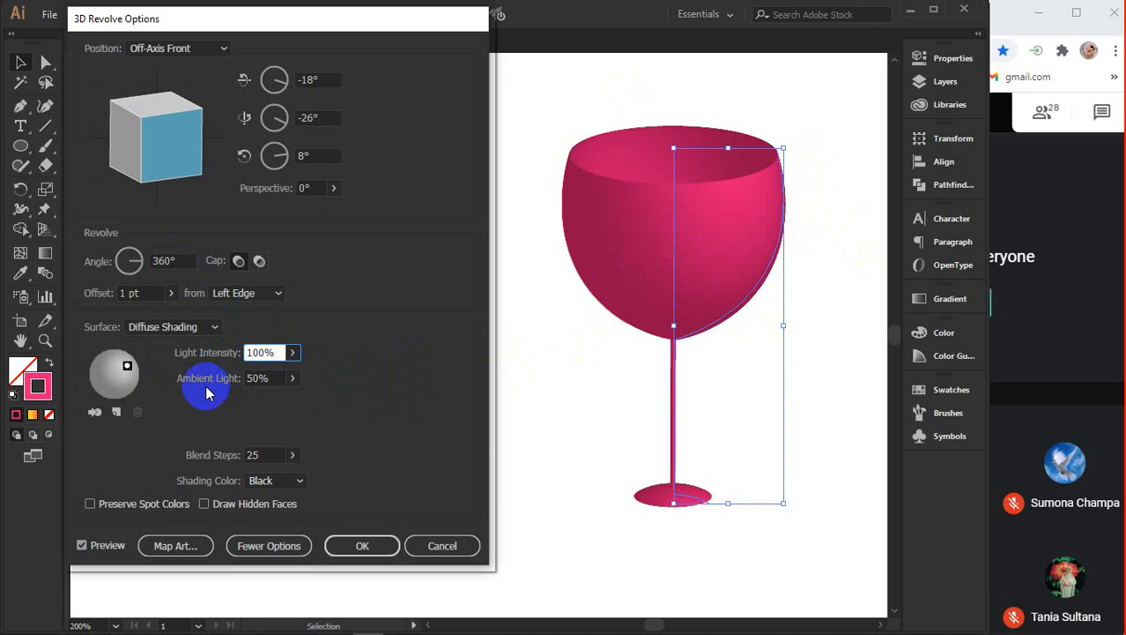
Preview the glass with Ambient Light at 43% and 0%, and return Ambient Light to 50%
click(291, 378)
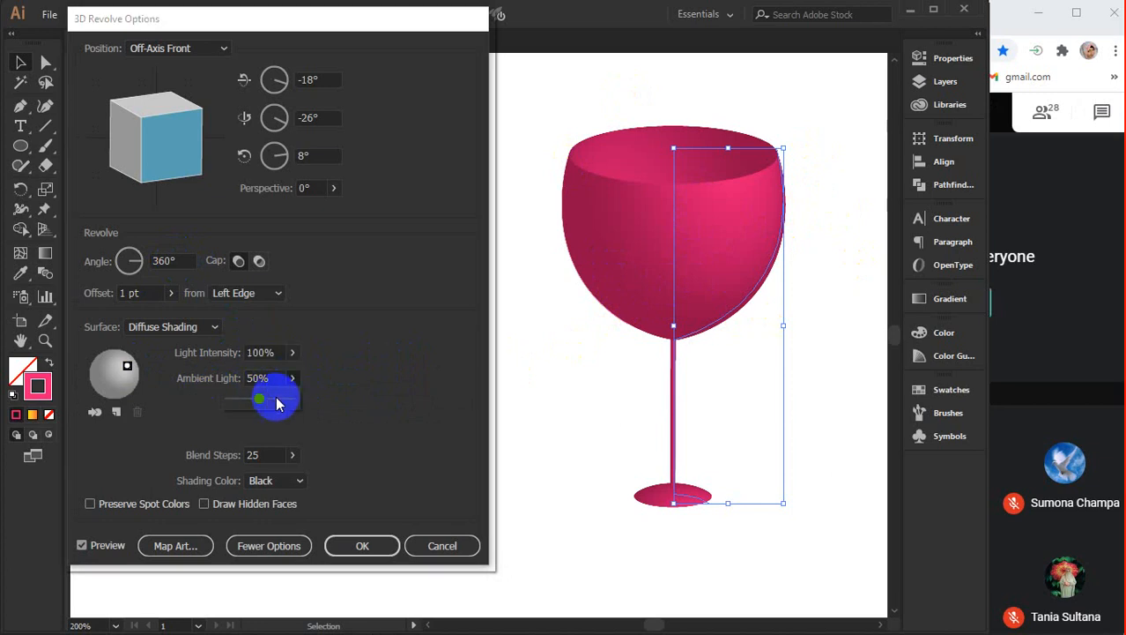
mouse_move(276, 402)
mouse_down()
mouse_move(297, 397)
mouse_move(225, 413)
mouse_move(232, 401)
mouse_move(259, 405)
mouse_up()
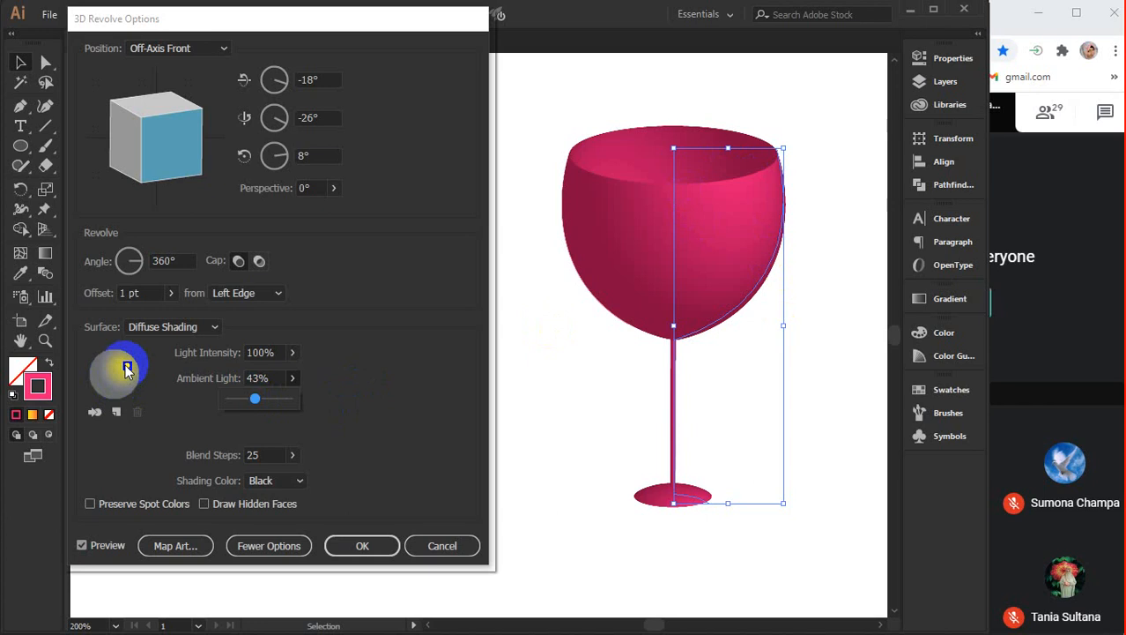
click(258, 399)
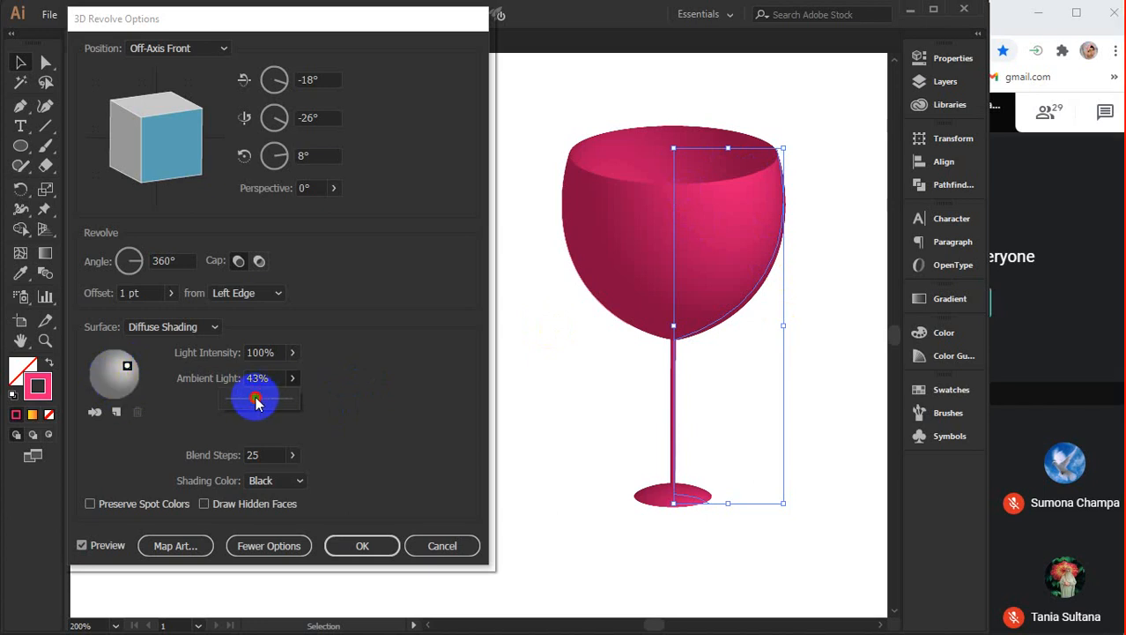
drag(257, 399, 231, 398)
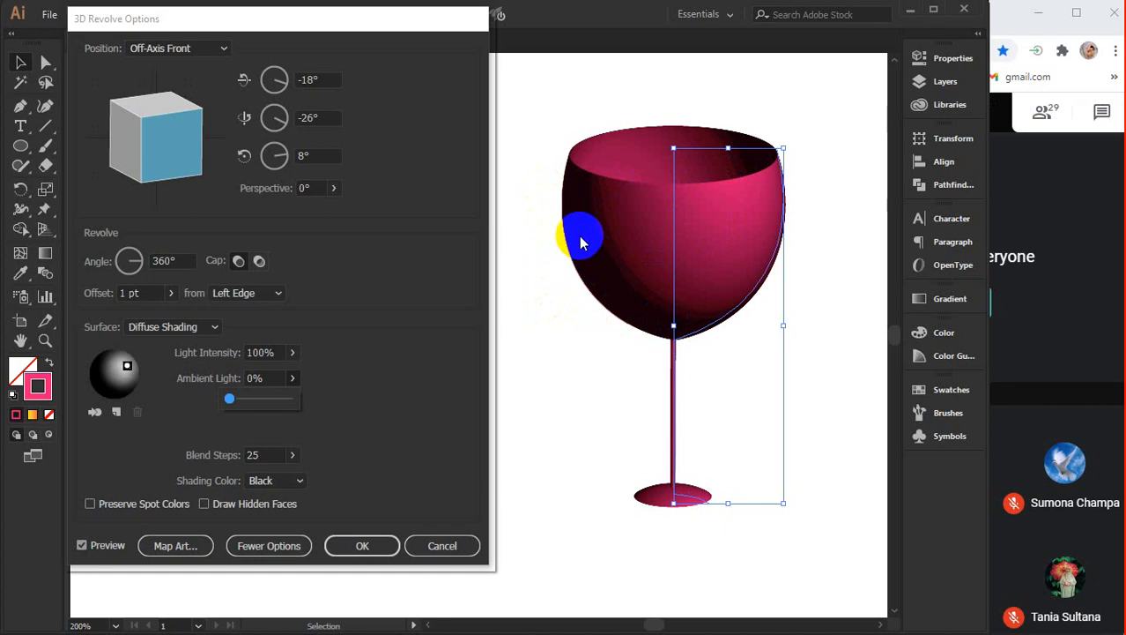
click(248, 399)
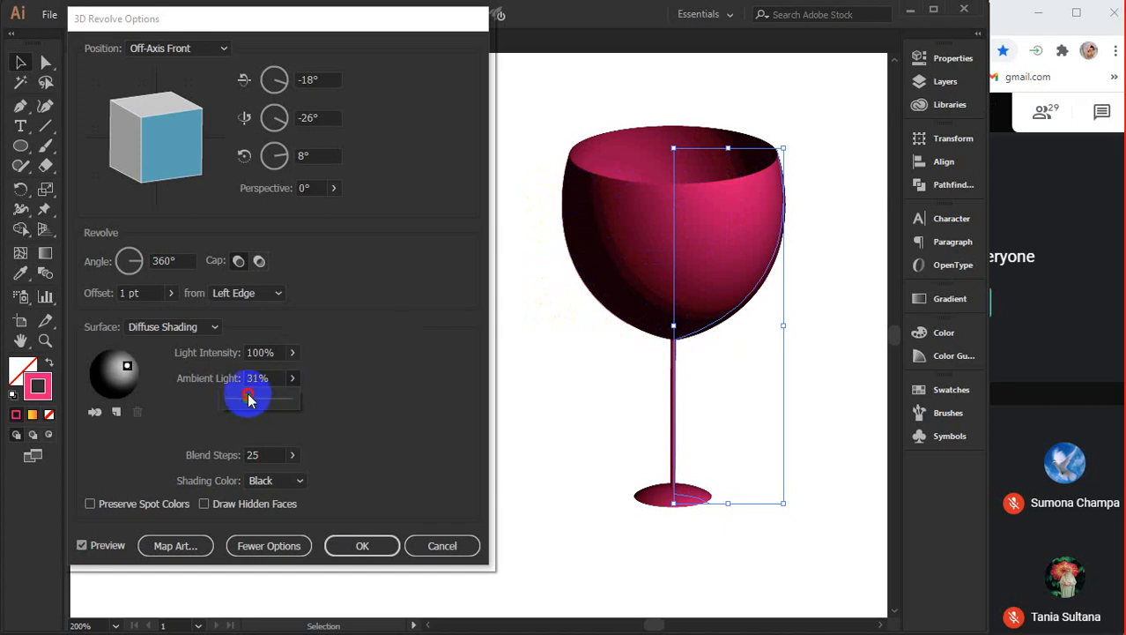
mouse_move(249, 399)
mouse_down()
mouse_move(300, 404)
mouse_move(257, 401)
mouse_move(264, 385)
mouse_up()
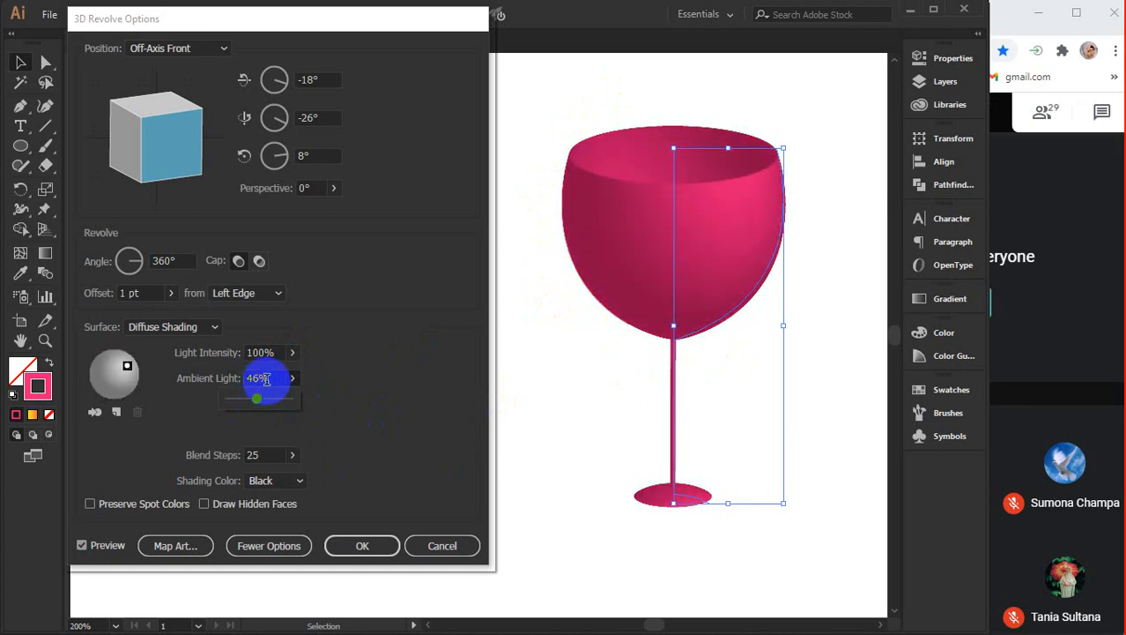
click(267, 378)
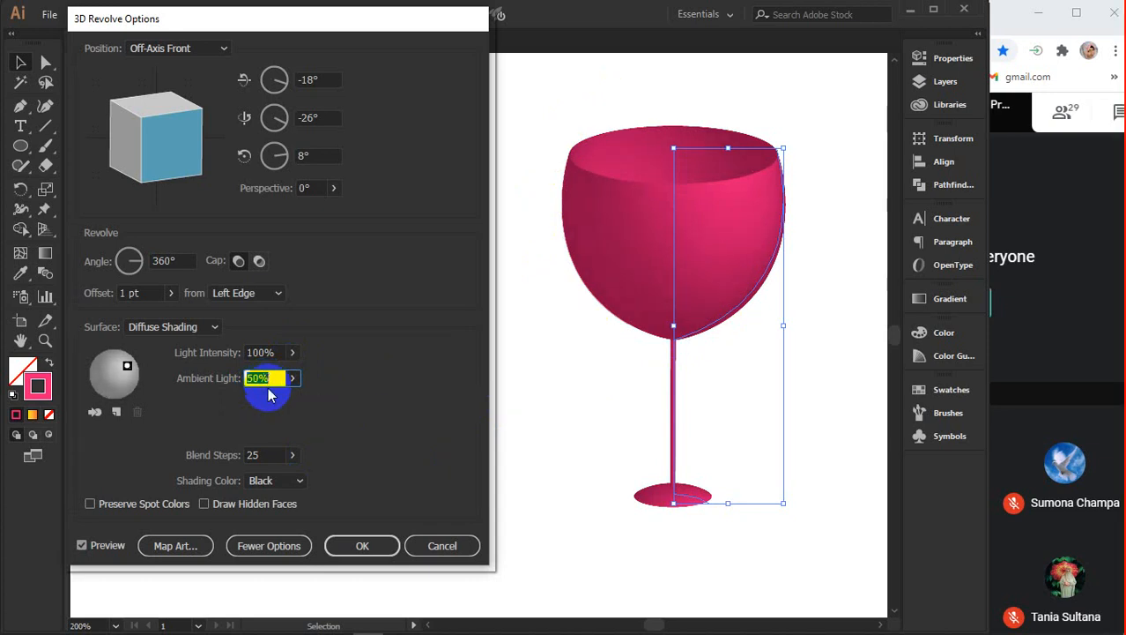
Raise the Blend Steps gradually to about 118 to preview smoother shading on the glass
click(266, 455)
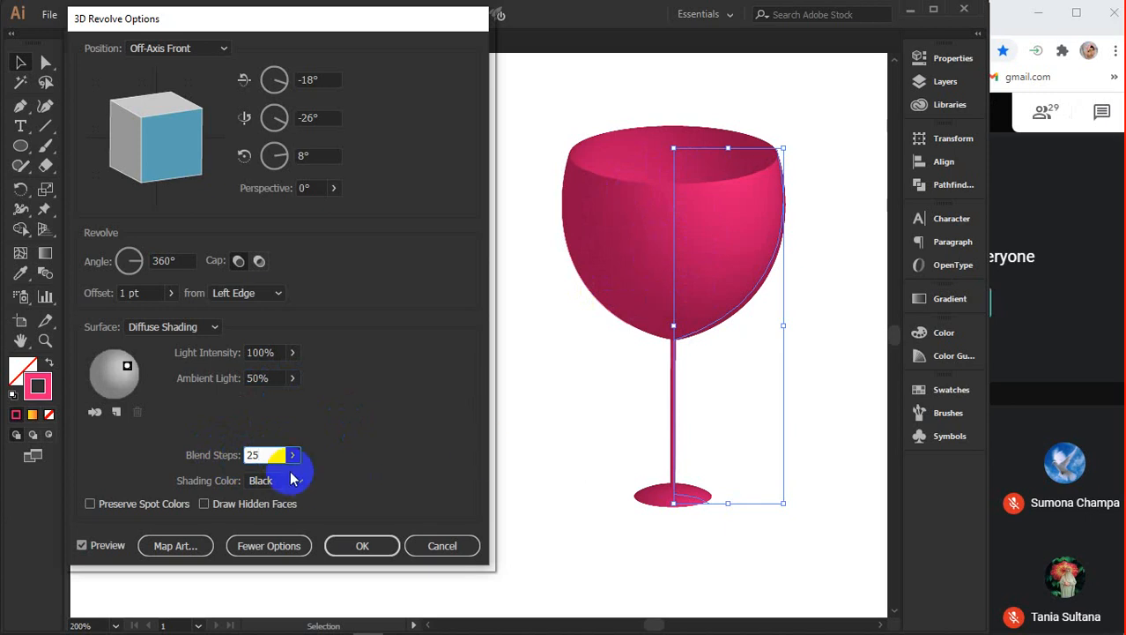
double_click(270, 454)
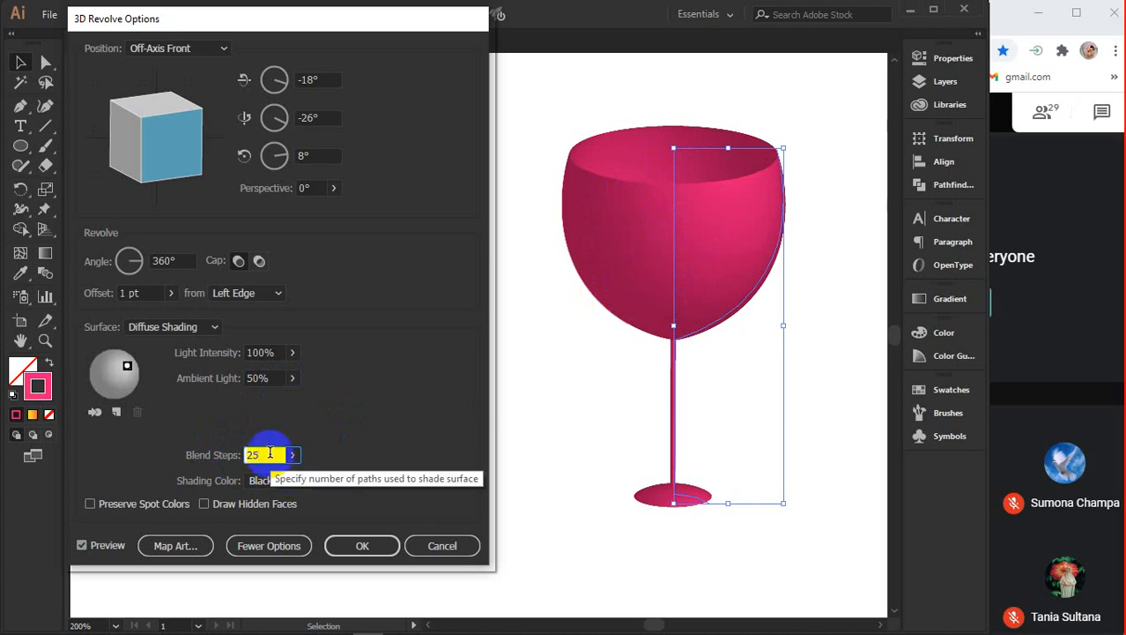
key(Up)
key(Up)
key(Up)
key(Up)
key(Up)
key(Up)
key(Up)
key(Up)
key(Up)
key(Up)
key(Up)
key(Up)
key(Up)
key(Up)
key(Up)
key(Up)
key(Up)
key(Up)
key(Up)
key(Up)
key(Up)
key(Up)
key(Up)
key(Up)
key(Up)
key(Up)
key(Up)
key(Up)
key(Up)
key(Up)
key(Up)
key(Up)
key(Up)
key(Up)
key(Up)
key(Up)
key(Up)
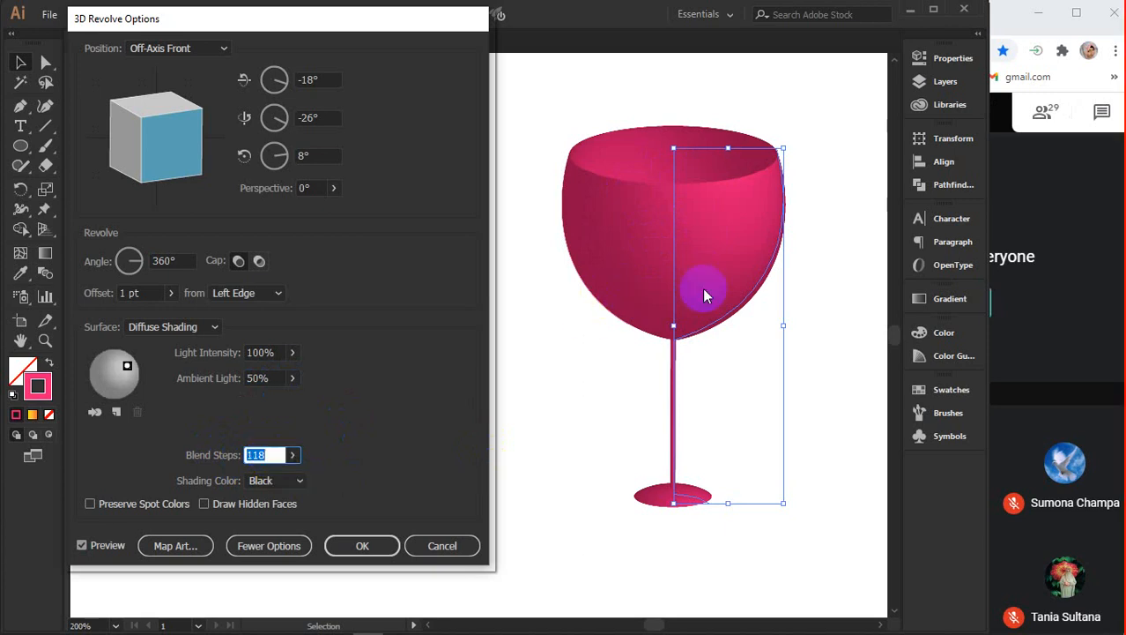
Lower the Blend Steps gradually to 0 and refresh the preview by switching it off and on
click(256, 451)
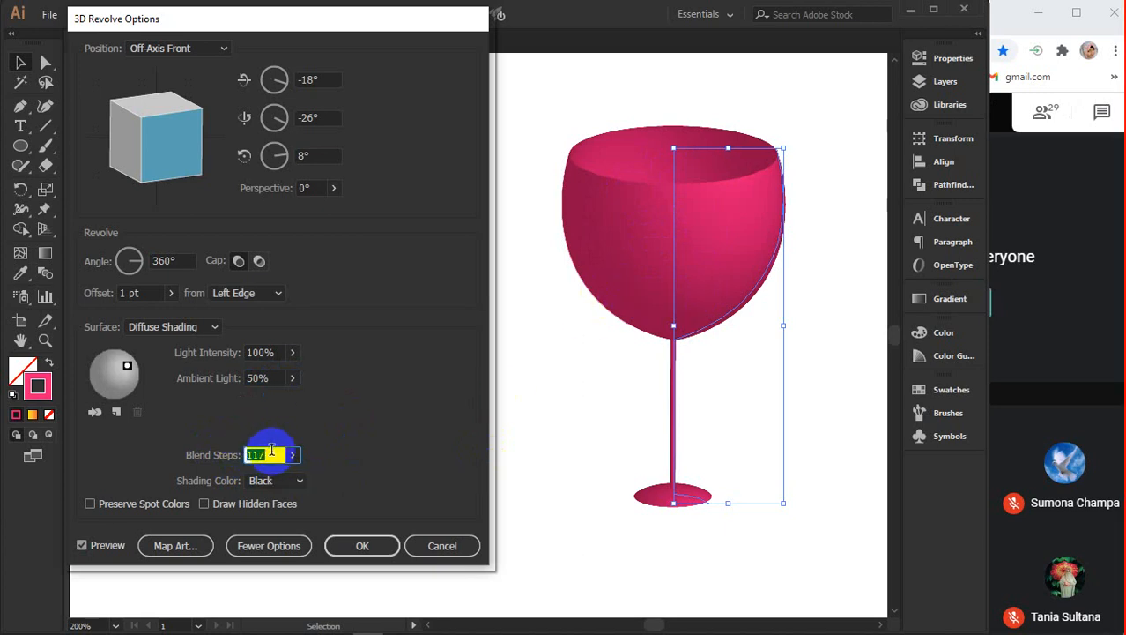
key(Down)
key(Down)
key(Down)
key(Down)
key(Down)
key(Down)
key(Down)
key(Down)
key(Down)
key(Down)
key(Down)
key(Down)
key(Down)
key(Down)
key(Down)
key(Down)
key(Down)
key(Down)
key(Down)
key(Down)
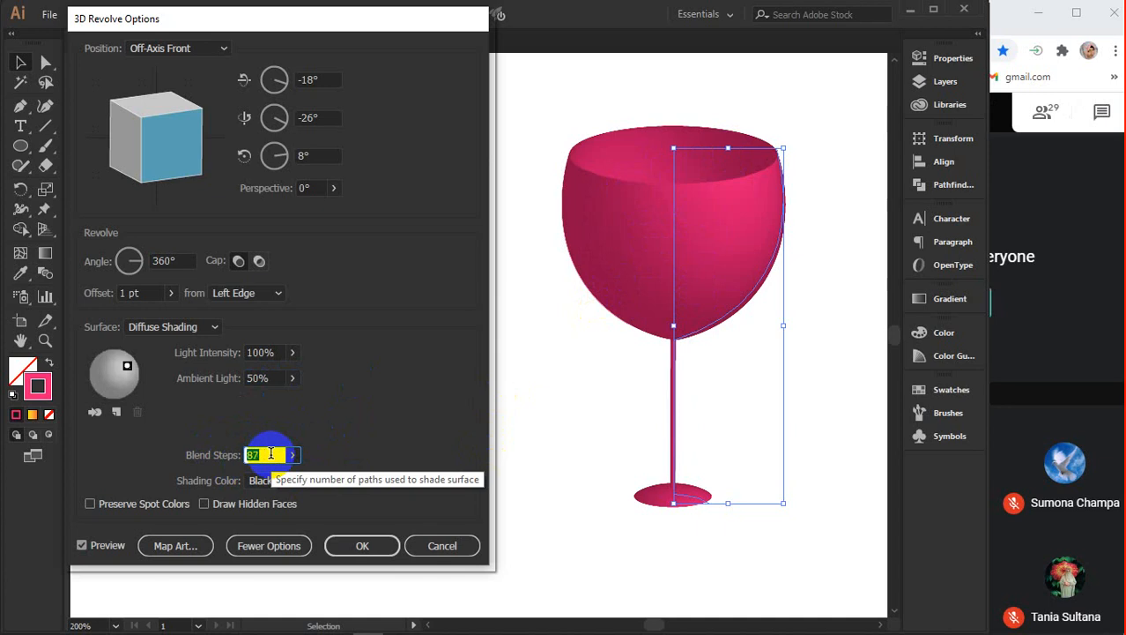
key(Down)
key(Down)
key(Down)
key(Down)
key(Down)
key(Down)
key(Down)
key(Down)
key(Down)
key(Down)
key(Down)
key(Down)
key(Down)
key(Down)
key(Down)
key(Down)
key(Down)
key(Down)
key(Down)
key(Down)
key(Down)
key(Down)
key(Down)
key(Down)
key(Down)
key(Down)
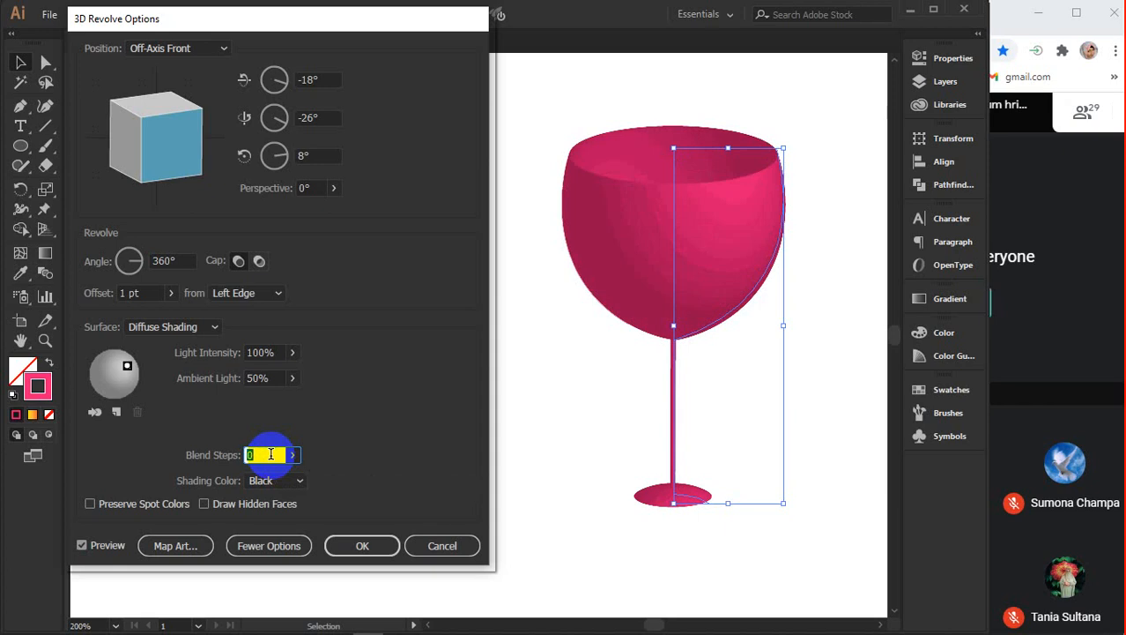
click(270, 454)
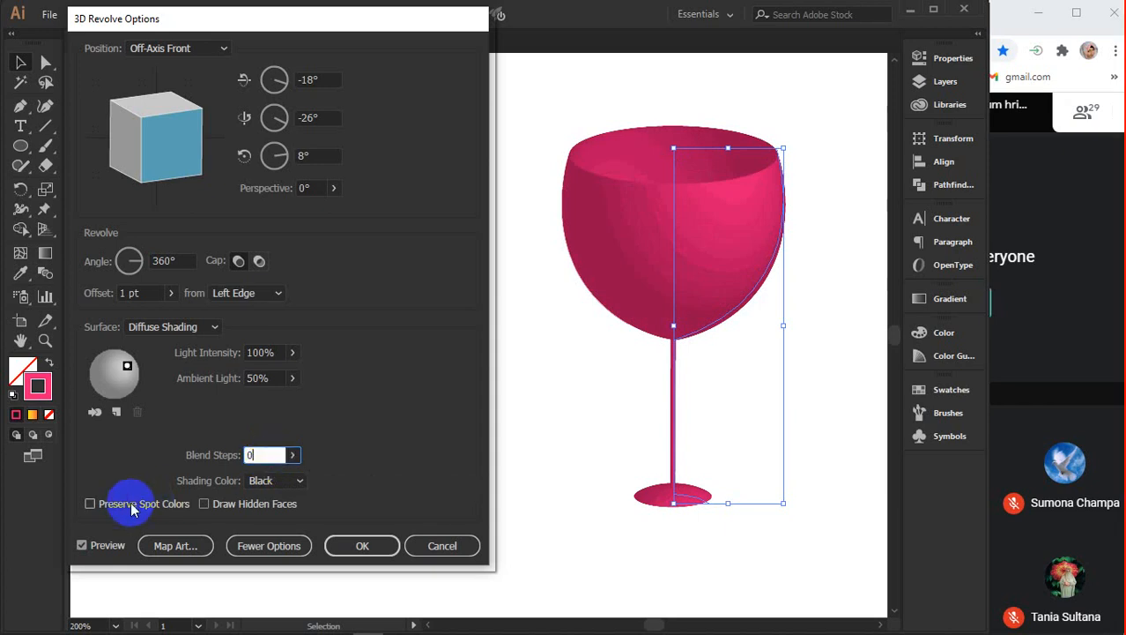
click(102, 553)
click(102, 554)
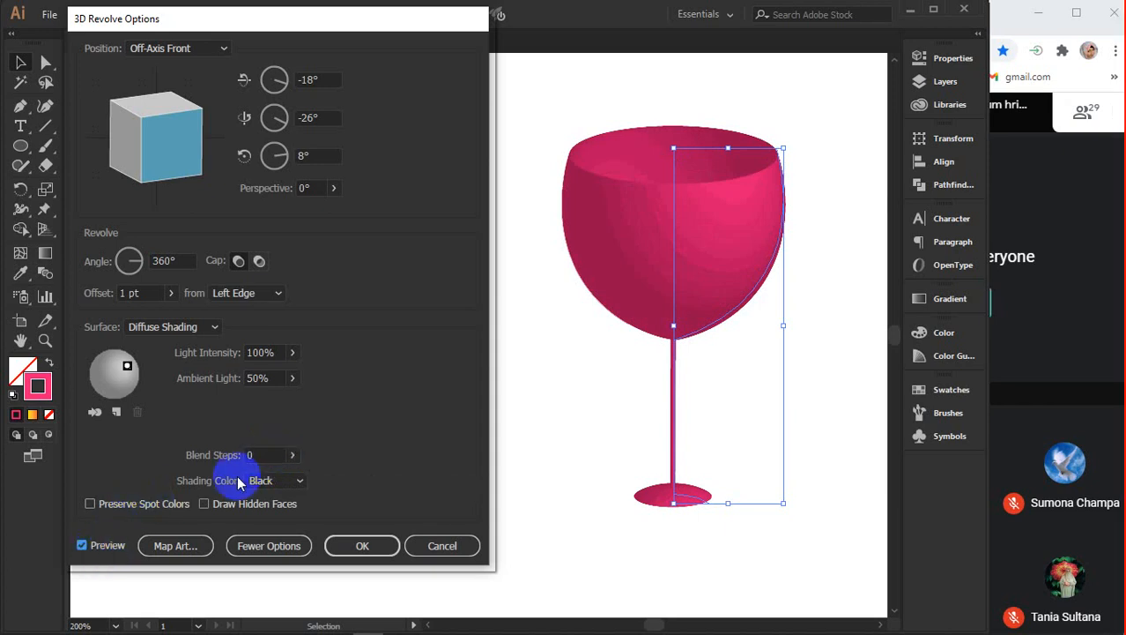
Raise the Blend Steps gradually through 1 and 4 to 6, previewing the banded shading on the glass
click(260, 458)
key(Up)
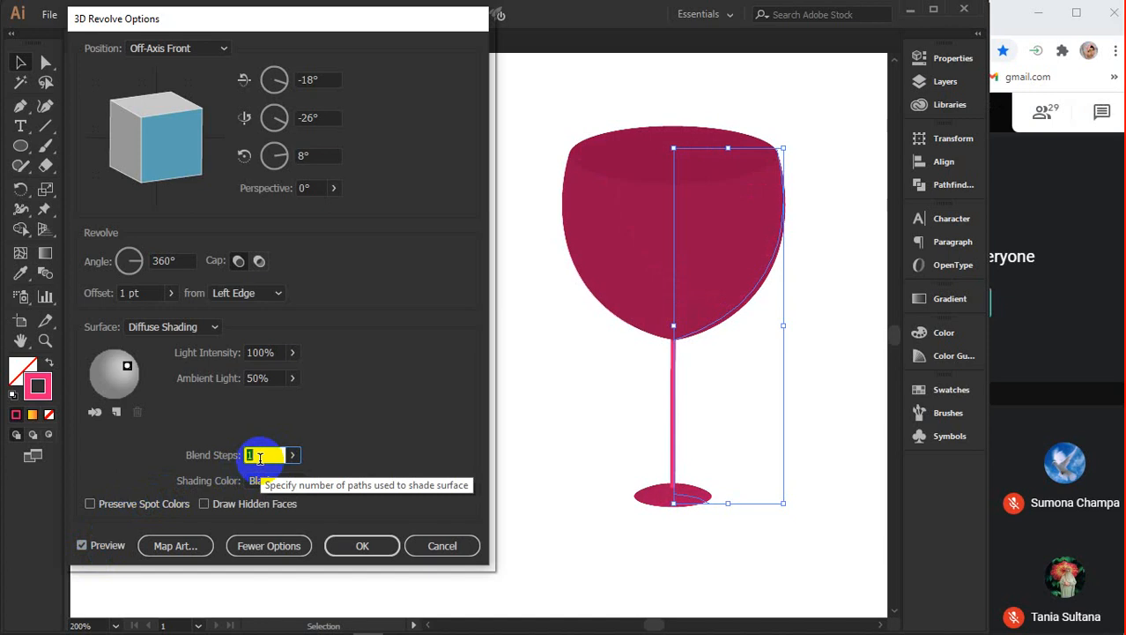
key(Up)
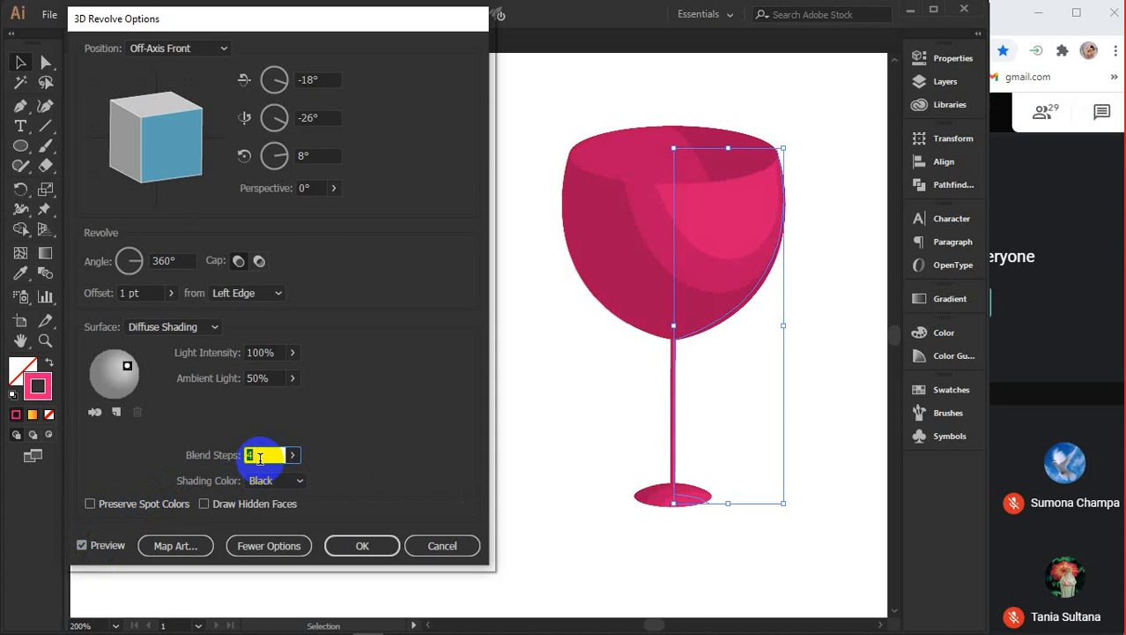
key(Up)
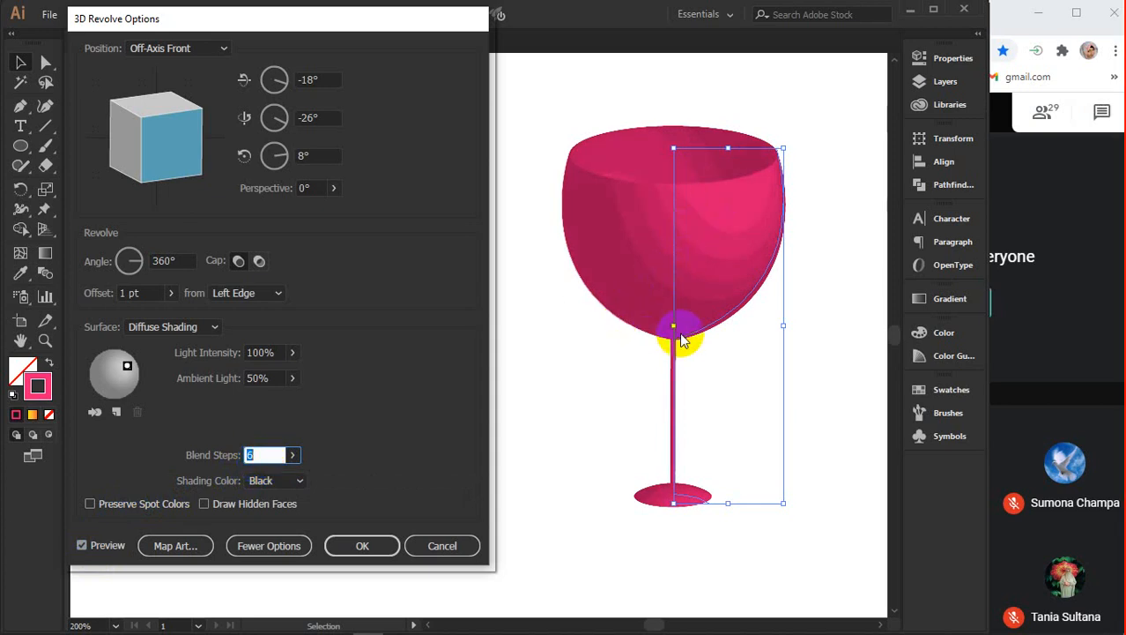
click(275, 452)
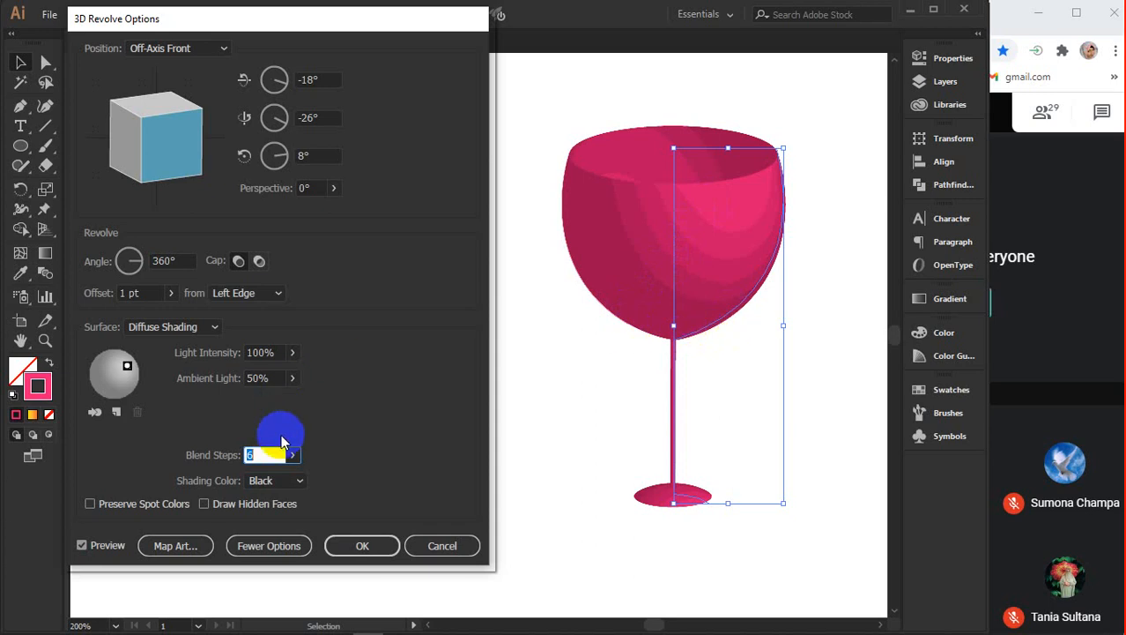
Raise the Blend Steps gradually through 7 and 28 to 30 to smooth the shading on the glass
key(Up)
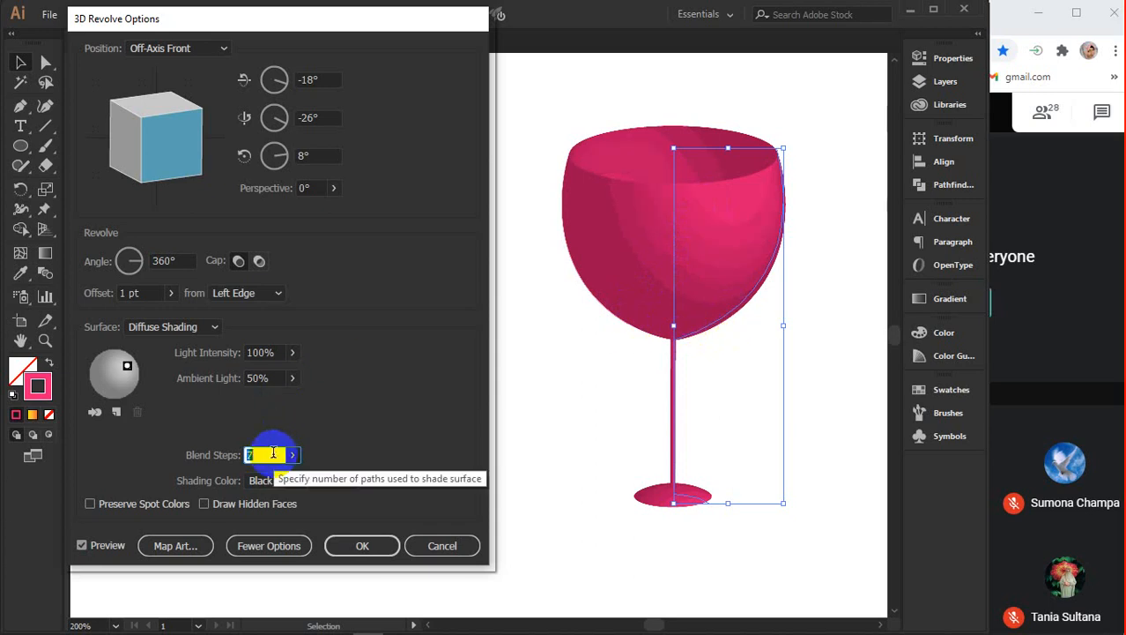
key(Up)
key(Up)
key(Up)
key(Up)
key(Up)
key(Up)
key(Up)
key(Up)
key(Up)
key(Up)
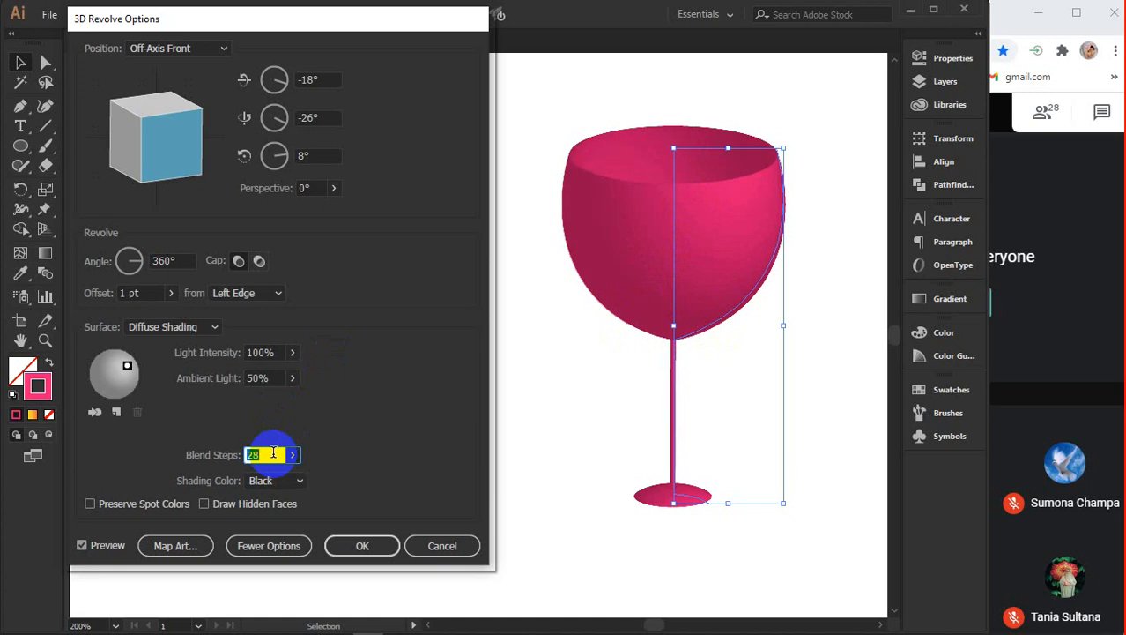
key(Up)
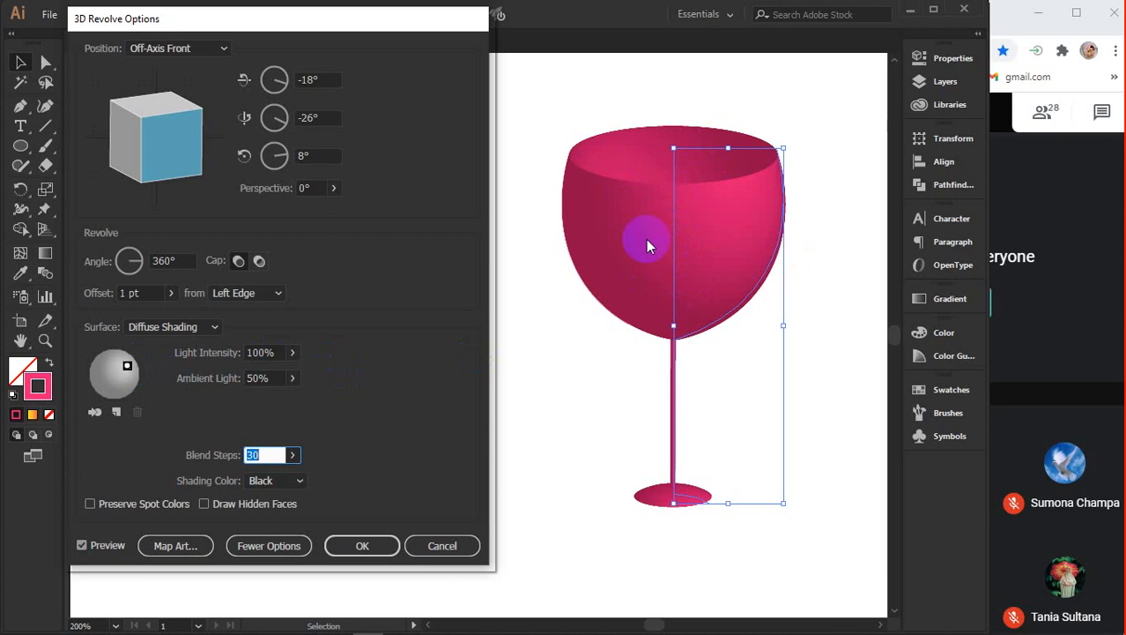
Preview the glass with the Shading Color set to None, and return it to Black
click(275, 481)
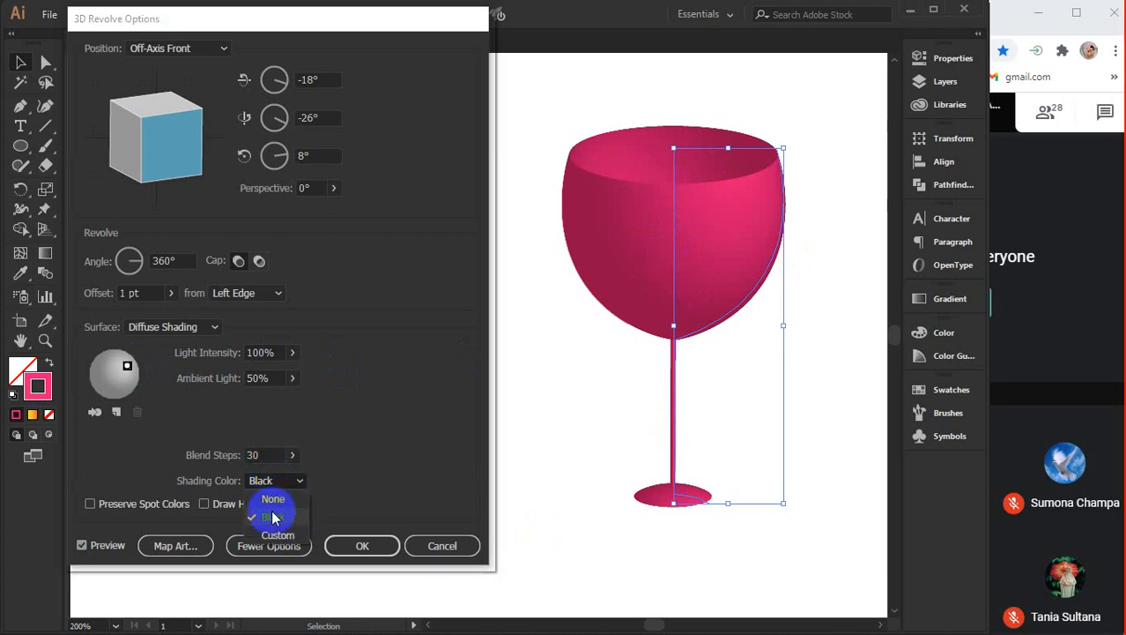
click(275, 500)
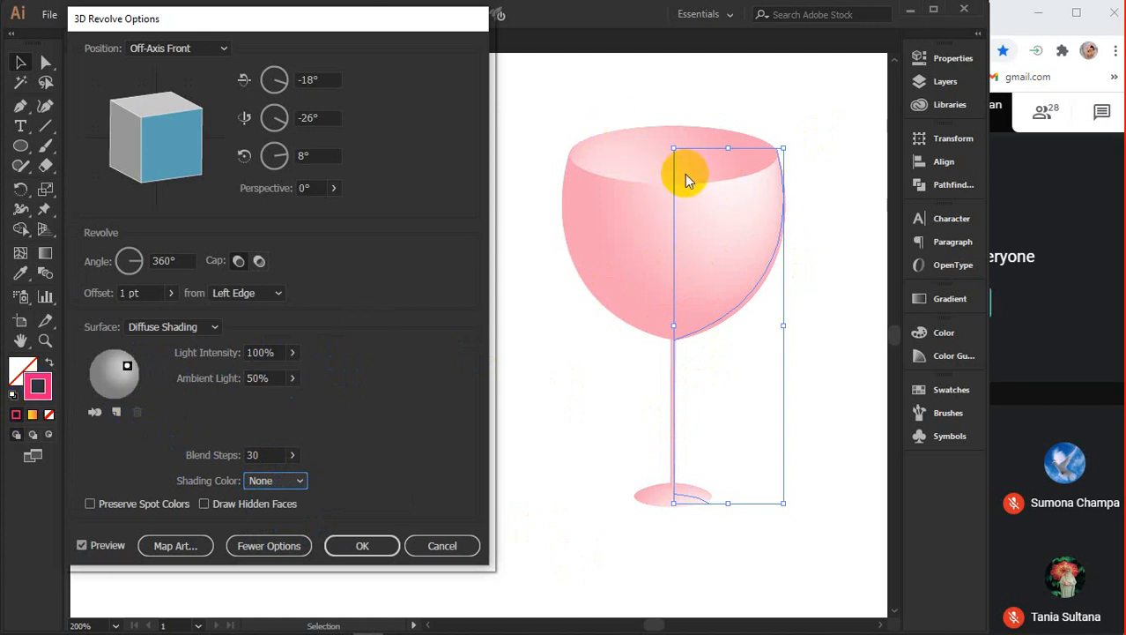
click(280, 480)
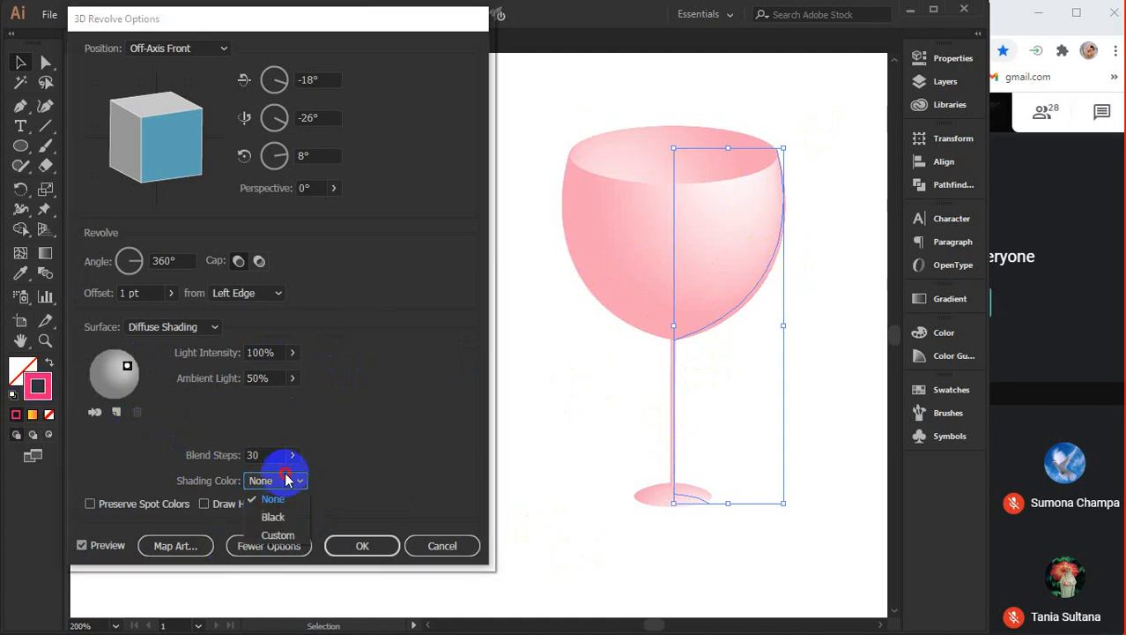
click(270, 522)
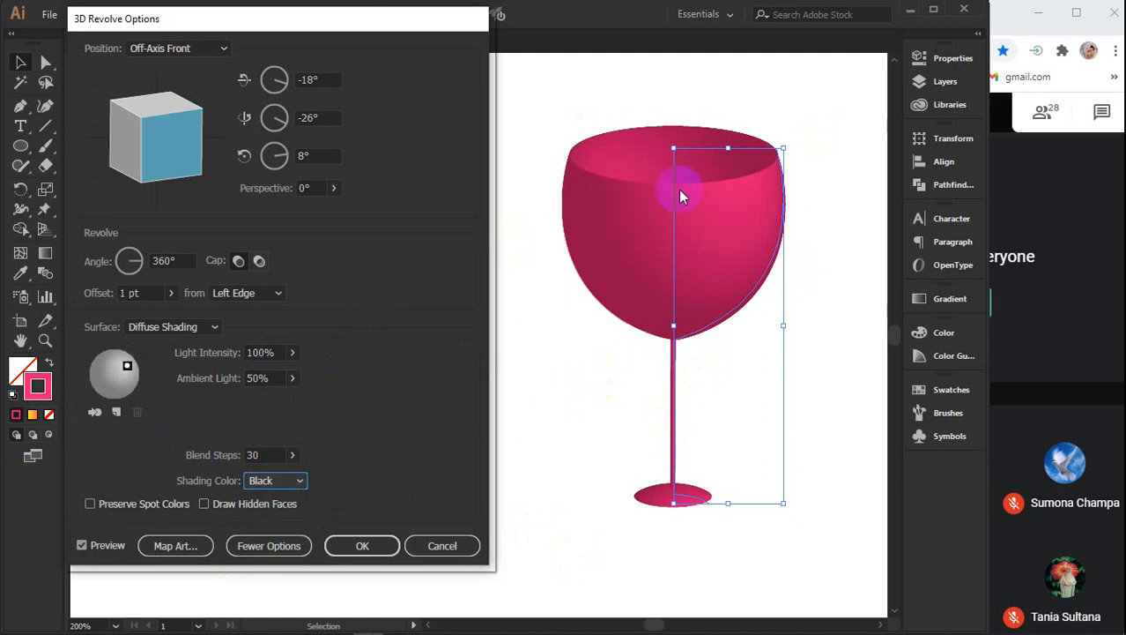
Switch the Shading Color to Custom and choose the muted brownish red 846668 for the glass
click(282, 482)
click(275, 534)
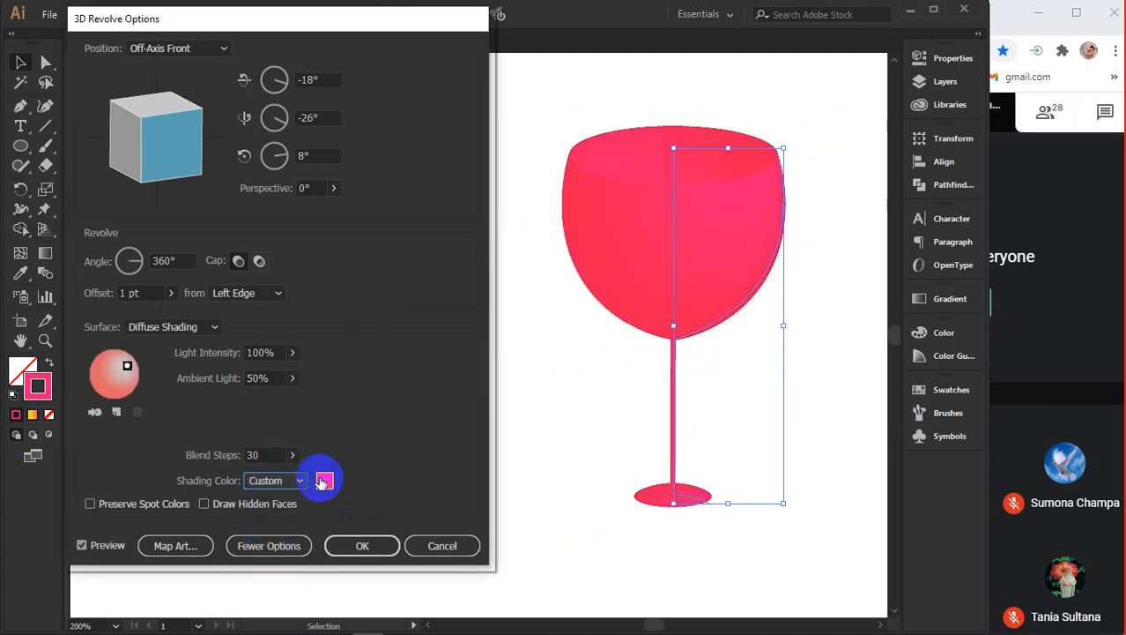
click(325, 480)
drag(792, 125, 915, 58)
click(856, 199)
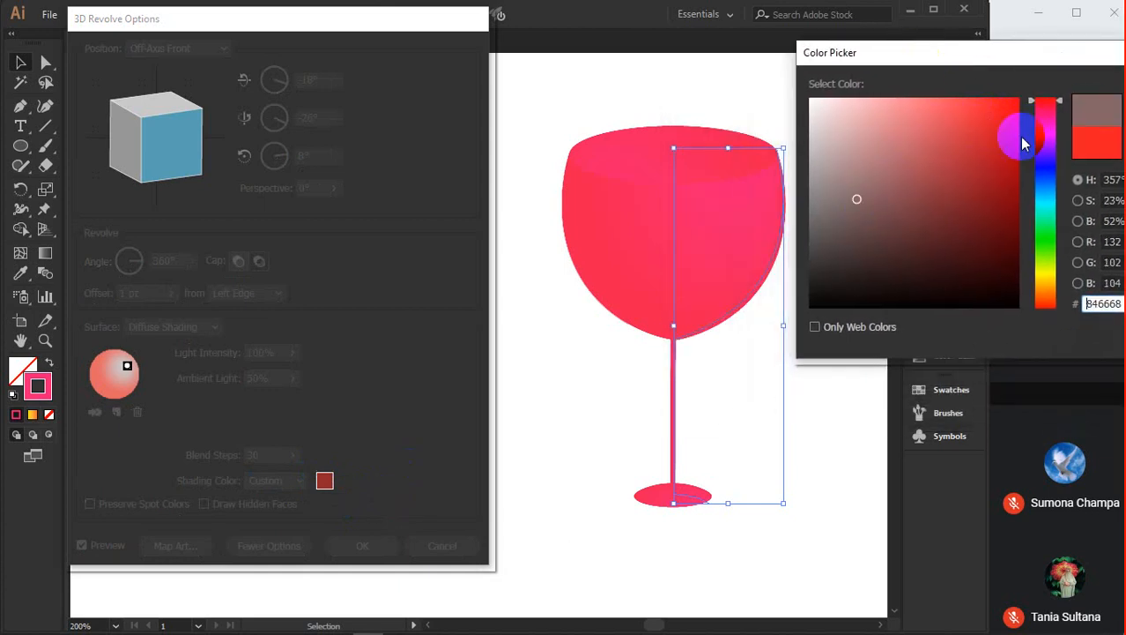
drag(1058, 70, 959, 332)
click(1085, 371)
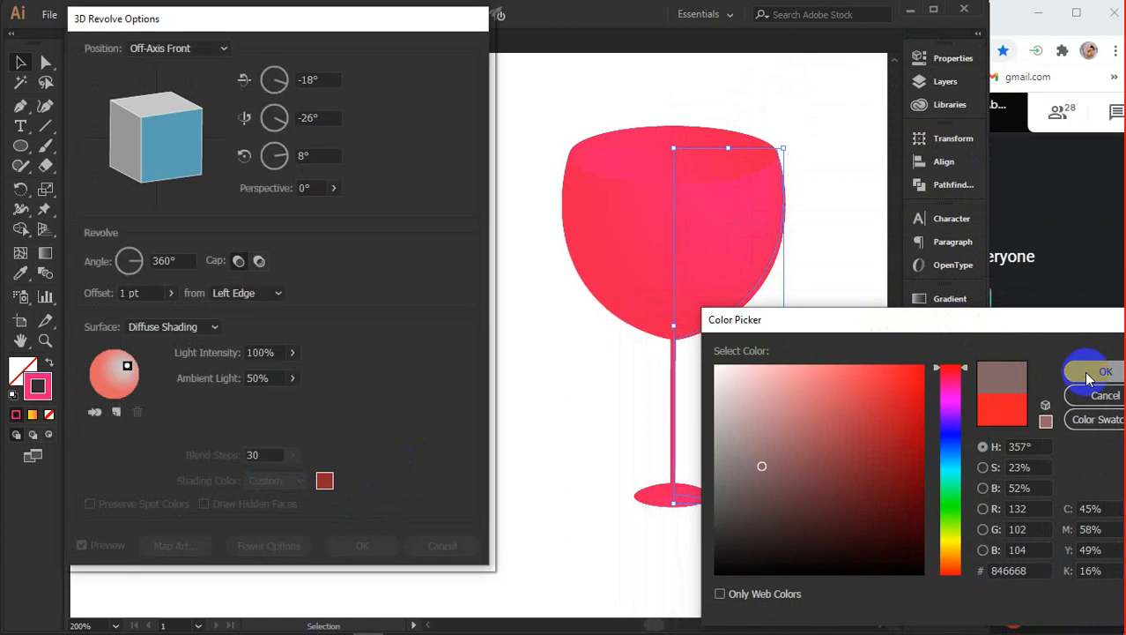
Change the custom shading colour to the bright green 19ff00
click(325, 480)
click(950, 509)
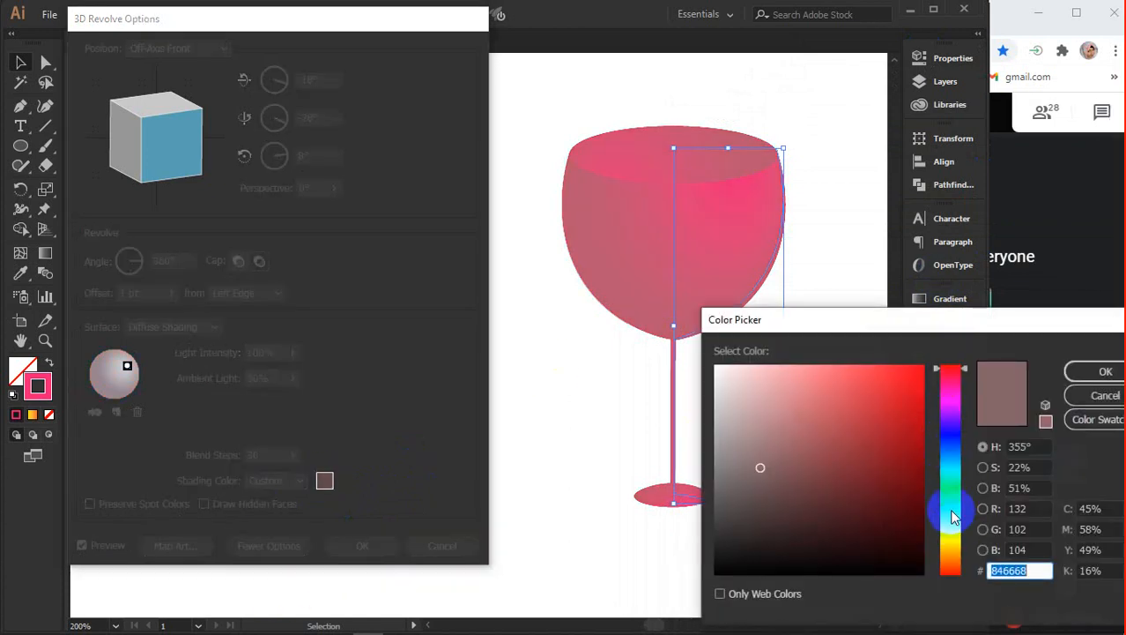
click(923, 362)
click(1086, 371)
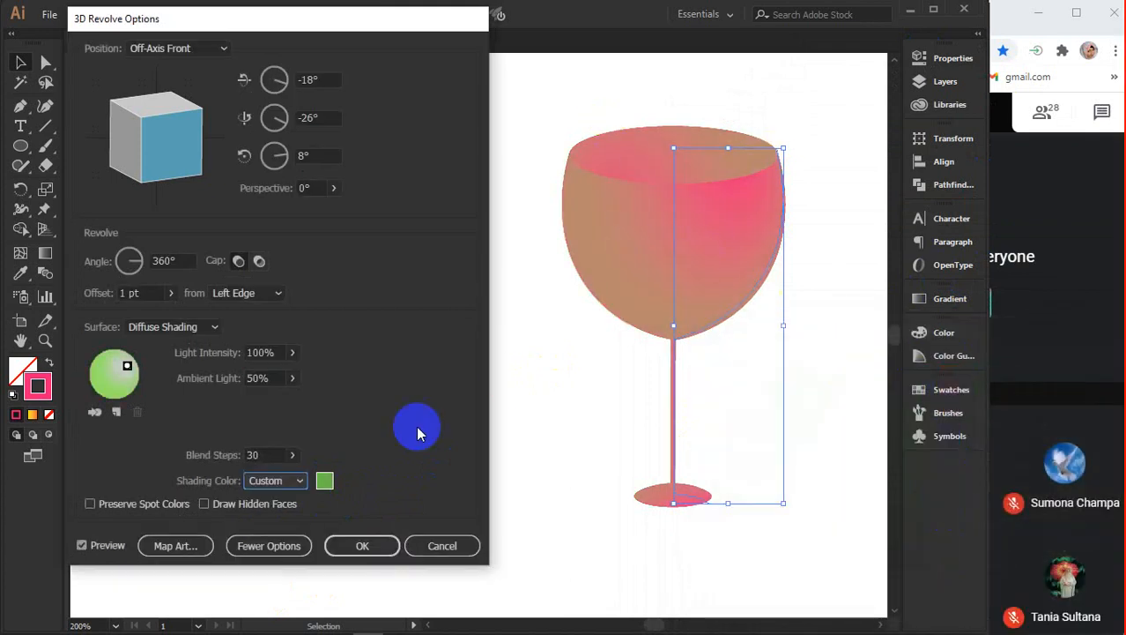
Preview a blue custom shading colour on the glass, and return the Shading Color to Black
click(325, 480)
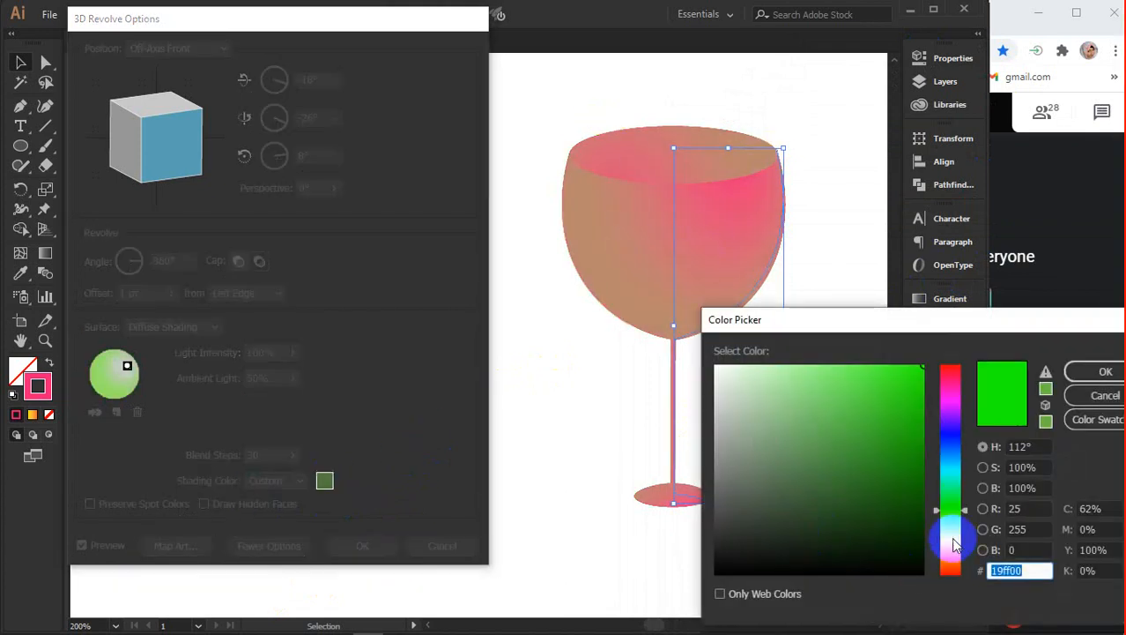
click(950, 443)
click(1086, 371)
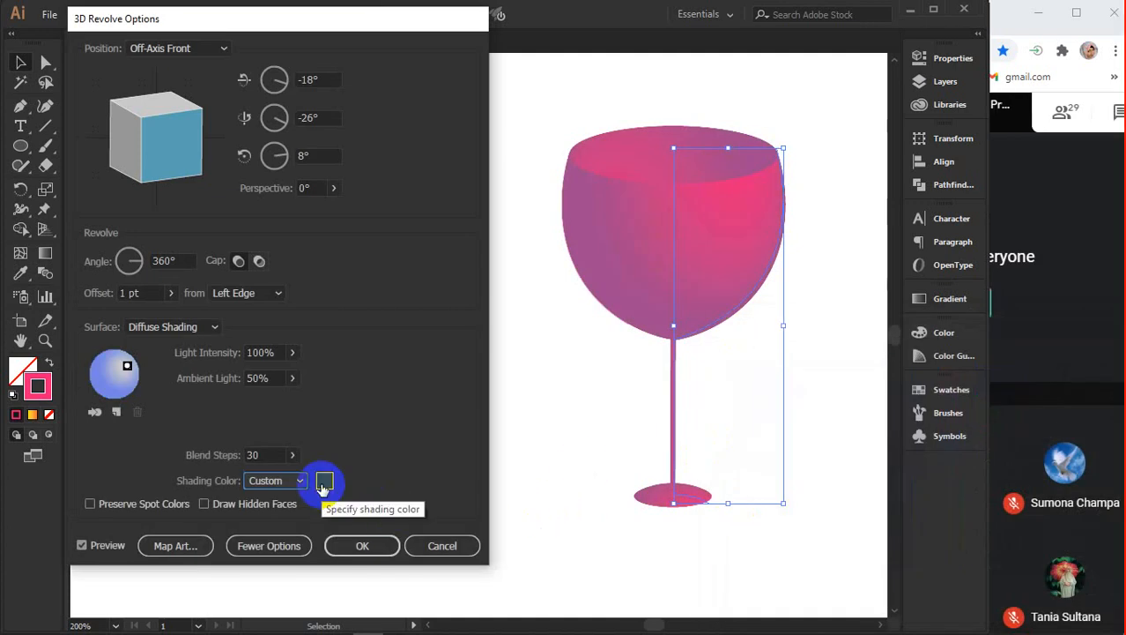
click(276, 480)
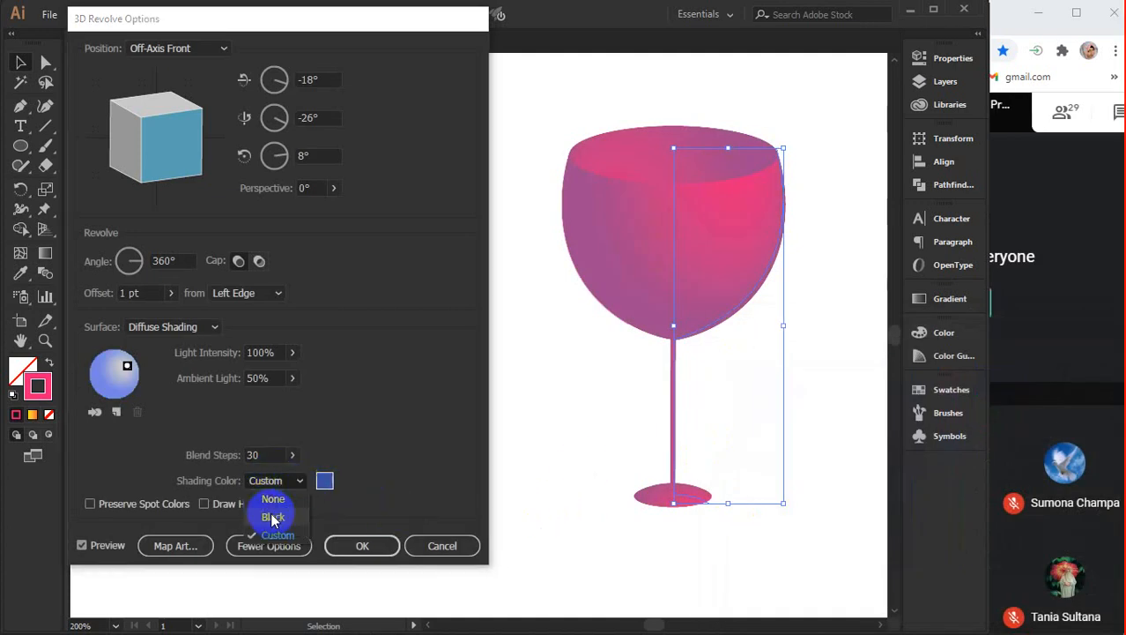
click(274, 521)
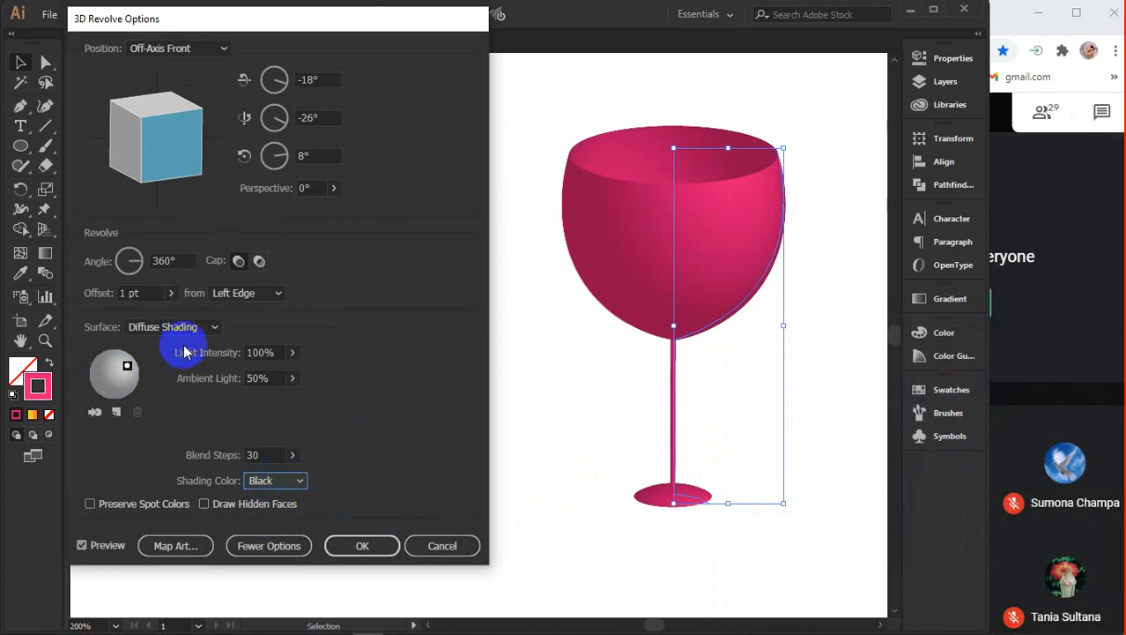
Change the glass's surface type to Plastic Shading
click(183, 327)
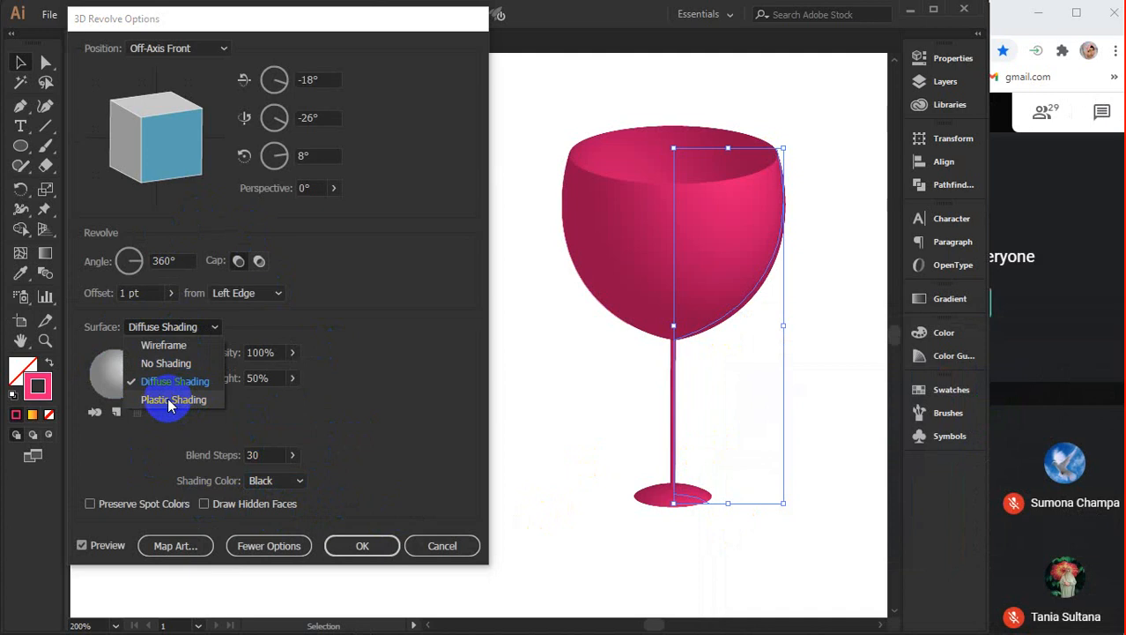
click(269, 395)
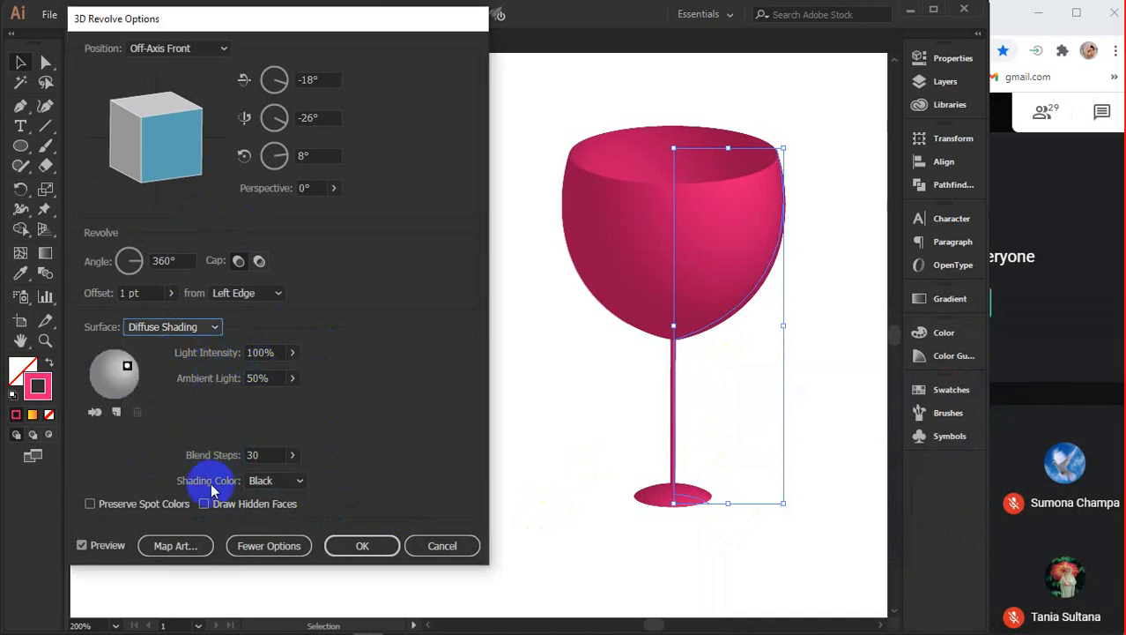
click(162, 326)
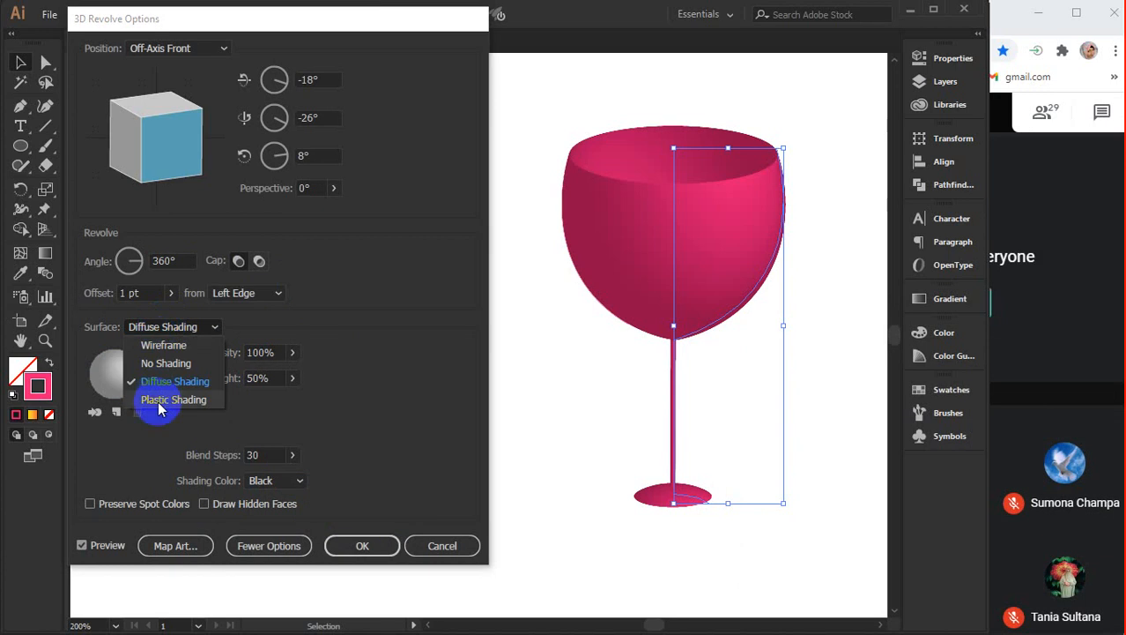
click(158, 400)
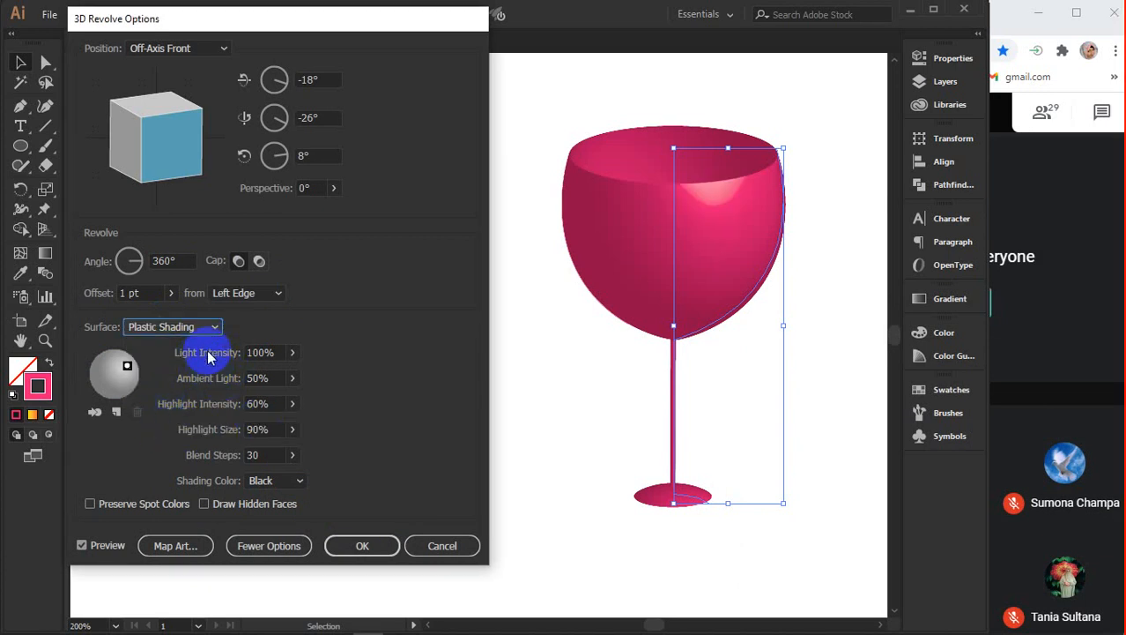
Preview the glass's highlight at several Highlight Intensity values, including 36% and 100%, and set it to 30%
click(234, 405)
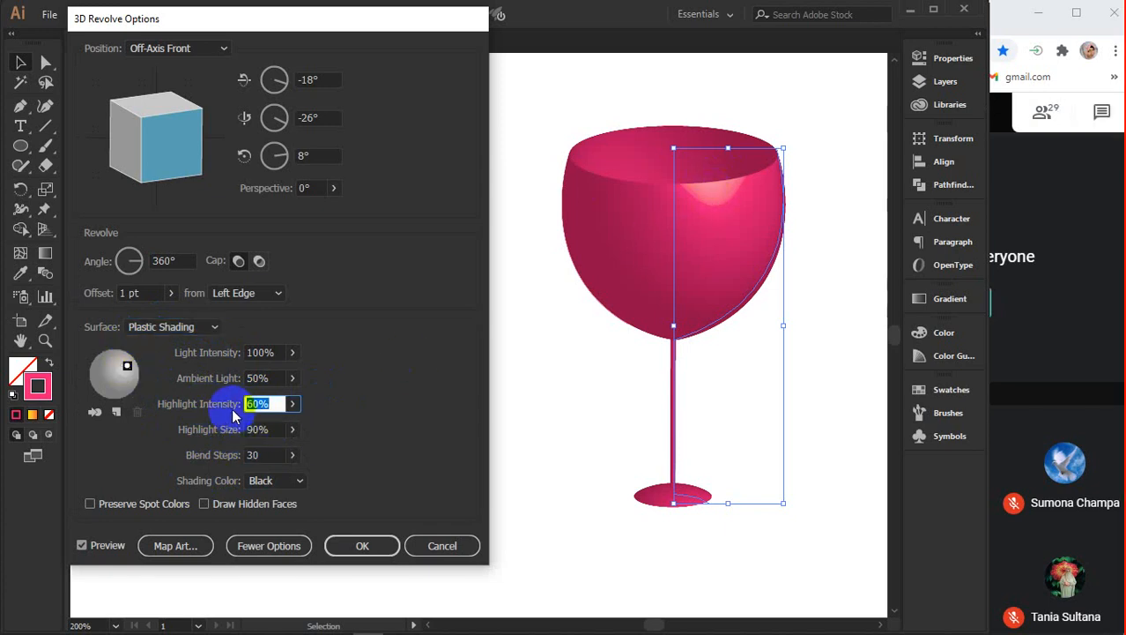
click(292, 403)
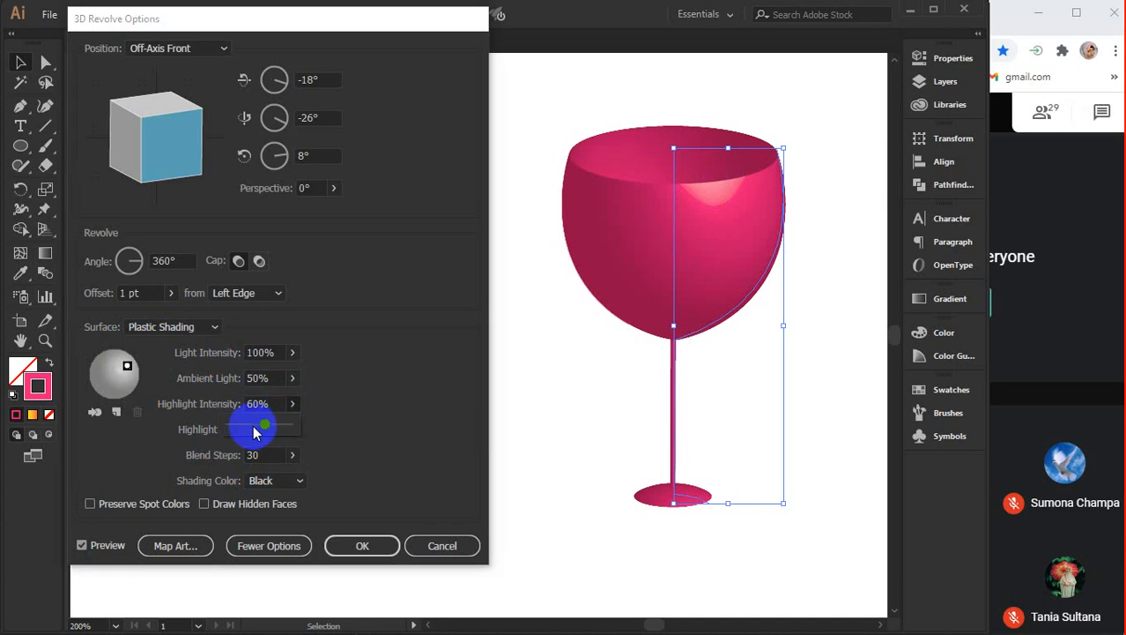
drag(256, 428, 368, 437)
drag(289, 426, 20, 440)
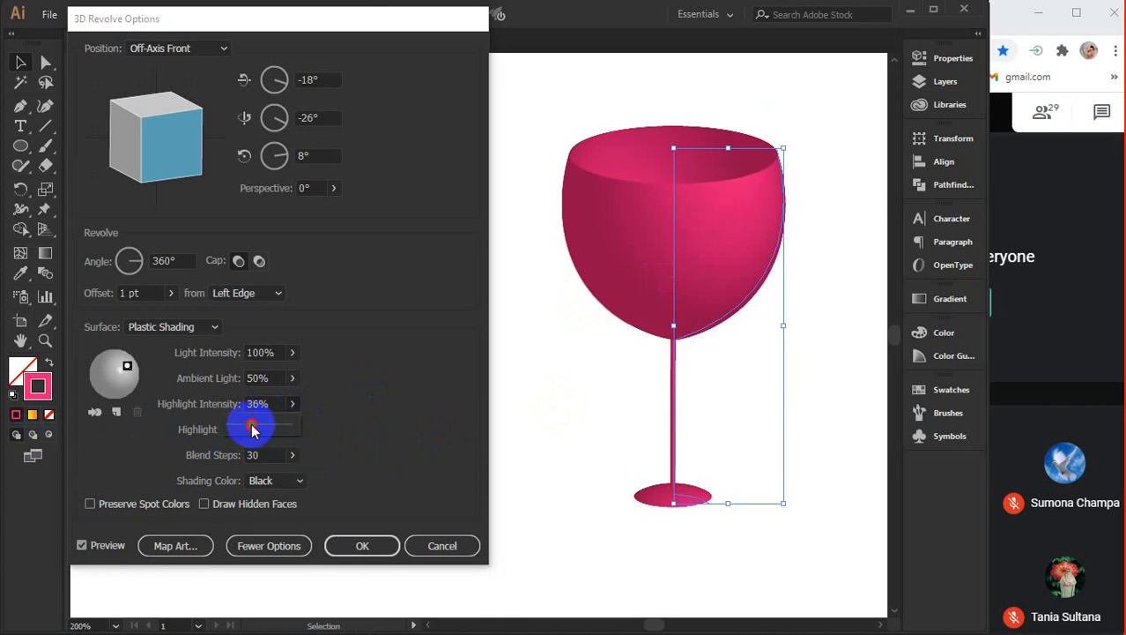
drag(253, 428, 248, 430)
drag(303, 430, 305, 430)
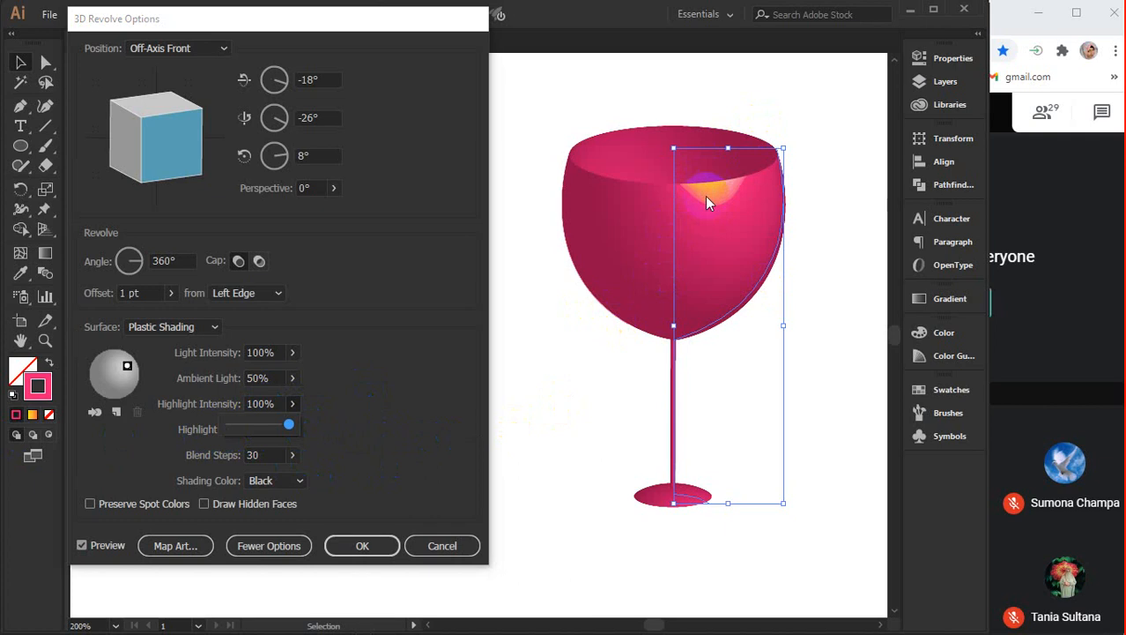
click(271, 404)
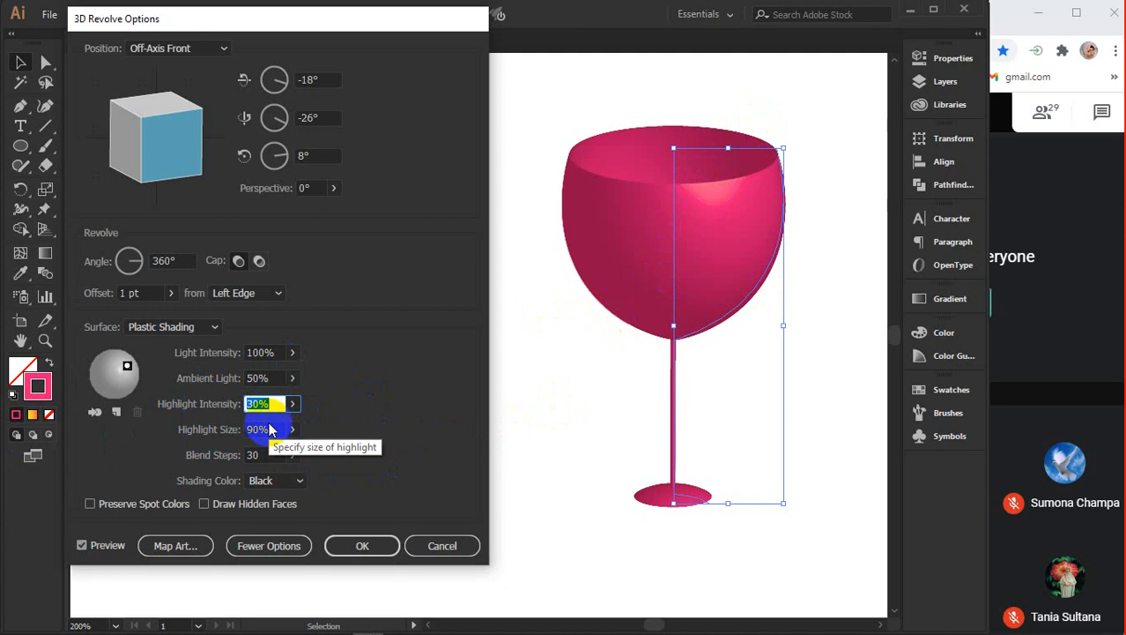
Set the Highlight Size to 100% and the Highlight Intensity to 100%
click(292, 429)
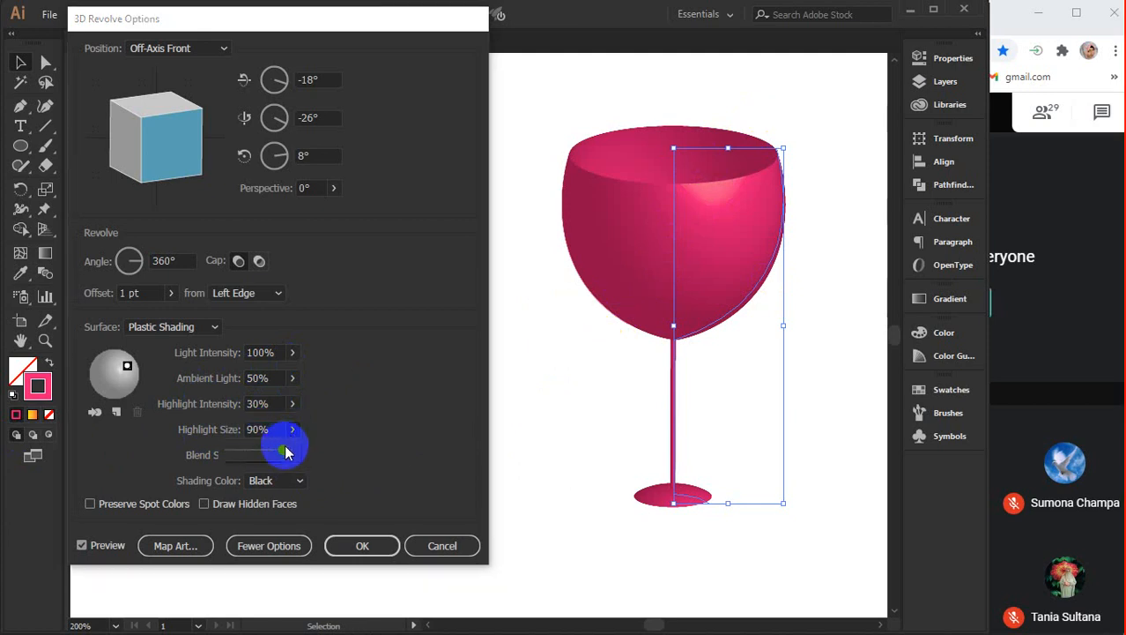
drag(304, 451, 312, 450)
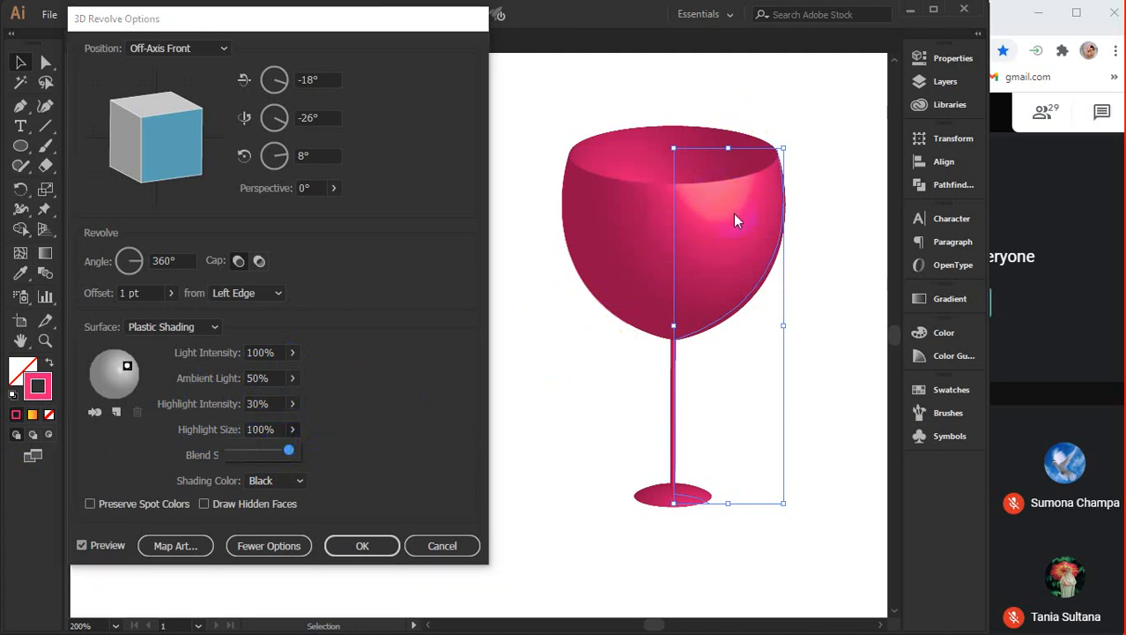
click(291, 403)
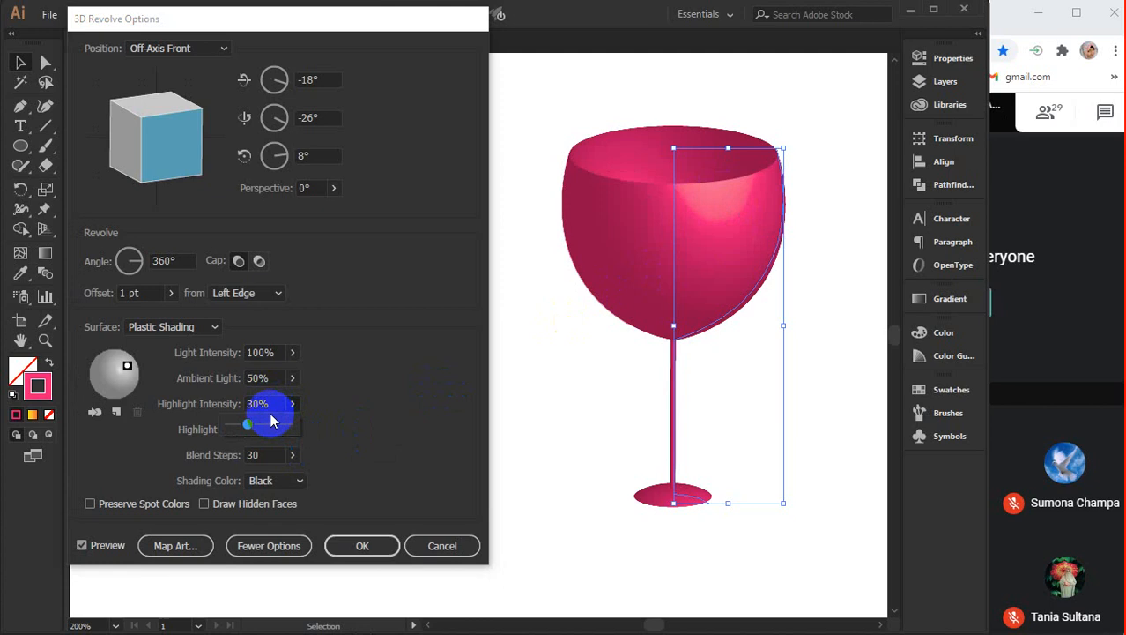
drag(248, 429, 319, 428)
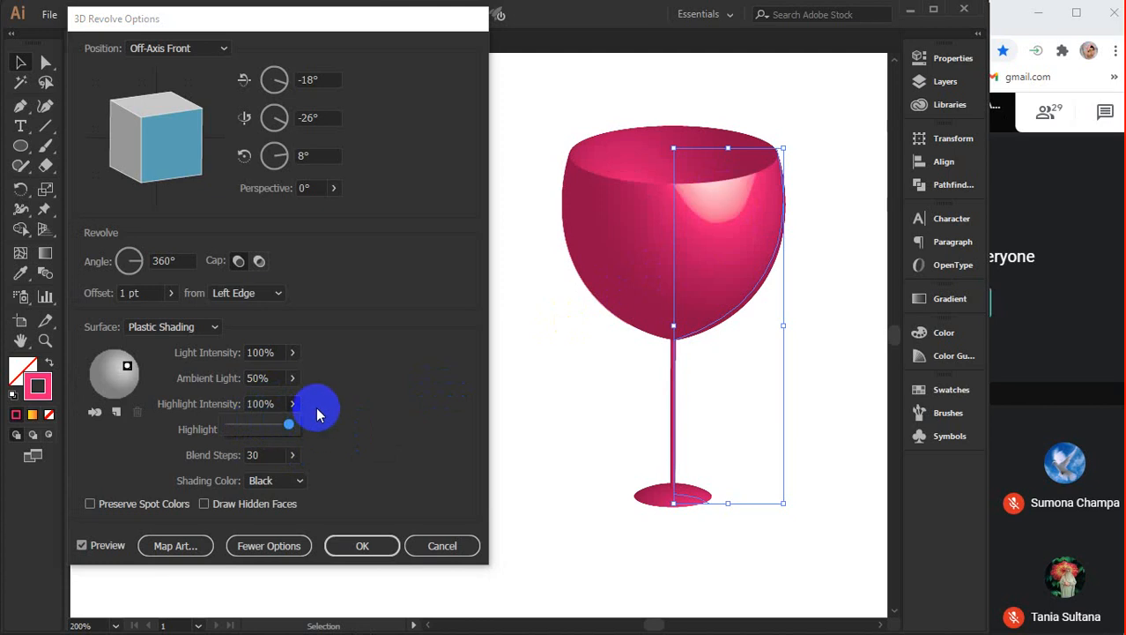
click(274, 403)
Preview the glass with the Highlight Size reduced to 27% and 22%
click(271, 429)
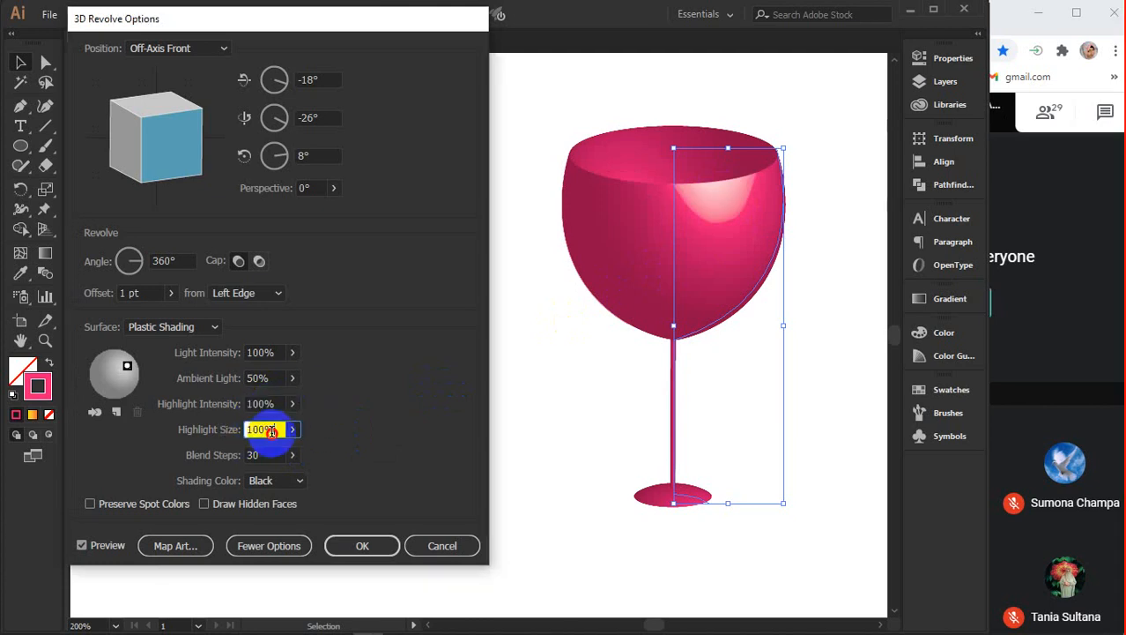
click(292, 429)
drag(297, 453, 271, 462)
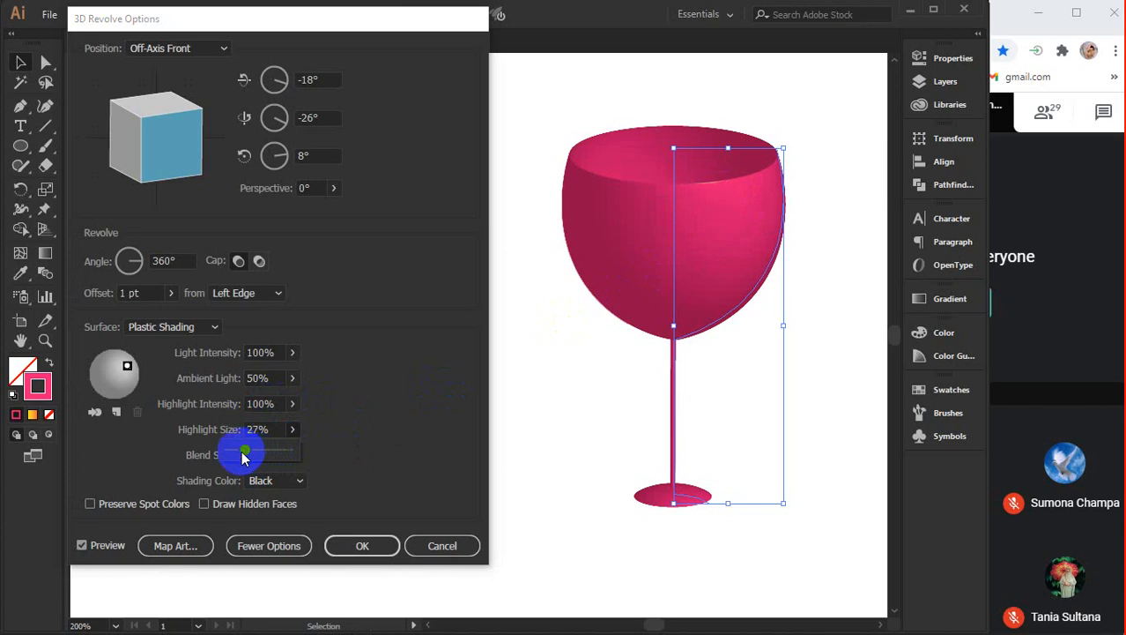
drag(229, 456, 222, 456)
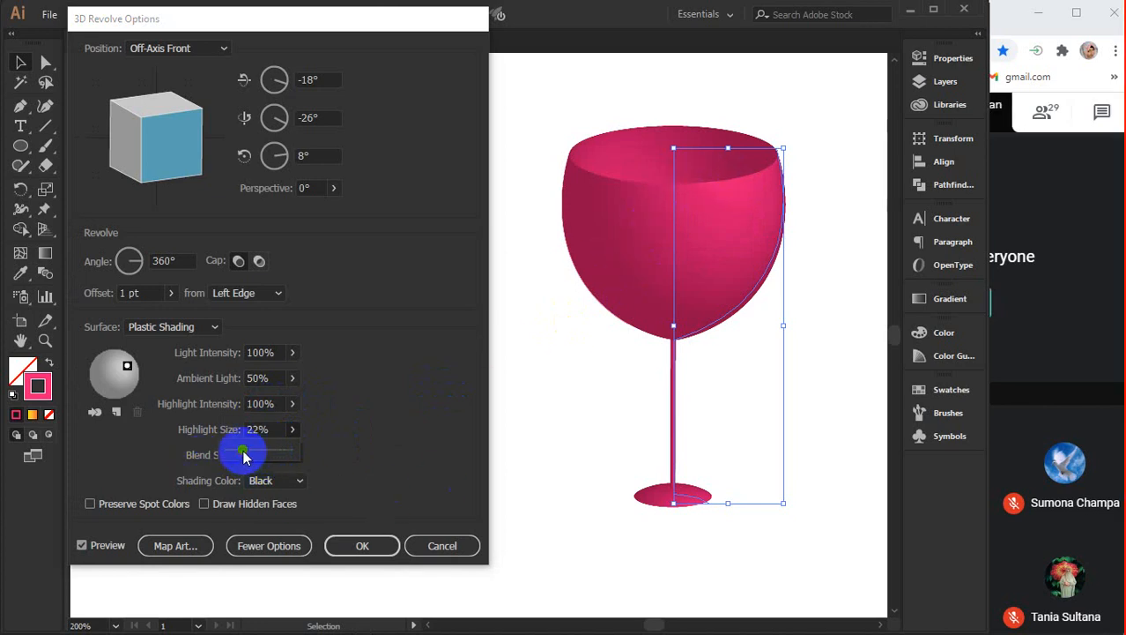
Set the Highlight Size to 30%, apply the 3D Revolve settings and deselect the glass
click(276, 427)
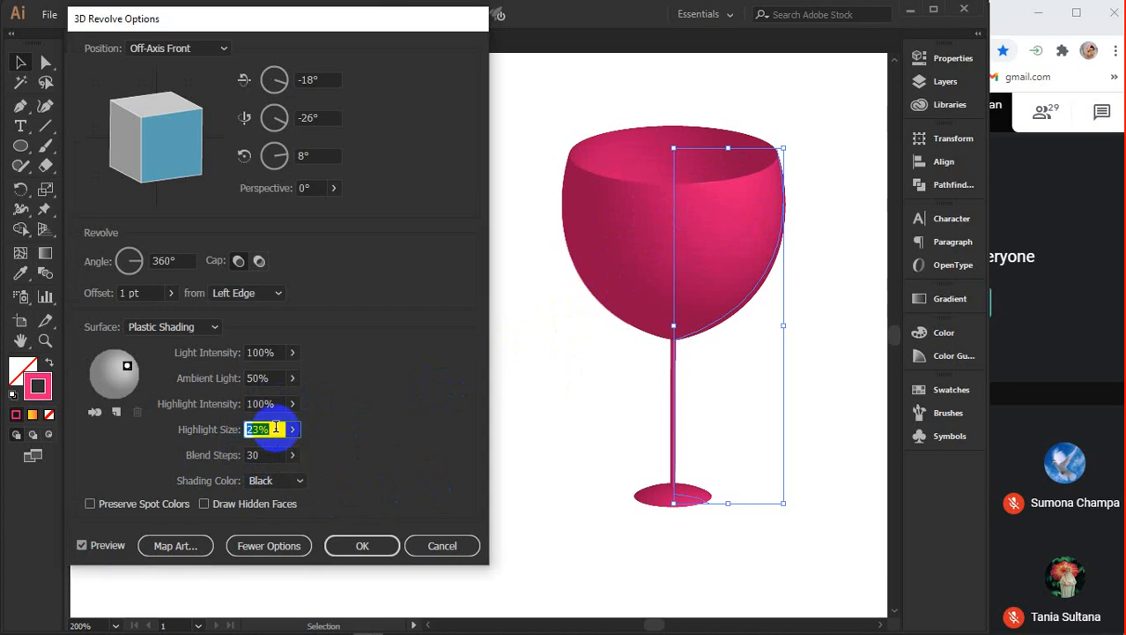
key(Up)
key(Up)
key(Up)
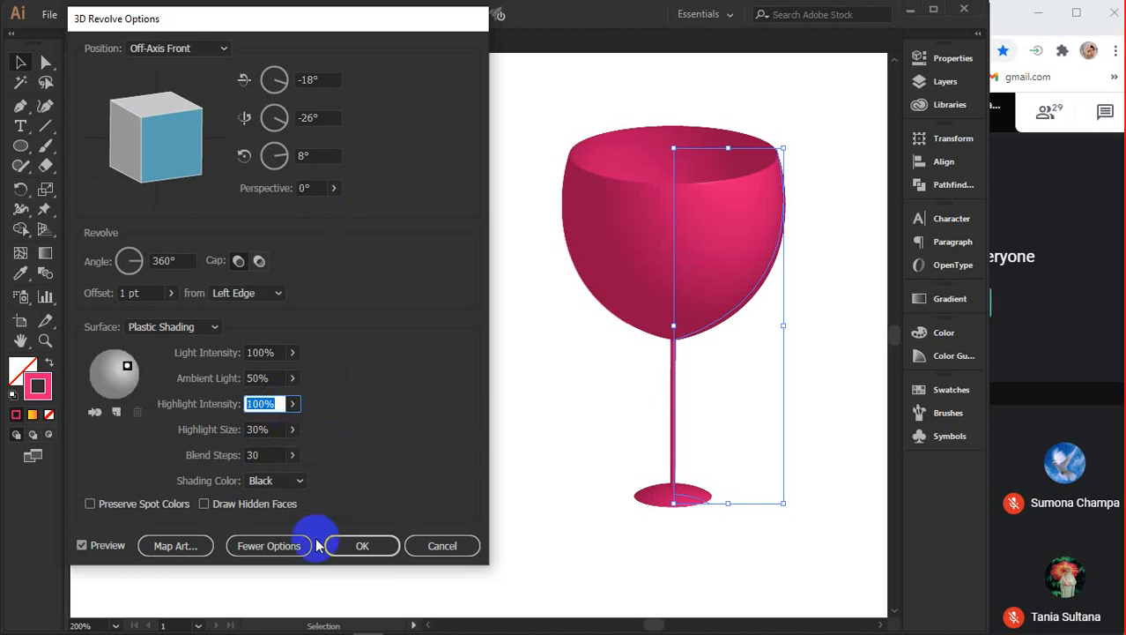
click(343, 545)
click(473, 249)
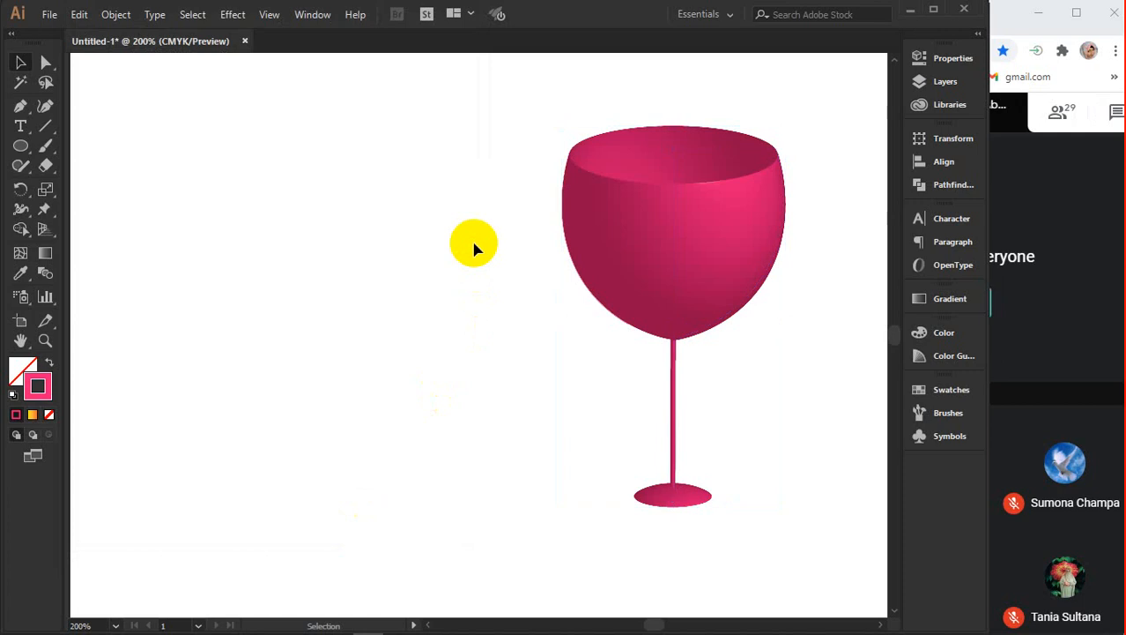
Move the glass toward the artboard's middle and widen its bowl by moving the profile's rim anchor and lower curve handle outward
drag(729, 269, 532, 281)
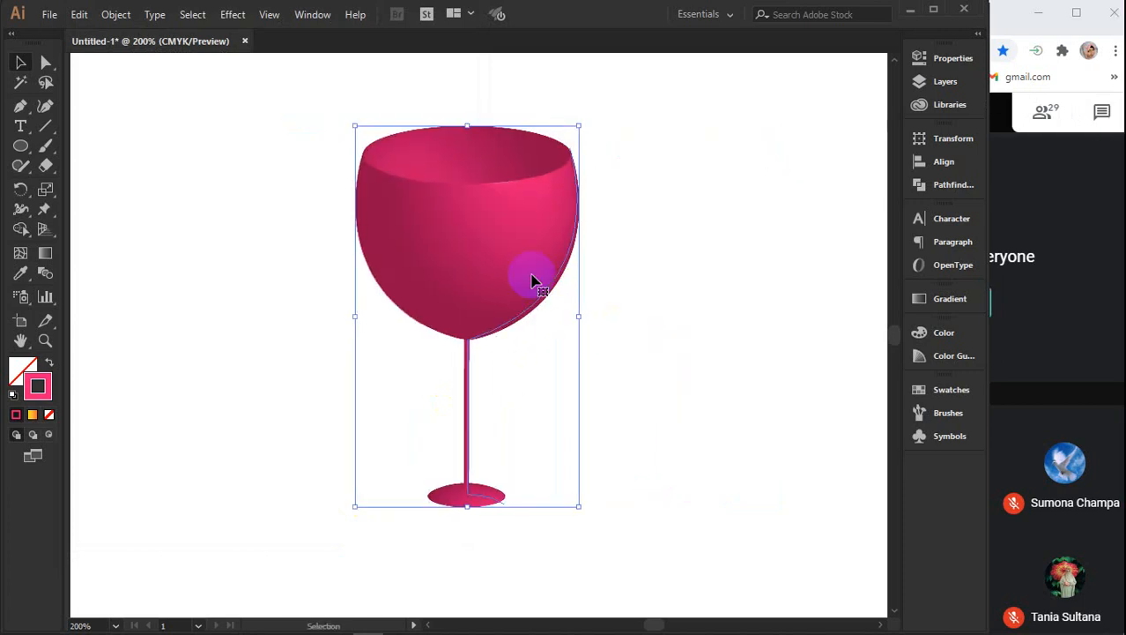
click(46, 62)
click(564, 153)
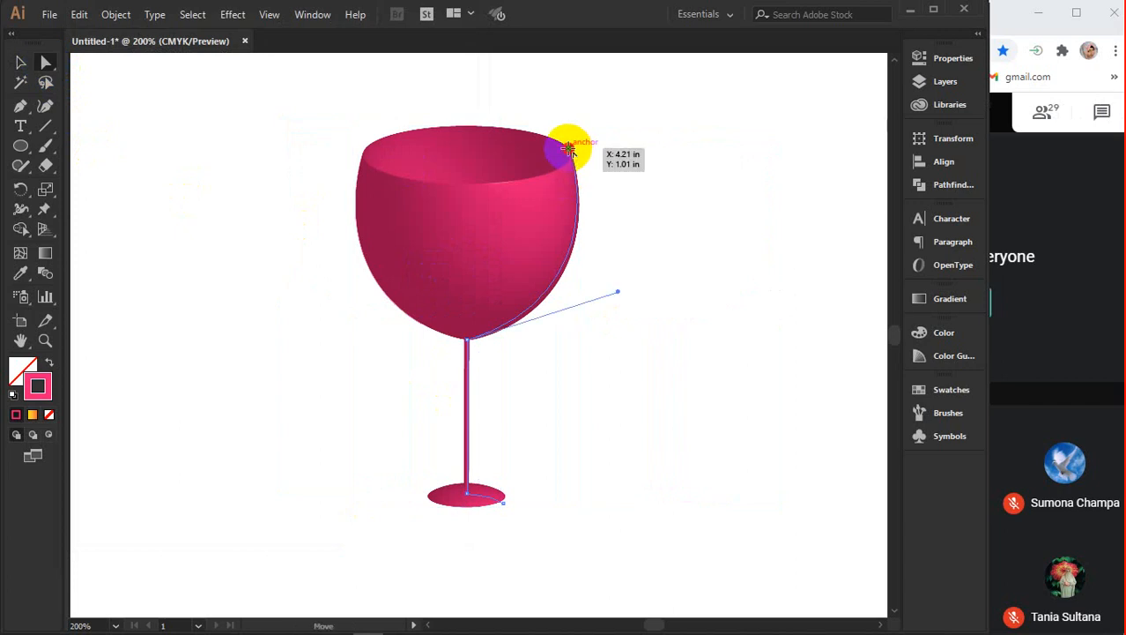
mouse_move(569, 150)
mouse_down()
mouse_move(663, 206)
mouse_move(579, 150)
mouse_up()
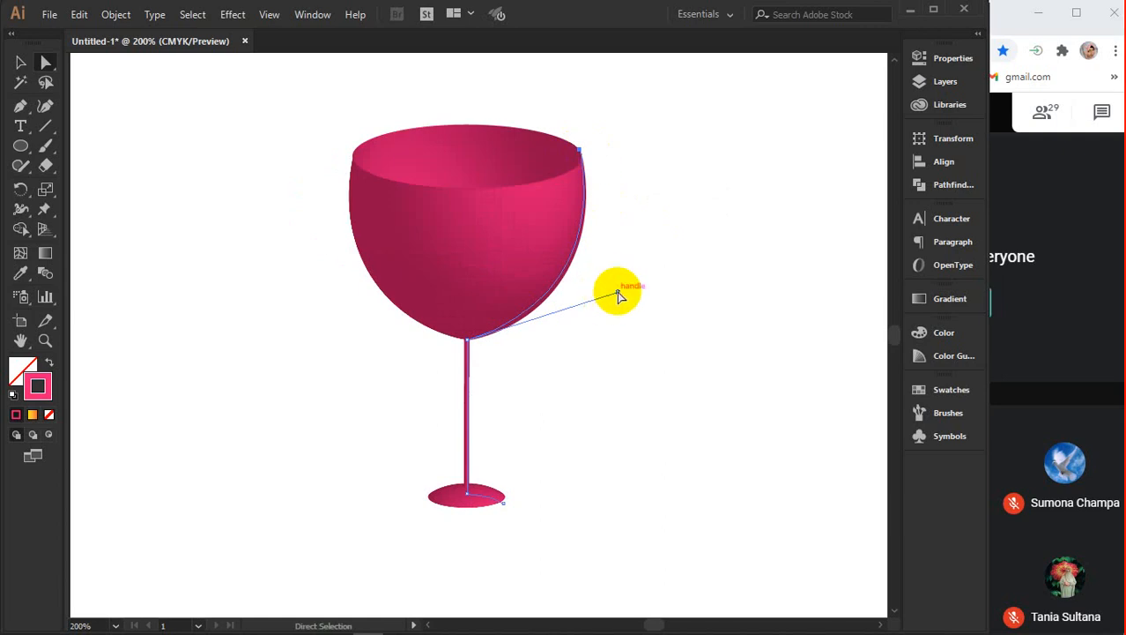
drag(618, 296, 661, 308)
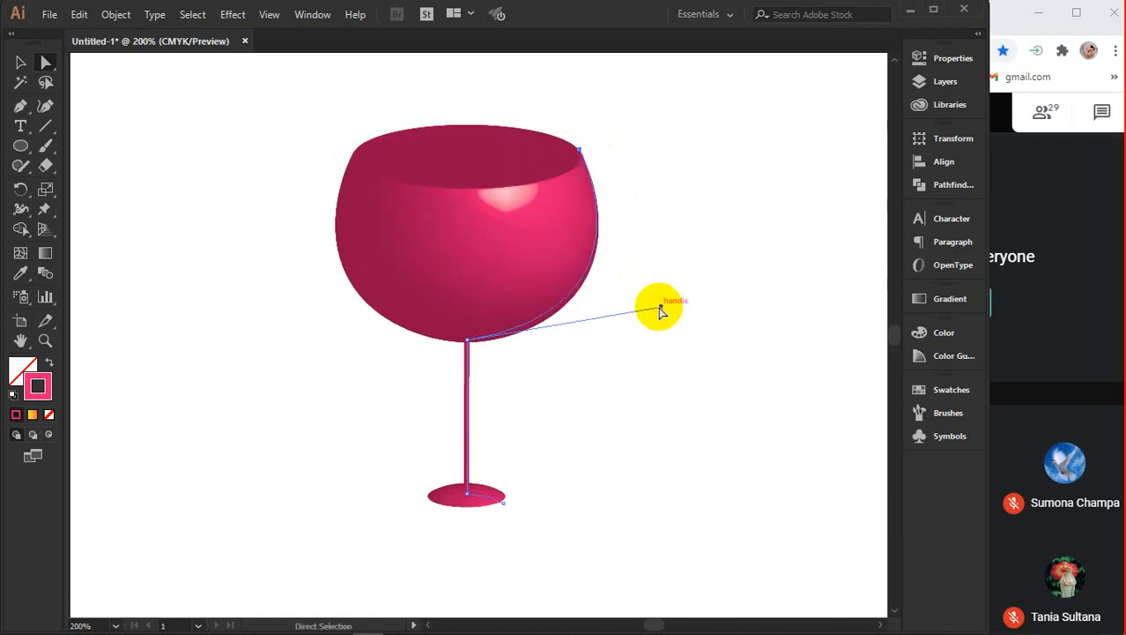
click(579, 152)
drag(579, 152, 596, 146)
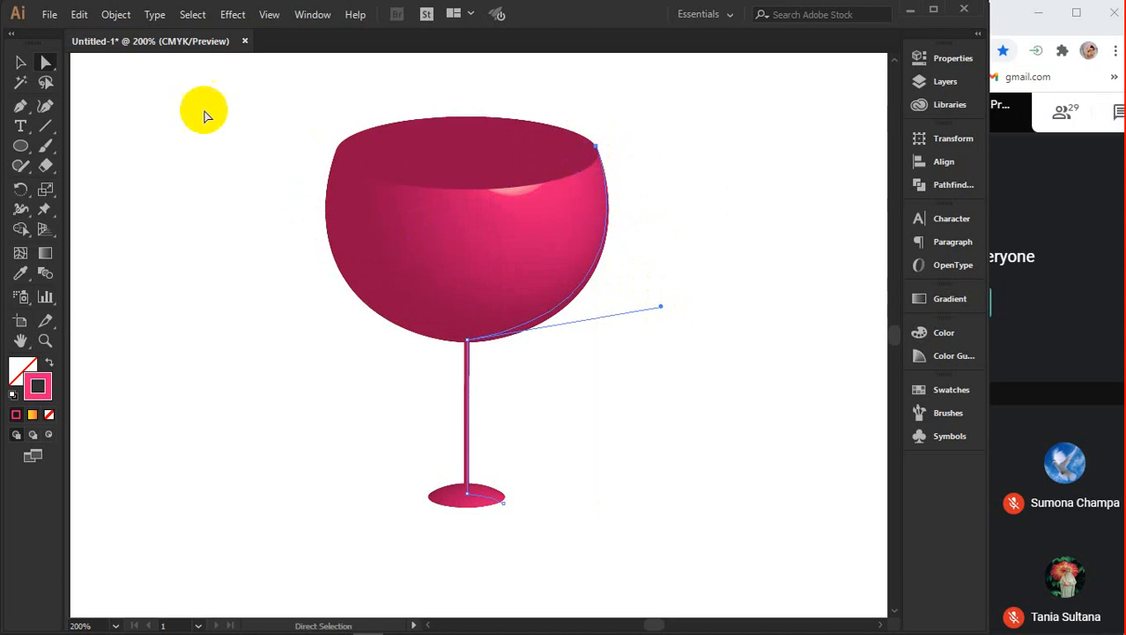
Select the whole revolved glass and delete it
click(223, 146)
drag(236, 116, 654, 514)
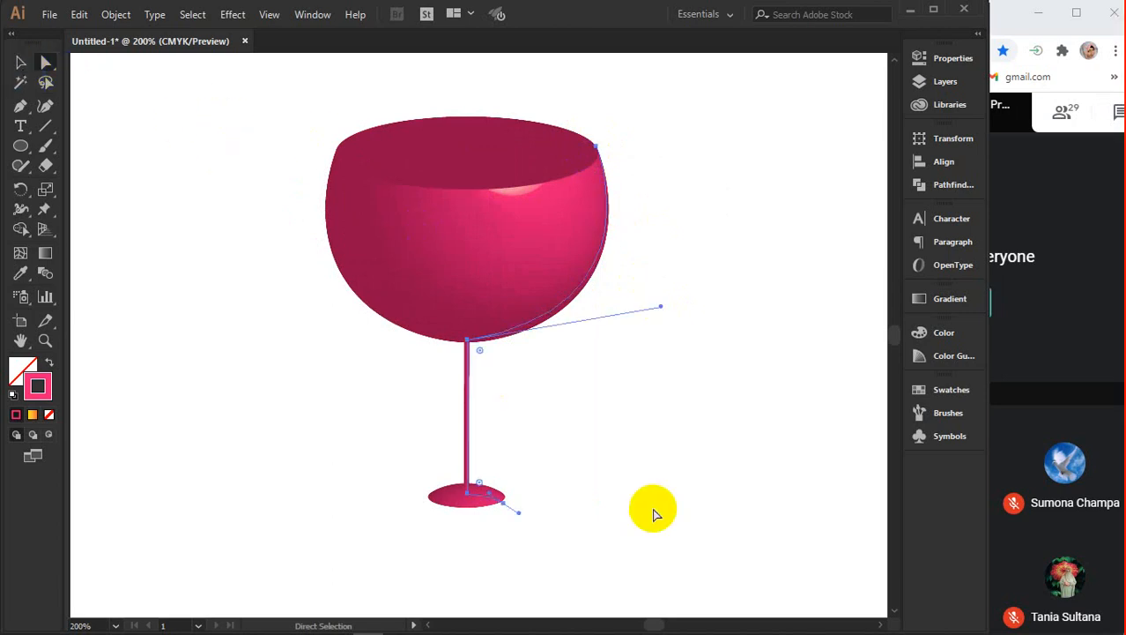
key(Delete)
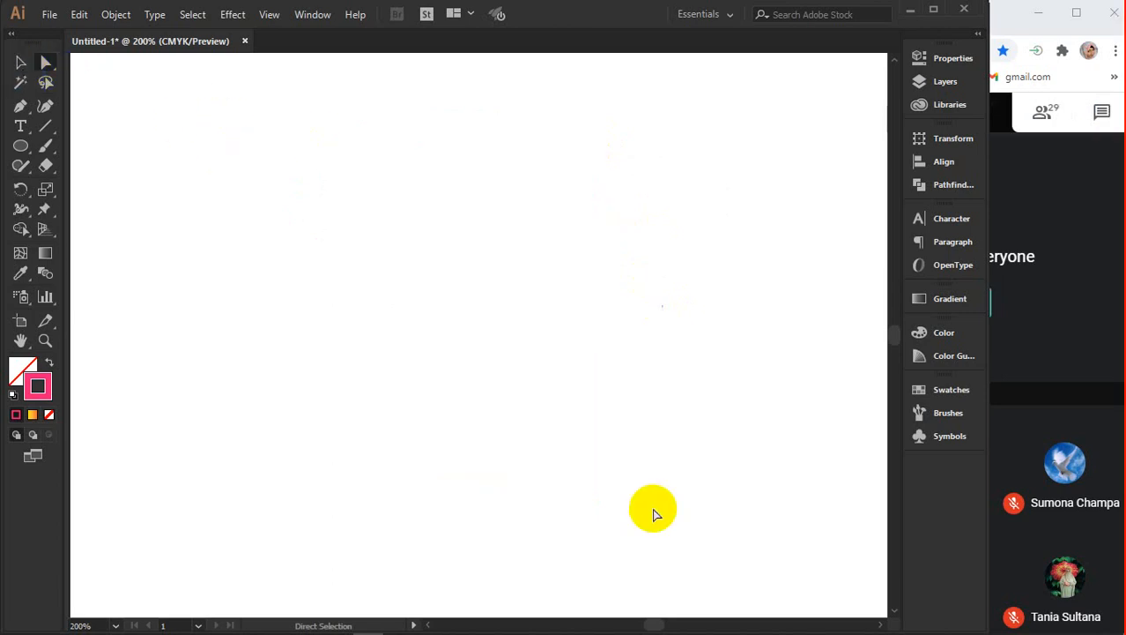
Draw a curved half-profile for a bowl with the Pen tool, sweeping from the upper rim down to a flat base point
click(21, 106)
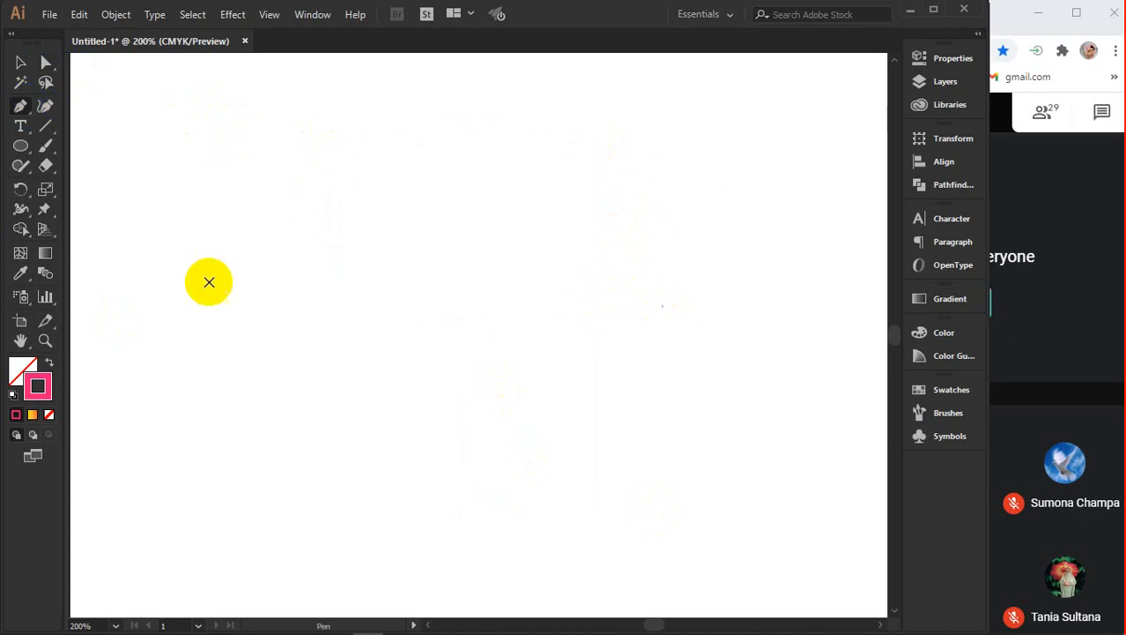
click(720, 315)
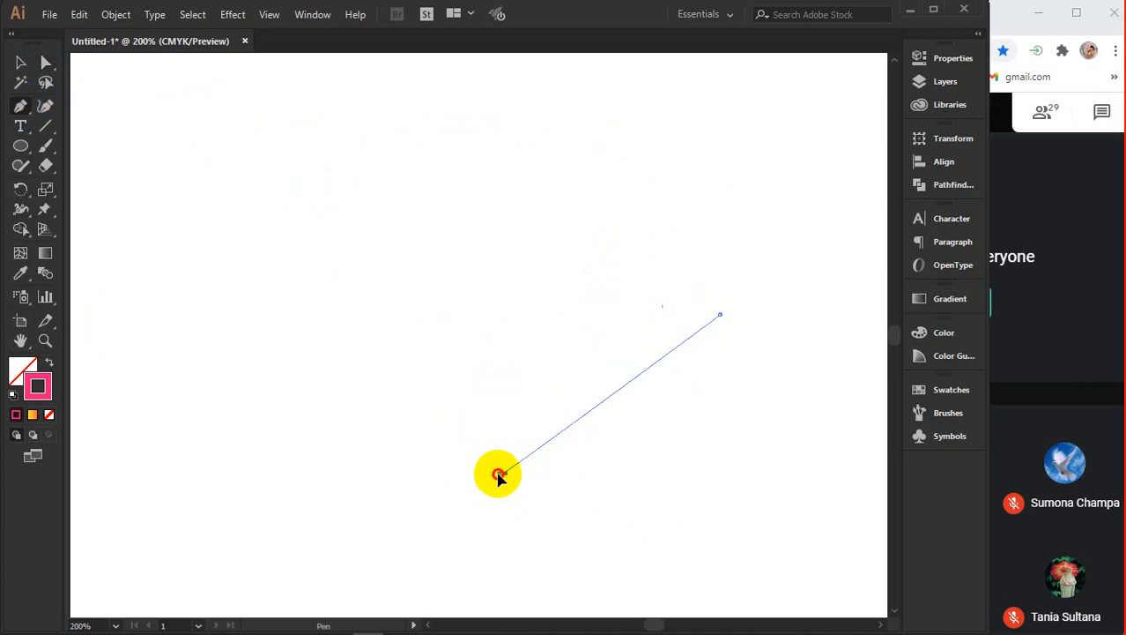
drag(502, 474, 289, 471)
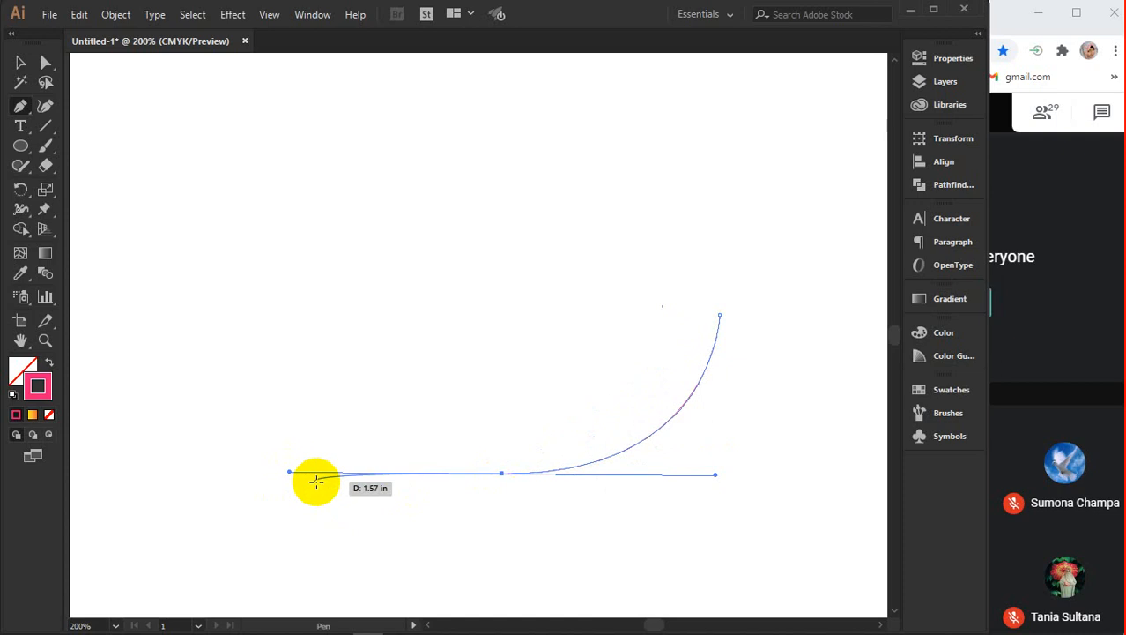
click(19, 63)
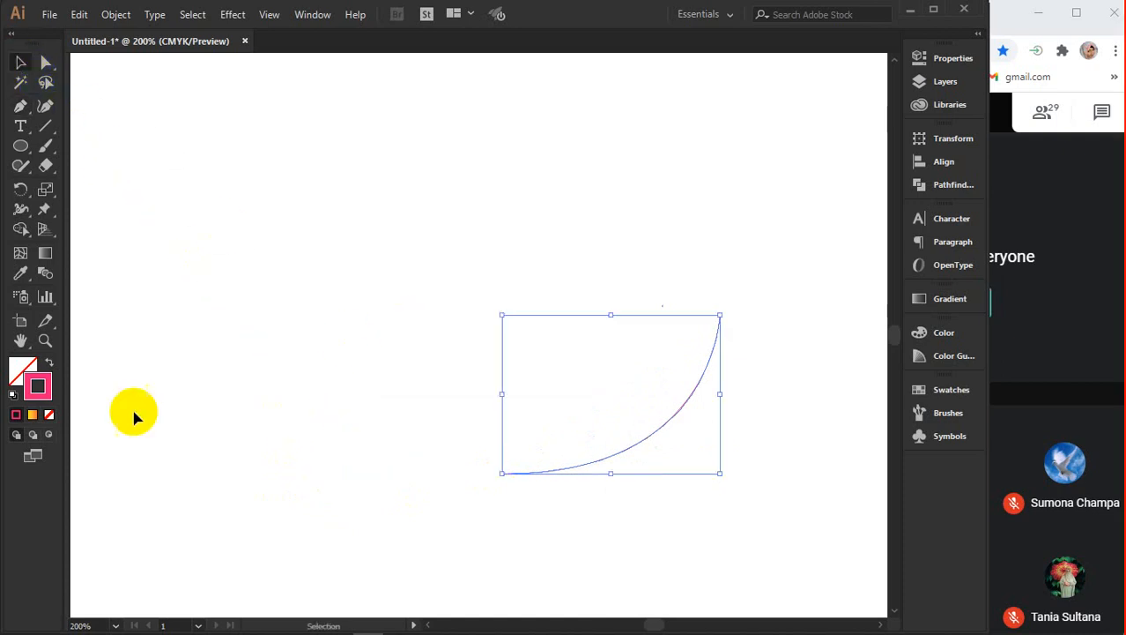
Set the bowl profile's stroke colour to bright green 03fc68
double_click(38, 386)
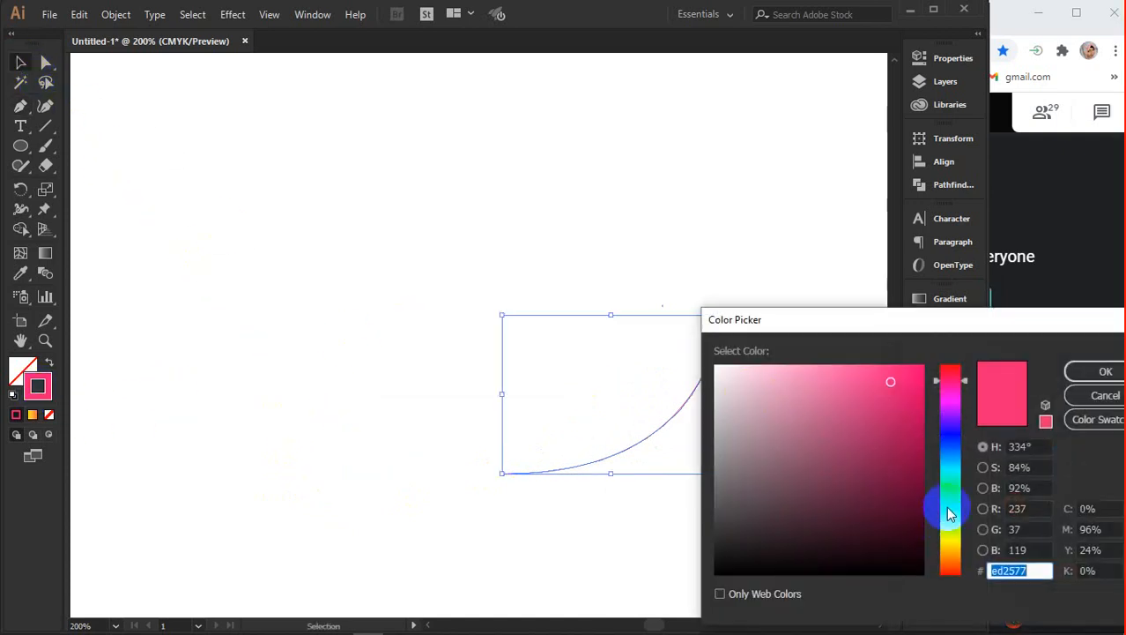
click(947, 508)
click(951, 490)
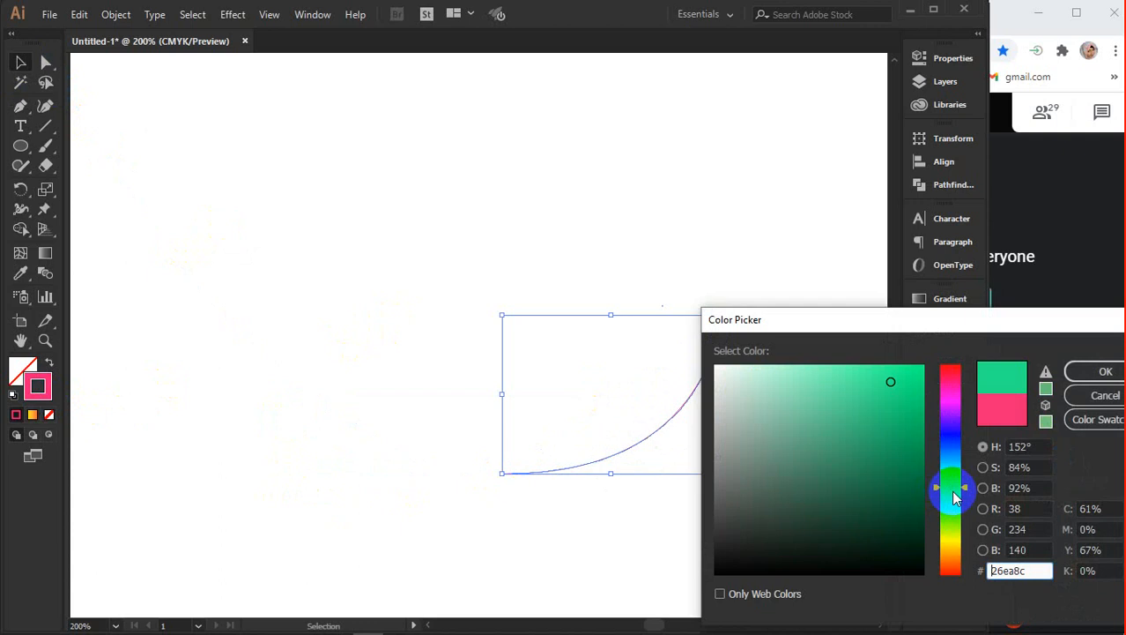
click(951, 492)
click(921, 368)
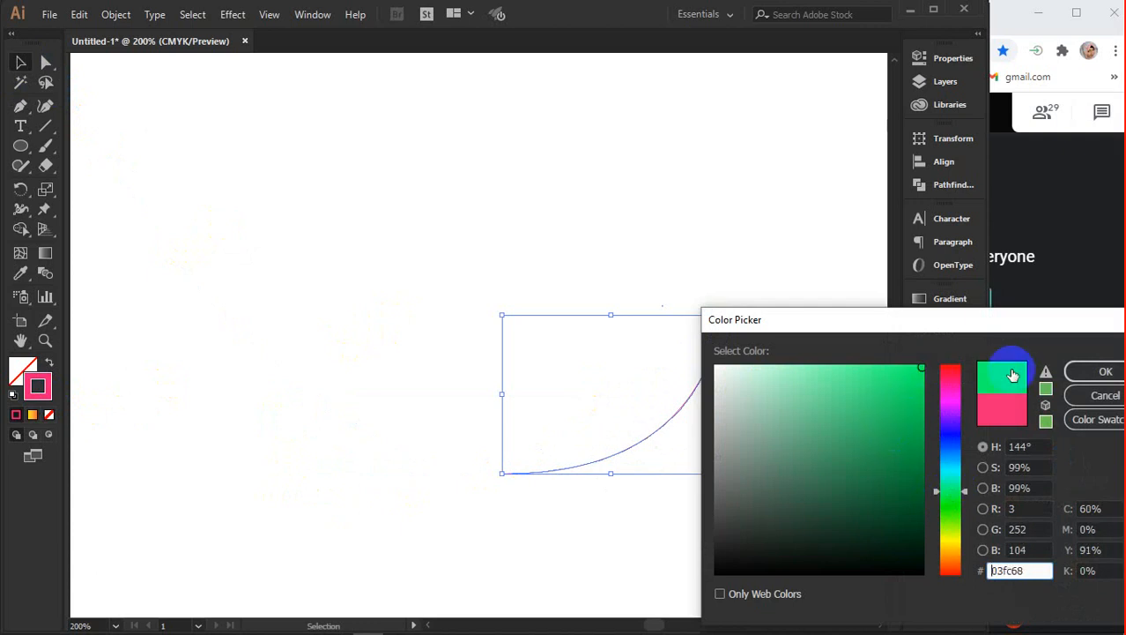
click(1101, 371)
Apply a 360° 3D Revolve to the profile from its left edge with Plastic Shading, previewing the result
click(231, 14)
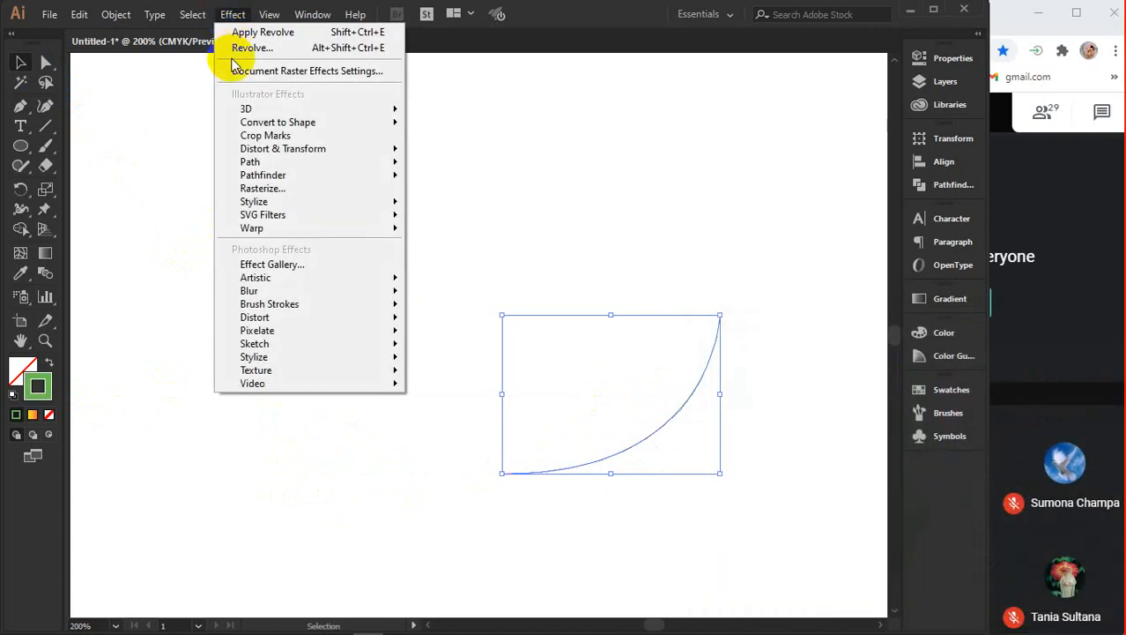
mouse_move(241, 106)
click(447, 131)
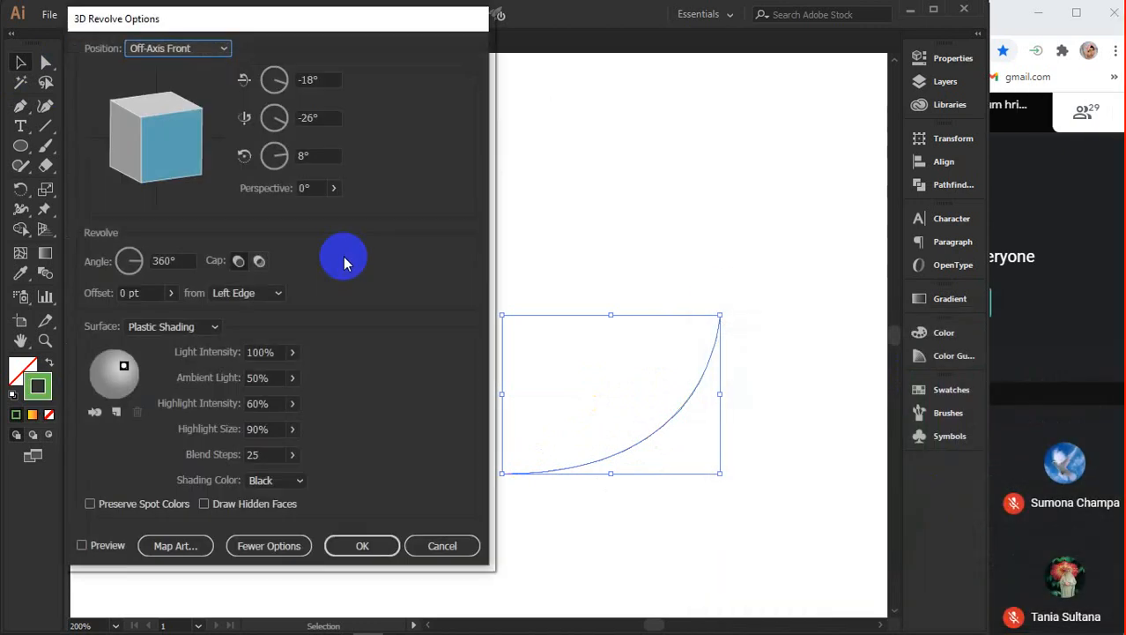
click(268, 545)
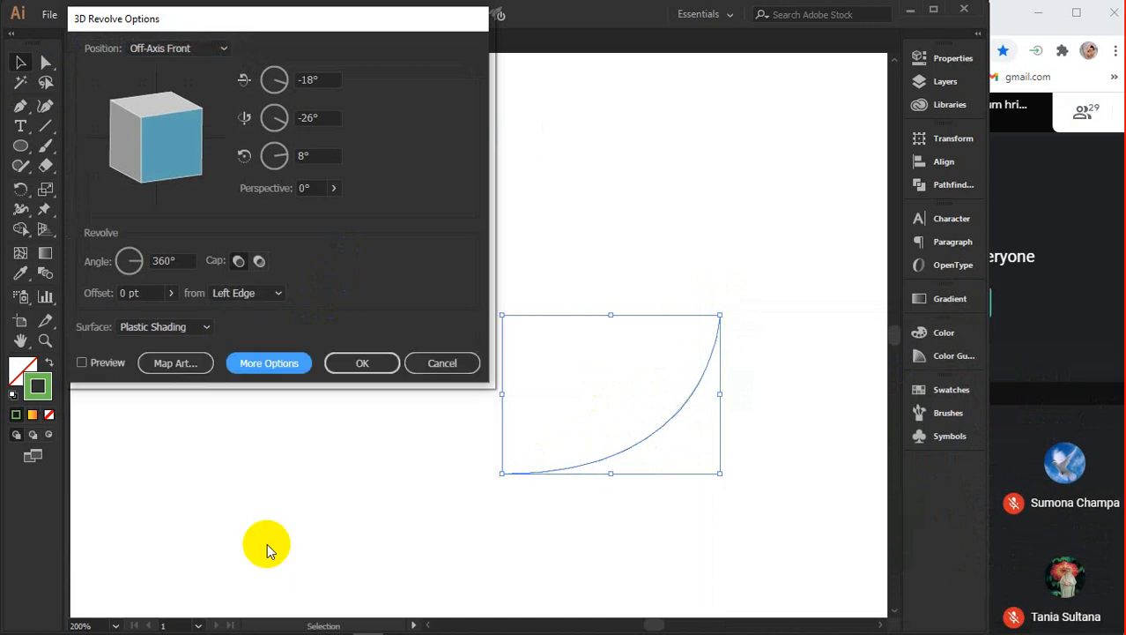
click(82, 362)
click(360, 362)
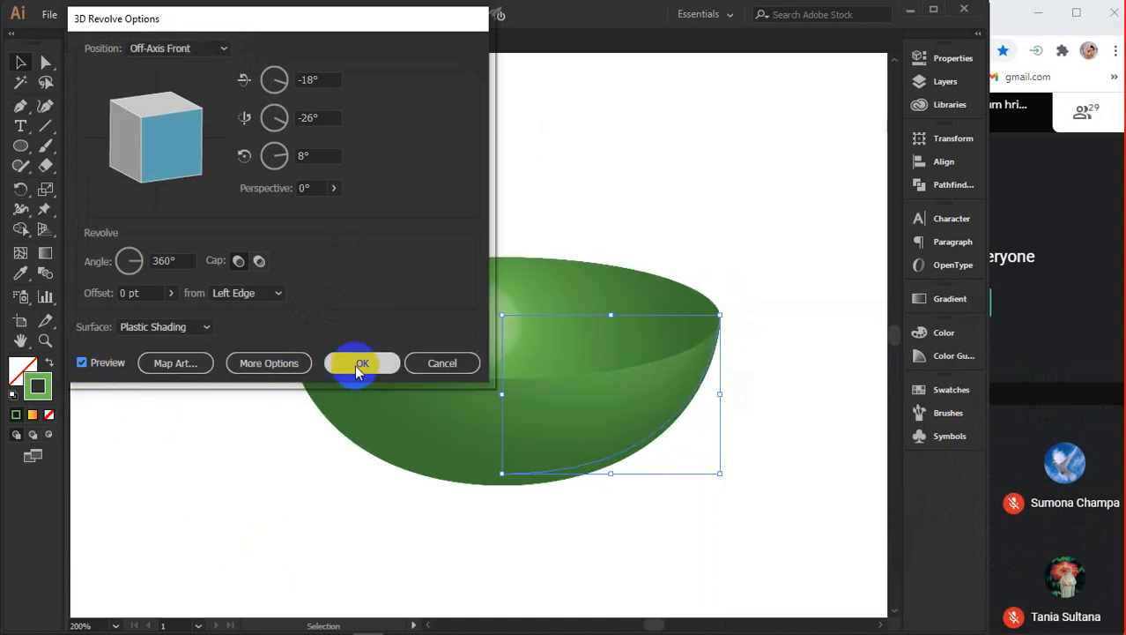
Reposition the bowl and flatten it into a wide plate, moving its base anchor outward and its rim anchor to about X 6.22 in, Y 2.67 in
drag(537, 407, 520, 370)
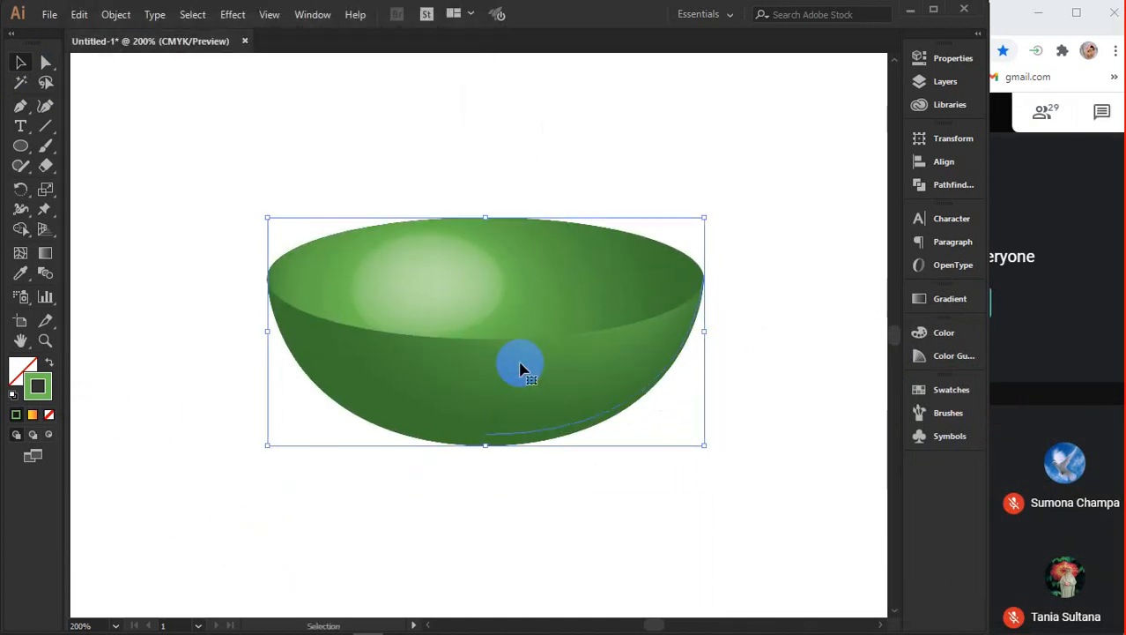
click(46, 64)
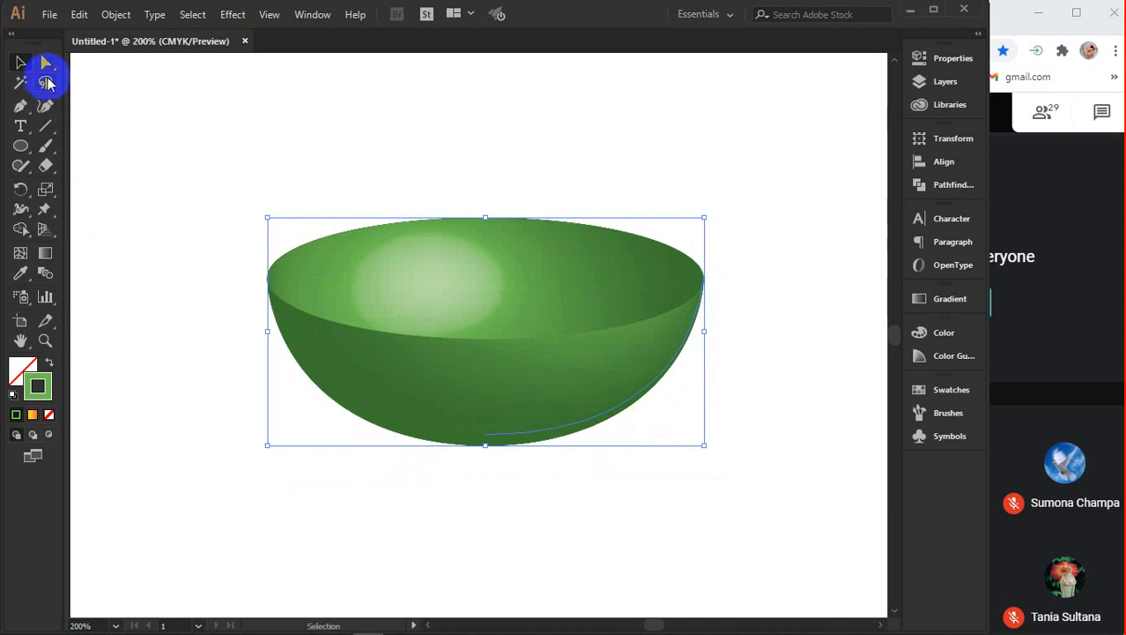
click(698, 301)
click(548, 427)
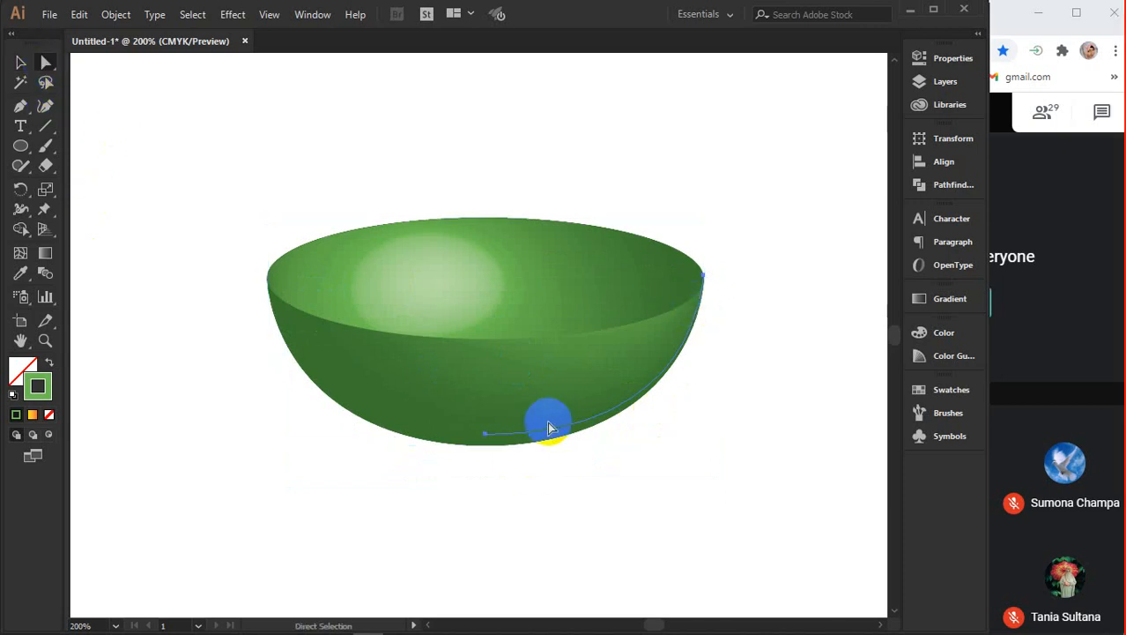
click(701, 281)
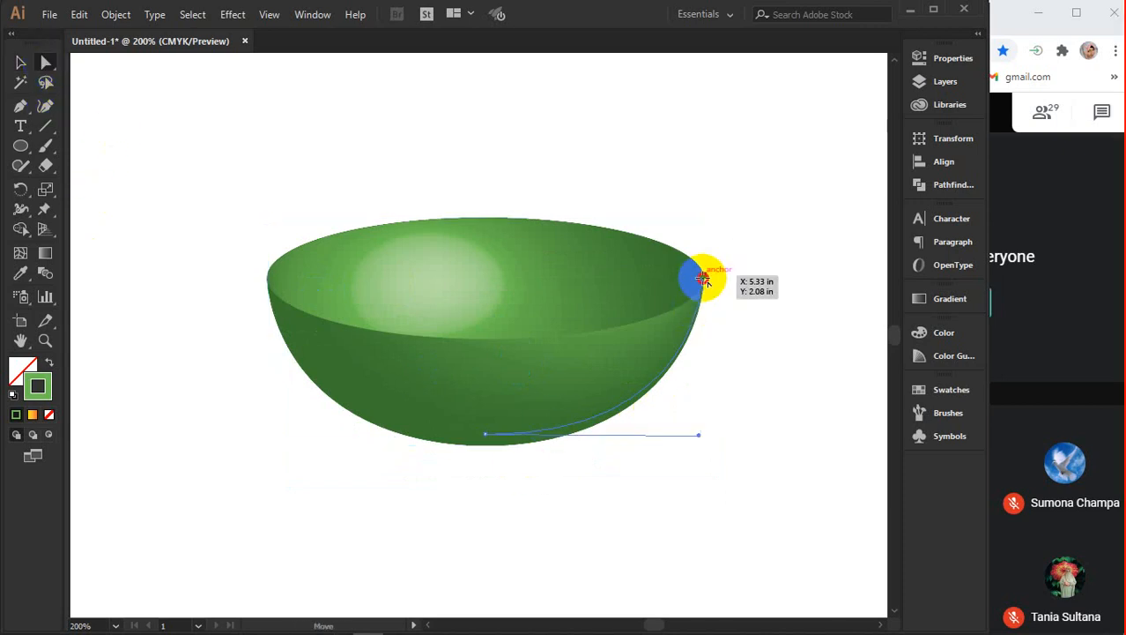
drag(702, 281, 787, 339)
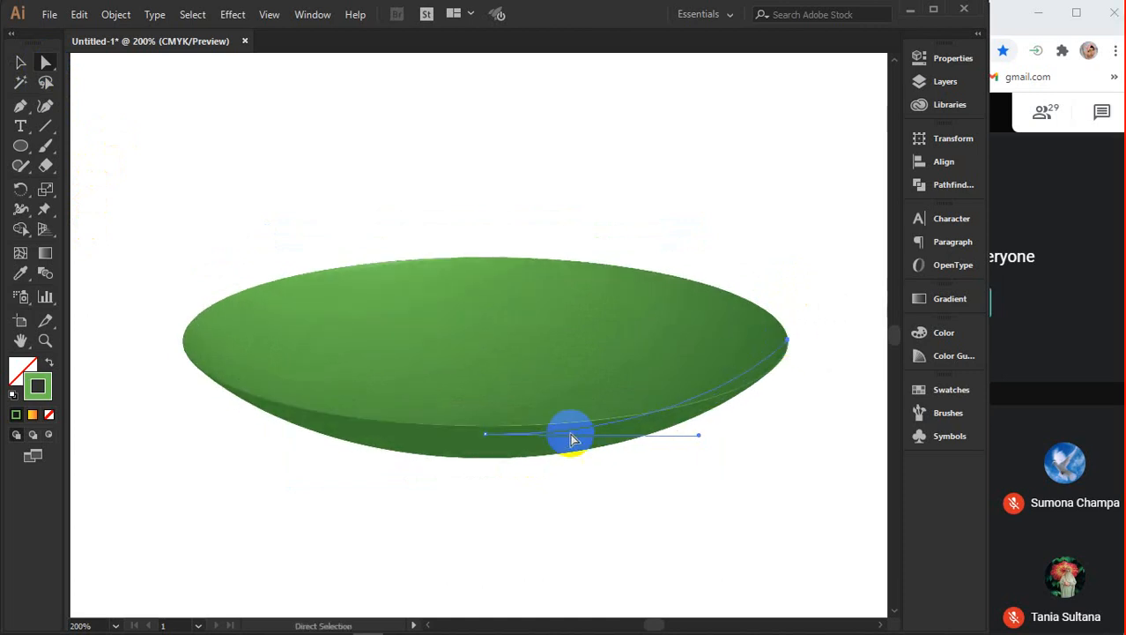
drag(485, 436, 462, 442)
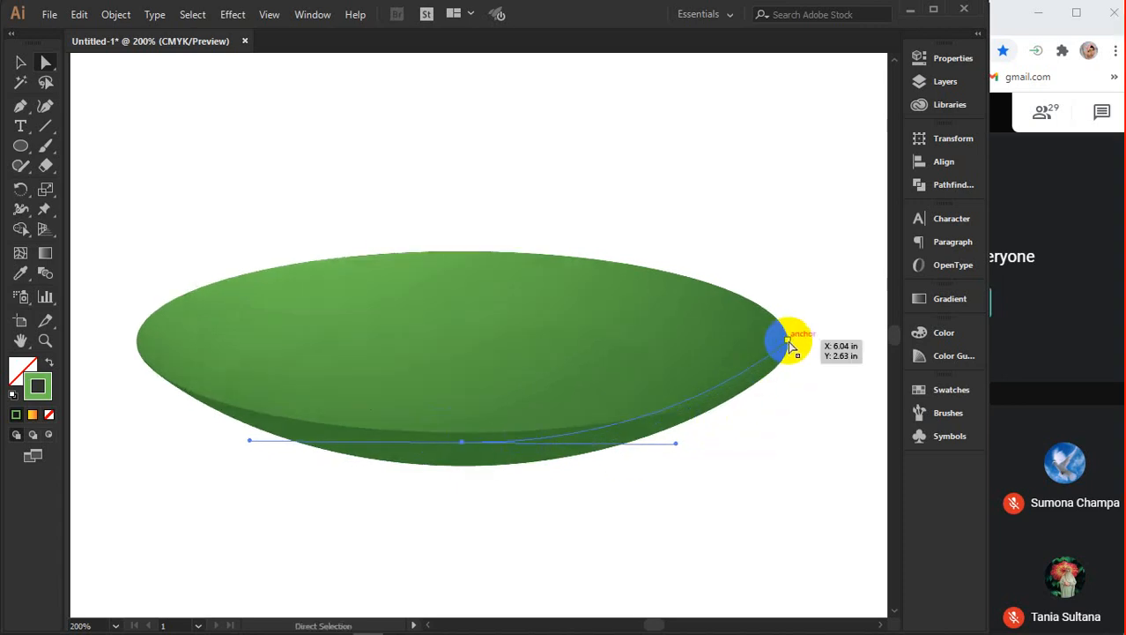
drag(790, 345, 810, 349)
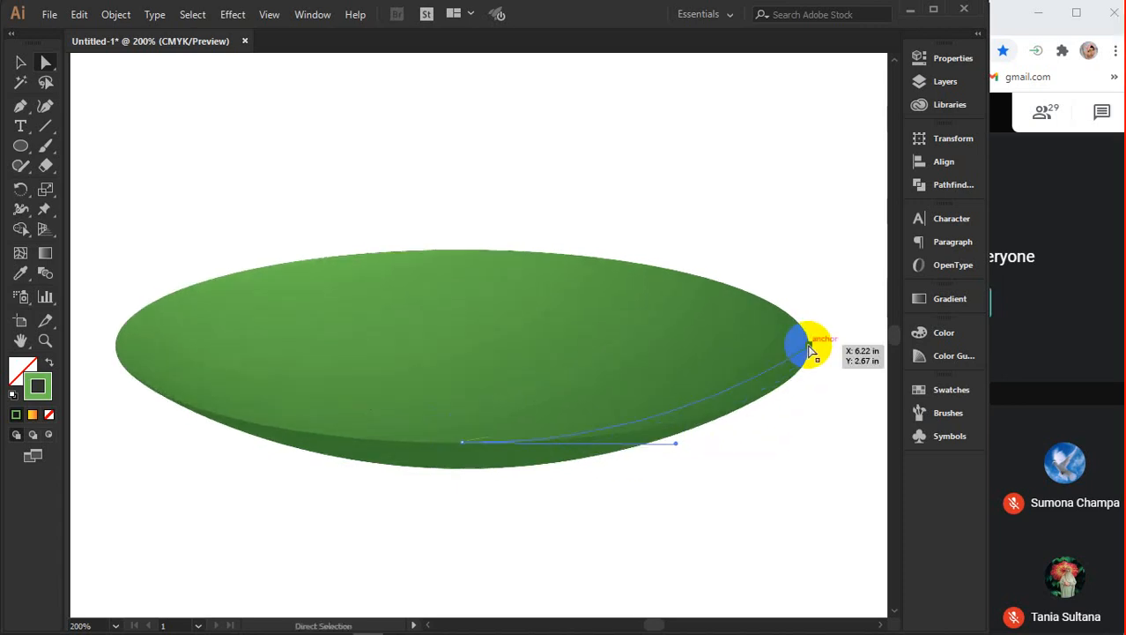
Change the plate's stroke colour to grey-green 76847b and deselect the plate
click(20, 62)
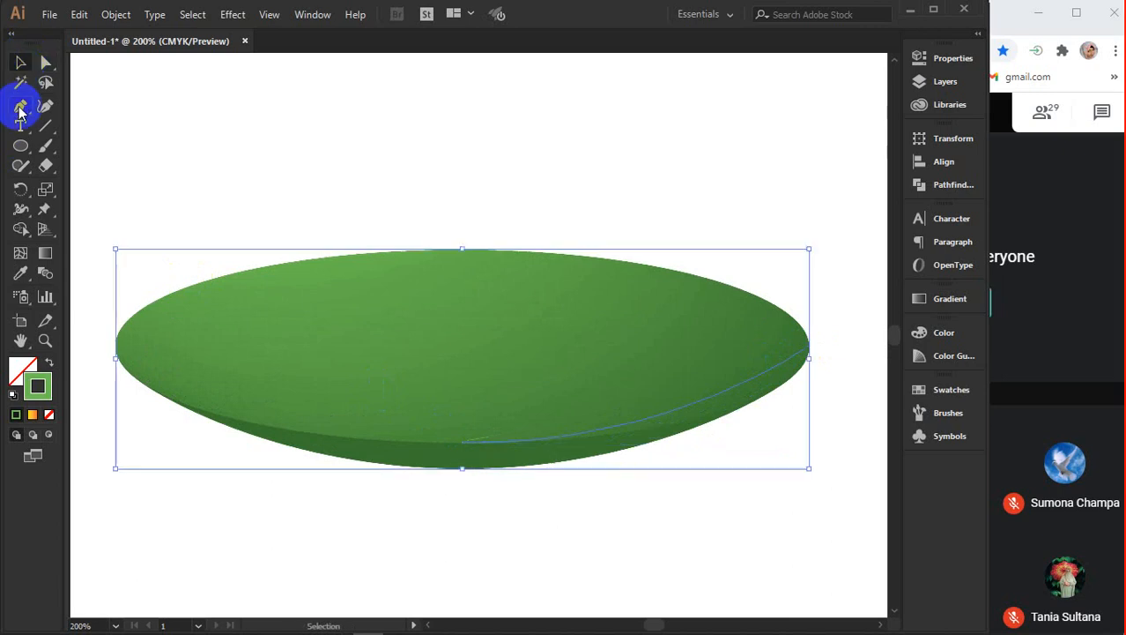
double_click(29, 388)
click(737, 465)
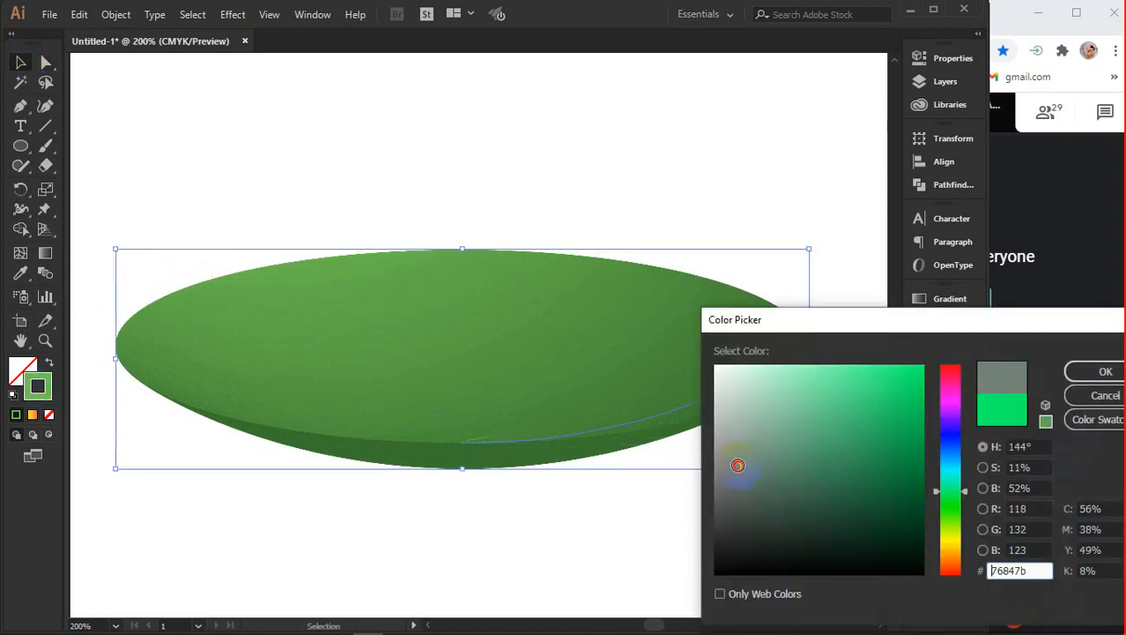
click(1099, 371)
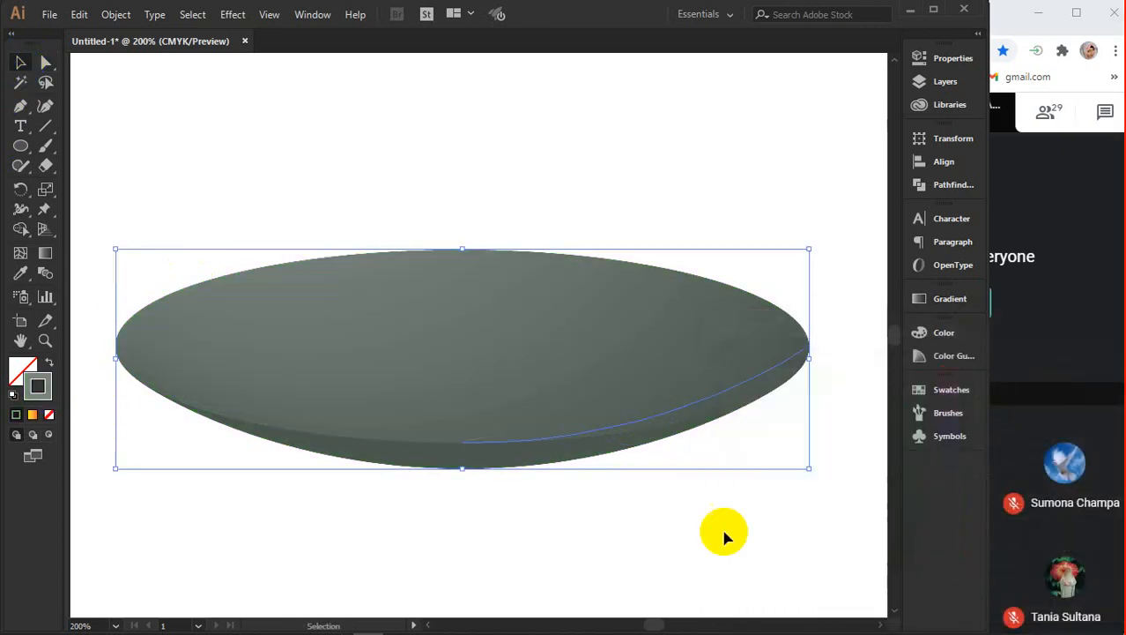
click(672, 541)
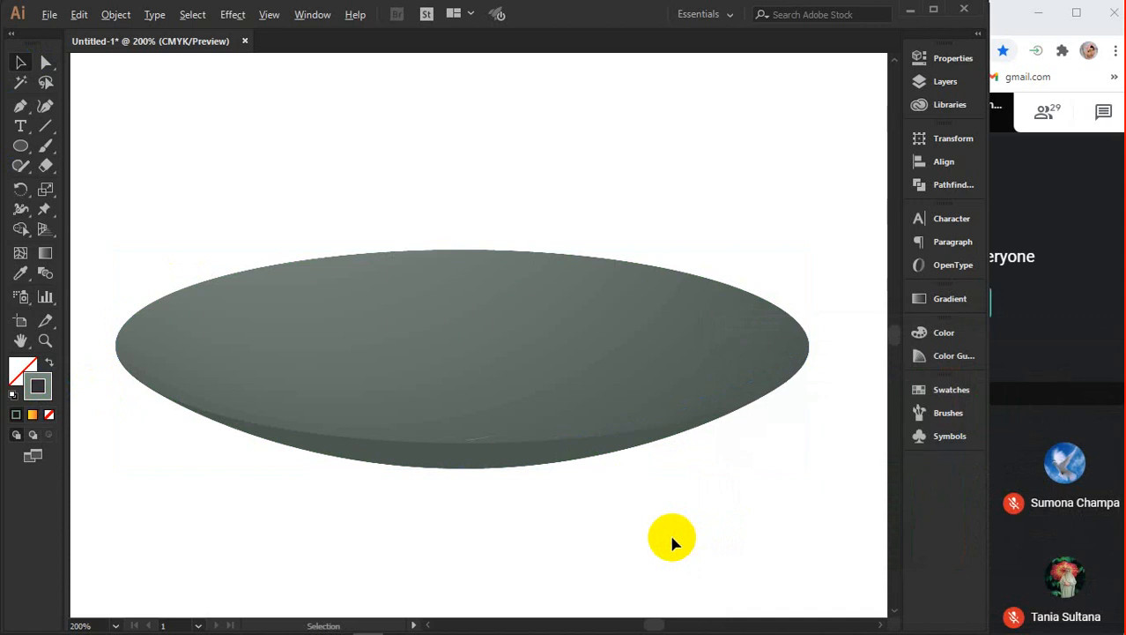
Move the grey plate up the artboard and delete it
key(ctrl+minus)
drag(603, 442, 627, 359)
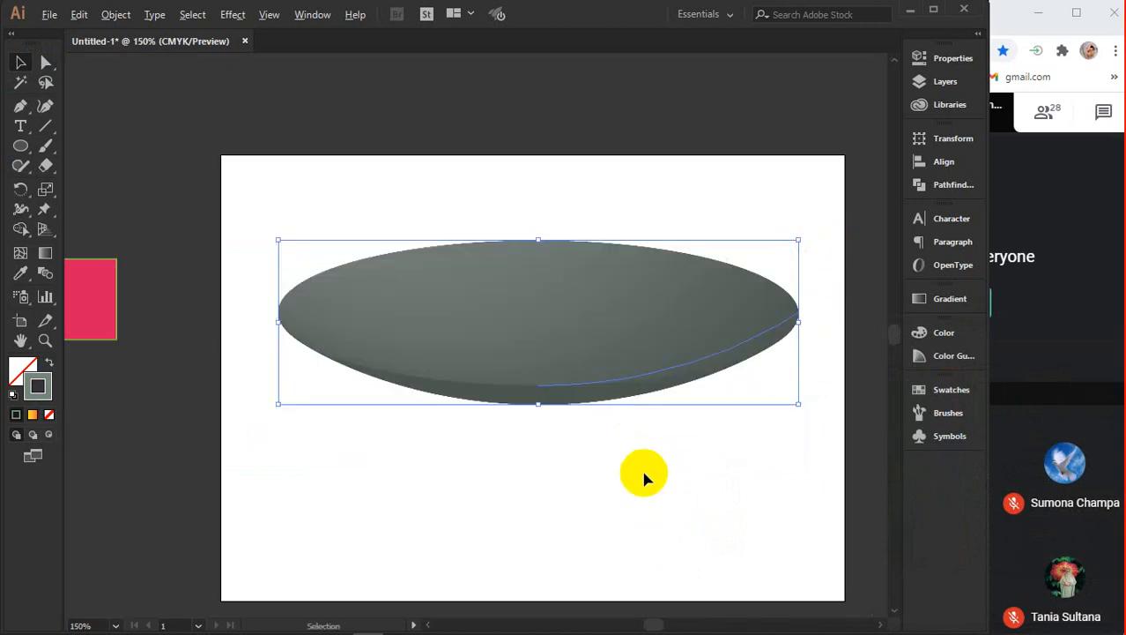
scroll(644, 477, down, 1)
key(Delete)
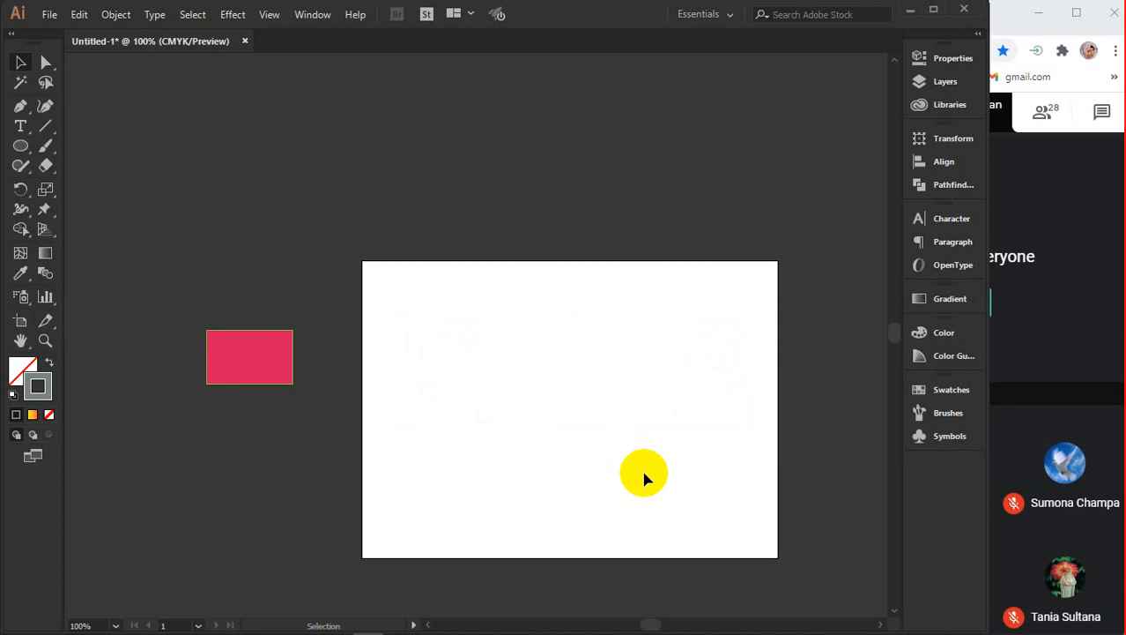
Draw a rectangle on the artboard and copy the pink fill and green stroke from the existing rectangle with the Eyedropper
drag(23, 148, 88, 146)
drag(437, 337, 586, 422)
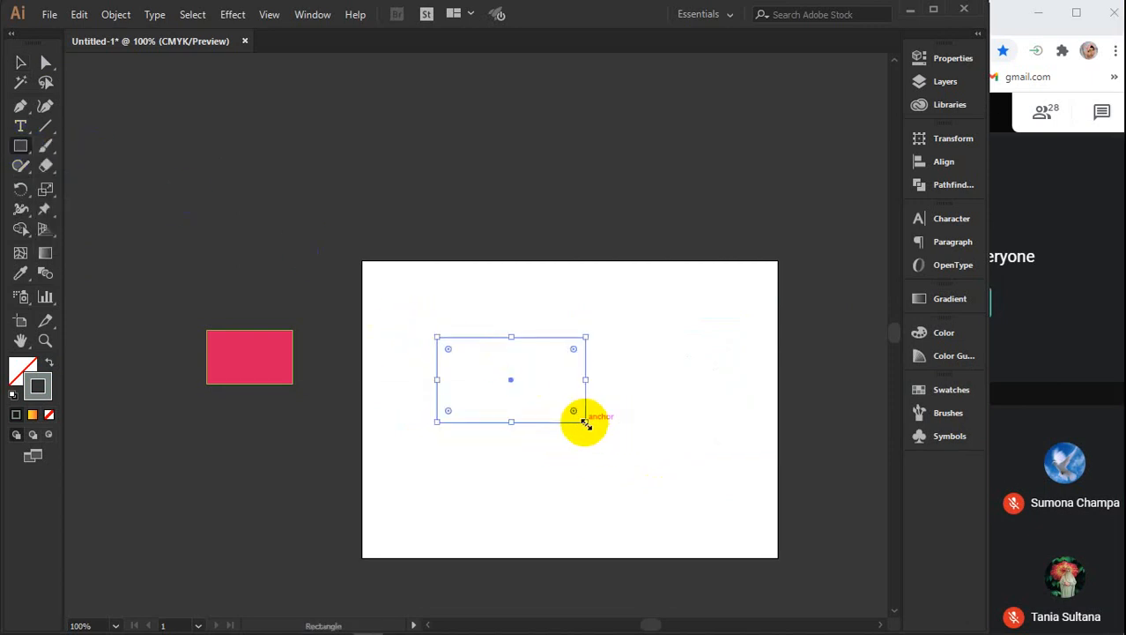
click(20, 273)
click(226, 340)
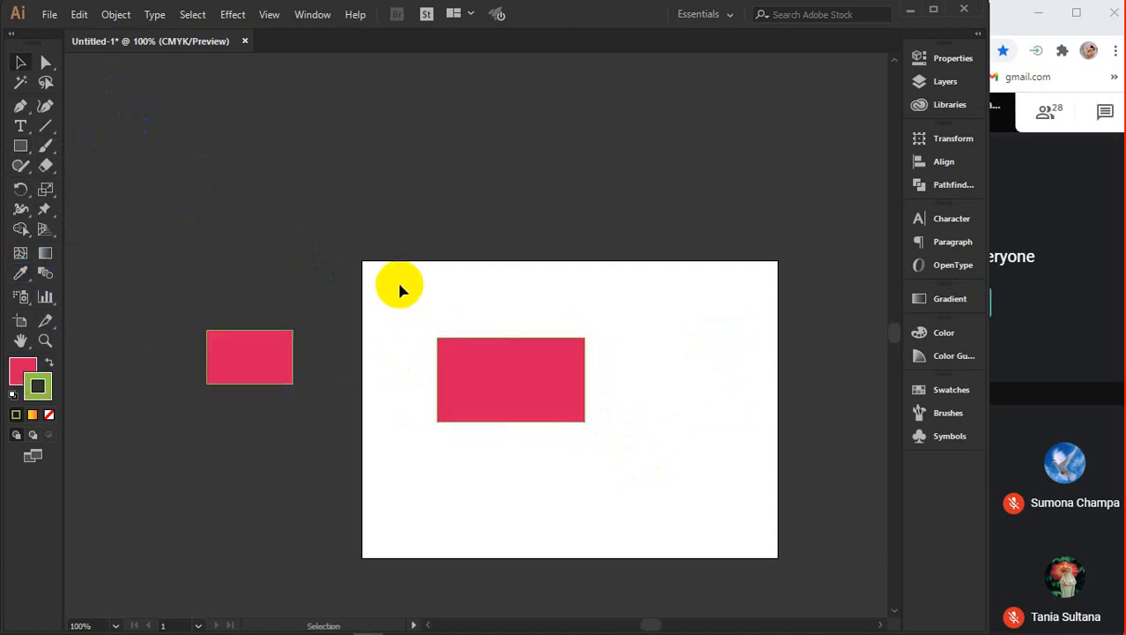
Move the new pink rectangle up and right, and bring the smaller pink rectangle onto the artboard above it
click(533, 390)
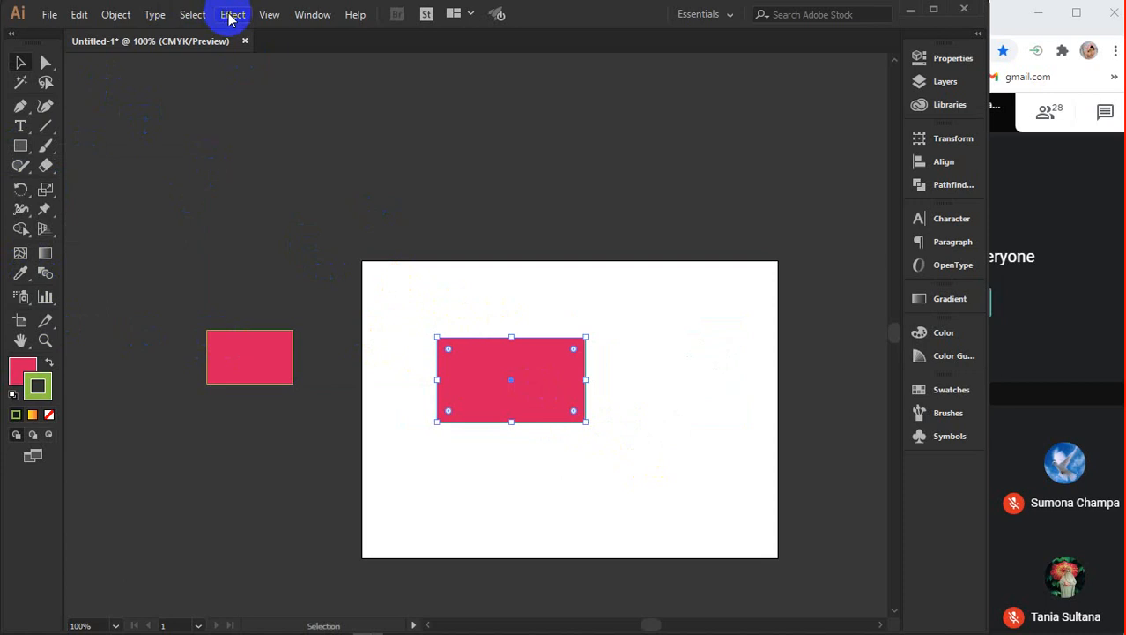
scroll(447, 271, up, 2)
drag(578, 429, 668, 281)
drag(226, 297, 582, 177)
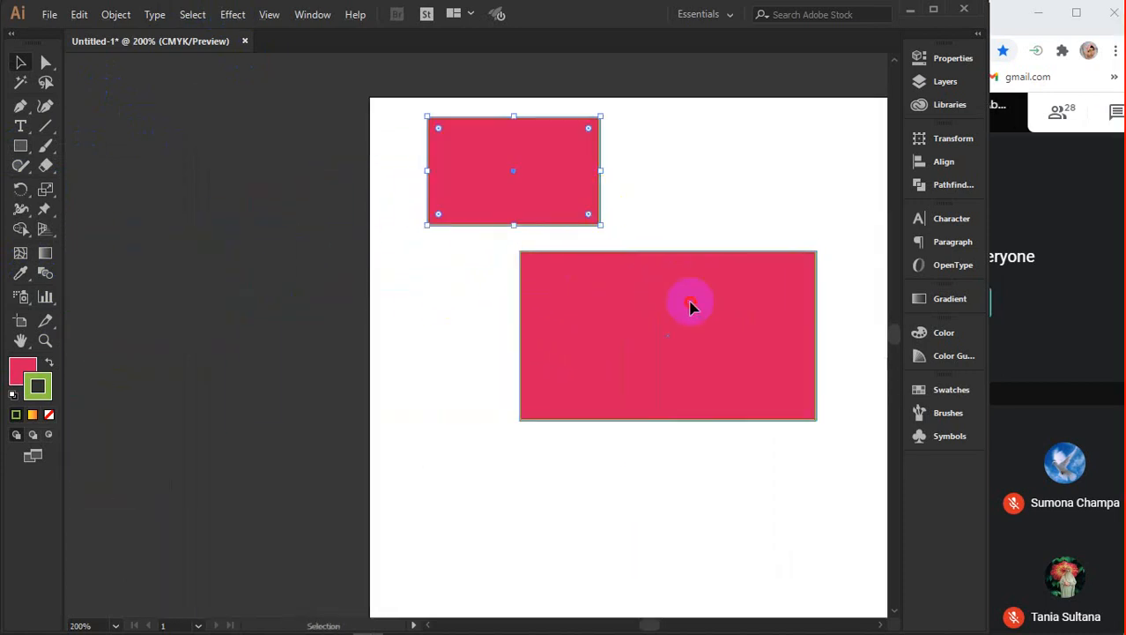
Move the larger pink rectangle down and left so it sits closer beneath the smaller one
drag(690, 306, 616, 334)
drag(684, 266, 402, 281)
scroll(337, 304, up, 1)
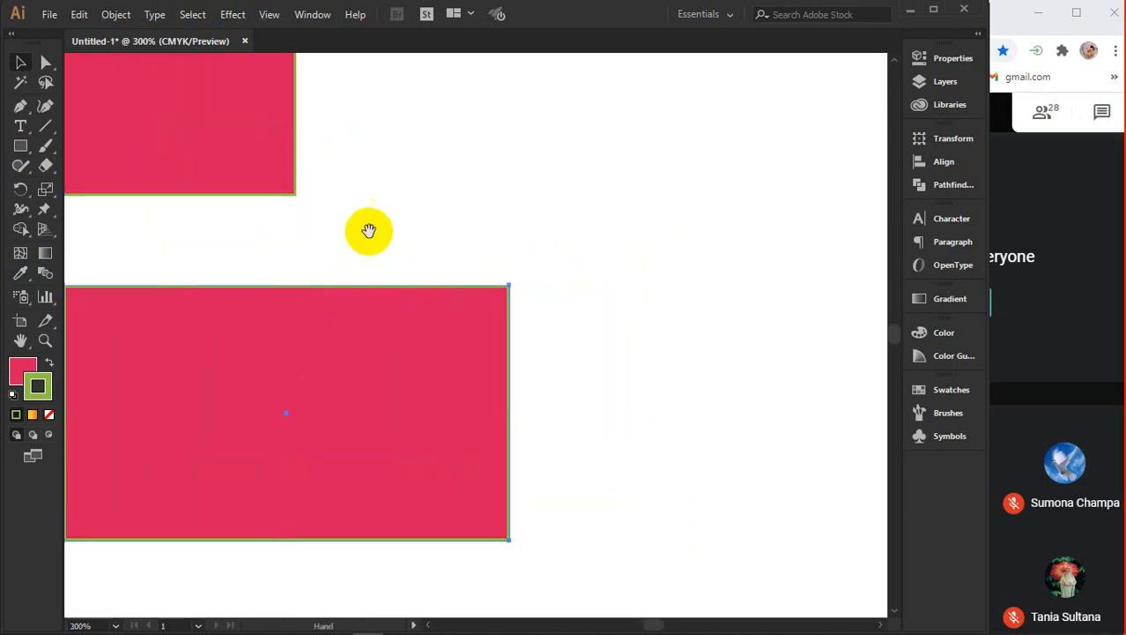
drag(368, 230, 419, 269)
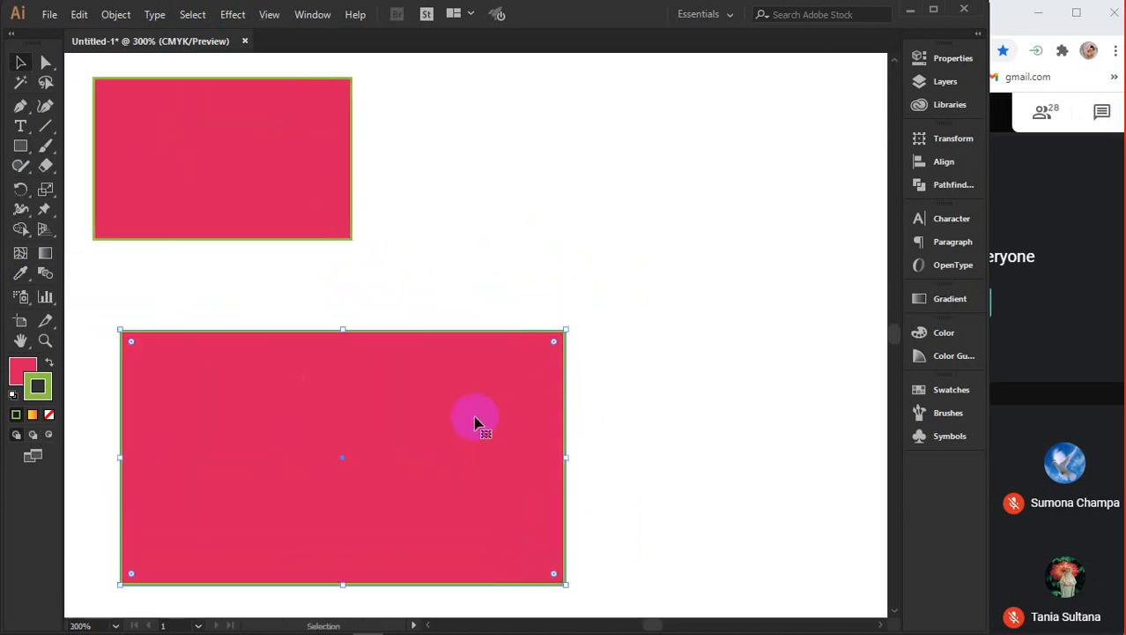
click(233, 14)
mouse_move(264, 110)
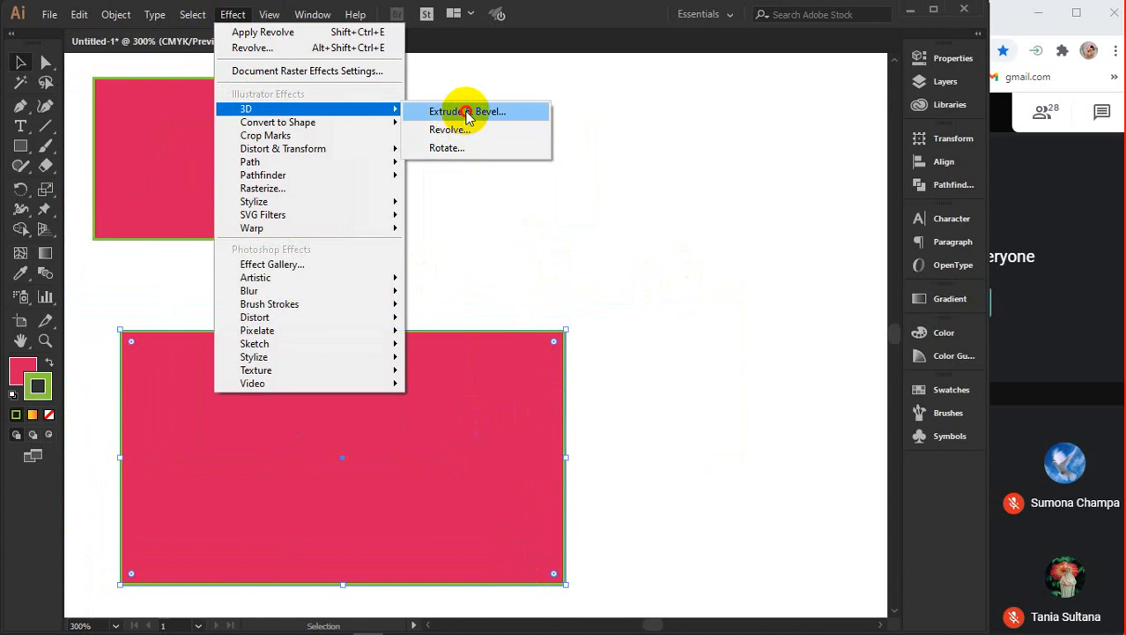
click(467, 115)
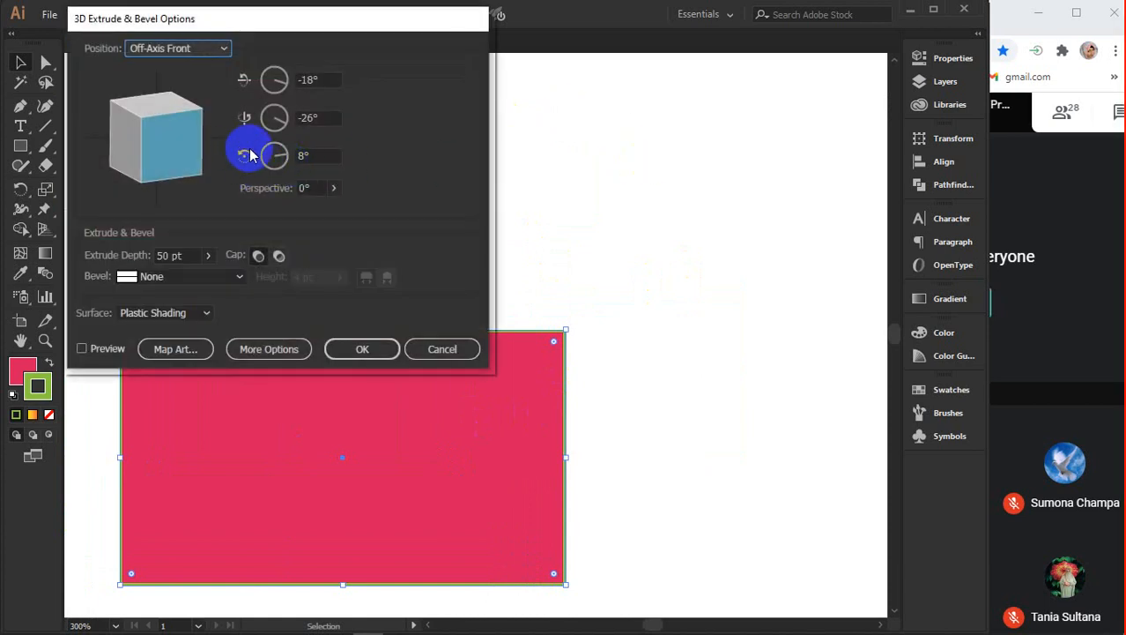
click(440, 349)
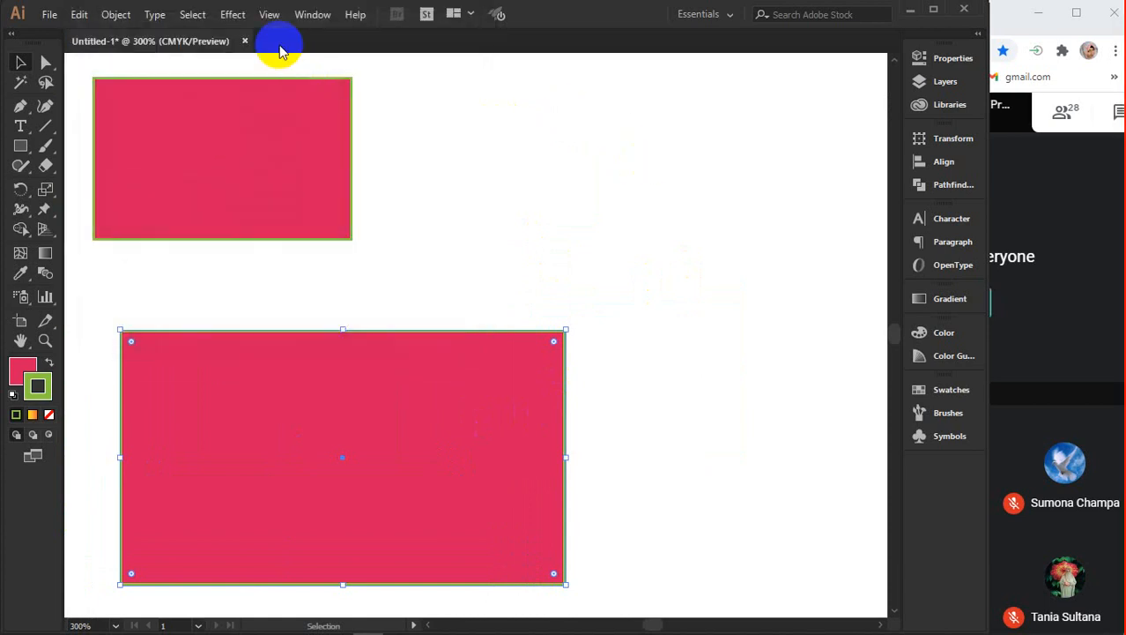
Start the 3D Rotate effect on the larger pink rectangle with its preview enabled and the artwork in view
click(233, 14)
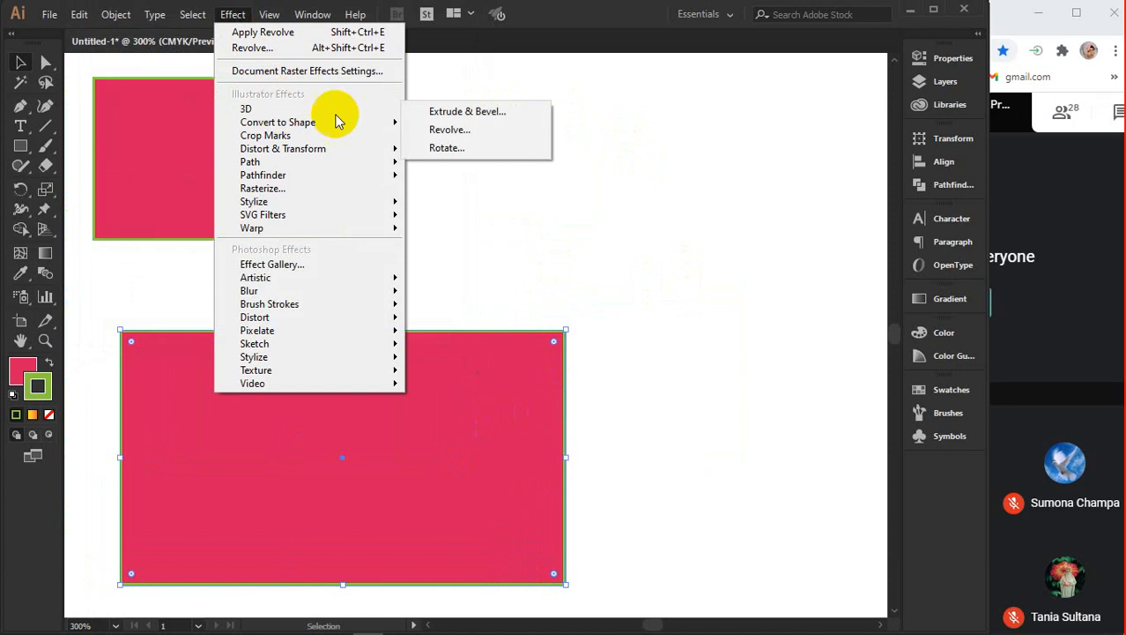
click(447, 147)
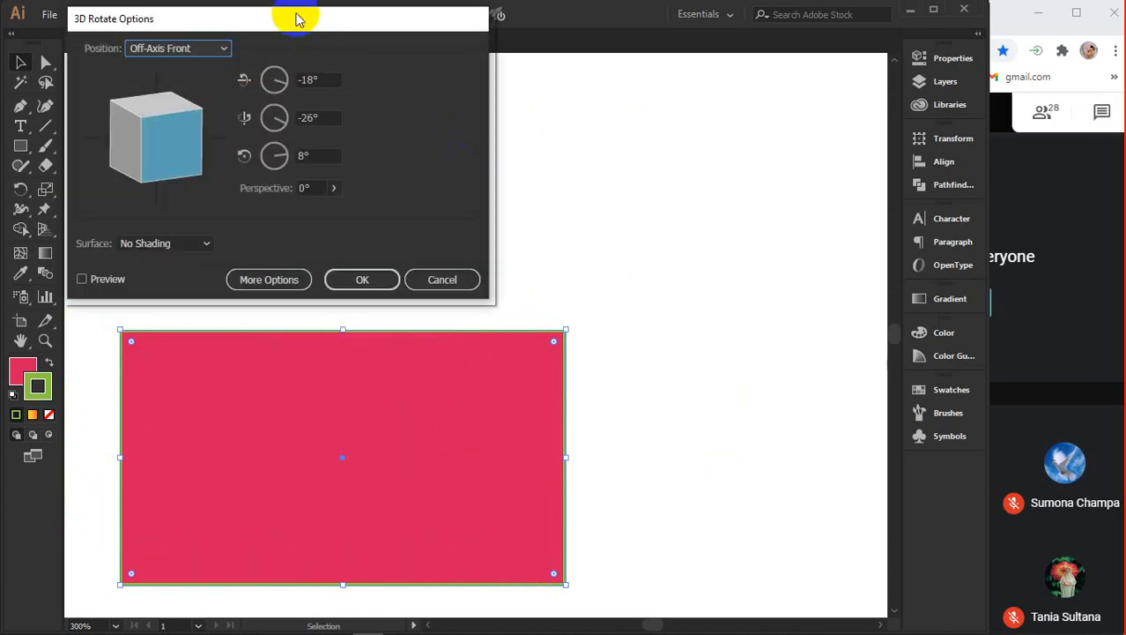
drag(296, 19, 803, 28)
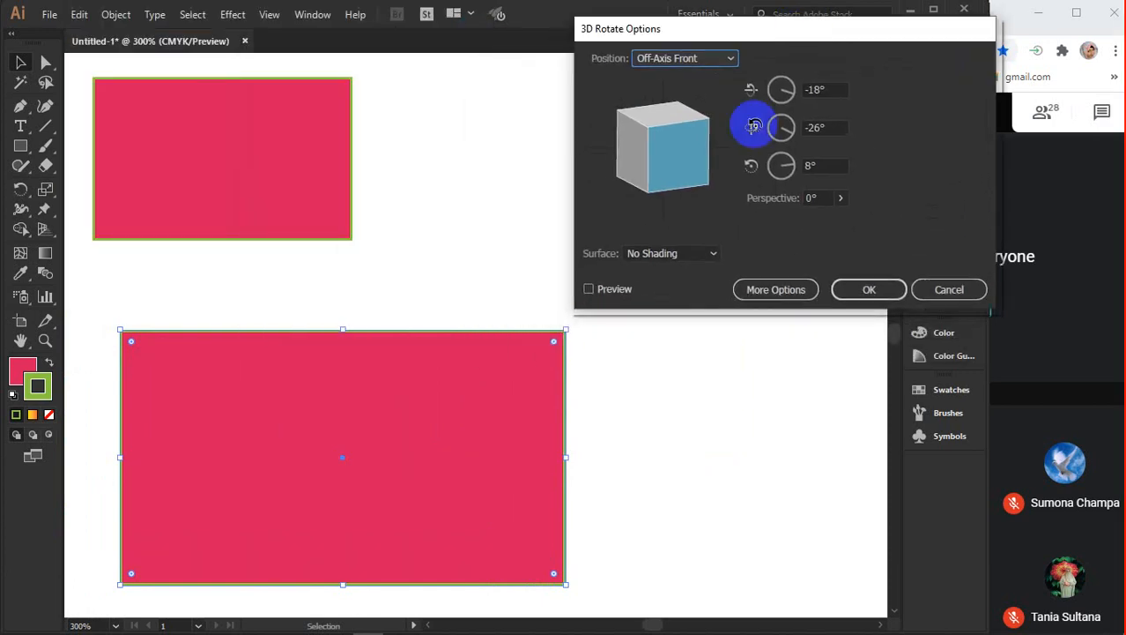
click(588, 289)
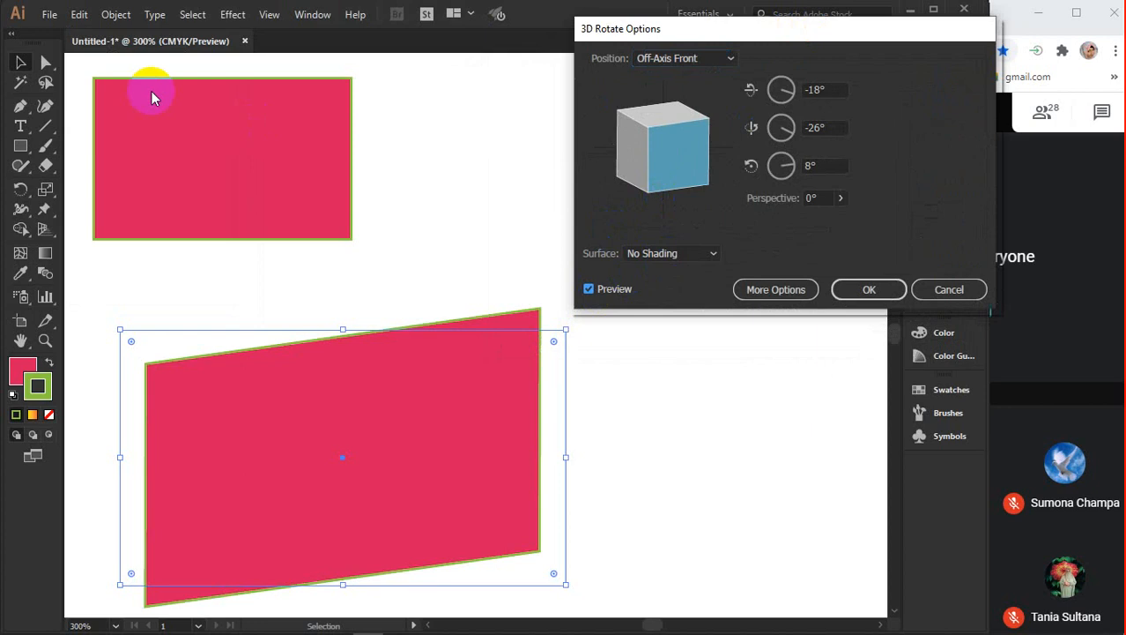
Set the 3D rotation angles to -19° around X, -22° around Y and 7° around Z
click(835, 92)
scroll(835, 92, up, 8)
scroll(834, 91, up, 11)
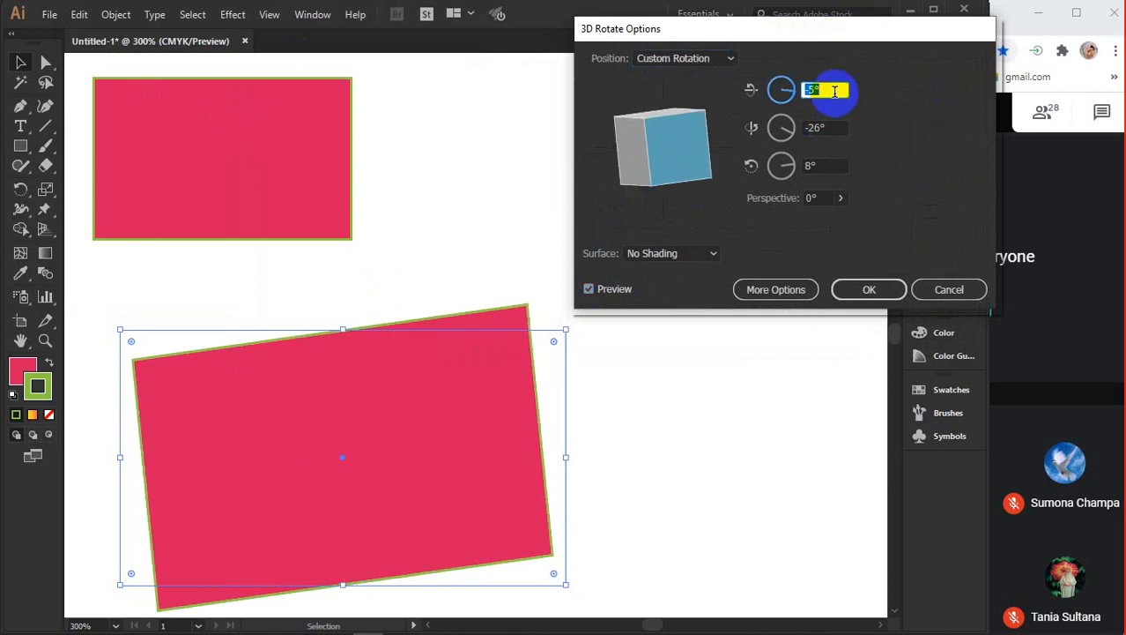
scroll(835, 91, down, 14)
scroll(834, 92, down, 6)
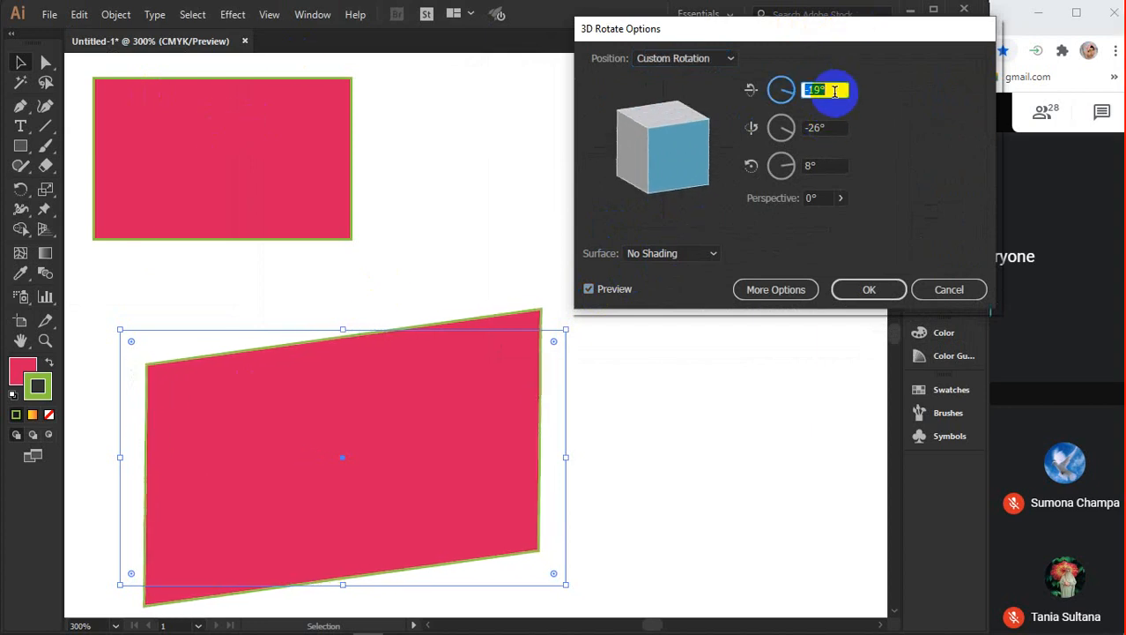
click(843, 126)
scroll(843, 127, up, 13)
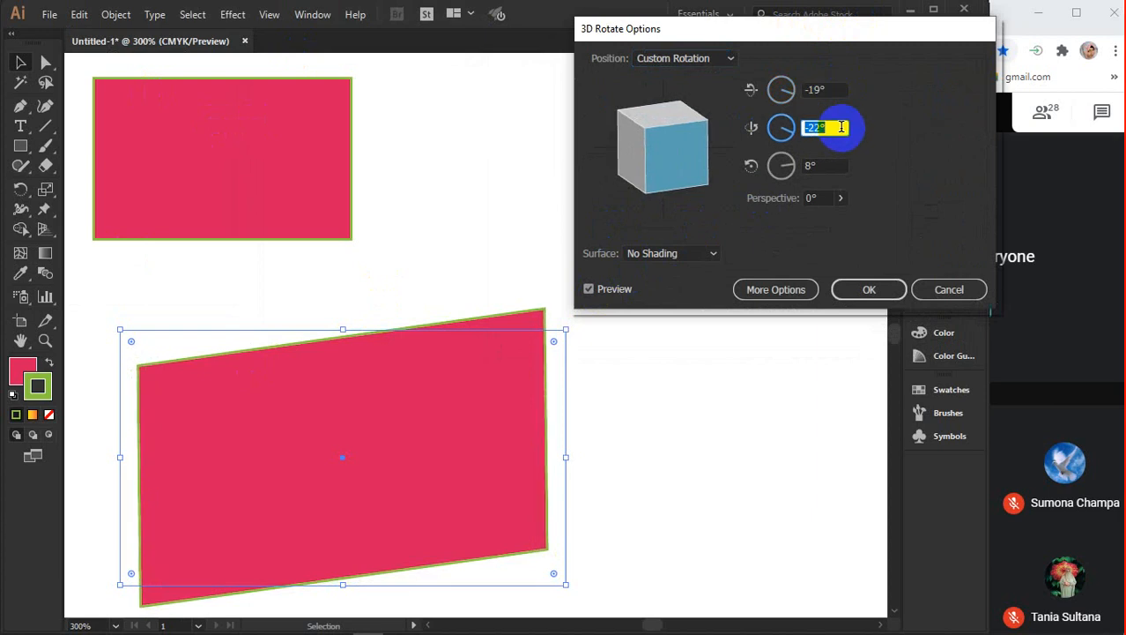
scroll(843, 126, down, 9)
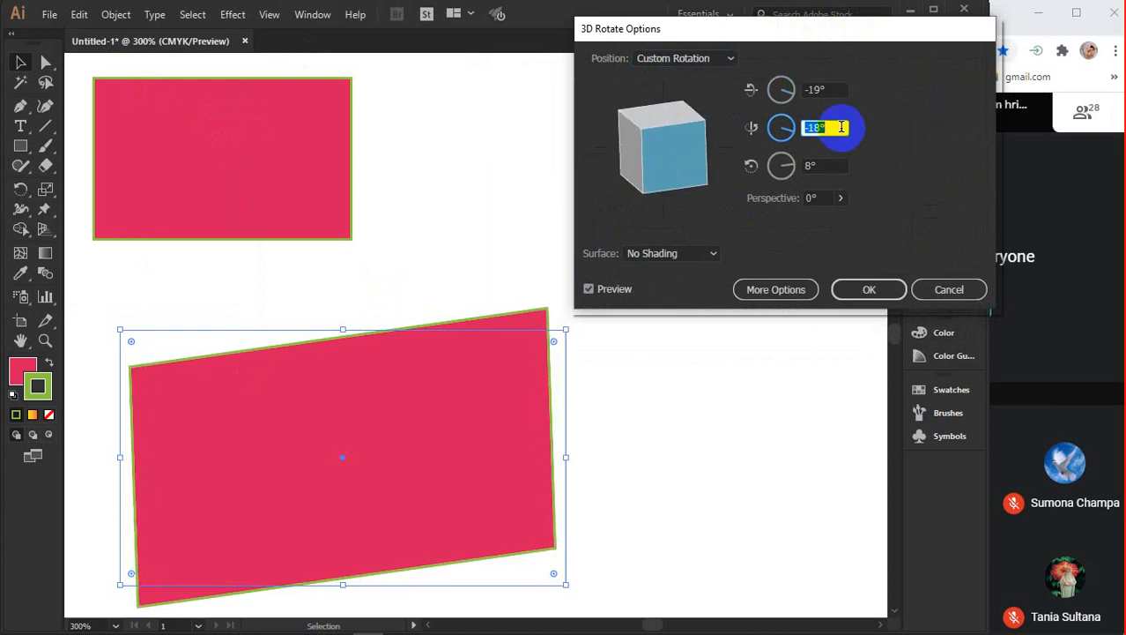
click(820, 169)
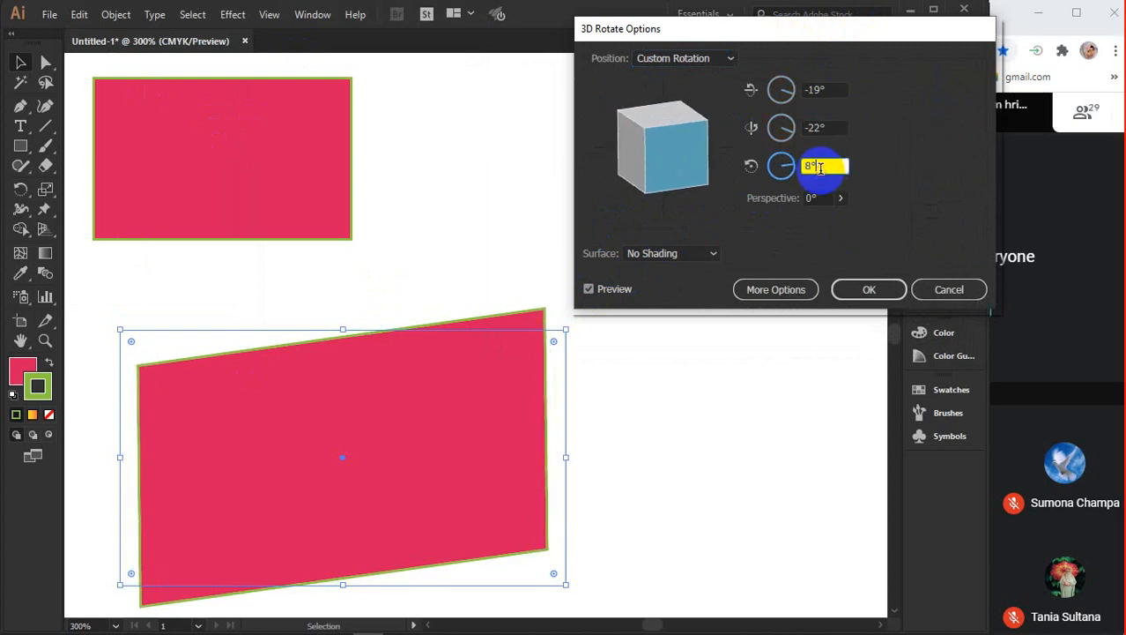
scroll(821, 169, down, 1)
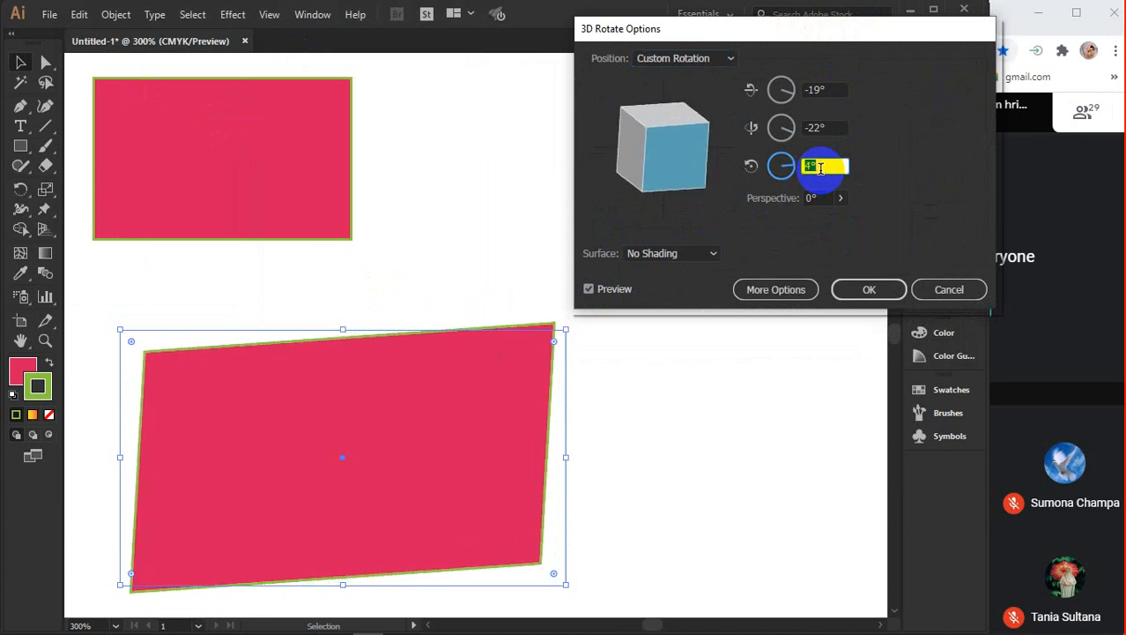
Give the rotated rectangle Diffuse Shading with 100% ambient light and apply the 3D Rotate effect
click(777, 292)
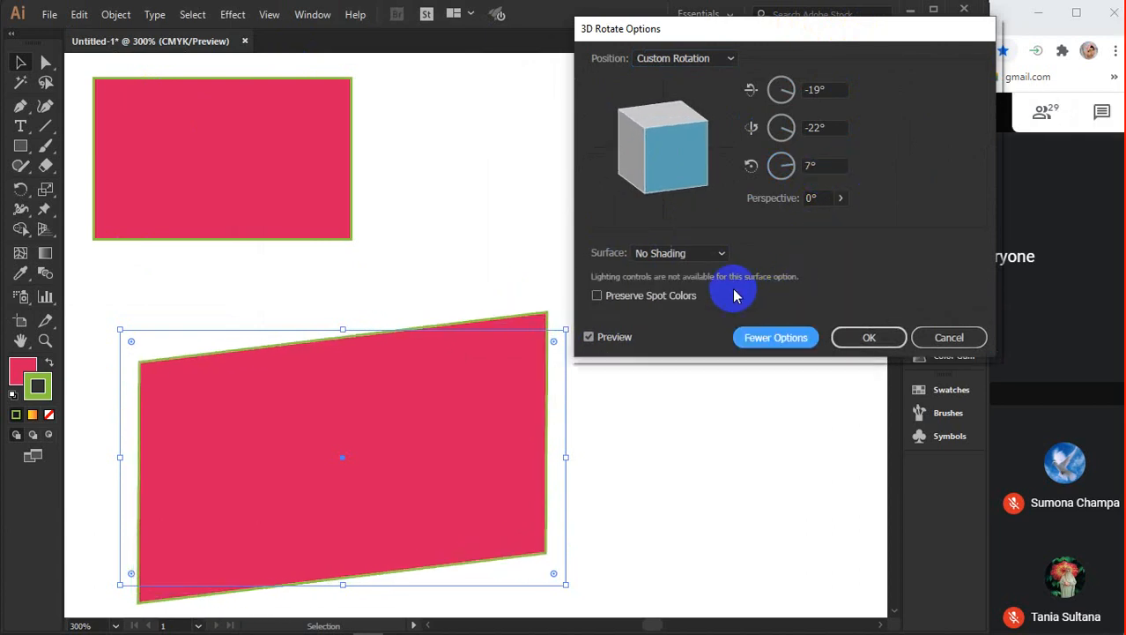
click(694, 253)
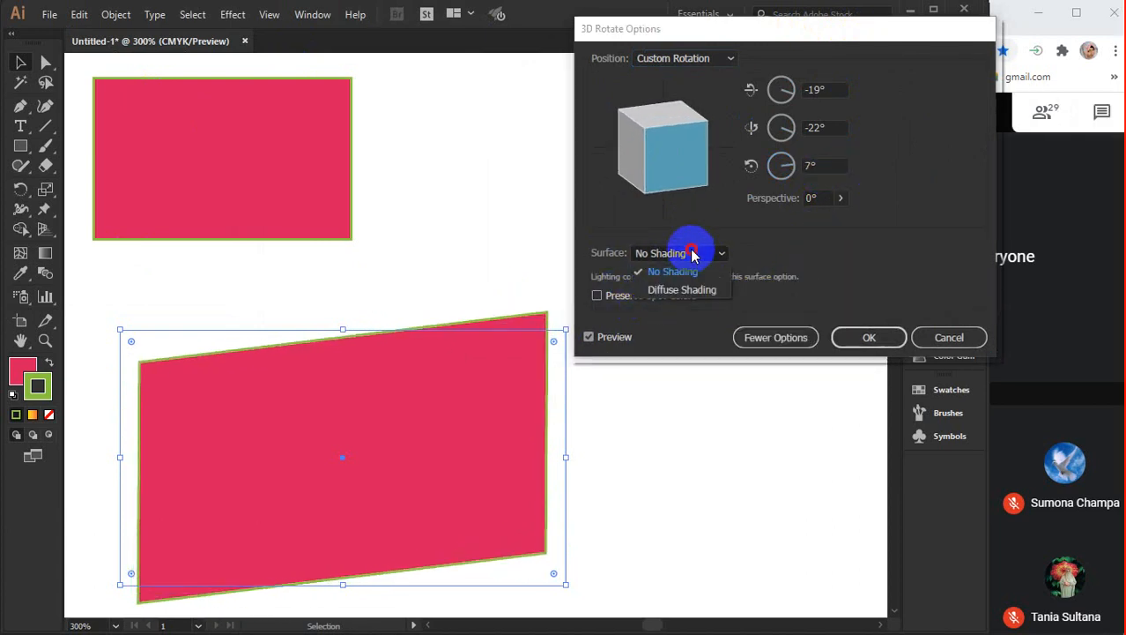
click(681, 295)
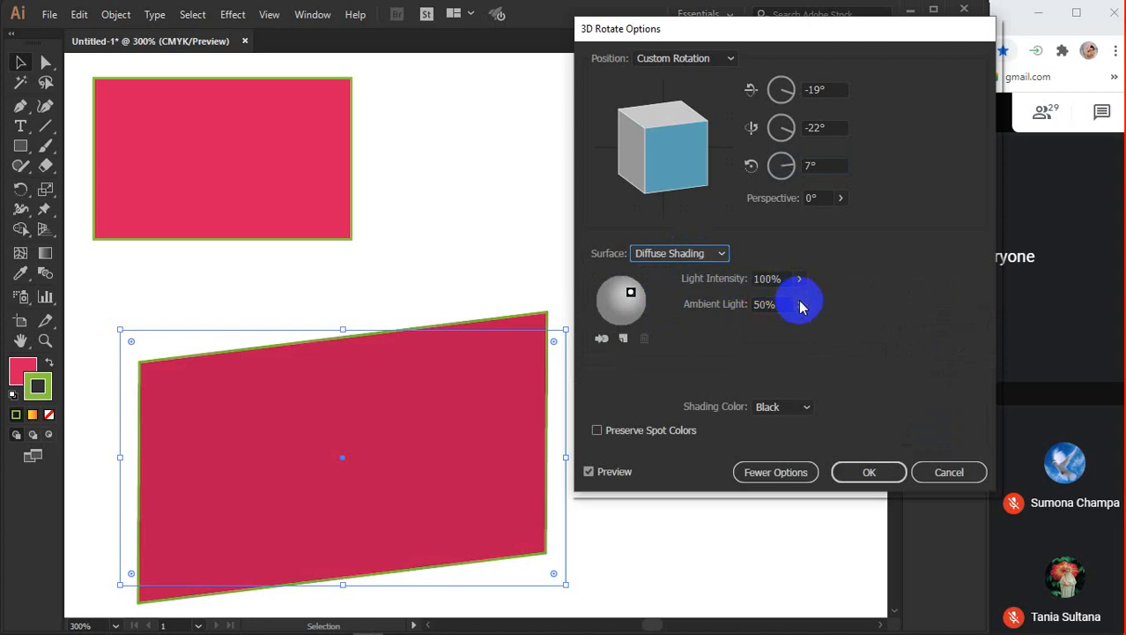
click(799, 305)
mouse_move(771, 326)
mouse_down()
mouse_move(831, 328)
mouse_move(776, 332)
mouse_up()
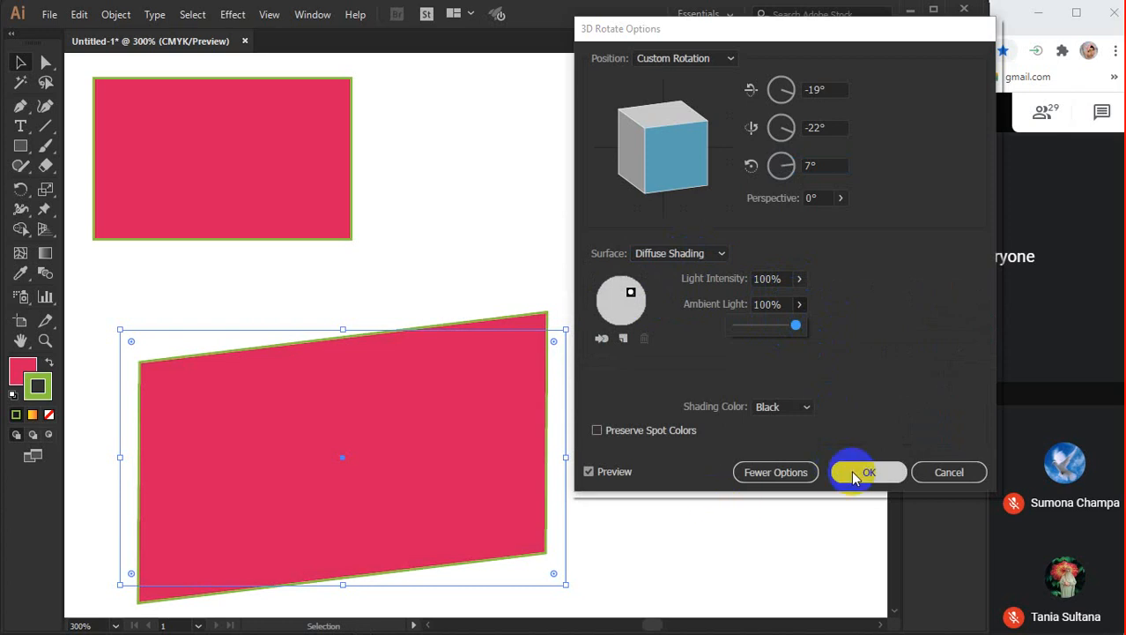
click(855, 475)
Move the rotated rectangle up and right so it stands clear of the smaller one
click(535, 248)
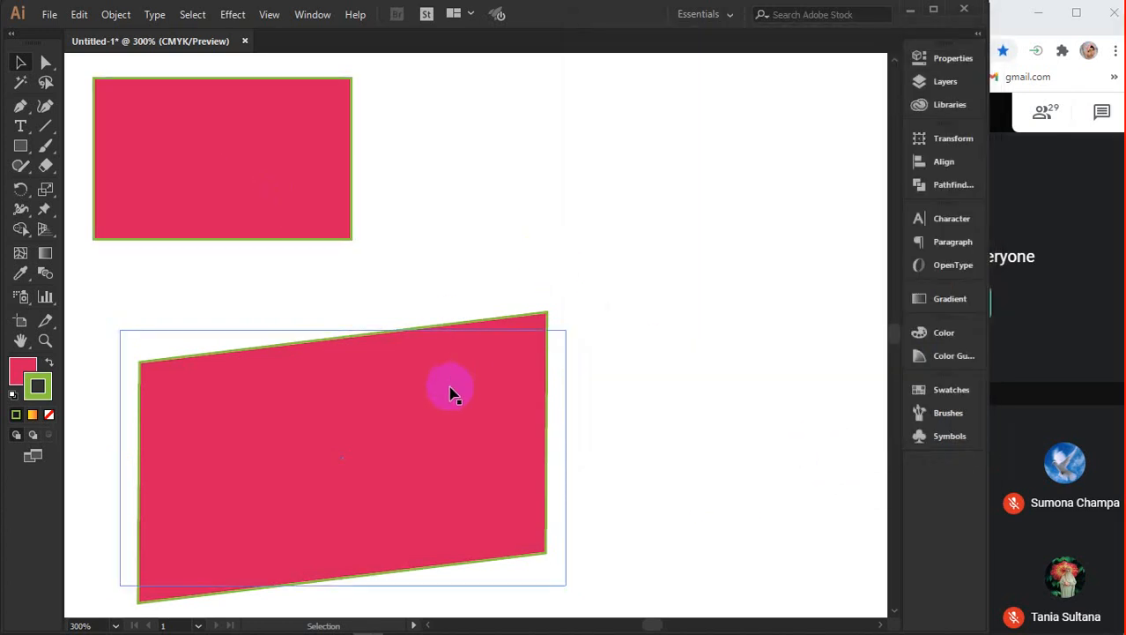
drag(449, 394, 614, 260)
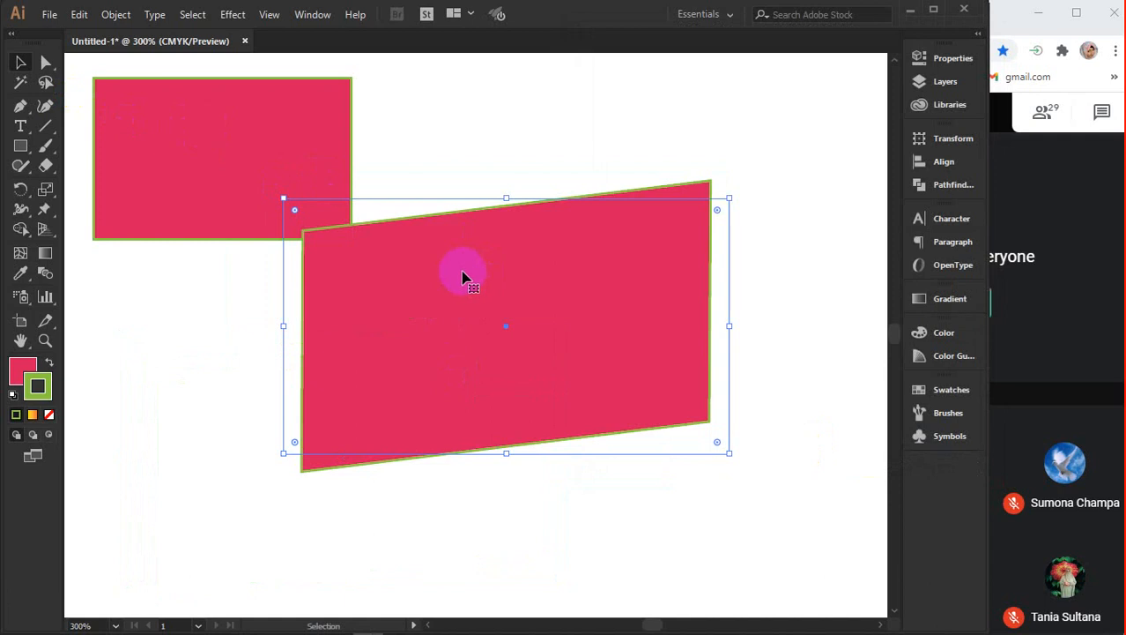
drag(463, 273, 510, 314)
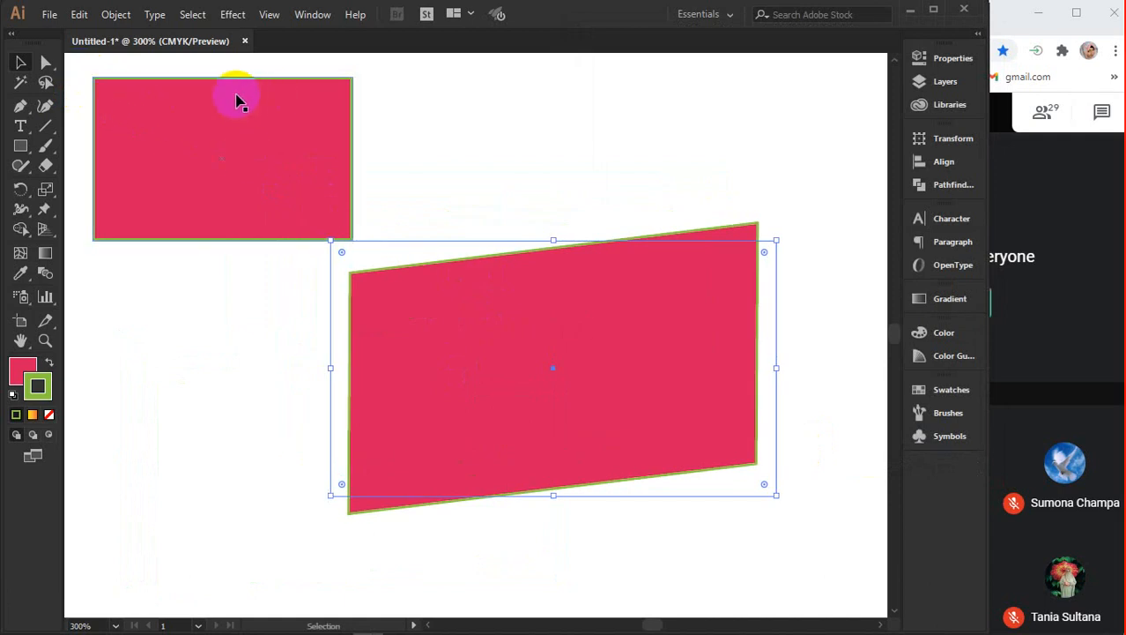
Slant the smaller rectangle like the rotated one by lowering its two left anchor points with Direct Selection, and deselect it
click(247, 138)
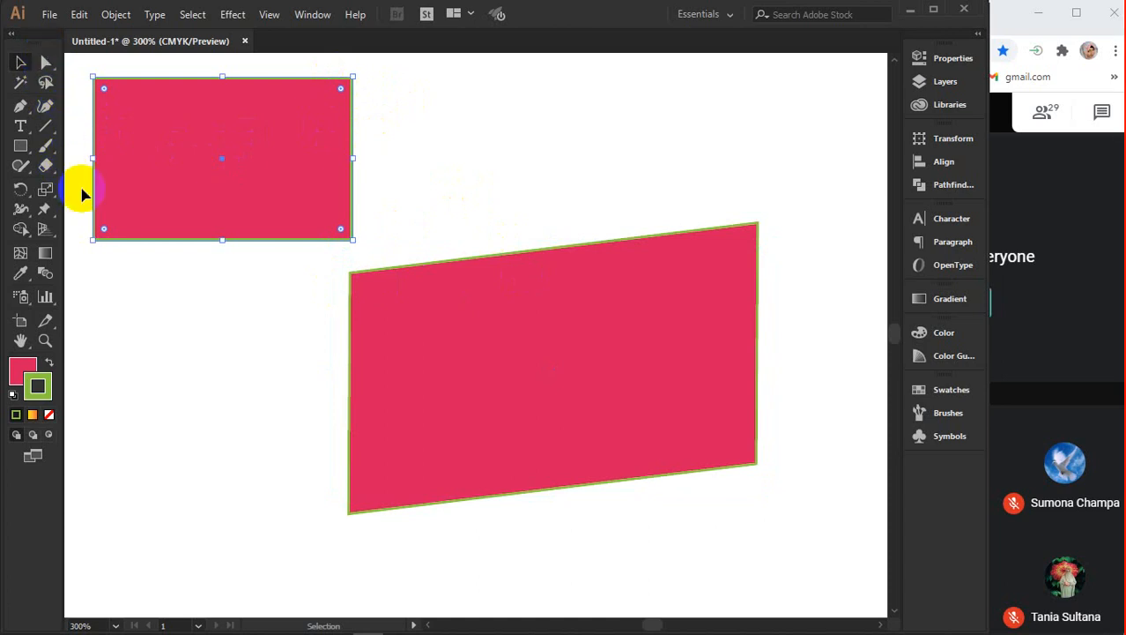
click(46, 63)
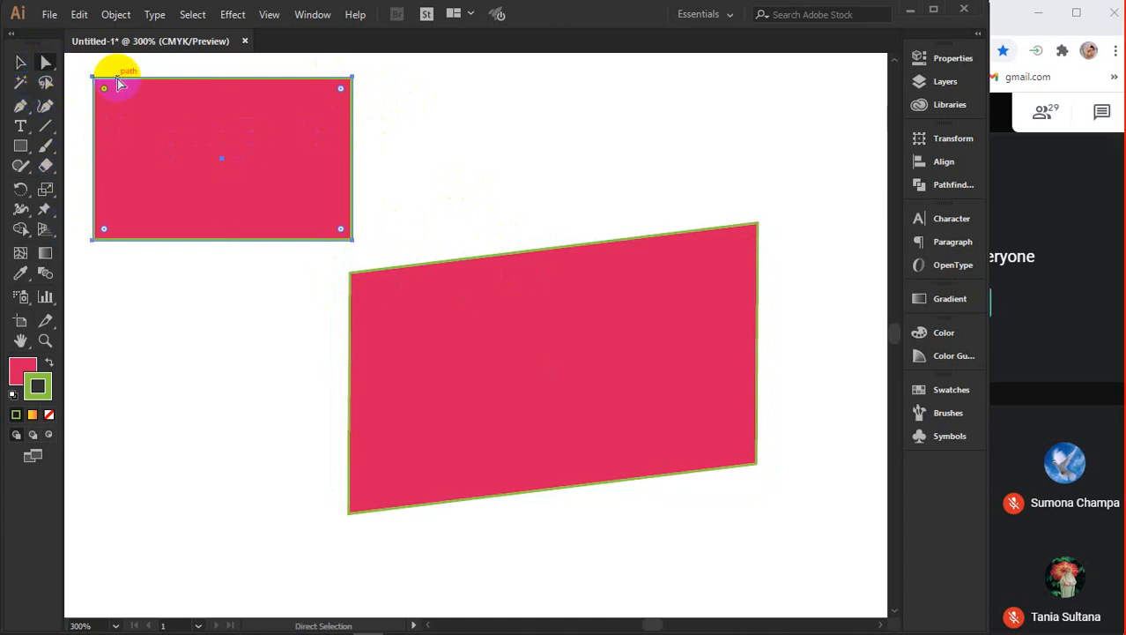
drag(93, 82, 95, 102)
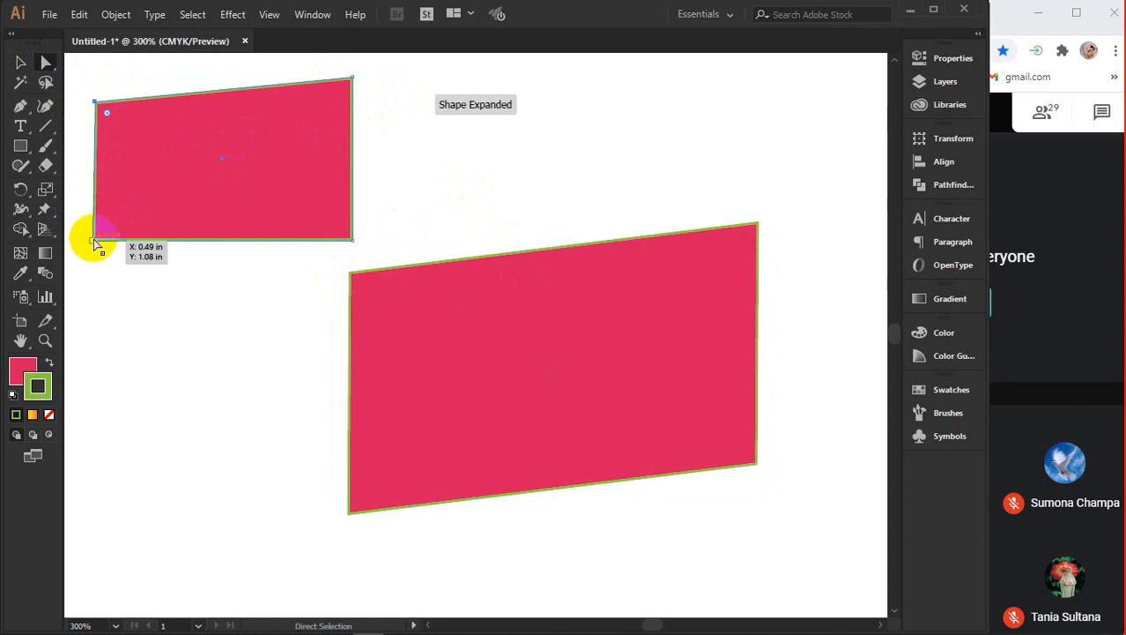
drag(93, 238, 92, 281)
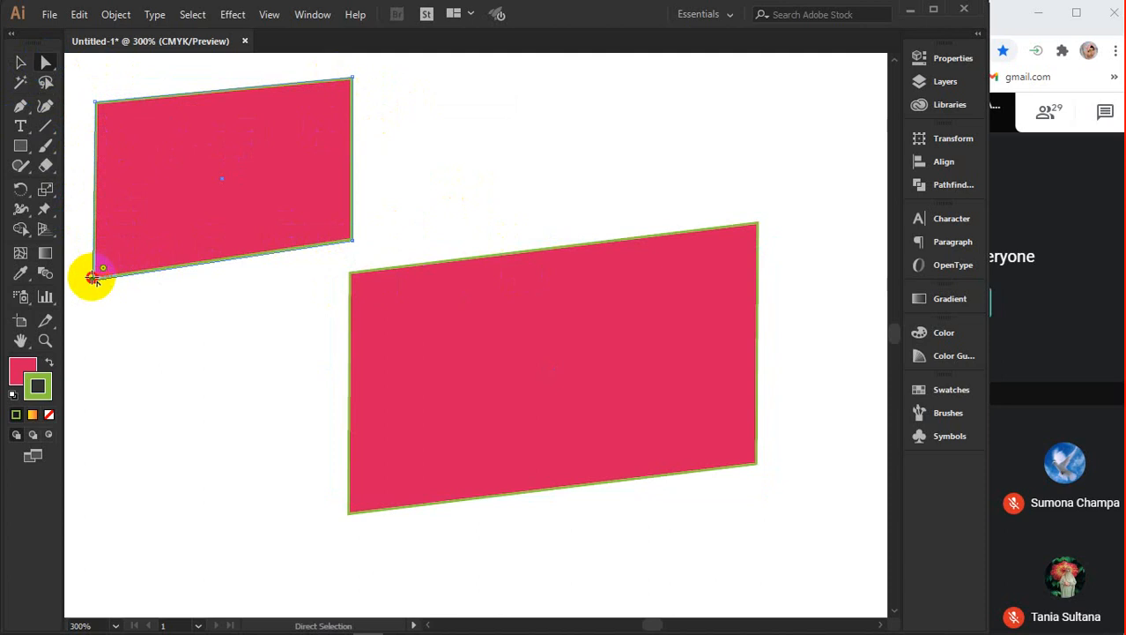
drag(92, 279, 92, 266)
click(21, 62)
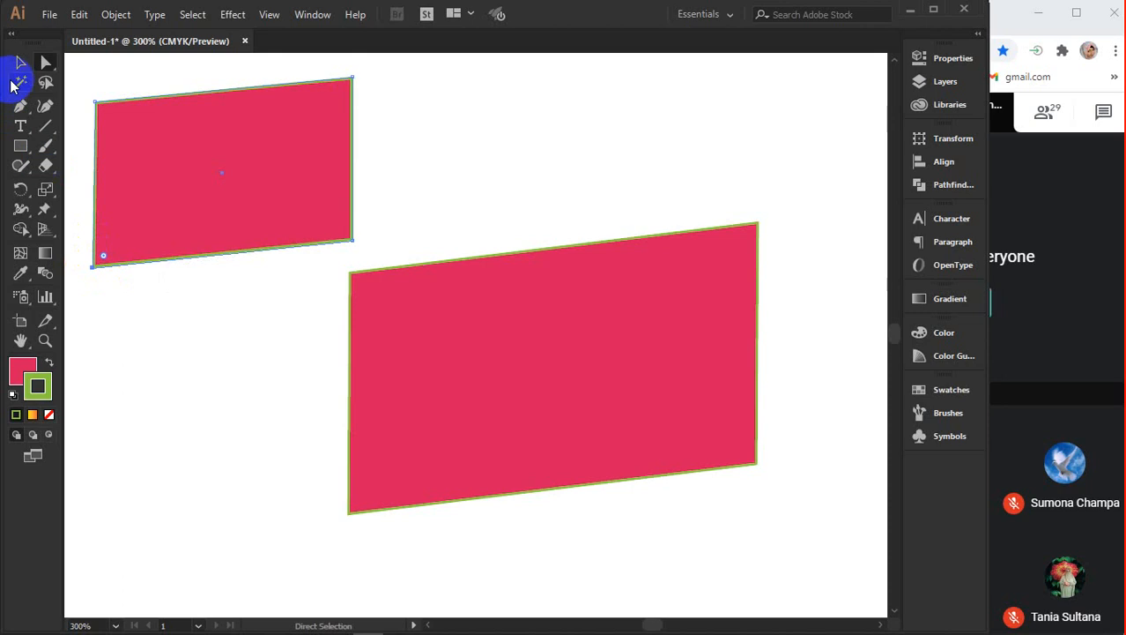
click(229, 382)
Select both pink shapes and delete them from the artboard
click(714, 397)
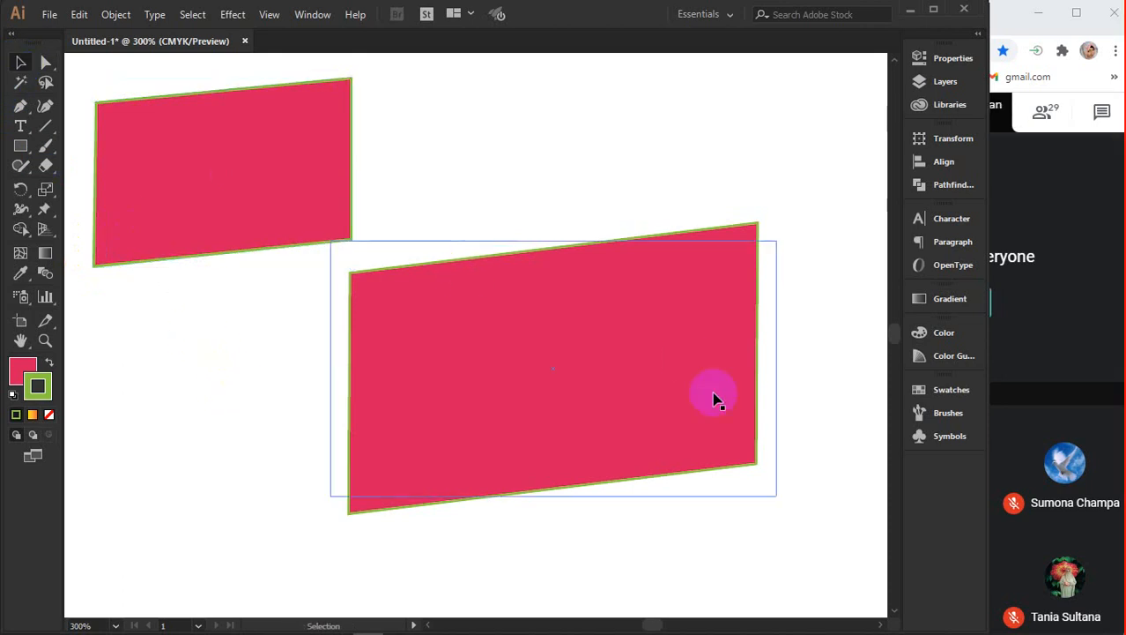
click(182, 511)
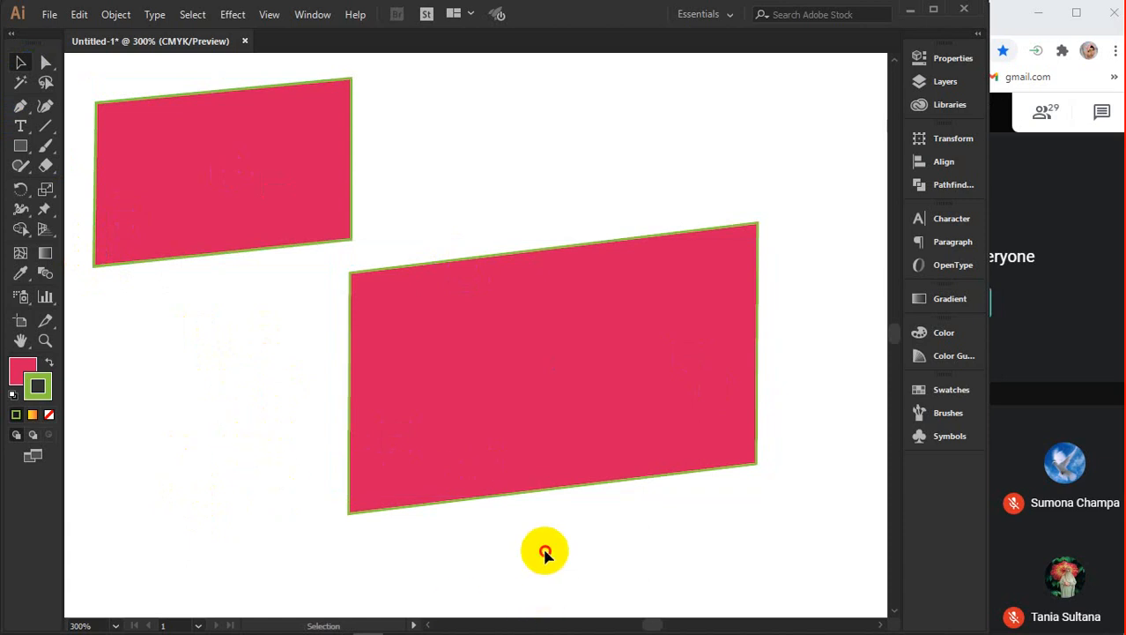
drag(543, 543, 229, 176)
key(Delete)
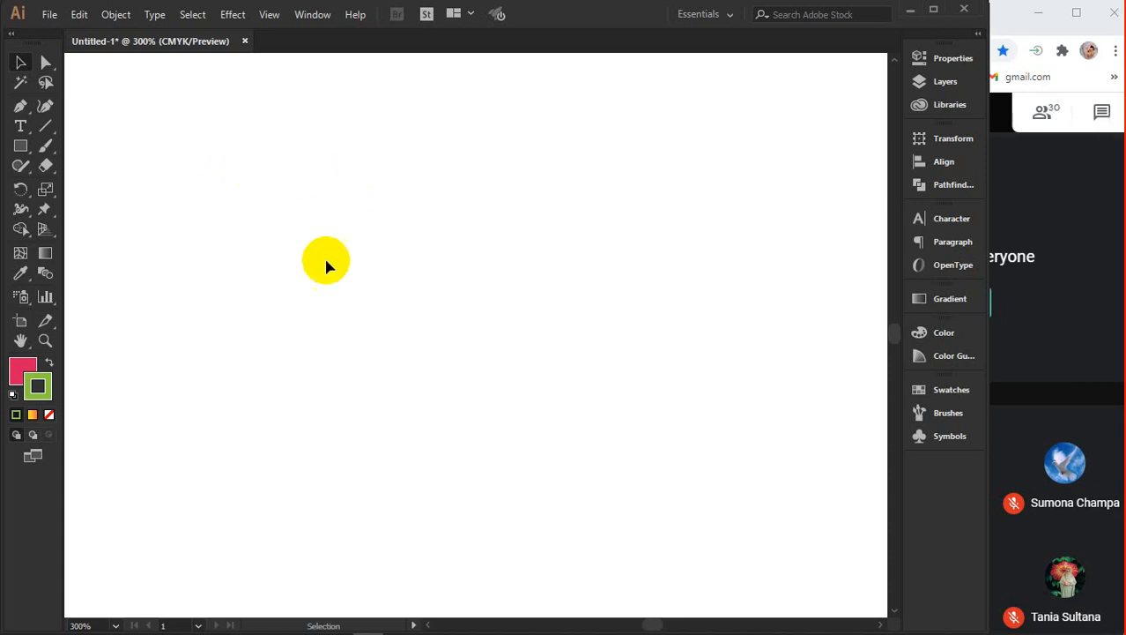
Centre the empty artboard and review the available 3D effects: Extrude & Bevel, Revolve and Rotate
scroll(338, 303, down, 1)
scroll(517, 424, down, 2)
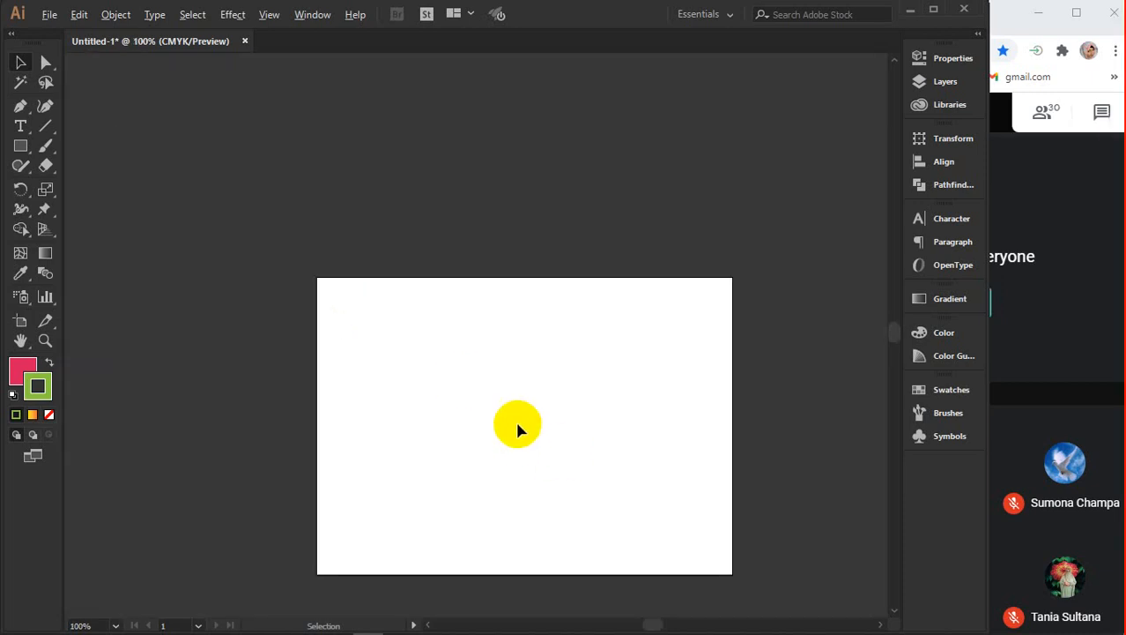
key(space)
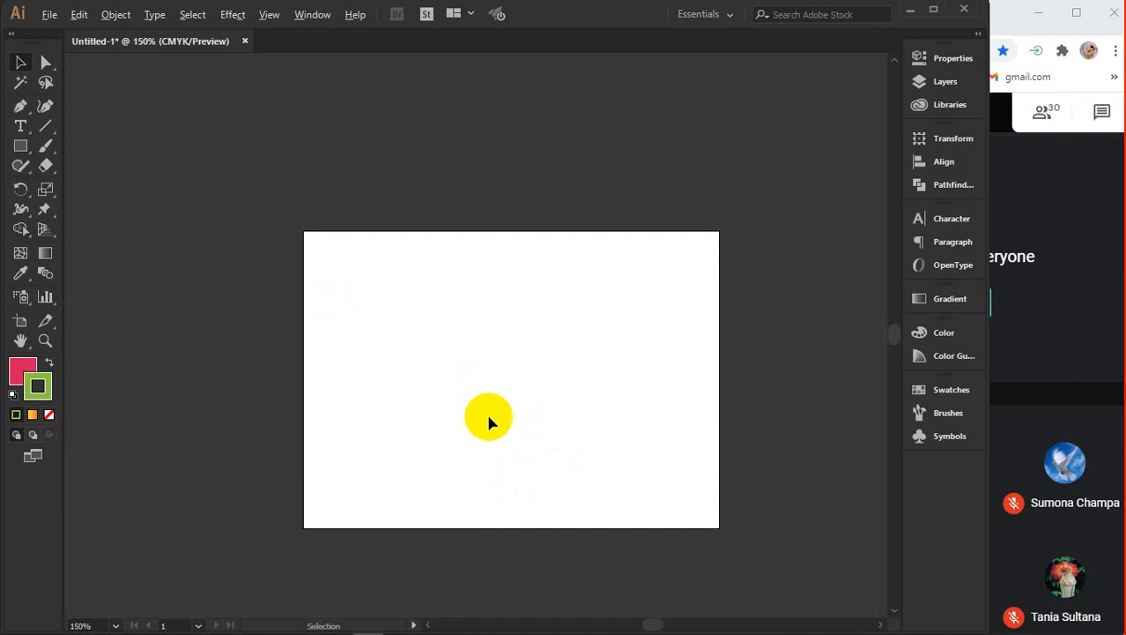
scroll(490, 420, up, 1)
key(space)
drag(547, 413, 452, 373)
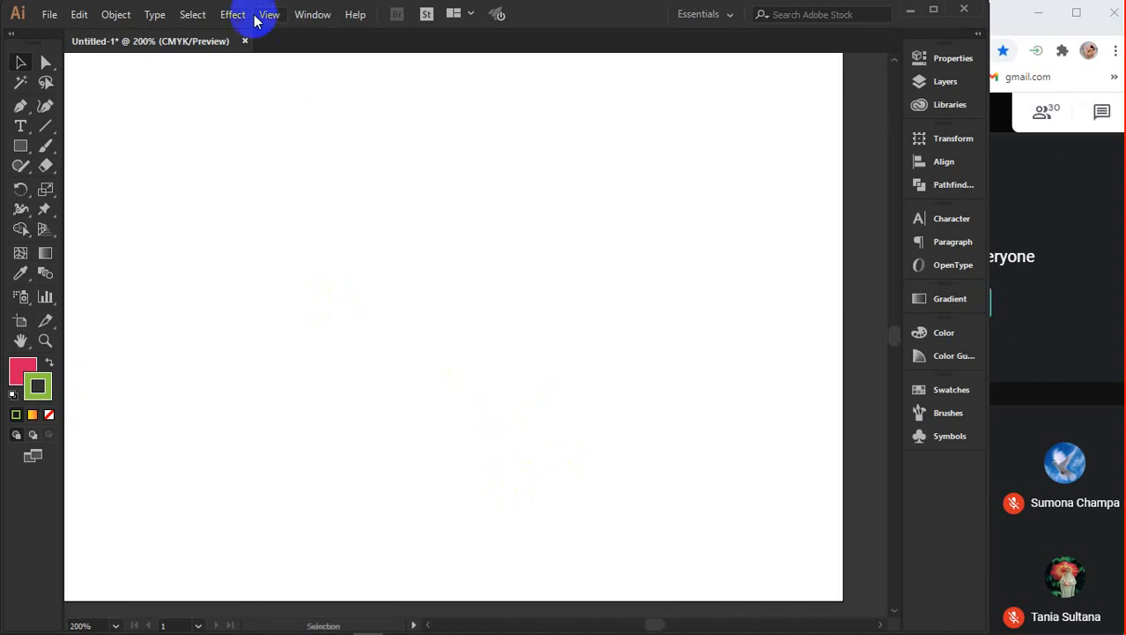
click(235, 16)
mouse_move(361, 108)
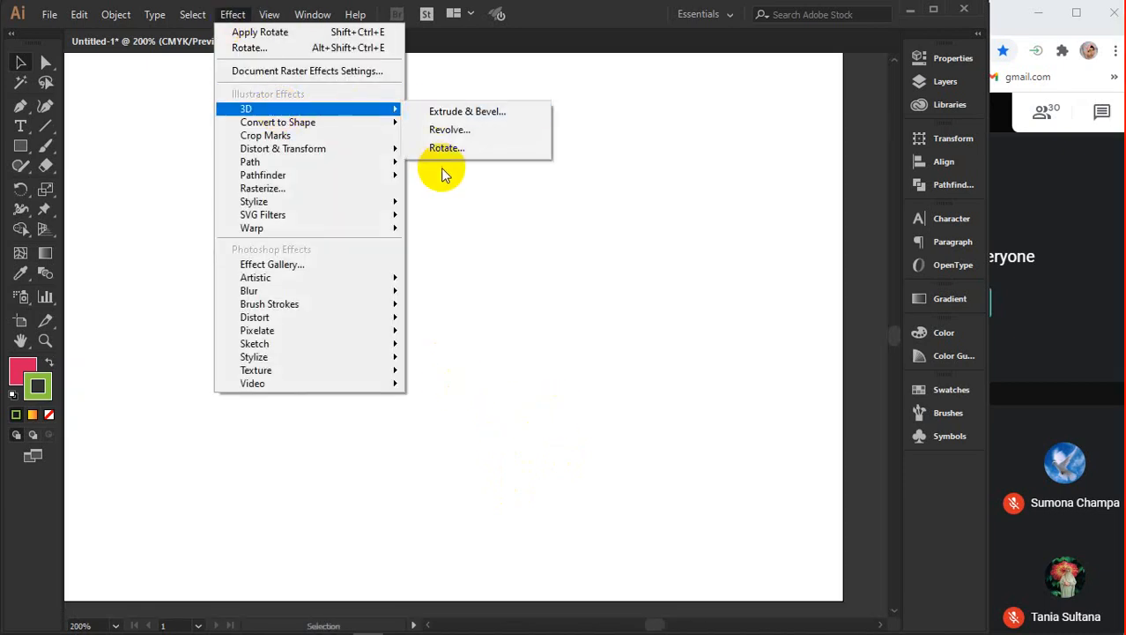
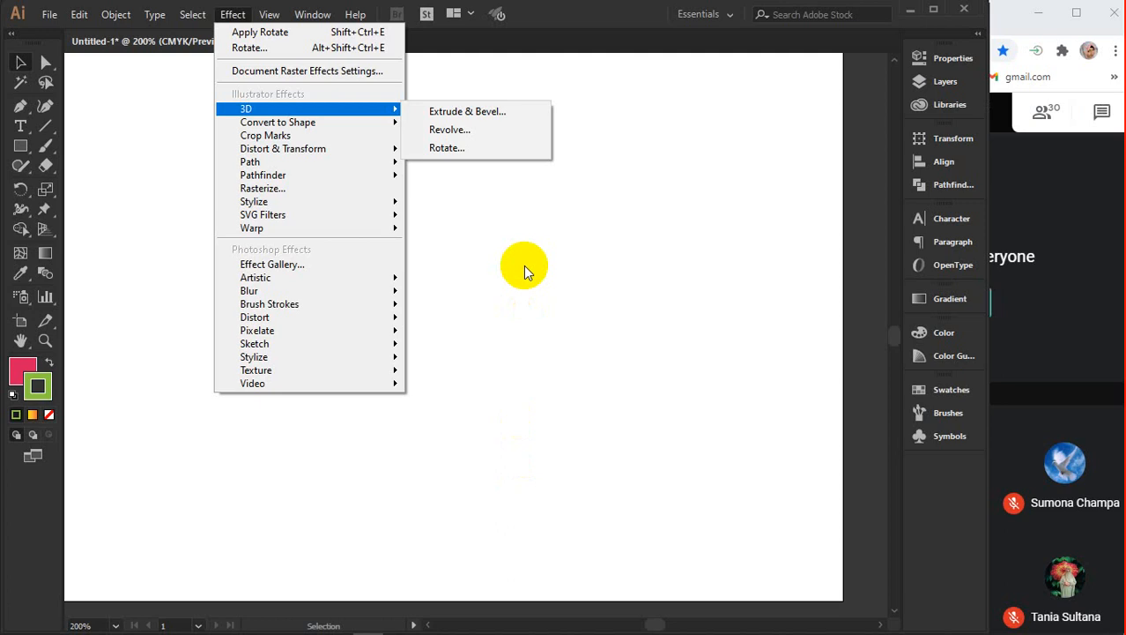
Make the pink fill the active colour attribute instead of the green stroke
click(525, 268)
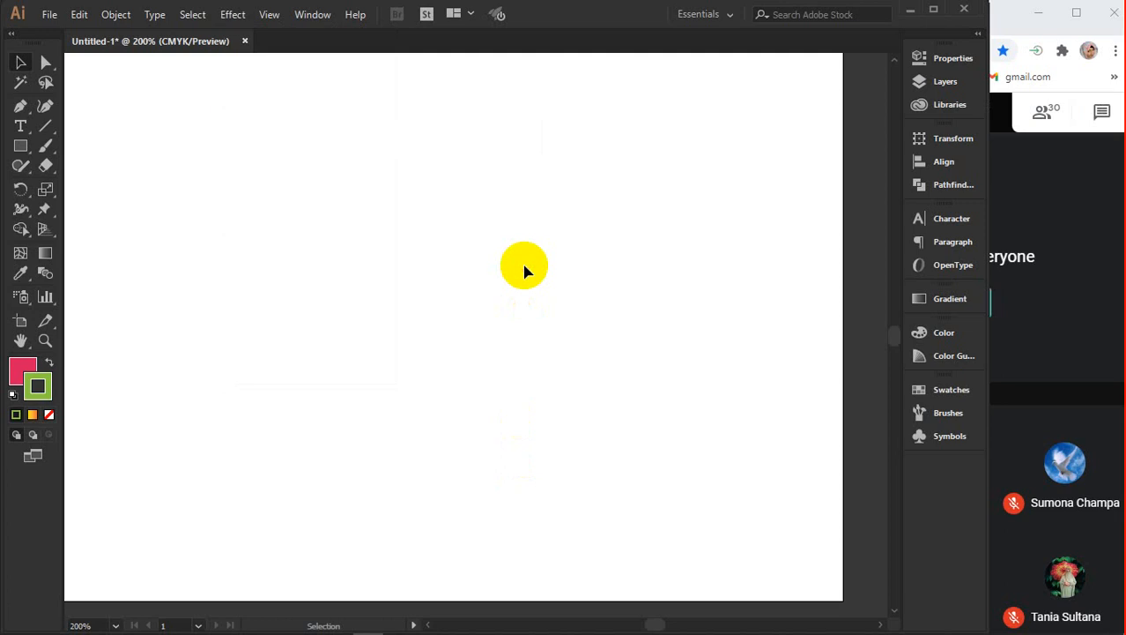
key(space)
drag(472, 266, 509, 292)
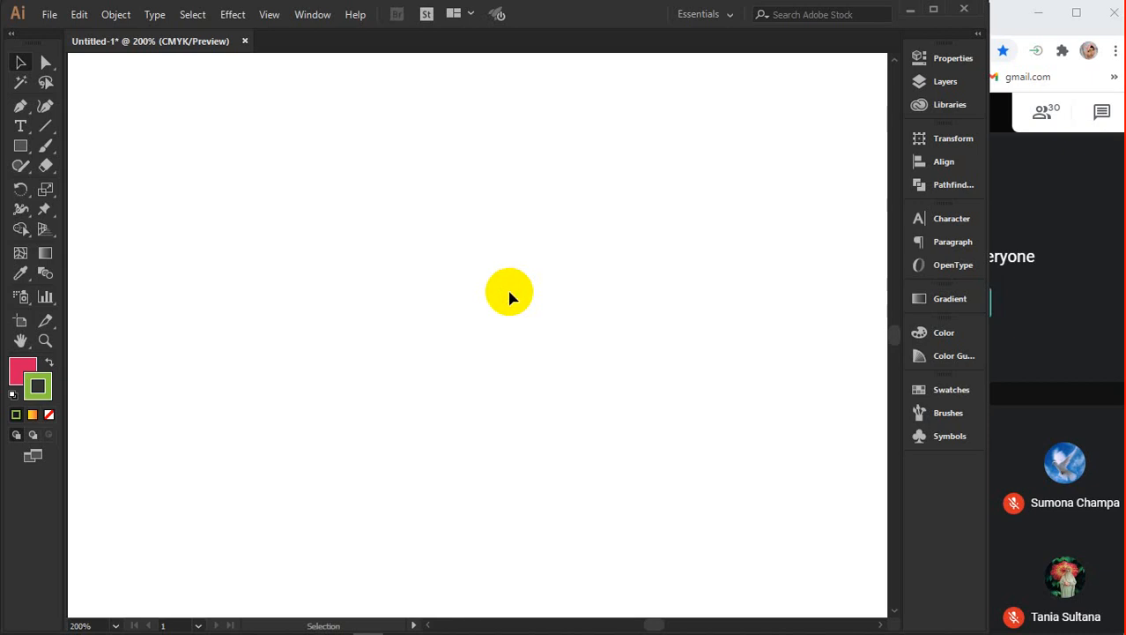
click(21, 379)
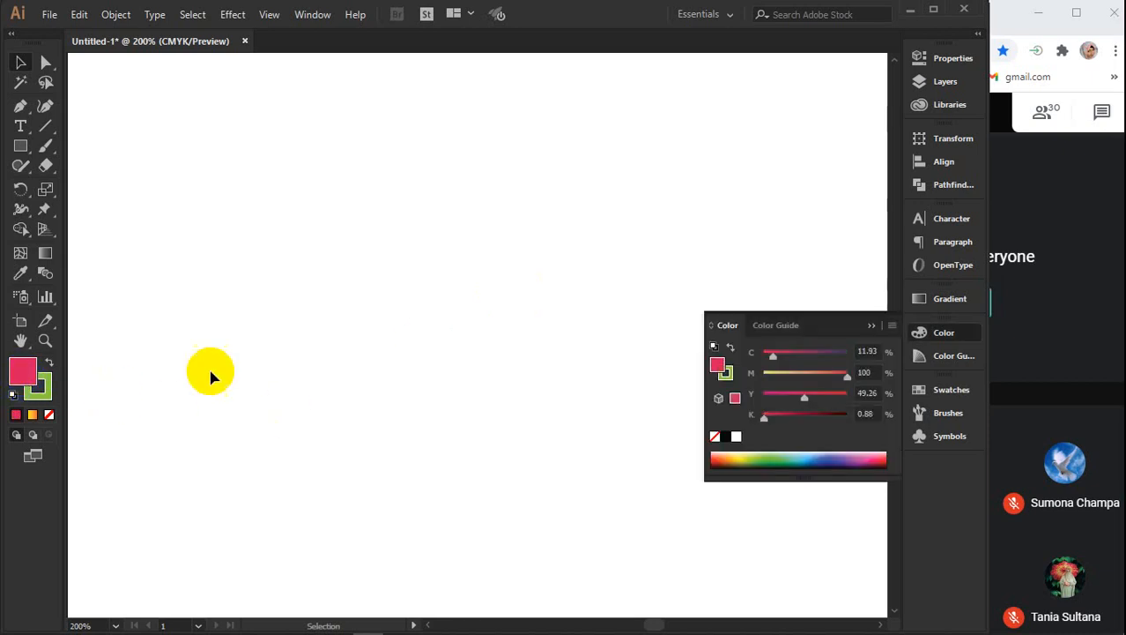
click(872, 326)
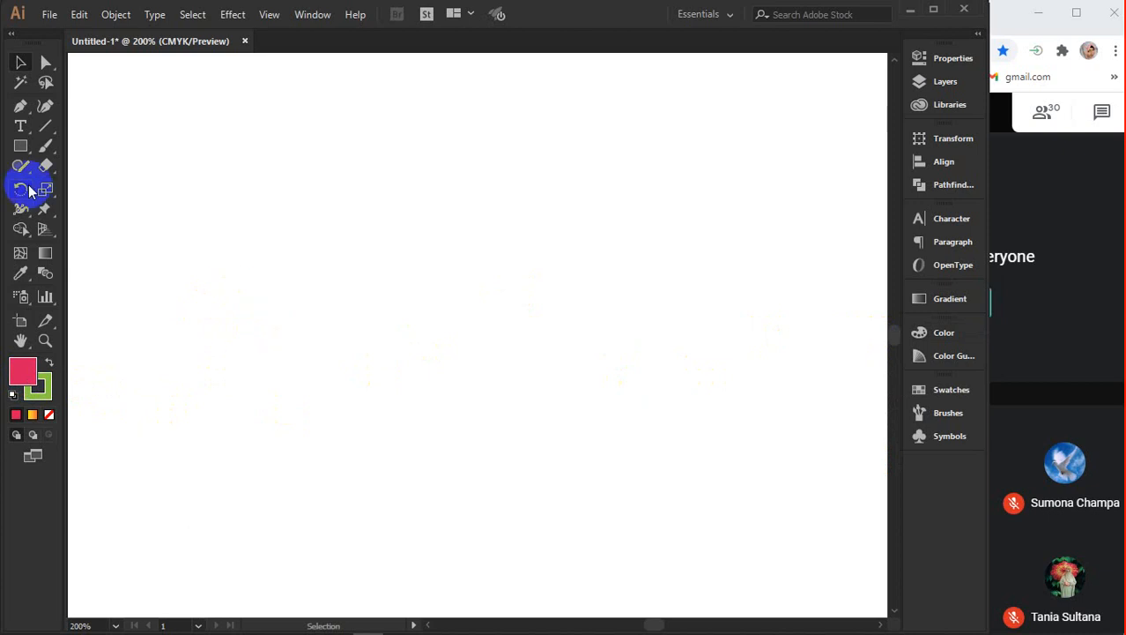
Draw a pink circle with the Ellipse tool near the artboard's middle and move it slightly down and right
click(20, 146)
click(151, 186)
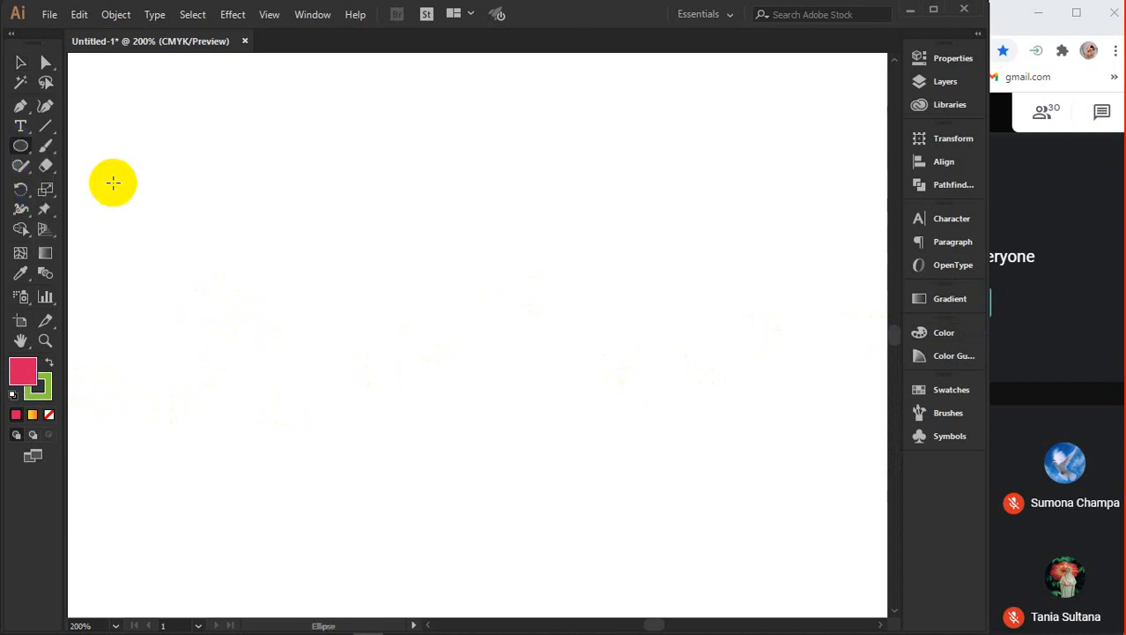
drag(323, 192, 558, 412)
click(20, 64)
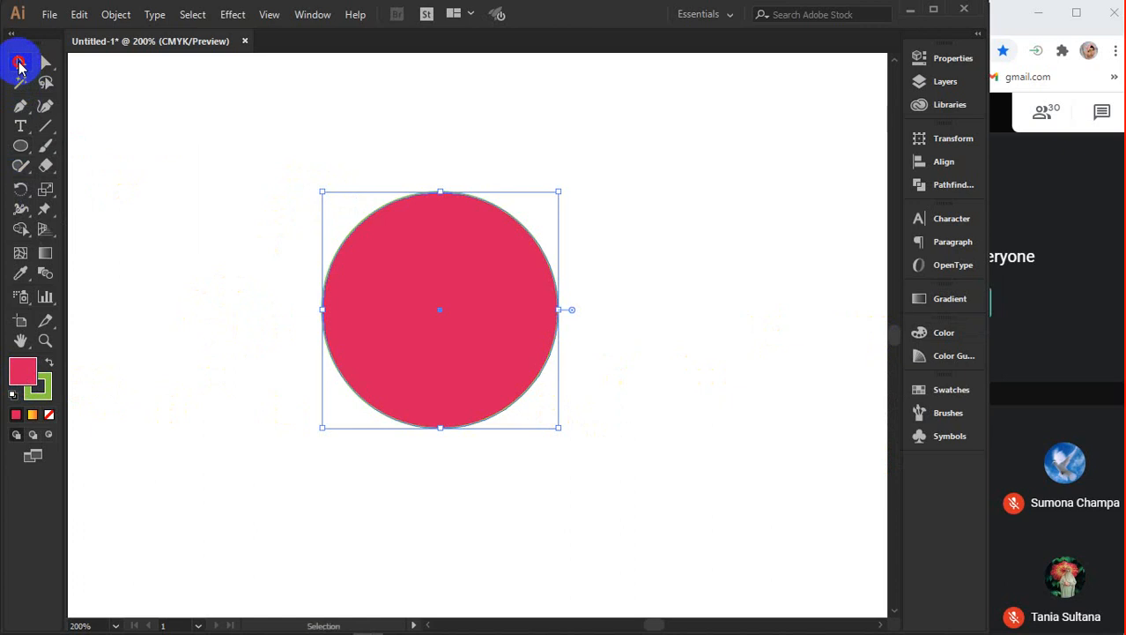
drag(468, 262, 478, 277)
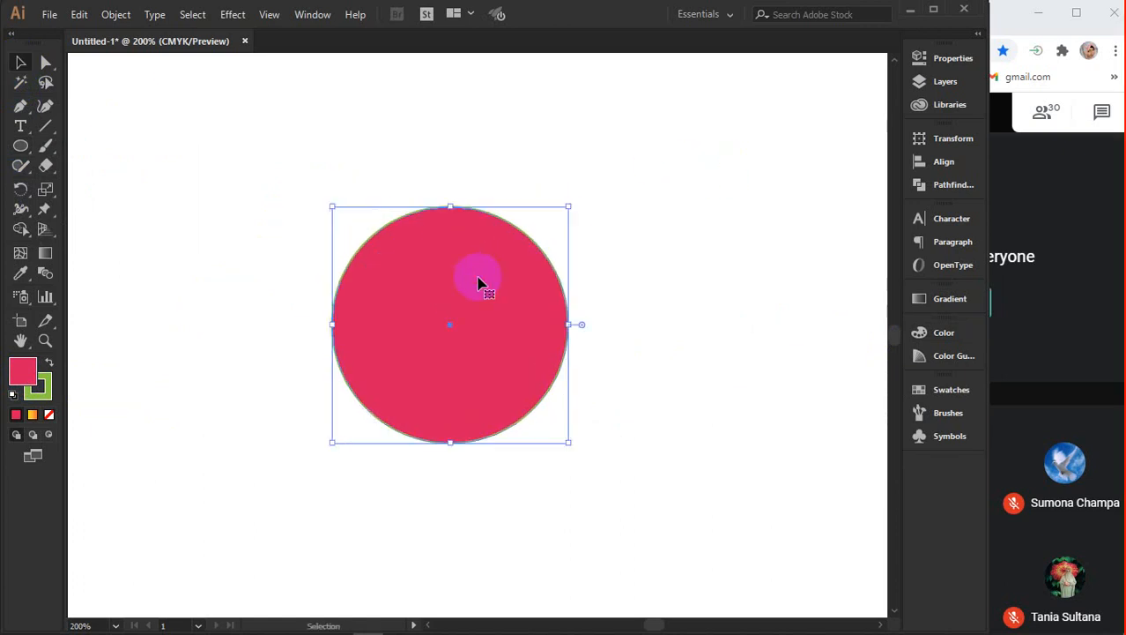
Start the Roughen distortion effect on the circle with its preview turned on
click(233, 16)
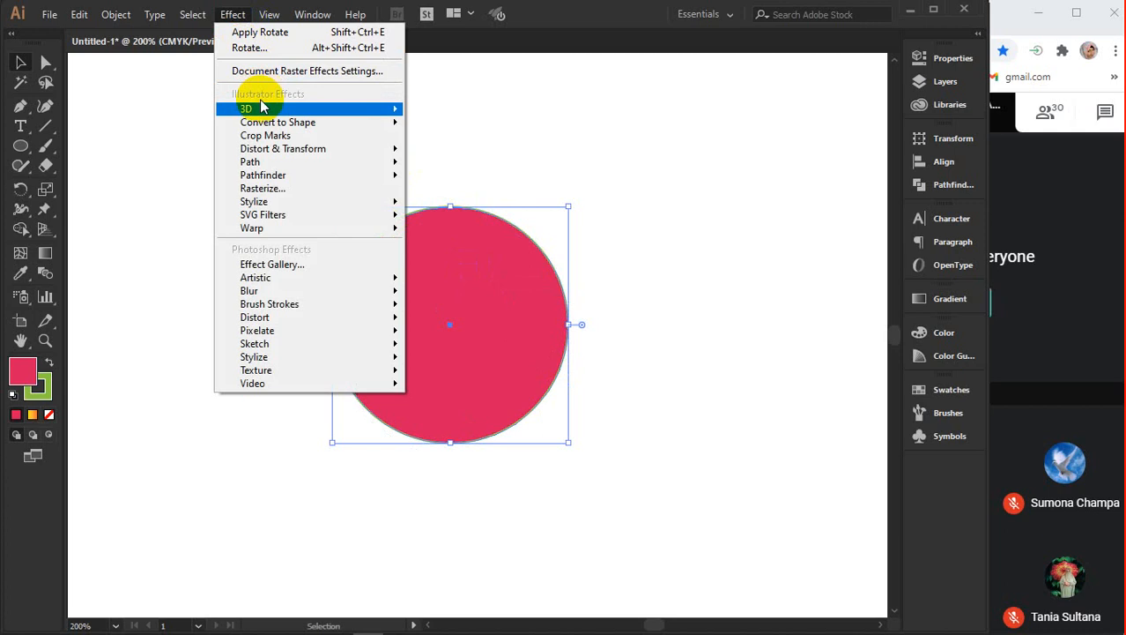
mouse_move(264, 150)
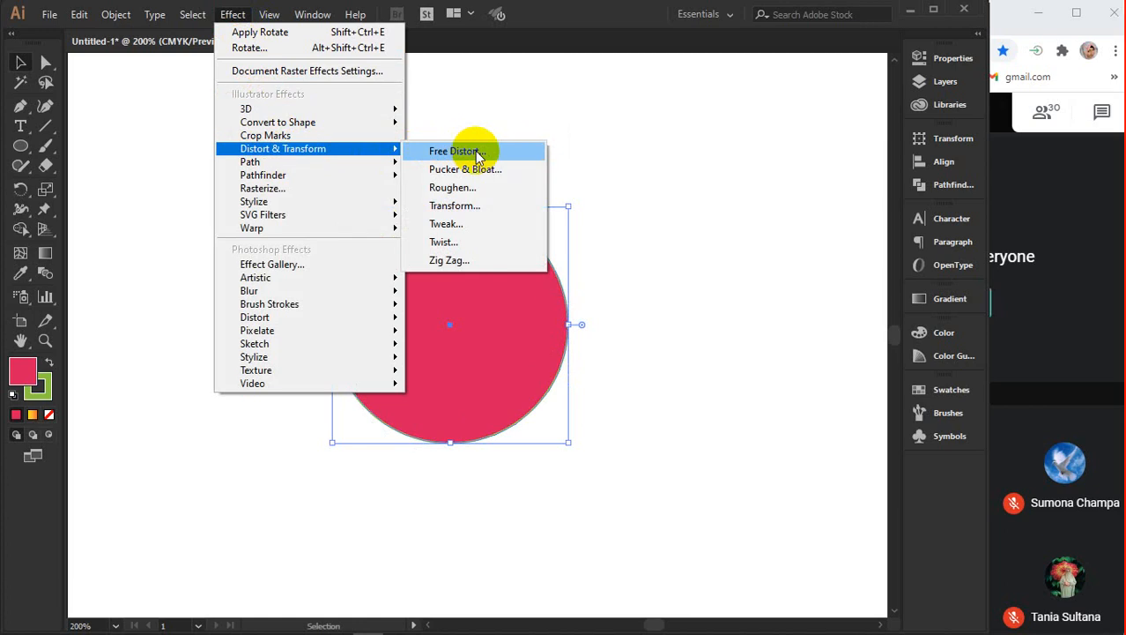
click(452, 190)
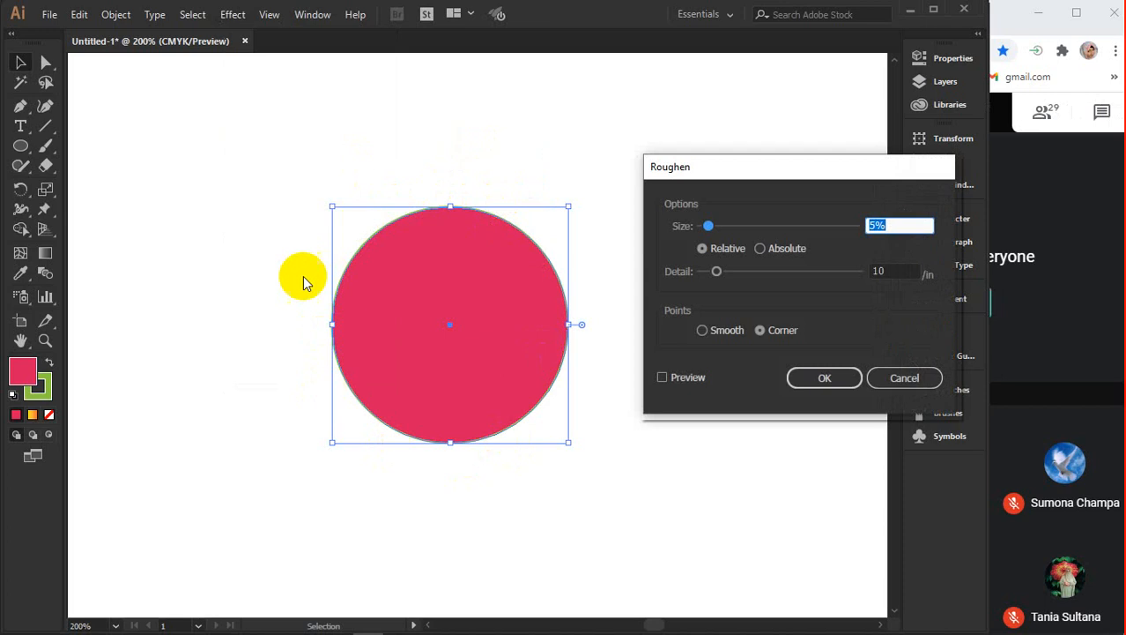
click(687, 380)
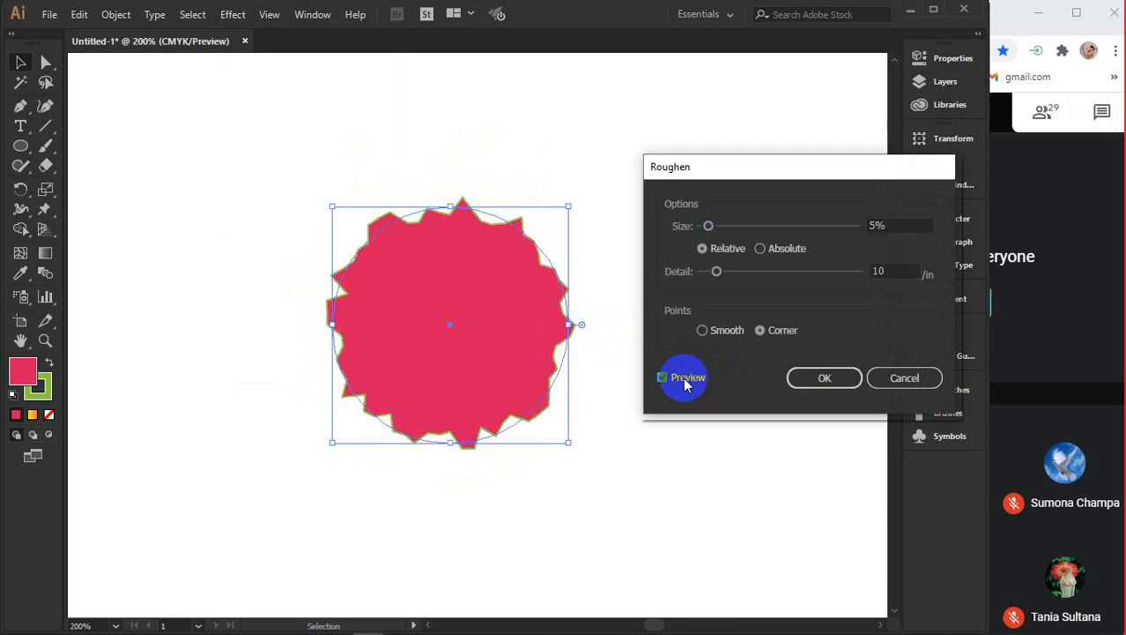
Set the Roughen size to 23% relative
click(895, 226)
key(Up)
key(Up)
key(Up)
key(Up)
key(Up)
key(Up)
key(Up)
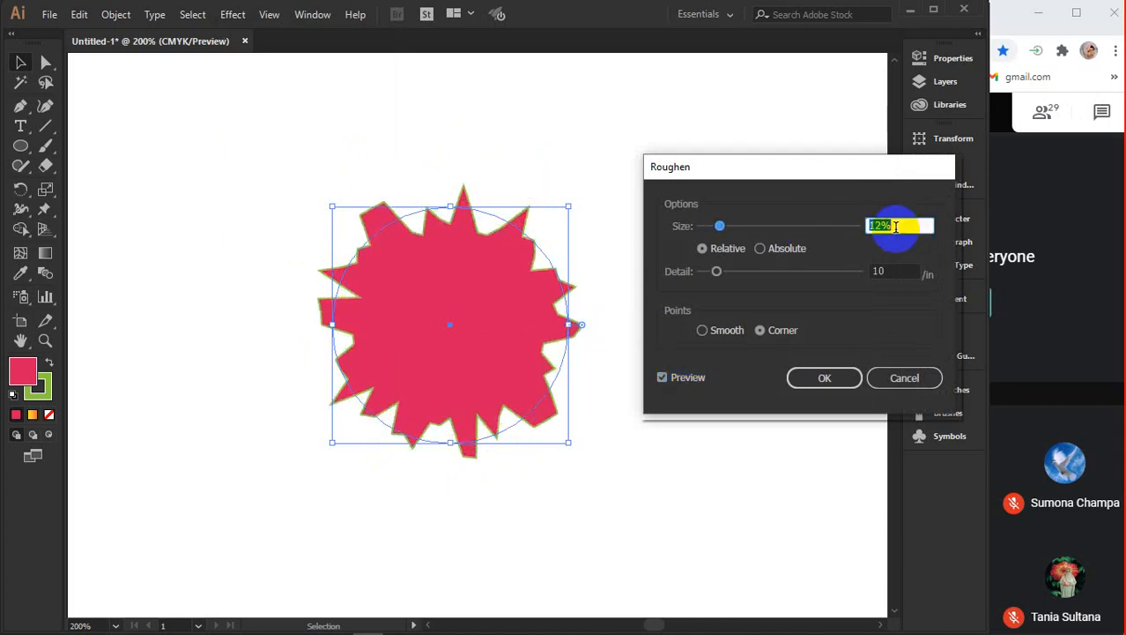
key(Up)
key(Up)
key(Up)
key(Up)
key(Up)
key(Up)
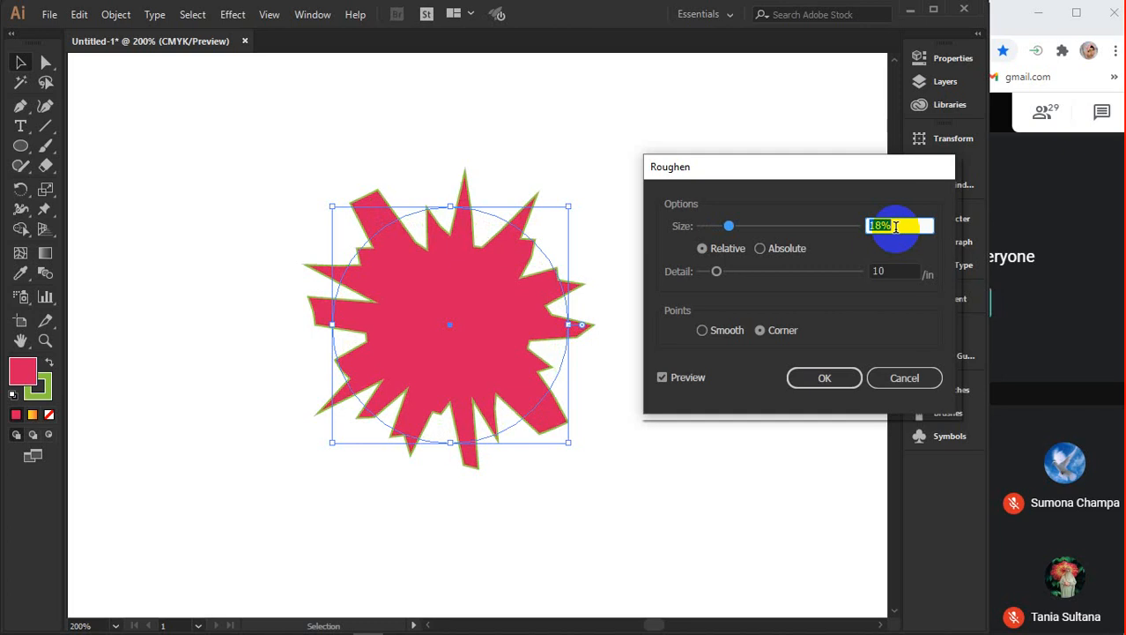
key(Up)
key(Up)
key(Up)
key(Up)
key(Up)
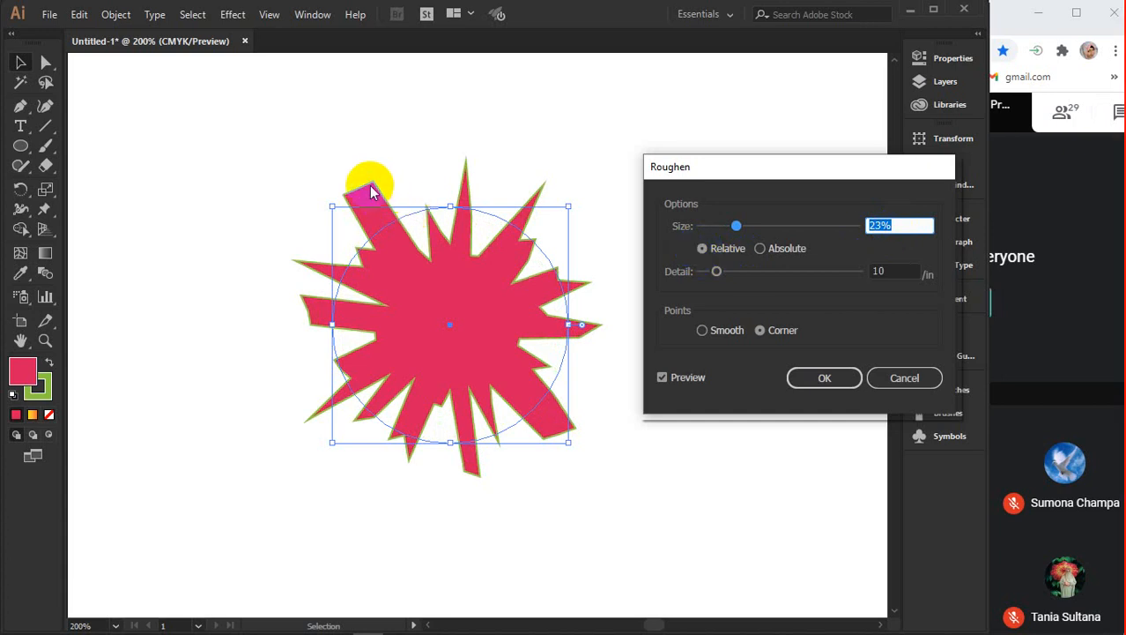
Compare absolute with relative Roughen sizing and set the relative size to 28.8%
click(762, 250)
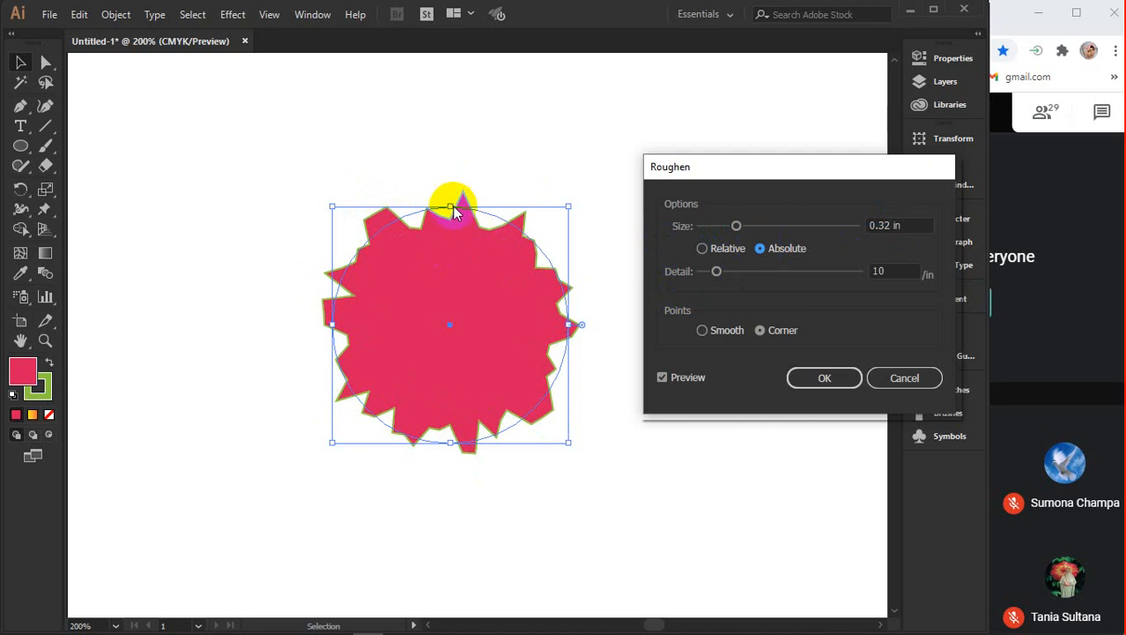
click(702, 248)
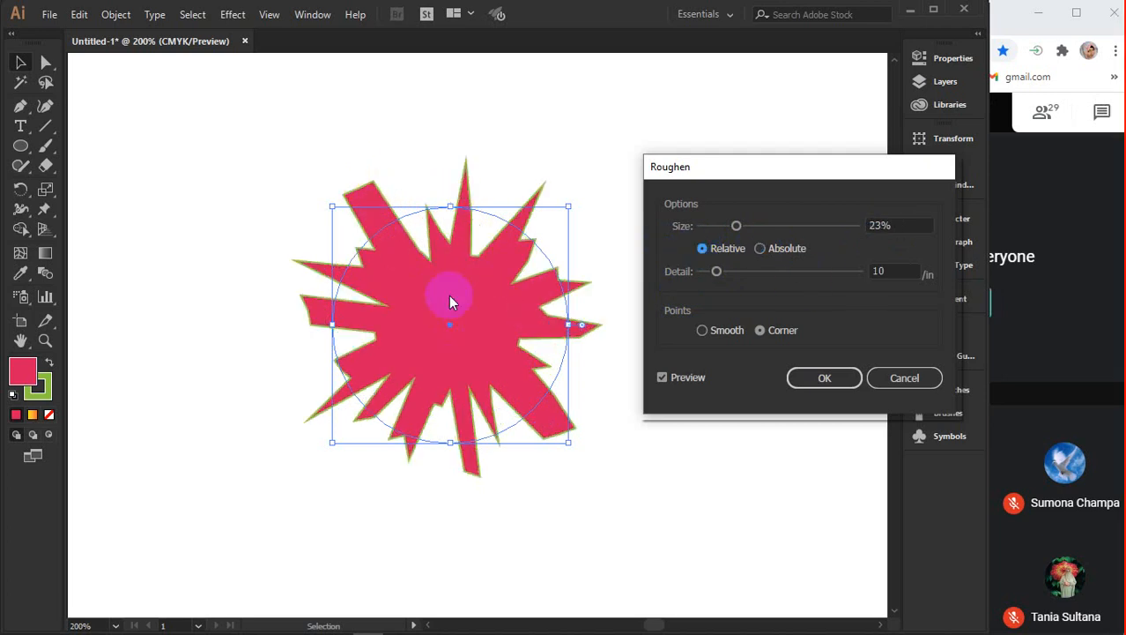
click(760, 249)
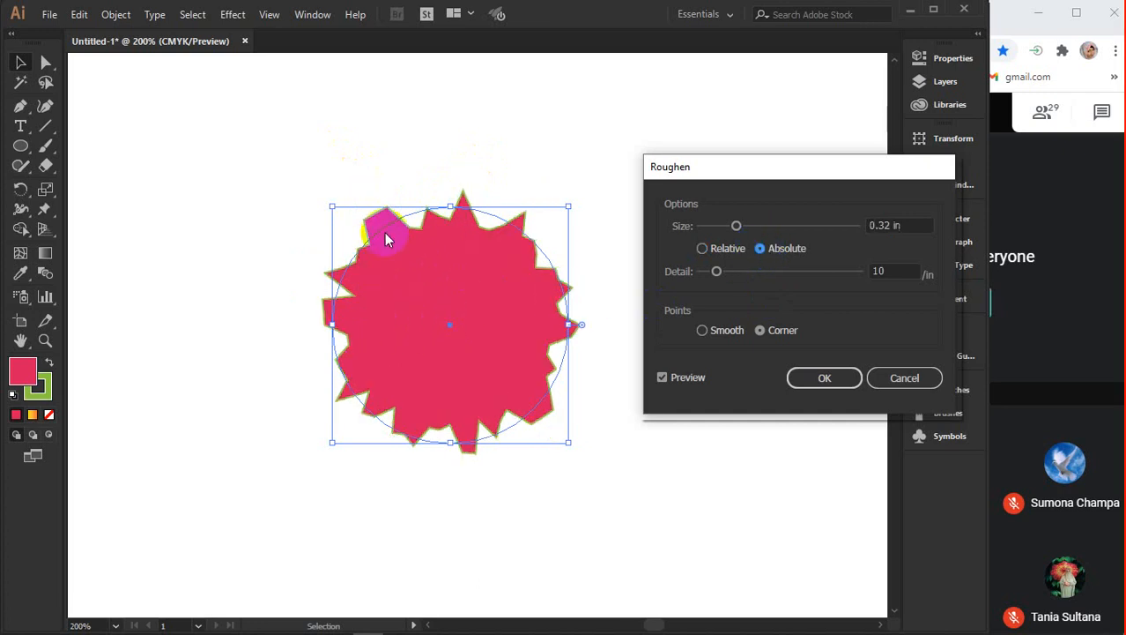
click(895, 226)
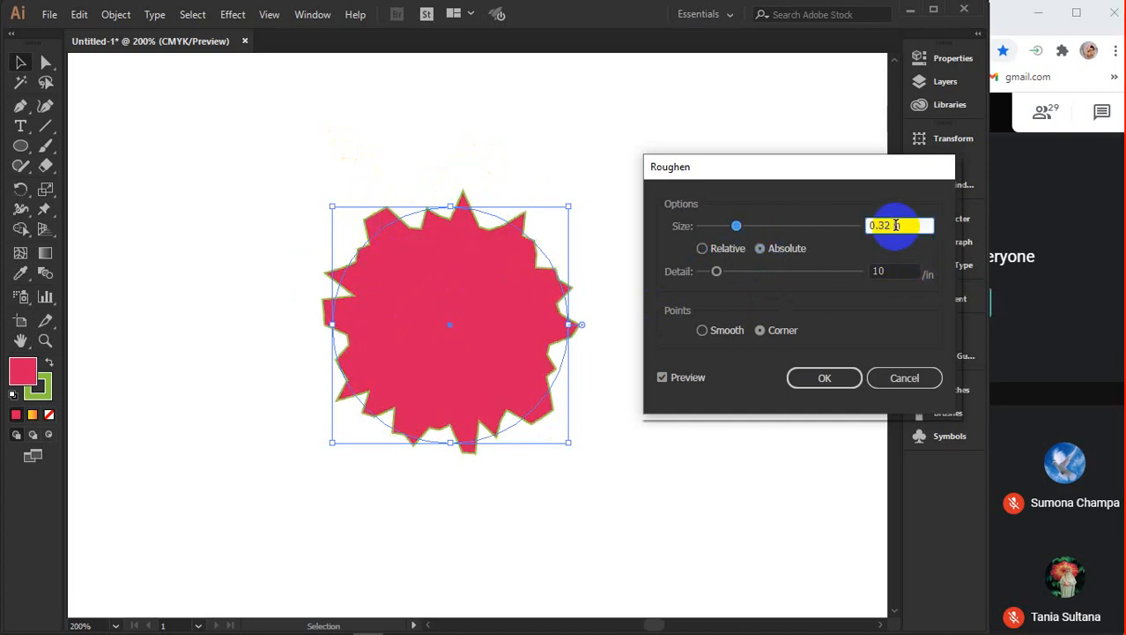
scroll(895, 226, up, 7)
scroll(895, 225, down, 6)
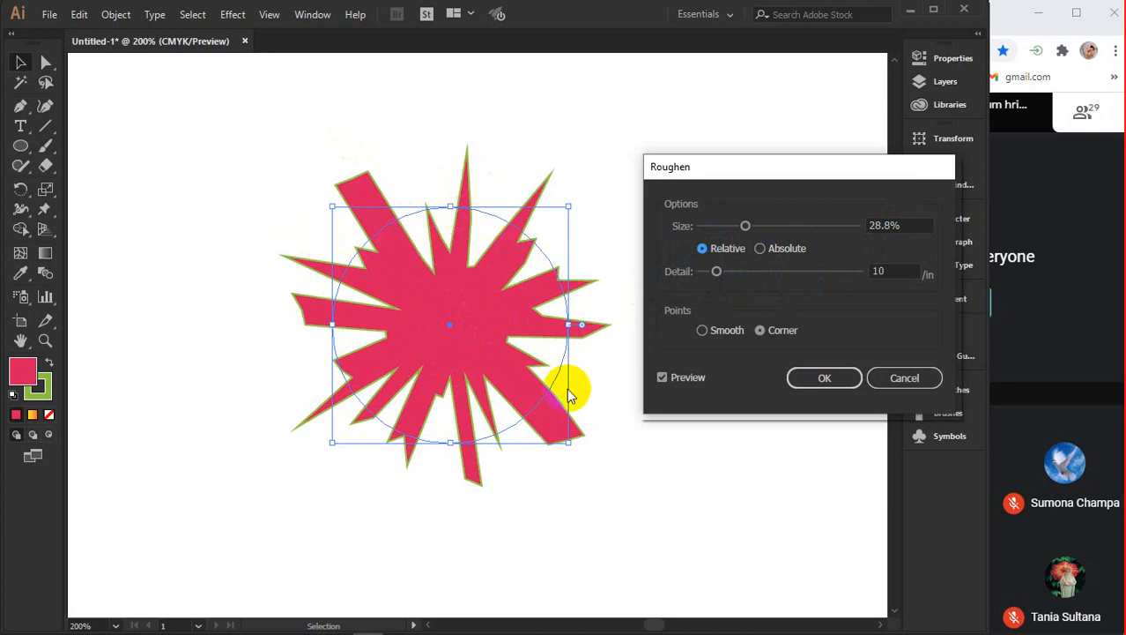
Raise the Roughen detail past 29 per inch to try much denser spikes
click(911, 271)
key(Up)
key(Up)
key(Up)
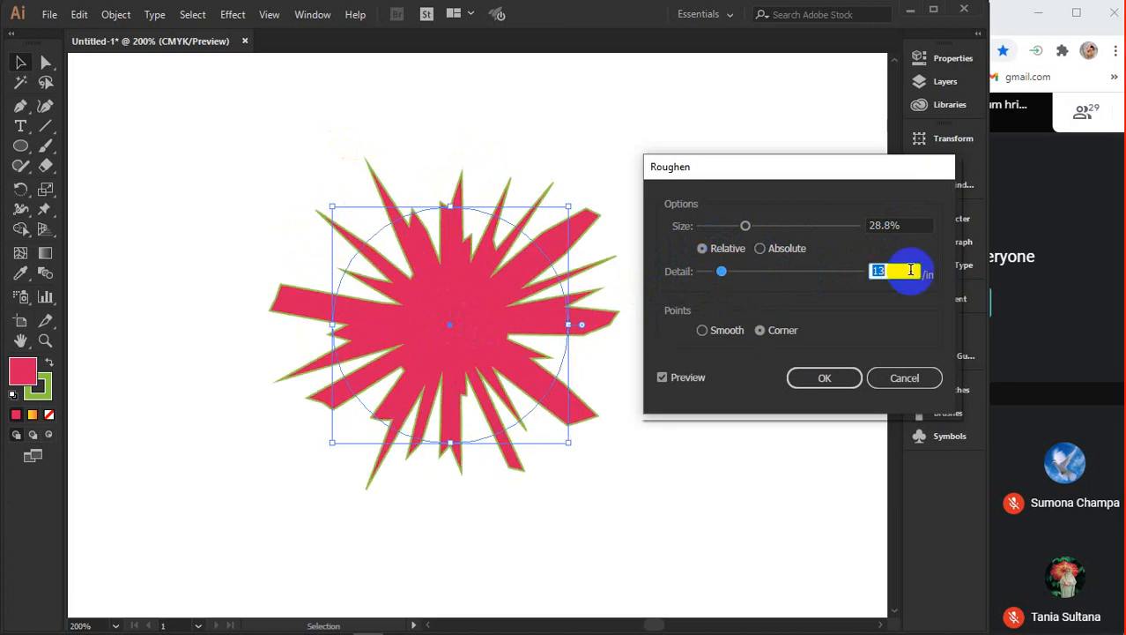
key(Up)
key(Up)
key(Up)
key(Up)
key(Up)
key(Up)
key(Up)
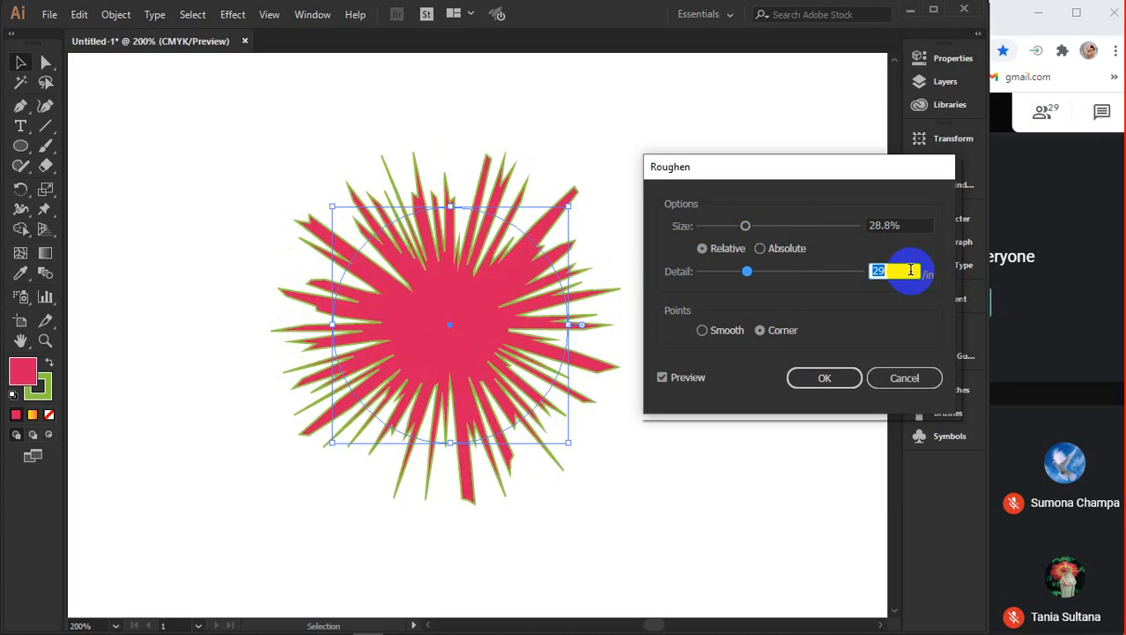
key(Up)
key(Up)
key(Up)
key(Up)
key(Up)
key(Up)
key(Up)
key(Up)
key(Up)
key(Up)
key(Up)
key(Up)
key(Up)
key(Up)
key(Up)
key(Up)
key(Up)
Lower the Roughen detail to 6 per inch to try fewer, broader spikes
key(Down)
key(Down)
key(Down)
key(Down)
key(Down)
key(Down)
key(Down)
key(Down)
key(Down)
key(Down)
key(Down)
key(Down)
key(Down)
key(Down)
key(Down)
key(Down)
key(Down)
key(Down)
key(Down)
key(Down)
key(Down)
key(Down)
key(Down)
key(Down)
key(Down)
key(Down)
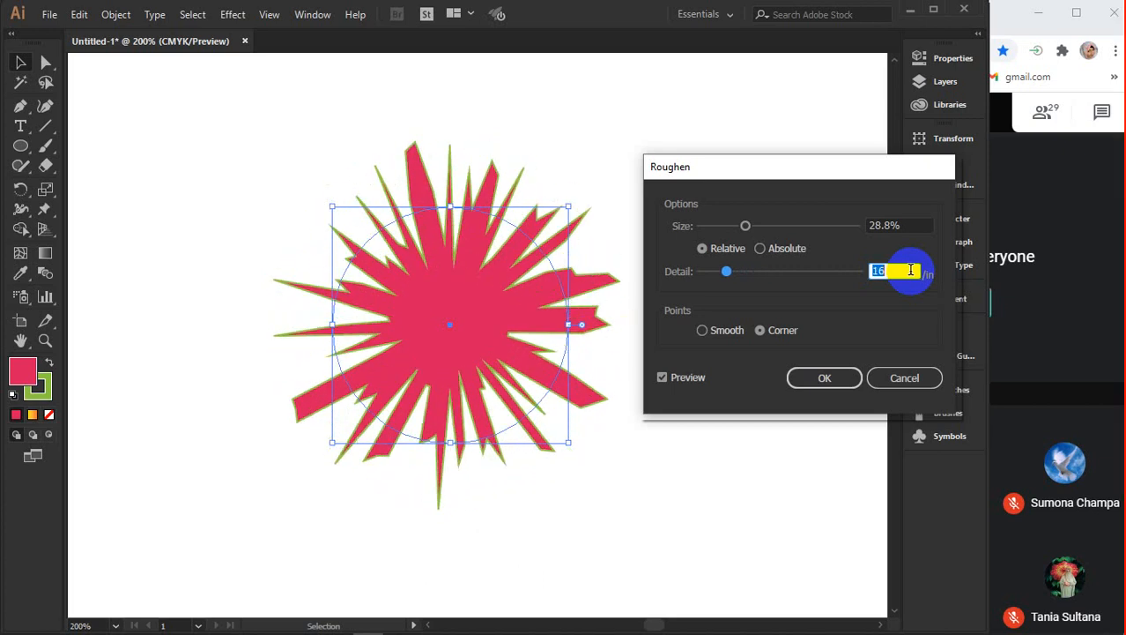
key(Down)
key(Down)
key(Down)
key(Down)
key(Down)
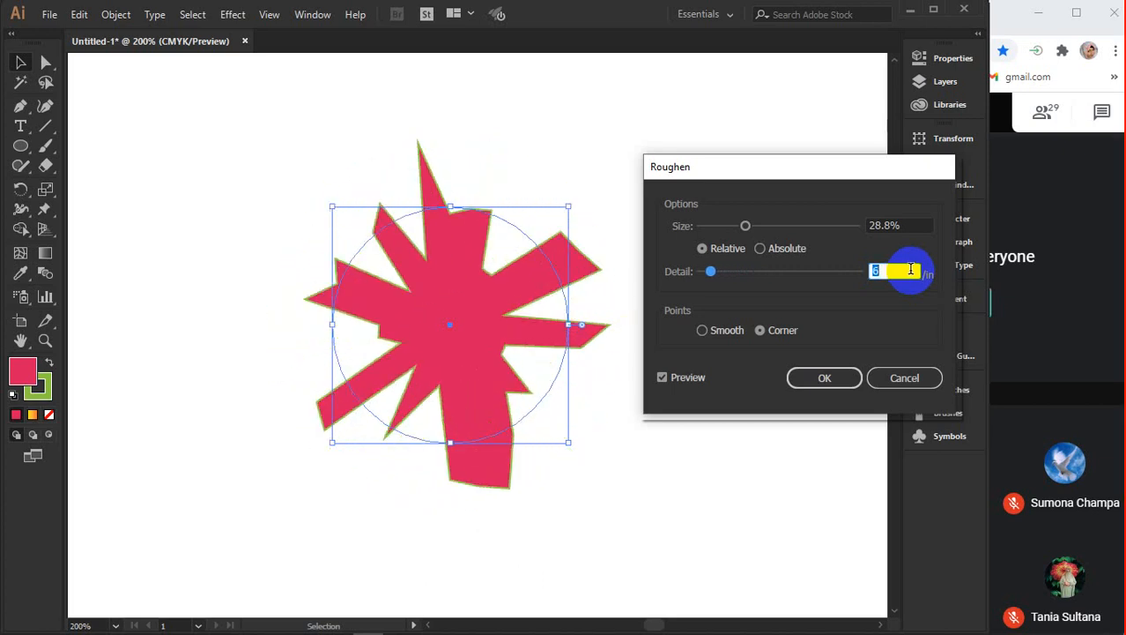
Set the Roughen detail to 11 per inch
key(Up)
key(Up)
key(Up)
key(Up)
key(Up)
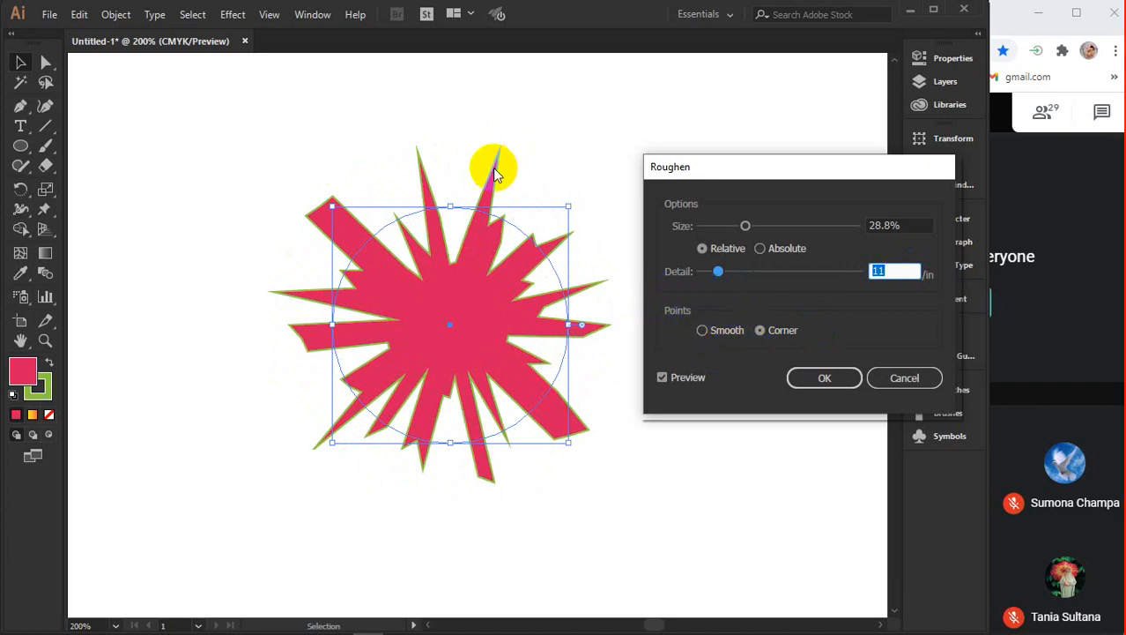
Compare smooth with corner points on the roughened circle, and cancel the Roughen effect
click(705, 331)
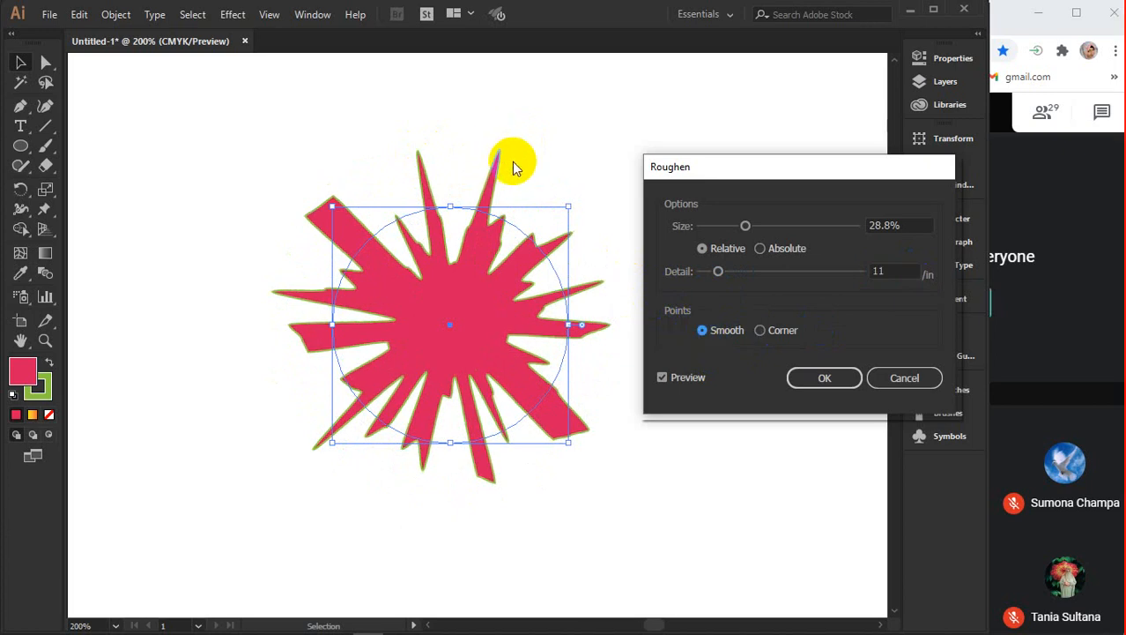
click(760, 329)
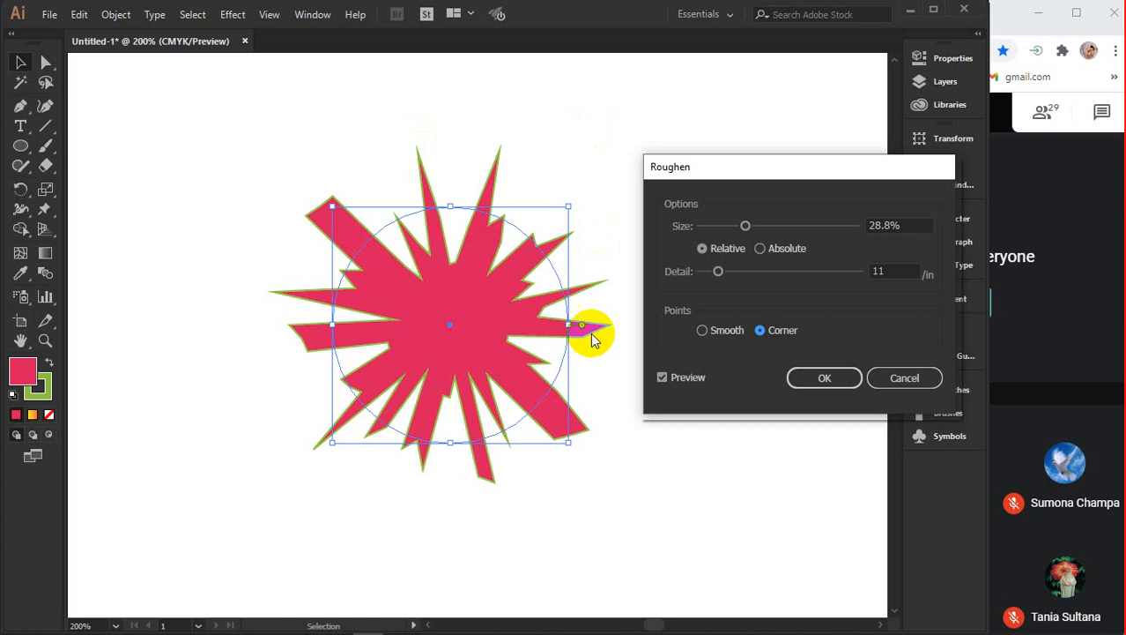
click(694, 381)
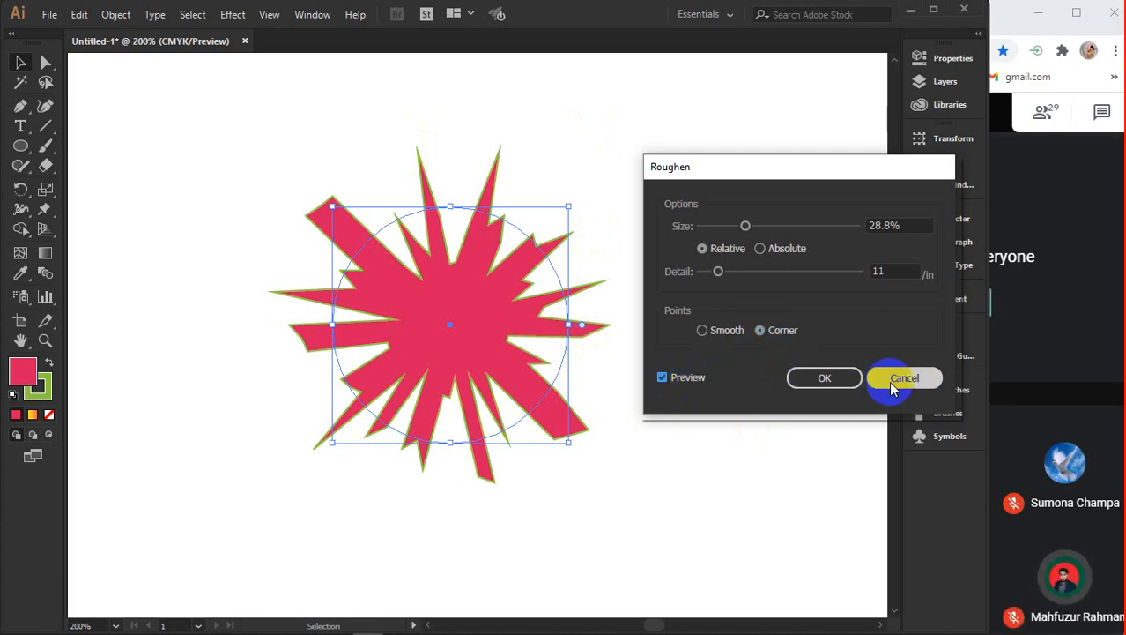
click(892, 385)
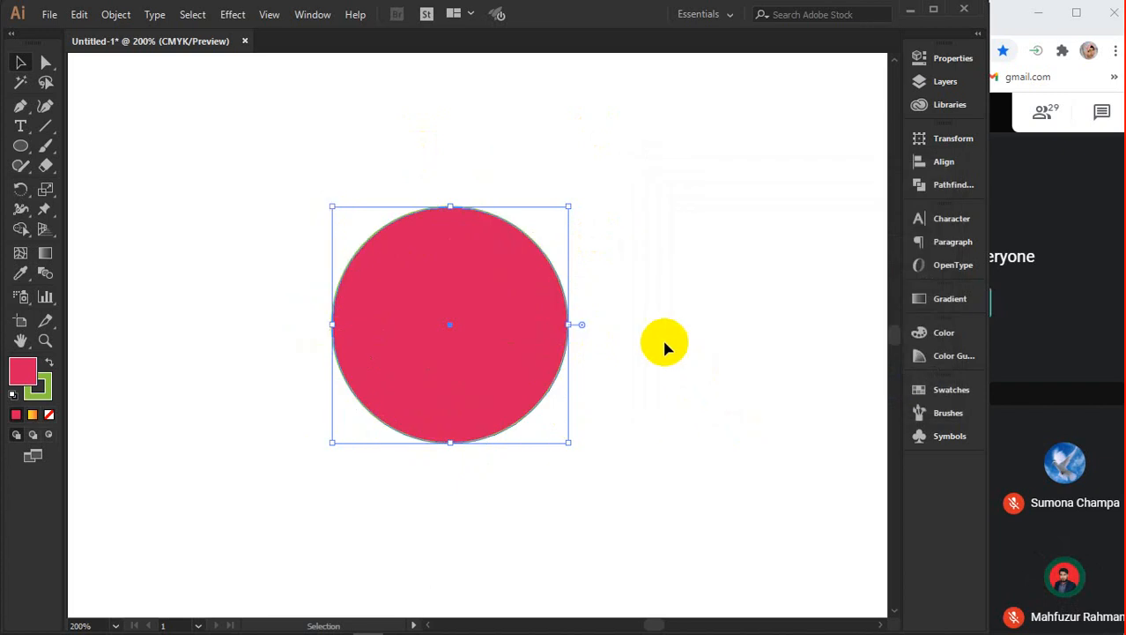
Move the circle to the left part of the artboard and start the Transform effect on it with preview on
drag(546, 335, 361, 341)
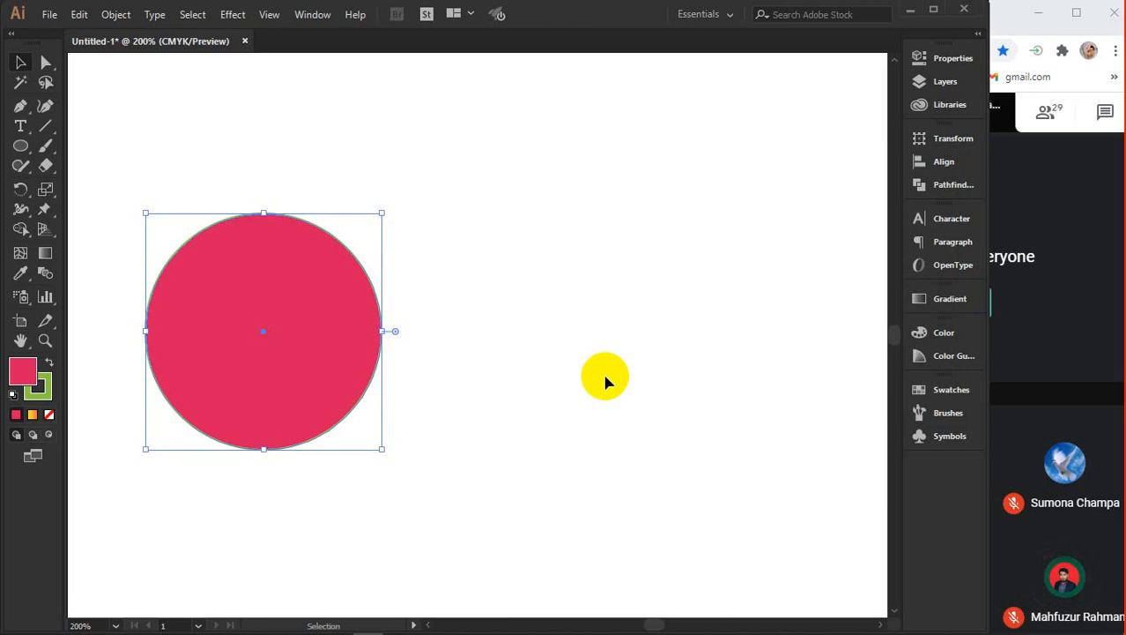
mouse_move(359, 312)
mouse_down()
mouse_move(340, 315)
mouse_move(345, 322)
mouse_up()
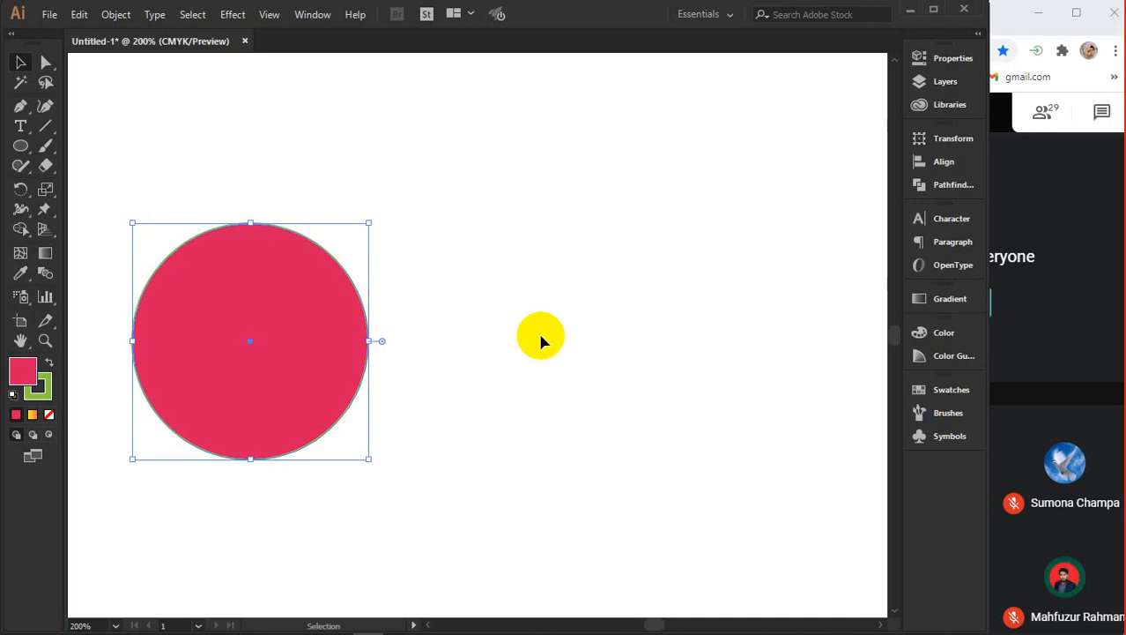
click(233, 15)
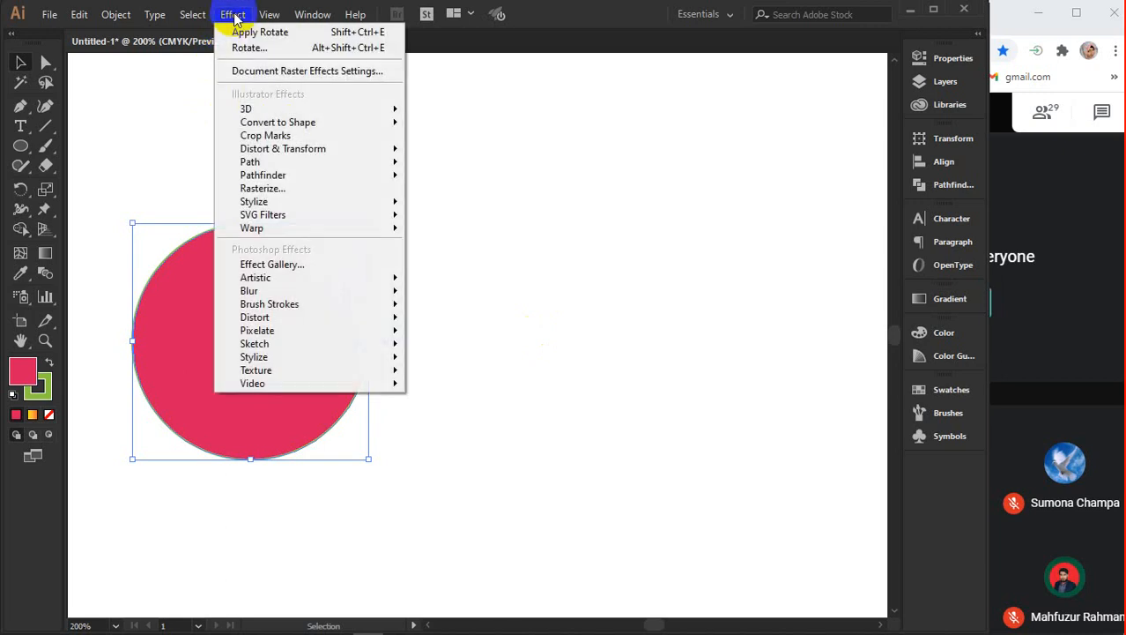
mouse_move(289, 149)
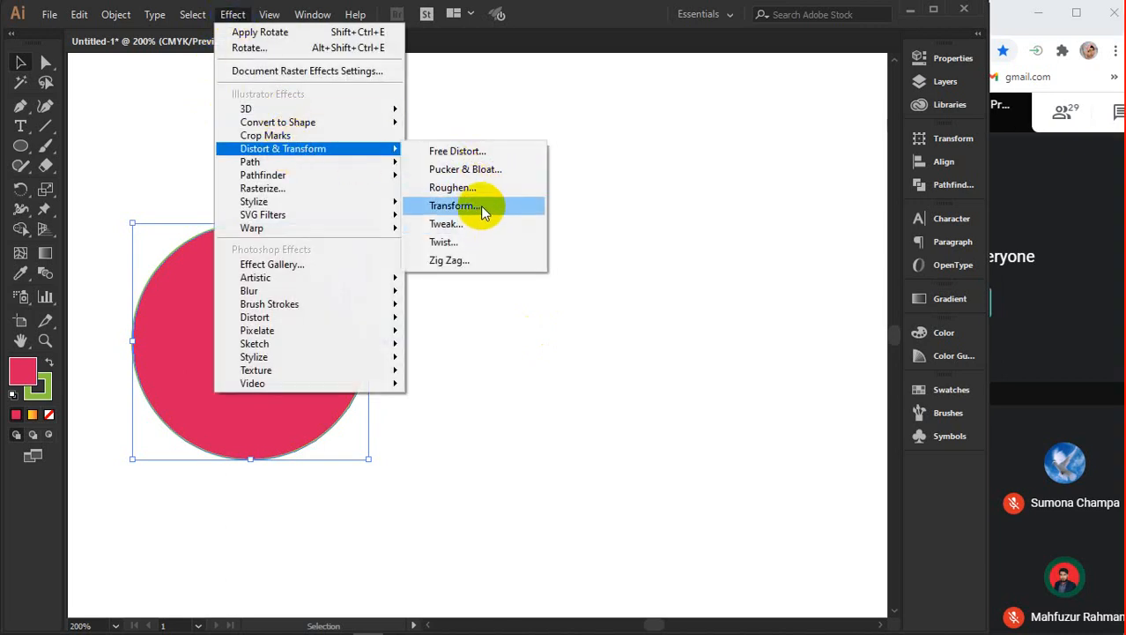
click(480, 205)
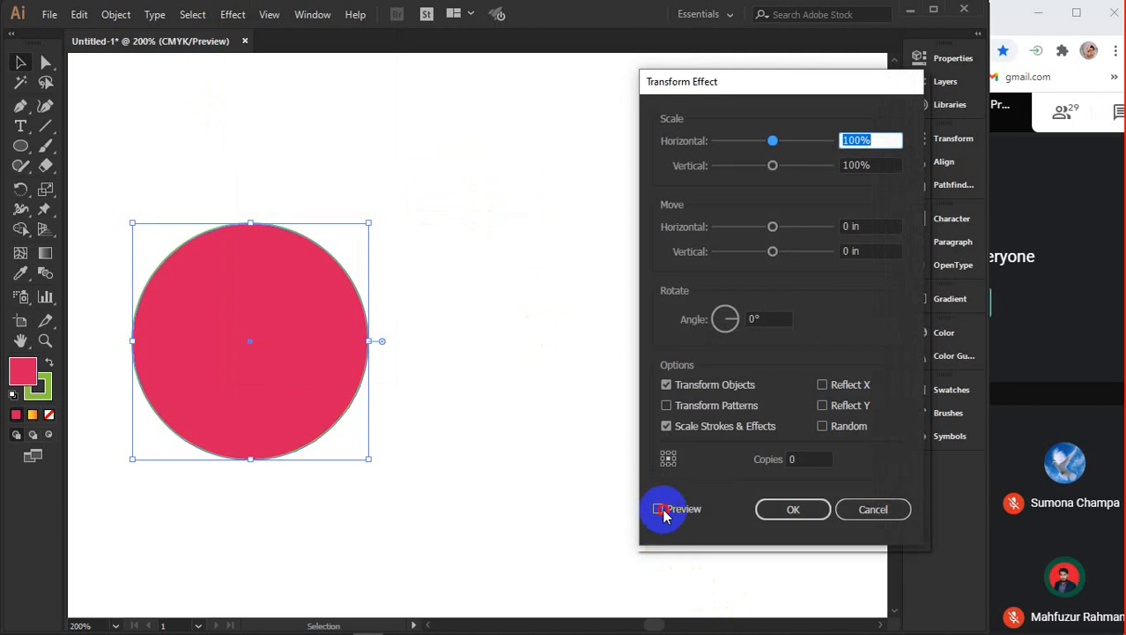
click(659, 509)
Try a Transform scale of 116% horizontal and 98% vertical on the circle, with a horizontal move of 0.0556 in
drag(812, 141, 745, 170)
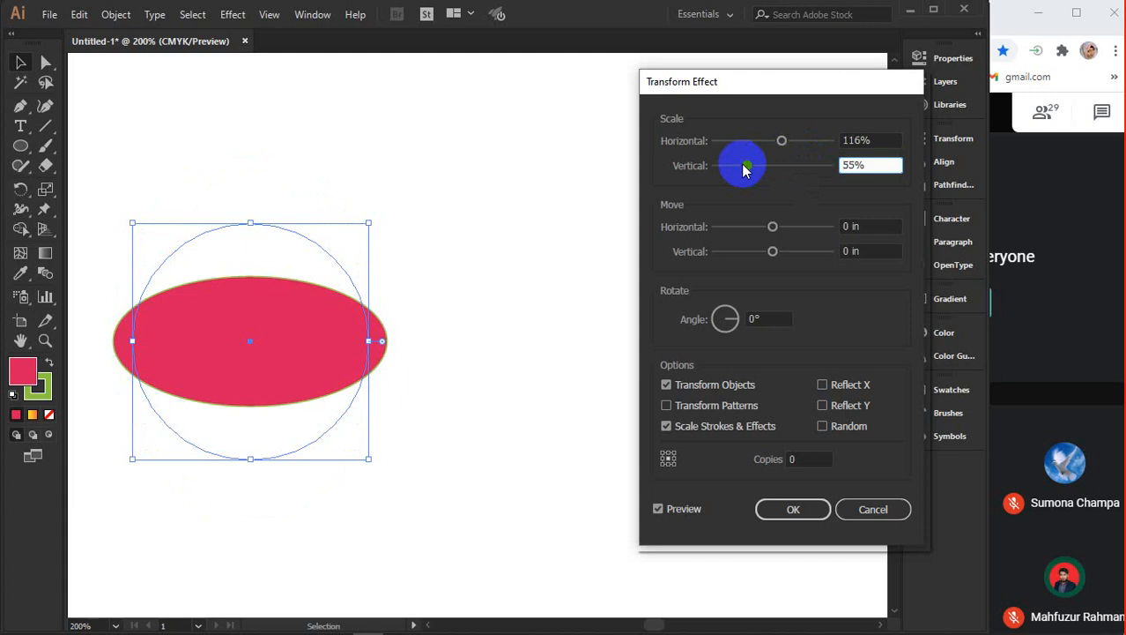
drag(743, 170, 772, 167)
drag(772, 227, 778, 270)
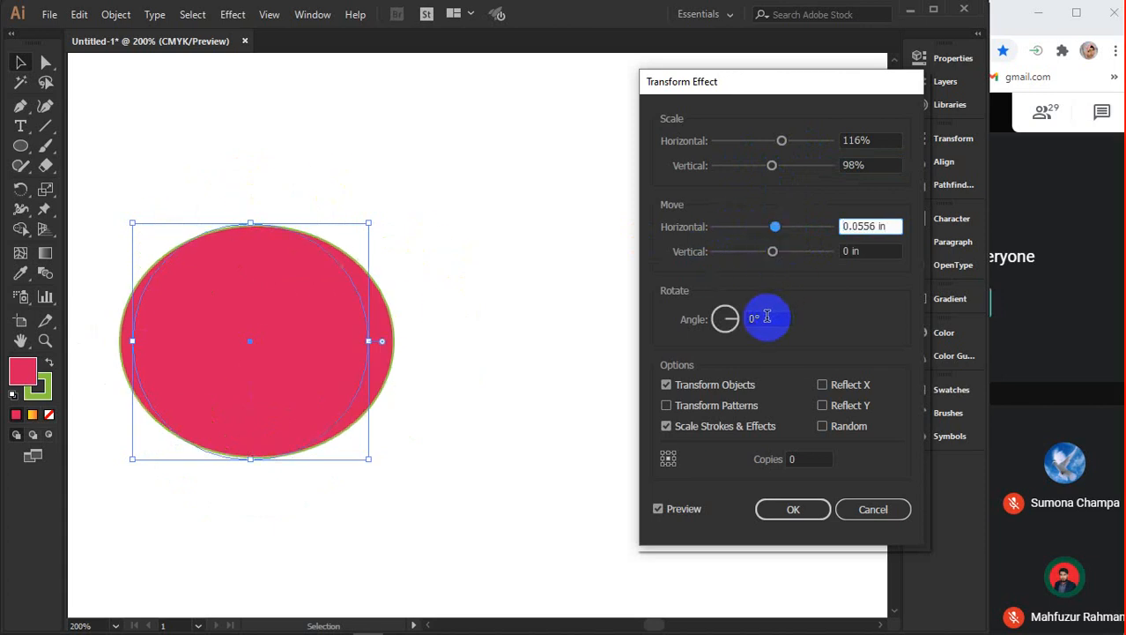
Try Transform rotation angles such as 29° and -4° on the circle, and cancel the Transform effect
click(767, 317)
key(Up)
key(Up)
key(Up)
key(Up)
key(Up)
key(Up)
key(Up)
key(Up)
key(Up)
key(Up)
key(Up)
key(Up)
key(Up)
key(Up)
key(Up)
key(Up)
key(Up)
key(Up)
key(Up)
key(Down)
key(Down)
key(Down)
key(Down)
key(Down)
key(Down)
key(Down)
key(Down)
key(Down)
key(Down)
key(Down)
key(Down)
key(Down)
key(Down)
key(Down)
key(Down)
key(Down)
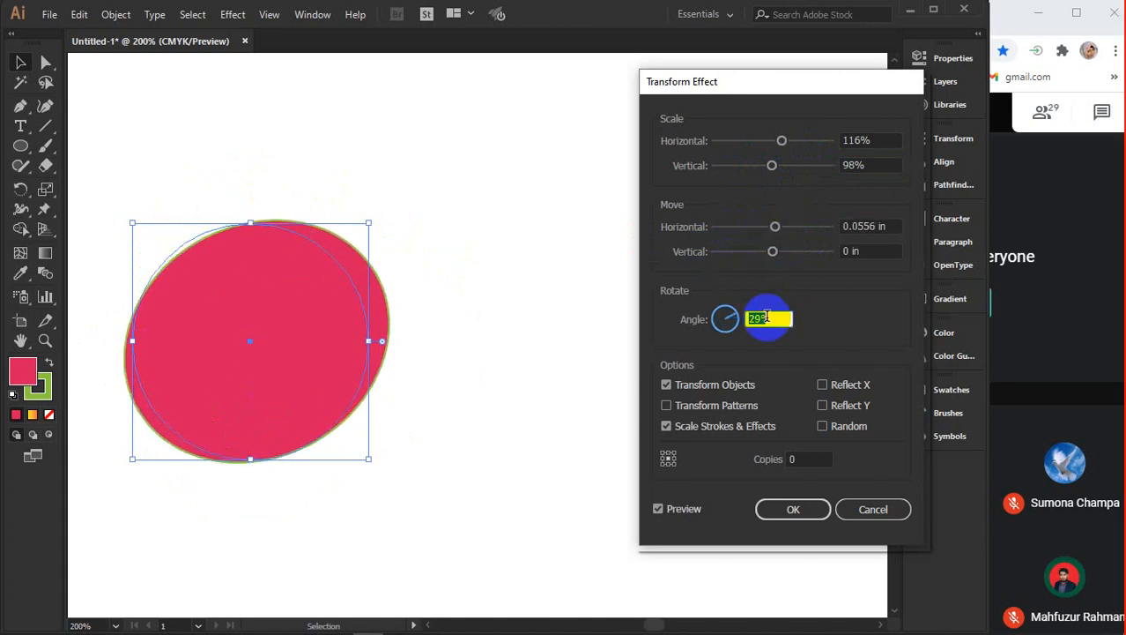
key(Down)
key(Down)
key(Down)
key(Down)
key(Down)
key(Down)
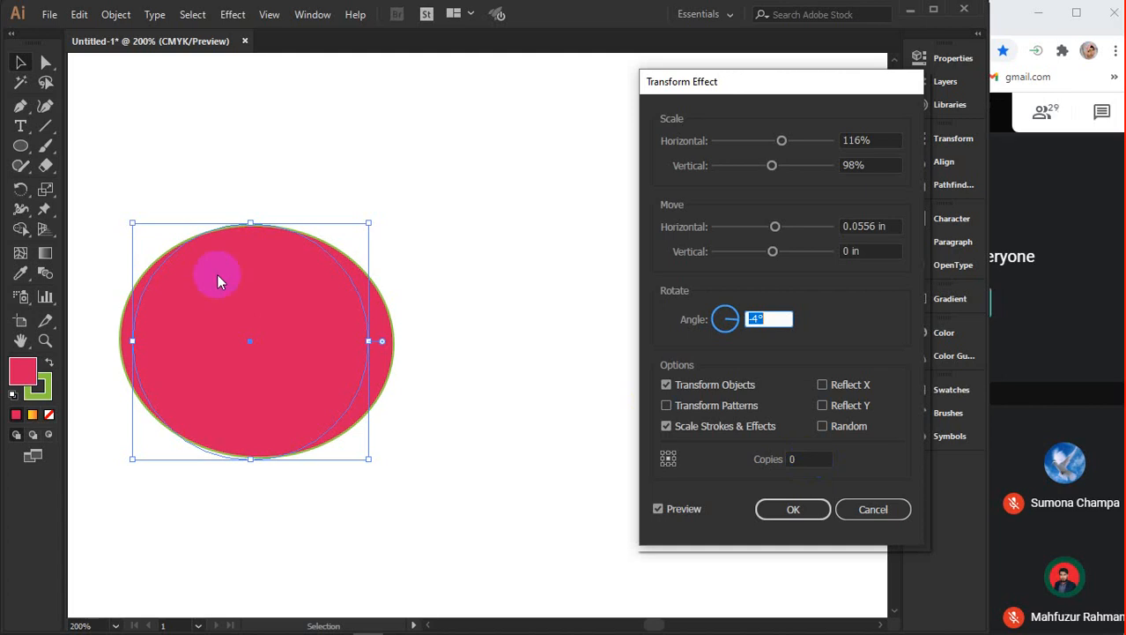
click(869, 511)
Start the Tweak effect on the circle with preview on and set its horizontal amount to 22%
click(231, 14)
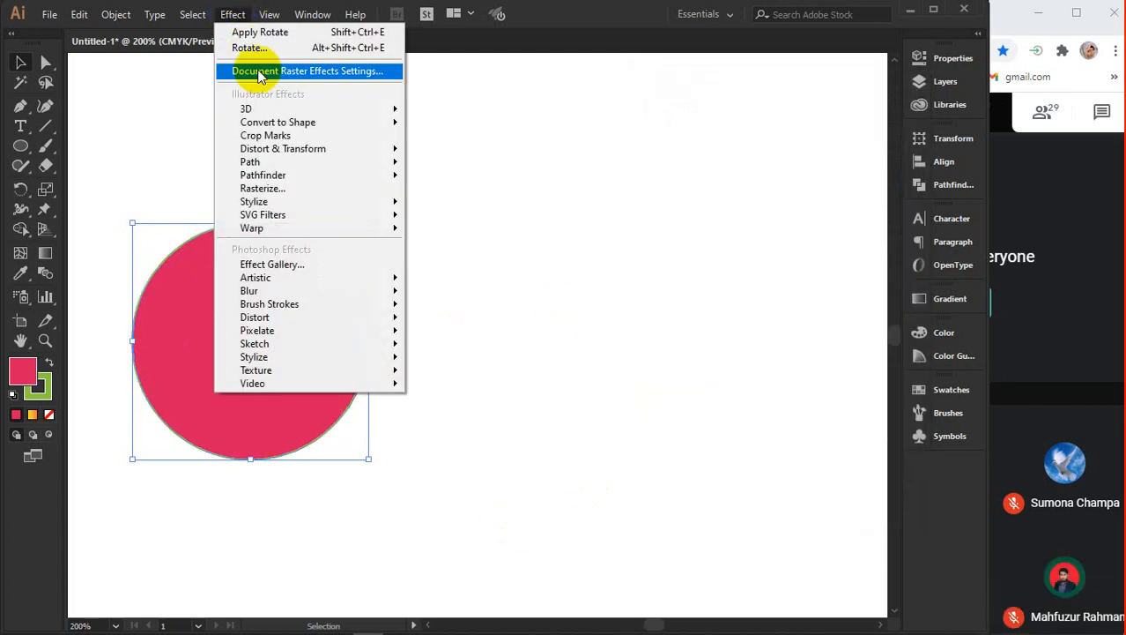
mouse_move(273, 150)
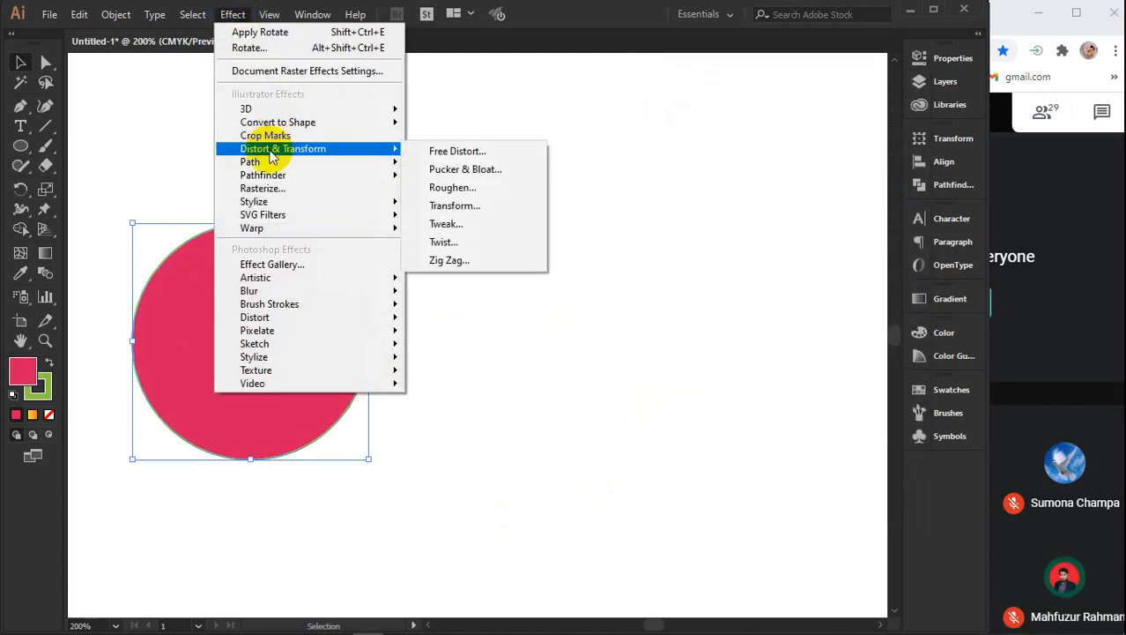
click(456, 226)
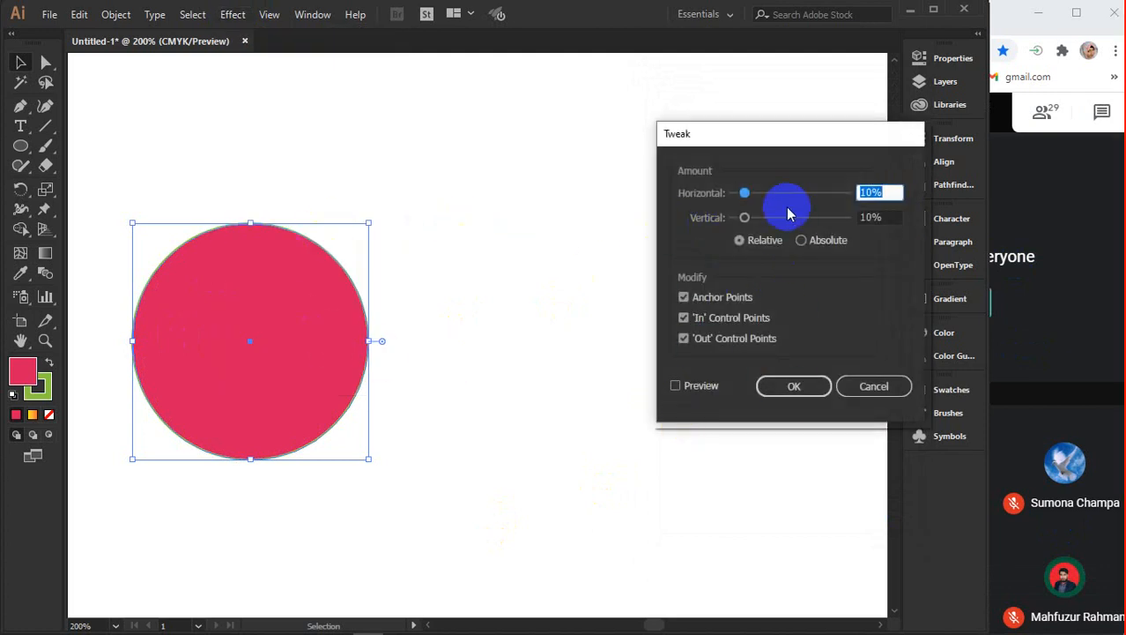
click(713, 399)
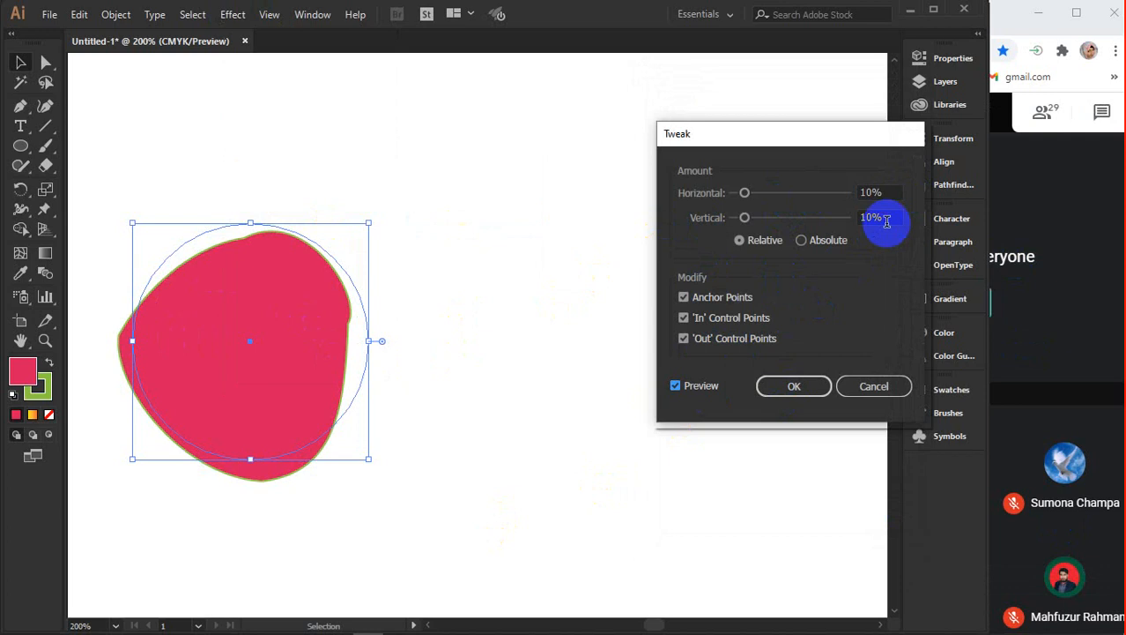
scroll(884, 193, up, 12)
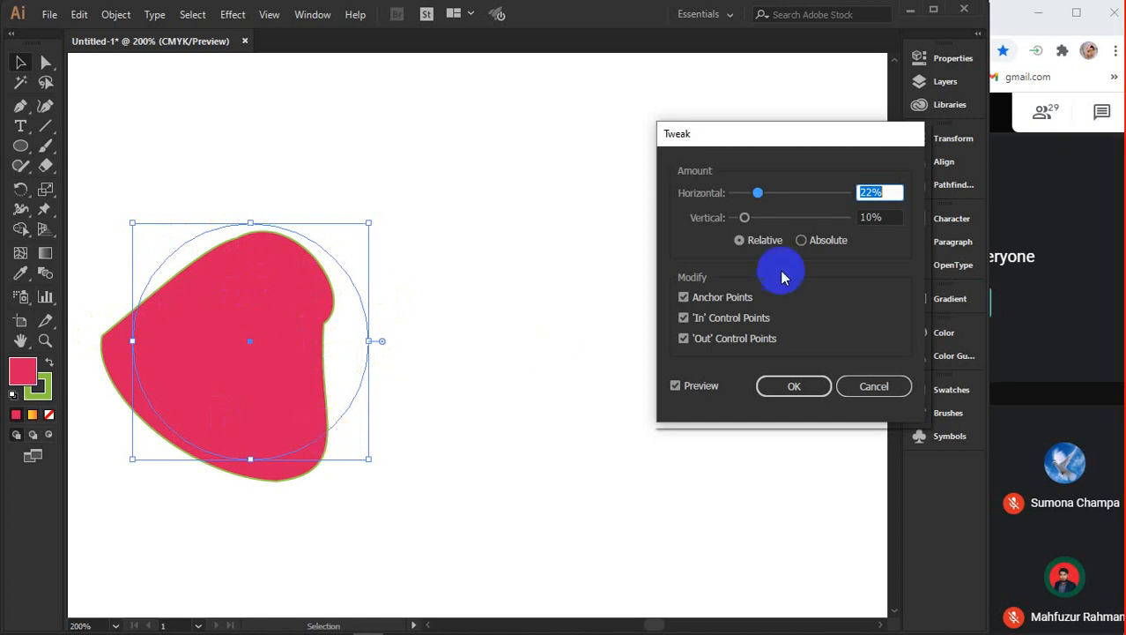
Compare absolute with relative Tweak amounts, and raise the relative vertical amount to 30%
click(800, 251)
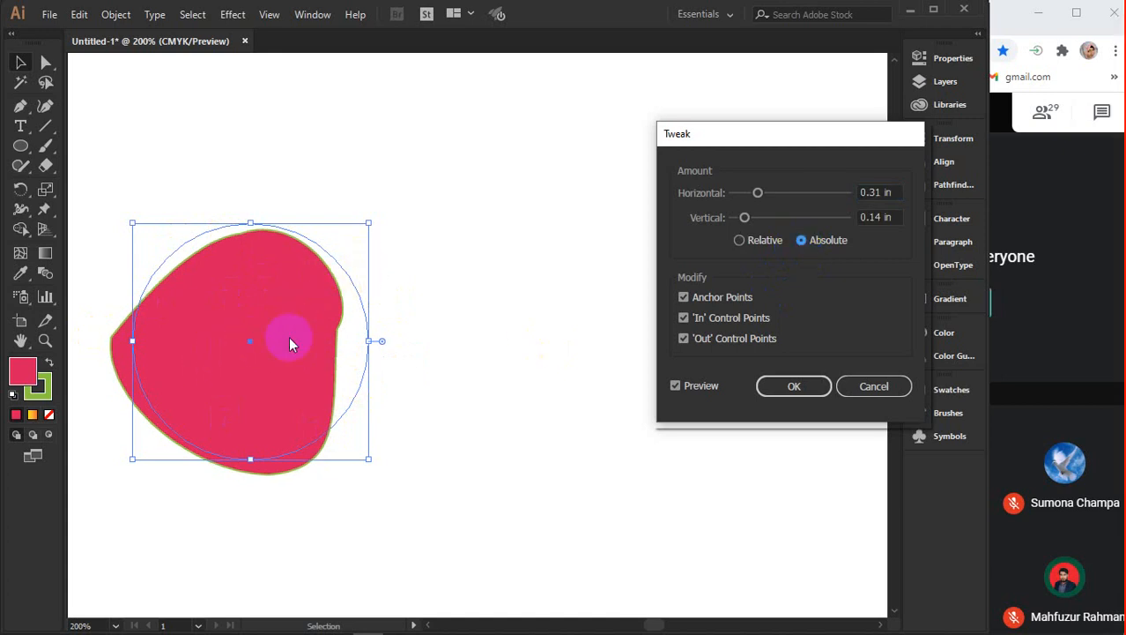
click(738, 241)
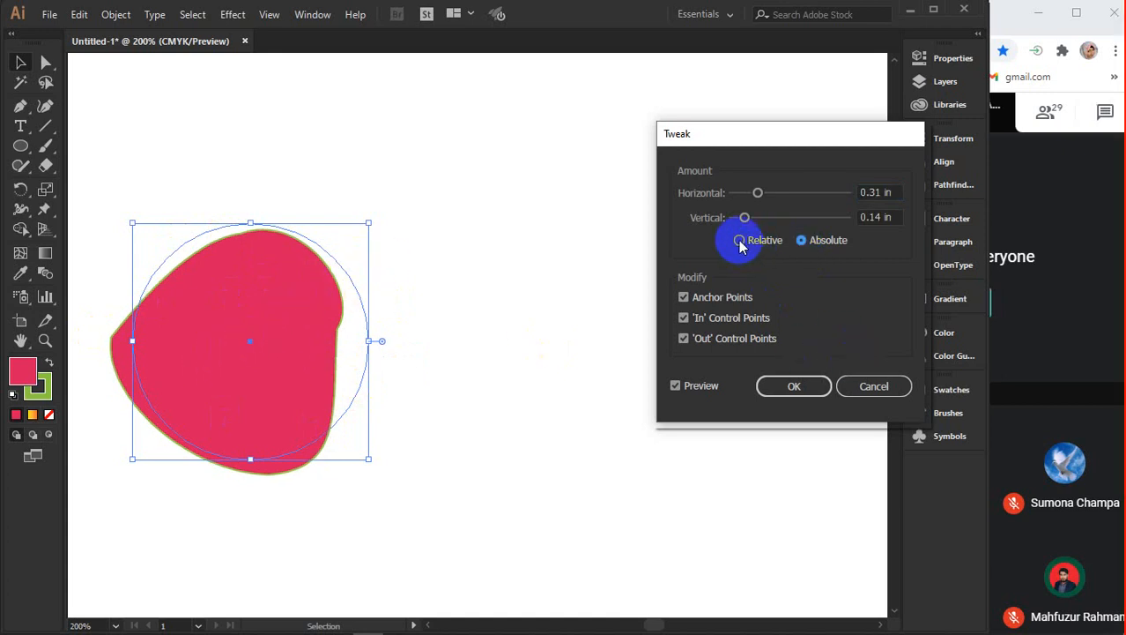
click(889, 216)
key(Up)
key(Up)
key(Up)
key(Up)
key(Up)
key(Up)
key(Up)
key(Up)
key(Up)
key(Up)
key(Up)
key(Up)
key(Up)
key(Up)
key(Up)
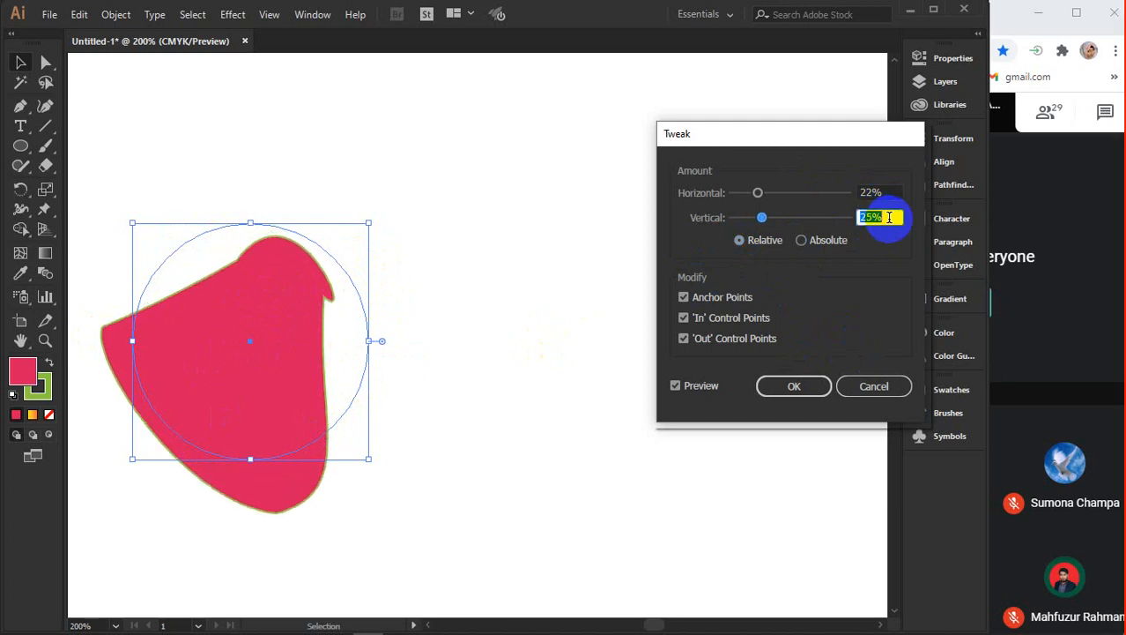
key(Up)
key(Down)
key(Down)
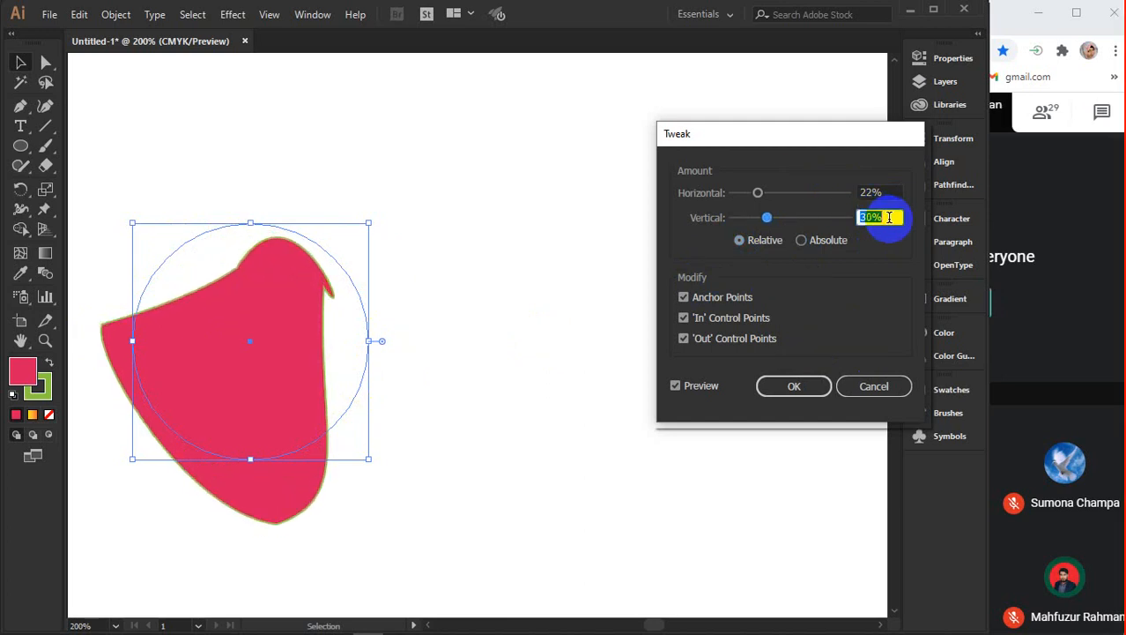
Lower the vertical Tweak amount to 0% and cancel the Tweak effect
key(Down)
key(Down)
key(Down)
key(Down)
key(Down)
key(Down)
key(Down)
key(Down)
key(Down)
key(Down)
key(Down)
key(Down)
key(Down)
key(Down)
key(Down)
key(Down)
key(Down)
key(Down)
key(Down)
key(Down)
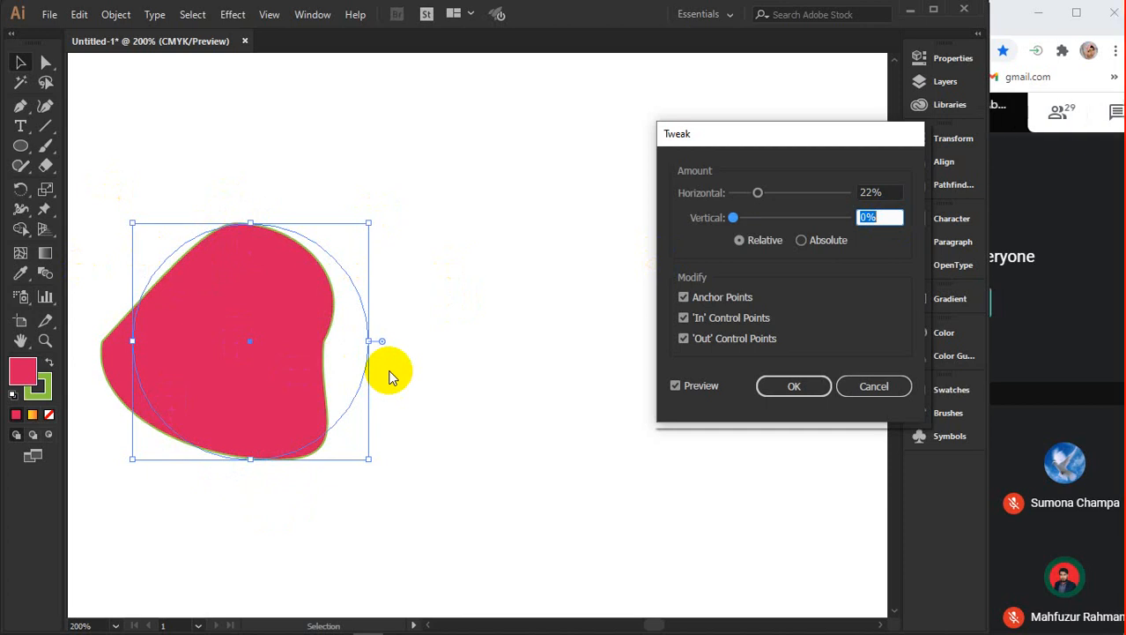
click(872, 385)
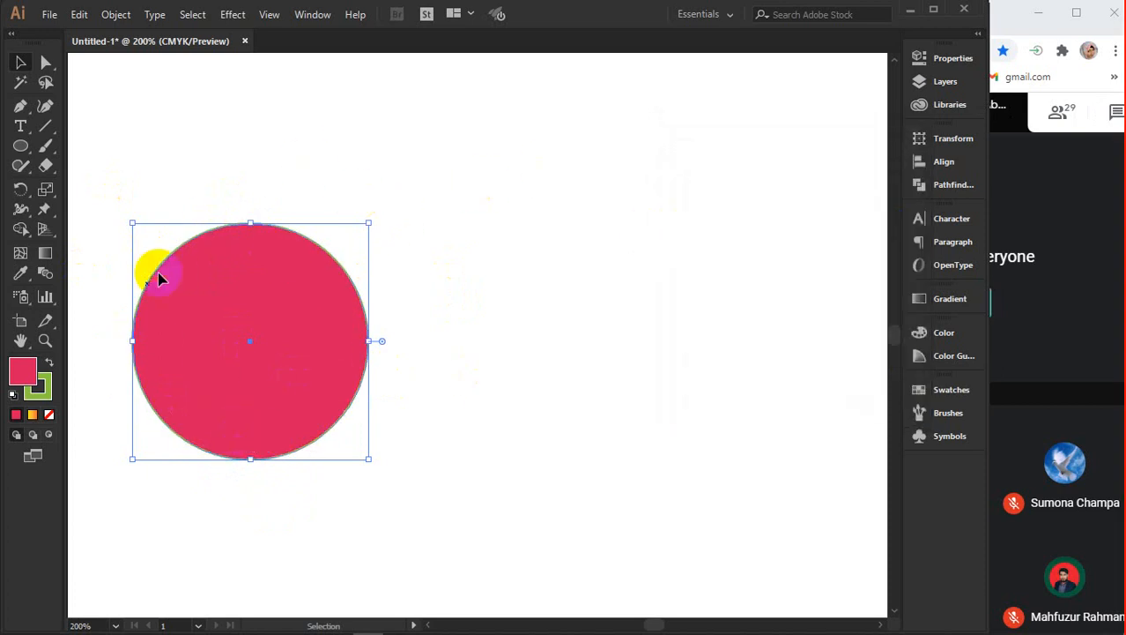
click(233, 15)
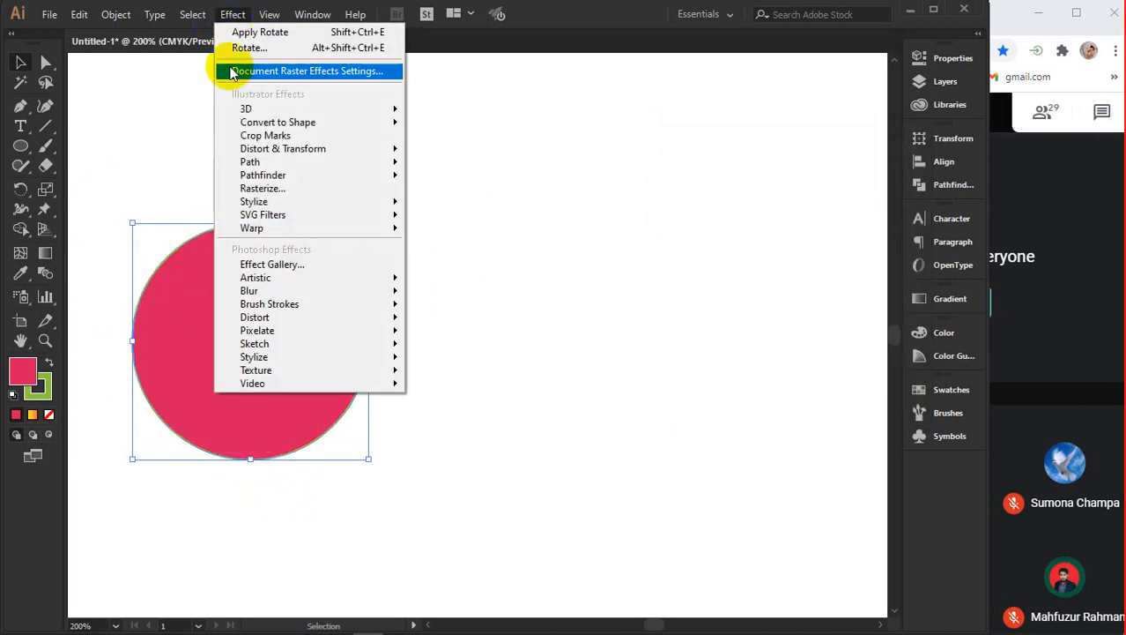
mouse_move(226, 149)
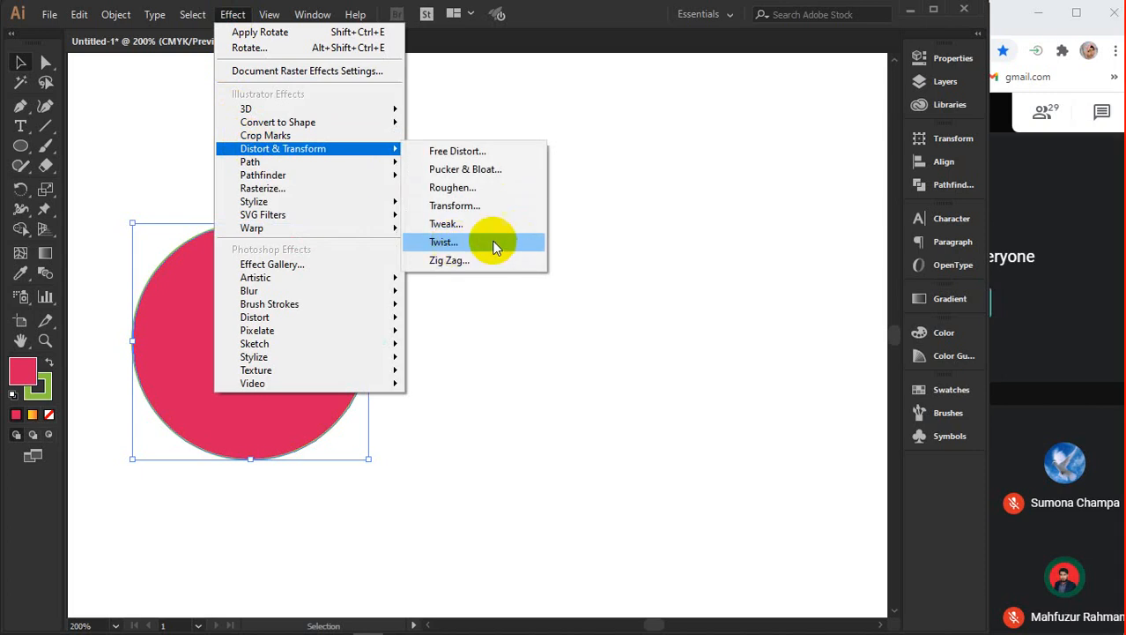
click(599, 228)
Move the pink circle down and to the left, partly off the artboard's left edge, to clear the drawing area
key(space)
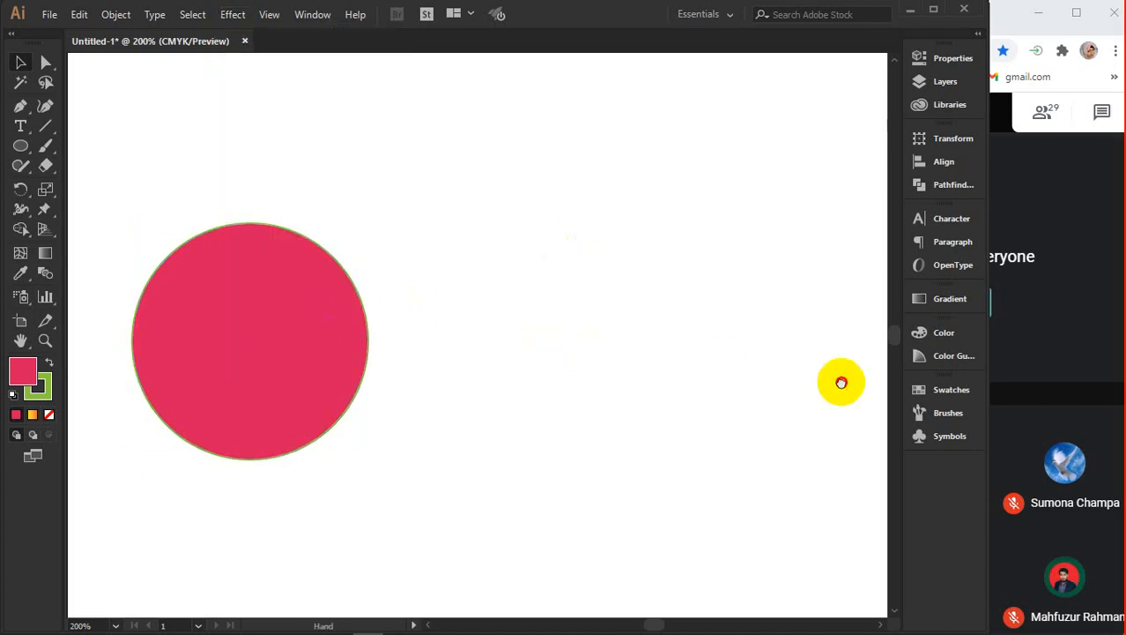
mouse_move(840, 380)
mouse_down()
mouse_move(460, 327)
mouse_move(758, 436)
mouse_move(847, 365)
mouse_up()
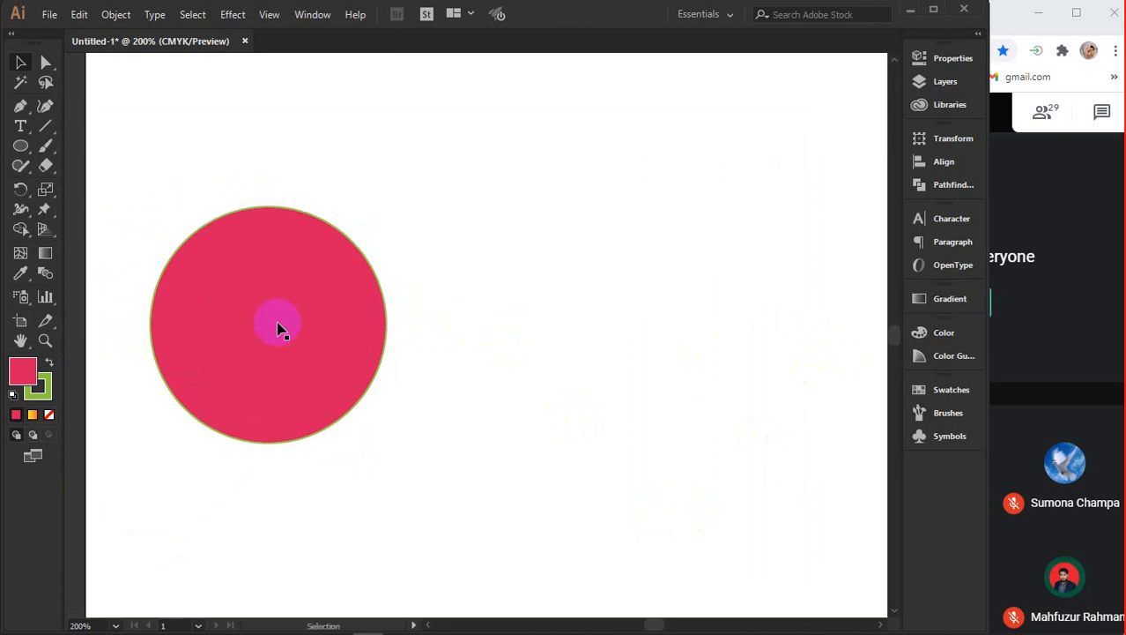
drag(318, 258, 77, 580)
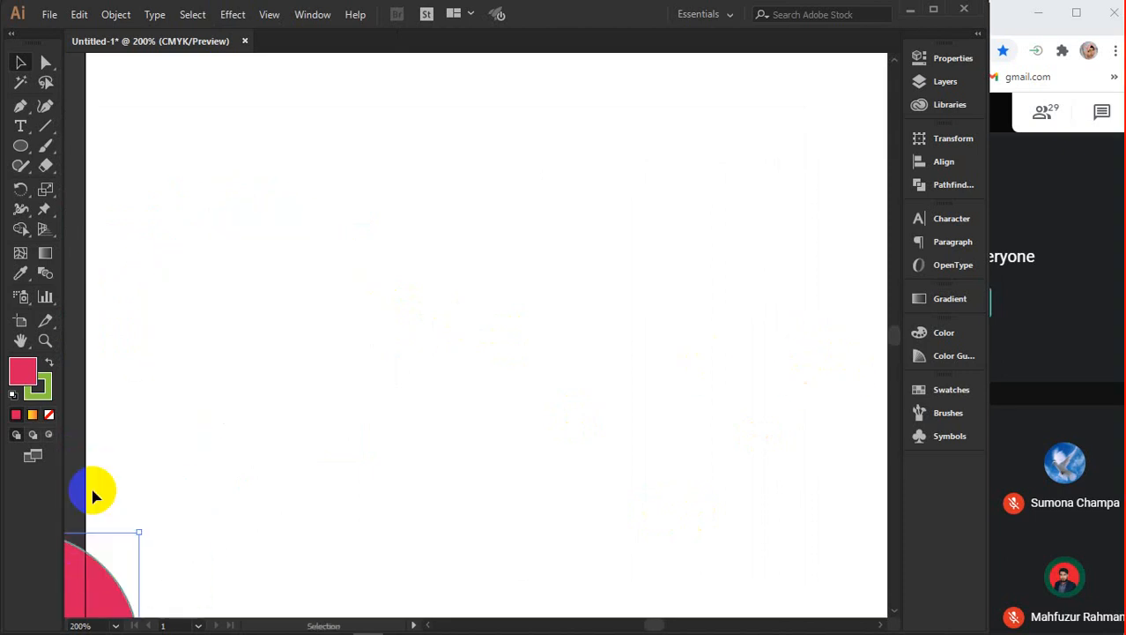
Draw a long vertical straight line in the cleared area of the artboard with the Line Segment tool
click(45, 127)
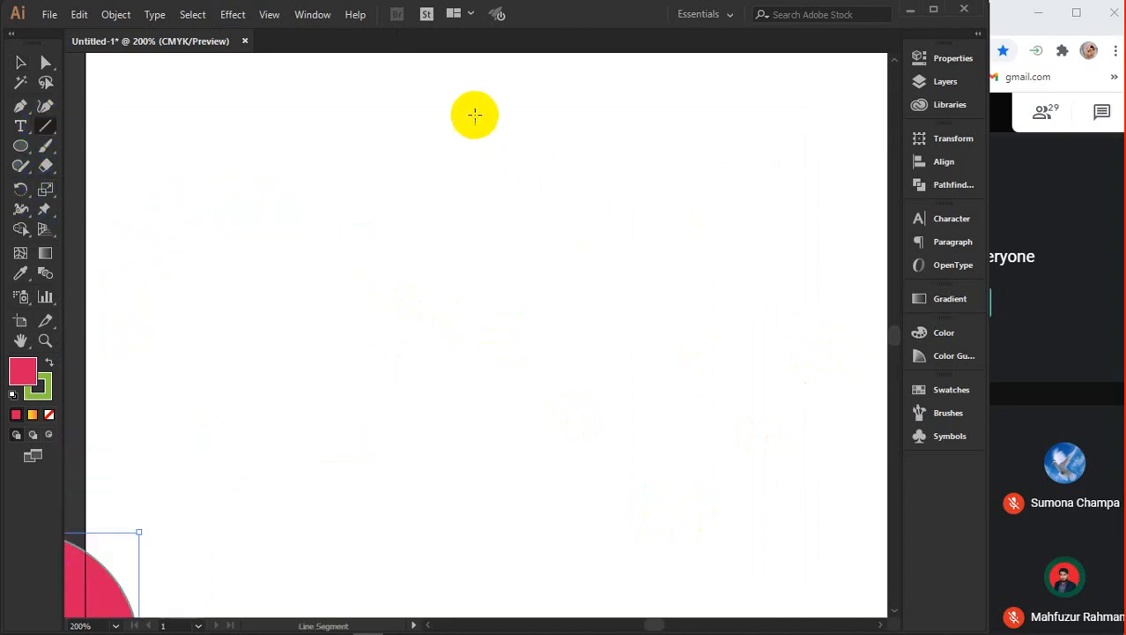
drag(486, 110, 485, 525)
click(20, 63)
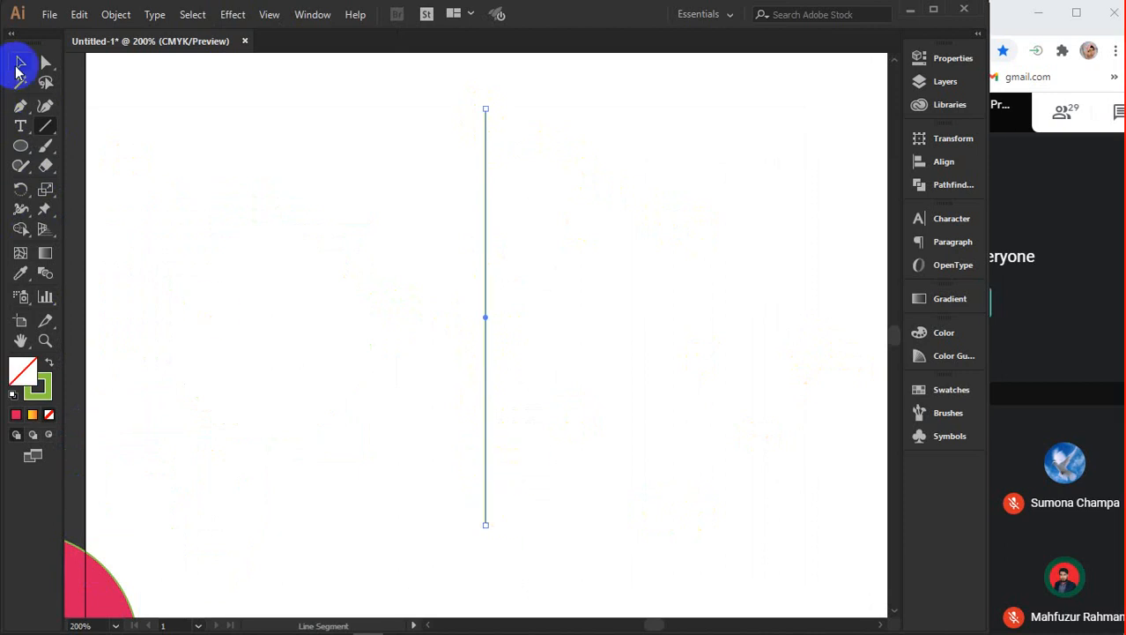
Change the vertical line's stroke colour to black
double_click(38, 384)
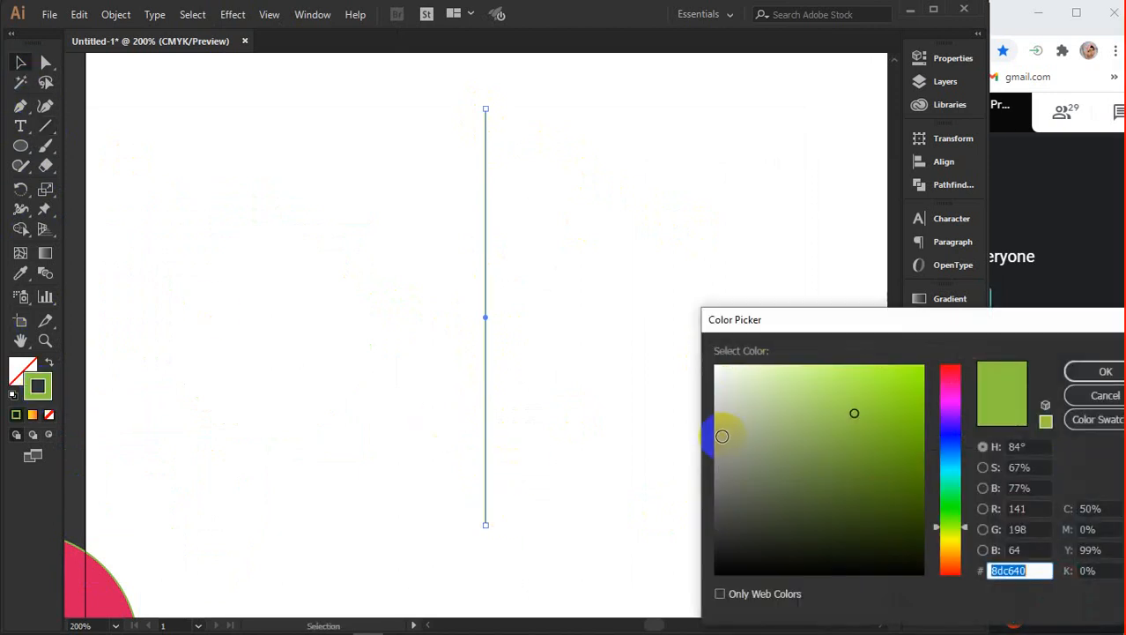
drag(729, 553, 727, 564)
click(1104, 371)
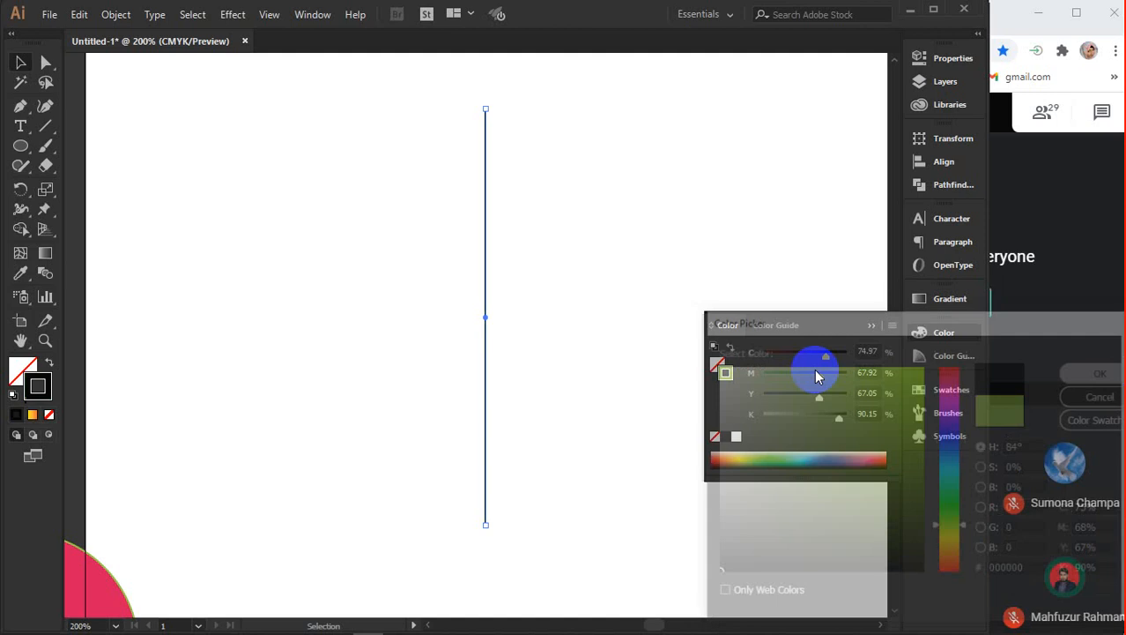
click(871, 326)
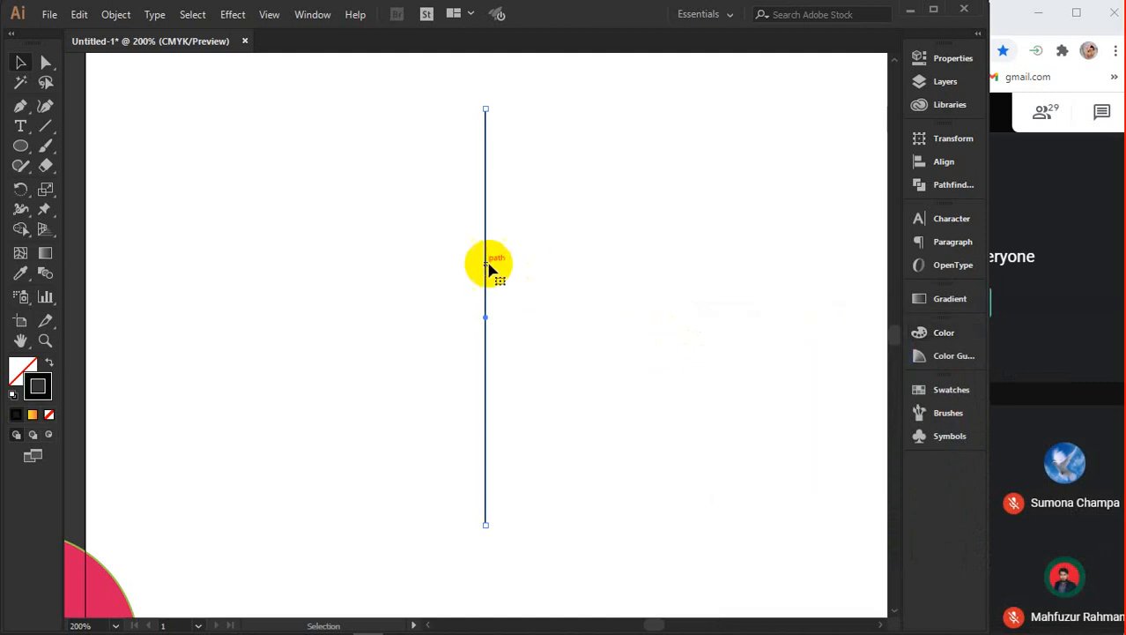
Move the line toward the artboard's left side and start the Twist effect on it with preview on and an angle of 5°
drag(486, 263, 307, 260)
click(233, 14)
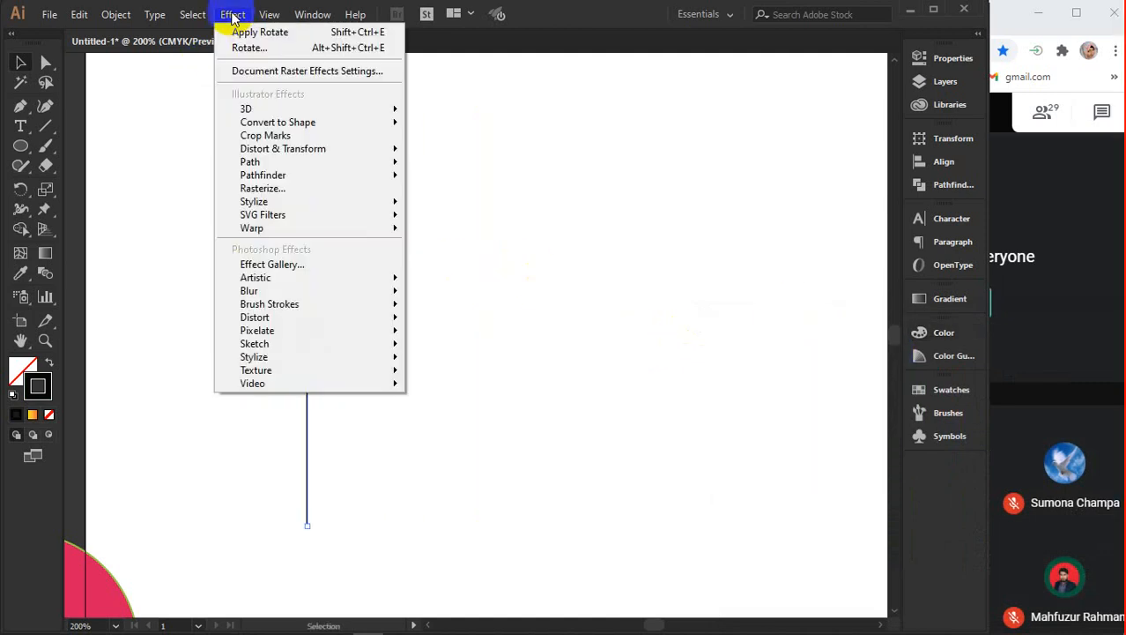
mouse_move(283, 148)
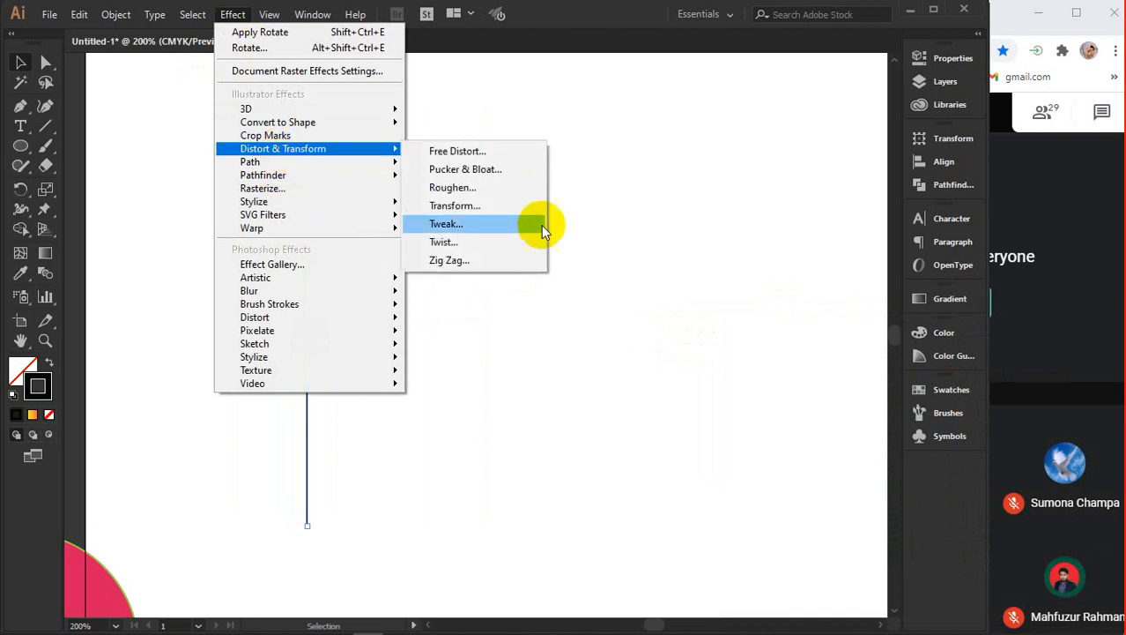
click(494, 243)
click(724, 229)
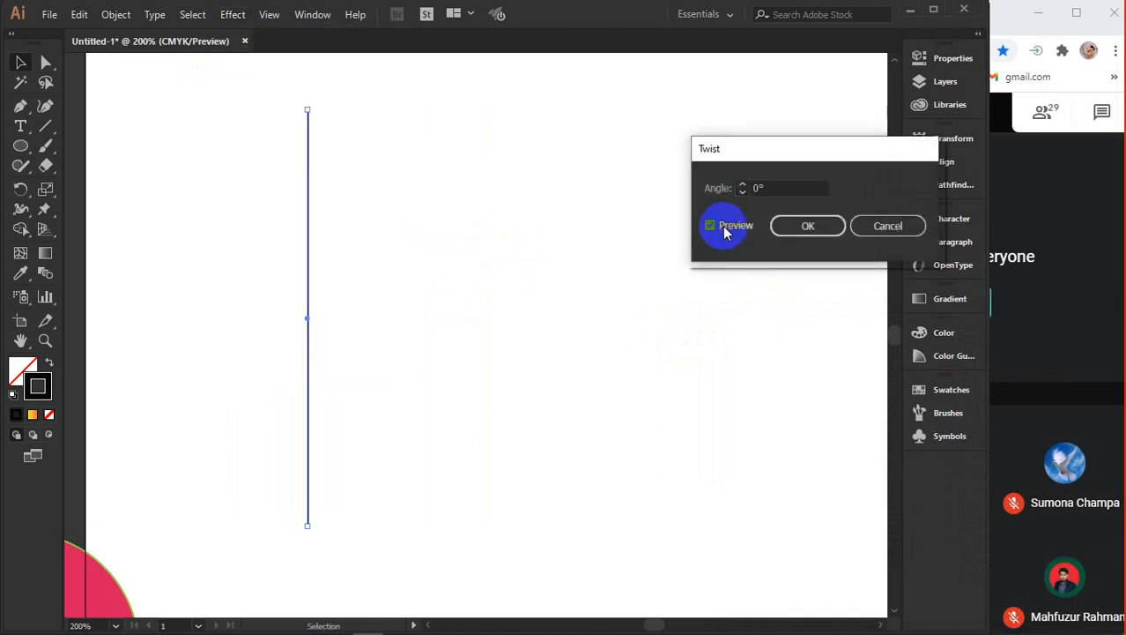
click(787, 187)
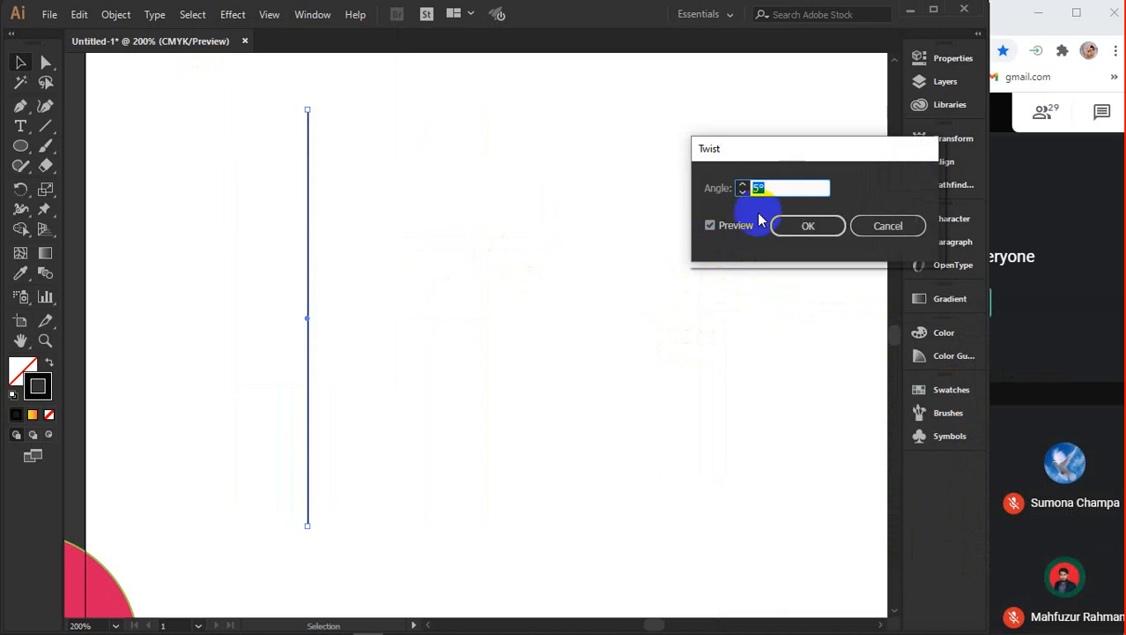
Raise the Twist angle on the vertical line to 20° and toggle the preview to compare it with the original
click(733, 227)
click(732, 226)
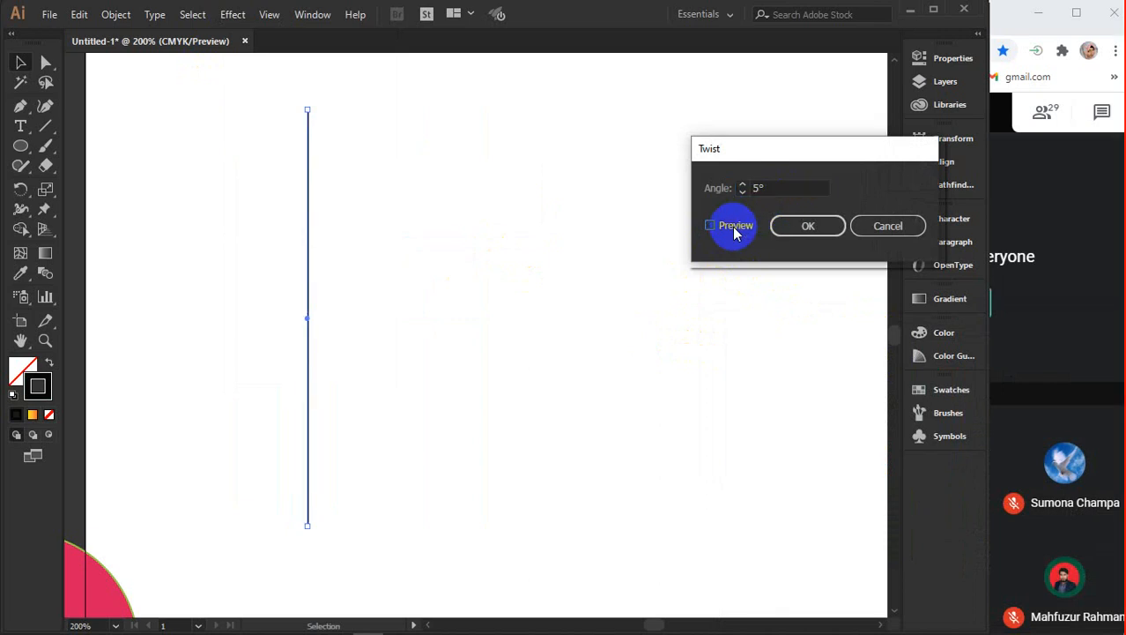
click(733, 226)
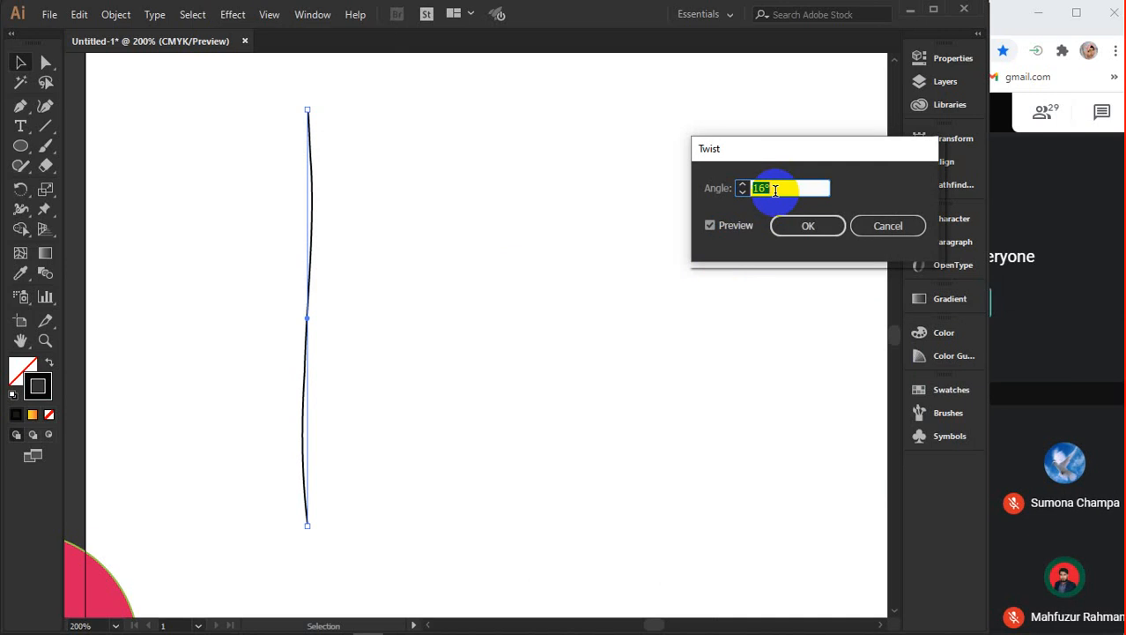
click(735, 226)
click(735, 226)
click(736, 227)
click(737, 227)
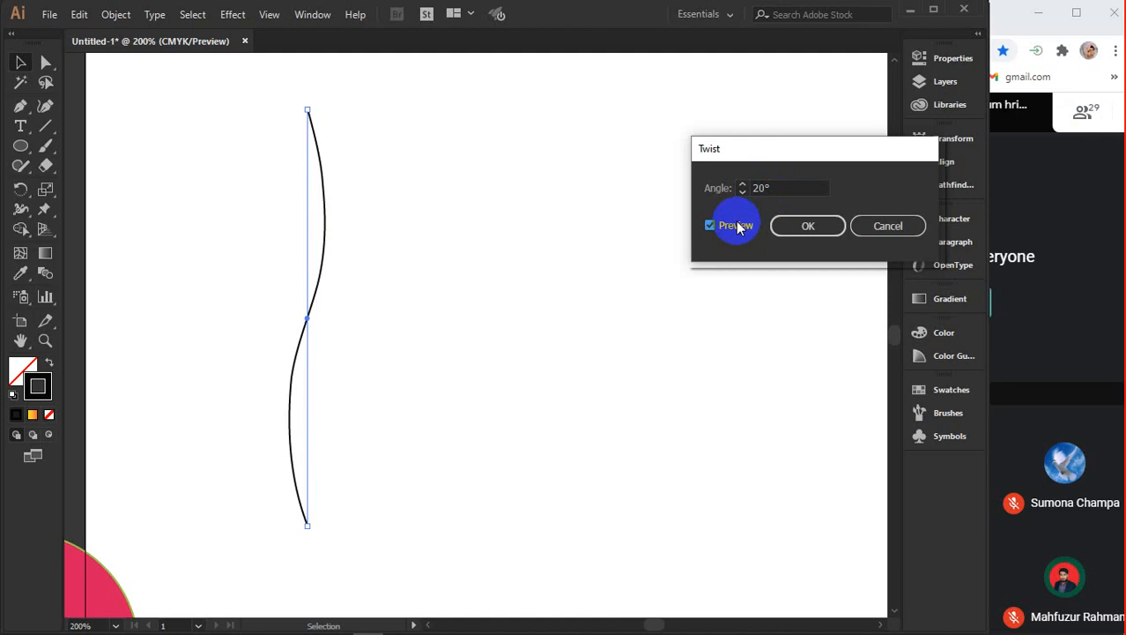
Try a 50° Twist angle on the vertical line, compare it with the preview on and off, and cancel the effect
click(790, 185)
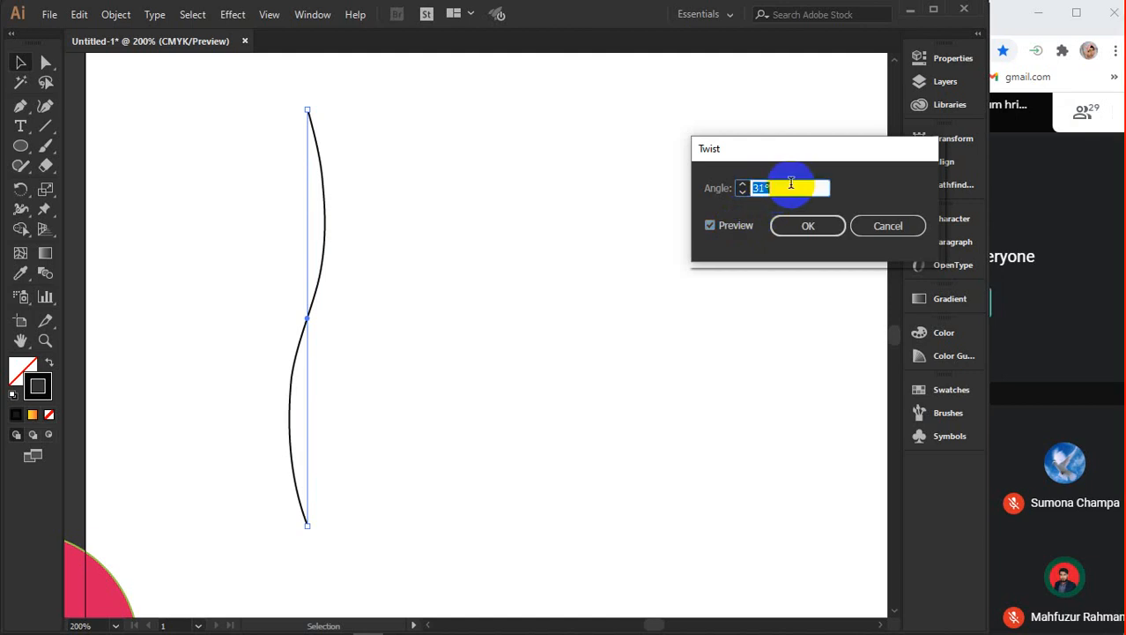
key(Up)
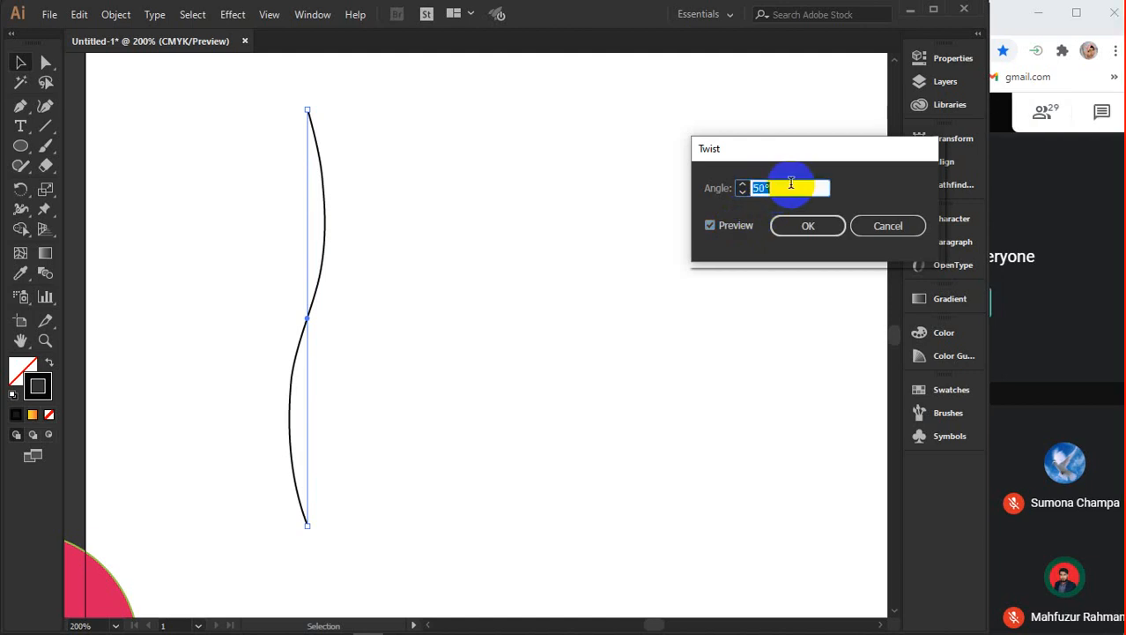
click(735, 226)
click(735, 227)
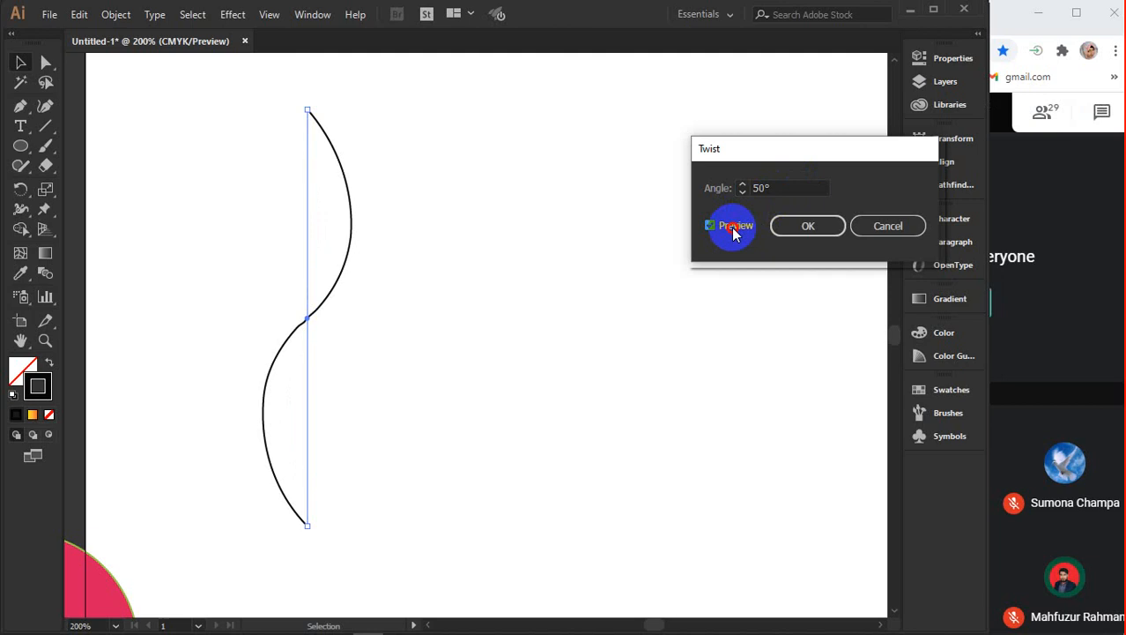
click(734, 227)
click(734, 227)
click(734, 227)
click(734, 228)
click(886, 225)
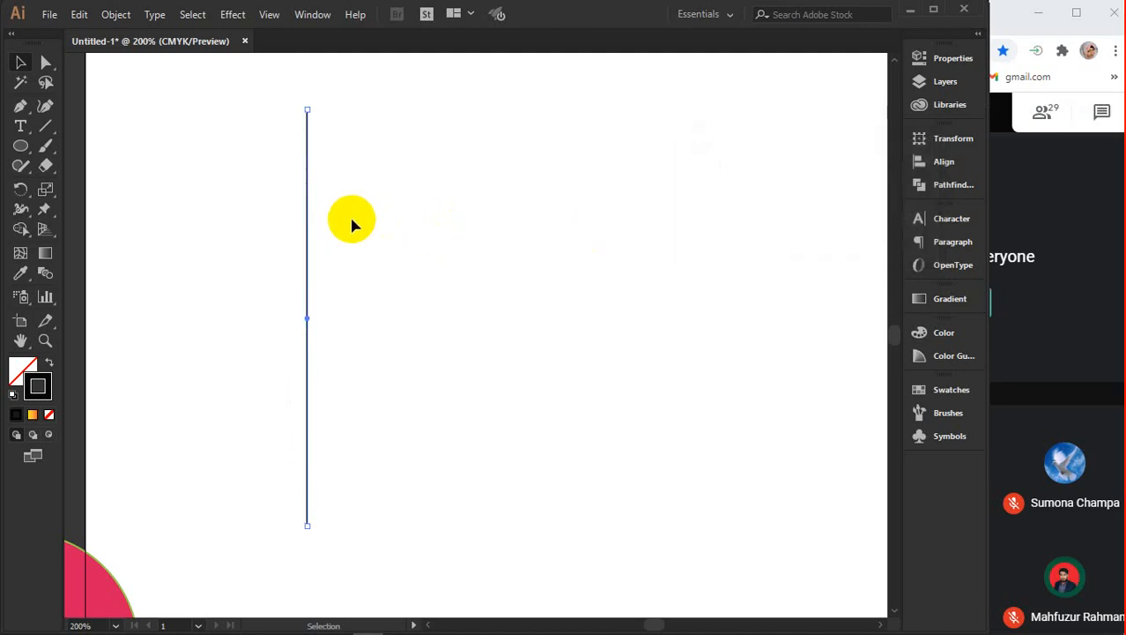
Delete the vertical line and draw a tall, narrow rectangle near the centre of the visible canvas
key(Delete)
click(20, 145)
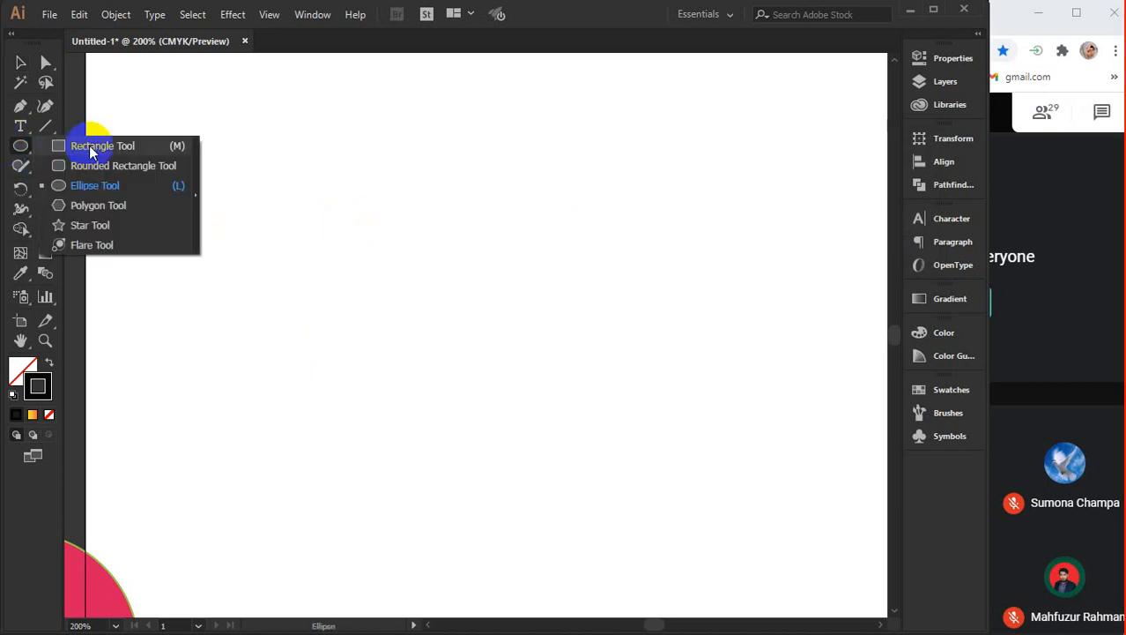
click(91, 148)
mouse_move(428, 162)
mouse_down()
mouse_move(440, 161)
mouse_move(455, 219)
mouse_move(541, 337)
mouse_move(555, 427)
mouse_move(550, 504)
mouse_up()
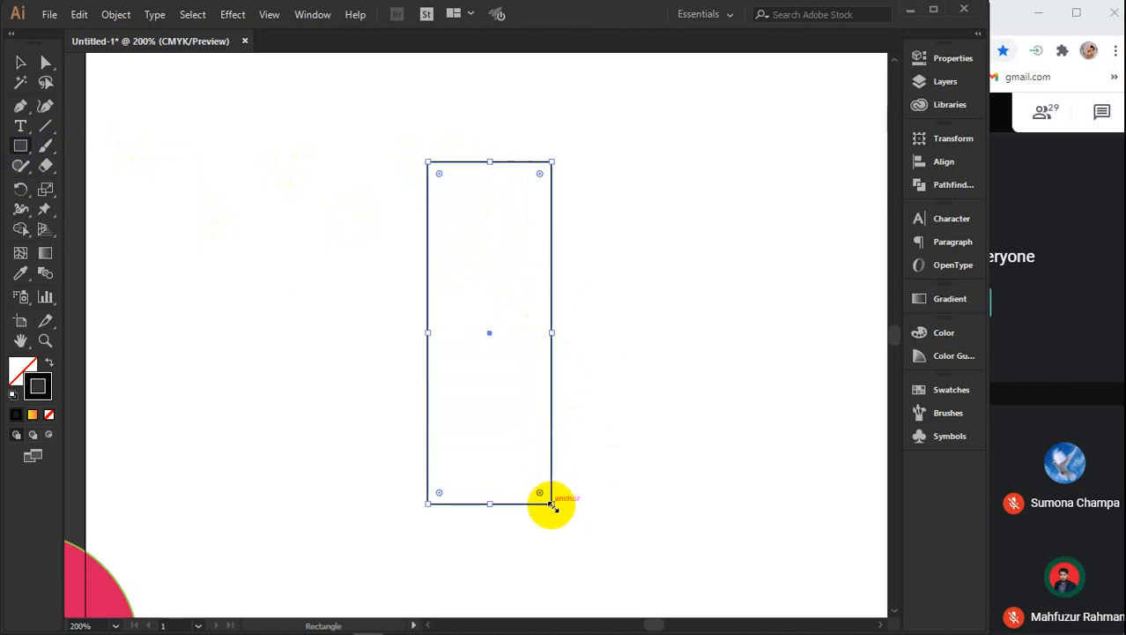
Try several spectrum colours as the rectangle's fill and settle on light blue (C 58.04, M 13.73, Y 0, K 0)
click(17, 372)
click(715, 437)
click(745, 451)
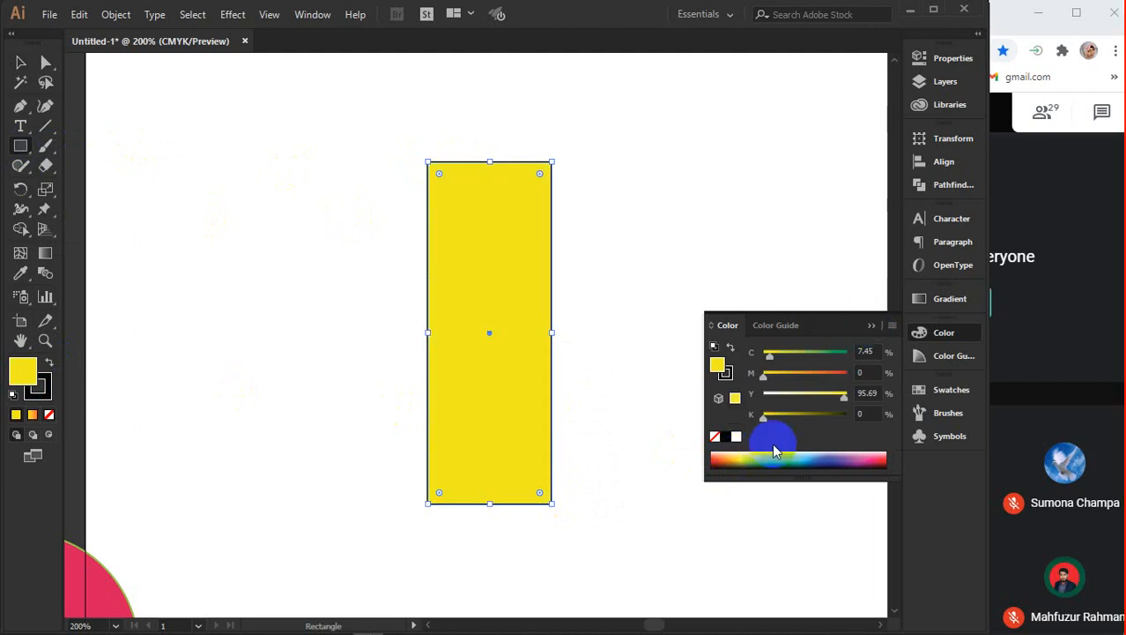
click(765, 457)
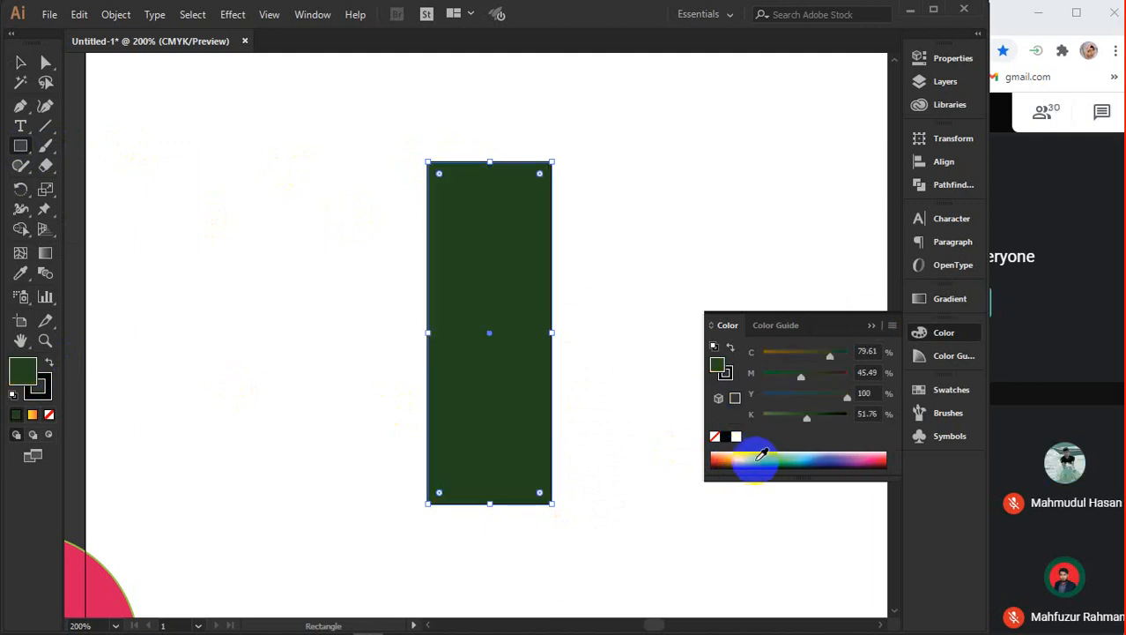
click(750, 455)
click(731, 454)
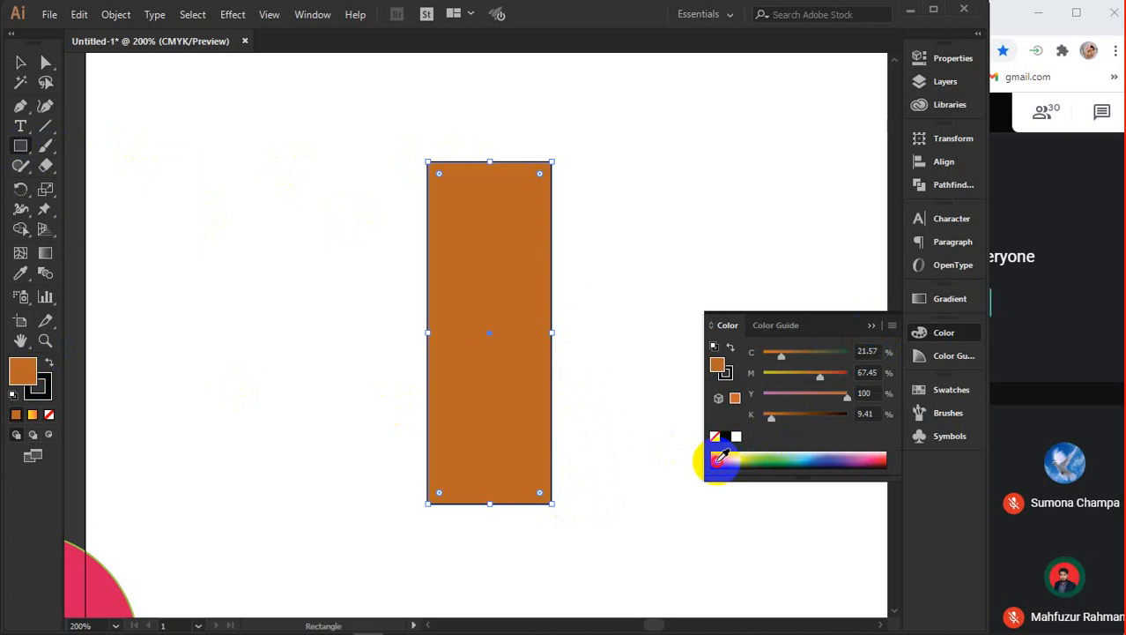
click(720, 455)
click(820, 456)
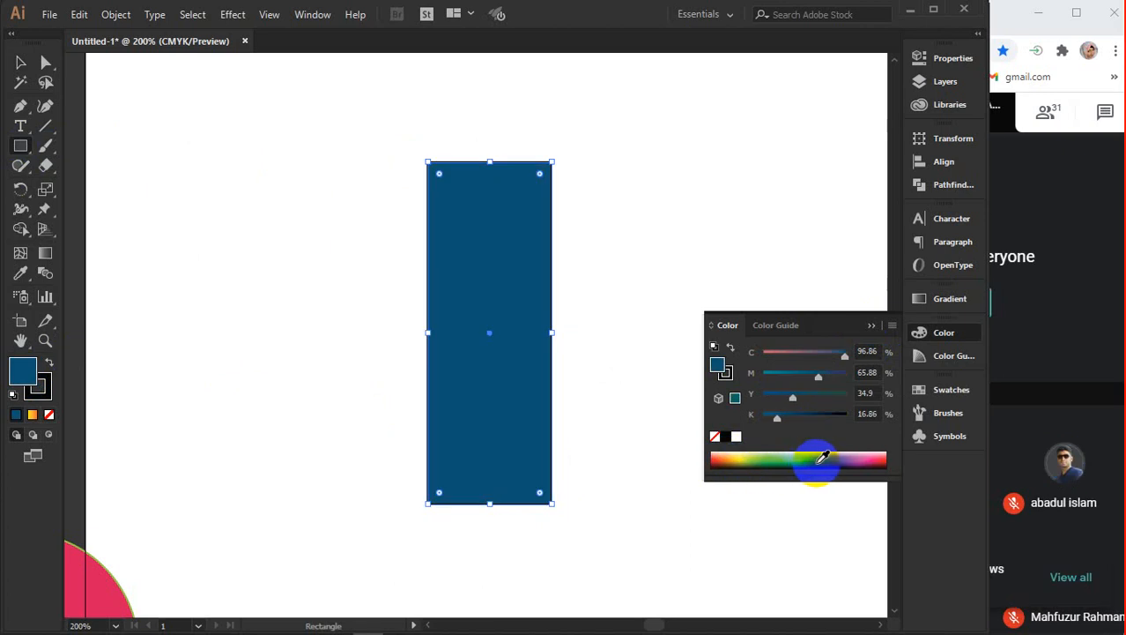
click(818, 455)
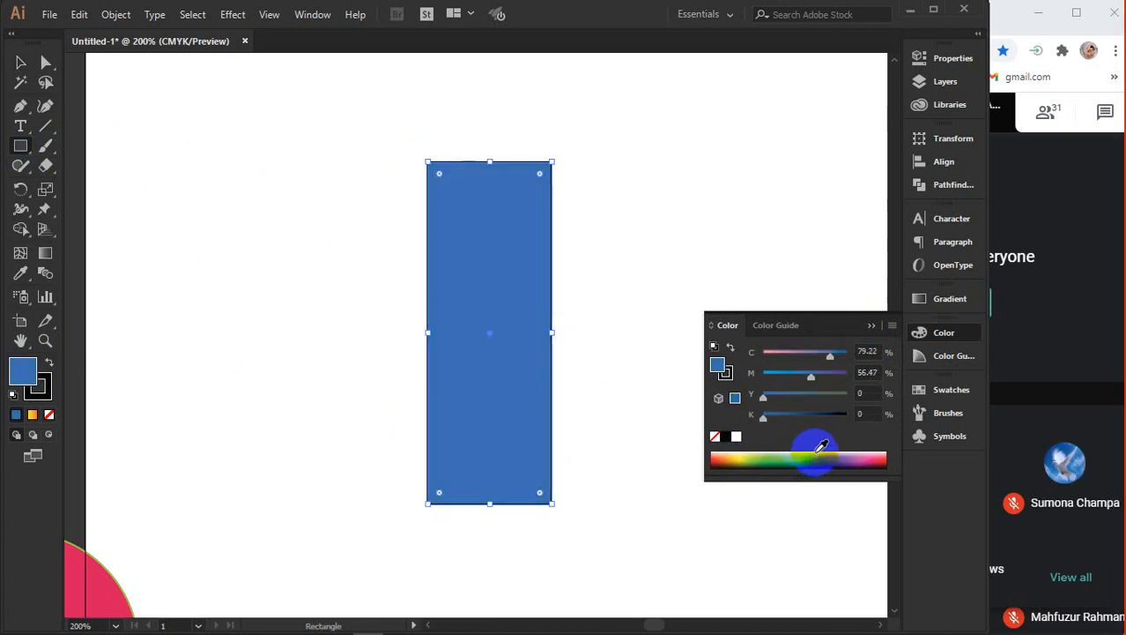
click(811, 454)
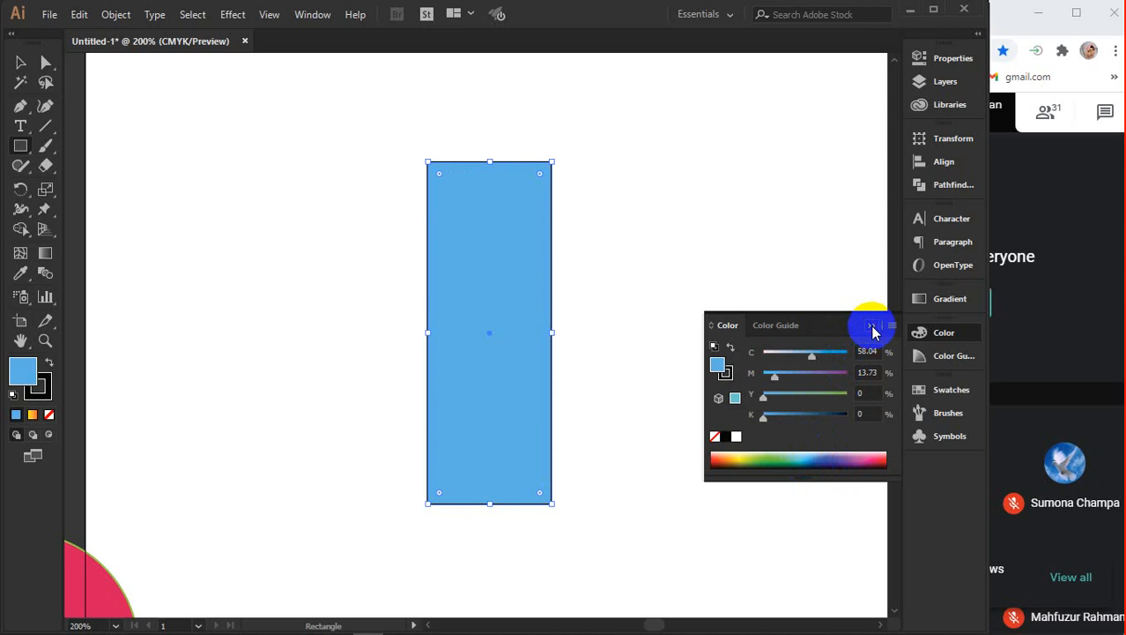
click(871, 326)
Apply a Twist effect with a 5° angle to the blue rectangle
click(20, 61)
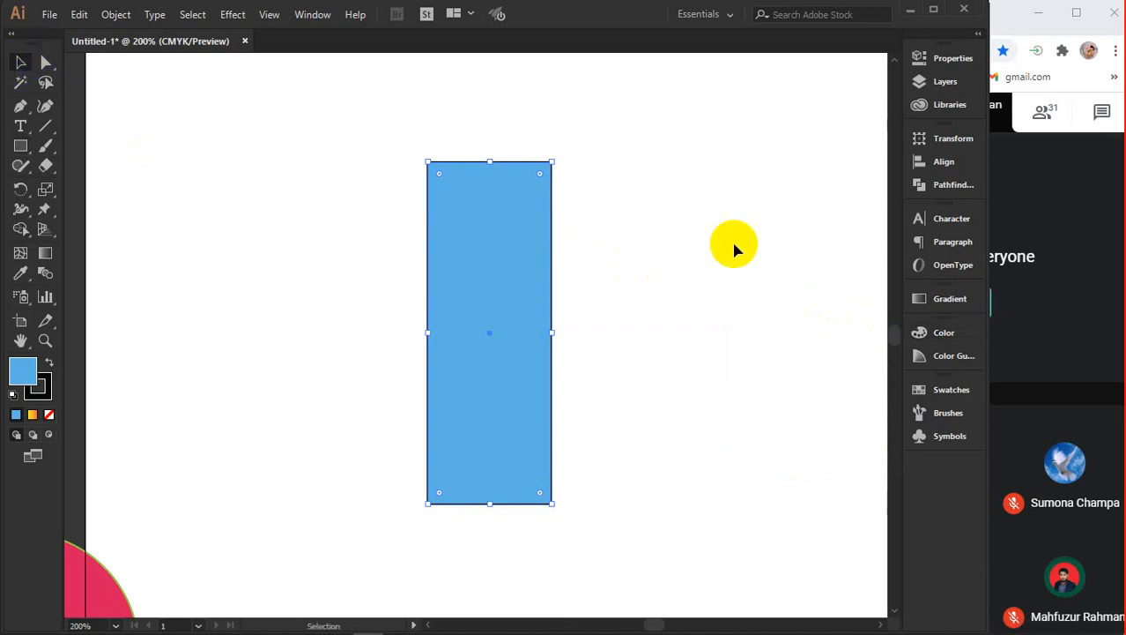
click(675, 242)
click(533, 260)
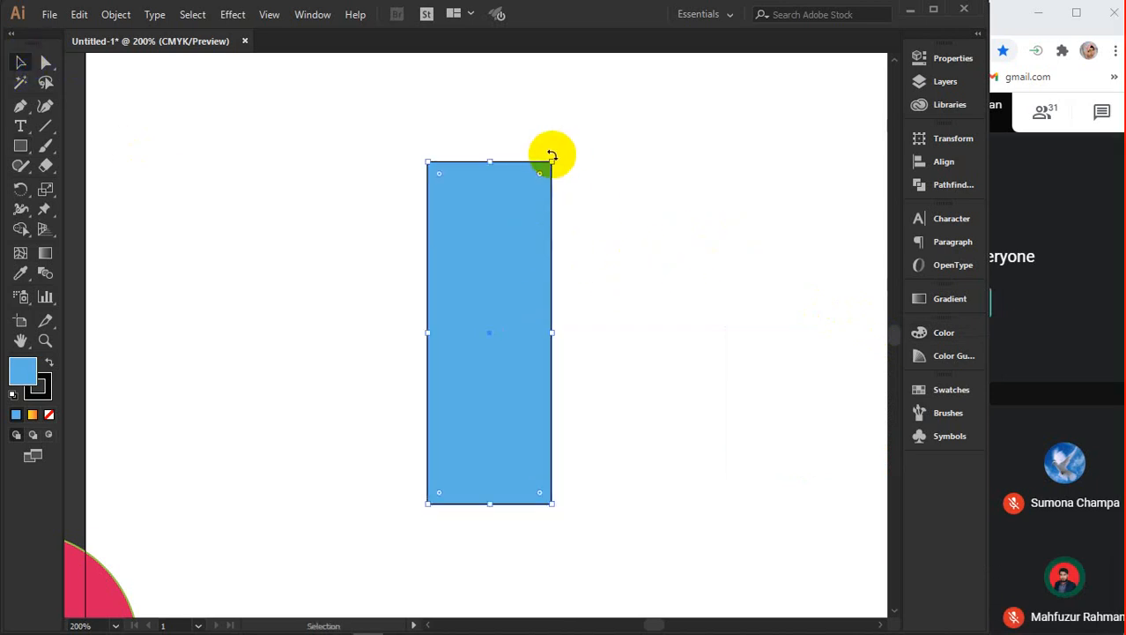
click(228, 23)
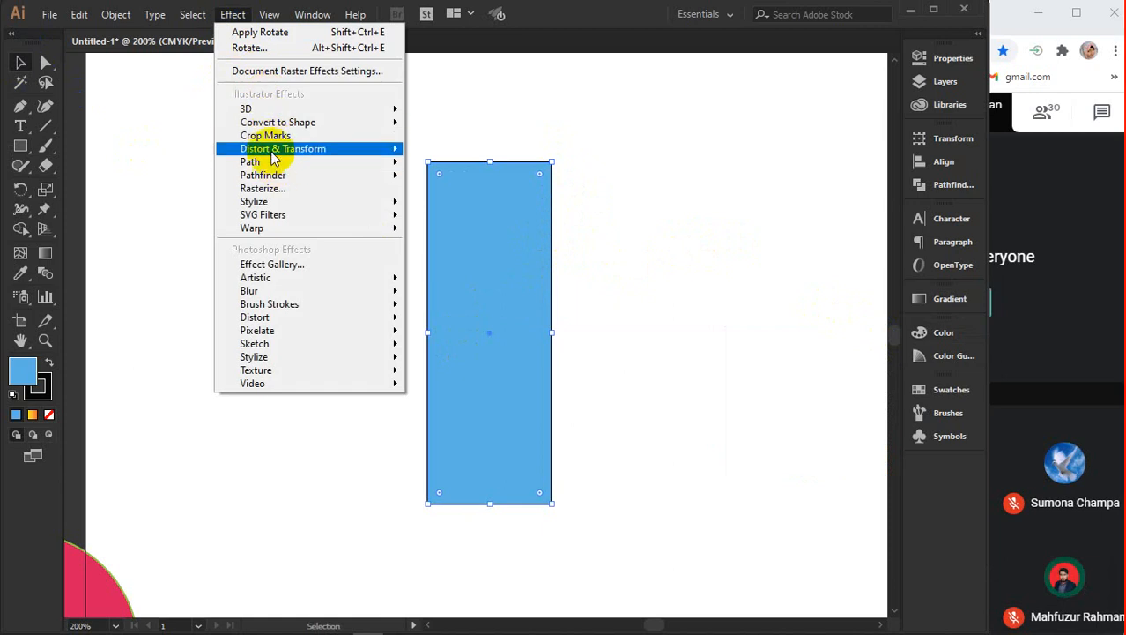
mouse_move(275, 150)
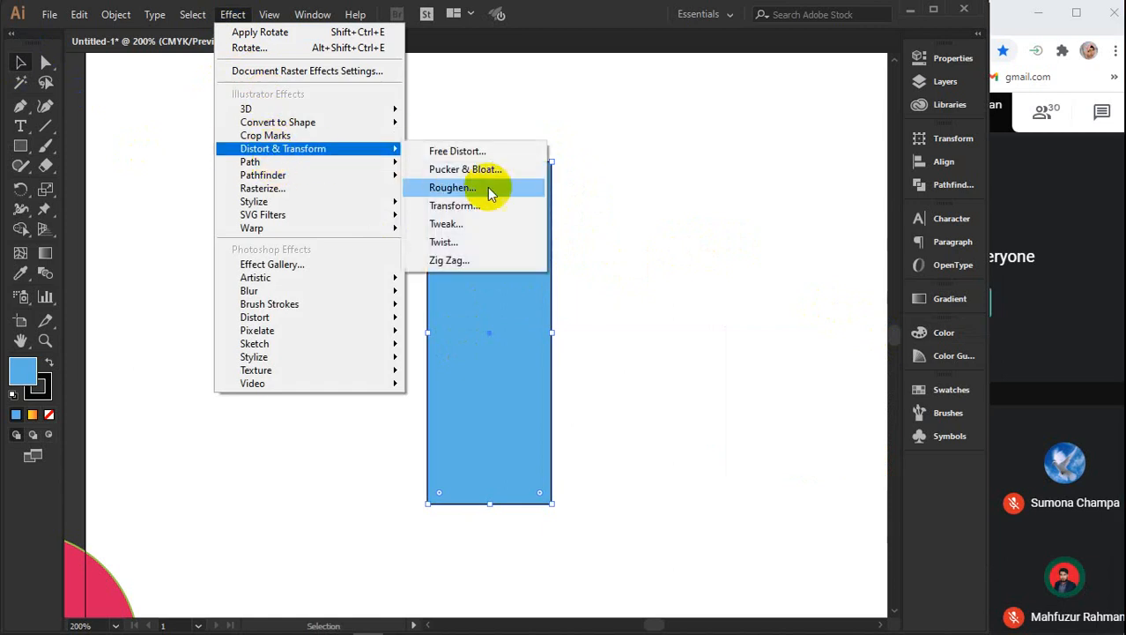
click(454, 244)
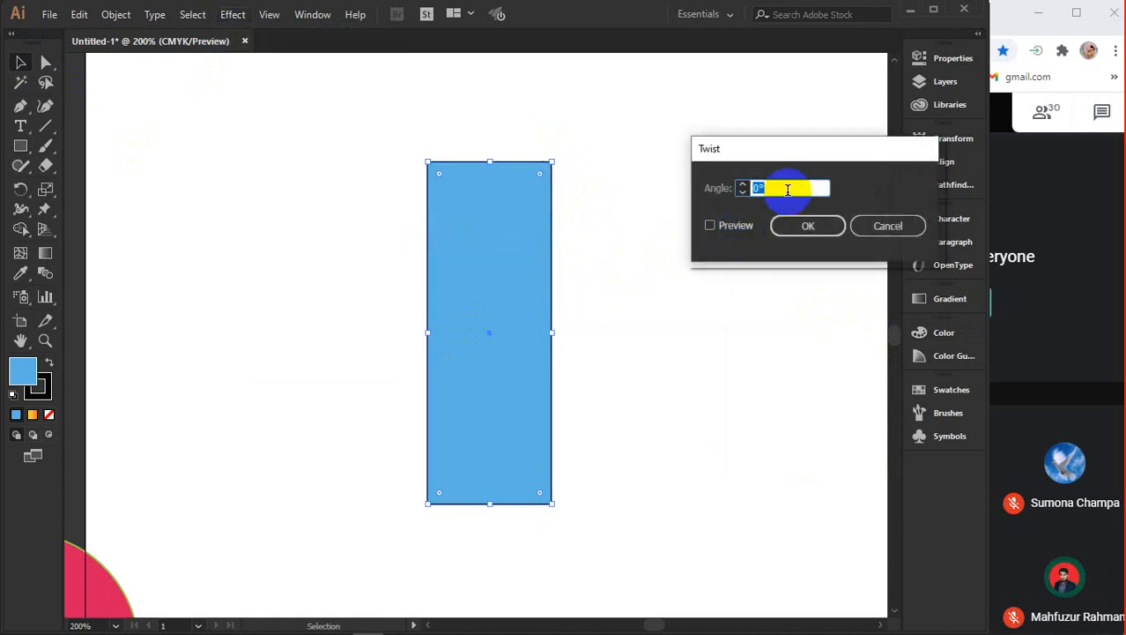
click(734, 226)
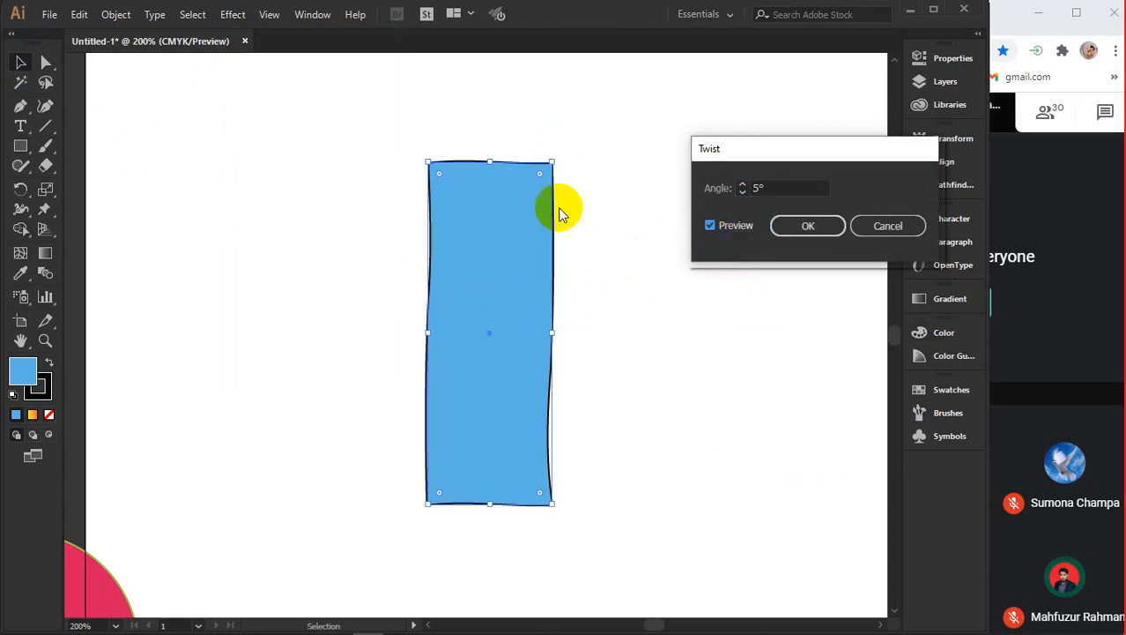
click(817, 226)
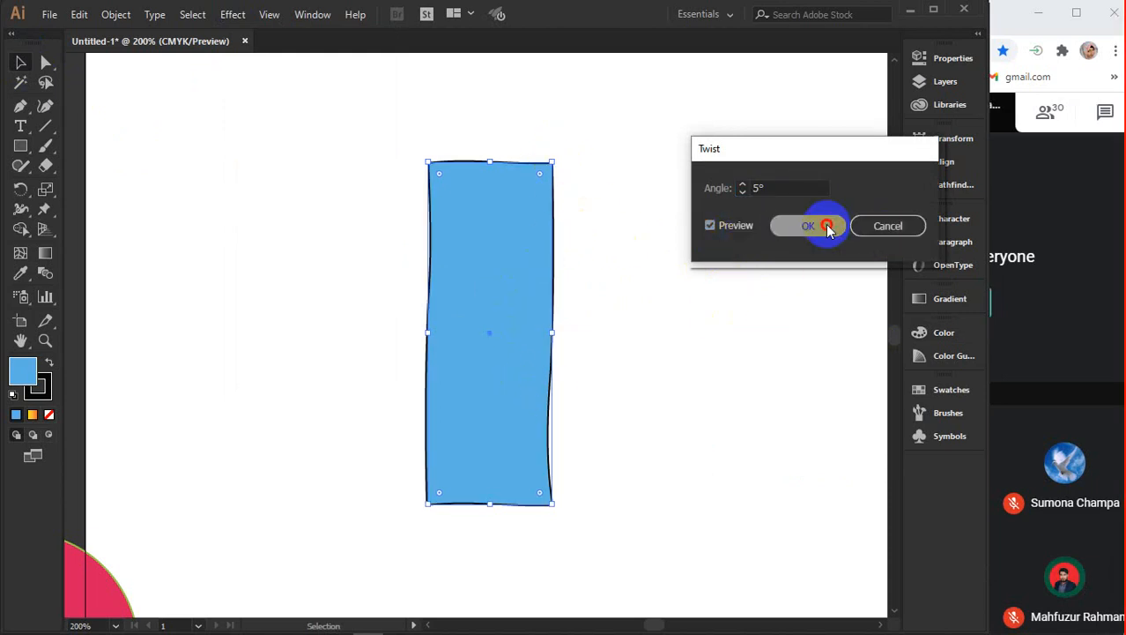
click(498, 367)
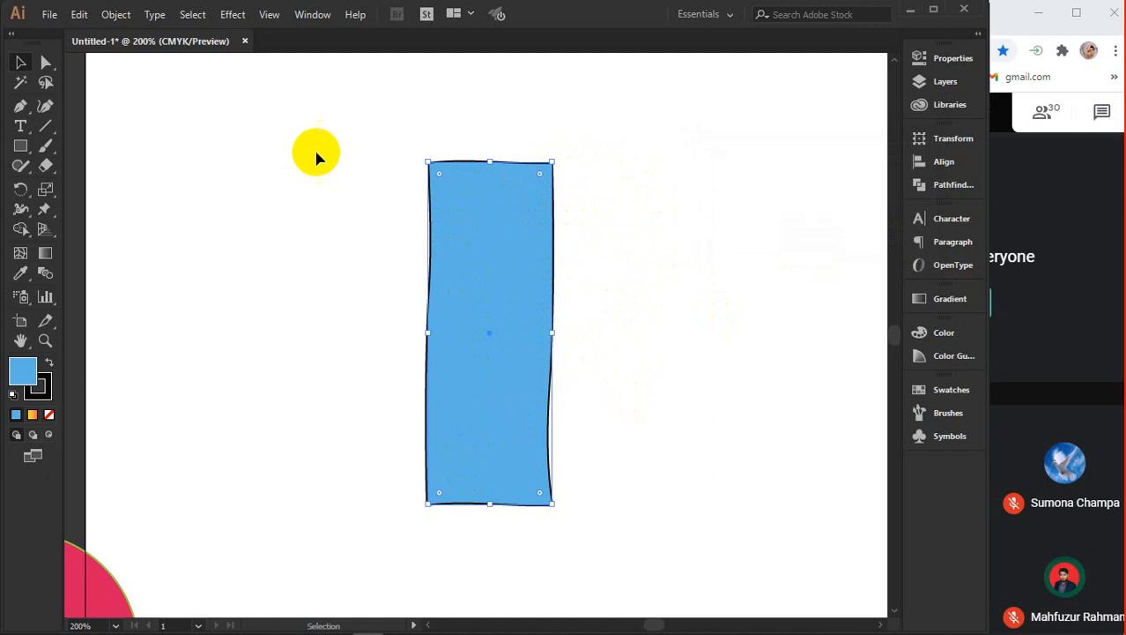
Preview a Zig Zag effect on the blue rectangle, raising the absolute size to 1.6 in and reducing it to 0.1 in
click(231, 15)
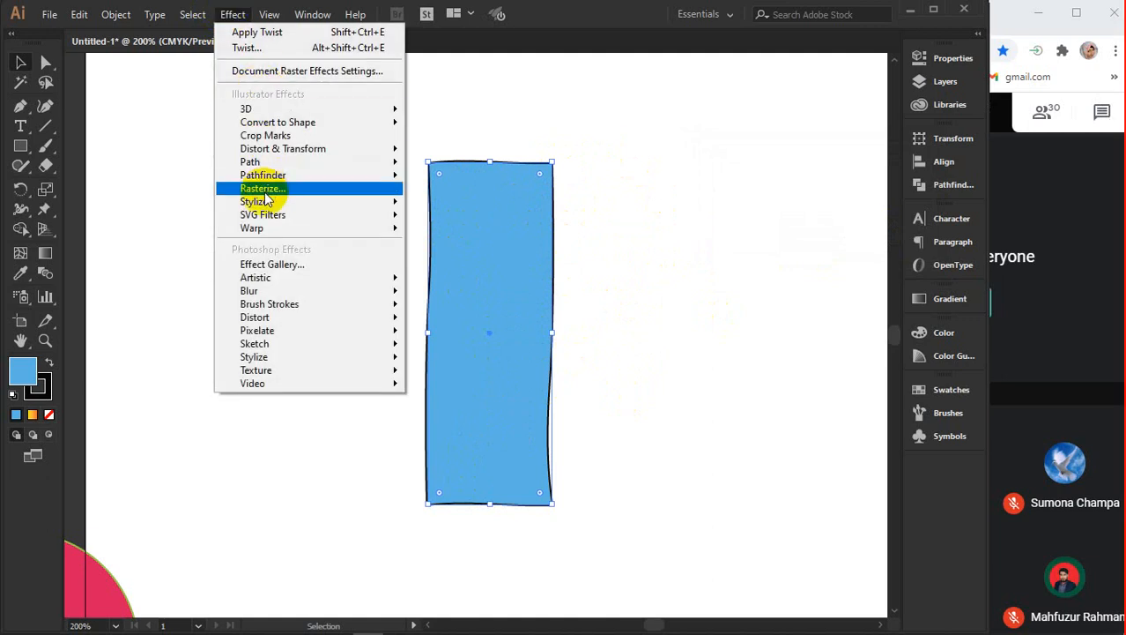
mouse_move(263, 150)
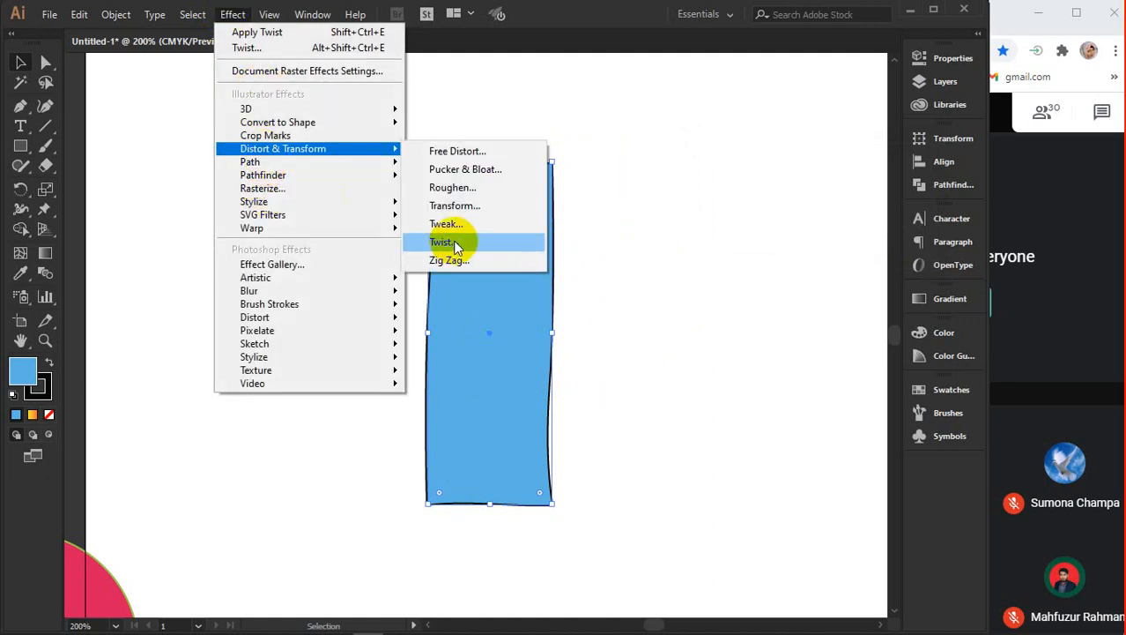
click(451, 260)
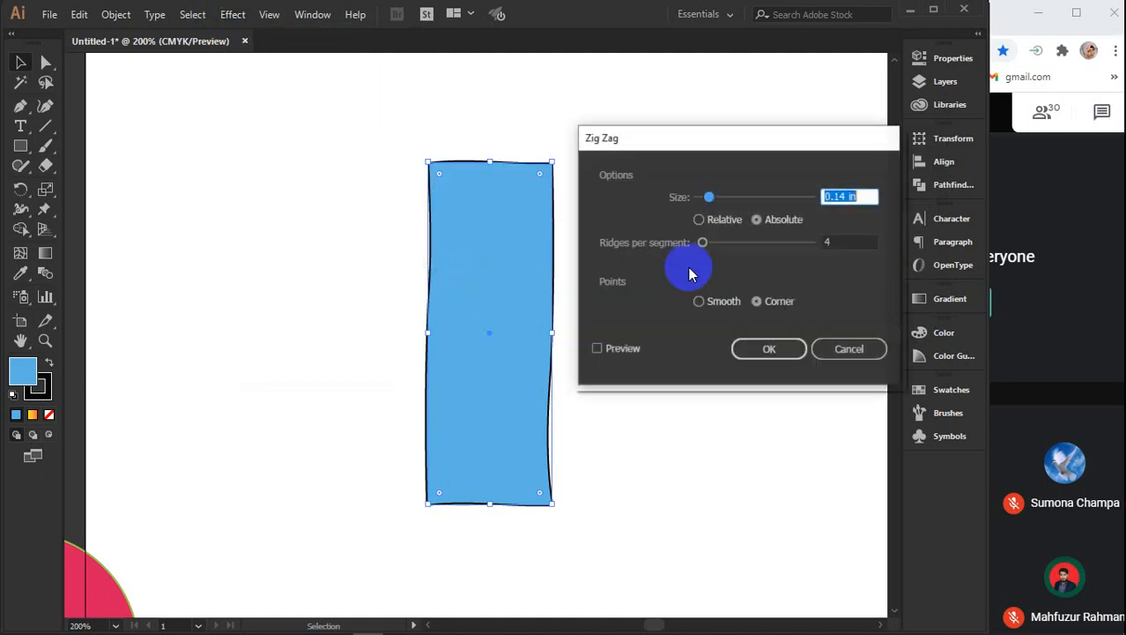
click(616, 349)
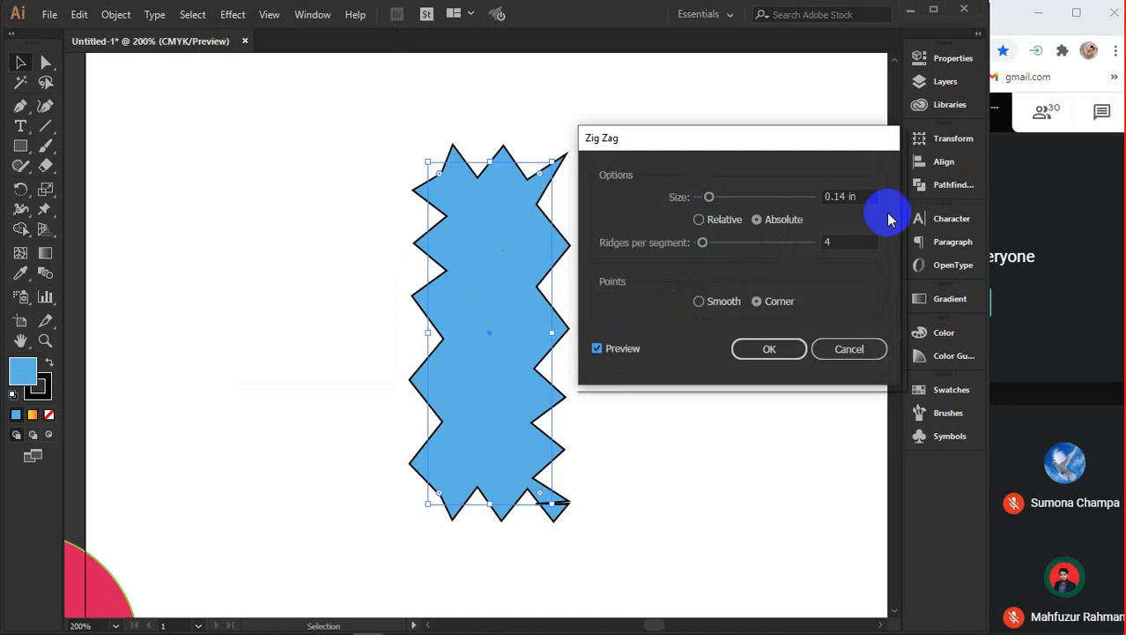
scroll(868, 193, up, 5)
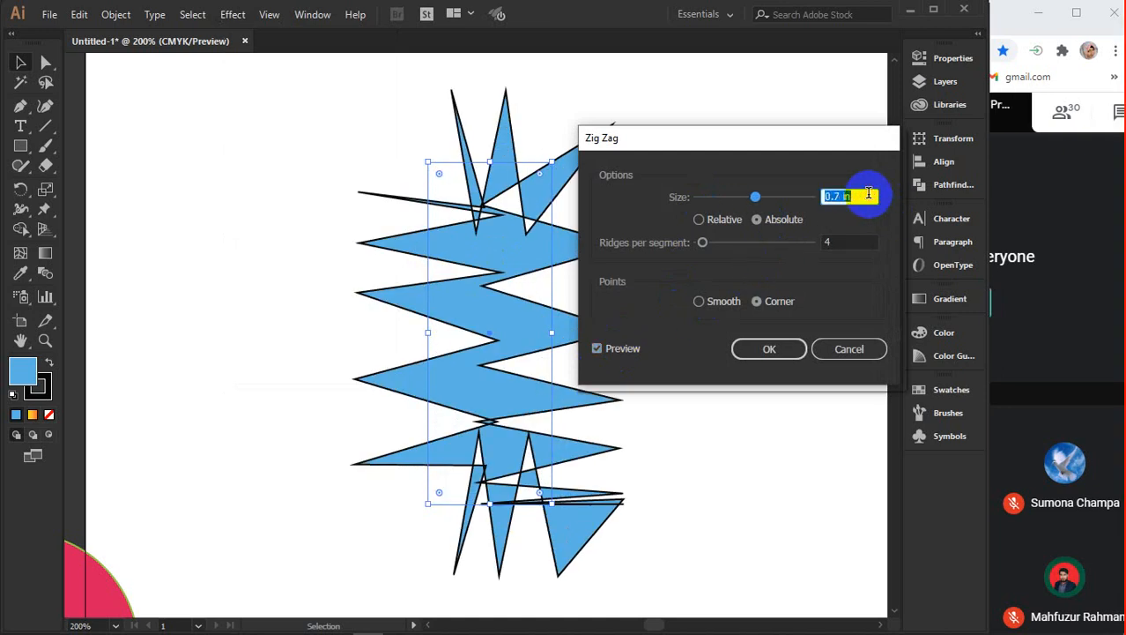
scroll(868, 193, up, 9)
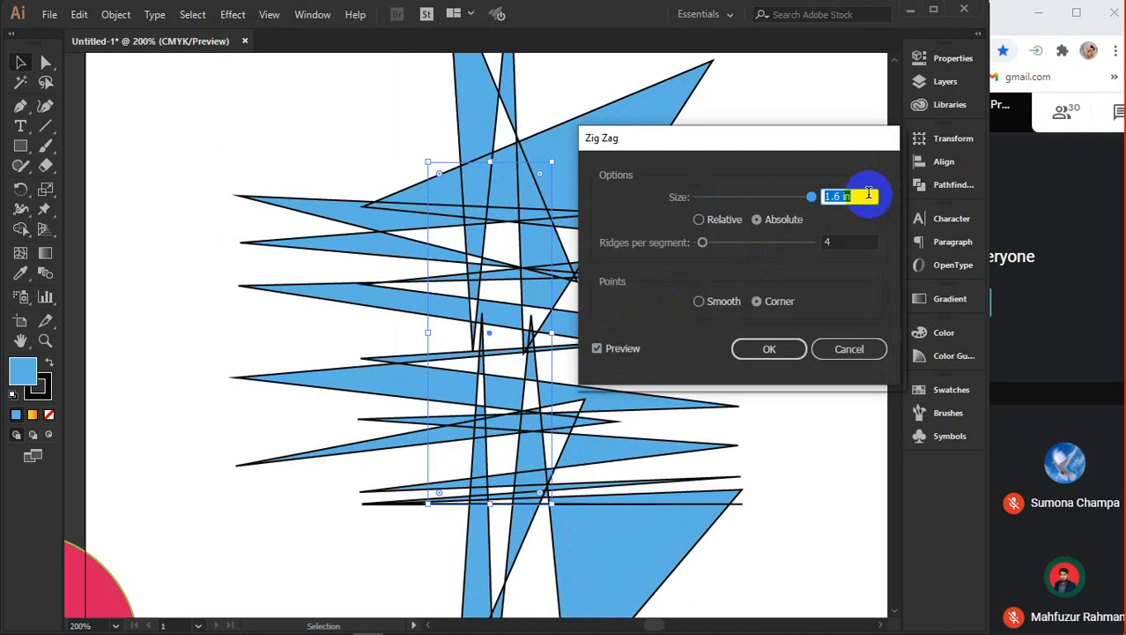
scroll(868, 193, down, 15)
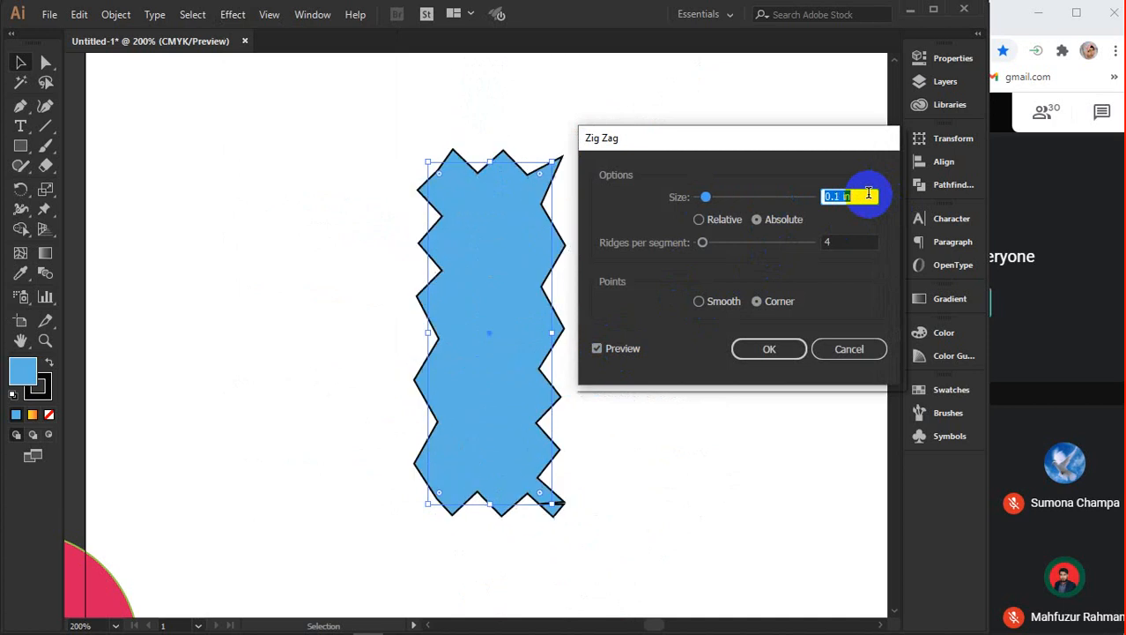
Compare relative and absolute Zig Zag sizing, try 52 ridges per segment, and cancel the effect
click(699, 219)
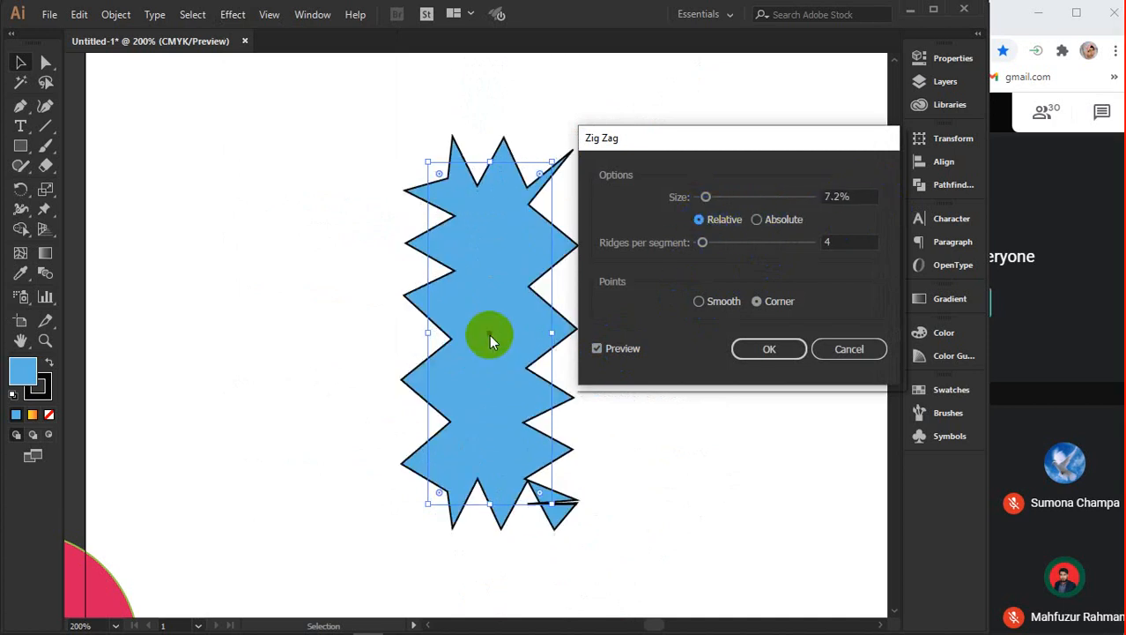
click(756, 220)
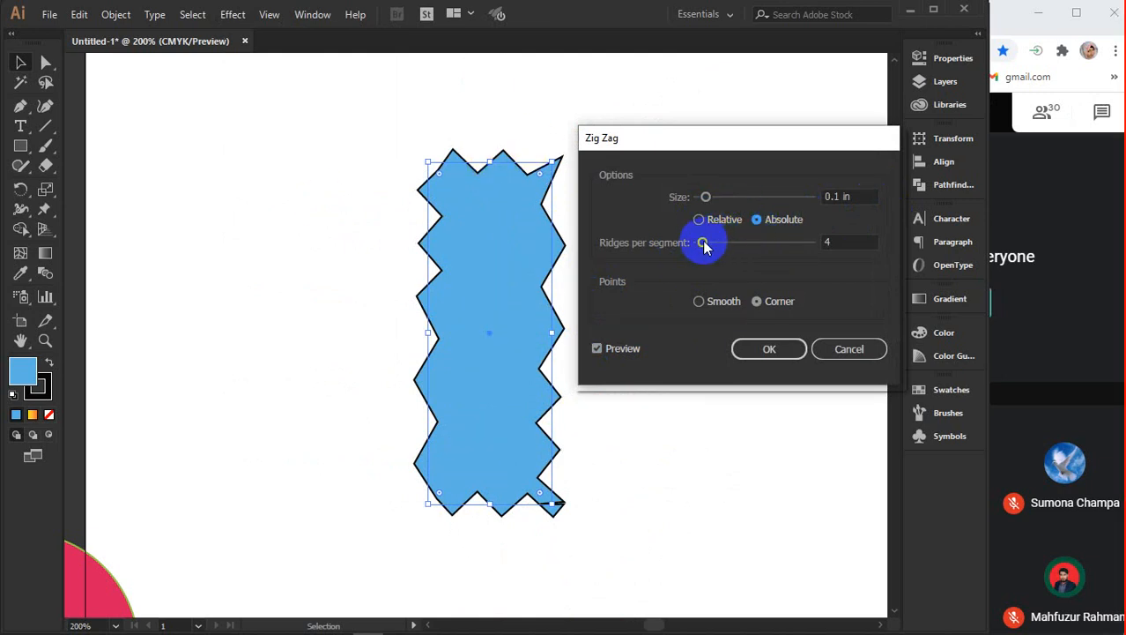
drag(703, 244, 759, 242)
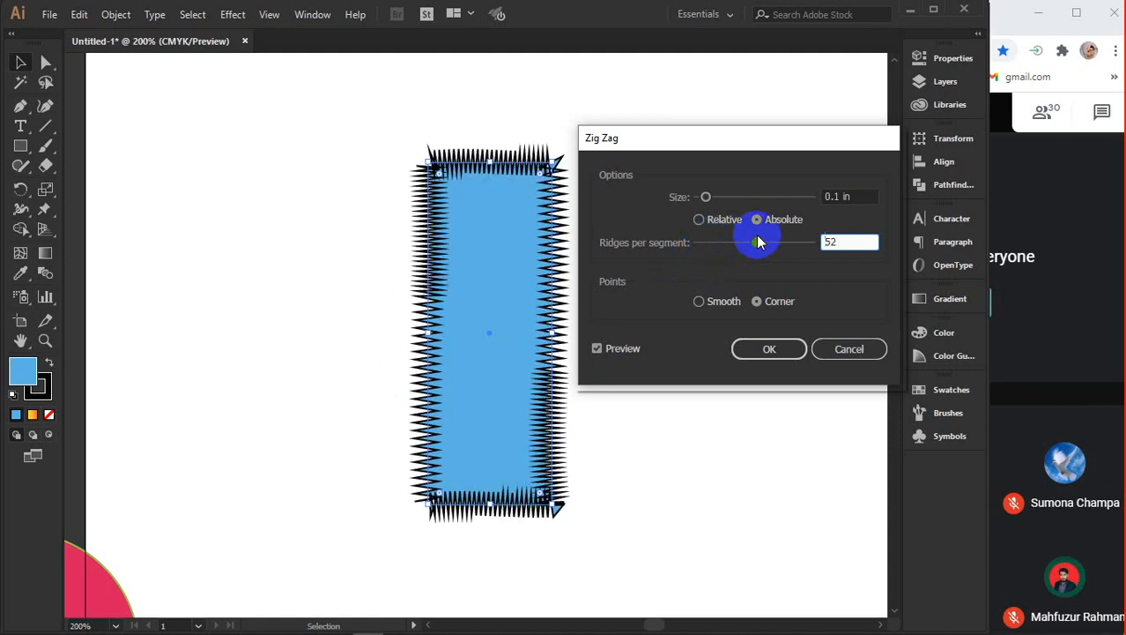
click(850, 349)
Delete the blue rectangle and move the pink circle fully into view, left of the canvas centre
drag(99, 597, 318, 322)
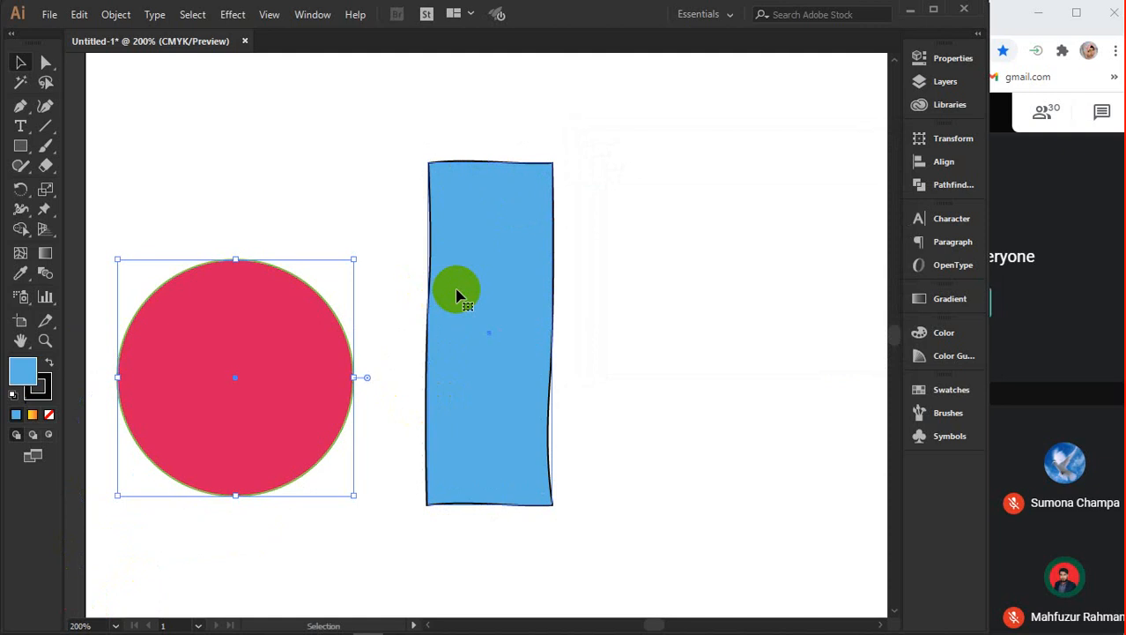
click(455, 292)
key(Delete)
drag(266, 399, 378, 324)
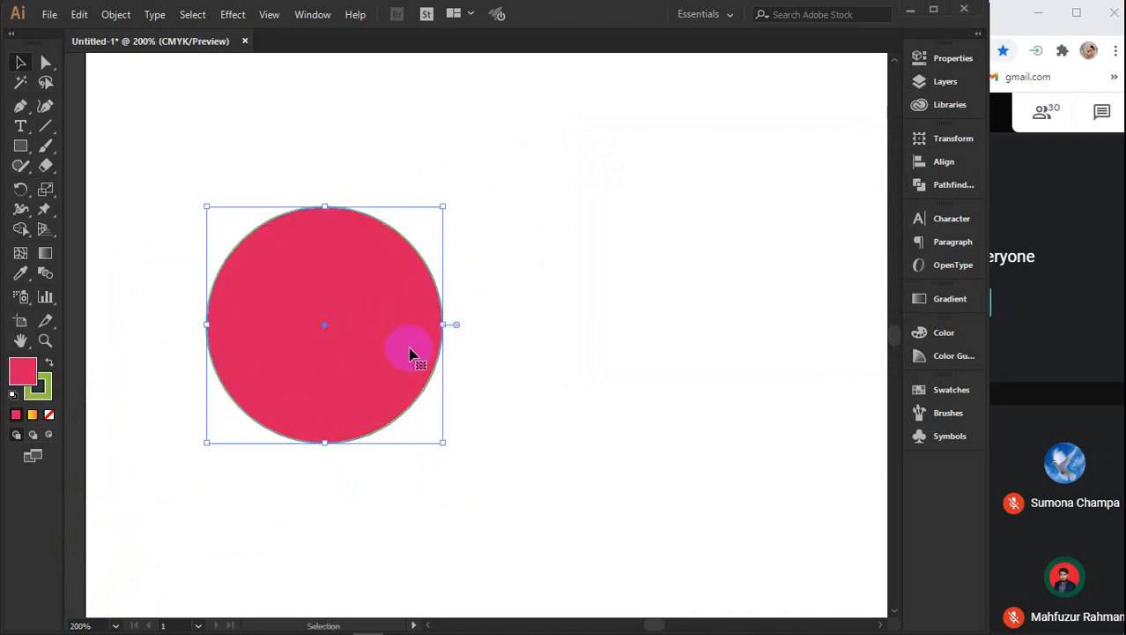
Preview a Zig Zag effect on the pink circle with size 0, Relative sizing and 0 ridges per segment
click(235, 15)
mouse_move(272, 147)
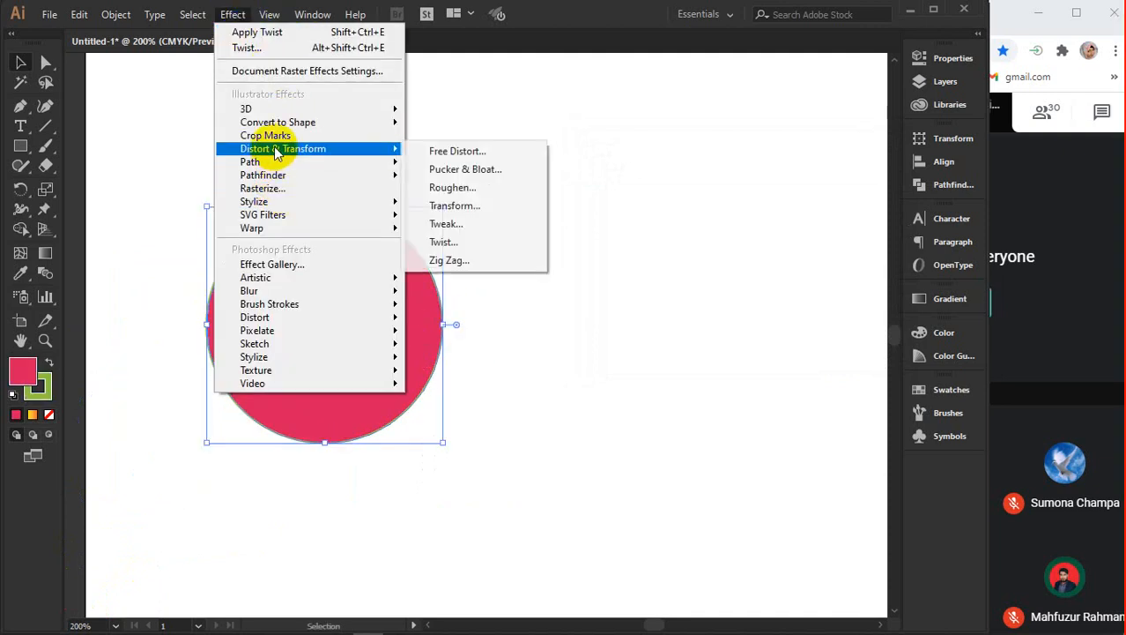
click(477, 266)
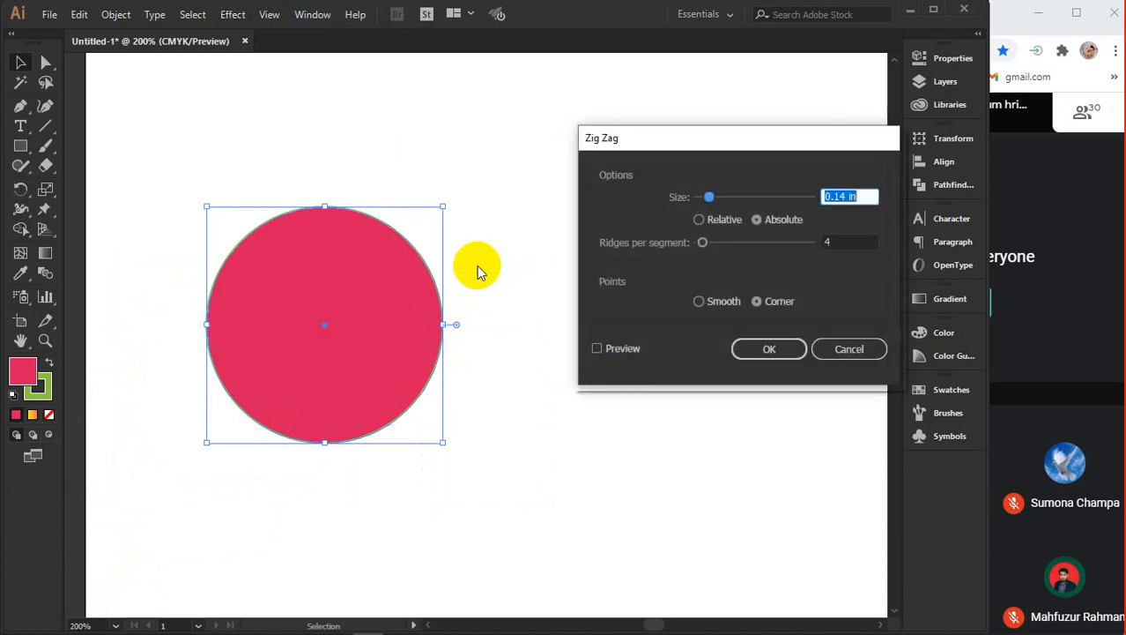
click(617, 350)
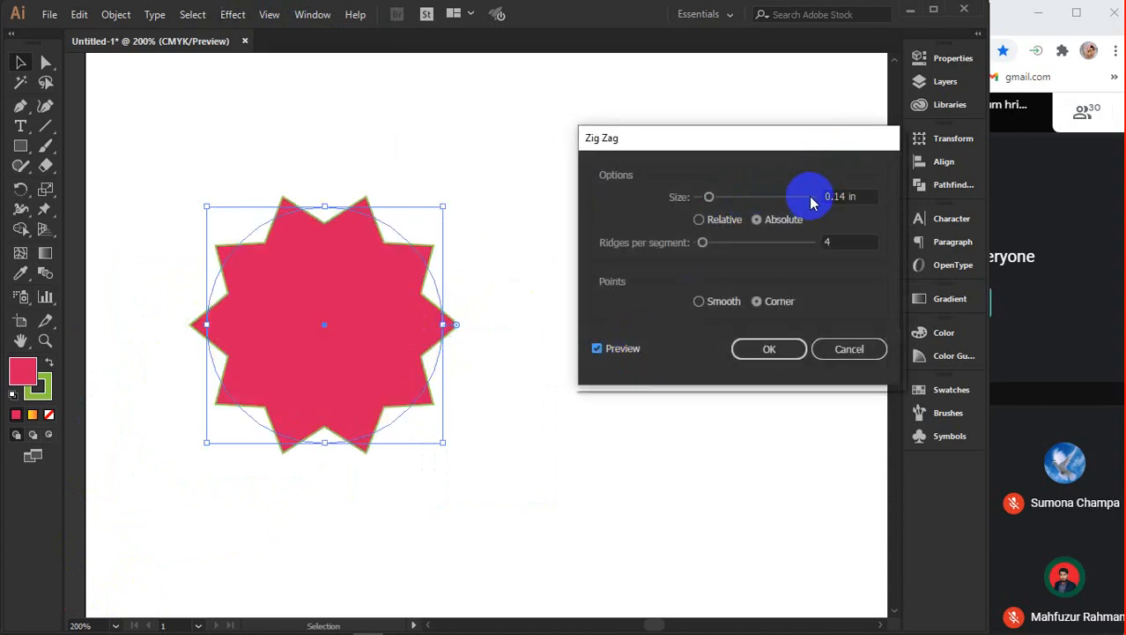
drag(723, 204, 679, 201)
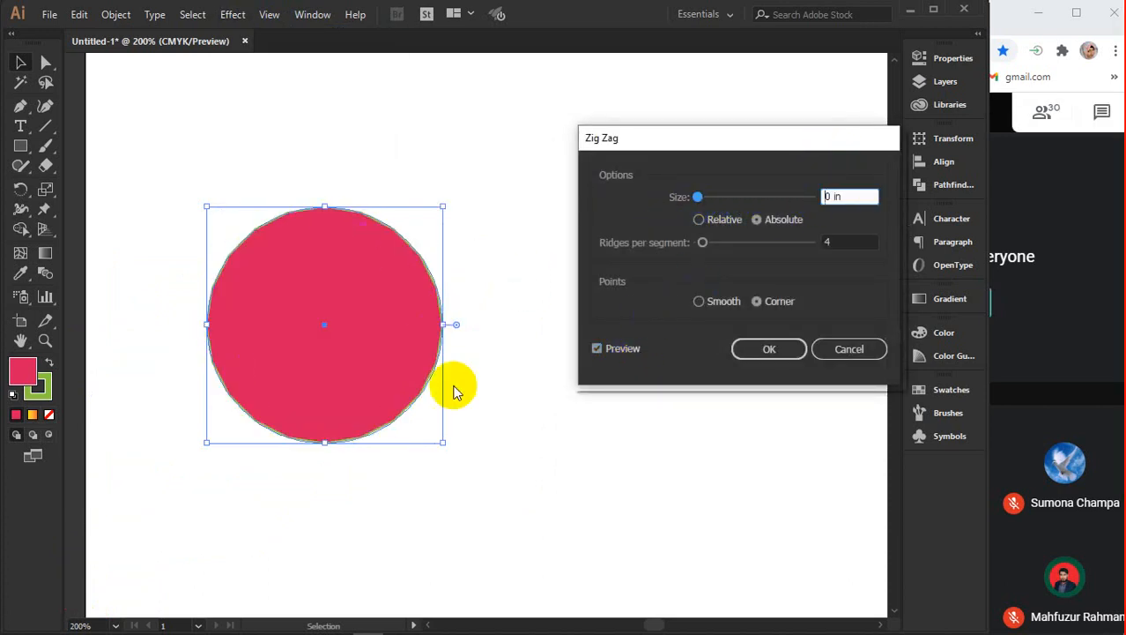
click(698, 219)
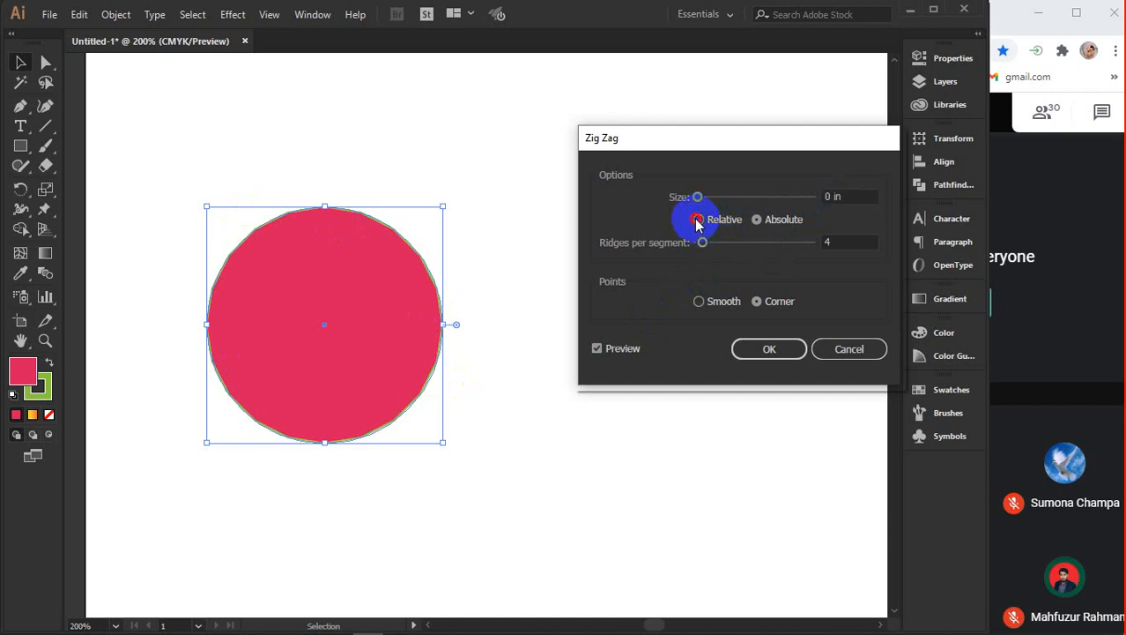
drag(701, 243, 661, 247)
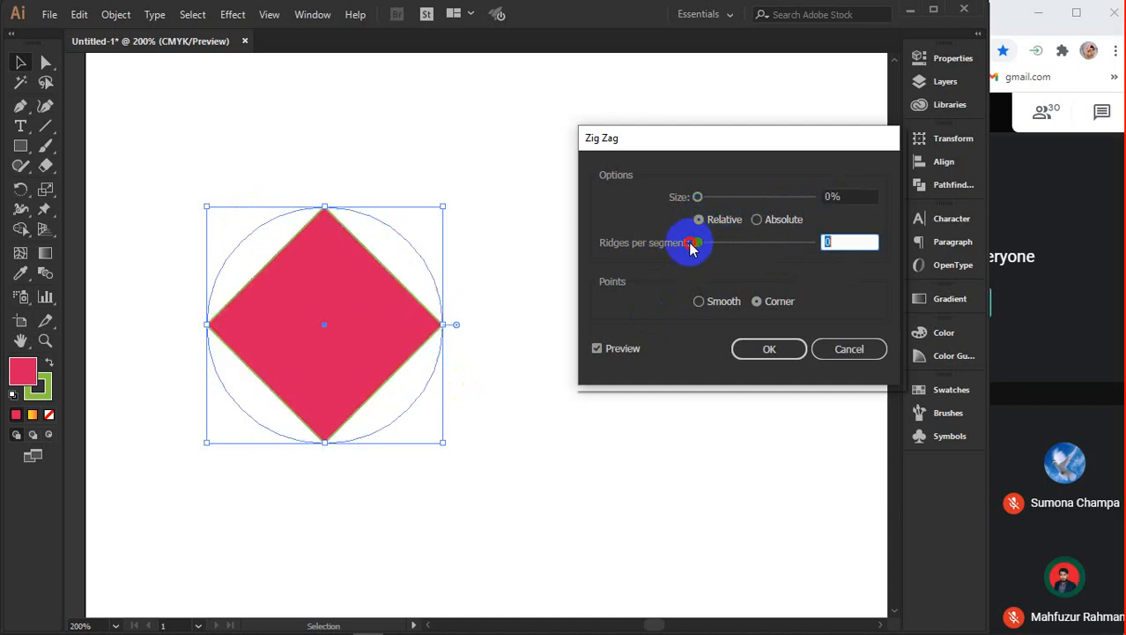
Compare Smooth and Corner points in the Zig Zag preview on the pink circle, and cancel the effect
click(697, 197)
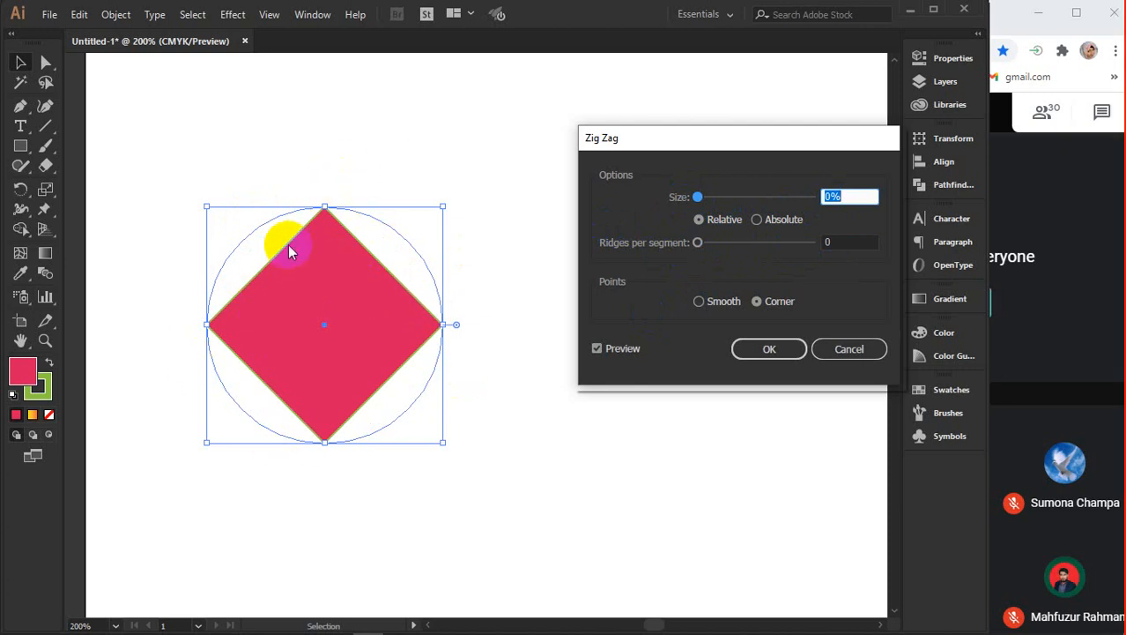
click(703, 301)
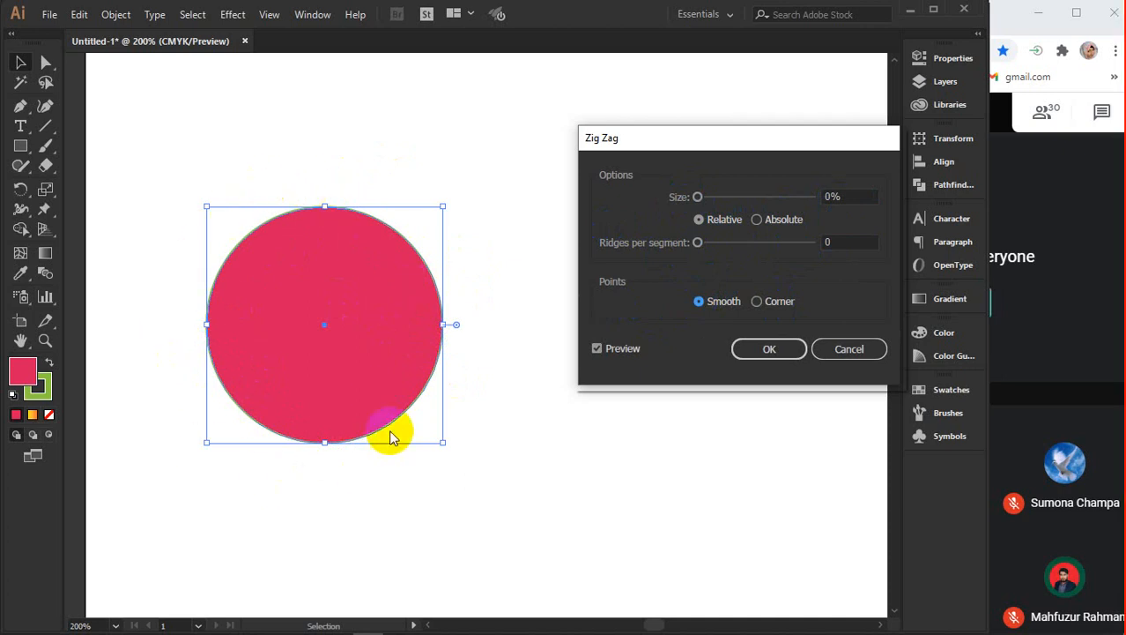
click(756, 302)
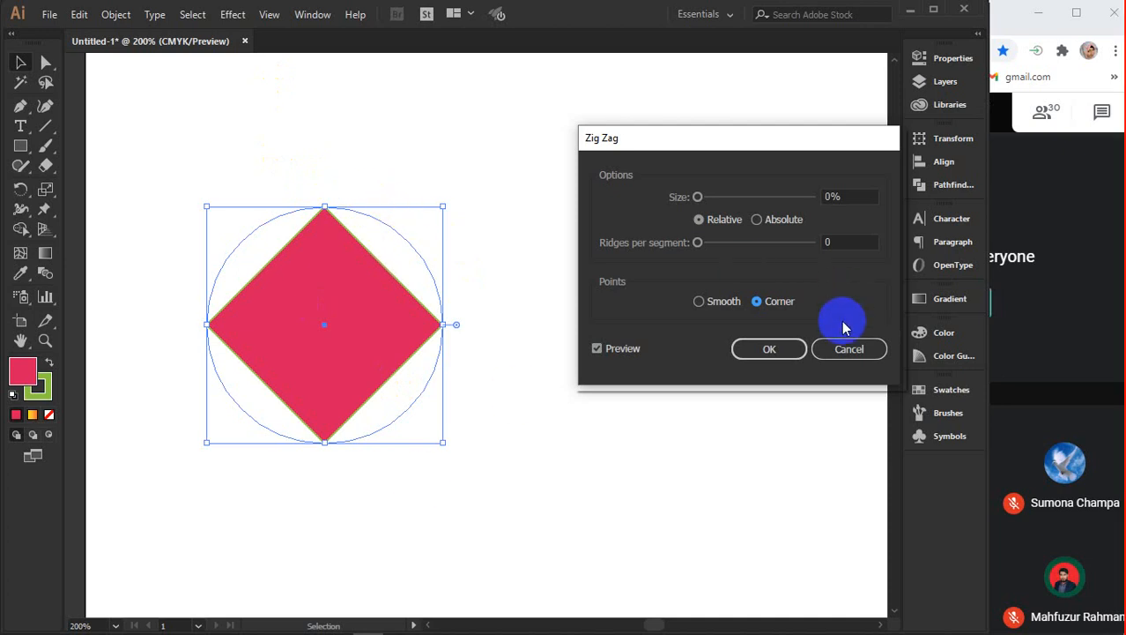
click(850, 350)
Duplicate the pink circle onto the empty canvas above the artboard
scroll(522, 337, up, 1)
scroll(522, 342, up, 2)
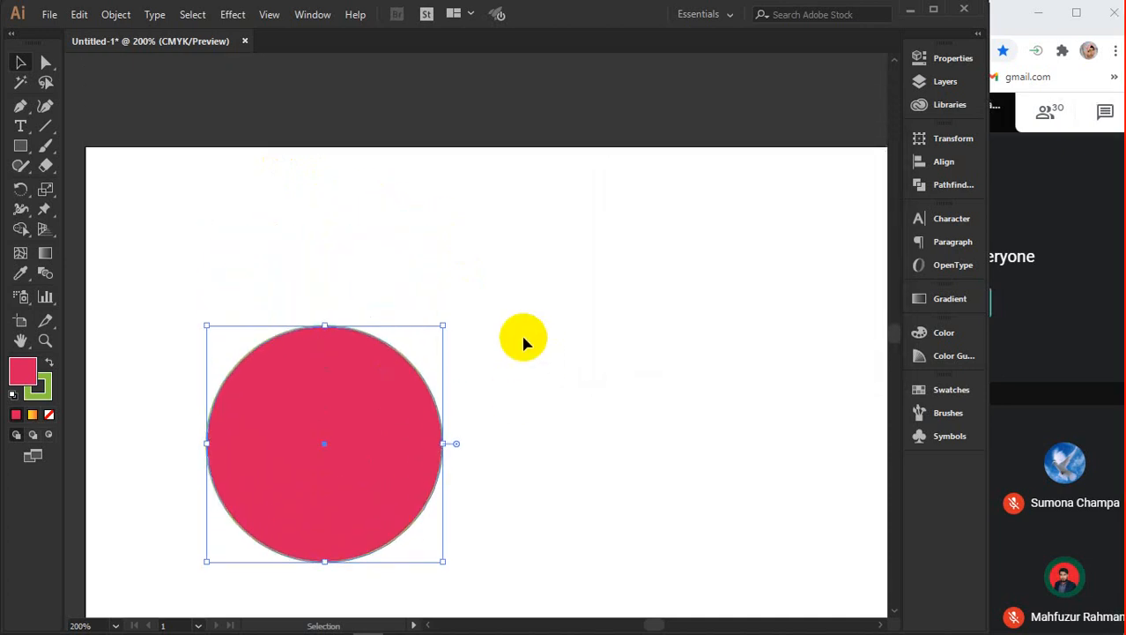
drag(360, 466, 388, 239)
key(space)
key(space)
Activate Direct Selection and show the Control bar for editing anchor points of the copied circle
click(46, 63)
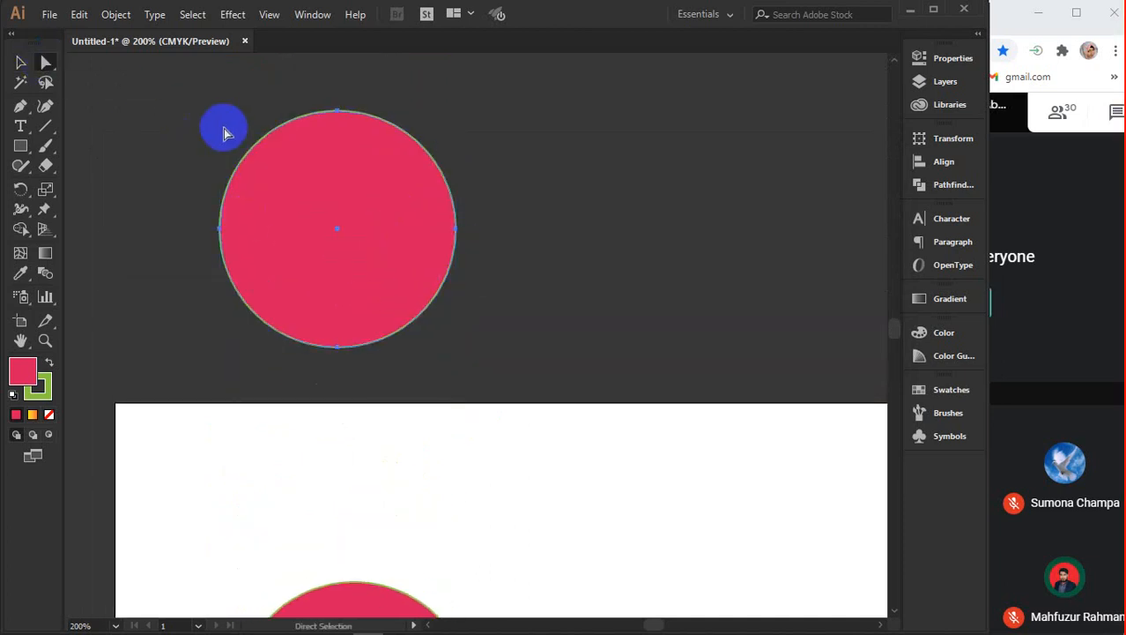
click(324, 23)
click(423, 148)
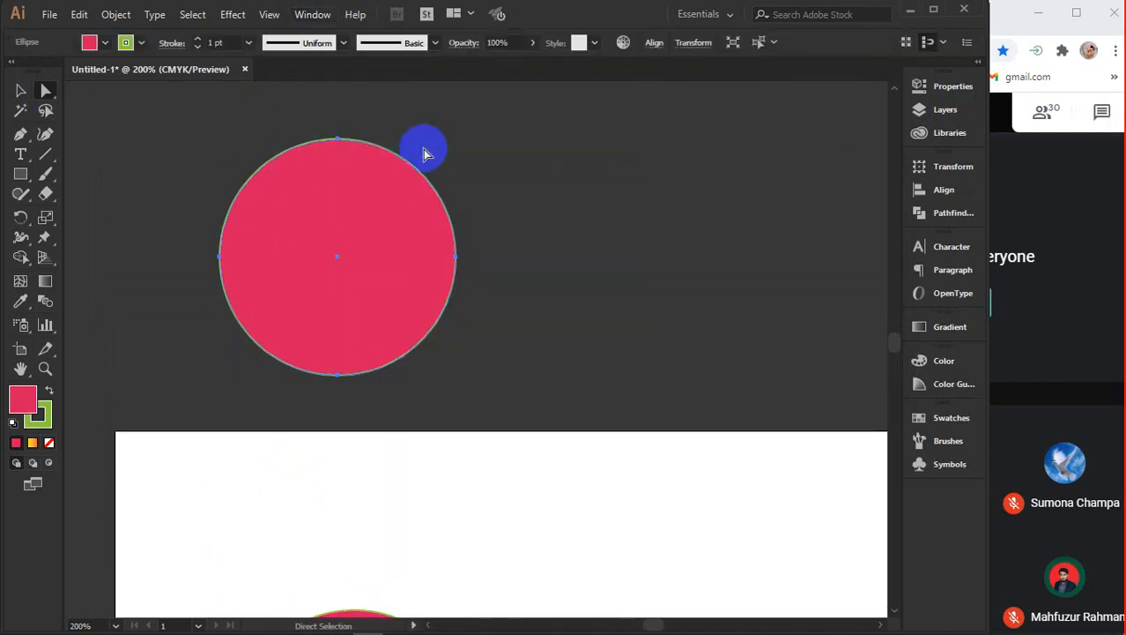
Convert all four anchor points of the copied circle to corners, turning it into a diamond
click(340, 143)
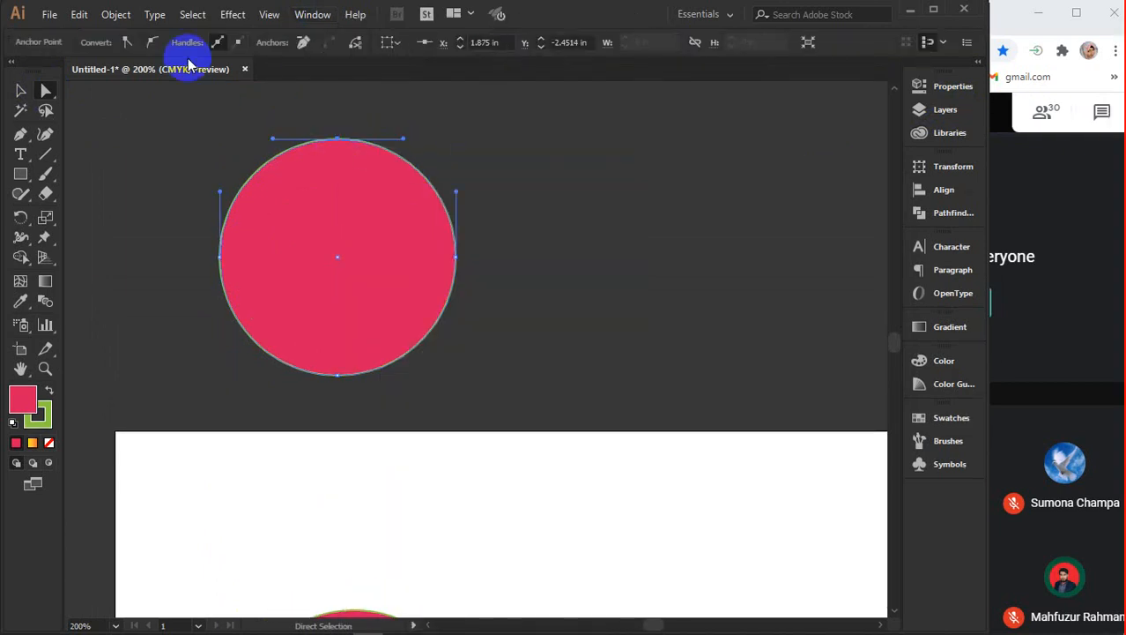
click(130, 44)
click(456, 257)
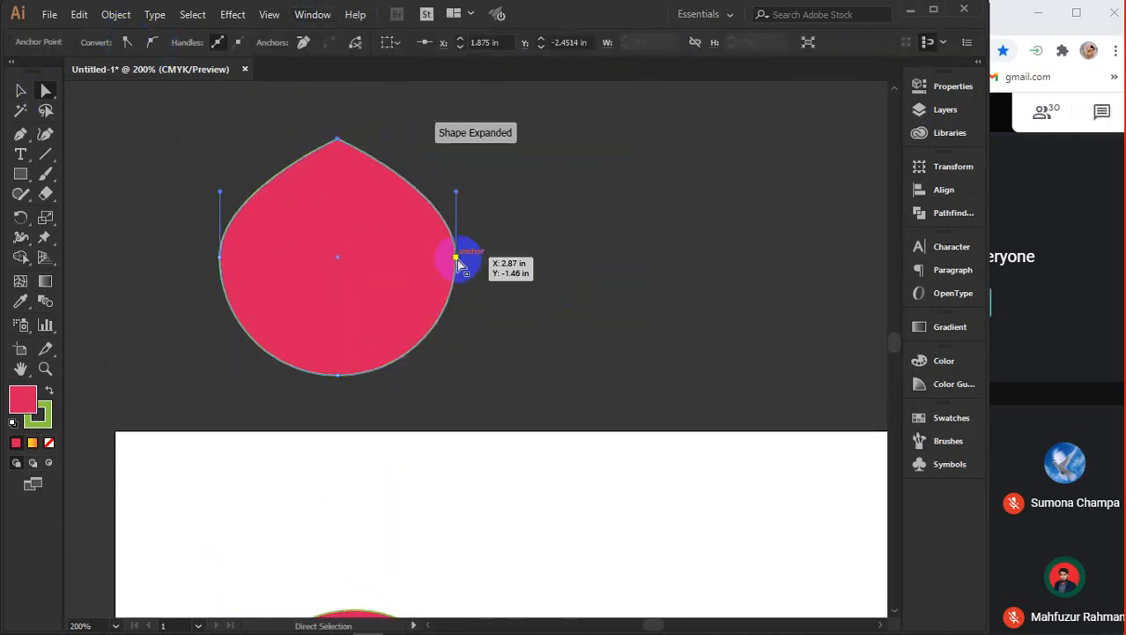
click(128, 45)
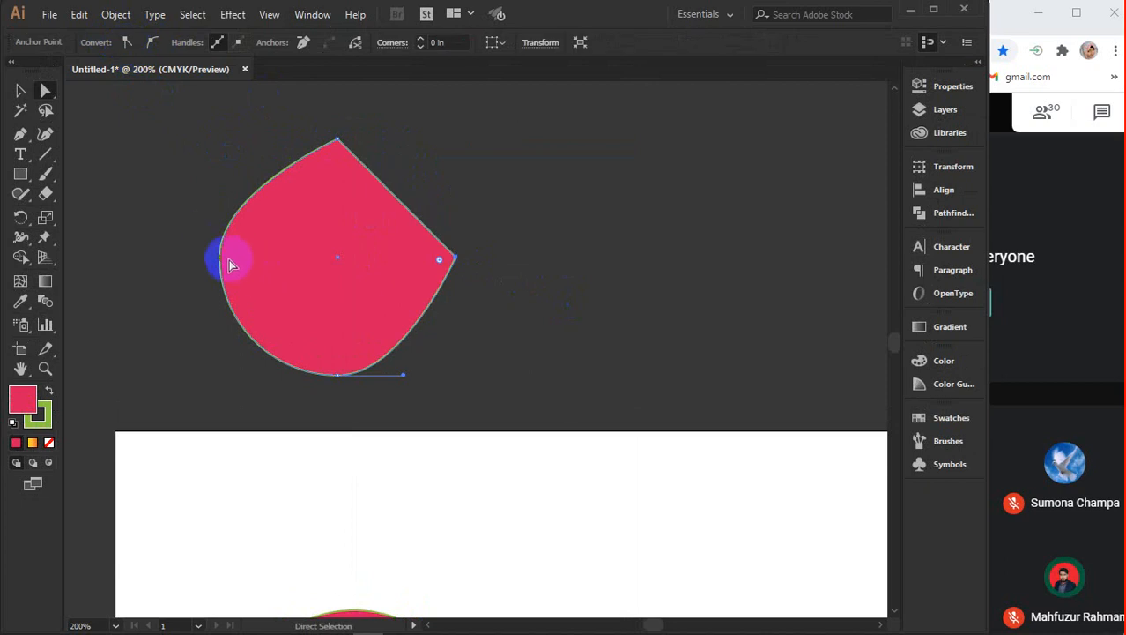
click(228, 264)
click(127, 42)
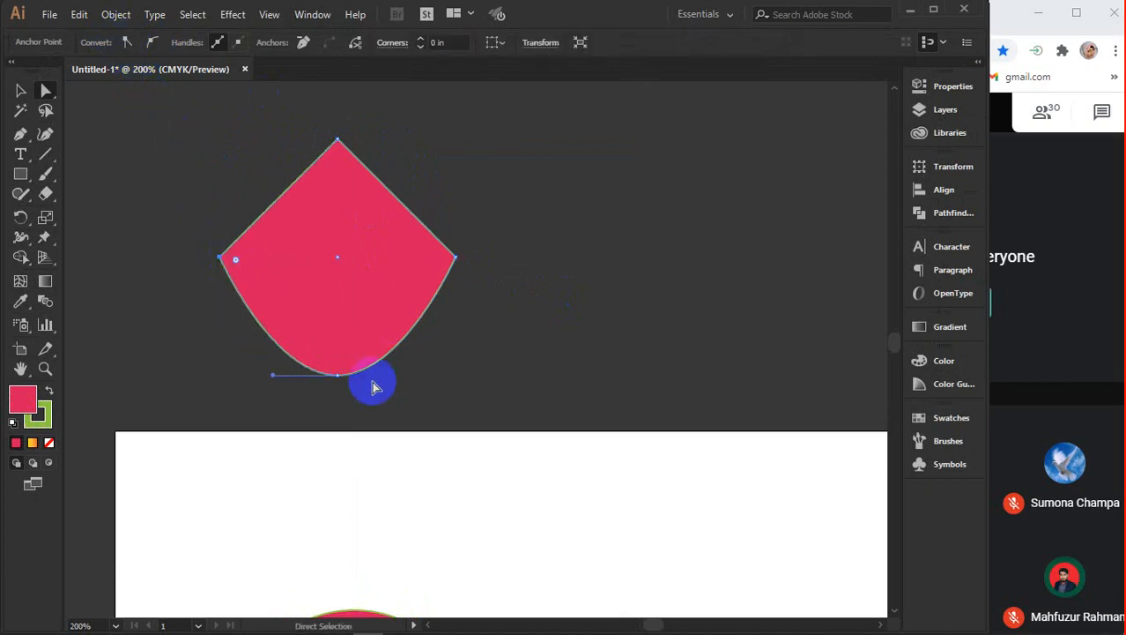
click(339, 375)
click(128, 43)
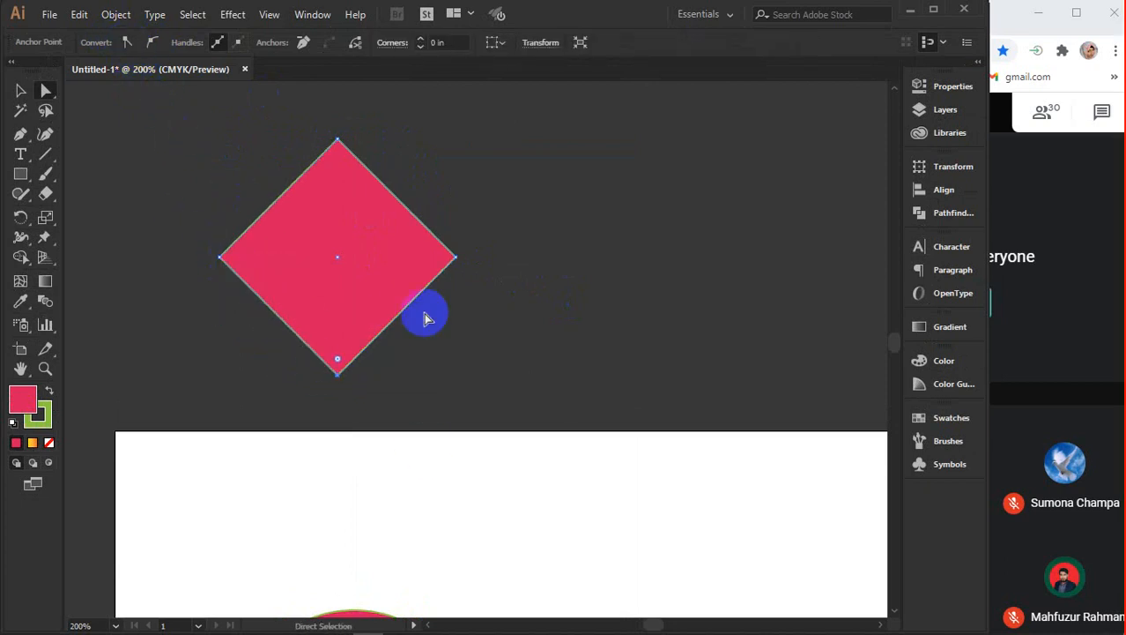
click(18, 92)
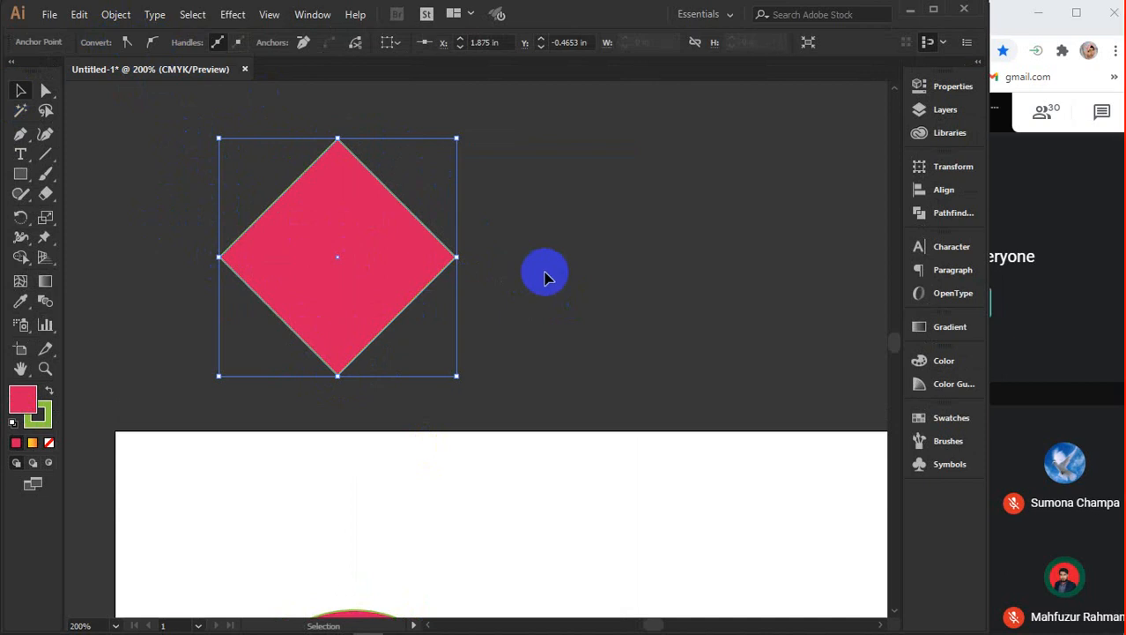
Start a Zig Zag effect on the artboard's original pink circle with size 0, Relative sizing and 0 ridges per segment
scroll(544, 276, down, 10)
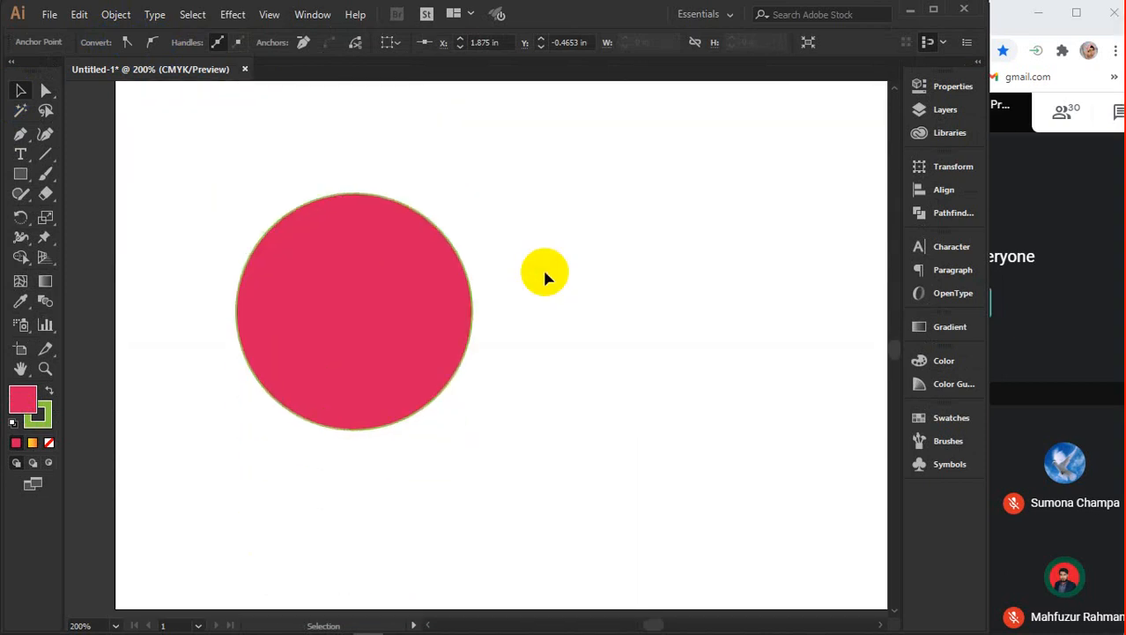
click(344, 345)
drag(640, 397, 586, 424)
click(284, 352)
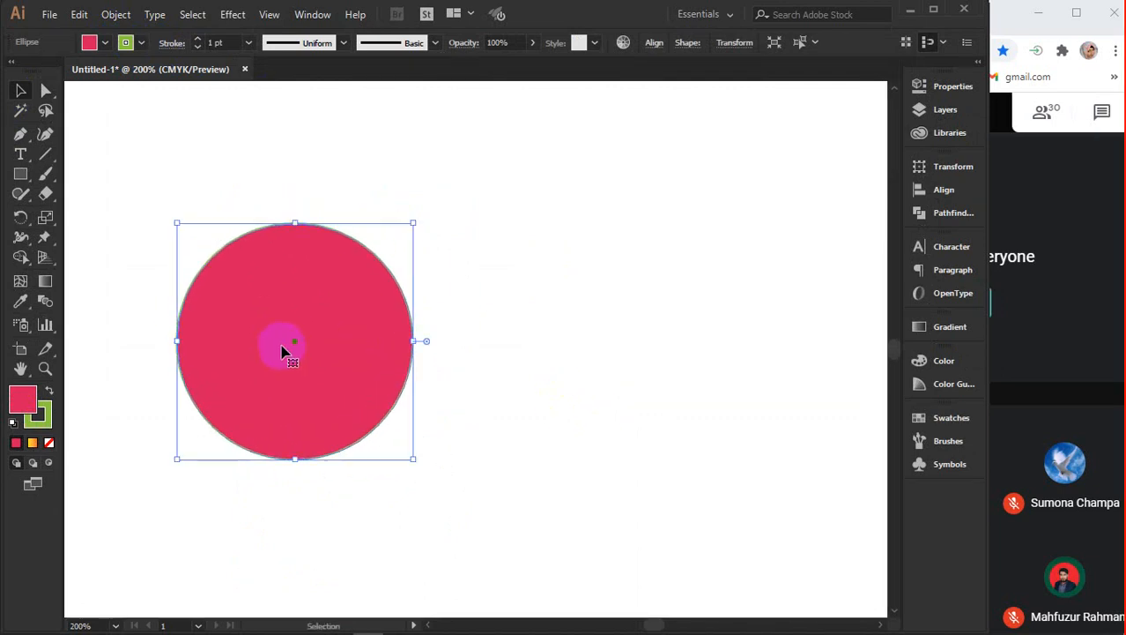
click(225, 18)
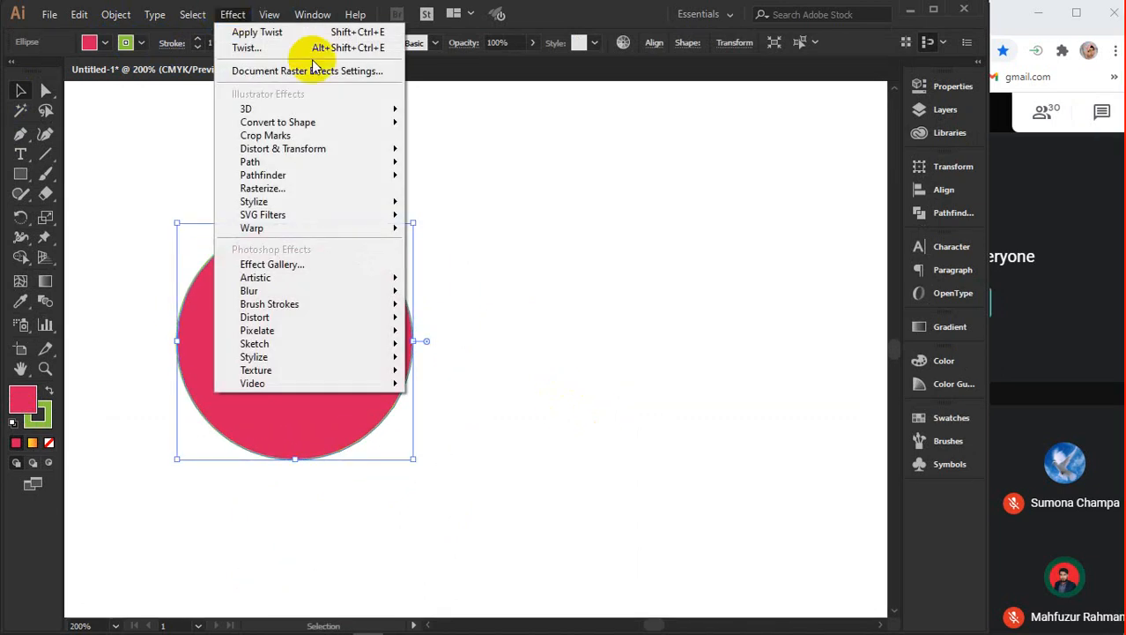
mouse_move(326, 148)
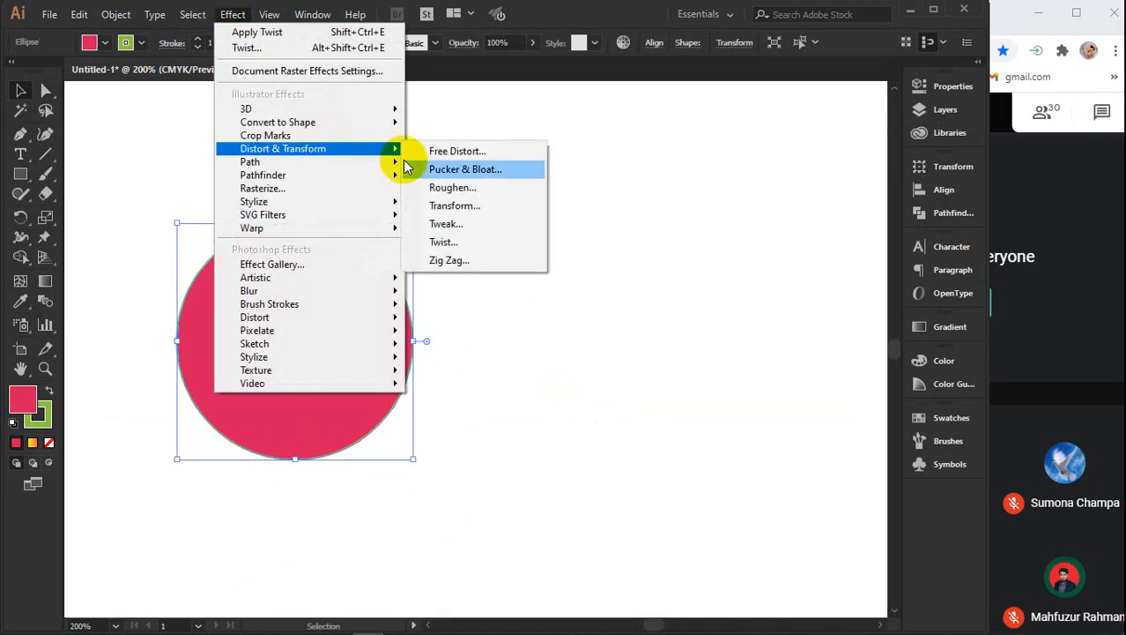
click(470, 260)
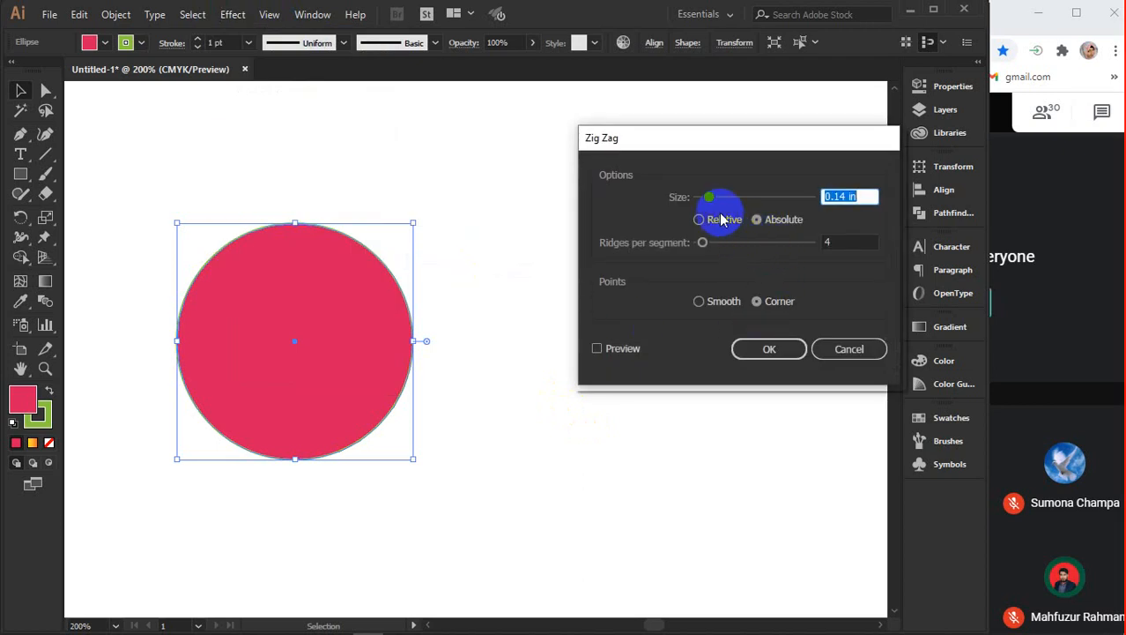
drag(708, 199, 697, 198)
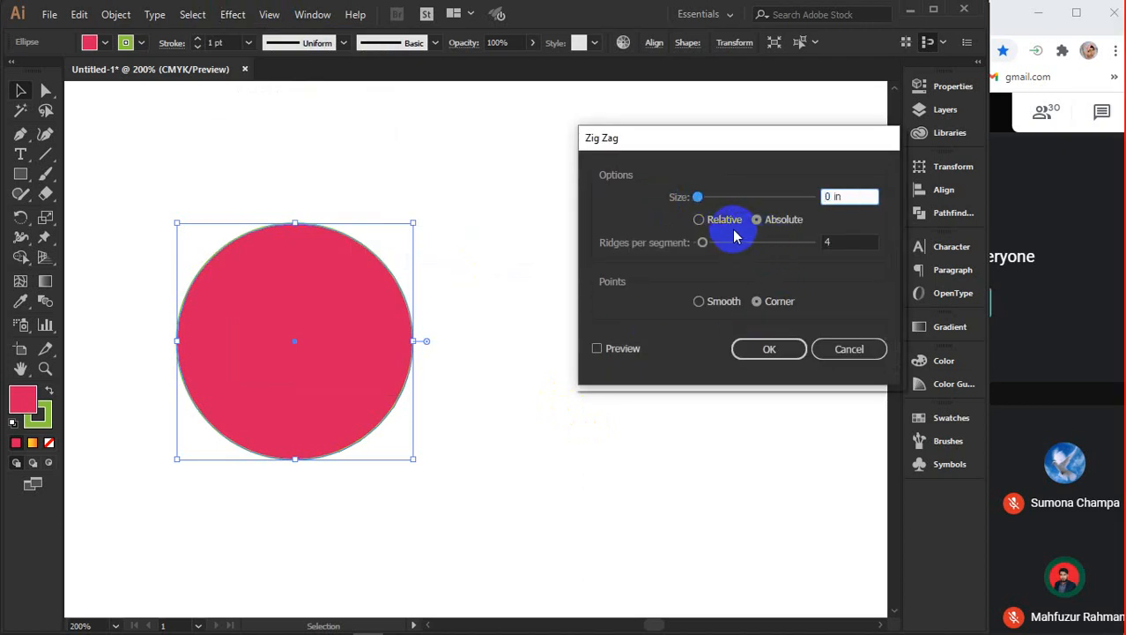
click(701, 219)
drag(704, 242, 665, 289)
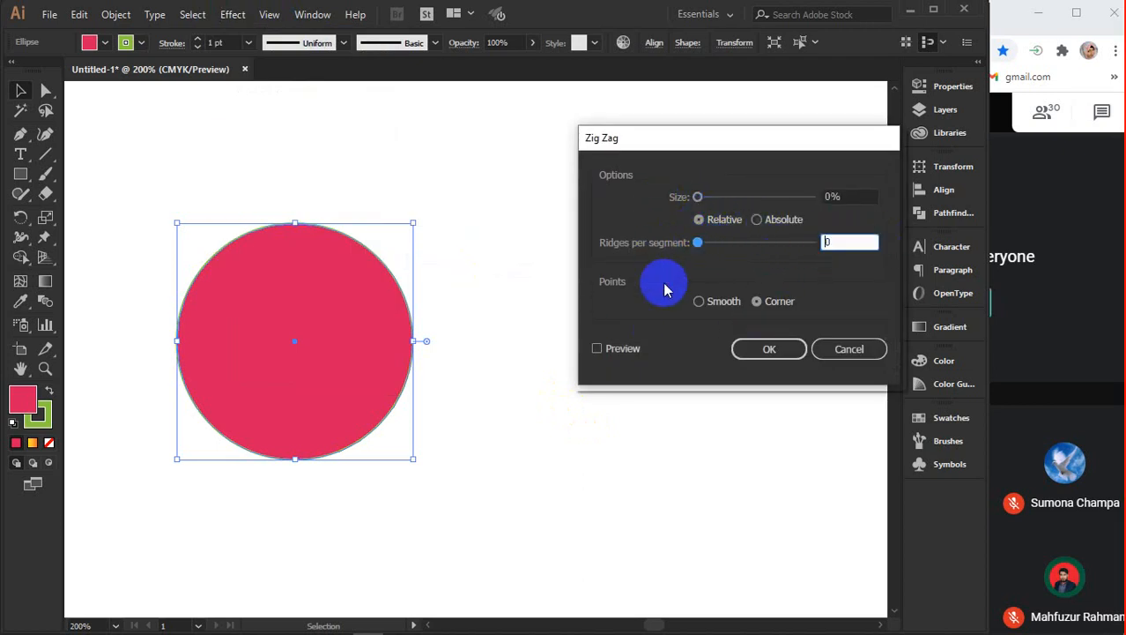
Preview the Zig Zag effect on the circle with Corner points, and change the points to Smooth
click(612, 351)
click(757, 303)
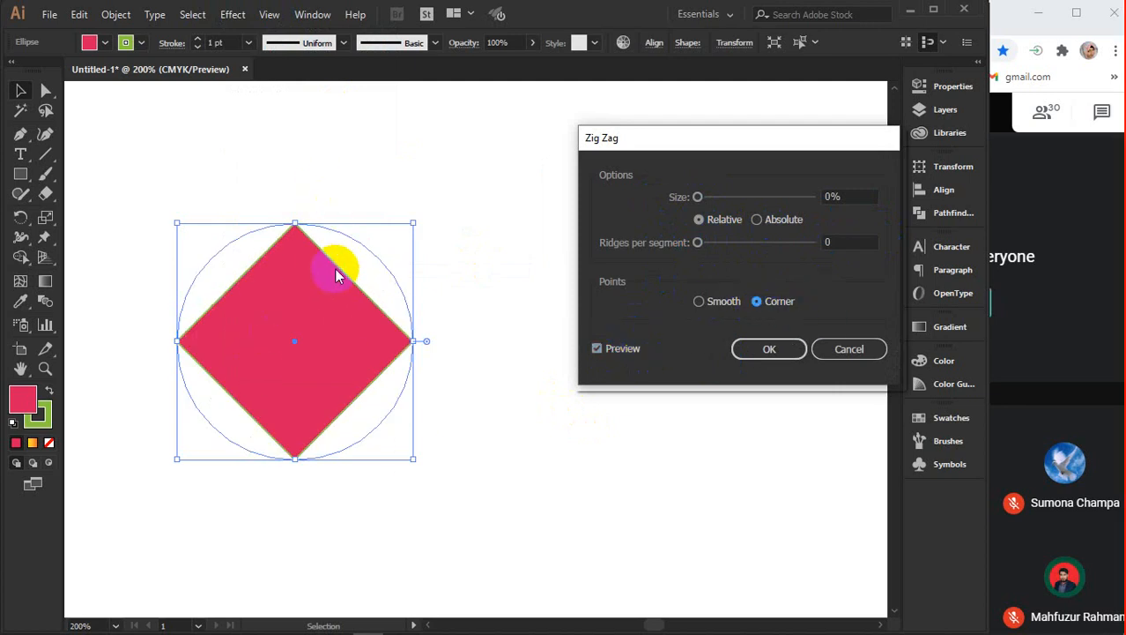
click(699, 301)
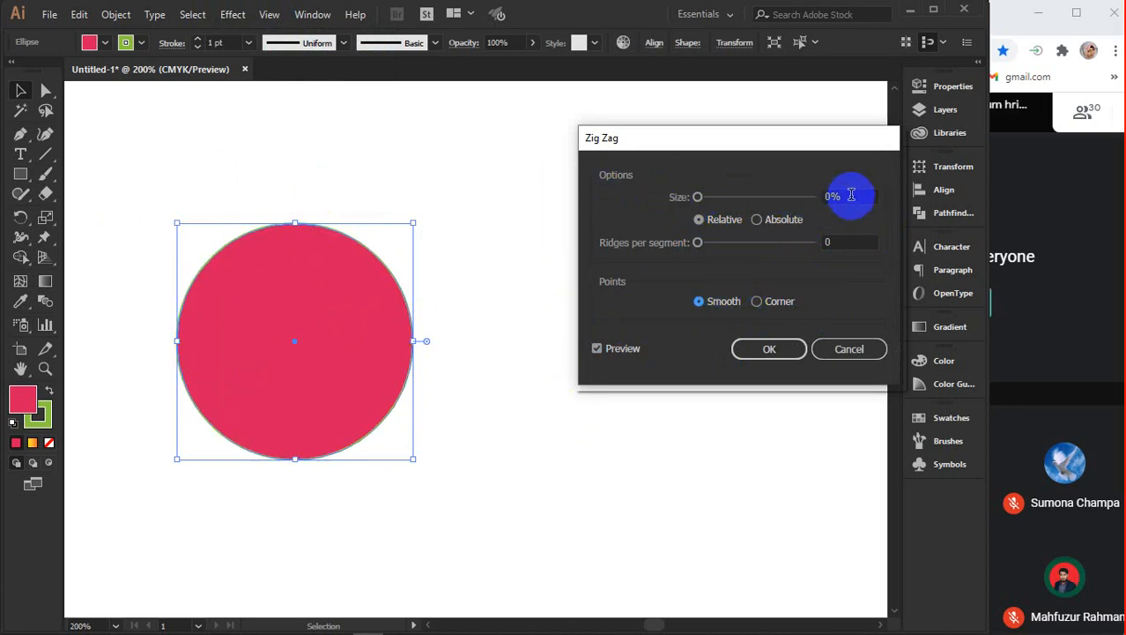
Try raising the circle's relative Zig Zag size gradually past 7%, and lower it back to 0%
key(Up)
key(Up)
key(Up)
key(Up)
key(Up)
key(Up)
key(Up)
key(Up)
key(Up)
key(Up)
key(Up)
key(Up)
key(Up)
key(Up)
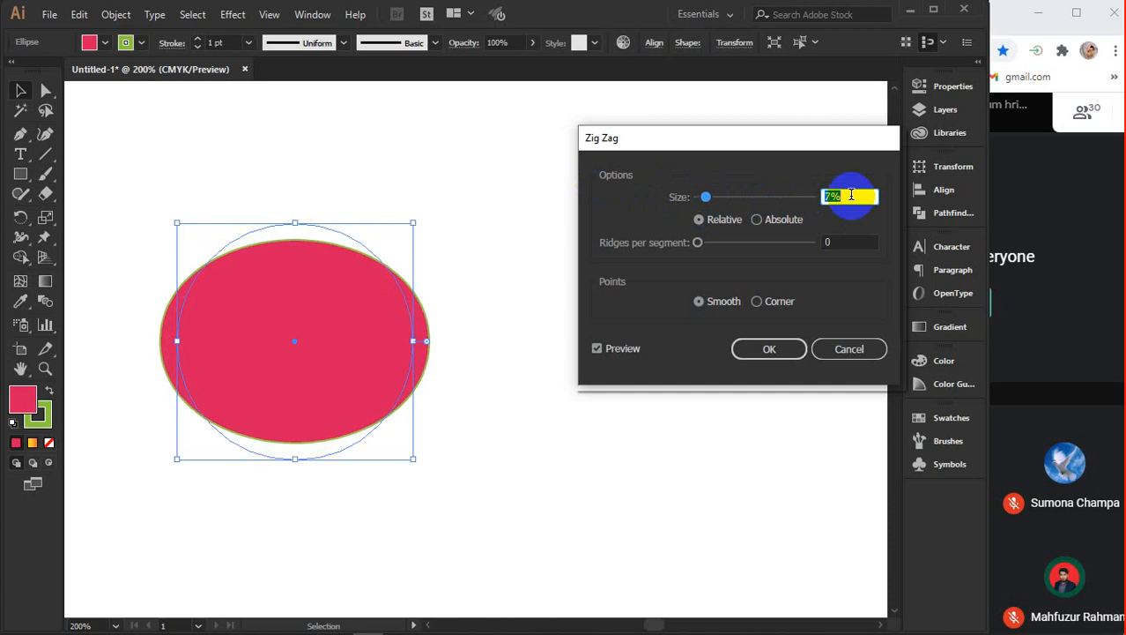
key(Down)
key(Down)
key(Down)
key(Down)
key(Down)
key(Down)
key(Down)
key(Down)
key(Down)
key(Down)
key(Down)
key(Down)
key(Down)
key(Down)
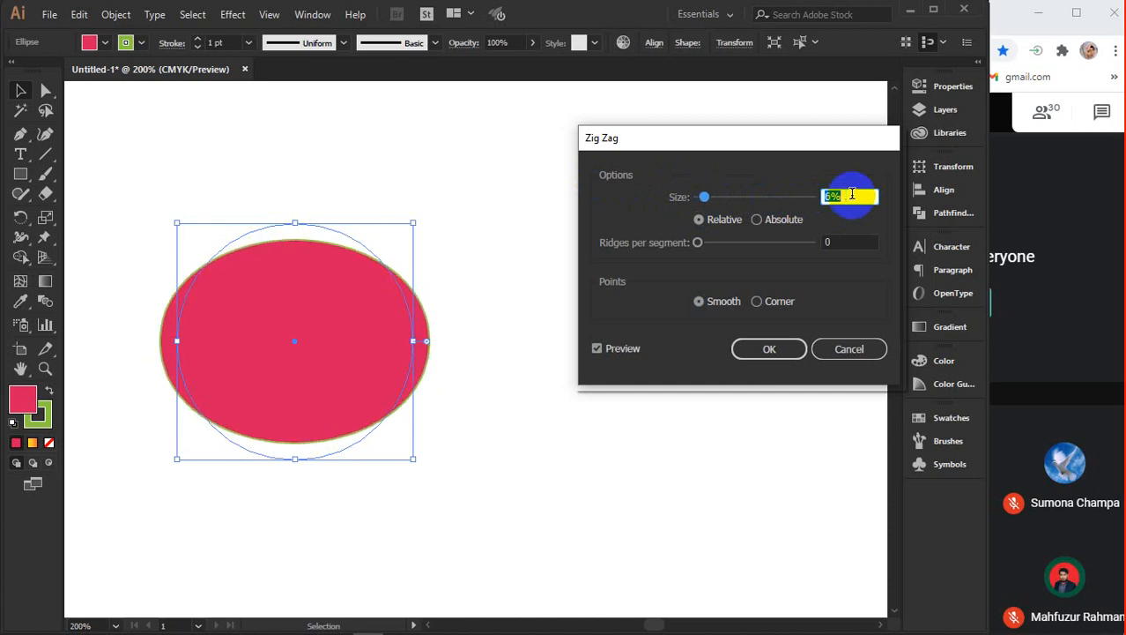
Change the circle's Zig Zag sizing to Absolute and raise the size gradually to 1.6 in
click(756, 222)
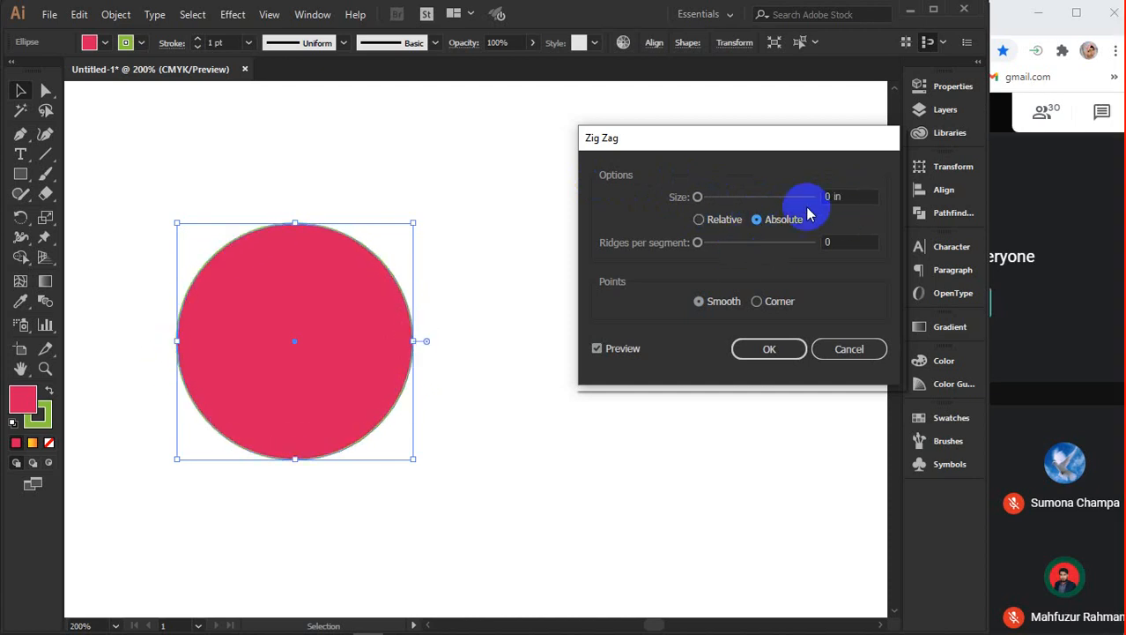
click(851, 198)
key(Up)
key(Up)
key(Up)
key(Up)
key(Up)
key(Up)
key(Up)
key(Up)
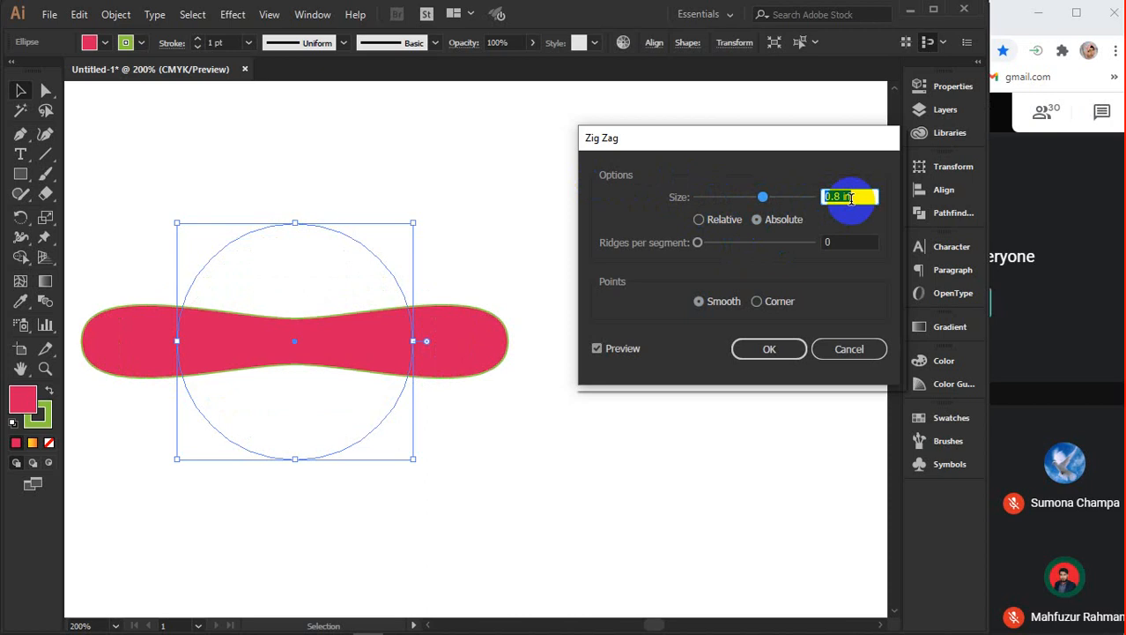
key(Up)
key(Up)
key(Up)
key(Up)
key(Up)
key(Up)
key(Up)
key(Up)
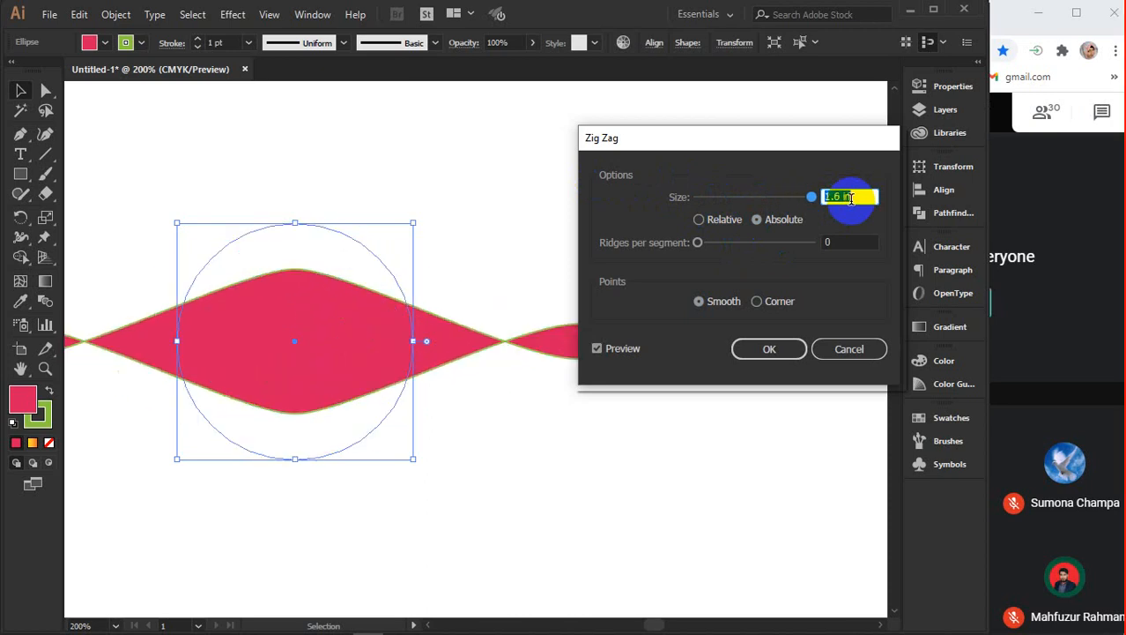
Reduce the absolute Zig Zag size to 1.2 in, raise it to 1.3 in, and switch the sizing to Relative
key(Down)
key(Down)
key(Down)
key(Down)
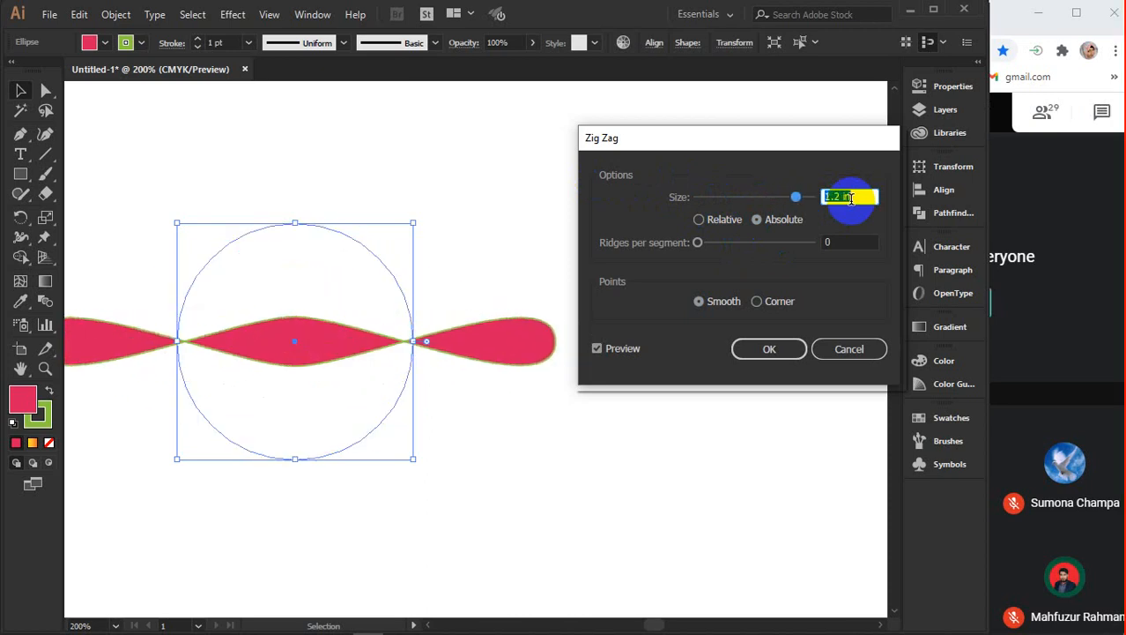
key(Up)
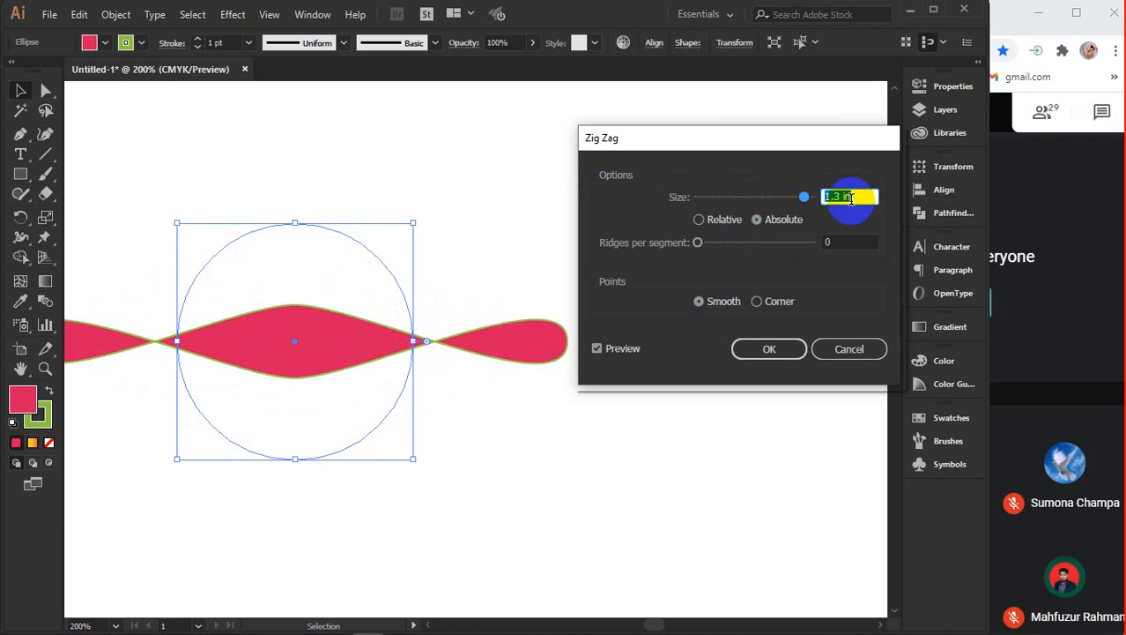
click(701, 219)
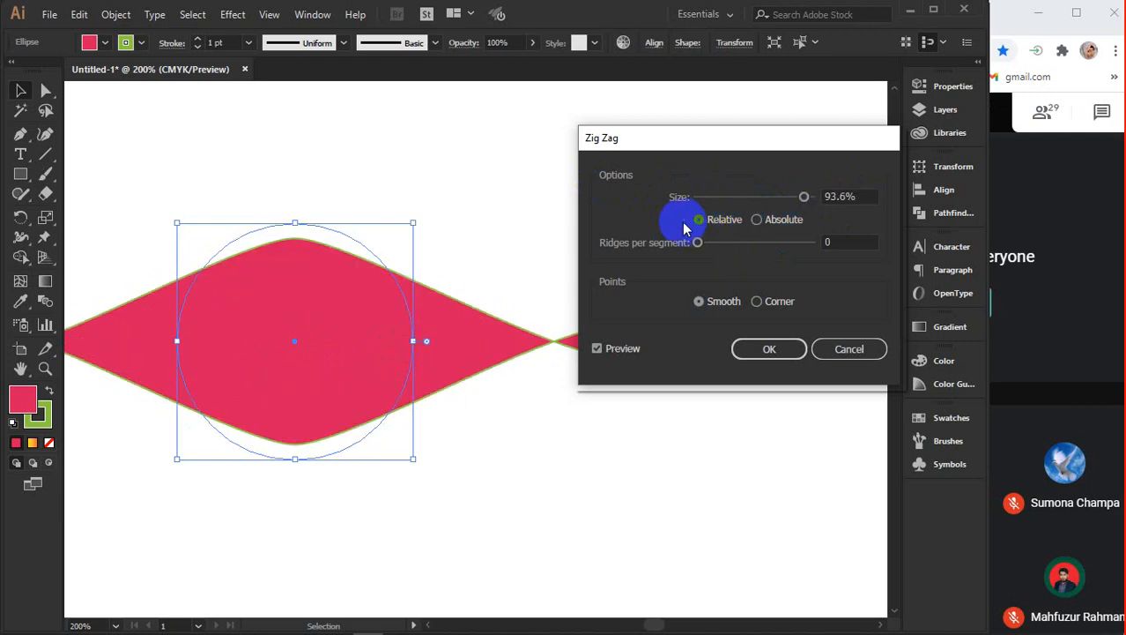
Try raising the circle's relative Zig Zag size to 97% and lowering it to 85%, and cancel the effect
click(853, 200)
key(Up)
key(Up)
key(Up)
key(Up)
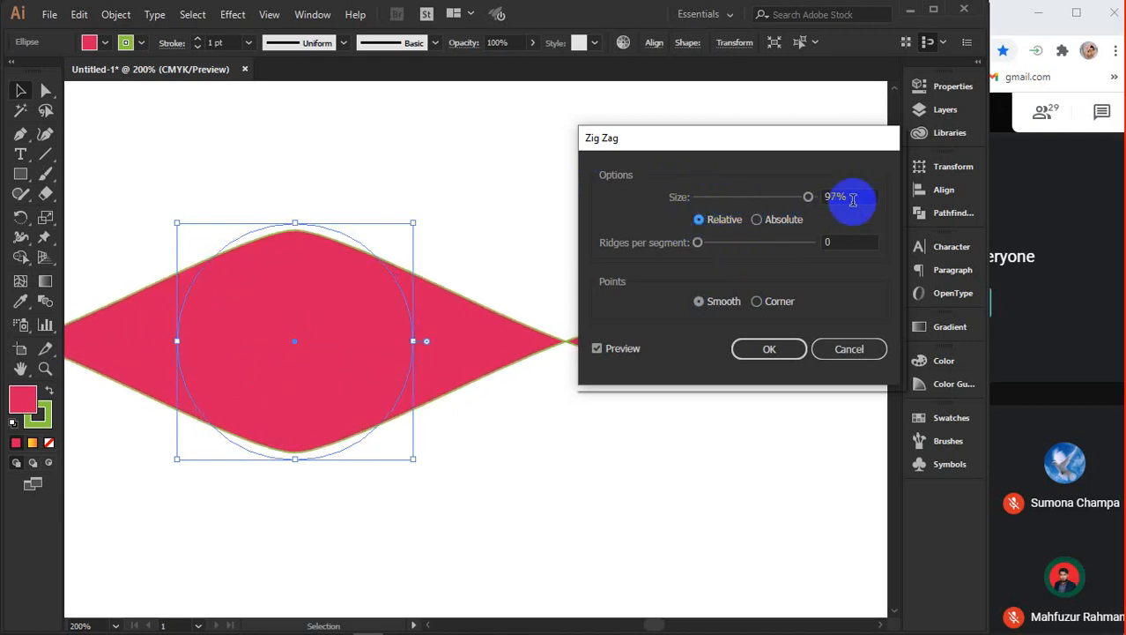
key(Down)
key(Down)
key(Down)
key(Down)
key(Down)
key(Down)
key(Down)
key(Down)
key(Down)
key(Down)
key(Down)
key(Down)
click(850, 349)
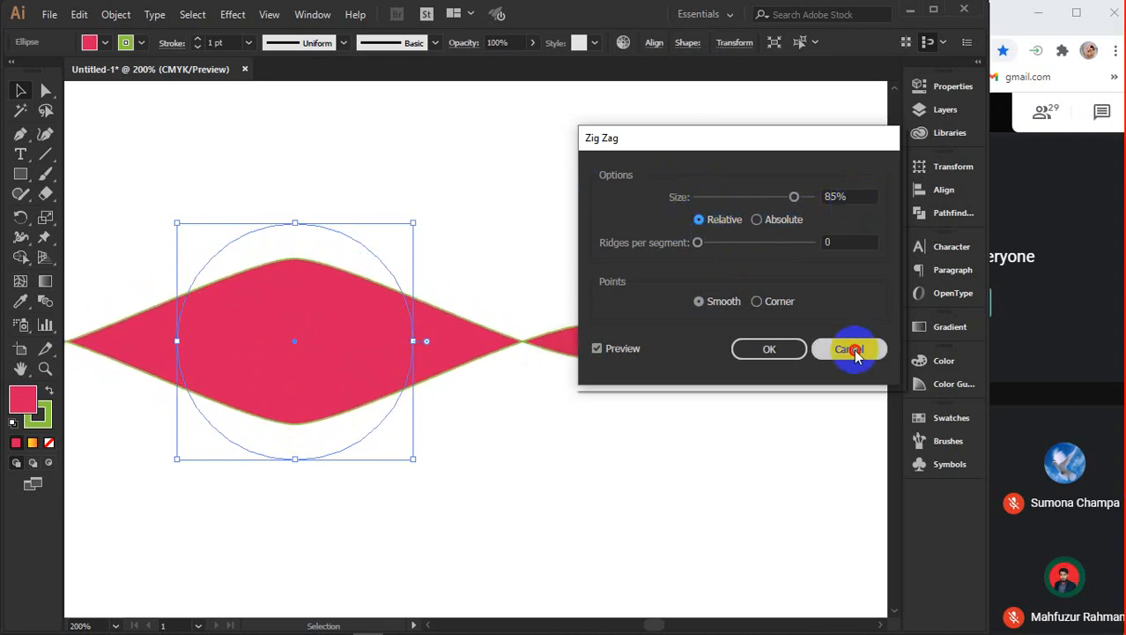
Move the circle up and to the right, and preview a Zig Zag effect on it with an absolute size of 0.2 in
drag(401, 381, 529, 273)
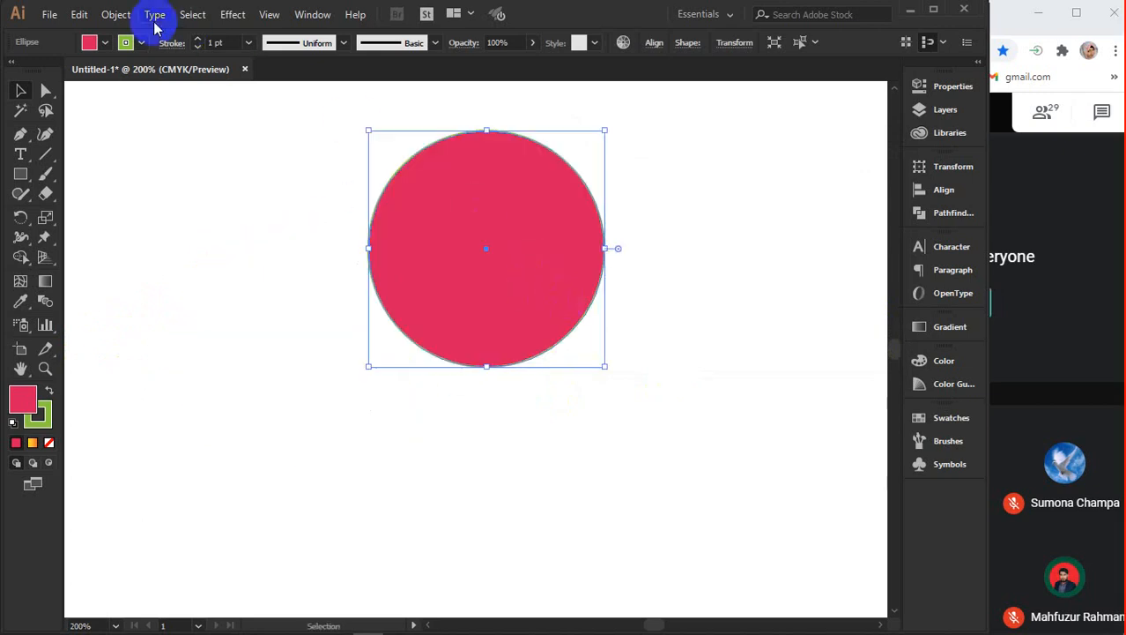
click(236, 15)
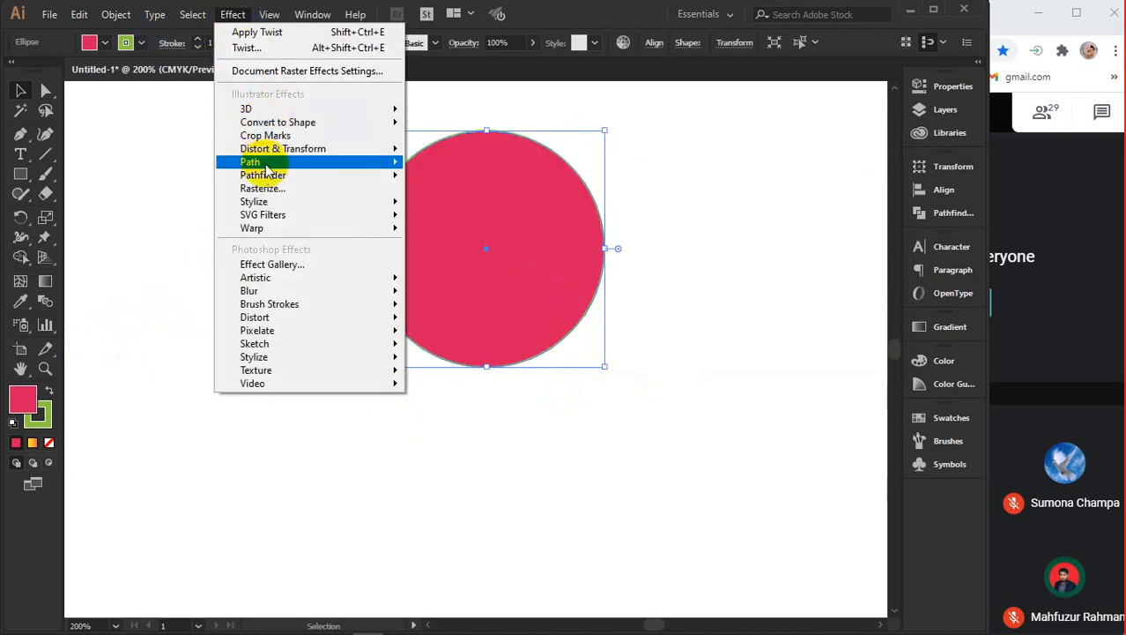
mouse_move(270, 155)
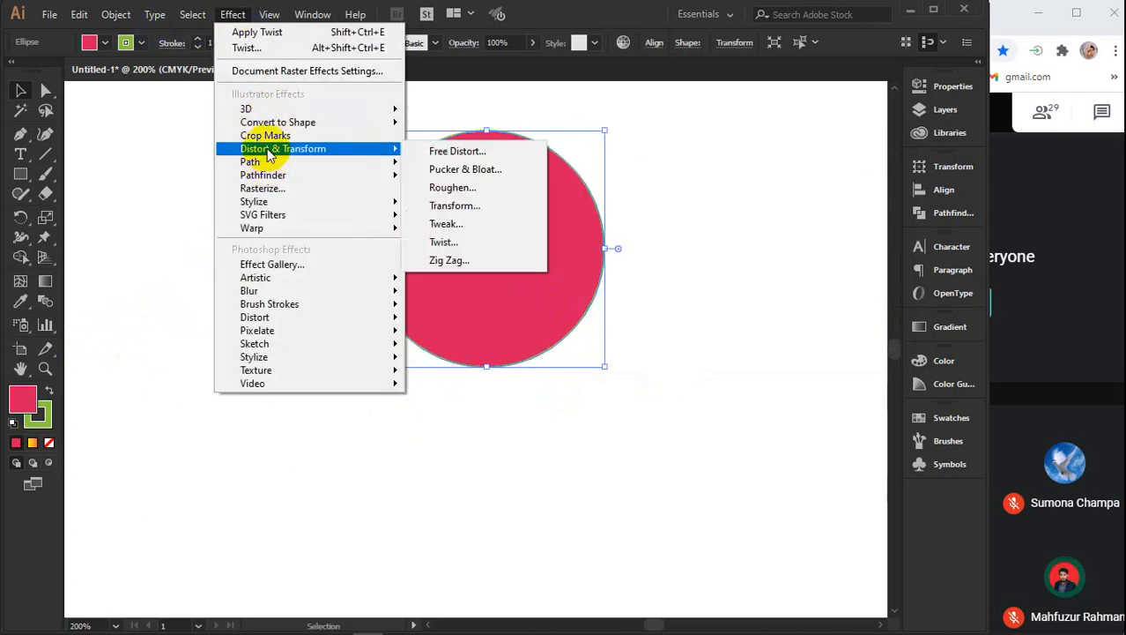
click(449, 260)
drag(768, 140, 733, 369)
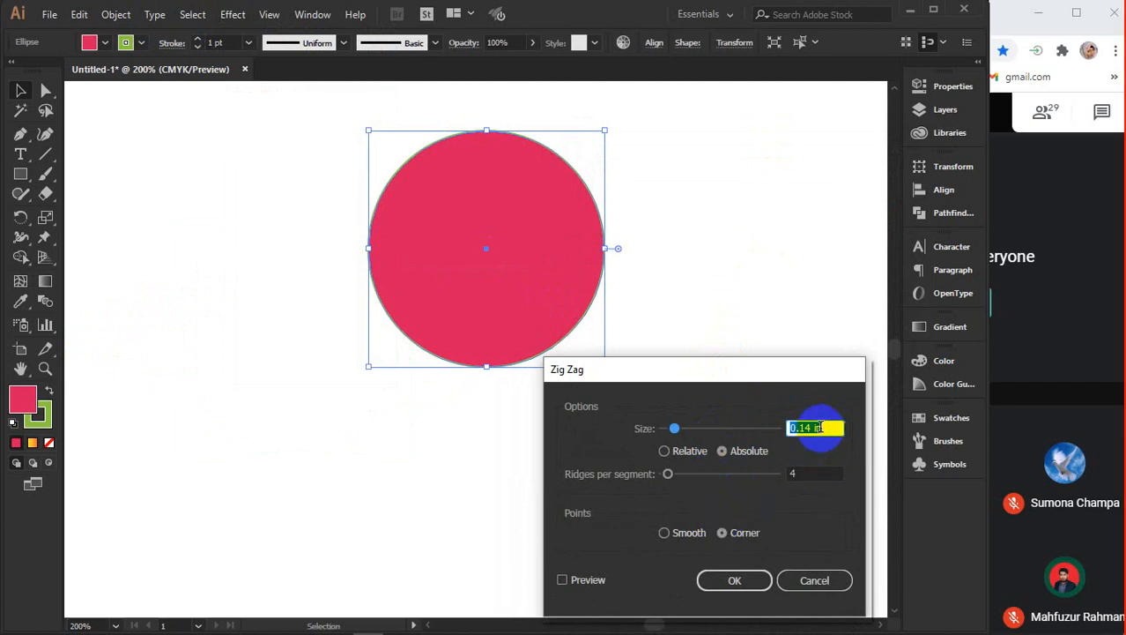
scroll(820, 426, up, 2)
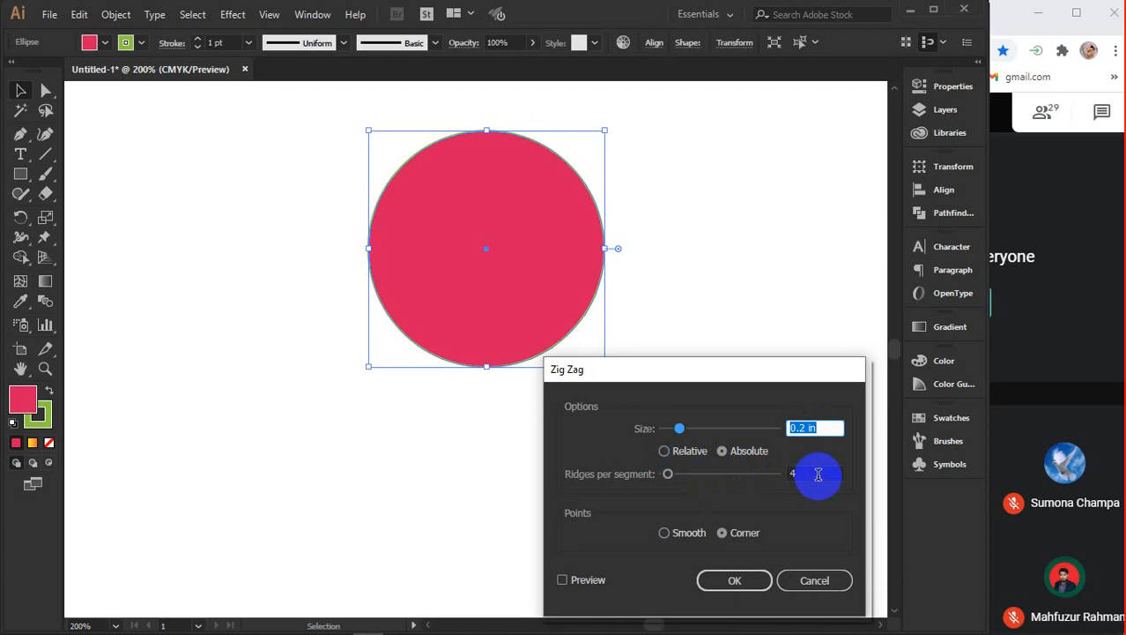
click(563, 581)
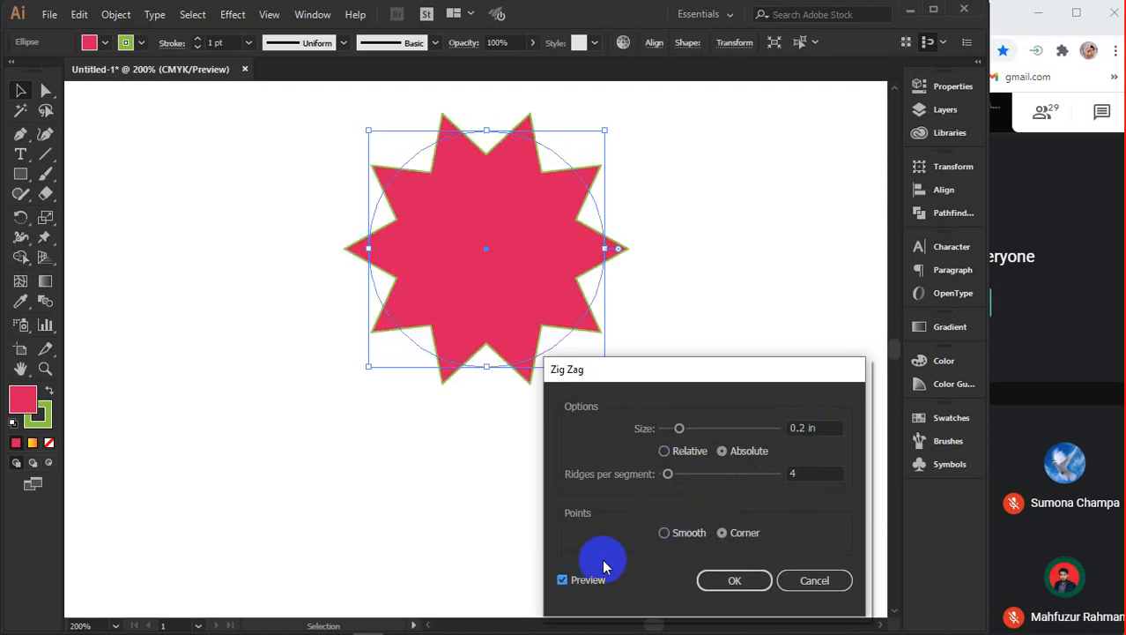
Change the circle's Zig Zag to Smooth points and Relative sizing, with 0 ridges per segment
click(666, 534)
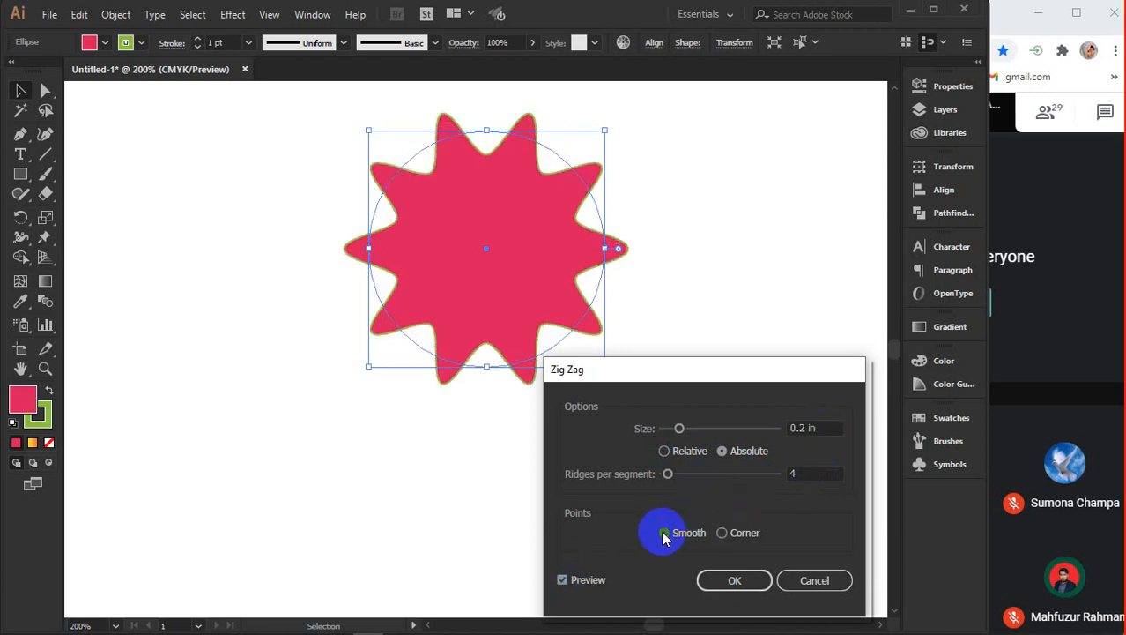
click(666, 450)
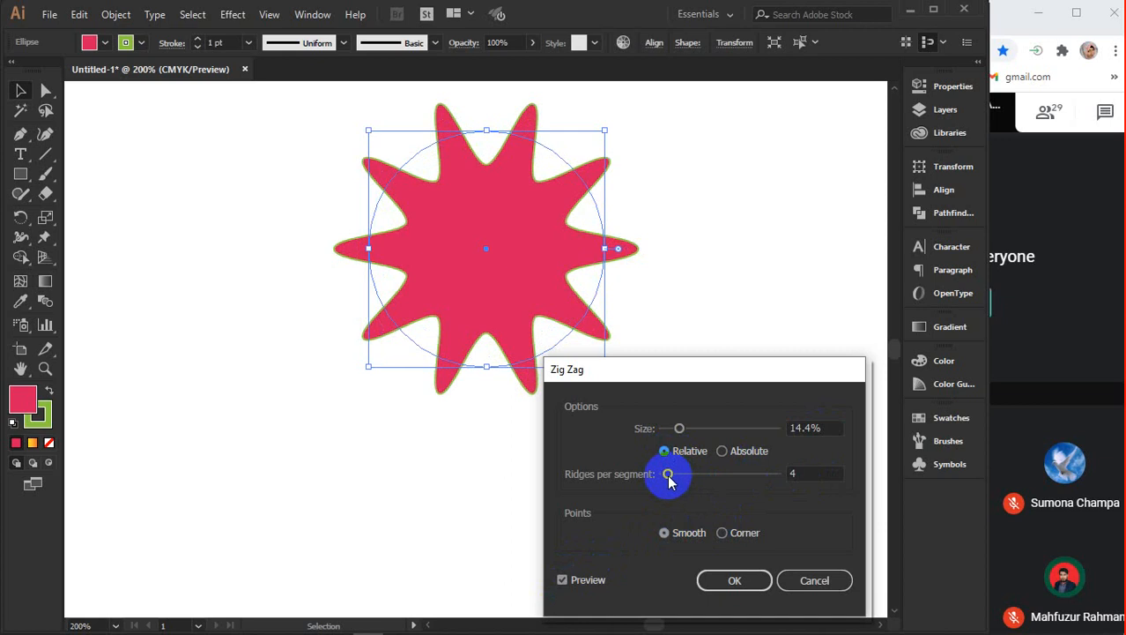
drag(668, 477, 629, 478)
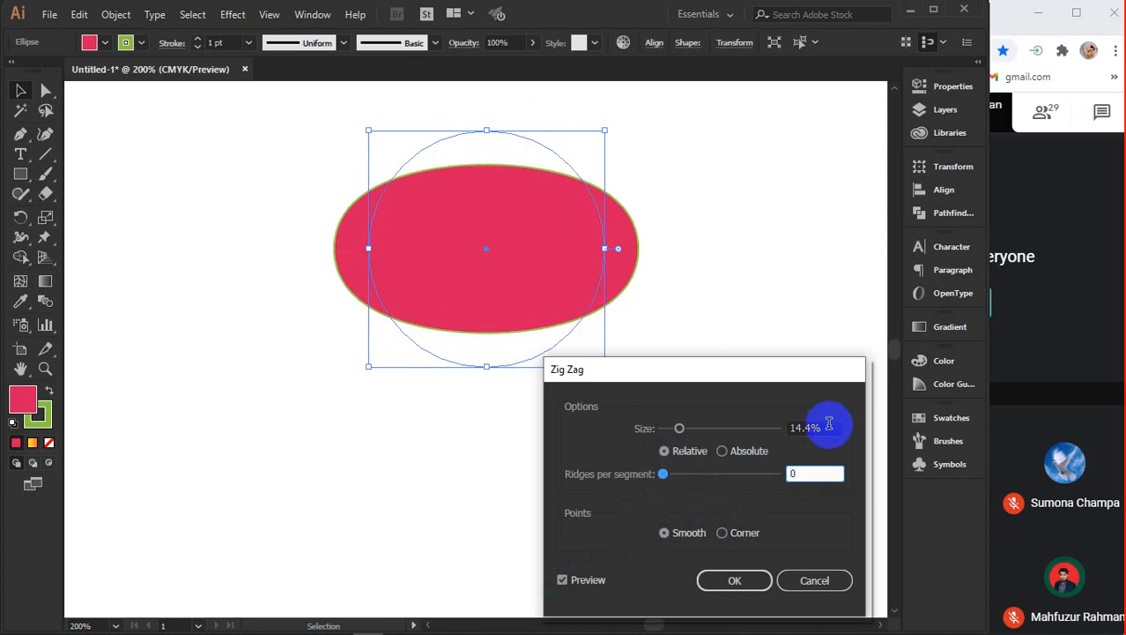
Raise the relative Zig Zag size gradually to 65%, and compare it with Absolute sizing before returning to Relative
click(830, 425)
key(Up)
key(Up)
key(Up)
key(Up)
key(Up)
key(Up)
key(Up)
key(Up)
key(Up)
key(Up)
key(Up)
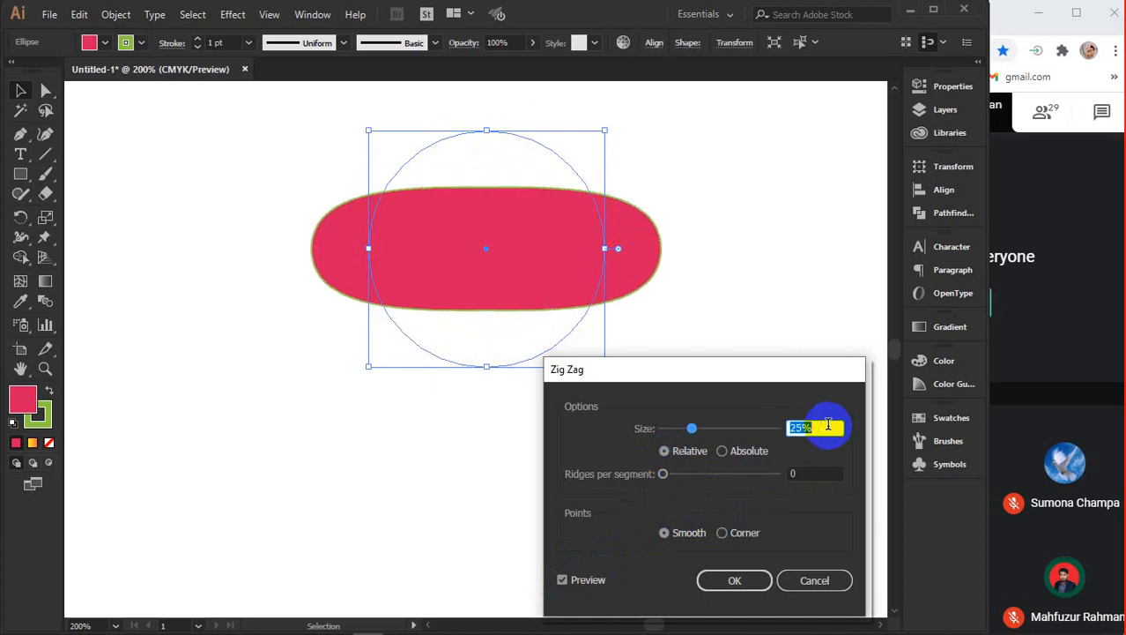
key(Up)
key(Up)
key(Up)
key(Up)
key(Up)
key(Up)
key(Up)
key(Up)
key(Up)
key(Up)
key(Up)
key(Up)
key(Up)
key(Up)
key(Up)
key(Up)
key(Up)
key(Up)
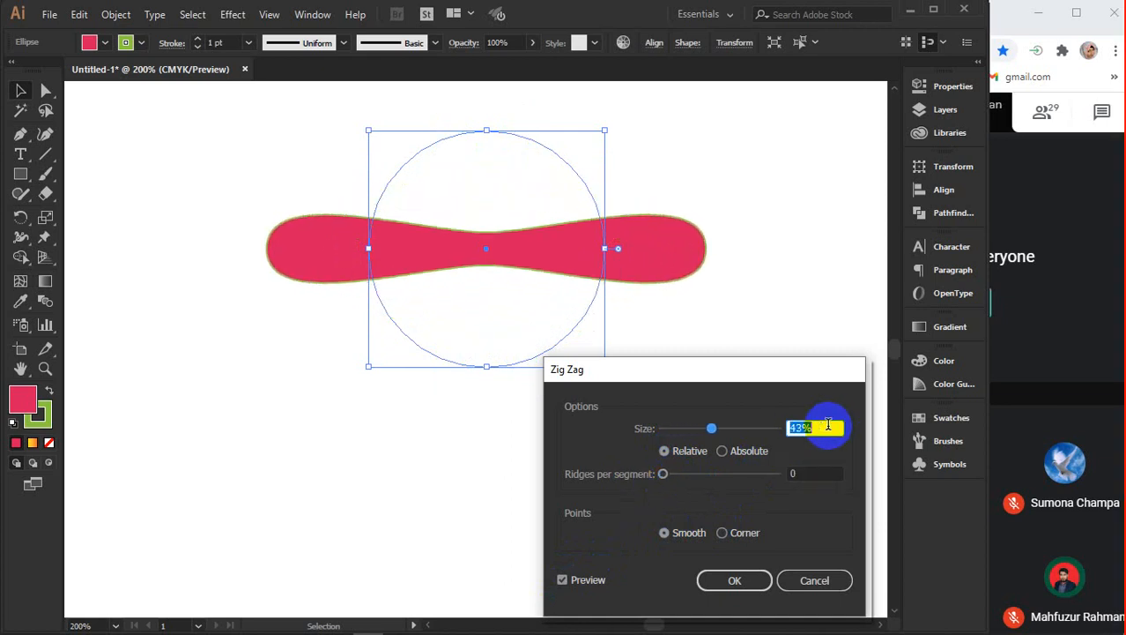
key(Up)
key(Up)
key(Up)
key(Up)
key(Up)
key(Up)
key(Up)
key(Up)
key(Up)
key(Up)
key(Up)
key(Up)
key(Up)
key(Up)
key(Up)
key(Up)
key(Up)
key(Up)
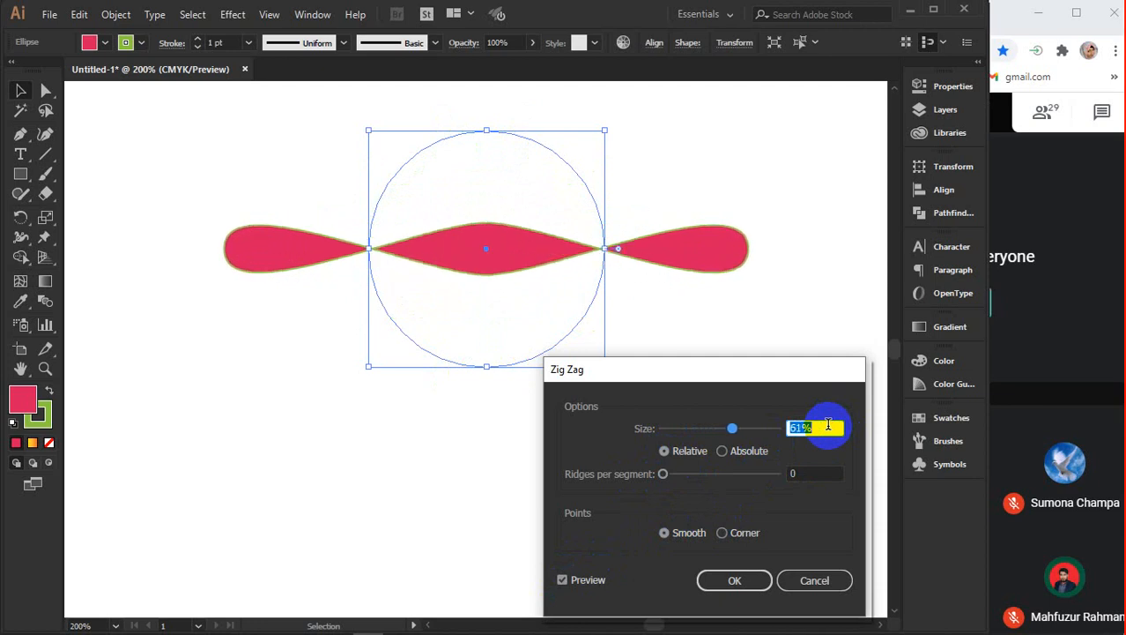
key(Up)
key(Up)
key(Up)
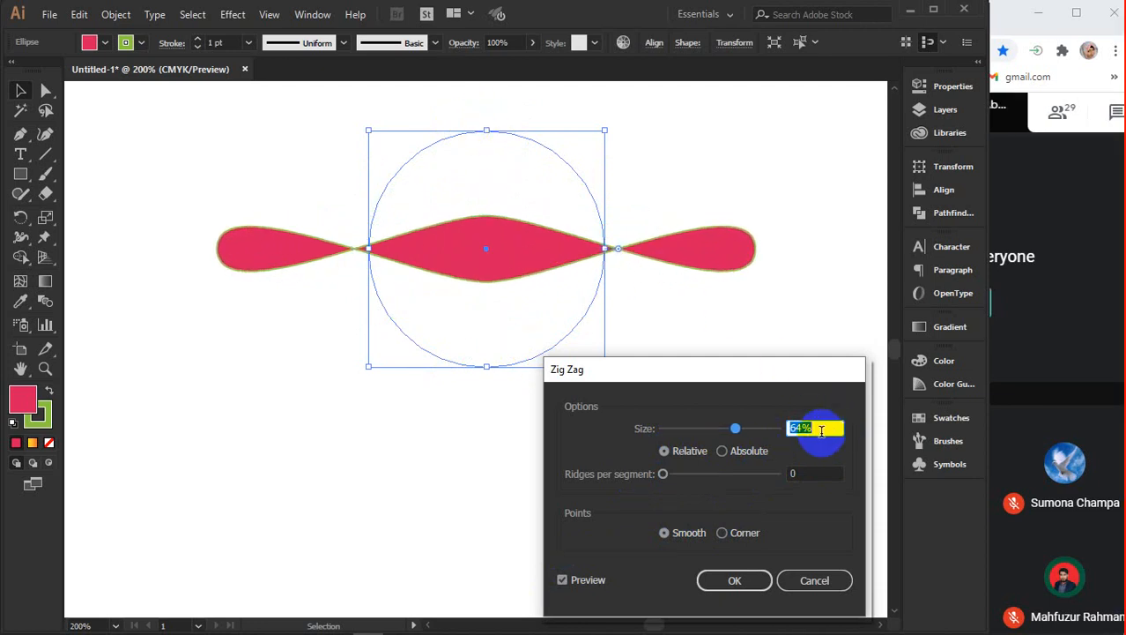
key(Up)
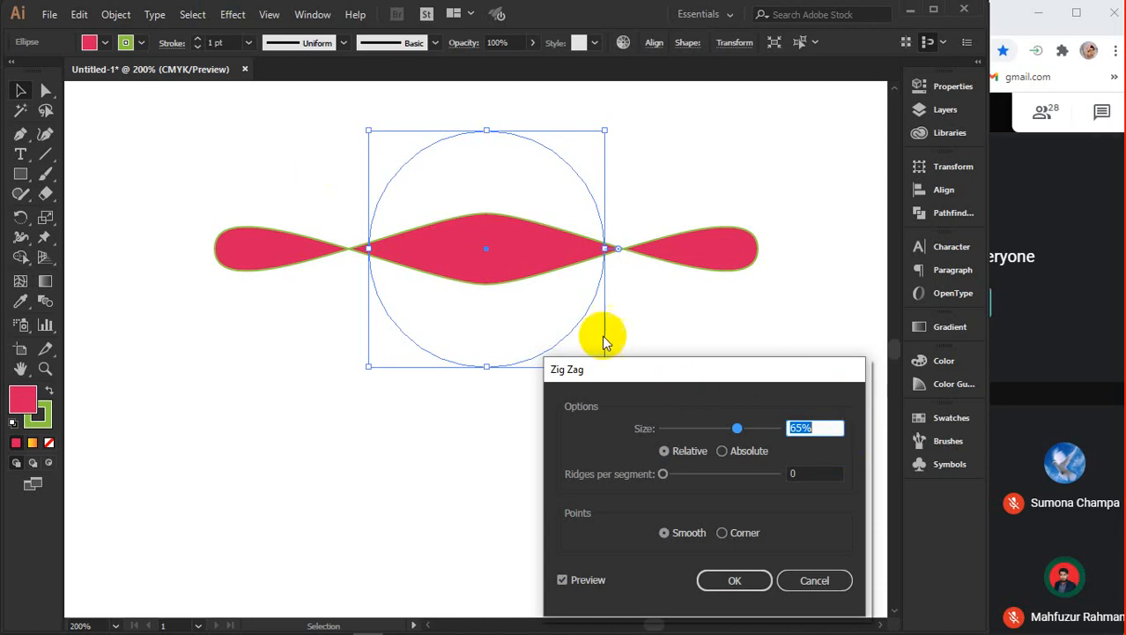
click(547, 264)
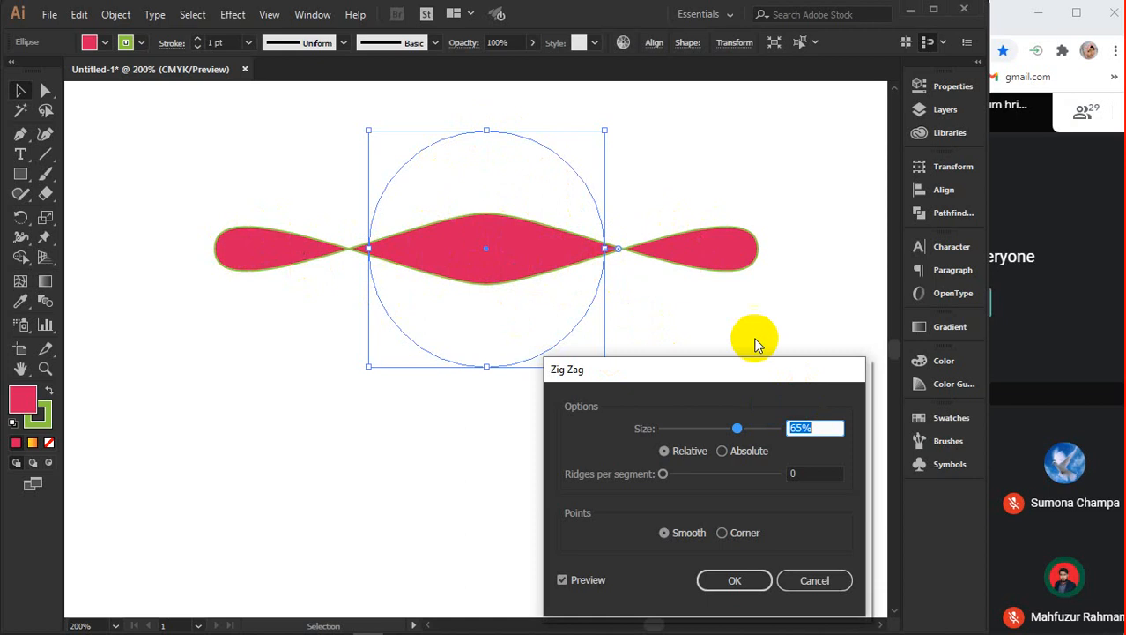
click(729, 451)
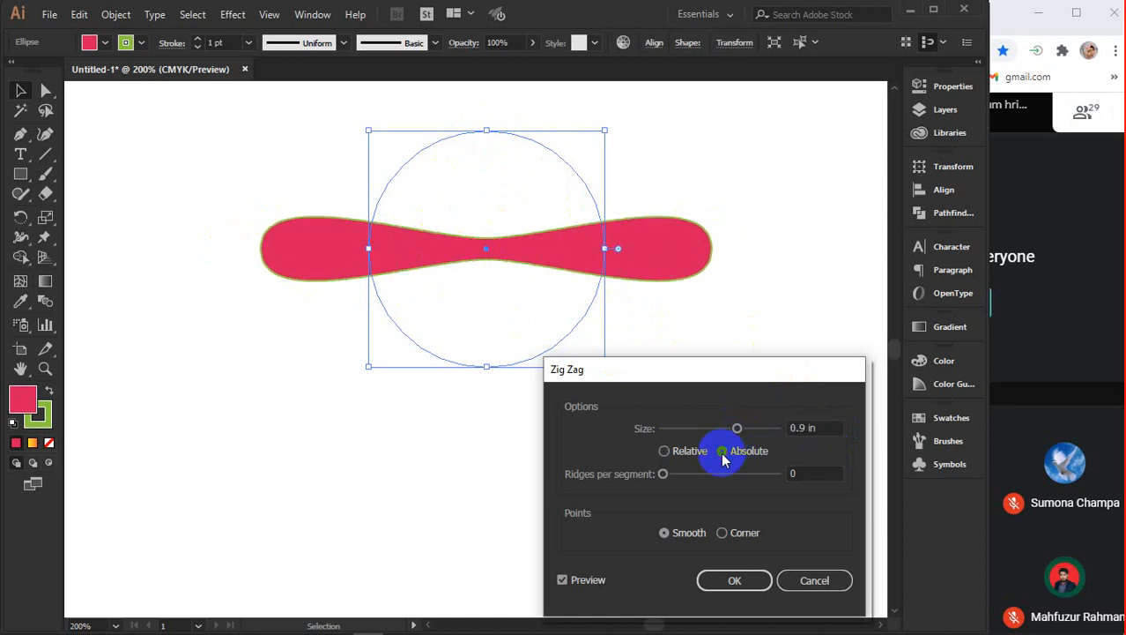
click(664, 450)
Raise the circle's Zig Zag ridges per segment gradually to 11
click(816, 475)
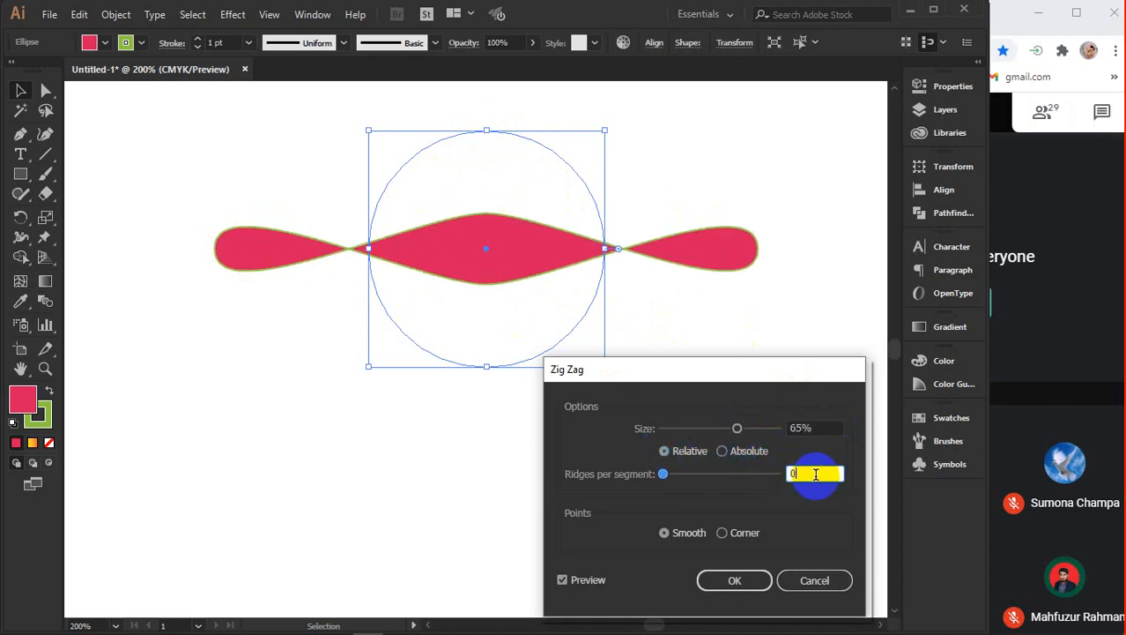
key(Up)
key(Up)
key(Up)
key(Up)
key(Up)
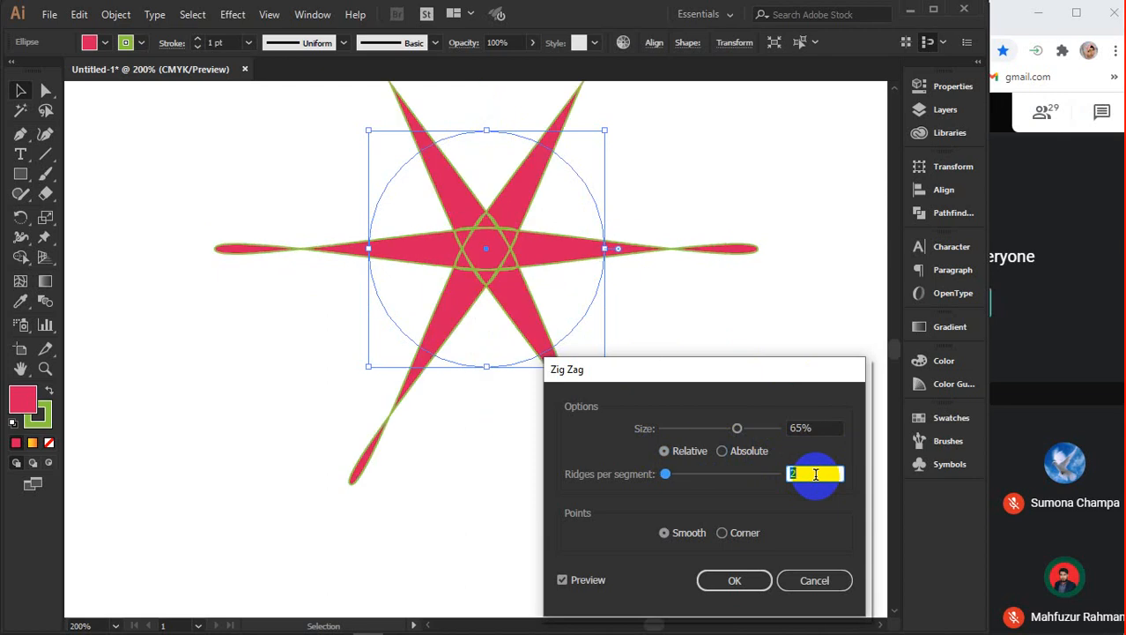
key(Up)
key(Up)
key(Up)
key(Up)
key(Up)
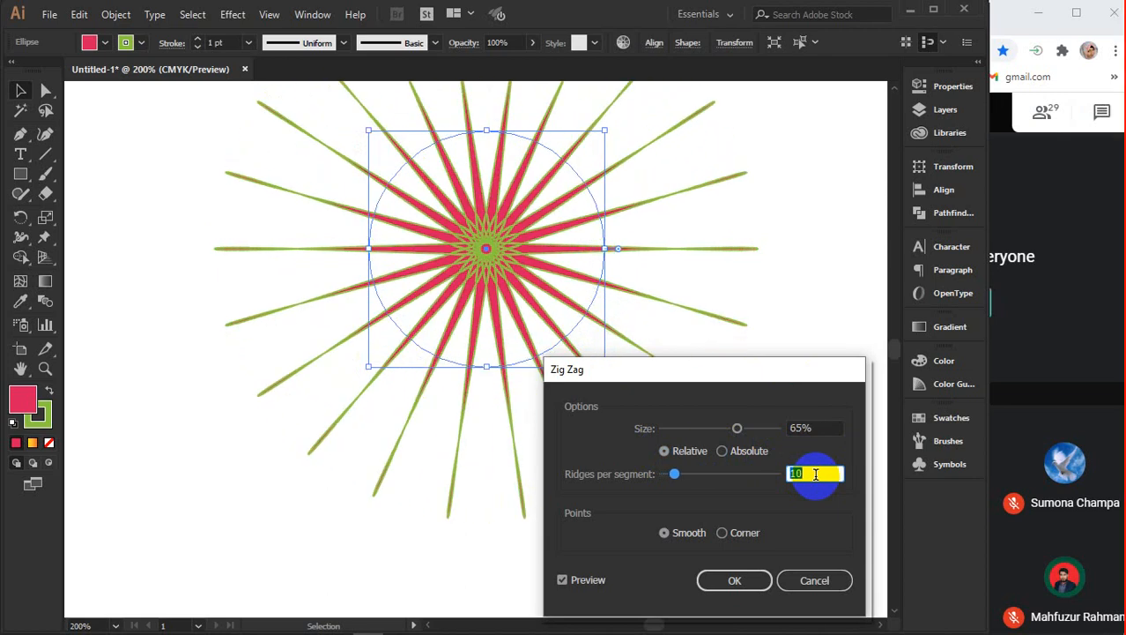
key(Up)
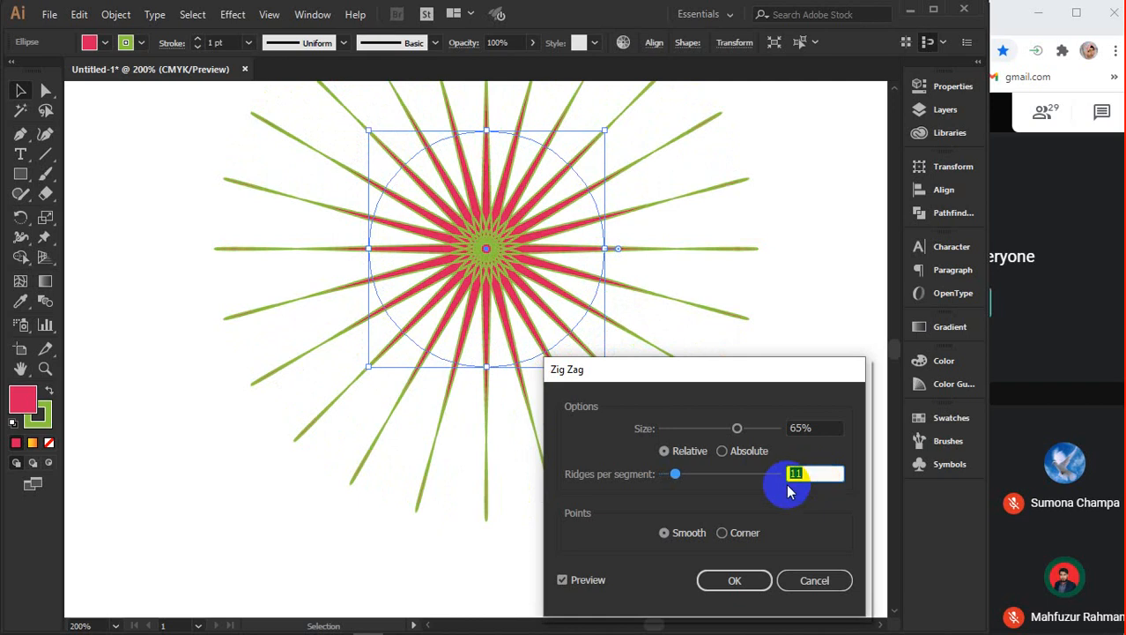
Switch the Zig Zag points to Corner, try relative sizes of 11% and 6%, and set the size to 100%
click(721, 533)
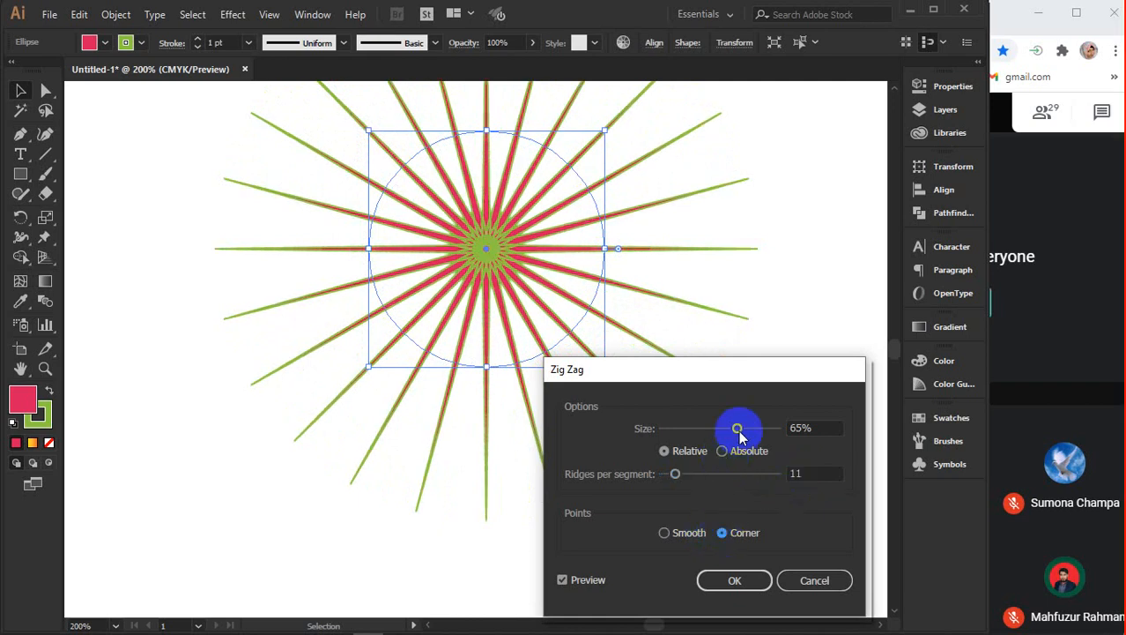
drag(737, 428, 676, 441)
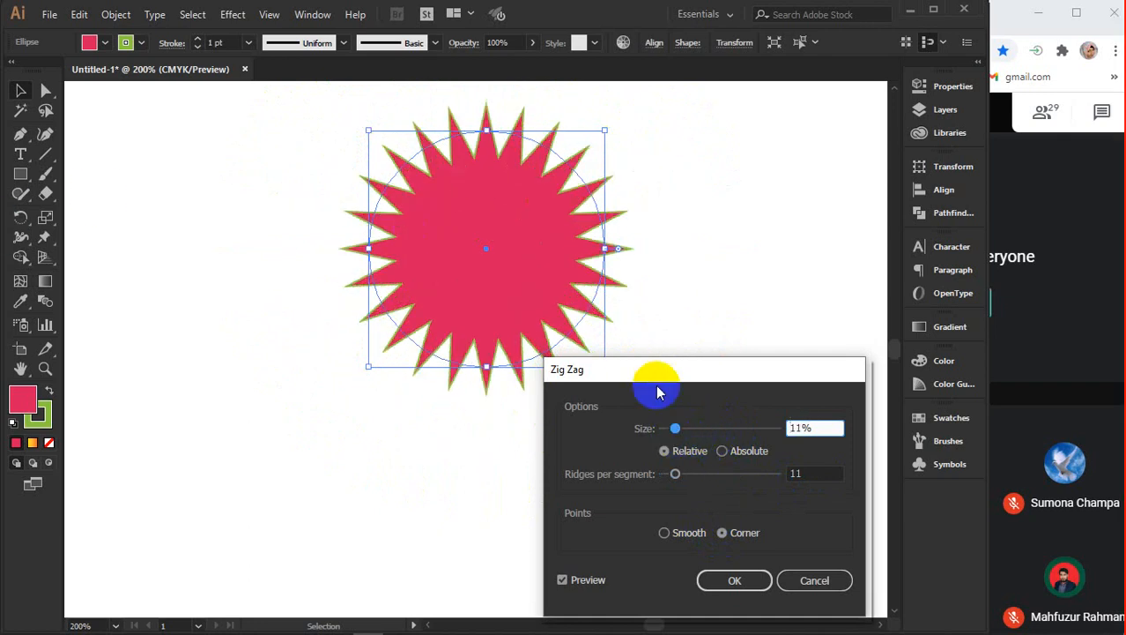
drag(670, 429, 670, 429)
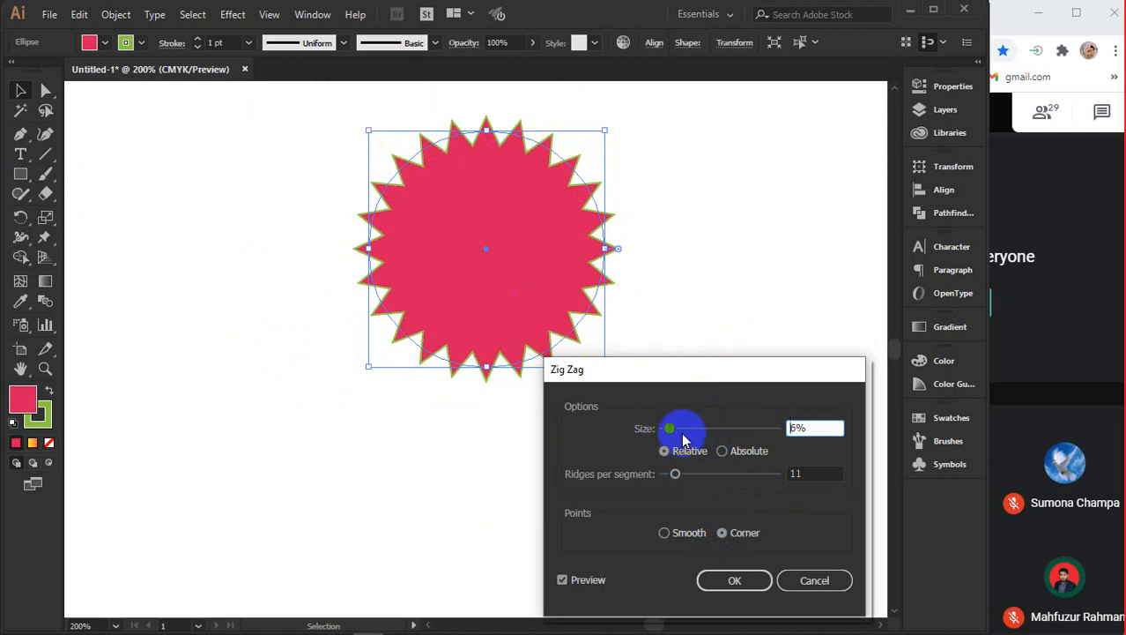
click(675, 432)
drag(675, 432, 802, 441)
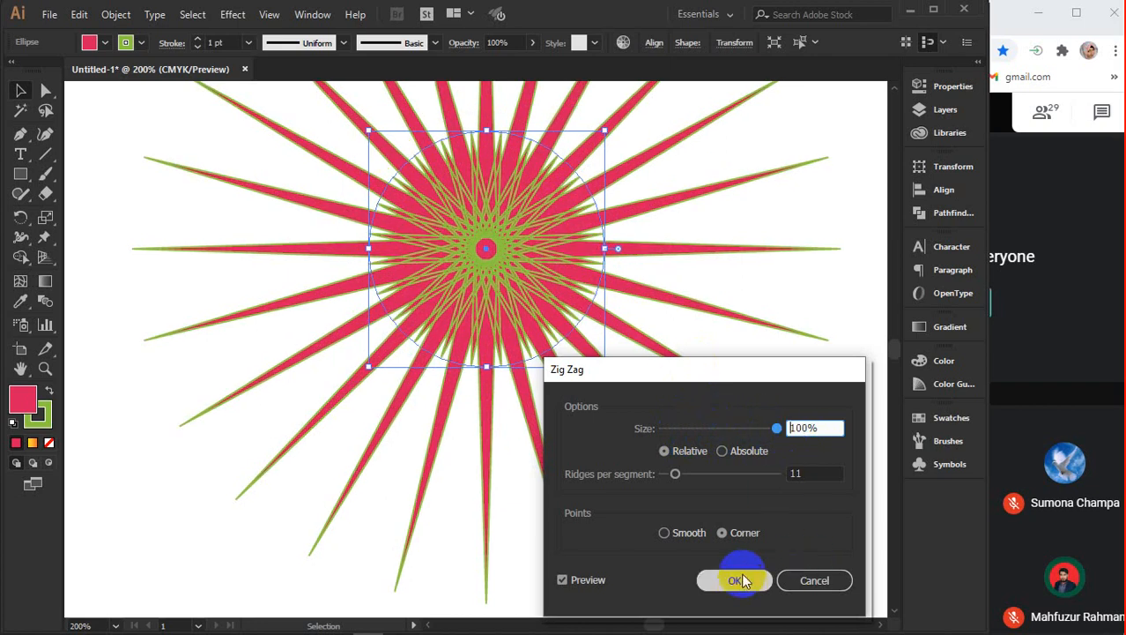
Raise the Zig Zag ridges per segment past 11, and lower them gradually to 8
click(821, 476)
key(Up)
key(Up)
key(Up)
key(Up)
key(Up)
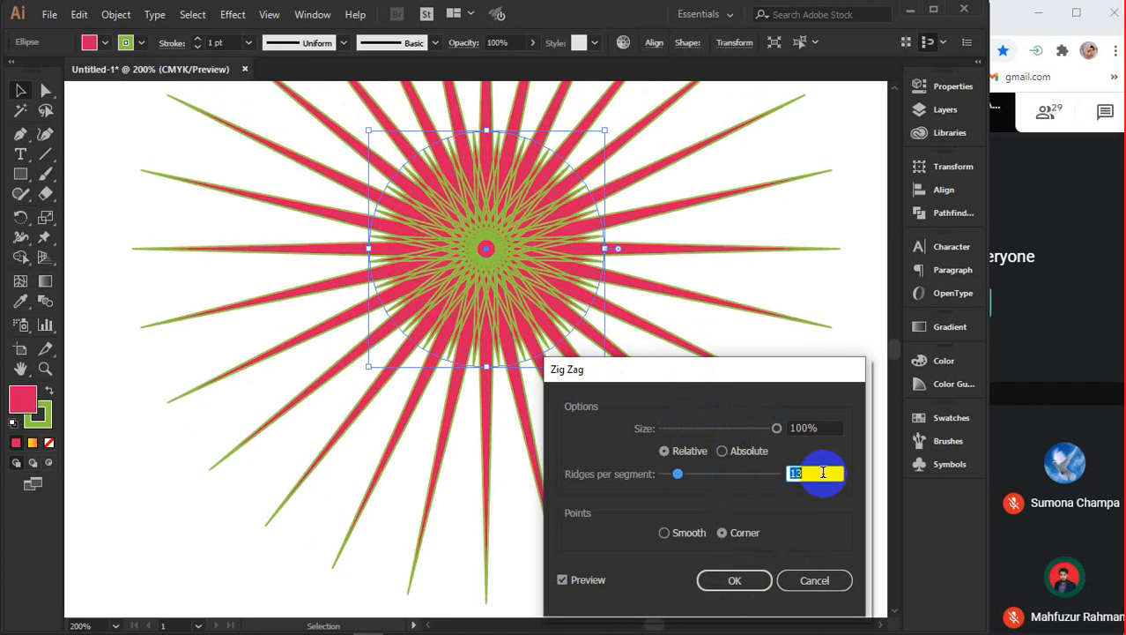
key(Down)
key(Down)
key(Down)
key(Down)
key(Down)
key(Down)
key(Down)
key(Down)
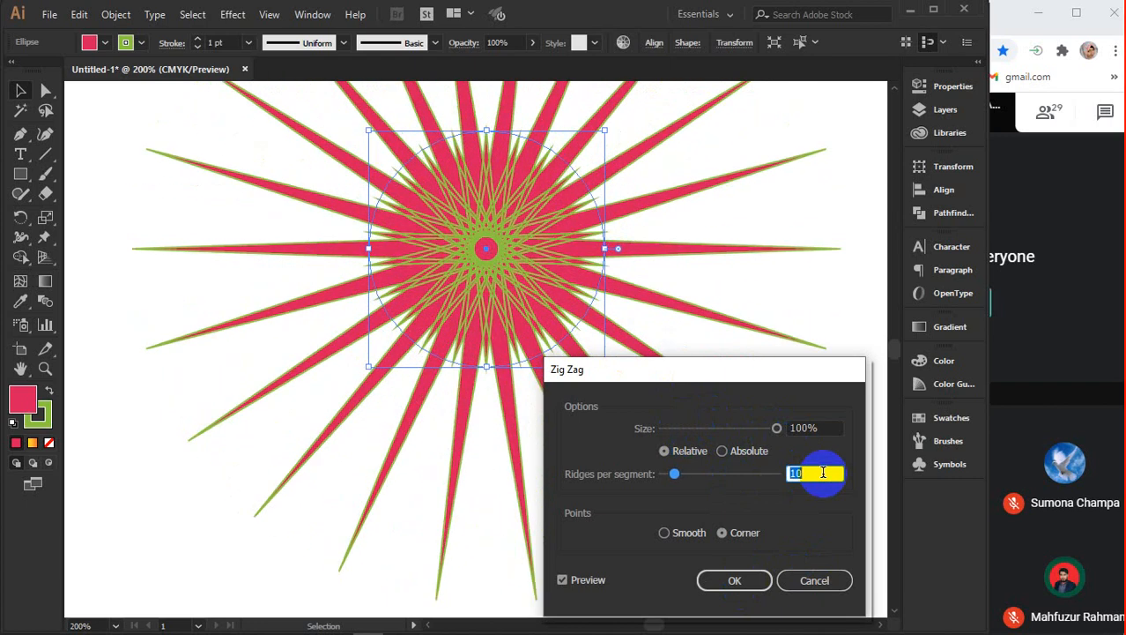
Set the Zig Zag points to Smooth with Relative sizing, apply the effect to the circle and deselect it
click(665, 533)
click(722, 450)
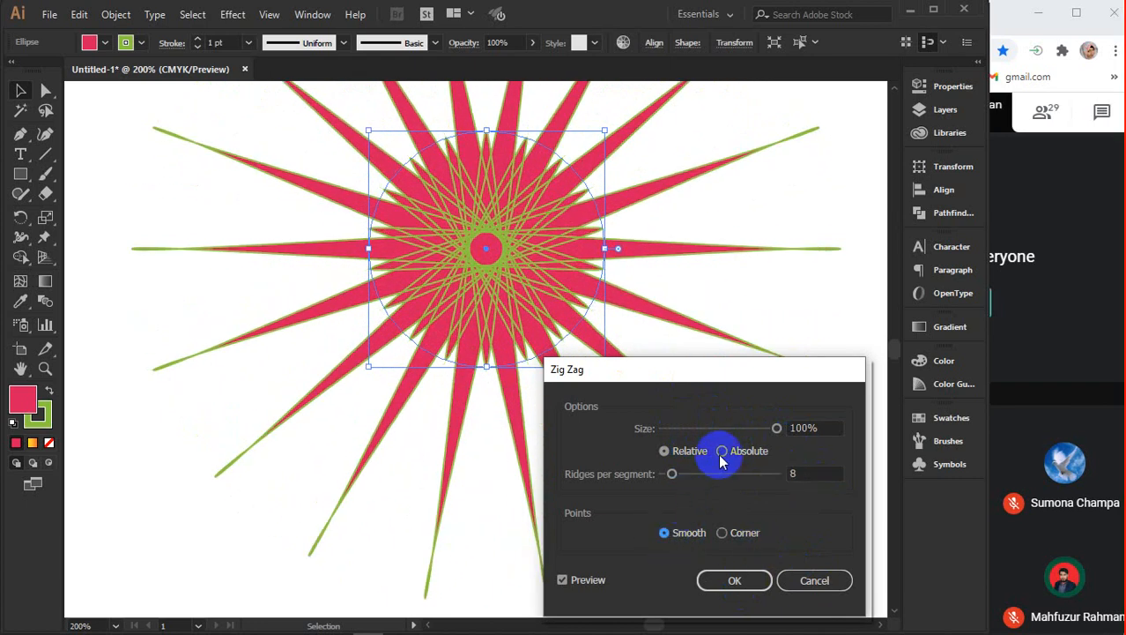
click(664, 451)
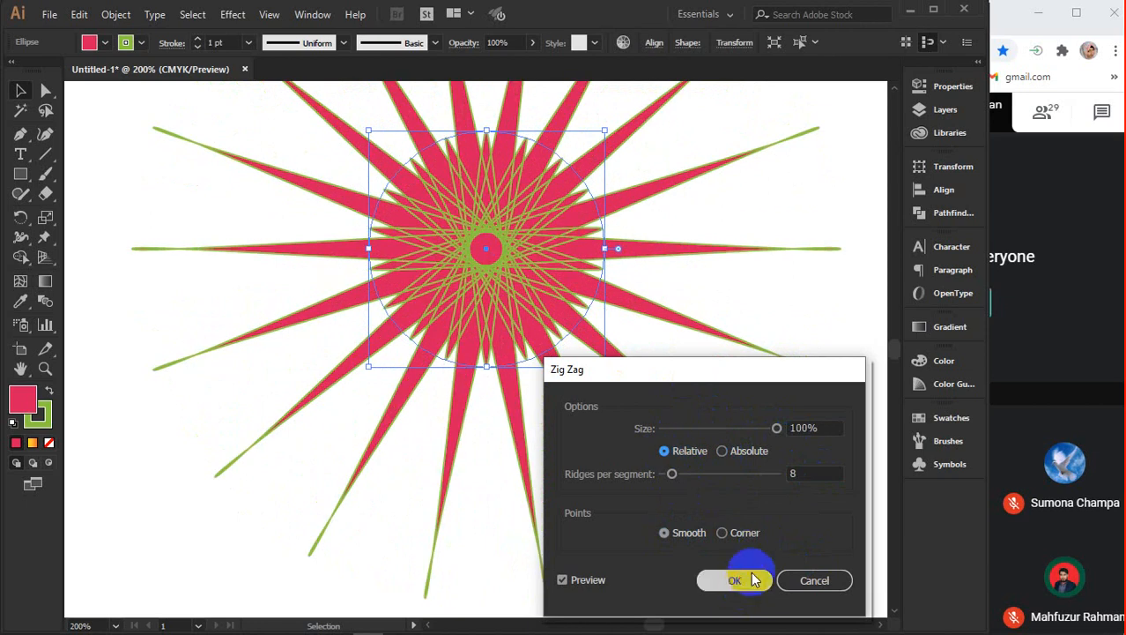
click(740, 580)
click(778, 421)
Scale the starburst down to about 40% of its size and move it toward the artboard's lower left
scroll(777, 422, down, 1)
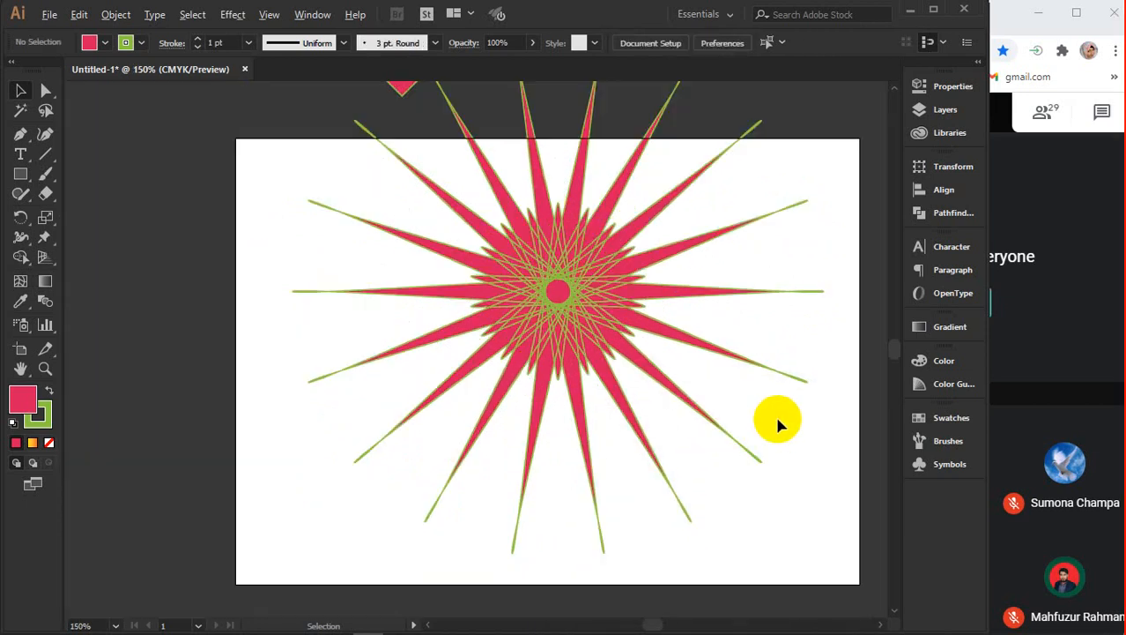
click(692, 245)
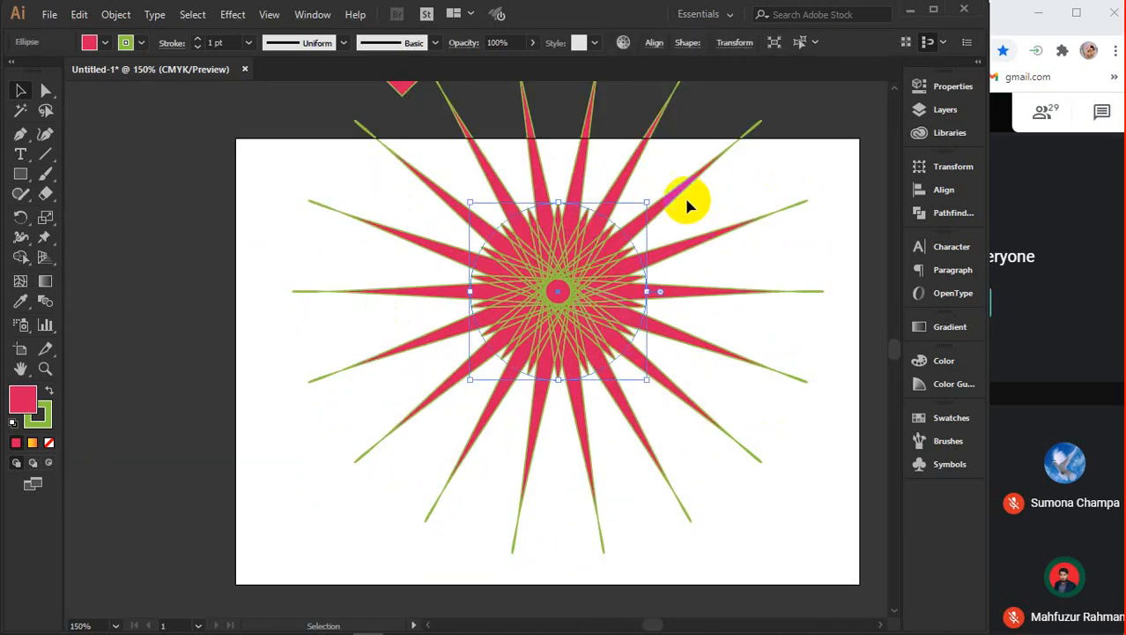
drag(647, 202, 593, 256)
drag(579, 302, 468, 379)
scroll(468, 379, up, 2)
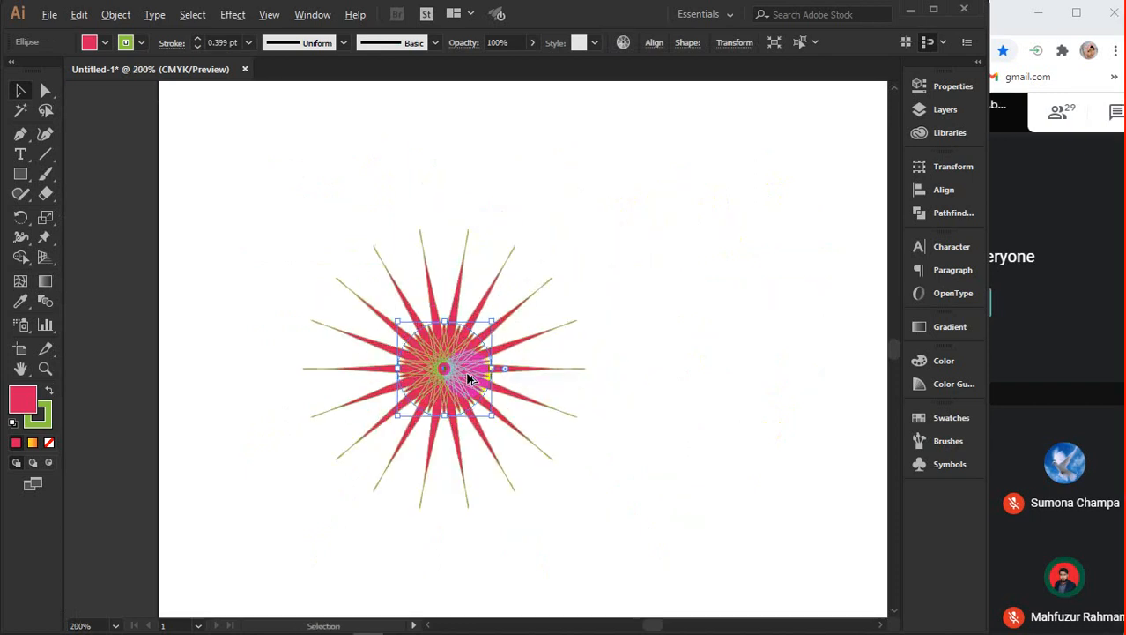
click(735, 302)
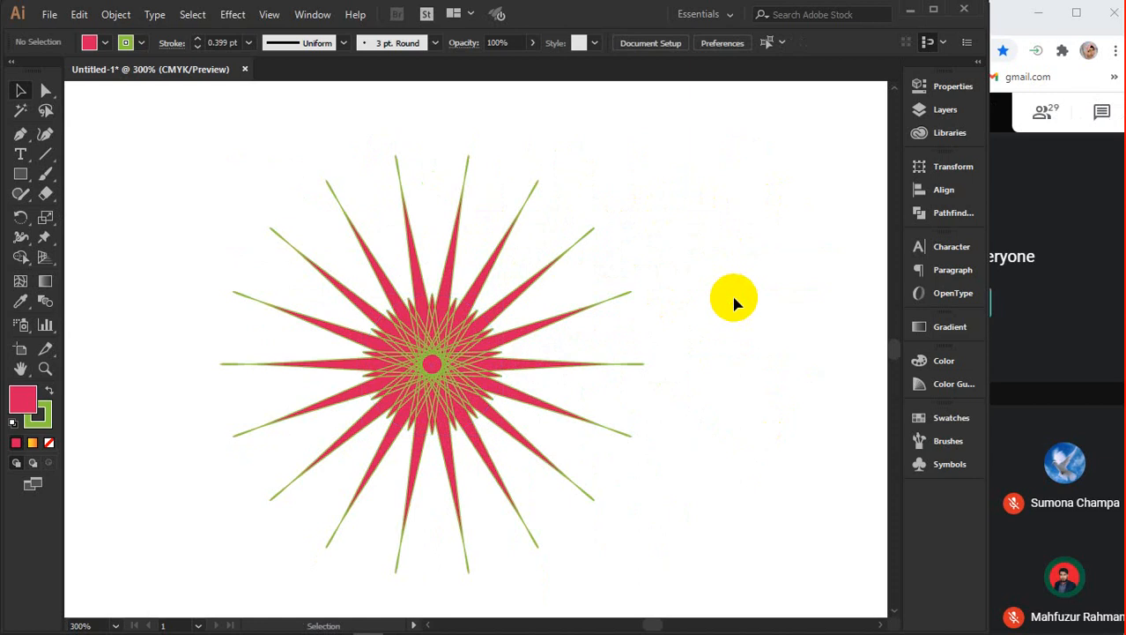
drag(476, 363, 379, 361)
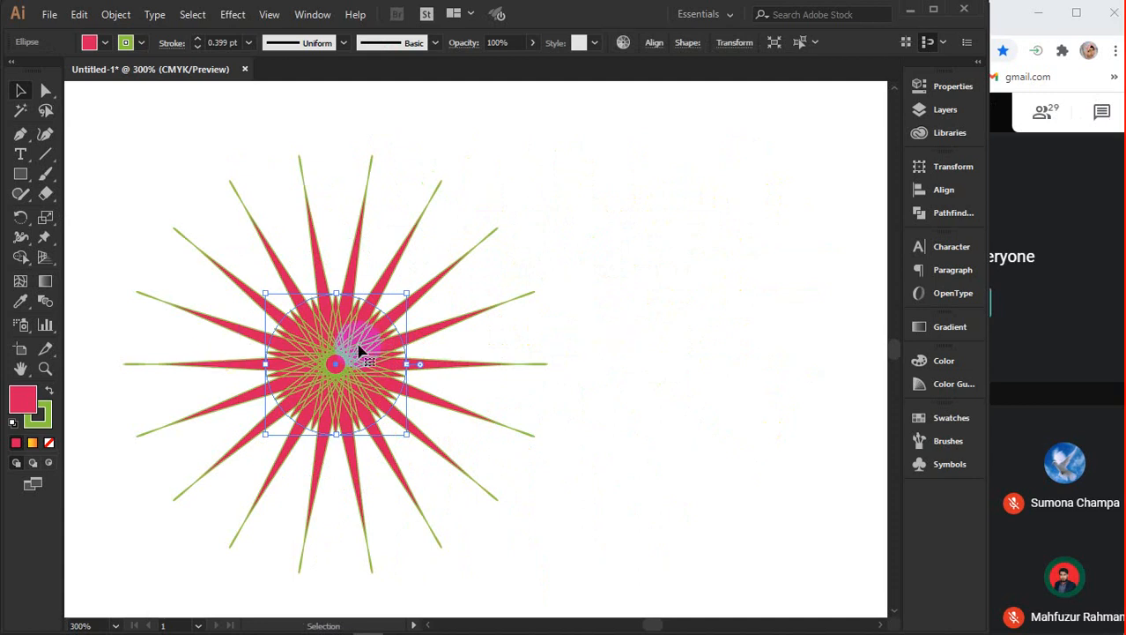
Try pulling the top anchor point of the starburst's underlying circle upward, and undo the move
click(45, 90)
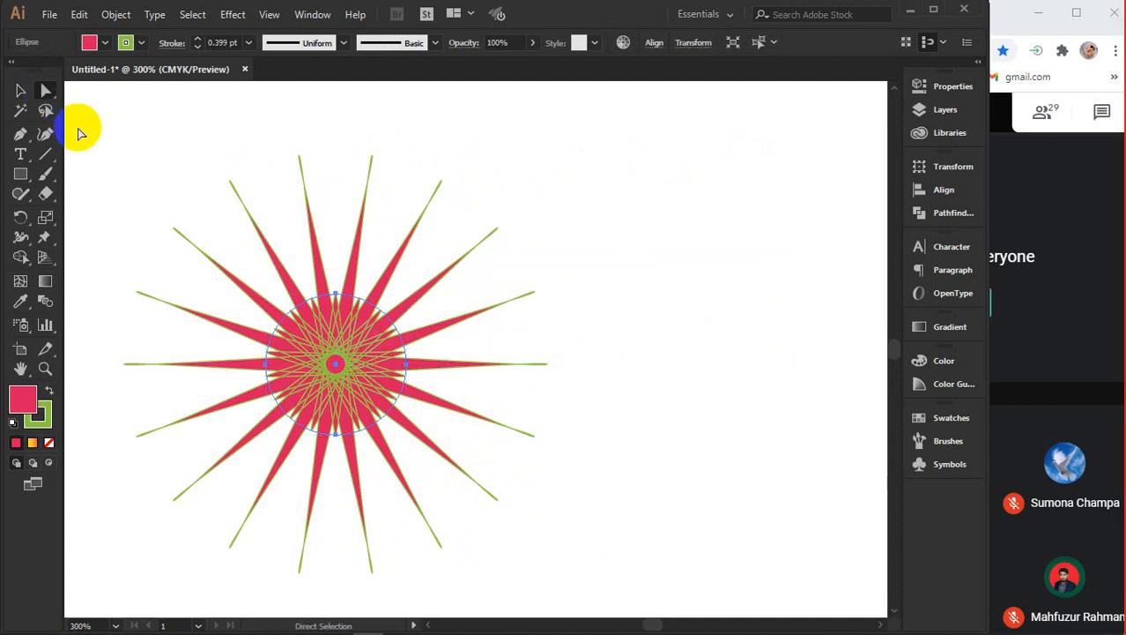
click(337, 295)
drag(337, 295, 333, 247)
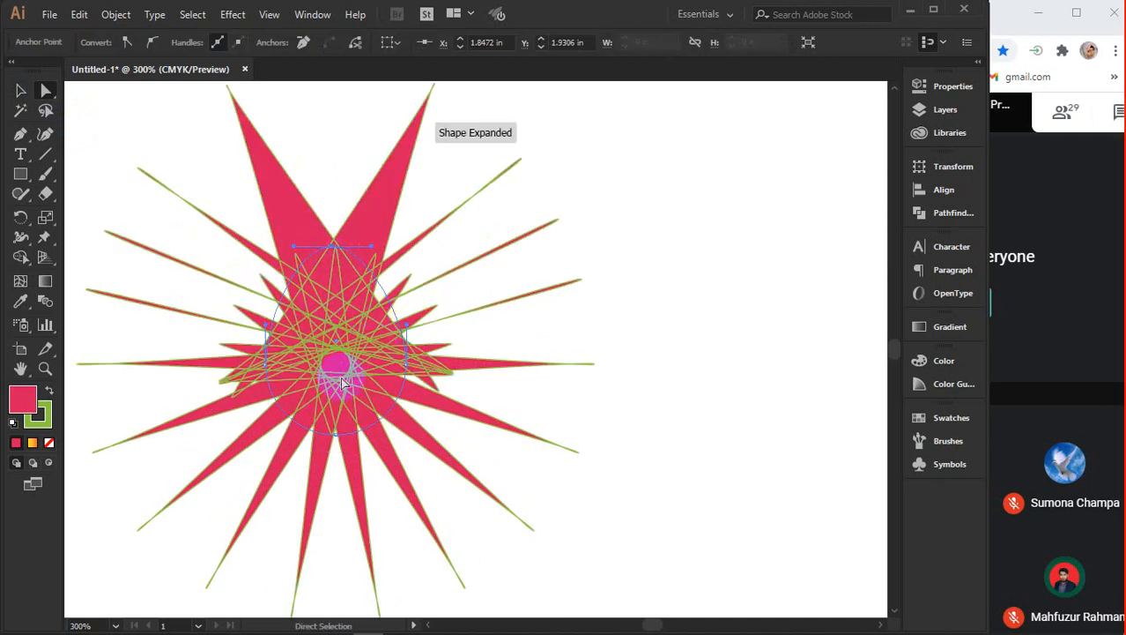
key(ctrl)
key(ctrl+z)
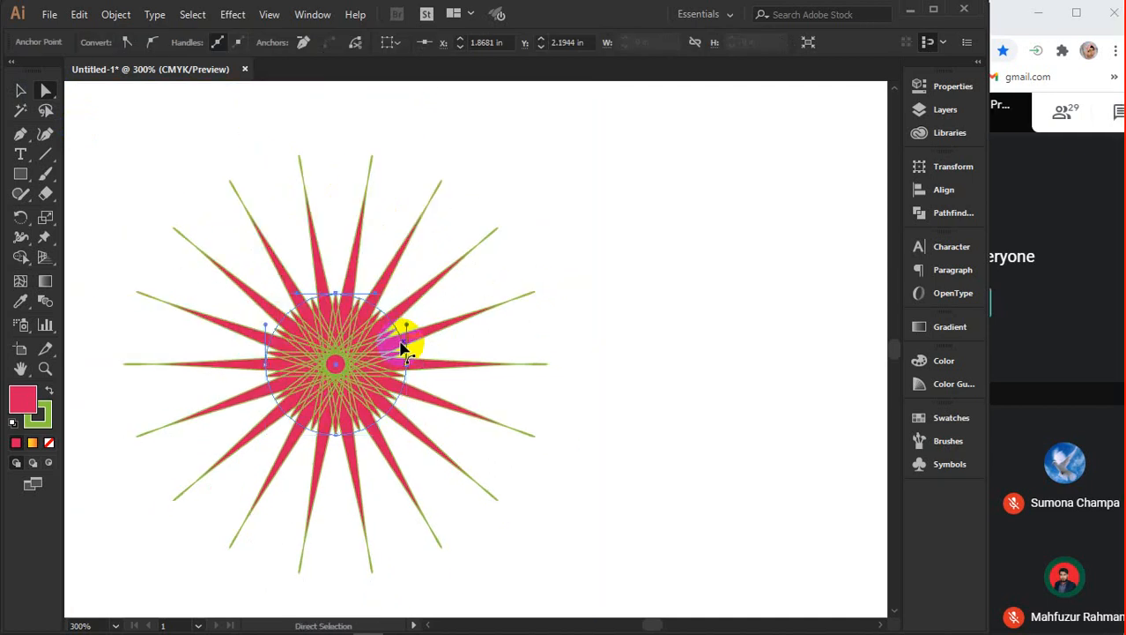
Select the whole starburst and delete it from the artboard
click(16, 91)
click(578, 245)
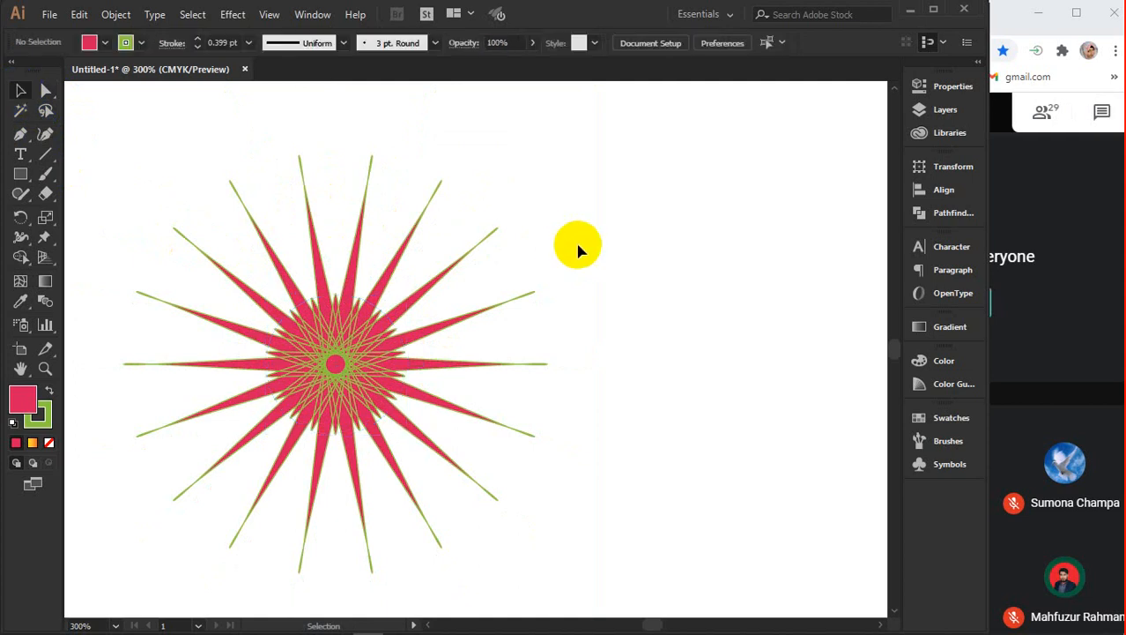
click(360, 335)
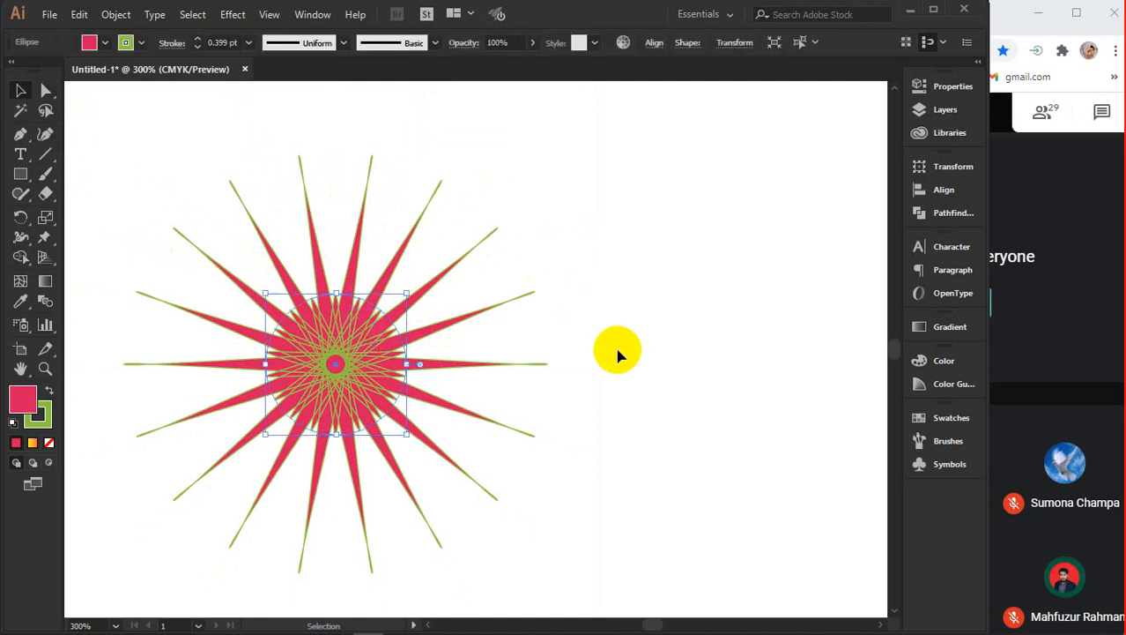
key(Delete)
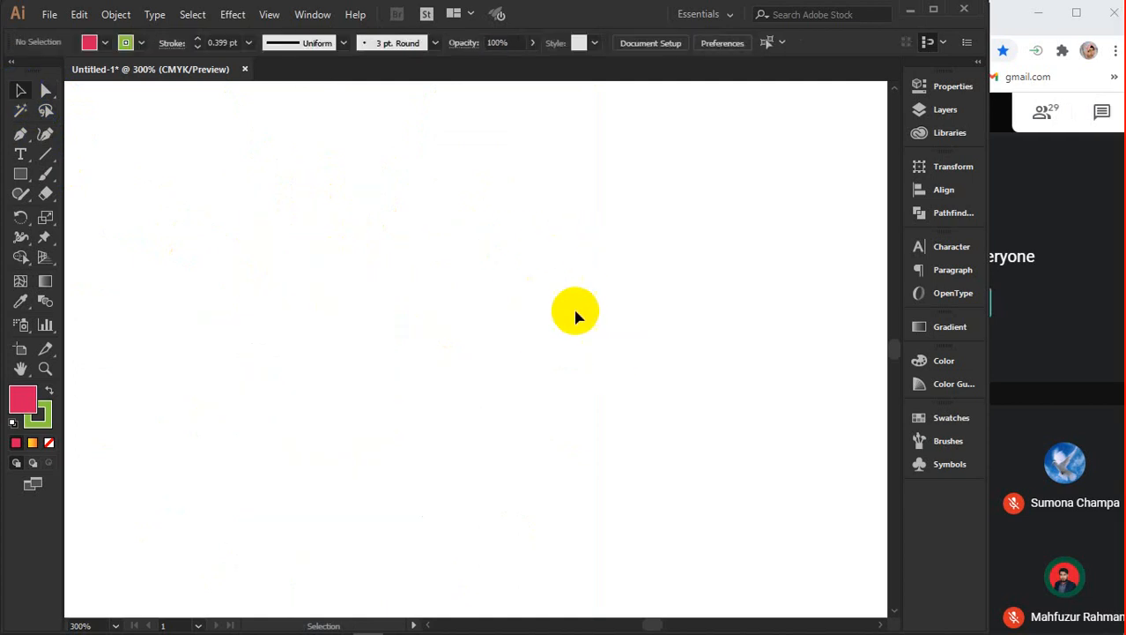
click(232, 15)
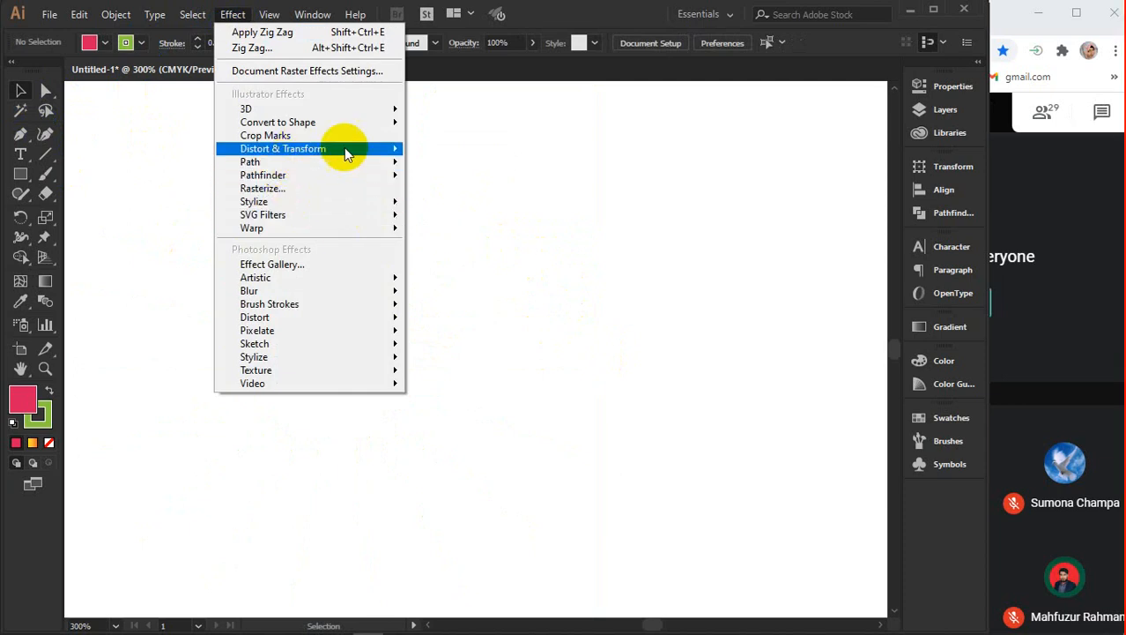
mouse_move(296, 166)
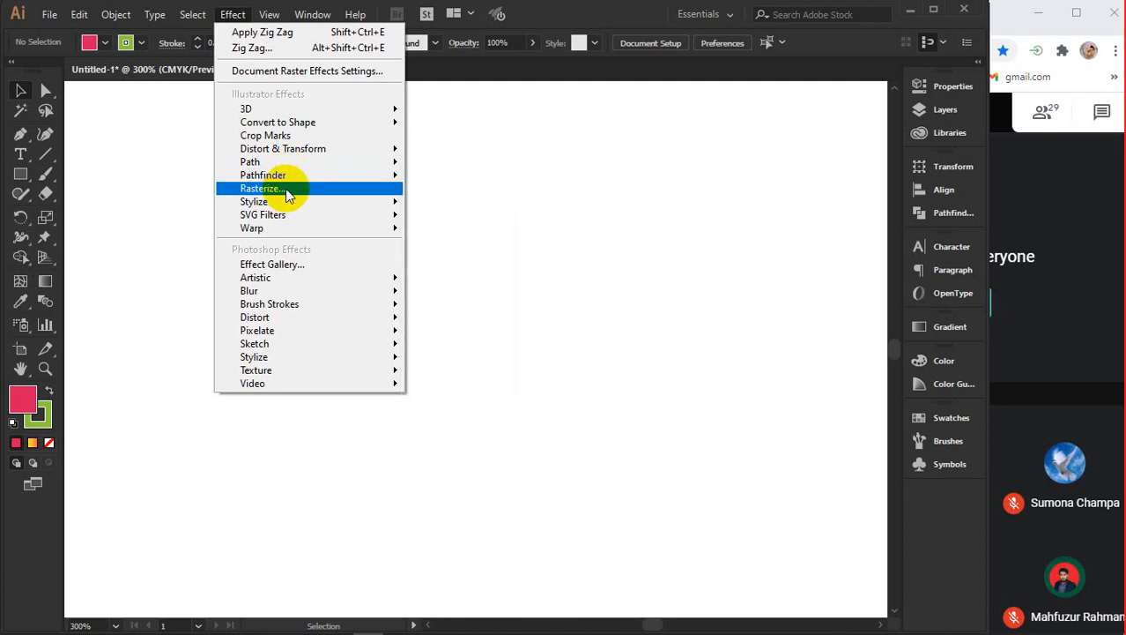
mouse_move(291, 205)
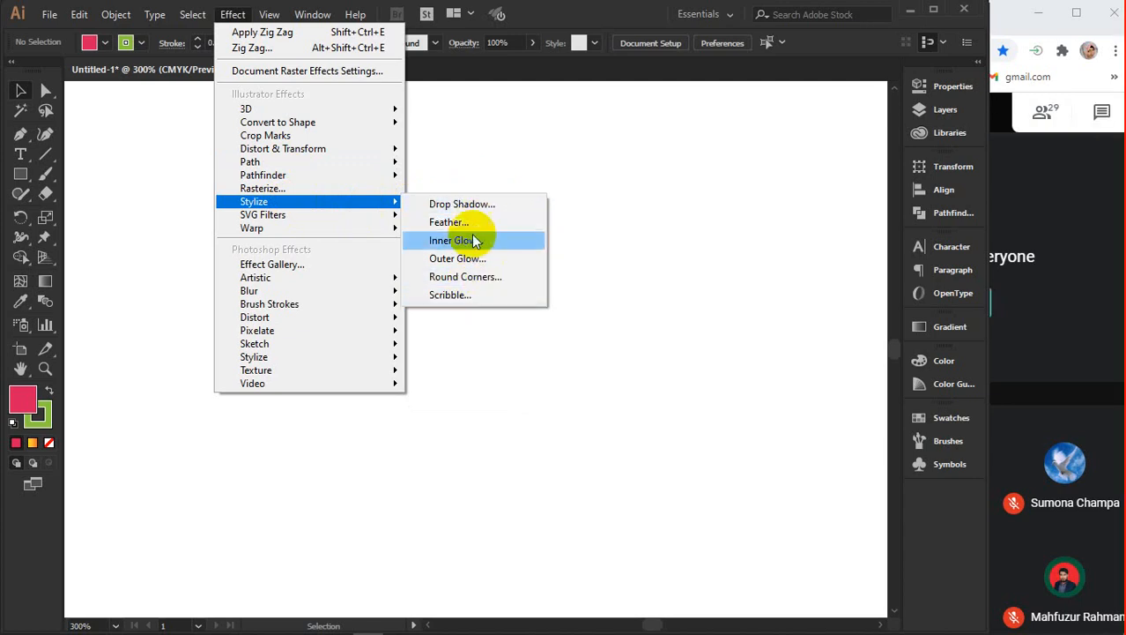
click(649, 215)
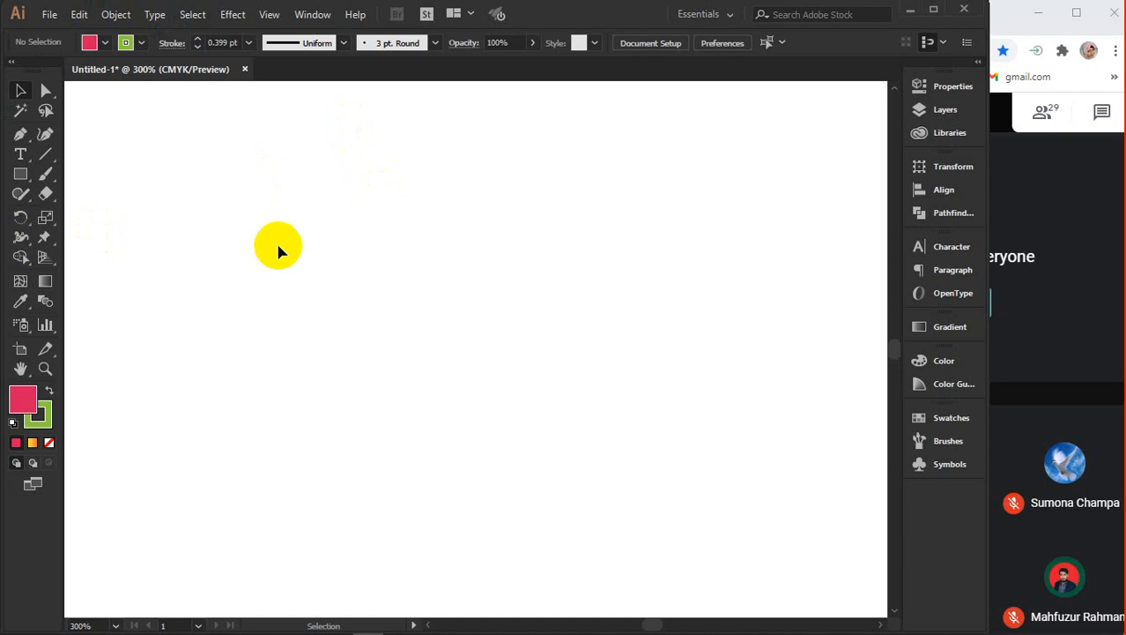
mouse_move(611, 631)
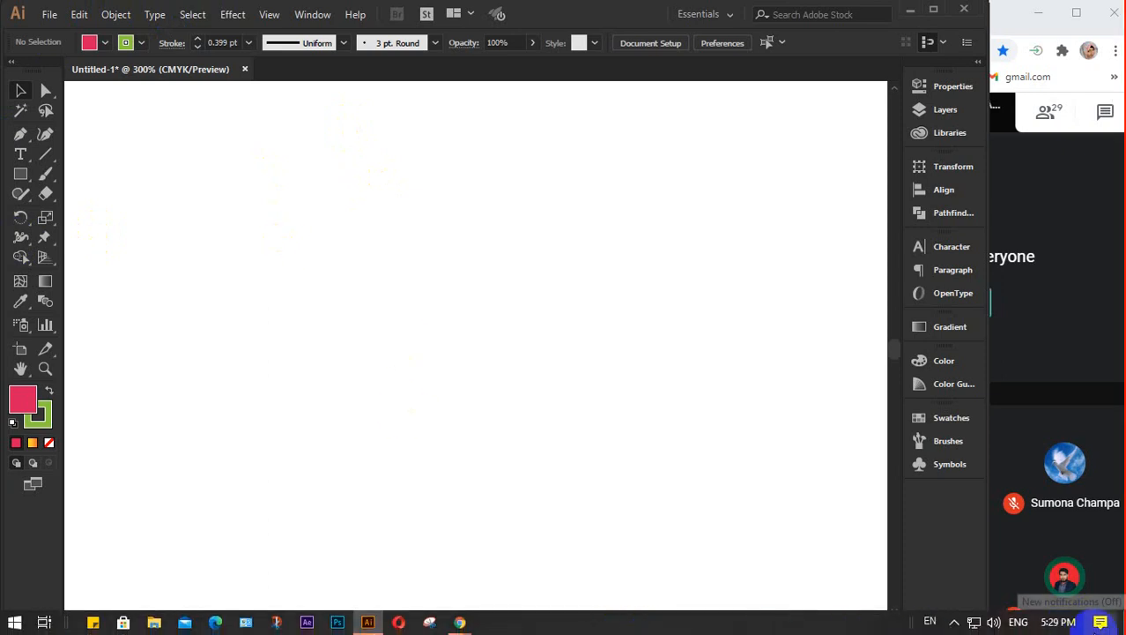
click(954, 622)
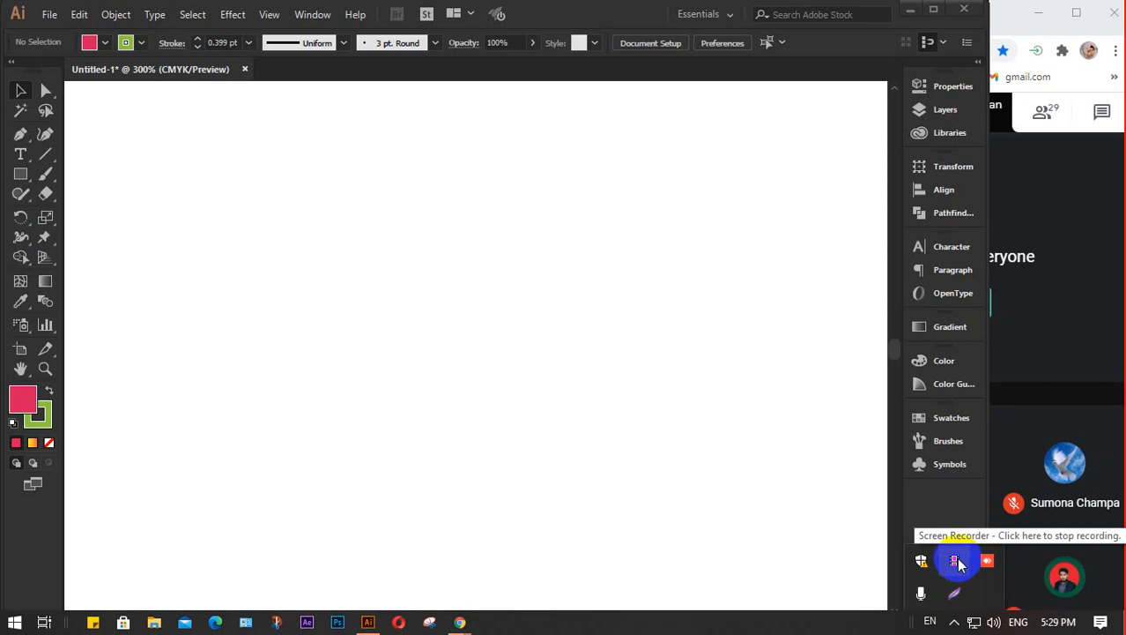
click(750, 505)
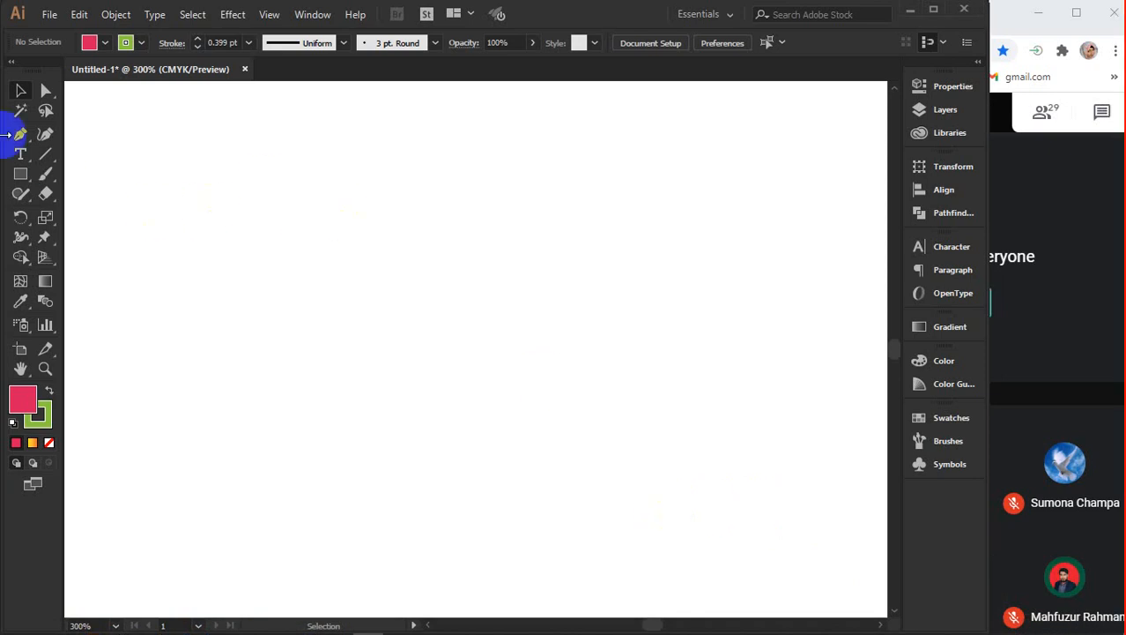
Draw a pink circle with a green outline on the empty artboard, using the Ellipse tool
drag(21, 182, 72, 213)
drag(379, 251, 520, 394)
click(20, 91)
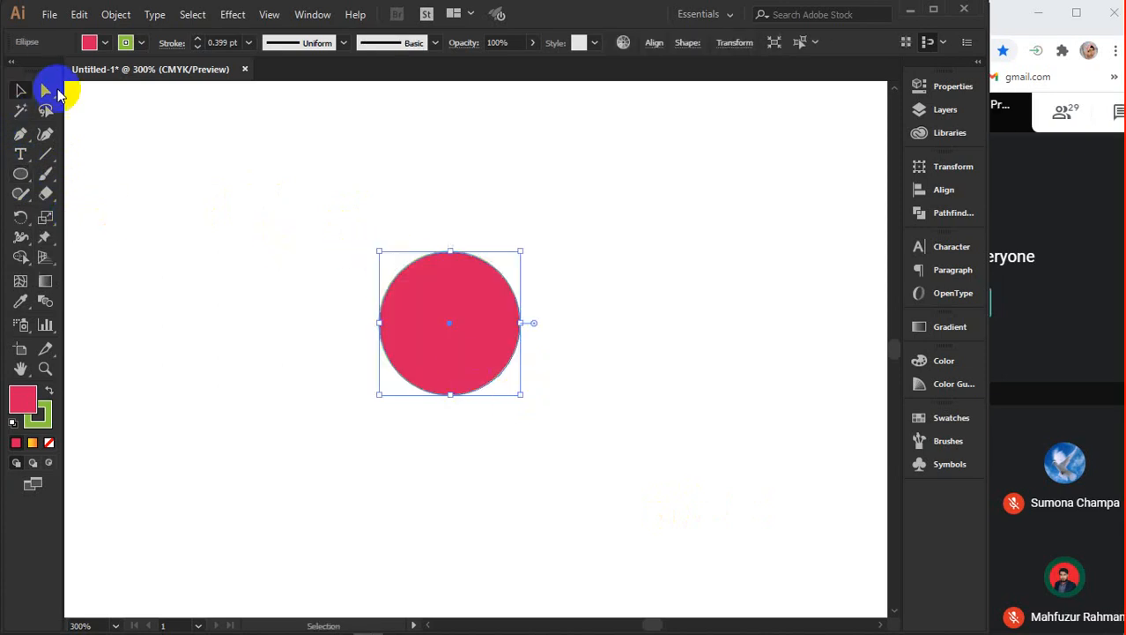
click(232, 15)
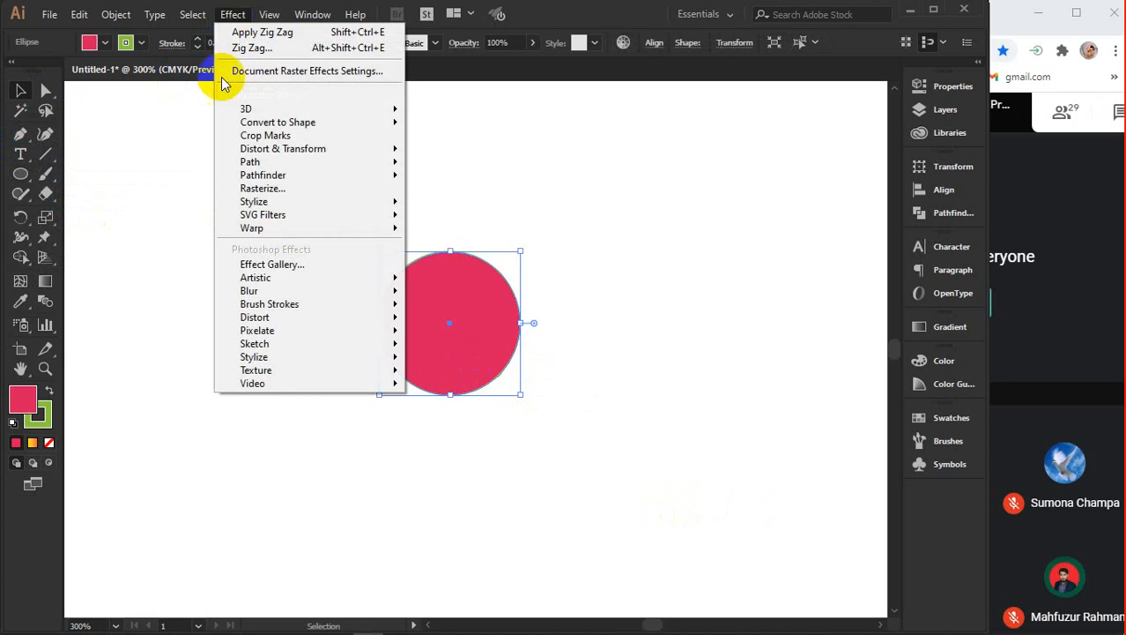
click(617, 341)
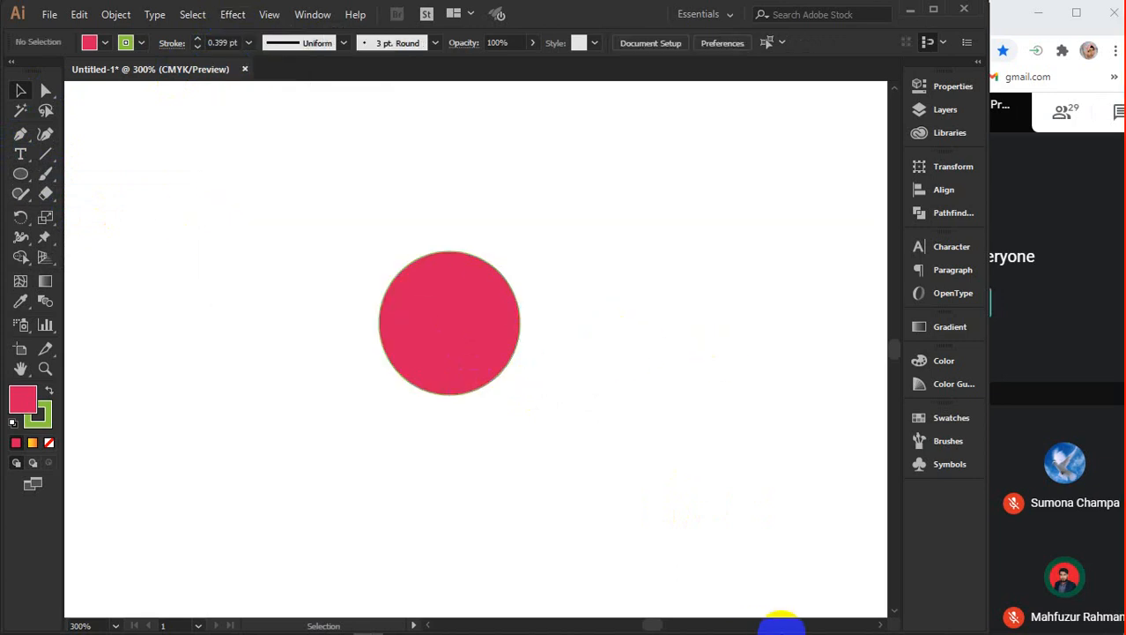
click(953, 621)
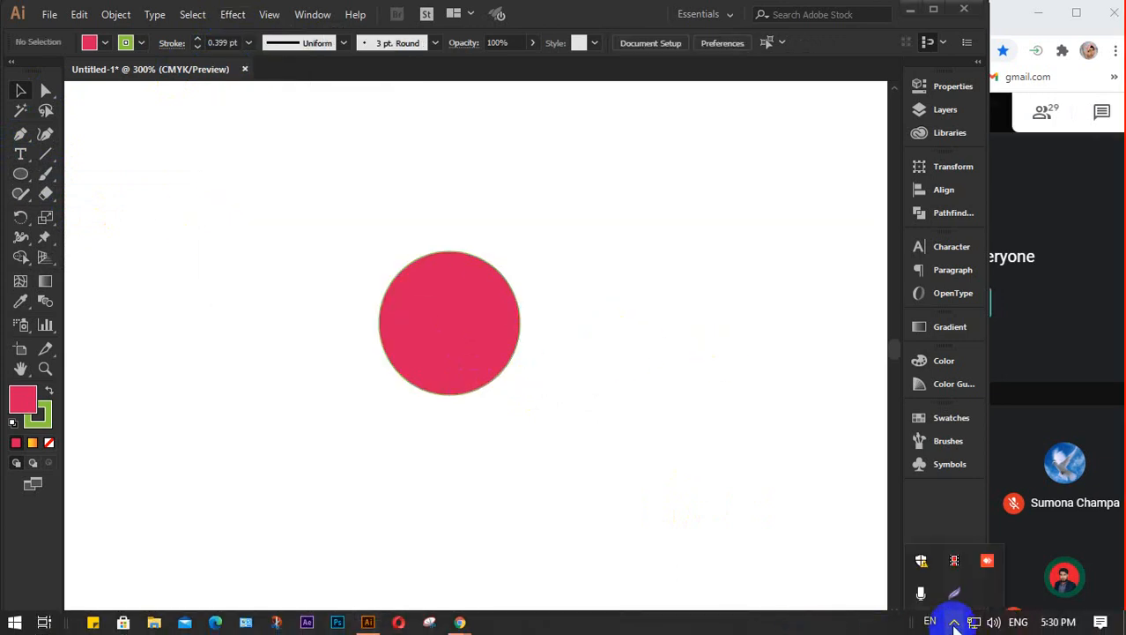
click(952, 562)
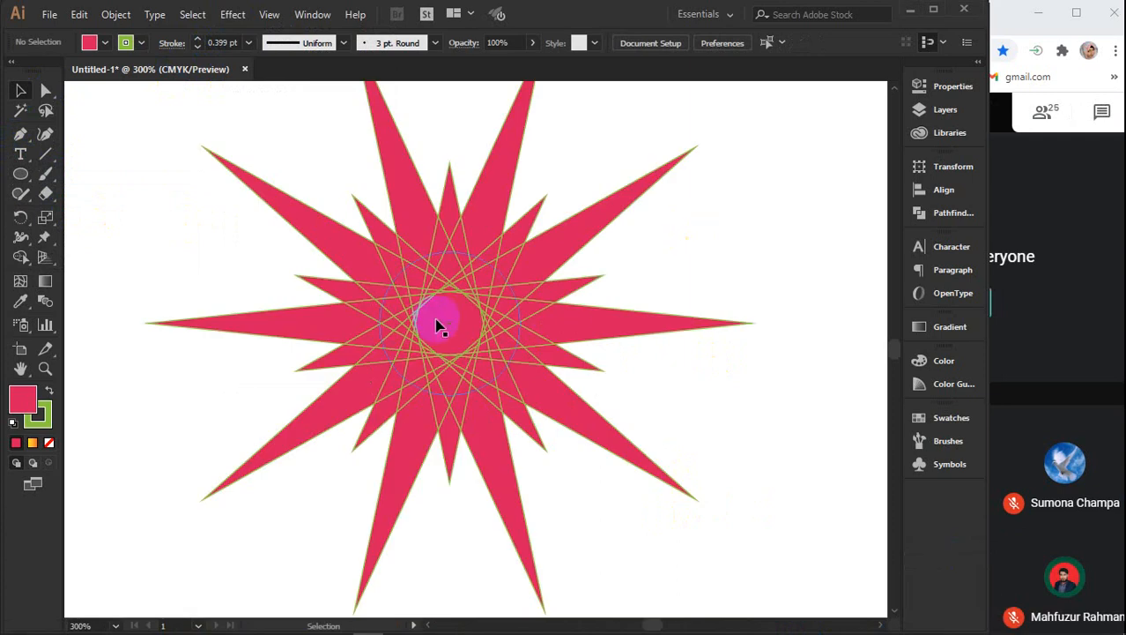
Try expanding the appearance of the Zig Zag starburst, and undo it
click(438, 324)
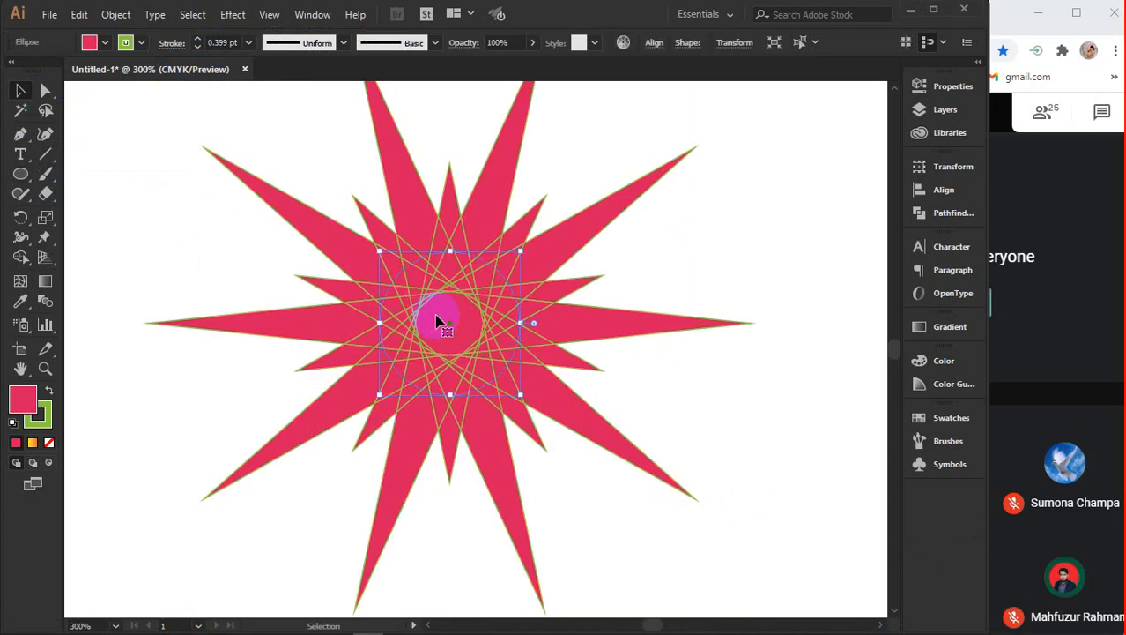
click(115, 14)
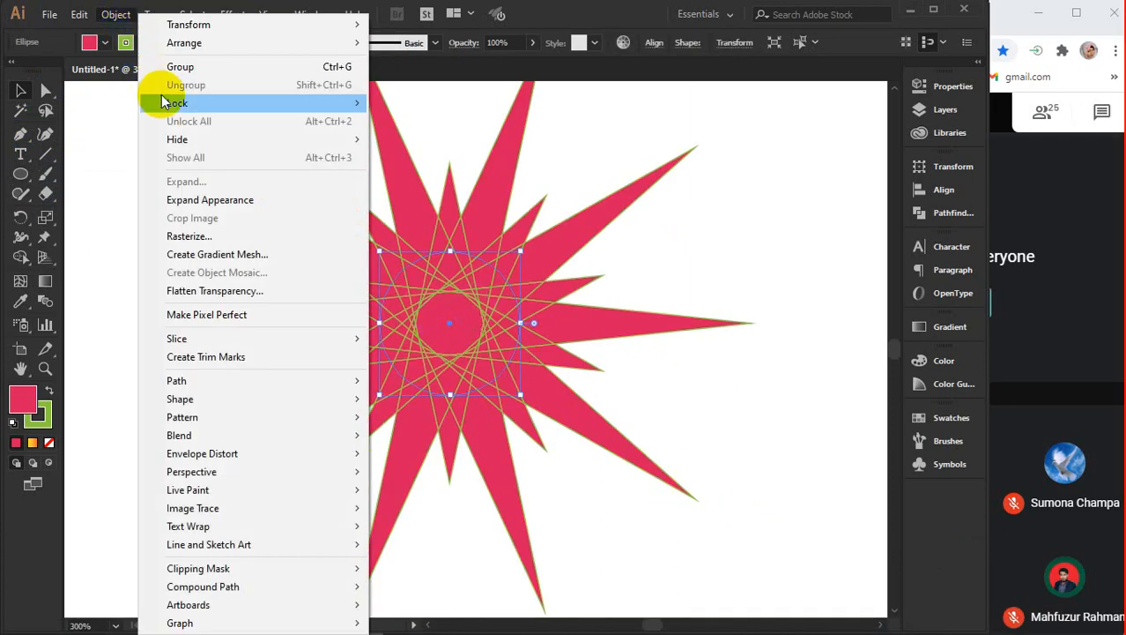
click(201, 200)
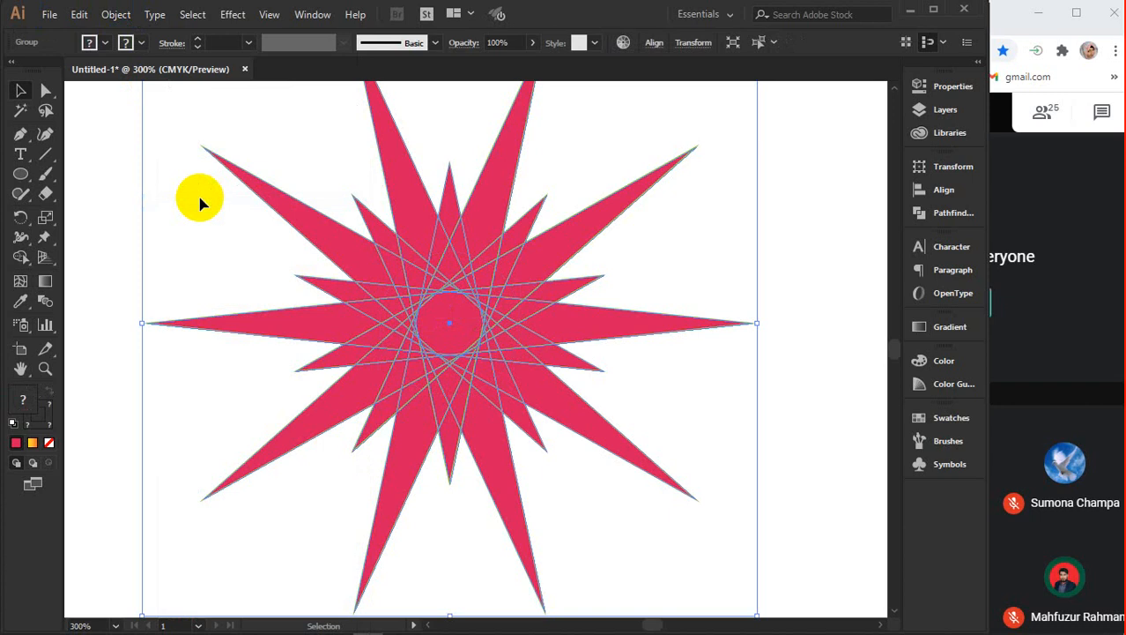
key(ctrl+z)
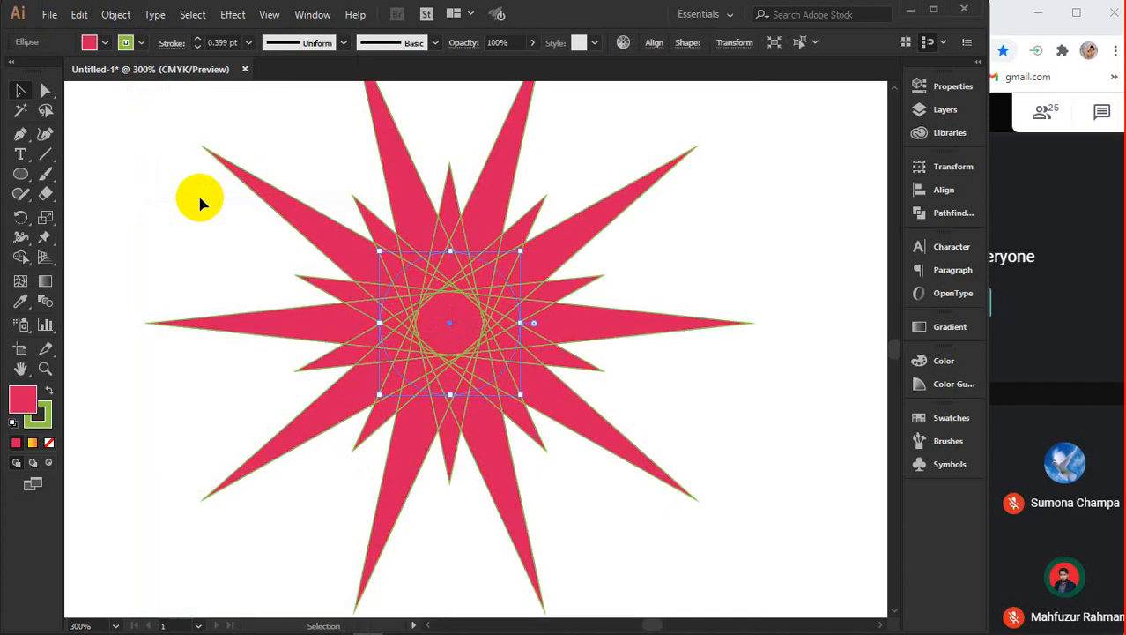
Select the Zig Zag starburst and expand its appearance into editable paths
scroll(769, 268, down, 2)
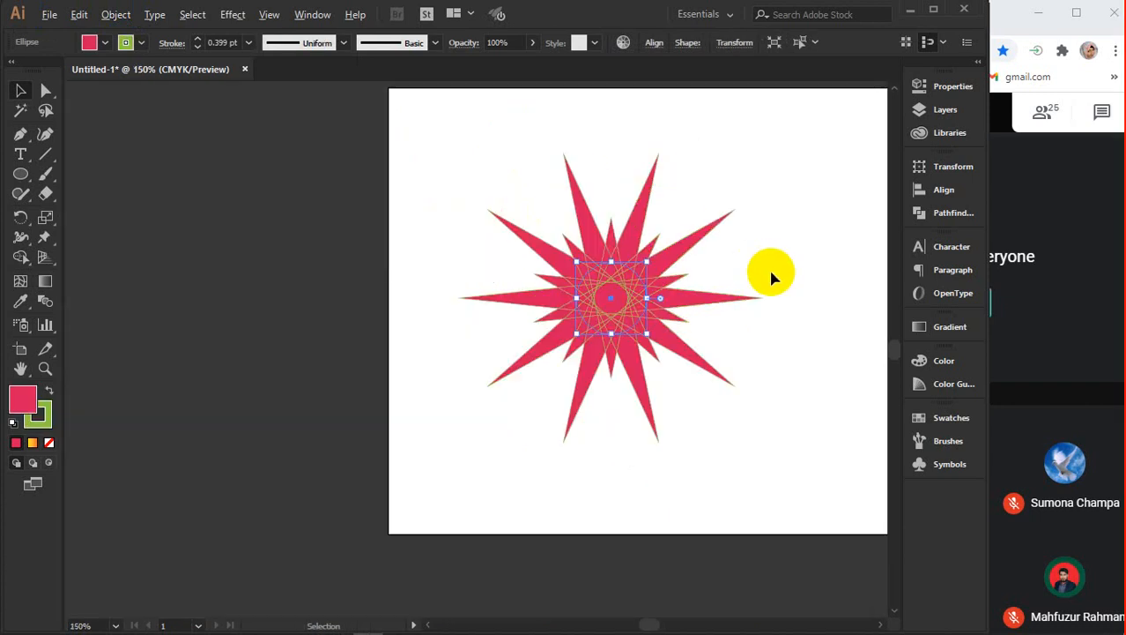
drag(769, 285, 594, 335)
scroll(677, 306, down, 1)
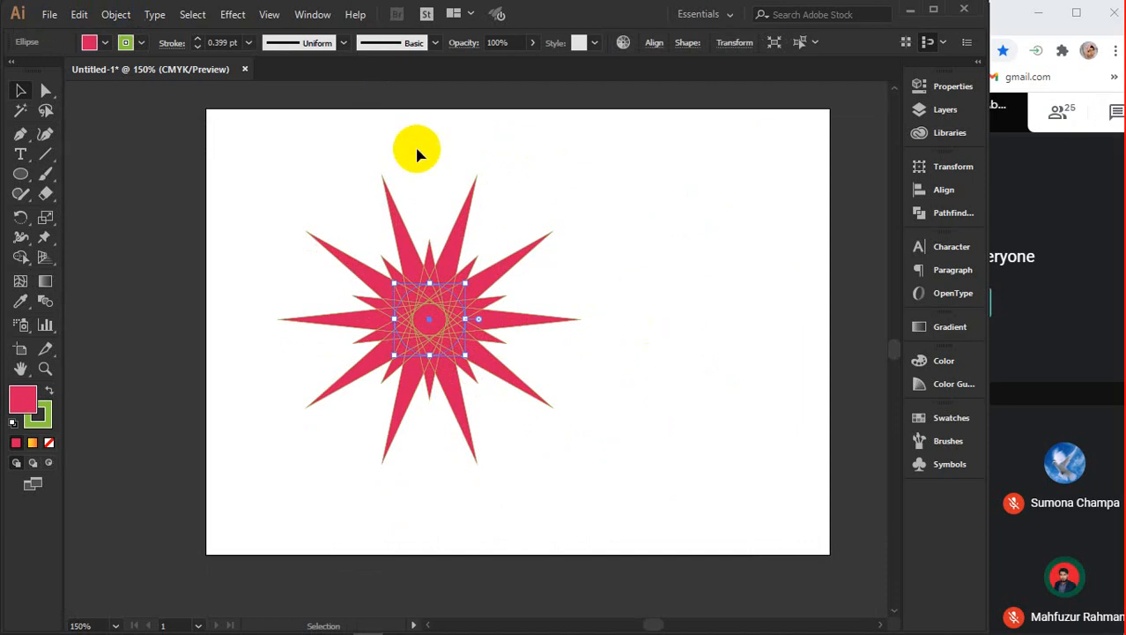
drag(257, 180, 610, 490)
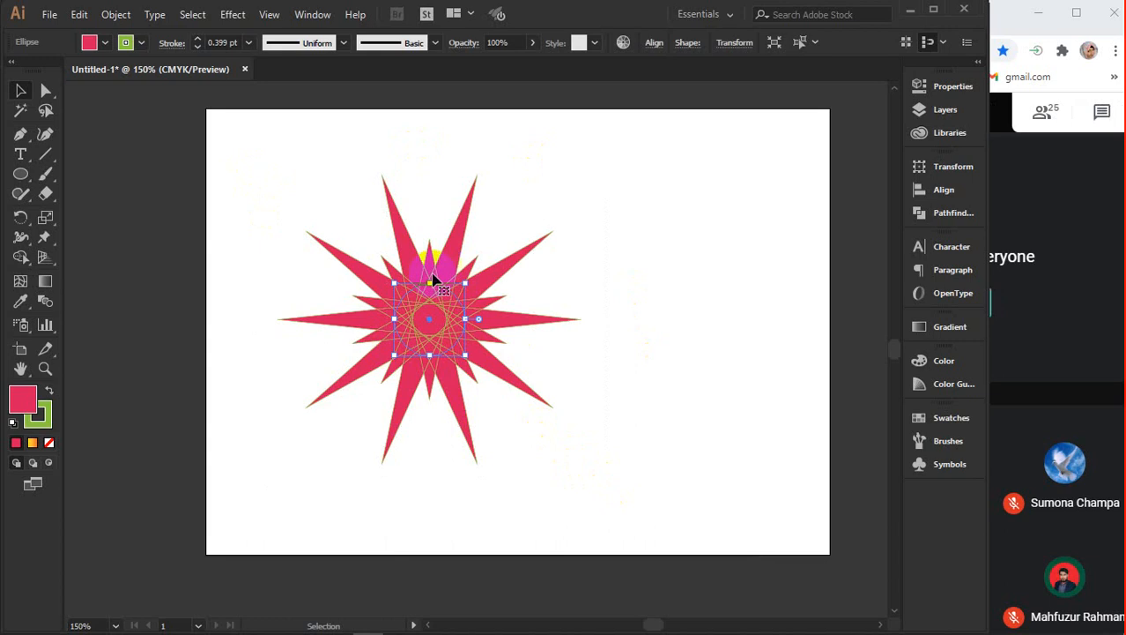
click(608, 354)
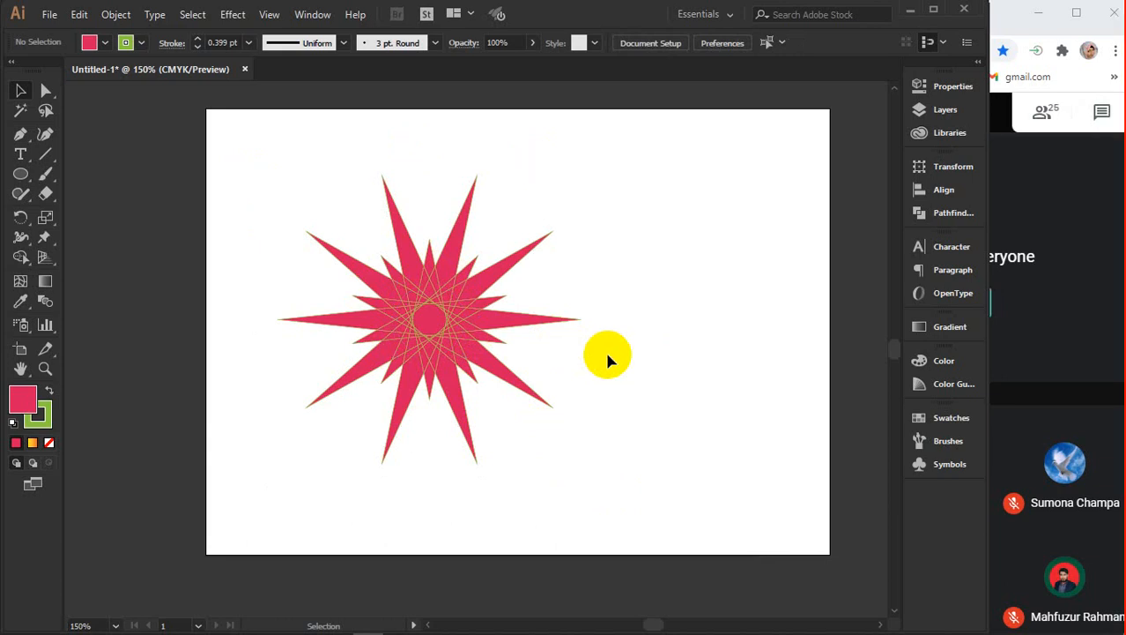
click(407, 321)
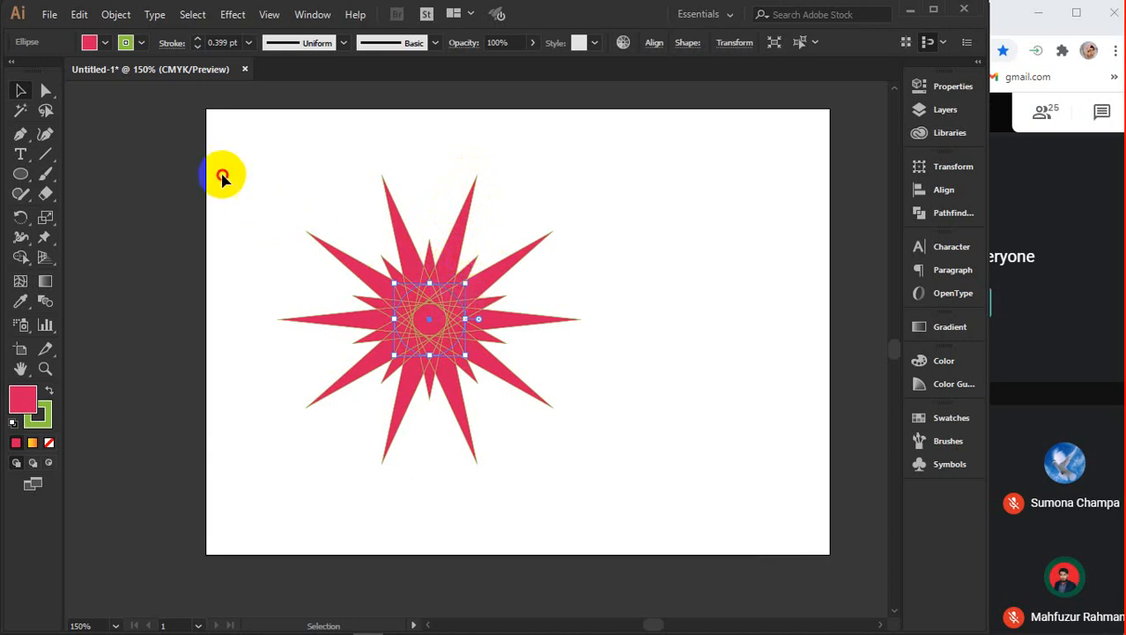
drag(224, 177, 565, 448)
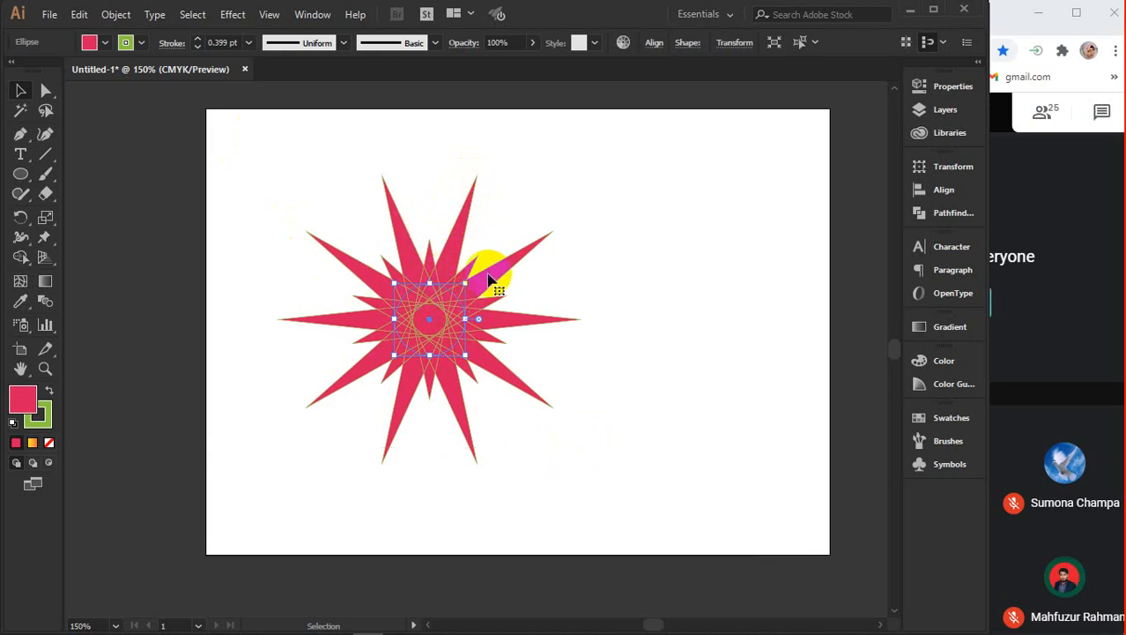
click(115, 15)
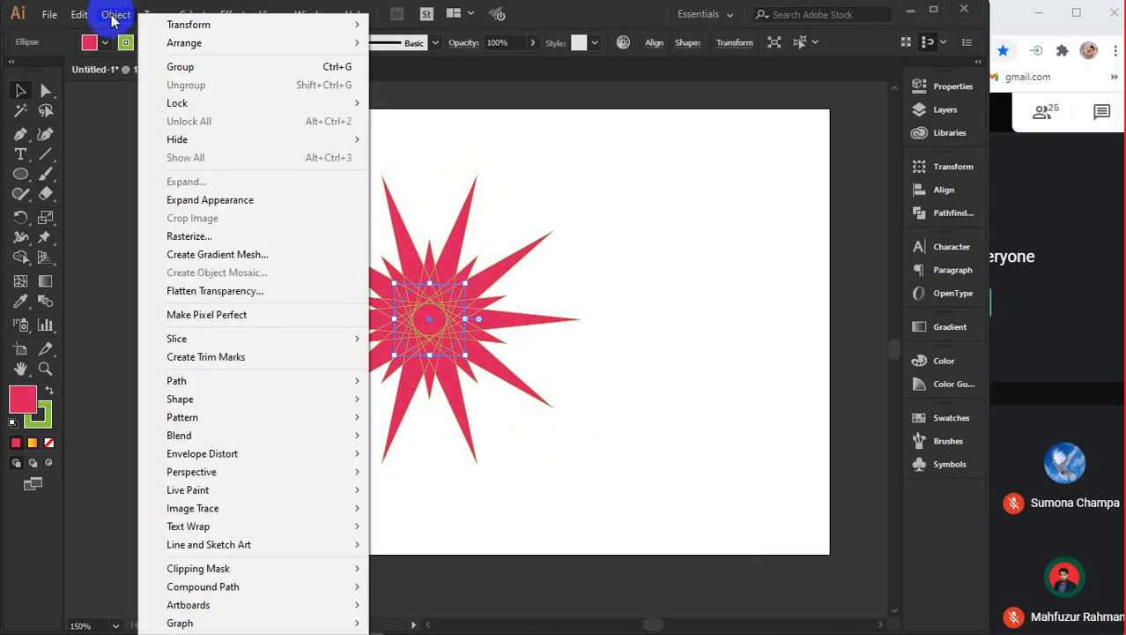
click(215, 201)
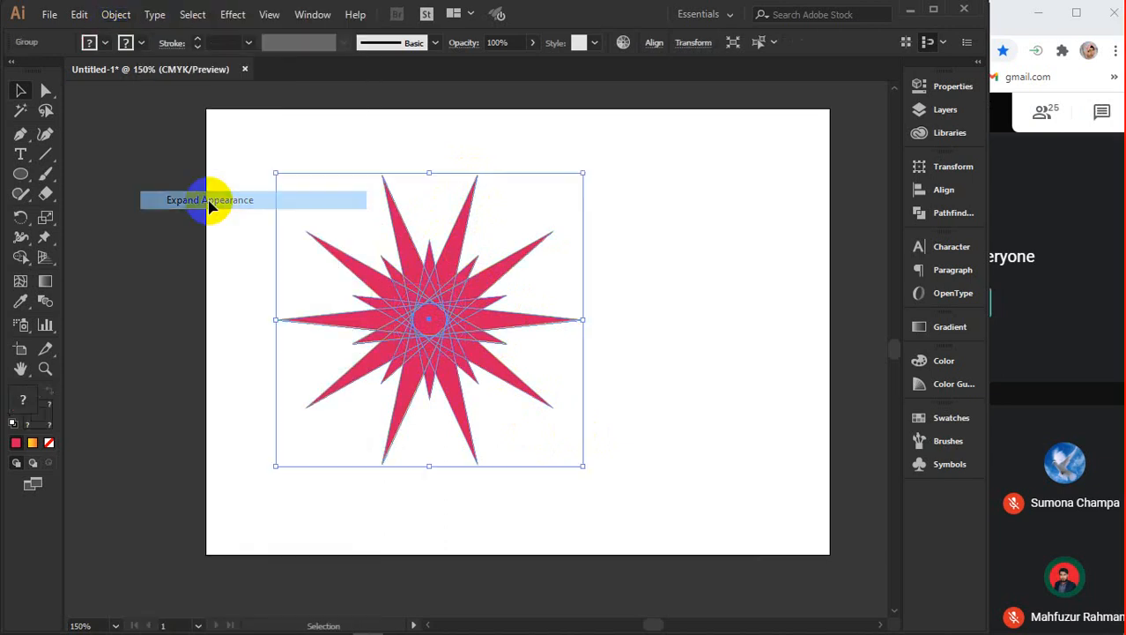
Expand the starburst group with both Fill and Stroke included, and deselect it
click(115, 14)
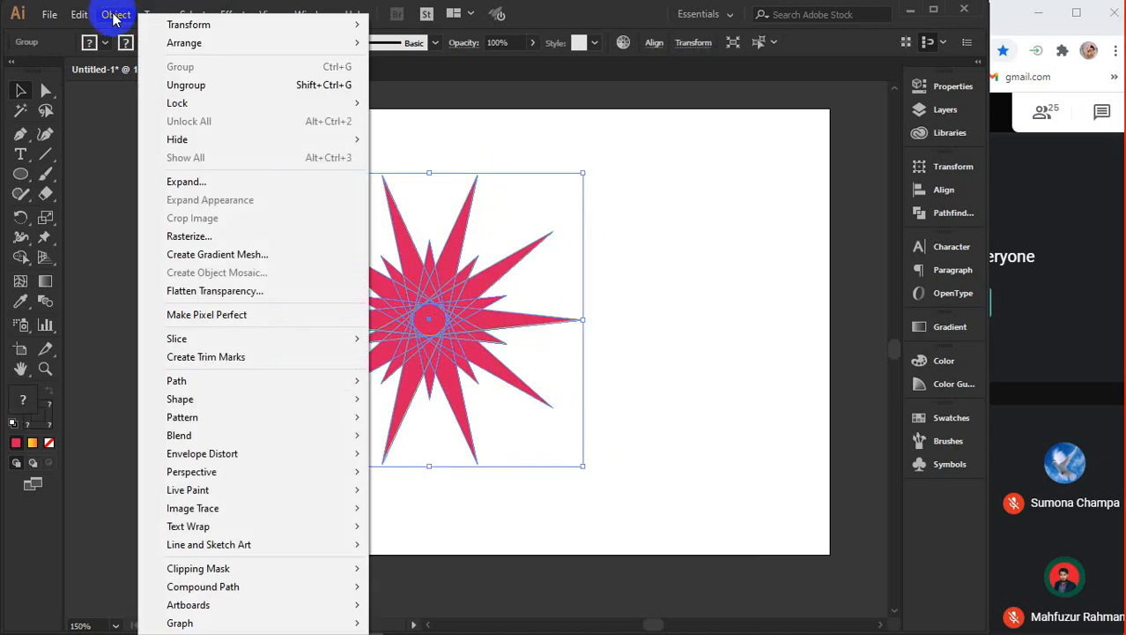
click(198, 188)
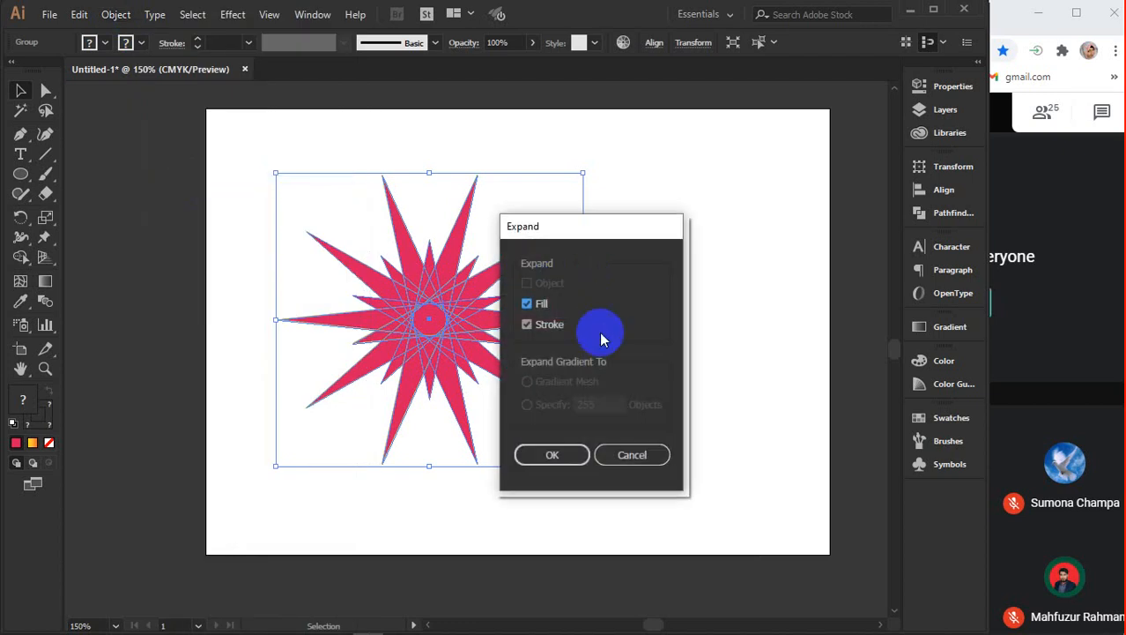
click(540, 456)
click(723, 300)
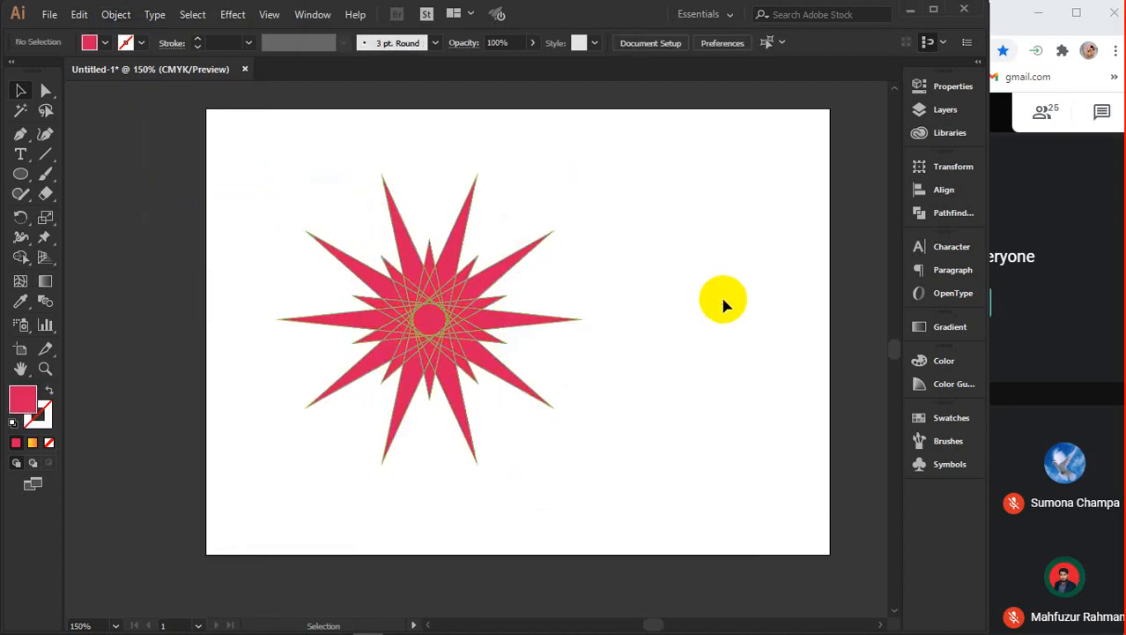
Examine the expanded starburst's anchor points up close with the Direct Selection tool, then reselect the whole group and deselect it
scroll(674, 300, up, 1)
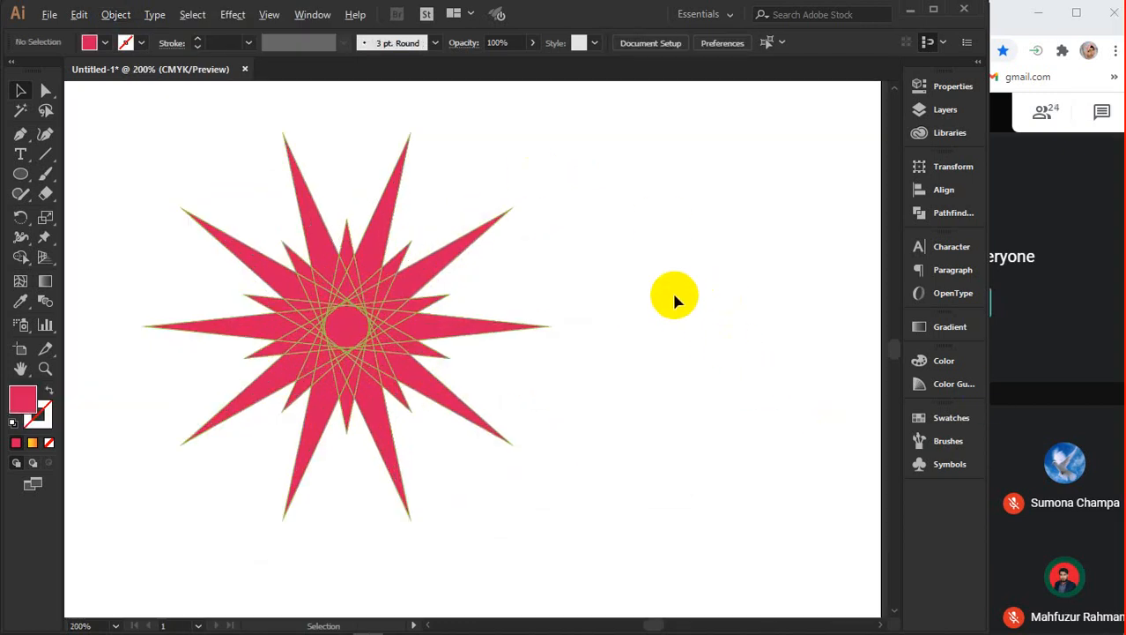
click(496, 222)
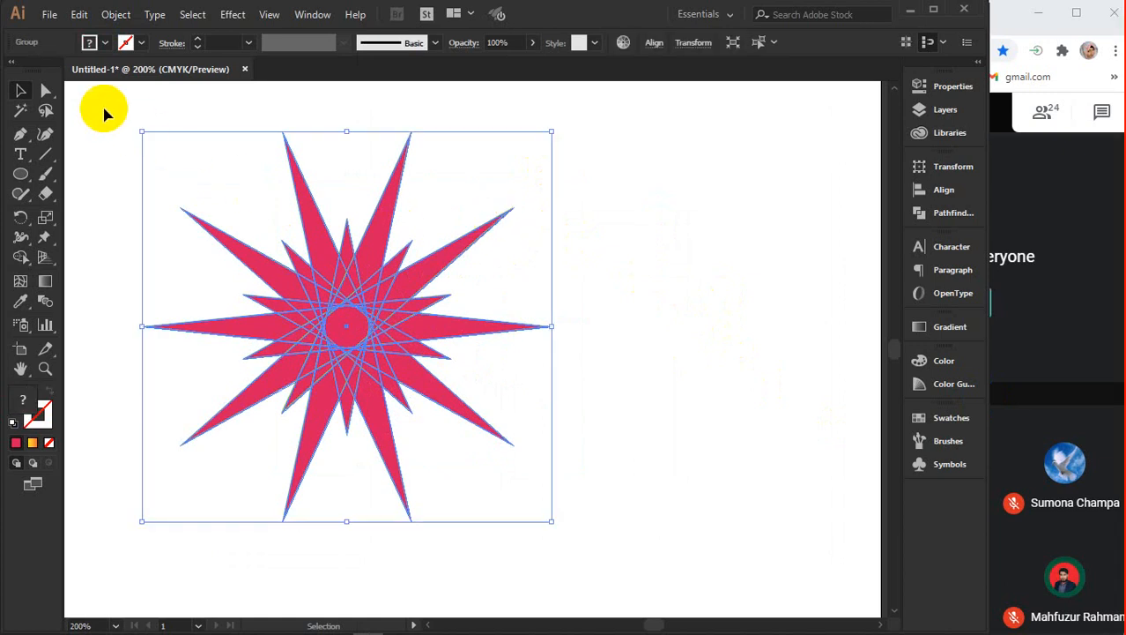
click(46, 89)
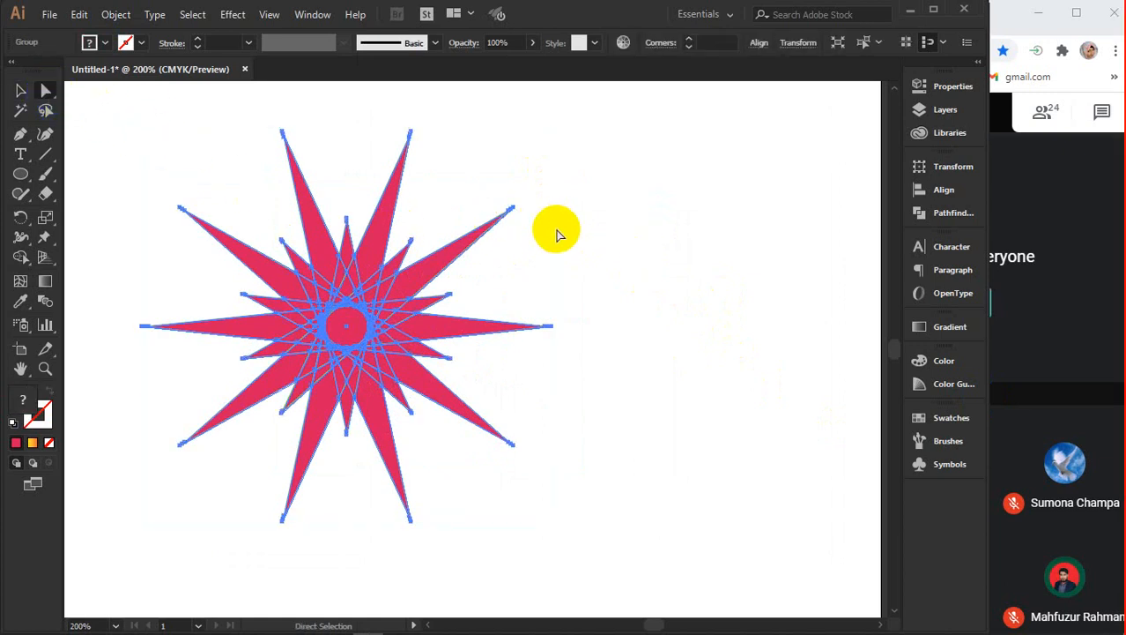
scroll(529, 208, up, 3)
scroll(489, 203, up, 2)
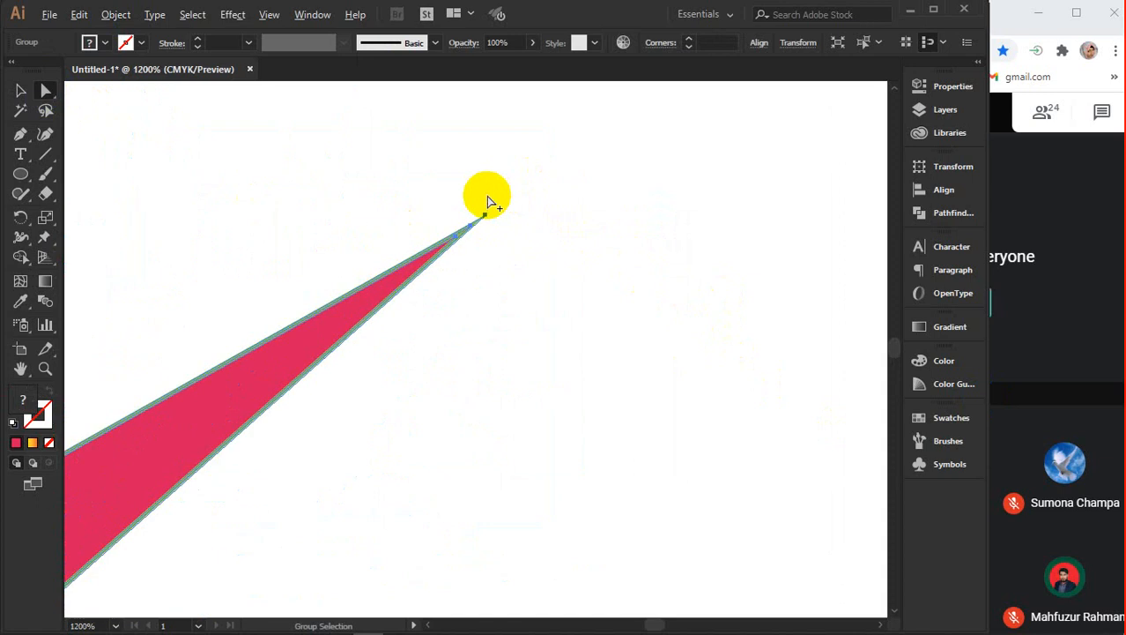
scroll(487, 201, down, 3)
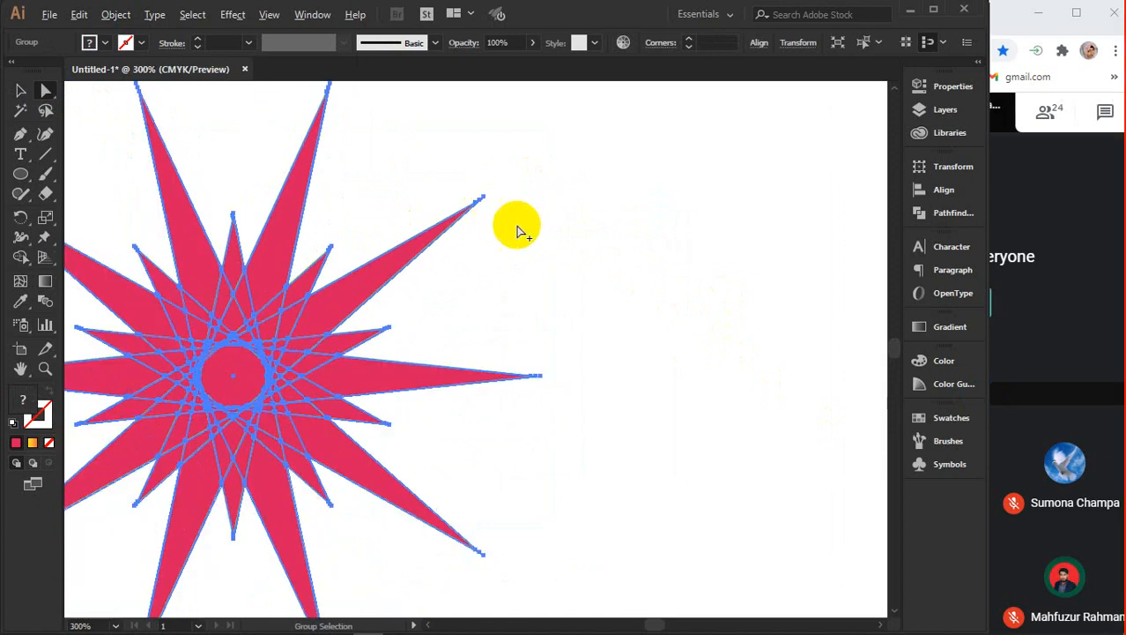
drag(529, 241, 631, 279)
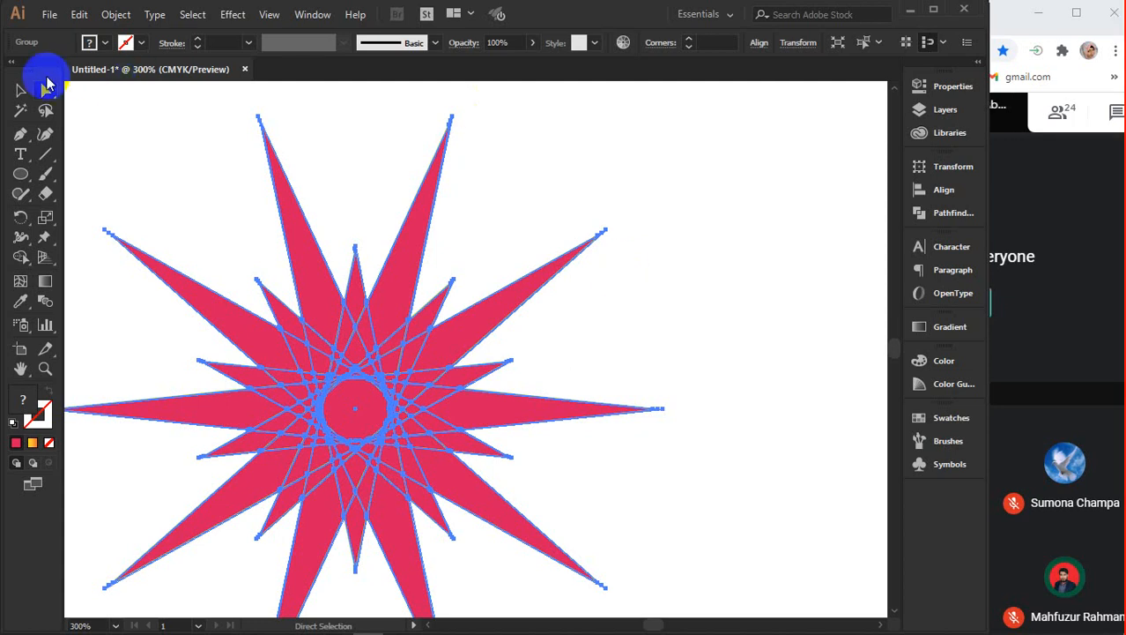
click(20, 90)
click(787, 207)
click(594, 241)
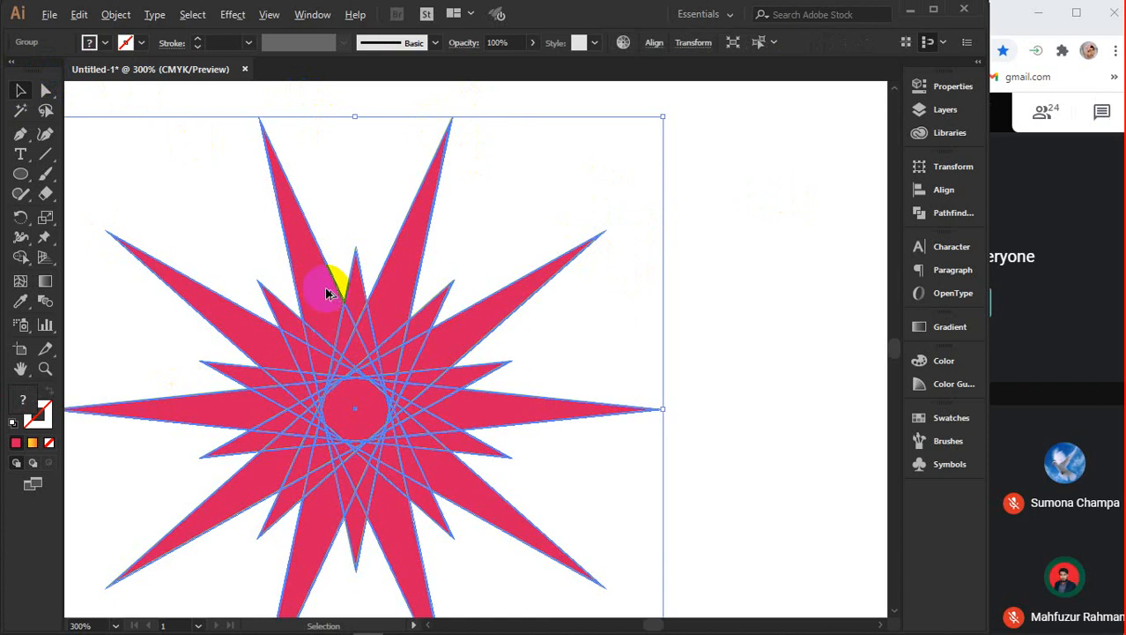
scroll(326, 294, down, 1)
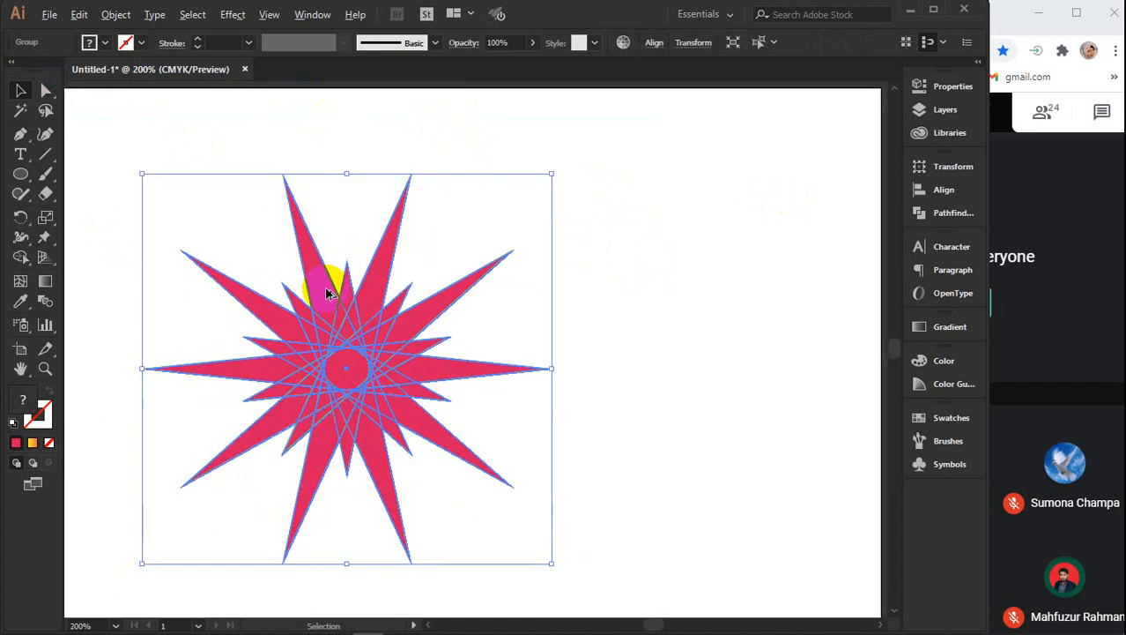
click(683, 289)
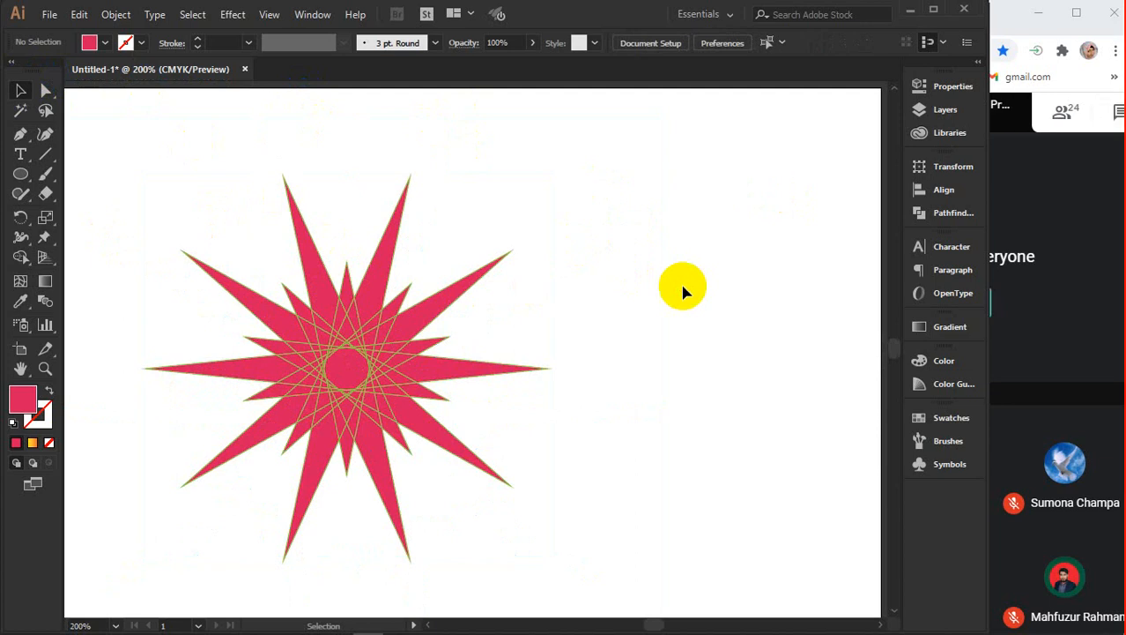
Try a Zig Zag effect with an absolute size of 0.4 in on the expanded starburst, and cancel it
click(355, 325)
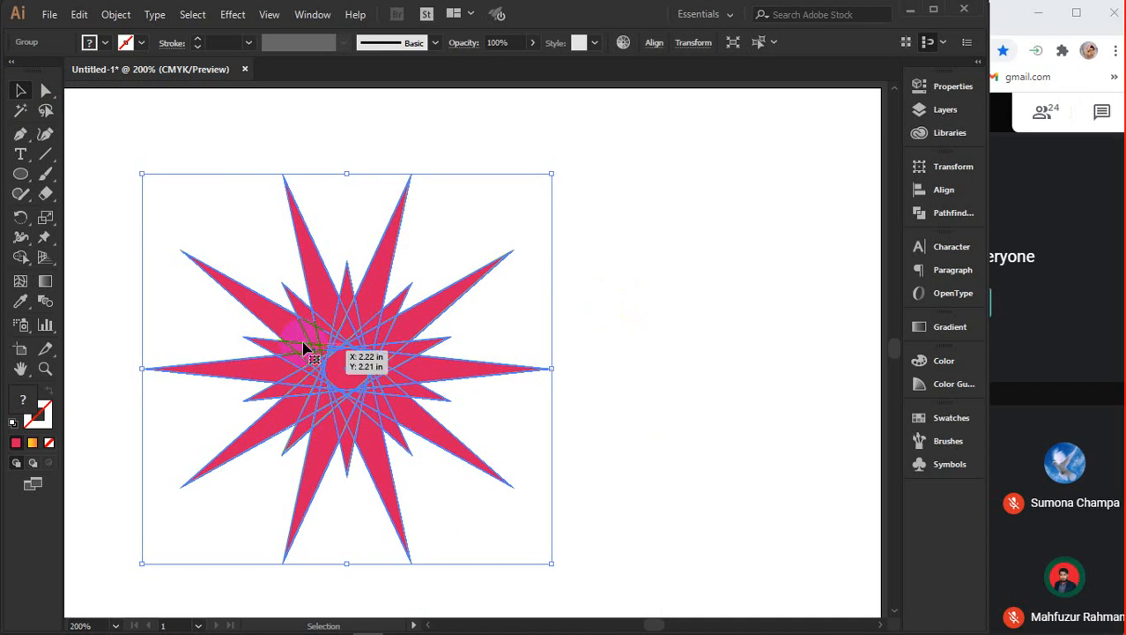
click(233, 14)
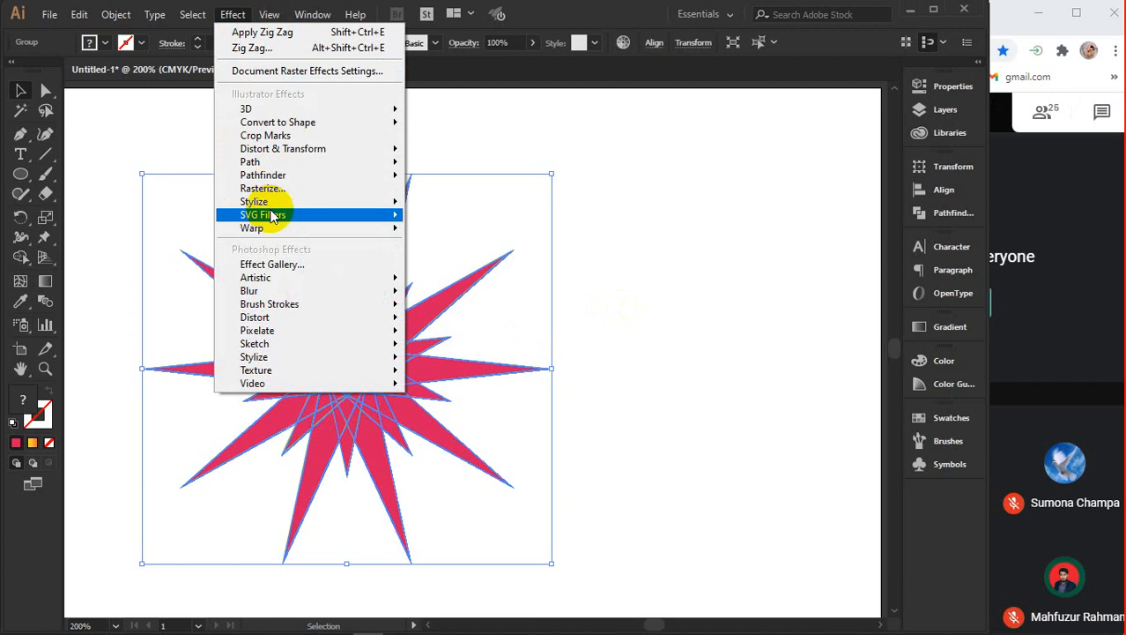
mouse_move(296, 149)
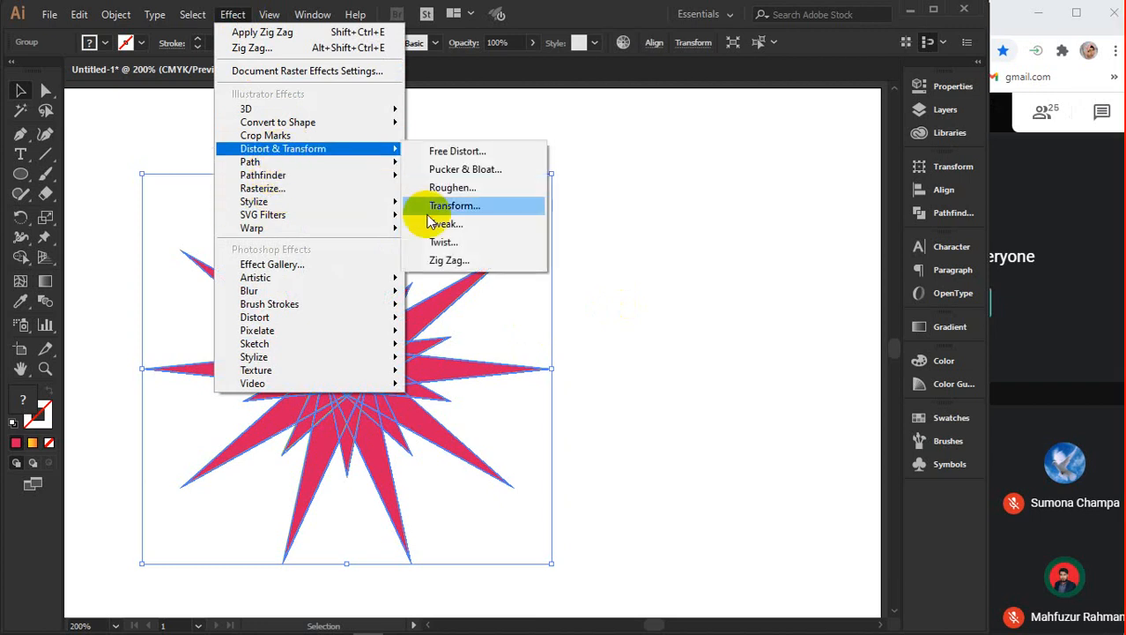
click(440, 260)
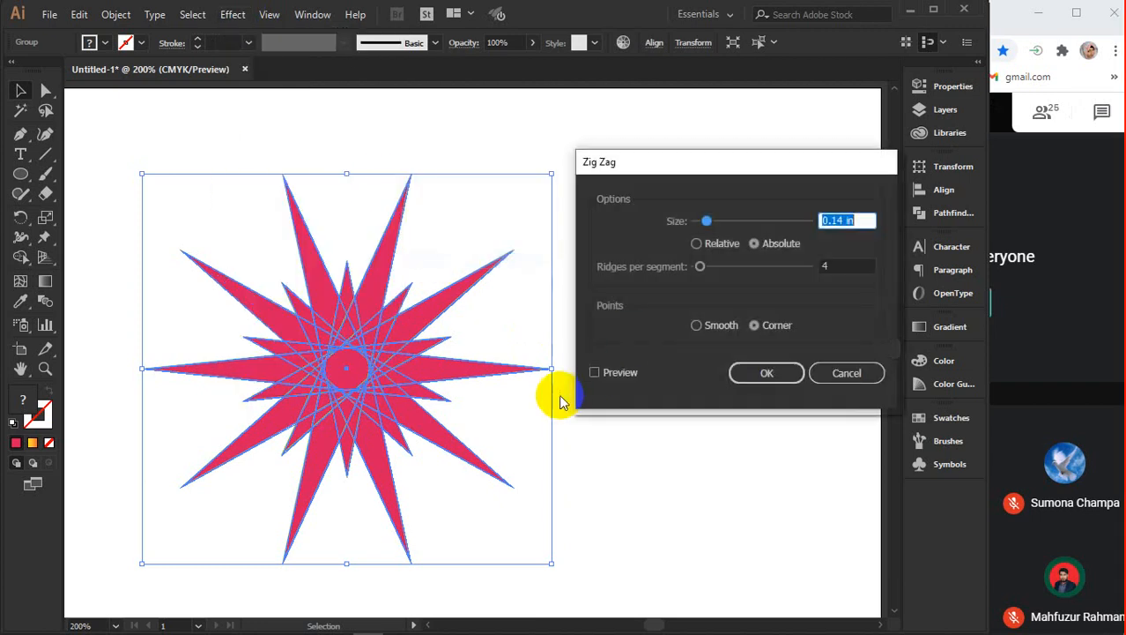
click(595, 372)
click(854, 221)
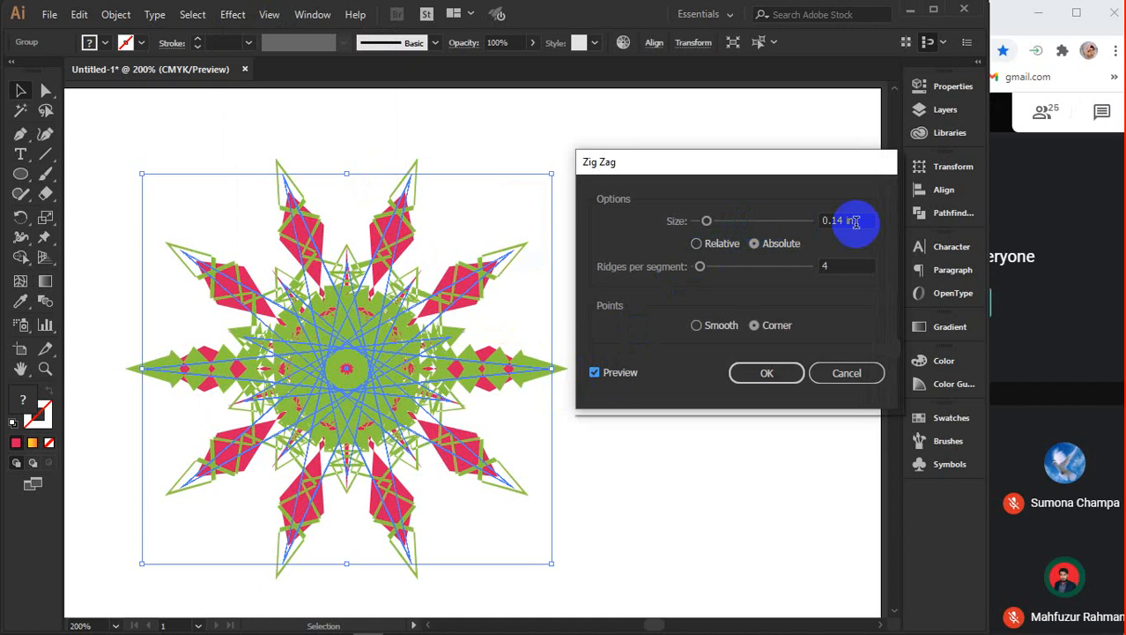
key(Up)
key(Up)
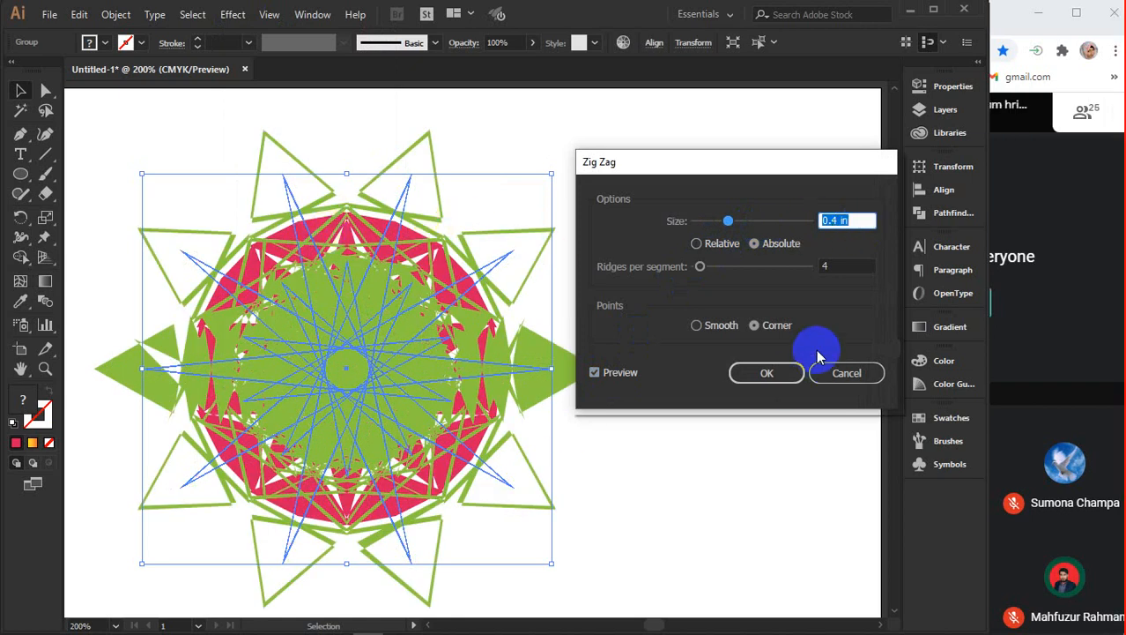
click(845, 373)
click(715, 294)
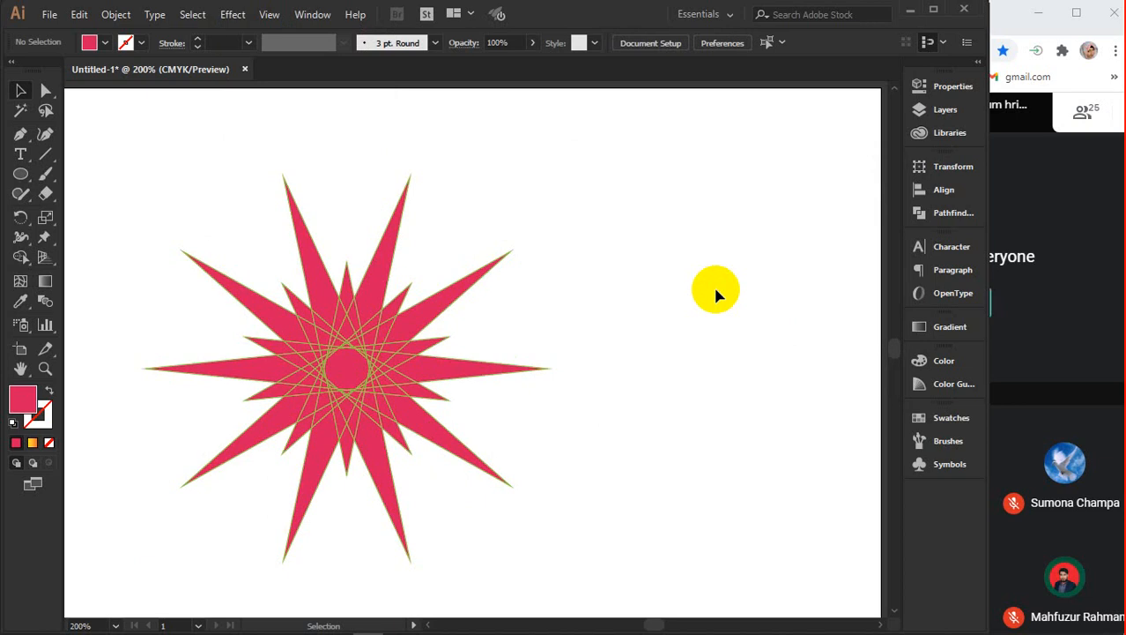
Delete the starburst and the pink diamond so that the artboard is empty
click(350, 374)
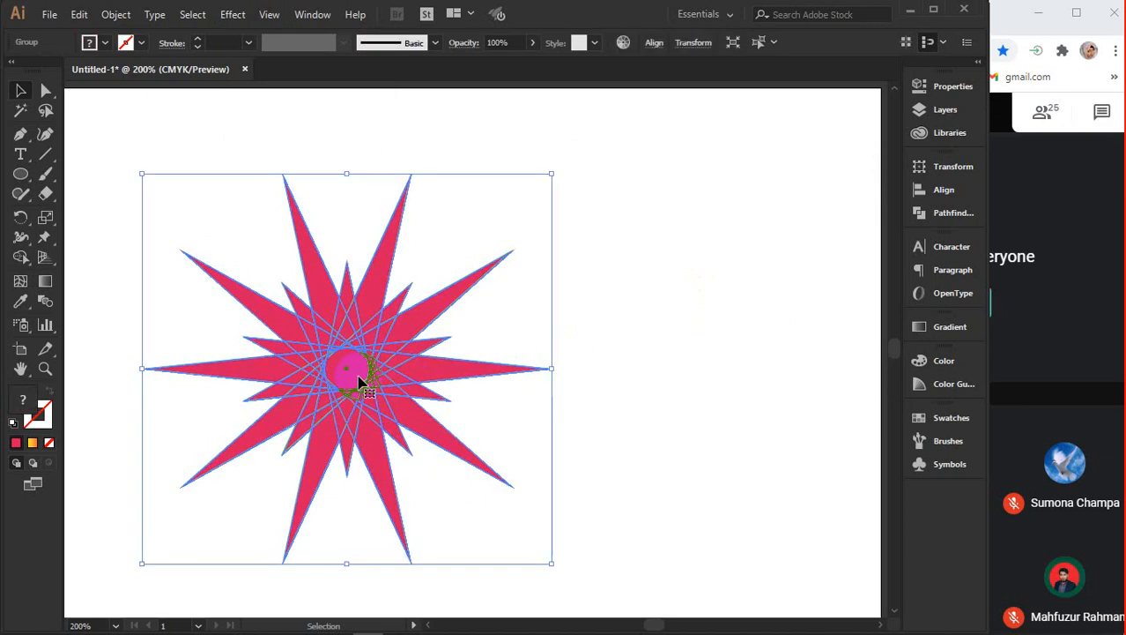
key(Delete)
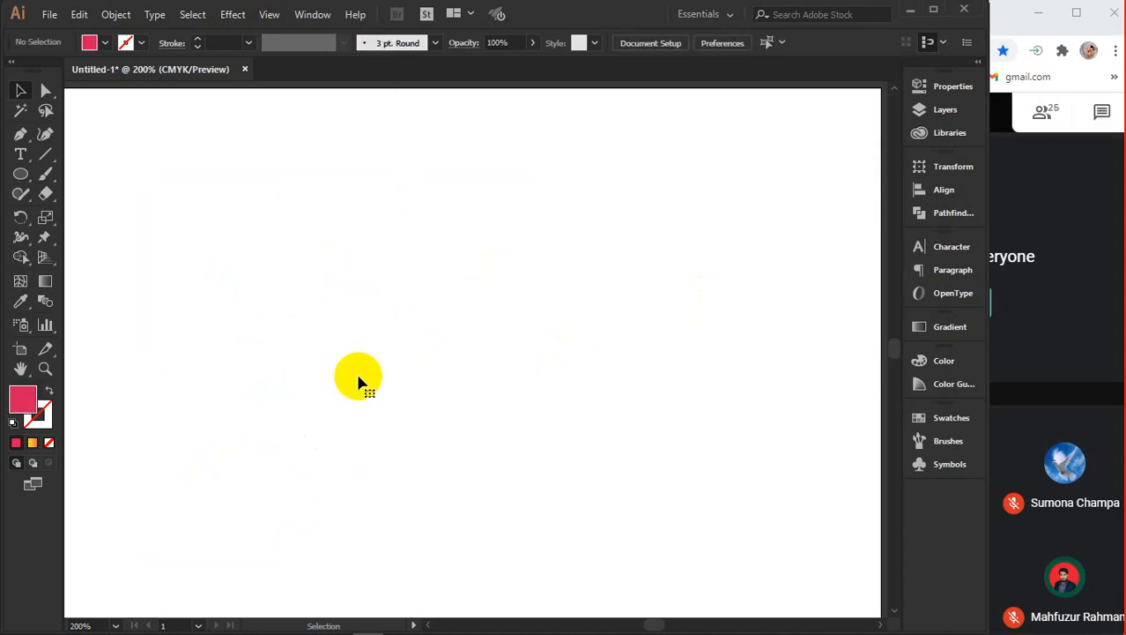
key(ctrl+minus)
drag(321, 138, 335, 353)
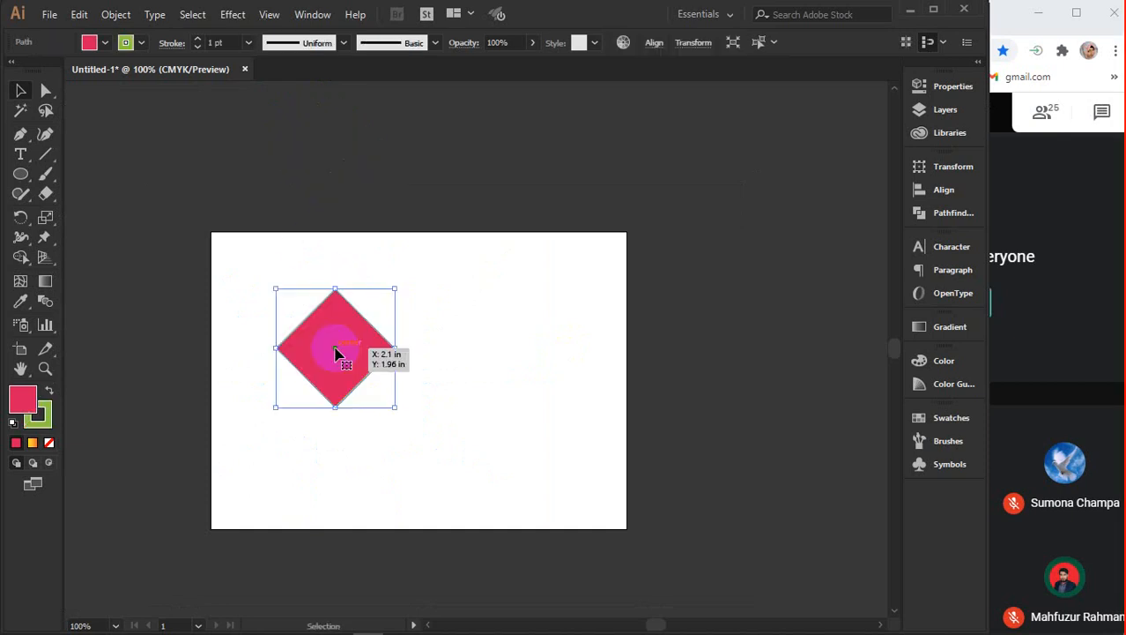
key(Delete)
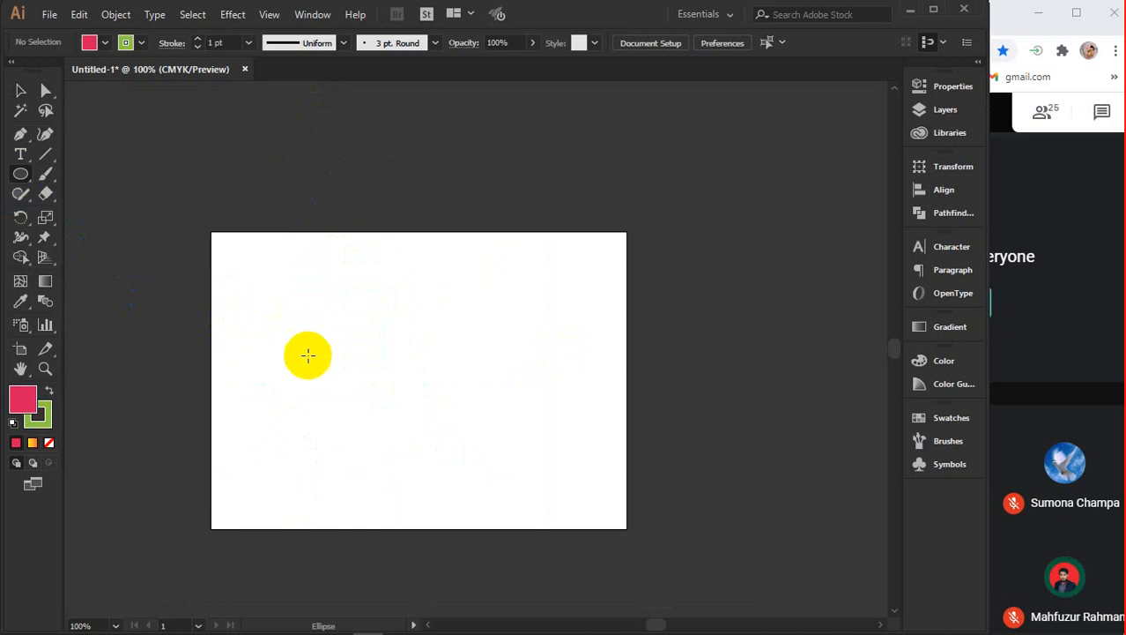
Draw a pink circle with a green outline using the Ellipse tool, and move it toward the middle of the artboard
scroll(316, 371, up, 2)
drag(211, 265, 416, 471)
click(20, 90)
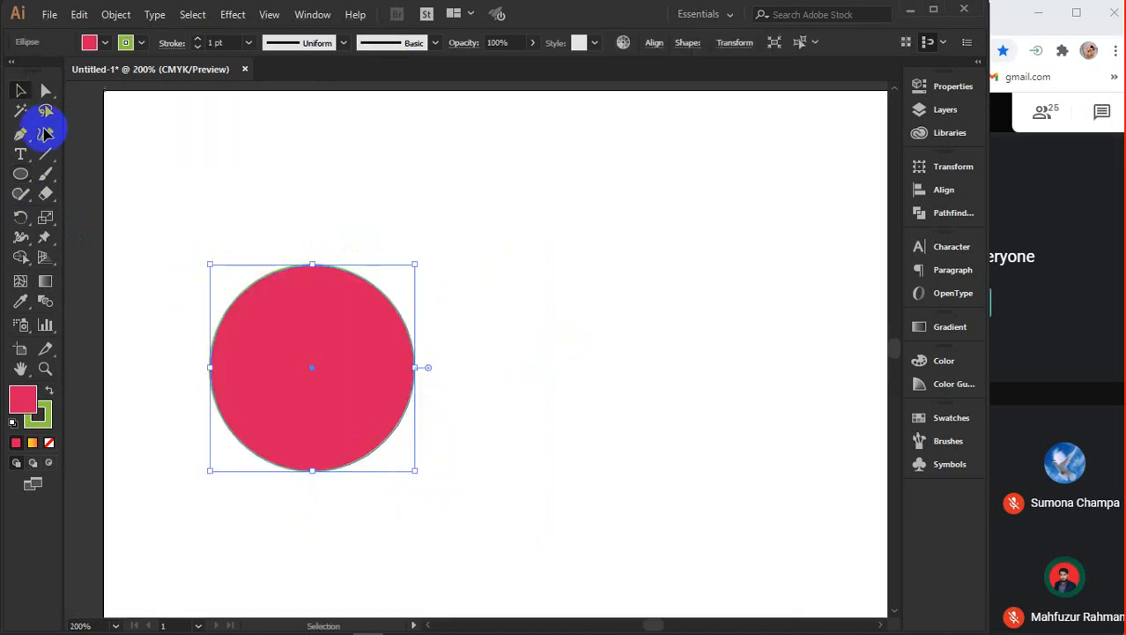
drag(334, 352, 590, 368)
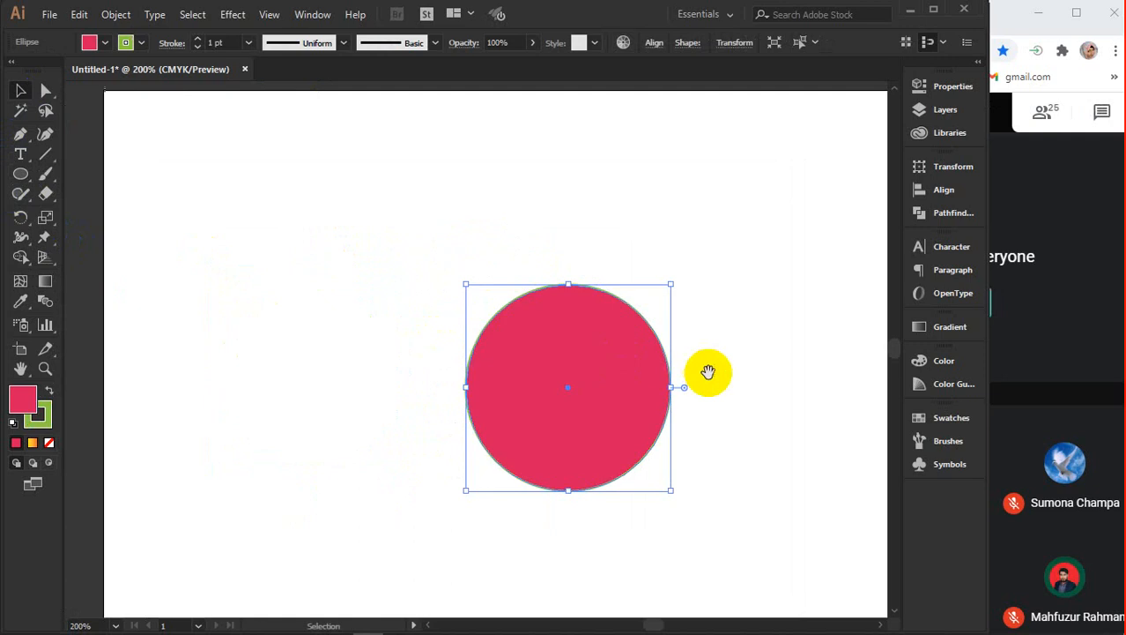
drag(709, 372, 667, 342)
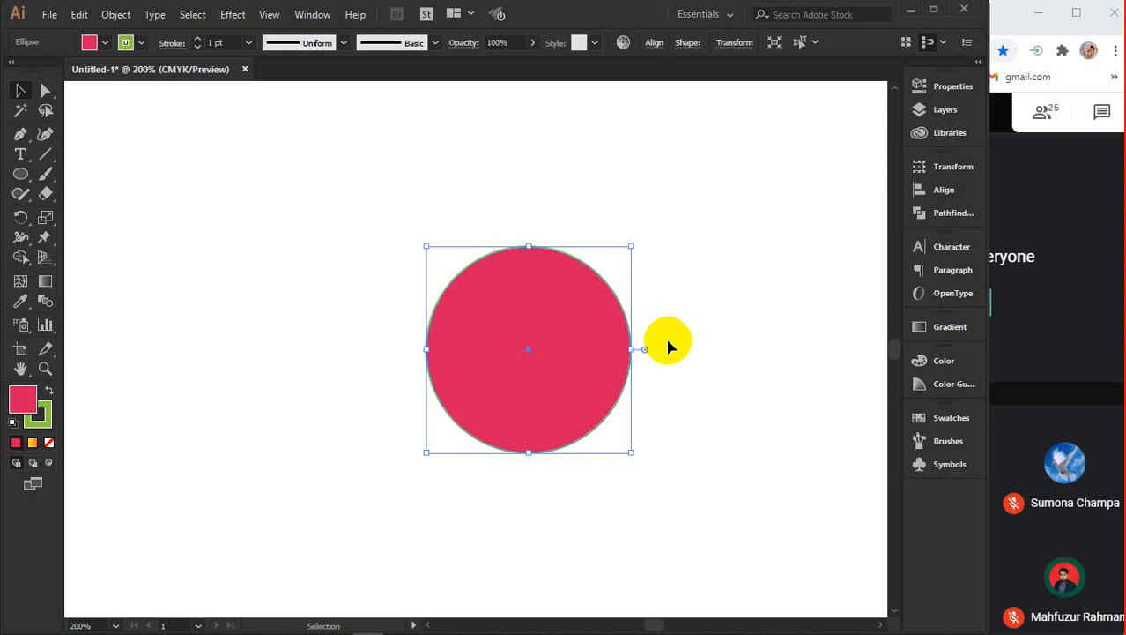
Remove the circle's green stroke, keeping only the pink fill
click(44, 427)
click(49, 443)
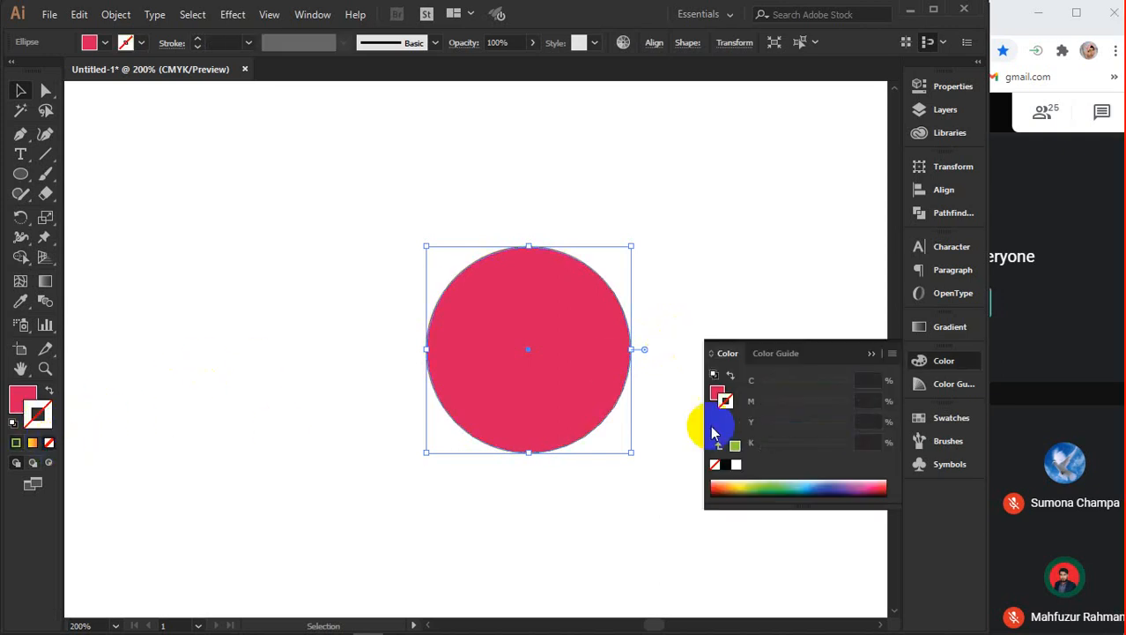
click(866, 352)
click(438, 365)
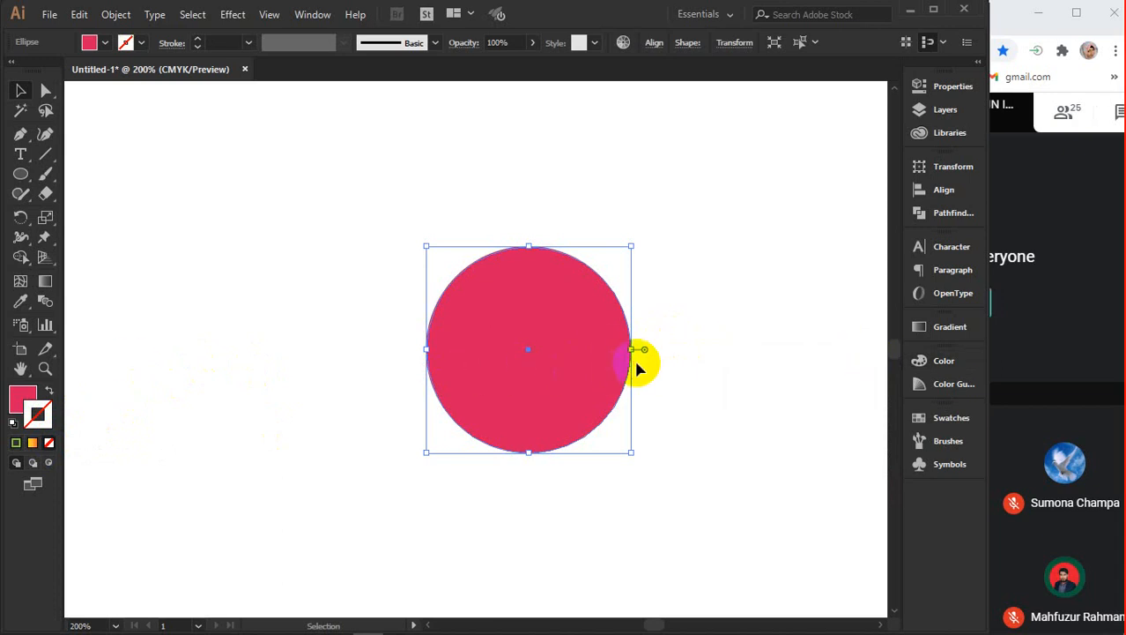
click(636, 366)
Start a previewed Drop Shadow effect on the circle with Normal mode and 100% opacity
click(584, 365)
click(233, 14)
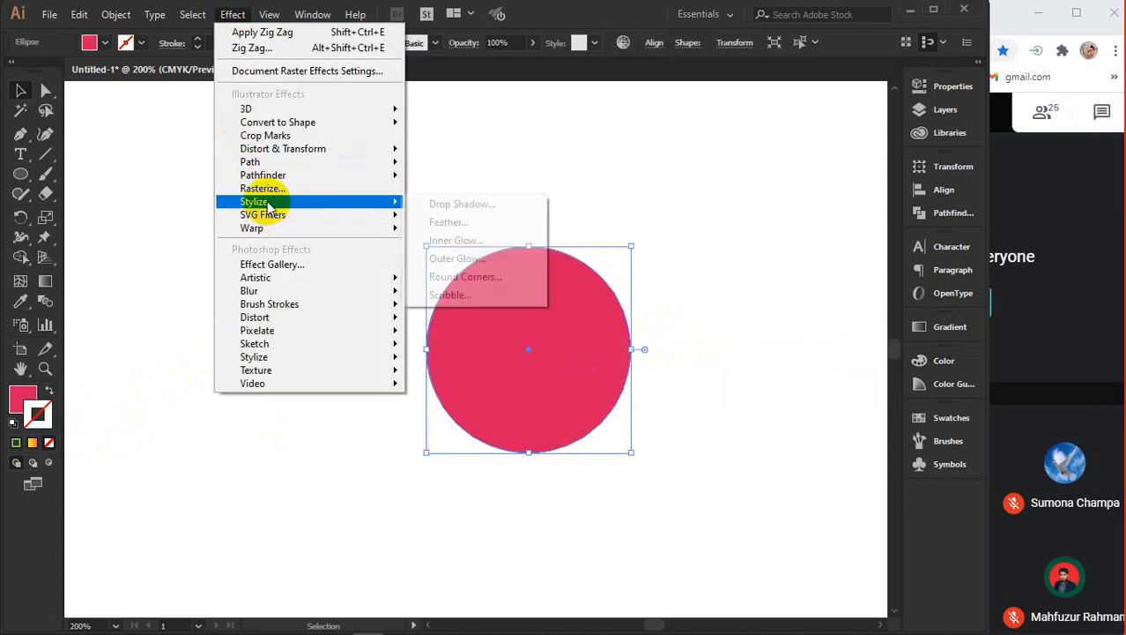
mouse_move(279, 202)
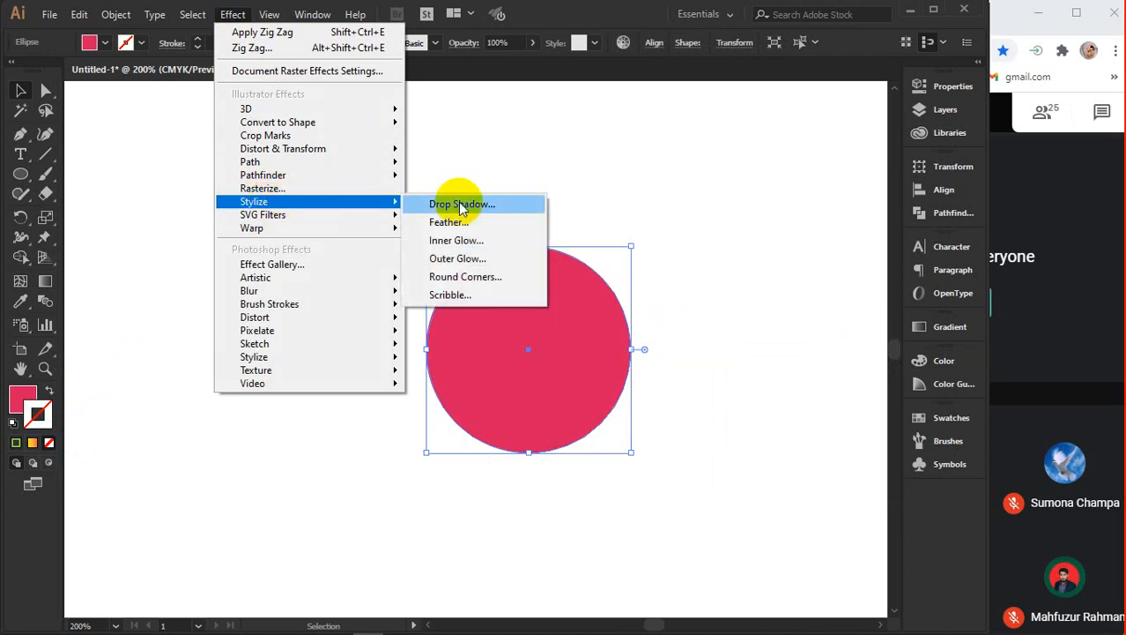
click(507, 214)
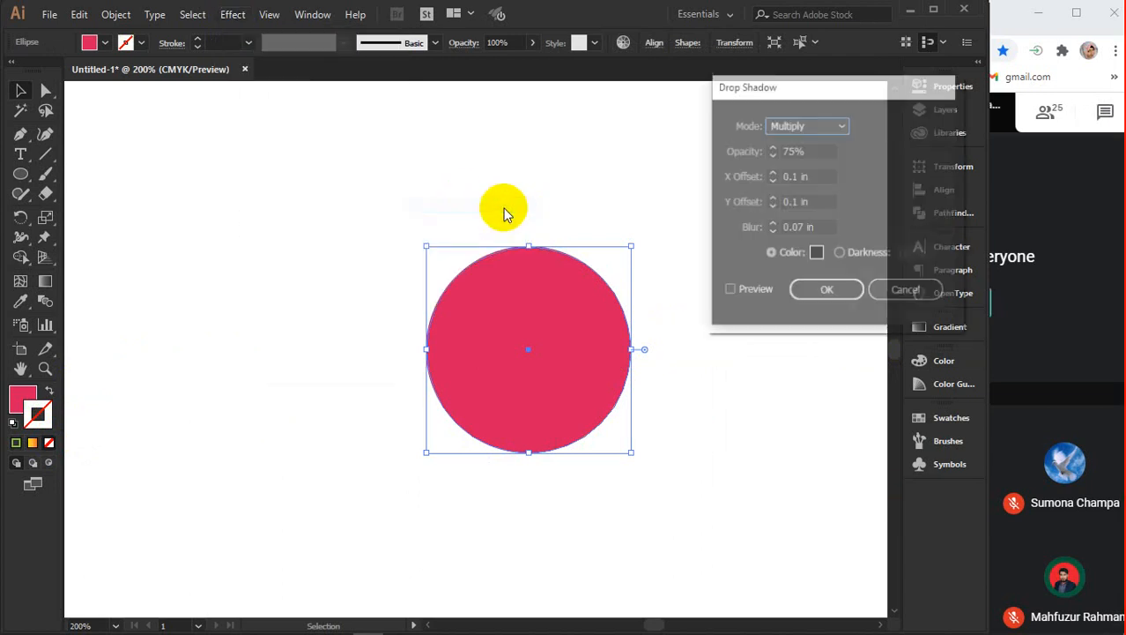
click(744, 291)
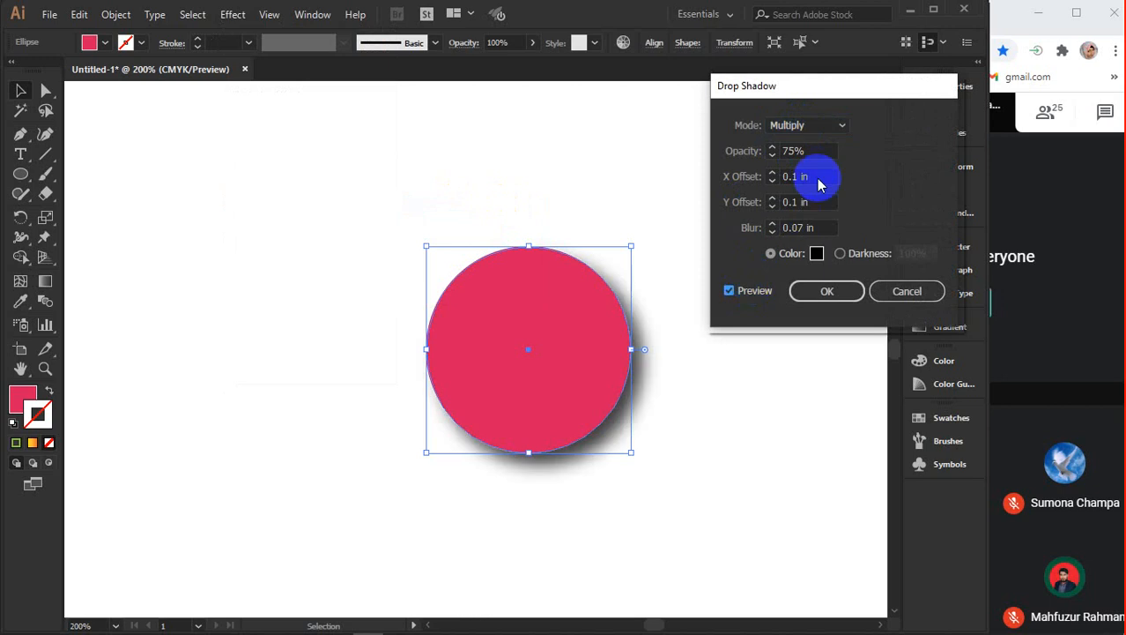
click(816, 128)
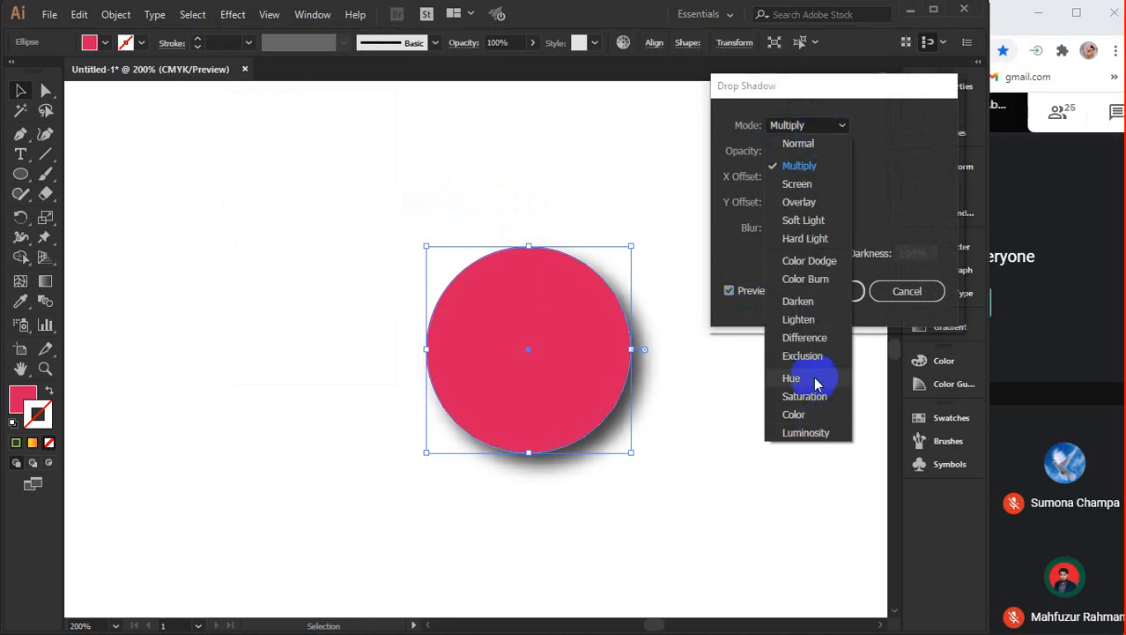
click(795, 143)
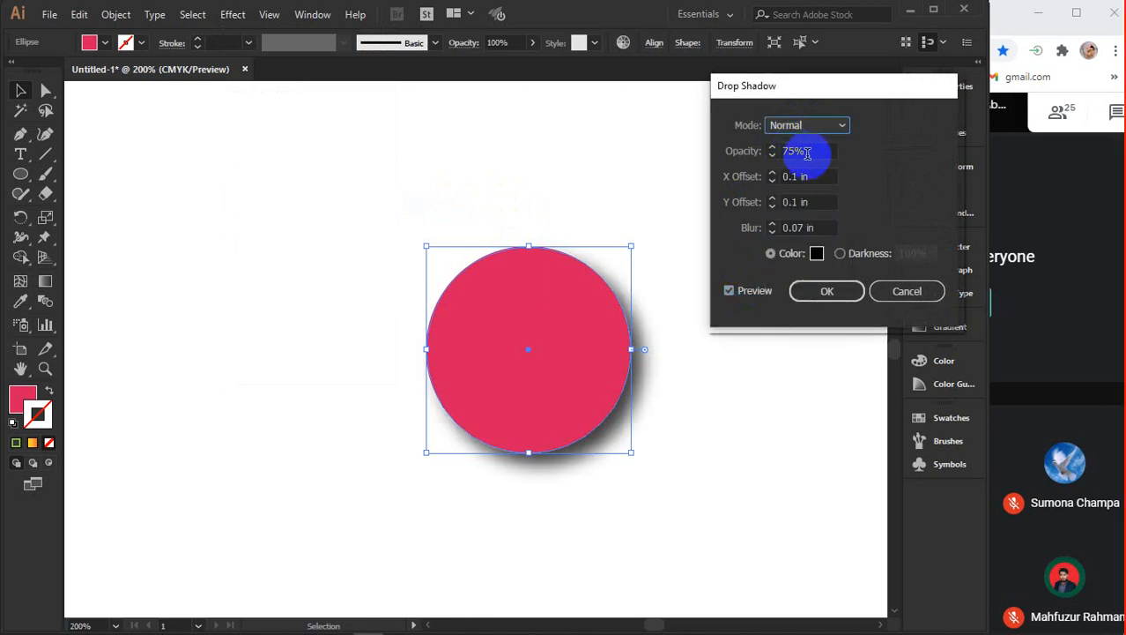
click(812, 151)
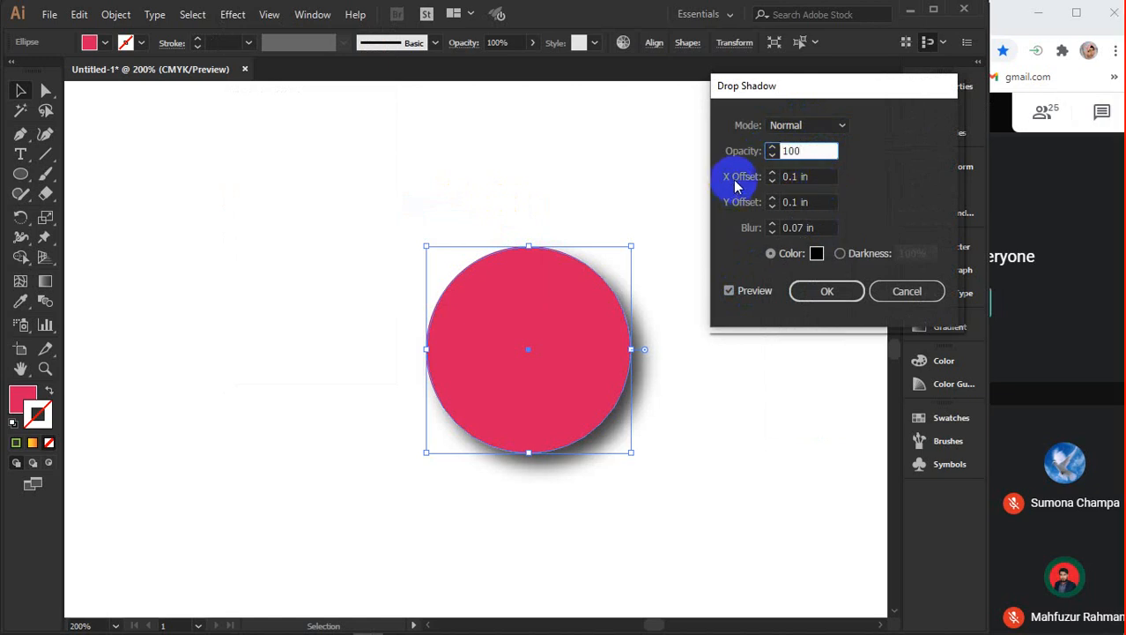
Try an X offset of 1 in for the circle's drop shadow
click(818, 177)
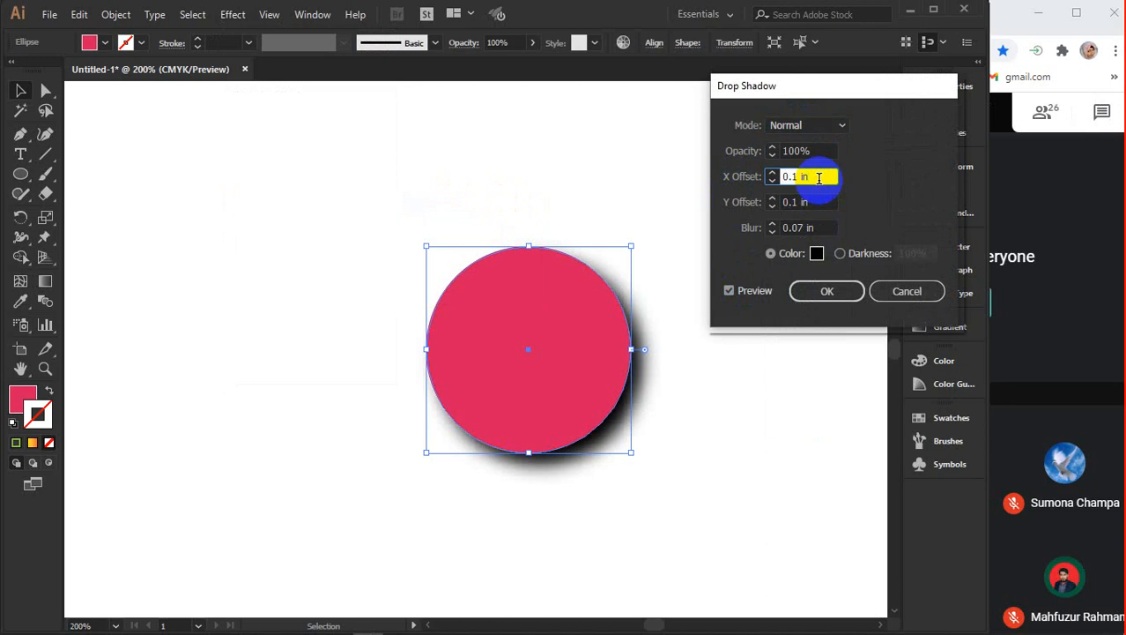
key(Up)
key(Up)
key(Up)
key(Up)
key(Up)
key(Up)
key(Up)
key(Up)
key(Up)
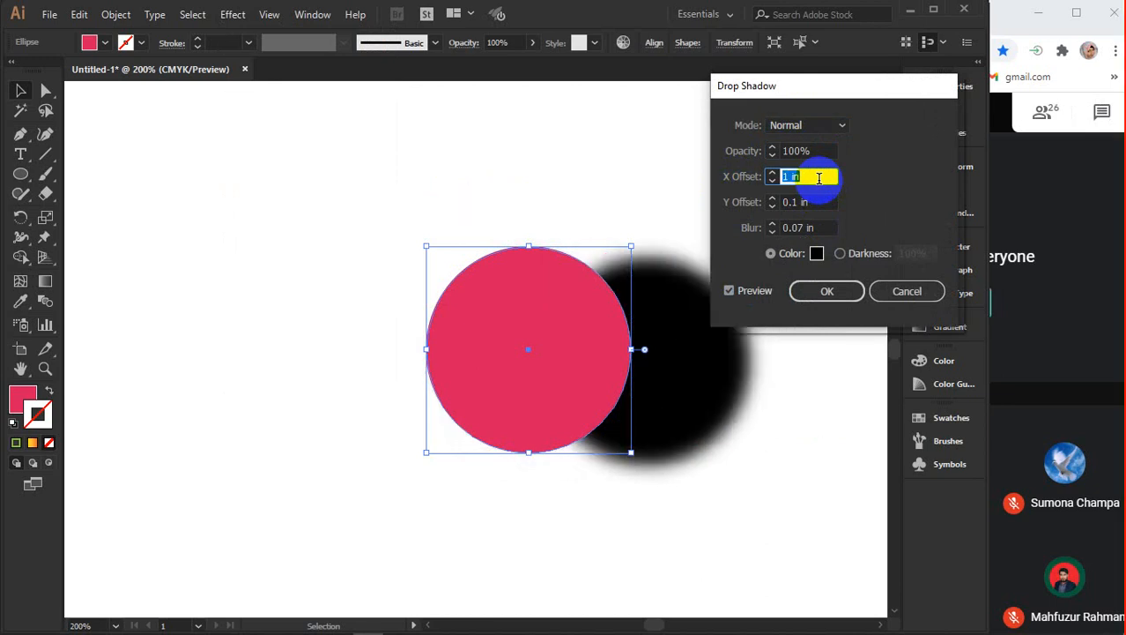
Reduce the drop shadow's X offset to 0.2 in
key(Down)
key(Down)
key(Down)
key(Down)
key(Down)
key(Down)
key(Down)
key(Down)
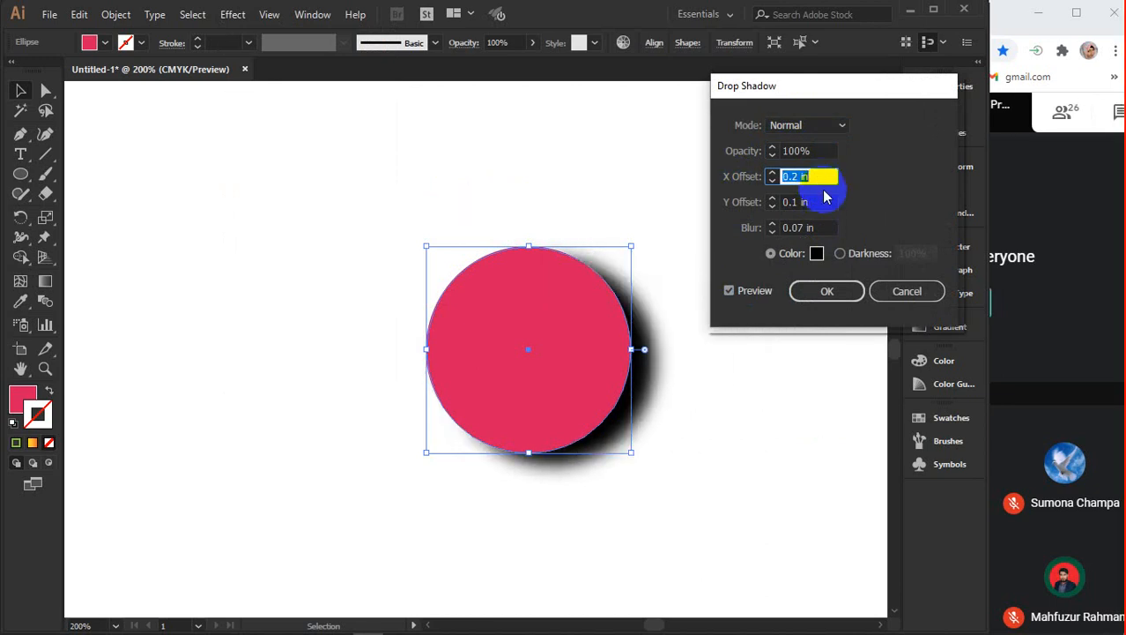
Try a Y offset of 0.9 in for the circle's drop shadow
click(816, 201)
key(Up)
key(Up)
key(Up)
key(Up)
key(Up)
key(Up)
key(Up)
key(Up)
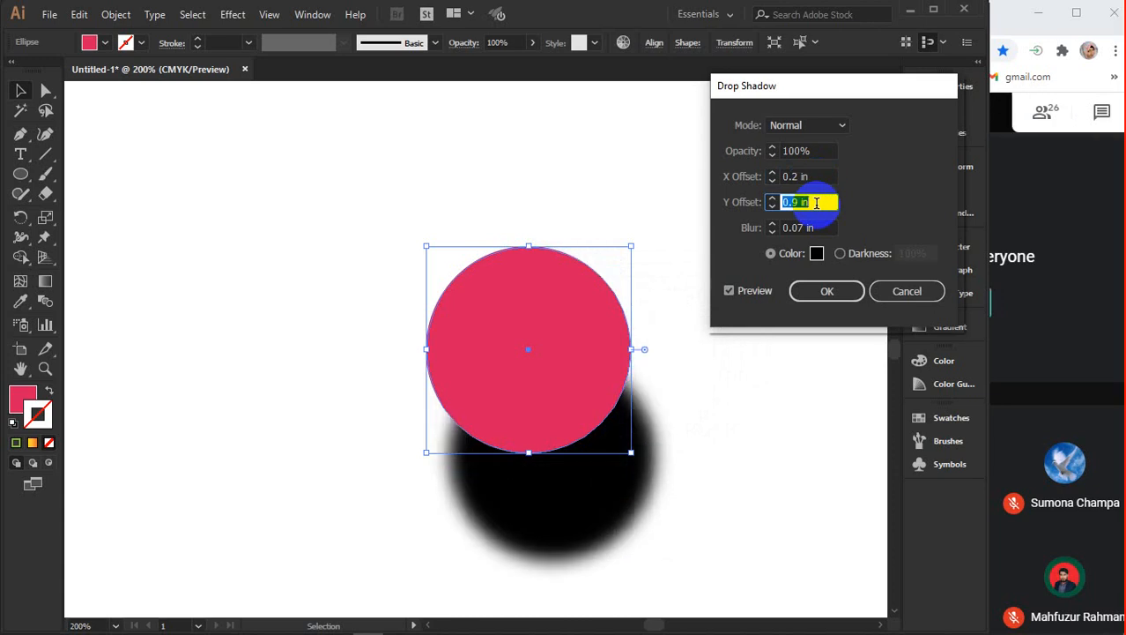
Try a negative Y offset of -0.1 in for the drop shadow, and bring it back to 0.1 in
key(Down)
key(Down)
key(Down)
key(Down)
key(Down)
key(Down)
key(Down)
key(Down)
key(Down)
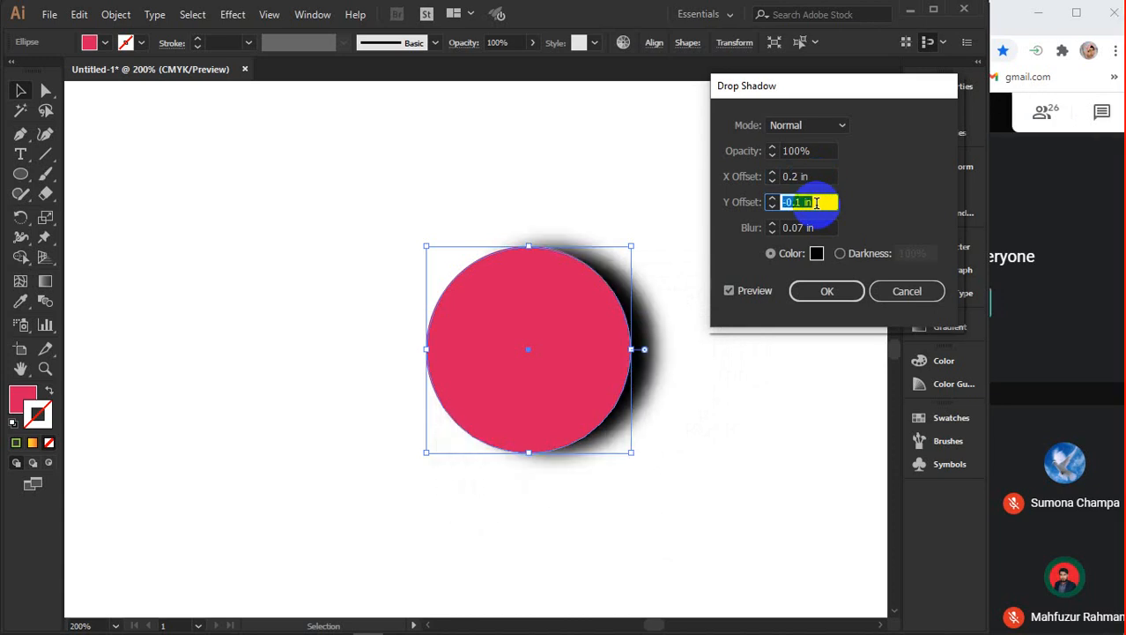
key(Down)
key(Down)
key(Up)
key(Up)
key(Up)
key(Up)
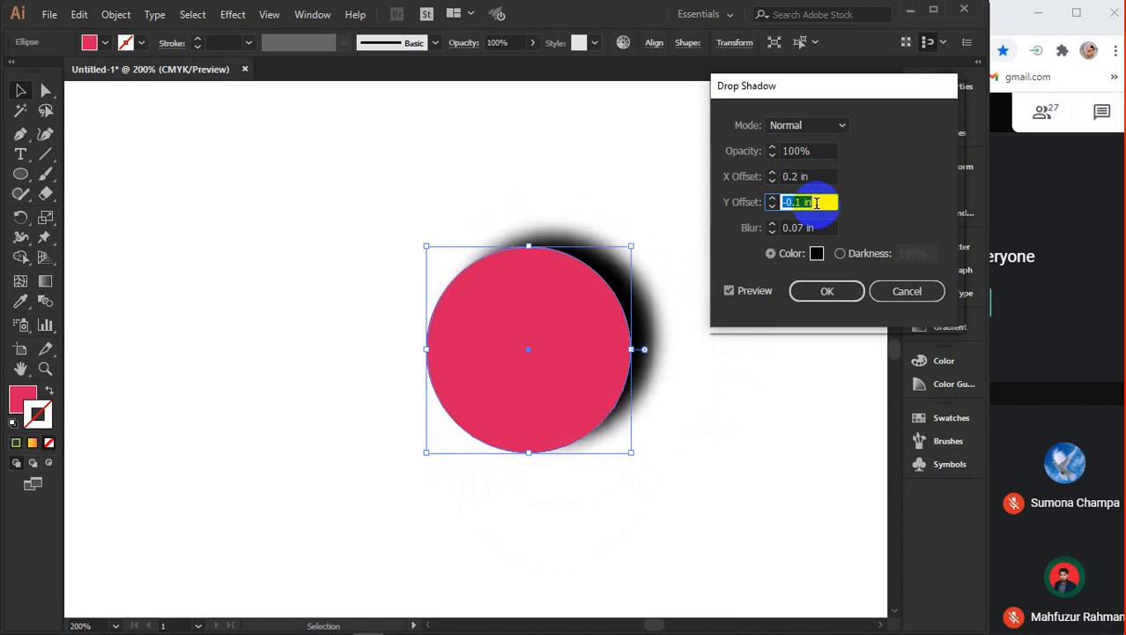
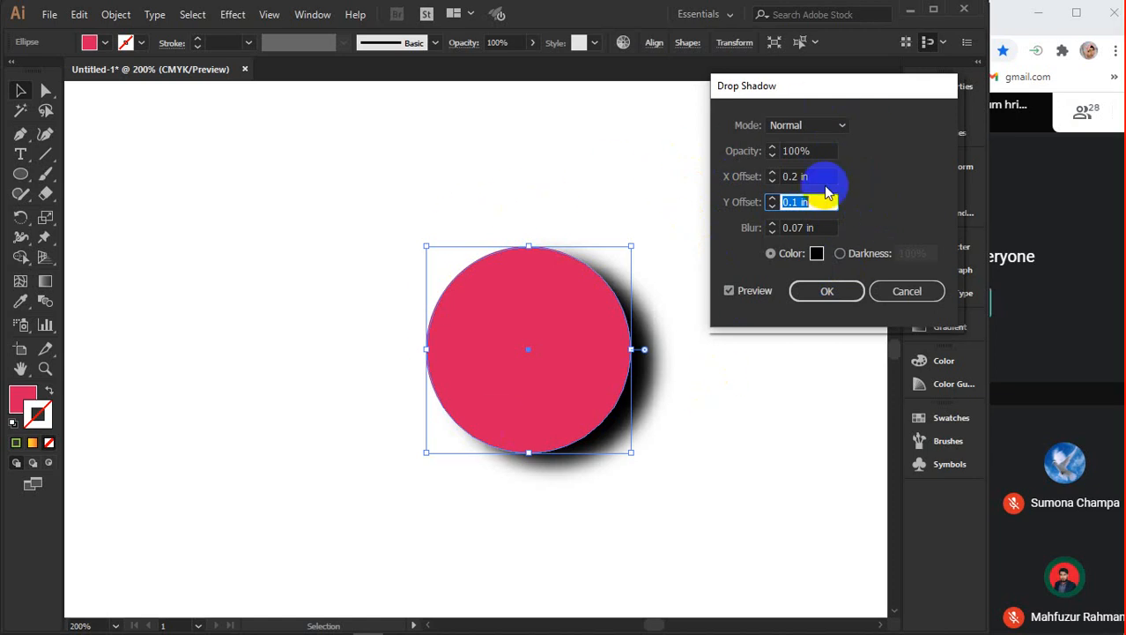
Try a drop shadow blur of 0.1 in, and remove the blur by setting it to 0 in
click(808, 228)
text(0.2)
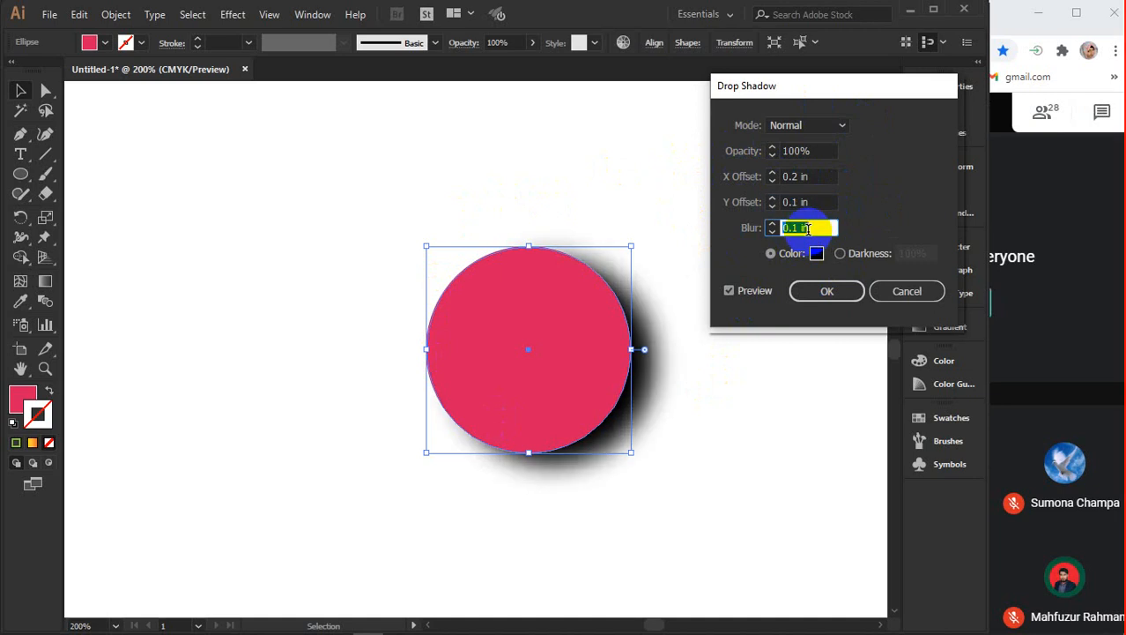
text(0)
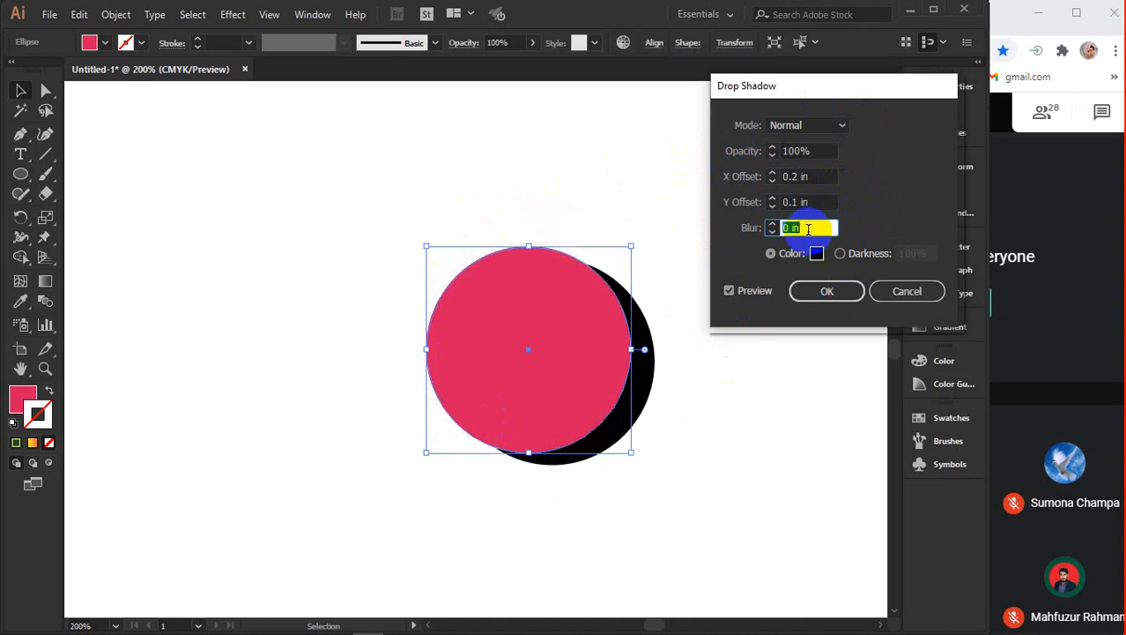
Try a much softer drop shadow by raising its blur to 2 in
key(Up)
key(Up)
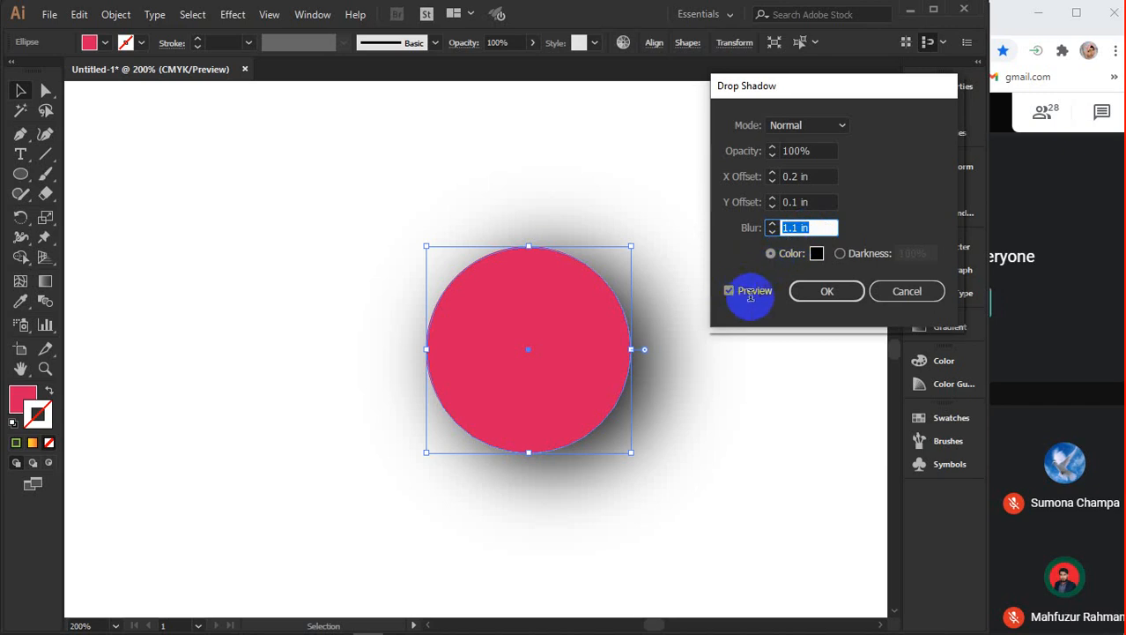
key(Up)
key(Up)
key(Up)
key(Up)
key(Up)
key(Up)
key(Up)
key(Up)
key(Up)
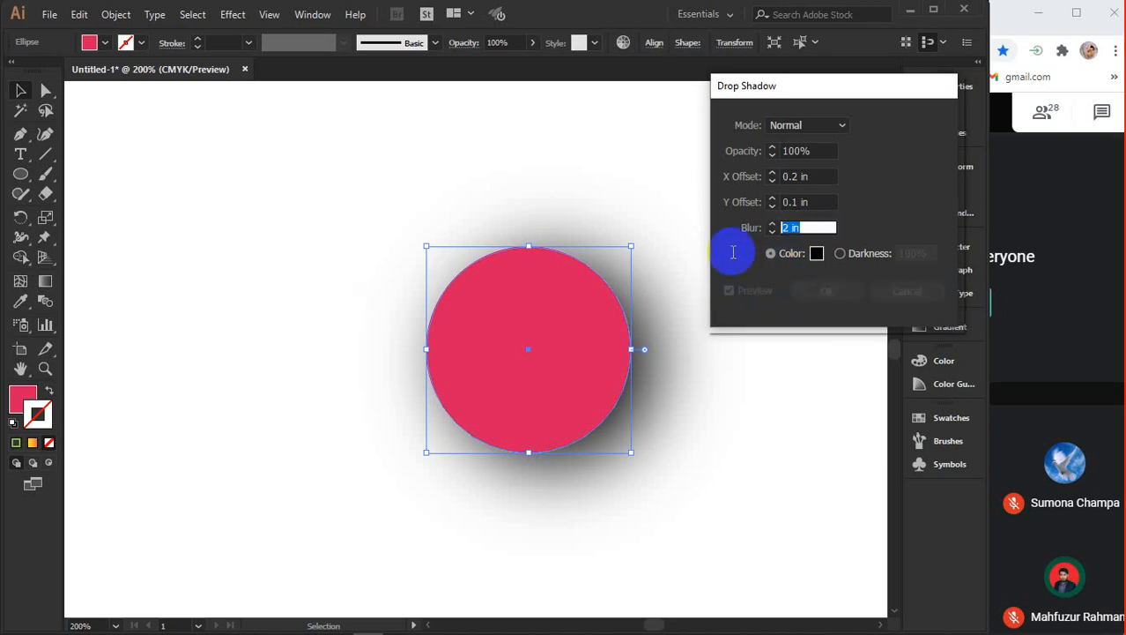
Reduce the drop shadow's blur to 0 in, and raise it slightly to 0.1 in
key(Down)
key(Down)
key(Down)
key(Down)
key(Down)
key(Down)
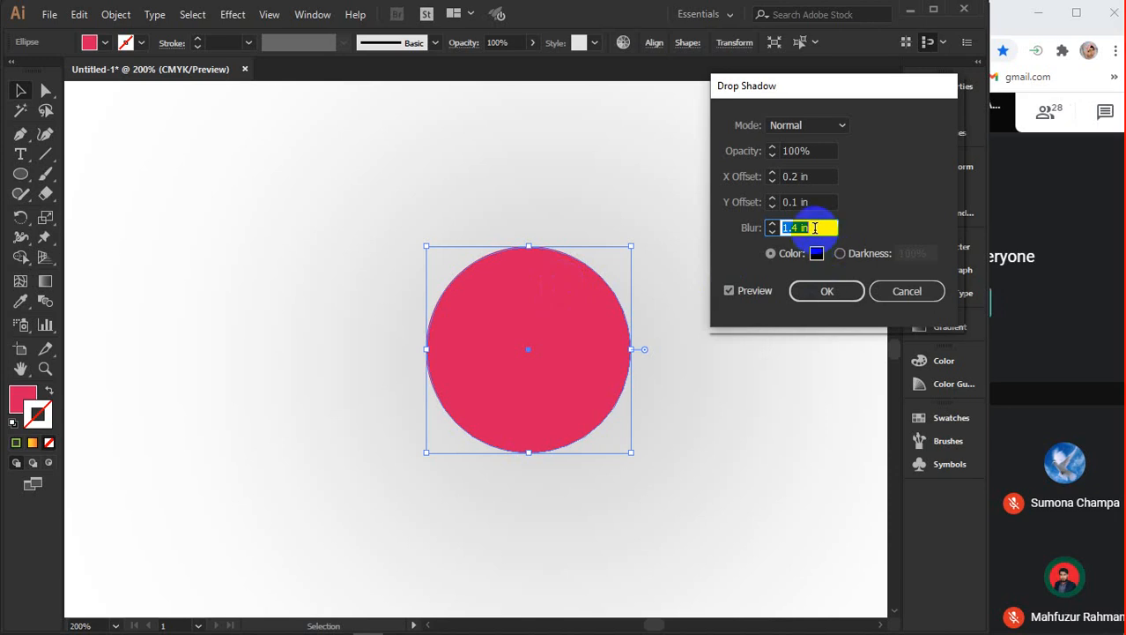
click(771, 231)
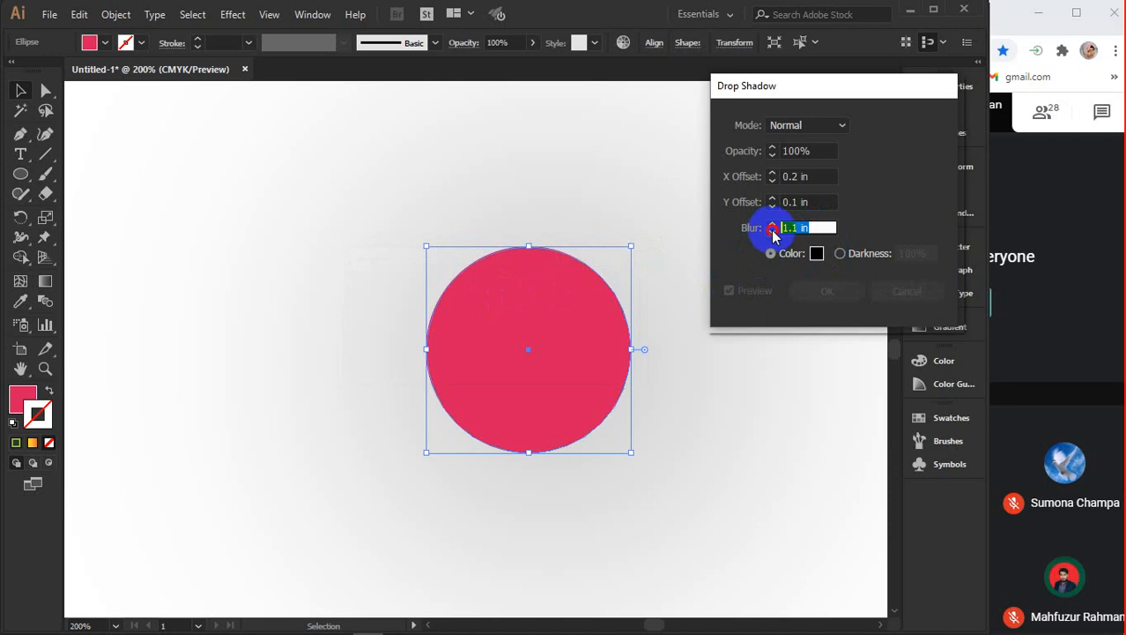
click(772, 232)
click(772, 231)
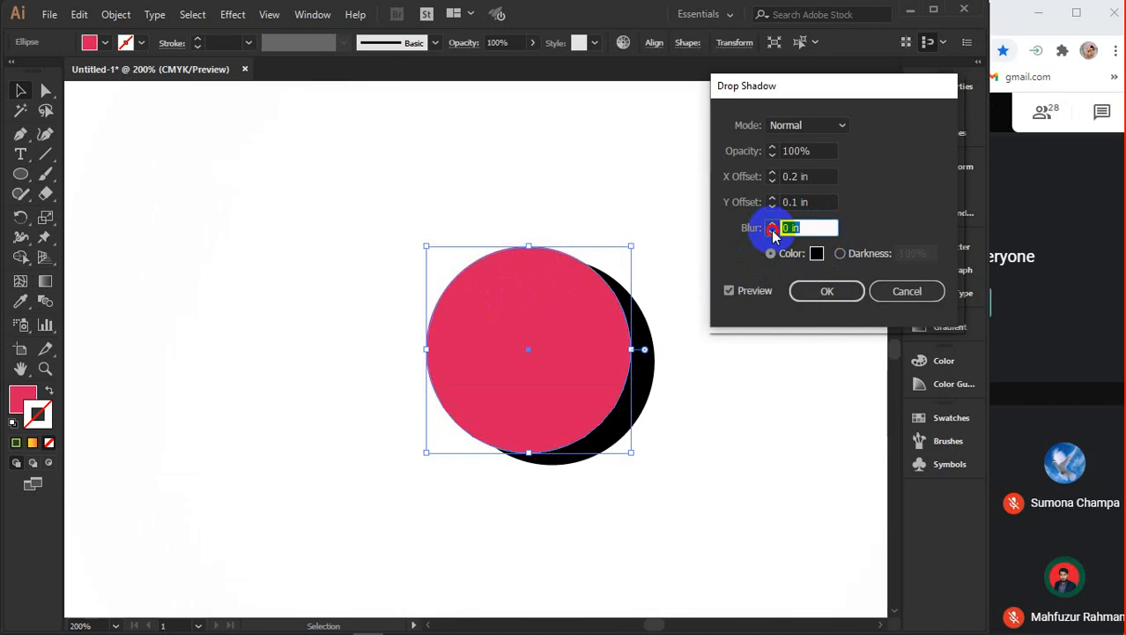
key(Up)
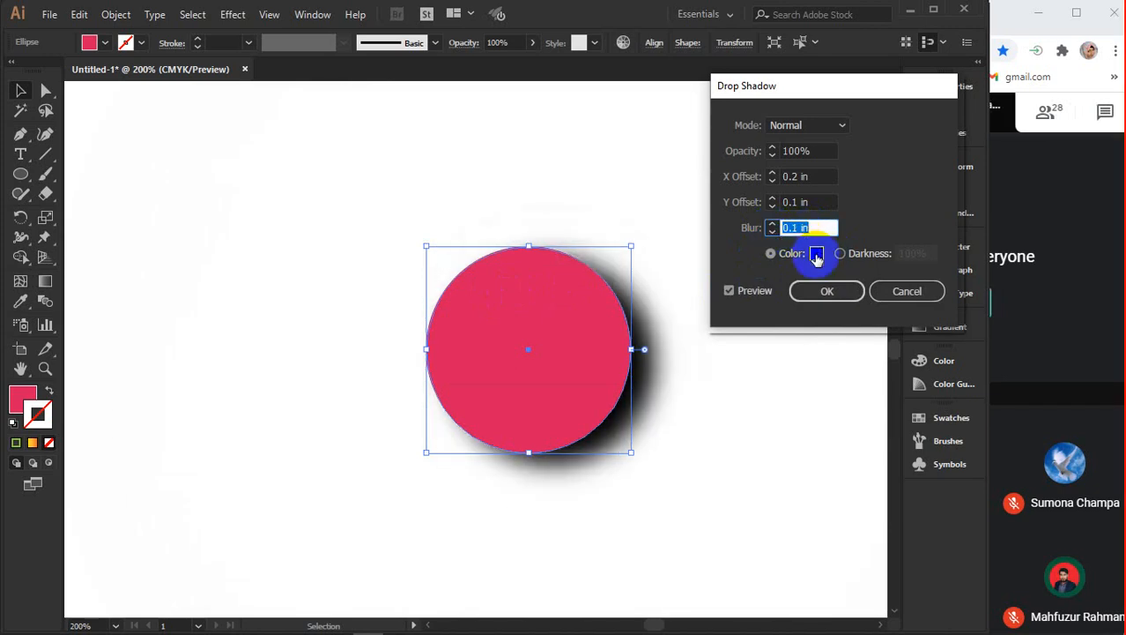
Try a pinkish-red shadow color, and replace it with yellow-green cce513
click(817, 255)
drag(844, 433, 910, 383)
click(1069, 374)
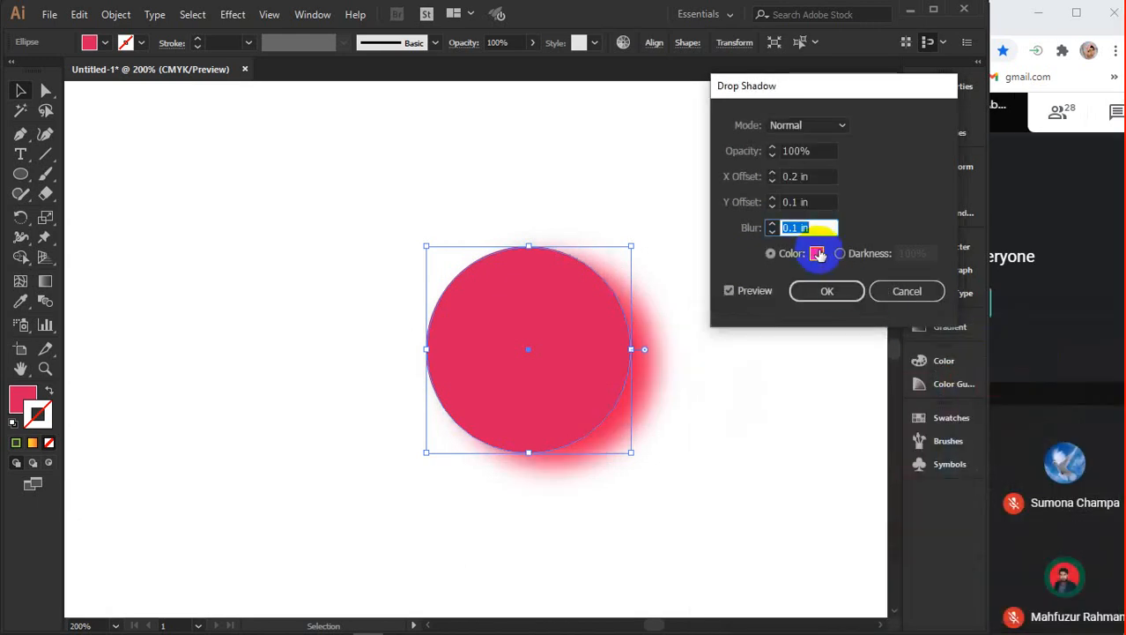
click(817, 256)
click(950, 536)
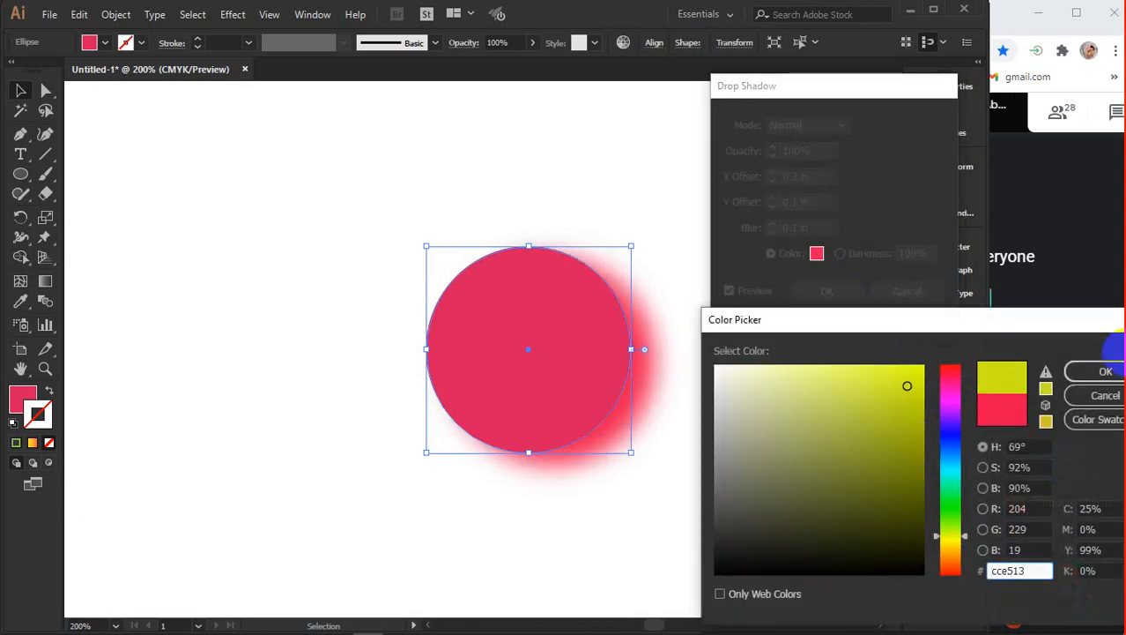
click(1106, 375)
Change the drop shadow's color to near-black 0a0a0a
click(817, 254)
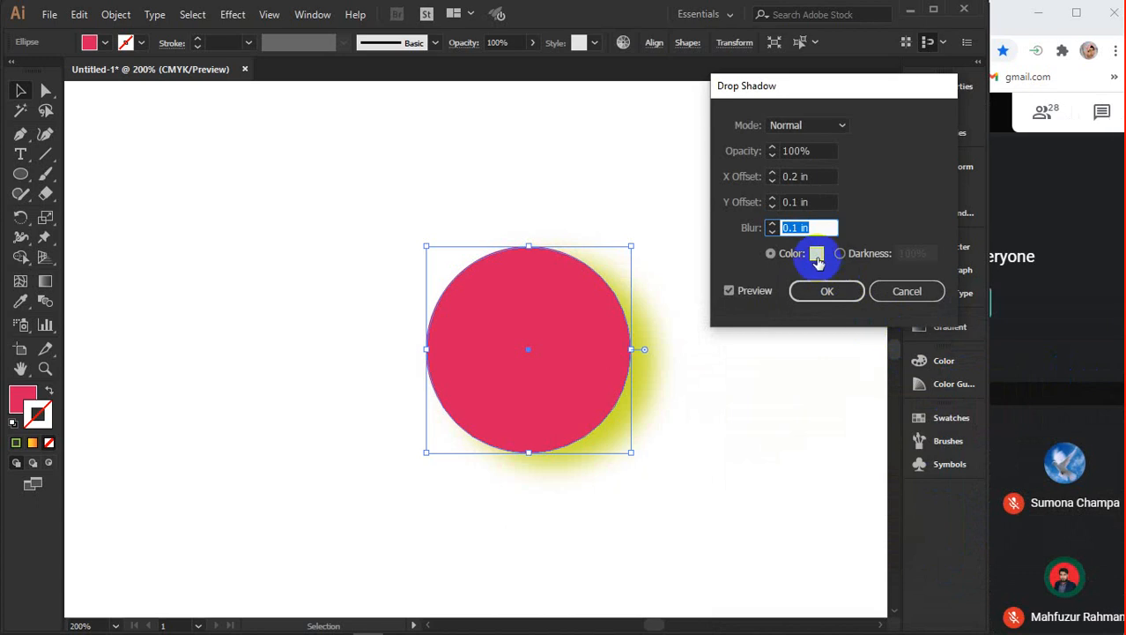
drag(832, 393, 701, 564)
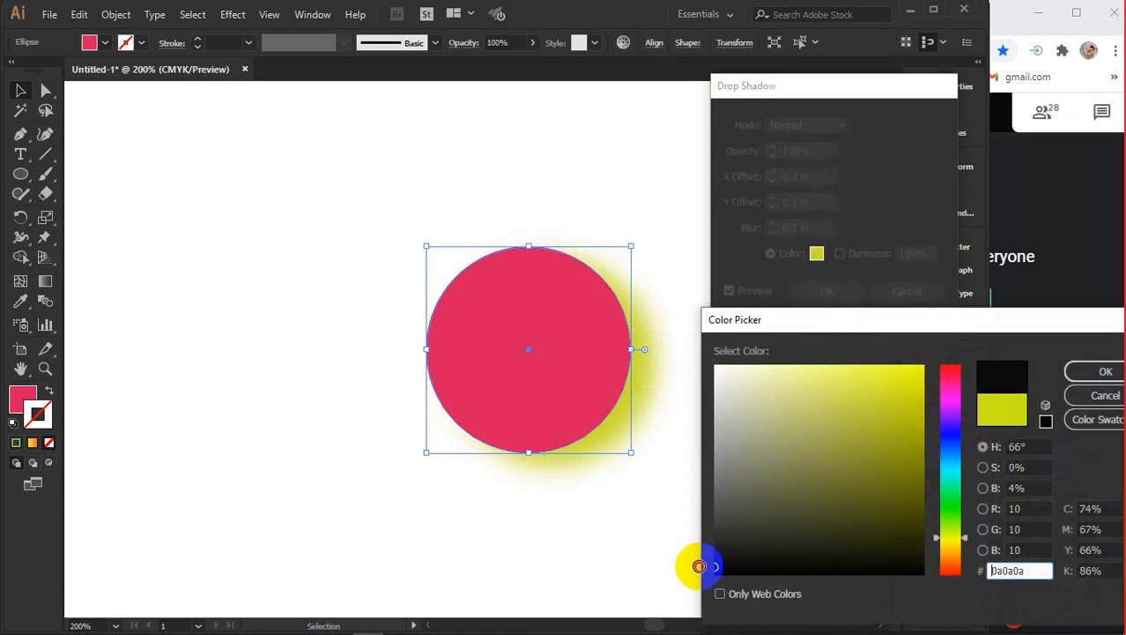
click(1069, 379)
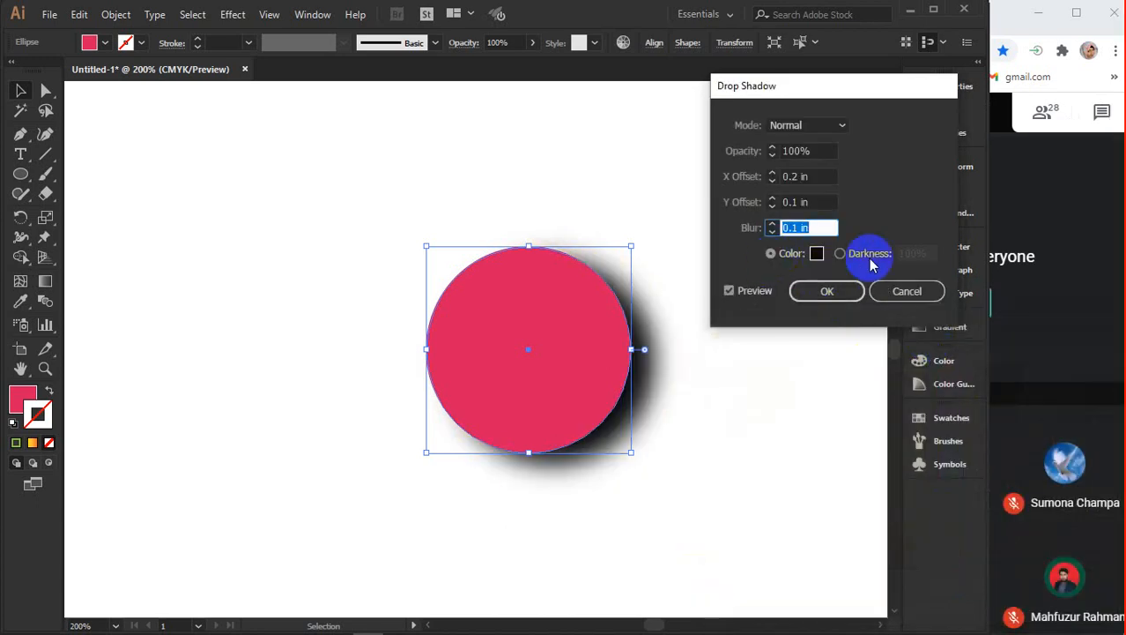
Try the drop shadow's Darkness option instead of Color, lowering the value through 77% and 48% to -46%
click(840, 253)
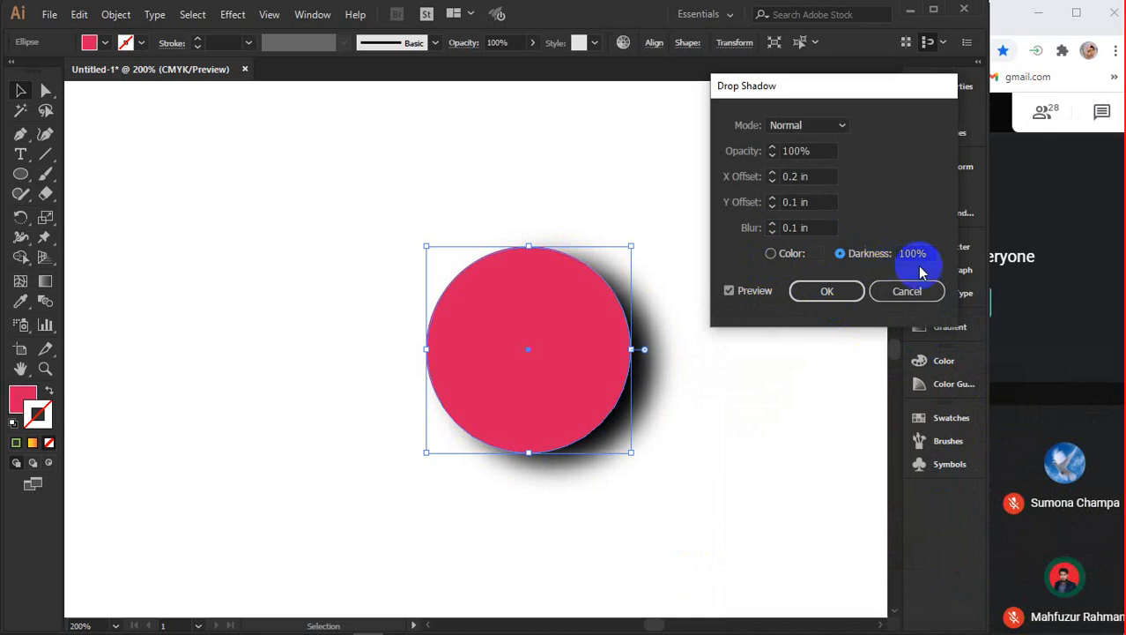
scroll(923, 254, down, 5)
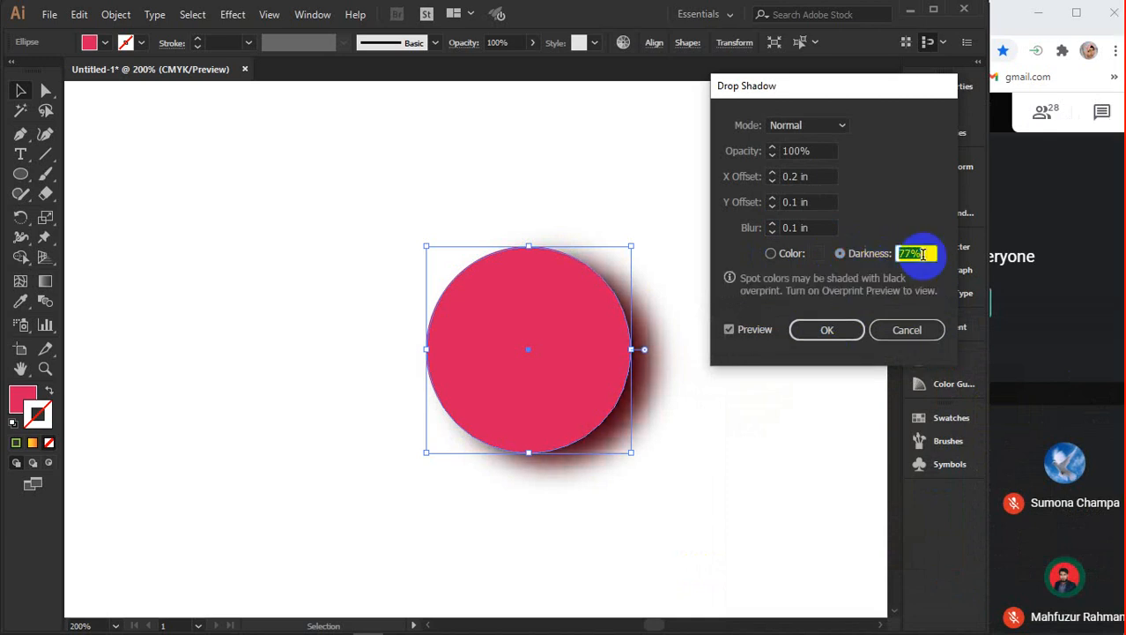
scroll(921, 253, down, 8)
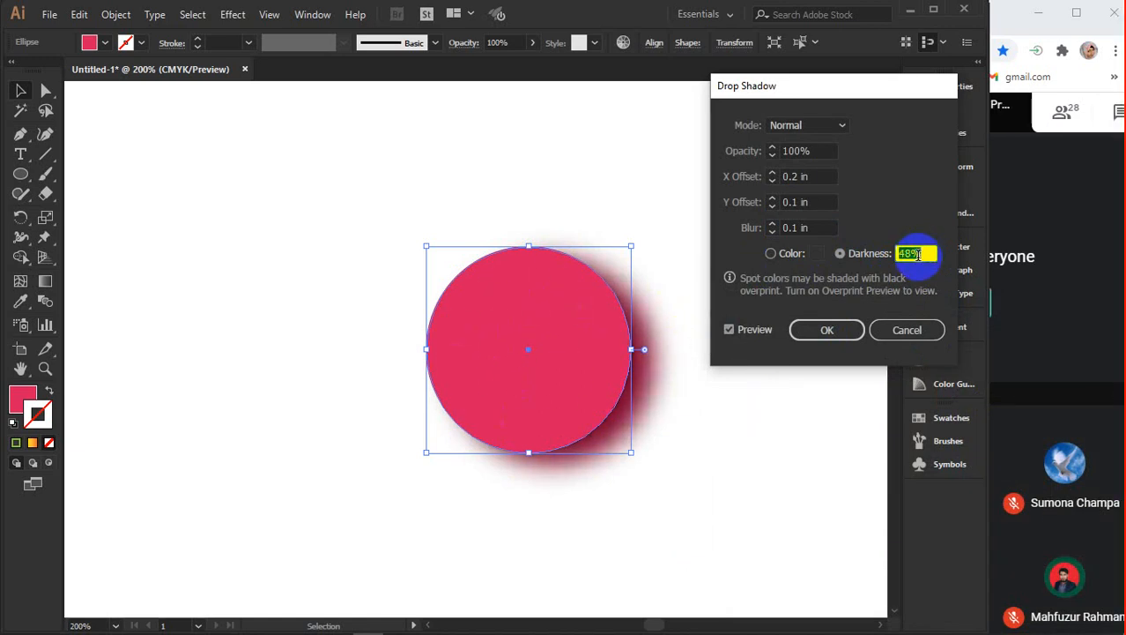
scroll(919, 254, down, 12)
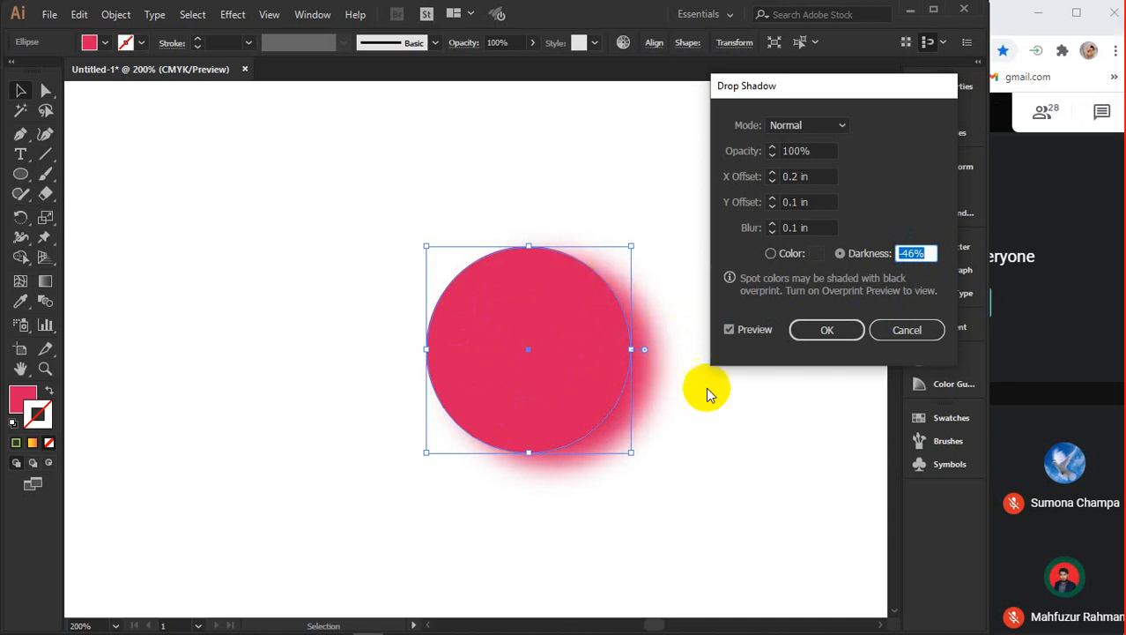
Switch the shadow back to the Color option and close Drop Shadow without keeping the effect
click(911, 253)
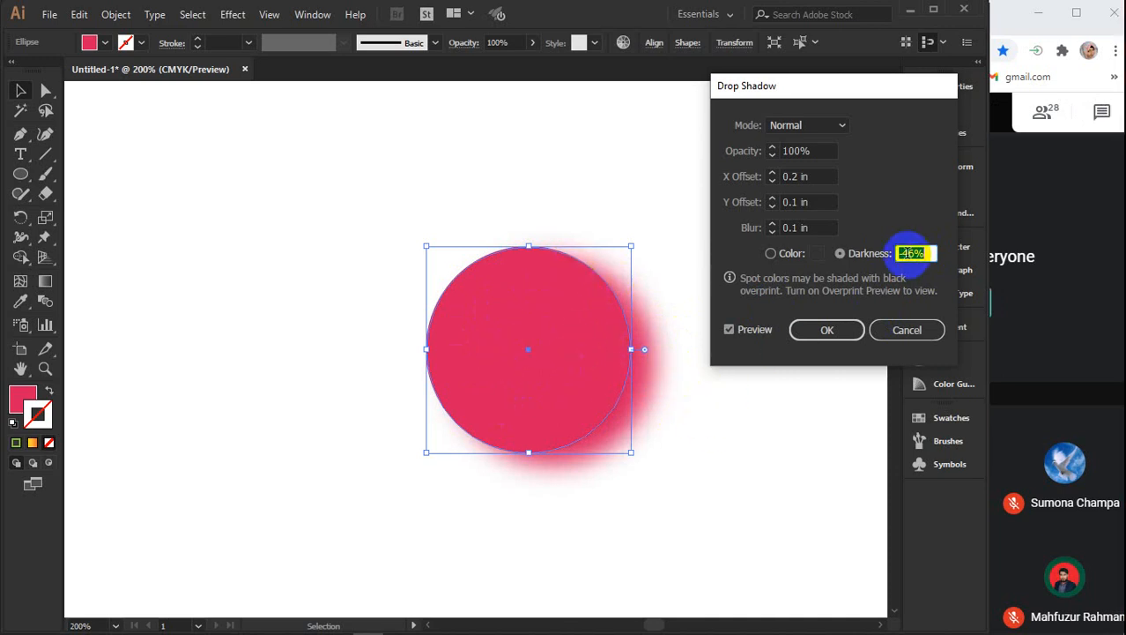
click(770, 253)
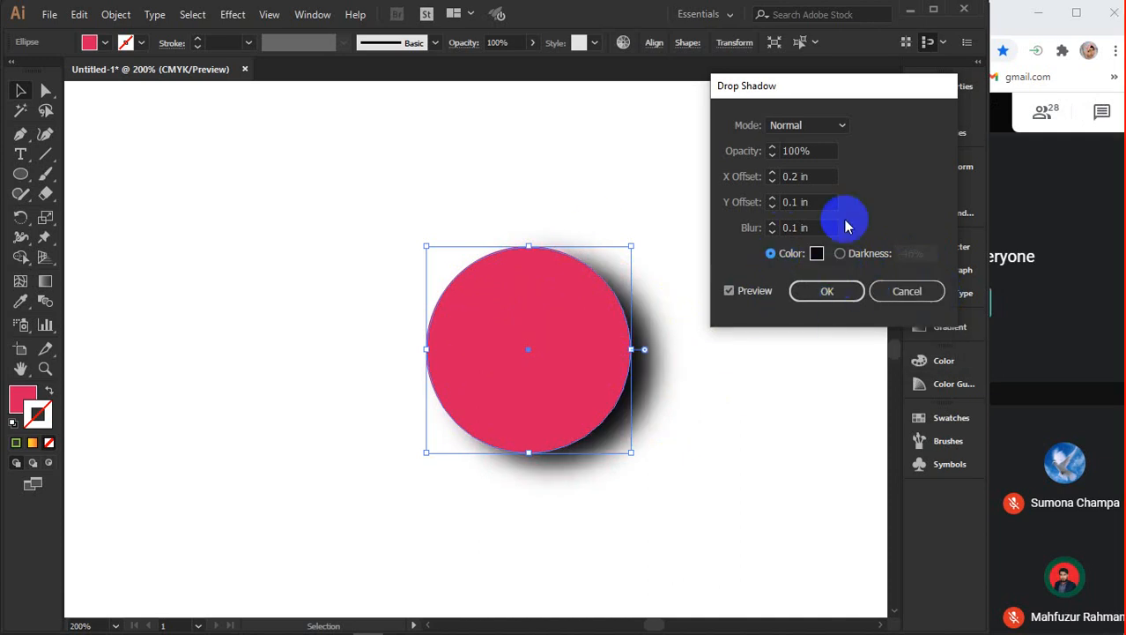
click(812, 285)
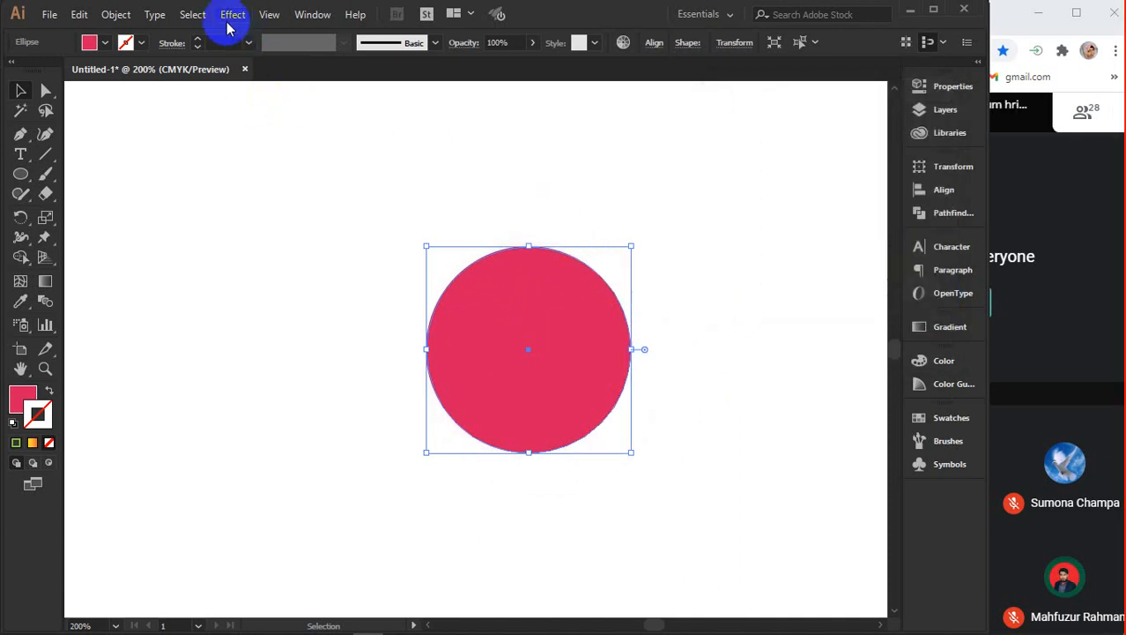
Try a previewed Stylize Feather effect on the circle with a radius of 0.8 in
click(229, 17)
mouse_move(282, 201)
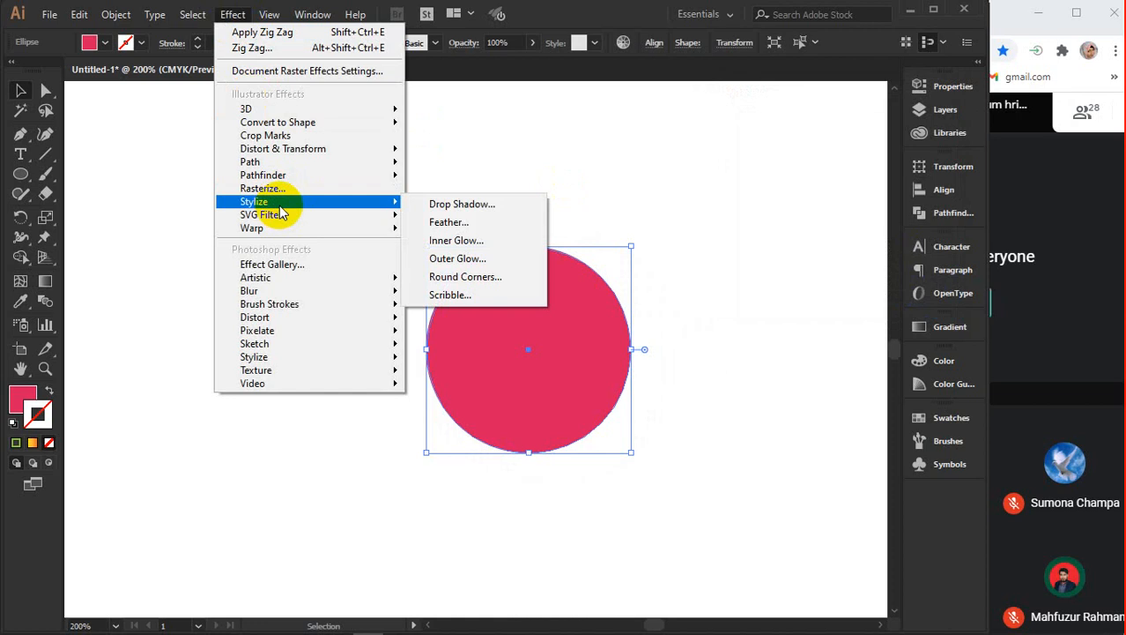
click(458, 223)
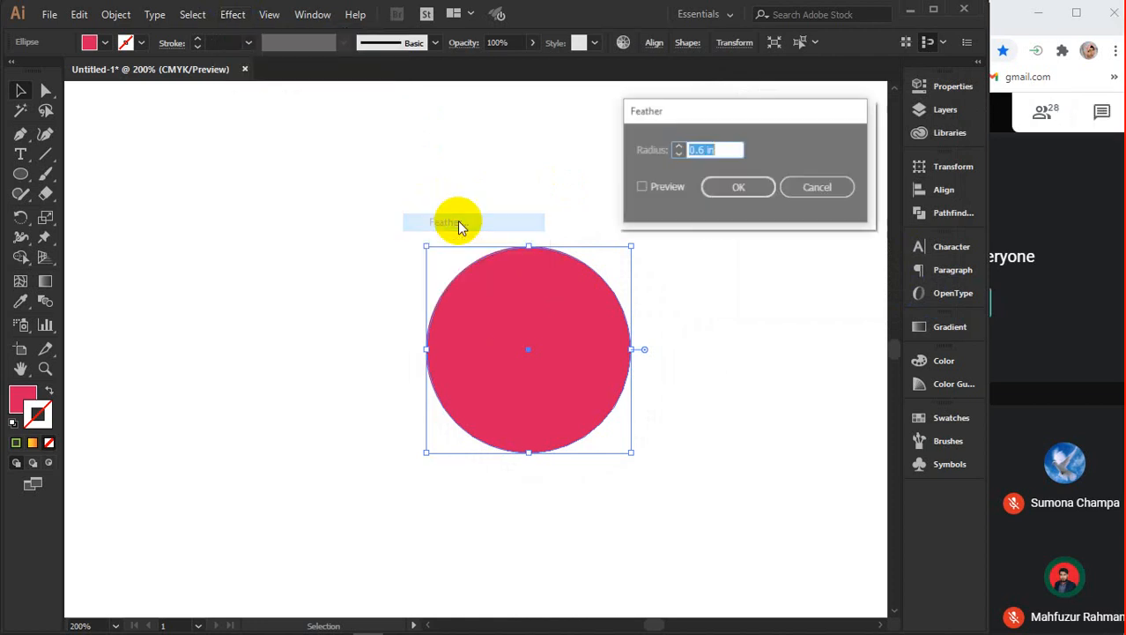
click(662, 192)
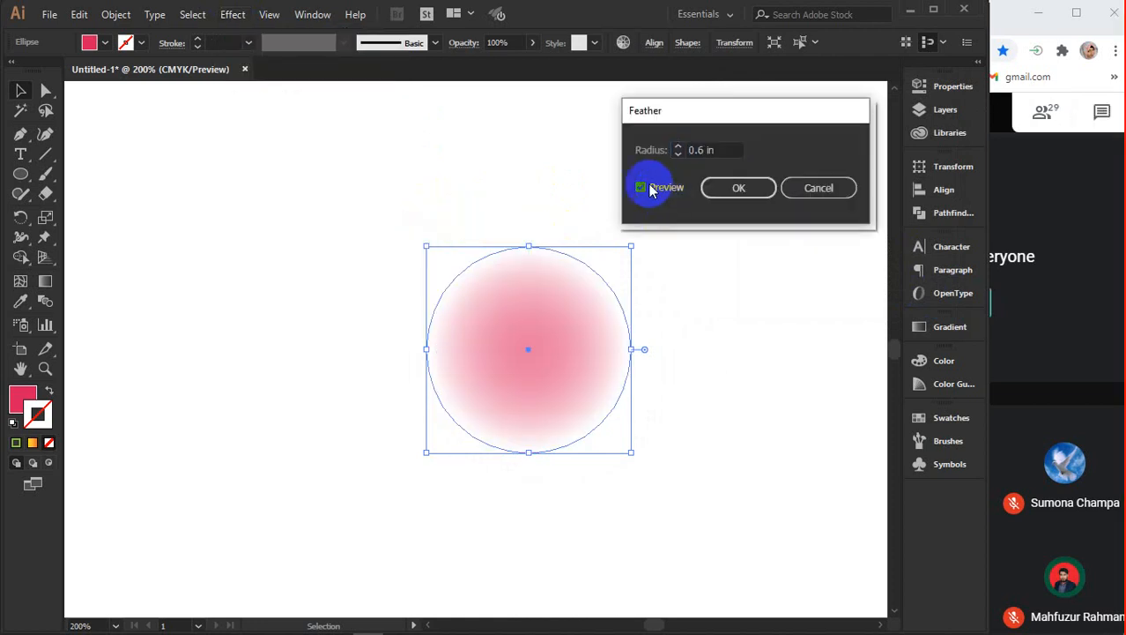
click(727, 148)
key(Up)
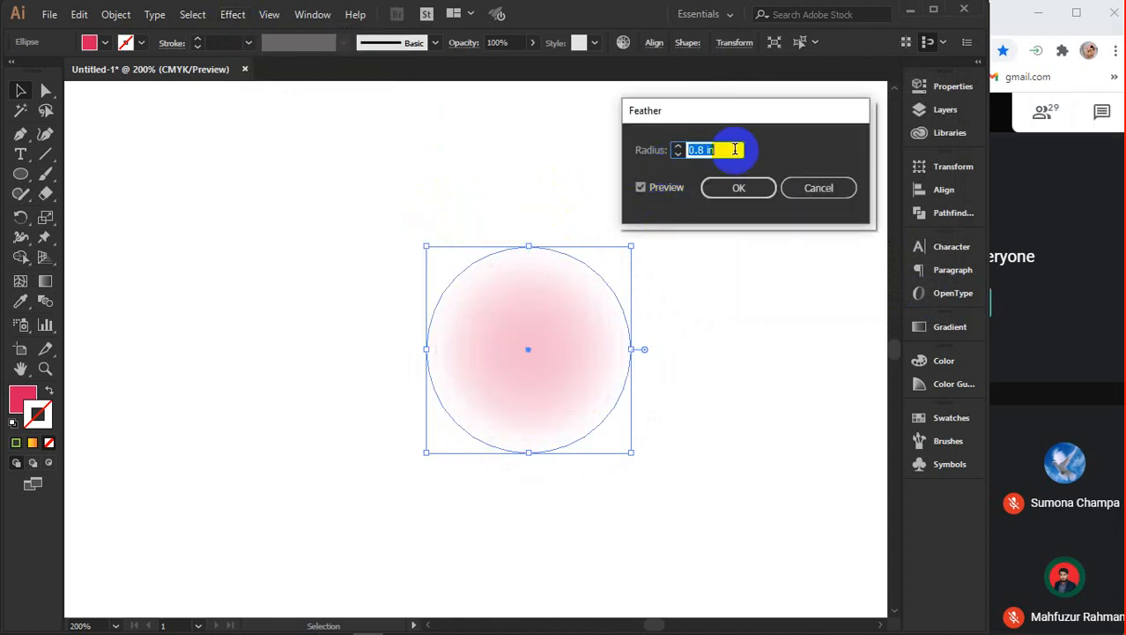
Try a smaller Feather radius of 0.2 in on the circle, and cancel the effect
key(Down)
key(Down)
key(Down)
key(Down)
key(Down)
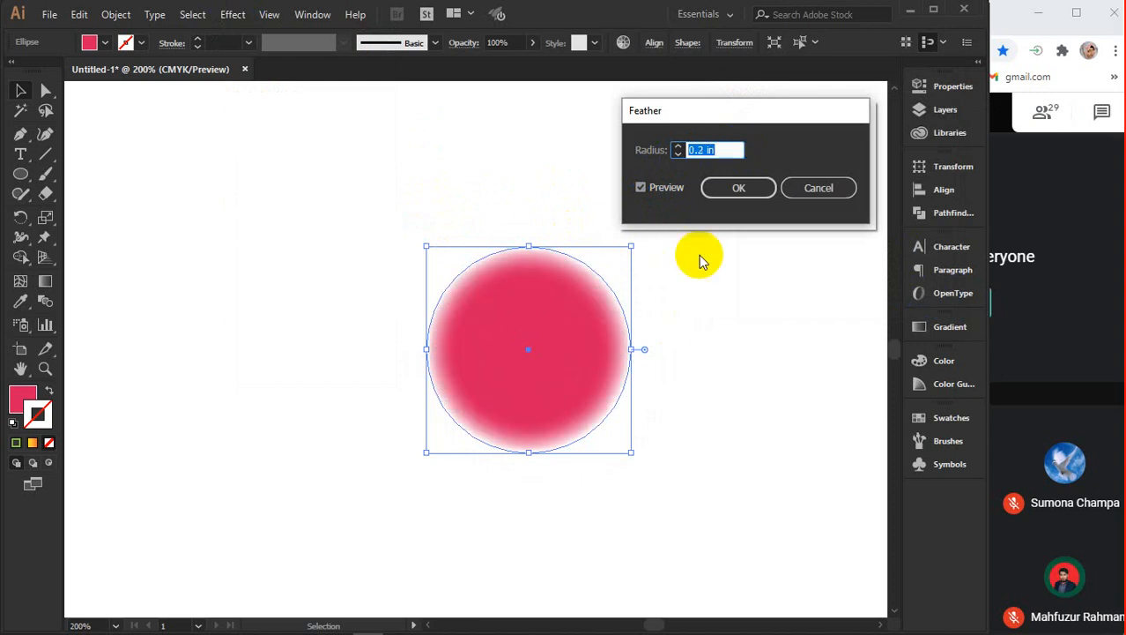
click(803, 195)
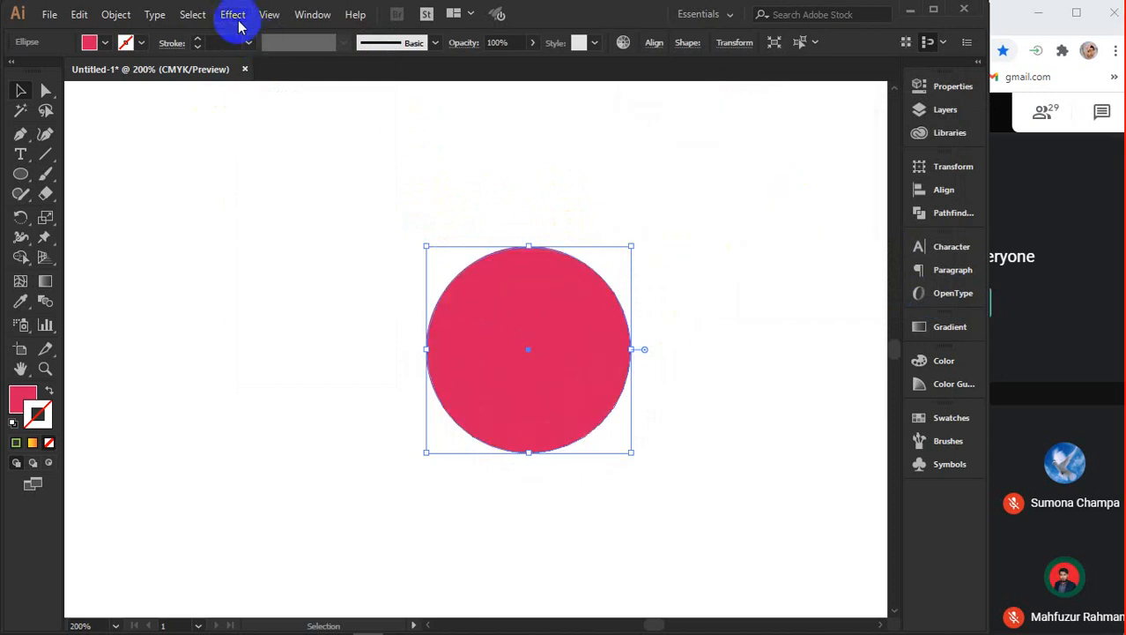
Try a previewed Stylize Round Corners effect on the circle with a radius of 1.75 in, and cancel it
click(235, 14)
mouse_move(280, 202)
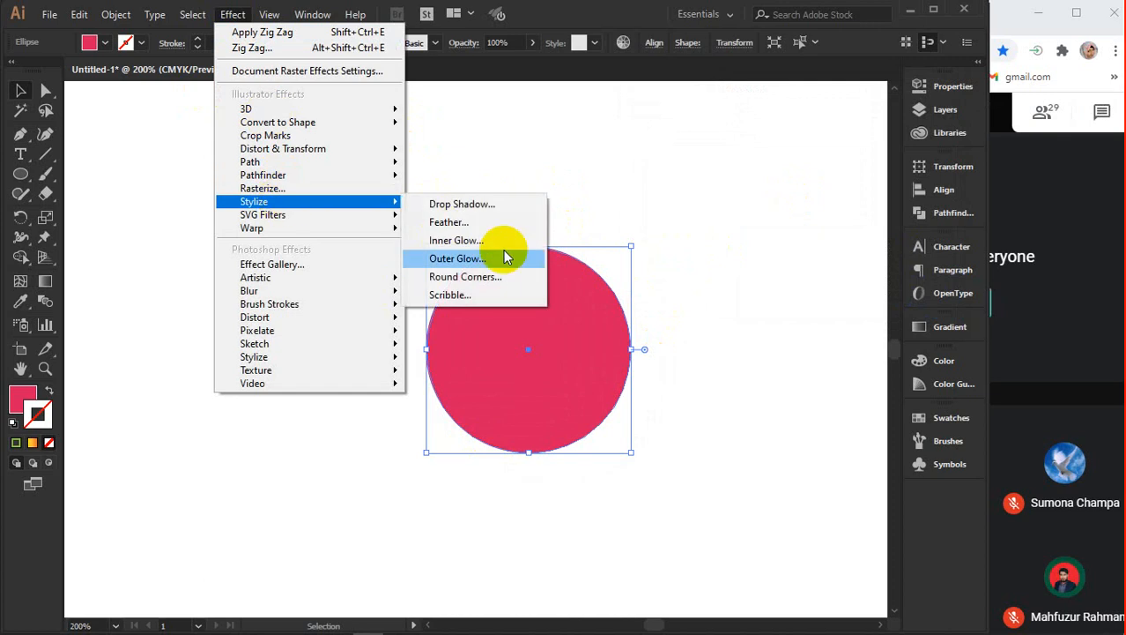
click(464, 276)
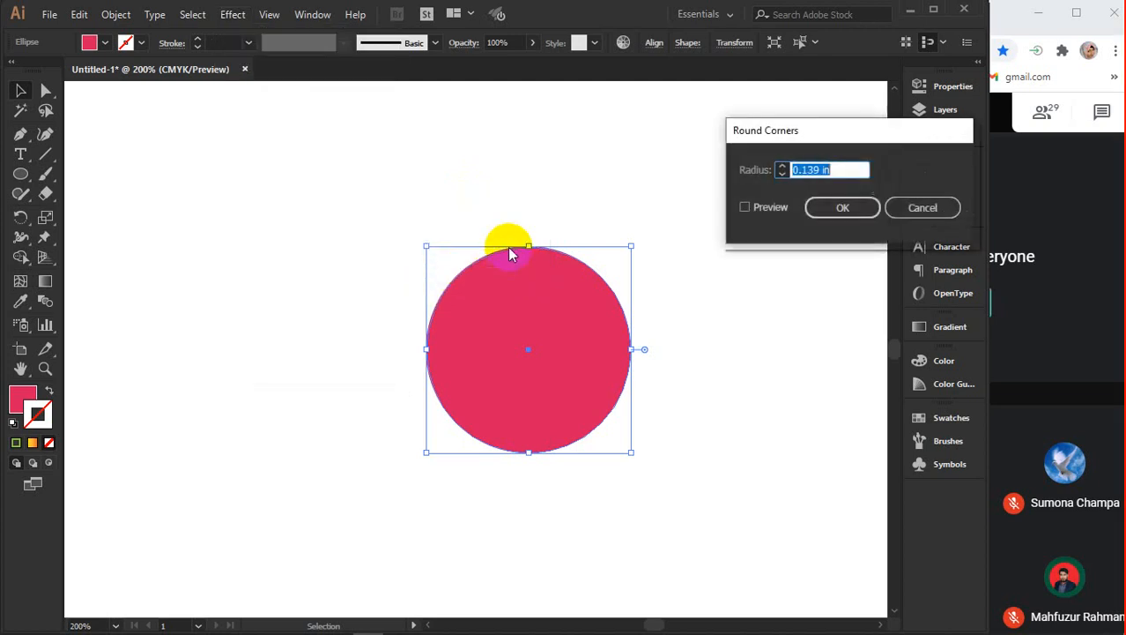
click(759, 215)
click(830, 167)
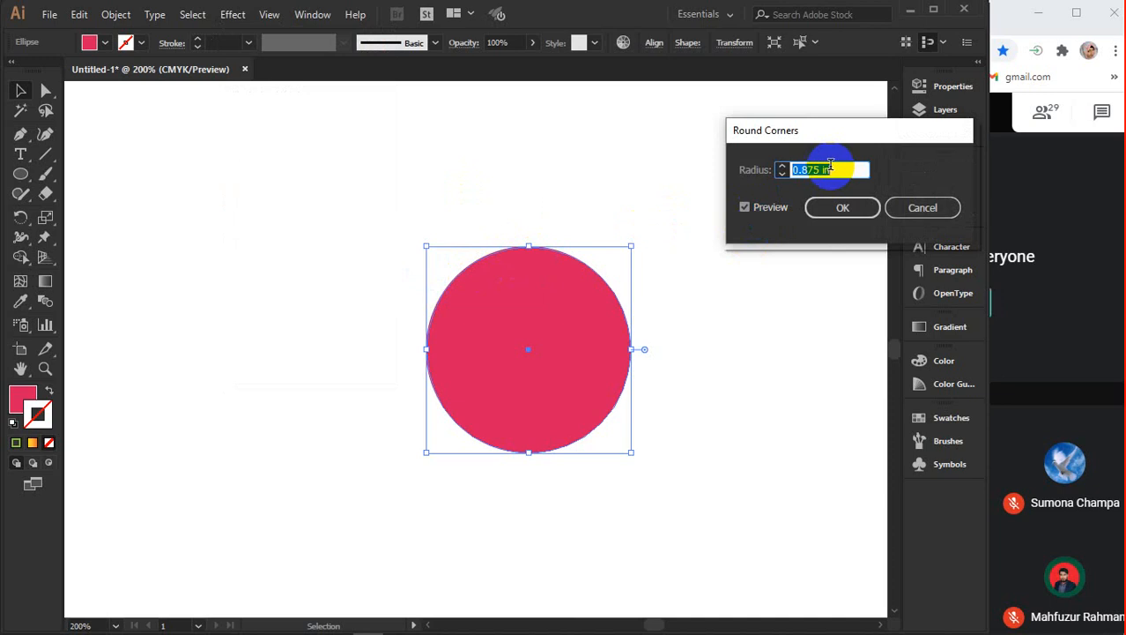
text(1.75)
key(Tab)
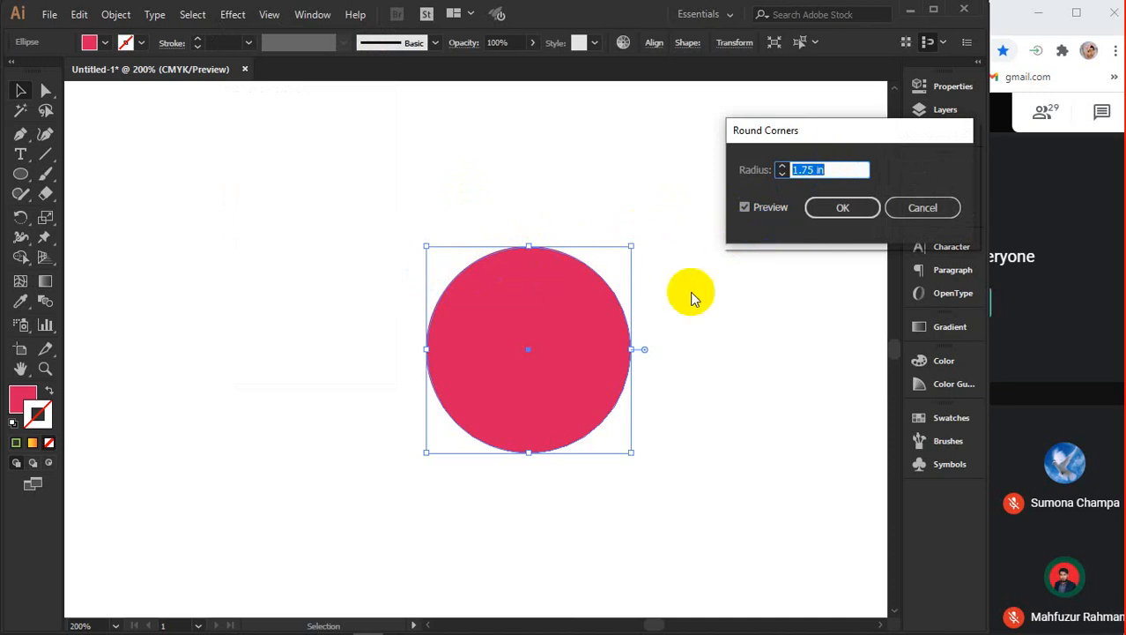
click(923, 209)
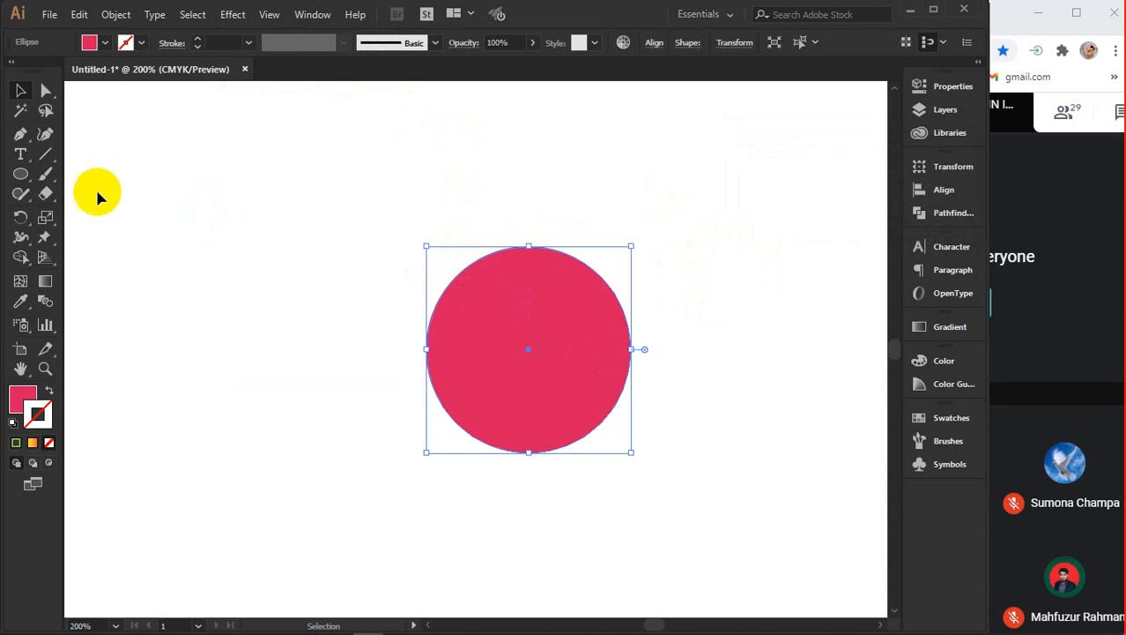
Draw a five-pointed star beside the circle and apply a previewed Stylize Round Corners effect with a 1 in radius to it
mouse_move(23, 182)
mouse_down()
mouse_move(113, 206)
mouse_move(91, 255)
mouse_up()
drag(192, 238, 269, 301)
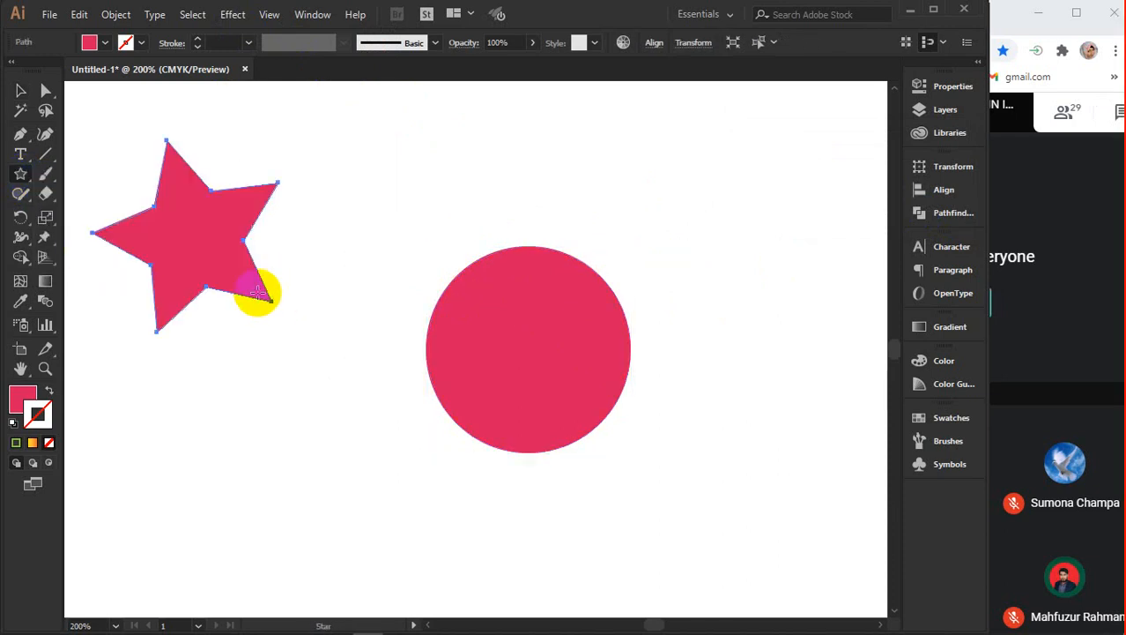
click(234, 15)
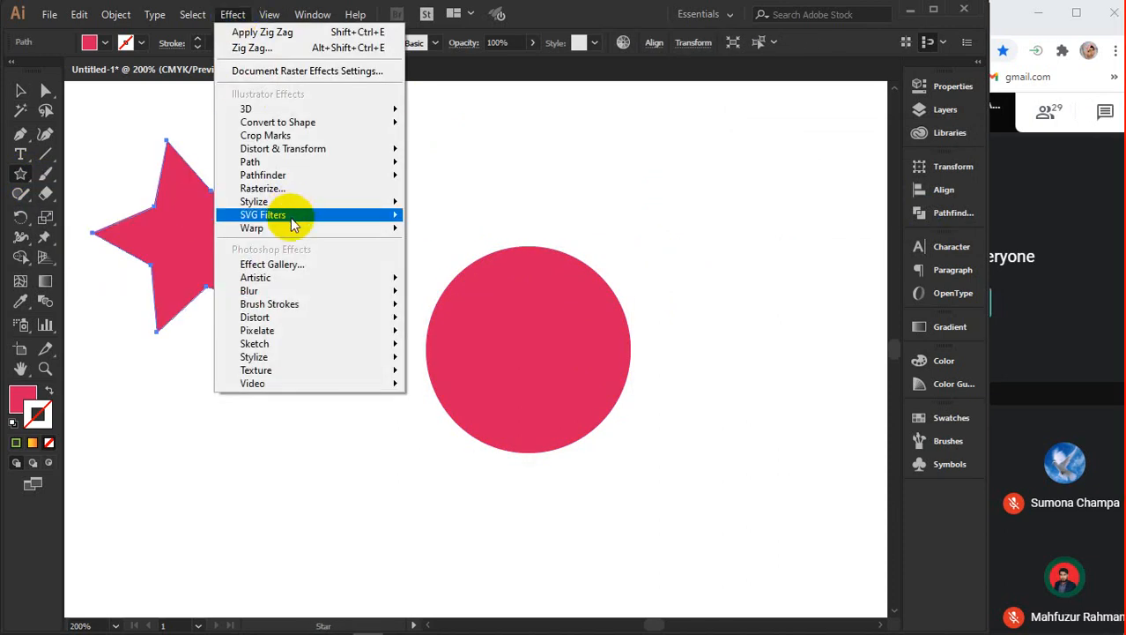
click(458, 277)
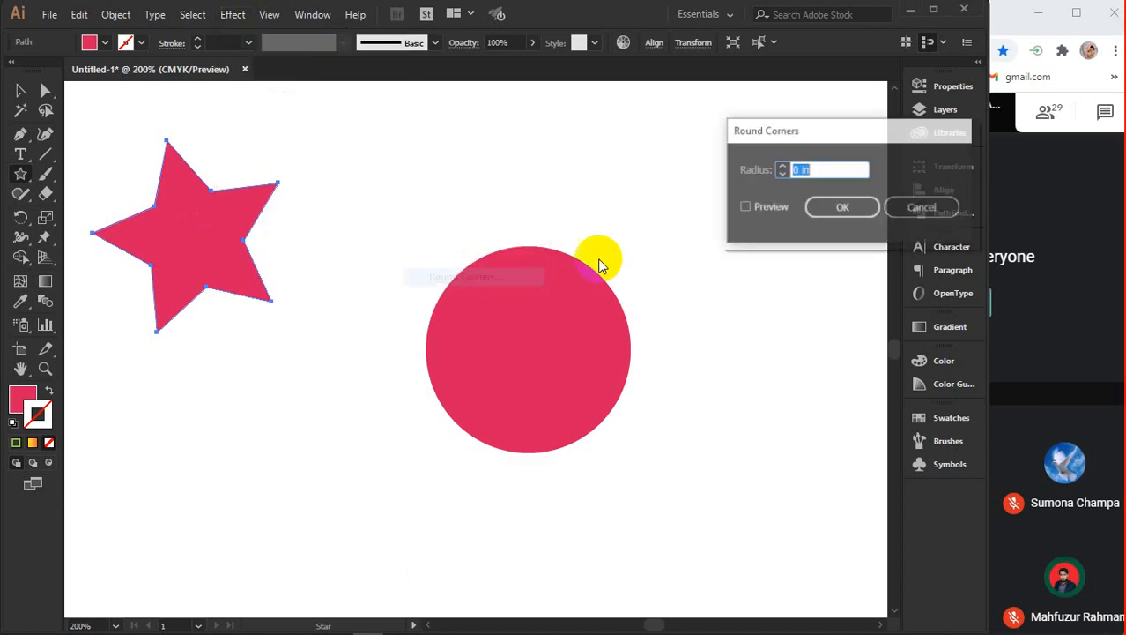
click(761, 207)
scroll(826, 171, up, 6)
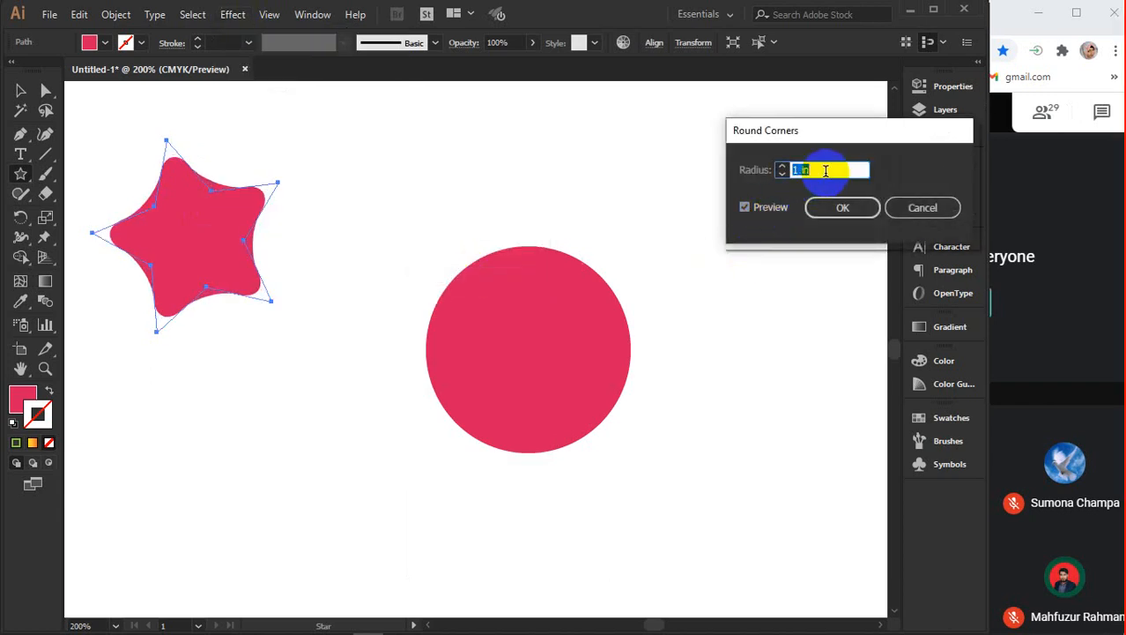
scroll(826, 170, up, 3)
scroll(826, 170, down, 1)
click(832, 208)
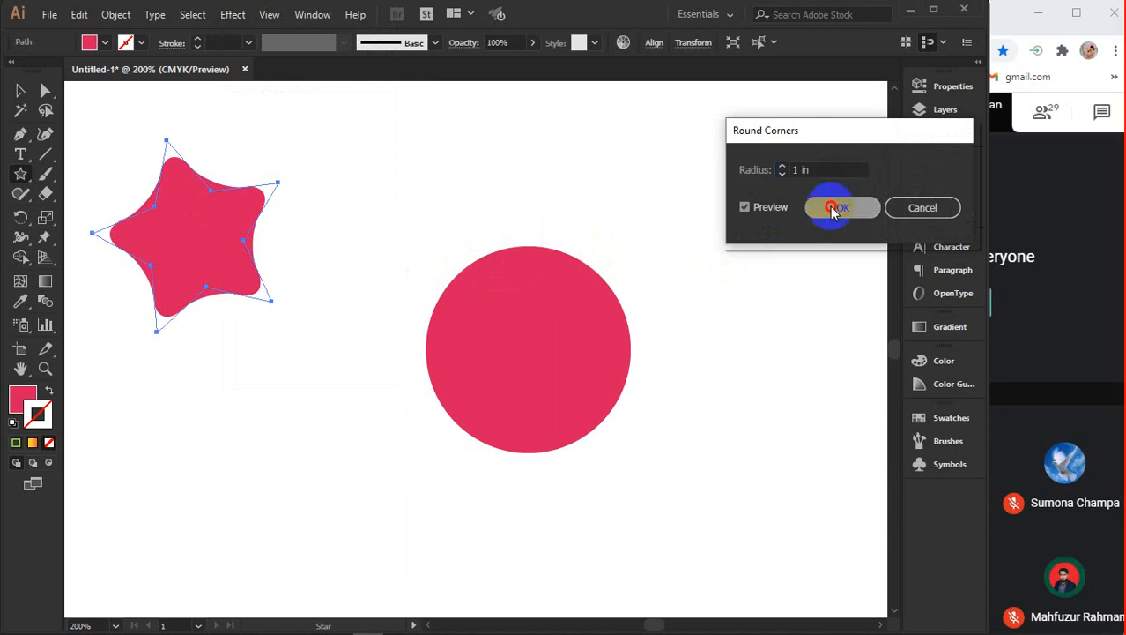
click(15, 92)
click(362, 160)
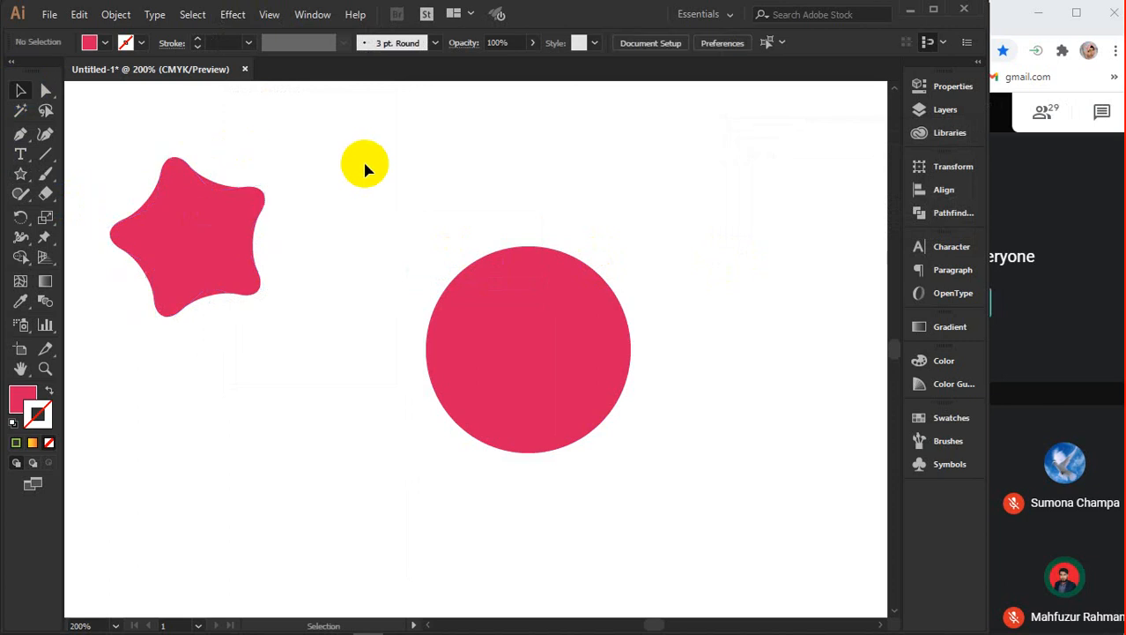
click(227, 282)
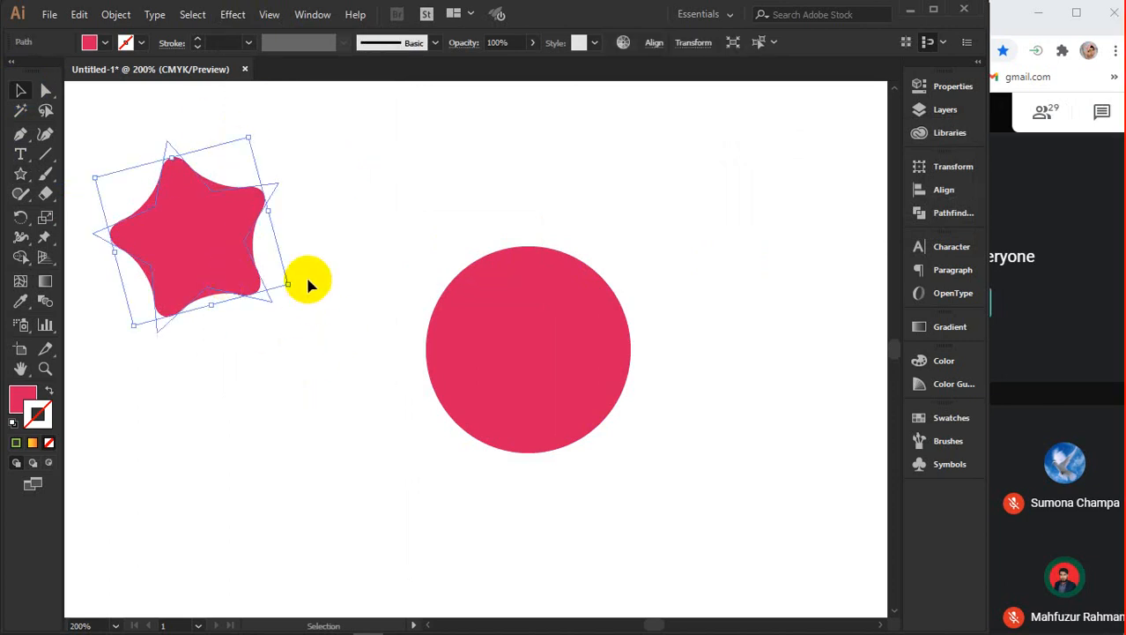
Try the previewed Stylize Scribble effect on the circle using the Childlike preset
click(577, 349)
click(231, 15)
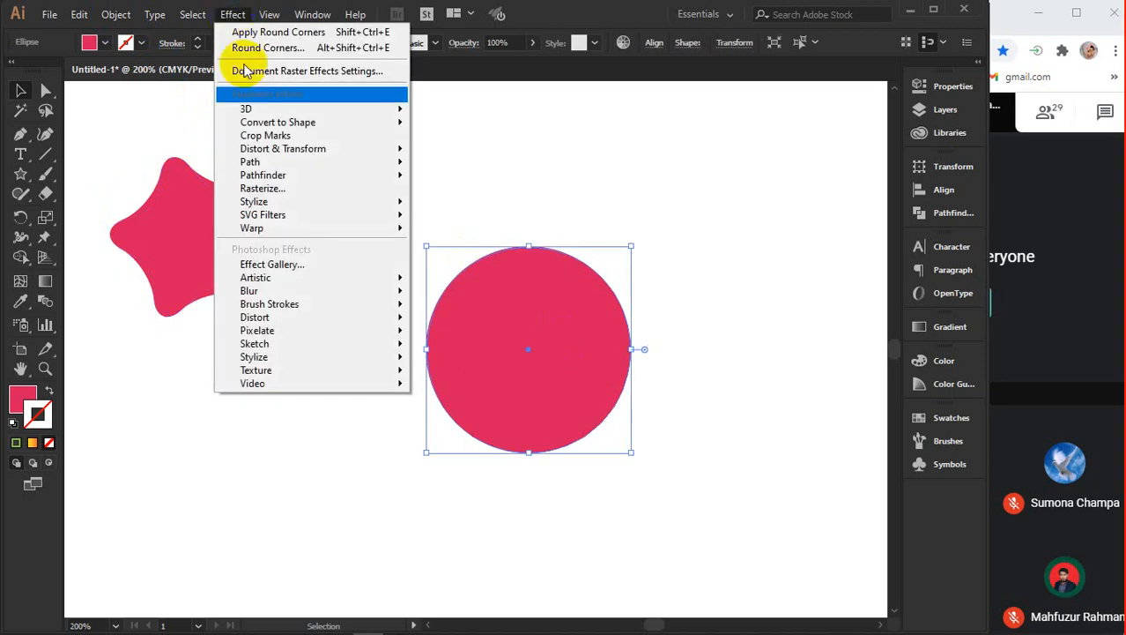
mouse_move(289, 202)
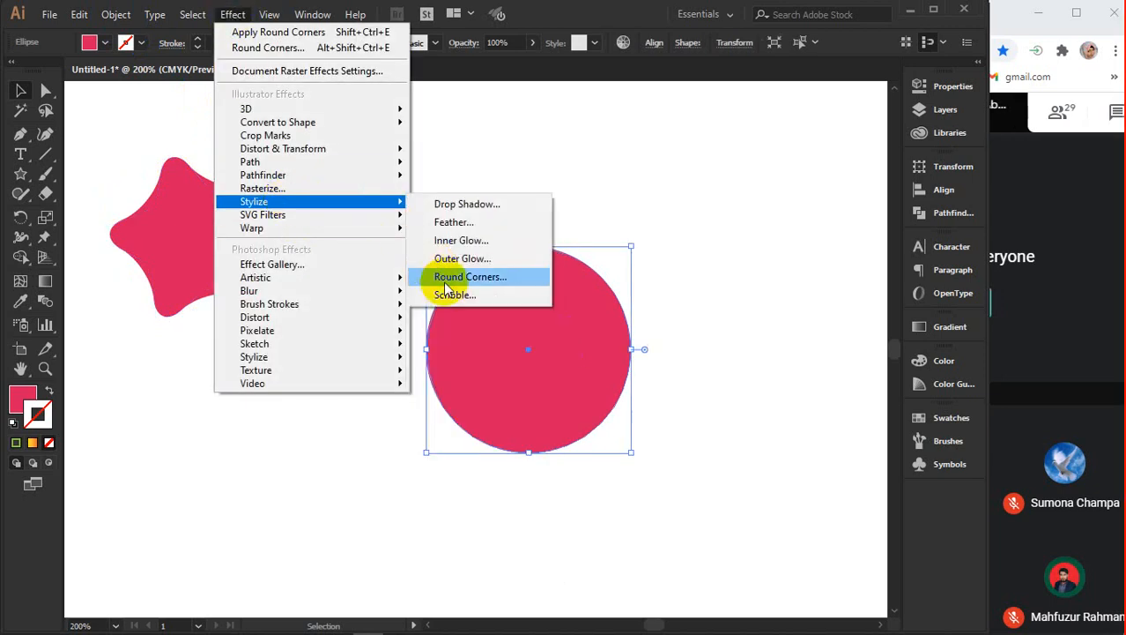
click(447, 294)
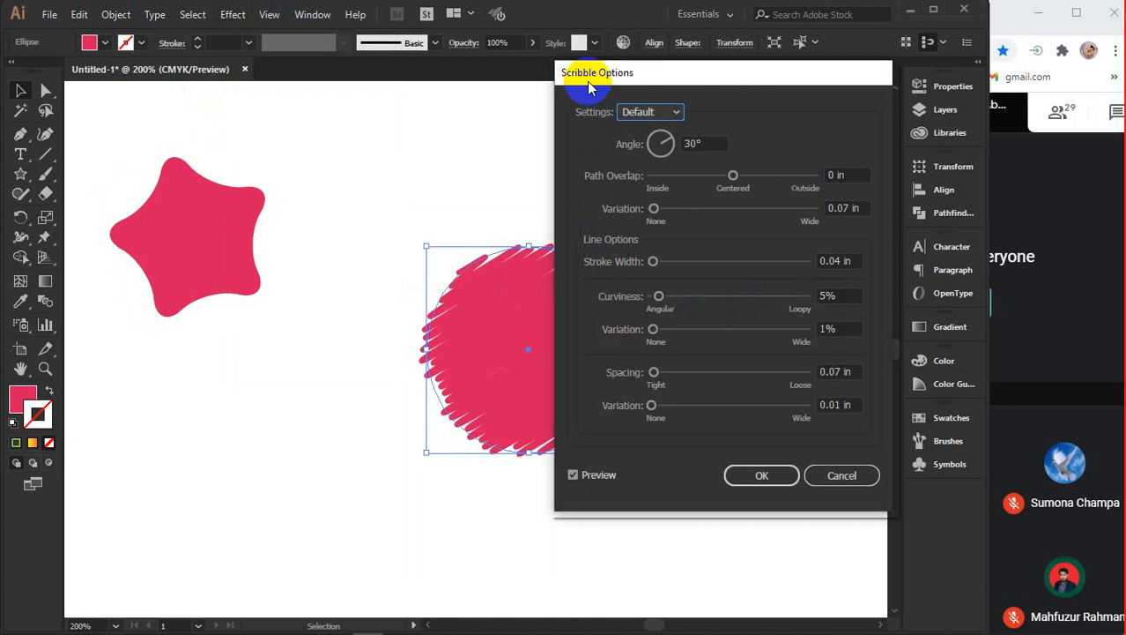
mouse_move(587, 81)
mouse_down()
mouse_move(747, 88)
mouse_move(813, 71)
mouse_up()
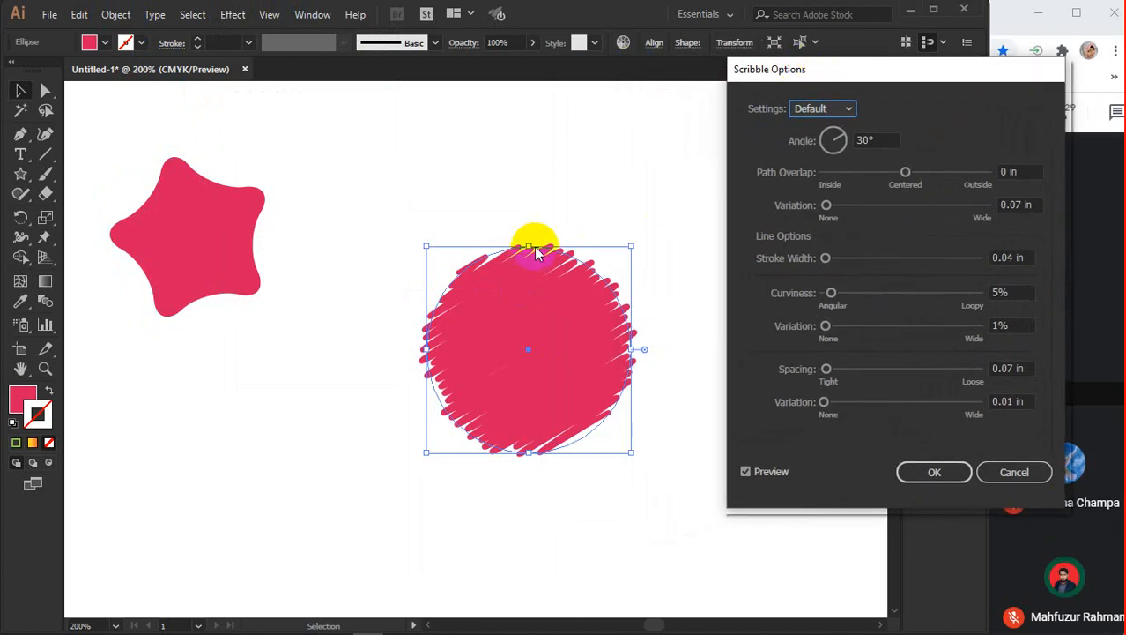
click(838, 109)
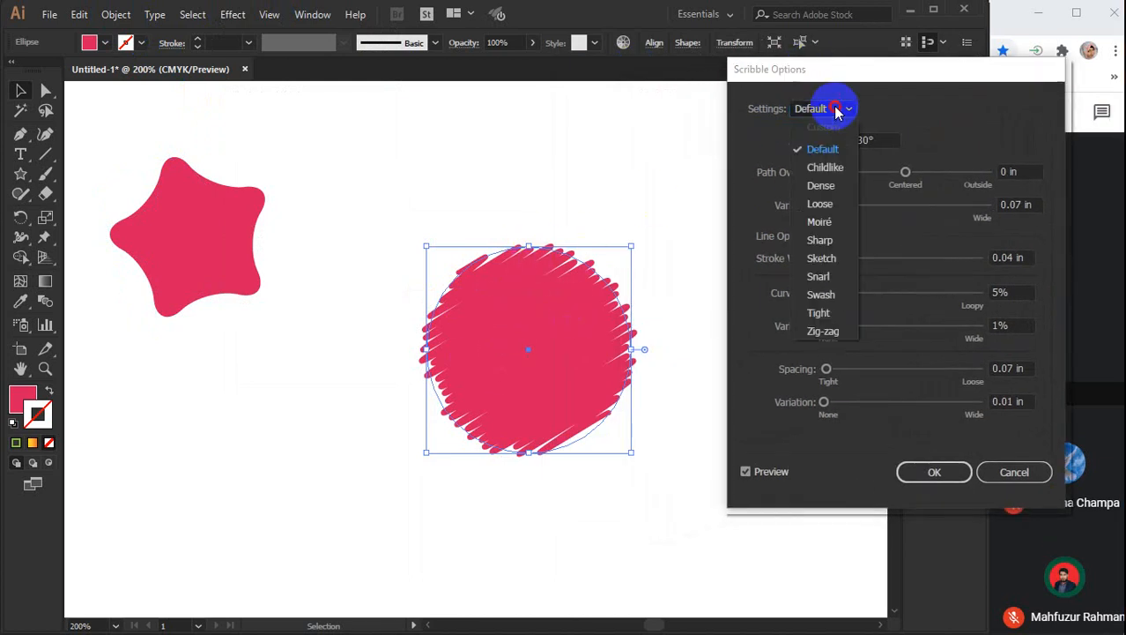
click(828, 169)
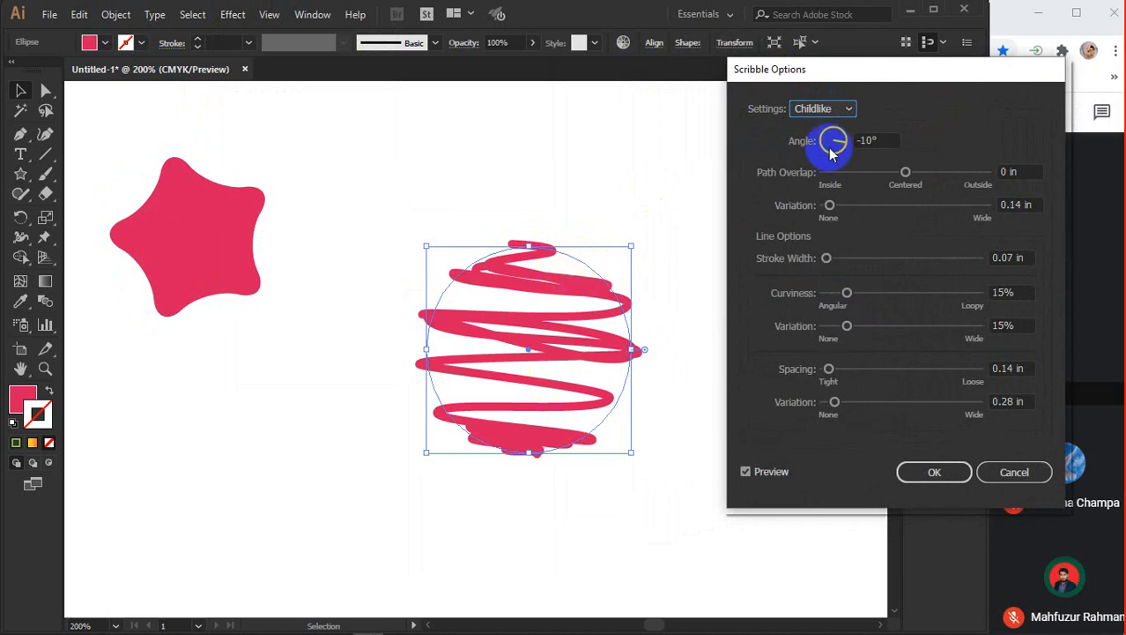
Try the Sketch, Swash and Zig-zag Scribble presets on the circle one after another
click(823, 110)
click(816, 257)
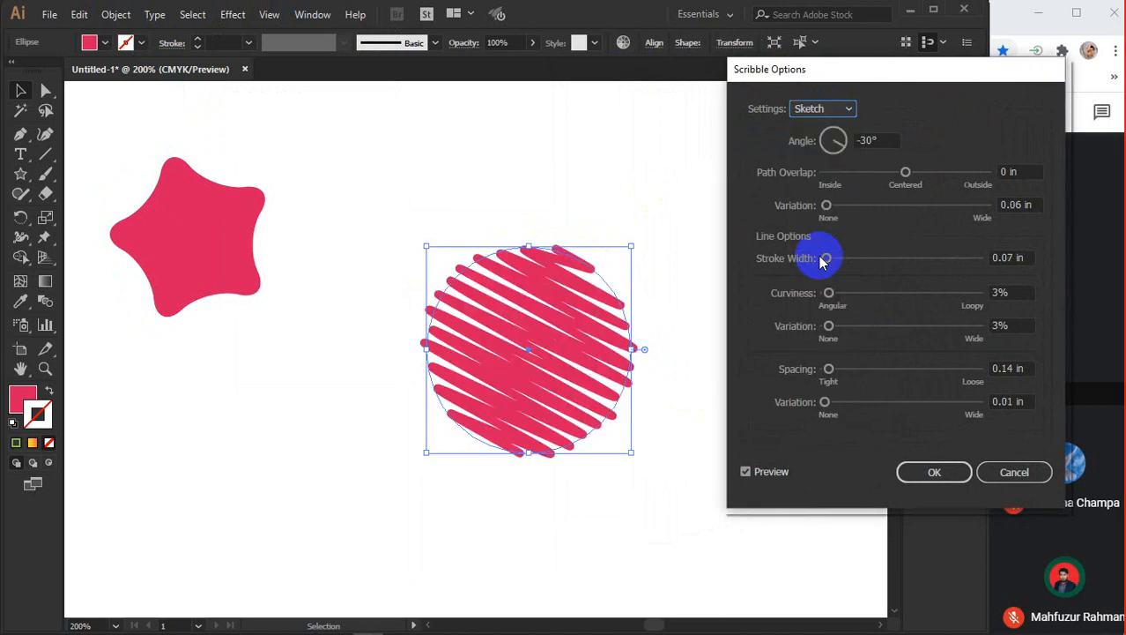
click(833, 109)
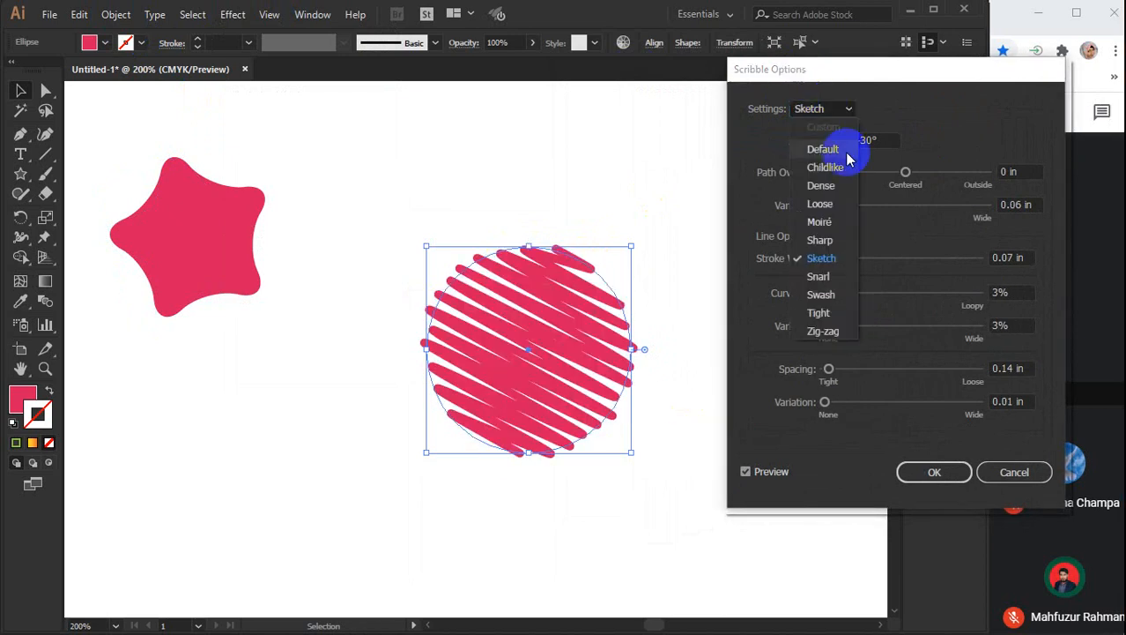
click(828, 296)
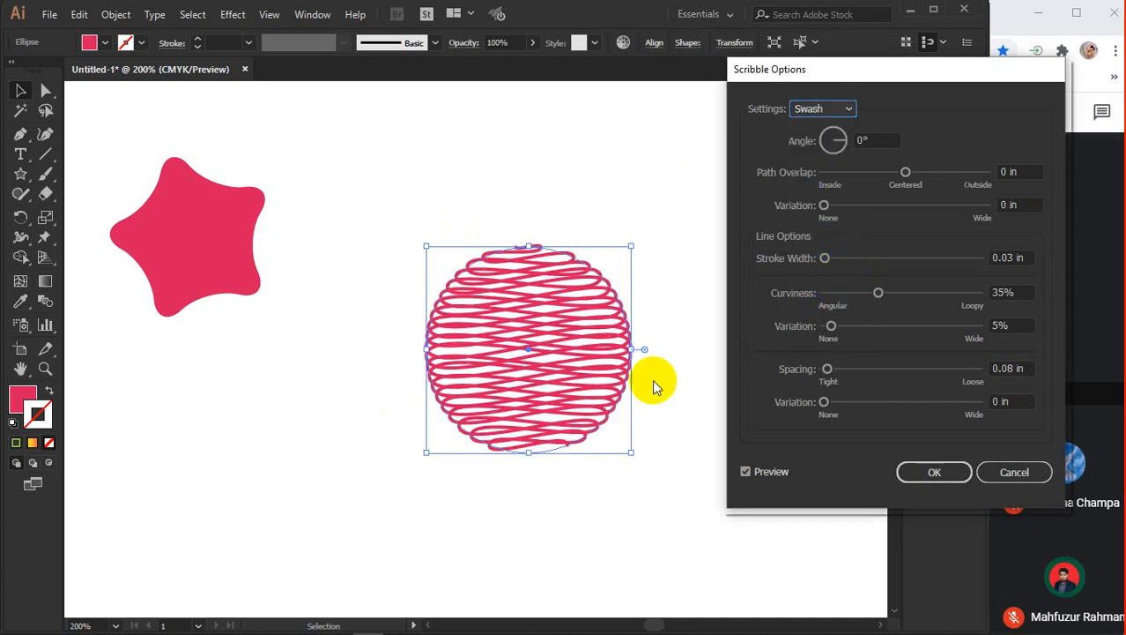
click(817, 108)
click(822, 331)
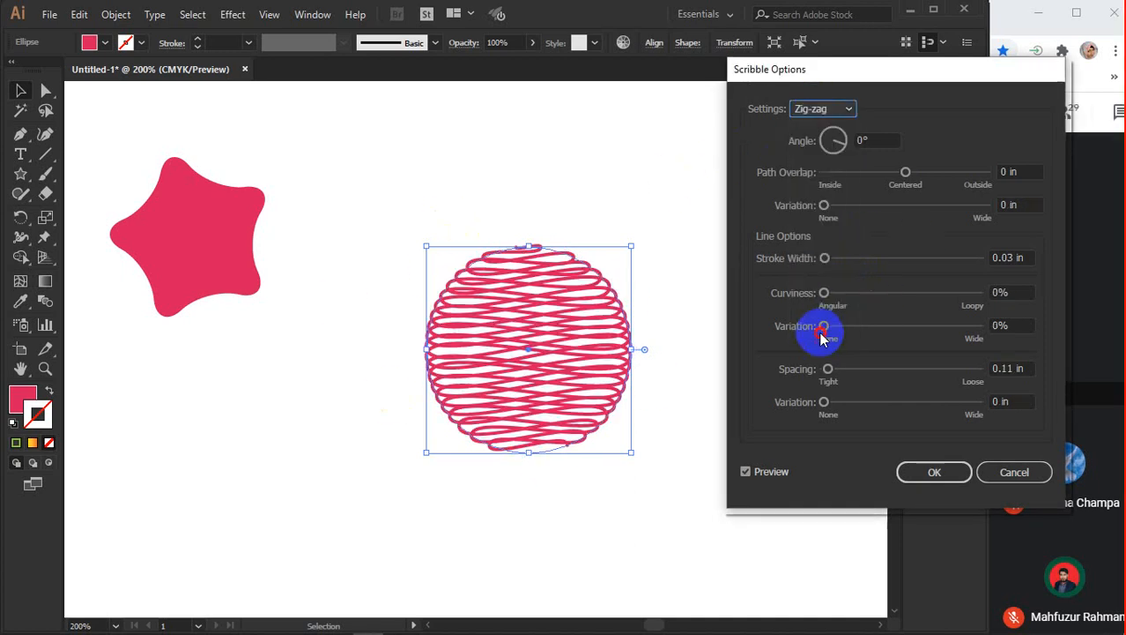
click(812, 109)
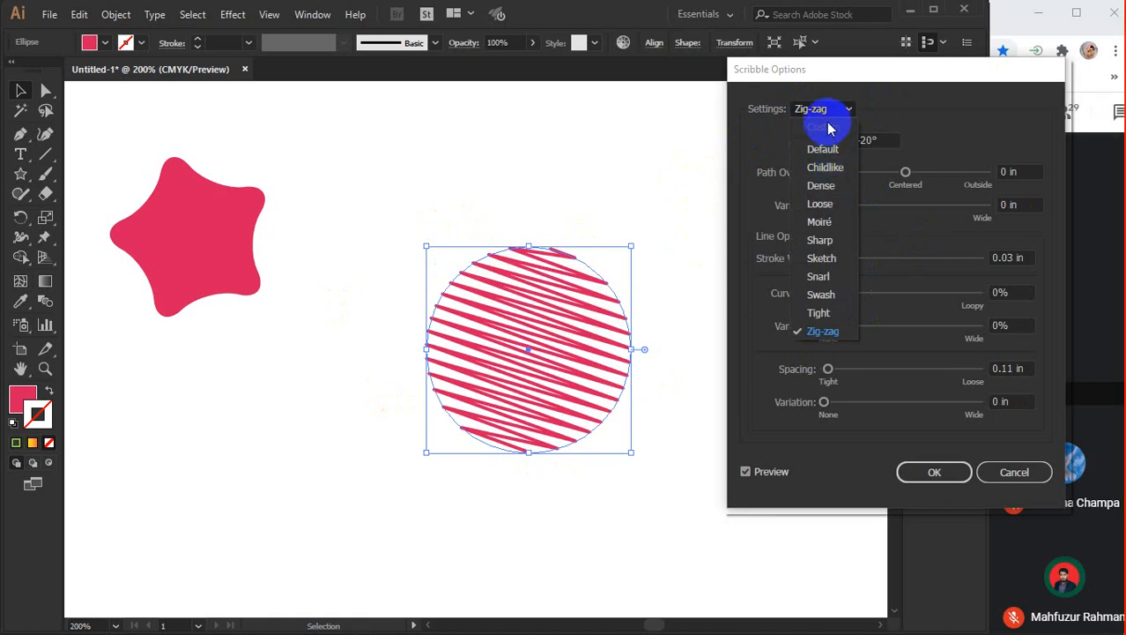
click(817, 109)
Customise the Scribble effect with an angle of 127°, a path overlap of -0.29 in and an overlap variation of 0.56 in
click(835, 141)
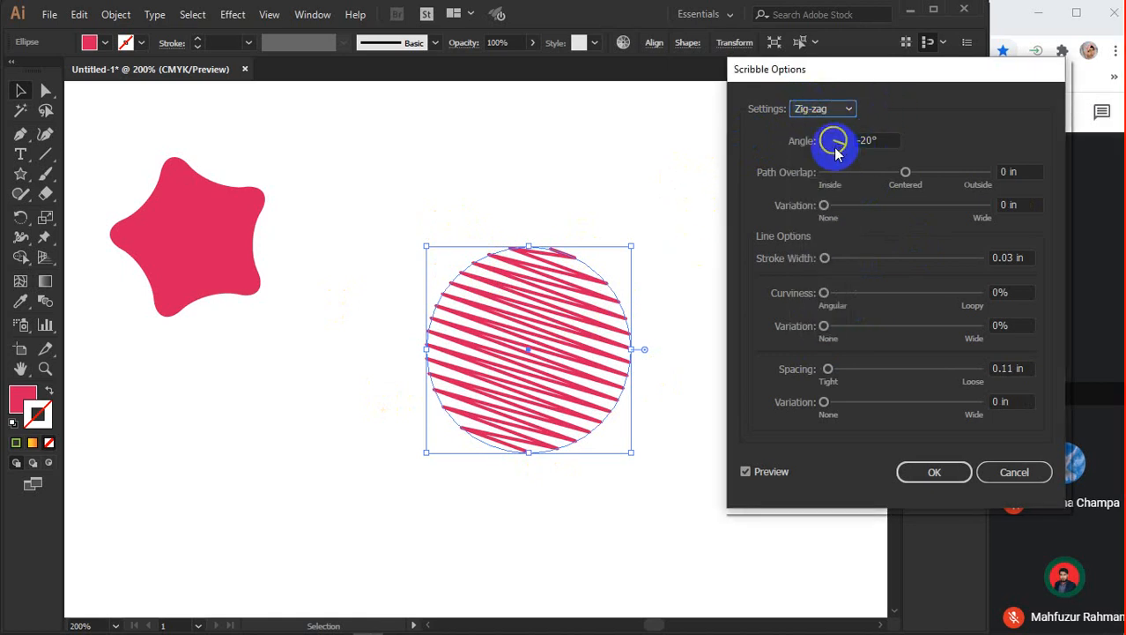
mouse_move(836, 153)
mouse_down()
mouse_move(877, 200)
mouse_move(917, 172)
mouse_move(863, 171)
mouse_move(875, 185)
mouse_move(875, 171)
mouse_move(899, 174)
mouse_up()
mouse_move(836, 206)
mouse_down()
mouse_move(861, 209)
mouse_move(851, 209)
mouse_up()
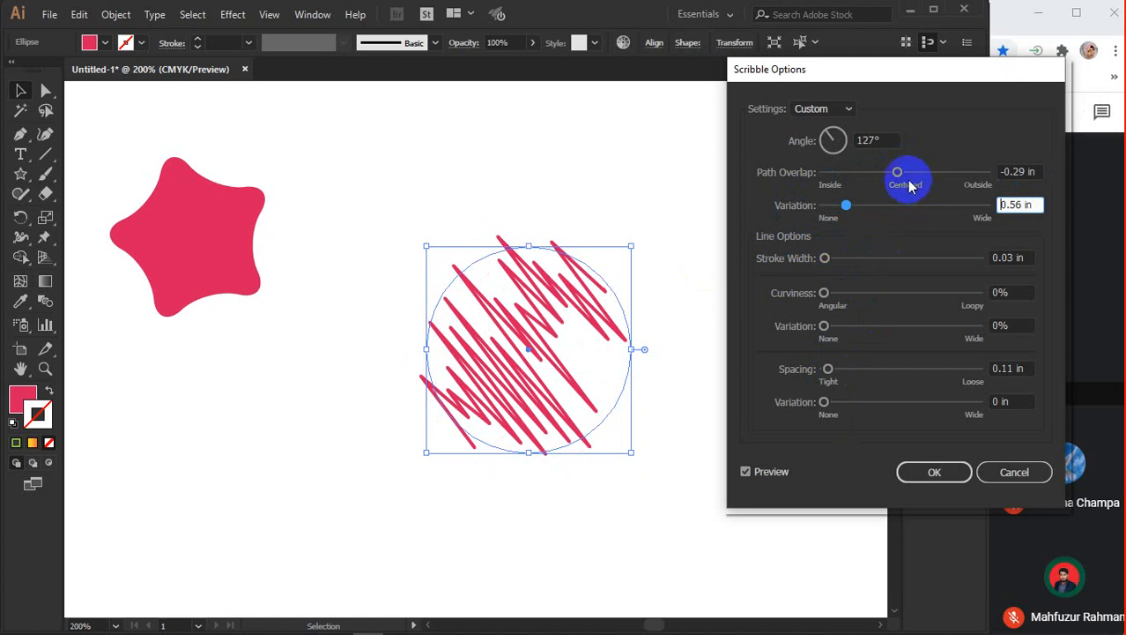
Try a Scribble stroke width of 0.44 in, reduce it to 0.07 in with 61% curviness, and cancel the effect
click(842, 257)
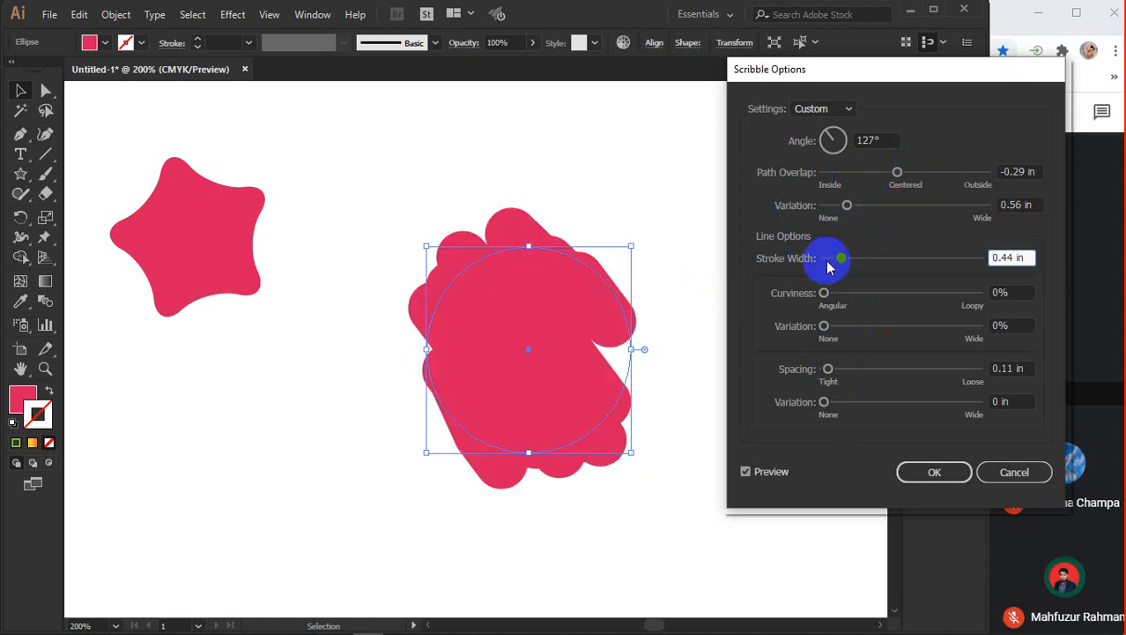
mouse_move(828, 264)
mouse_down()
mouse_move(834, 283)
mouse_move(875, 294)
mouse_move(838, 295)
mouse_move(920, 292)
mouse_up()
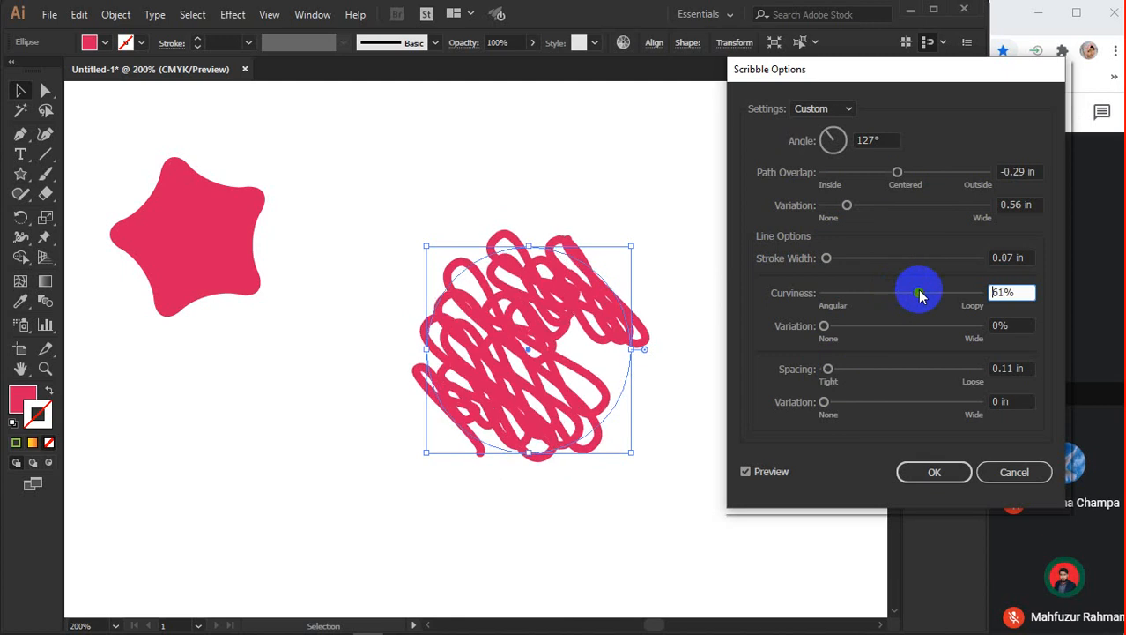
click(1006, 475)
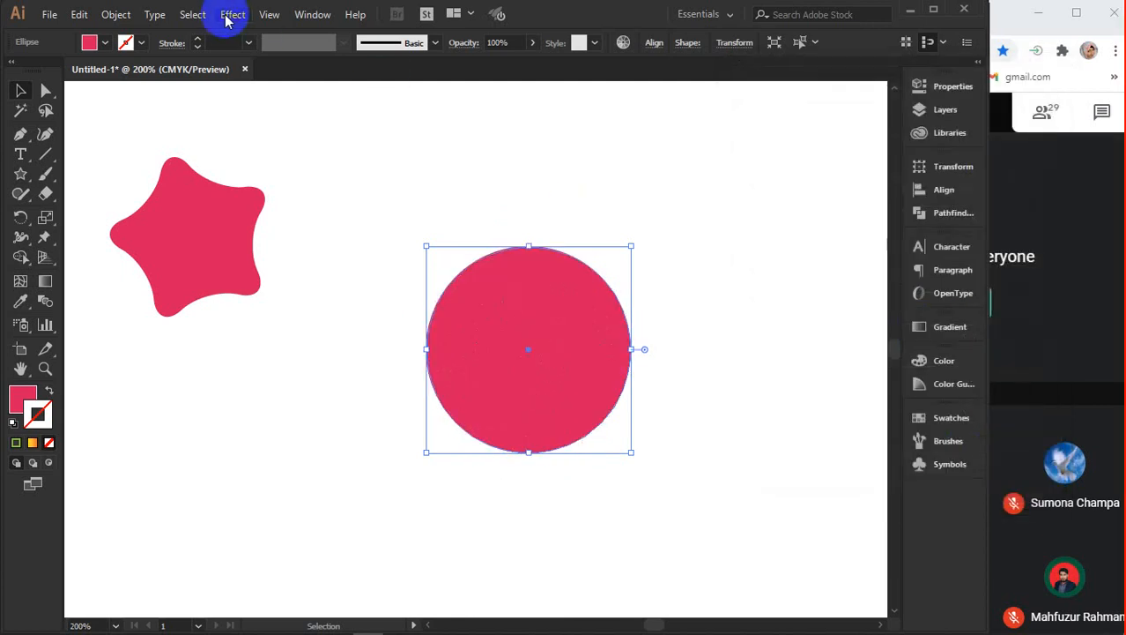
Try the AI_Alpha_1 SVG filter on the circle, and undo it
click(229, 16)
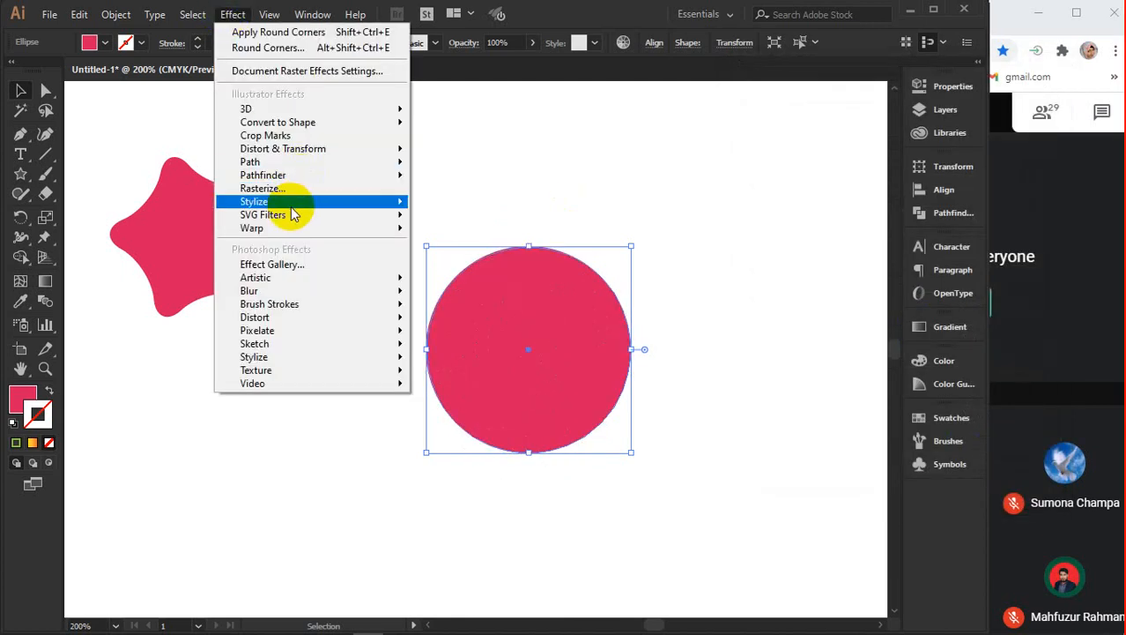
mouse_move(262, 202)
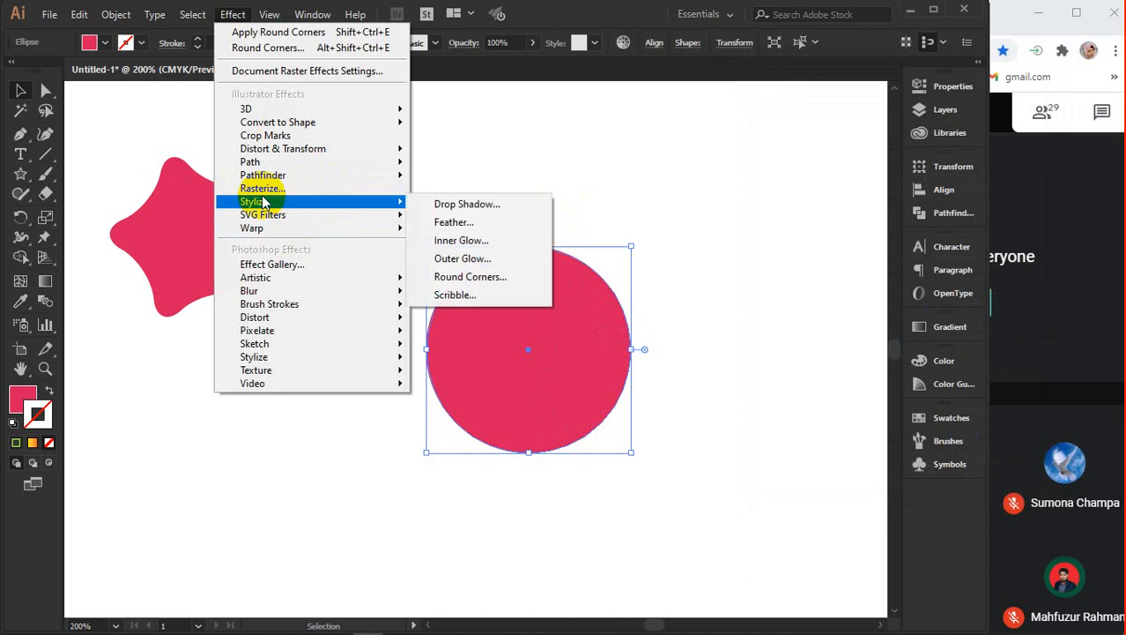
mouse_move(276, 222)
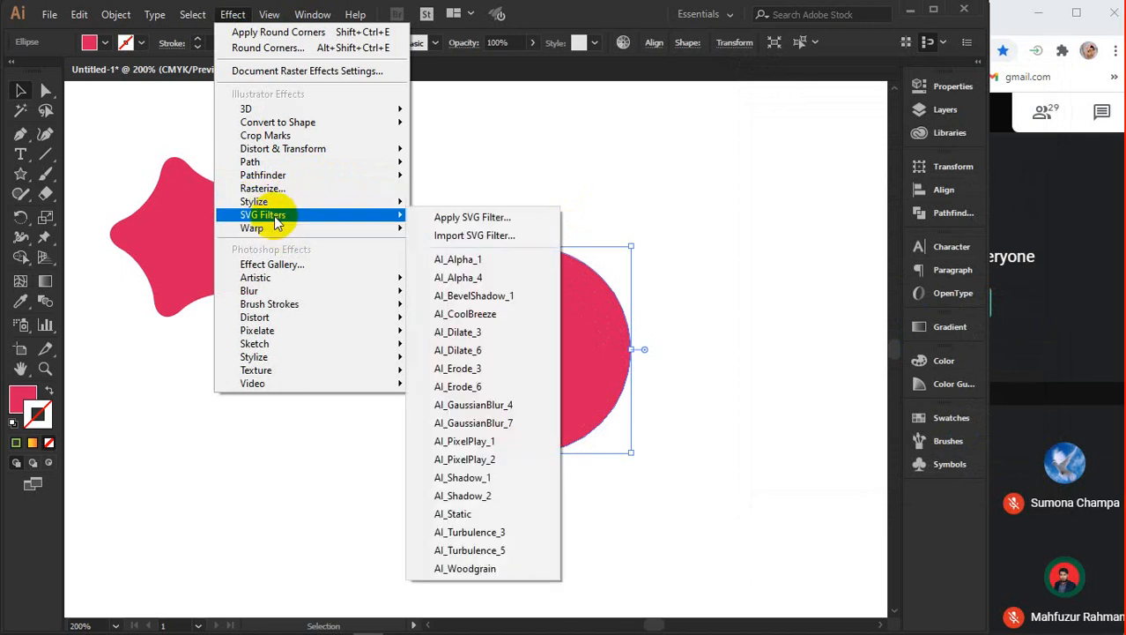
click(460, 260)
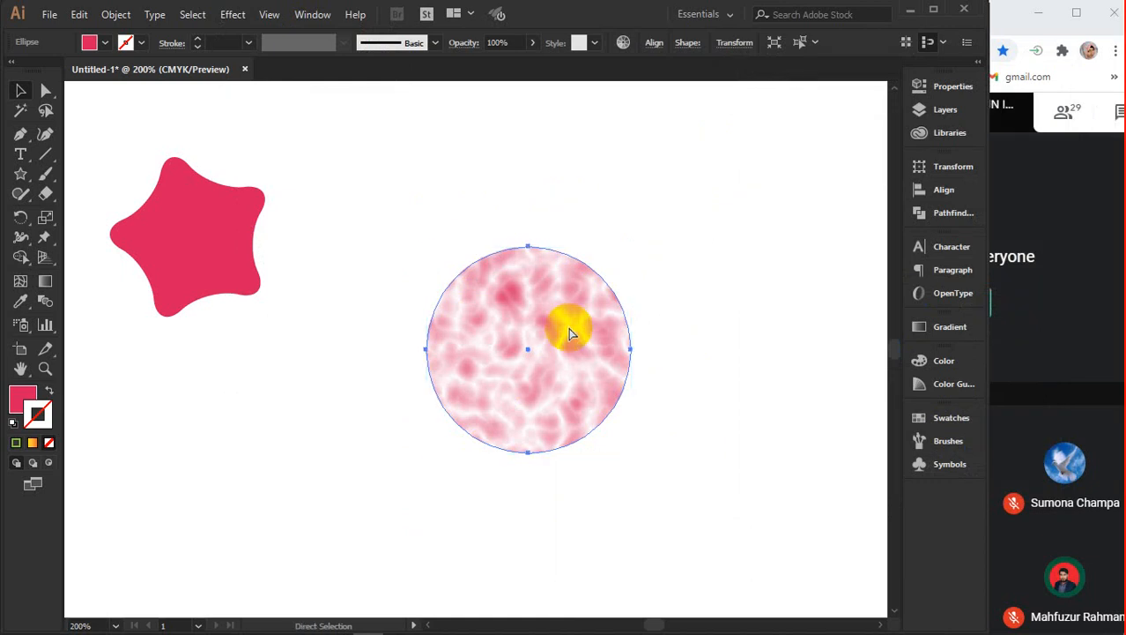
key(ctrl+z)
Try the AI_PixelPlay_1 SVG filter on the circle, and undo it
click(232, 15)
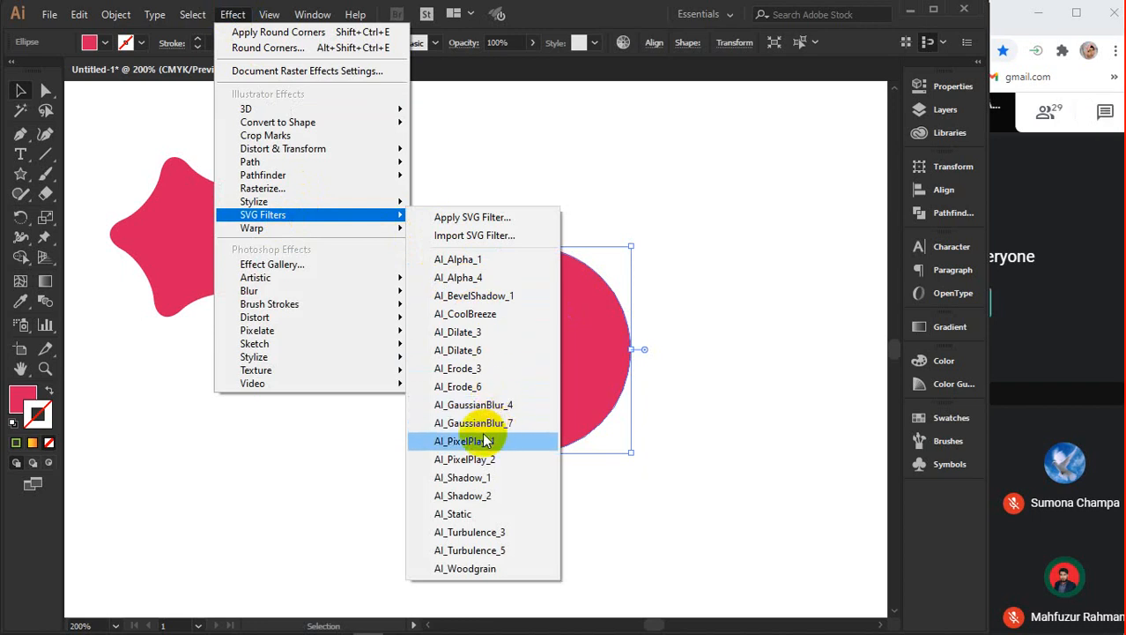
click(461, 445)
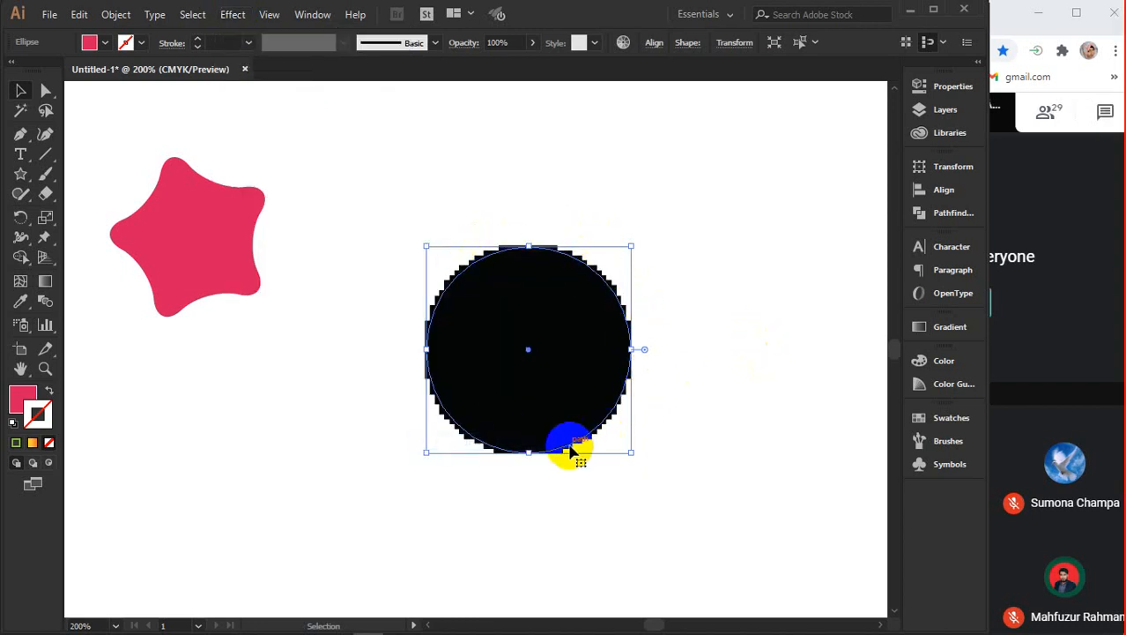
click(723, 300)
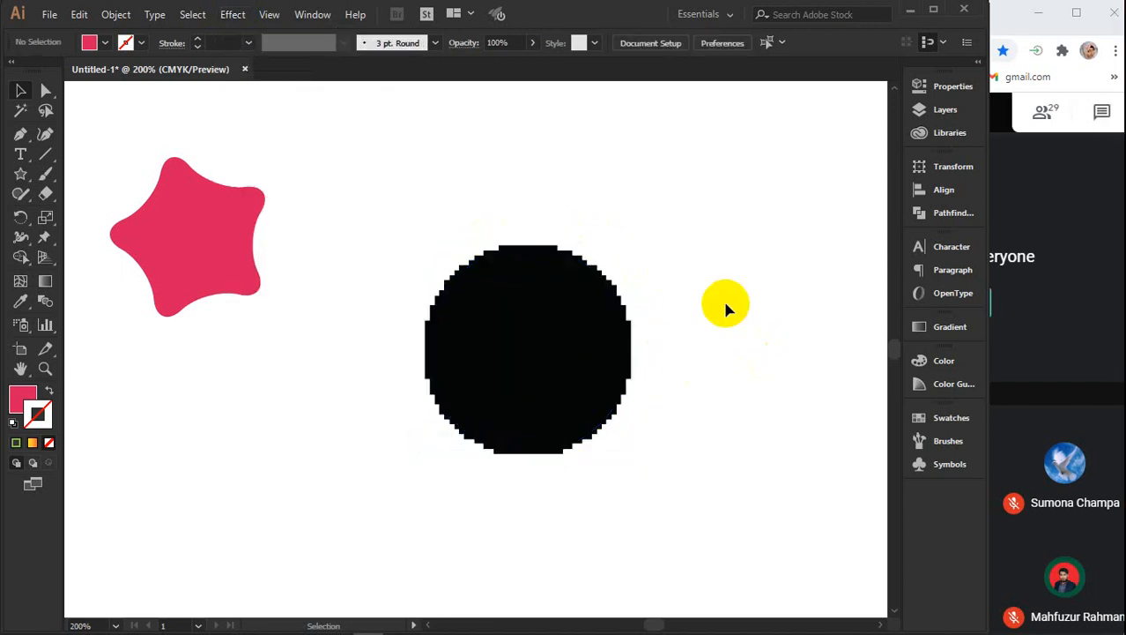
click(634, 297)
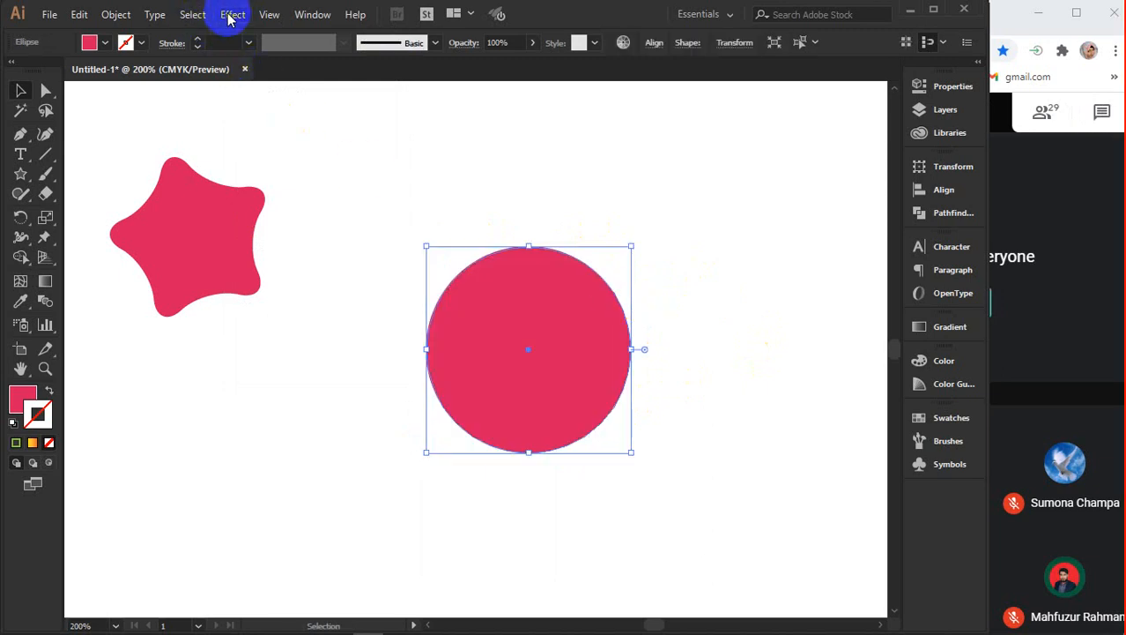
Preview the Artistic effects Colored Pencil, Cutout, Dry Brush and Film Grain on the circle
click(231, 15)
mouse_move(288, 281)
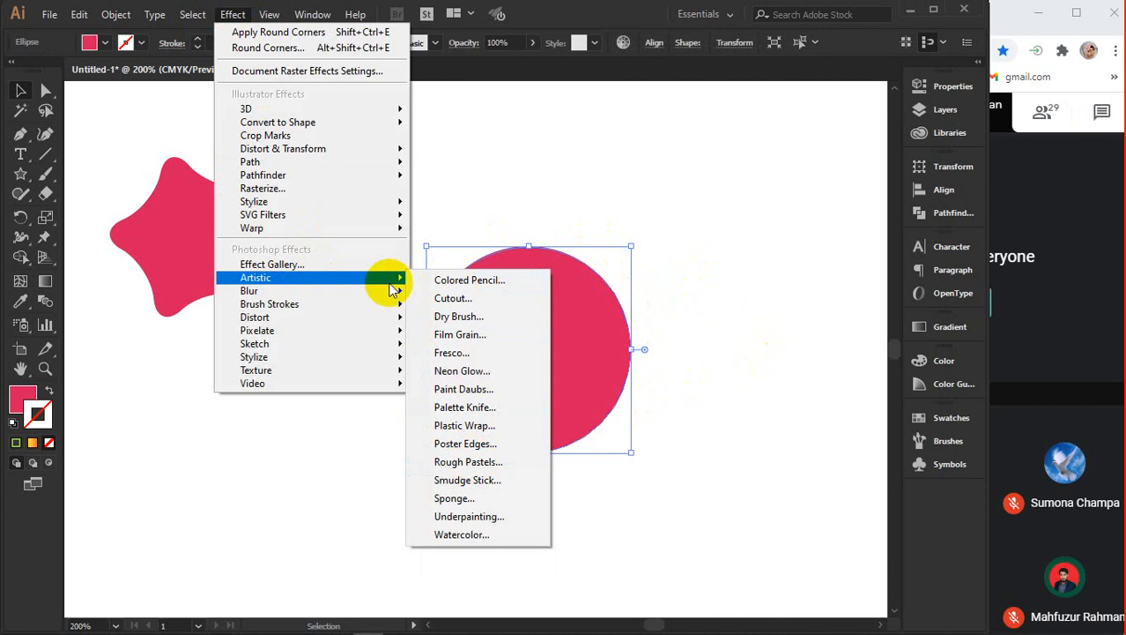
mouse_move(394, 282)
click(465, 279)
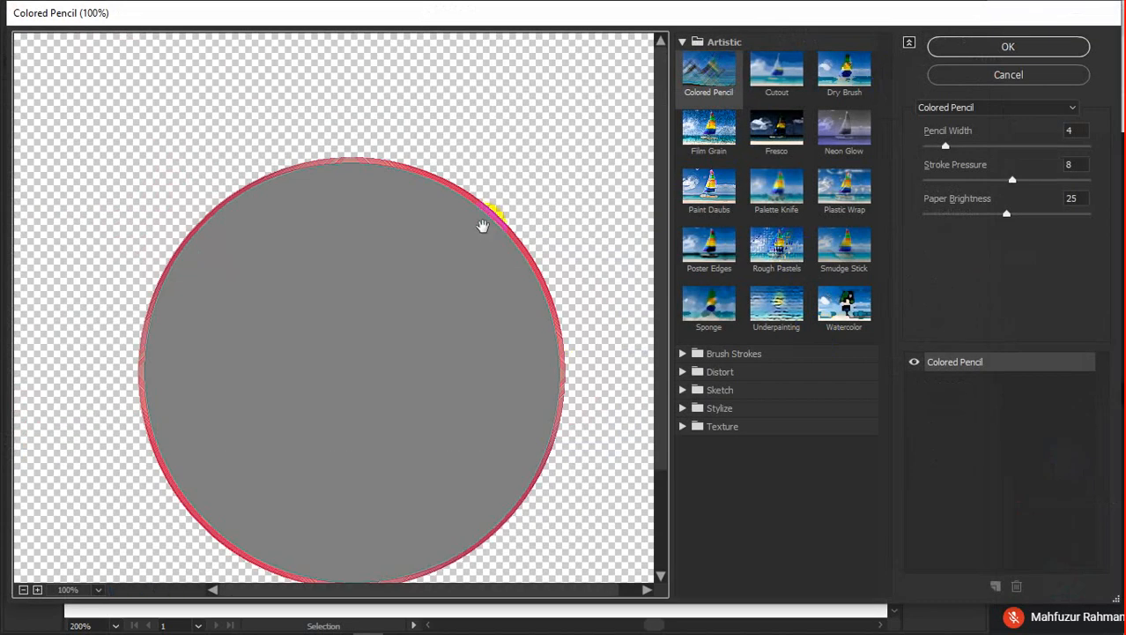
click(710, 88)
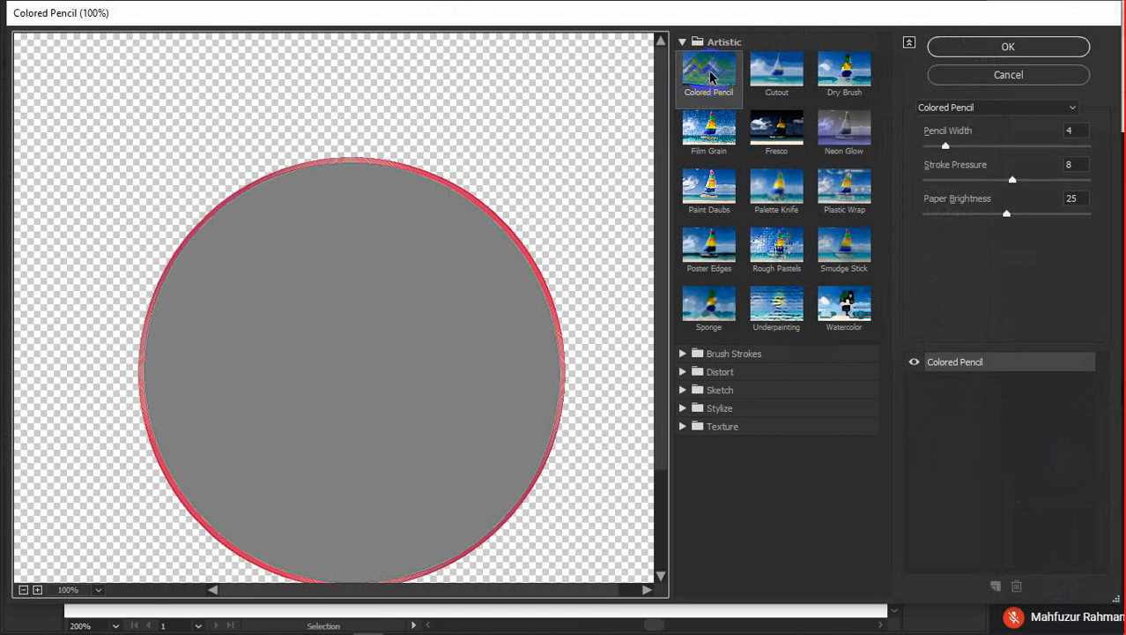
click(712, 81)
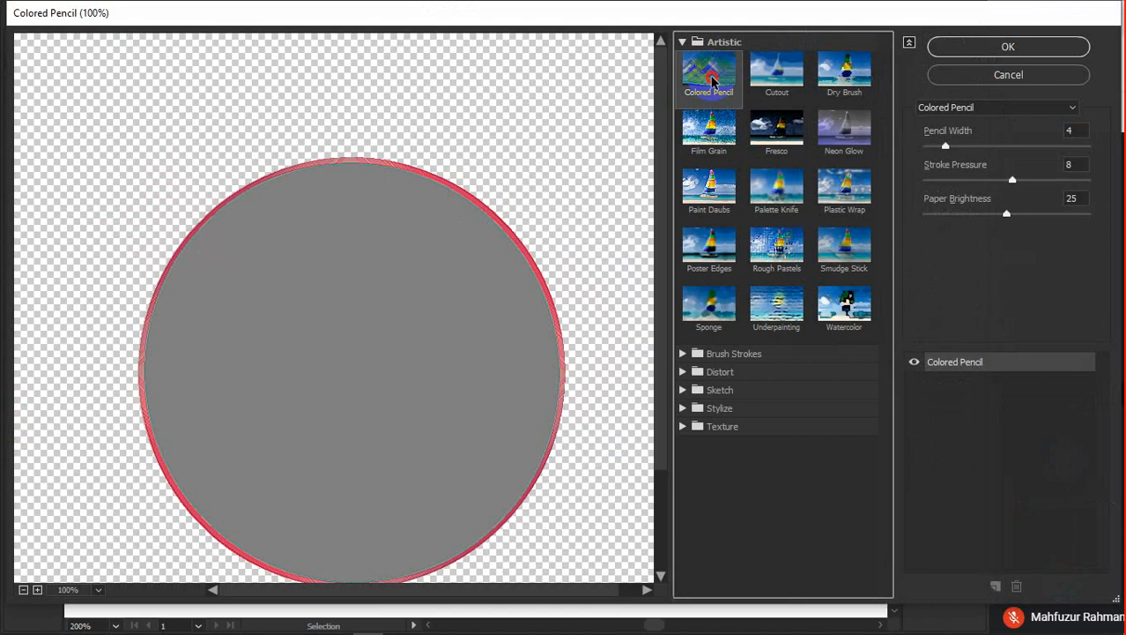
click(779, 79)
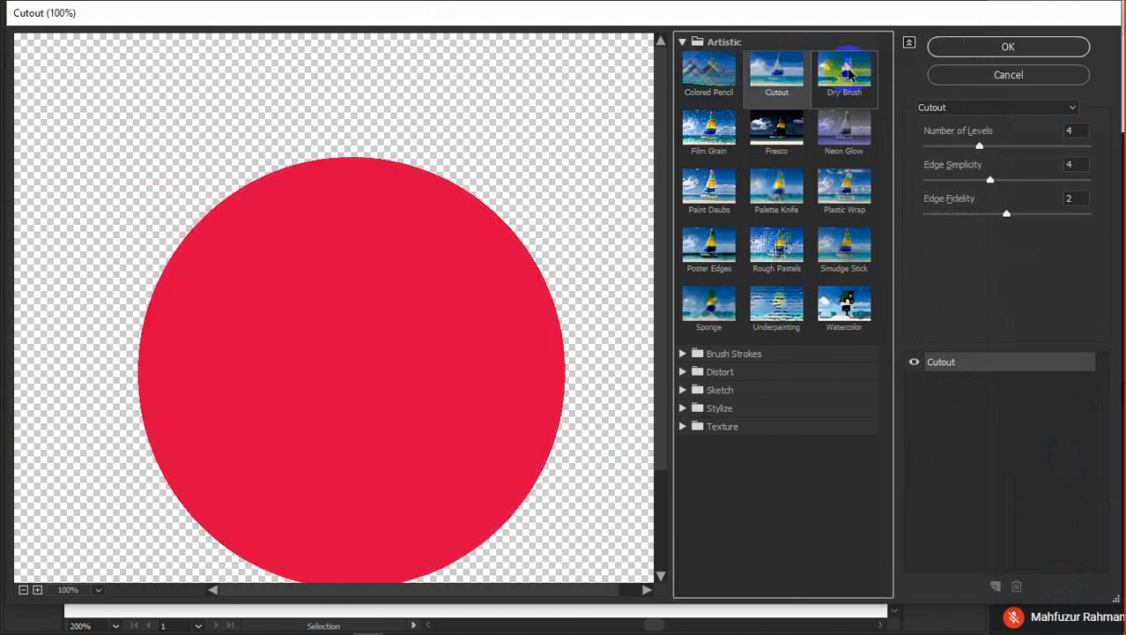
click(844, 70)
click(710, 150)
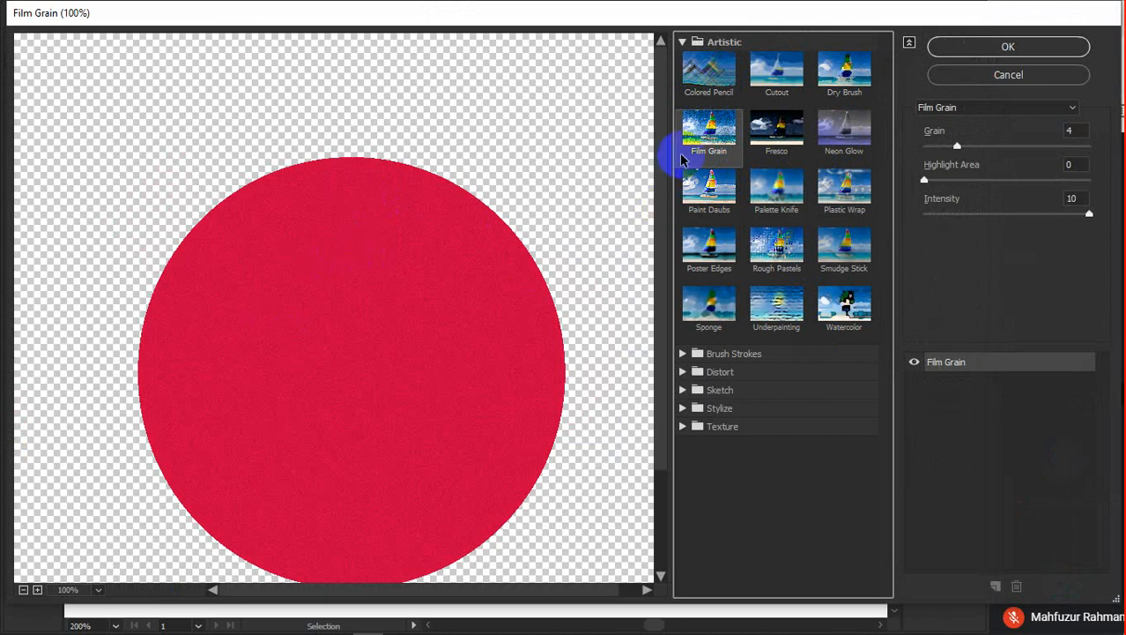
Preview Fresco, Plastic Wrap, Rough Pastels, Sponge and Underpainting on the circle, and cancel the Artistic effect
click(776, 131)
click(842, 203)
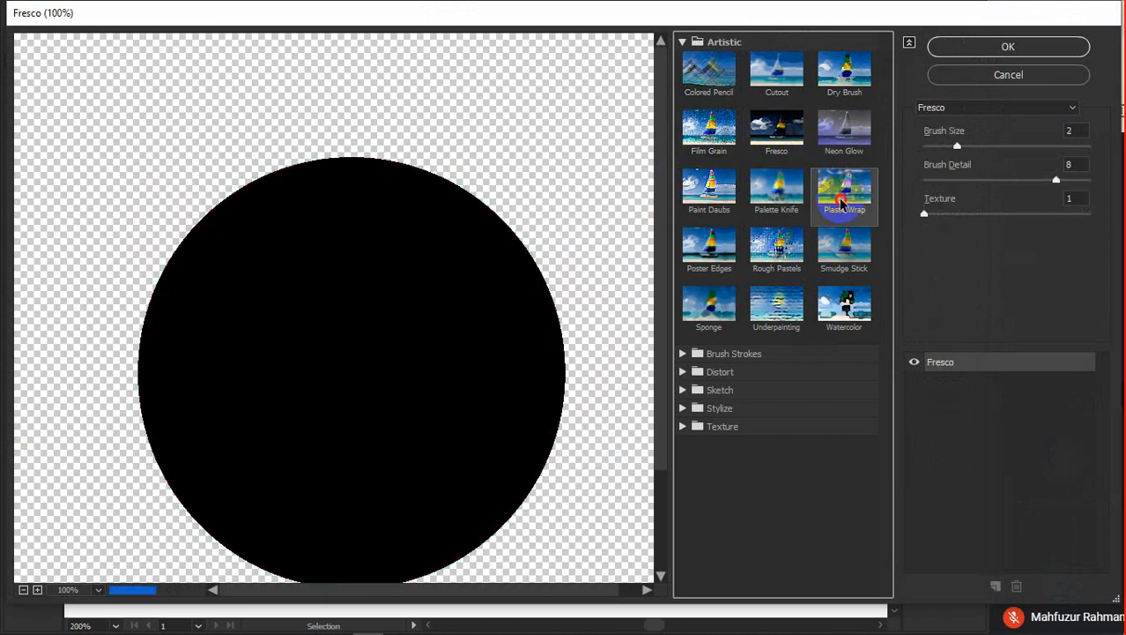
click(776, 264)
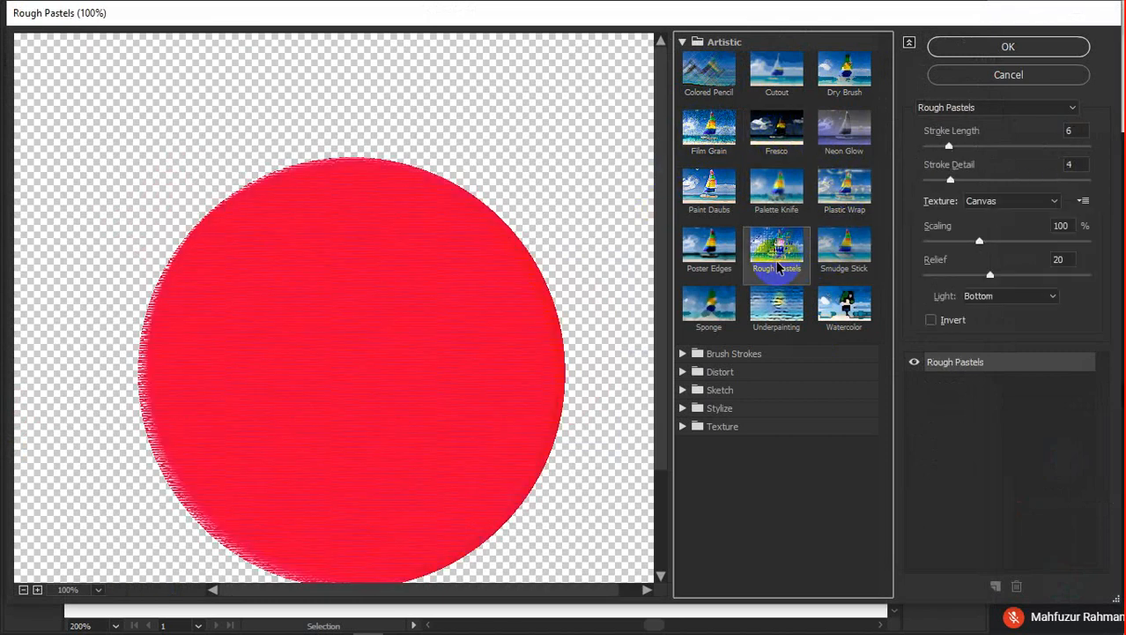
click(709, 304)
click(778, 323)
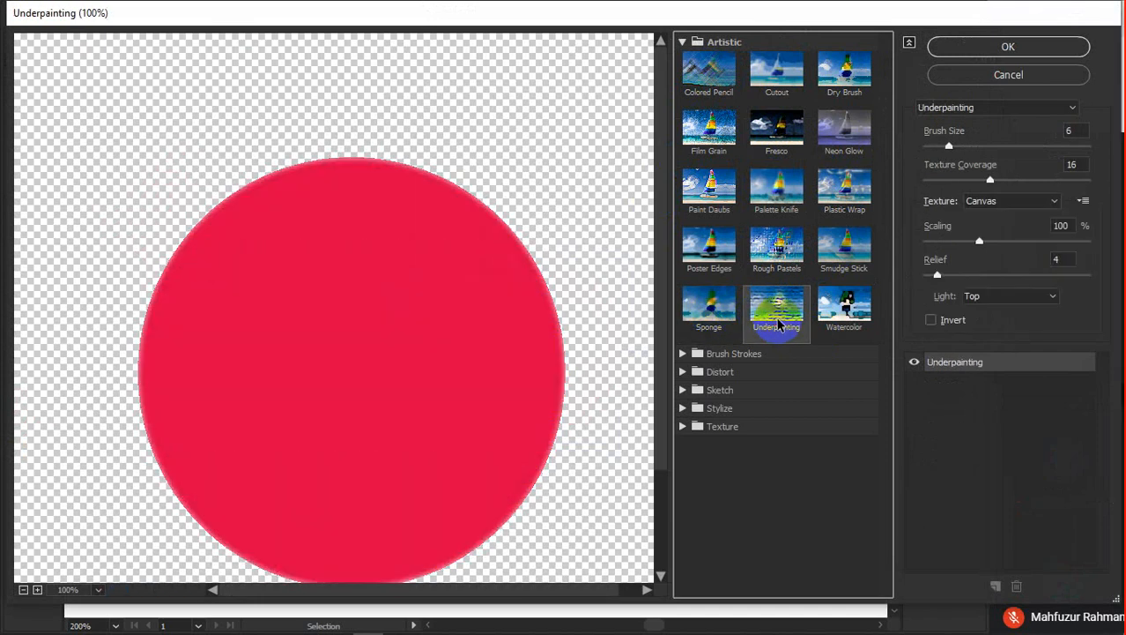
click(683, 41)
click(874, 76)
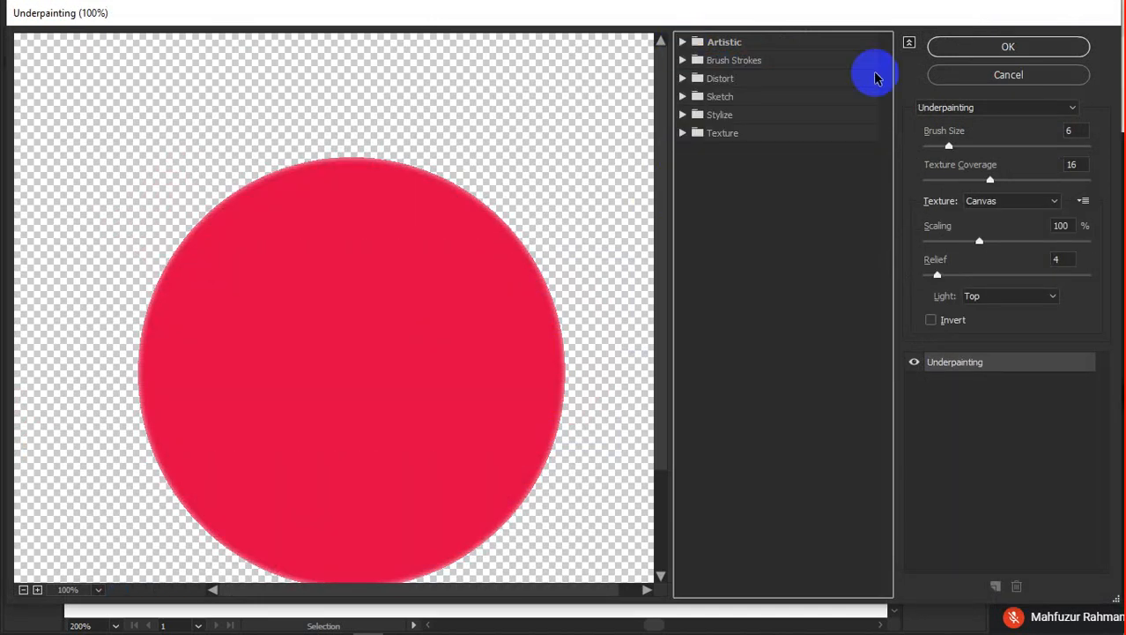
click(939, 77)
Open the Effect Gallery for the circle and look through its Artistic, Brush Strokes, Distort, Sketch, Stylize and Texture categories
click(231, 15)
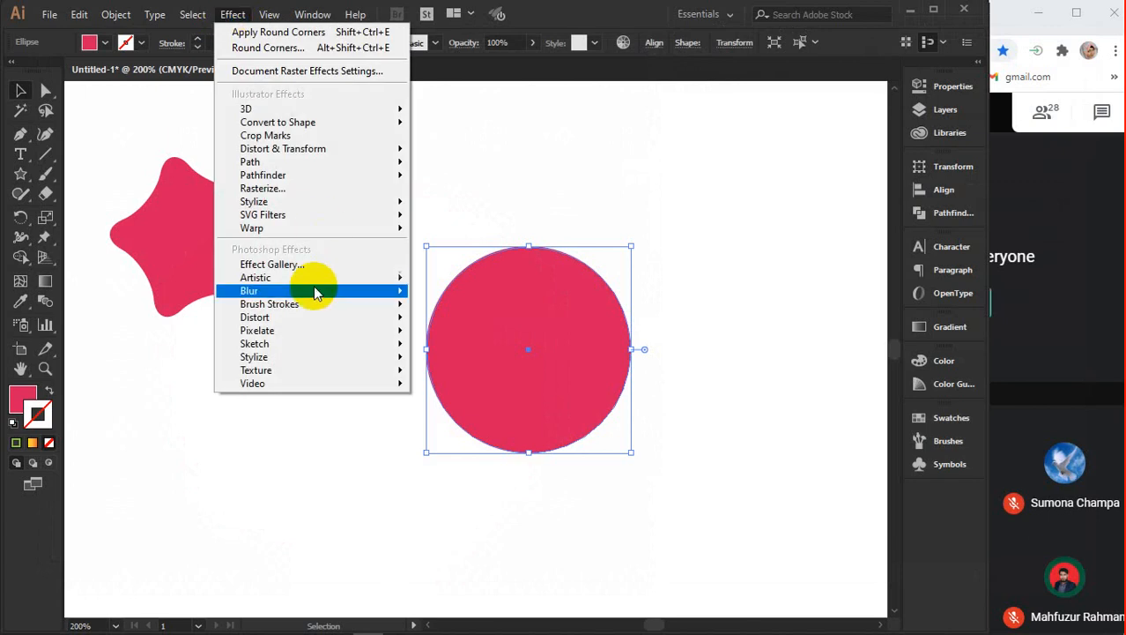
mouse_move(309, 284)
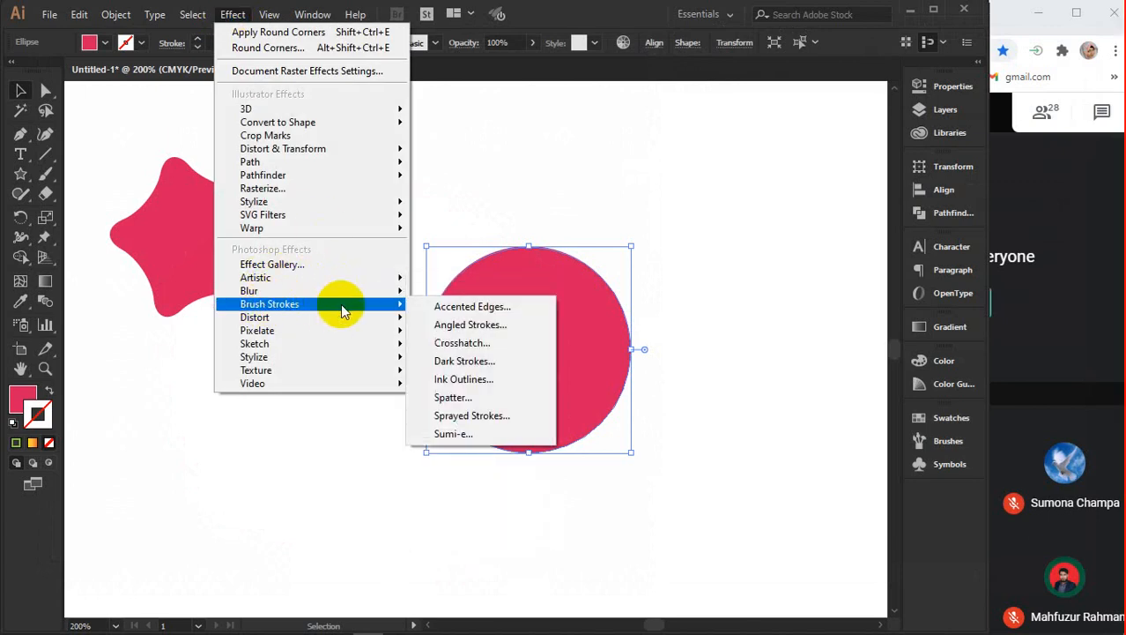
mouse_move(284, 317)
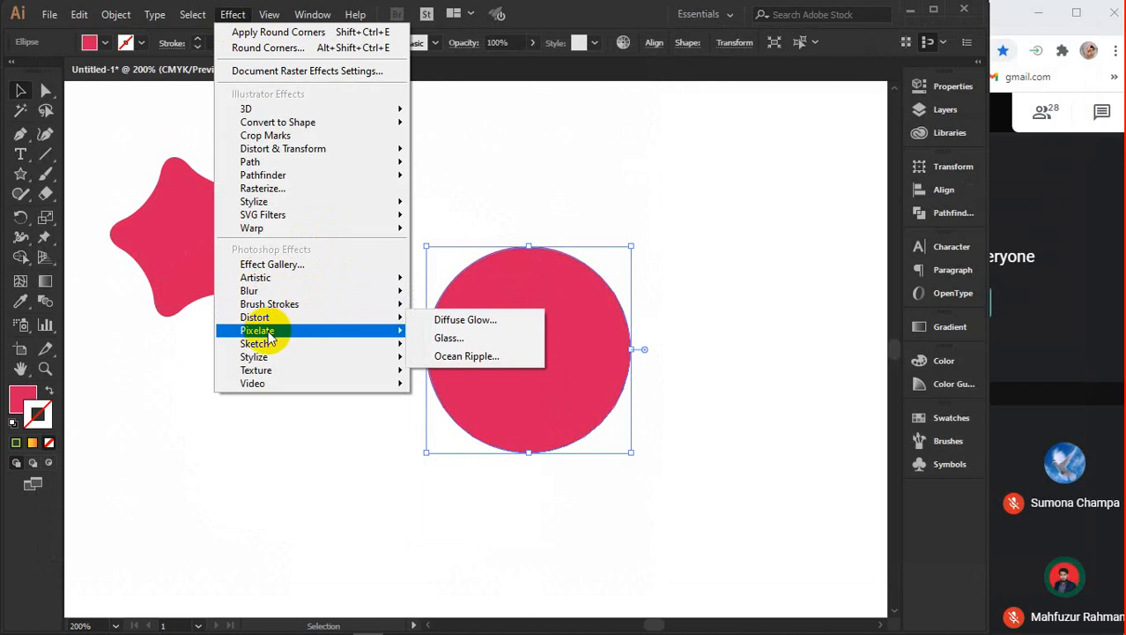
mouse_move(279, 357)
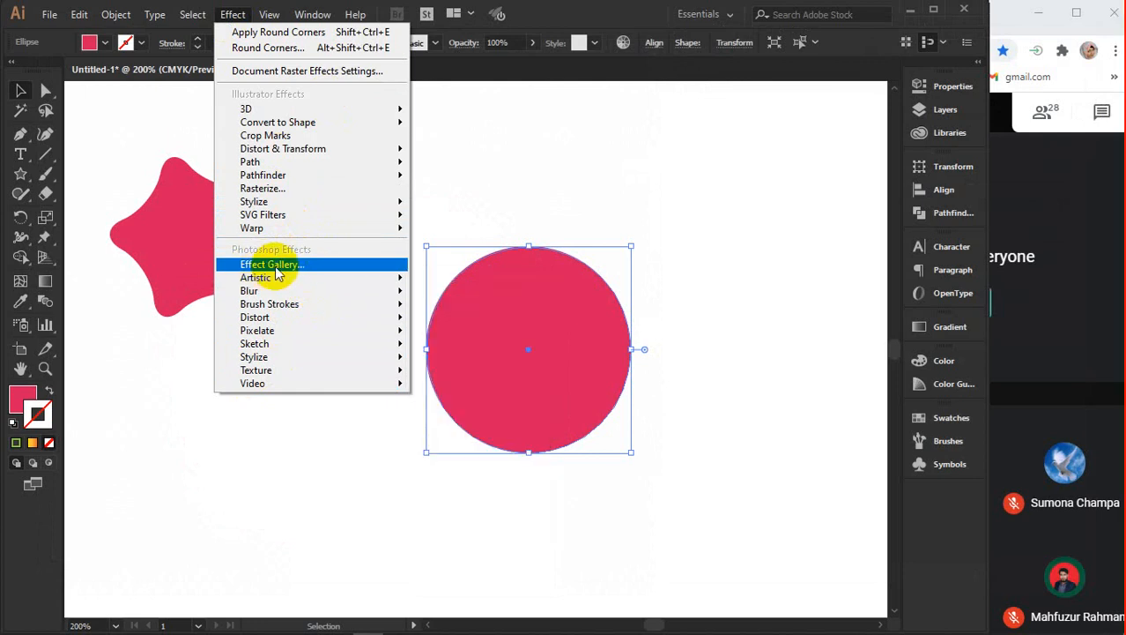
click(260, 267)
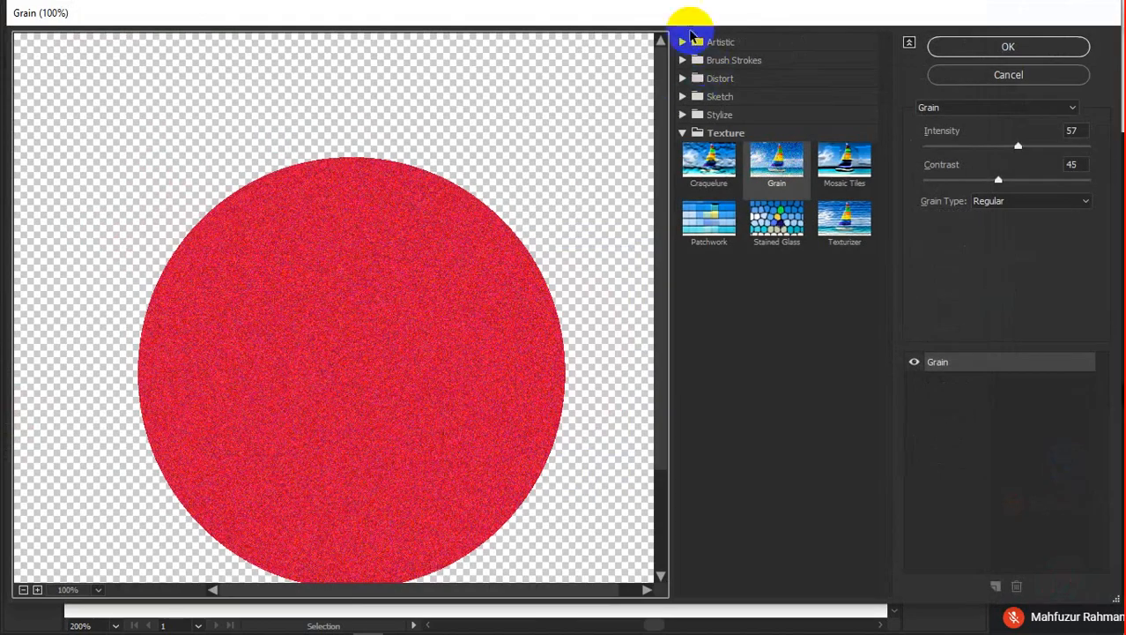
click(682, 132)
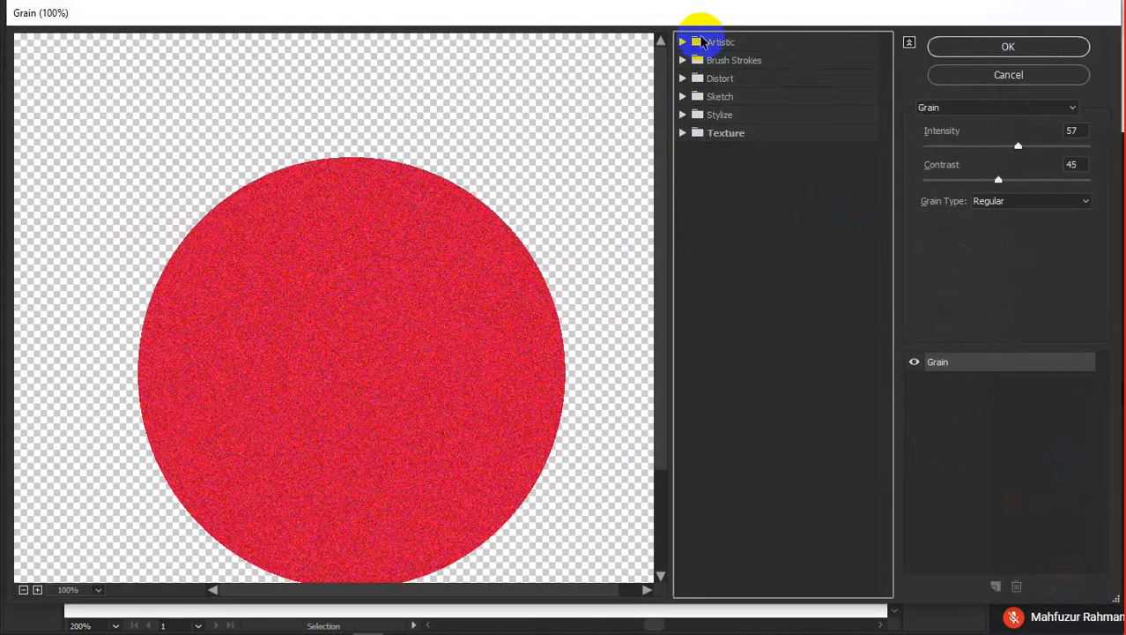
click(683, 42)
click(685, 42)
click(683, 60)
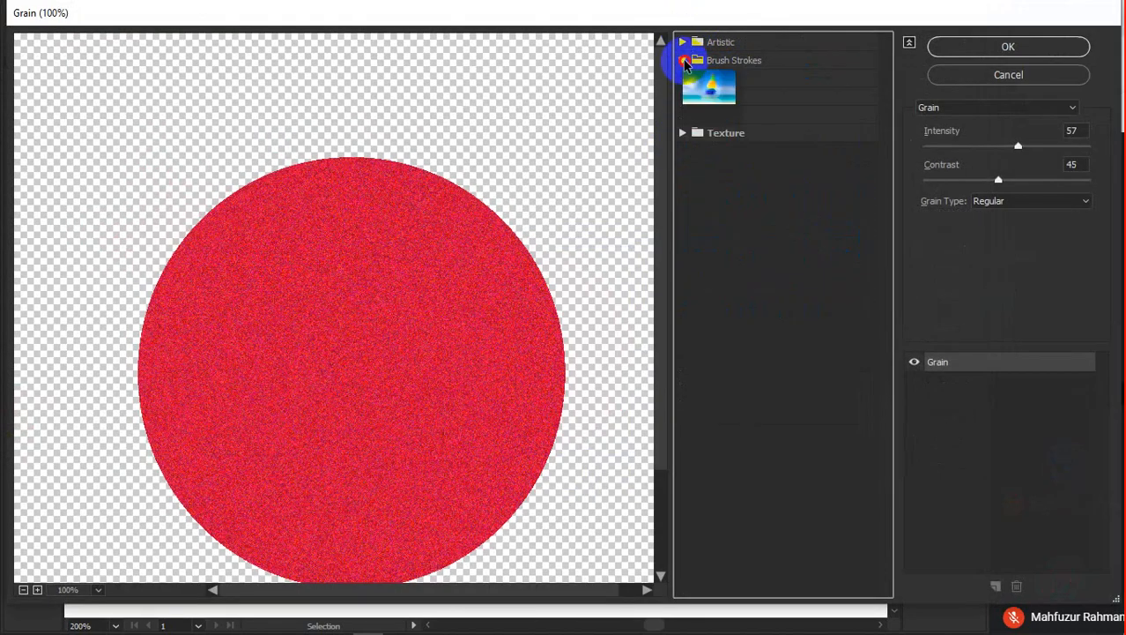
click(683, 60)
click(683, 78)
click(683, 77)
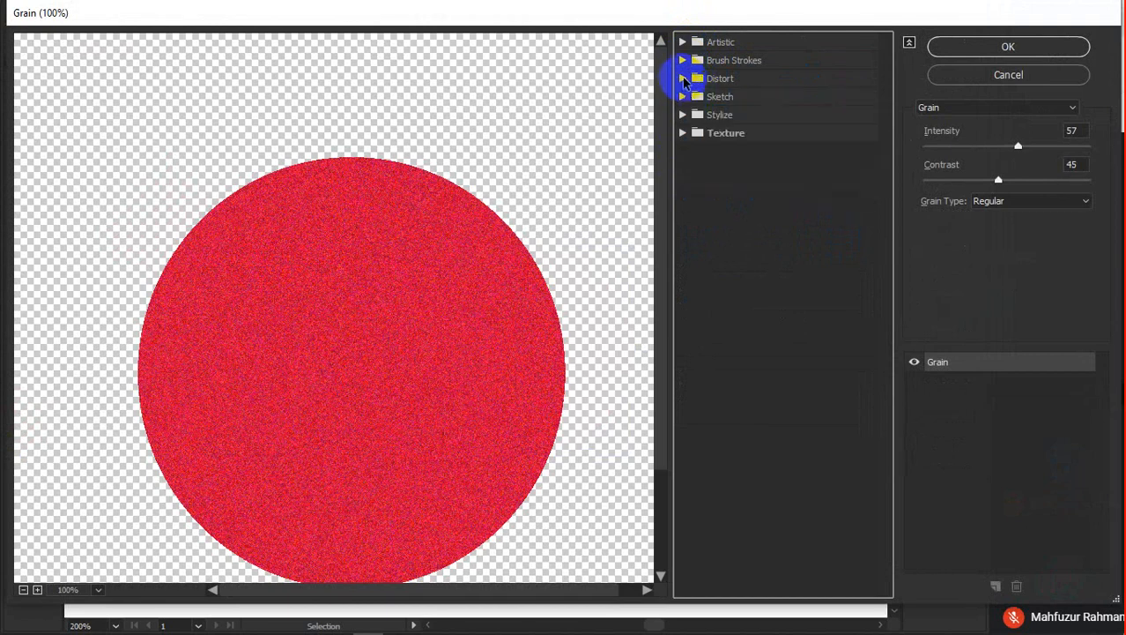
click(683, 96)
click(683, 96)
click(684, 115)
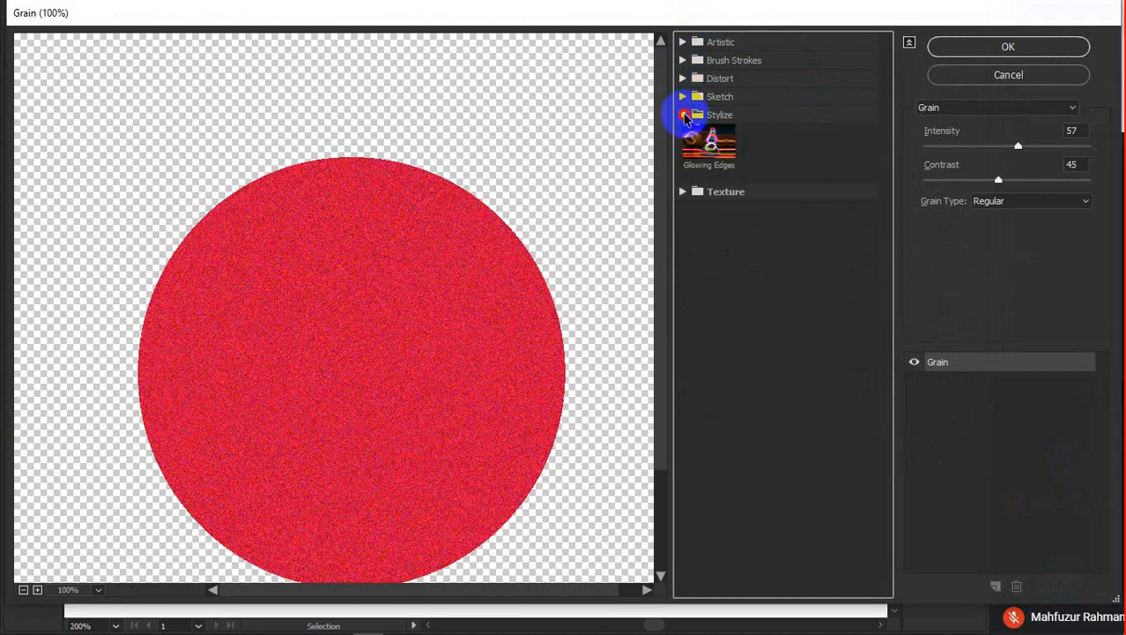
click(684, 115)
click(683, 132)
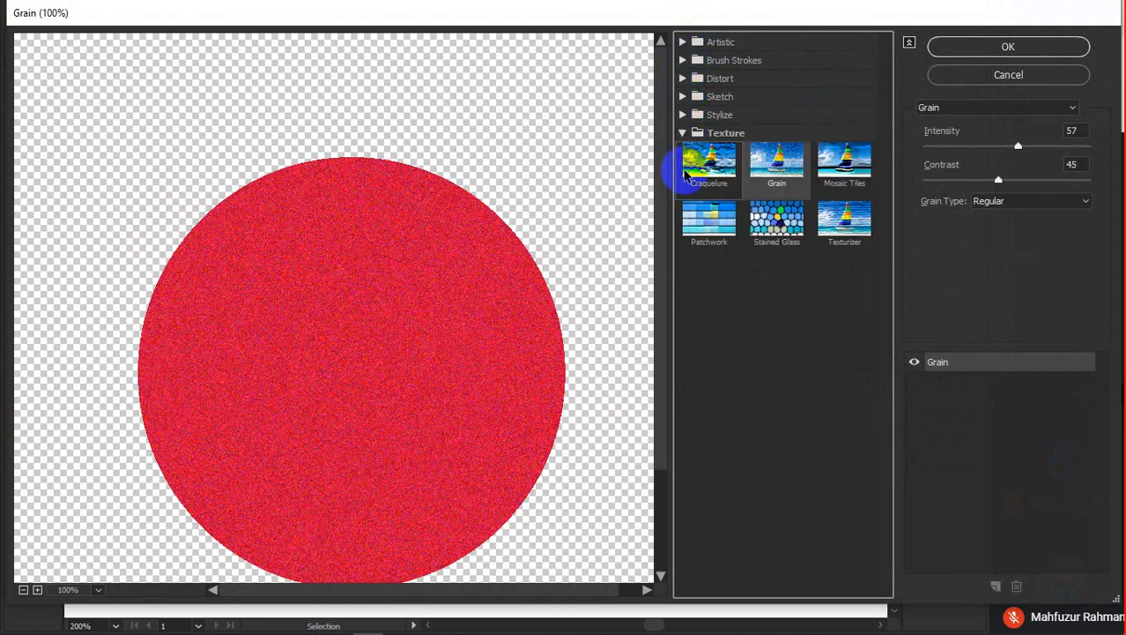
Preview the Craquelure, Stained Glass, Mosaic Tiles and Texturizer textures on the circle, and cancel the Effect Gallery
click(712, 167)
click(777, 219)
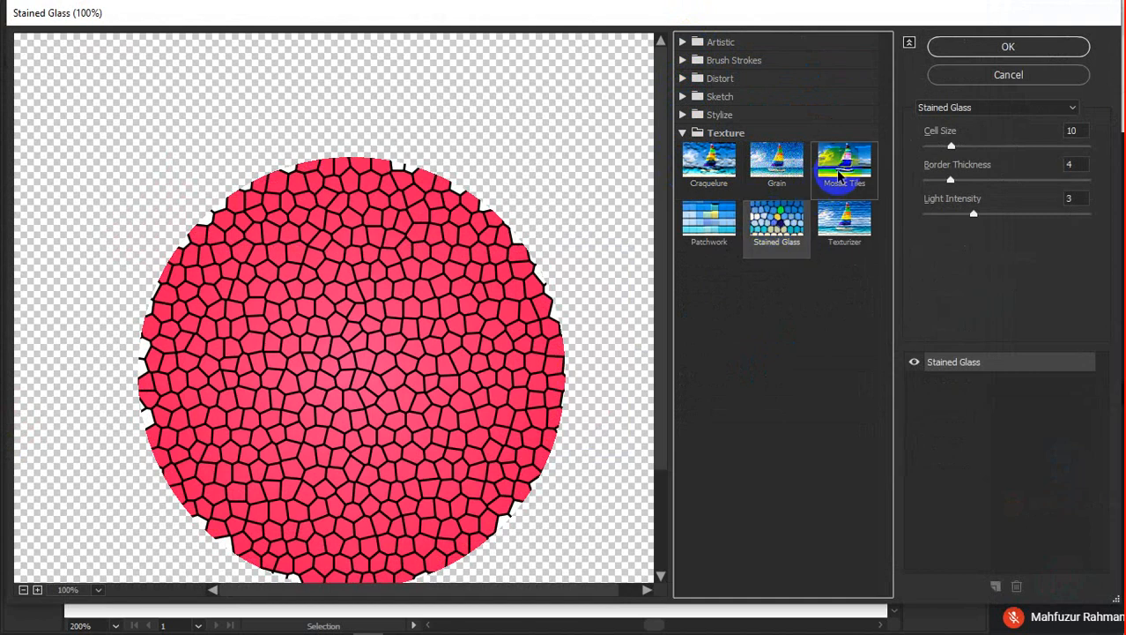
click(844, 161)
click(844, 216)
click(968, 77)
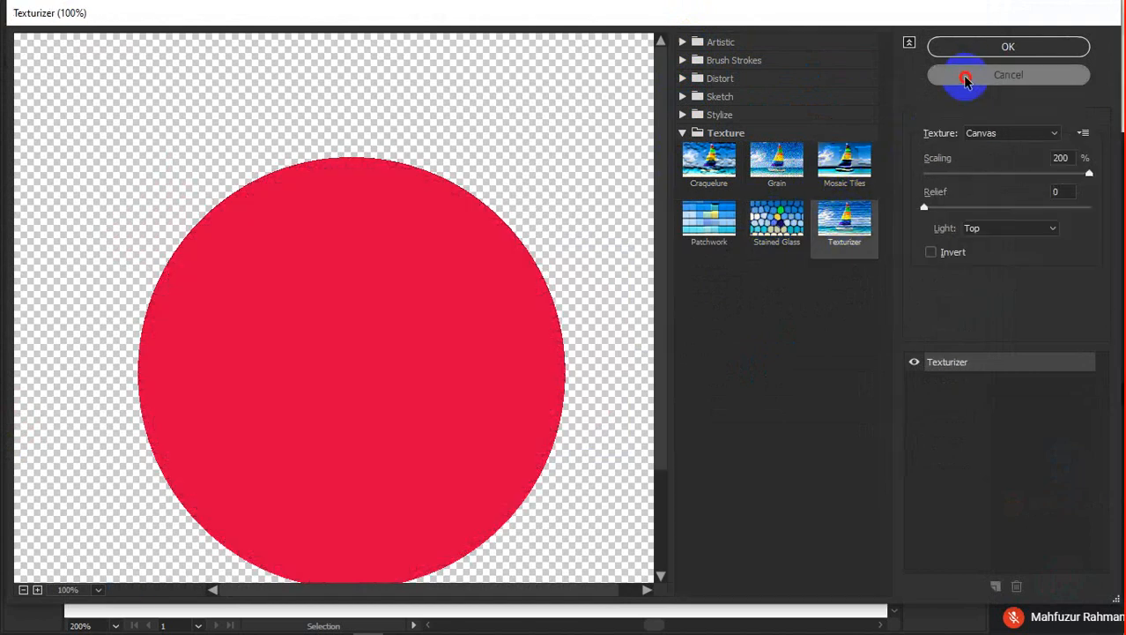
Preview a Gaussian Blur on the circle, raise its radius to 31 and up to 68 pixels, and cancel the effect
click(234, 16)
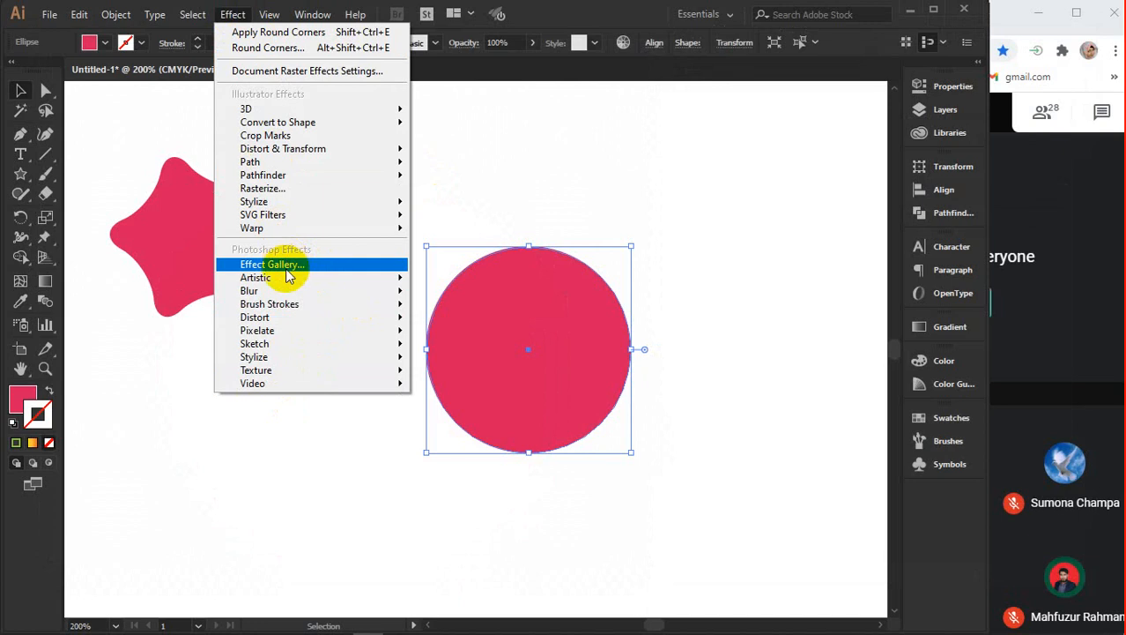
mouse_move(275, 295)
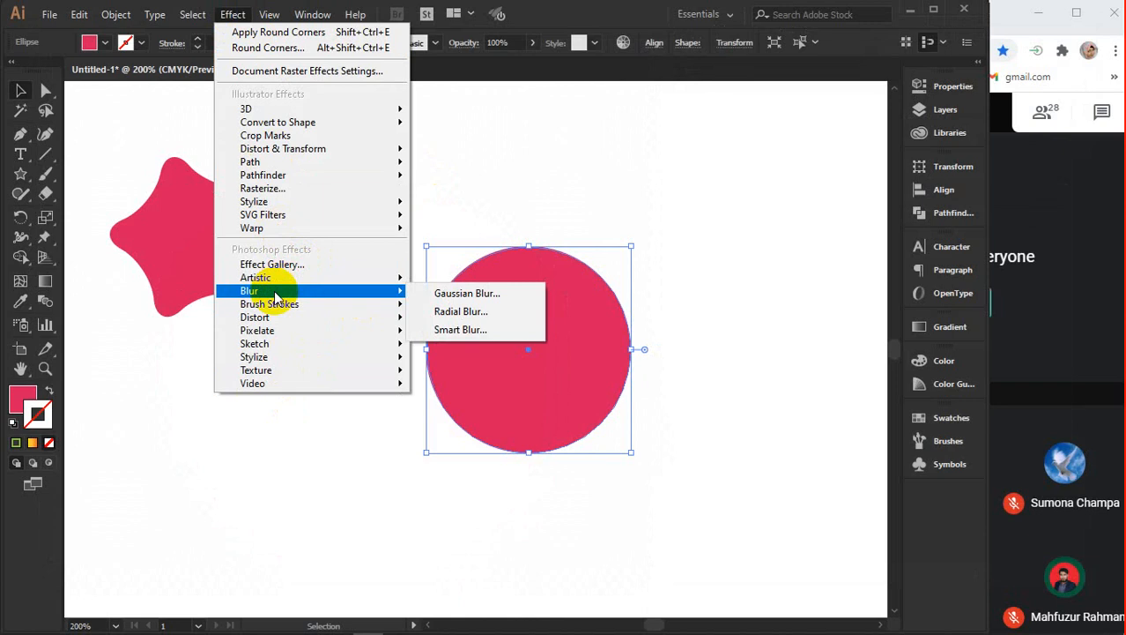
click(481, 294)
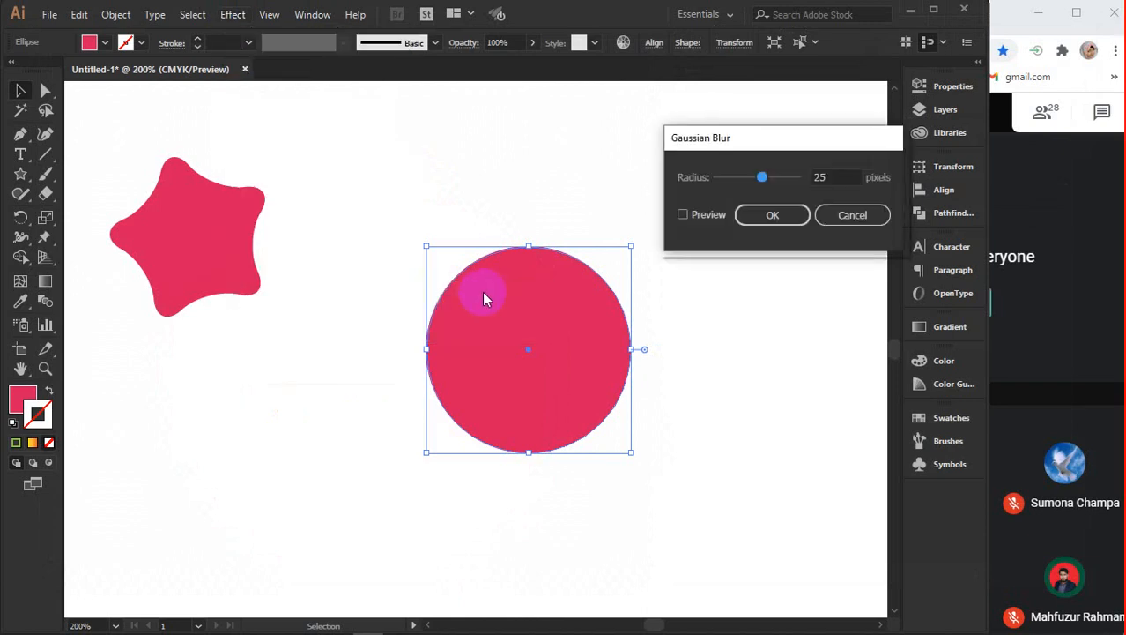
click(696, 217)
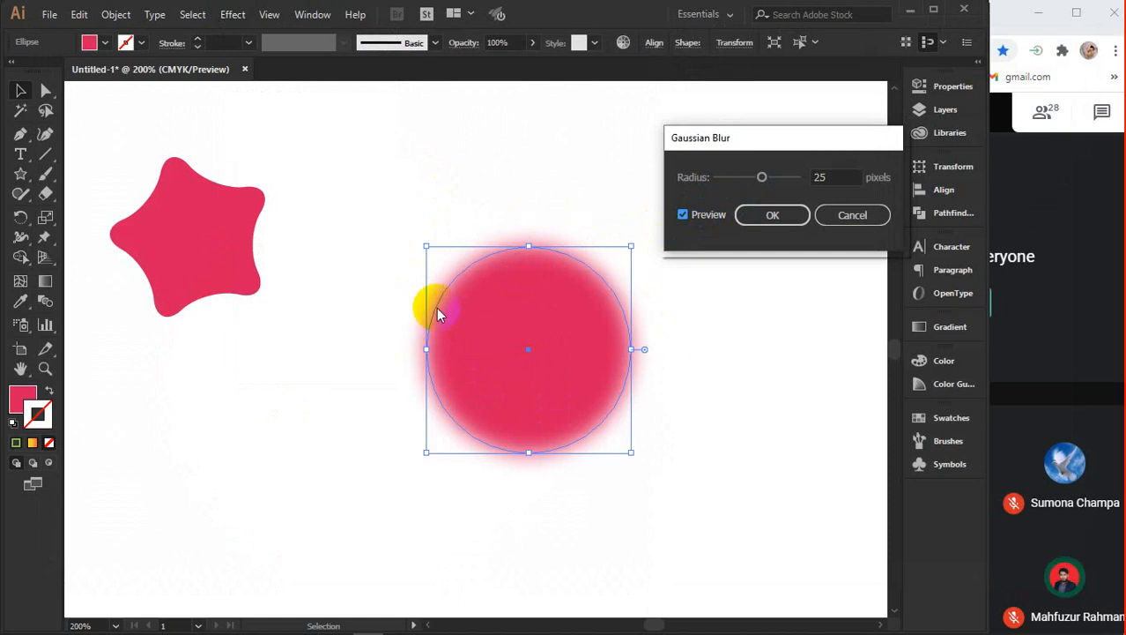
drag(810, 176, 838, 175)
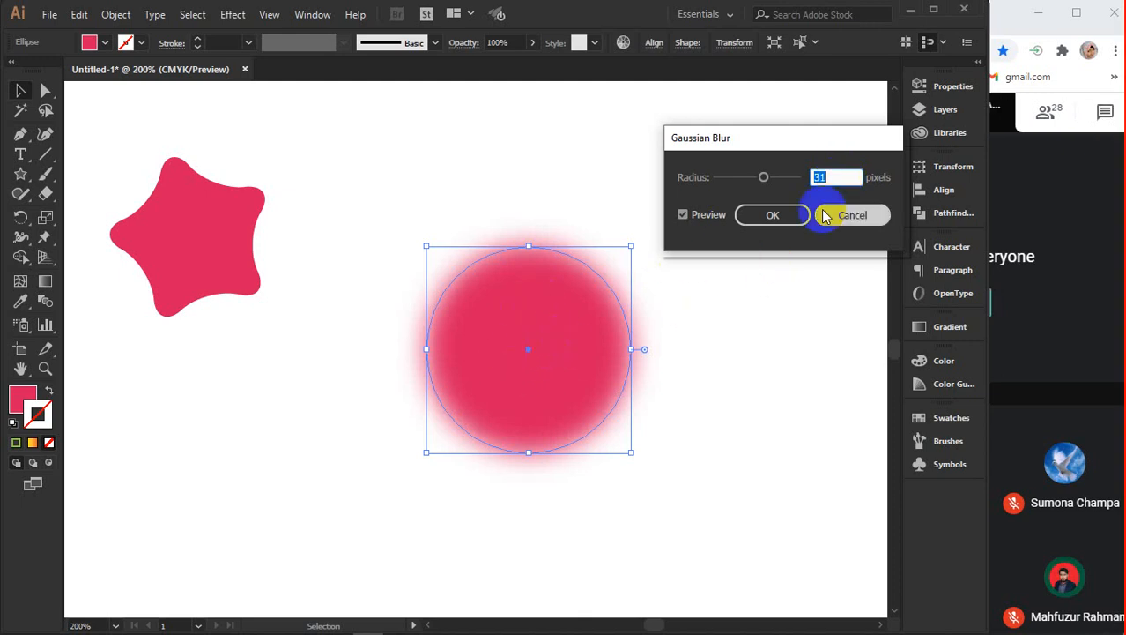
scroll(837, 174, up, 4)
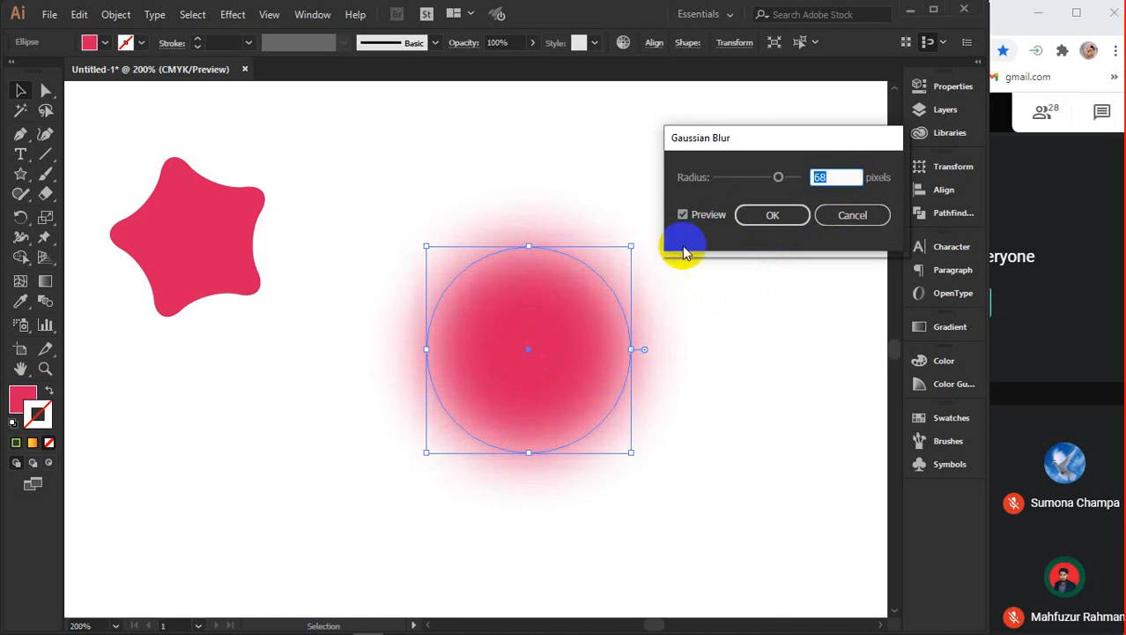
click(864, 214)
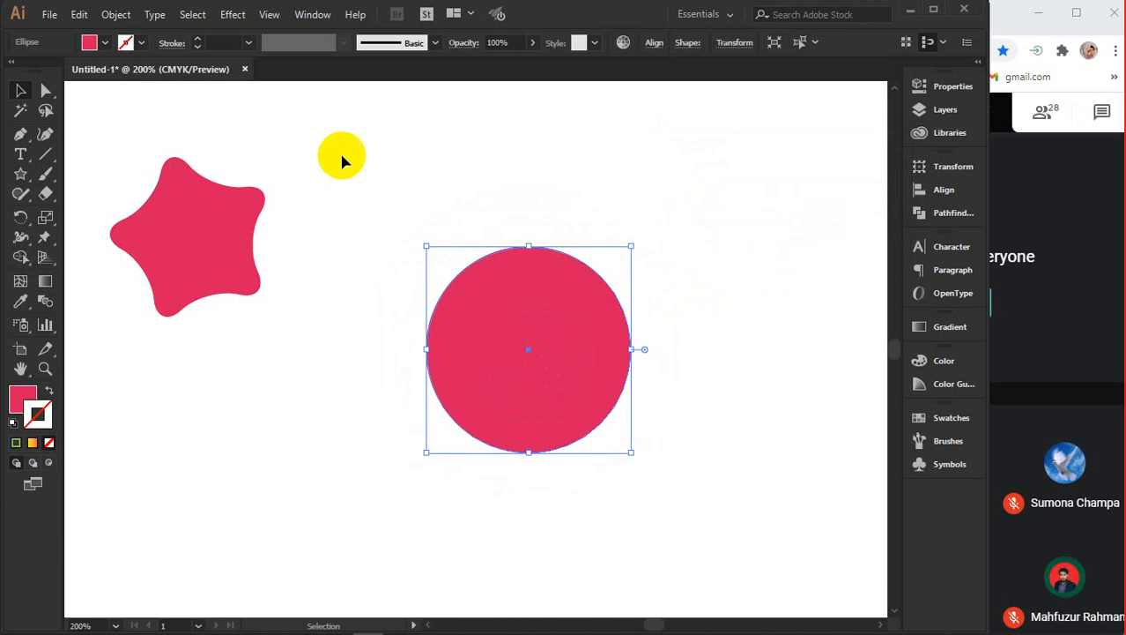
click(233, 14)
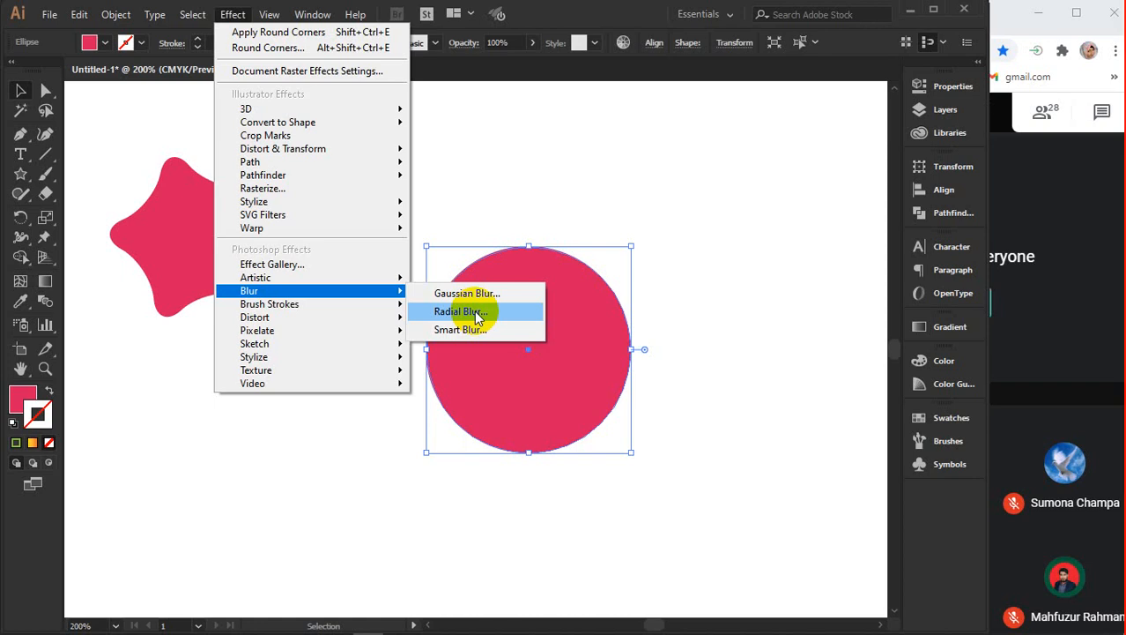
click(776, 343)
click(724, 333)
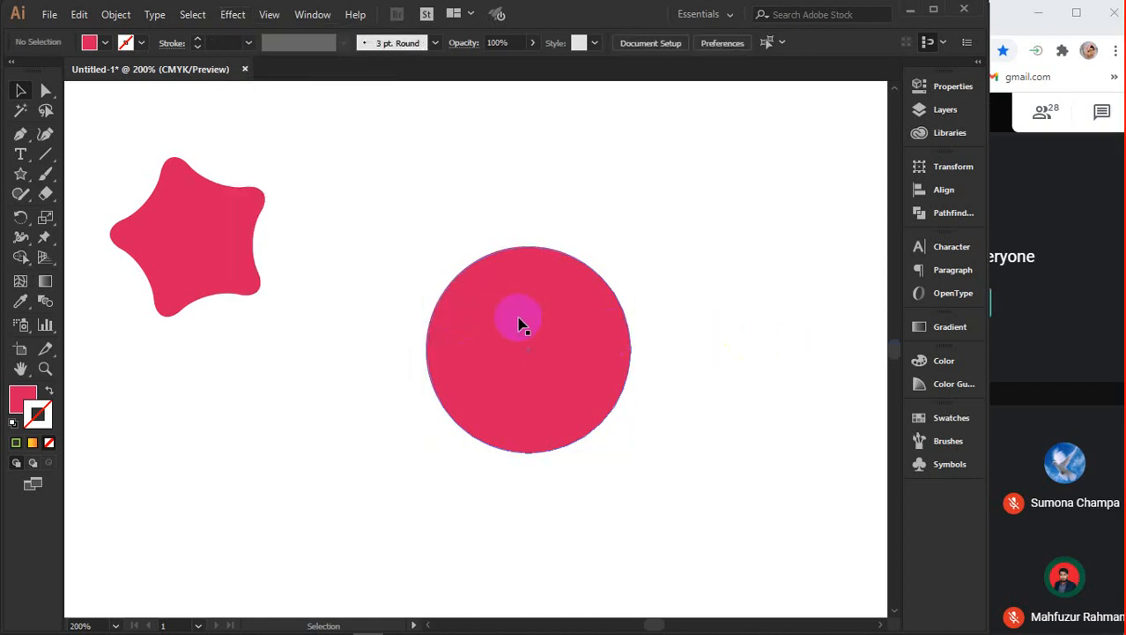
Move the circle below the star, and shift both shapes together to the left to clear the working area
drag(520, 325, 168, 350)
drag(359, 228, 109, 441)
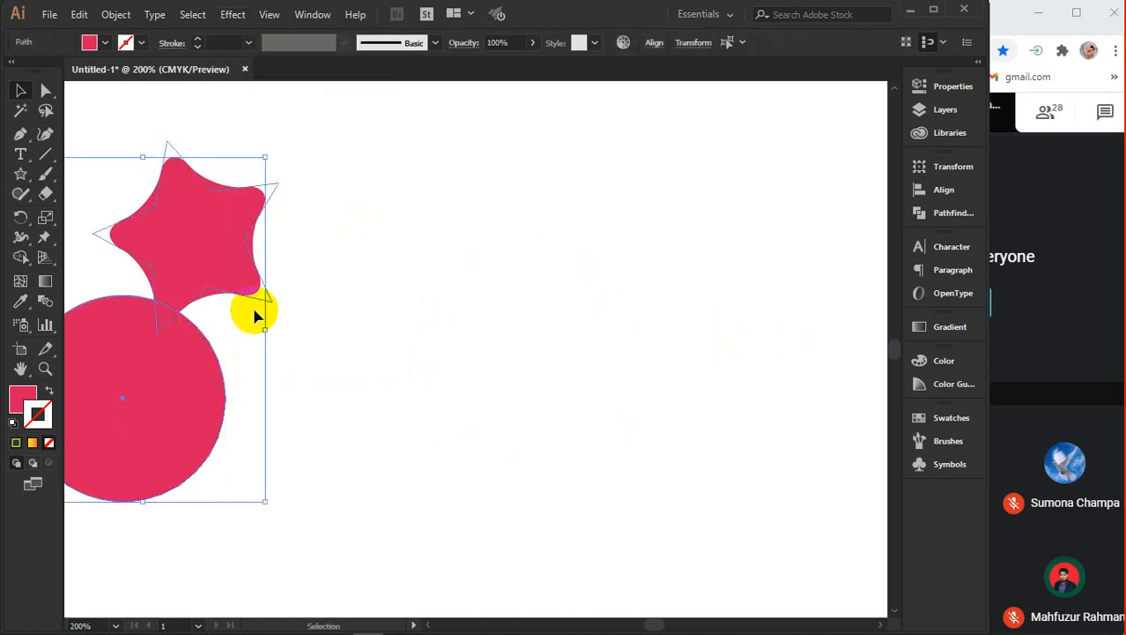
drag(257, 286, 83, 256)
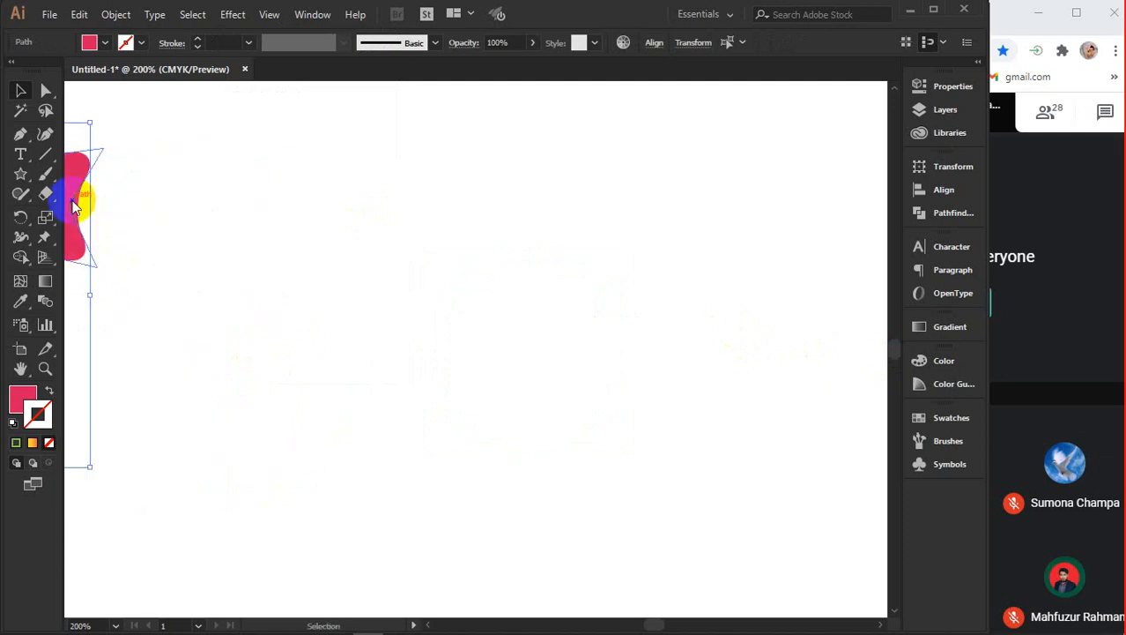
Draw a vertical line in the middle of the artboard and give it a yellow stroke, ffce00
click(46, 155)
drag(496, 179, 497, 459)
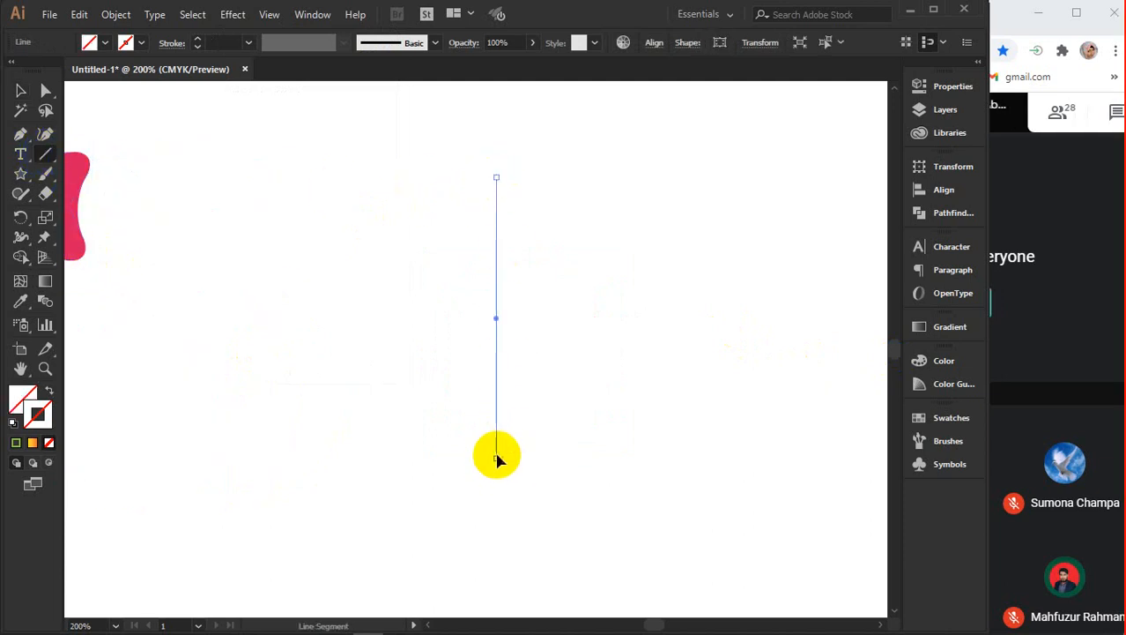
click(31, 420)
double_click(37, 418)
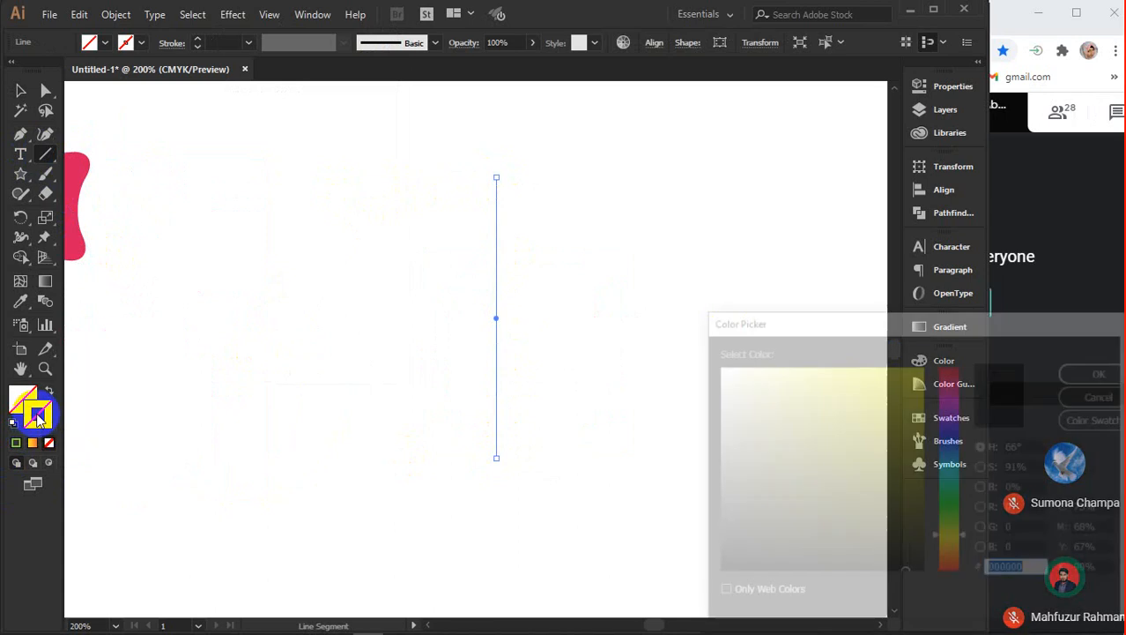
click(922, 366)
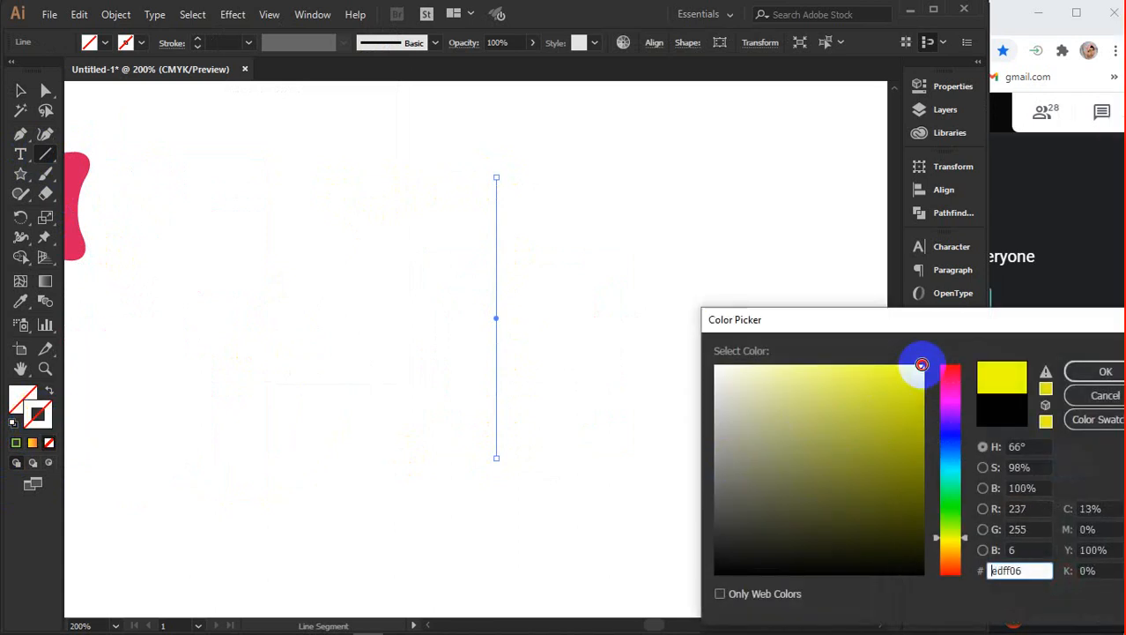
click(956, 552)
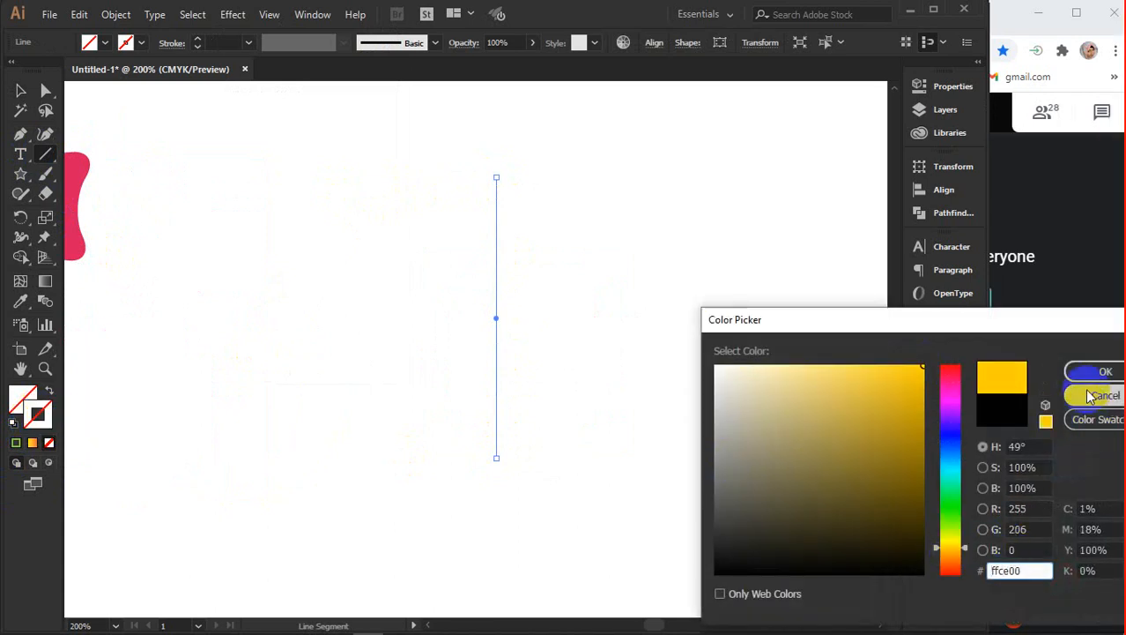
click(1102, 372)
Shift the line slightly down and left, and move the star and circle farther left, clear of the artboard
click(20, 90)
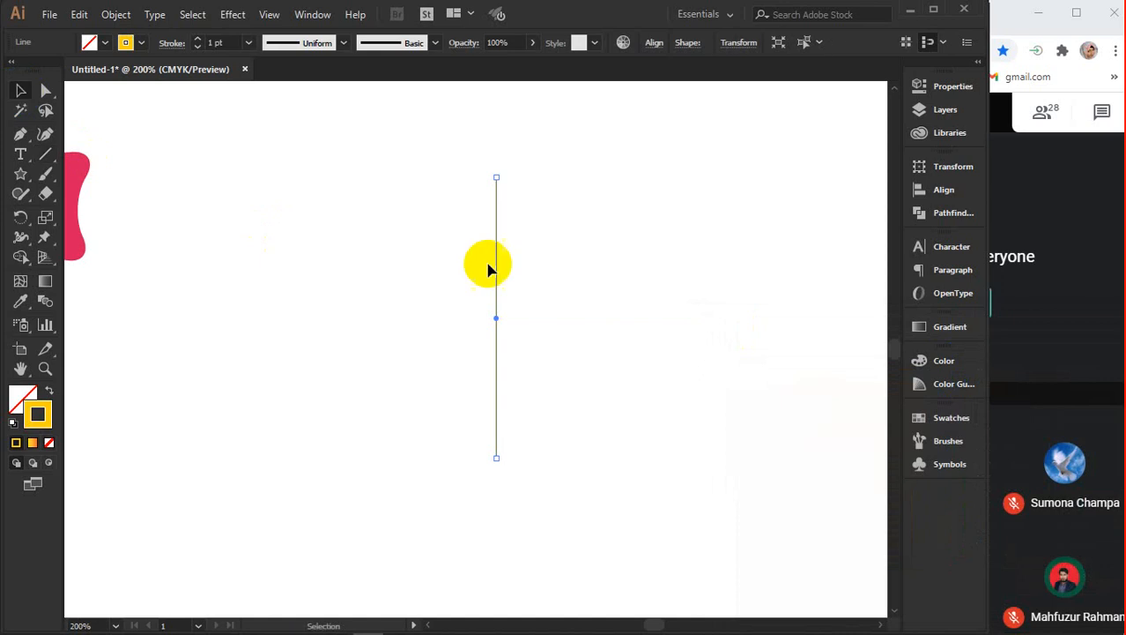
drag(497, 290, 487, 321)
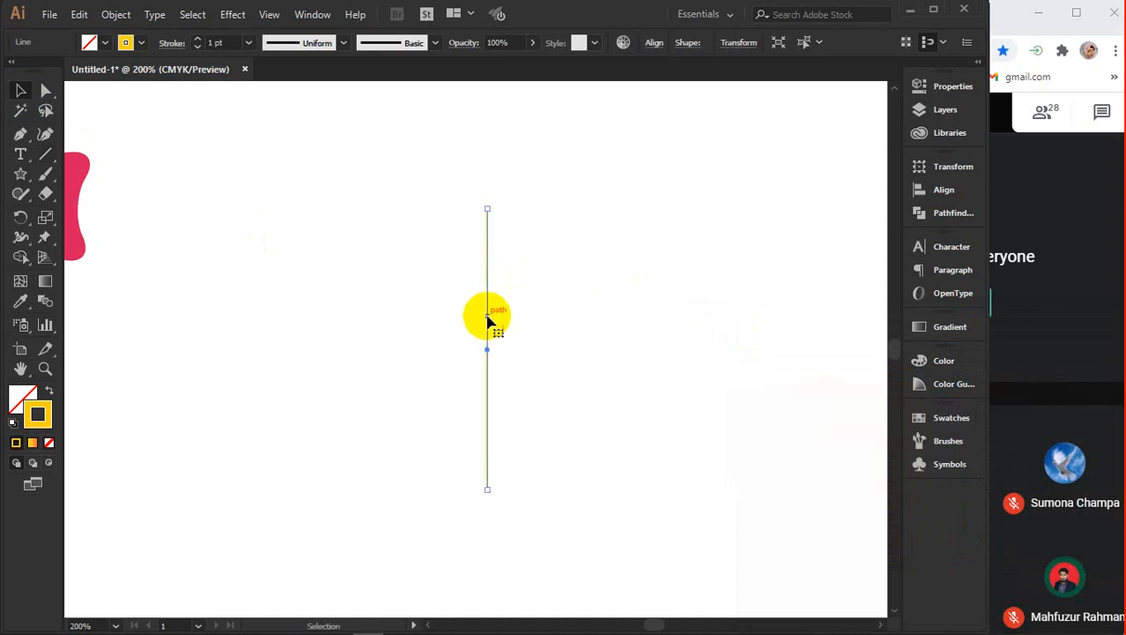
scroll(487, 321, down, 2)
drag(113, 180, 280, 430)
drag(256, 289, 145, 270)
Draw a rectangle covering the whole artboard and fill it with black, 000000
click(20, 193)
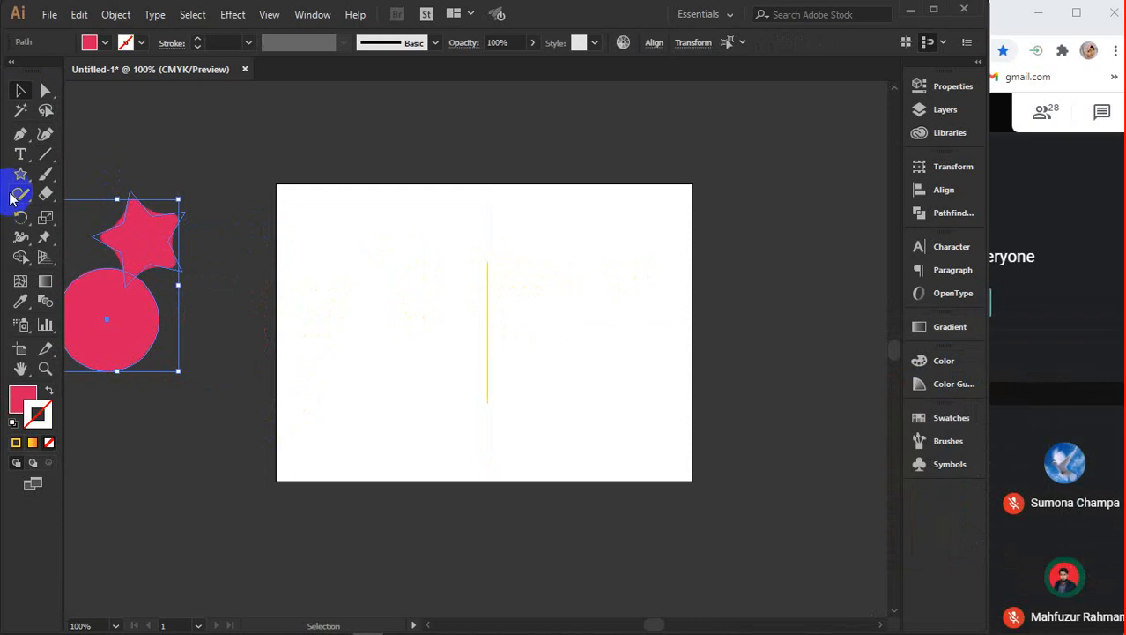
drag(19, 176, 101, 175)
drag(276, 183, 691, 478)
double_click(22, 399)
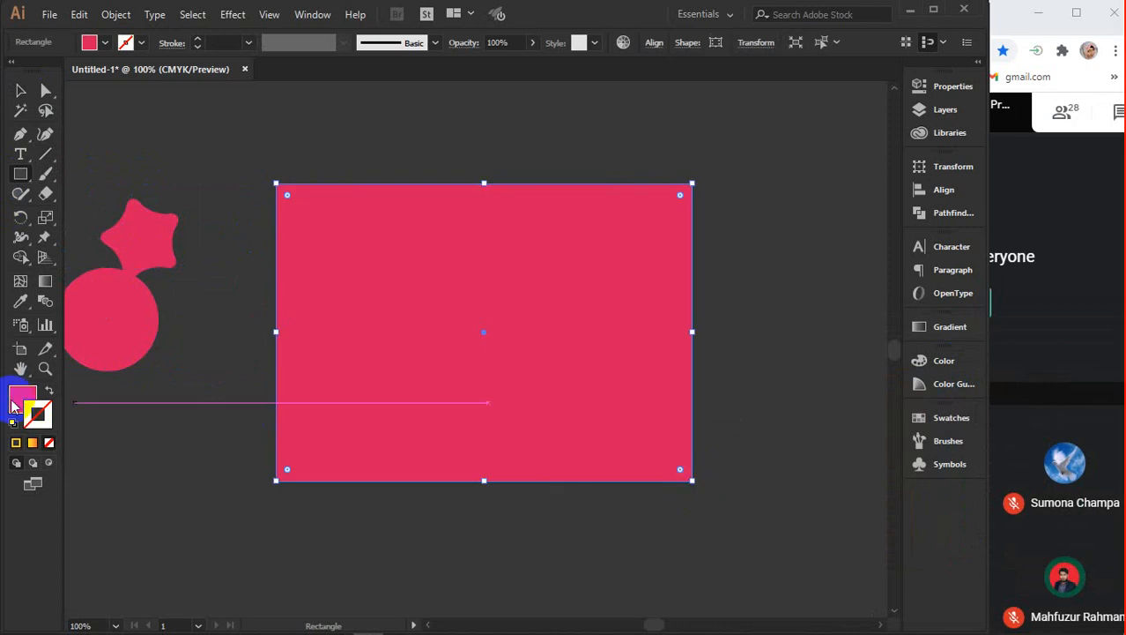
mouse_move(837, 445)
mouse_down()
mouse_move(734, 524)
mouse_move(702, 576)
mouse_up()
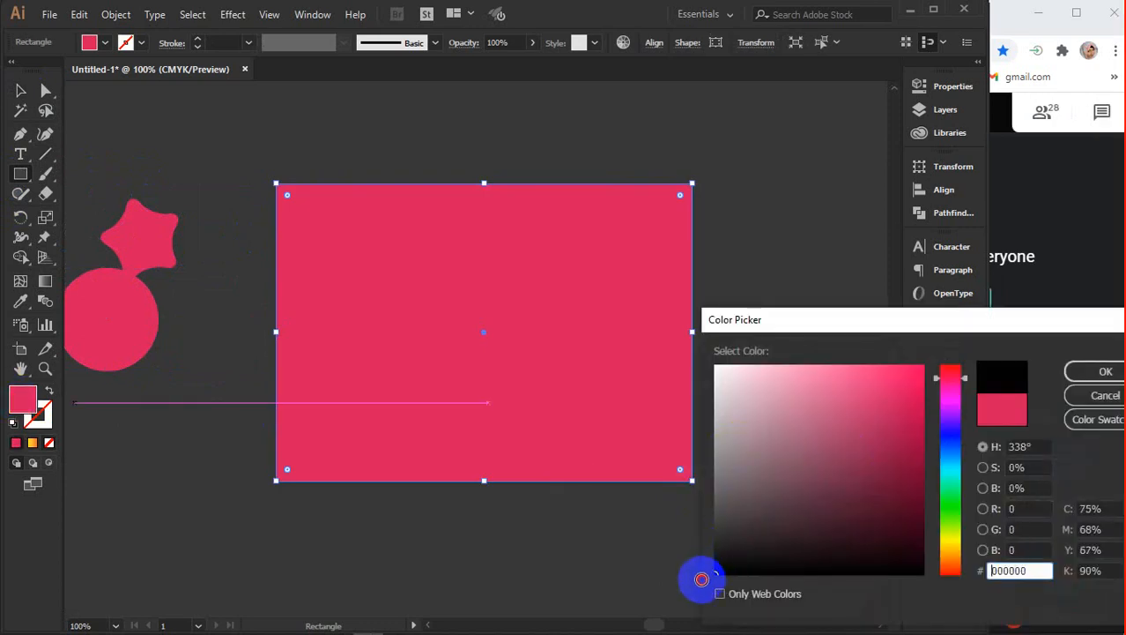
click(1104, 371)
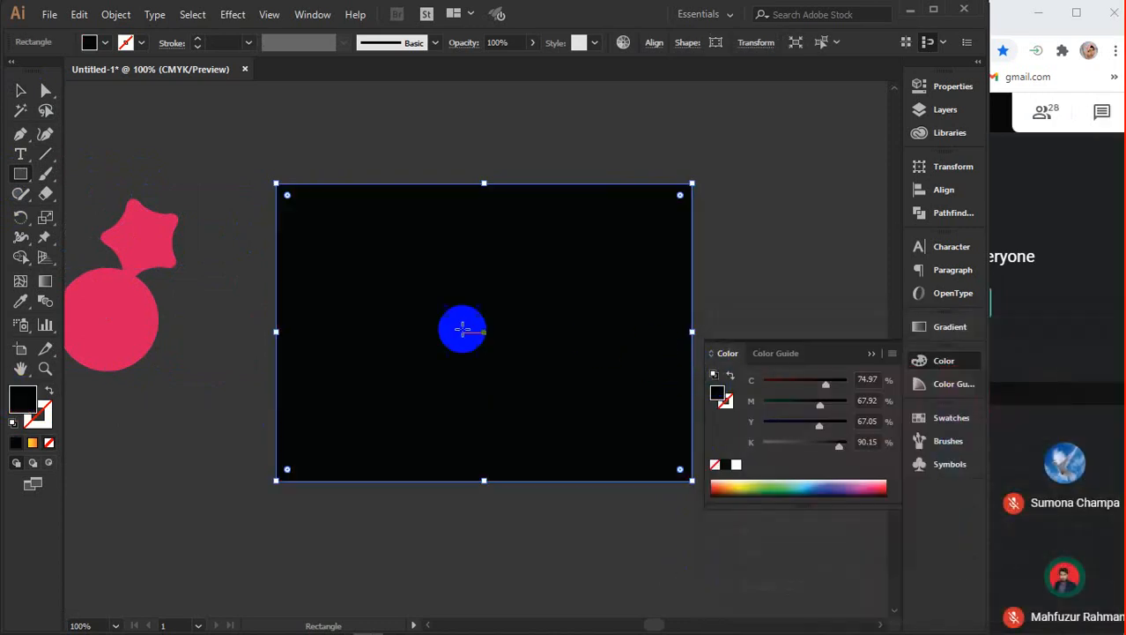
Lock the black rectangle in place and bring the yellow line to the front
click(24, 92)
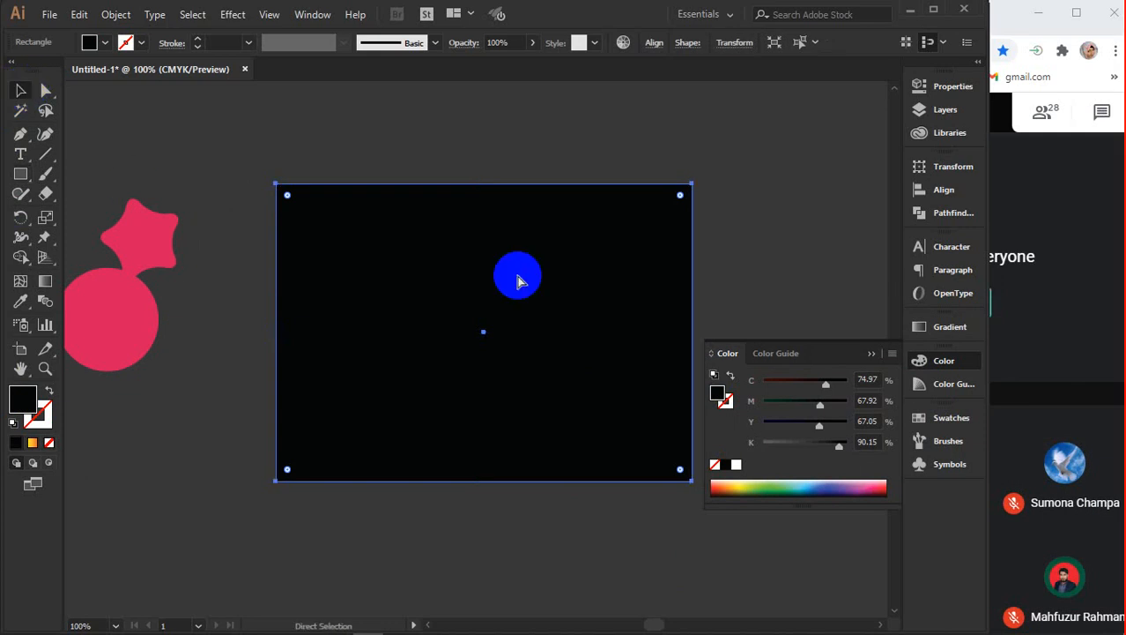
key(ctrl+shift+a)
click(857, 354)
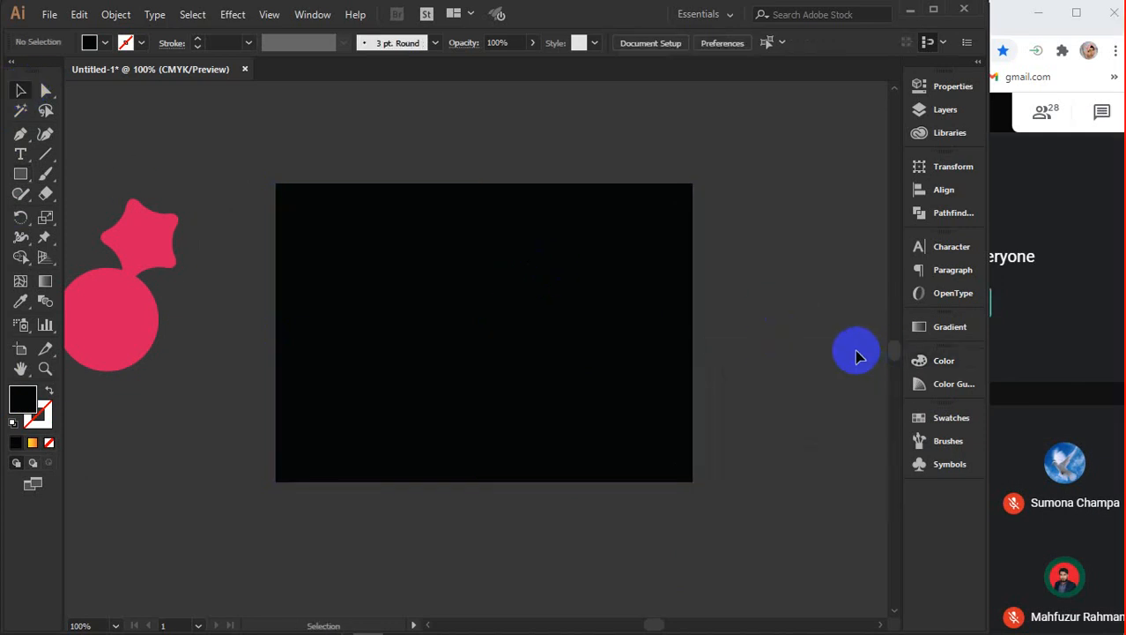
drag(203, 159, 545, 395)
right_click(520, 345)
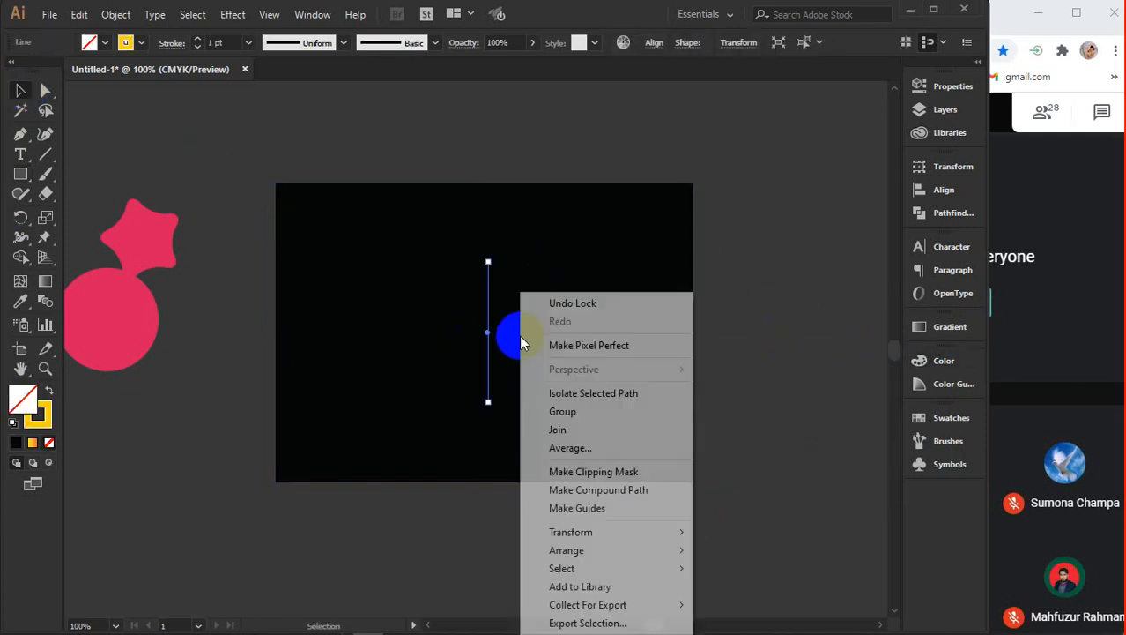
mouse_move(589, 550)
click(748, 489)
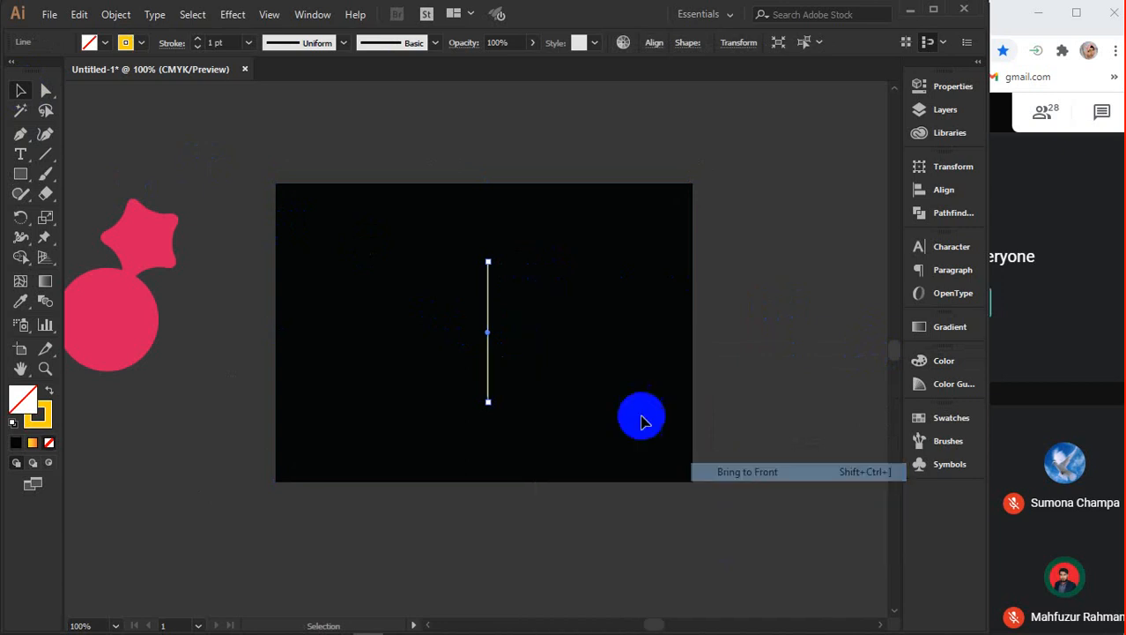
Try a Radial Blur on the line with amount 10, Spin method and Best quality, and undo it
scroll(517, 308, up, 1)
scroll(517, 309, up, 1)
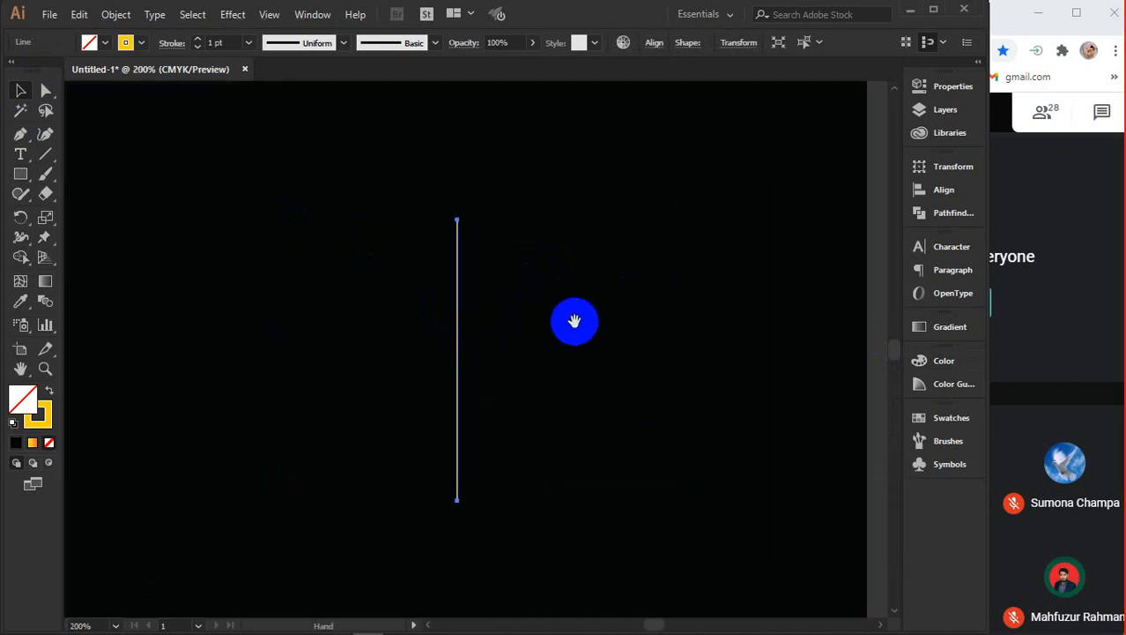
drag(573, 319, 432, 312)
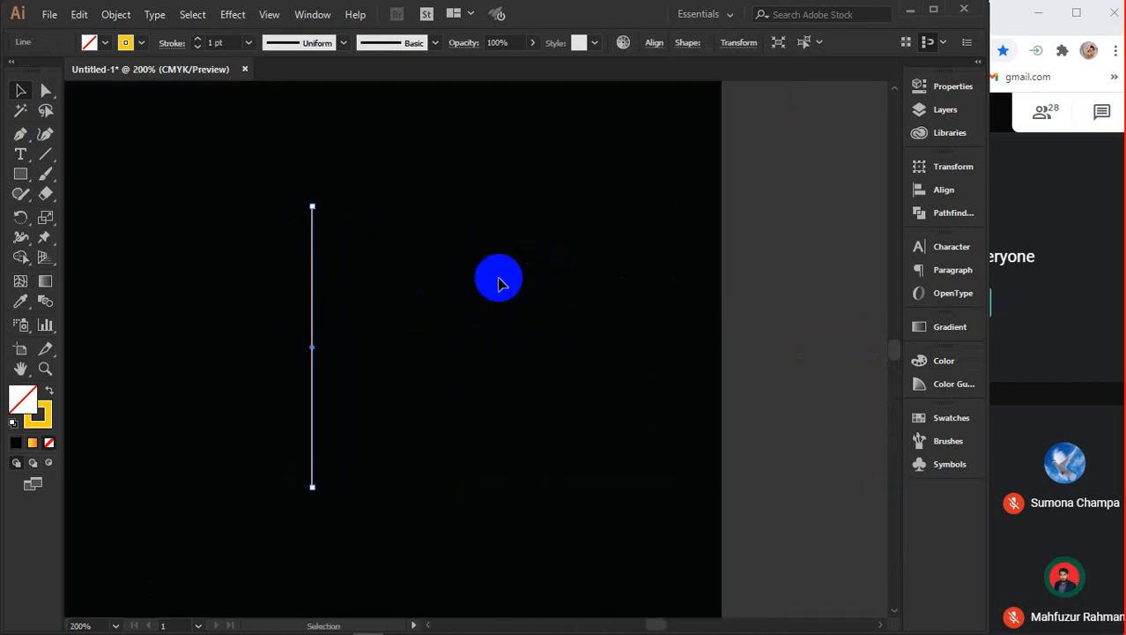
click(229, 17)
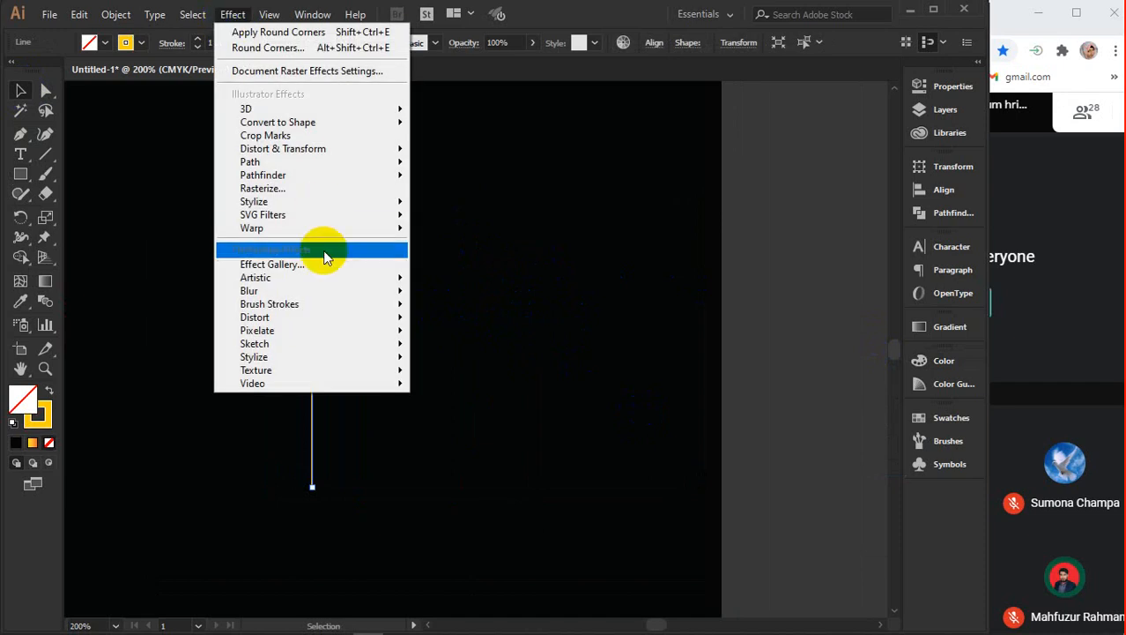
mouse_move(283, 292)
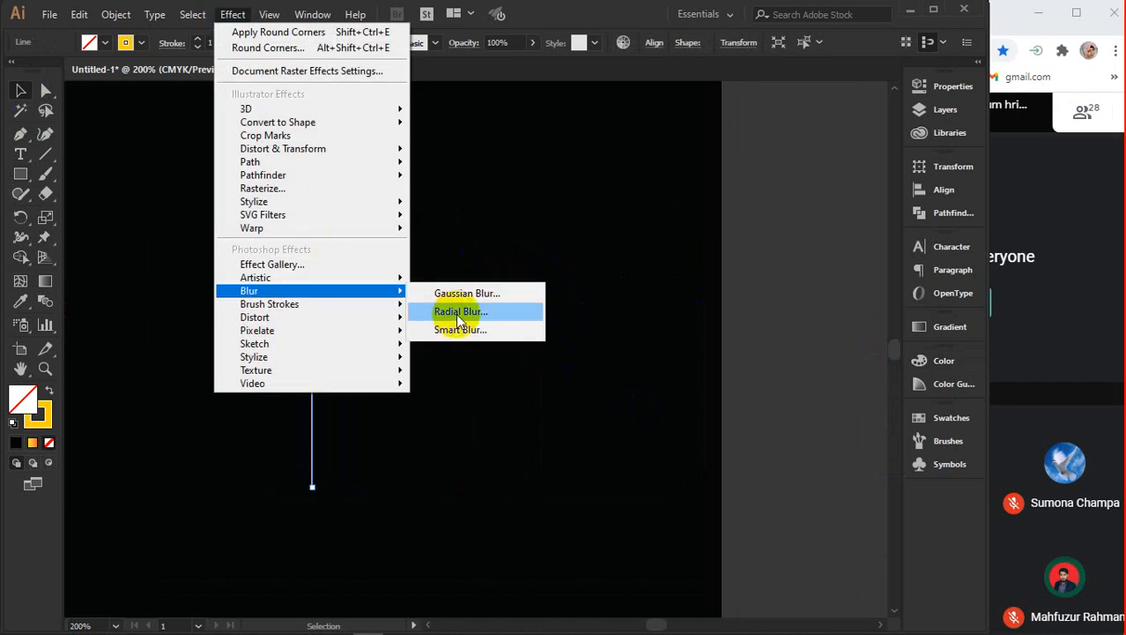
click(458, 320)
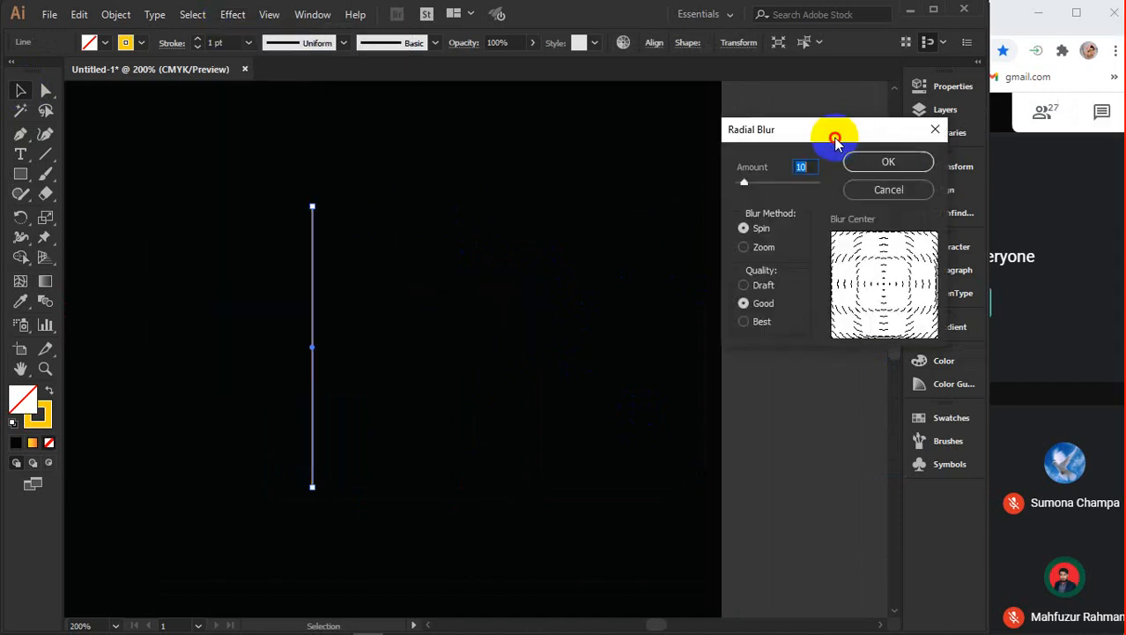
drag(834, 141, 619, 157)
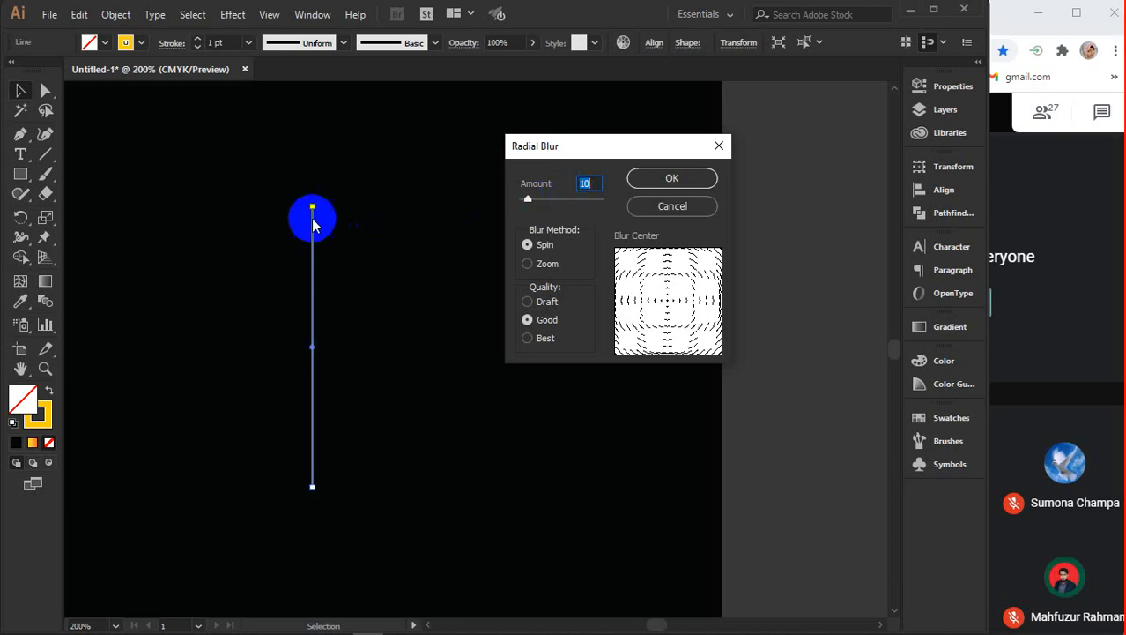
click(534, 265)
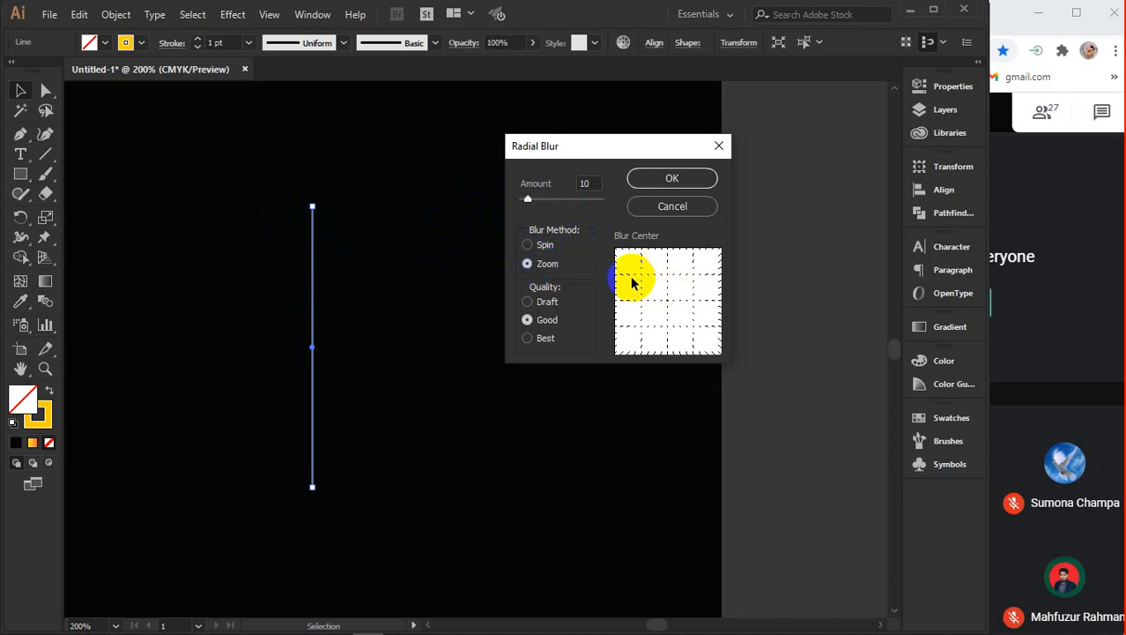
click(528, 246)
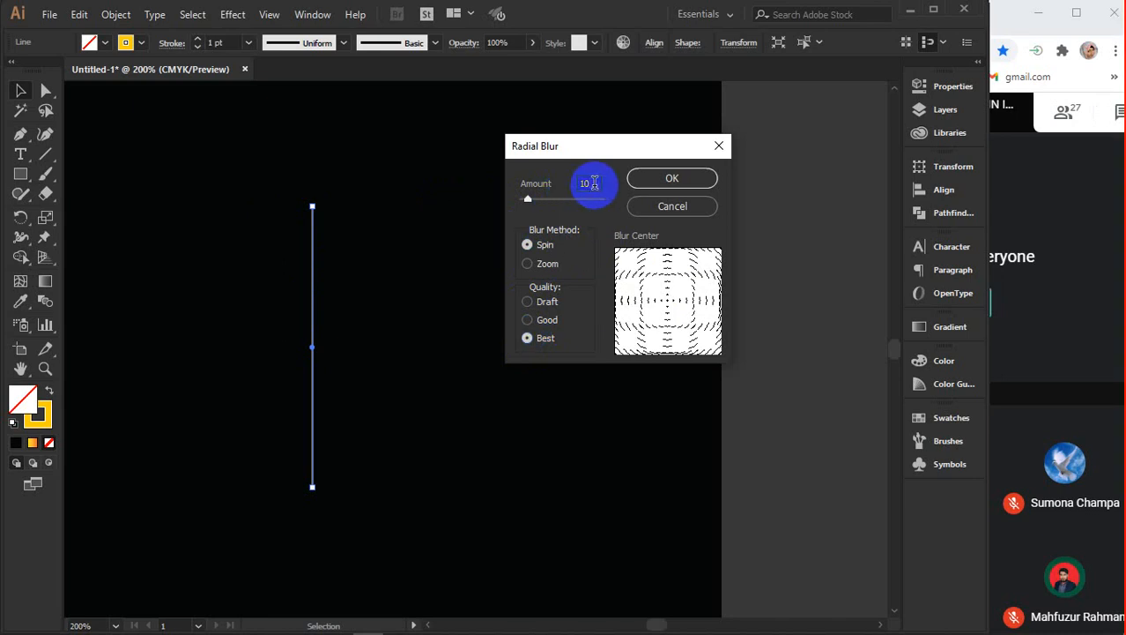
click(679, 182)
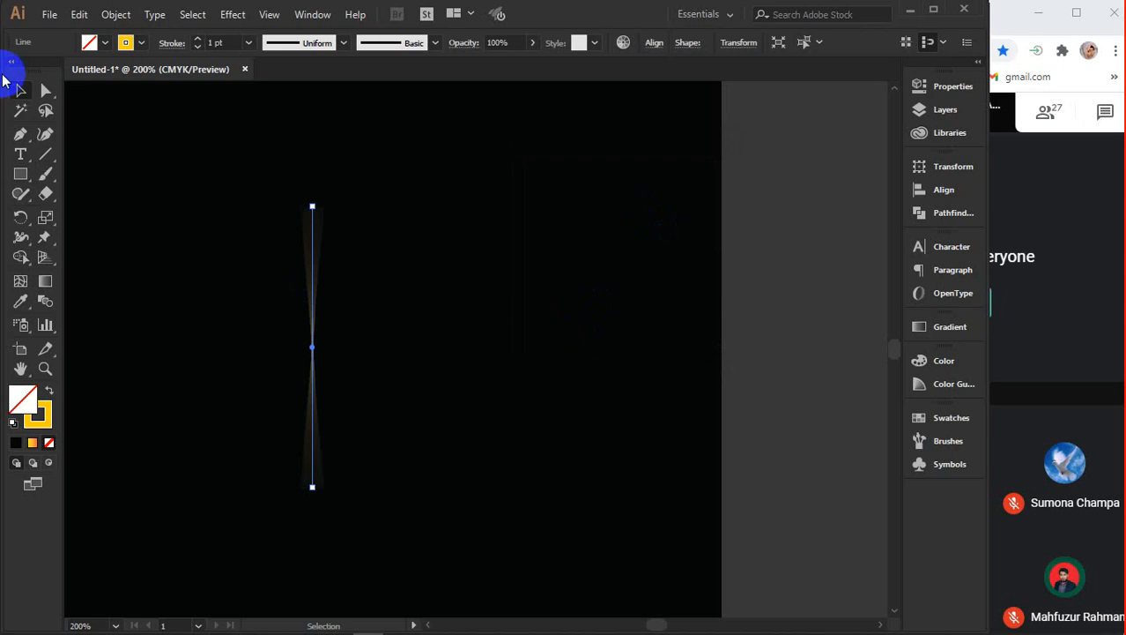
click(431, 201)
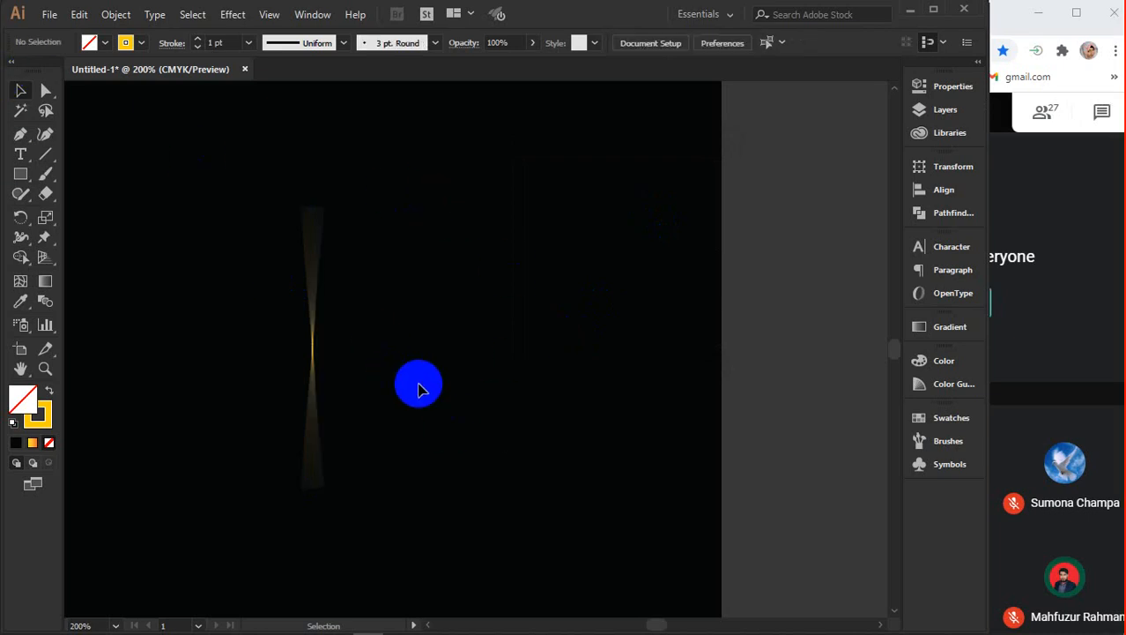
scroll(365, 347, up, 1)
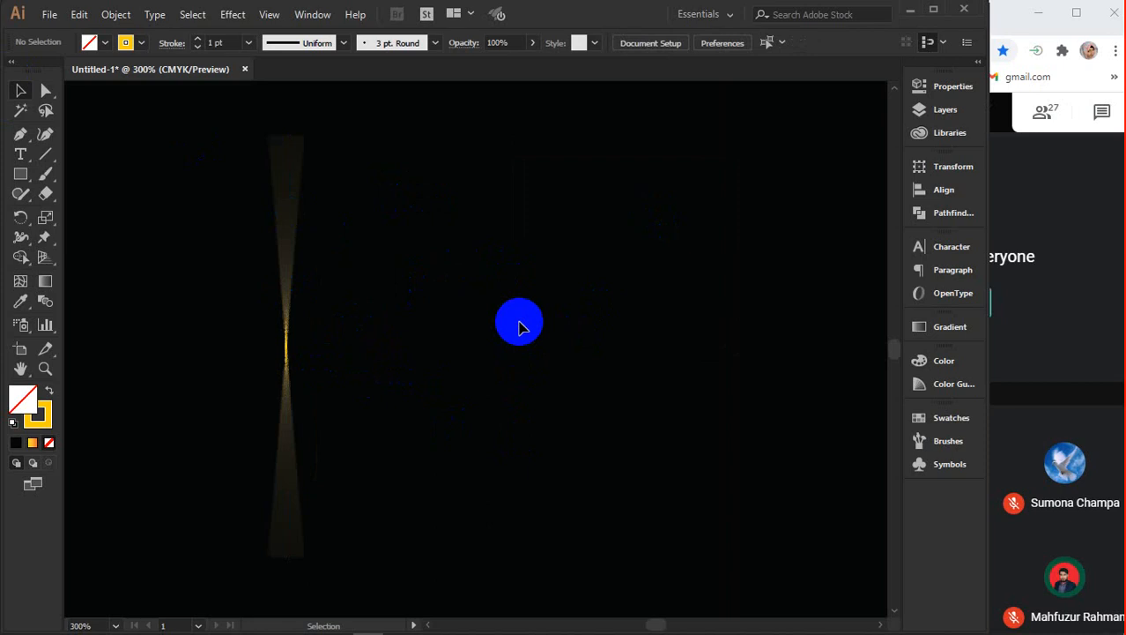
click(287, 141)
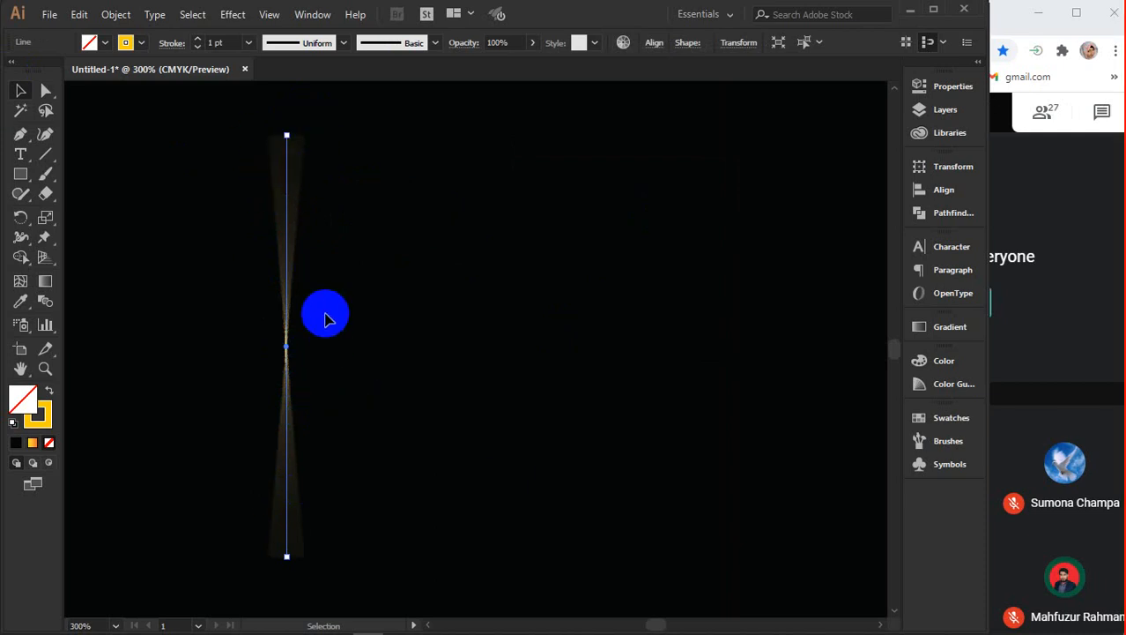
key(ctrl+z)
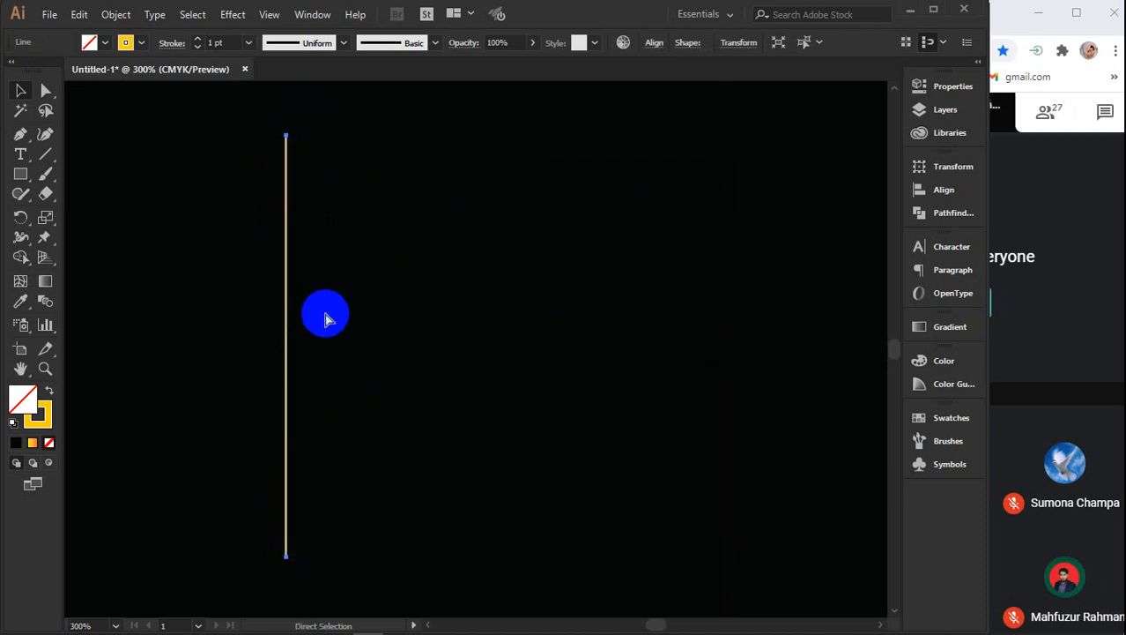
Try a stronger Radial Blur on the line with amount 30, Spin method and Best quality, and undo it
click(232, 15)
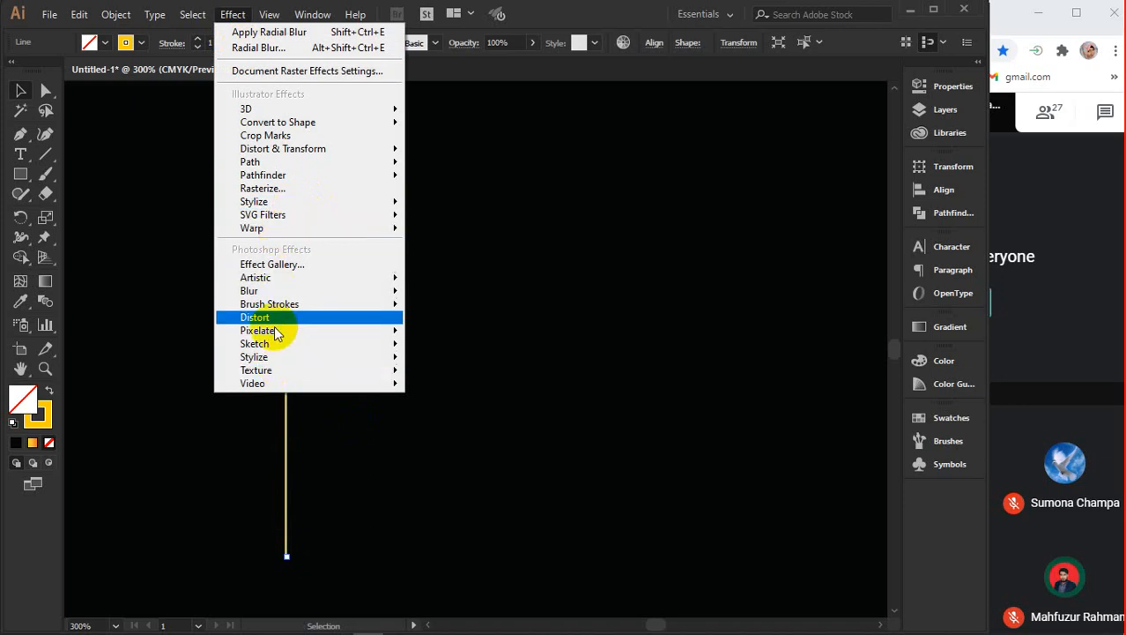
mouse_move(280, 293)
click(480, 309)
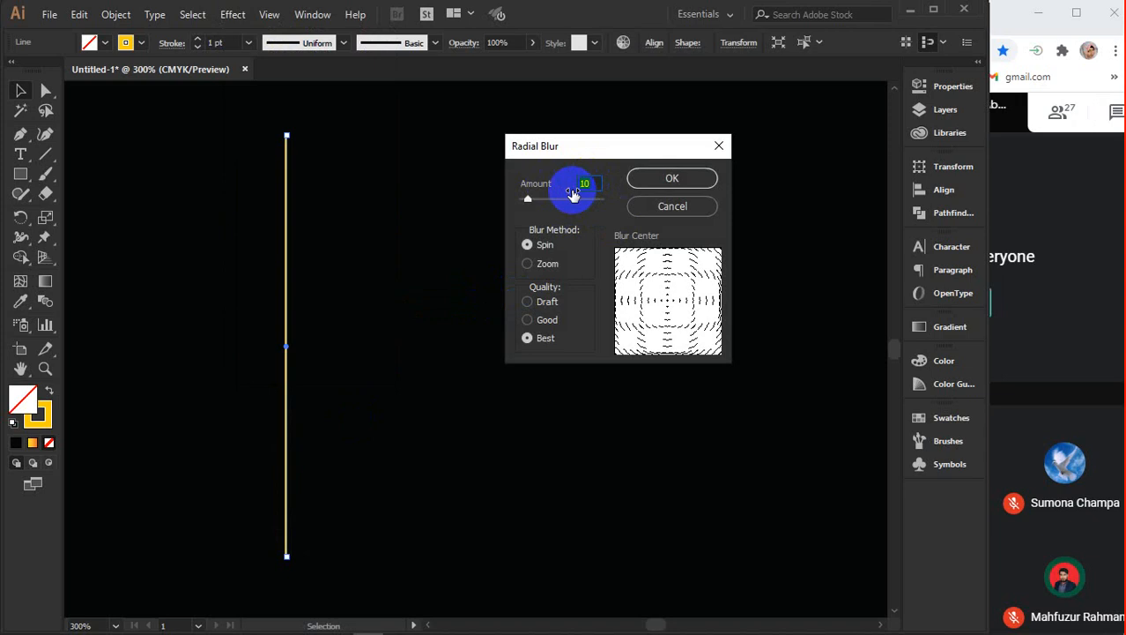
text(30)
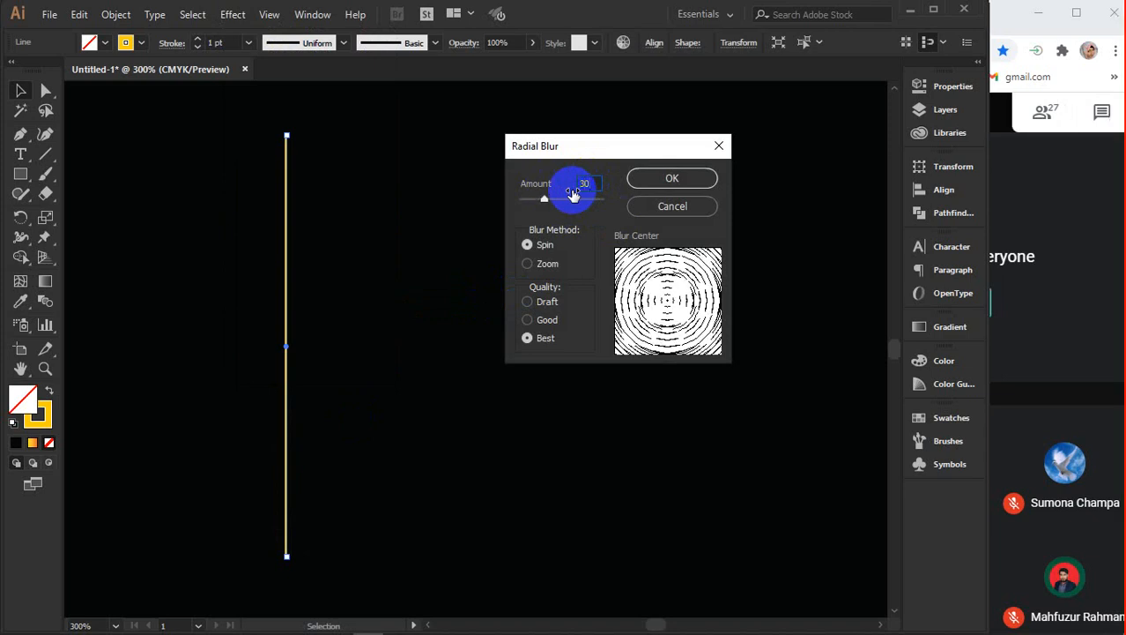
click(674, 179)
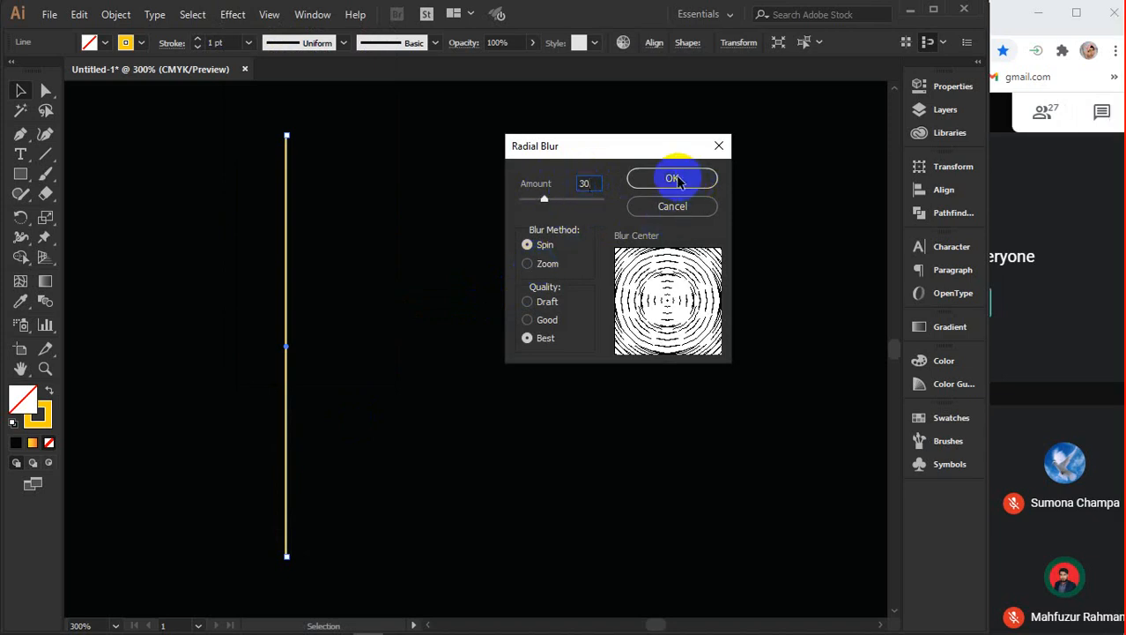
click(656, 182)
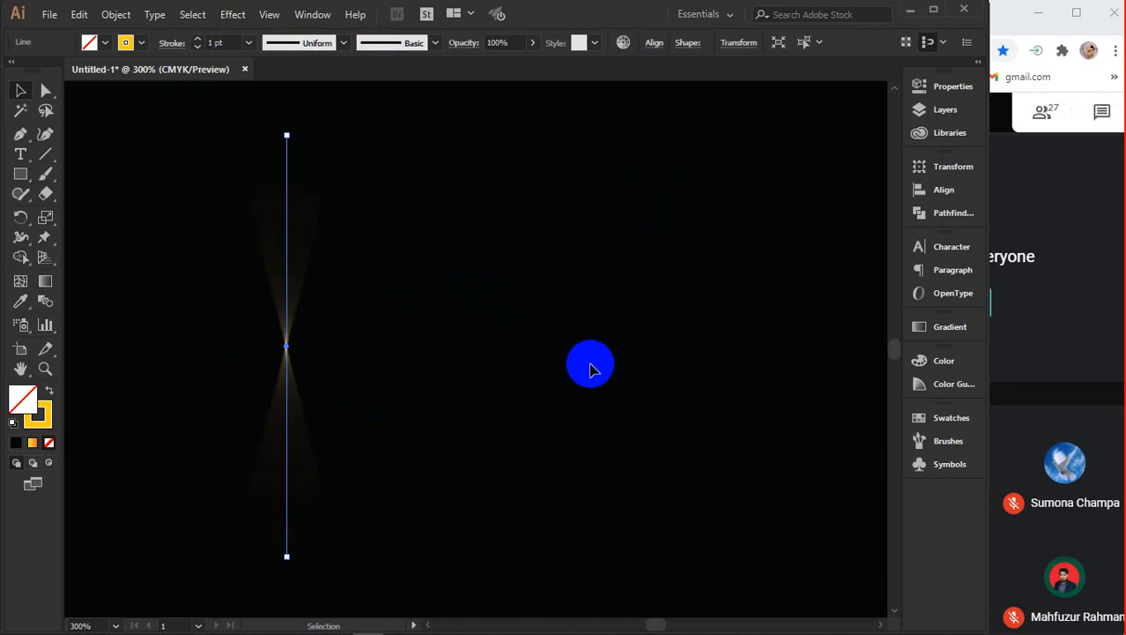
click(584, 363)
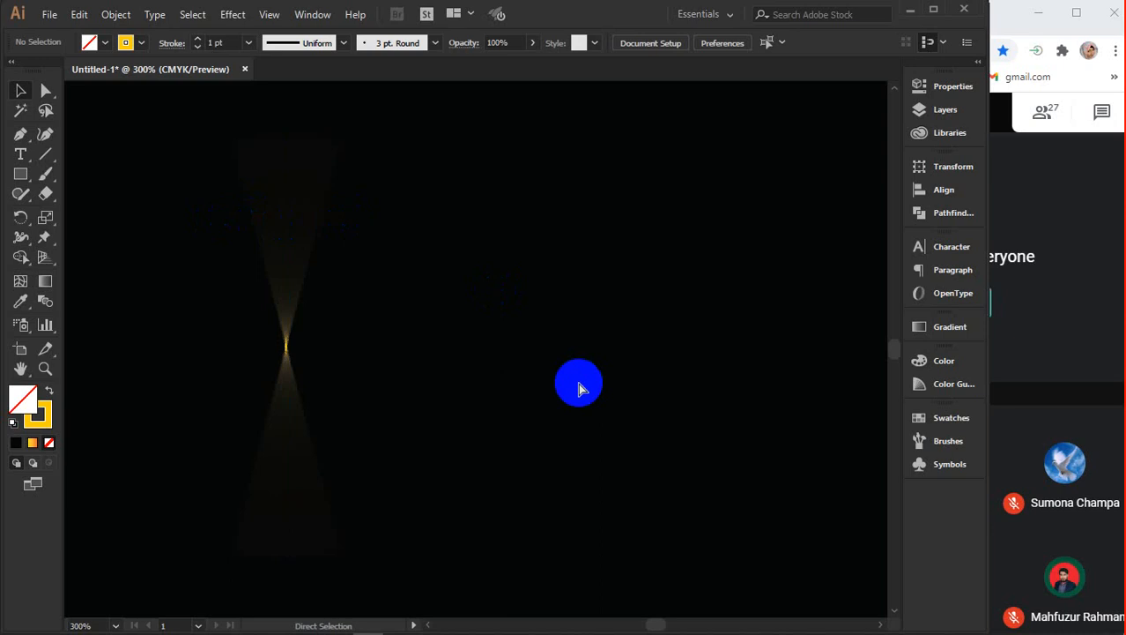
key(ctrl+a)
Try a Radial Blur on the line with amount 50, Spin method and Best quality, and undo it
click(227, 16)
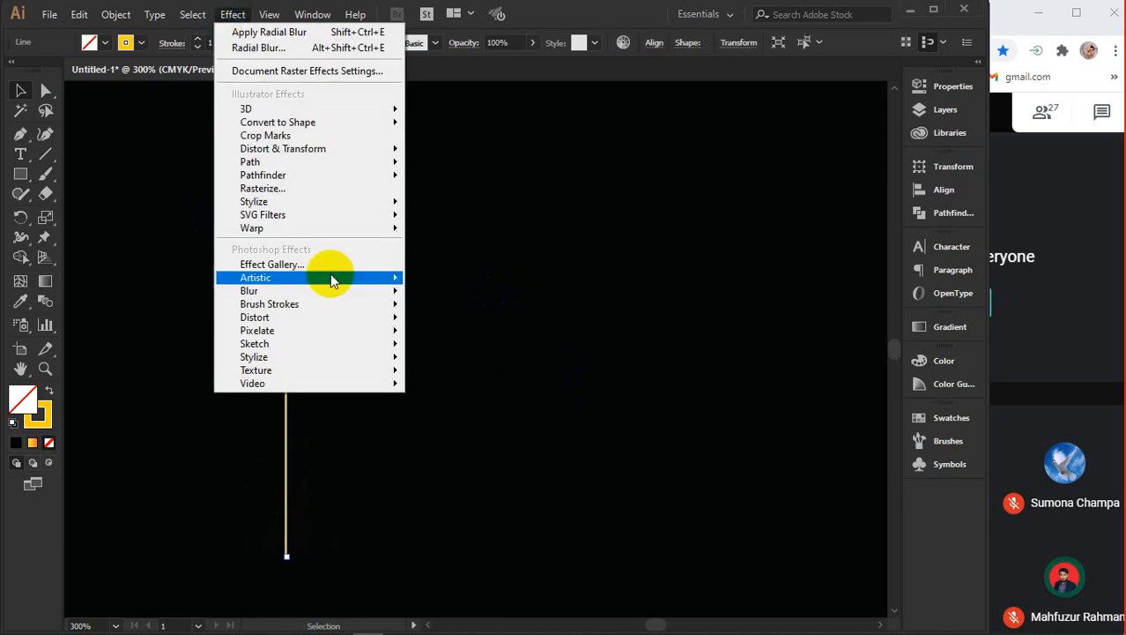
mouse_move(287, 292)
click(450, 312)
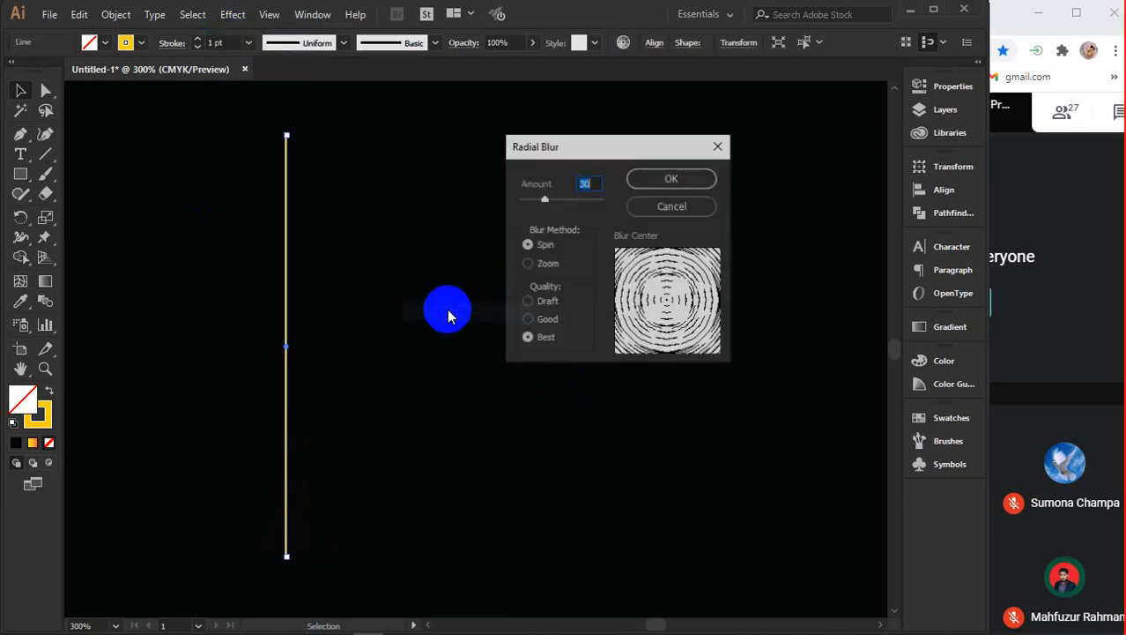
double_click(587, 182)
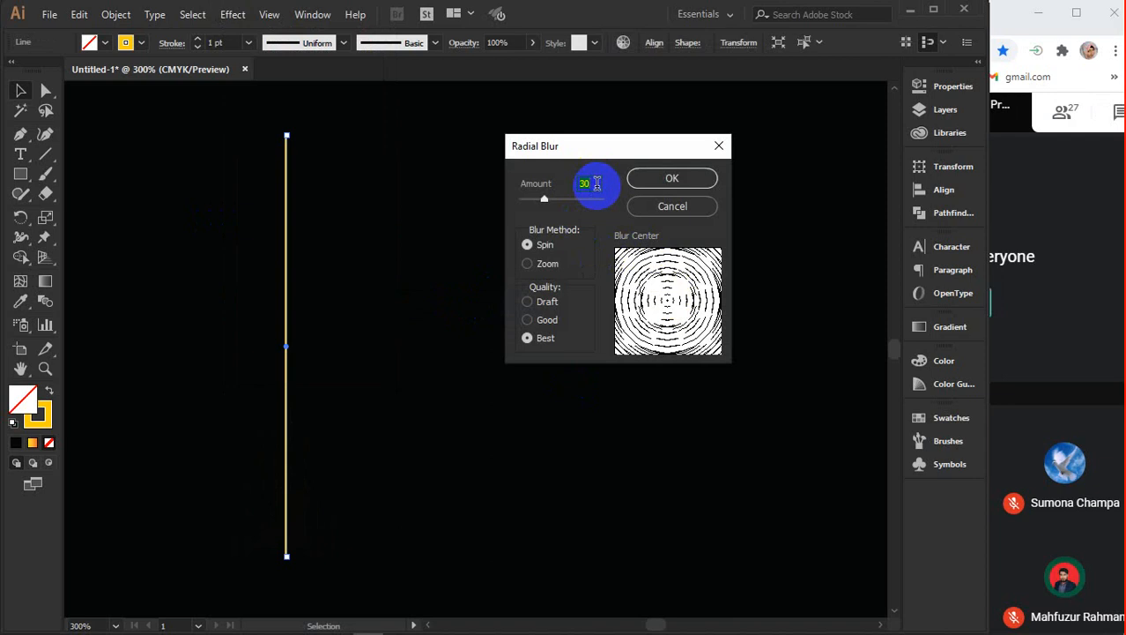
text(50)
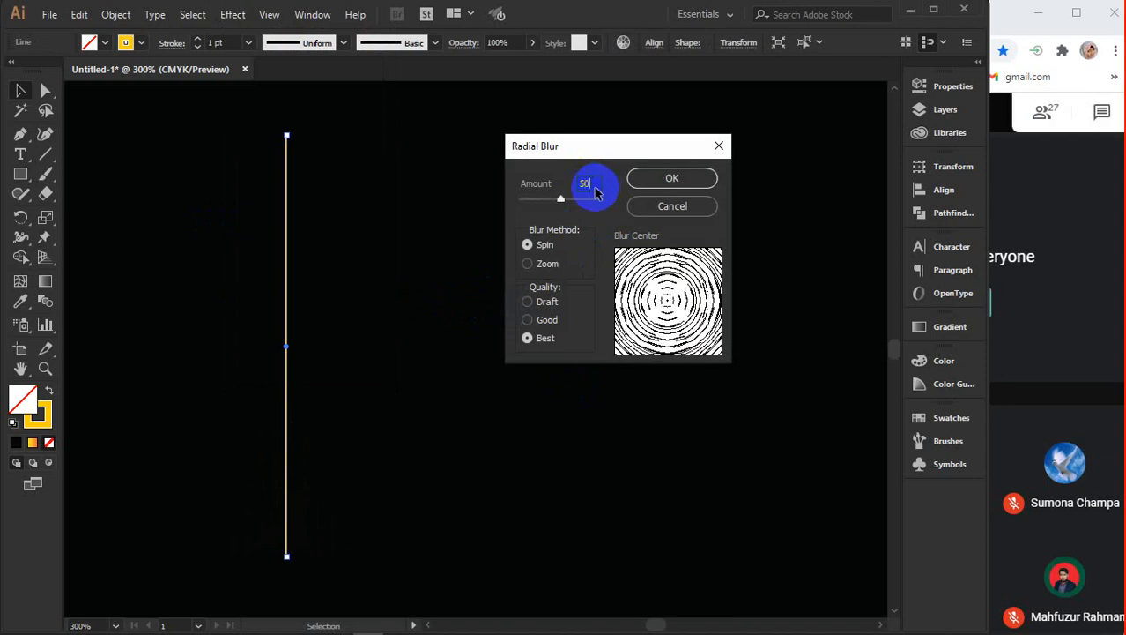
click(659, 180)
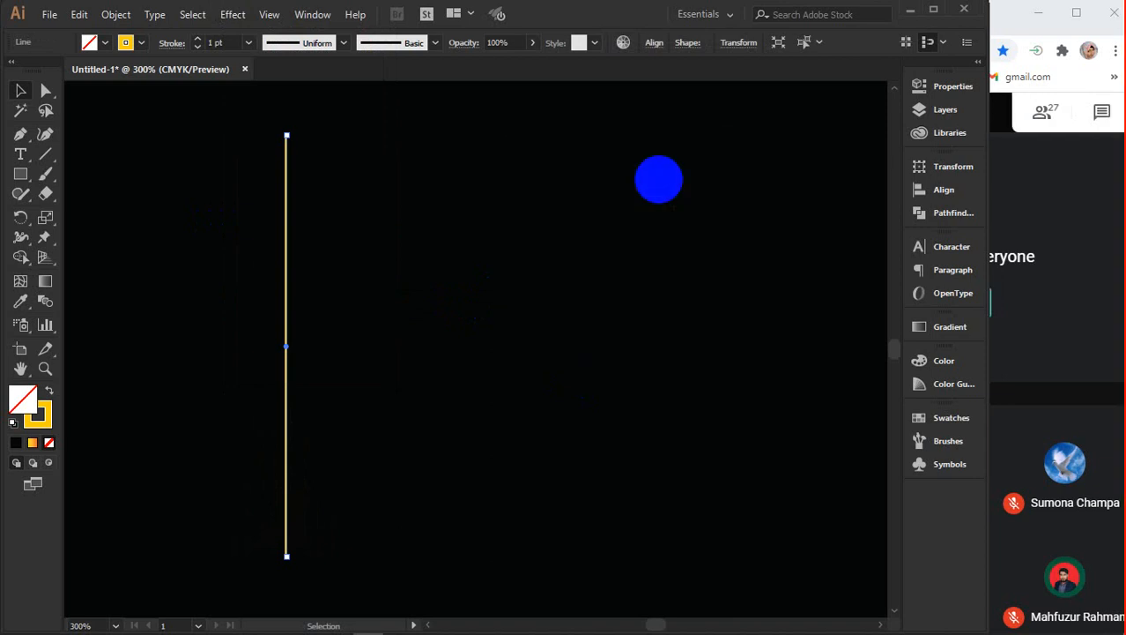
click(658, 231)
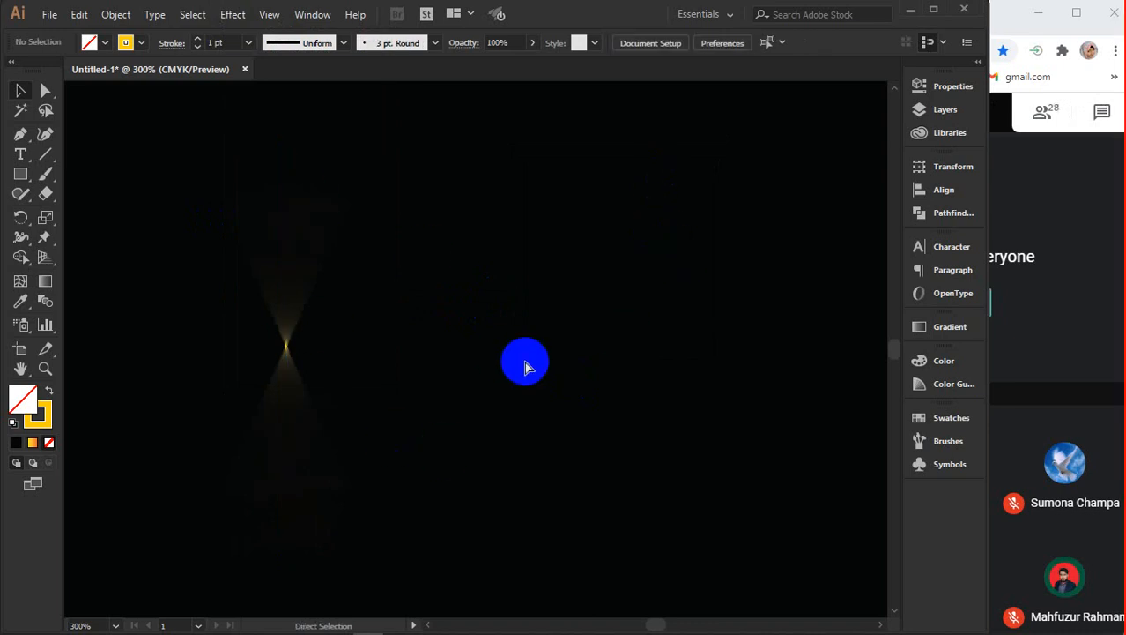
click(525, 365)
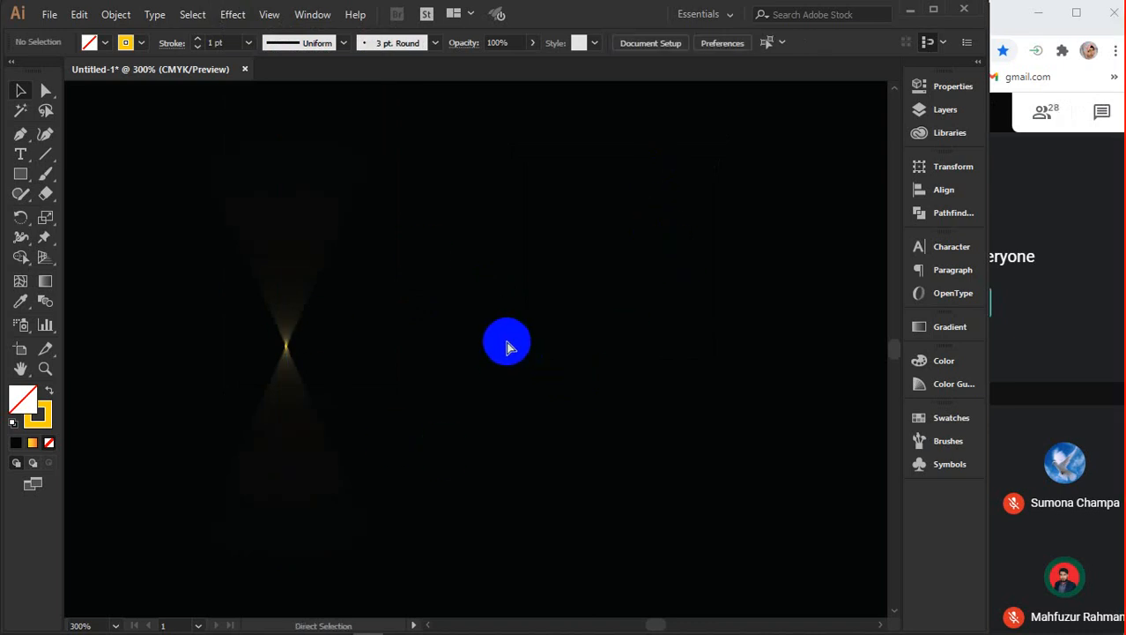
key(ctrl+a)
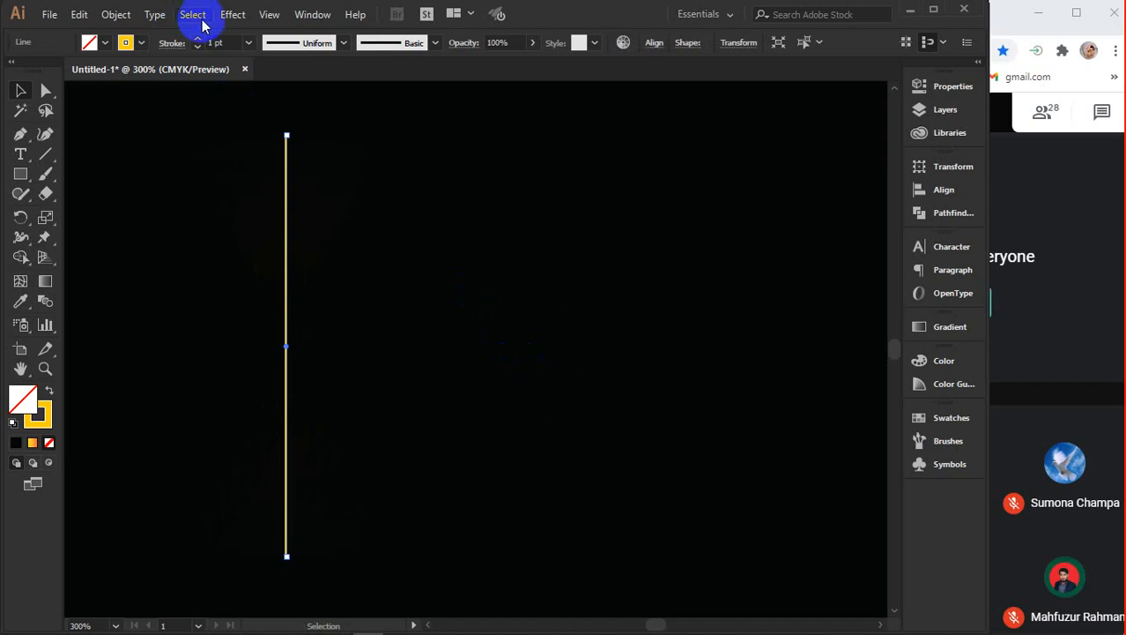
Apply a Radial Blur to the vertical line again with amount 30, Spin method and Best quality
click(232, 14)
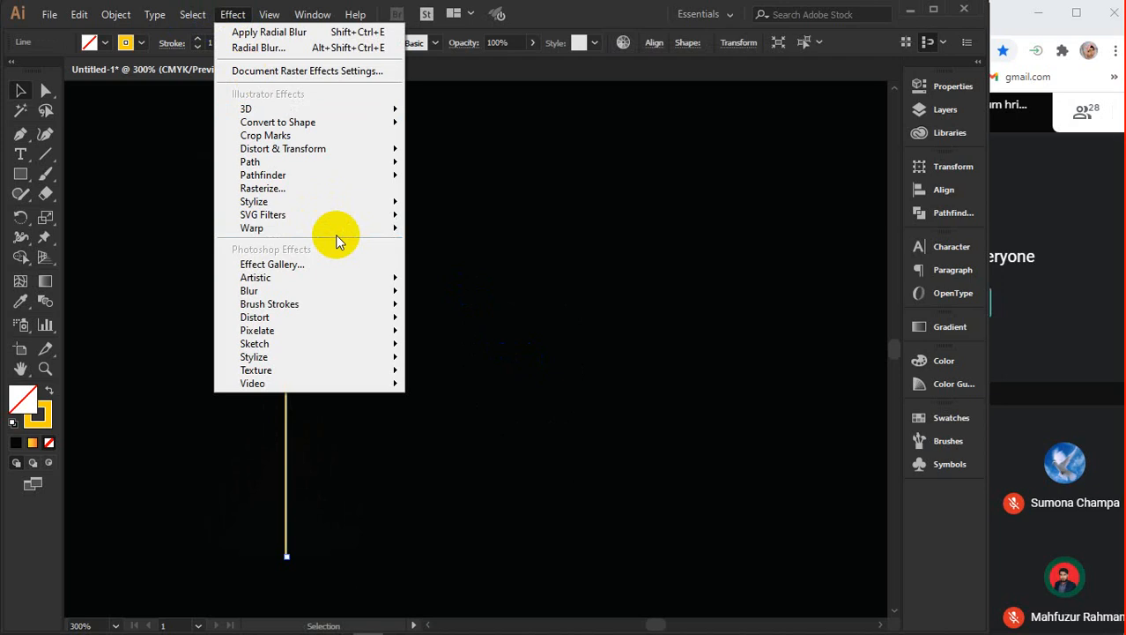
mouse_move(278, 291)
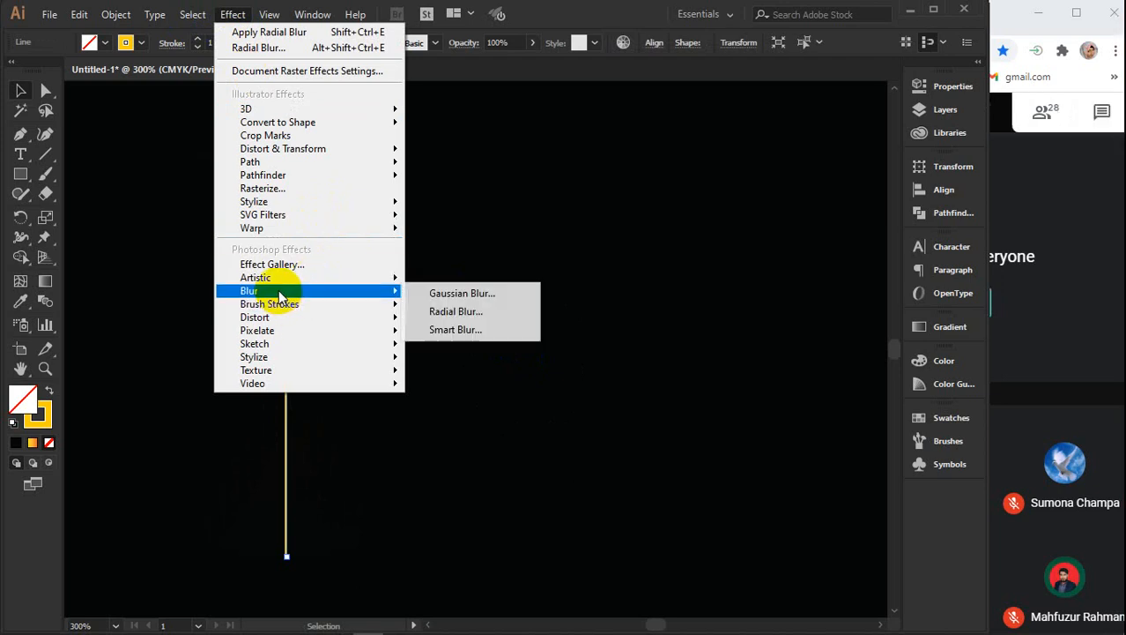
click(435, 310)
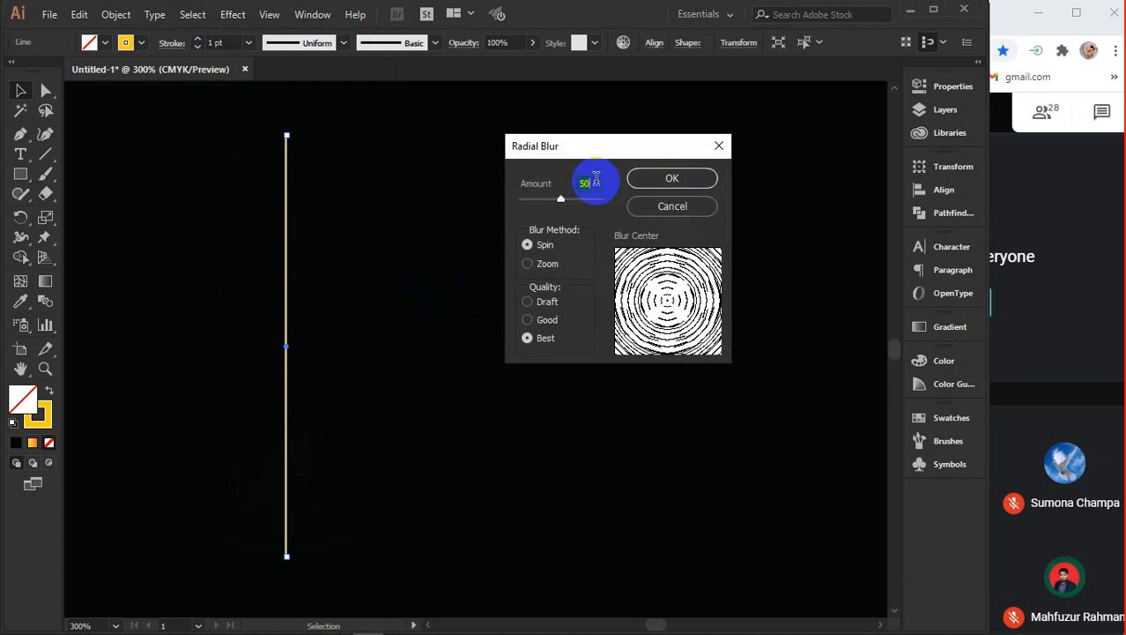
text(30)
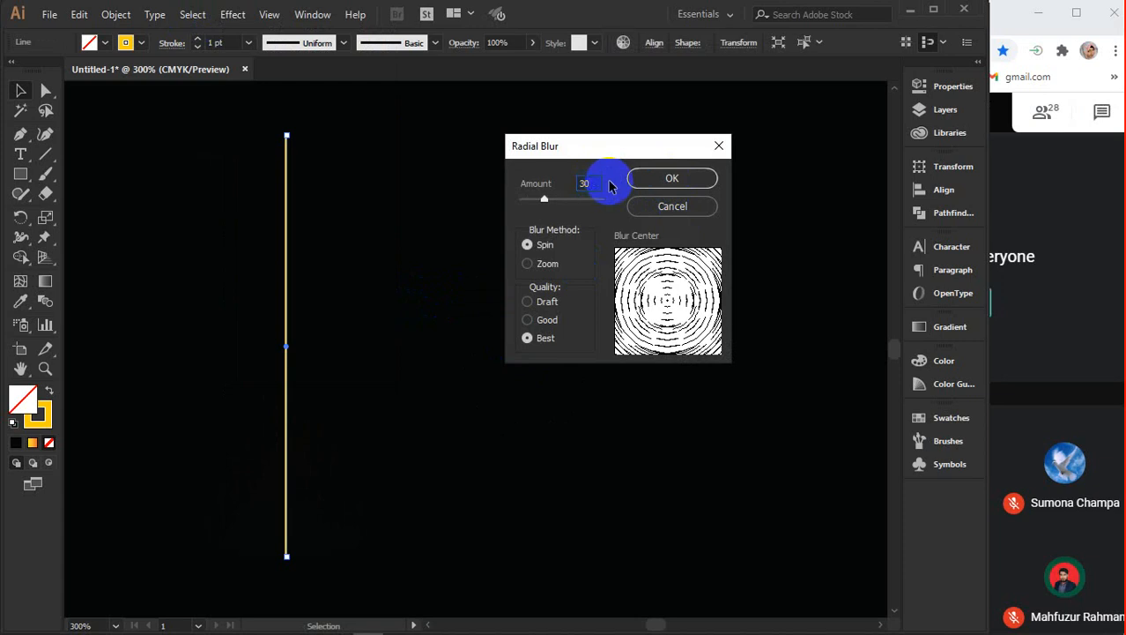
click(657, 178)
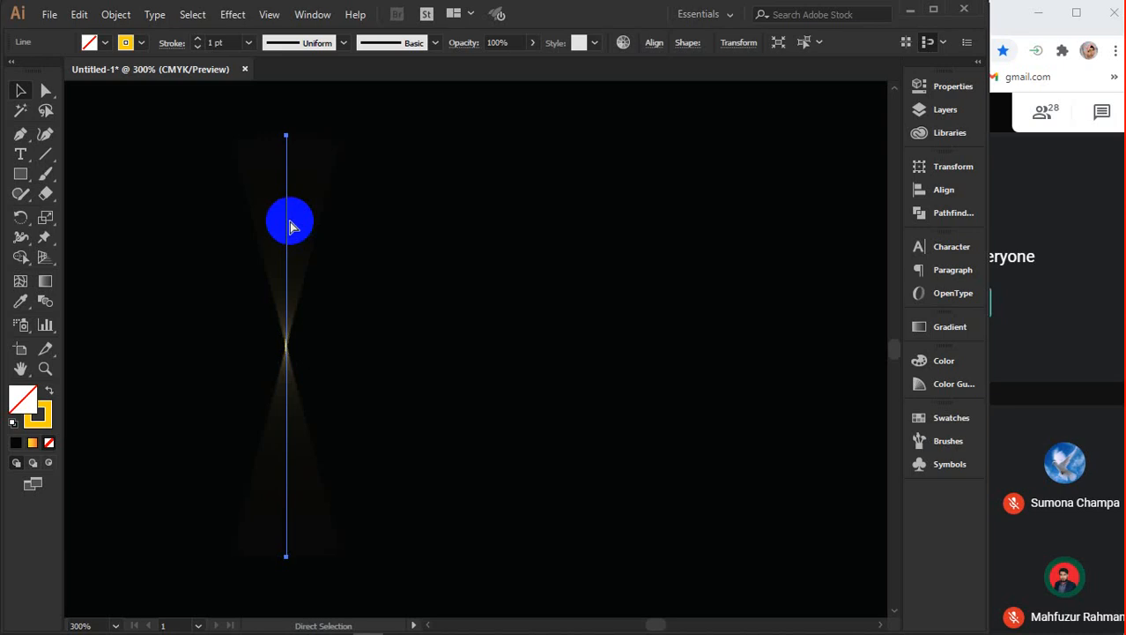
Try crossing the blurred line with a copy rotated 90 degrees about its centre, and undo both the copy and the blur
click(290, 133)
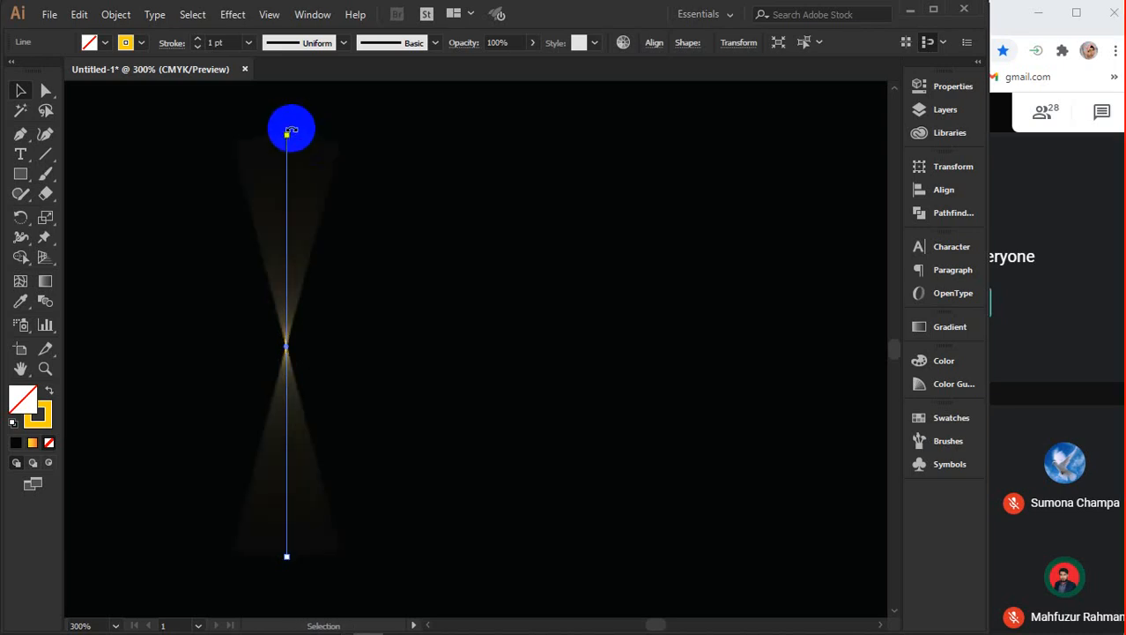
drag(290, 132, 458, 302)
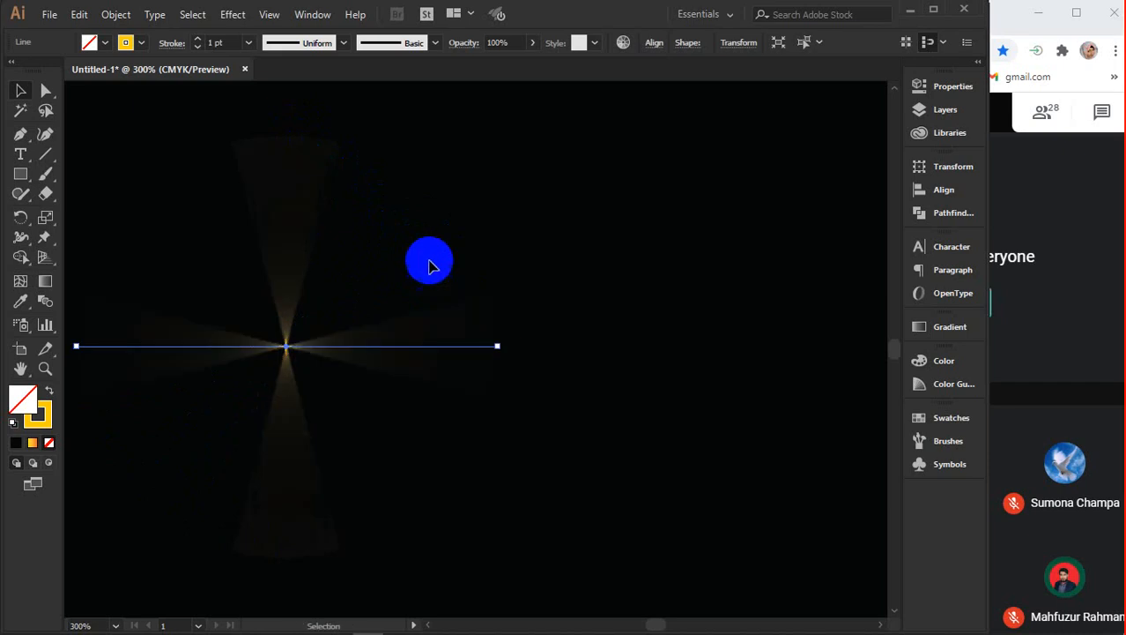
click(621, 237)
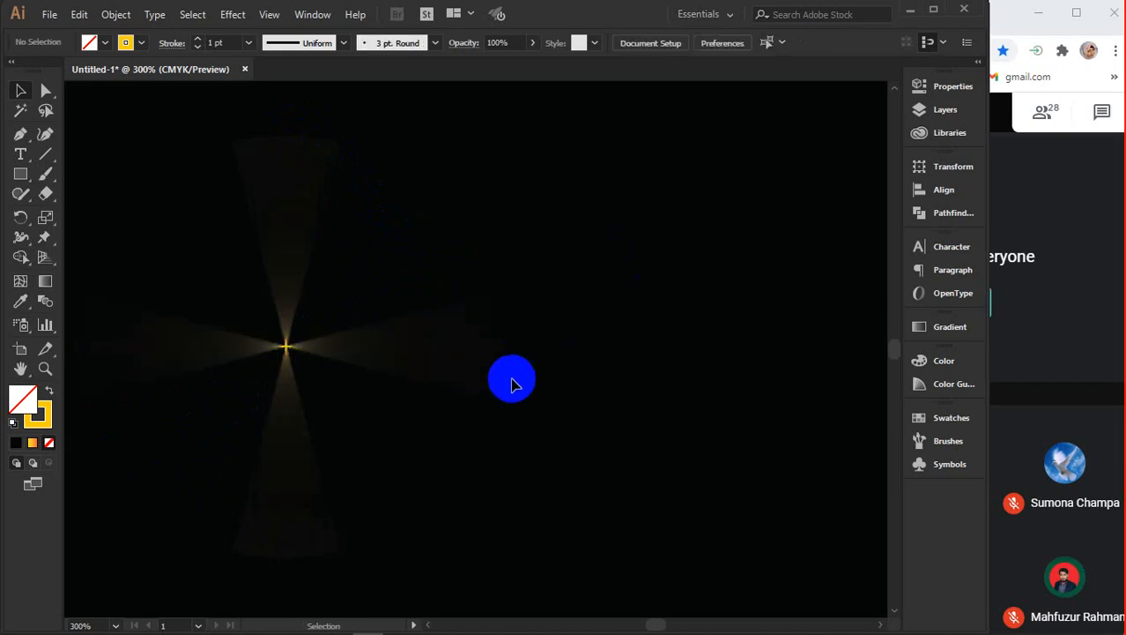
click(476, 356)
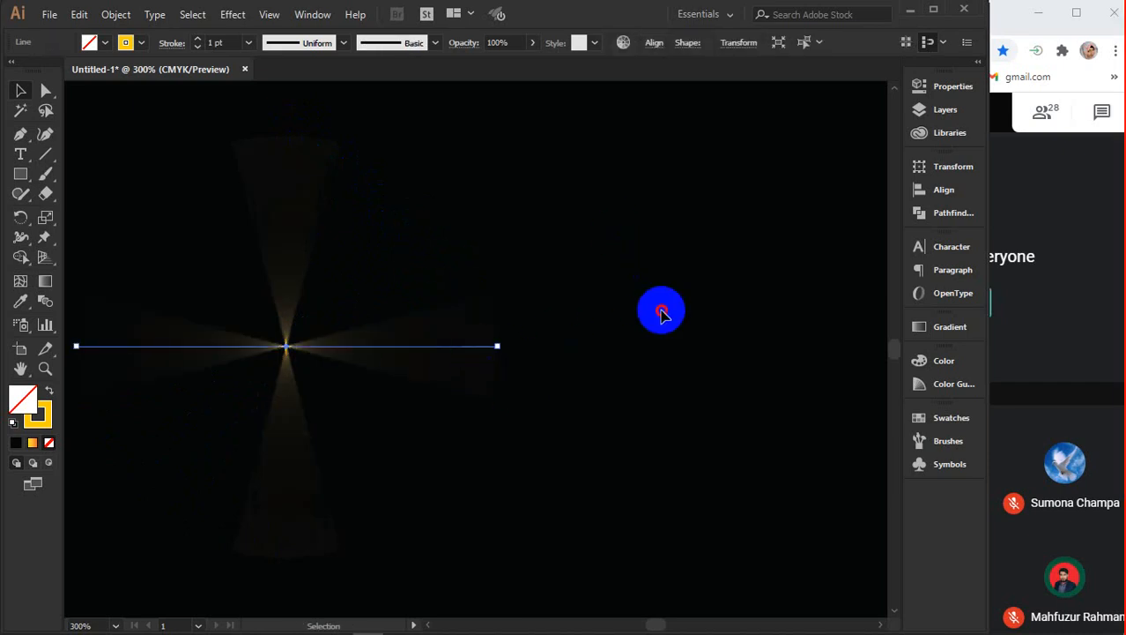
click(662, 314)
scroll(661, 315, down, 1)
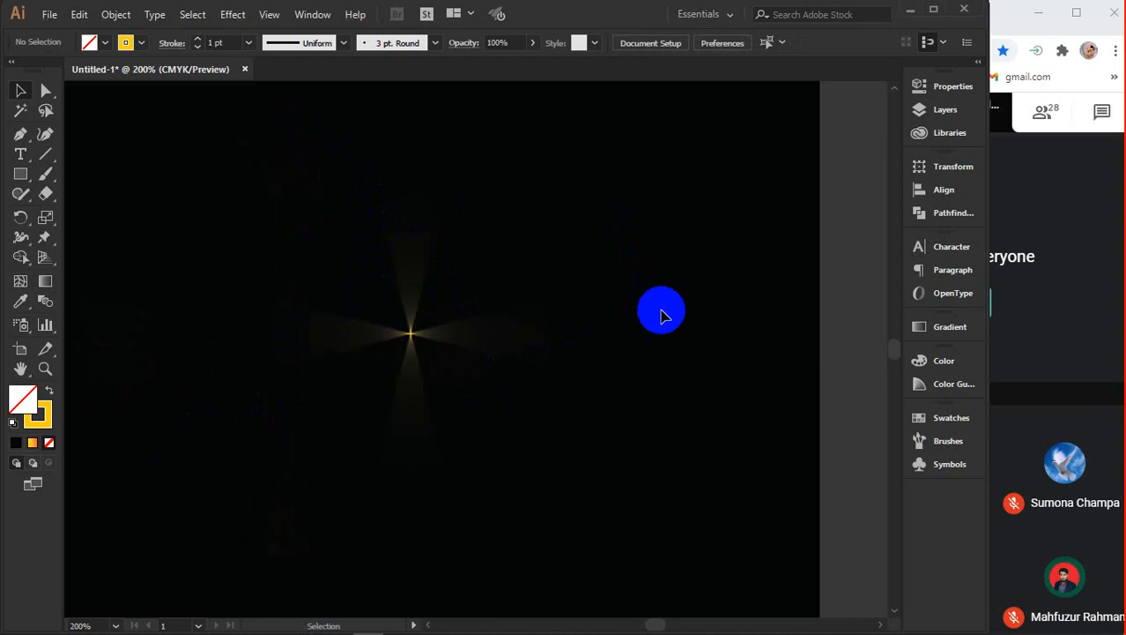
scroll(662, 315, up, 2)
scroll(662, 315, down, 1)
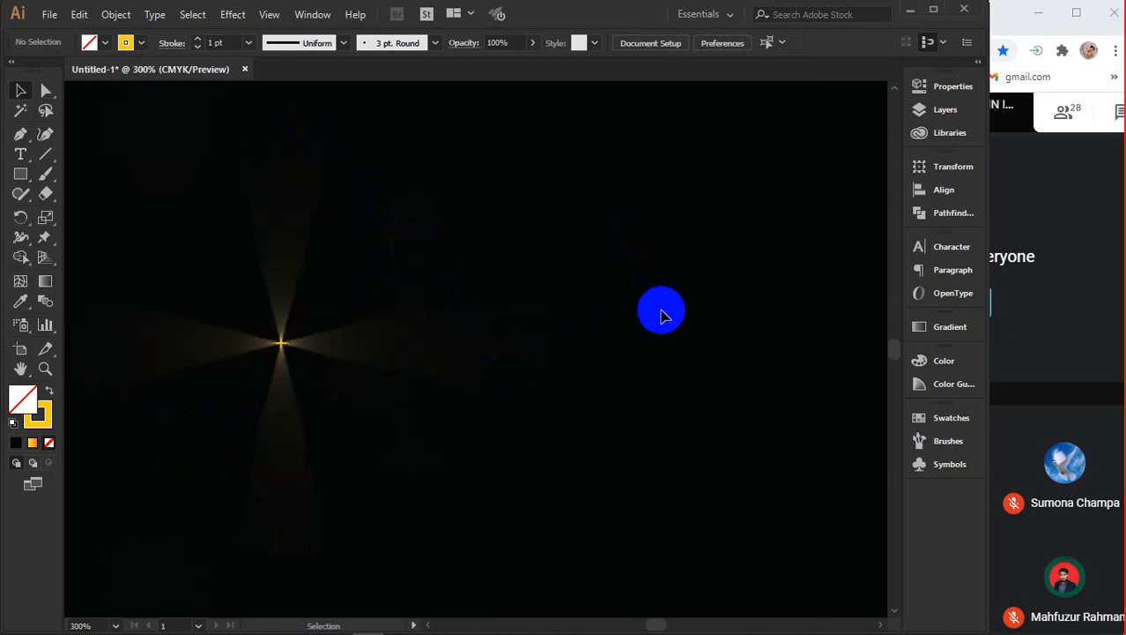
key(ctrl+z)
key(ctrl+z)
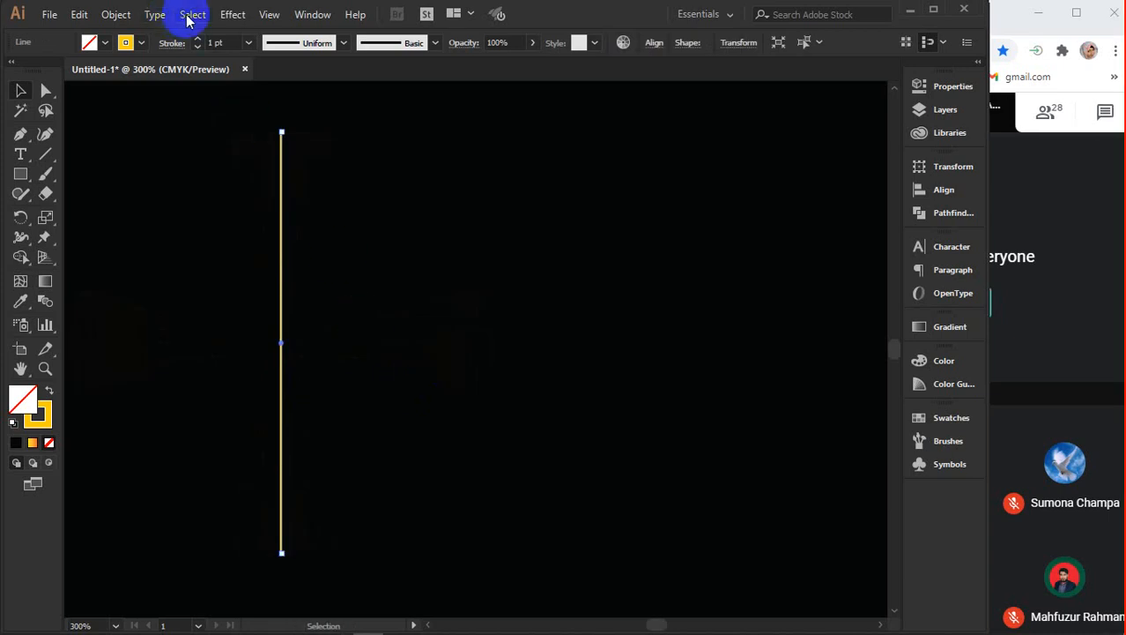
Apply a Radial Blur to the vertical line with amount 30, Zoom method and Best quality, and deselect the line
click(236, 15)
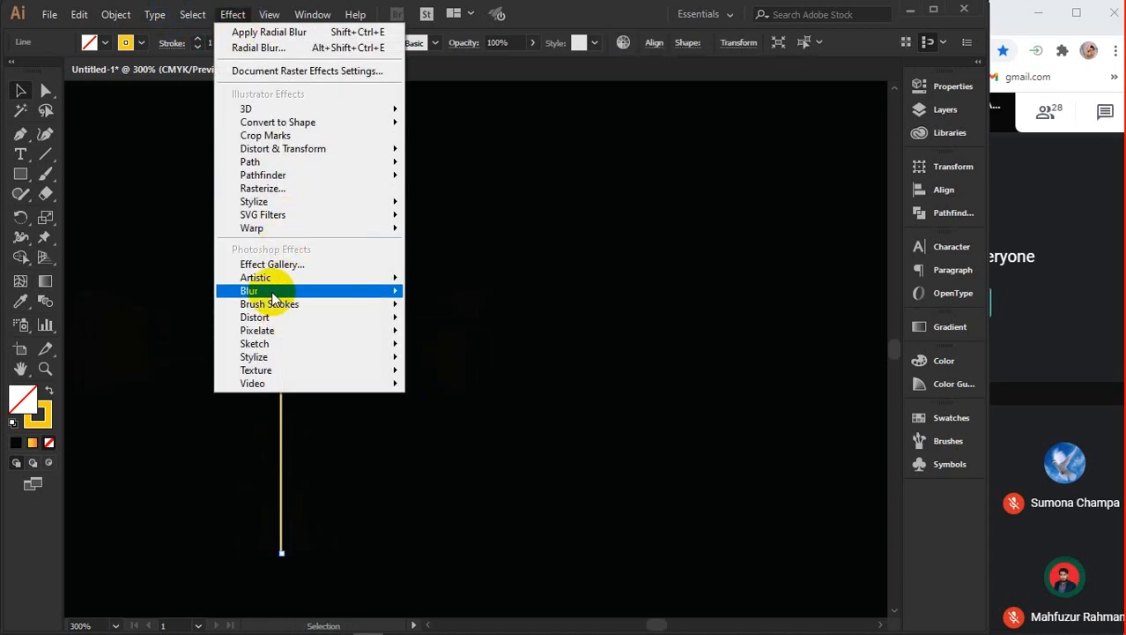
mouse_move(339, 291)
click(454, 311)
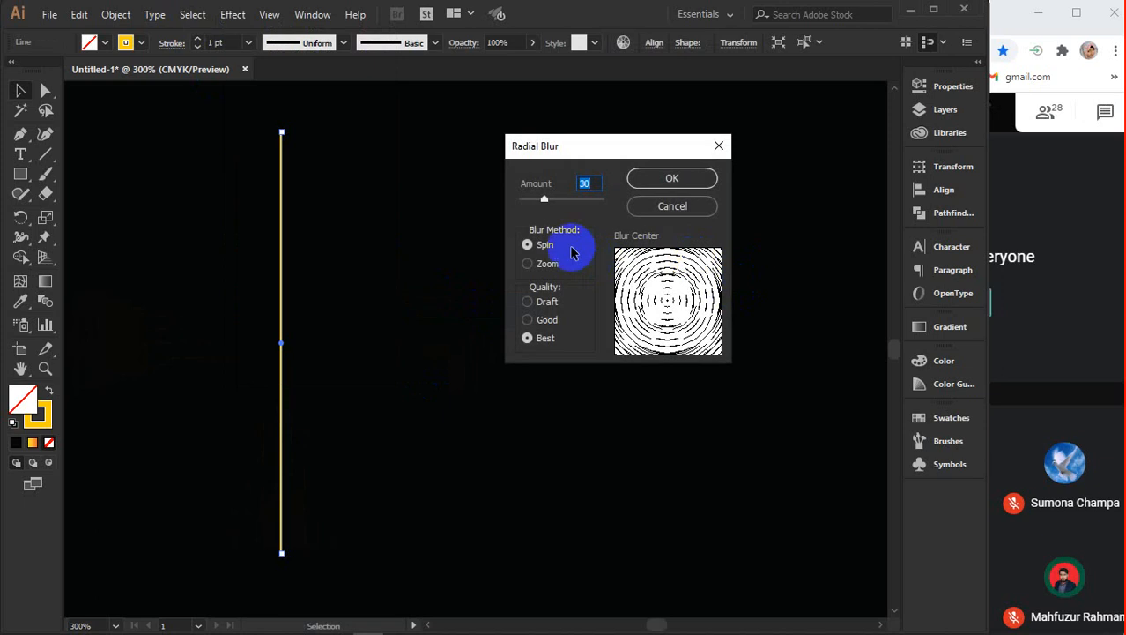
click(528, 264)
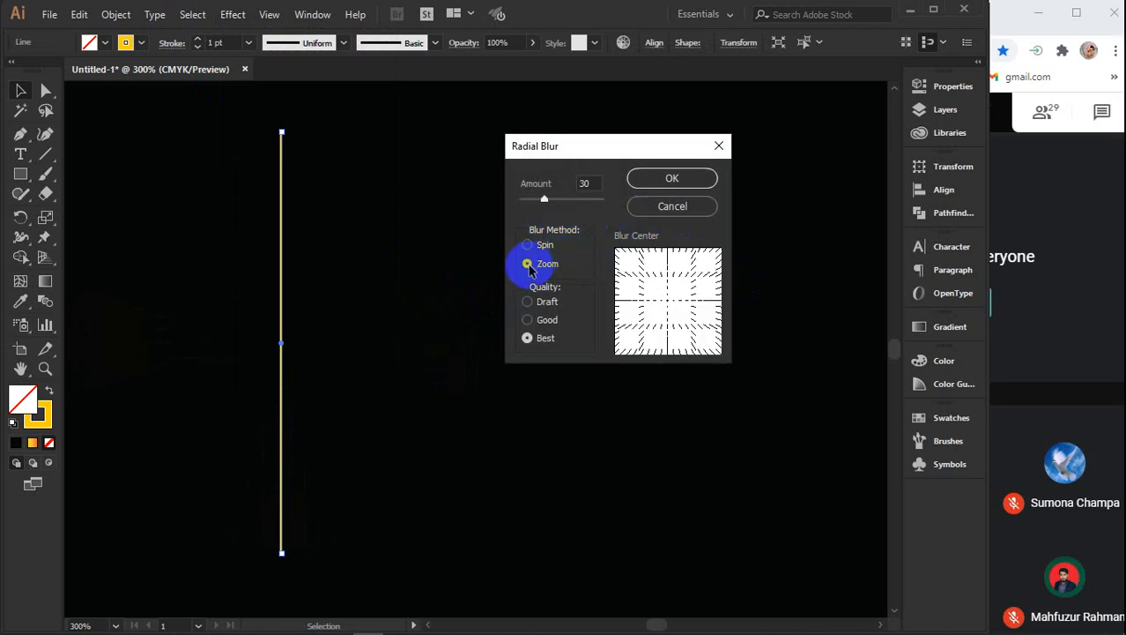
click(652, 181)
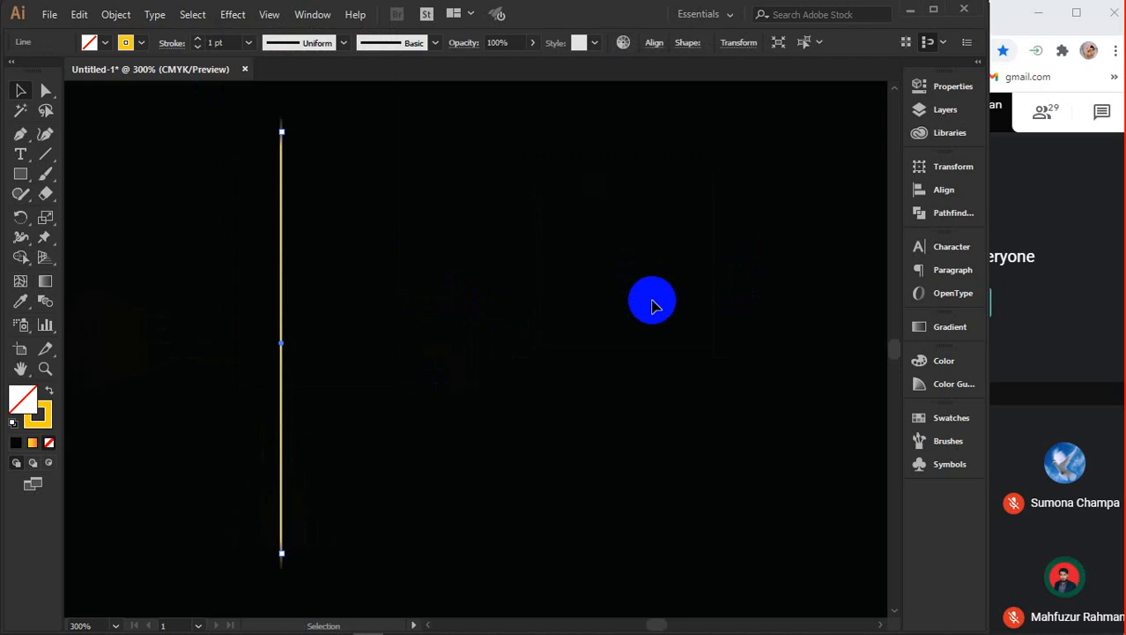
click(601, 280)
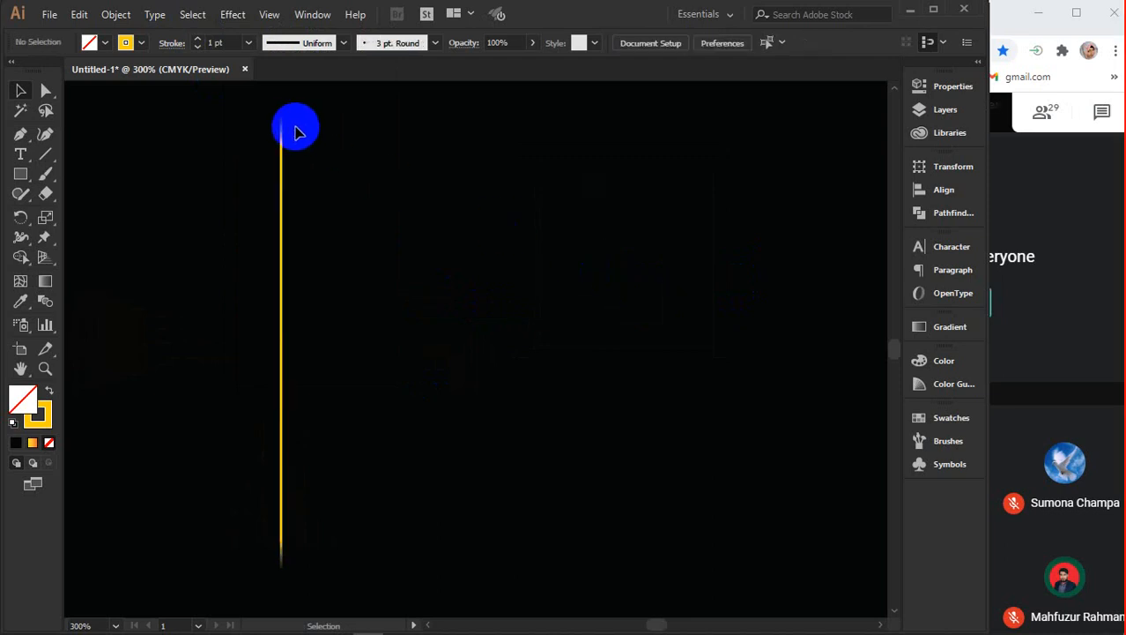
Examine how the Zoom blur affects the upper and lower ends of the yellow line up close
scroll(285, 128, up, 3)
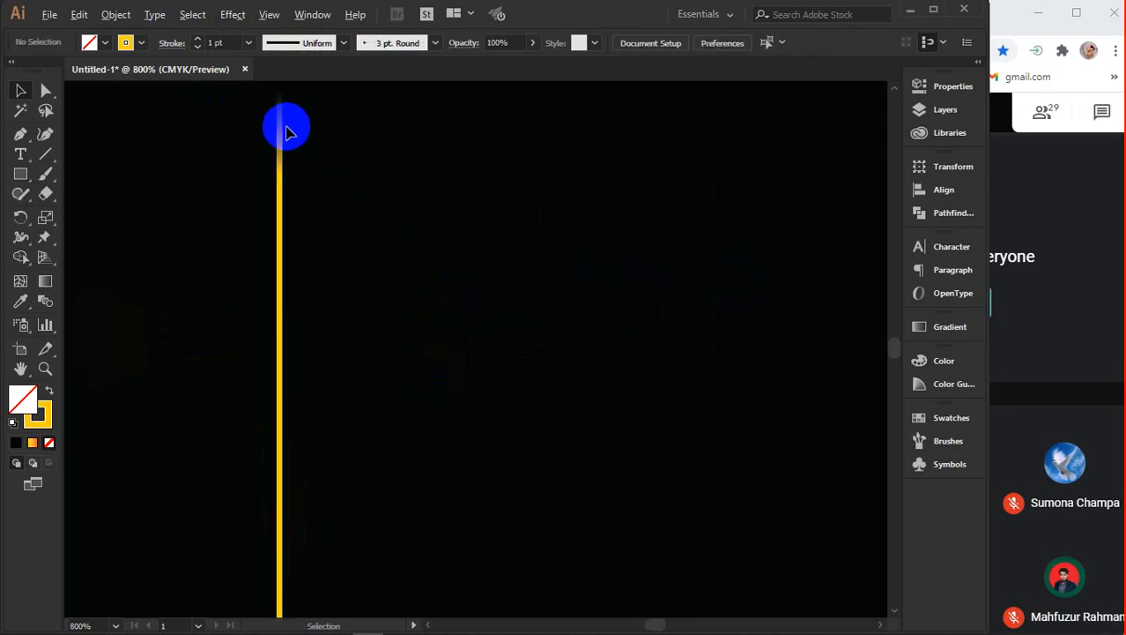
scroll(263, 302, down, 2)
drag(394, 371, 437, 267)
scroll(438, 267, down, 1)
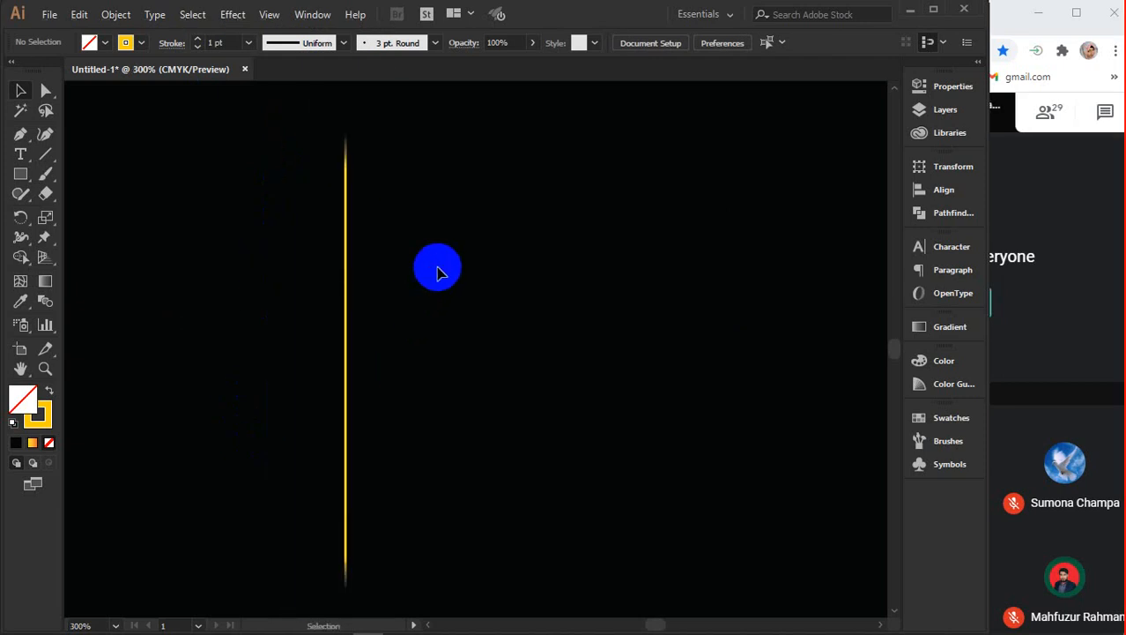
scroll(342, 128, up, 3)
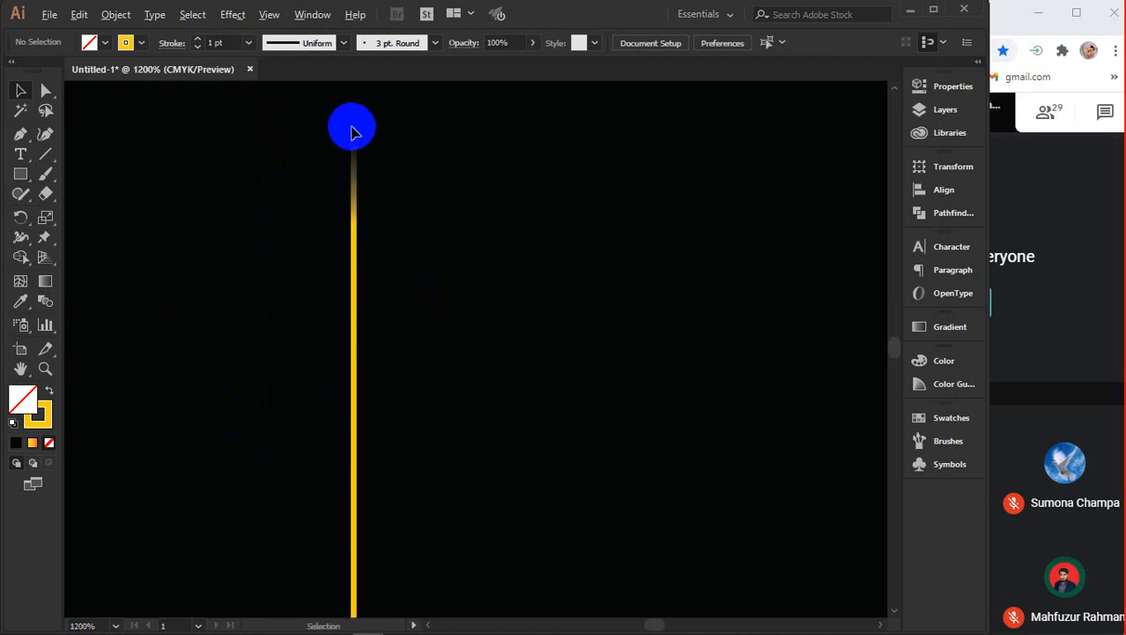
scroll(352, 125, up, 4)
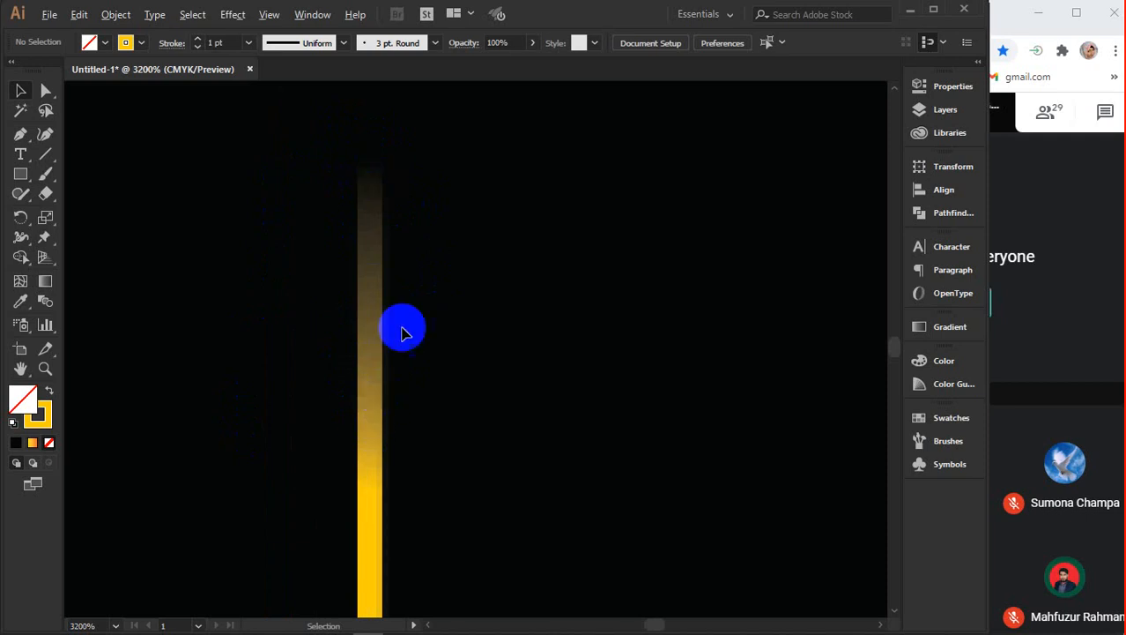
scroll(407, 300, down, 7)
drag(487, 465, 401, 255)
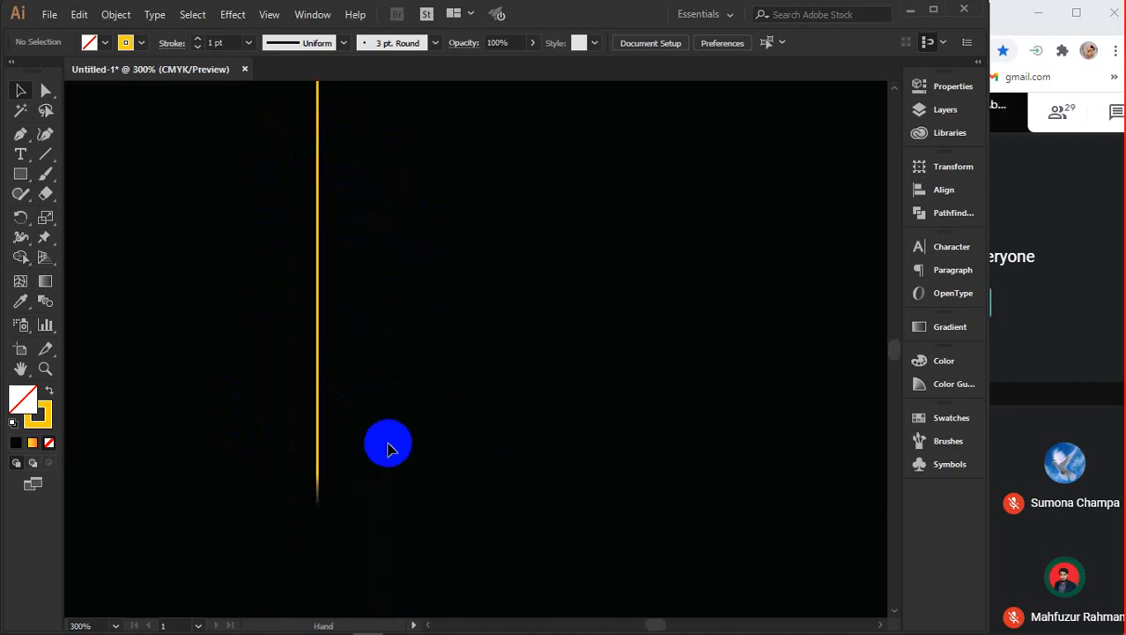
scroll(321, 502, up, 4)
scroll(319, 477, up, 2)
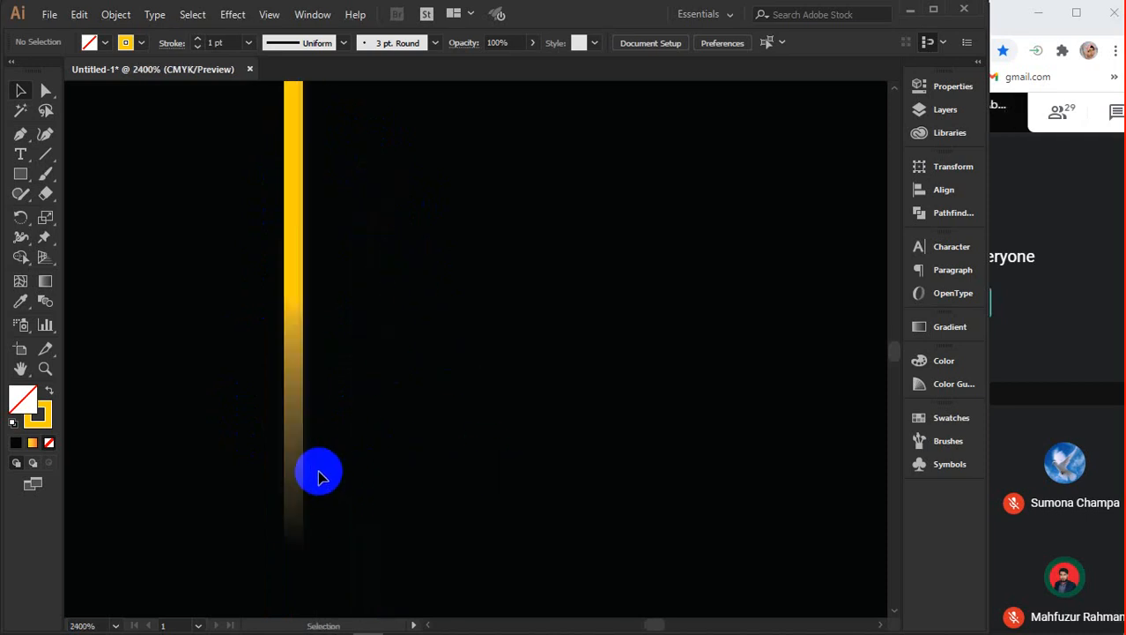
scroll(319, 478, down, 8)
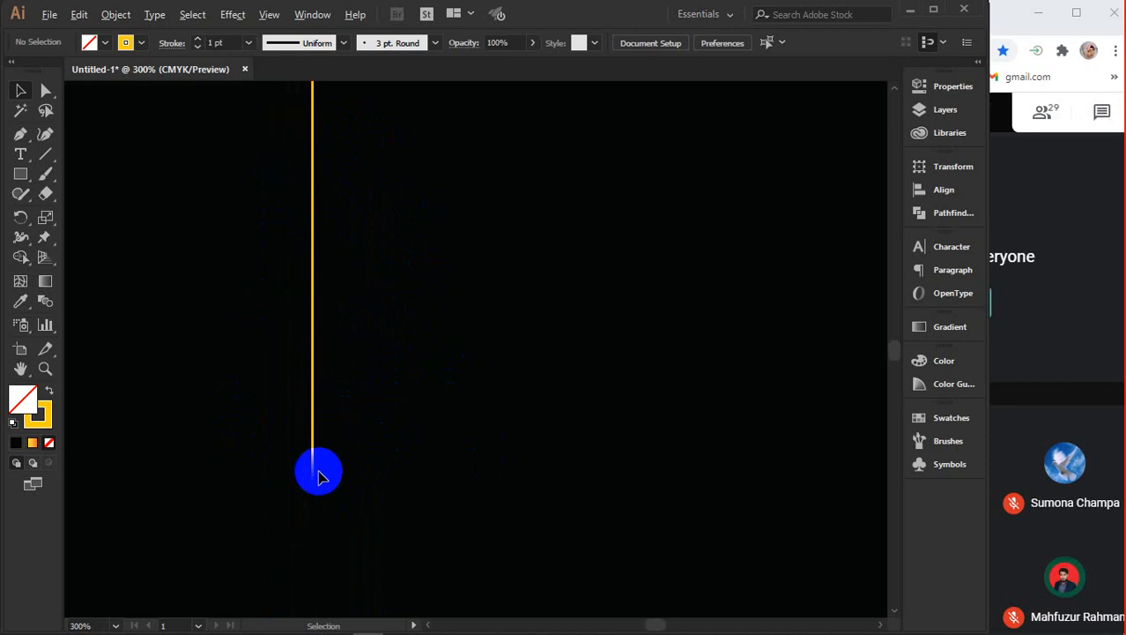
scroll(341, 390, up, 3)
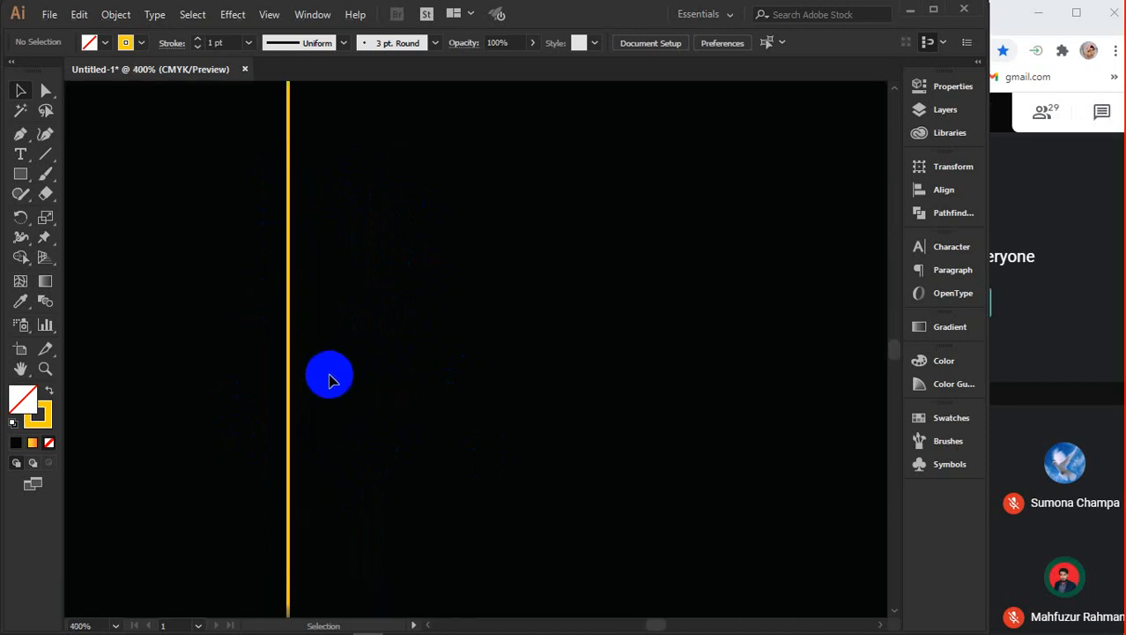
scroll(415, 361, down, 1)
drag(424, 360, 486, 360)
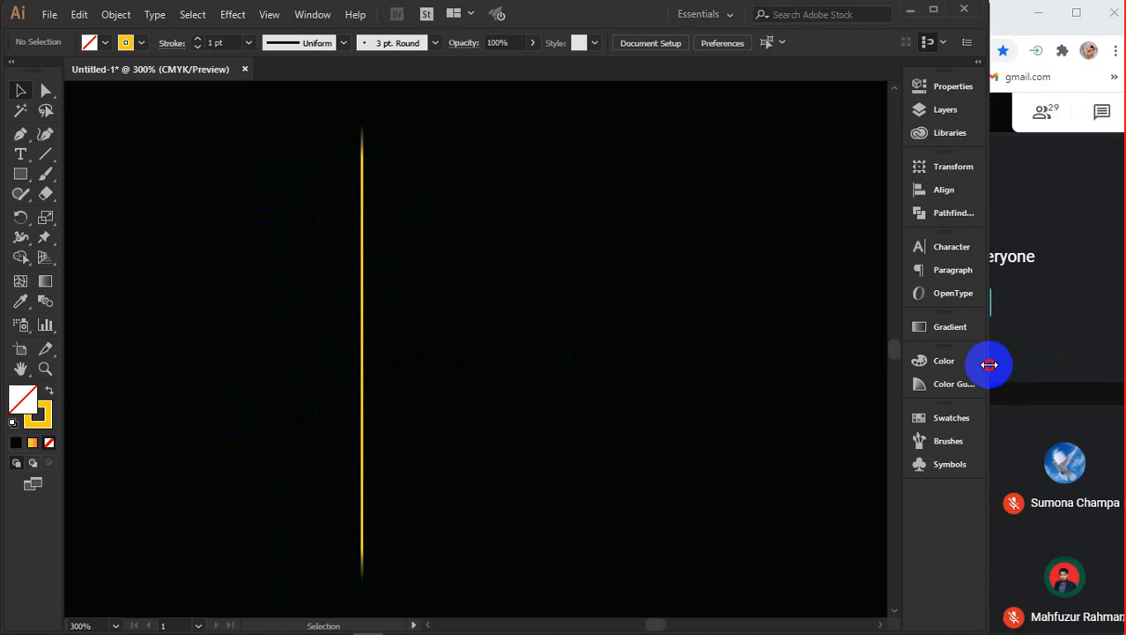
Widen the program window slightly over the browser behind it
drag(989, 364, 1038, 366)
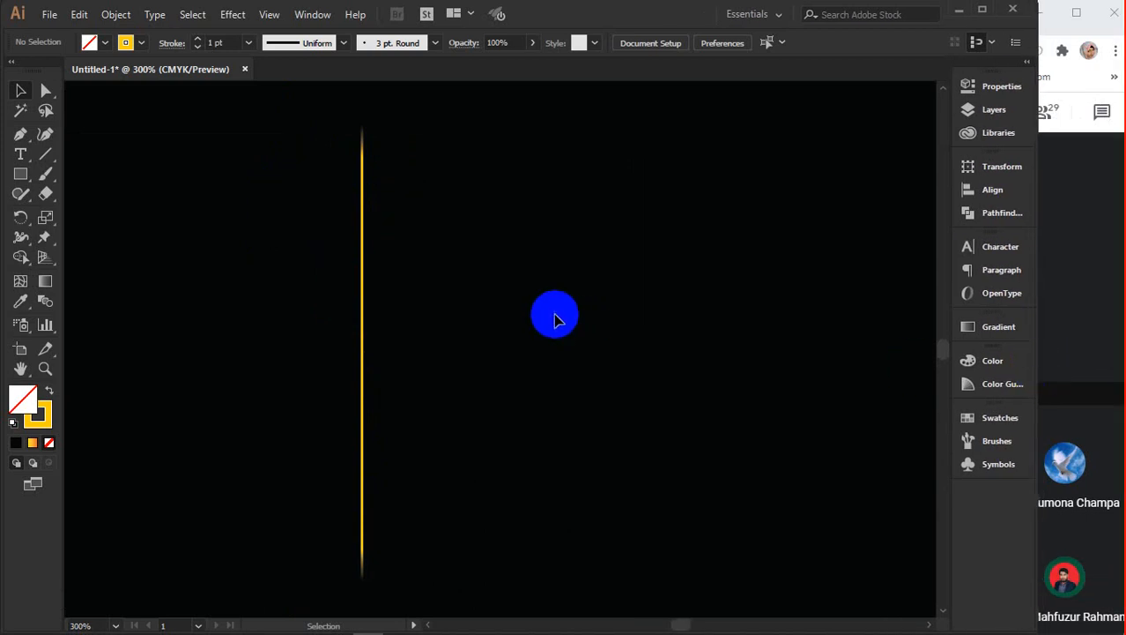
Delete the blurred yellow line from the black background
drag(523, 299, 252, 412)
key(Delete)
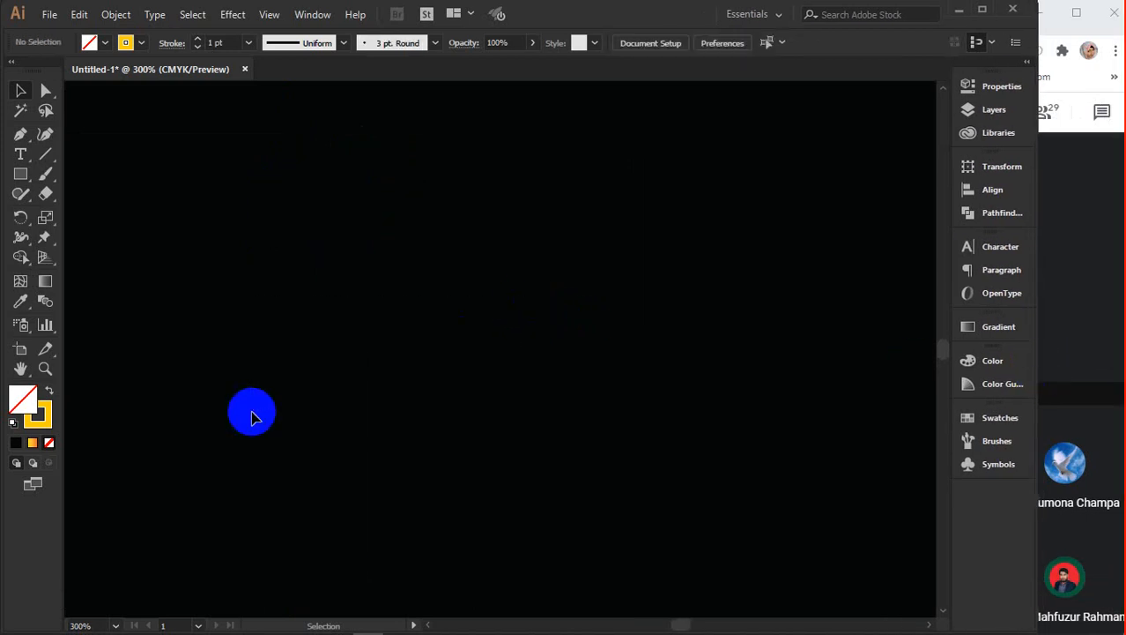
click(232, 16)
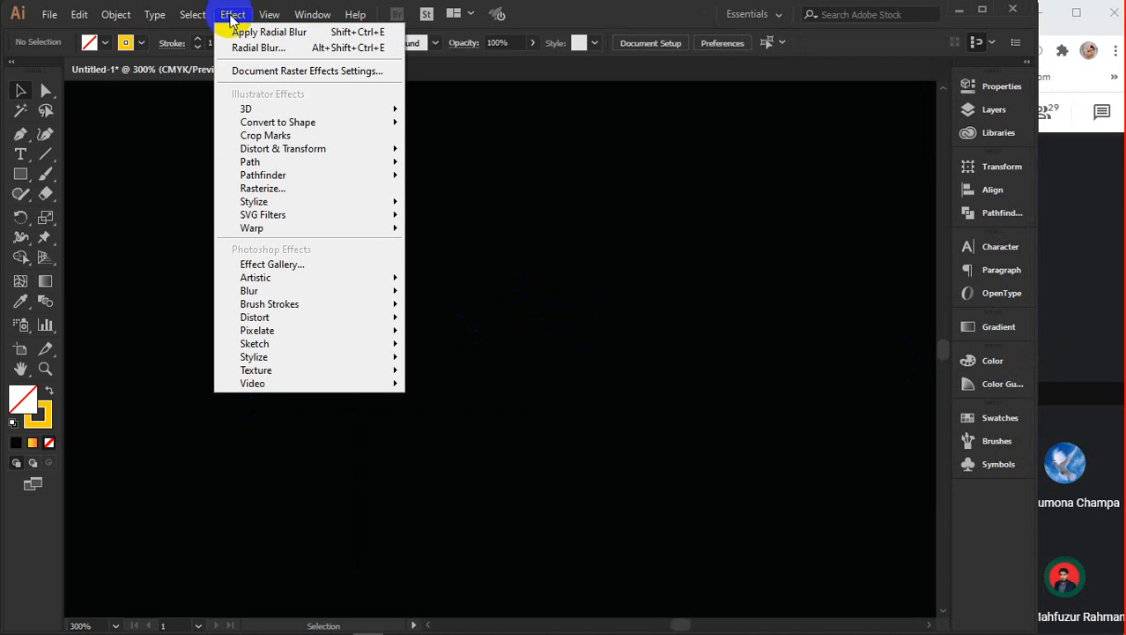
mouse_move(273, 371)
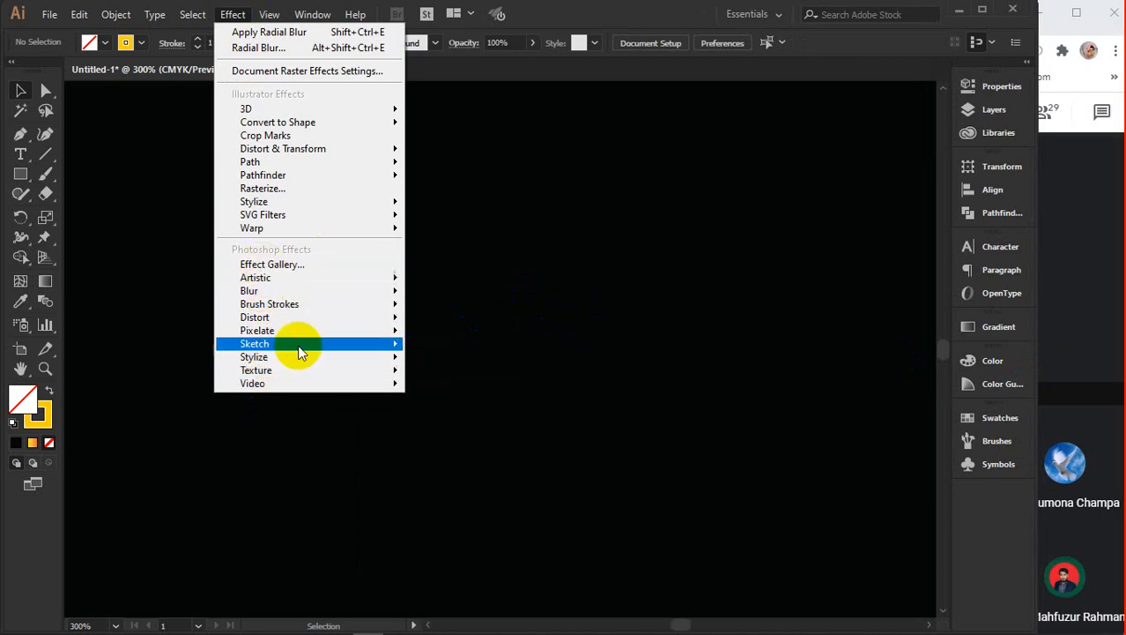
mouse_move(277, 345)
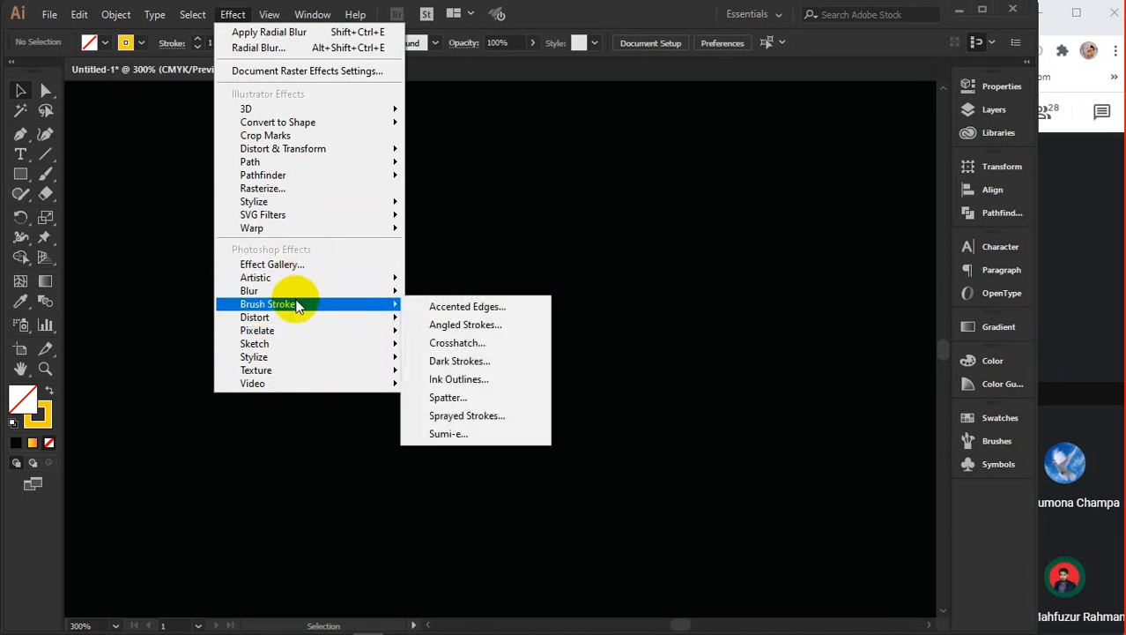
click(529, 254)
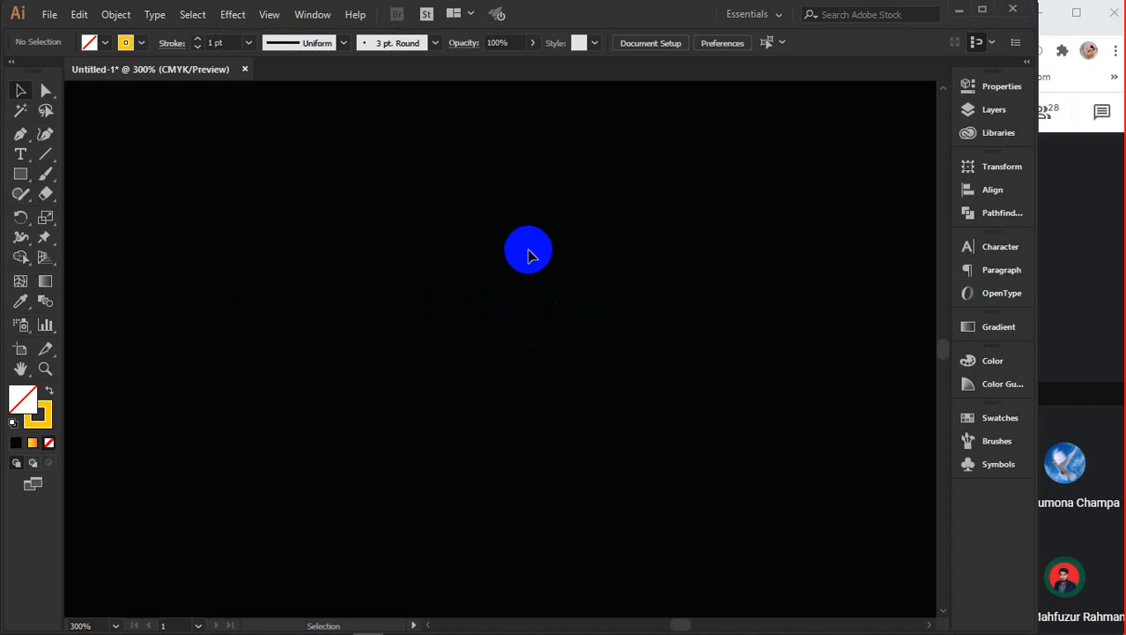
Narrow the program window slightly and draw a circle on the black background
mouse_move(979, 631)
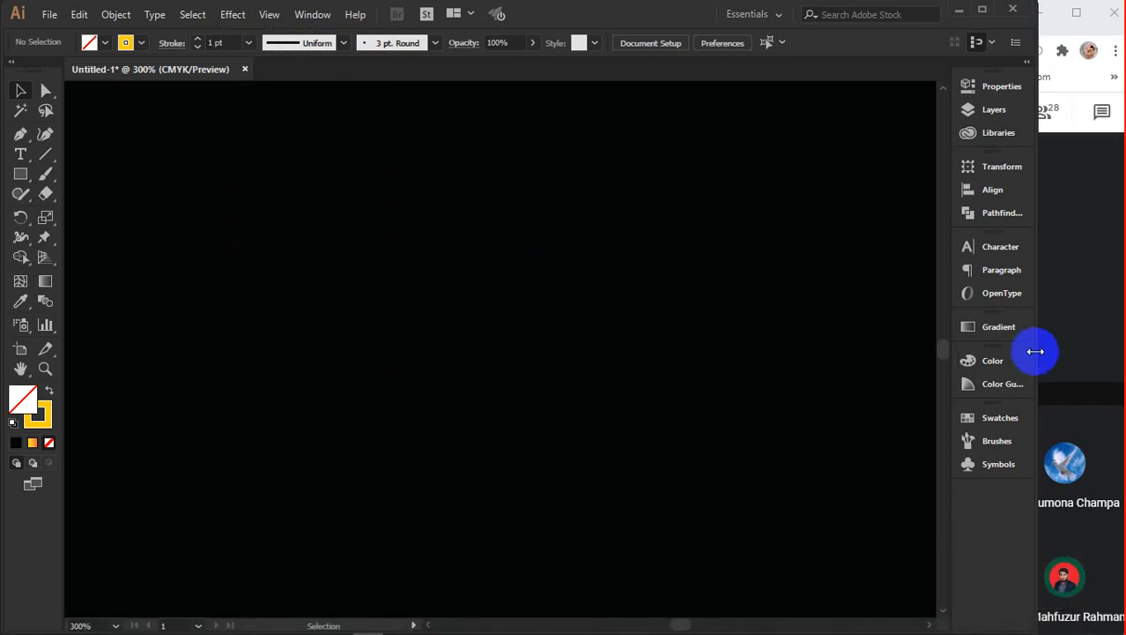
drag(1034, 353, 1006, 360)
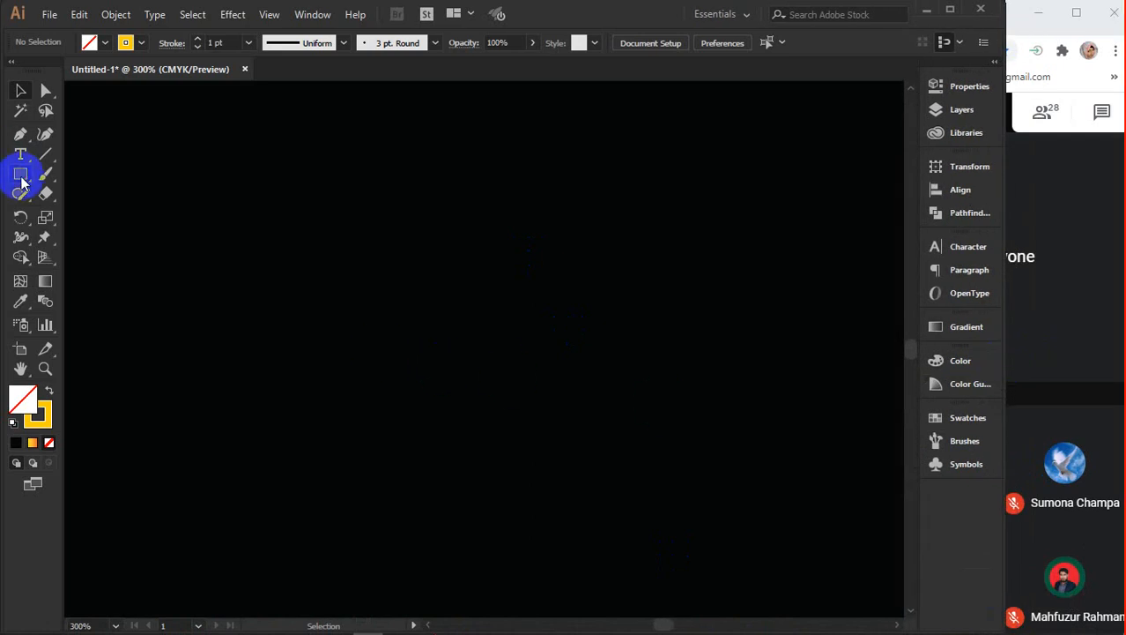
drag(21, 176, 83, 214)
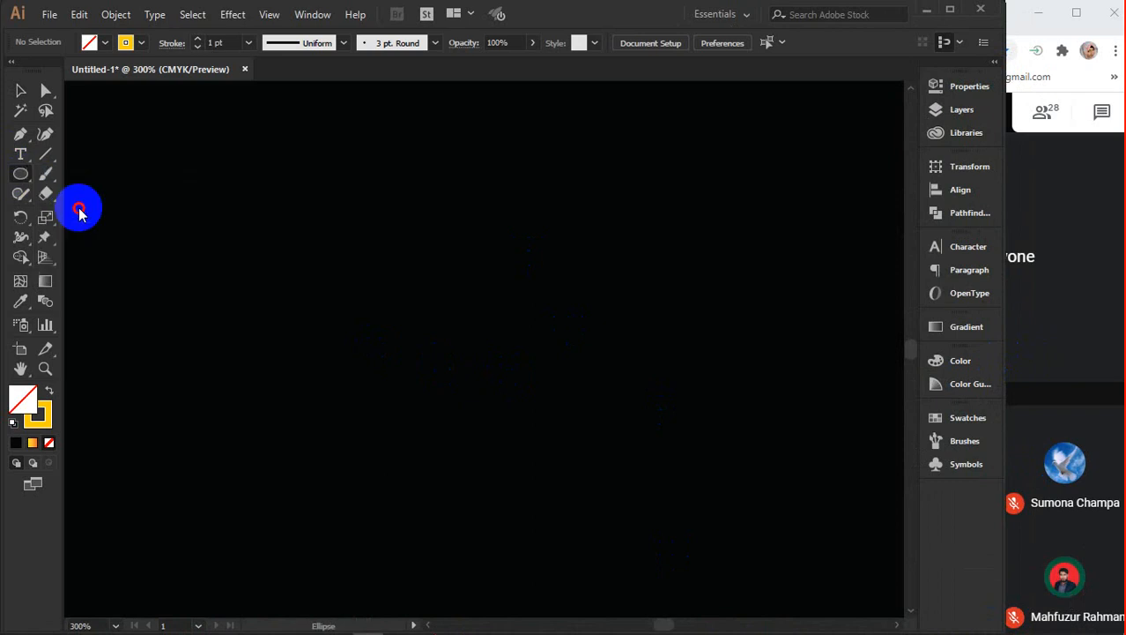
mouse_move(273, 197)
mouse_down()
mouse_move(286, 260)
mouse_move(455, 386)
mouse_up()
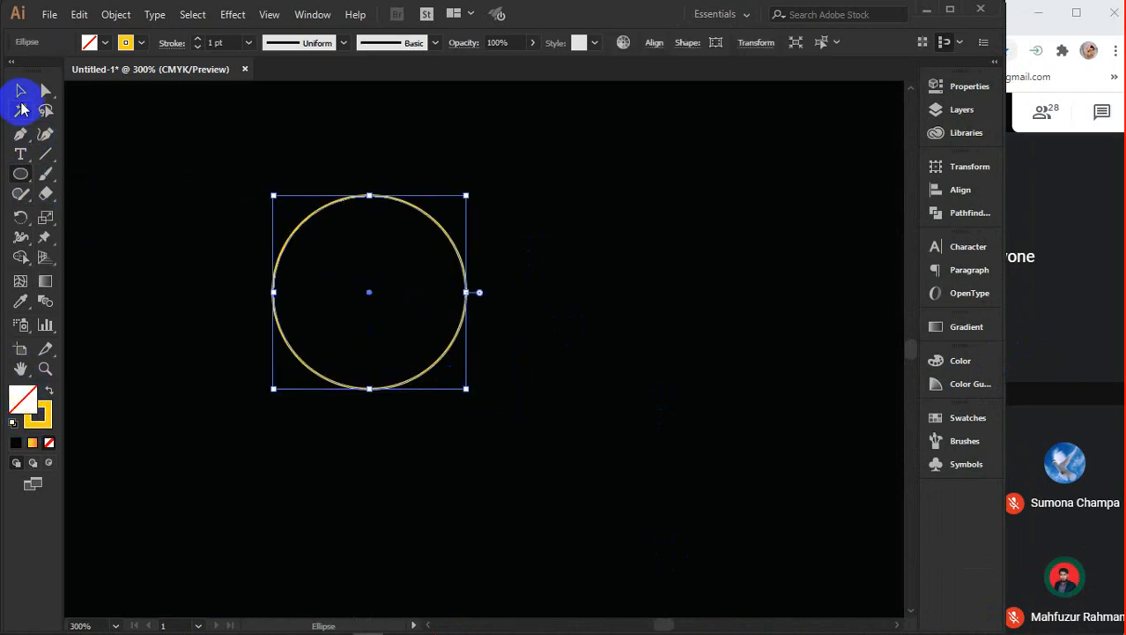
Fill the circle with solid yellow
click(125, 42)
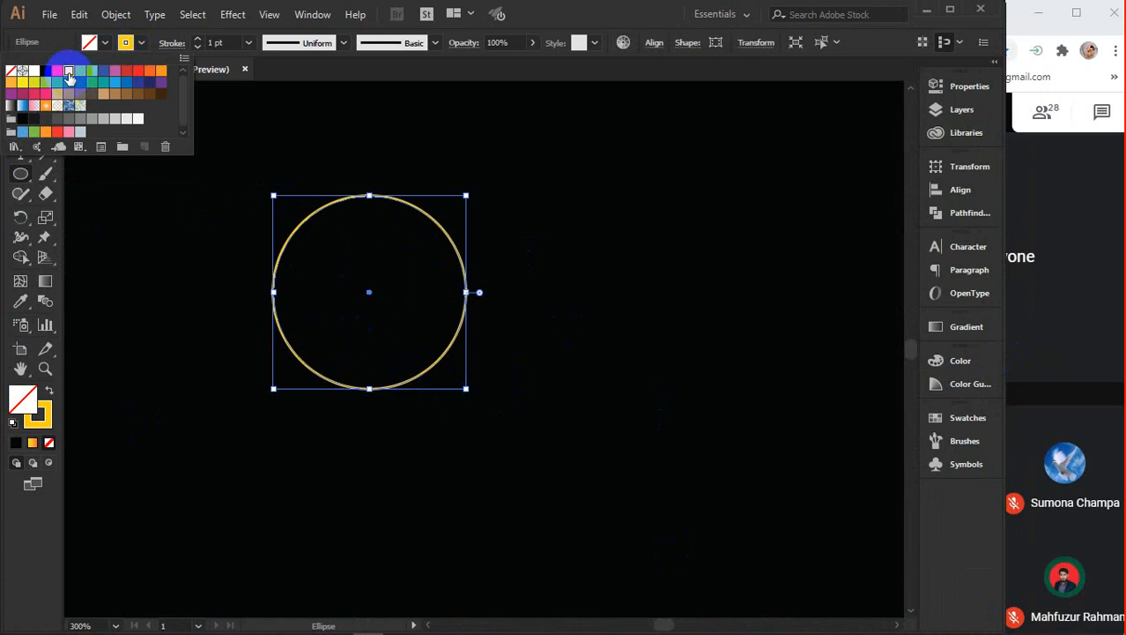
click(69, 72)
click(92, 39)
click(21, 92)
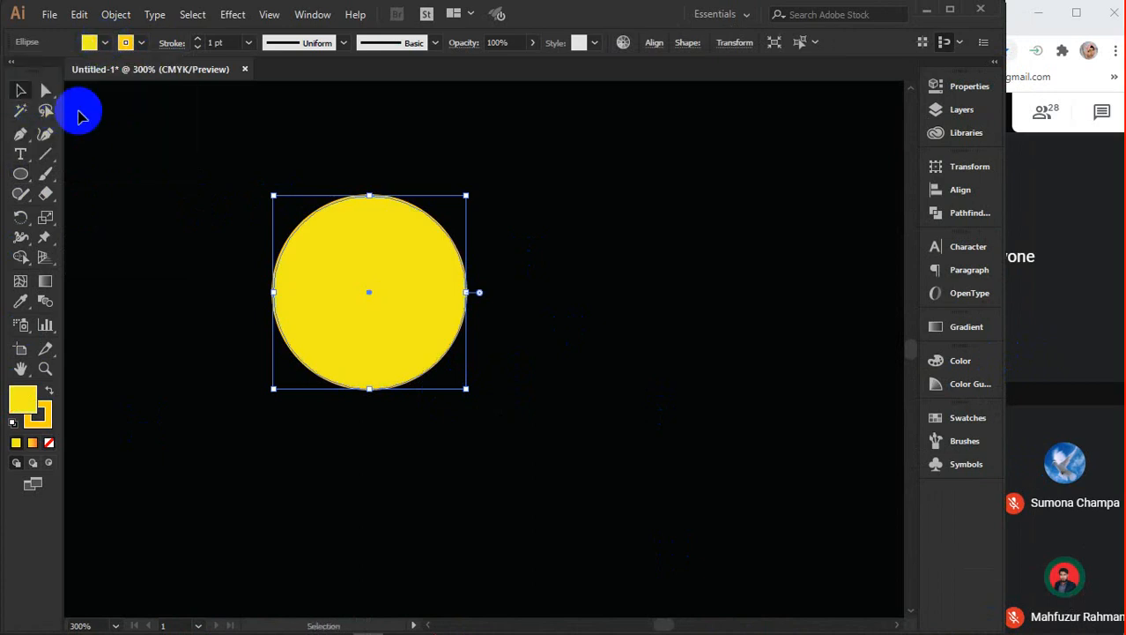
Start a Drop Shadow effect on the yellow circle with a white shadow colour and the preview enabled
click(232, 14)
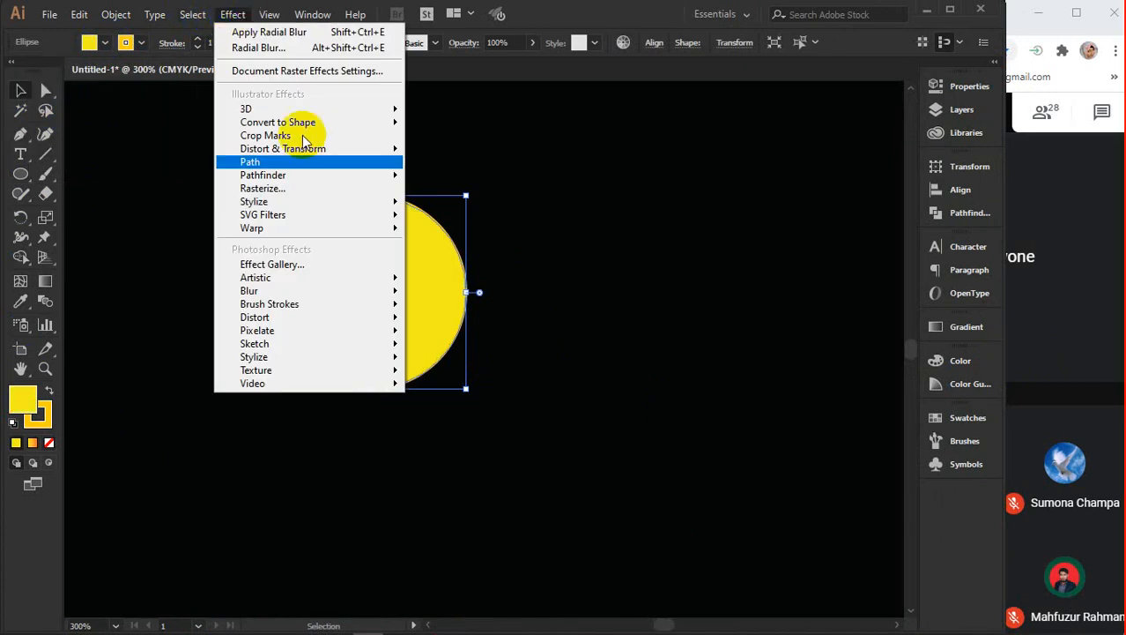
mouse_move(263, 204)
click(446, 205)
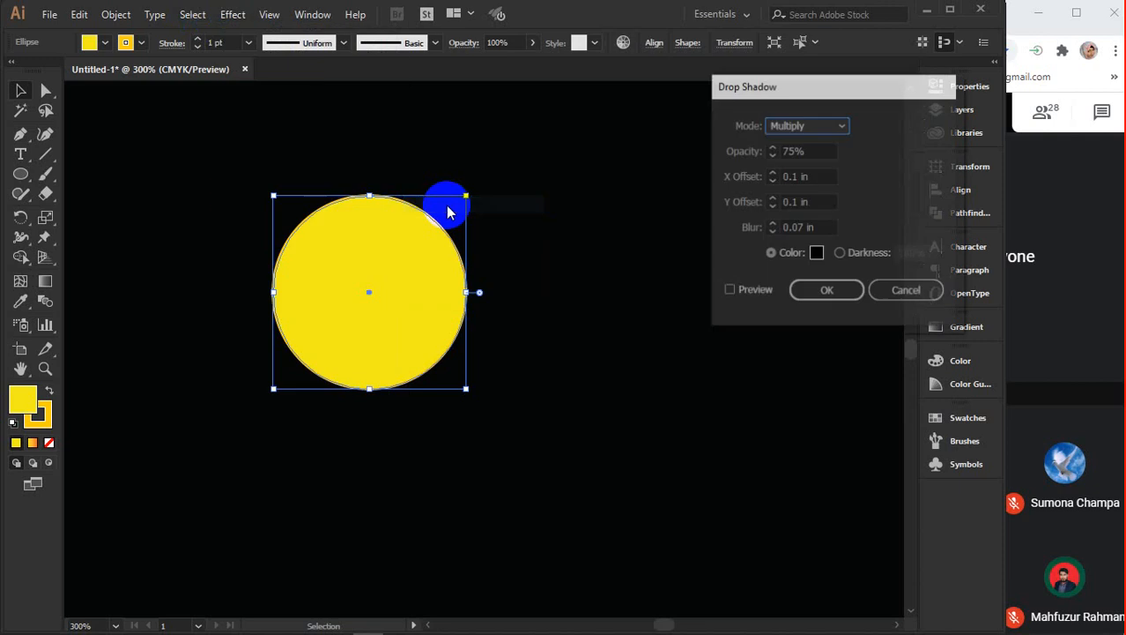
click(817, 255)
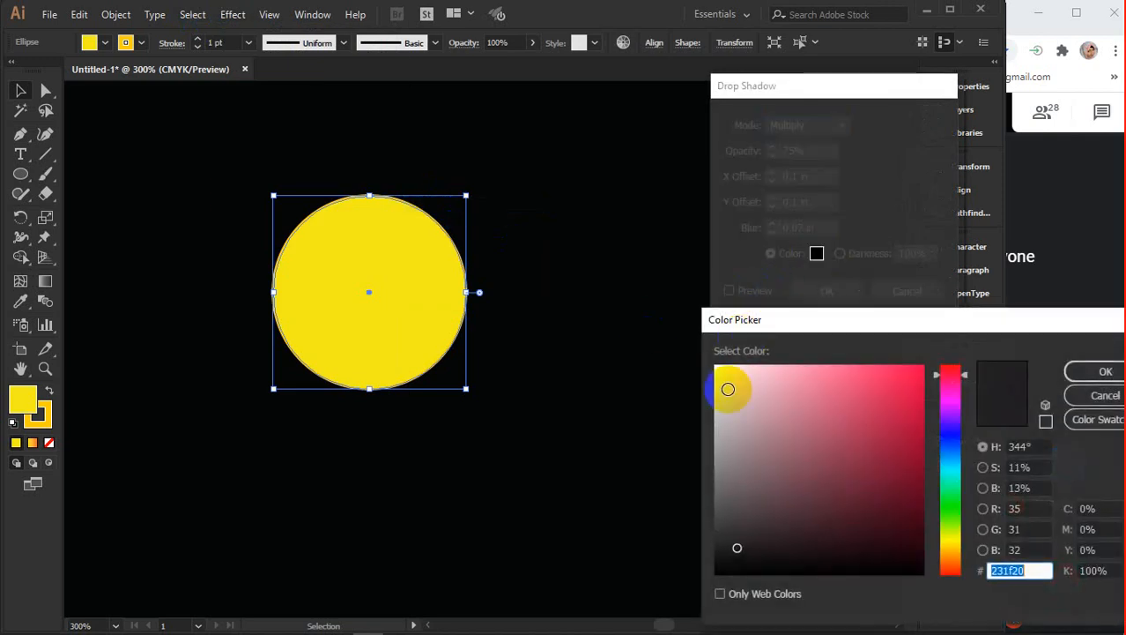
click(715, 367)
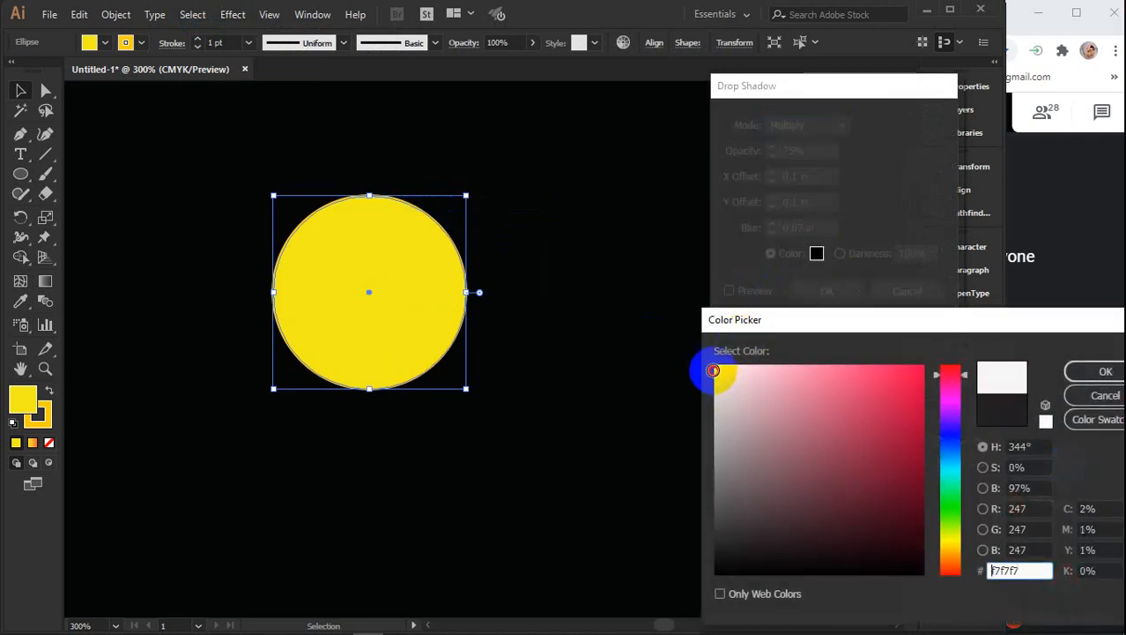
click(1093, 370)
click(729, 291)
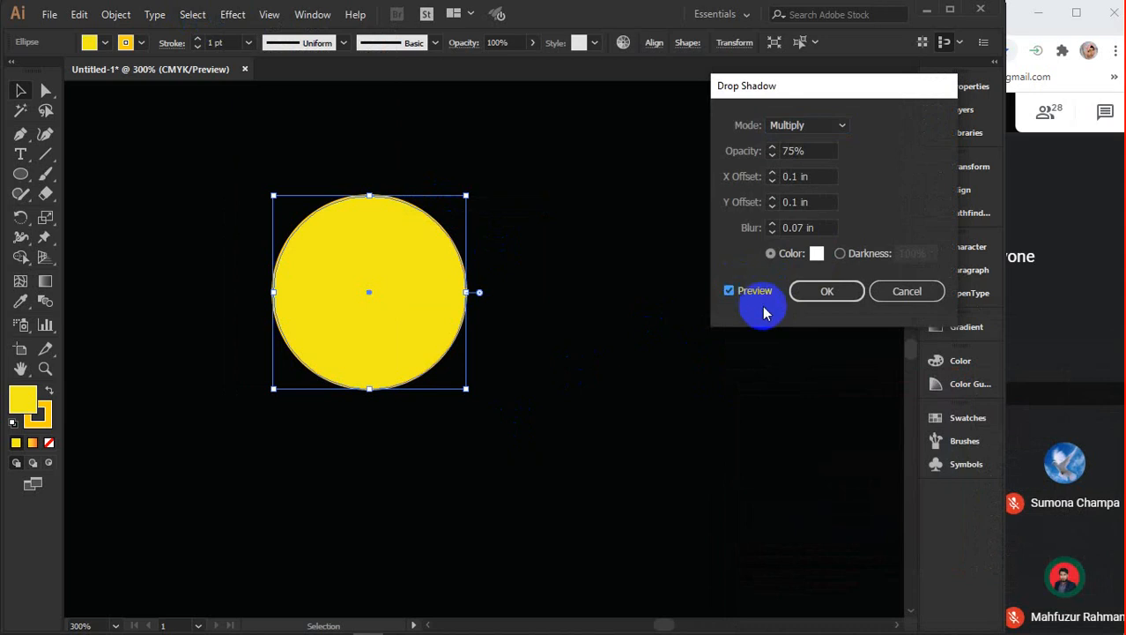
Set the drop shadow's blending mode to Normal and its opacity to 100%
click(822, 129)
click(801, 148)
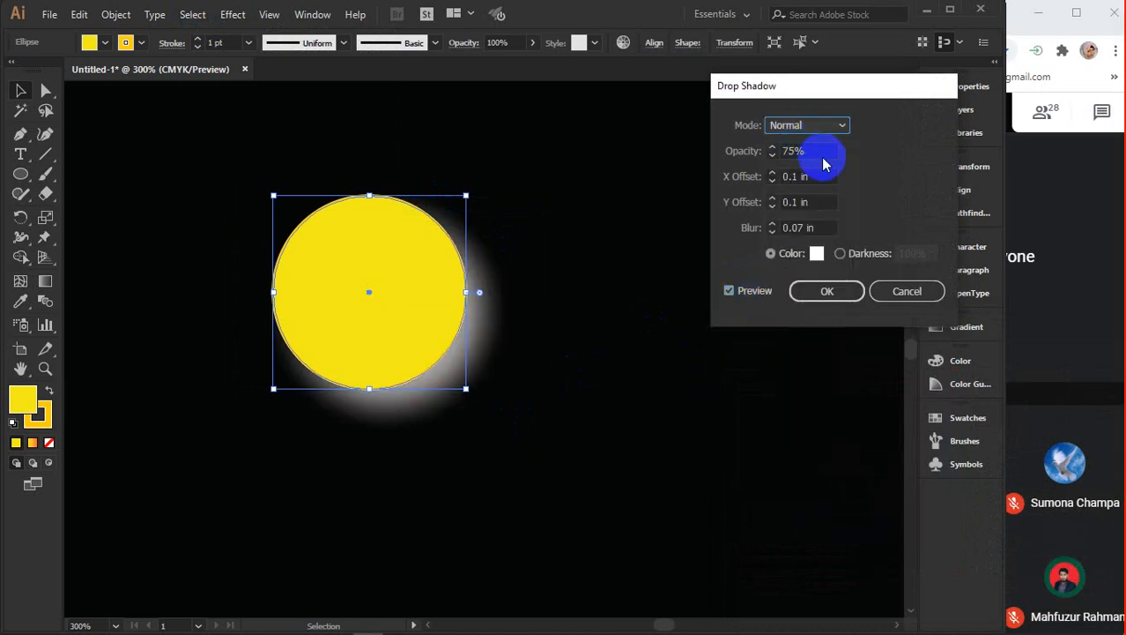
drag(818, 153, 741, 153)
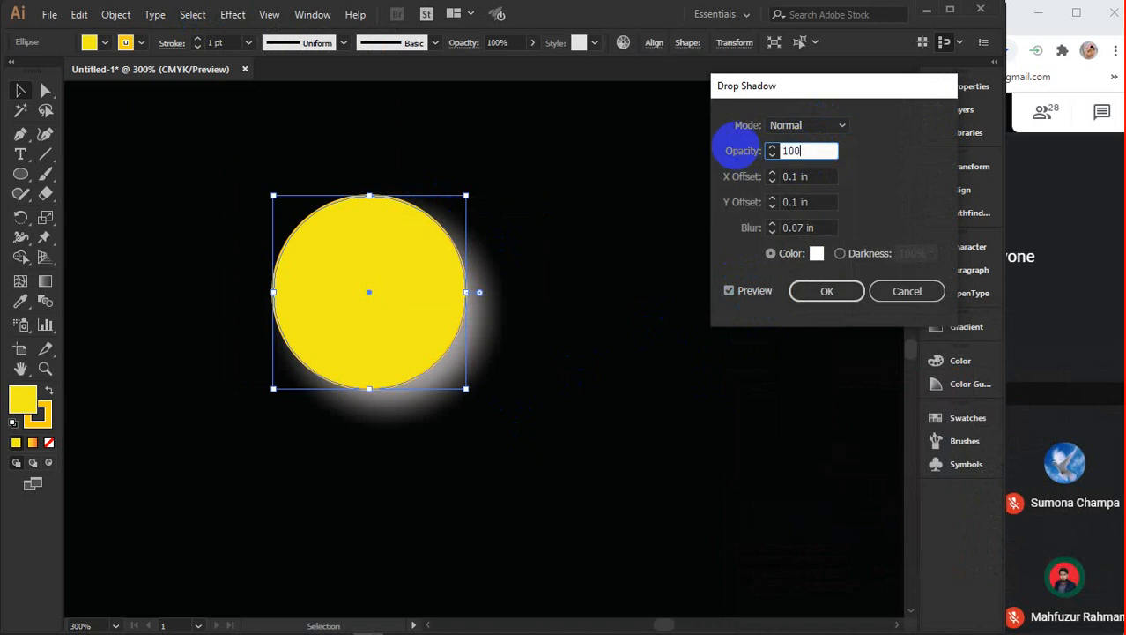
double_click(809, 152)
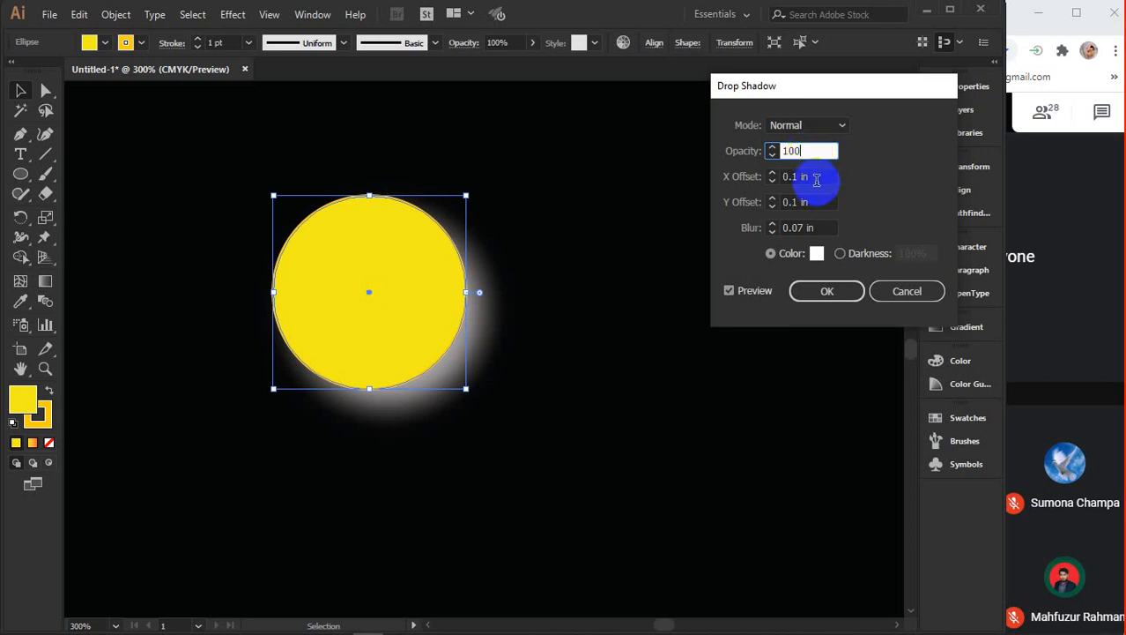
Try shadow X offsets from 1.5 in down to -1.9 in, and bring the X offset back to 0 in
click(815, 176)
scroll(816, 175, up, 4)
scroll(815, 176, up, 6)
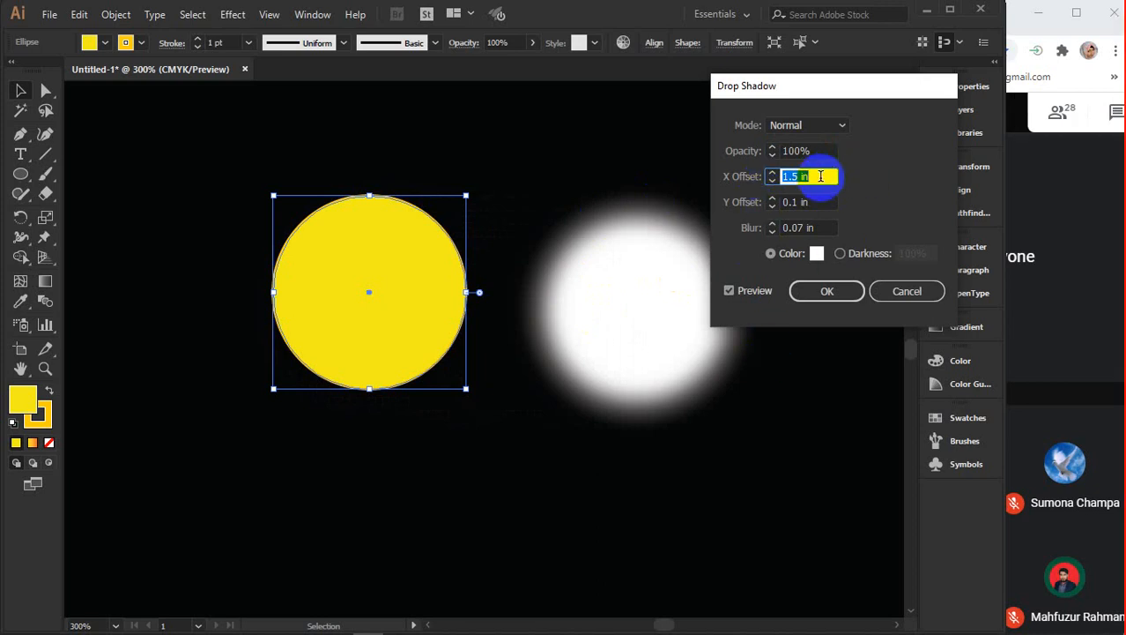
key(Down)
key(Down)
key(Down)
key(Down)
key(Down)
key(Down)
key(Down)
key(Down)
key(Down)
key(Down)
key(Down)
key(Down)
key(Down)
key(Down)
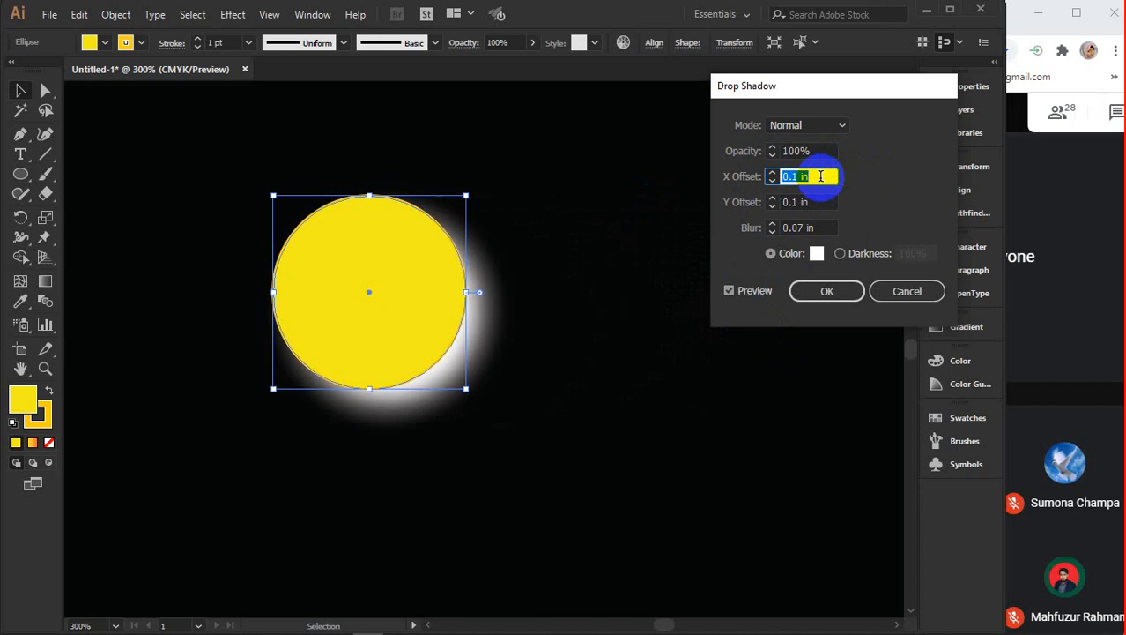
key(Down)
key(Down)
key(Down)
key(Down)
key(Down)
key(Down)
key(Down)
key(Down)
key(Down)
key(Down)
key(Down)
key(Down)
key(Down)
key(Down)
key(Down)
key(Down)
key(Down)
key(Down)
key(Down)
key(Down)
key(Down)
key(Down)
key(Down)
key(Down)
key(Down)
key(Down)
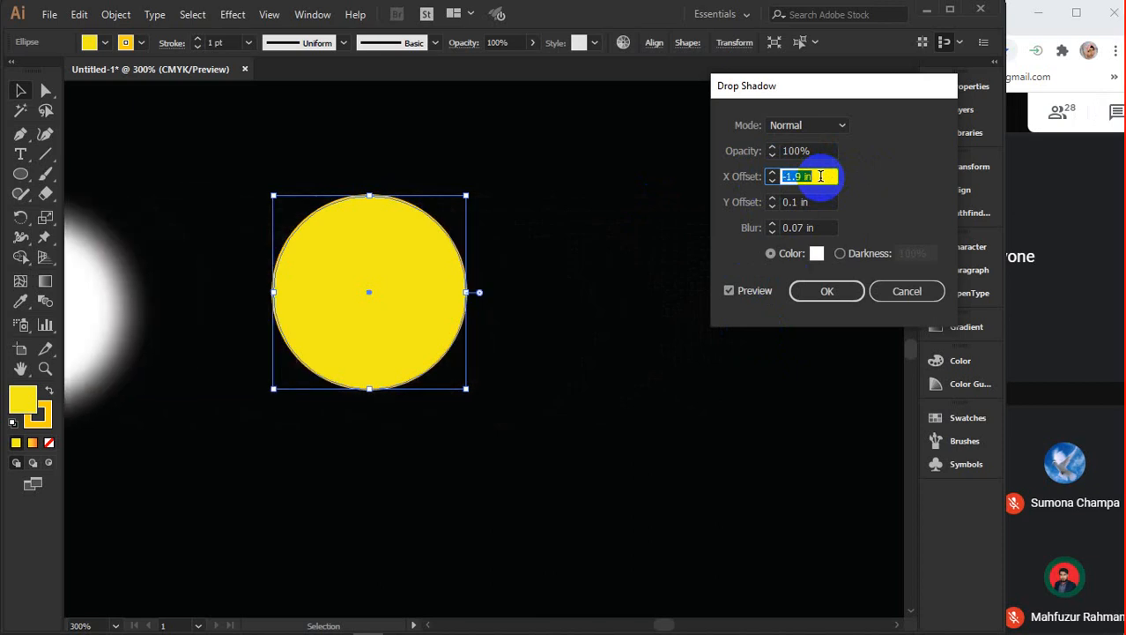
key(Up)
key(Up)
key(Up)
key(Up)
key(Up)
key(Up)
key(Up)
key(Up)
key(Up)
key(Up)
key(Up)
key(Up)
key(Up)
key(Up)
key(Up)
key(Up)
key(Up)
key(Up)
key(Up)
key(Up)
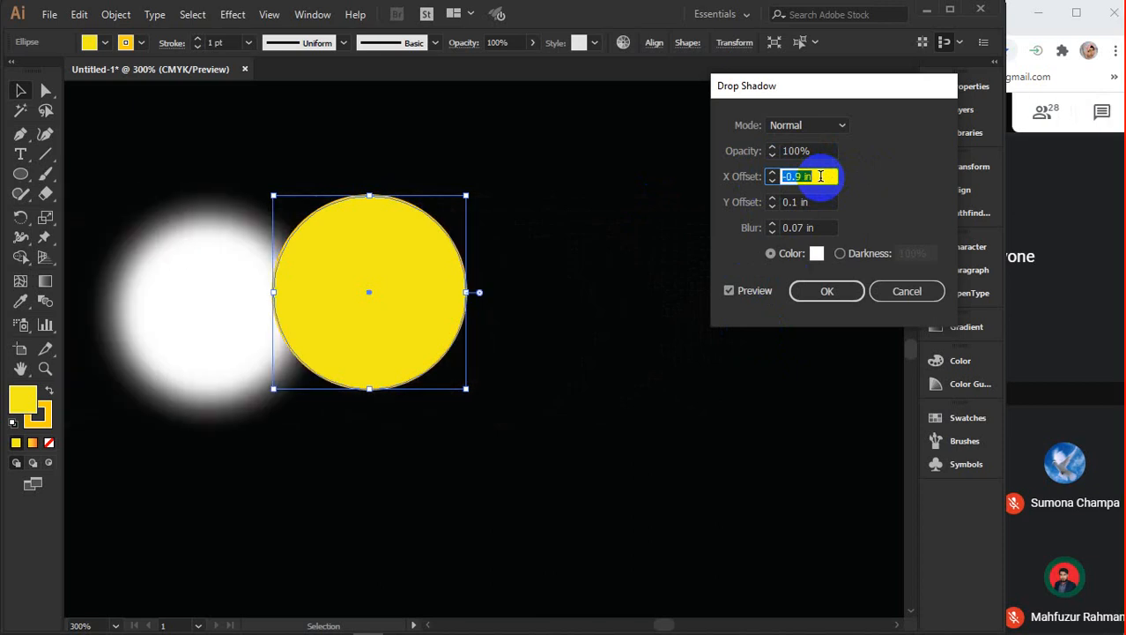
key(Up)
key(Up)
key(Up)
key(Up)
key(Up)
key(Up)
key(Up)
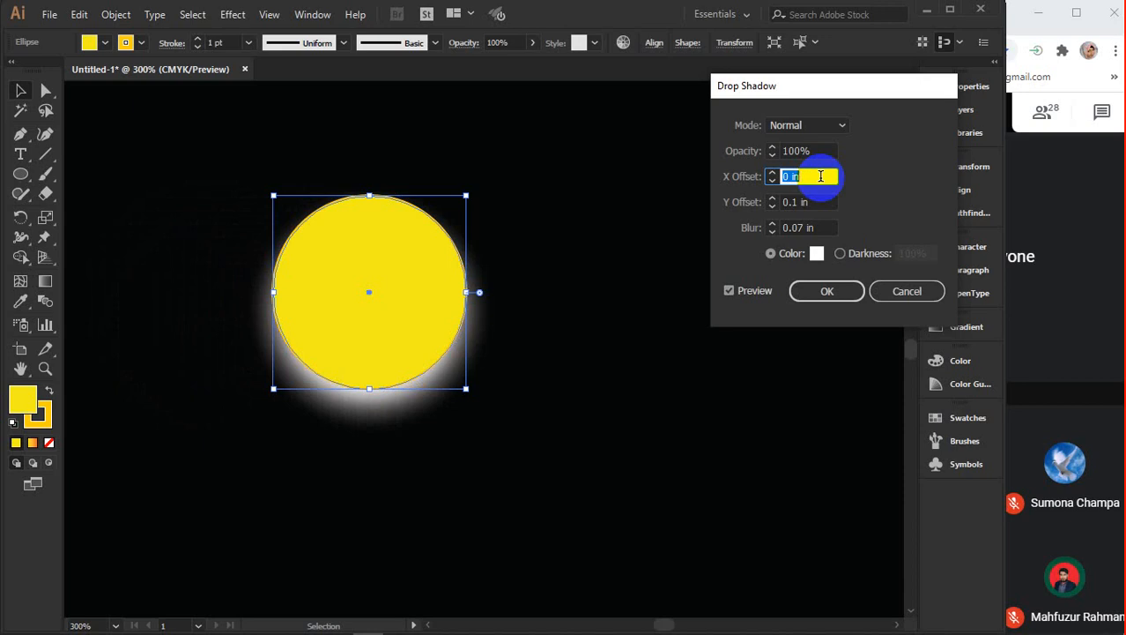
Try shadow X offsets of -0.2 in, 0.7 in and 1.5 in, and return the X offset to 0 in
key(Down)
key(Down)
key(Down)
key(Down)
key(Down)
key(Down)
key(Down)
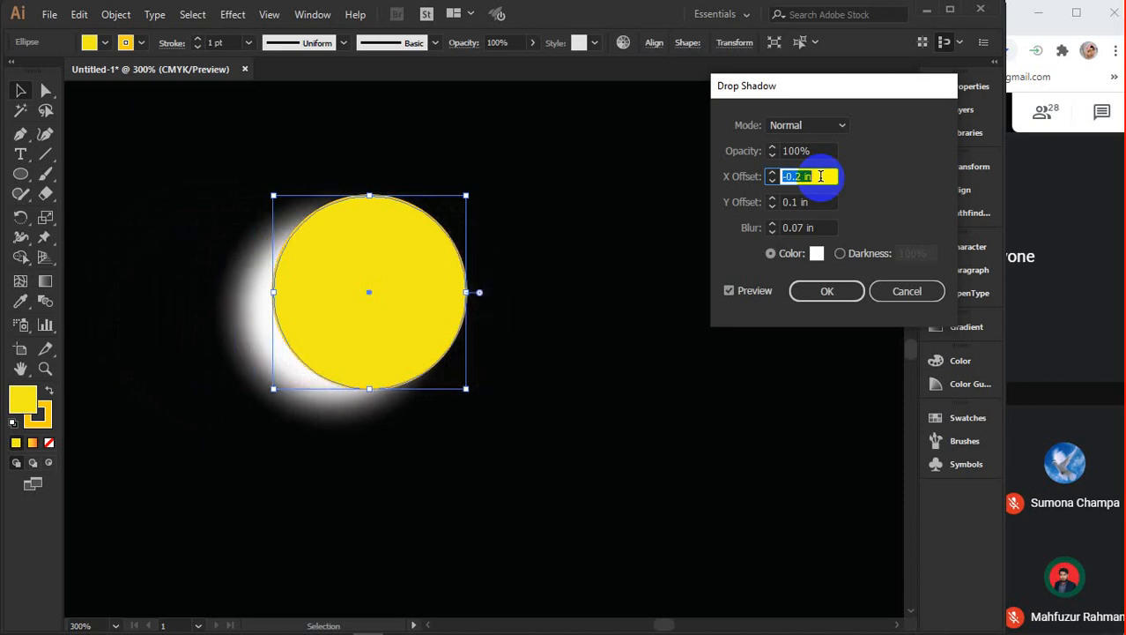
key(Up)
key(Up)
key(Up)
key(Up)
key(Up)
key(Up)
key(Up)
key(Up)
key(Up)
key(Up)
key(Up)
key(Up)
key(Up)
key(Up)
key(Up)
key(Up)
key(Up)
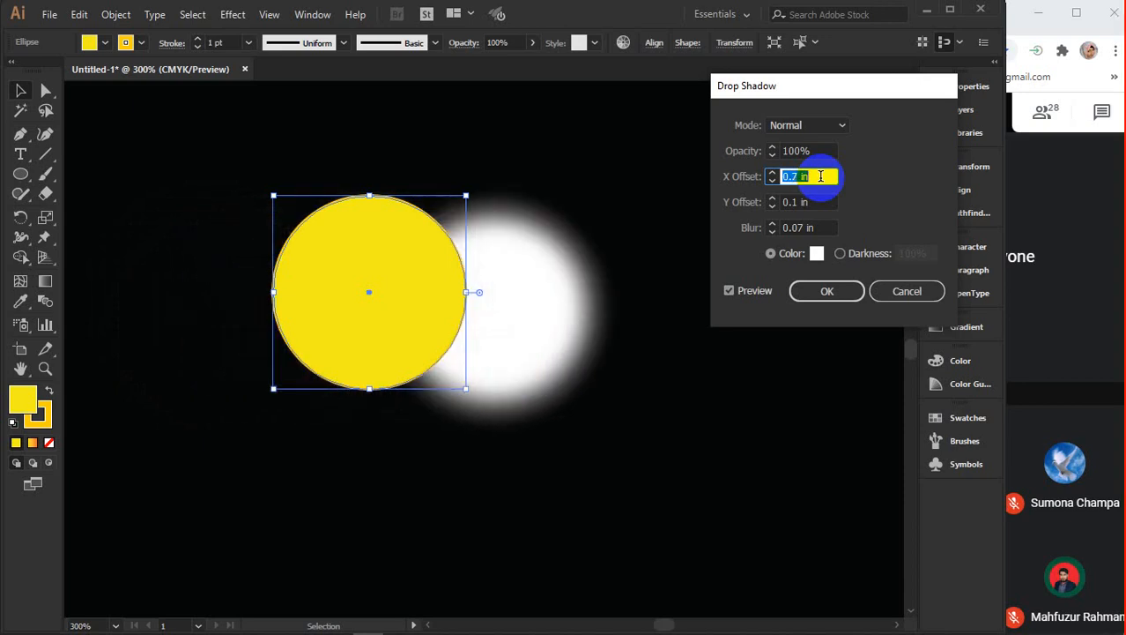
key(Up)
key(Up)
key(Down)
key(Down)
key(Down)
key(Down)
key(Down)
key(Down)
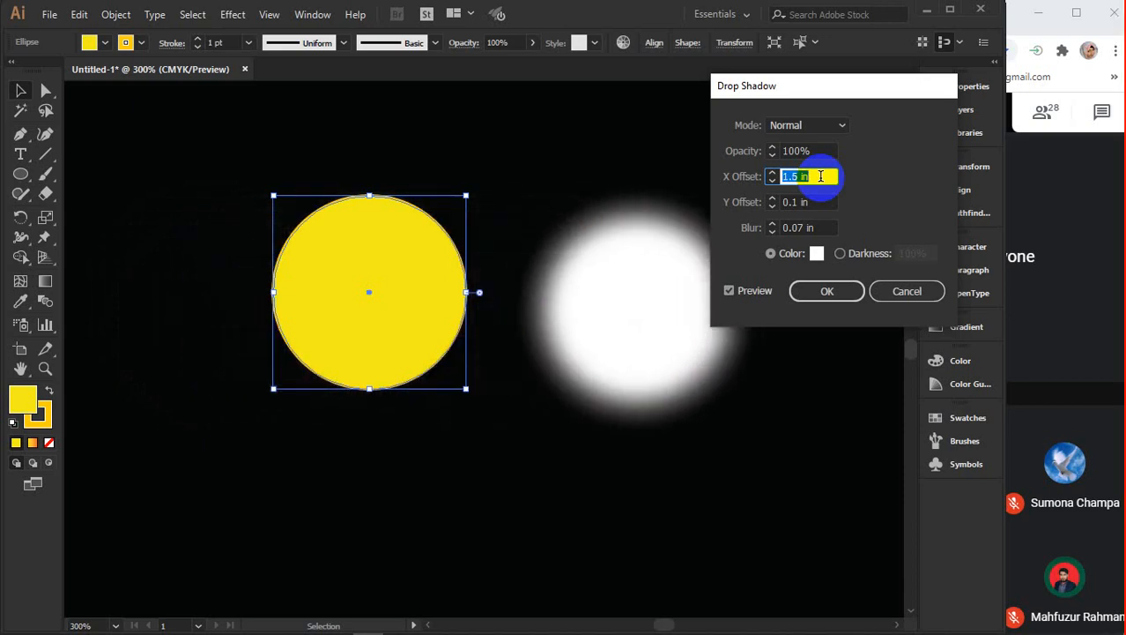
key(Down)
key(Down)
key(Down)
key(Down)
key(Down)
key(Down)
key(Down)
key(Down)
key(Down)
key(Down)
key(Down)
key(Down)
key(Down)
key(Down)
key(Down)
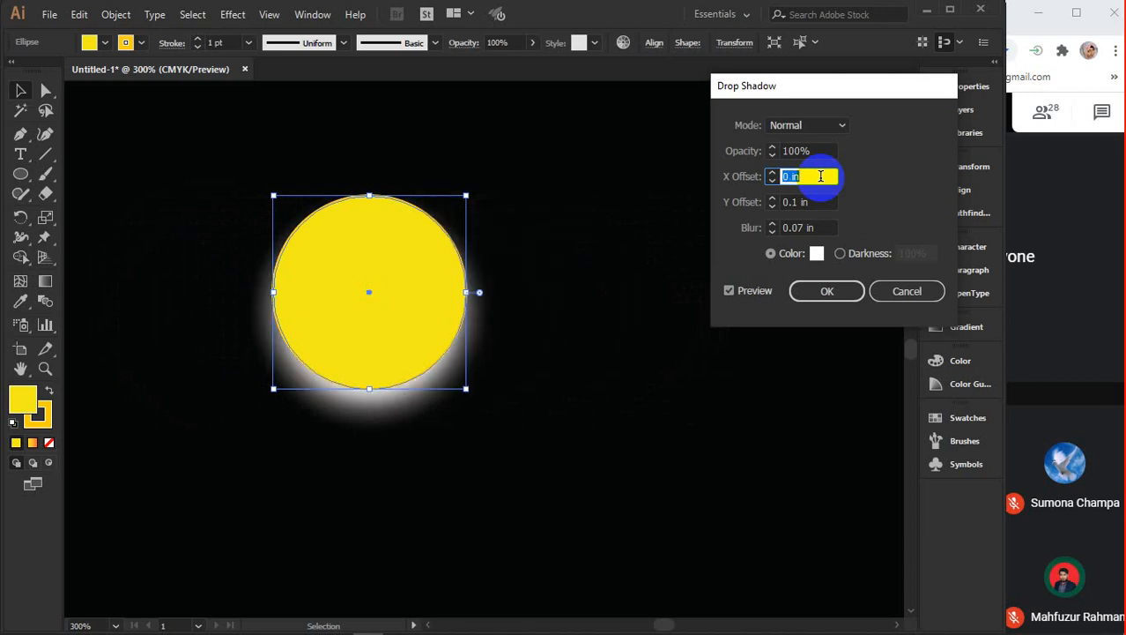
Try Drop Shadow X offsets of -0.6 in, 1.8 in and -0.8 in on the yellow circle
key(Up)
key(Up)
key(Up)
key(Up)
key(Up)
key(Up)
key(Up)
key(Up)
key(Up)
key(Up)
key(Up)
key(Up)
key(Up)
key(Up)
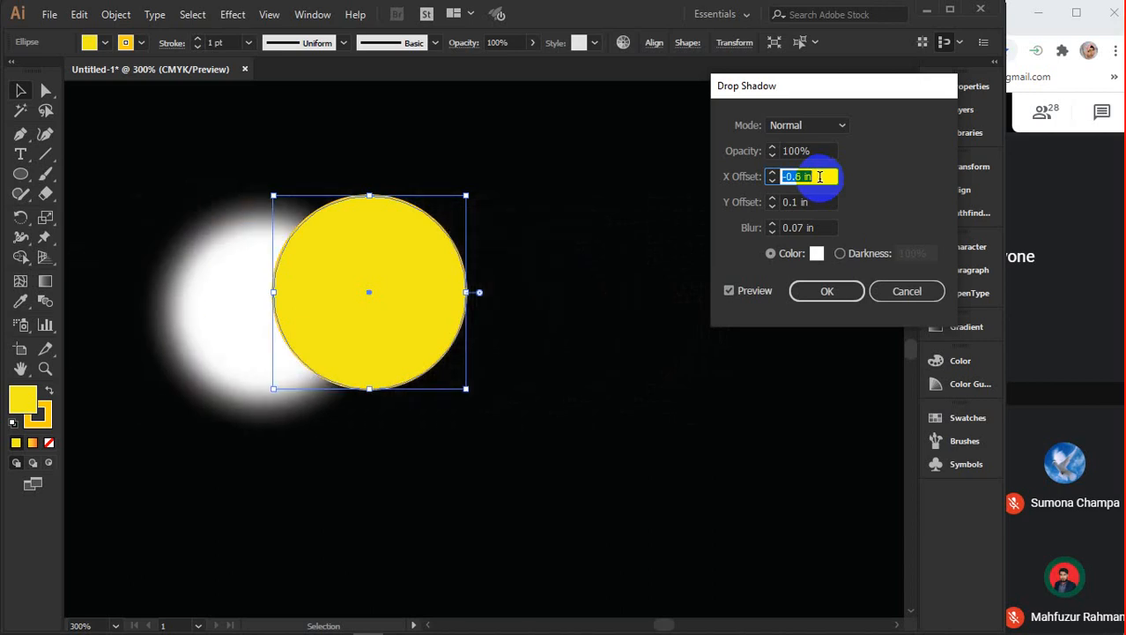
key(Up)
key(Up)
key(Up)
key(Up)
key(Up)
key(Up)
key(Up)
key(Up)
key(Up)
key(Up)
key(Up)
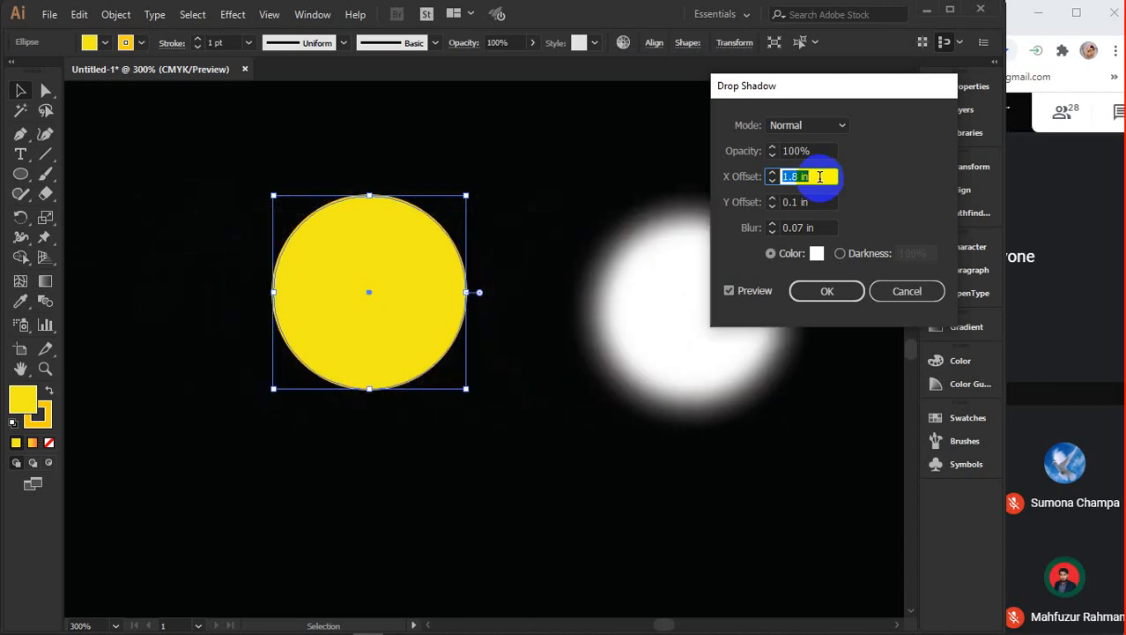
key(Down)
key(Down)
key(Down)
key(Down)
key(Down)
key(Down)
key(Down)
key(Down)
key(Down)
key(Down)
key(Down)
key(Down)
key(Down)
key(Down)
key(Down)
key(Down)
key(Down)
key(Down)
key(Down)
key(Down)
key(Down)
key(Down)
key(Down)
key(Down)
key(Down)
key(Down)
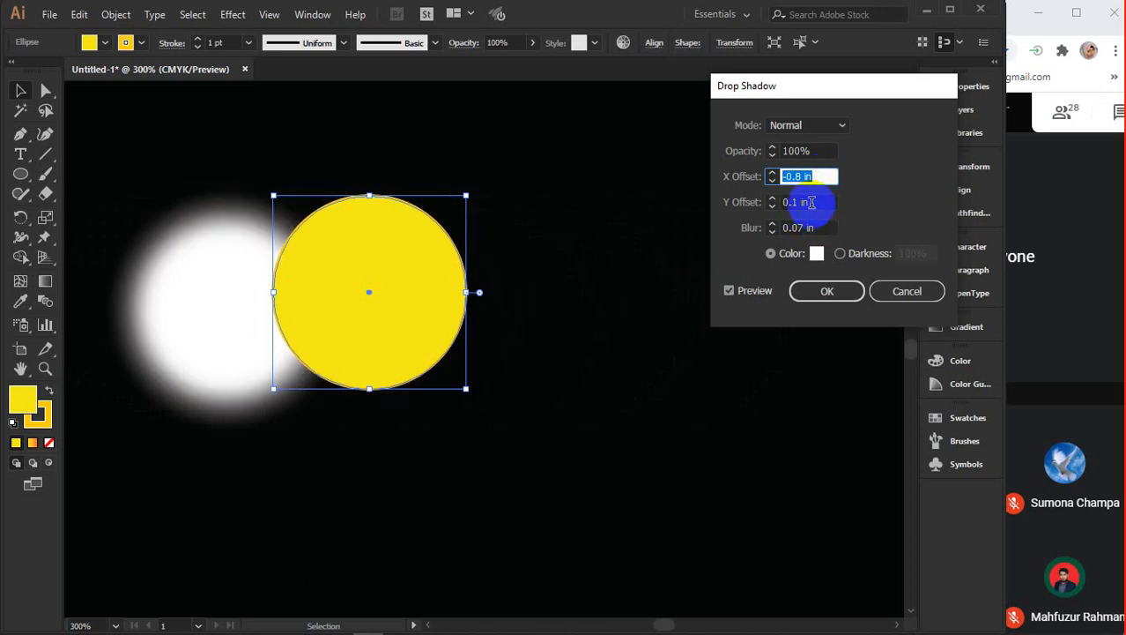
Try shadow Y offsets of 0.9 in and -0.8 in, and discard the Drop Shadow effect, leaving the circle deselected
click(811, 202)
key(Up)
key(Up)
key(Up)
key(Up)
key(Up)
key(Up)
key(Up)
key(Up)
key(Up)
key(Up)
key(Up)
key(Up)
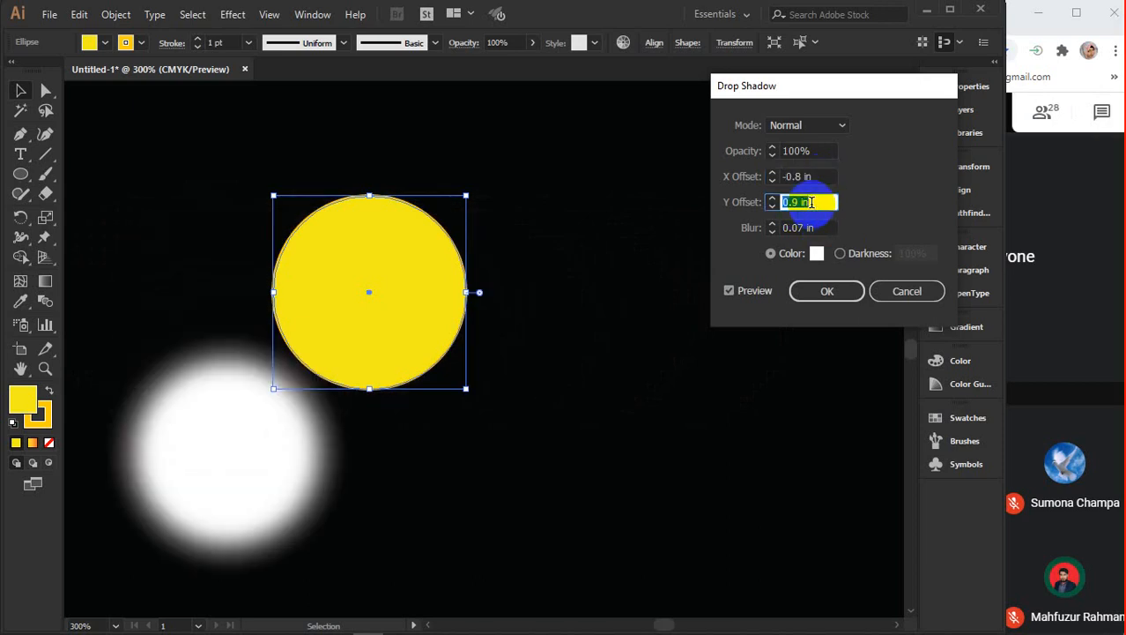
key(Down)
key(Down)
key(Down)
key(Down)
key(Down)
key(Down)
key(Down)
key(Down)
key(Down)
key(Down)
key(Down)
key(Down)
key(Down)
key(Down)
key(Down)
key(Down)
key(Down)
key(Down)
key(Down)
key(Down)
key(Down)
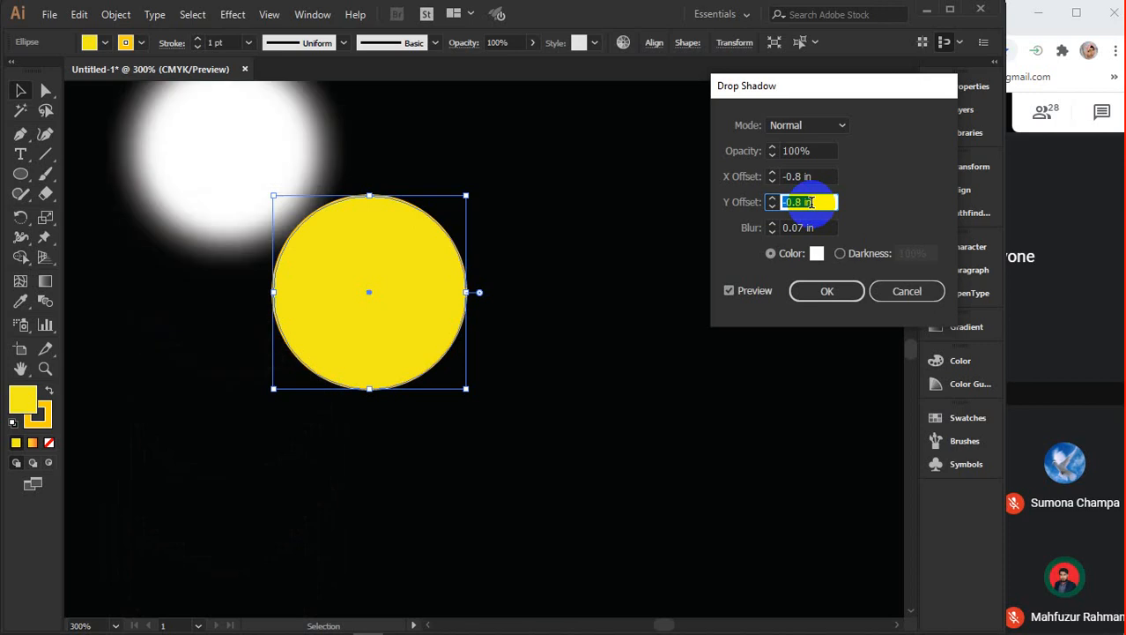
click(907, 291)
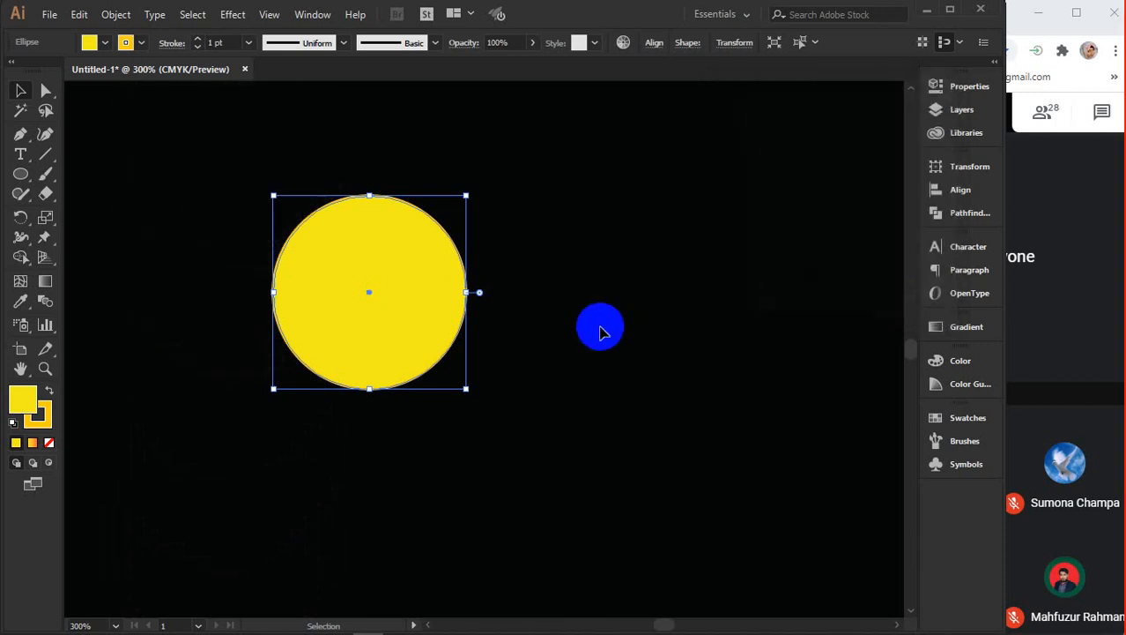
click(599, 330)
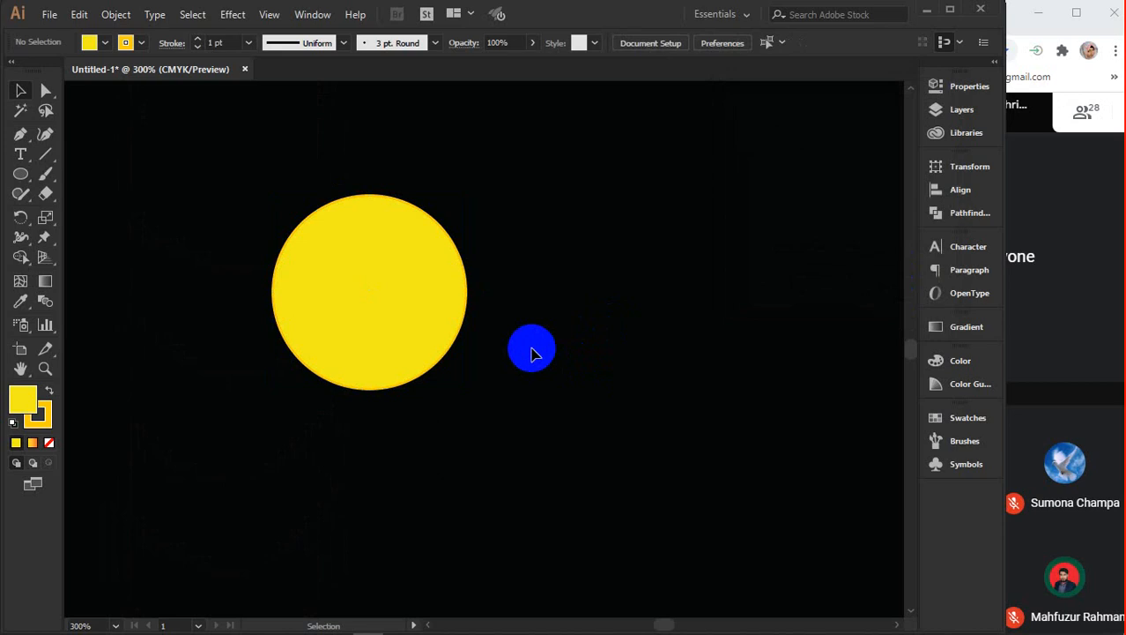
Review the available Illustrator and Photoshop effect categories, including Distort & Transform, SVG Filters, Warp, Distort, Stylize and Video
click(234, 24)
mouse_move(280, 372)
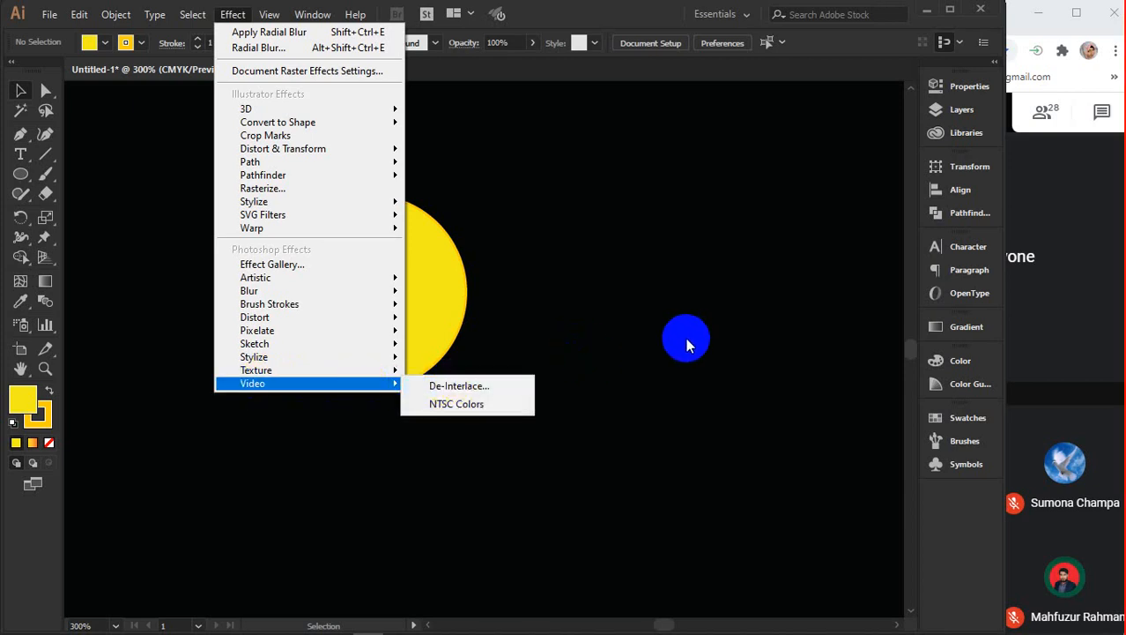
click(687, 344)
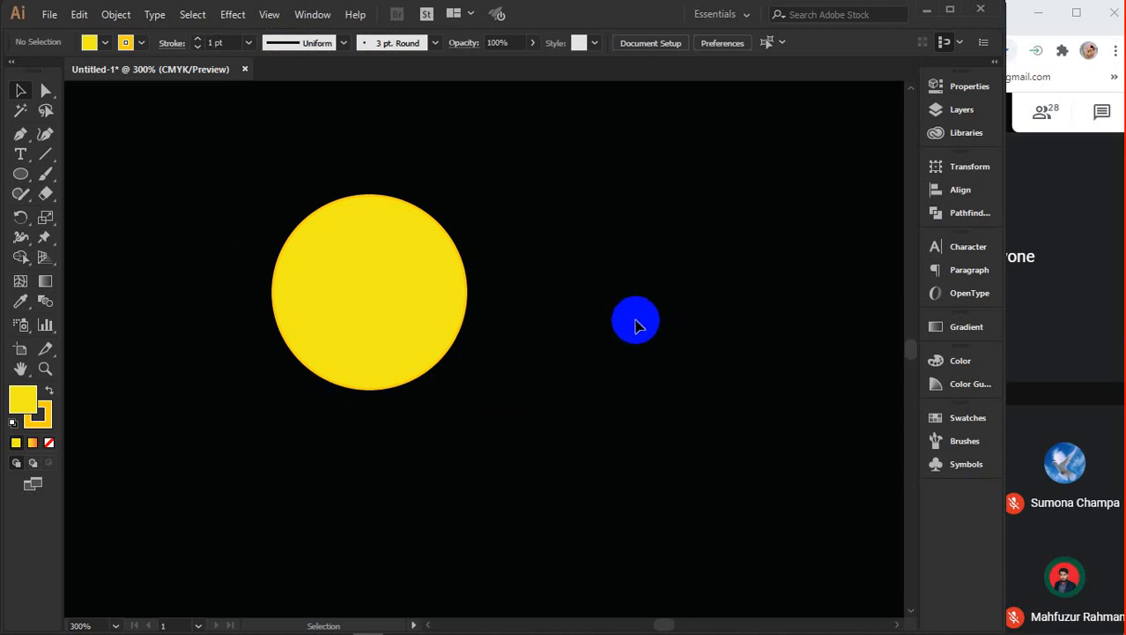
click(233, 14)
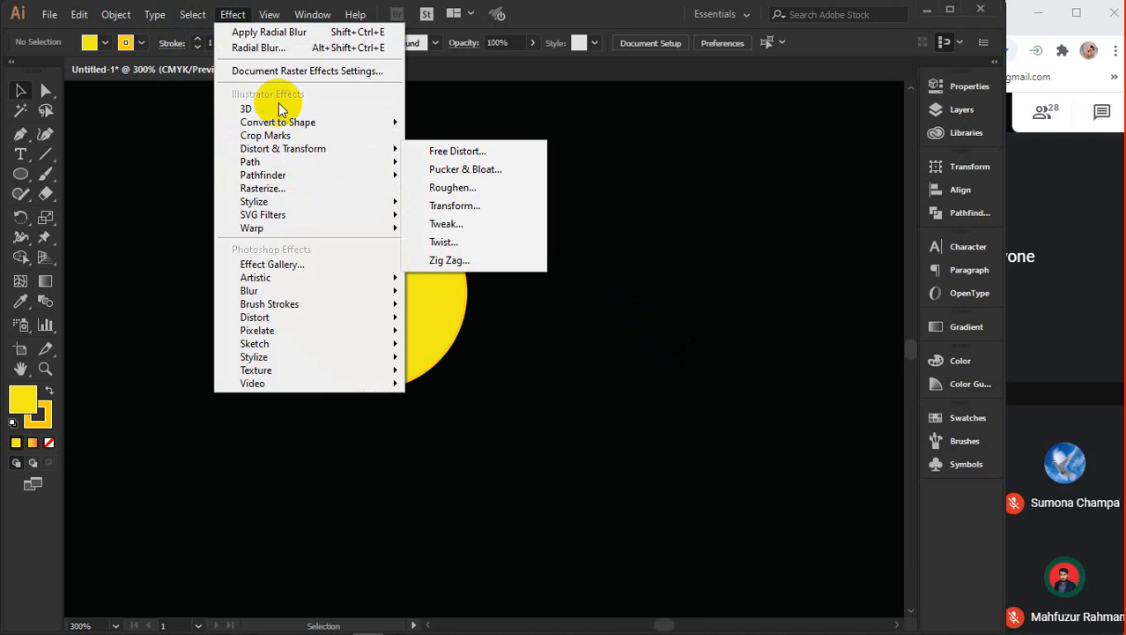
mouse_move(286, 152)
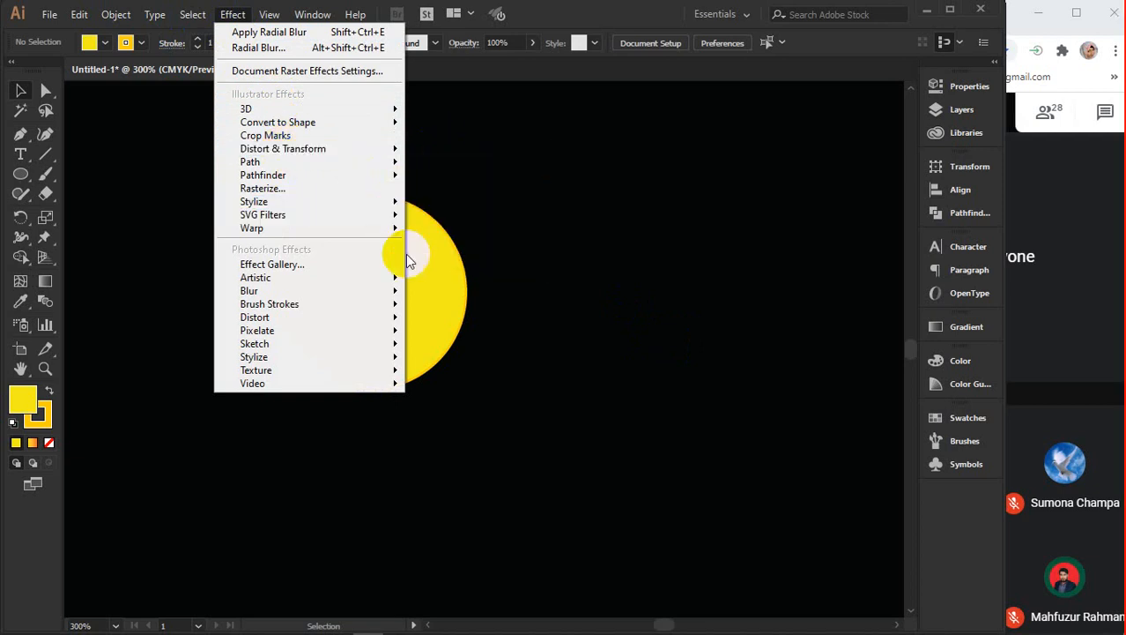
mouse_move(331, 155)
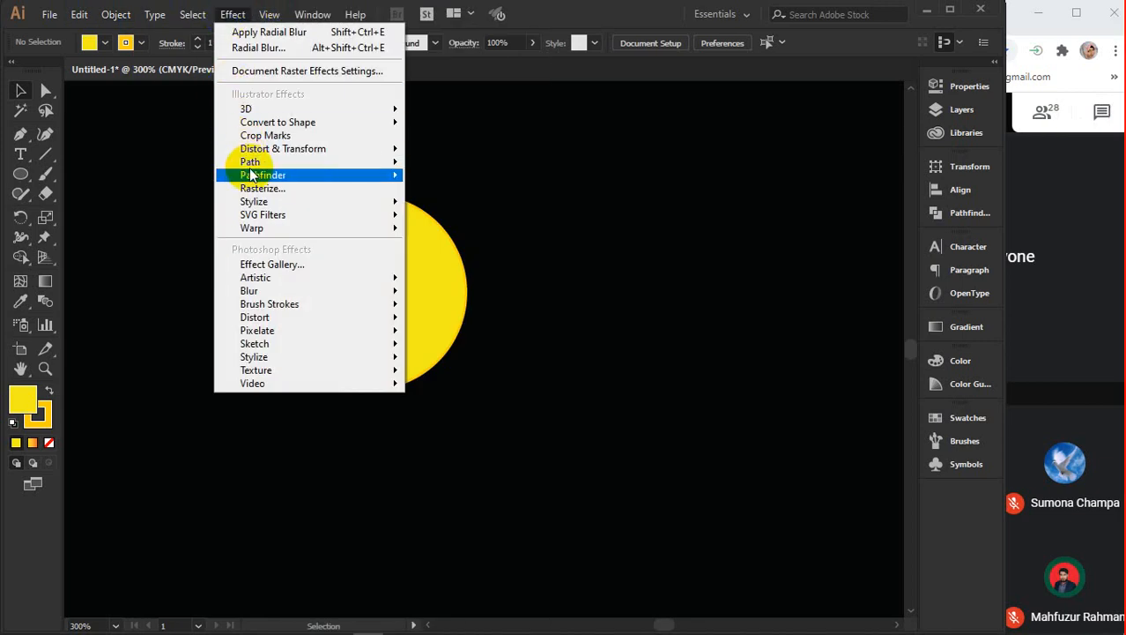
mouse_move(262, 205)
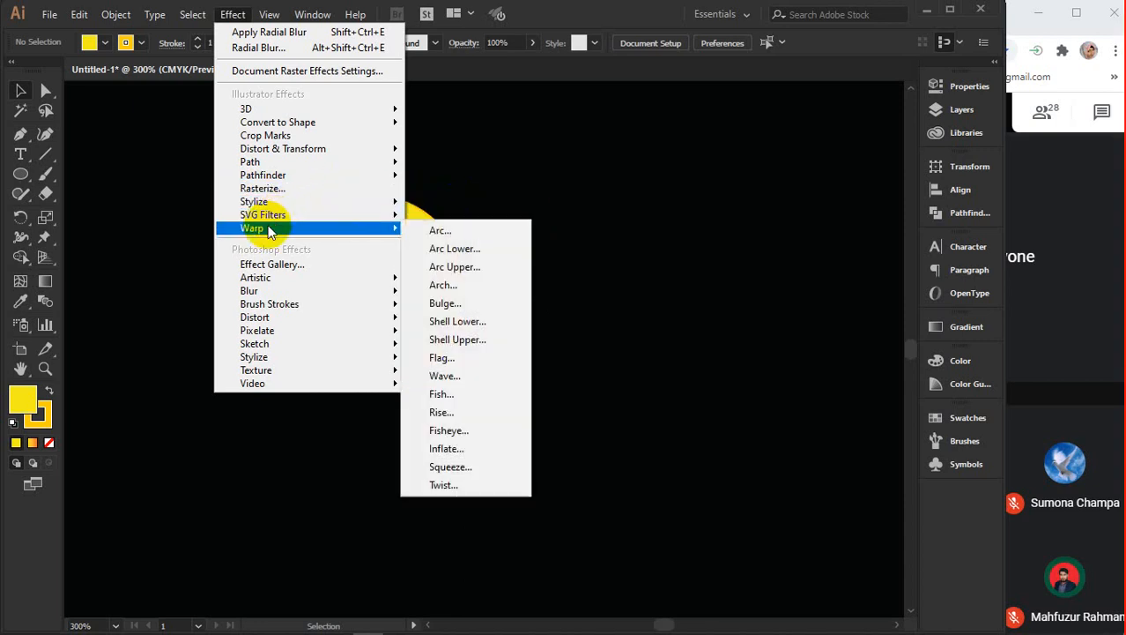
mouse_move(374, 234)
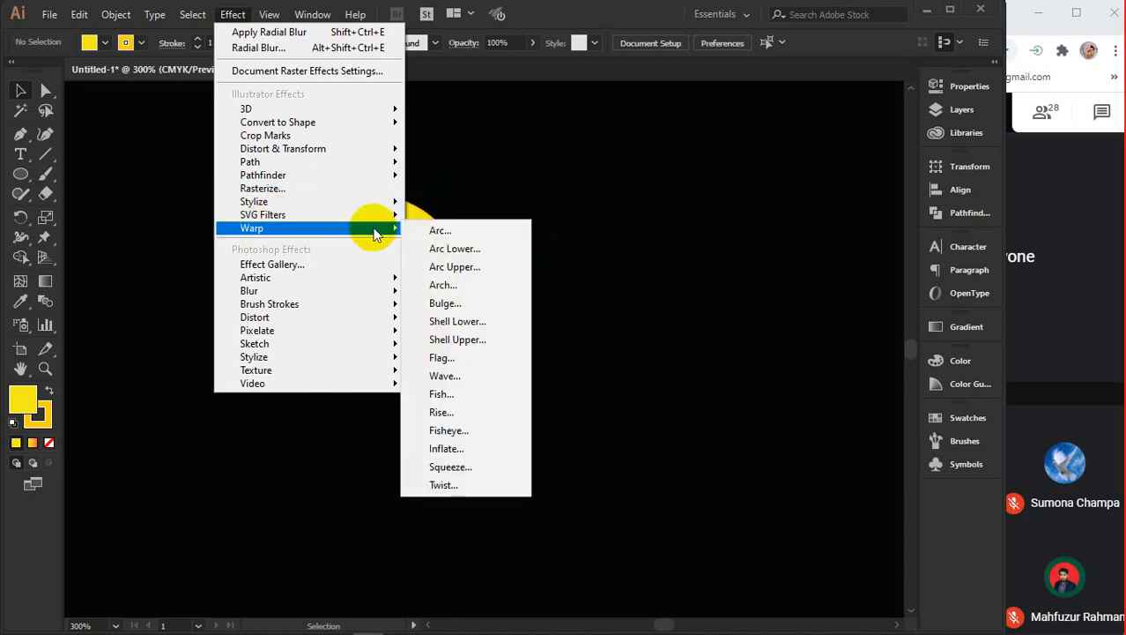
mouse_move(289, 218)
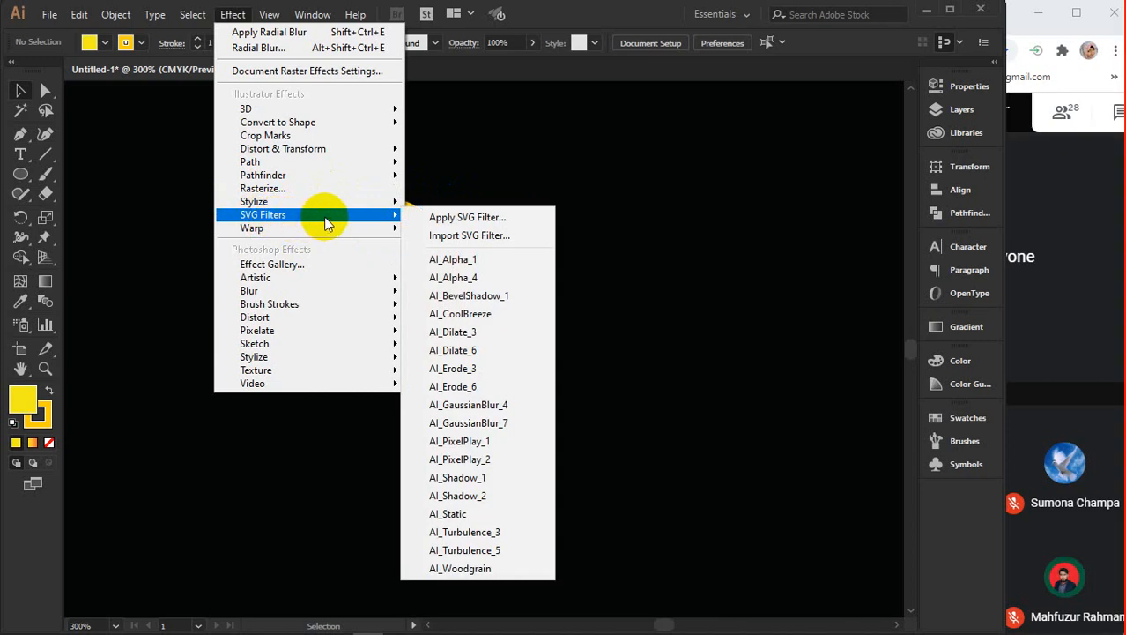
mouse_move(393, 291)
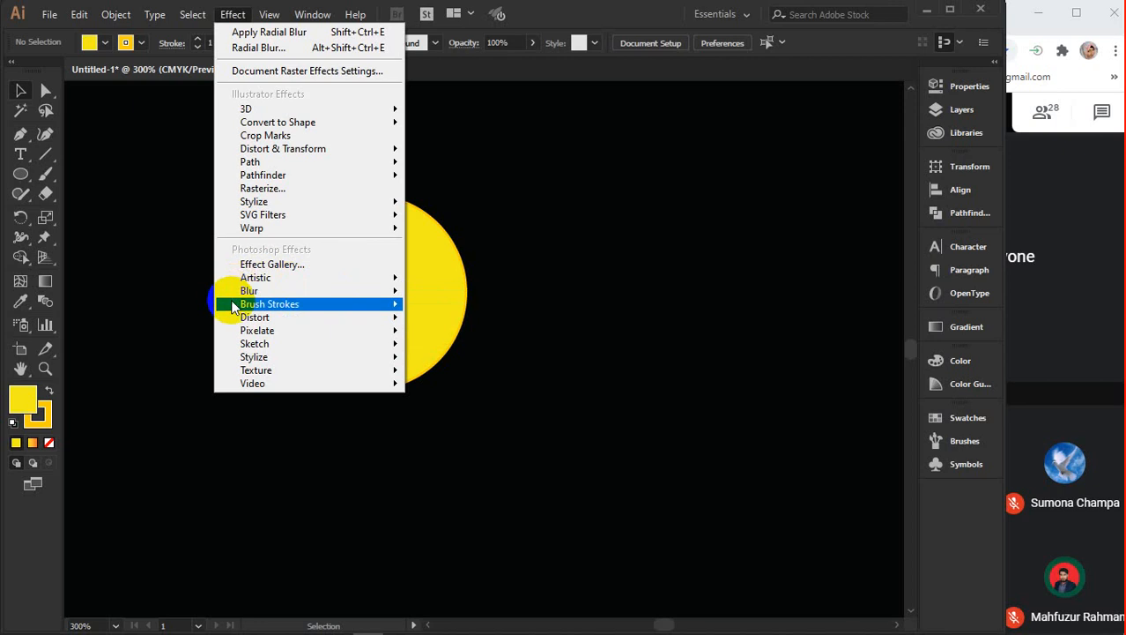
mouse_move(224, 327)
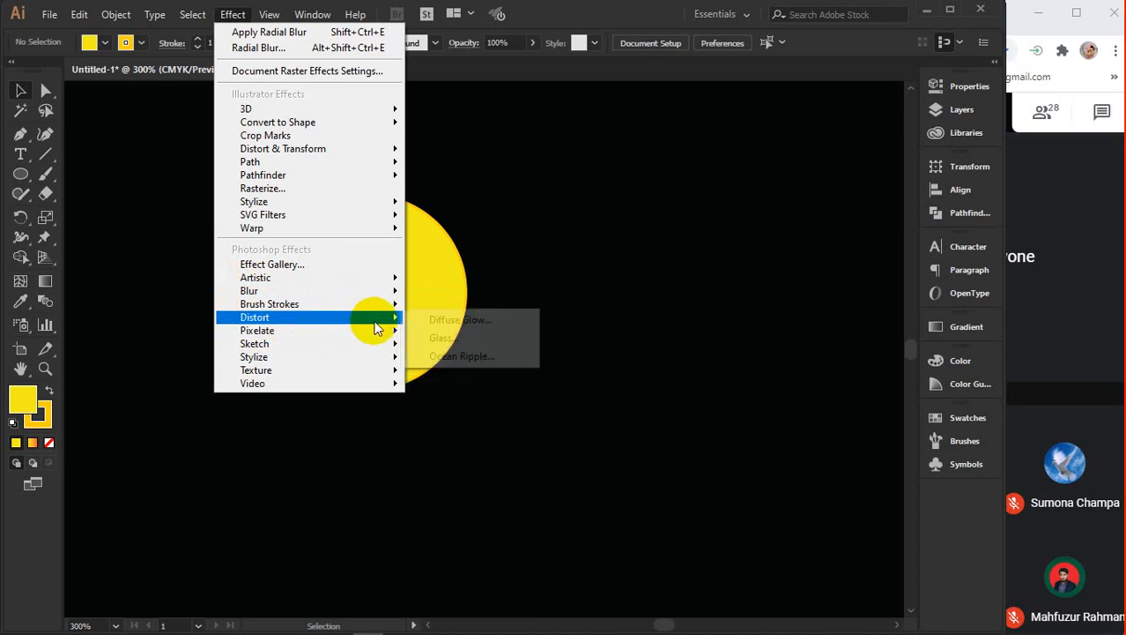
mouse_move(377, 327)
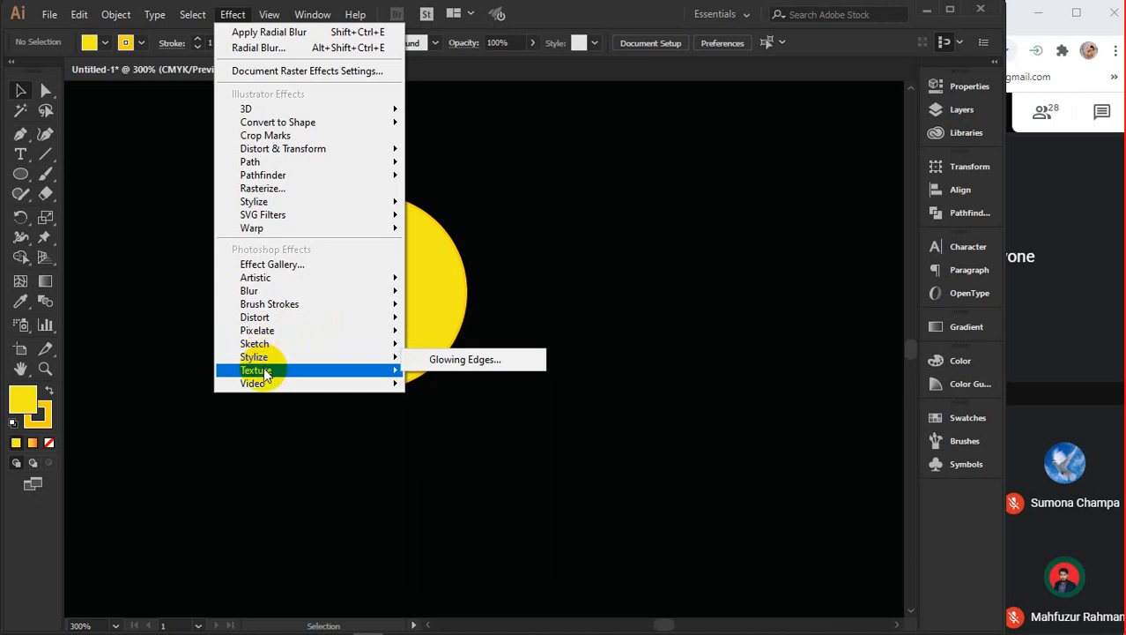
mouse_move(265, 372)
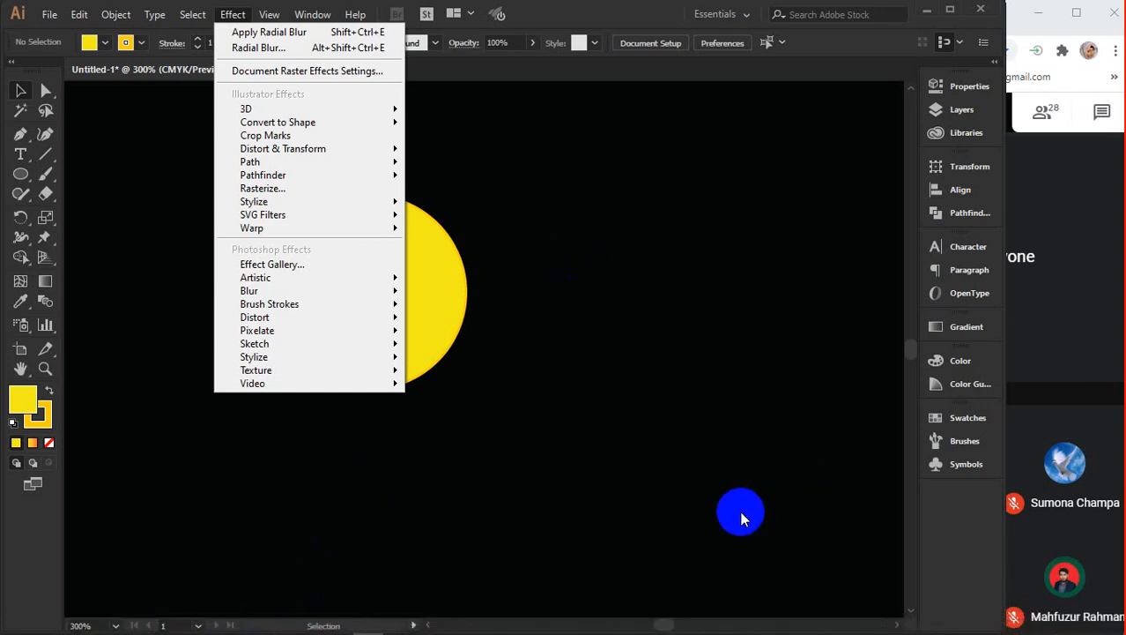
click(954, 622)
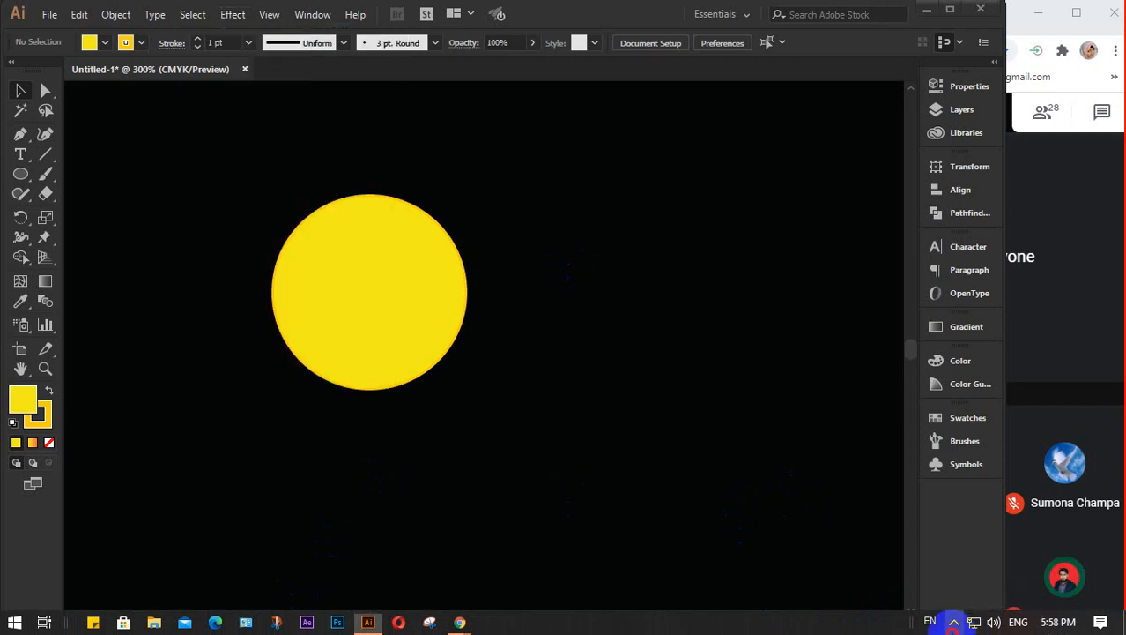